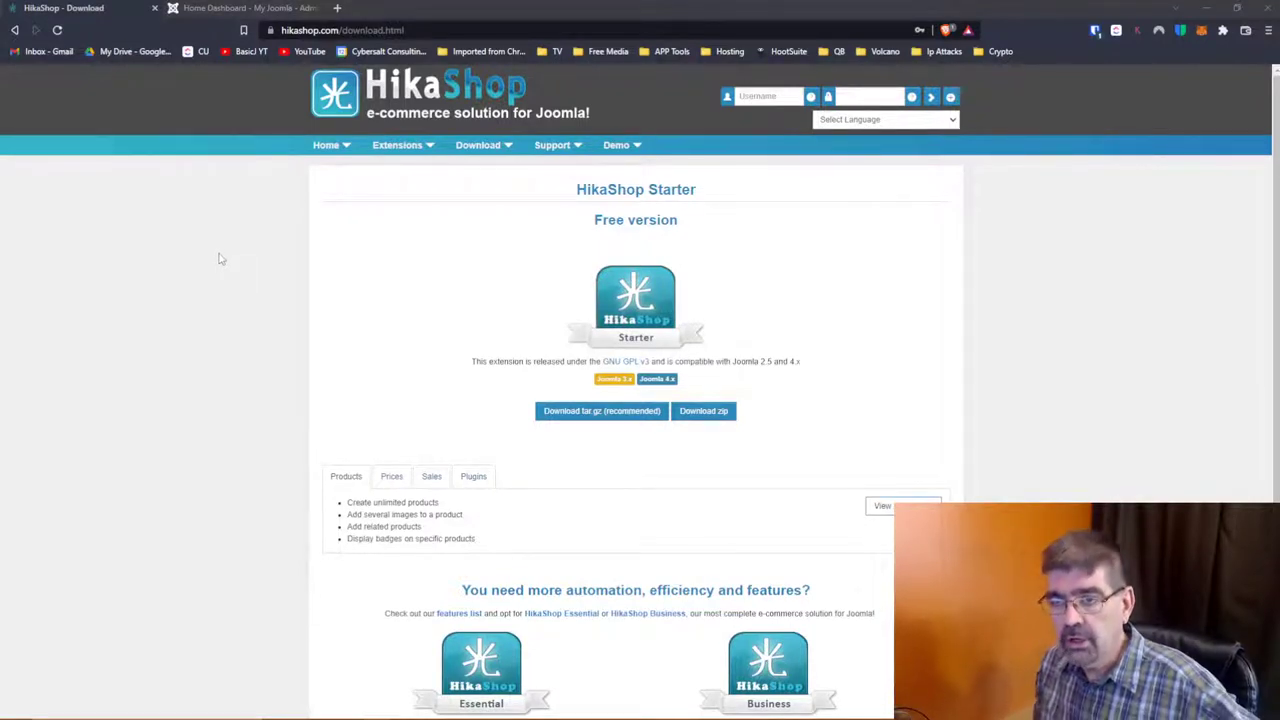
# Step: Copy the HikaShop download page's web address from the browser address bar
pyautogui.click(420, 30)
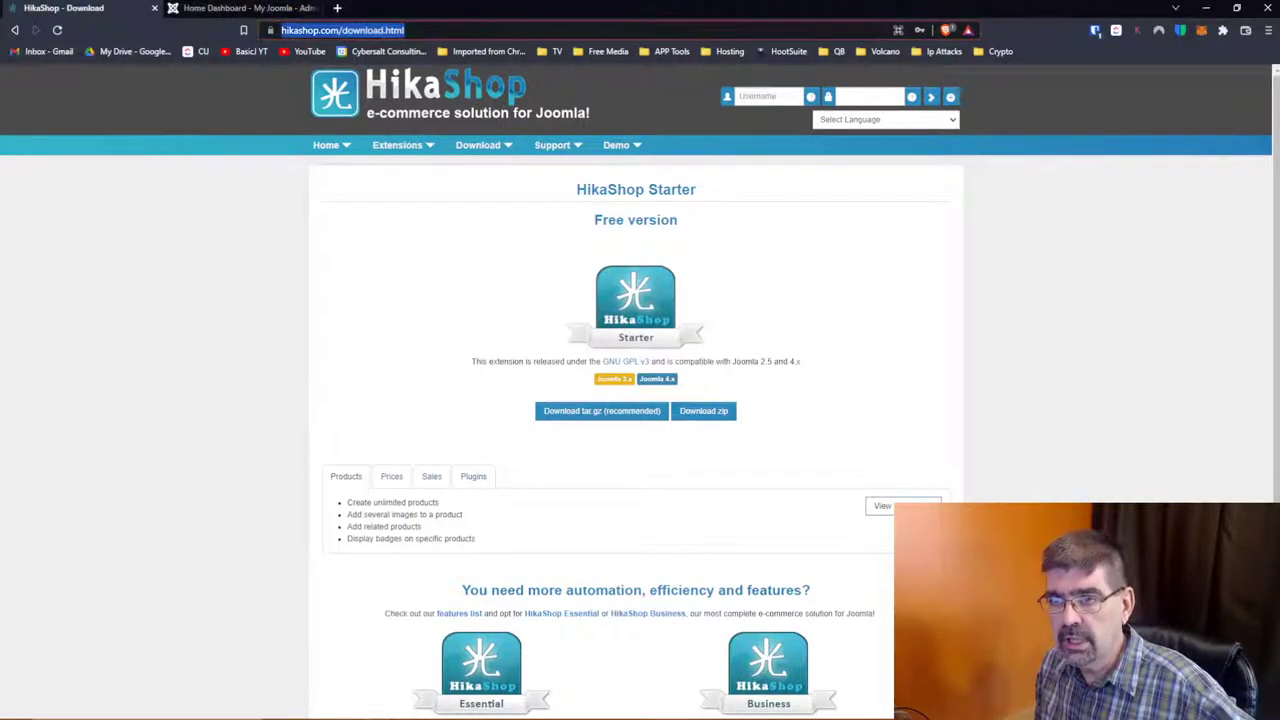
pyautogui.rightClick(424, 30)
pyautogui.click(481, 100)
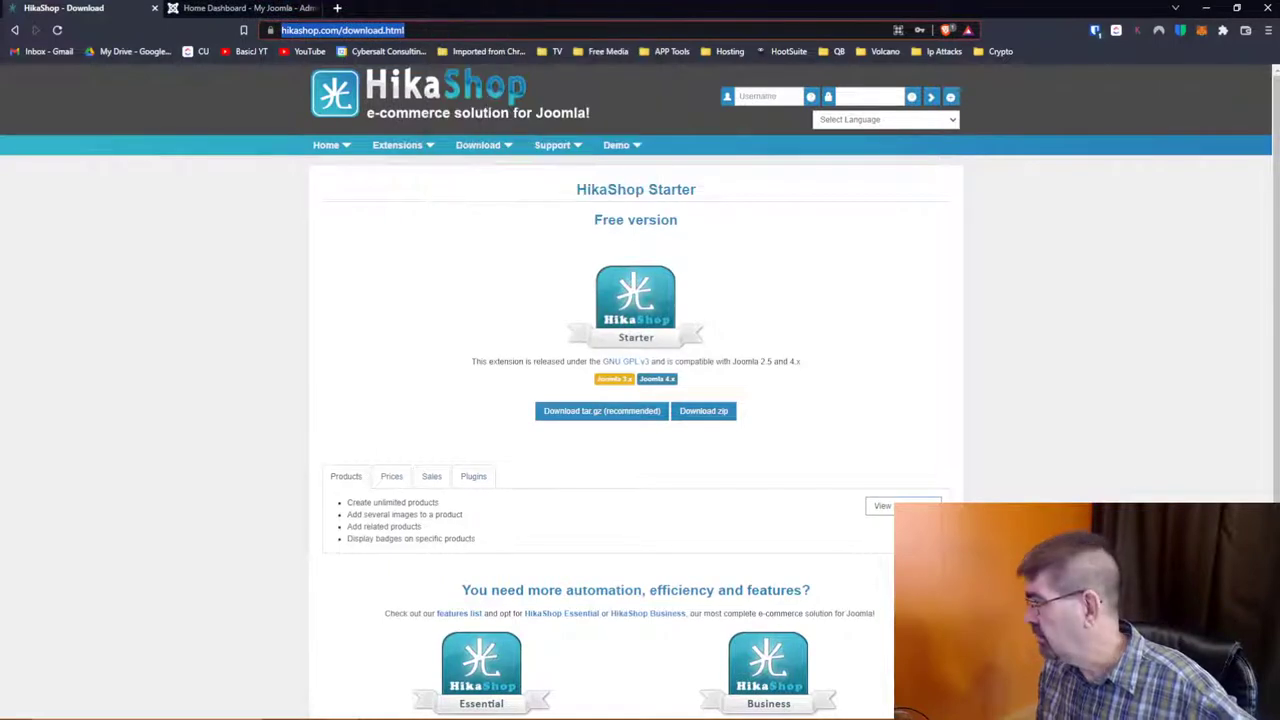
pyautogui.hotkey('alt', 'Tab')
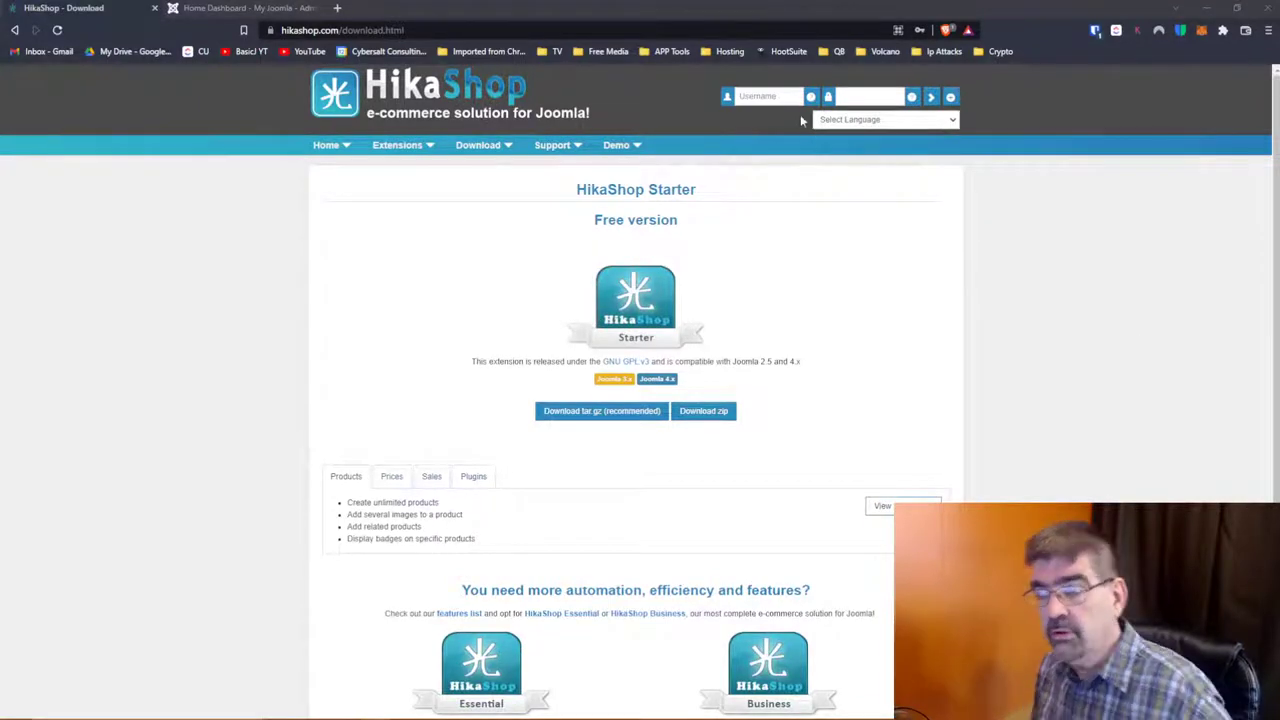
# Step: Download the HikaShop Starter zip into the Desktop's delete folder
pyautogui.click(726, 411)
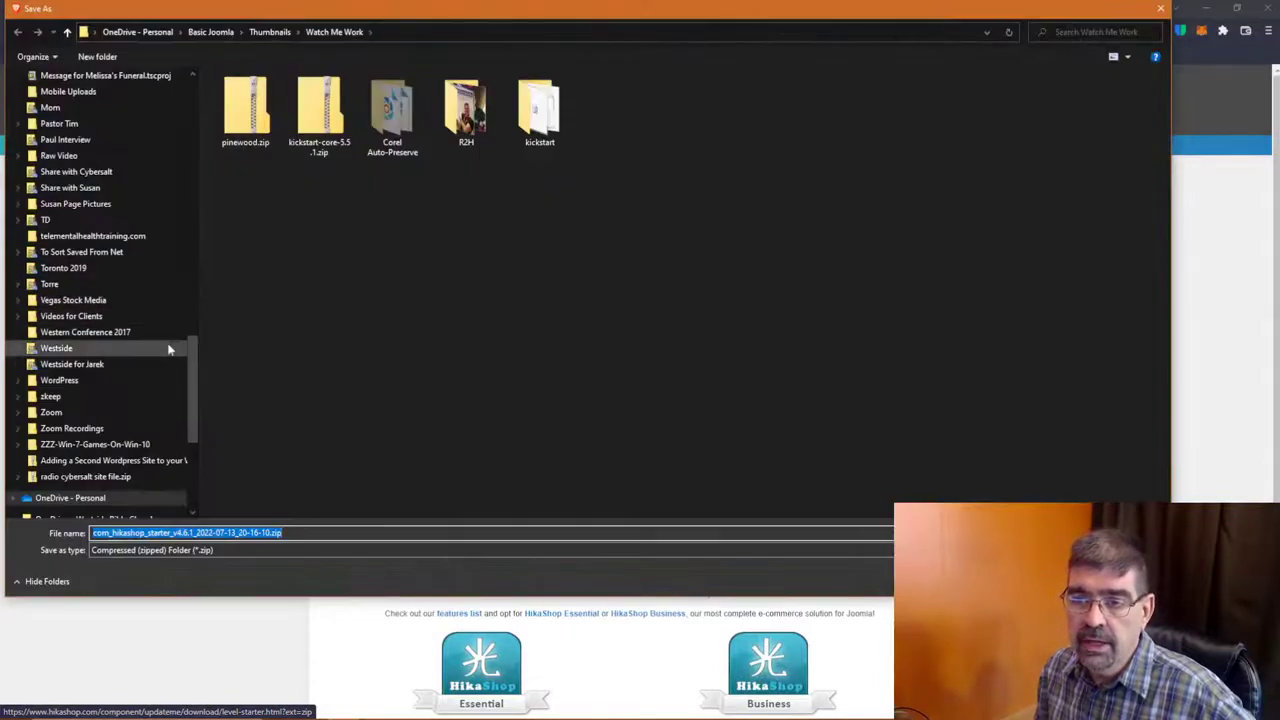
pyautogui.scroll(1, 195, 350)
pyautogui.moveTo(195, 350); pyautogui.dragTo(216, 90)
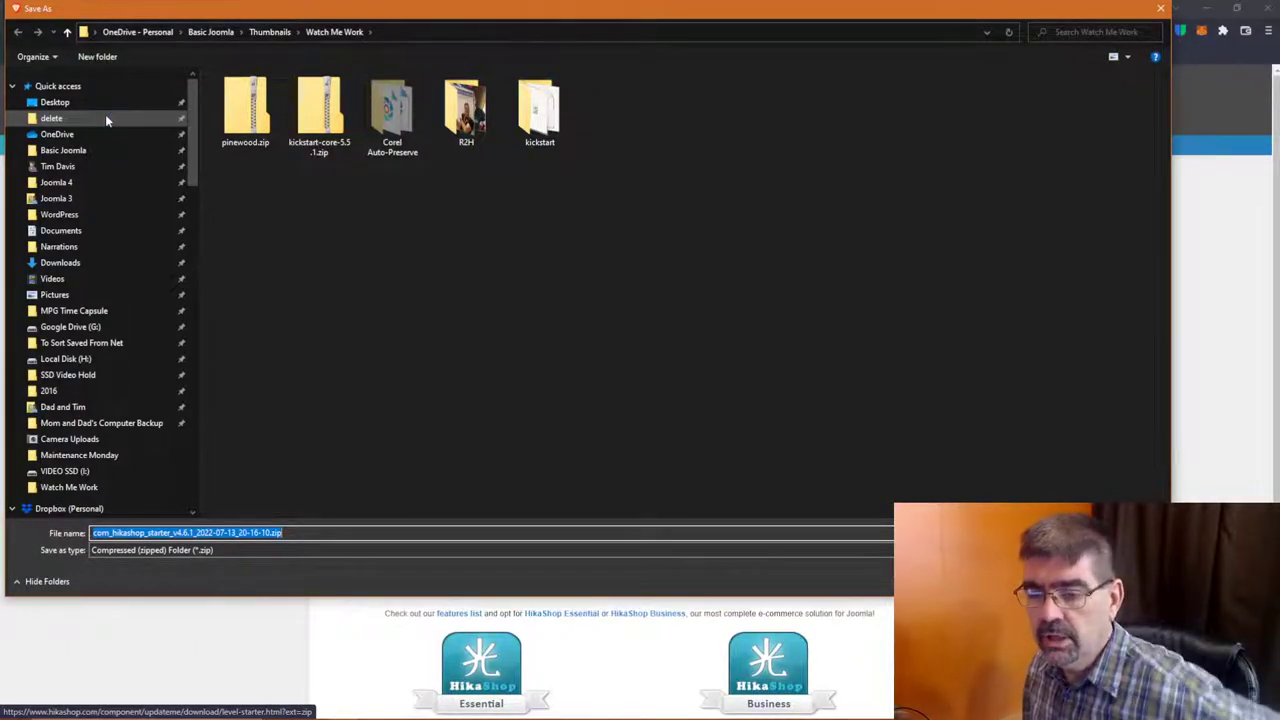
pyautogui.click(52, 118)
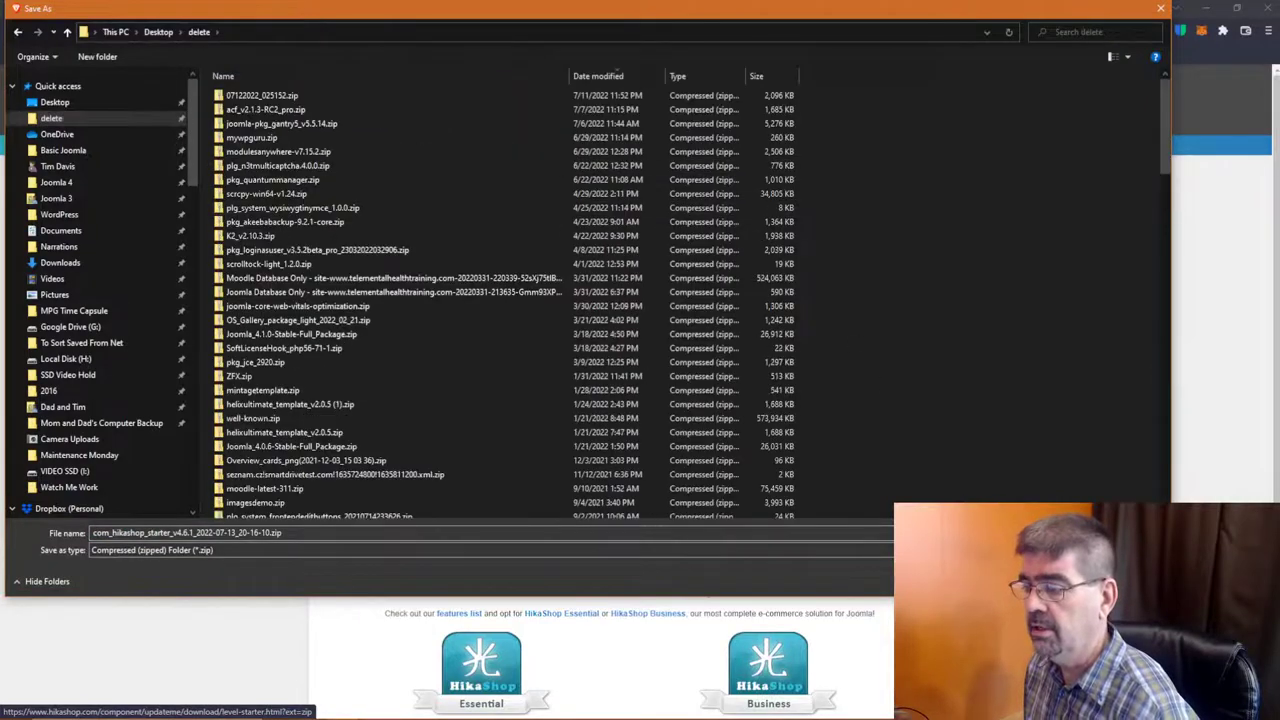
pyautogui.press('Return')
pyautogui.click(274, 8)
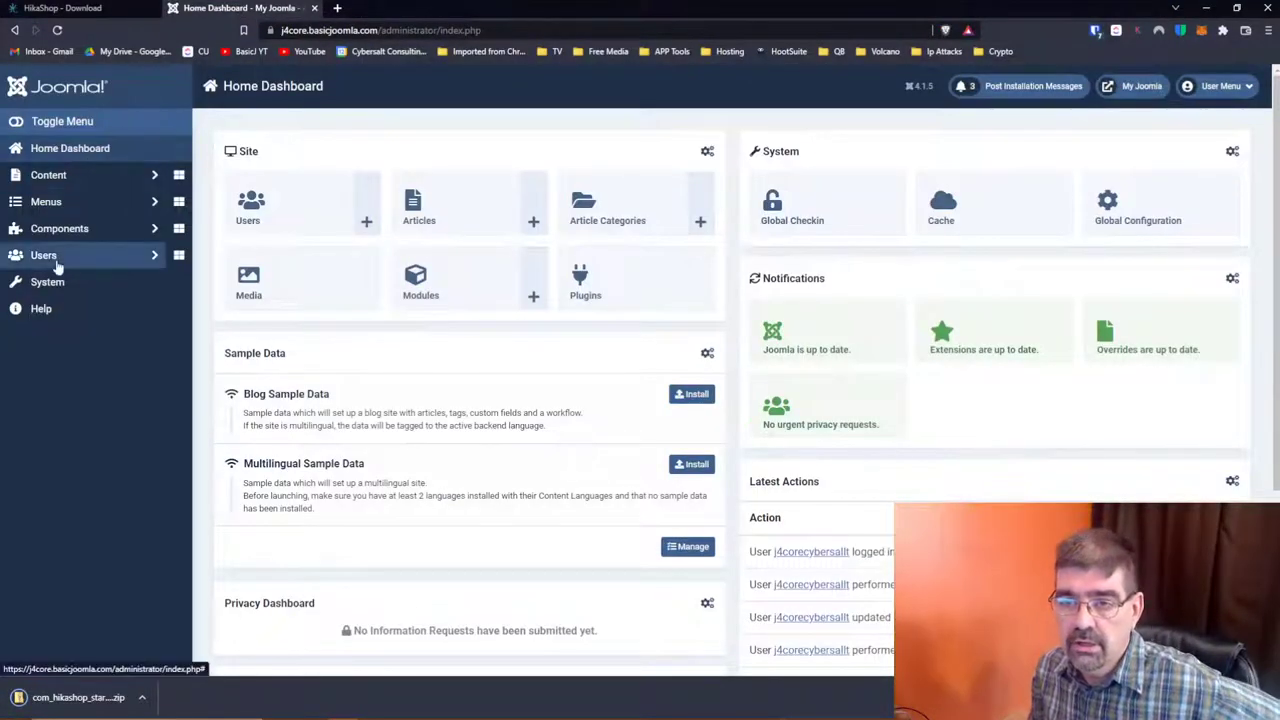
# Step: Go to System and open the Install Extensions page
pyautogui.click(55, 283)
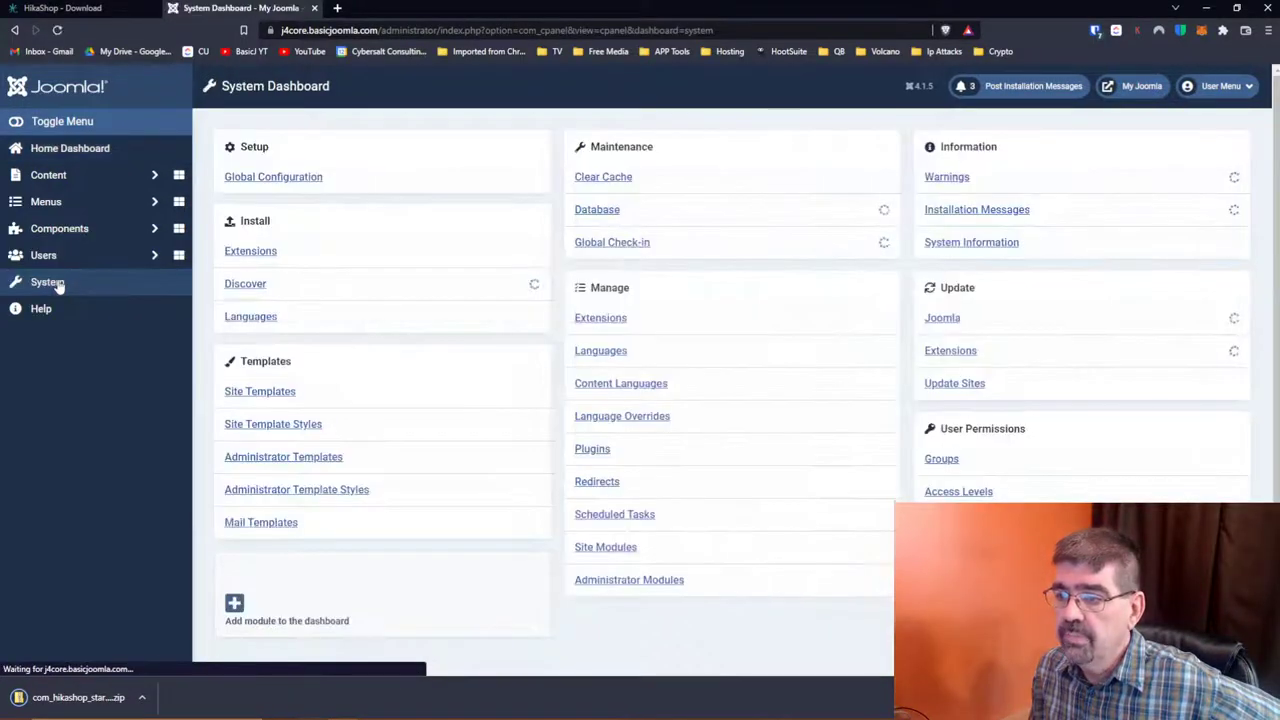
pyautogui.click(267, 251)
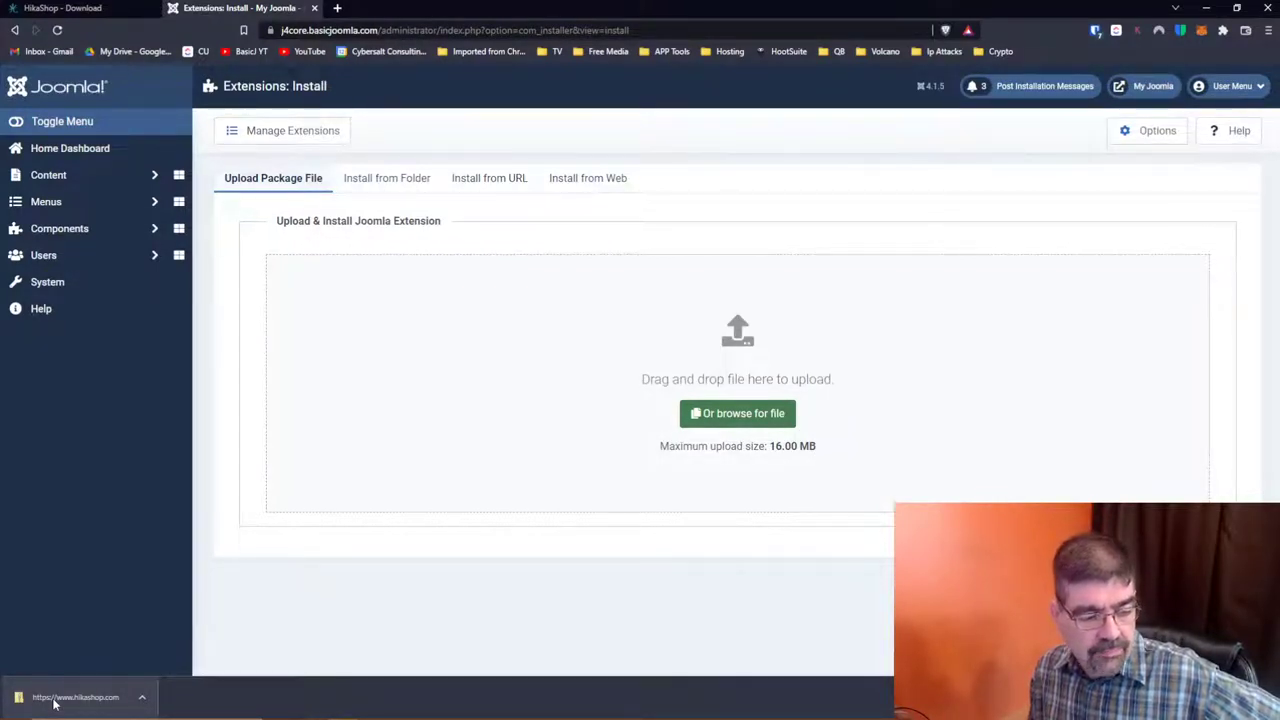
# Step: Drop the com_hikashop zip onto the Upload Package File area to install HikaShop
pyautogui.moveTo(57, 697); pyautogui.dragTo(776, 365)
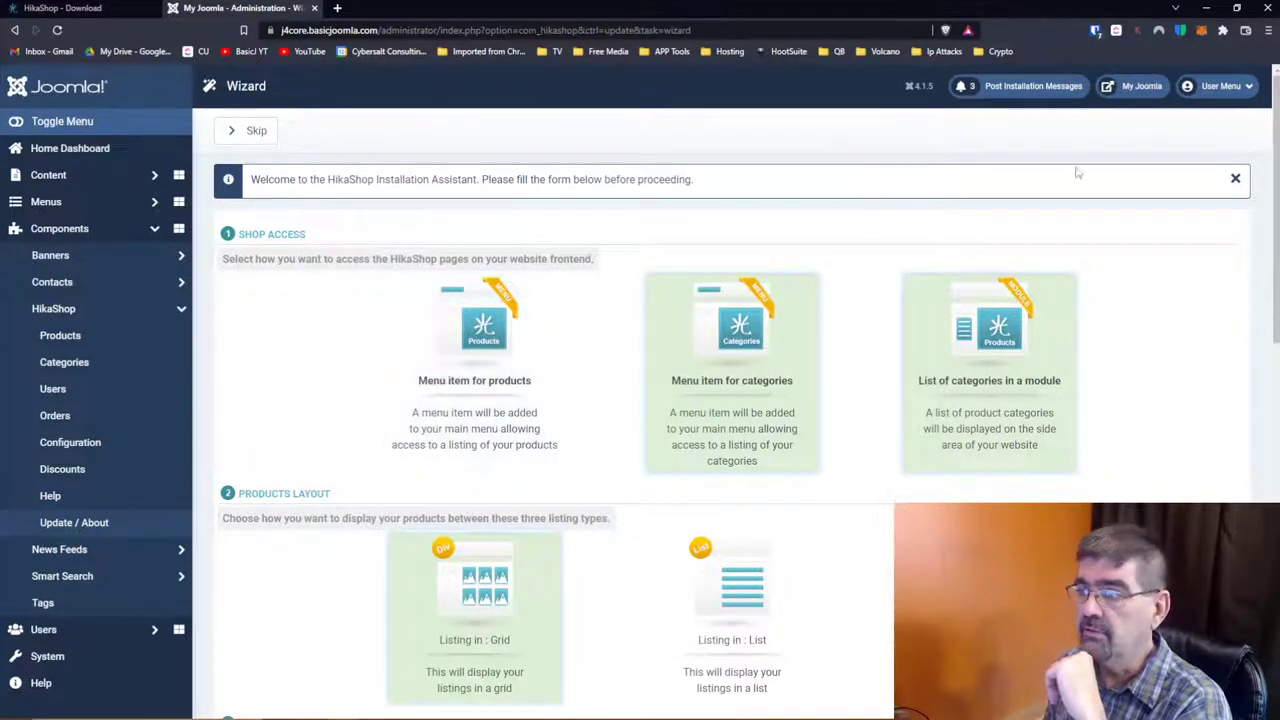
# Step: Open the My Joomla site frontend in a new tab, then return to the wizard
pyautogui.click(1137, 92)
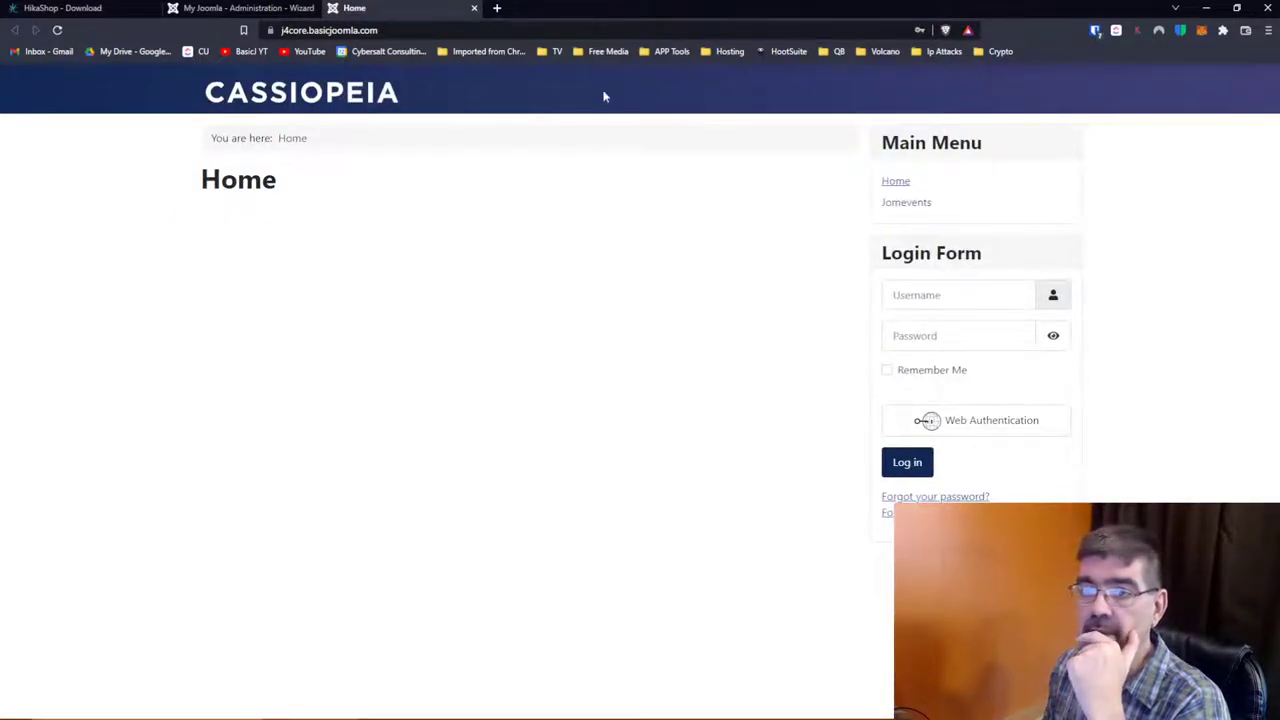
pyautogui.click(200, 9)
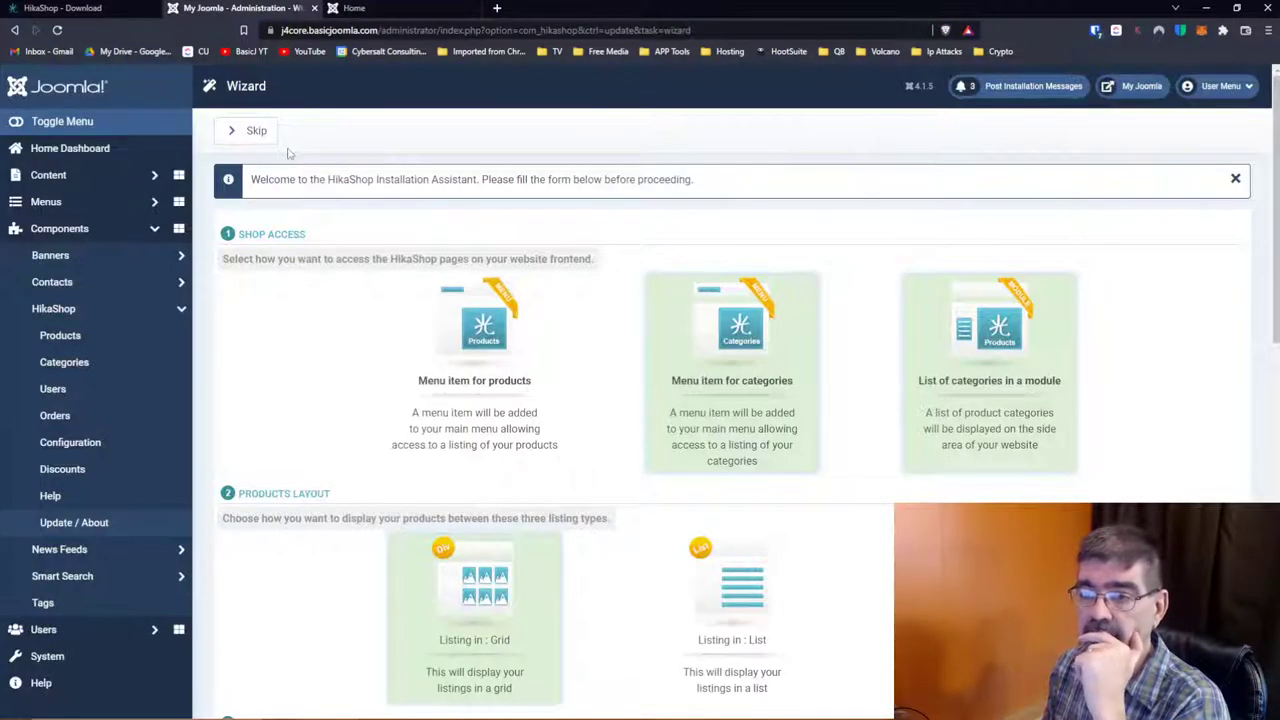
pyautogui.scroll(-5, 417, 346)
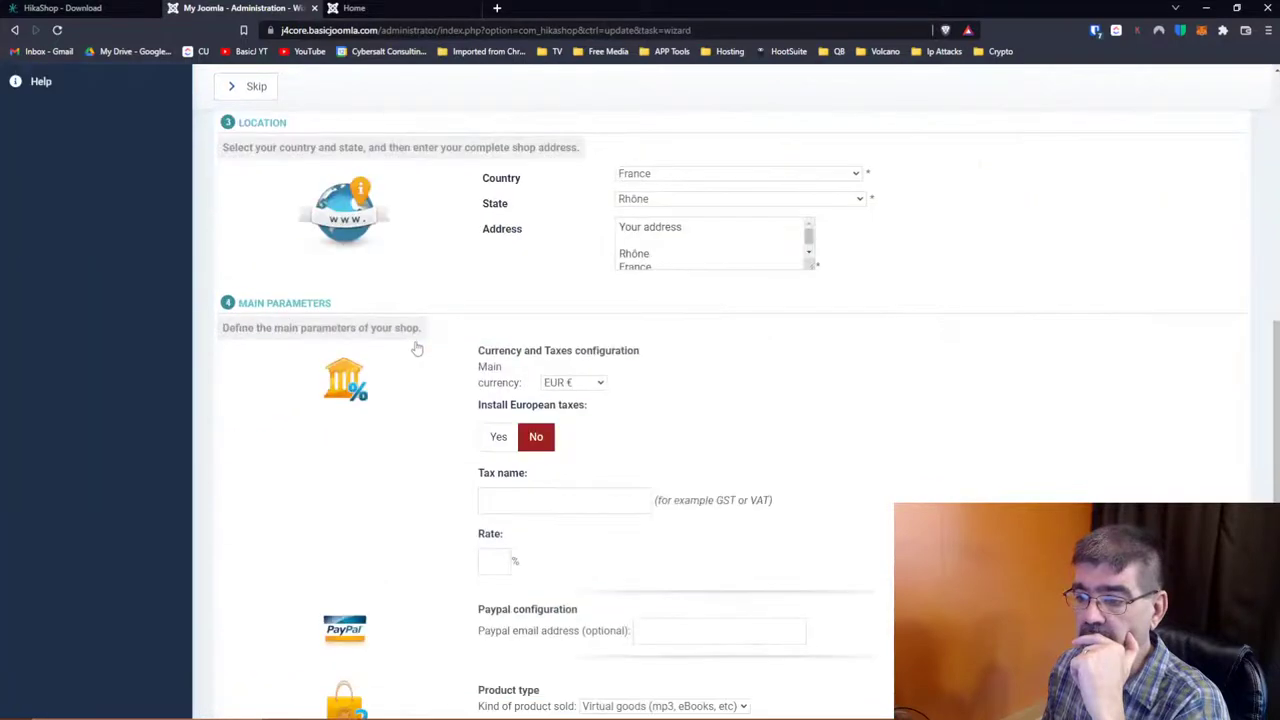
pyautogui.scroll(3, 418, 346)
pyautogui.scroll(3, 417, 346)
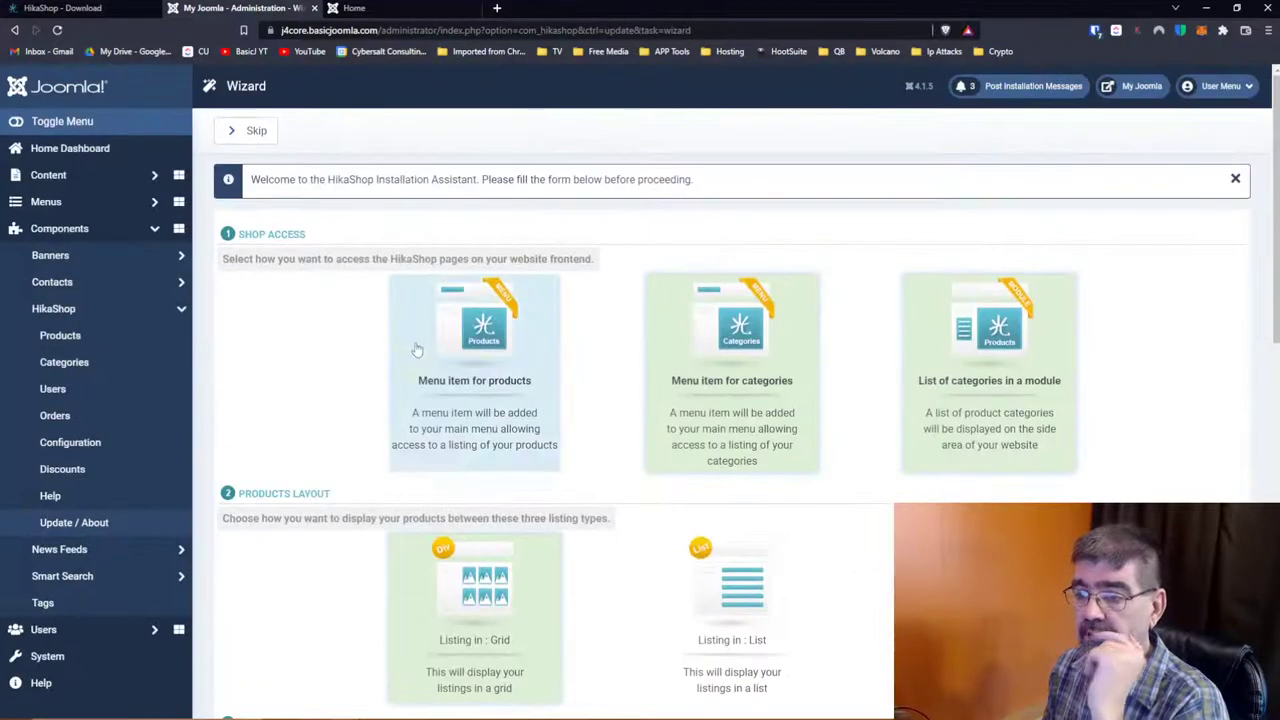
pyautogui.scroll(-10, 314, 363)
pyautogui.scroll(10, 314, 363)
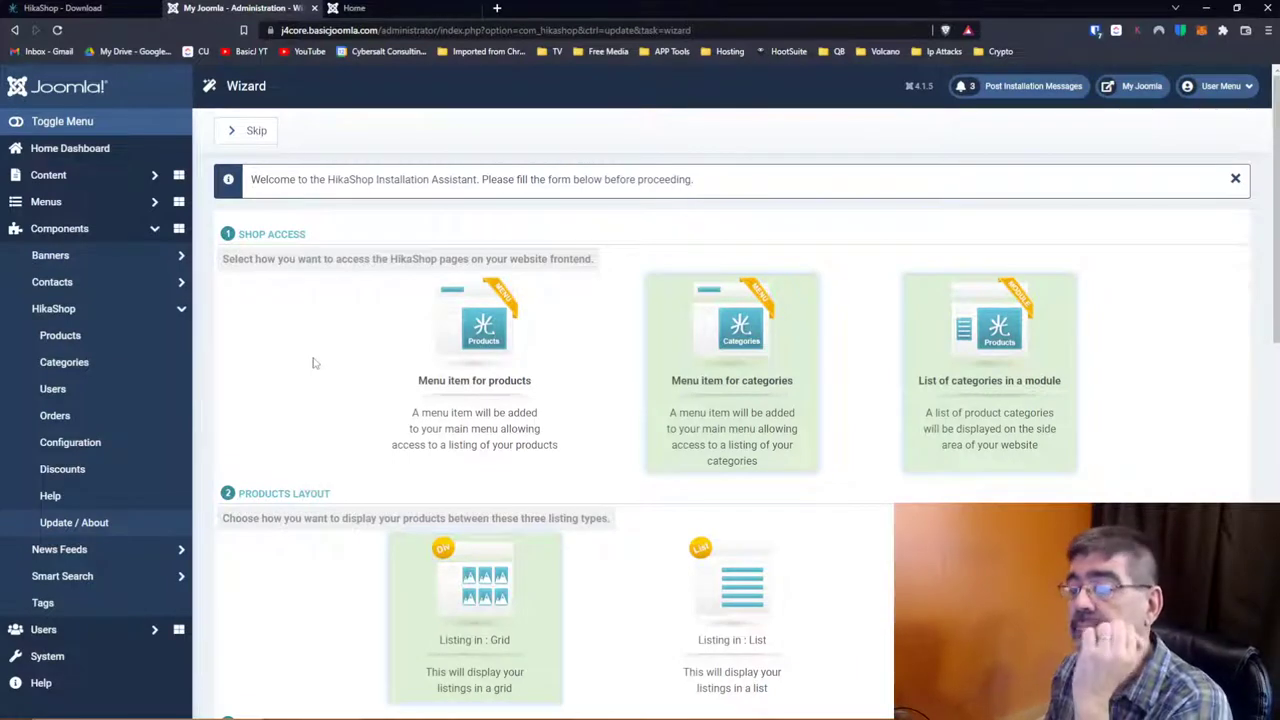
# Step: Select all three Shop Access options, including categories menu item and categories module
pyautogui.click(777, 424)
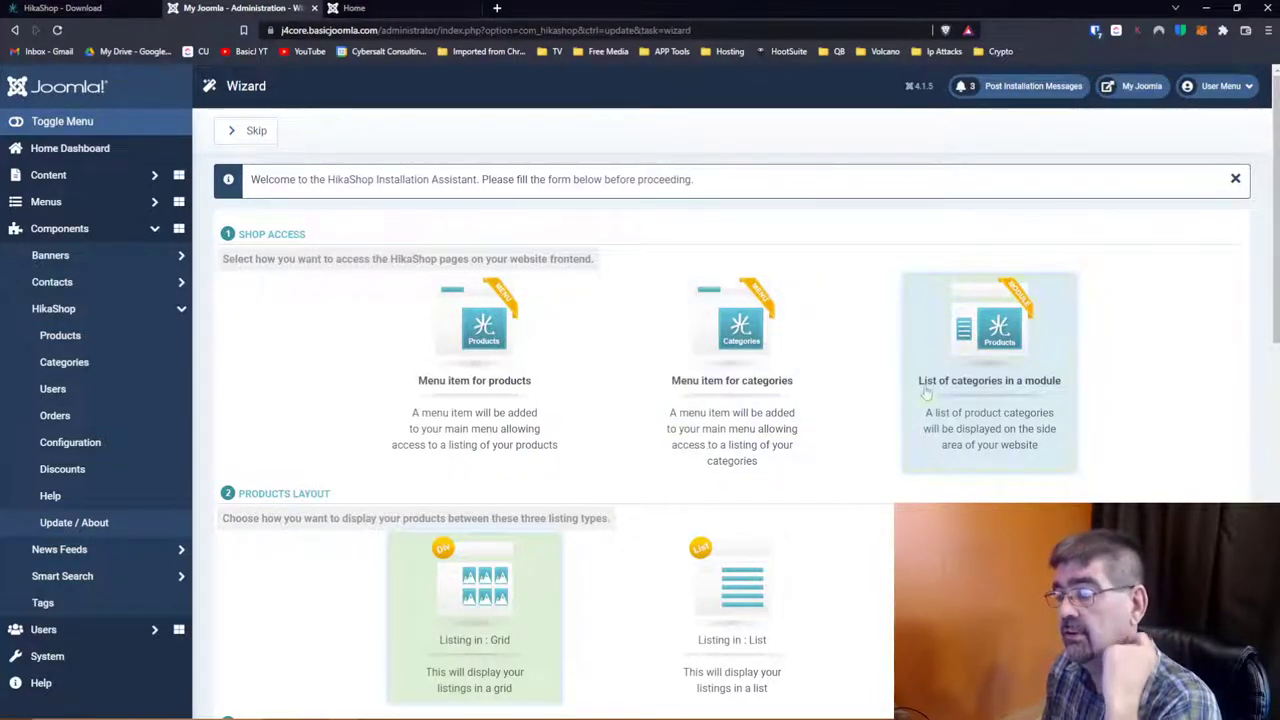
pyautogui.click(971, 425)
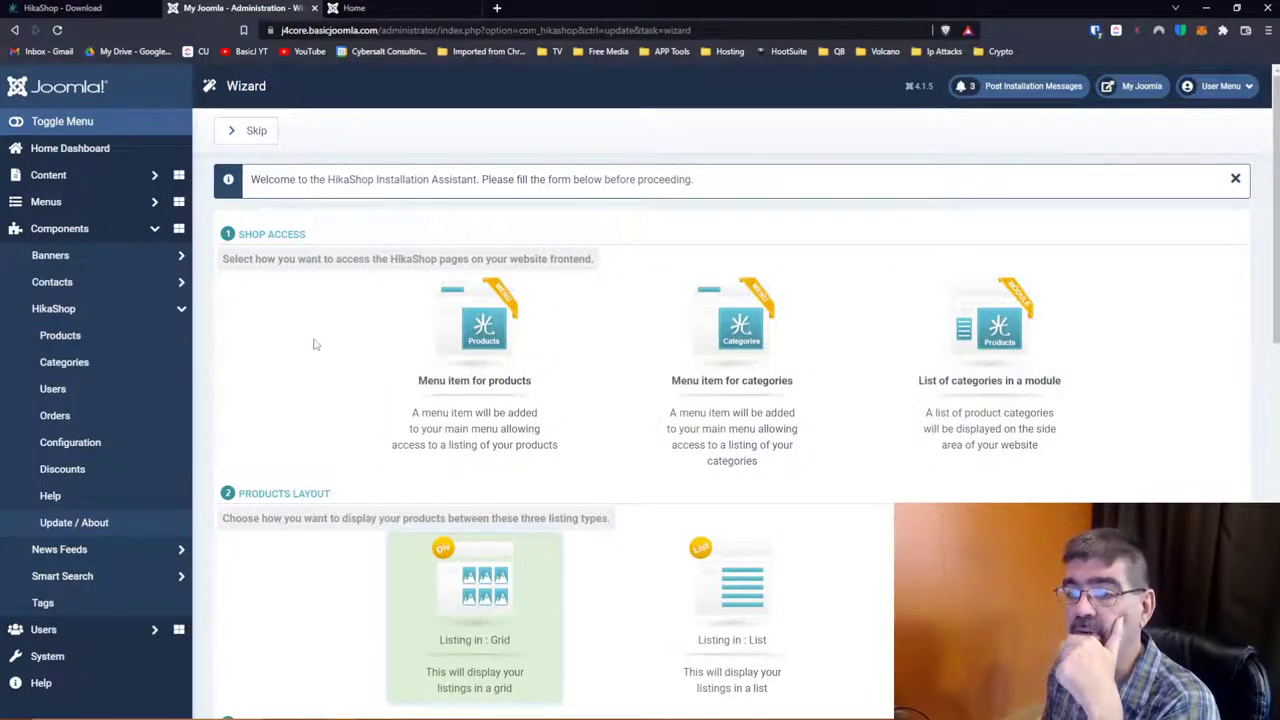
pyautogui.scroll(-10, 313, 344)
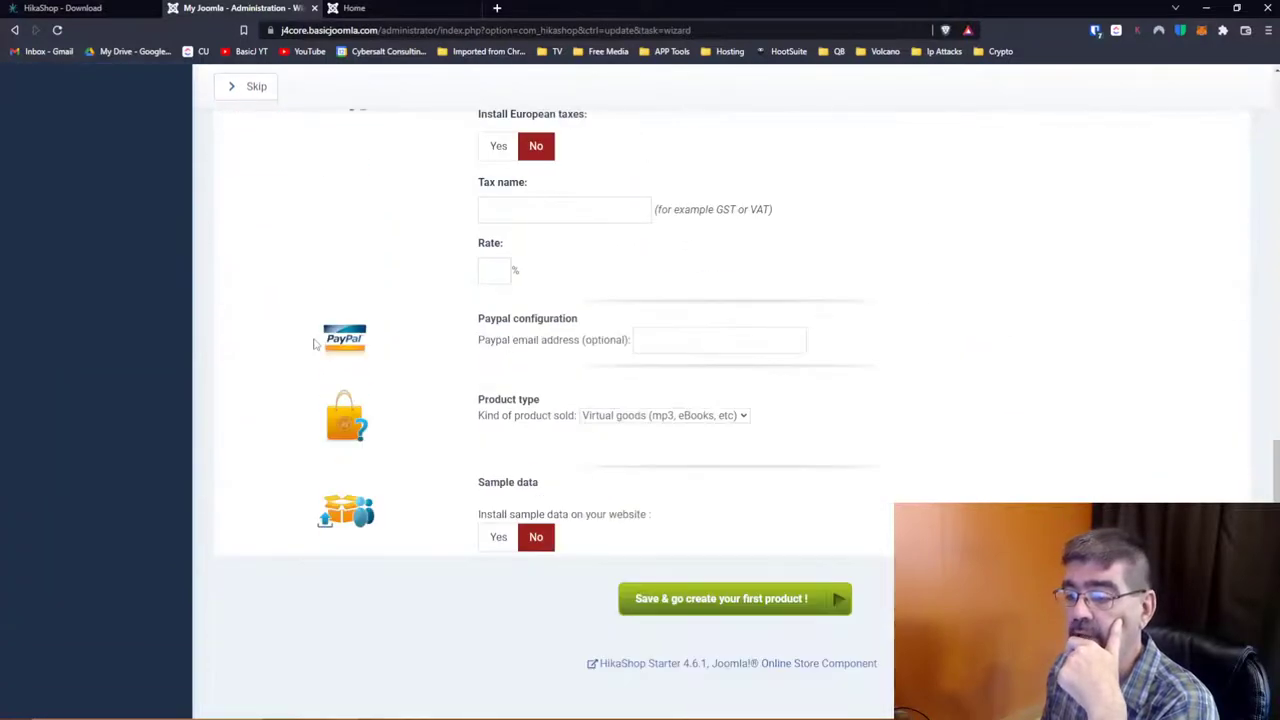
pyautogui.scroll(10, 769, 277)
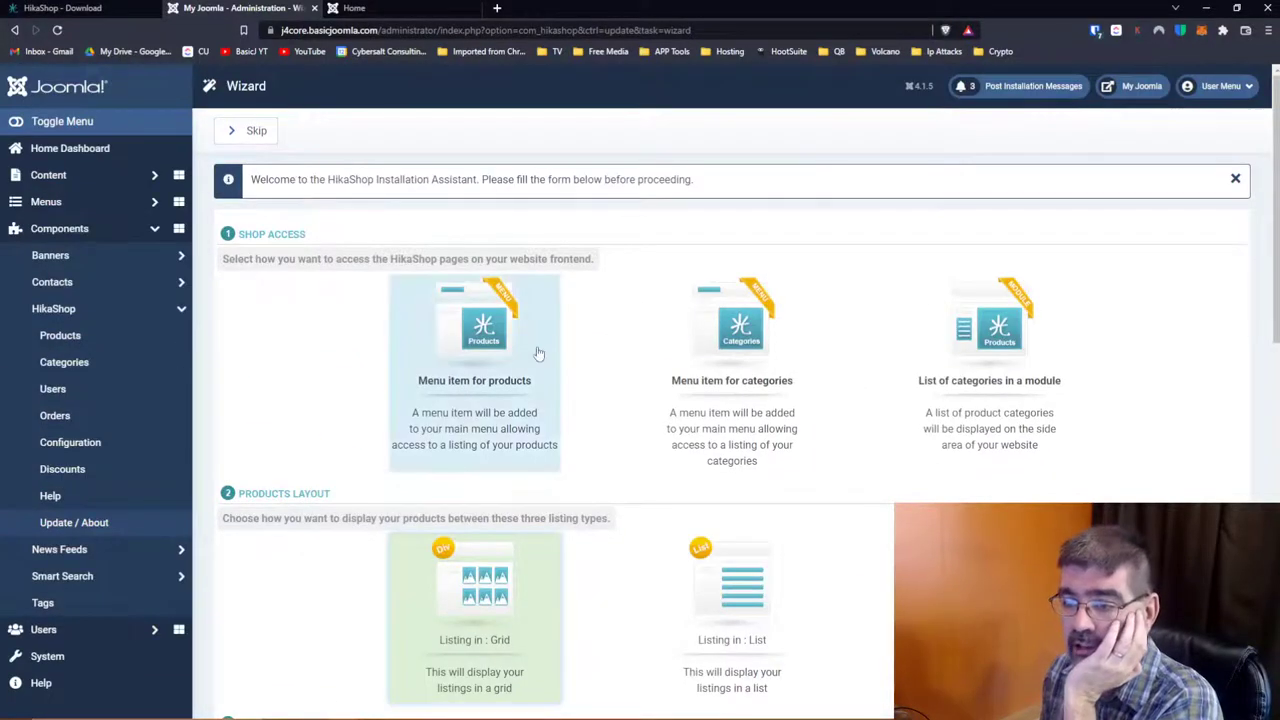
pyautogui.click(781, 450)
pyautogui.click(937, 446)
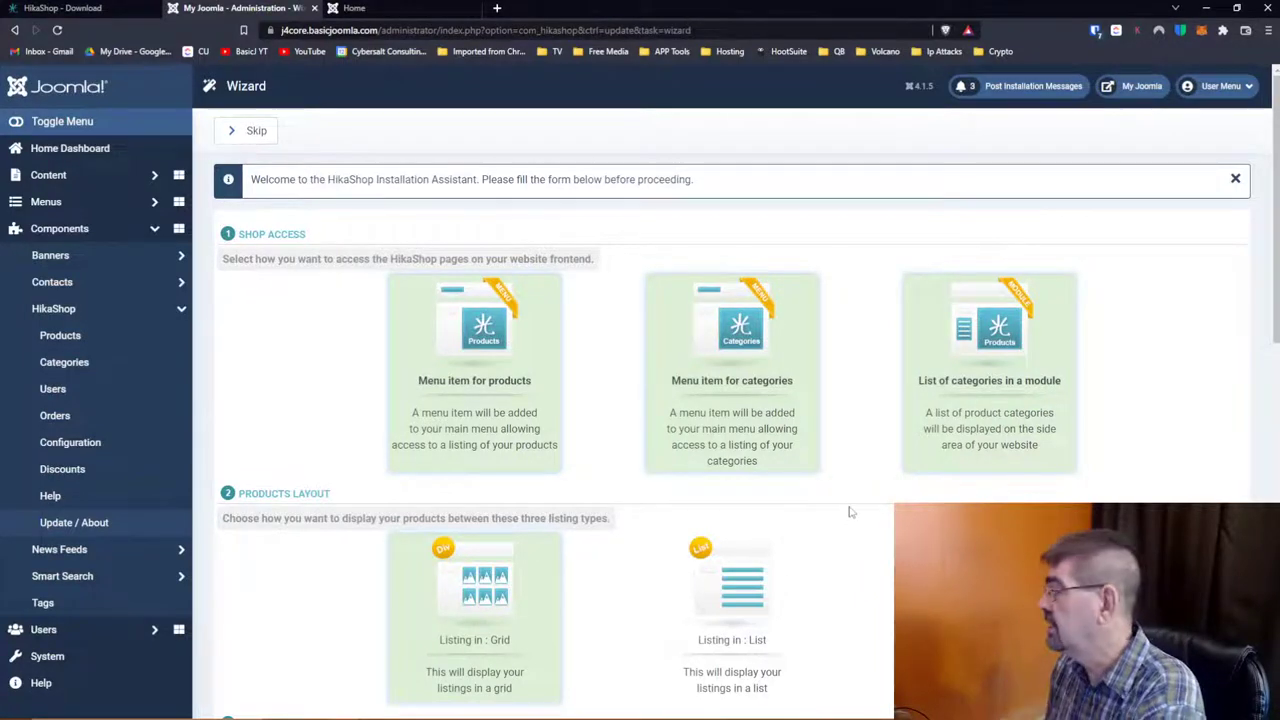
pyautogui.click(768, 444)
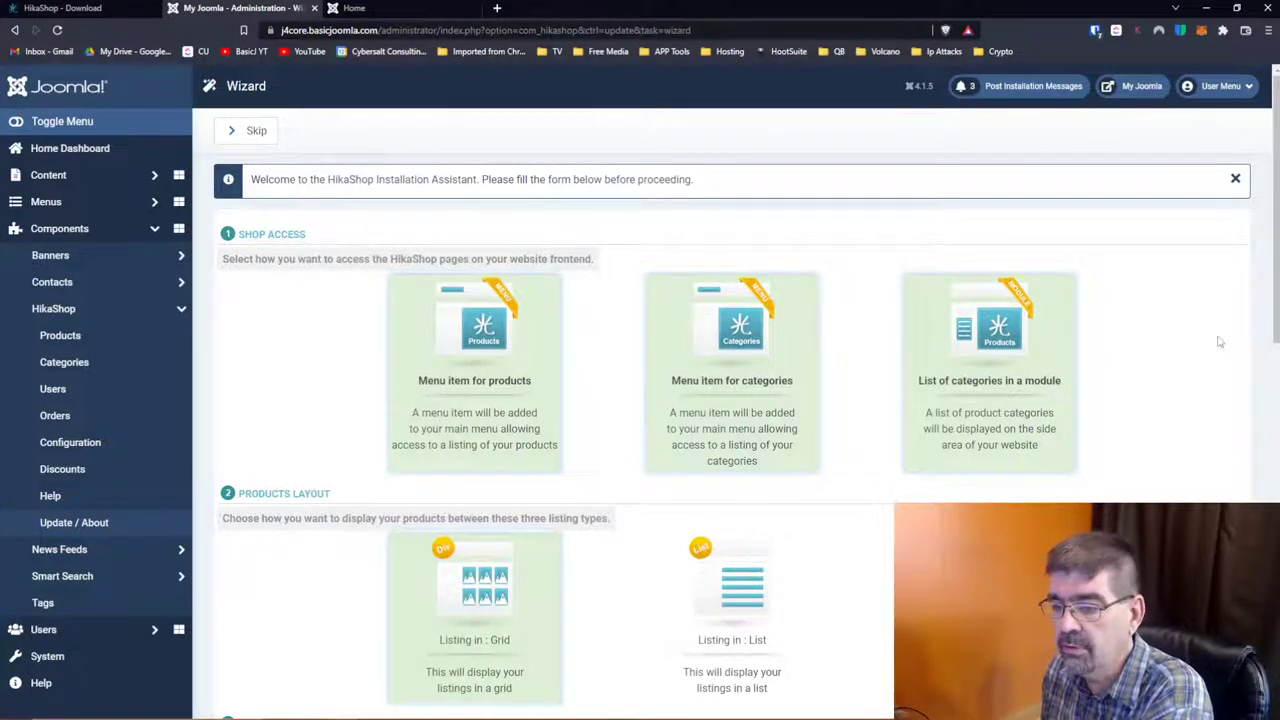
pyautogui.scroll(-2, 1219, 342)
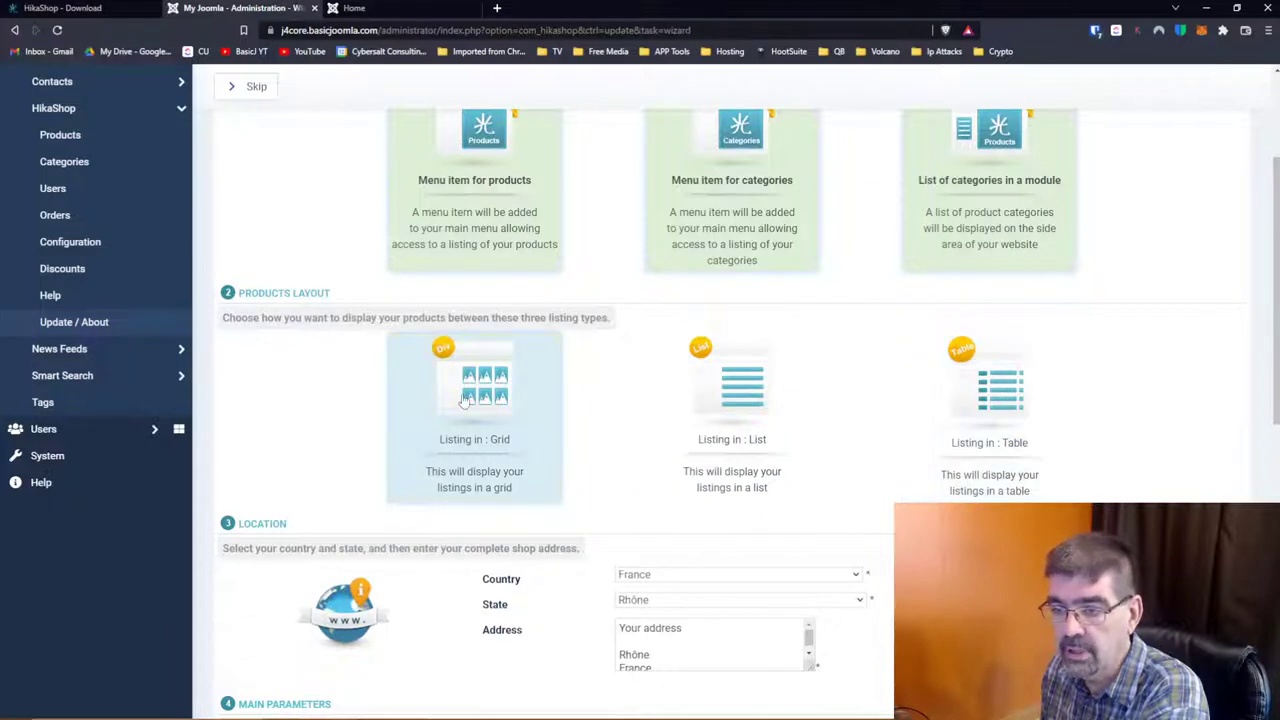
pyautogui.scroll(-2, 634, 400)
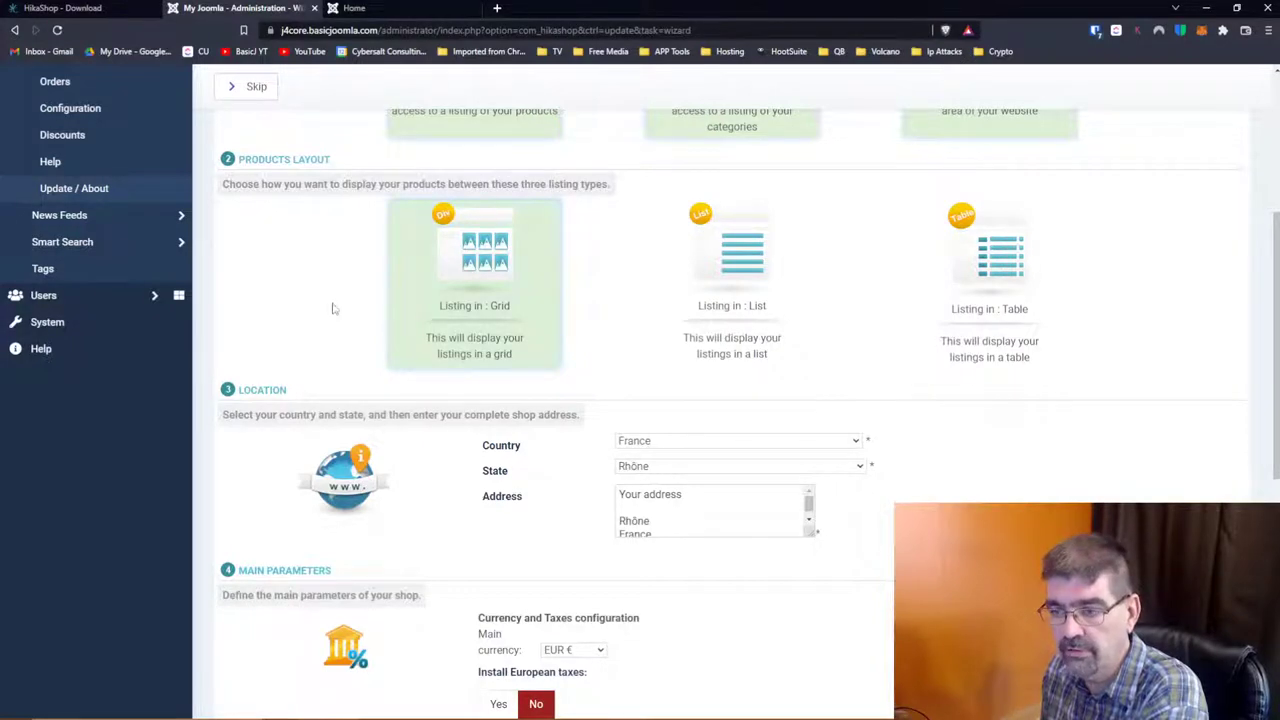
pyautogui.scroll(-1, 386, 305)
# Step: Set the shop location to Country Canada and State British Columbia
pyautogui.click(694, 378)
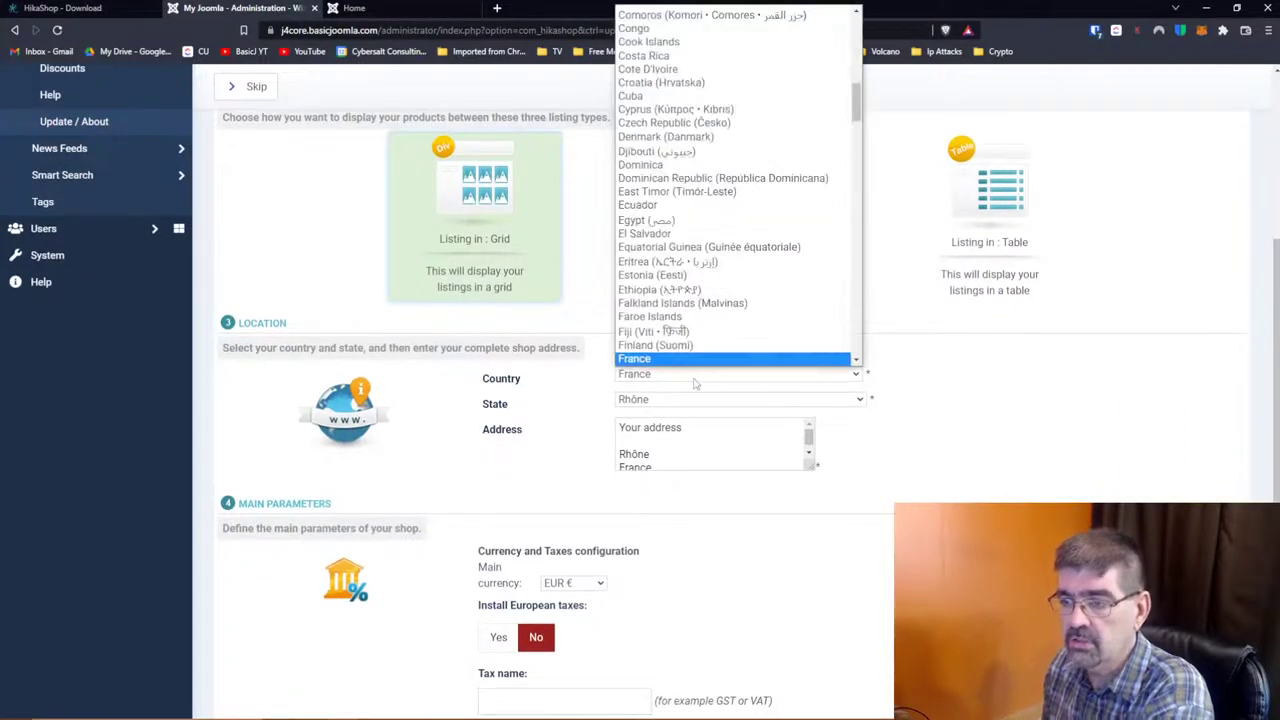
pyautogui.write('can')
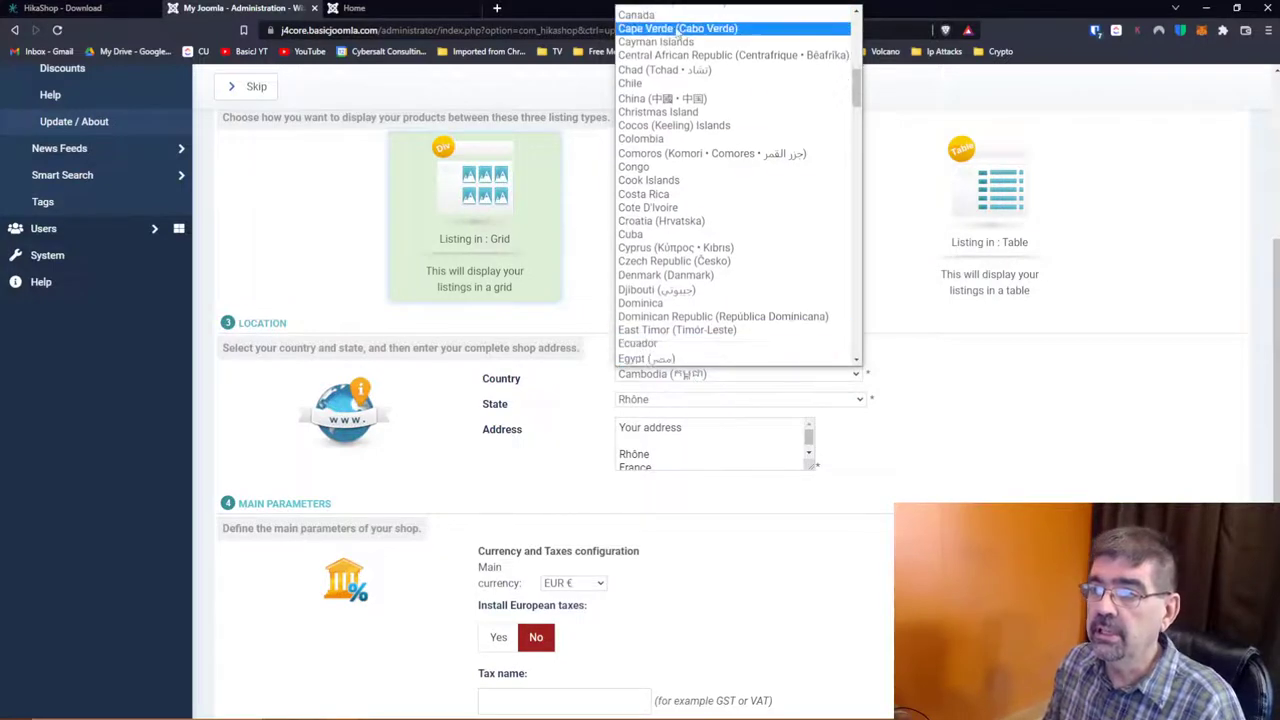
pyautogui.press('Return')
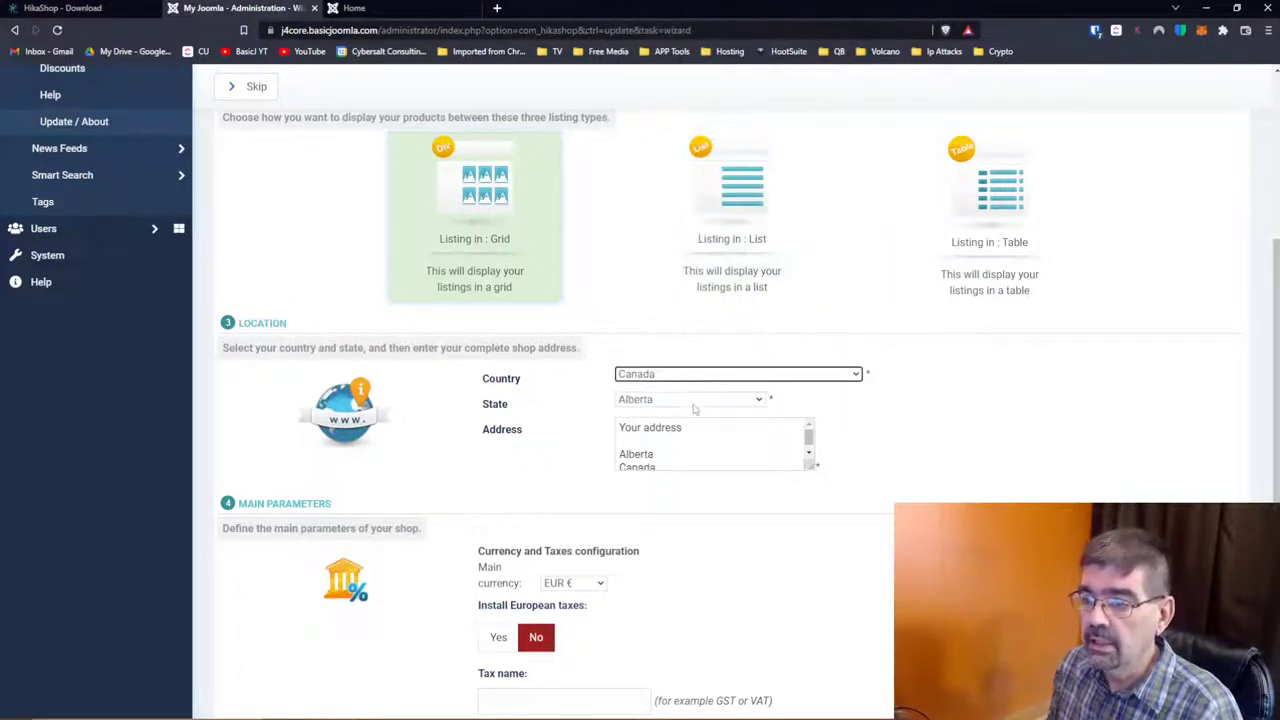
pyautogui.click(690, 400)
pyautogui.click(694, 423)
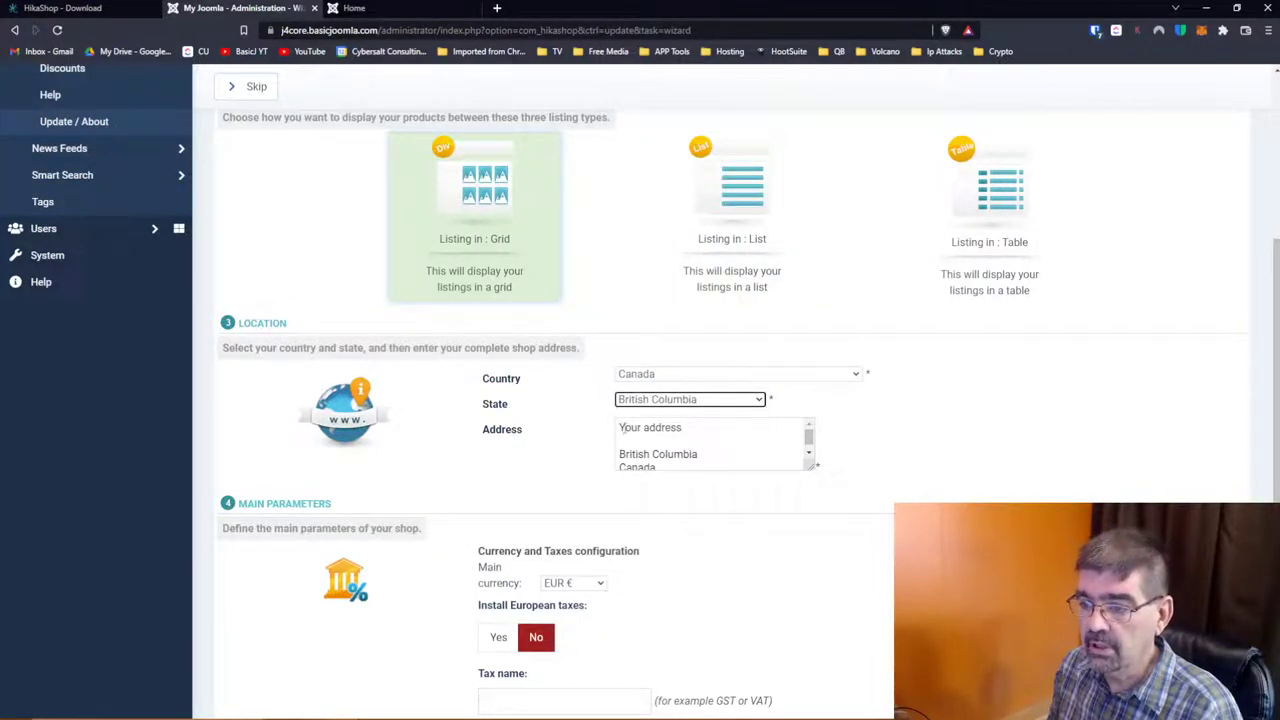
# Step: Replace the address placeholder with the shop's street and city
pyautogui.click(696, 430)
pyautogui.hotkey('ctrl', 'a')
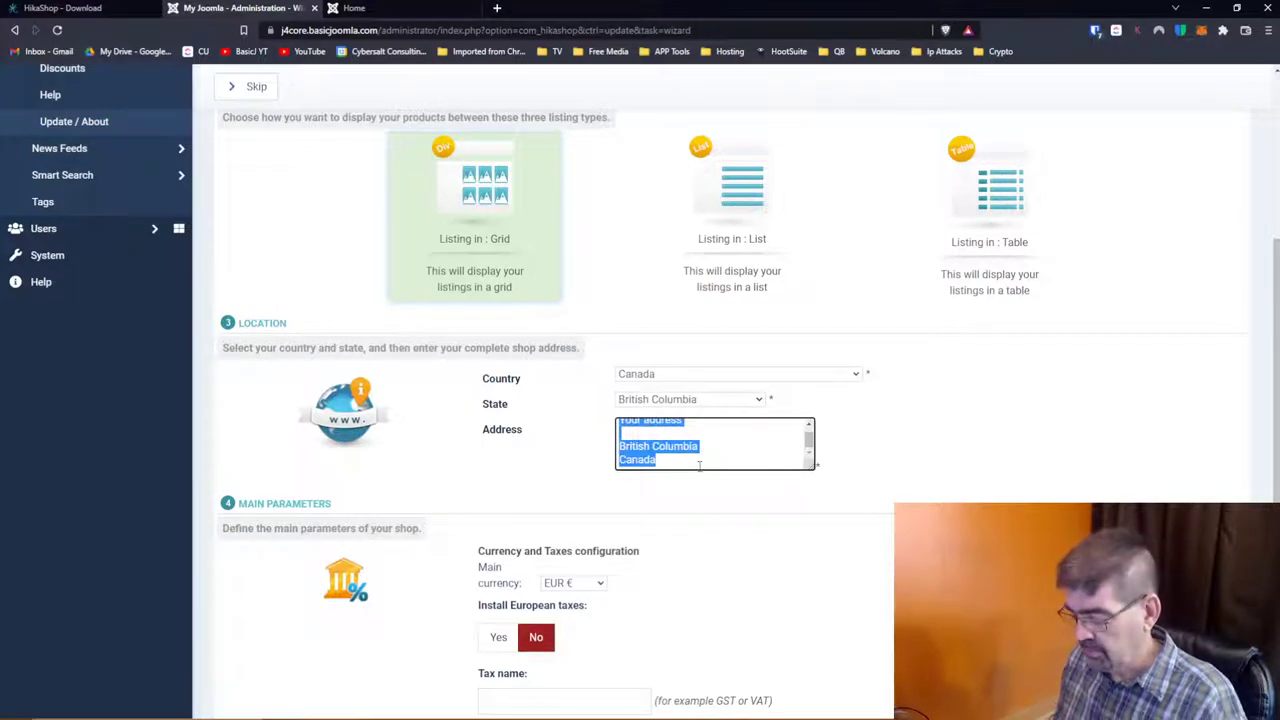
pyautogui.click(699, 465)
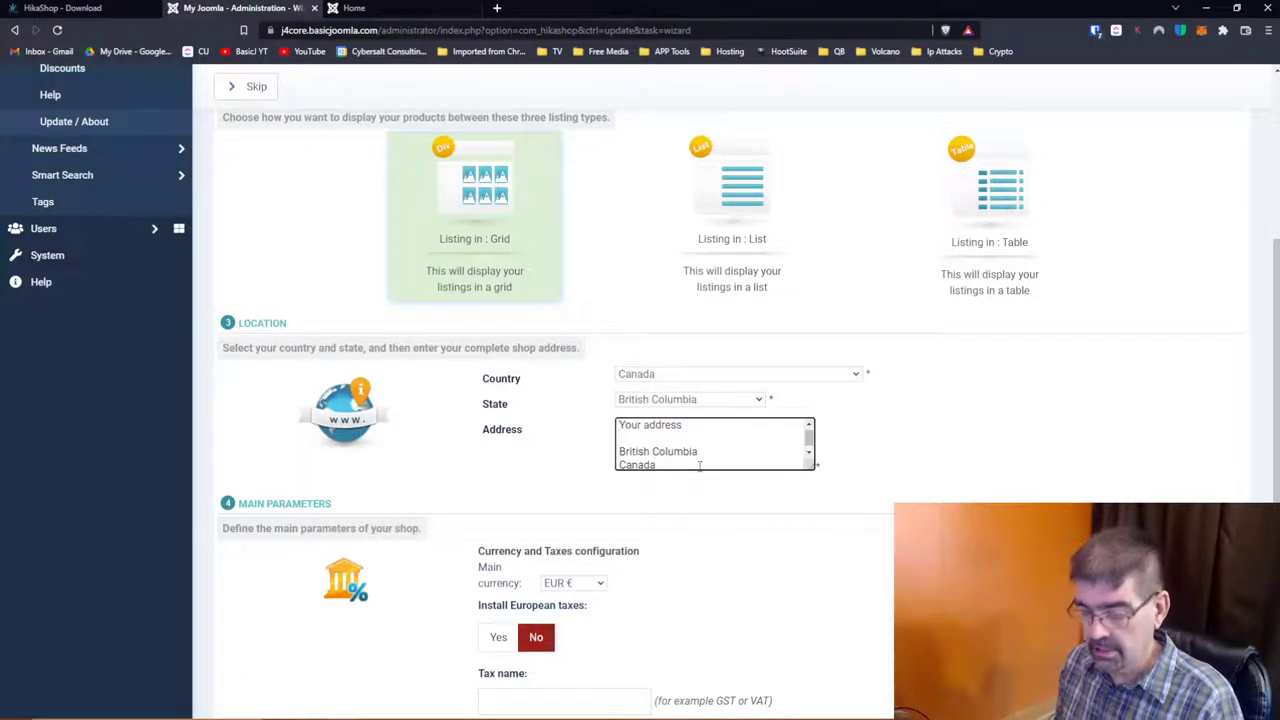
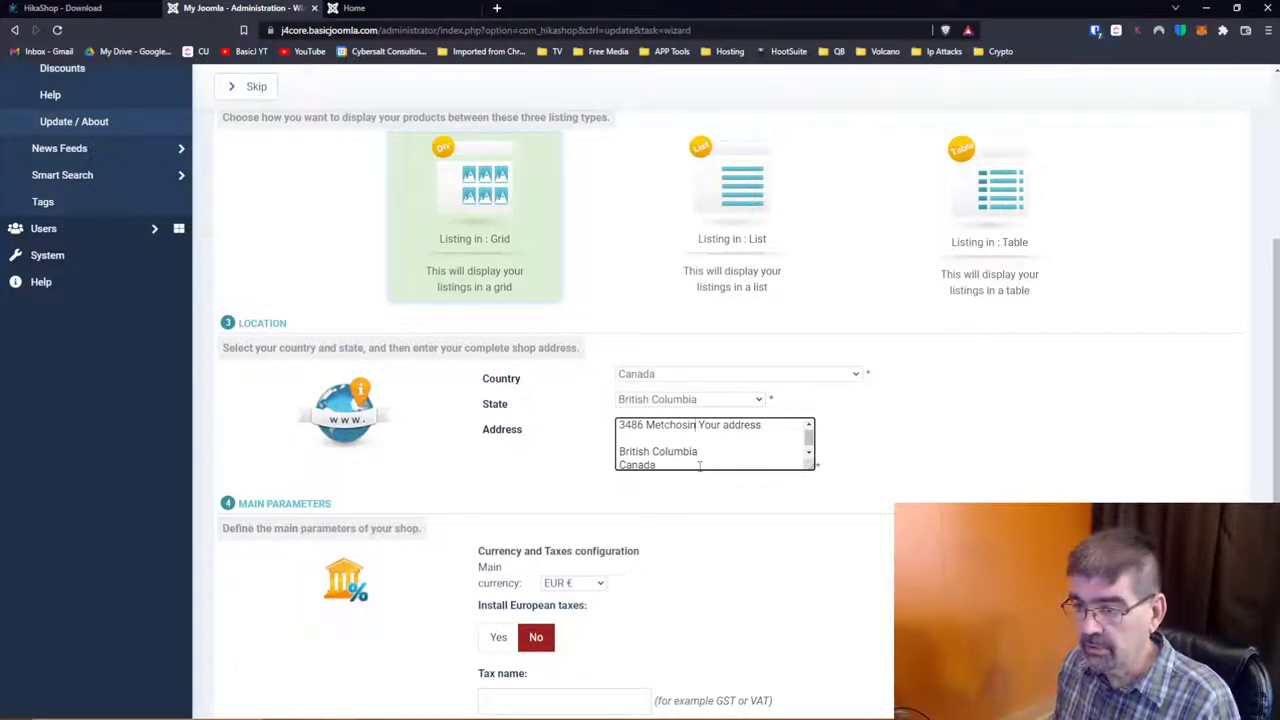
pyautogui.press('Delete')
pyautogui.press('Delete')
pyautogui.press('Delete')
pyautogui.press('Delete')
pyautogui.press('Delete')
pyautogui.press('Delete')
pyautogui.press('Delete')
pyautogui.press('Delete')
pyautogui.press('Delete')
pyautogui.press('Delete')
pyautogui.press('Delete')
pyautogui.press('Delete')
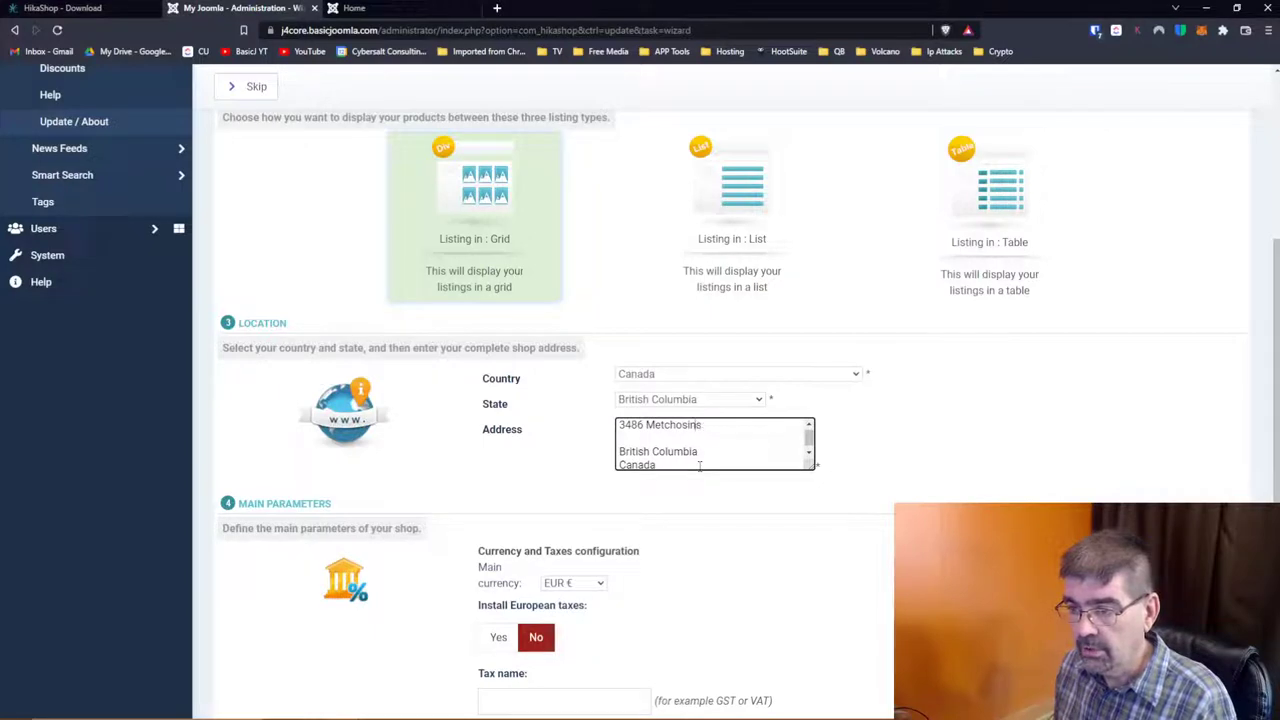
pyautogui.press('Delete')
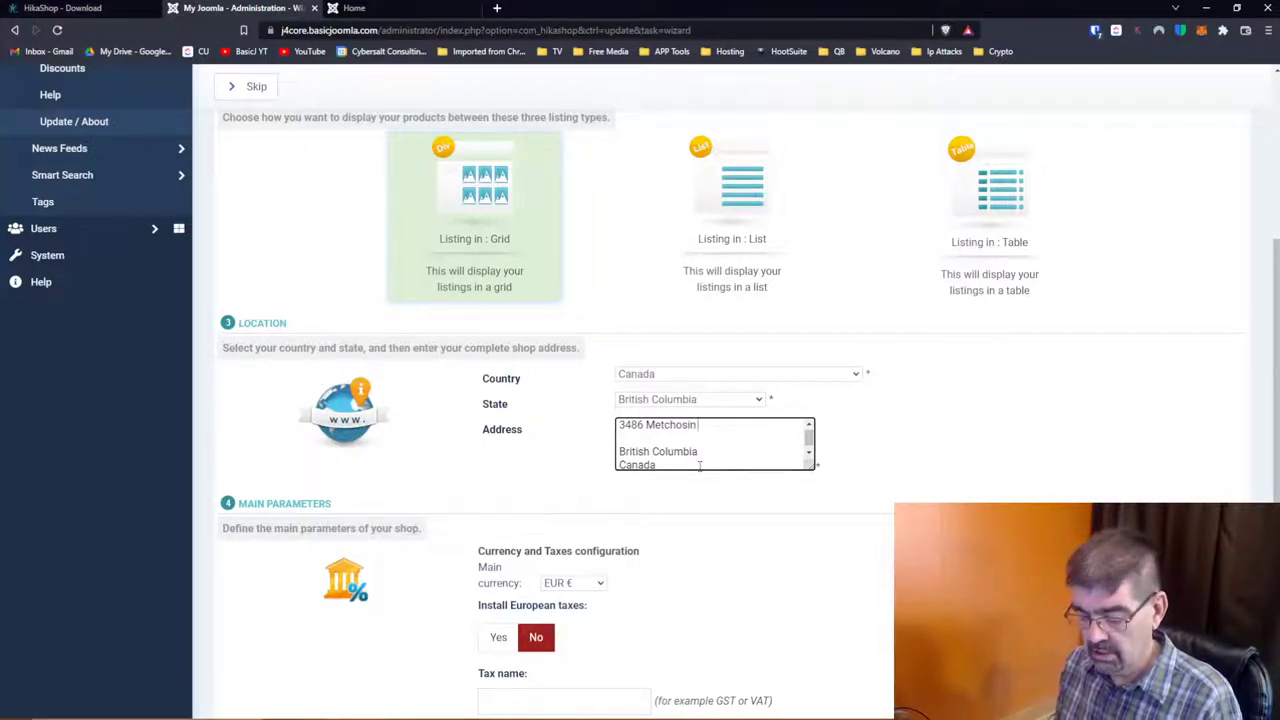
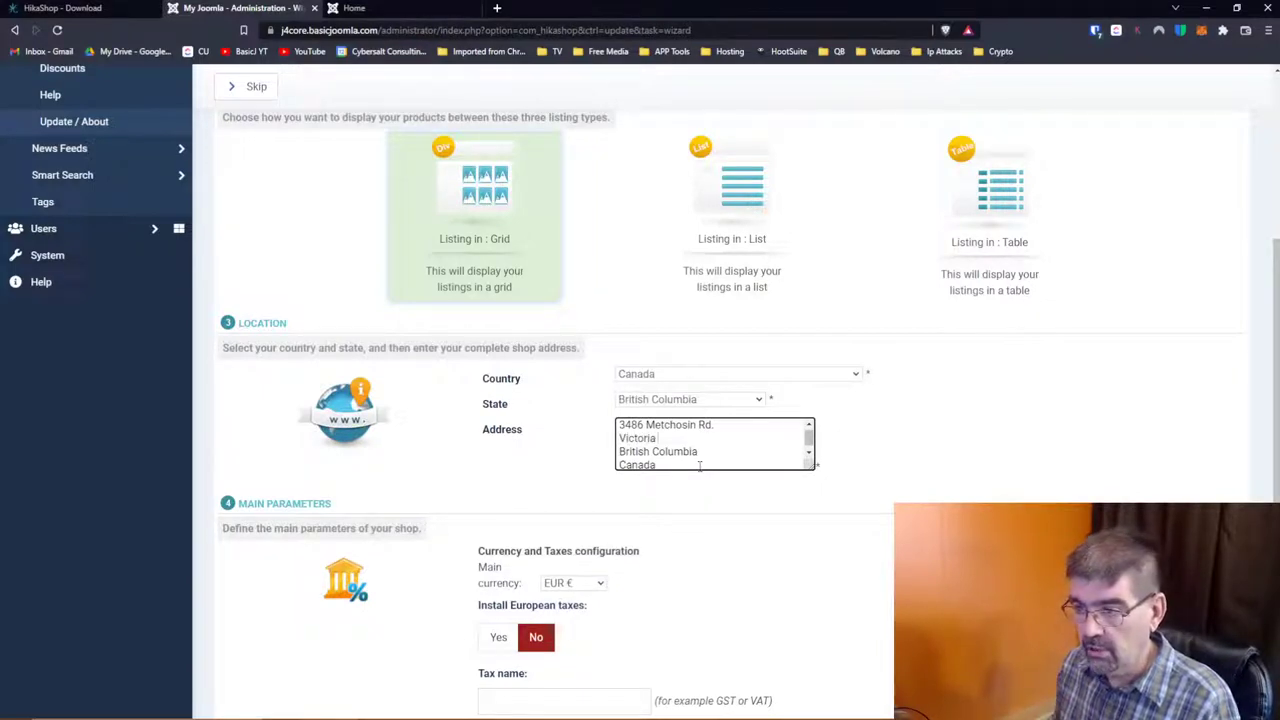
# Step: Shorten the province in the address to BC and add the shop's postal code
pyautogui.press('Delete')
pyautogui.press('Right')
pyautogui.press('Delete')
pyautogui.press('Delete')
pyautogui.press('Delete')
pyautogui.press('Delete')
pyautogui.press('Delete')
pyautogui.press('Delete')
pyautogui.press('Delete')
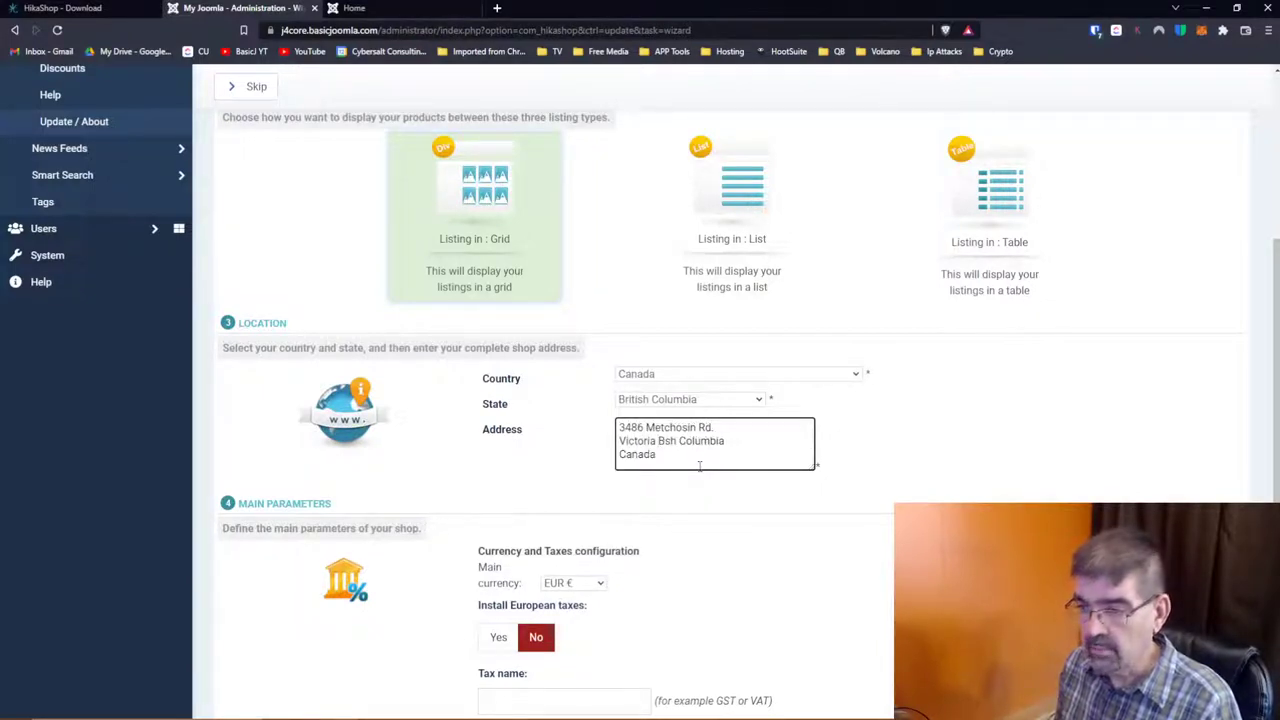
pyautogui.press('Right')
pyautogui.press('Delete')
pyautogui.press('Delete')
pyautogui.press('Delete')
pyautogui.press('Delete')
pyautogui.press('Delete')
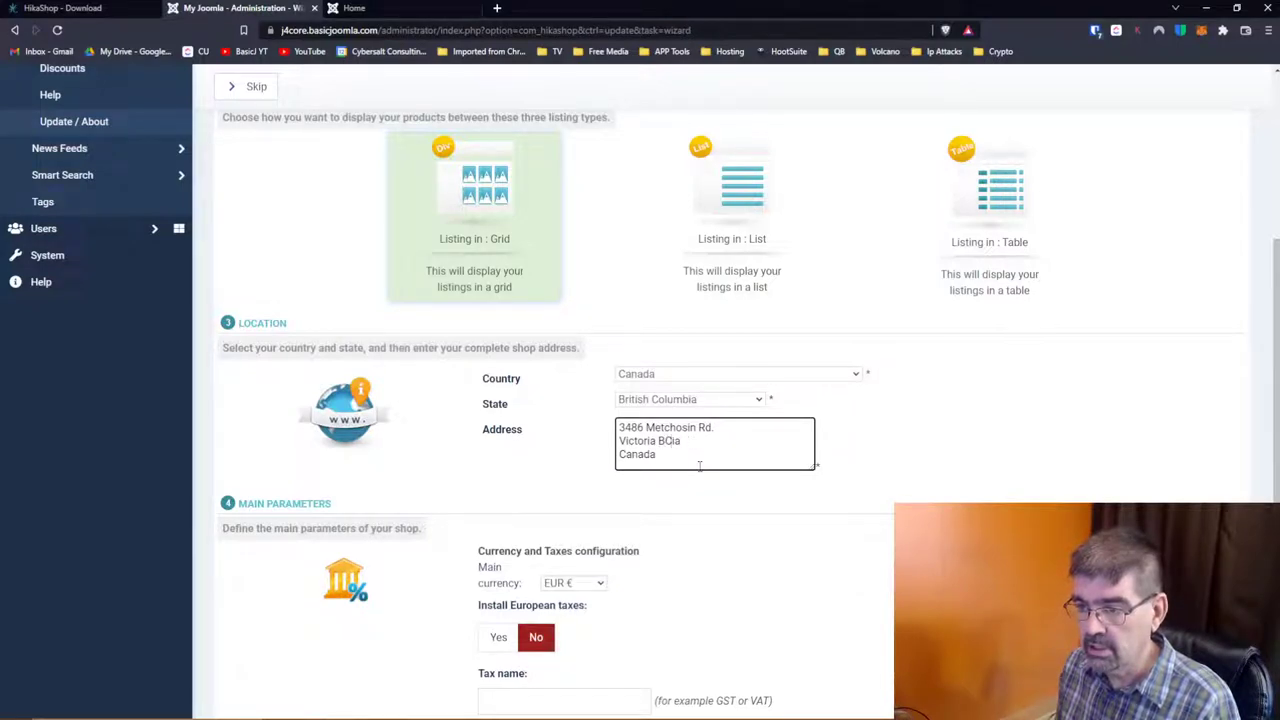
pyautogui.press('Delete')
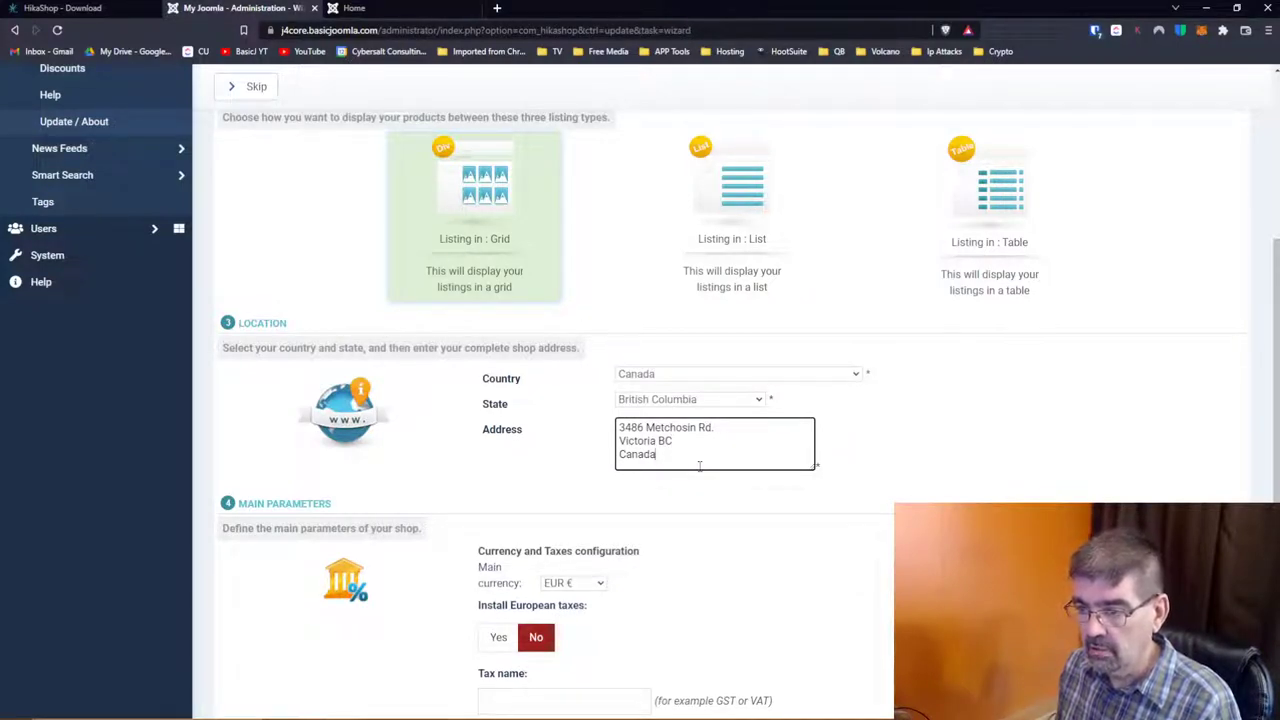
pyautogui.write('V9C2B2')
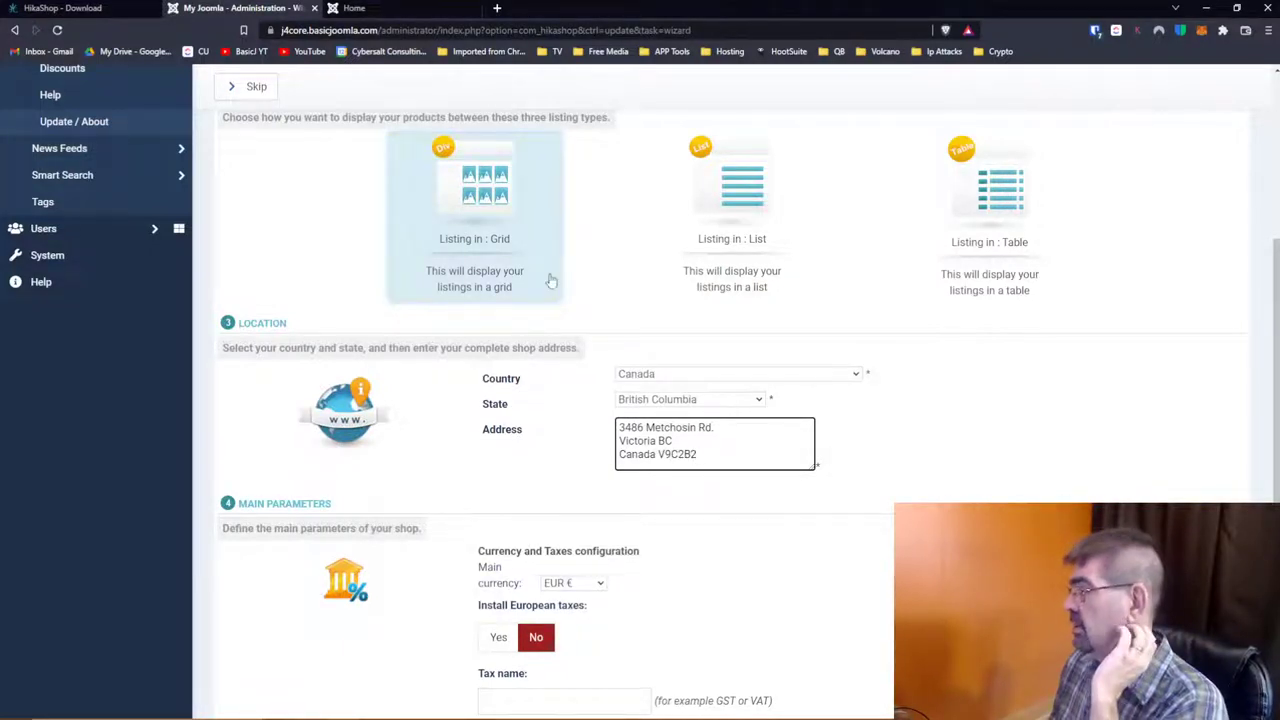
# Step: Set the wizard's main currency to USD $
pyautogui.scroll(-2, 550, 280)
pyautogui.scroll(-2, 550, 280)
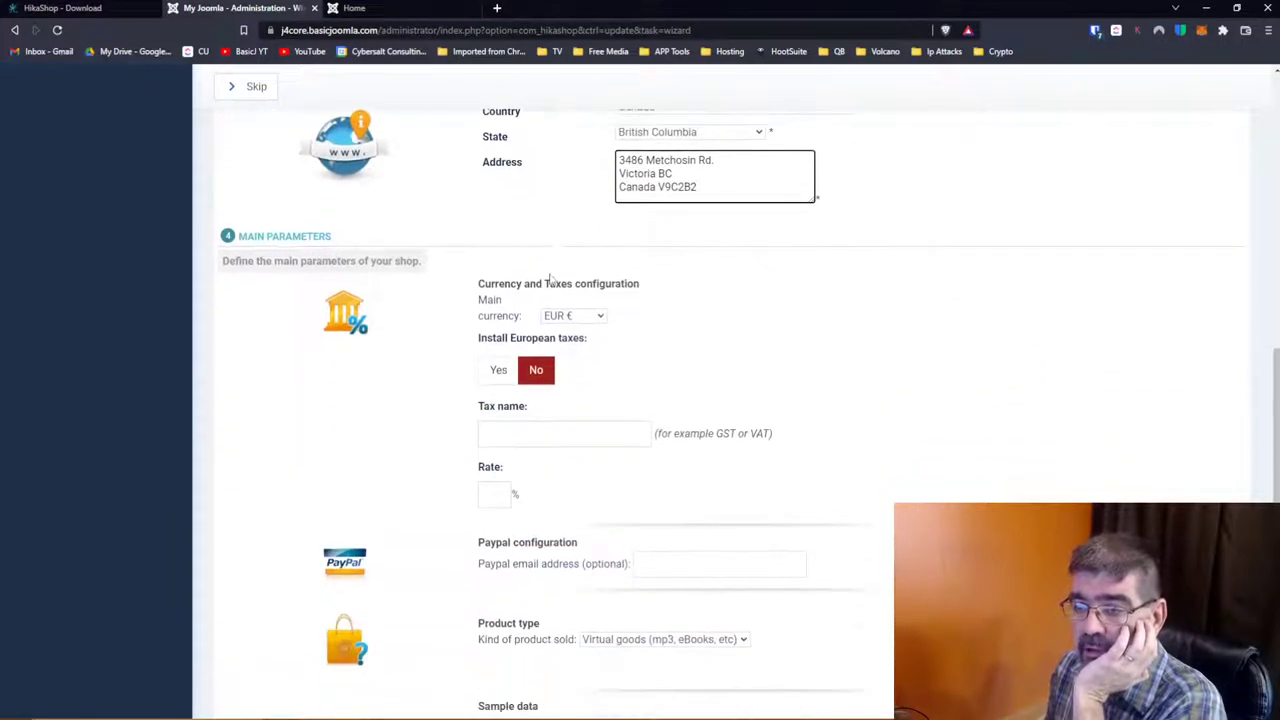
pyautogui.click(599, 319)
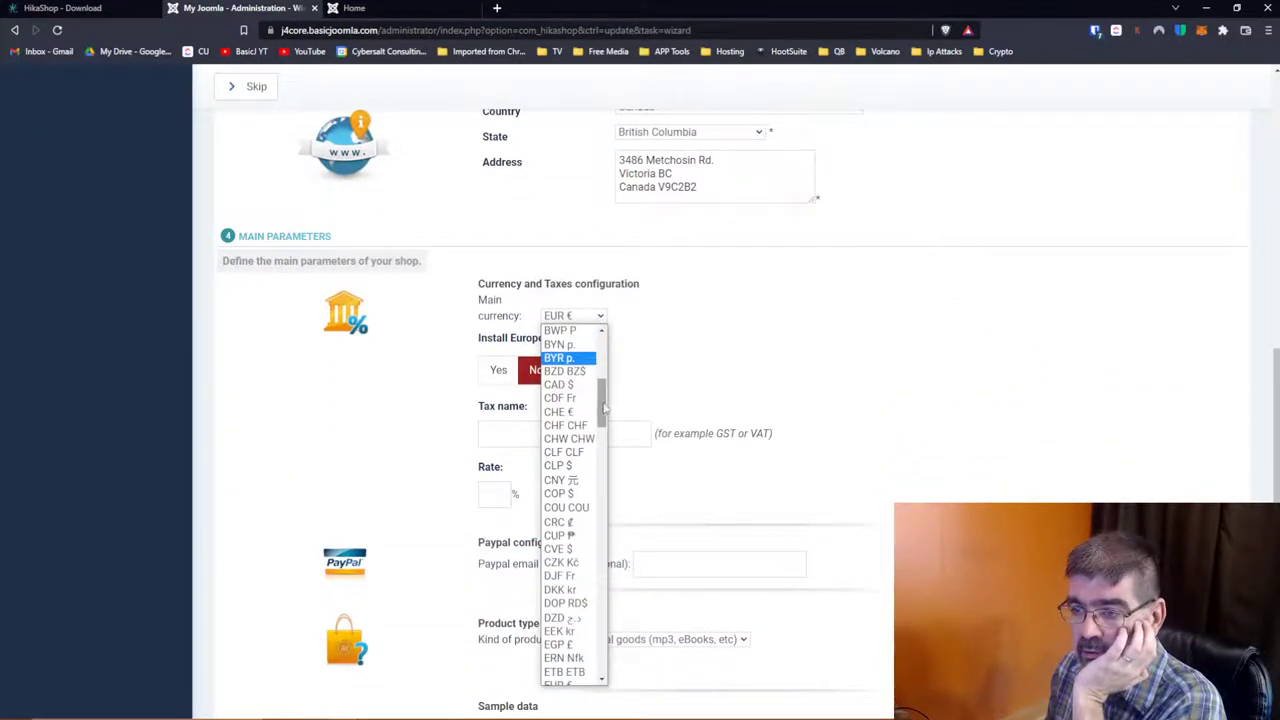
pyautogui.moveTo(602, 400); pyautogui.dragTo(613, 612)
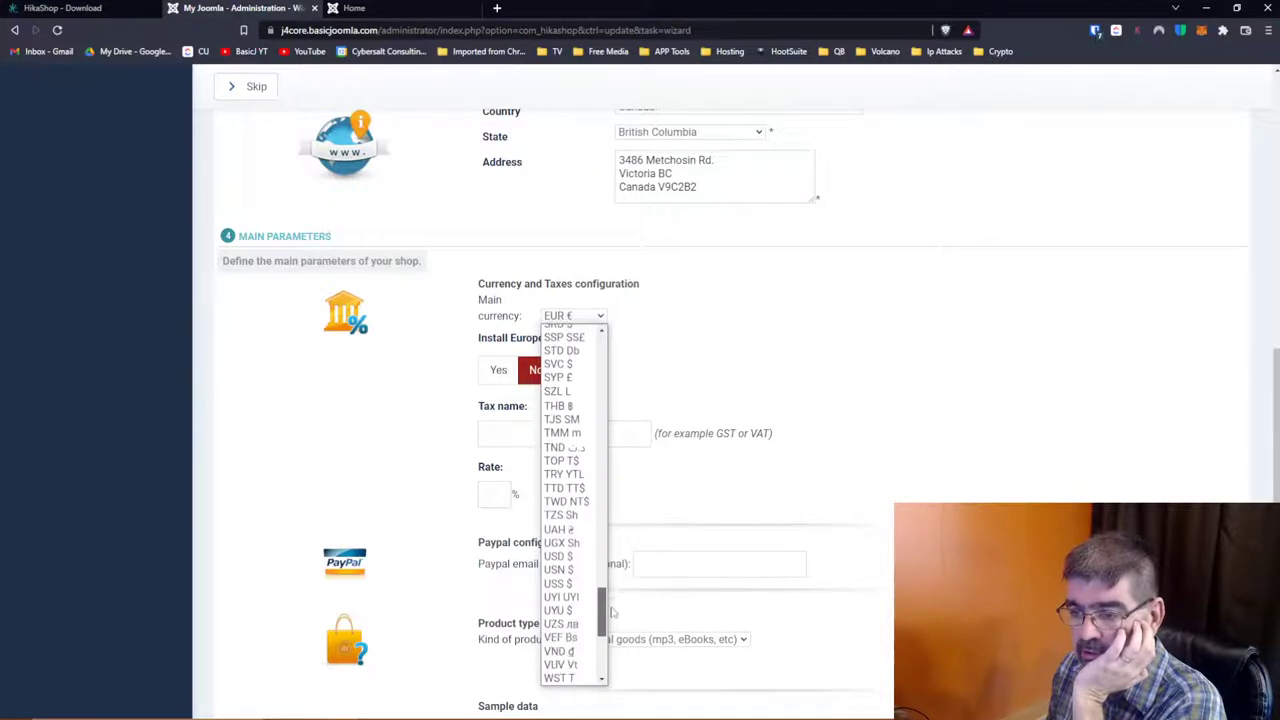
pyautogui.click(558, 556)
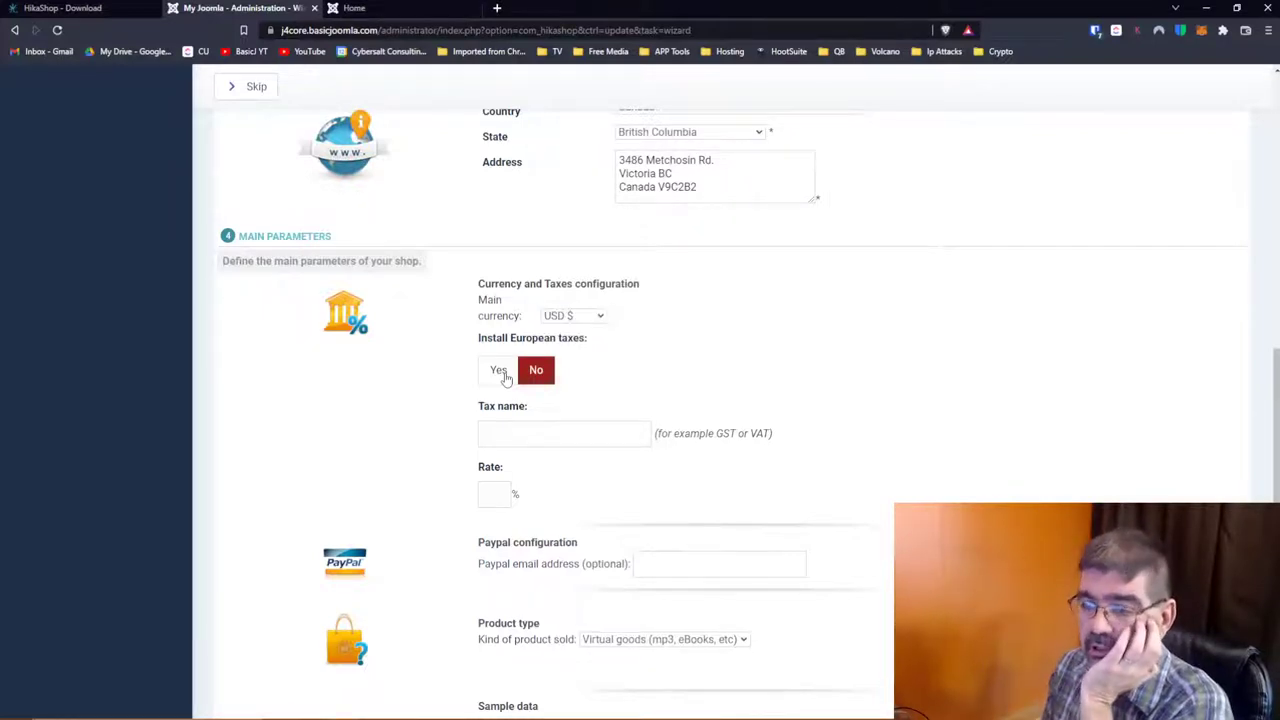
# Step: Leave European taxes off and add a tax named GST at rate 5
pyautogui.click(506, 378)
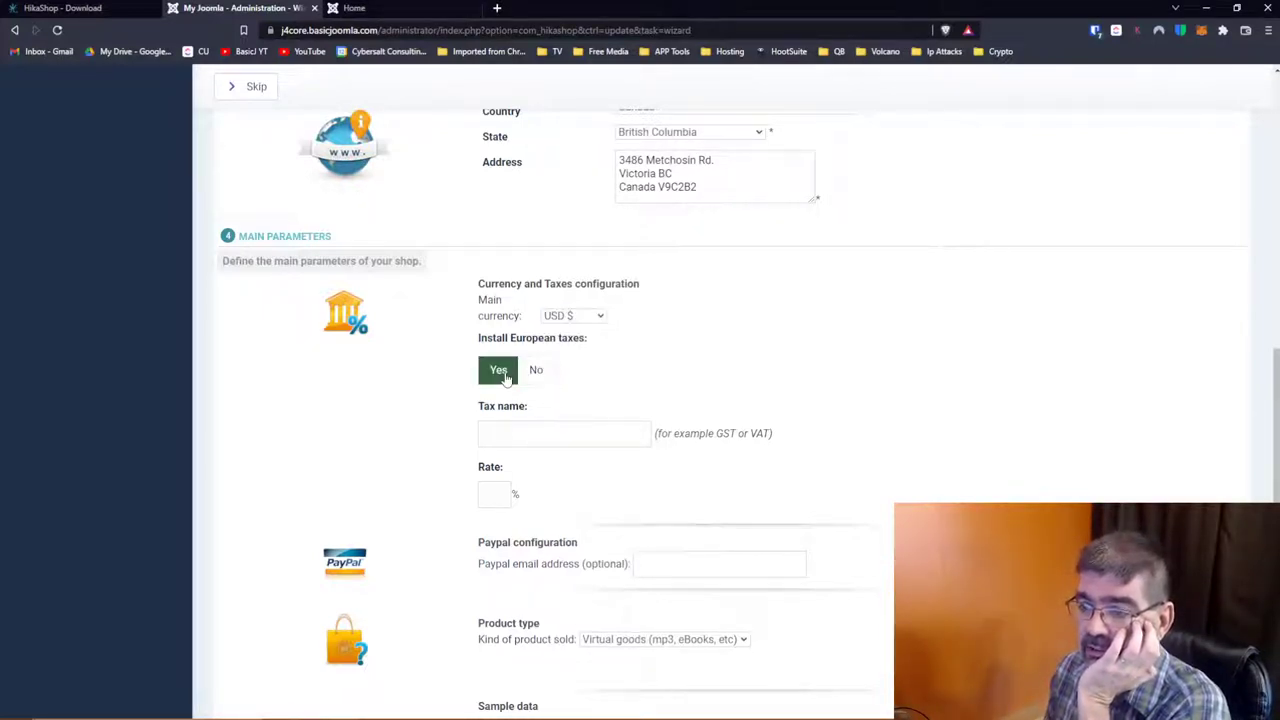
pyautogui.click(536, 371)
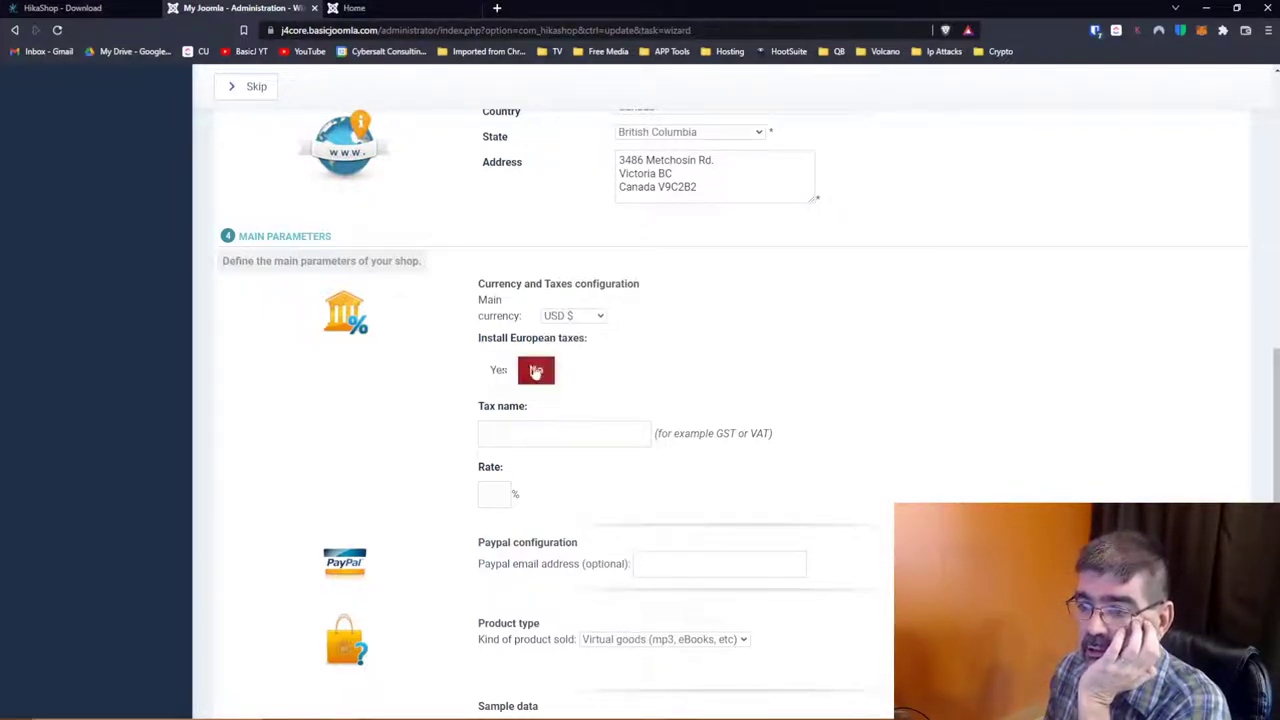
pyautogui.click(551, 433)
pyautogui.write('GST')
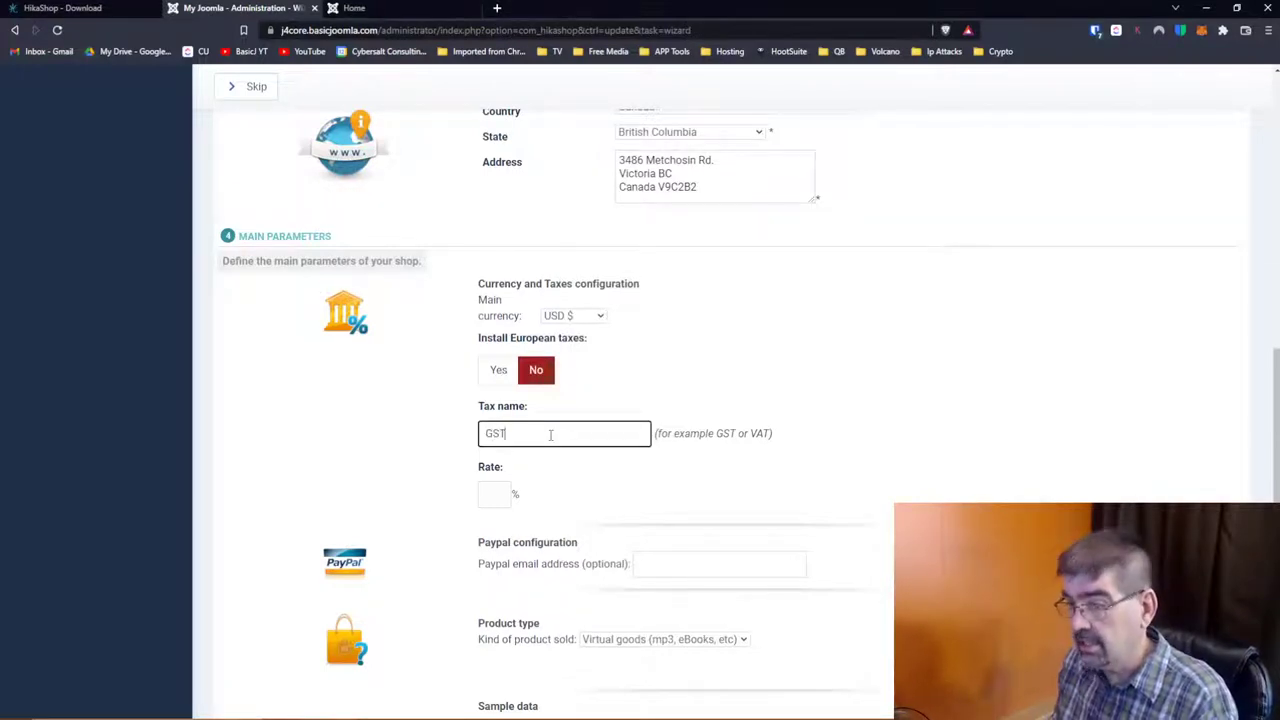
pyautogui.press('Tab')
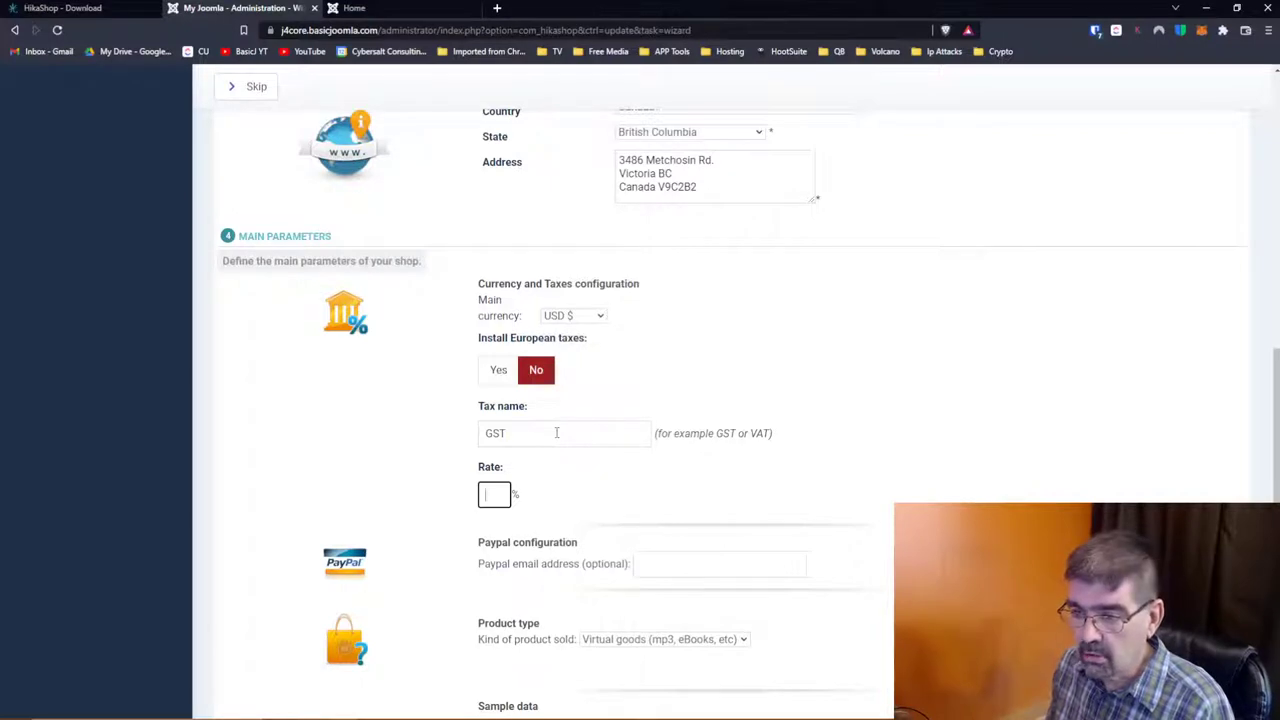
pyautogui.write('5')
# Step: Sell both virtual and shippable products, install sample data, and save the wizard
pyautogui.scroll(-1, 605, 423)
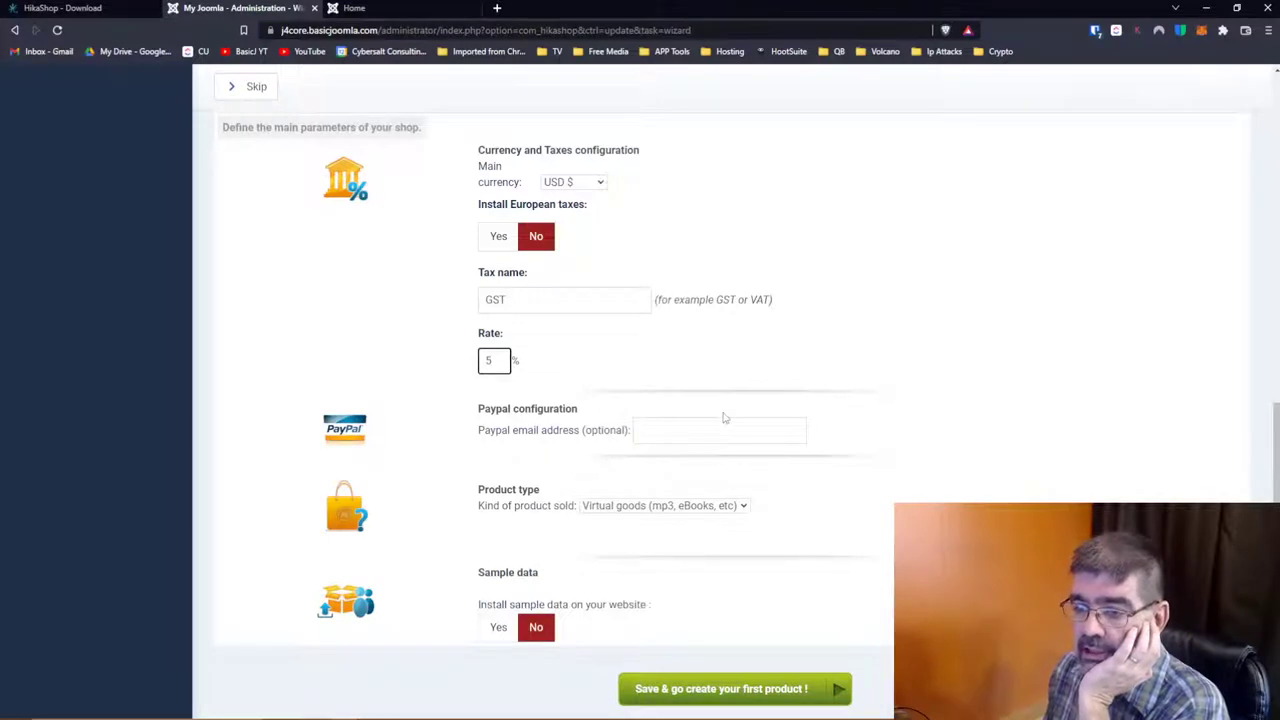
pyautogui.click(655, 508)
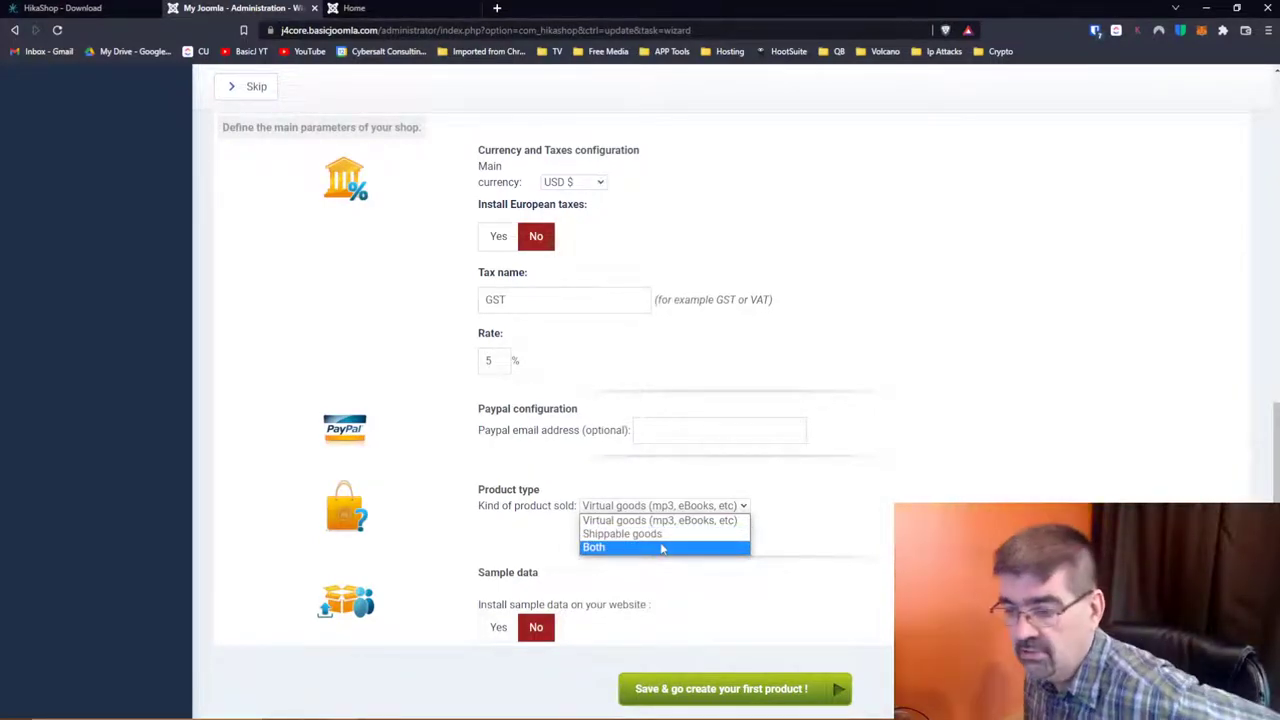
pyautogui.click(661, 548)
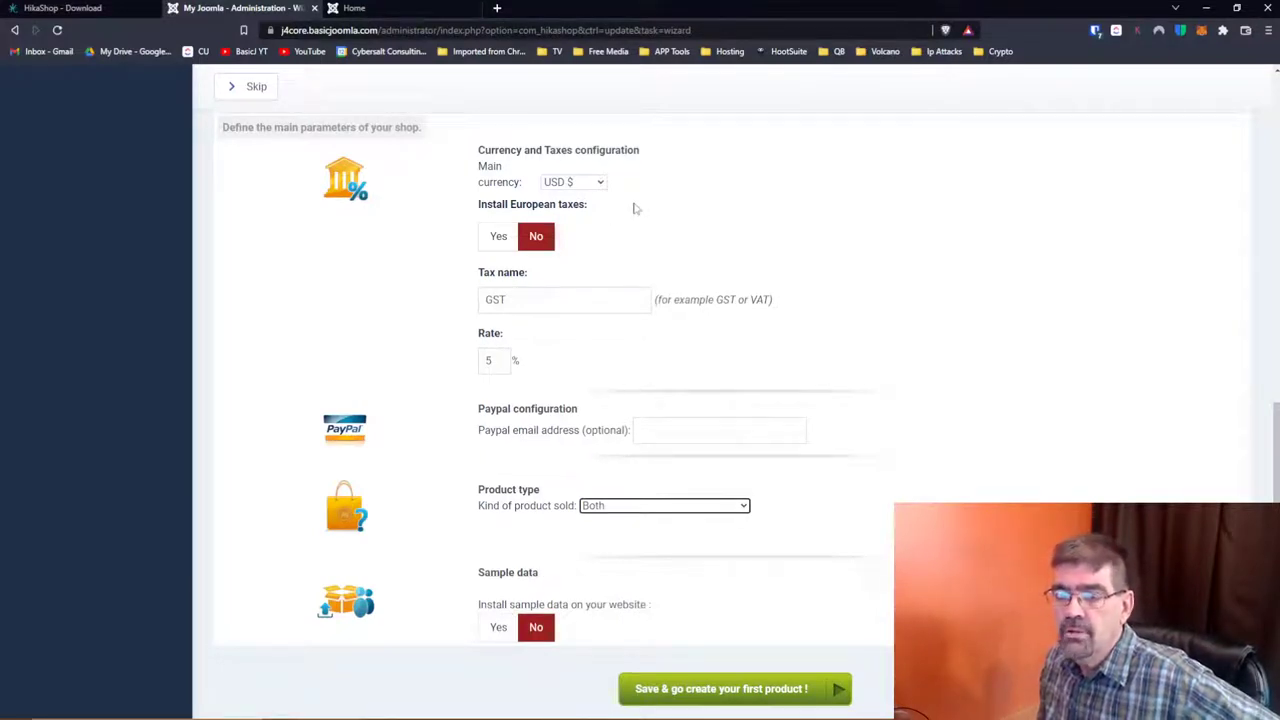
pyautogui.click(497, 628)
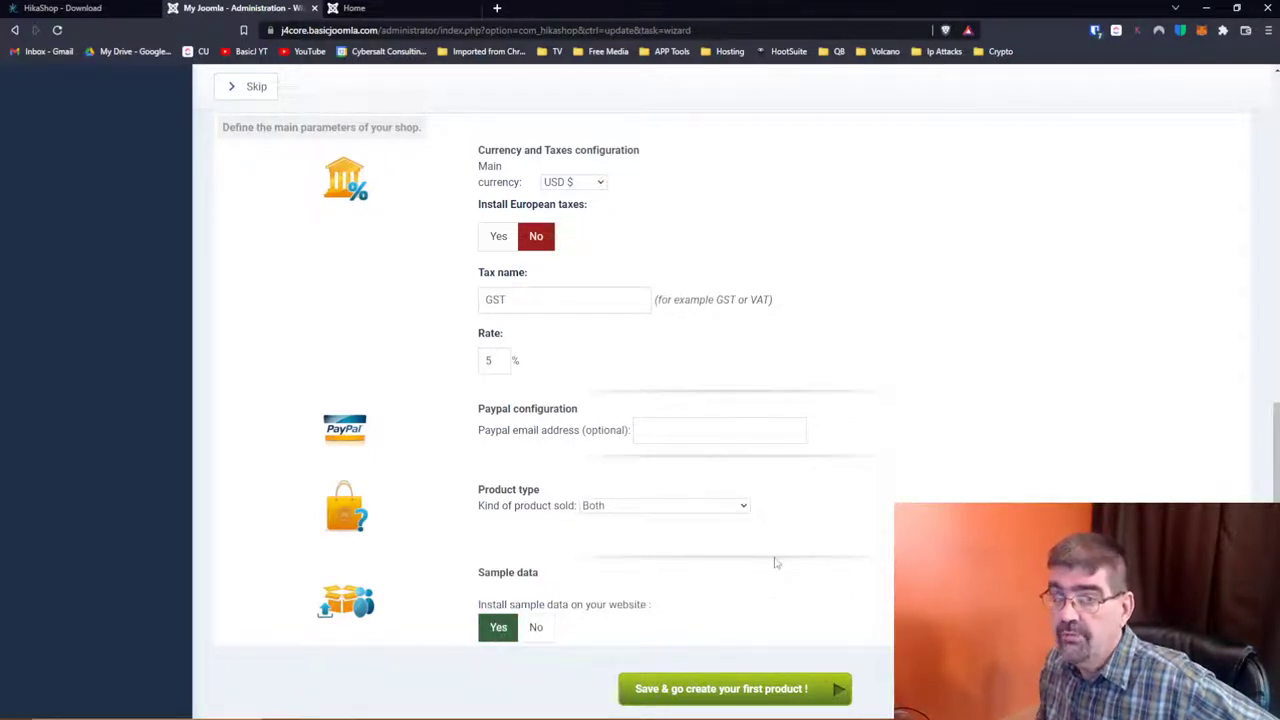
pyautogui.scroll(-1, 781, 566)
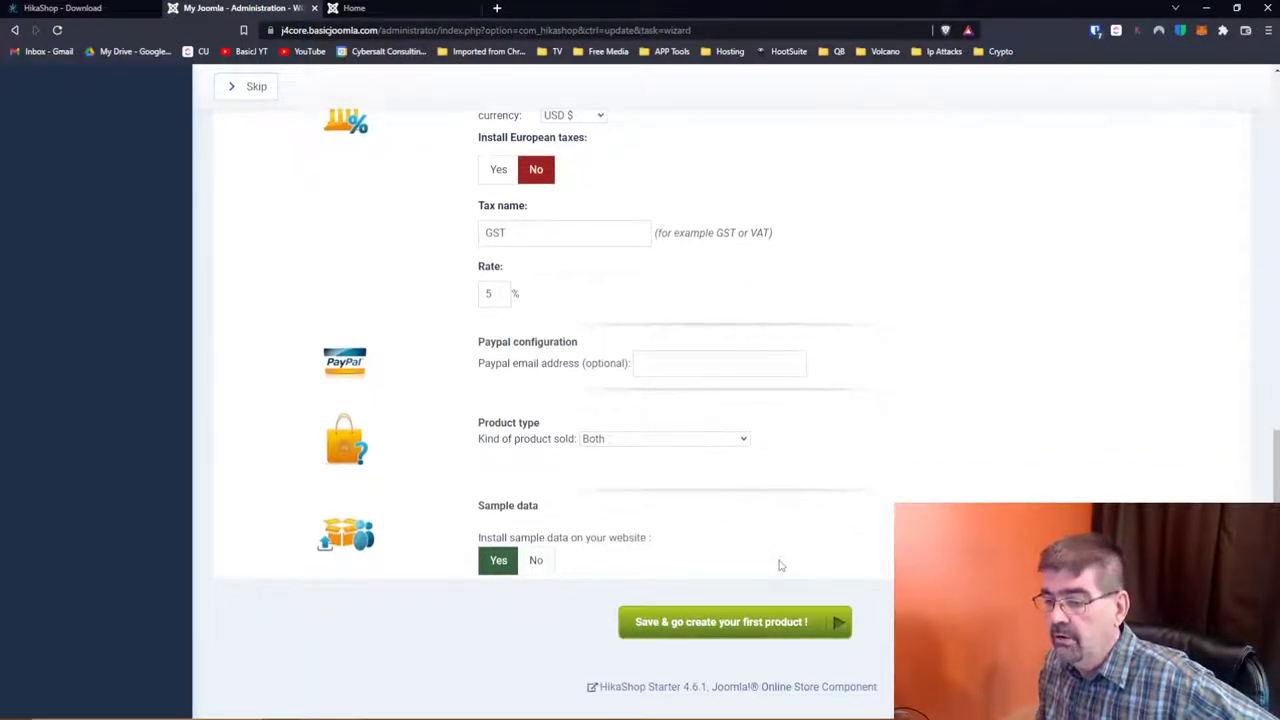
pyautogui.click(755, 626)
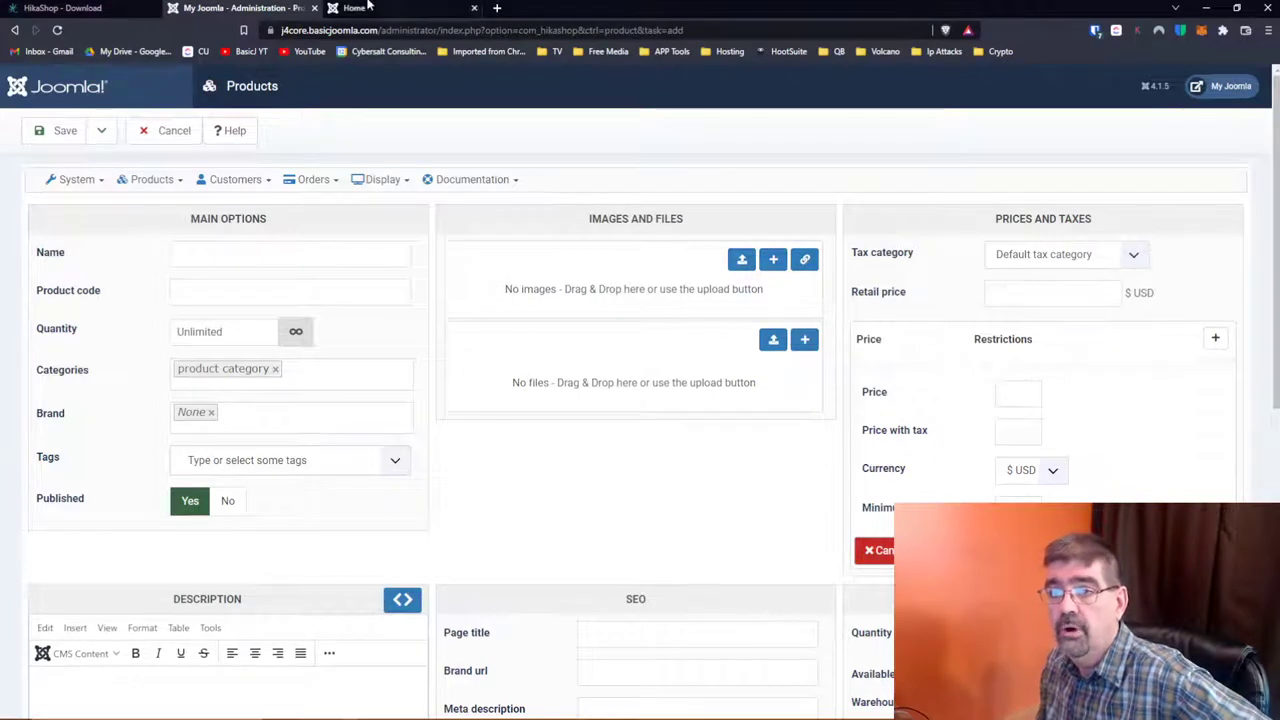
# Step: Reload the storefront and check its Categories and Products listings before returning to admin
pyautogui.click(370, 10)
pyautogui.click(57, 30)
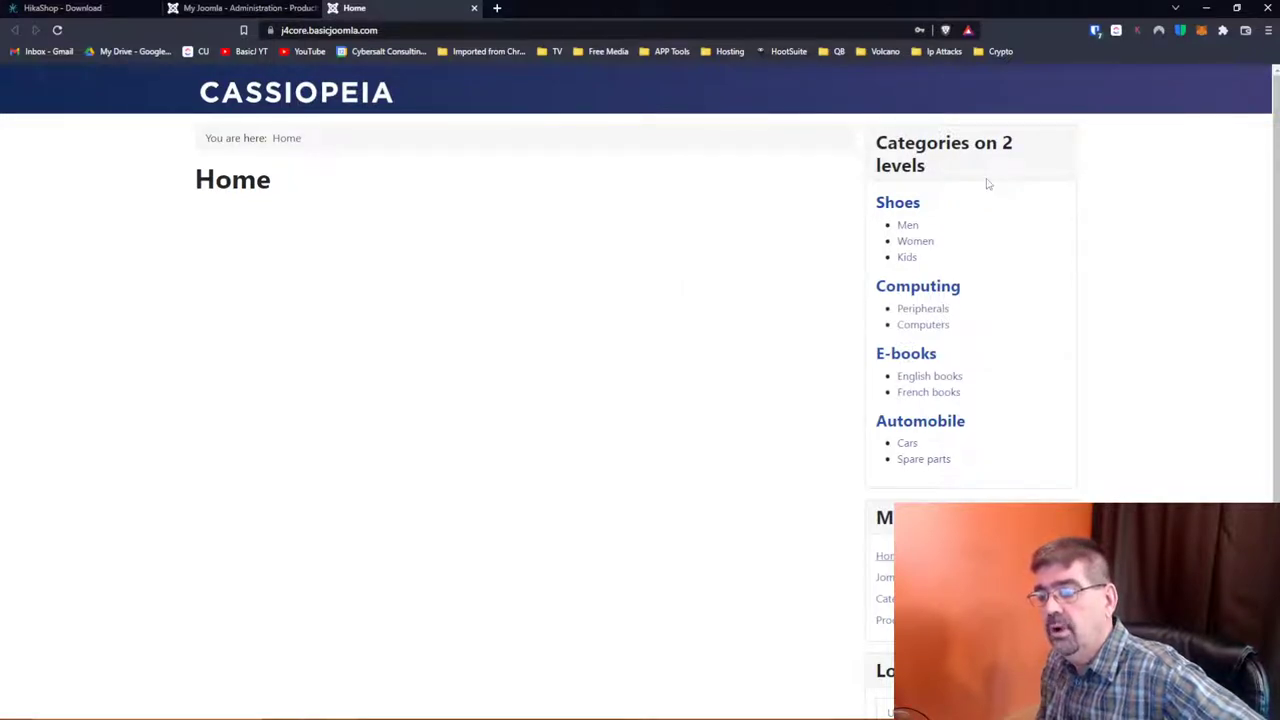
pyautogui.scroll(-2, 972, 183)
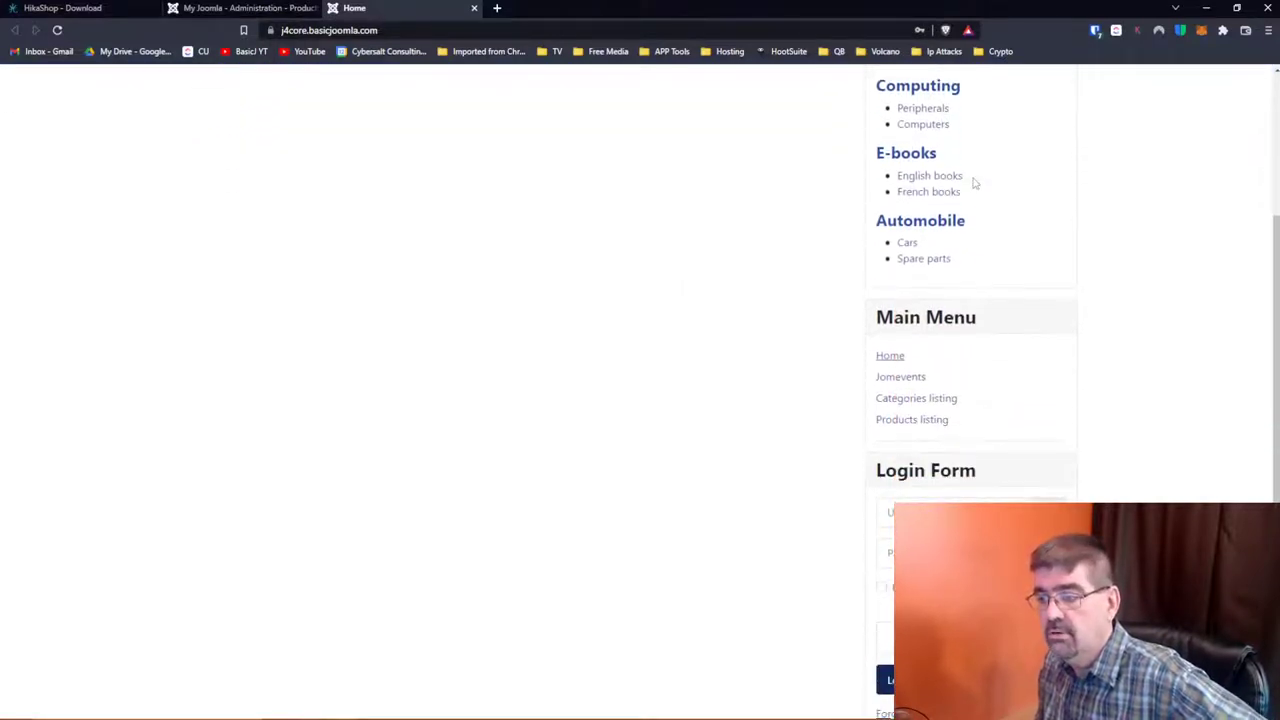
pyautogui.click(933, 399)
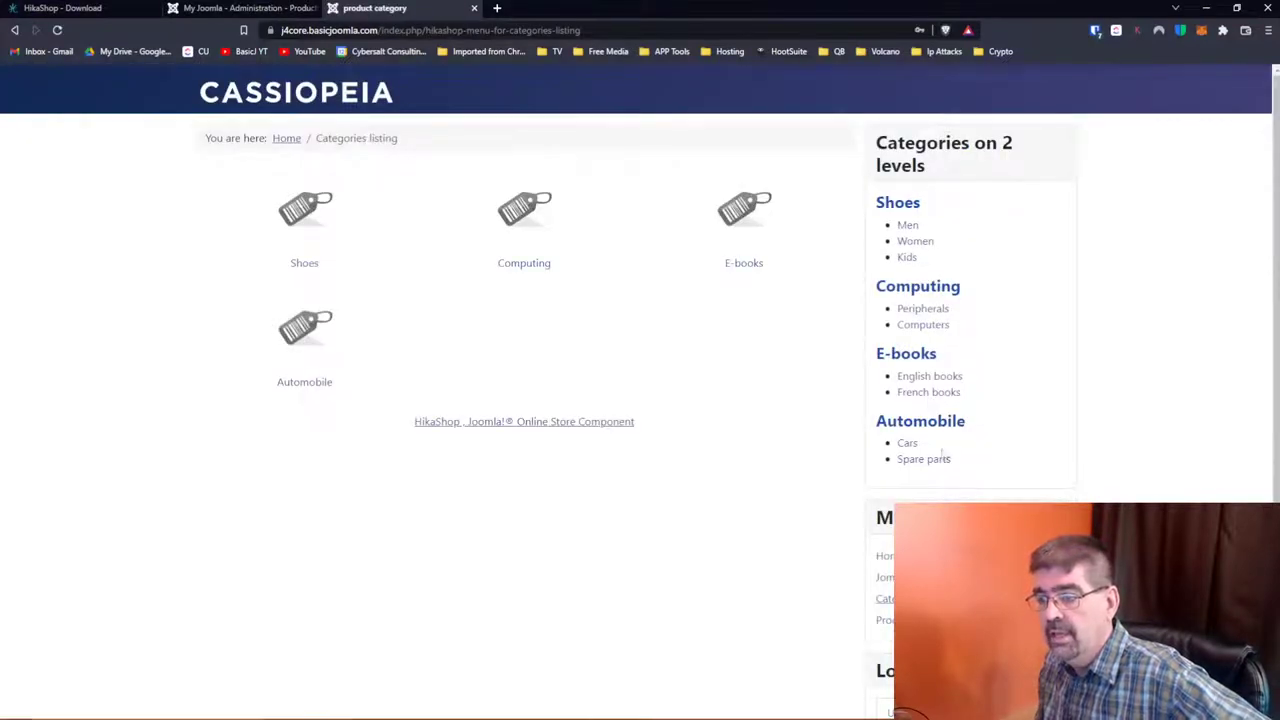
pyautogui.click(886, 620)
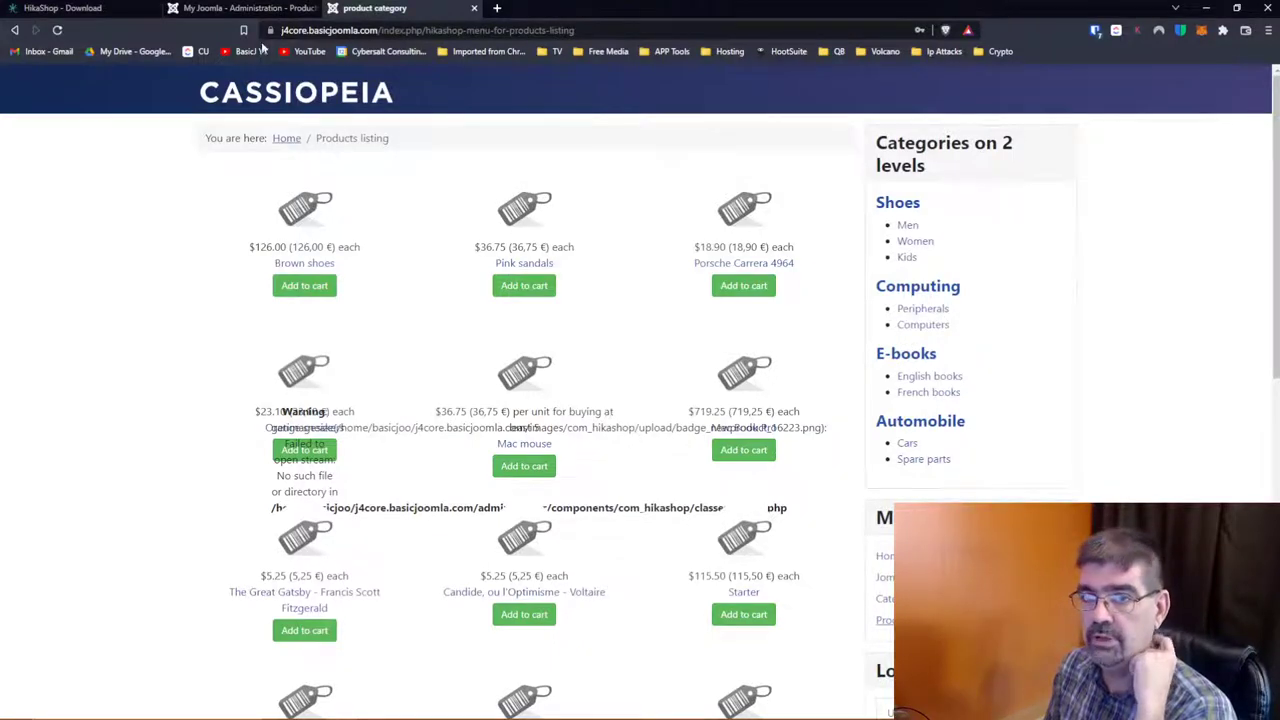
pyautogui.click(207, 12)
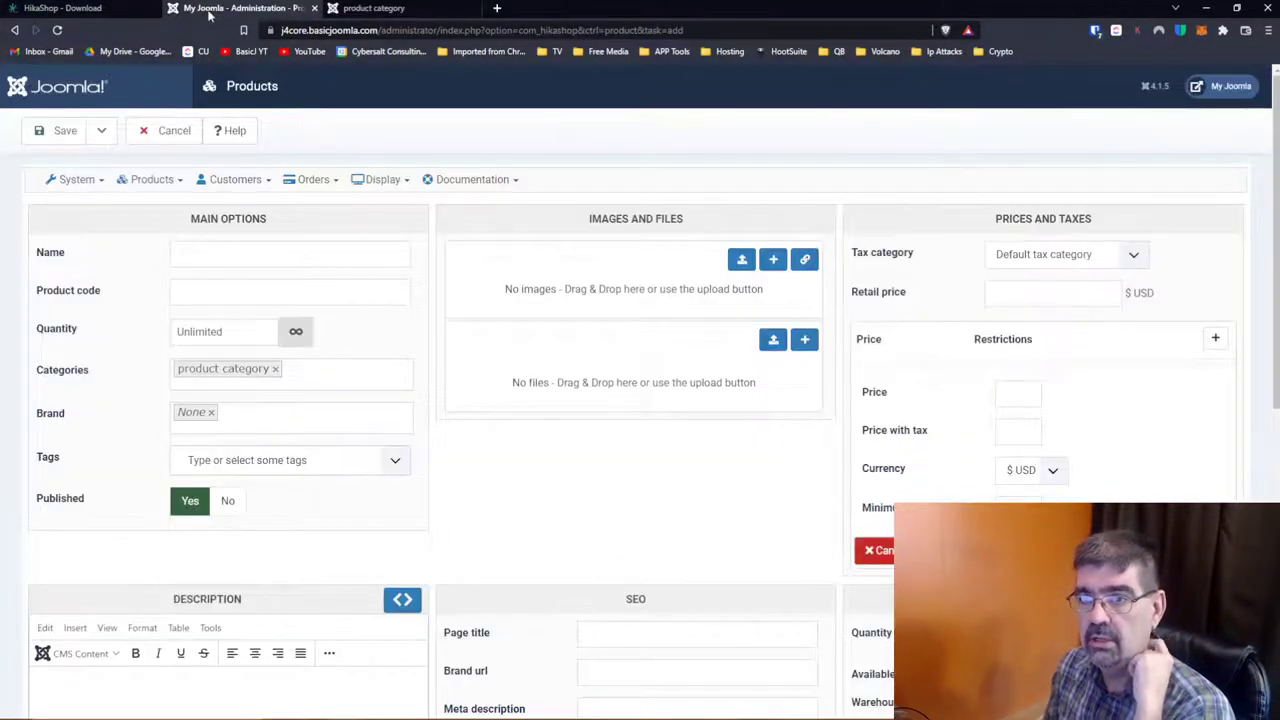
# Step: Duplicate the admin tab and cancel the copy's new-product form to reach Products
pyautogui.rightClick(217, 10)
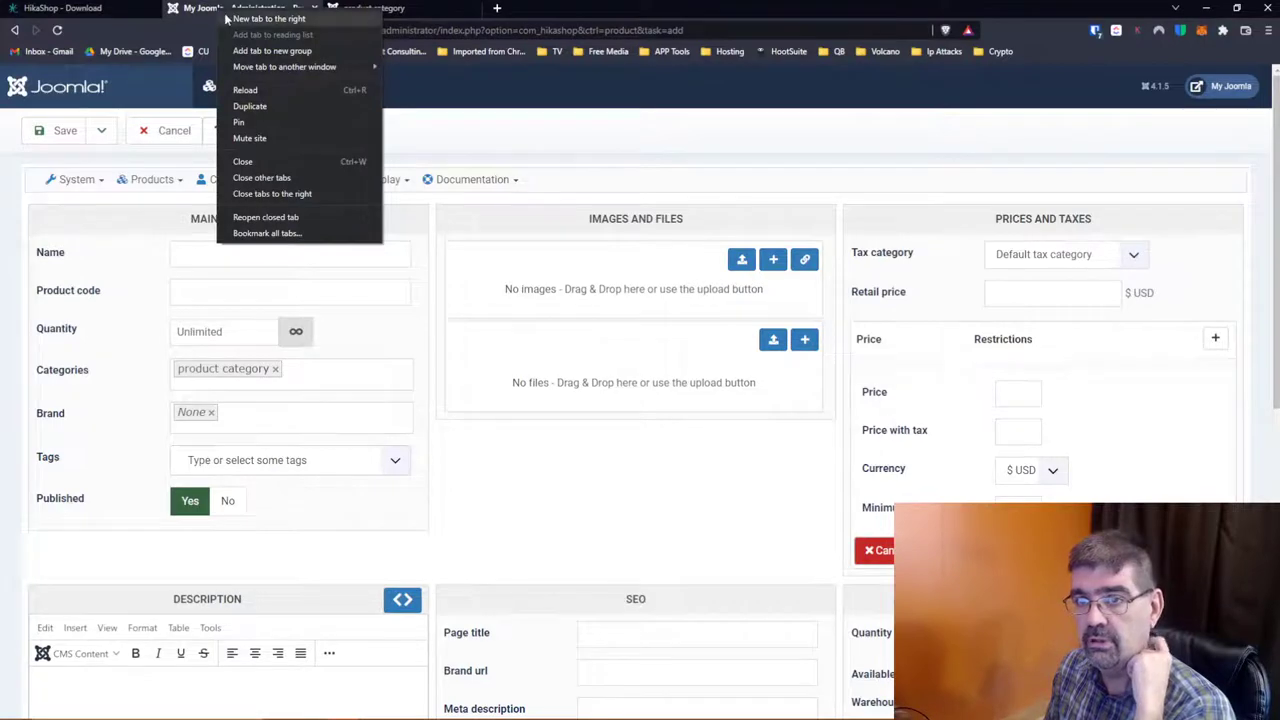
pyautogui.click(266, 105)
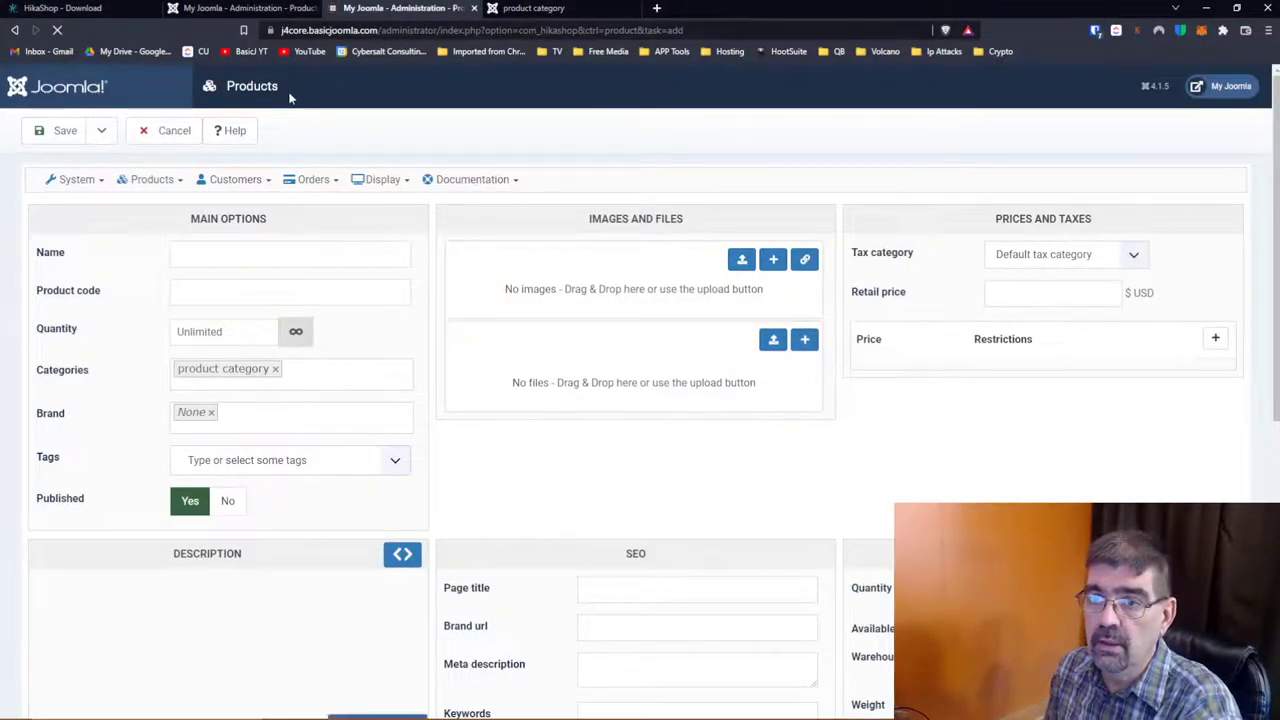
pyautogui.click(172, 131)
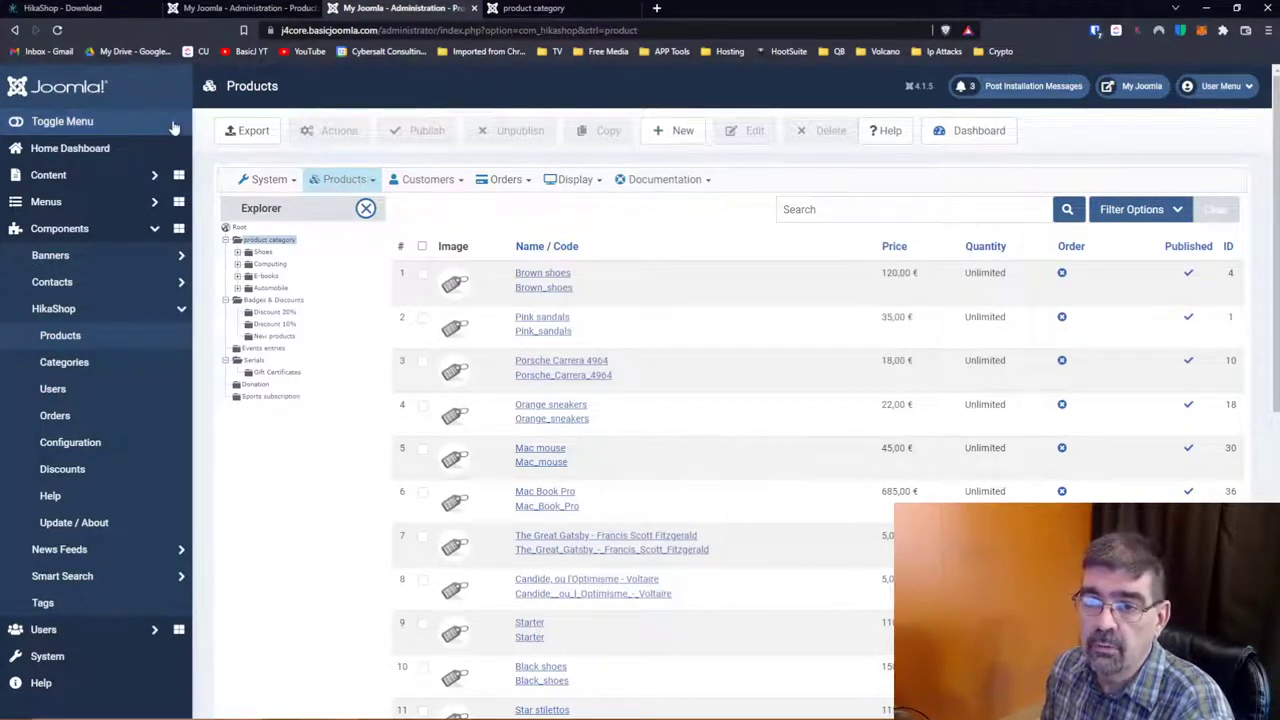
# Step: Open Site Modules from the System dashboard's Content section
pyautogui.click(89, 655)
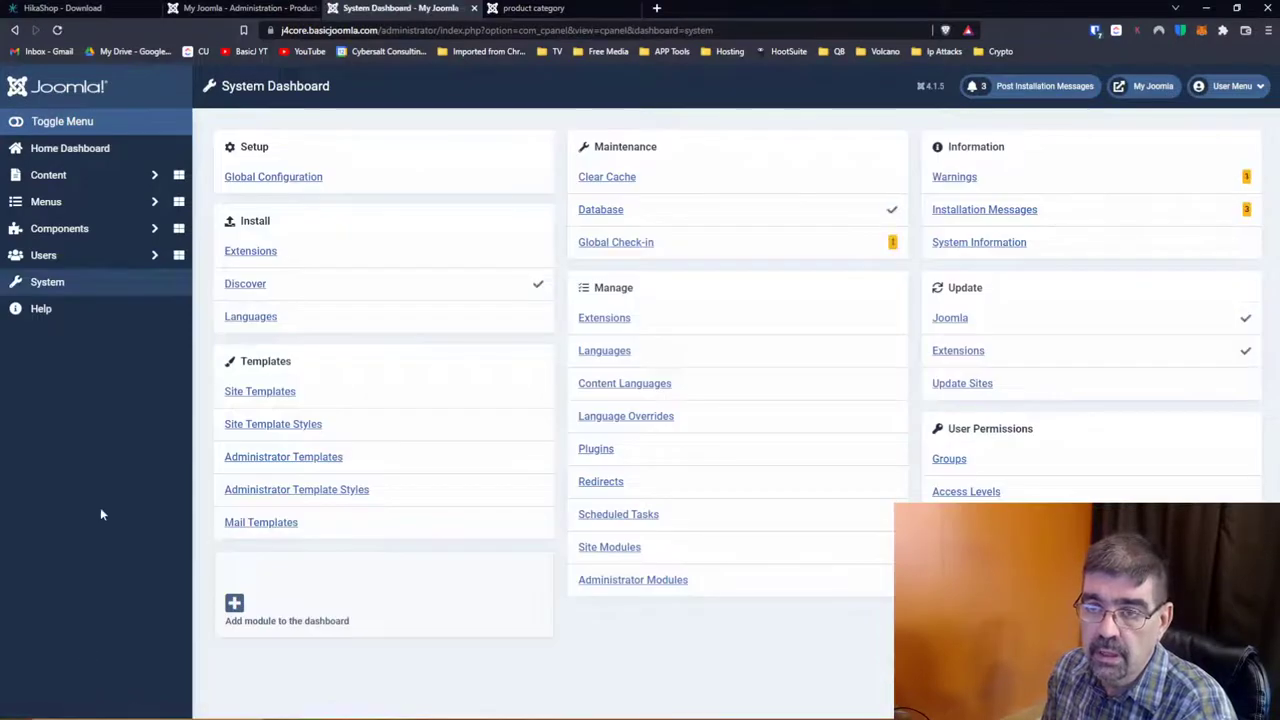
pyautogui.click(72, 180)
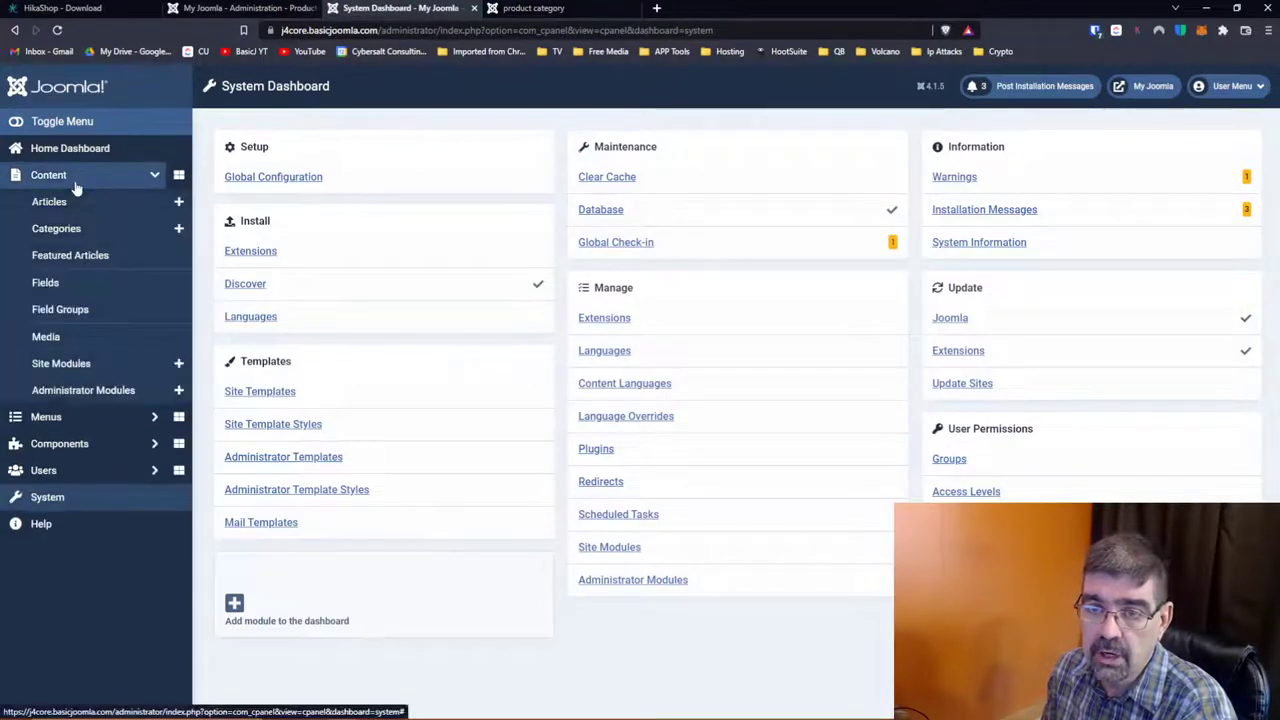
pyautogui.click(66, 363)
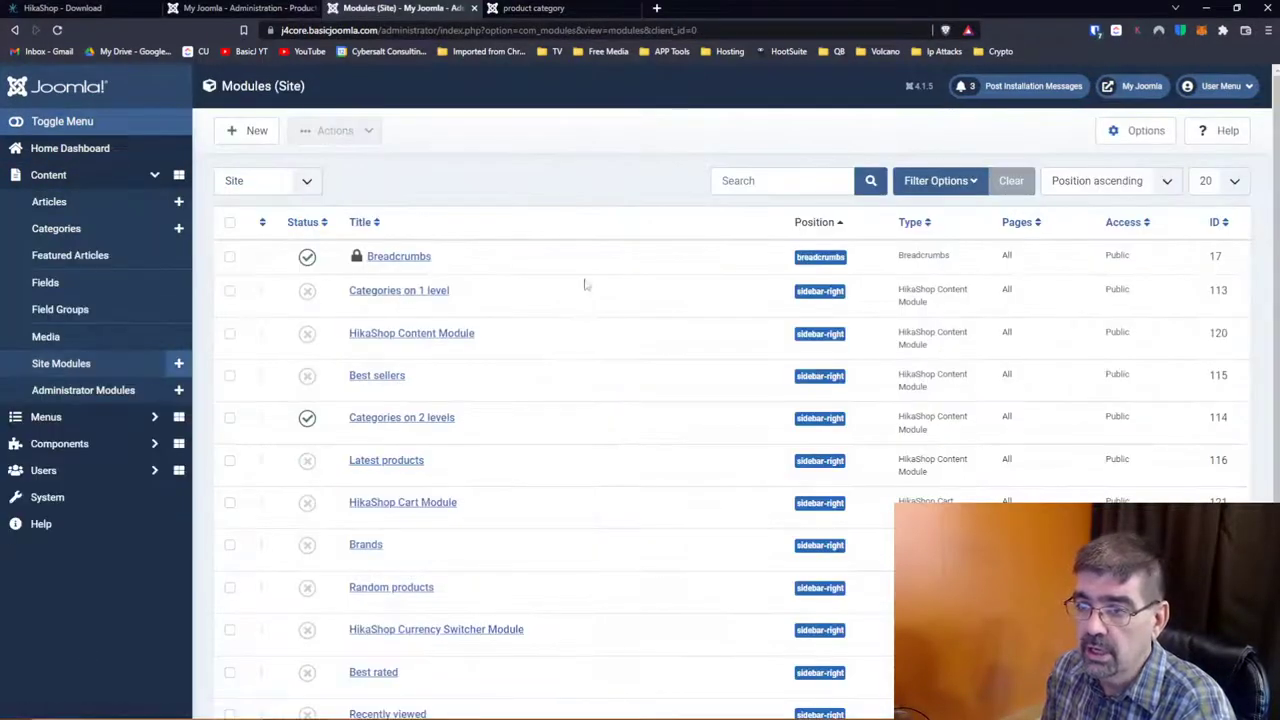
# Step: Sort the Modules (Site) list by ID, highest first
pyautogui.click(1216, 224)
pyautogui.click(1216, 224)
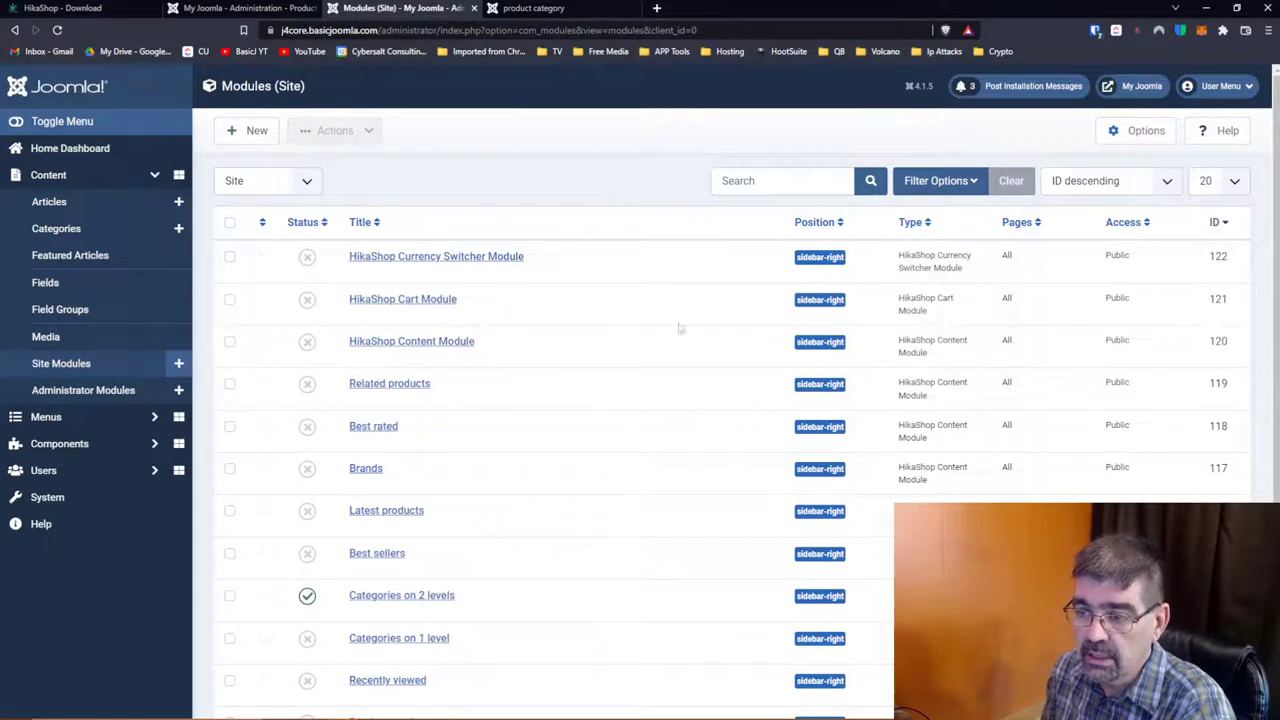
pyautogui.scroll(-2, 608, 300)
pyautogui.scroll(-1, 609, 300)
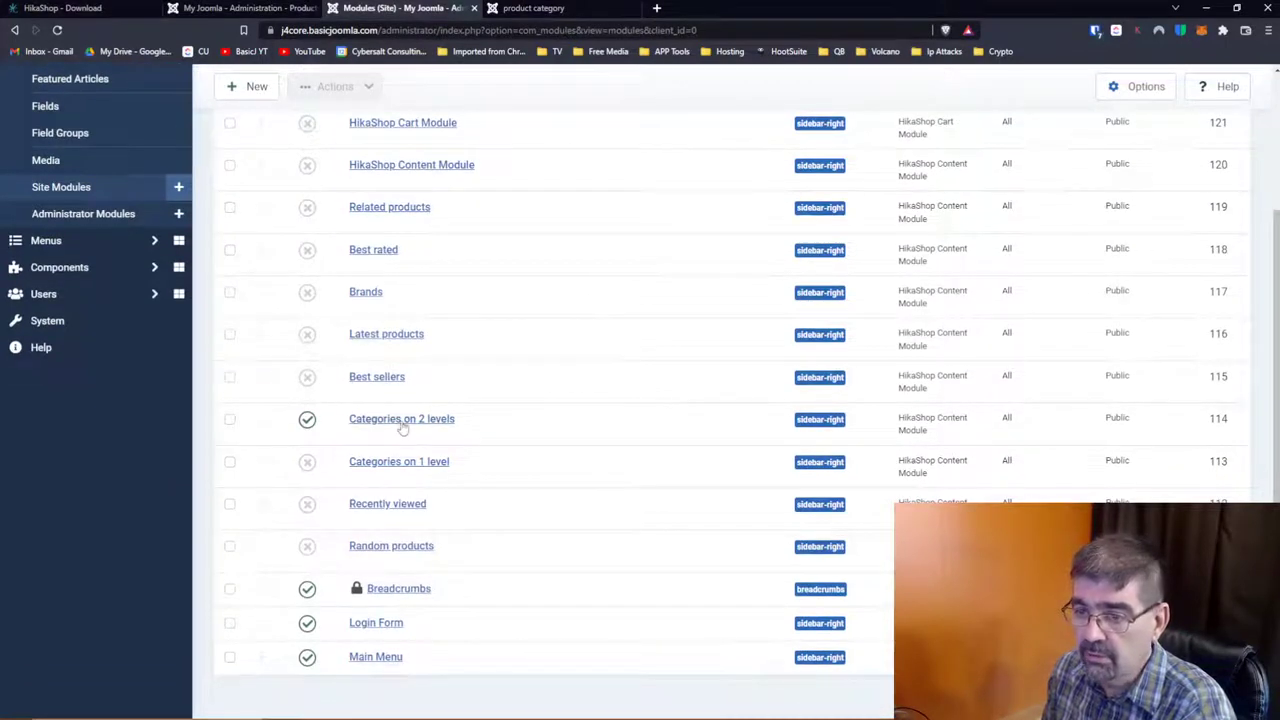
# Step: Tick Random products, Currency Switcher, Cart, Content, Related products, Best rated, Brands and Latest products
pyautogui.click(230, 547)
pyautogui.scroll(2, 254, 531)
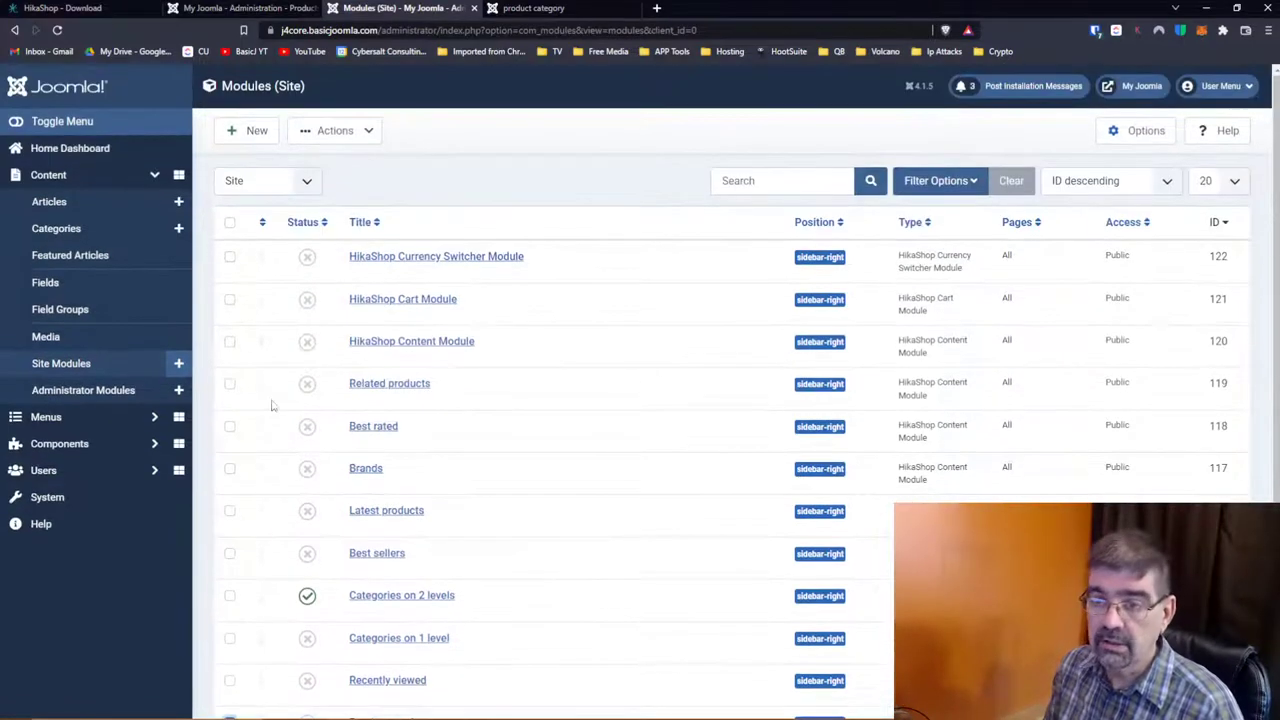
pyautogui.click(230, 257)
pyautogui.click(230, 299)
pyautogui.click(230, 341)
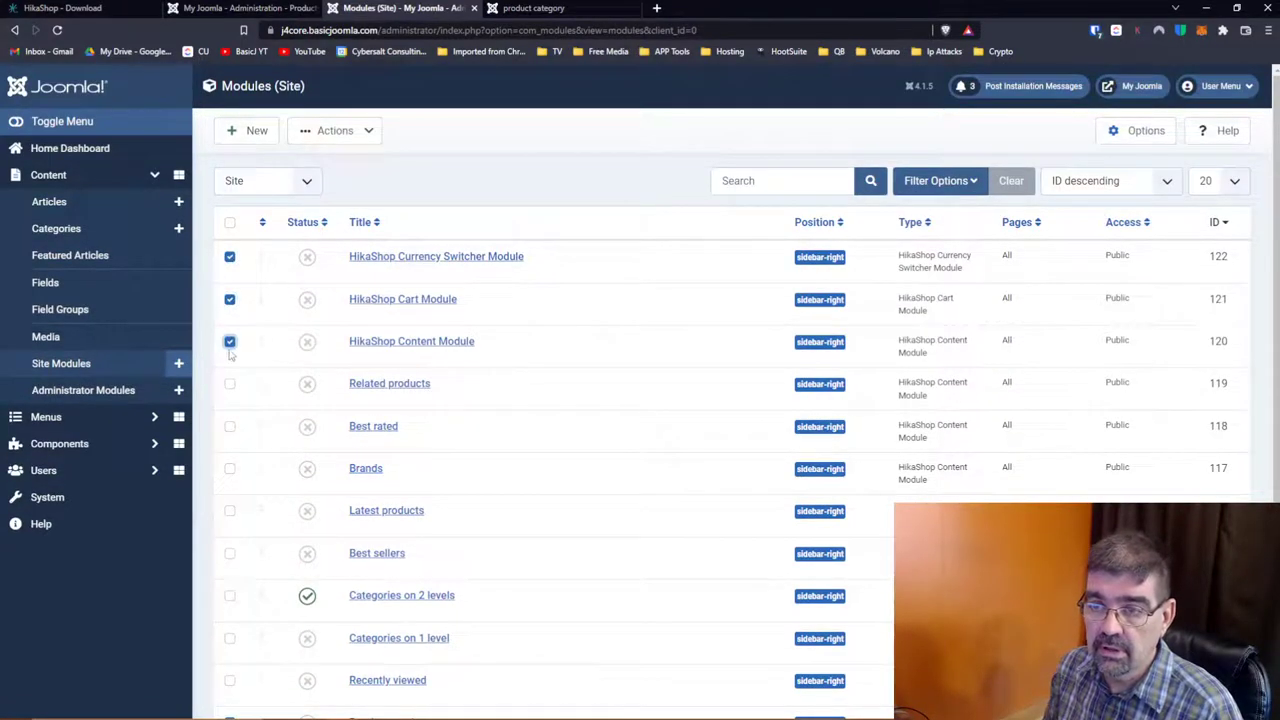
pyautogui.click(230, 384)
pyautogui.click(230, 426)
pyautogui.click(230, 468)
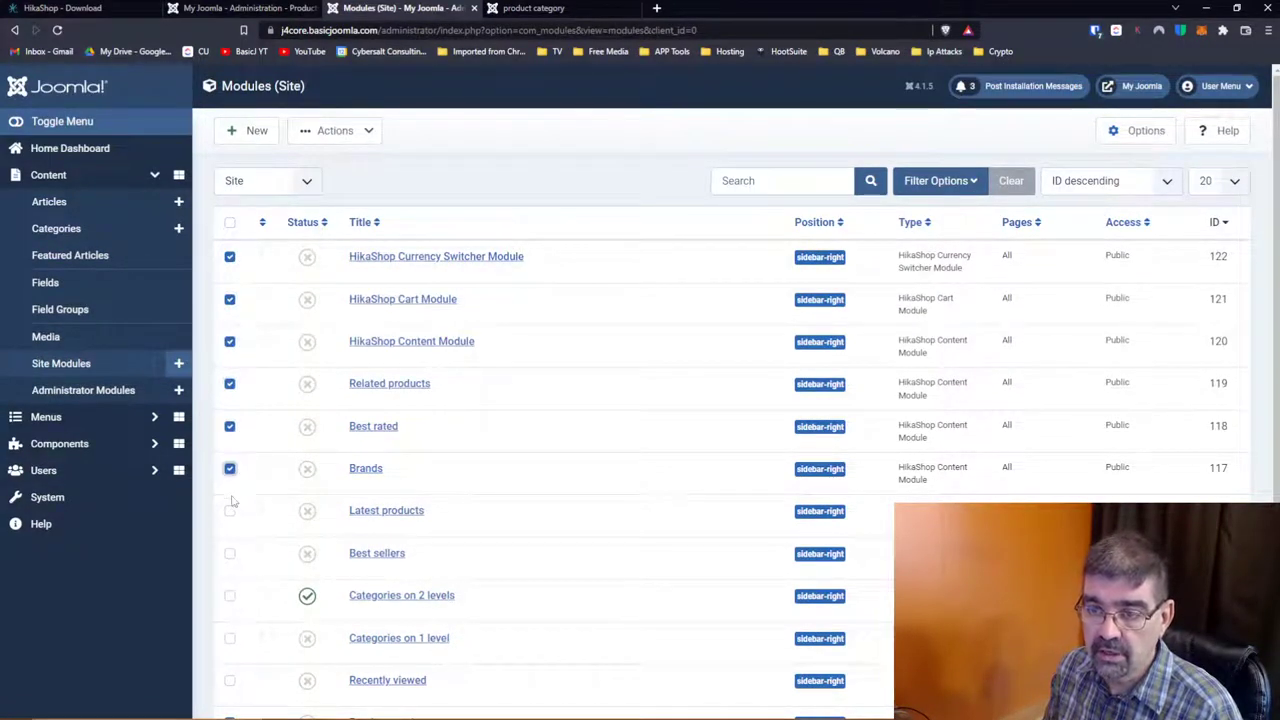
pyautogui.click(230, 511)
# Step: Tick Best sellers, Categories on 2 levels, Categories on 1 level and Recently viewed modules
pyautogui.scroll(-2, 270, 498)
pyautogui.click(230, 376)
pyautogui.click(230, 419)
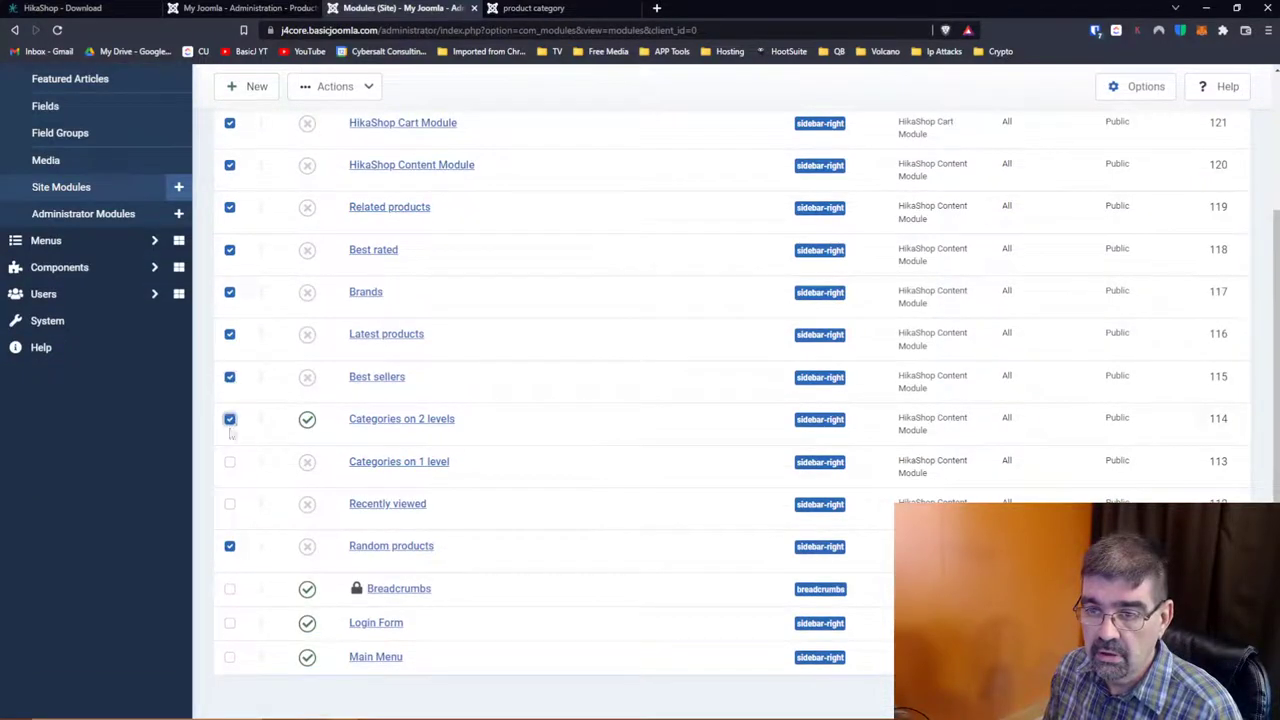
pyautogui.click(230, 462)
pyautogui.click(230, 504)
pyautogui.scroll(2, 447, 440)
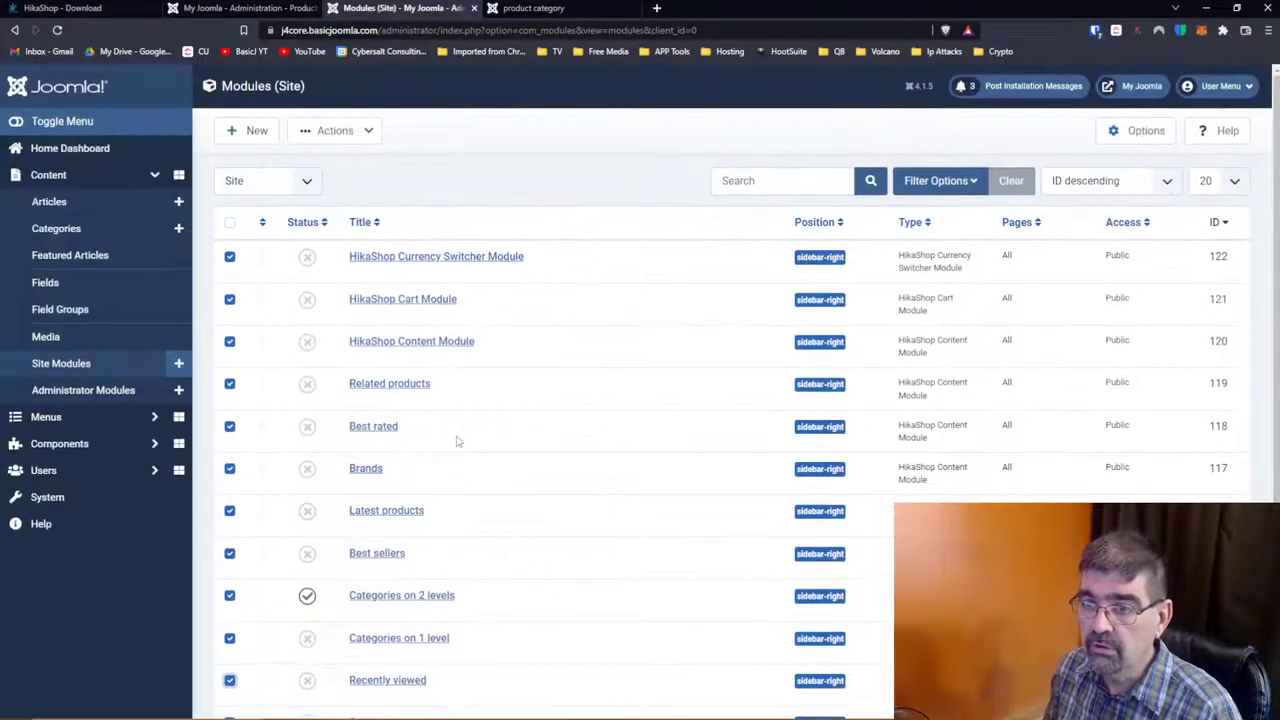
pyautogui.click(358, 136)
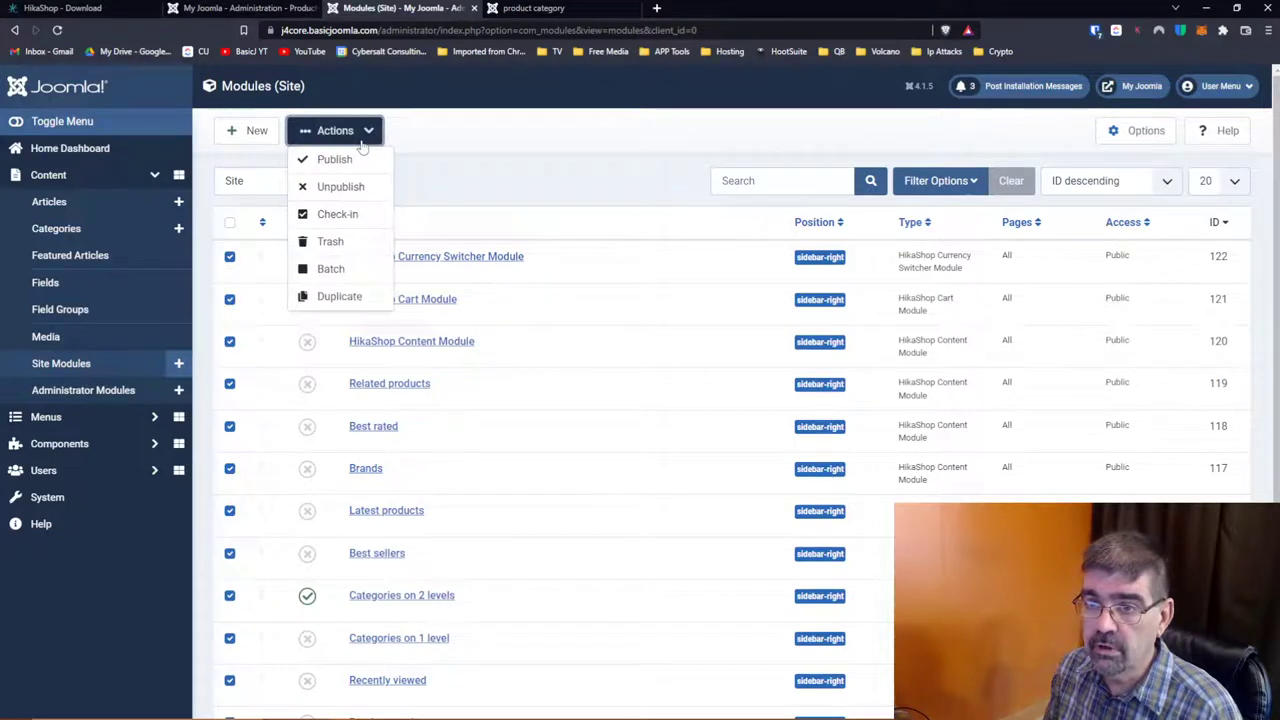
# Step: Run a Batch process on the ticked modules with no access level or other option chosen
pyautogui.click(352, 270)
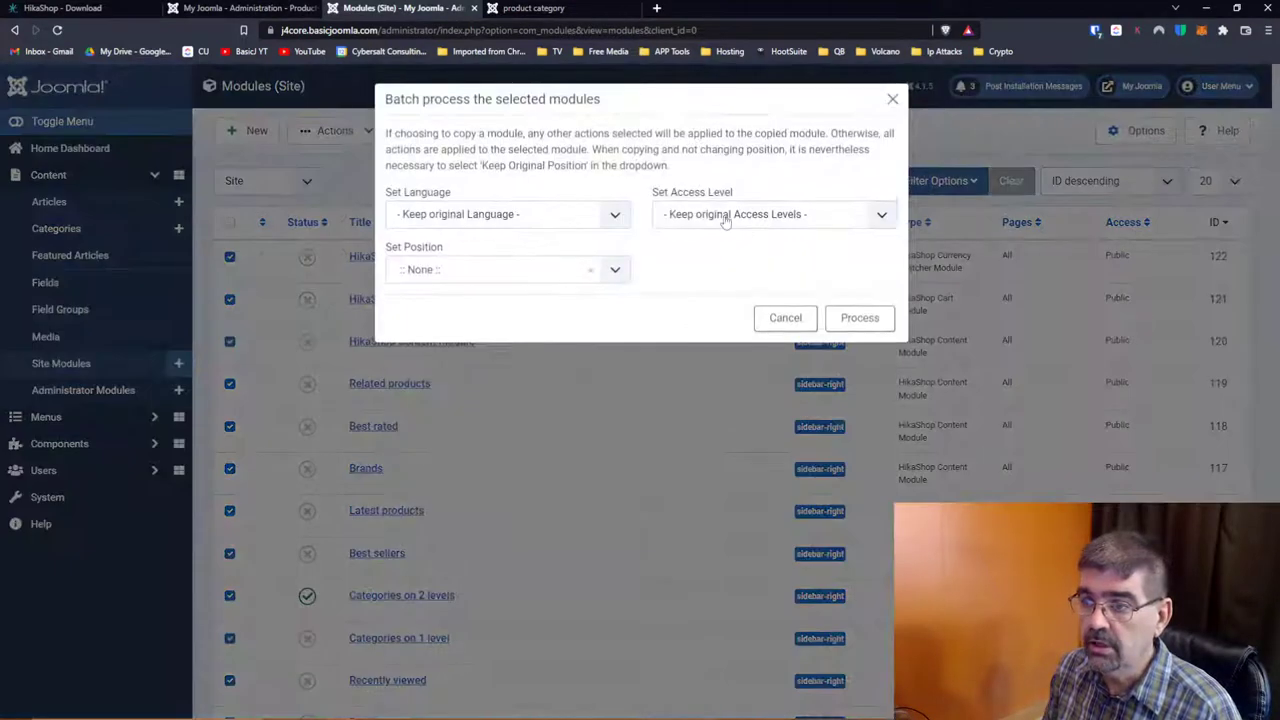
pyautogui.click(724, 216)
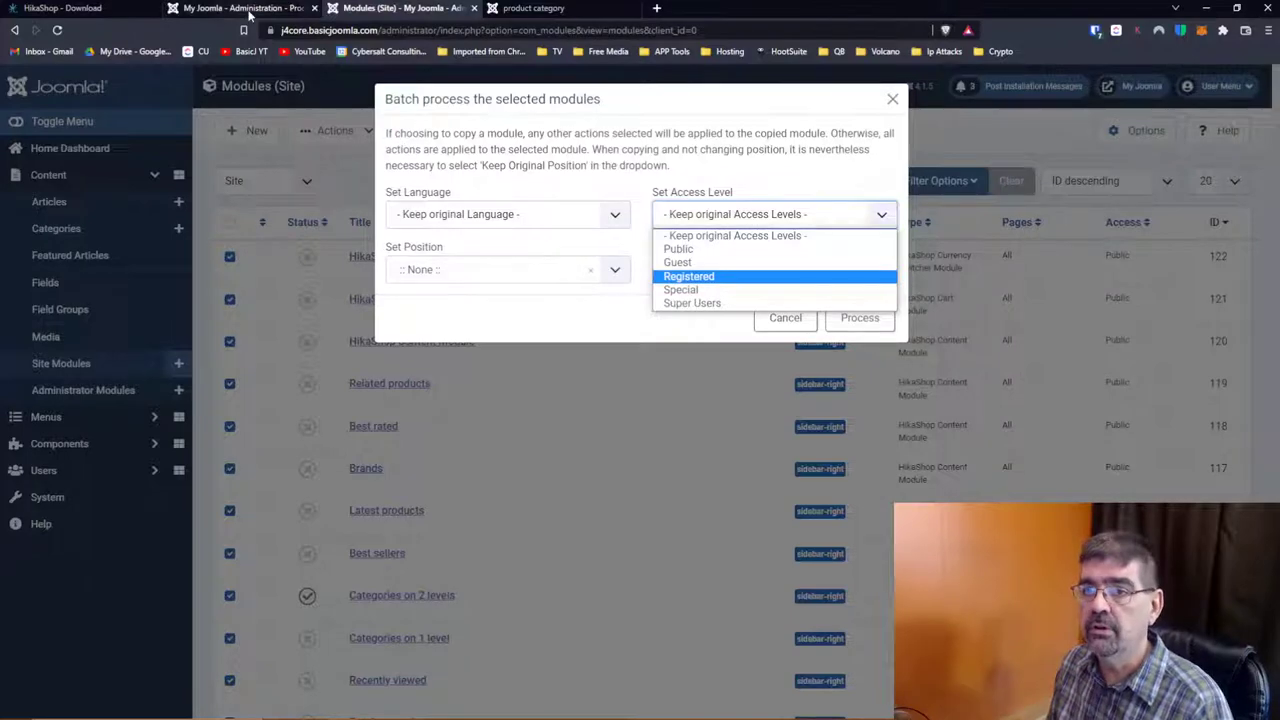
pyautogui.click(248, 9)
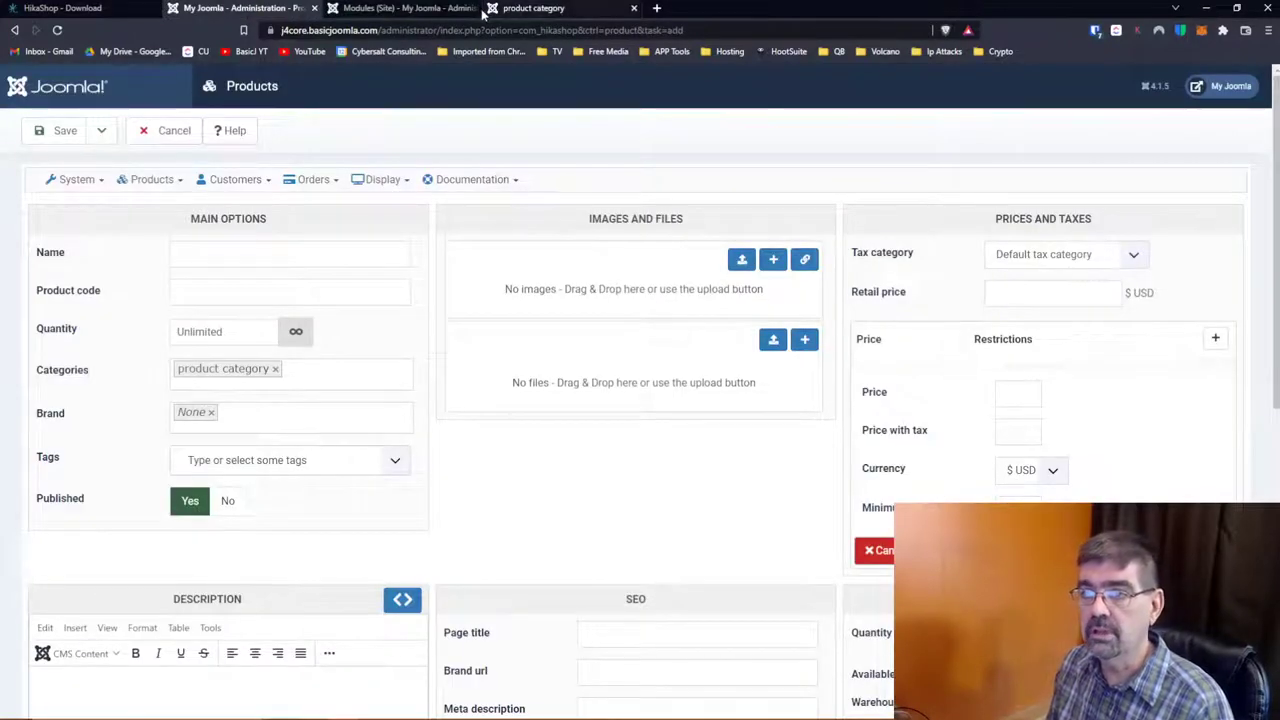
pyautogui.click(561, 9)
pyautogui.scroll(-3, 987, 379)
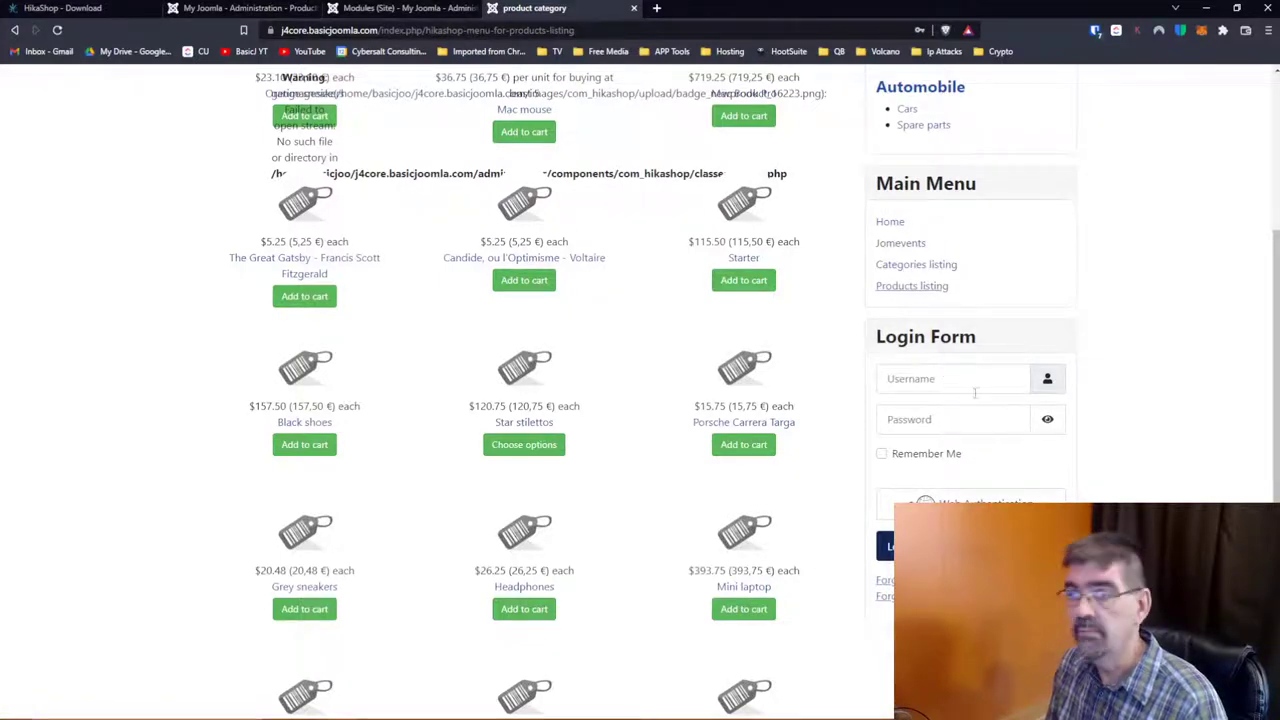
pyautogui.click(404, 9)
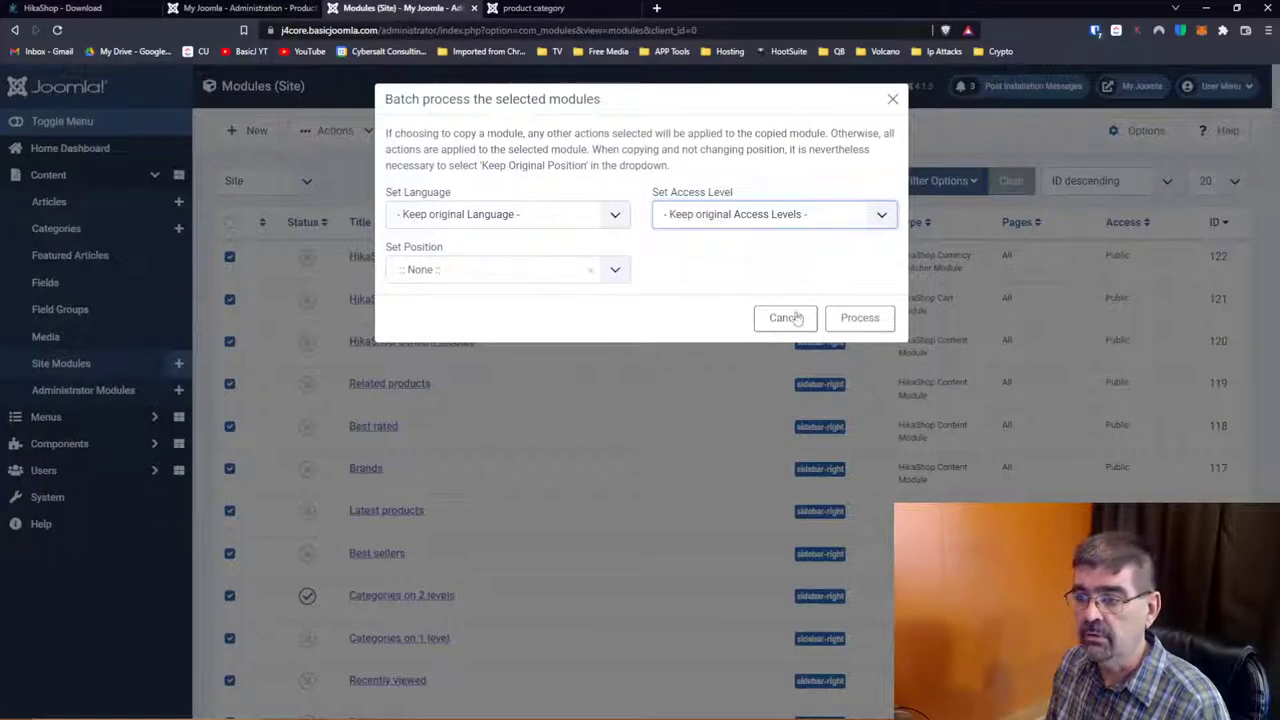
pyautogui.click(859, 318)
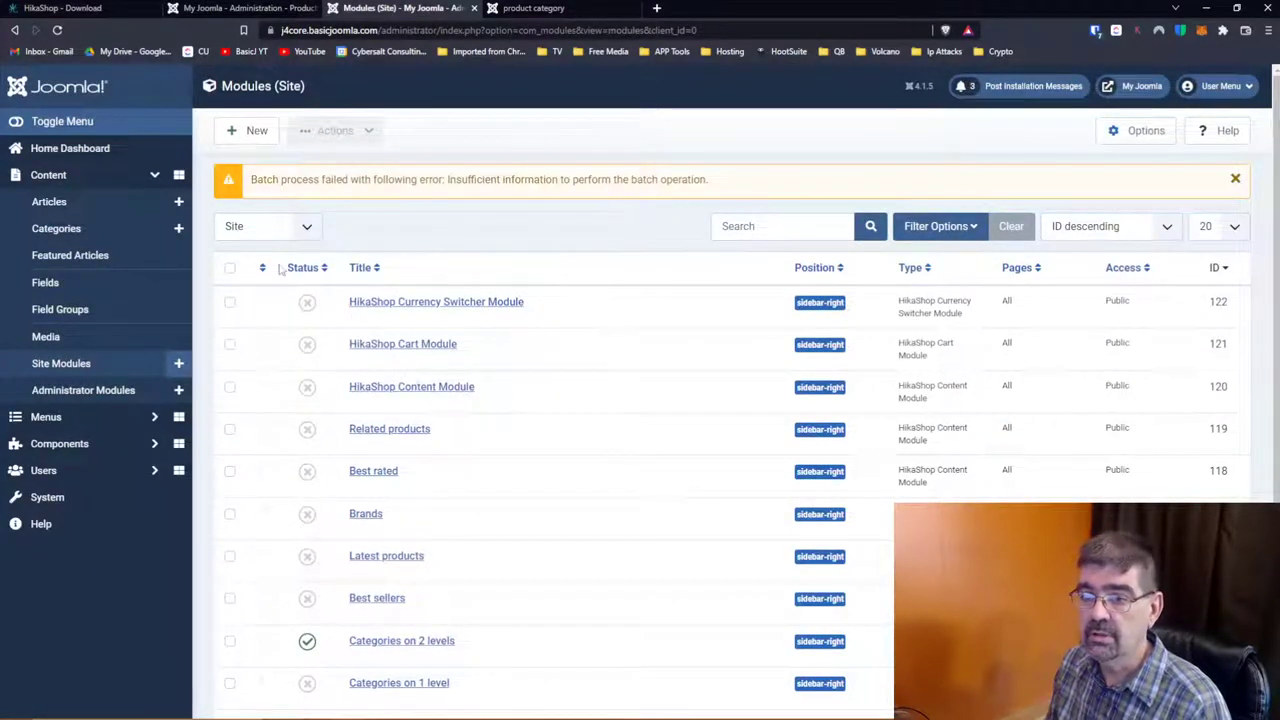
# Step: Batch-change the Categories on 2 levels module's access level to Special
pyautogui.click(230, 641)
pyautogui.click(365, 139)
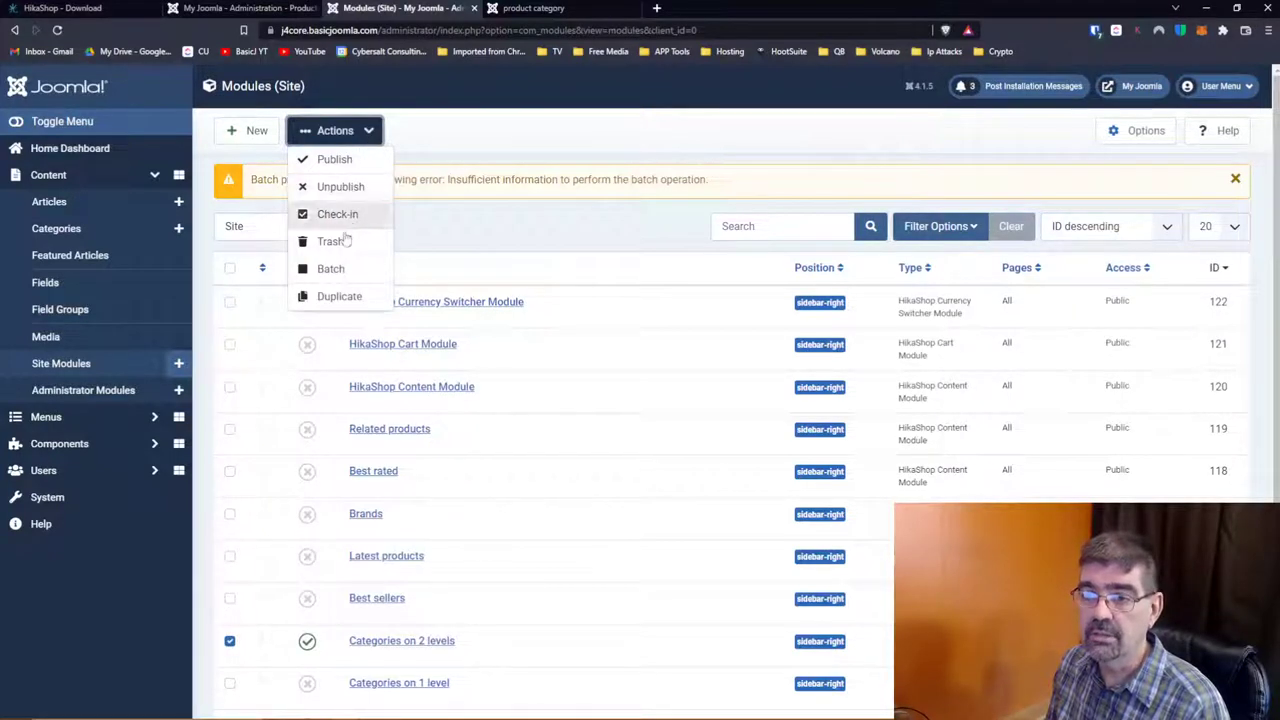
pyautogui.click(331, 266)
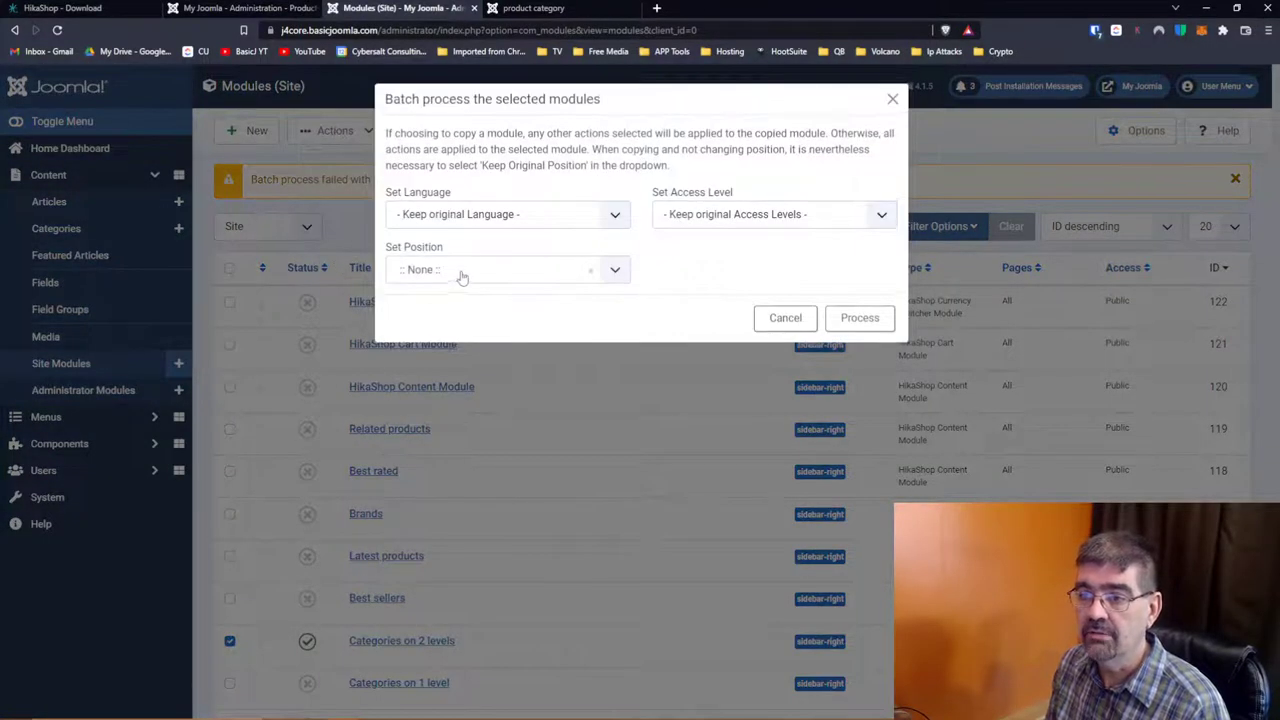
pyautogui.click(670, 214)
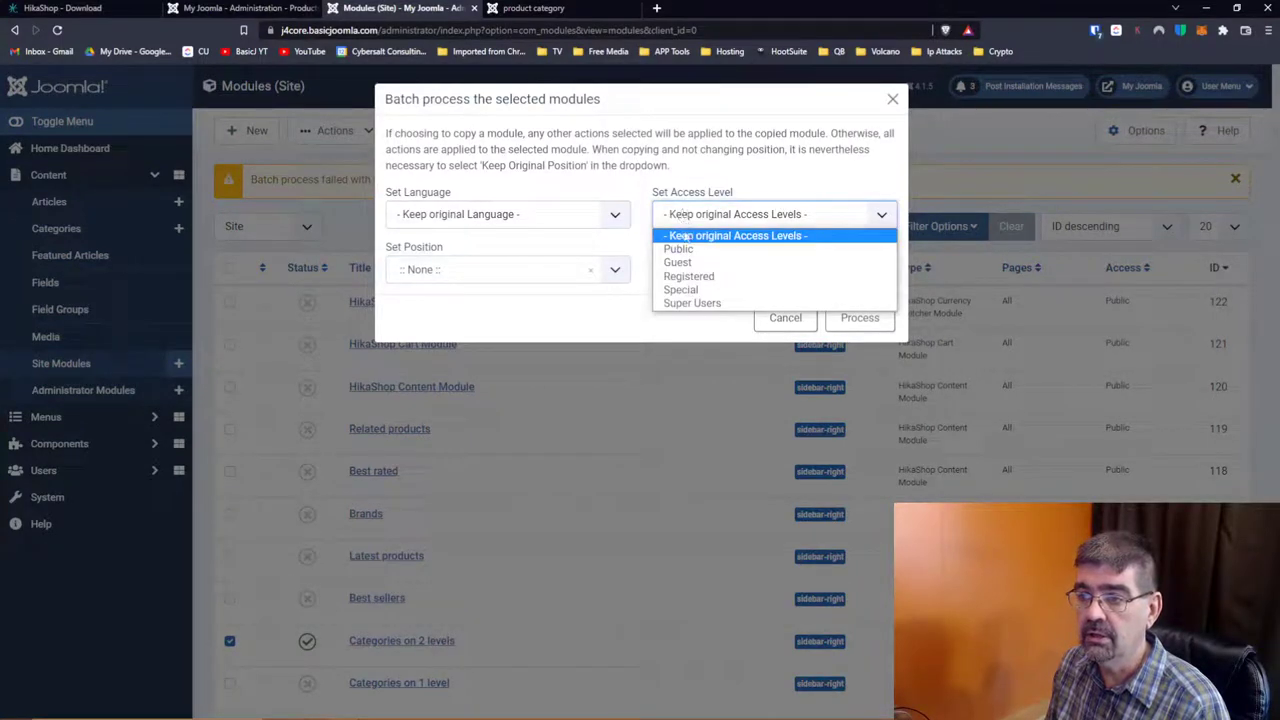
pyautogui.click(628, 268)
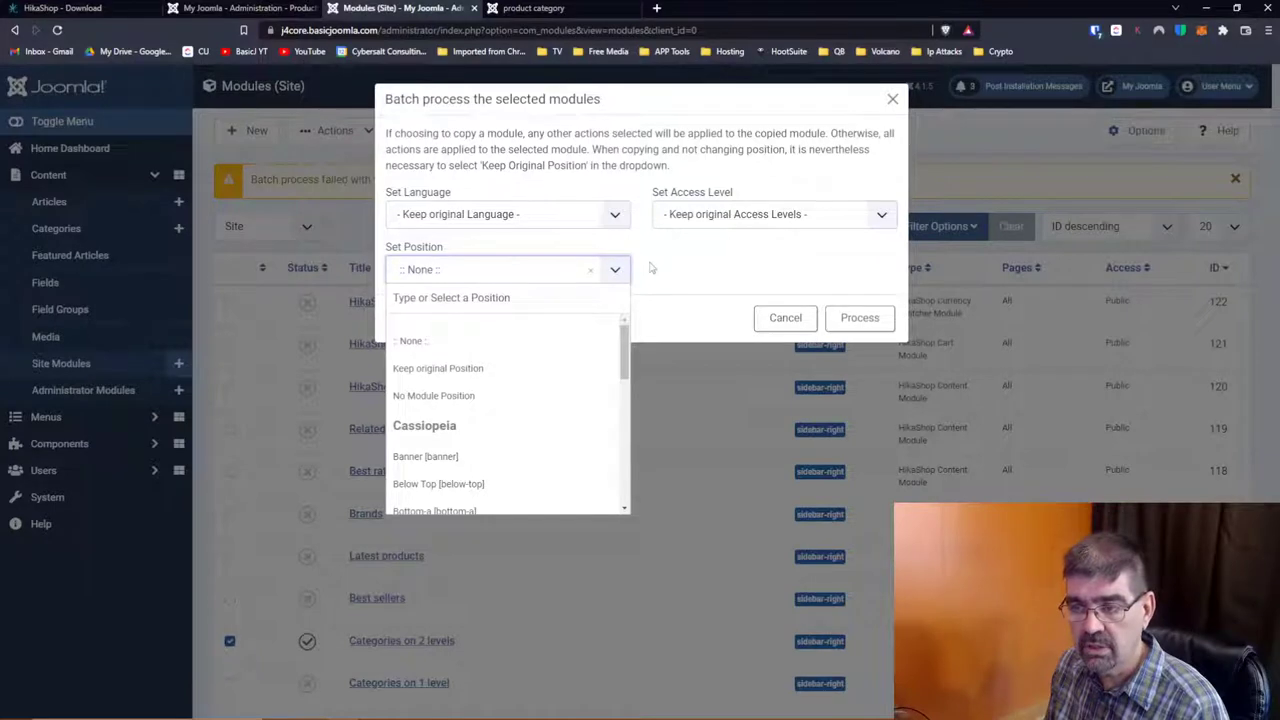
pyautogui.click(652, 268)
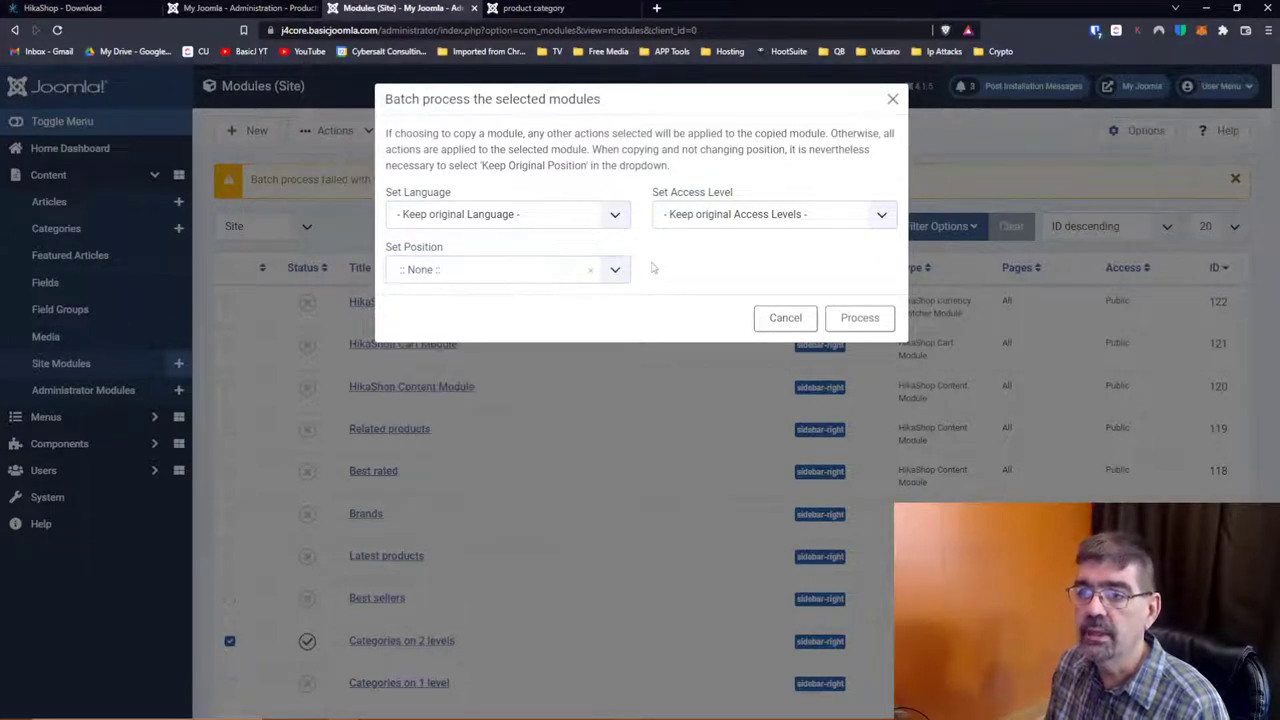
pyautogui.click(711, 222)
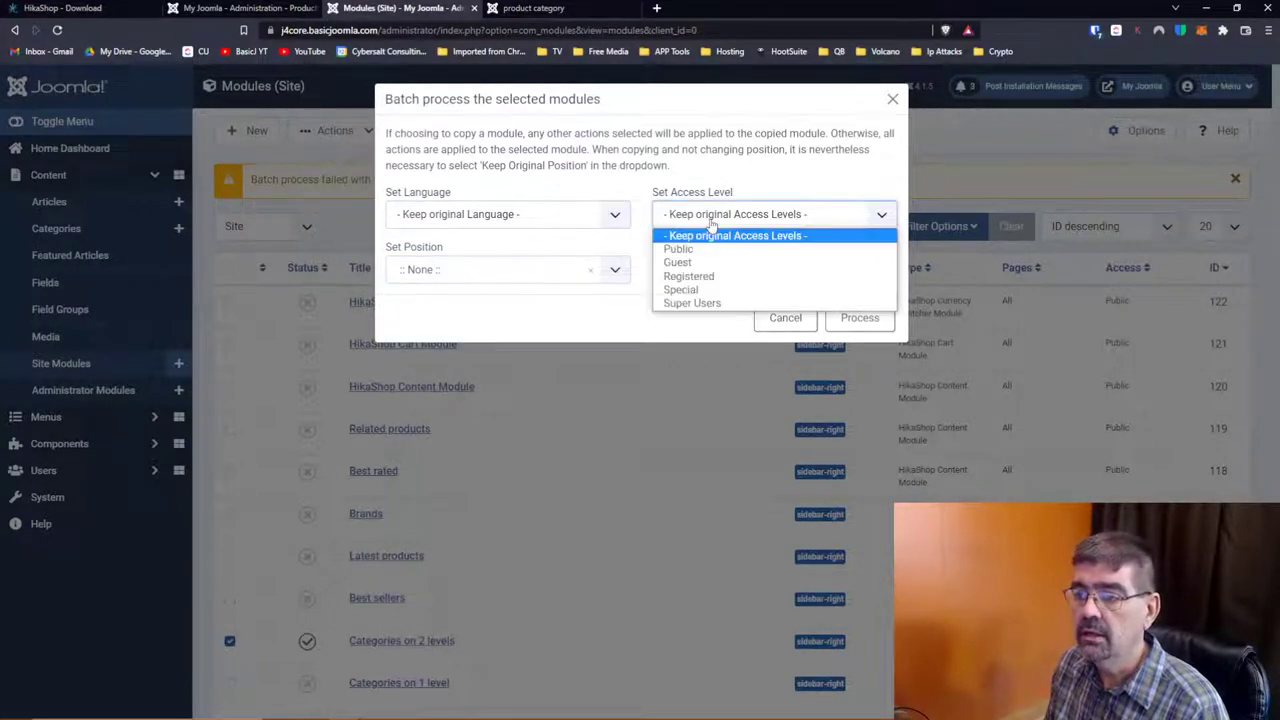
pyautogui.click(700, 290)
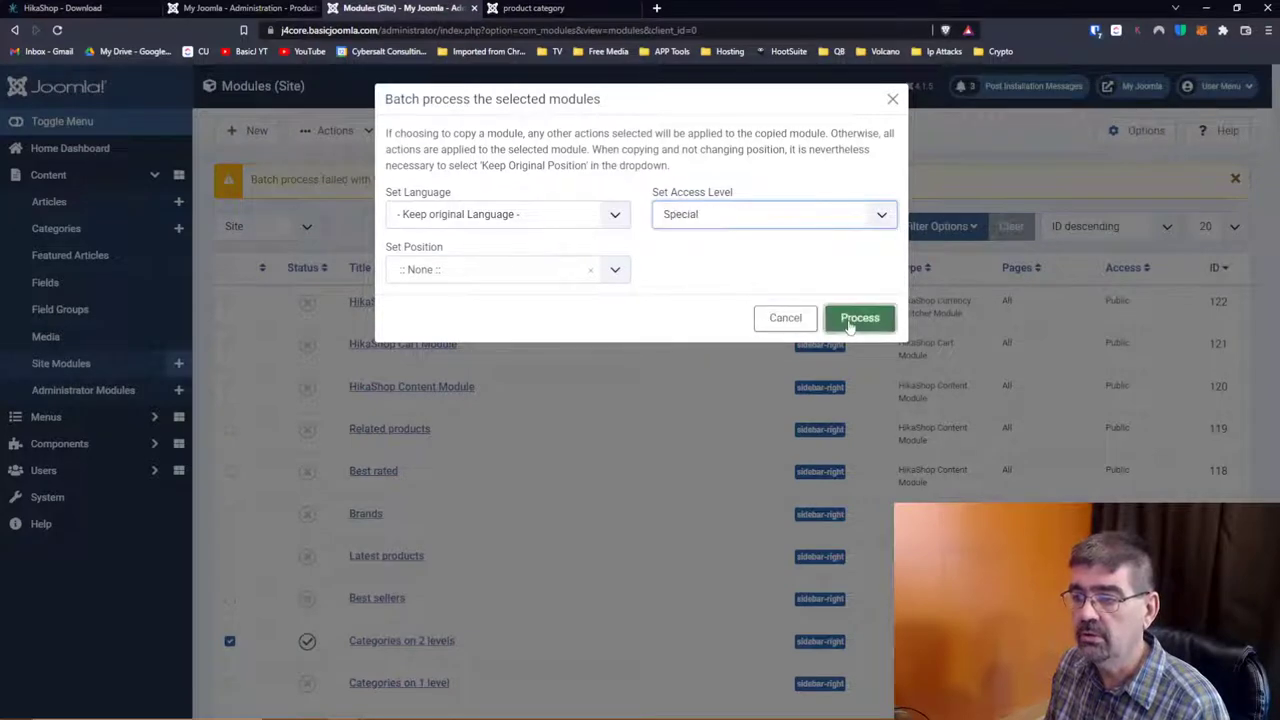
pyautogui.click(858, 318)
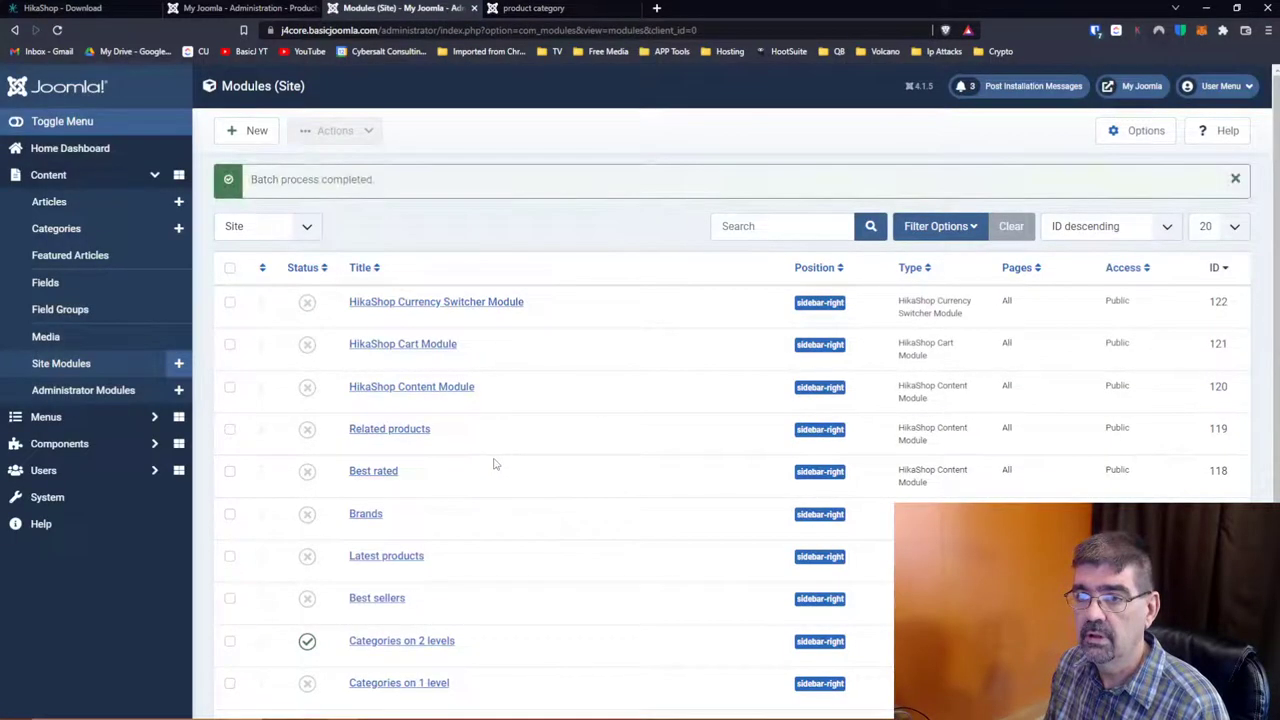
pyautogui.click(229, 643)
# Step: Batch-set the Categories on 2 levels module's access level to Super Users
pyautogui.click(335, 130)
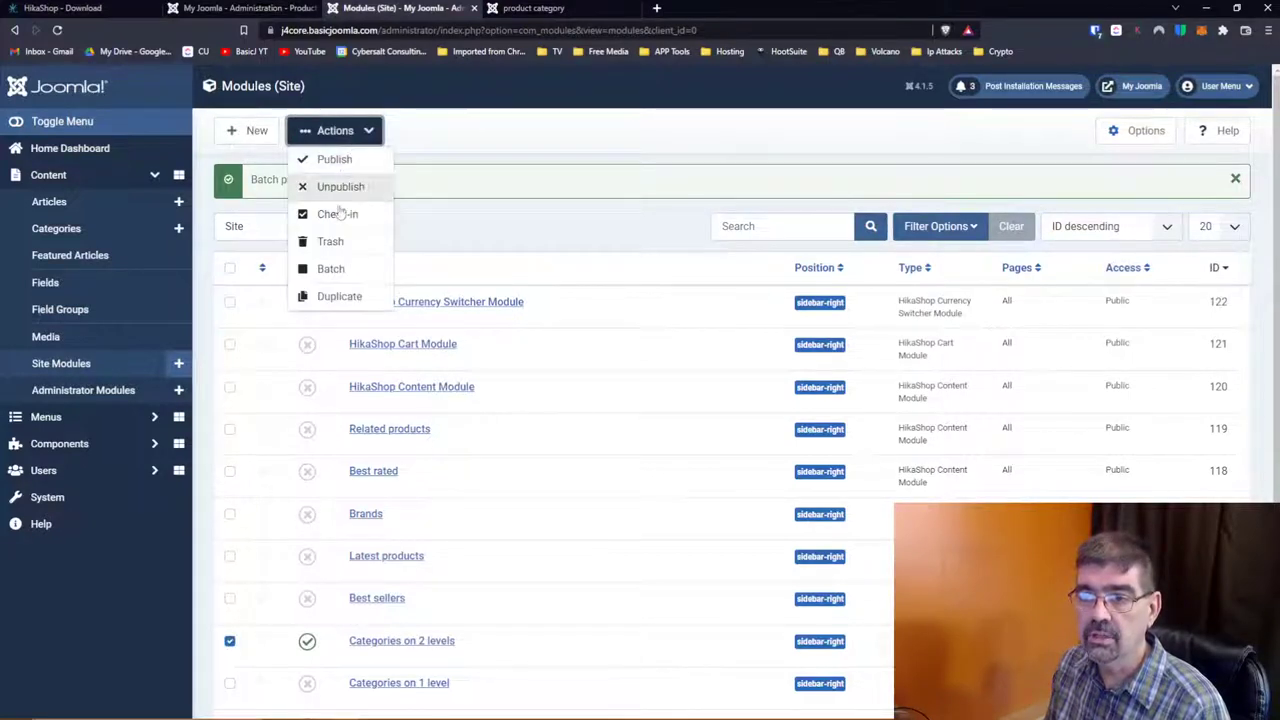
pyautogui.click(330, 268)
pyautogui.click(709, 220)
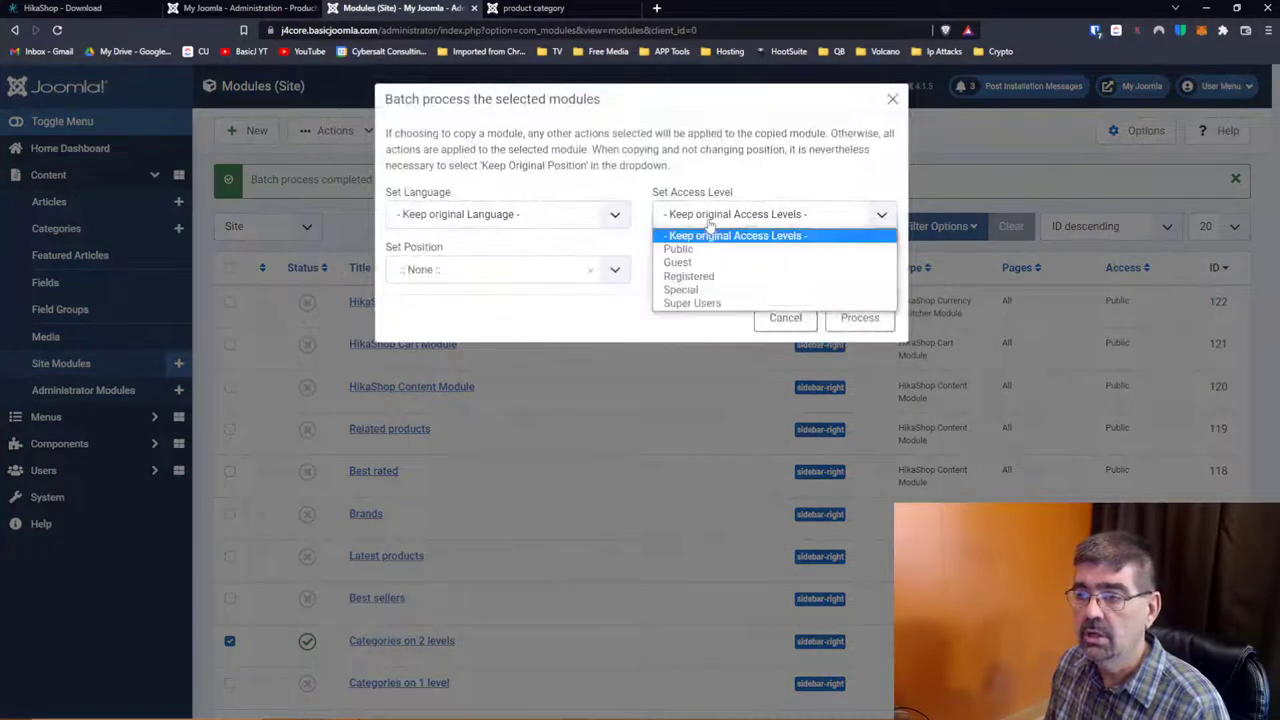
pyautogui.click(697, 303)
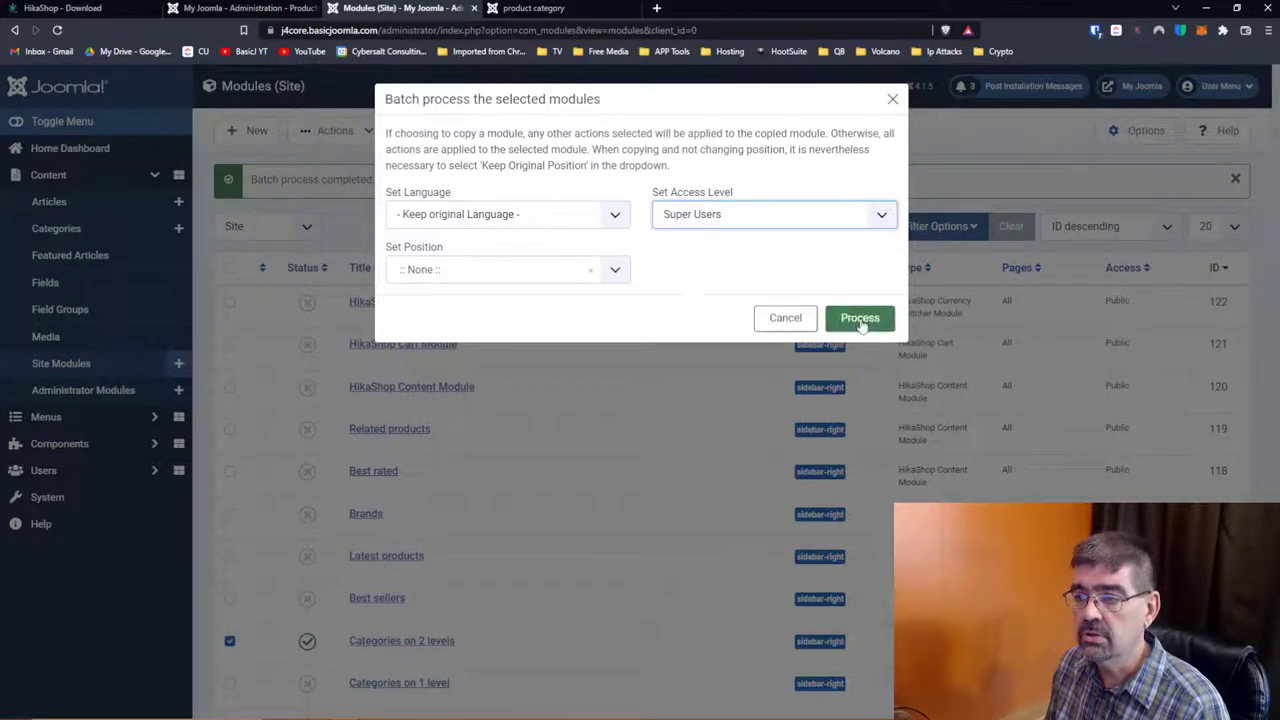
pyautogui.click(860, 322)
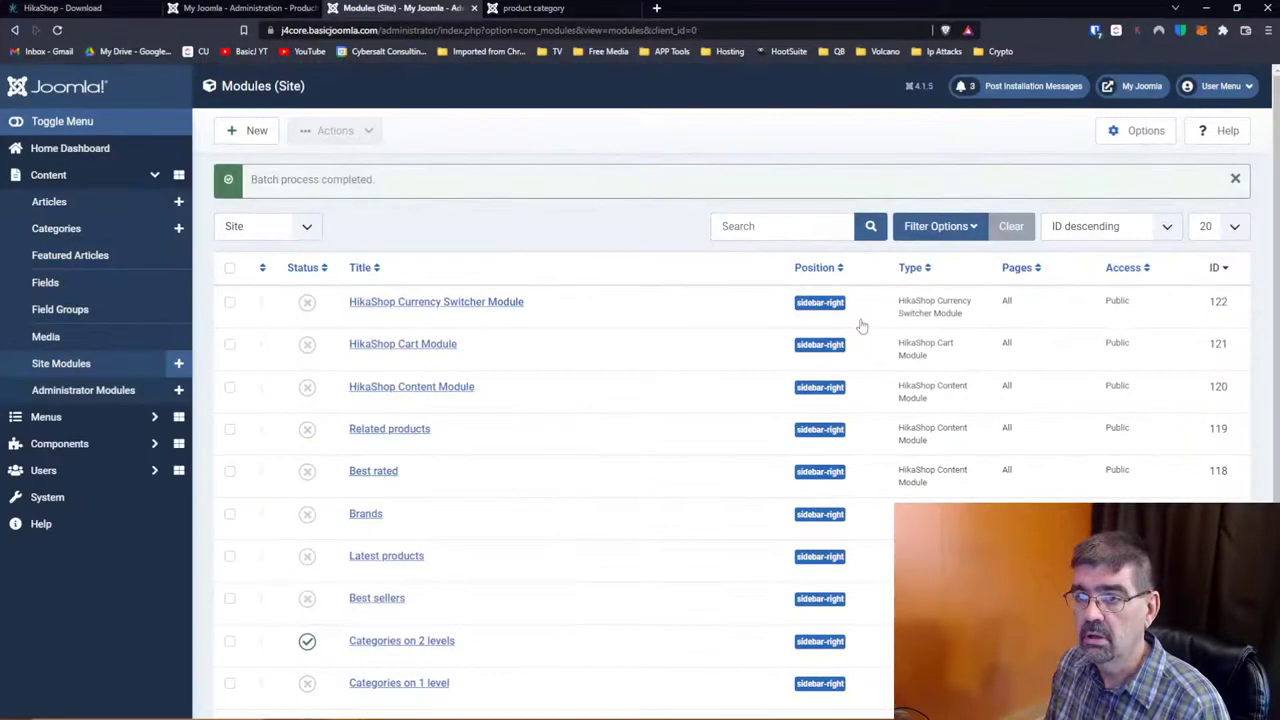
pyautogui.scroll(-1, 646, 328)
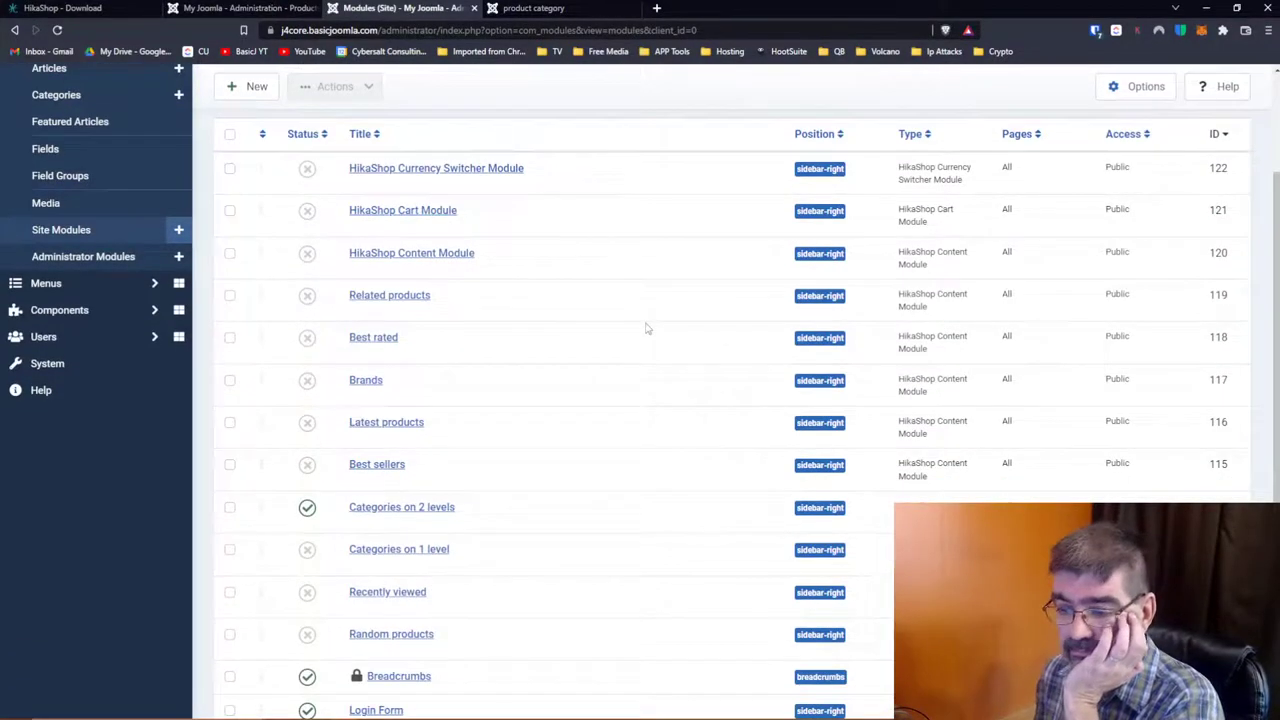
# Step: Reload the storefront to confirm the module is gone, then return to the new product form
pyautogui.click(540, 9)
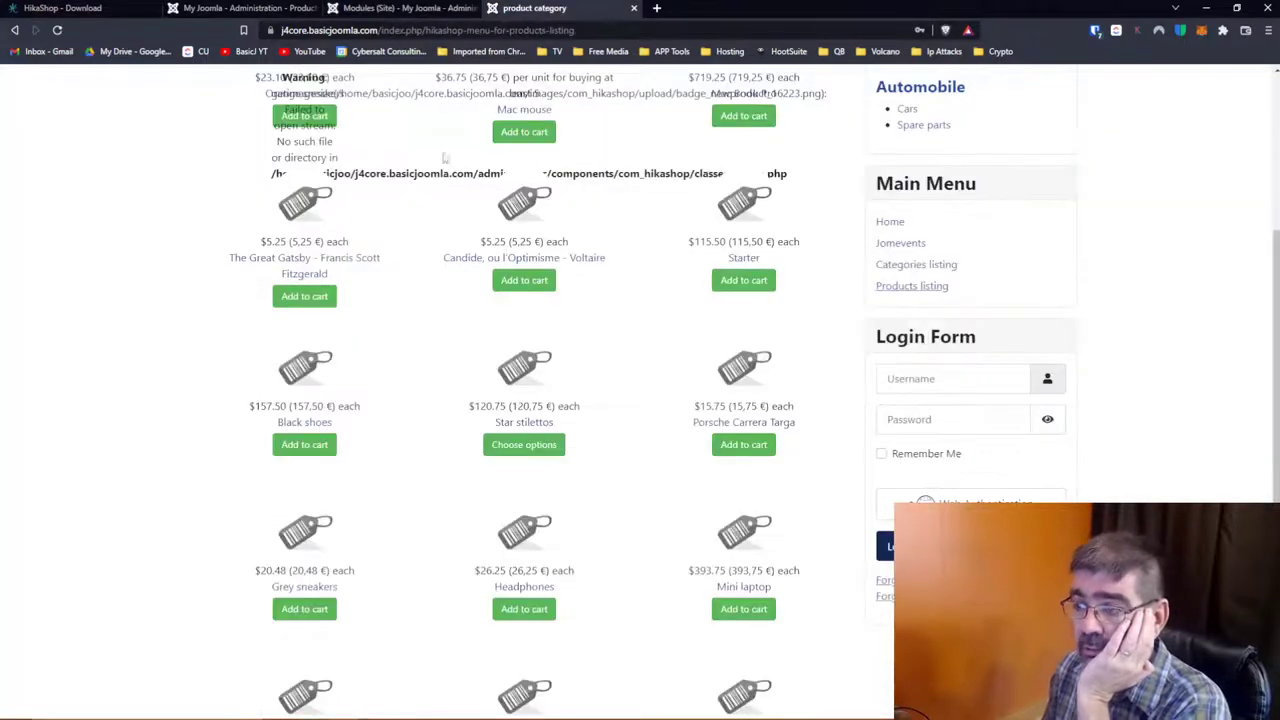
pyautogui.press('F5')
pyautogui.click(57, 29)
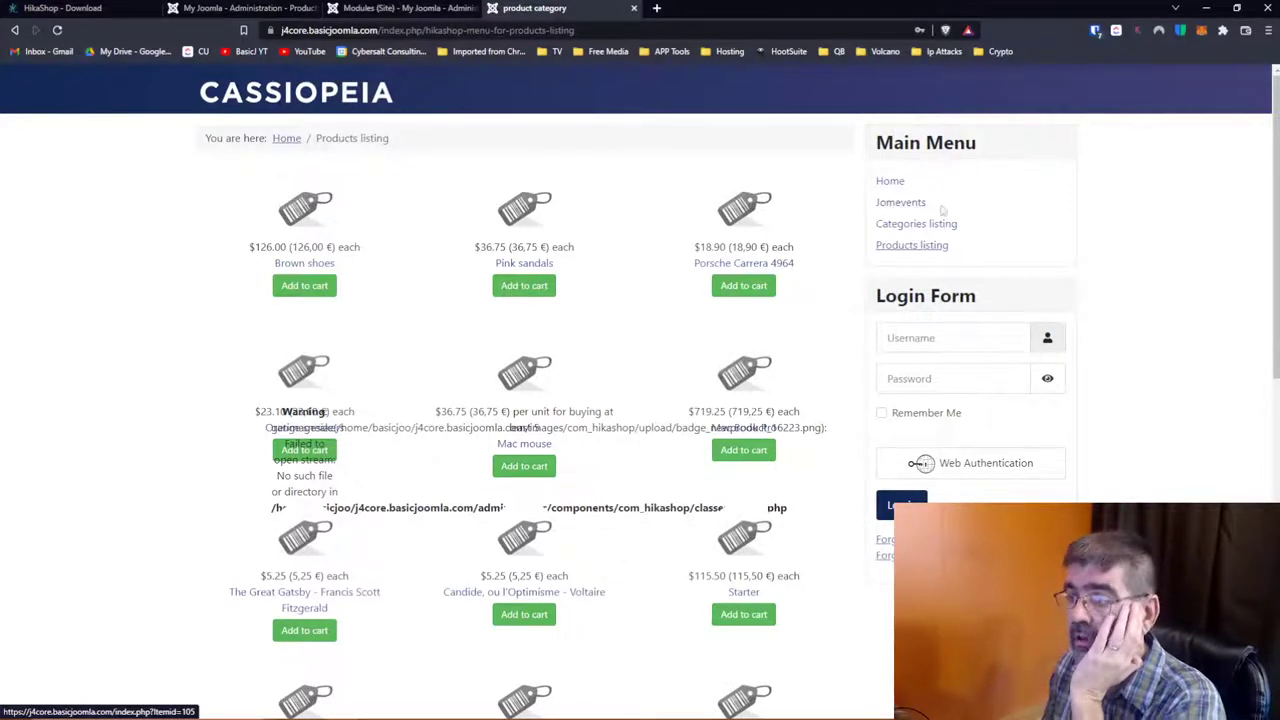
pyautogui.click(349, 14)
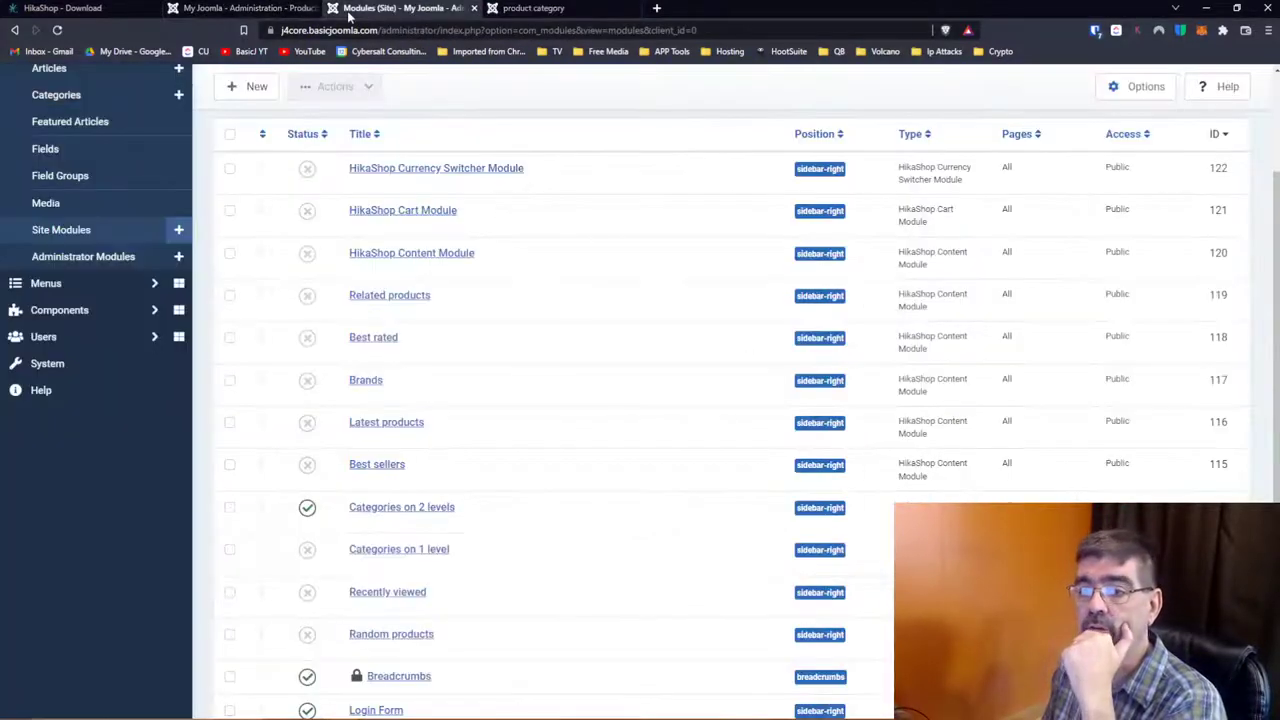
pyautogui.click(243, 14)
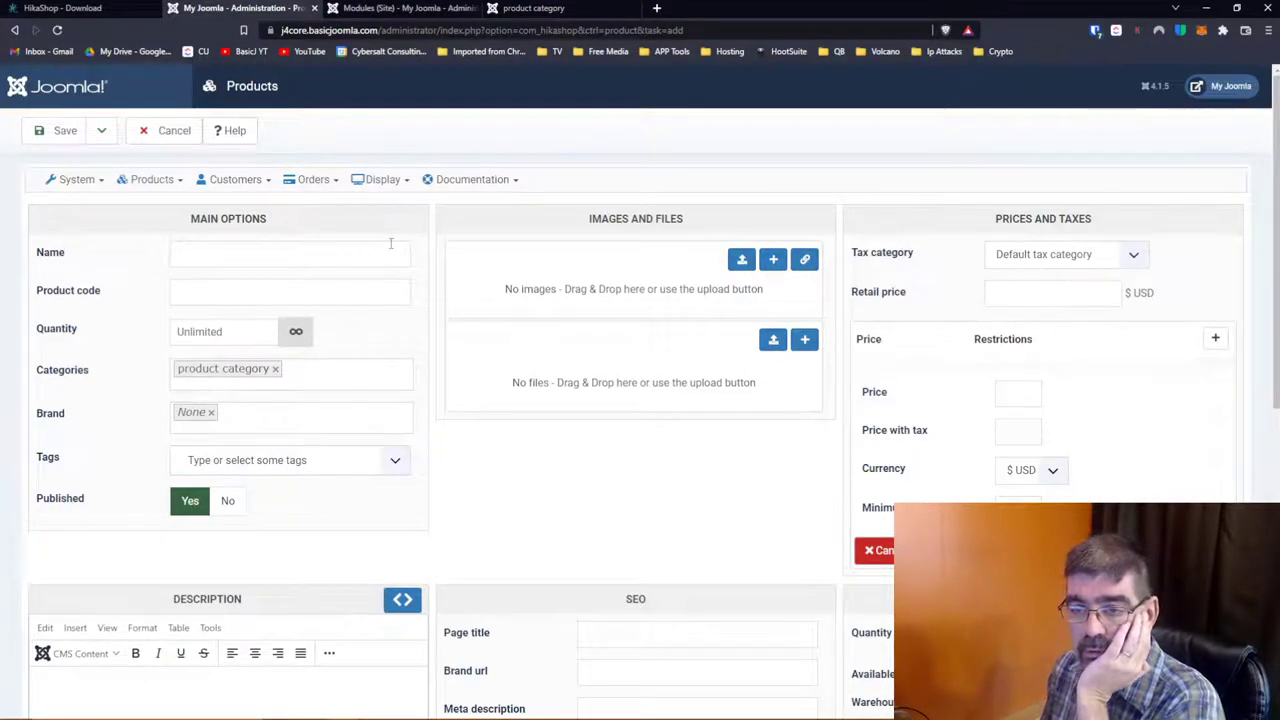
# Step: Name the product 'My Biography' with product code 'timbio'
pyautogui.click(300, 255)
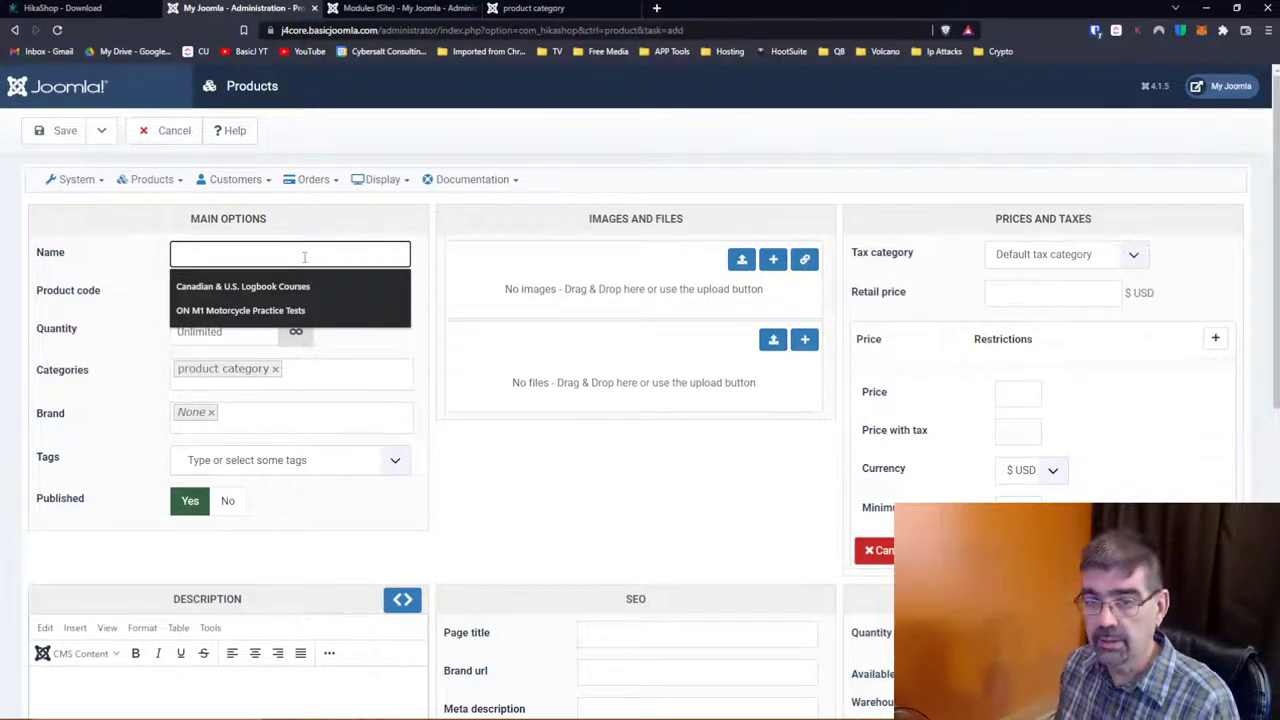
pyautogui.write('My')
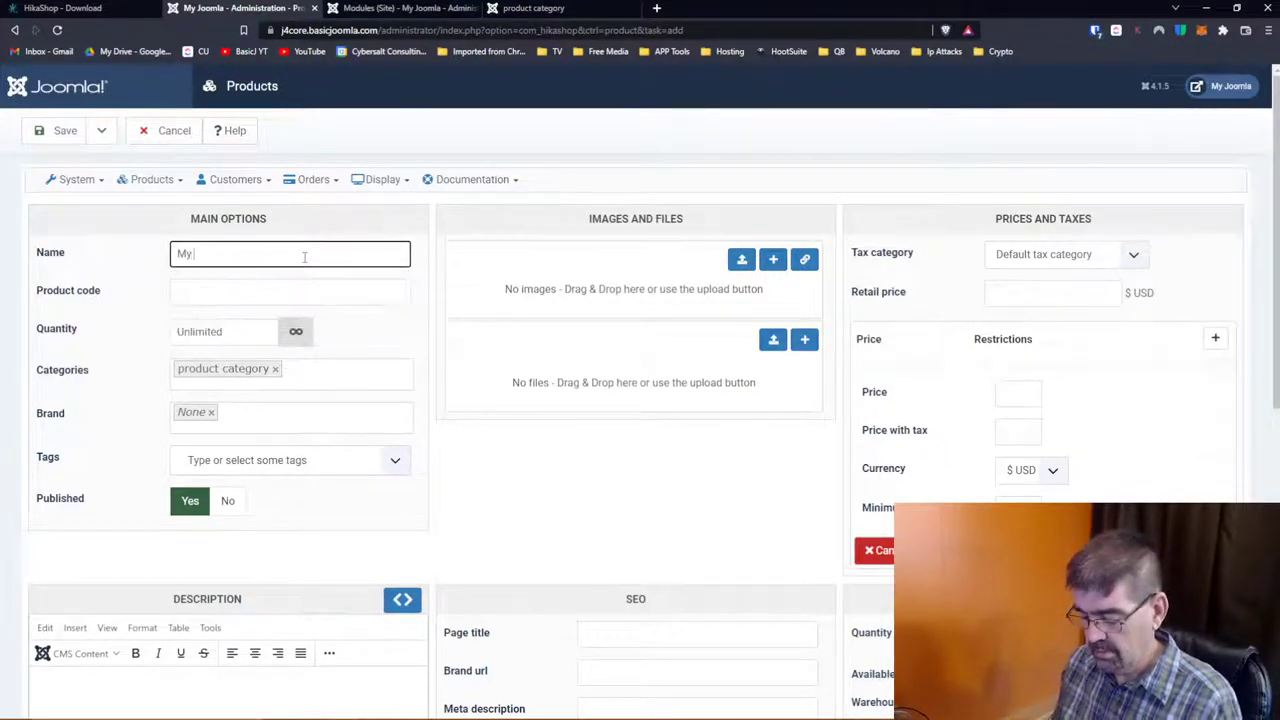
pyautogui.write(' Biography')
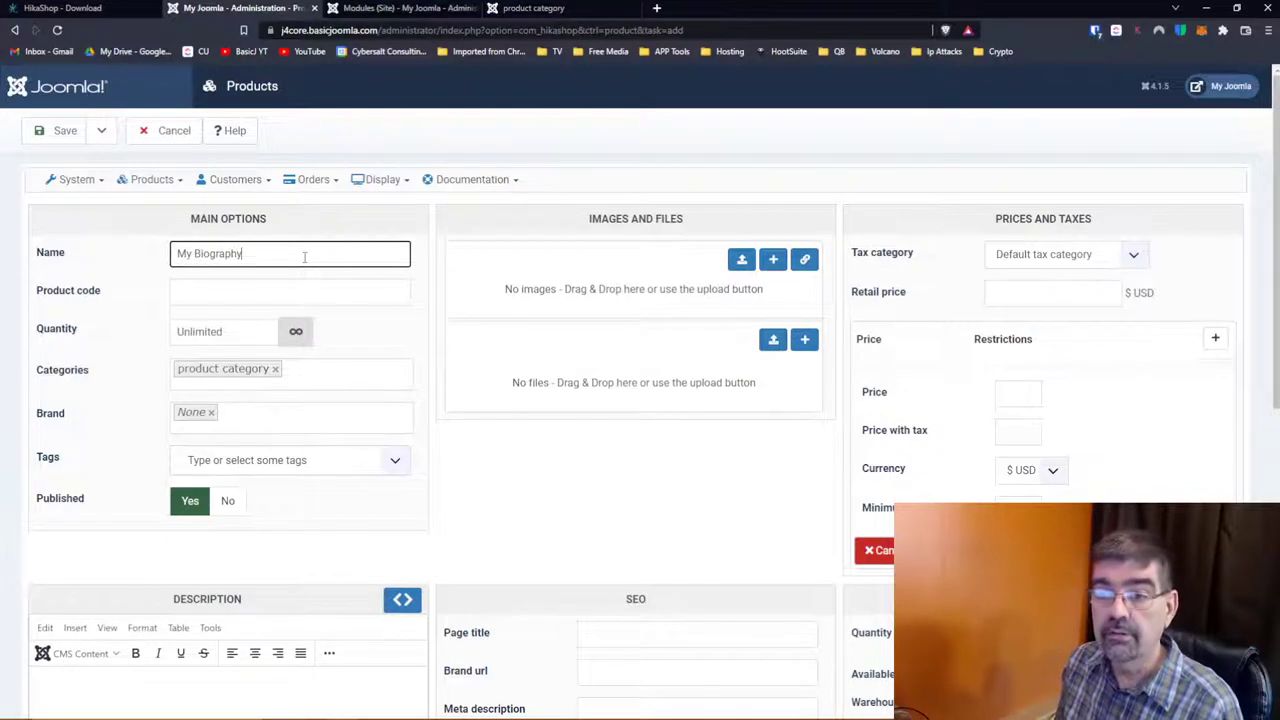
pyautogui.press('Tab')
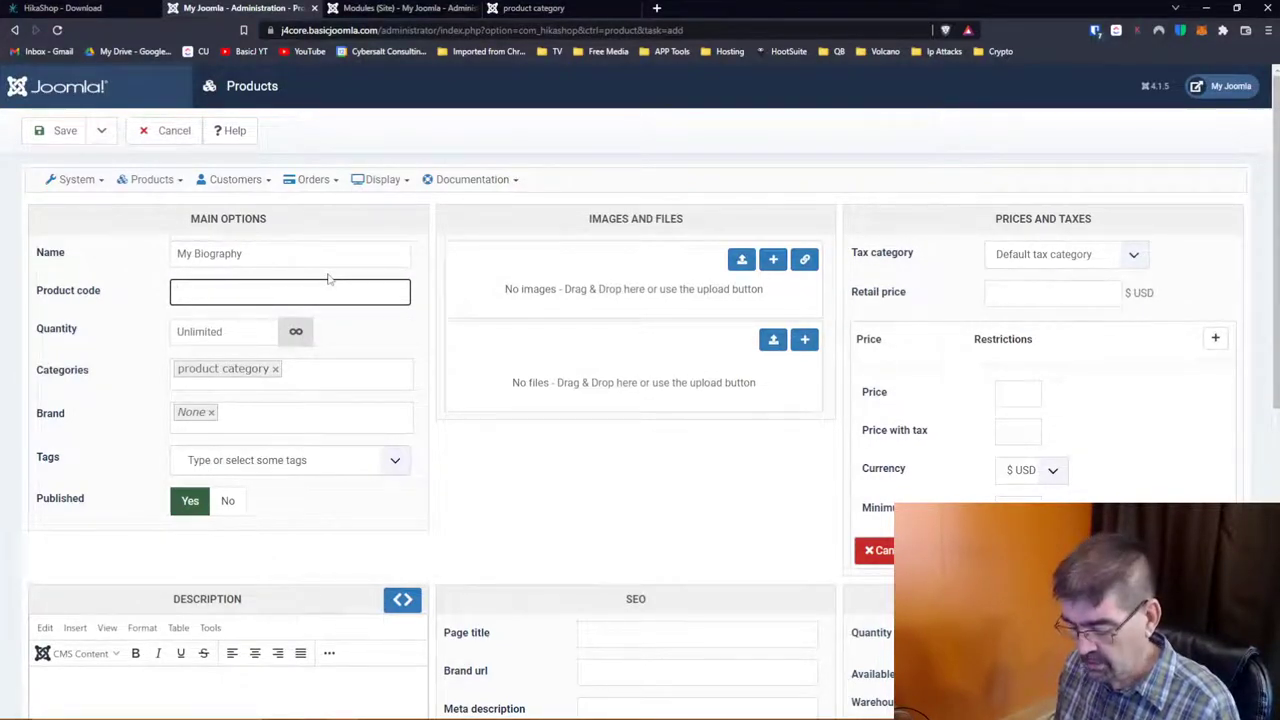
pyautogui.write('timbio')
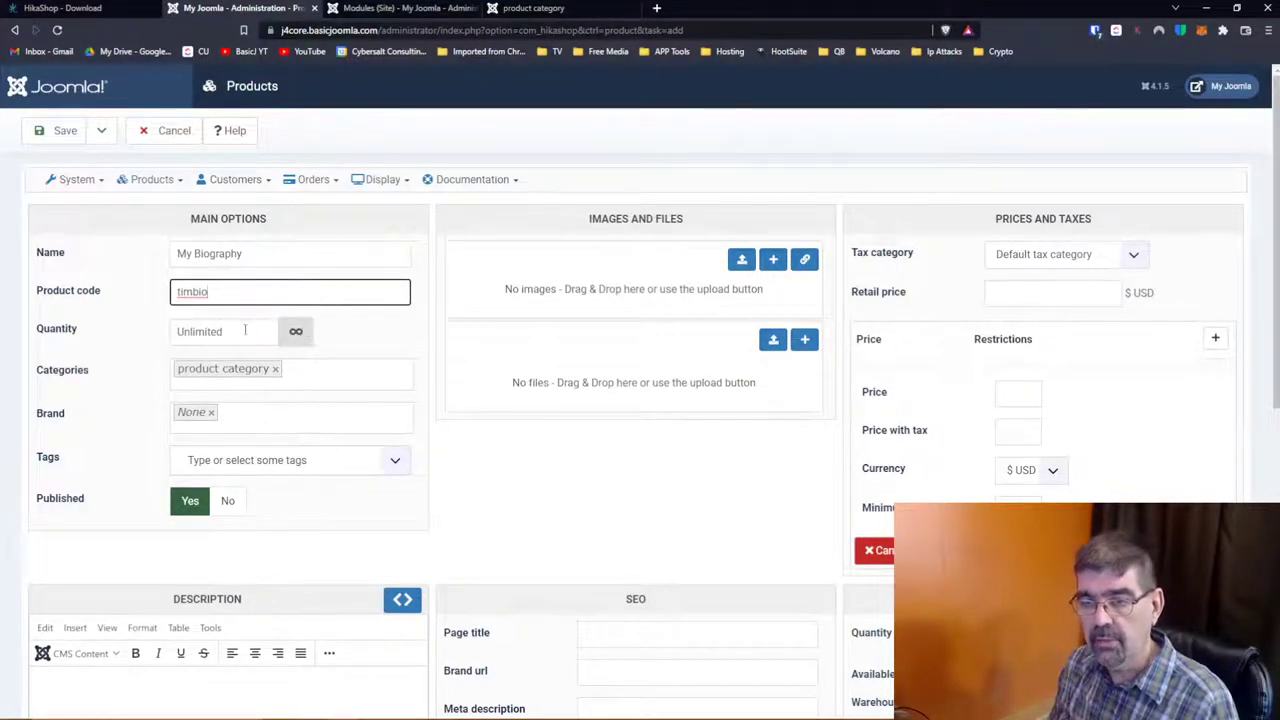
# Step: Set the quantity to Unlimited after entering 25, and choose brand HikaShoes
pyautogui.doubleClick(244, 328)
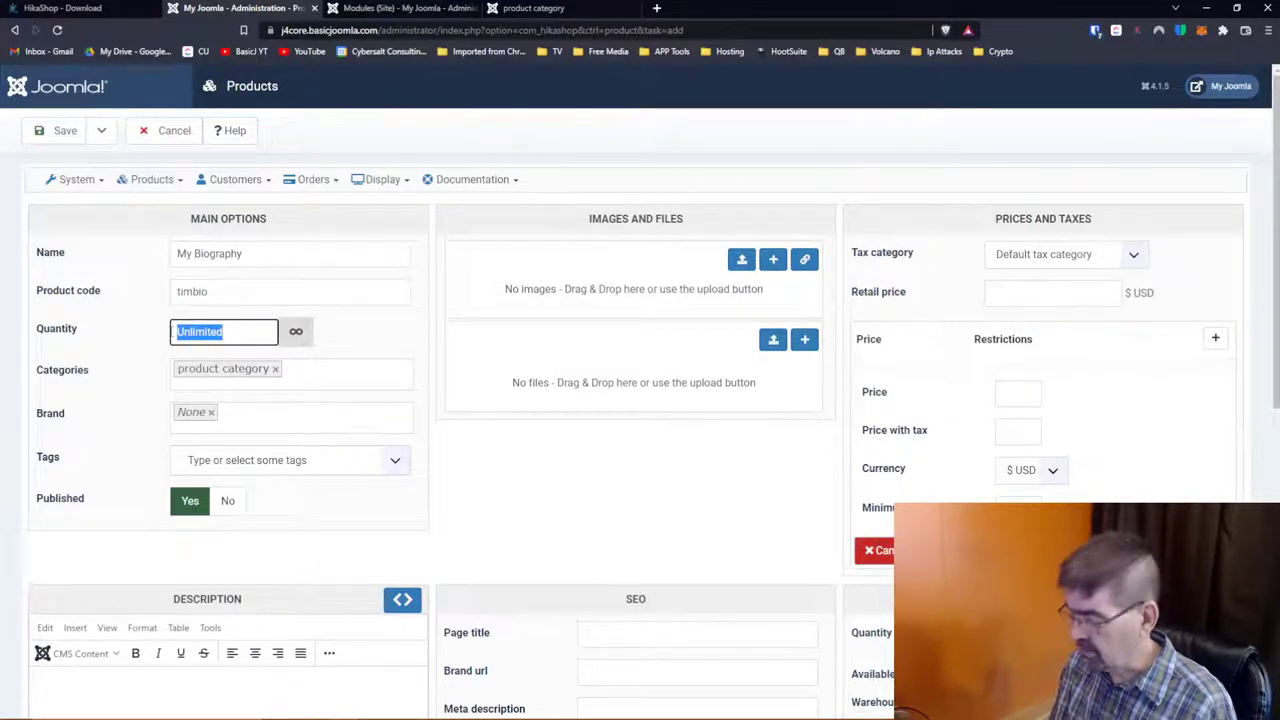
pyautogui.write('25')
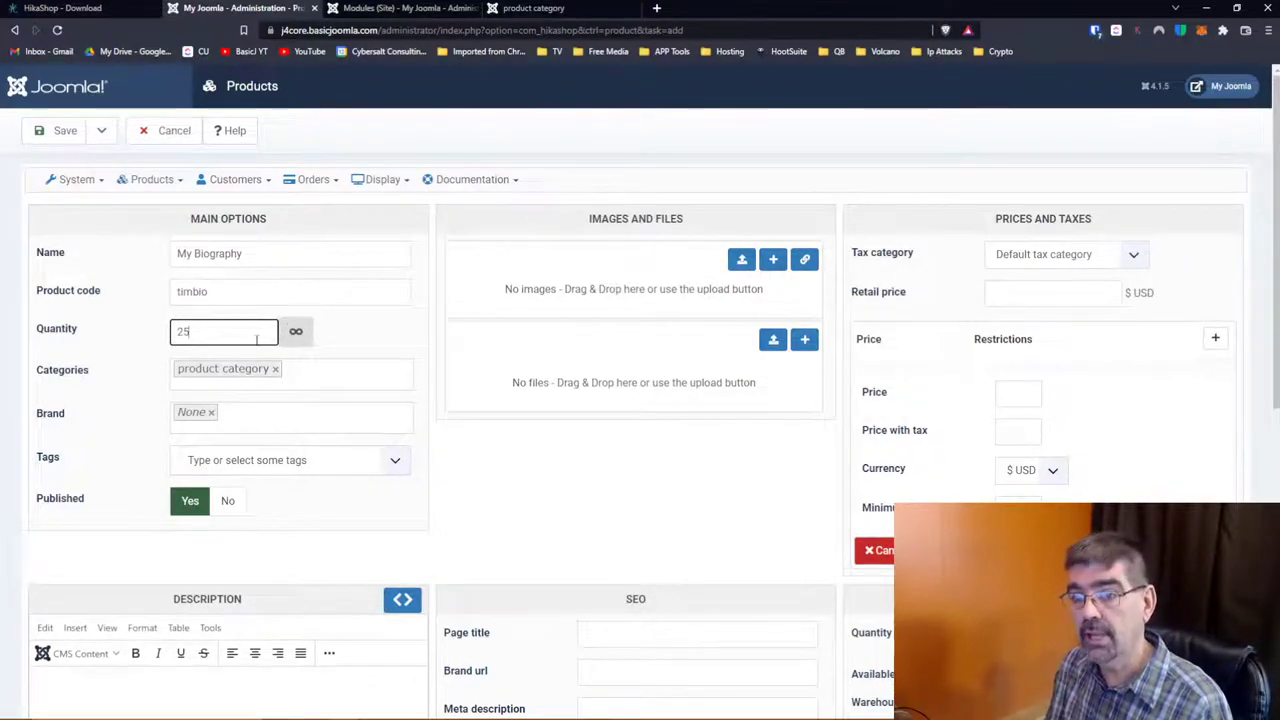
pyautogui.click(296, 331)
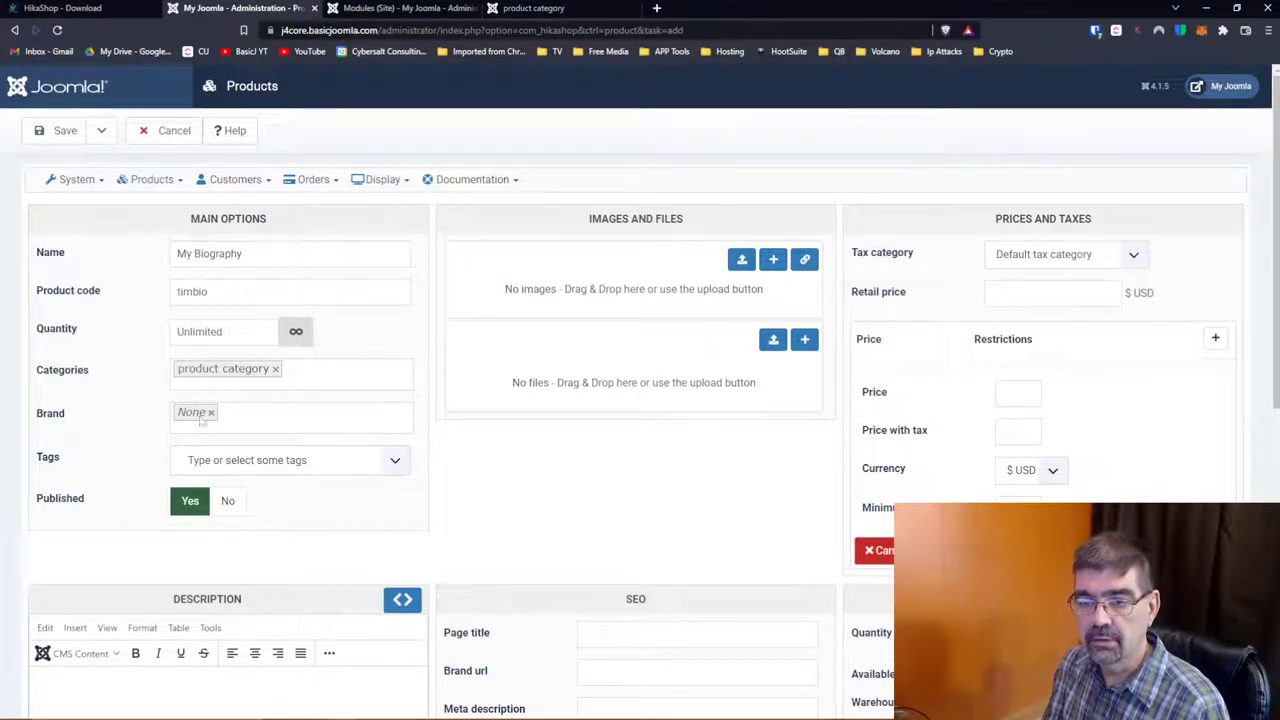
pyautogui.click(259, 415)
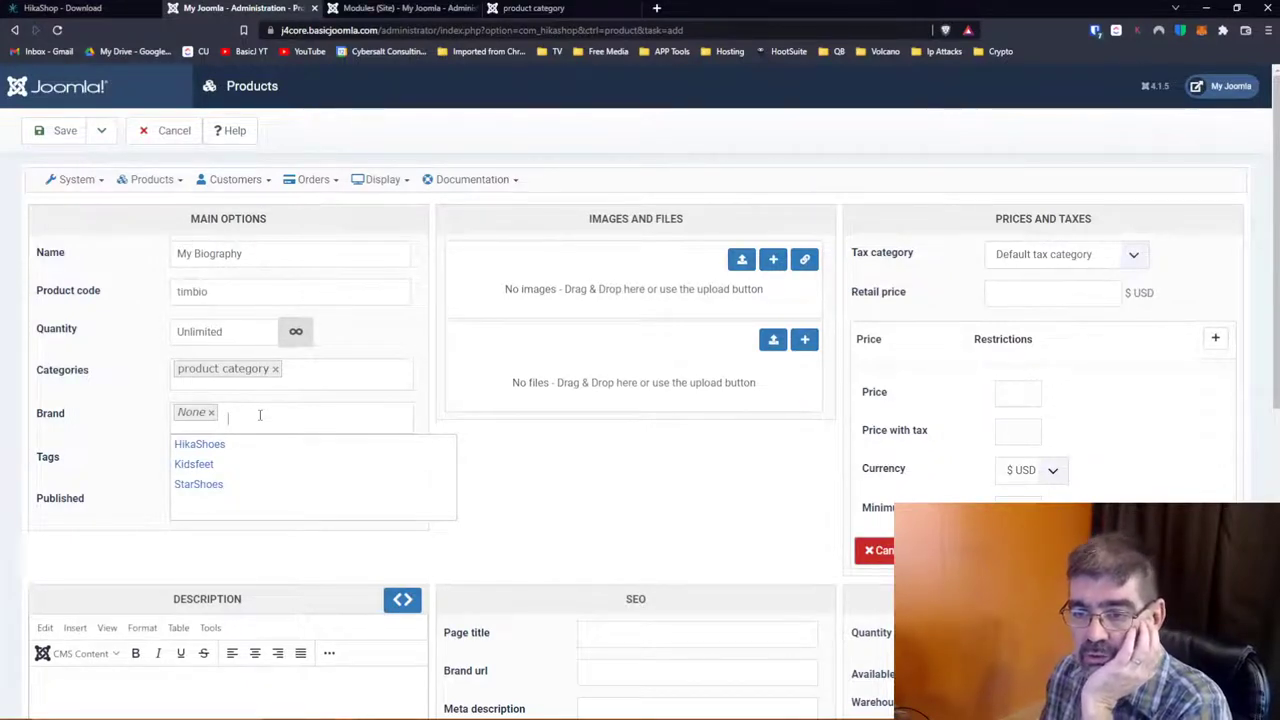
pyautogui.click(212, 444)
pyautogui.moveTo(269, 250); pyautogui.dragTo(114, 249)
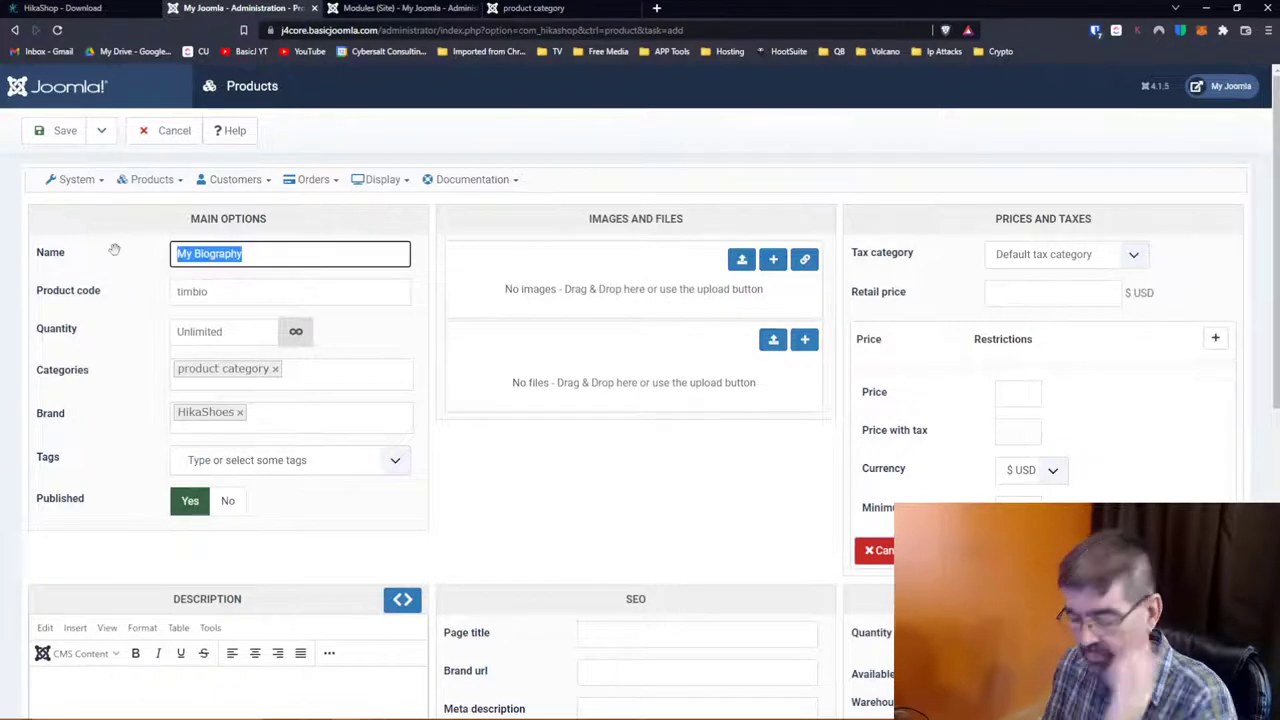
# Step: Rename the product to 'Tim Runners', code 'timrunners', with quantity 10
pyautogui.write('Tim Runners')
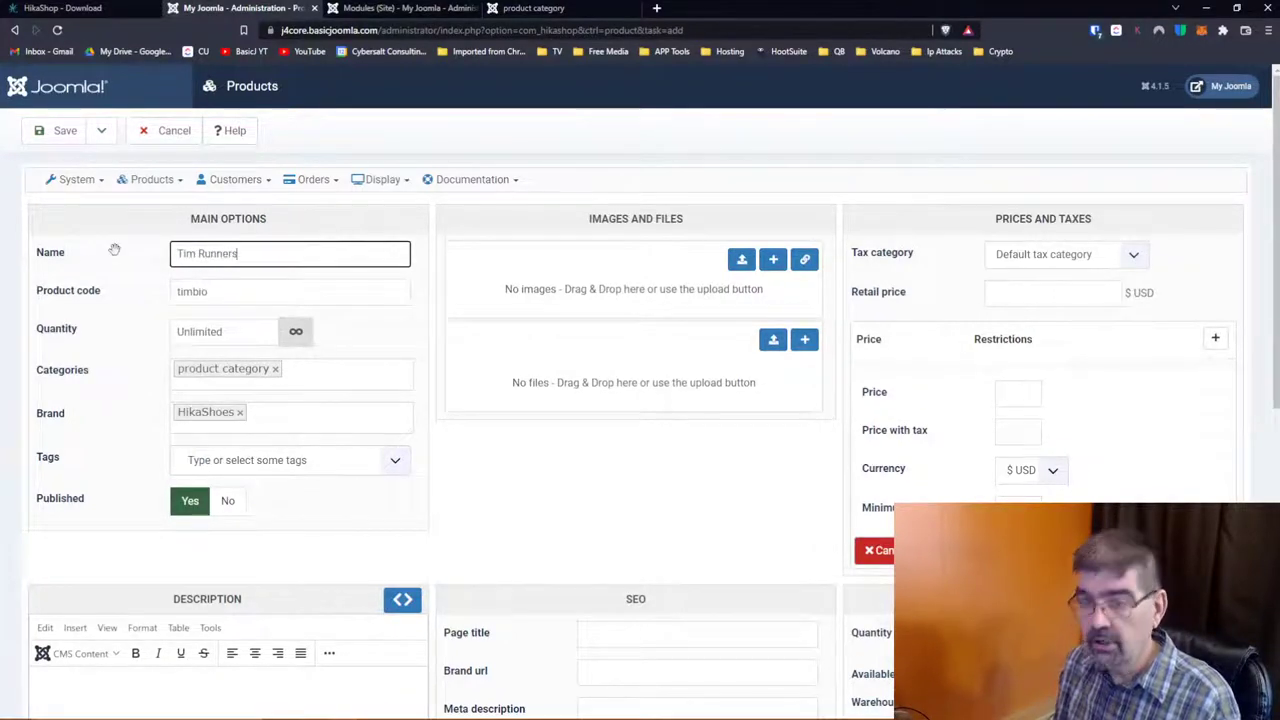
pyautogui.moveTo(176, 291); pyautogui.dragTo(212, 291)
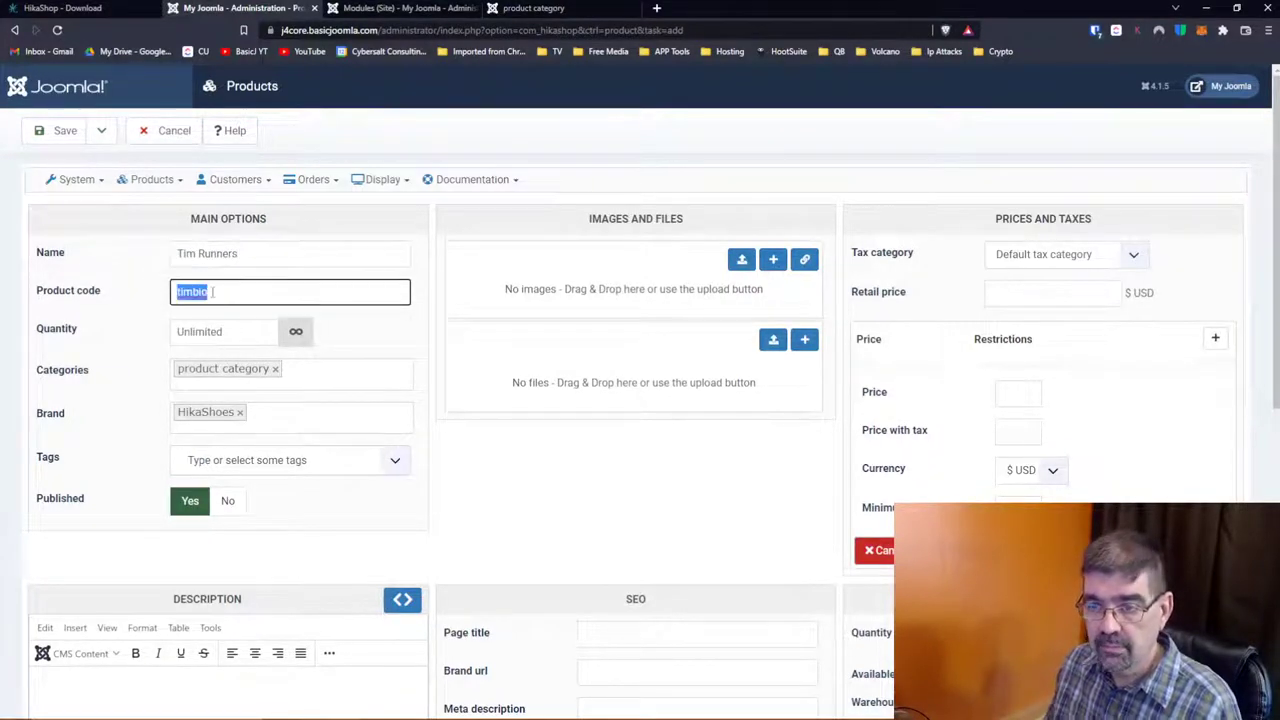
pyautogui.write('timrunners')
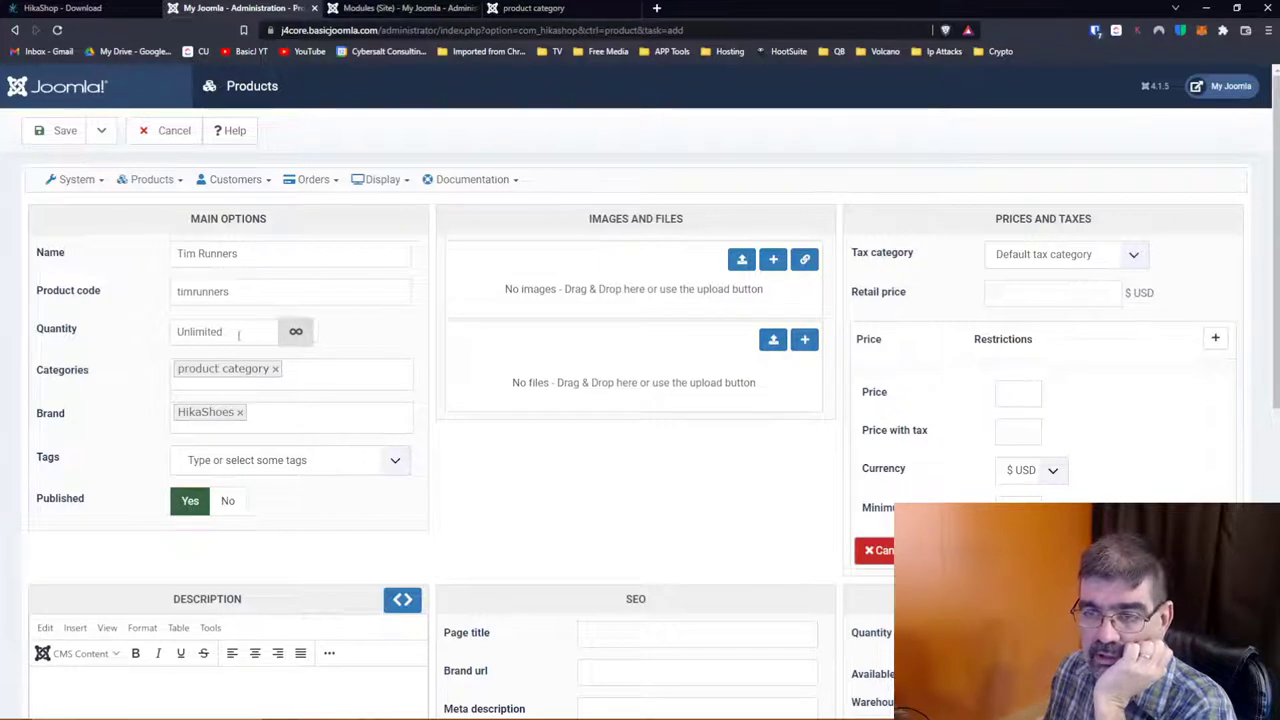
pyautogui.moveTo(245, 331); pyautogui.dragTo(117, 321)
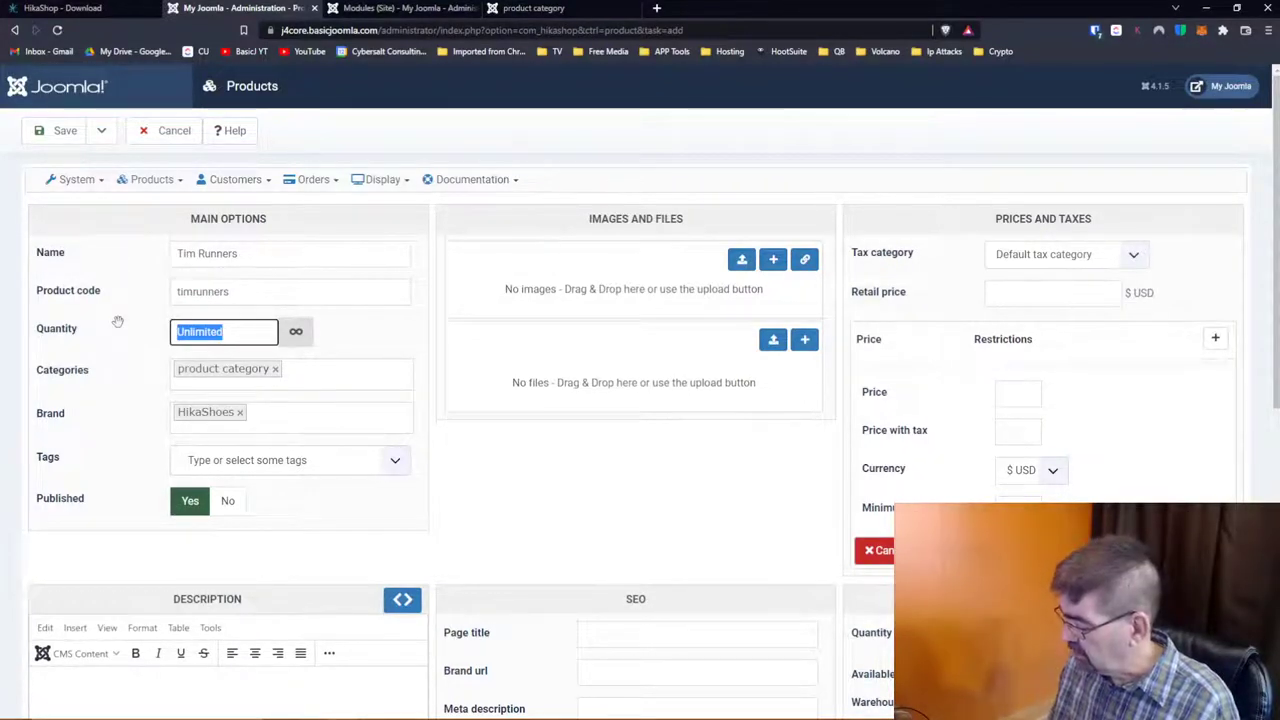
pyautogui.write('10')
pyautogui.press('Tab')
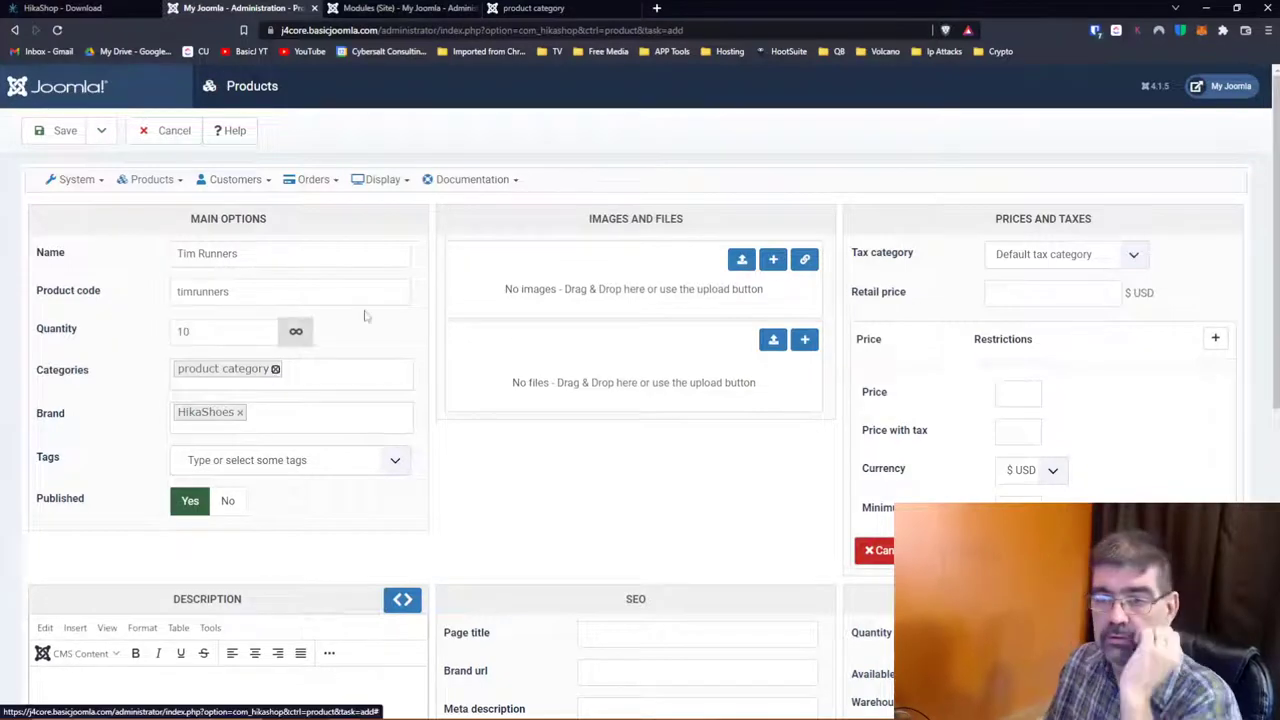
# Step: Tag the product with 'Running Shoes' and a new 'Tim Shoes' tag
pyautogui.scroll(-2, 366, 315)
pyautogui.click(392, 332)
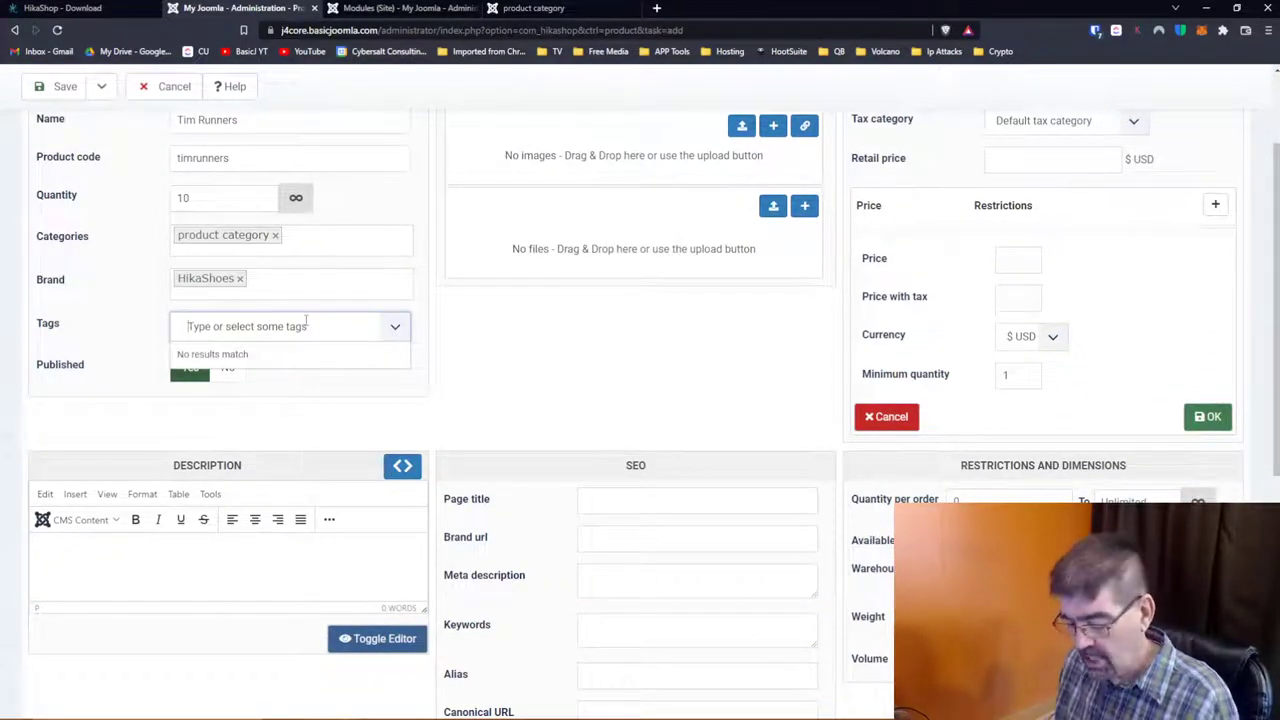
pyautogui.write('Runnin')
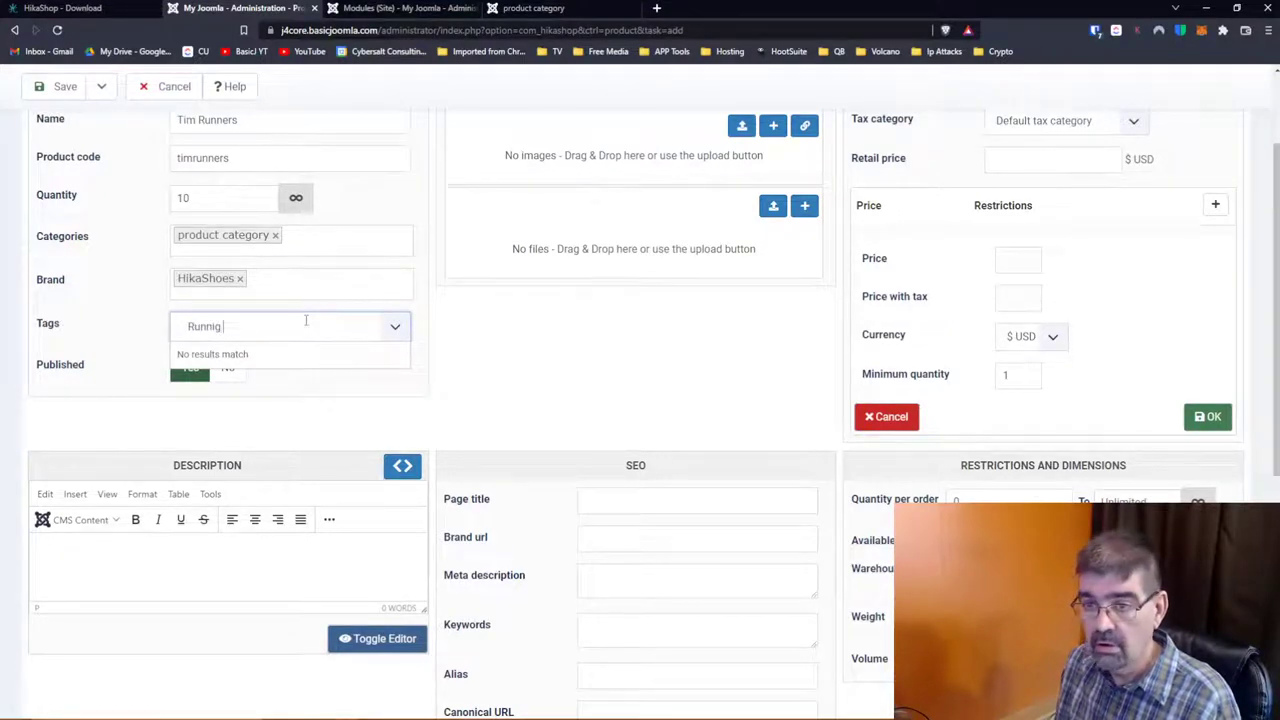
pyautogui.write('ing Sh')
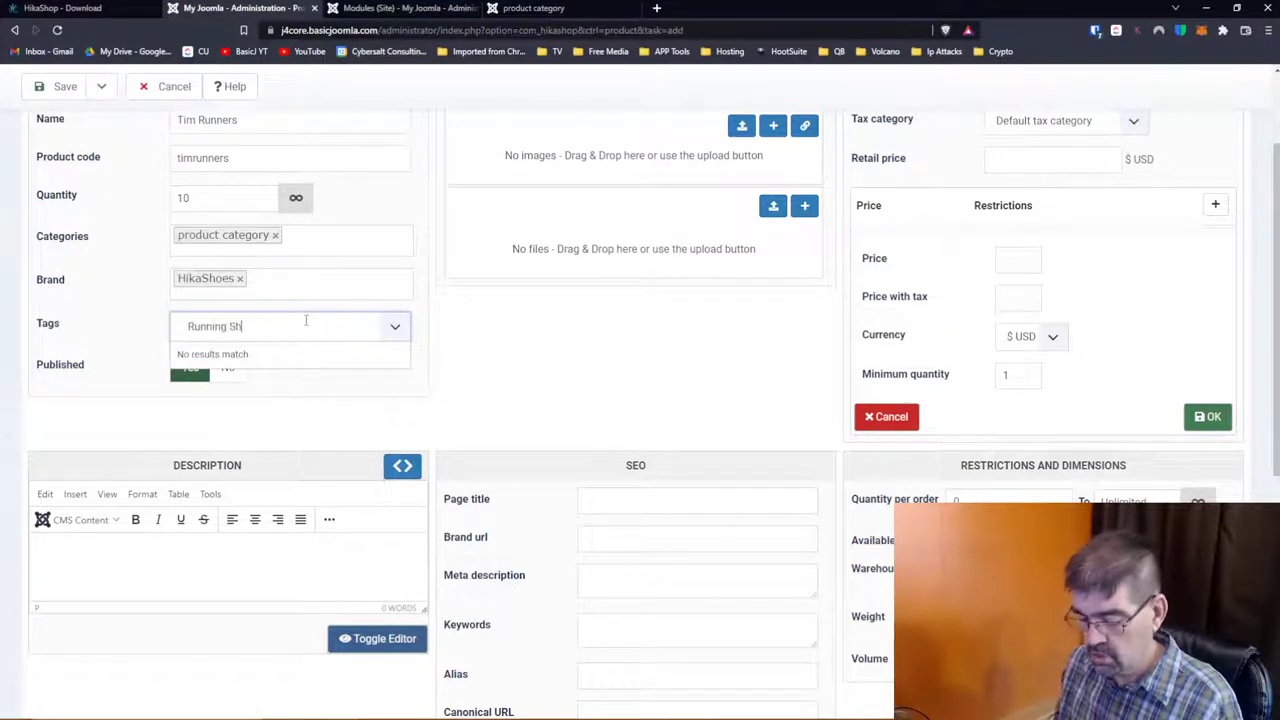
pyautogui.write('oes')
pyautogui.press('Return')
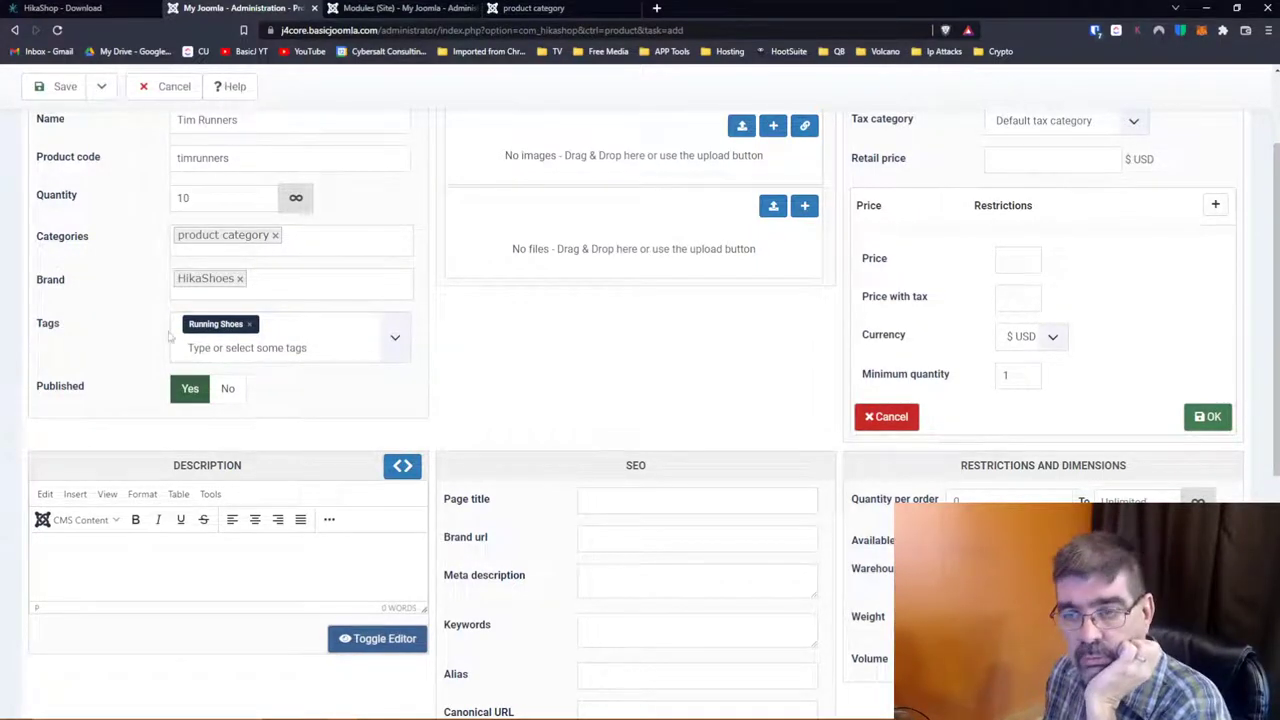
pyautogui.click(216, 349)
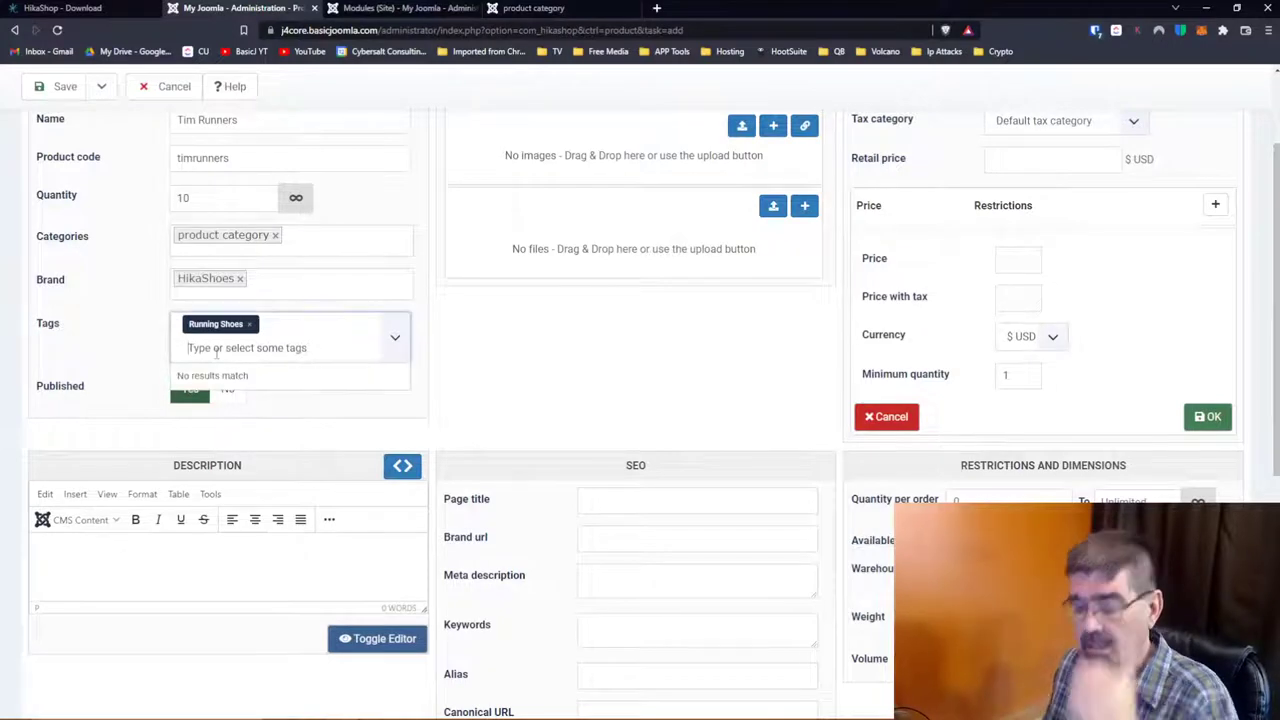
pyautogui.write('Tim Shoes')
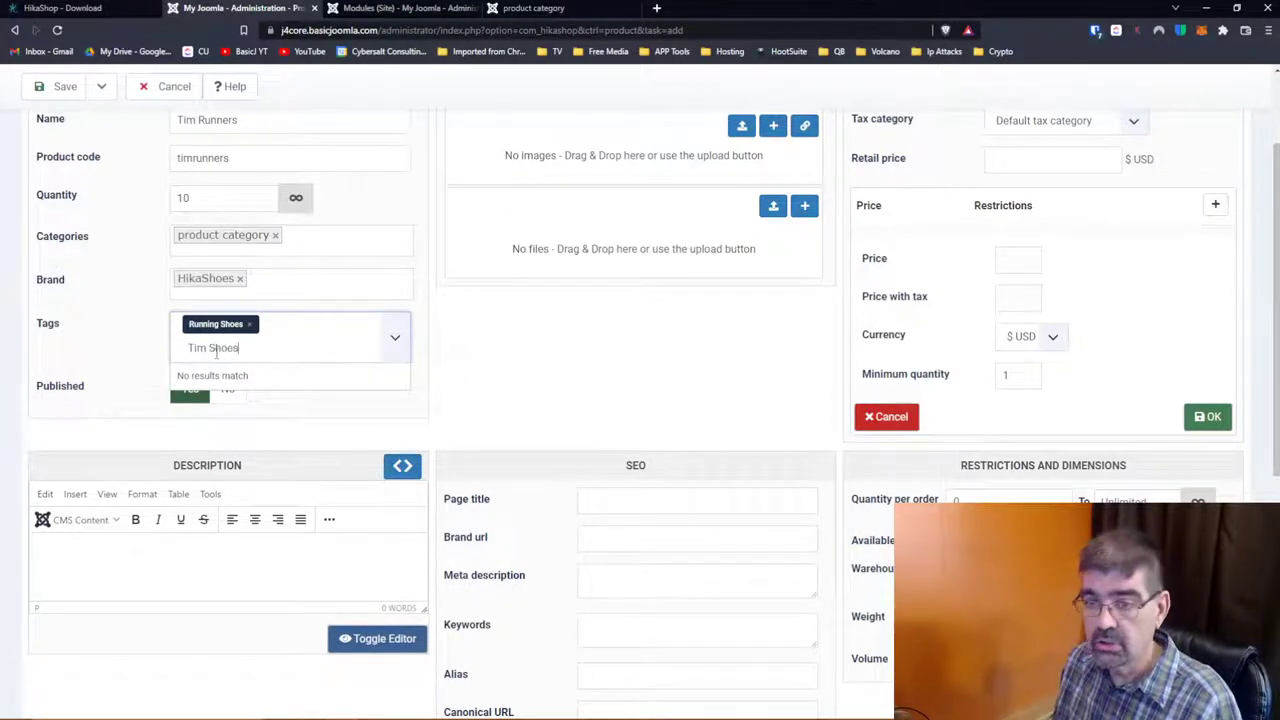
pyautogui.press('Return')
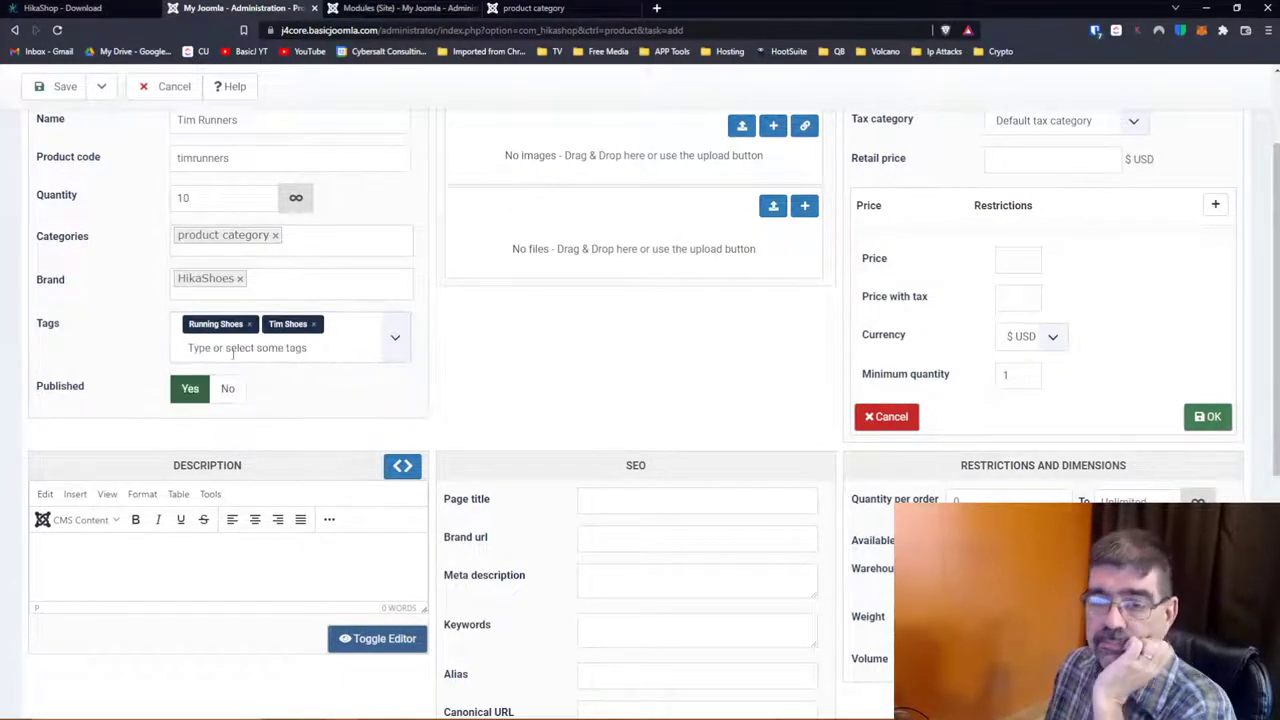
pyautogui.scroll(-1, 114, 282)
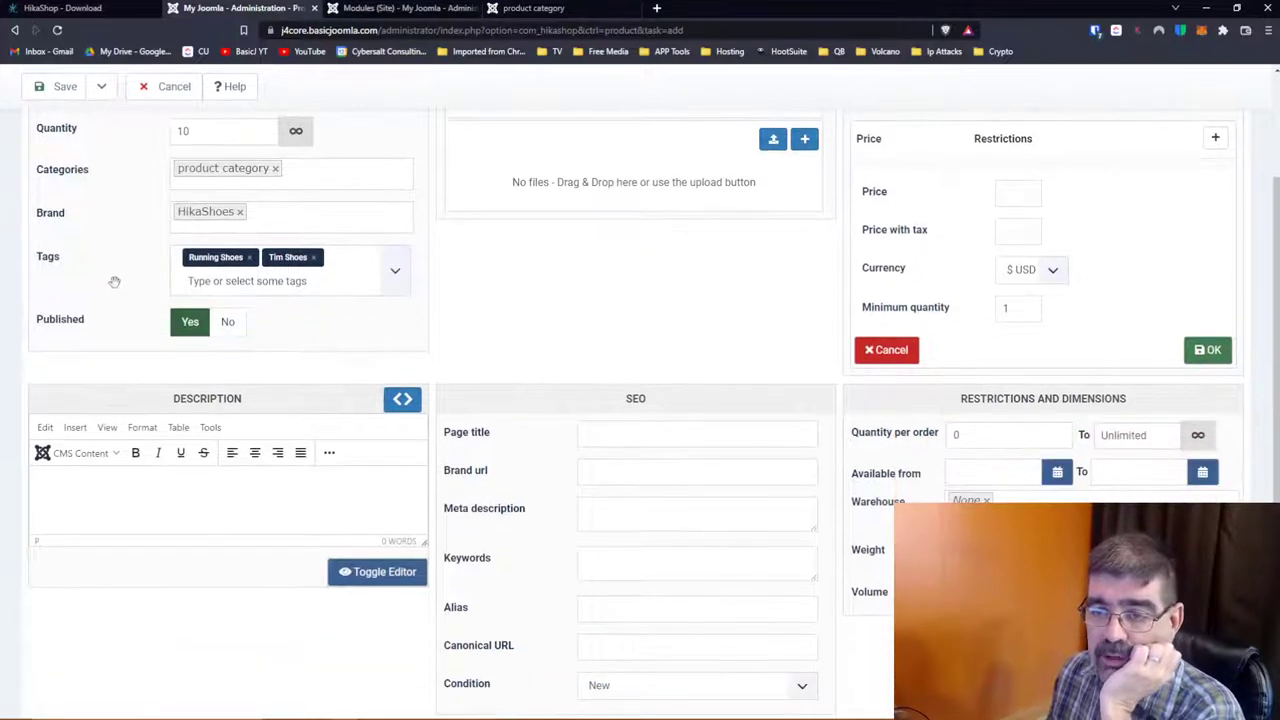
# Step: Describe the shoes as based on those Tim wore winning the gold medal for live streaming
pyautogui.click(169, 481)
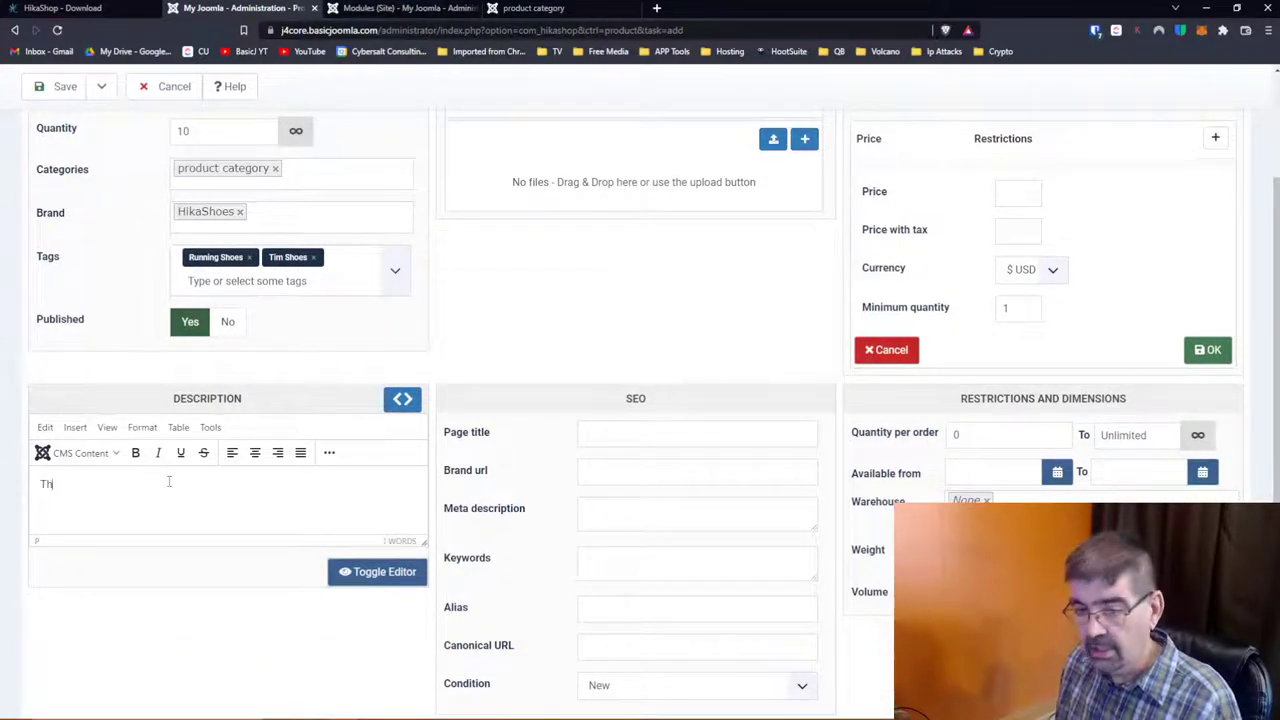
pyautogui.press('BackSpace')
pyautogui.press('BackSpace')
pyautogui.press('BackSpace')
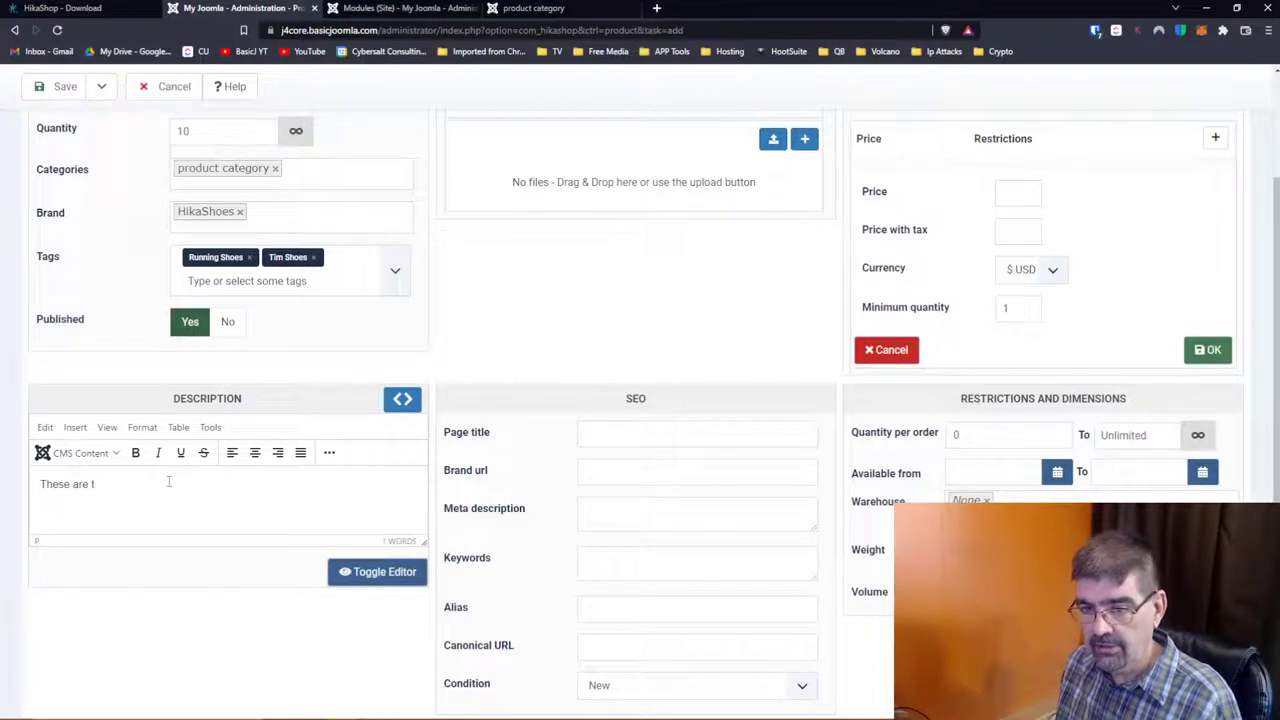
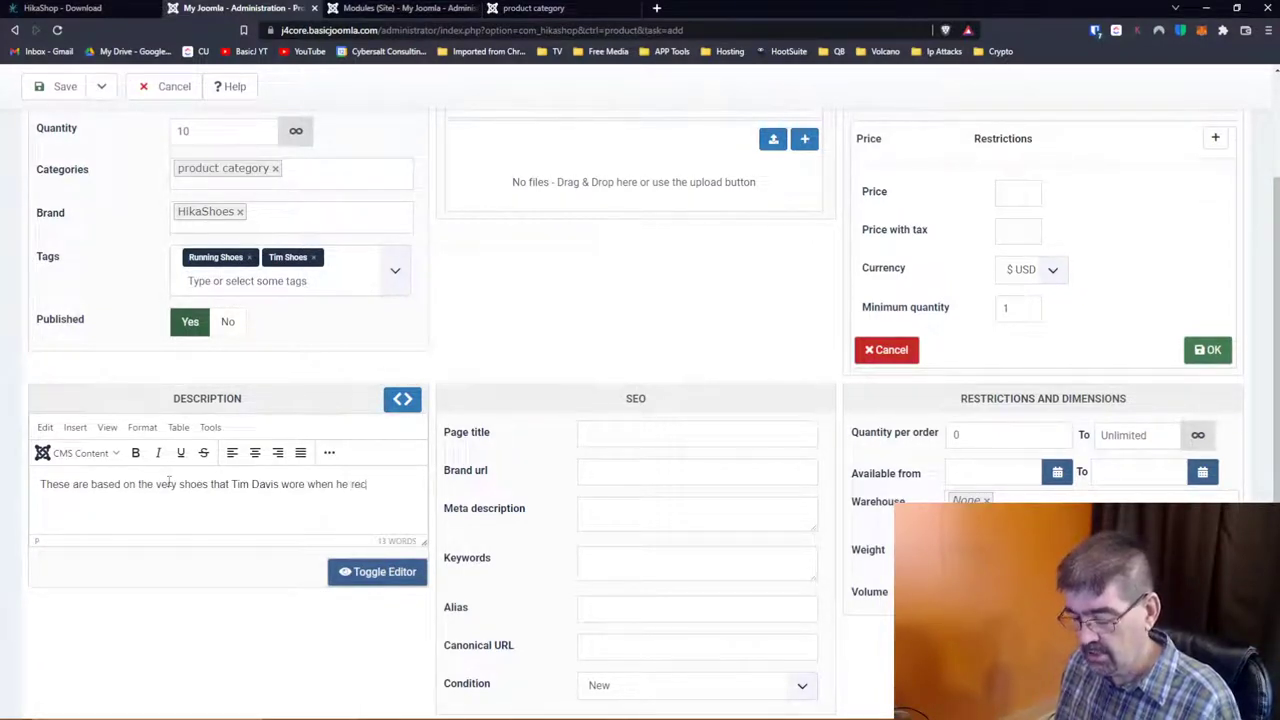
pyautogui.press('BackSpace')
pyautogui.press('BackSpace')
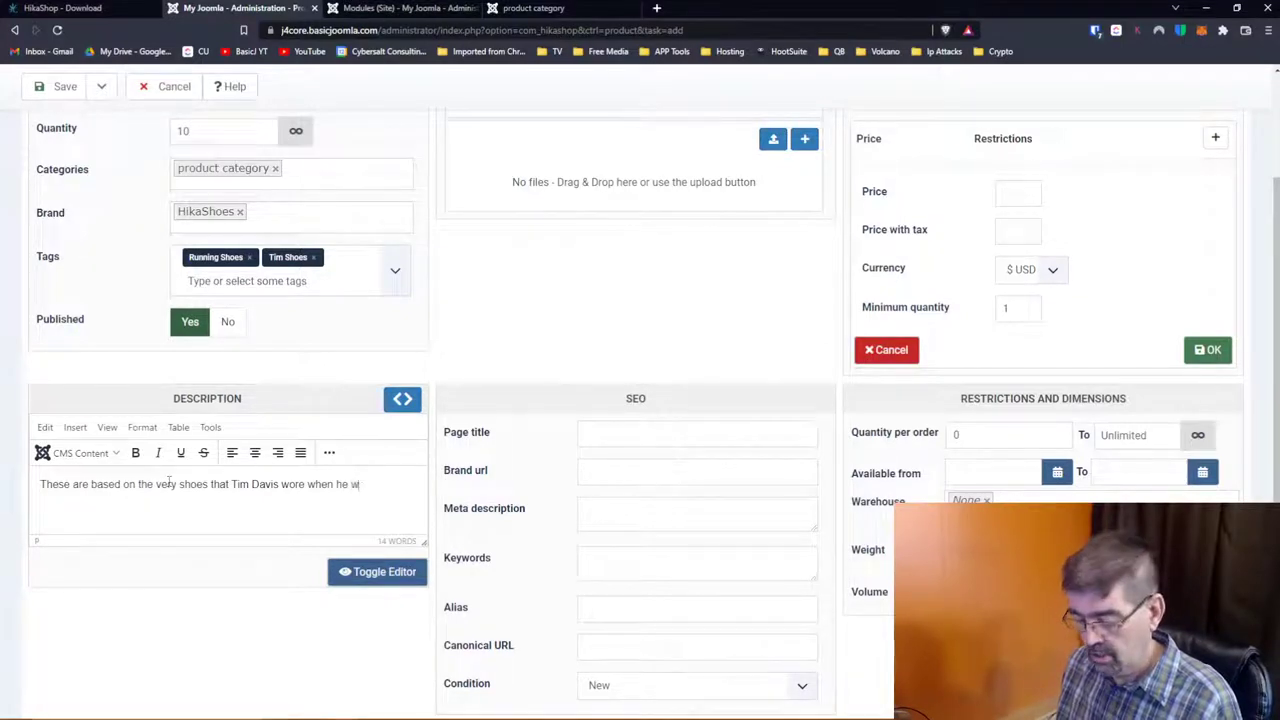
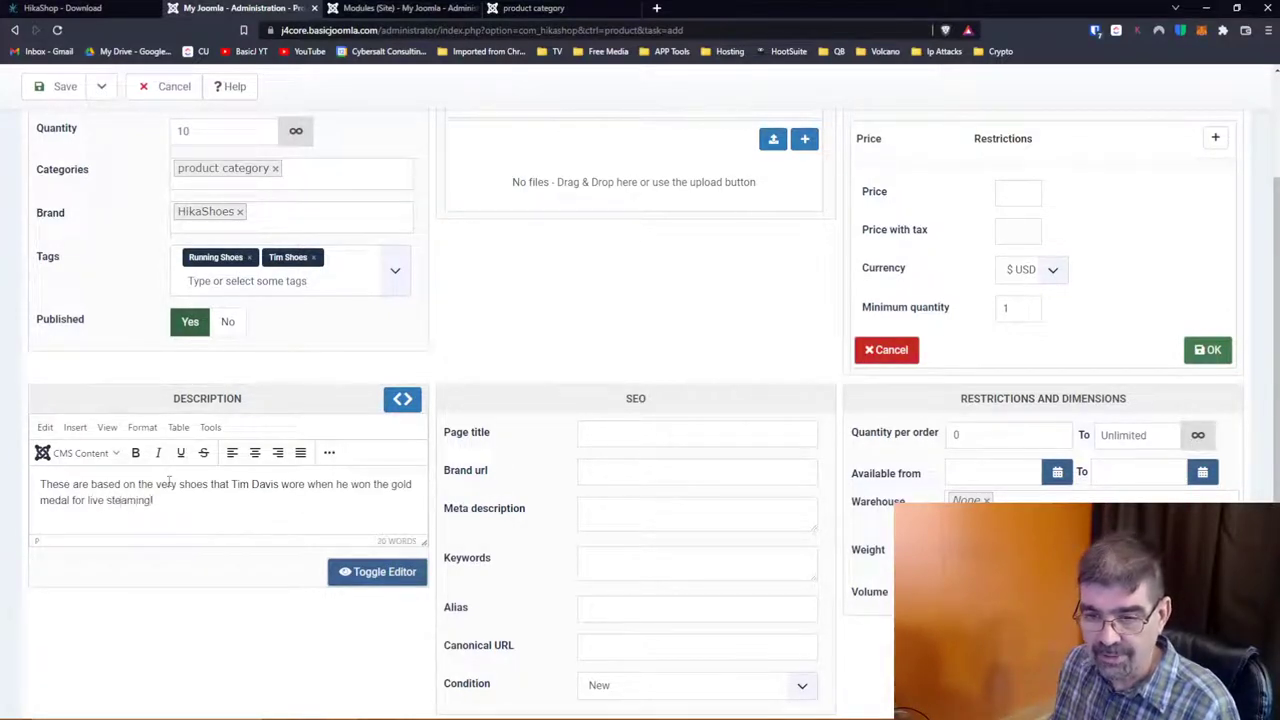
pyautogui.click(111, 500)
pyautogui.write('r')
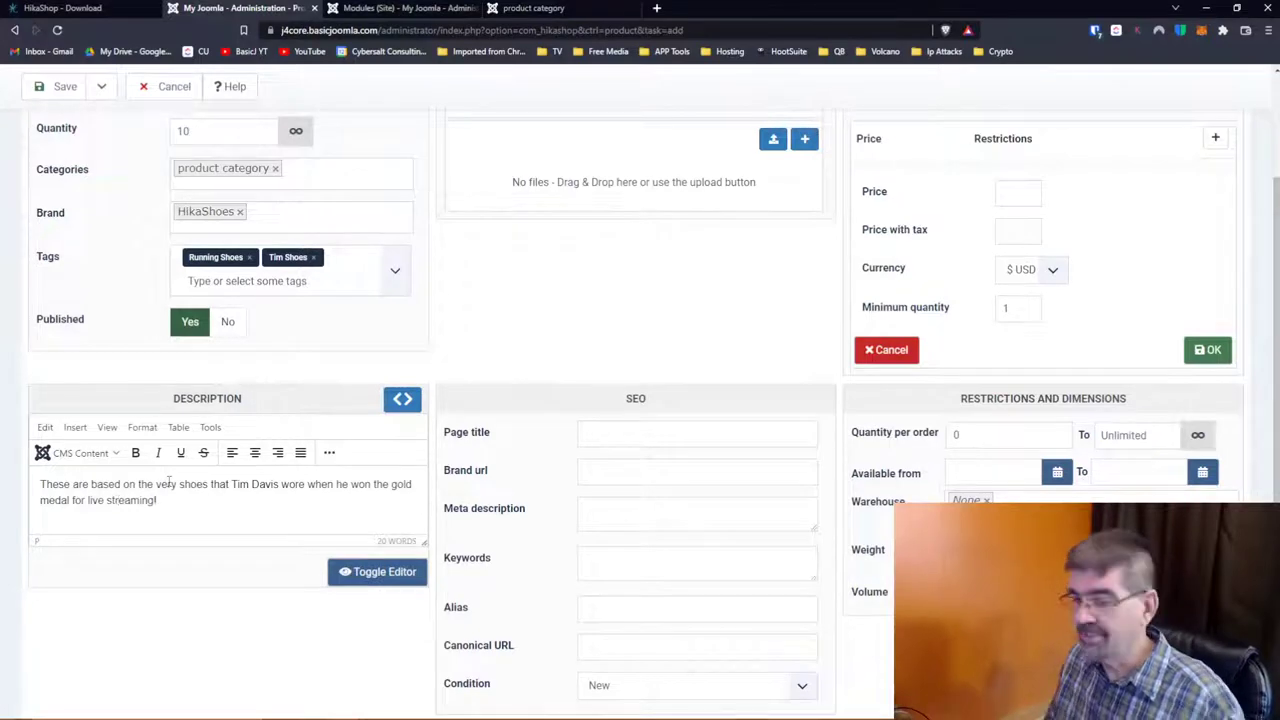
pyautogui.scroll(4, 291, 428)
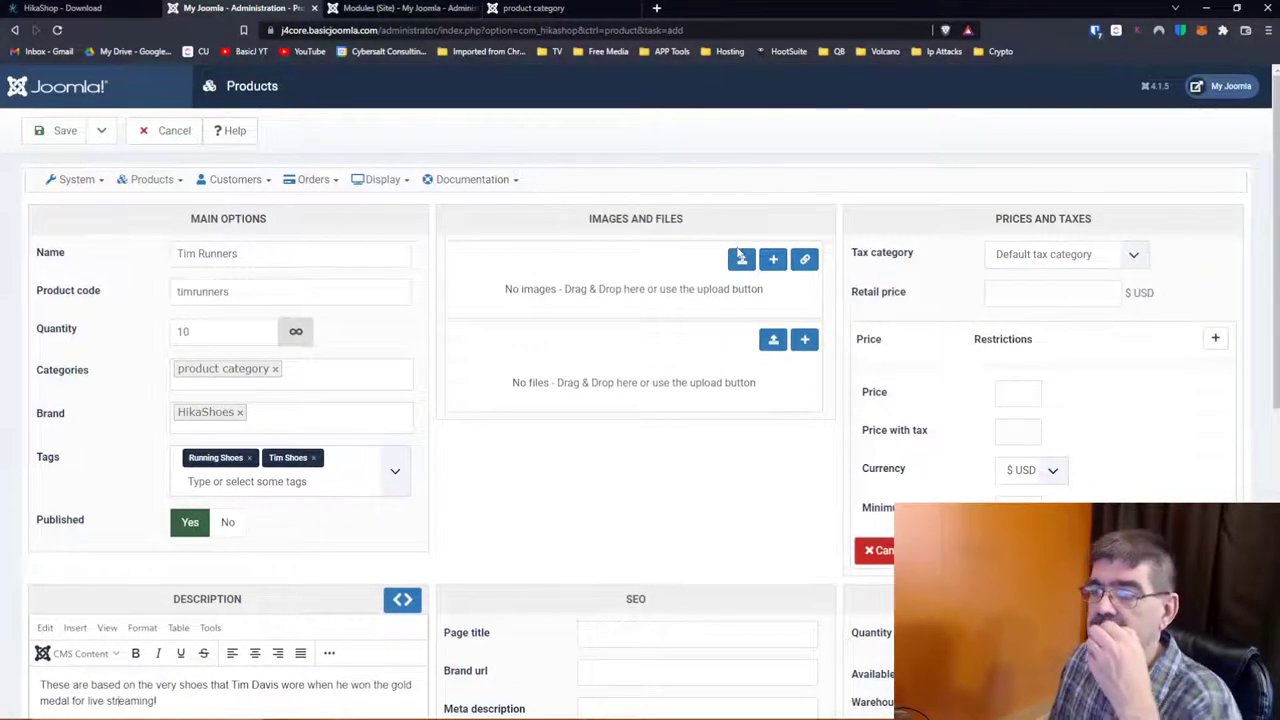
# Step: Upload annoy.jpg as the product image
pyautogui.click(741, 259)
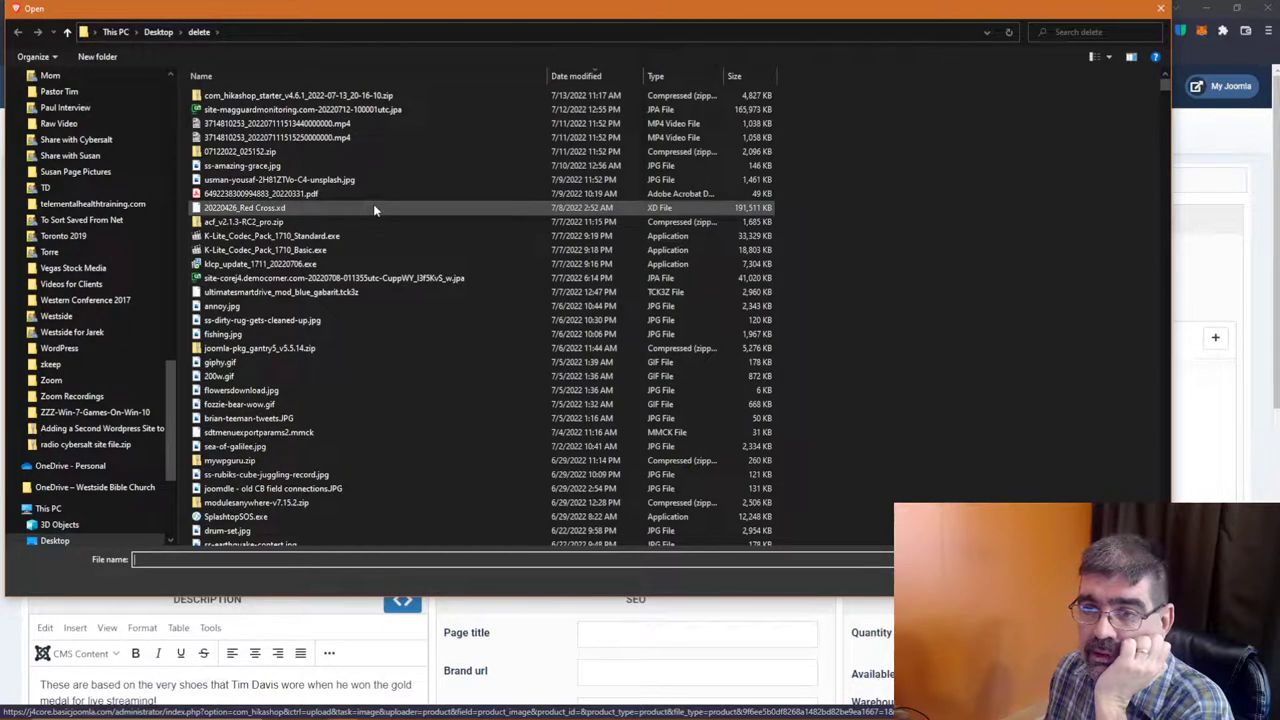
pyautogui.click(384, 309)
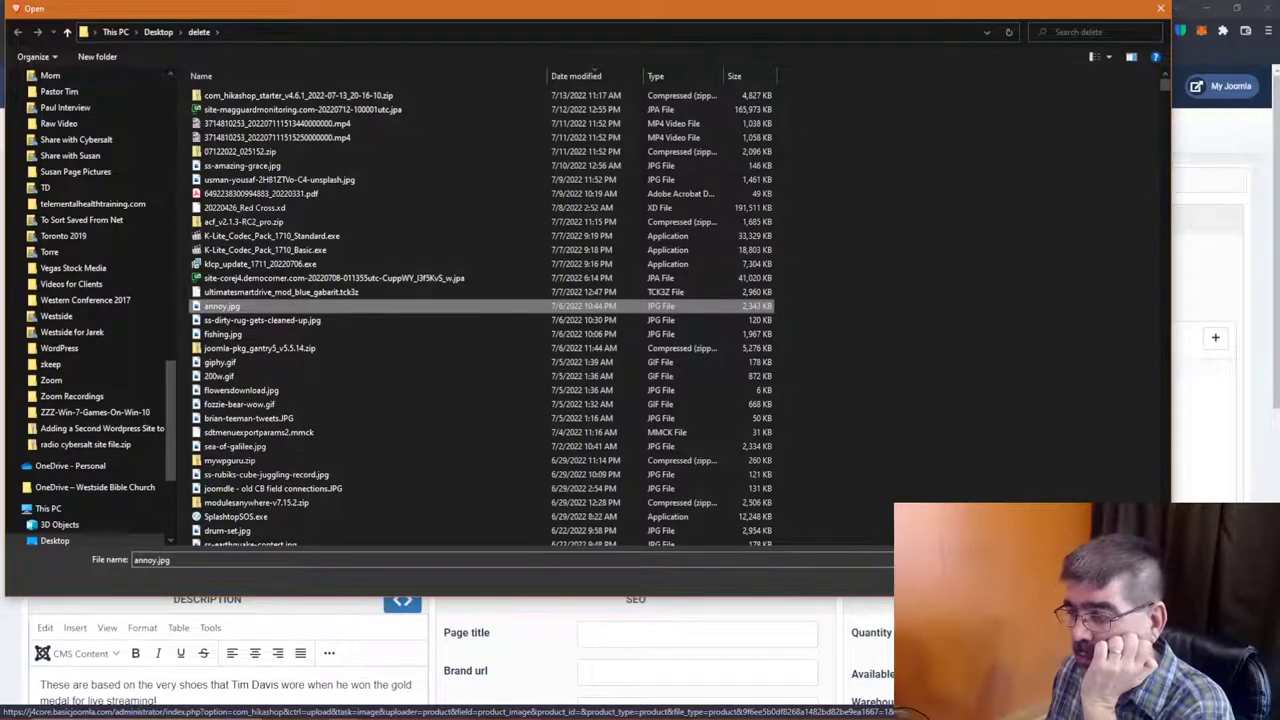
pyautogui.press('Return')
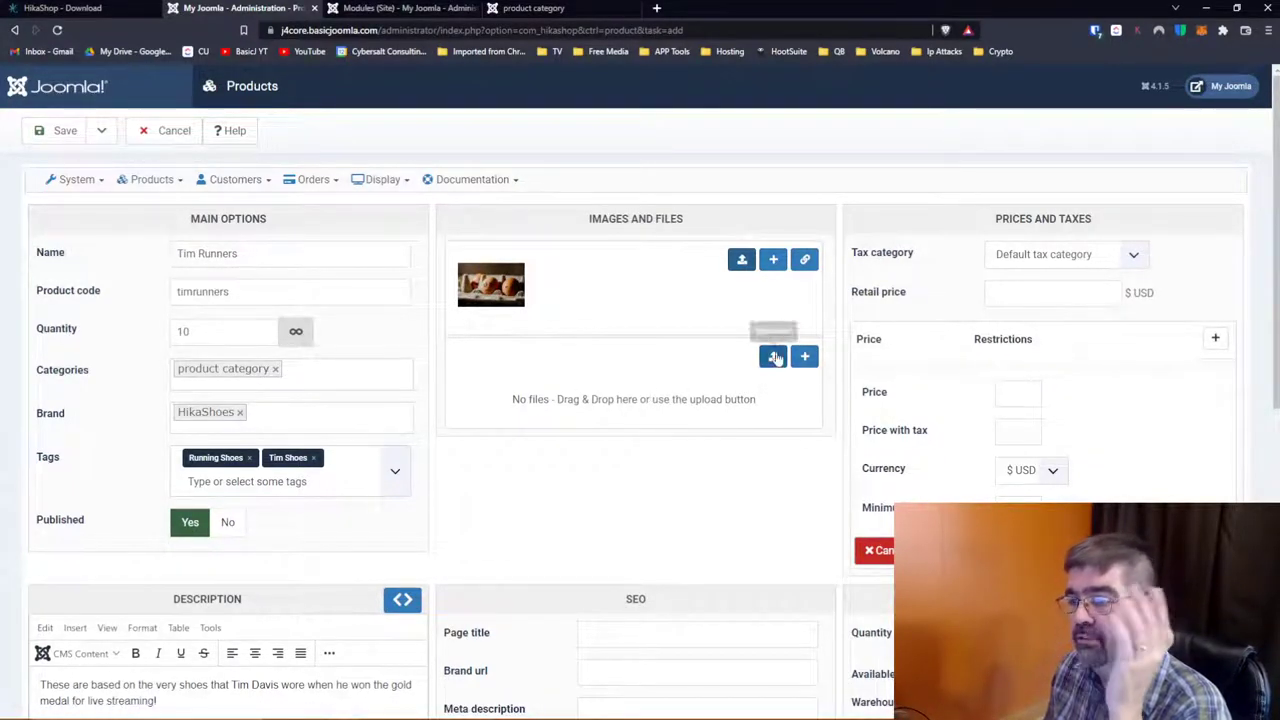
pyautogui.scroll(-3, 643, 366)
# Step: Enter the SEO page title 'Tim Shoes - The last Shoes you will buy from us!'
pyautogui.click(643, 366)
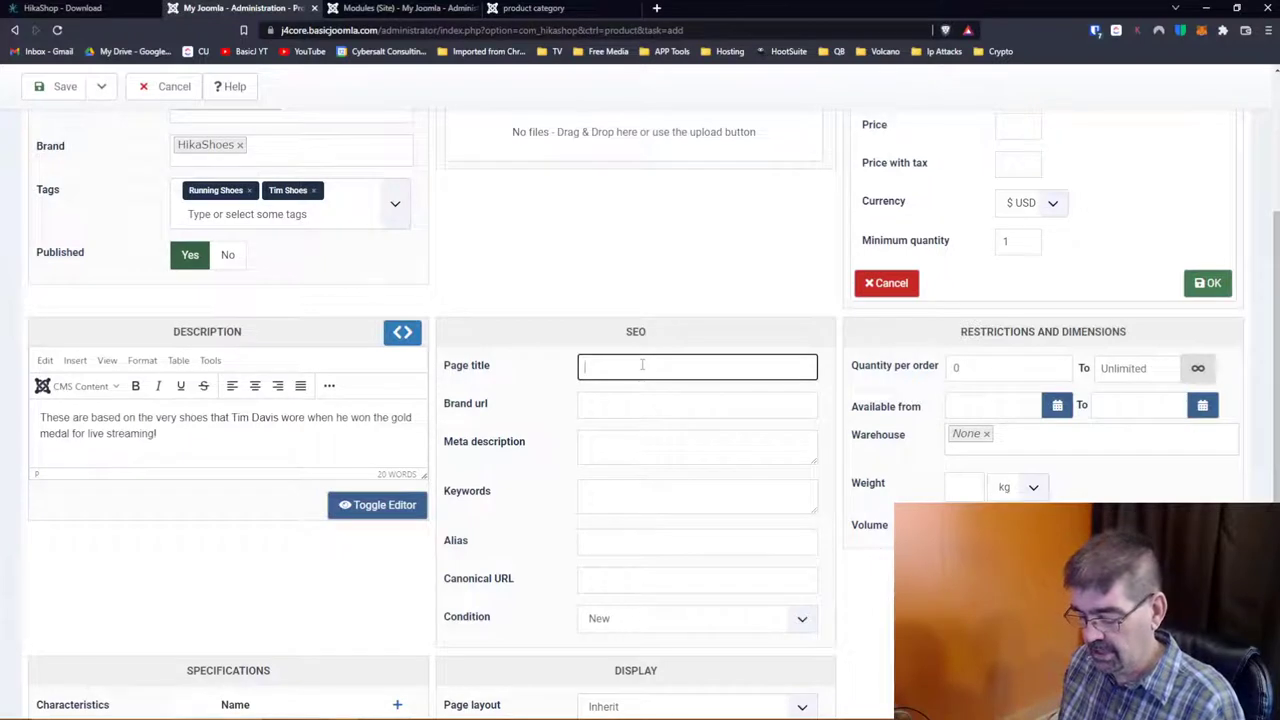
pyautogui.write('Tim')
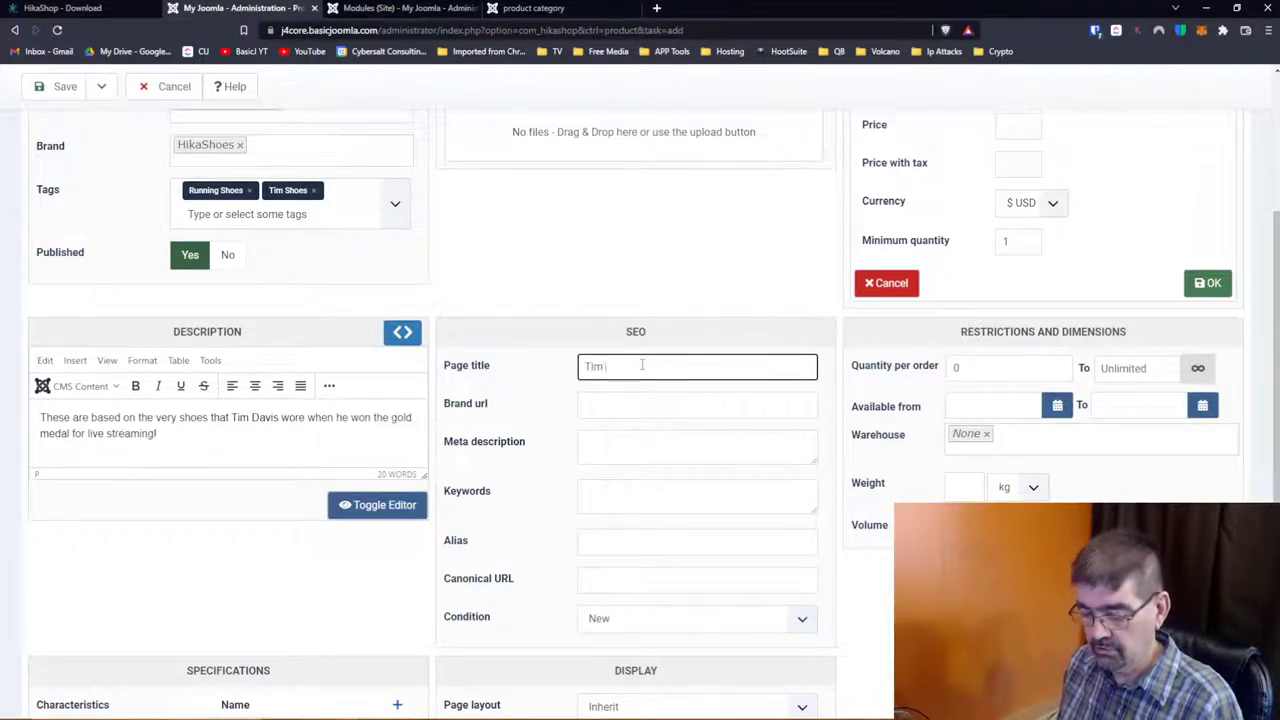
pyautogui.write(' shoes')
pyautogui.press('BackSpace')
pyautogui.press('BackSpace')
pyautogui.press('BackSpace')
pyautogui.press('BackSpace')
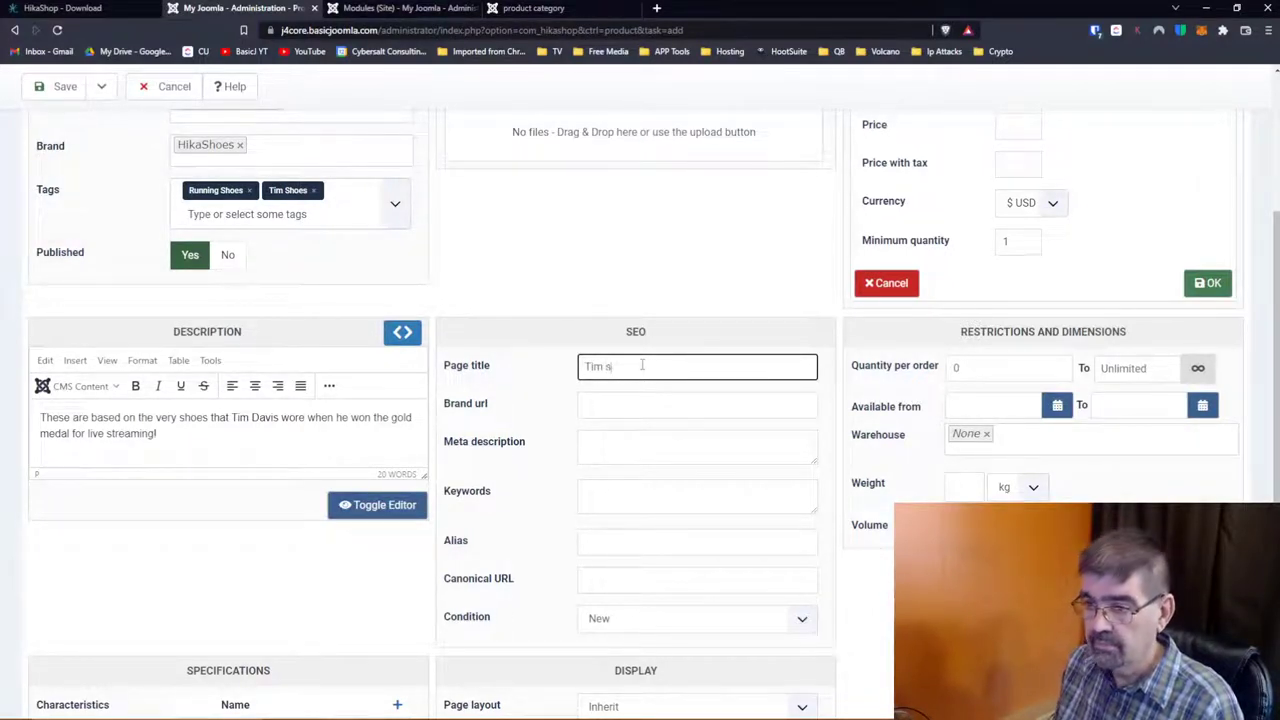
pyautogui.press('BackSpace')
pyautogui.write('Shoes')
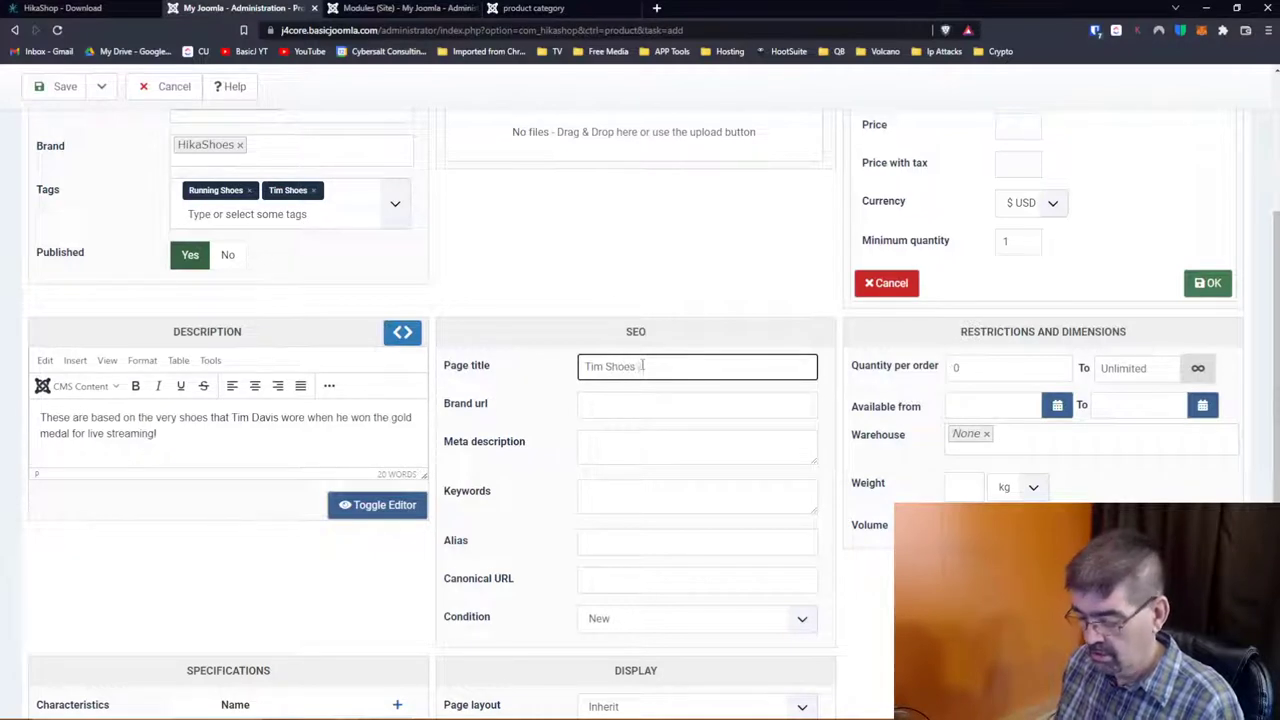
pyautogui.write(' The last')
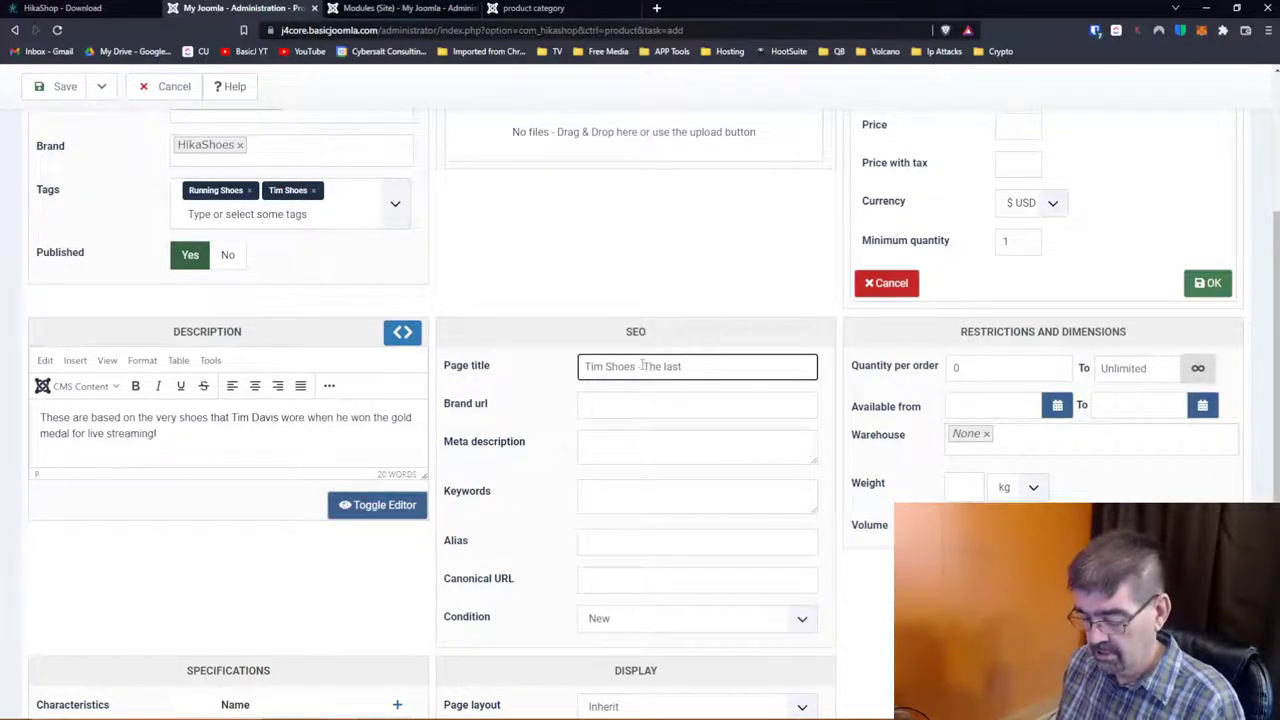
pyautogui.write(' Shoes you will ')
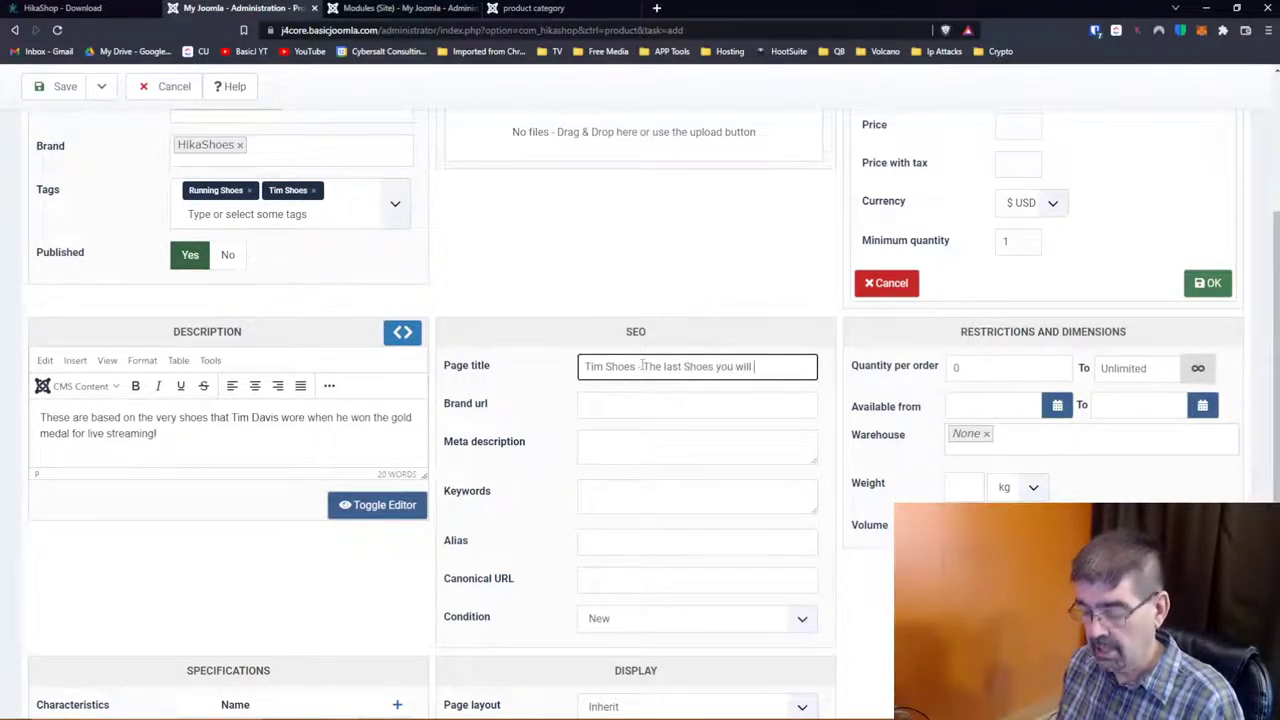
pyautogui.write('buy from')
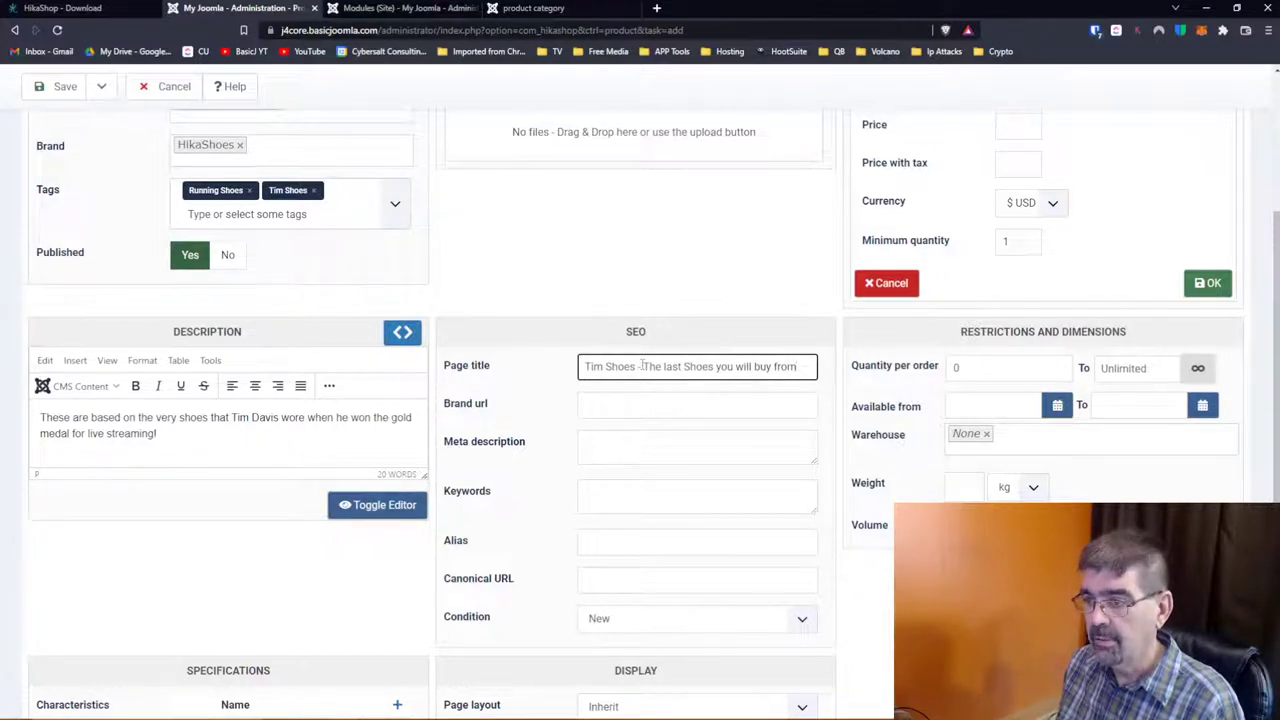
pyautogui.write(' uss')
pyautogui.press('BackSpace')
pyautogui.write('!')
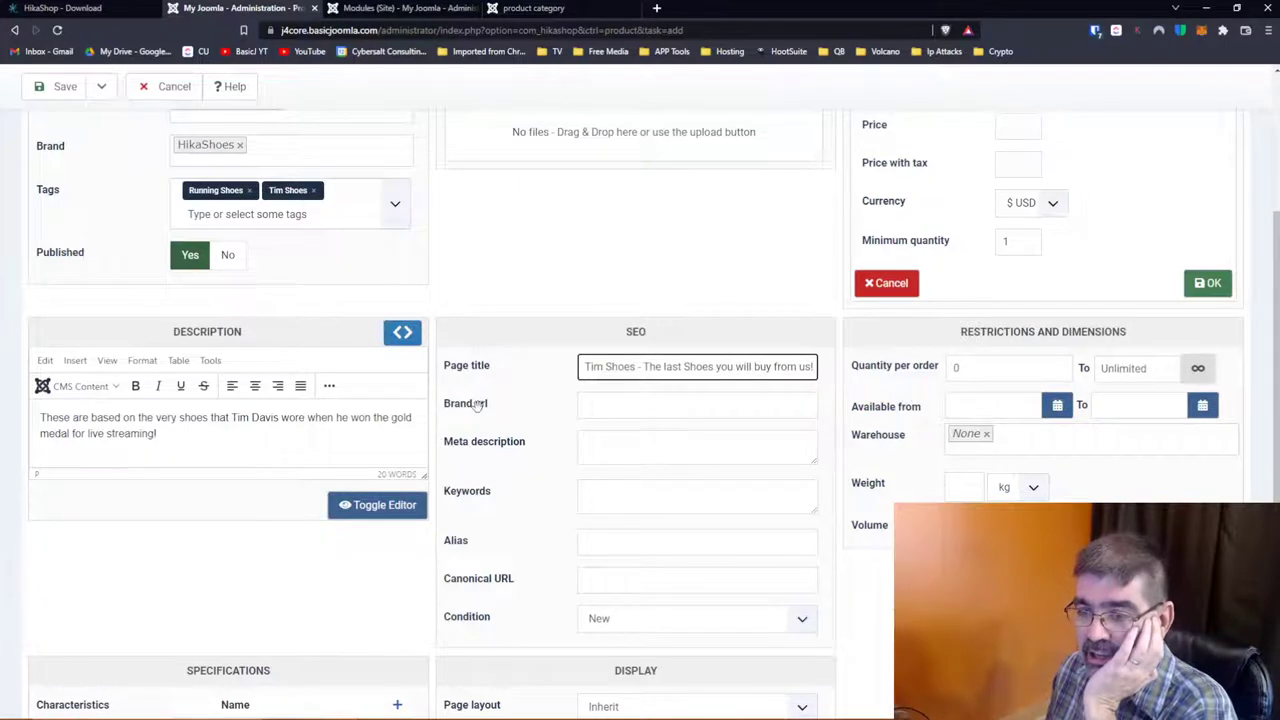
pyautogui.click(595, 407)
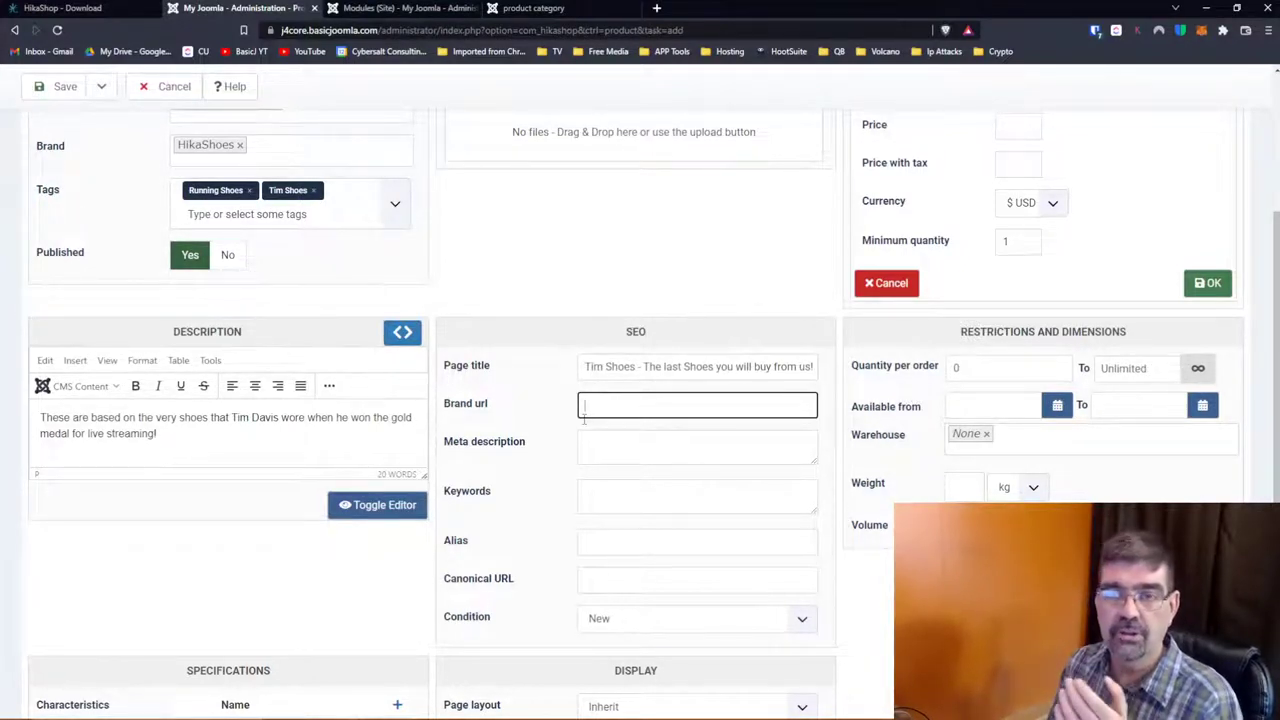
# Step: Write a meta description saying these running shoes are just like Tim's and look cool
pyautogui.click(600, 447)
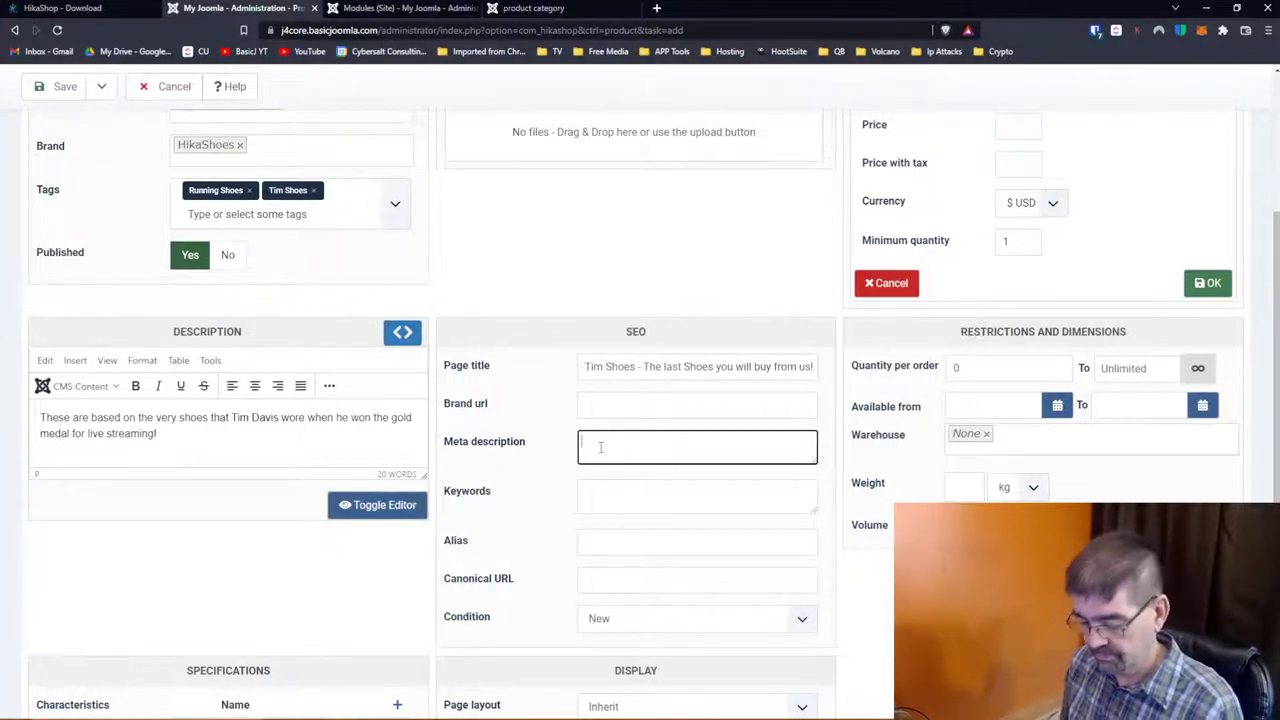
pyautogui.write('Thee')
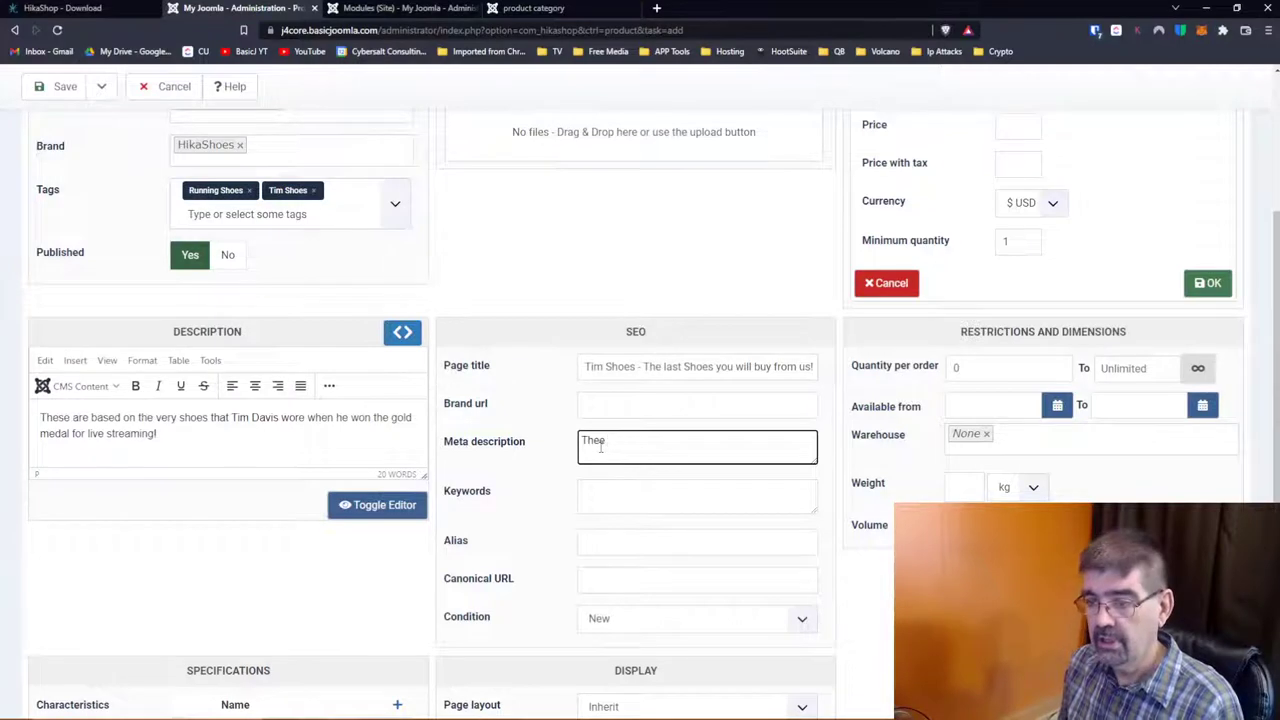
pyautogui.press('BackSpace')
pyautogui.write('se runnin')
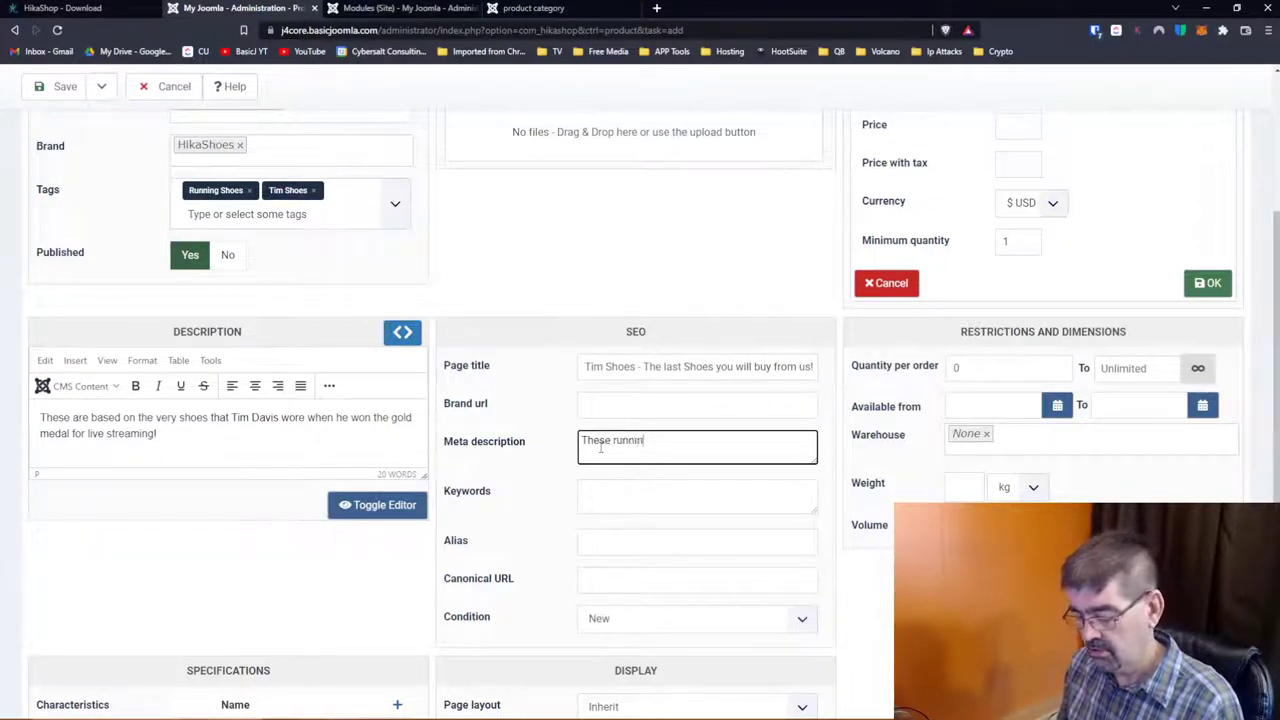
pyautogui.write('g shows are jsut')
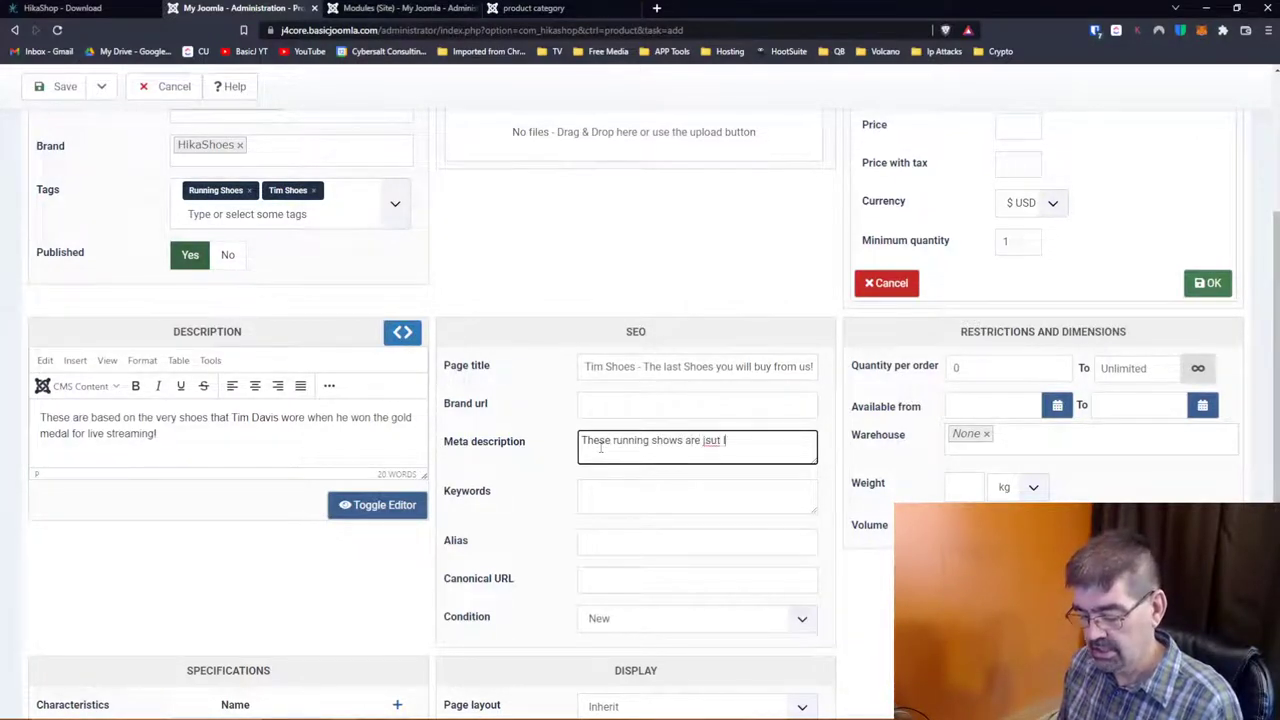
pyautogui.write(' fo')
pyautogui.press('BackSpace')
pyautogui.press('BackSpace')
pyautogui.press('BackSpace')
pyautogui.press('BackSpace')
pyautogui.press('BackSpace')
pyautogui.press('BackSpace')
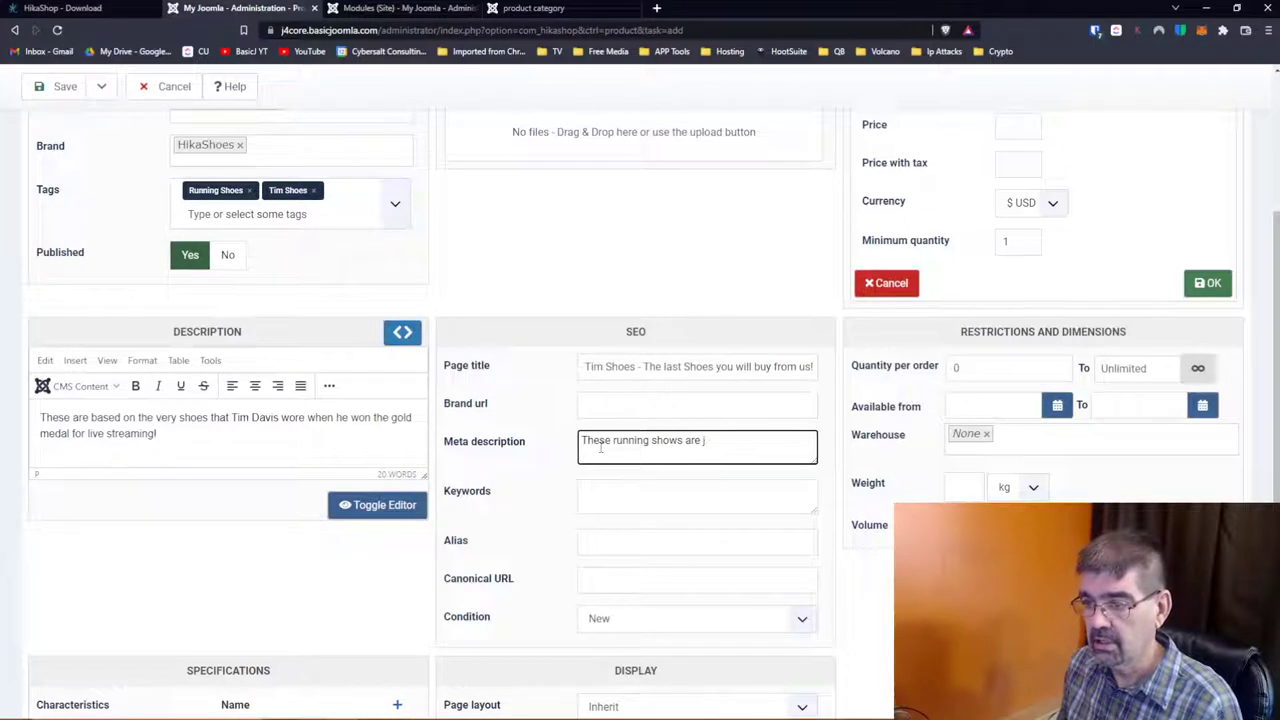
pyautogui.write('ust like the')
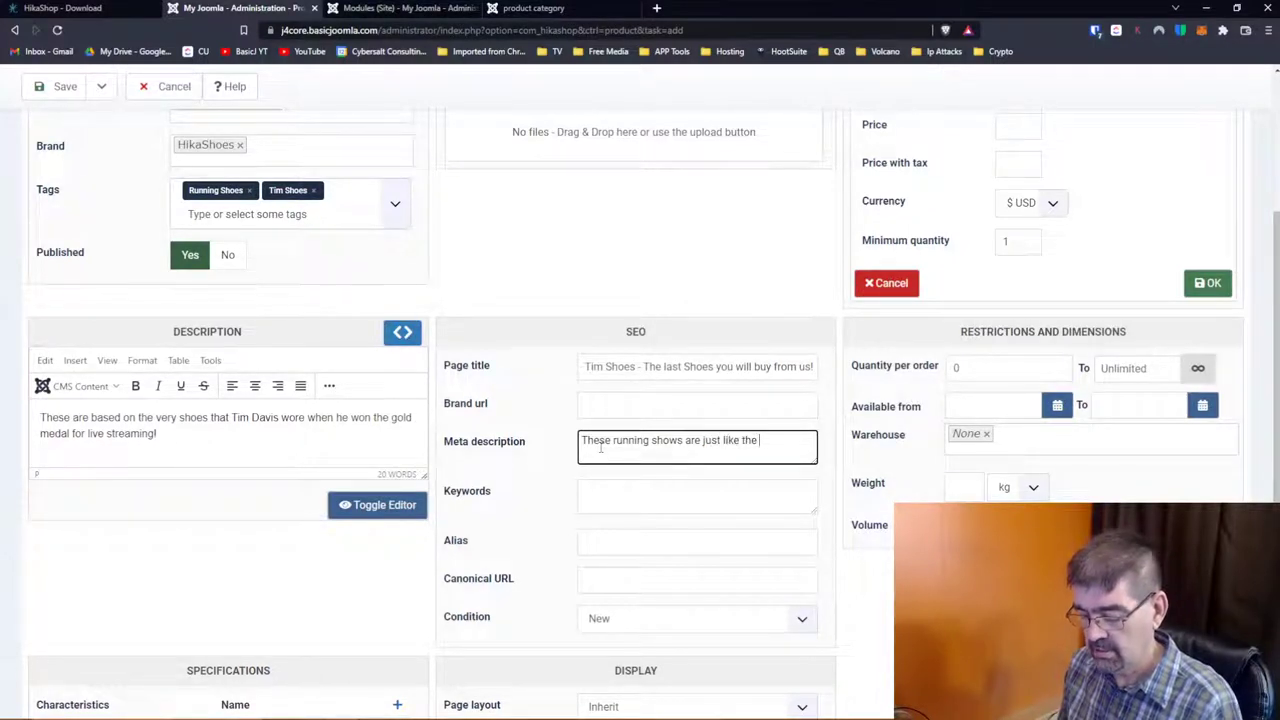
pyautogui.write(' ones ')
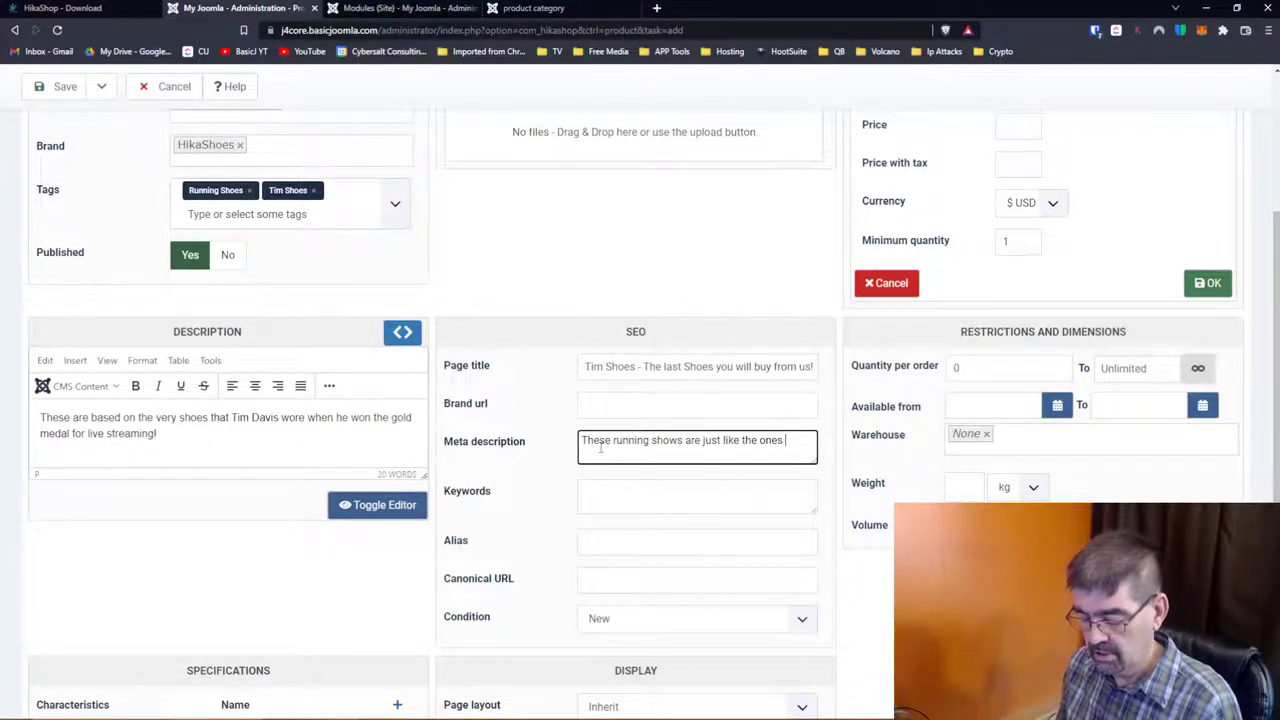
pyautogui.write('Tim were')
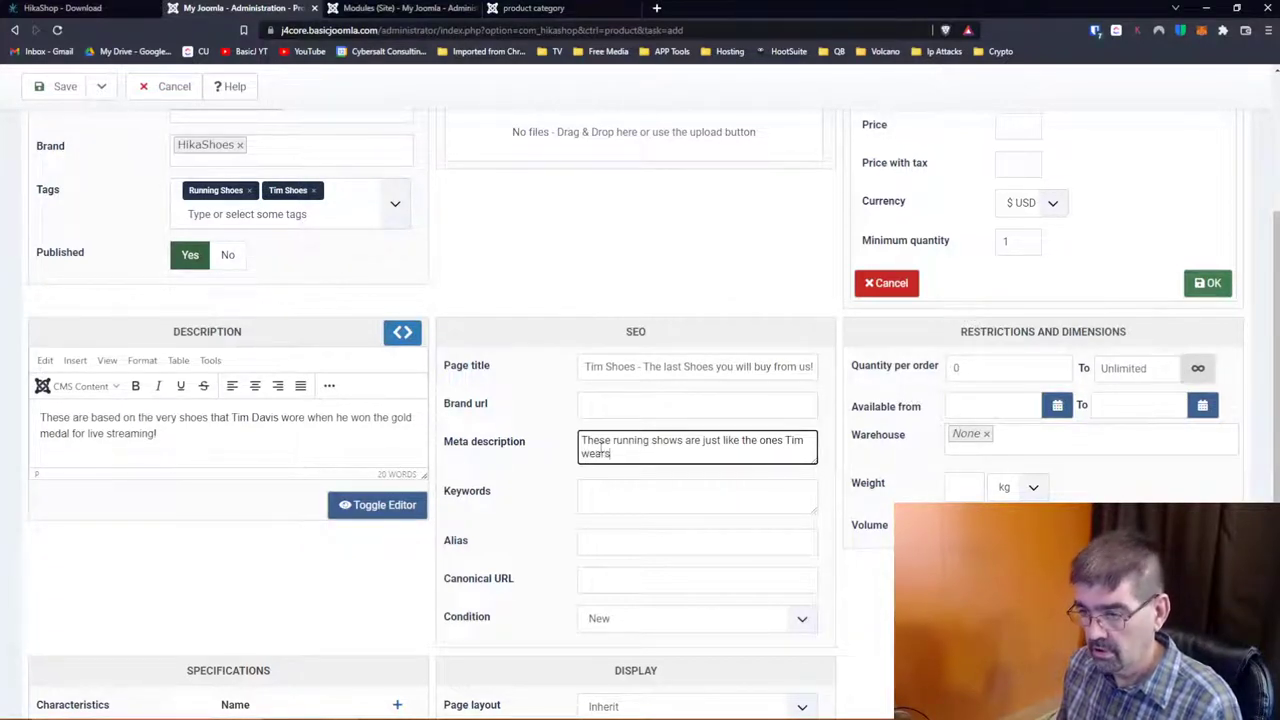
pyautogui.write('. You wil')
pyautogui.write('l b')
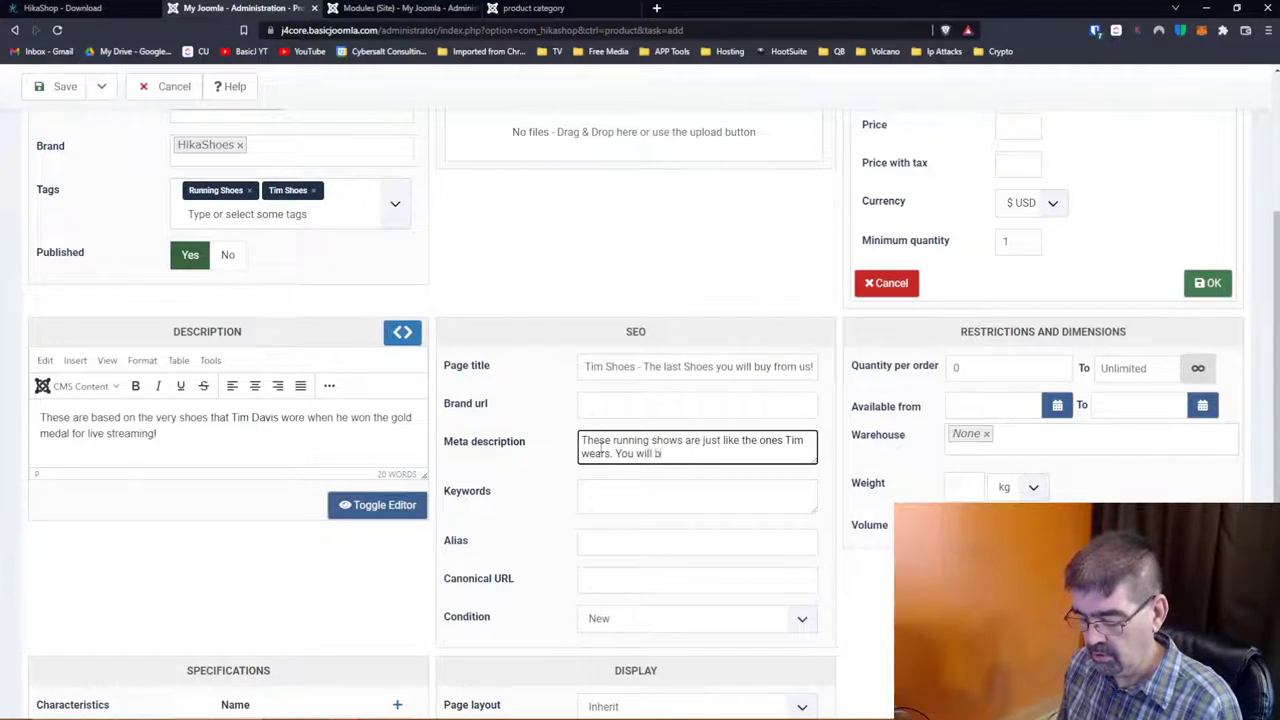
pyautogui.write('e')
pyautogui.press('BackSpace')
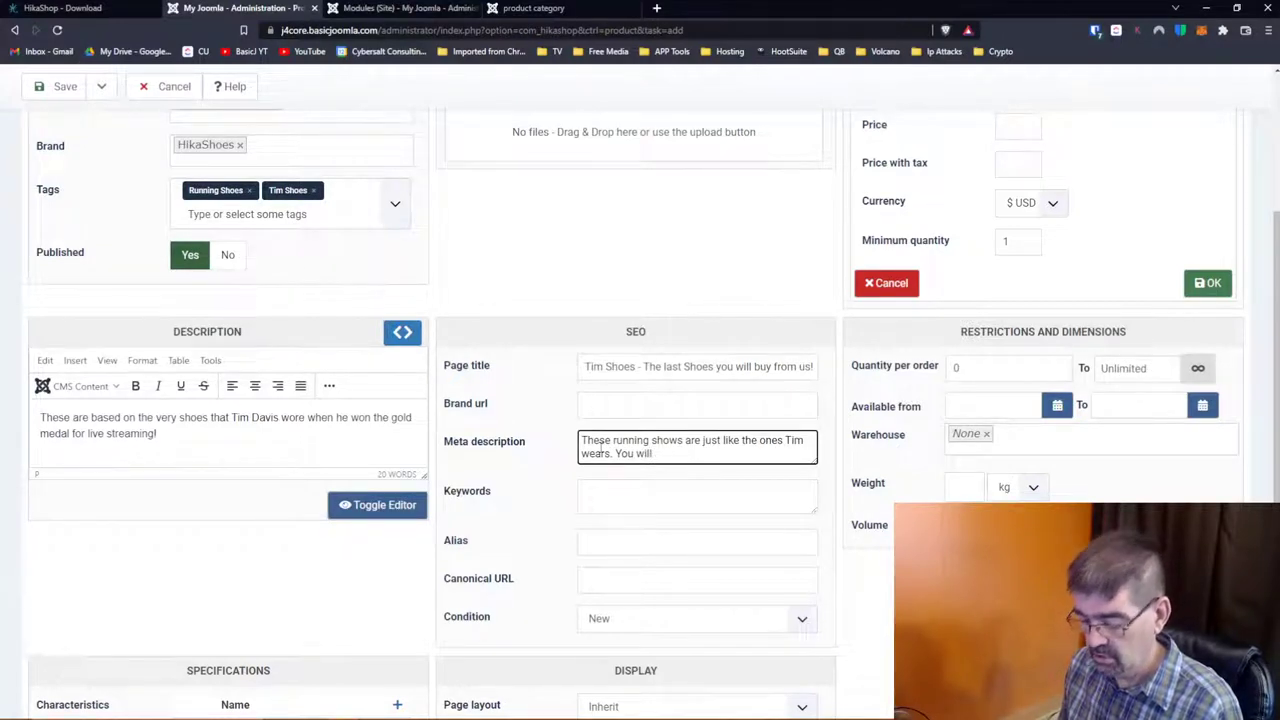
pyautogui.write('look cool in ')
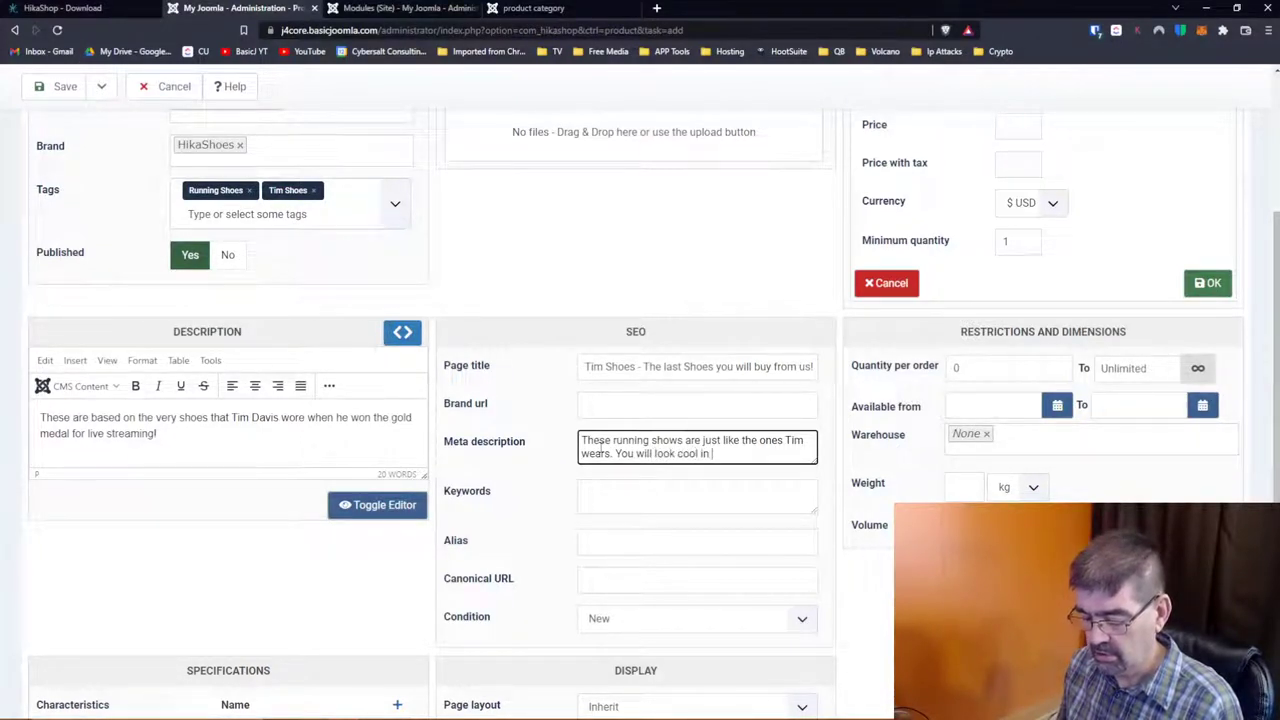
pyautogui.write('these show')
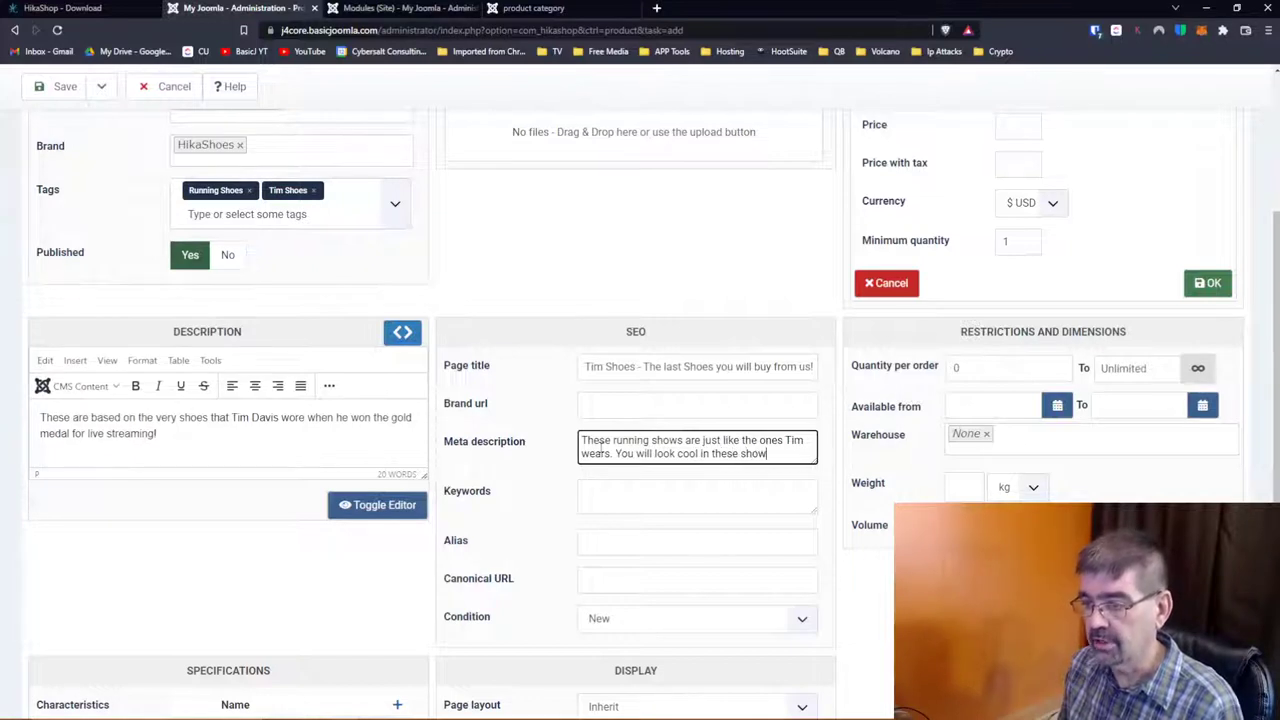
pyautogui.click(641, 504)
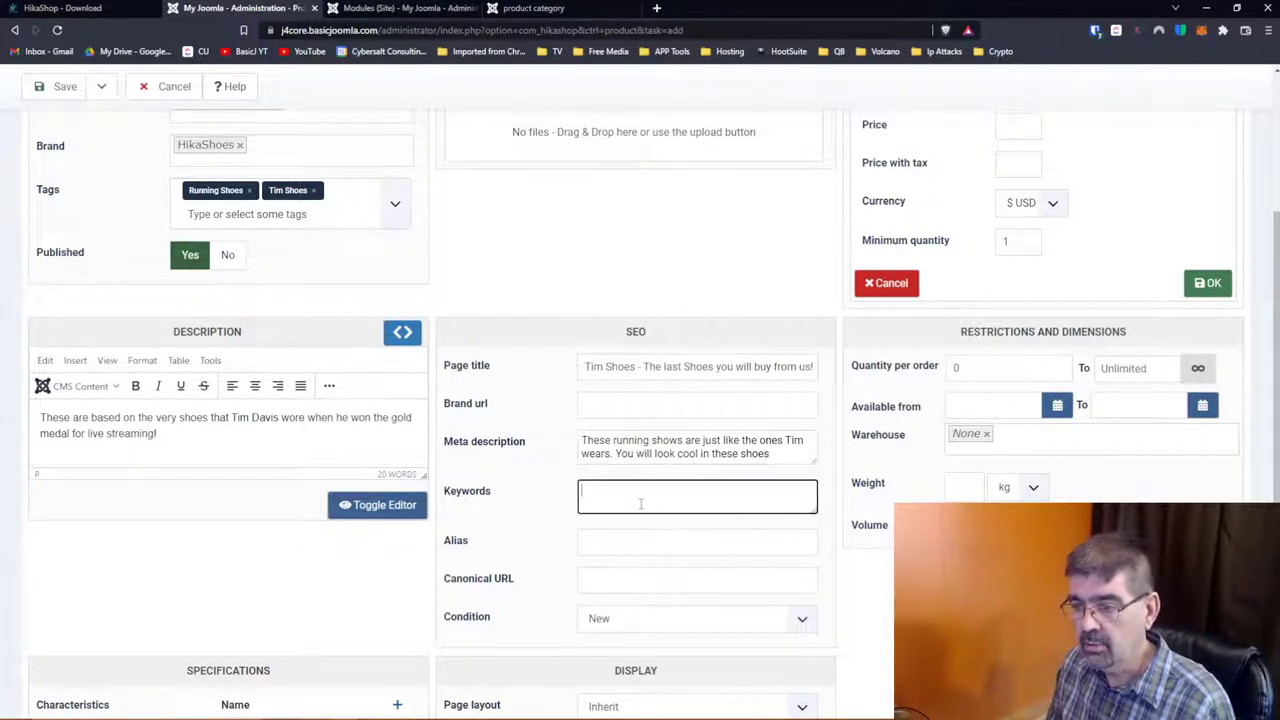
# Step: Enter the SEO keywords 'running shows,tim shoes', leaving the alias empty
pyautogui.write('running shows,')
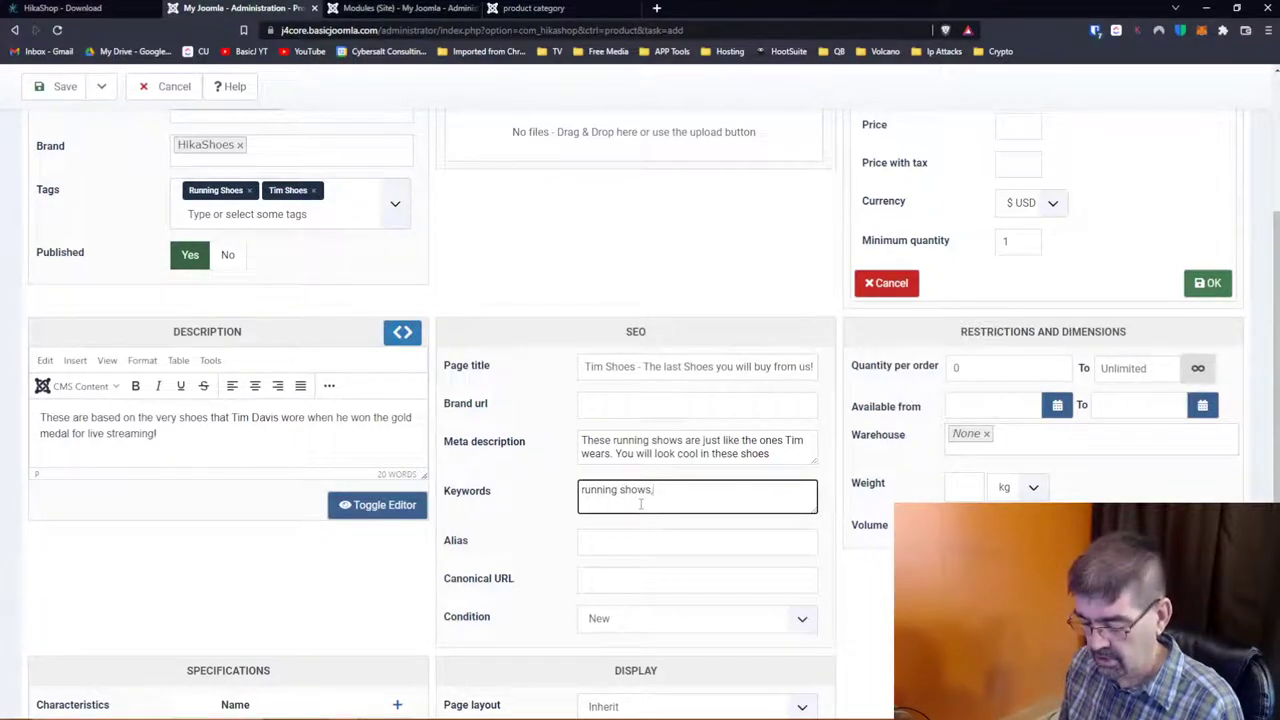
pyautogui.write(' tim shoes')
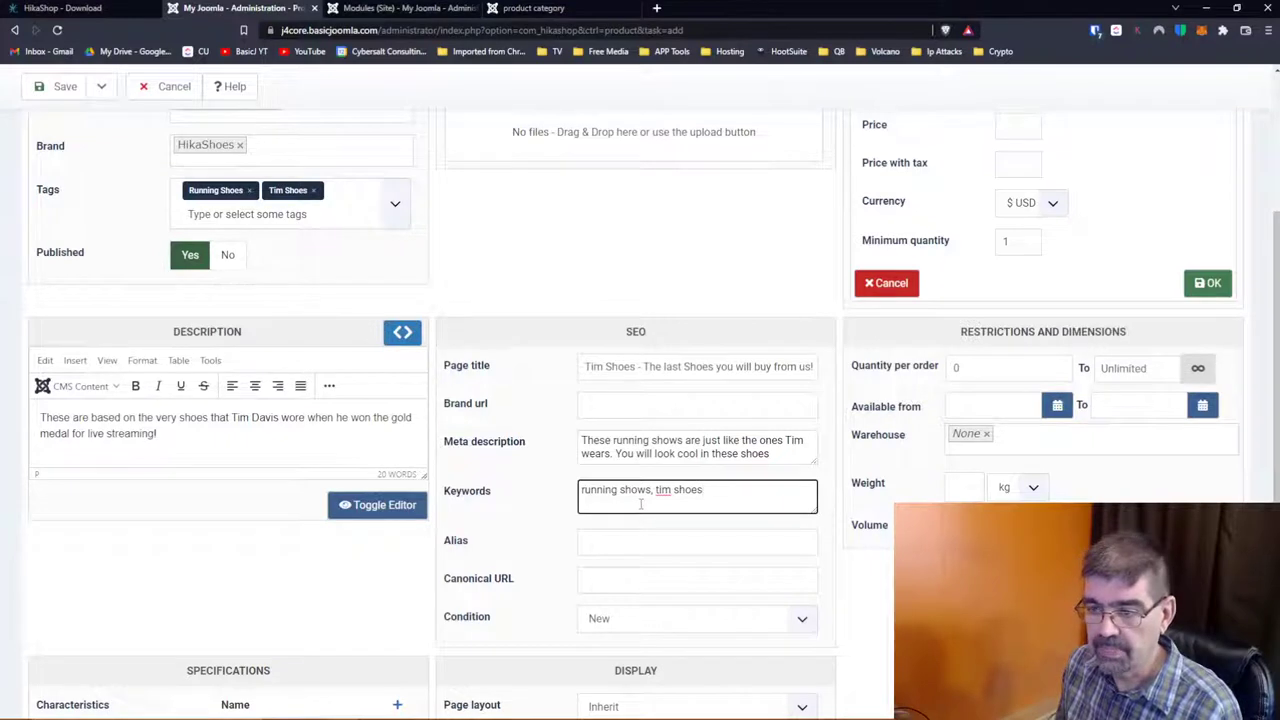
pyautogui.press('BackSpace')
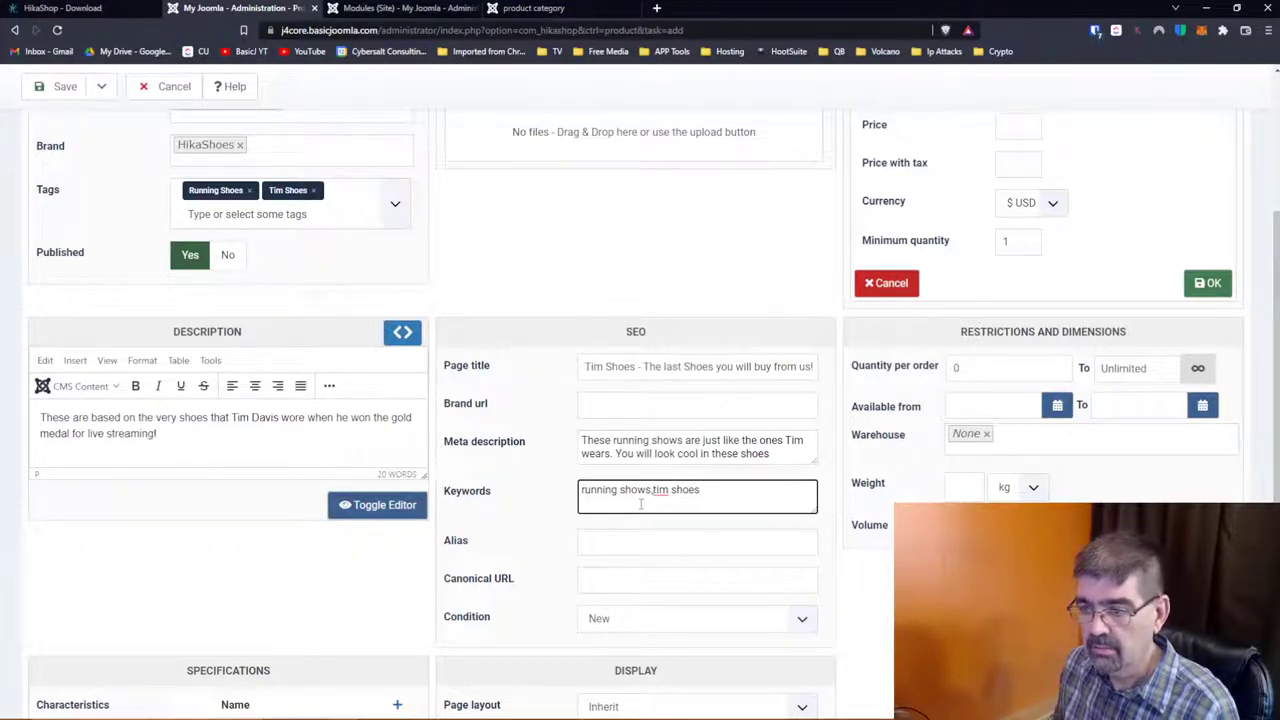
pyautogui.scroll(-1, 609, 437)
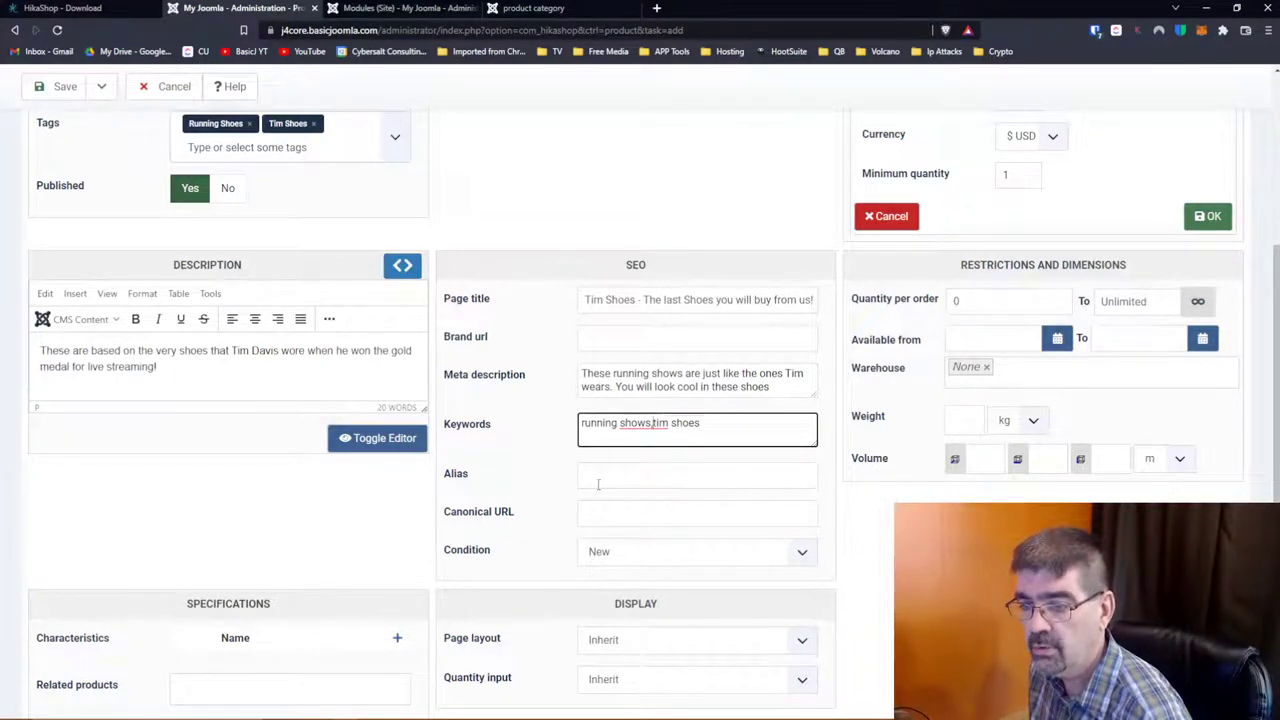
pyautogui.scroll(5, 533, 476)
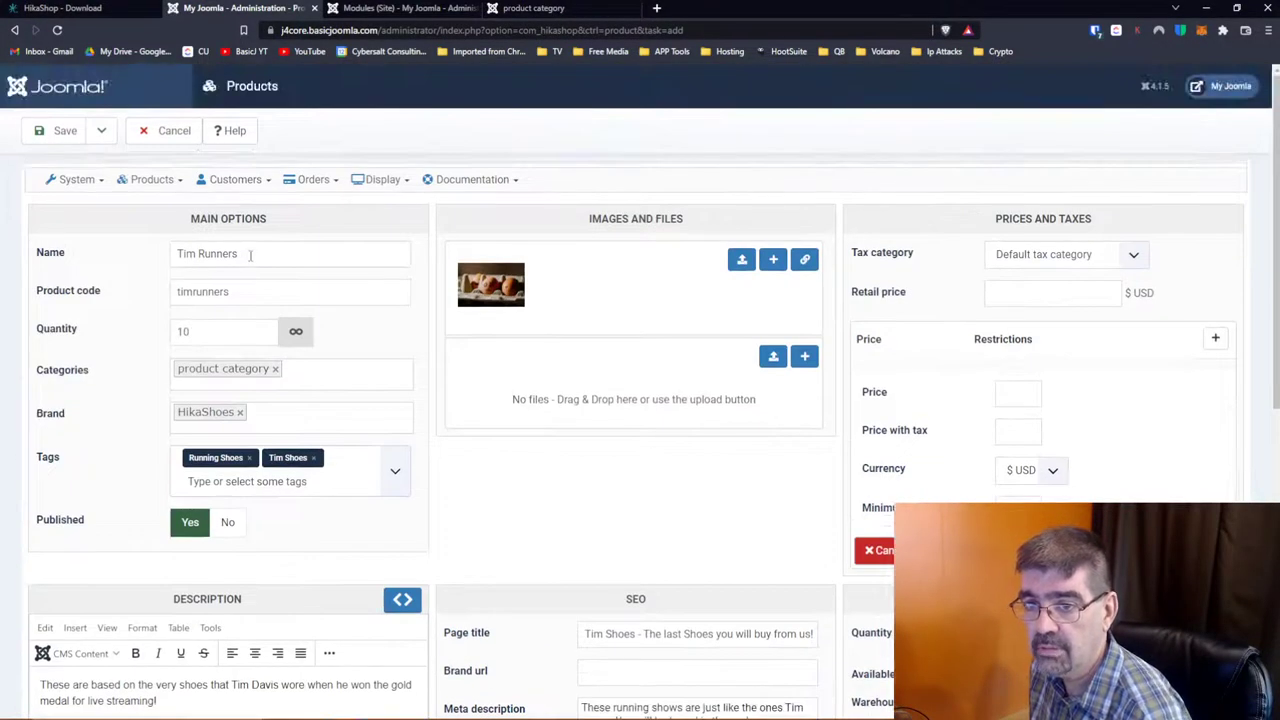
pyautogui.scroll(-3, 560, 500)
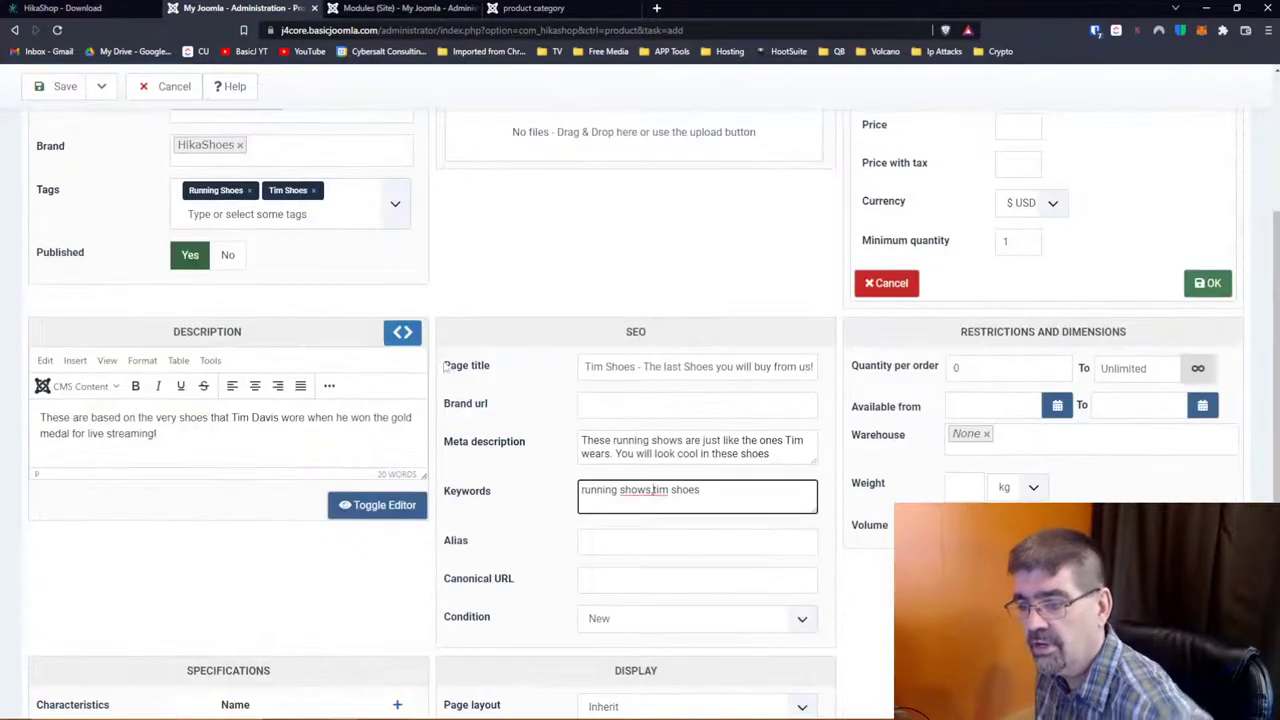
pyautogui.click(614, 542)
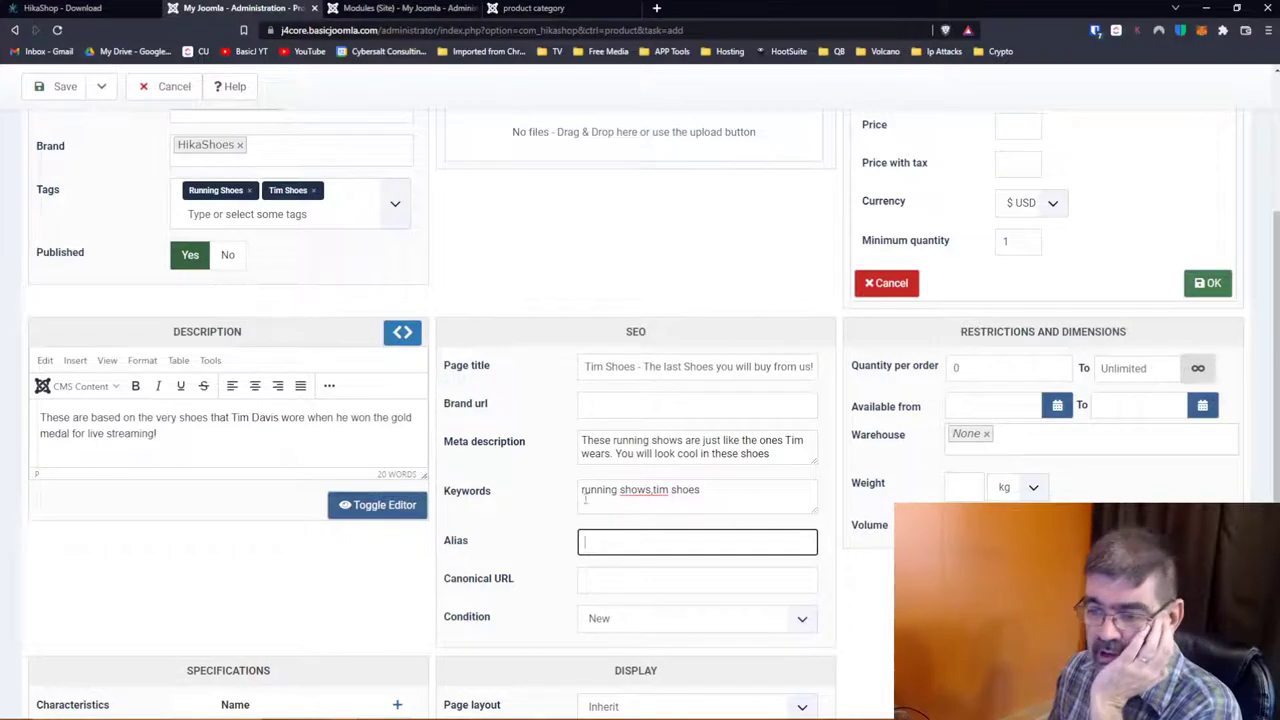
pyautogui.scroll(-1, 498, 578)
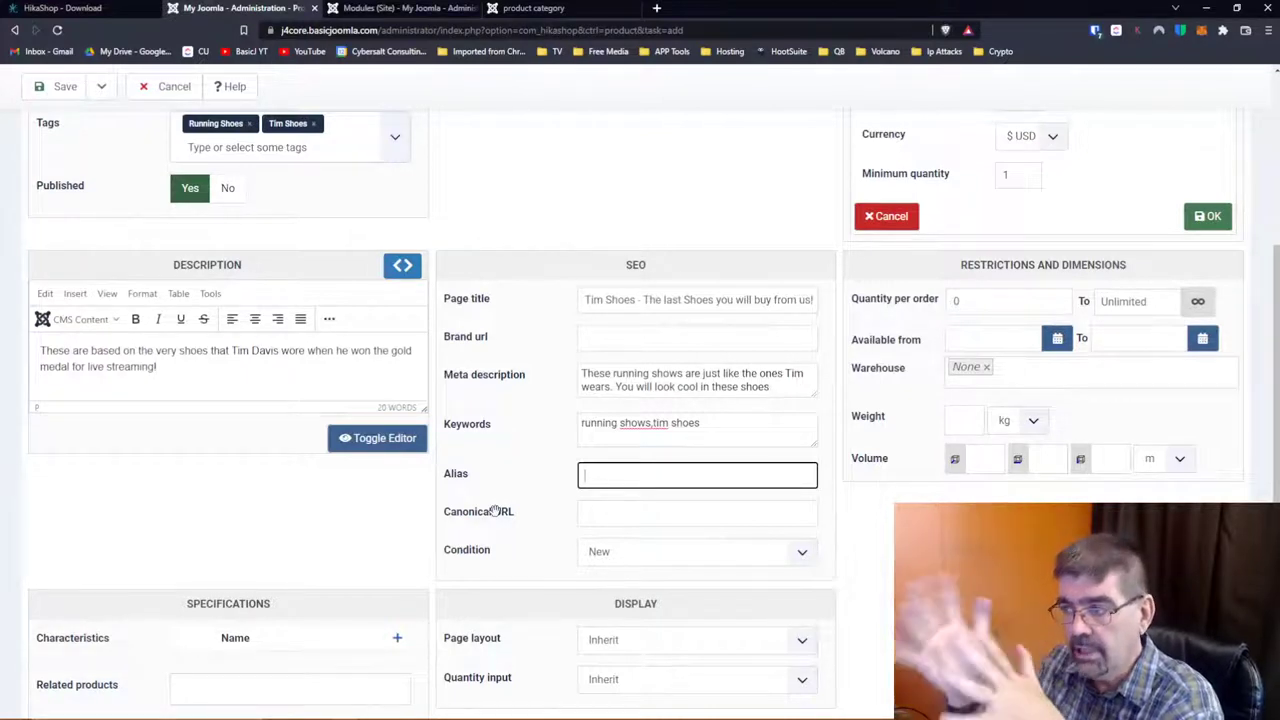
pyautogui.scroll(-1, 540, 345)
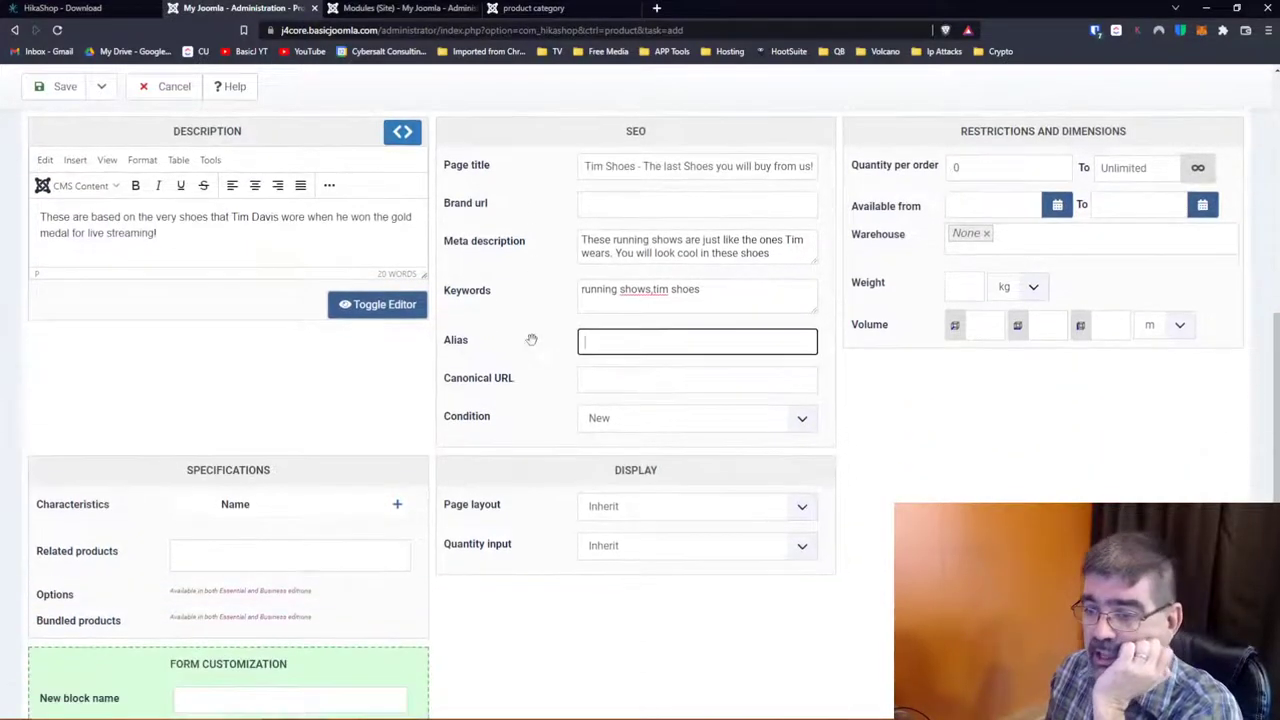
# Step: Keep condition New and list the Page layout options Inherit, Default, Reversed, Tabular
pyautogui.click(610, 420)
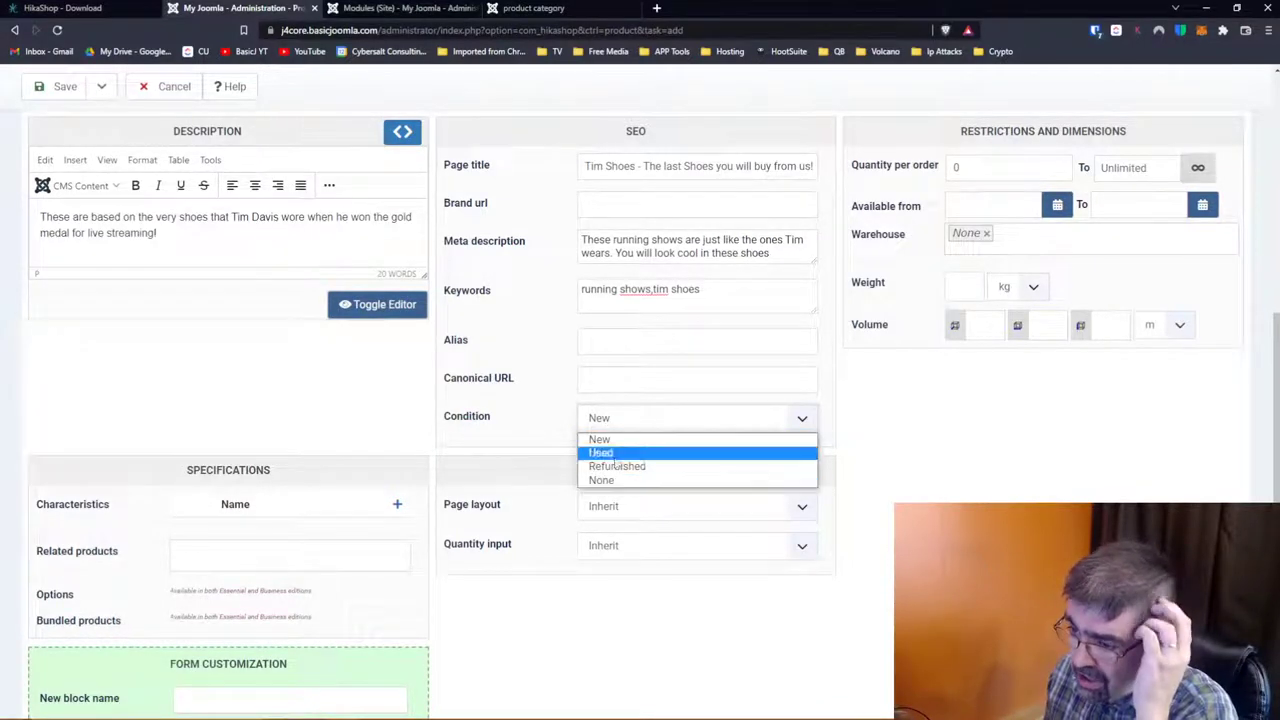
pyautogui.click(610, 430)
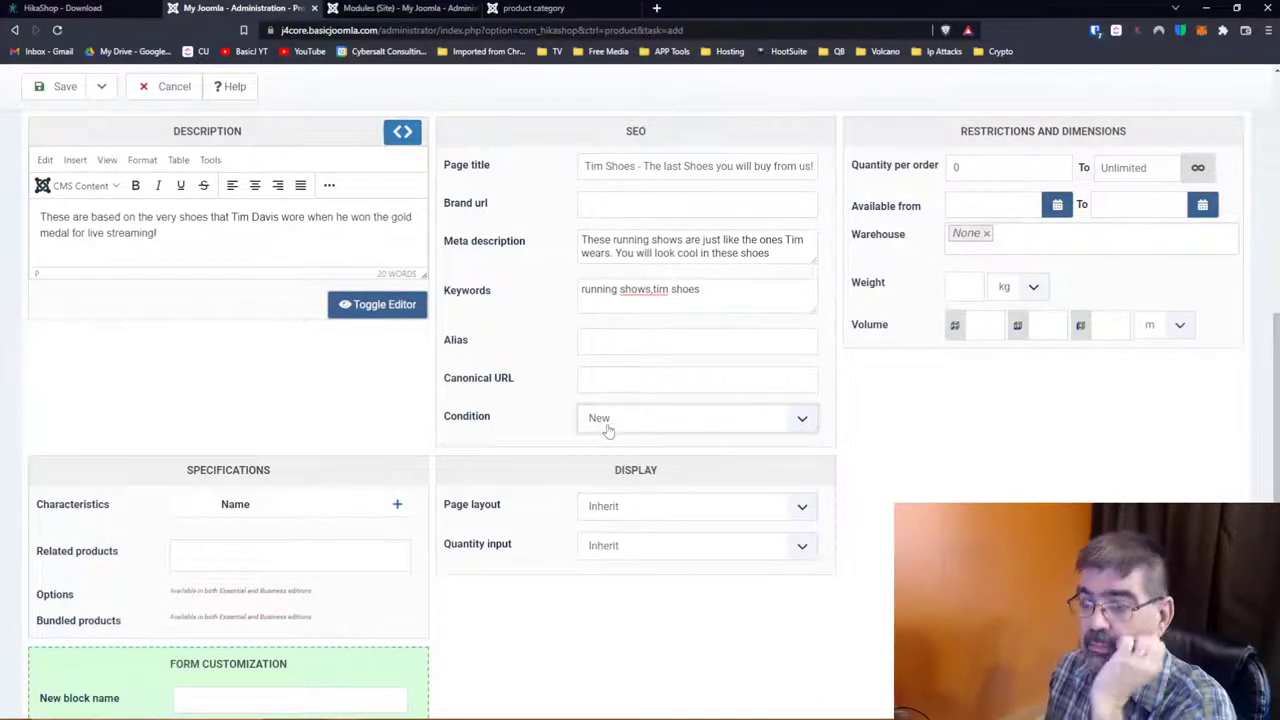
pyautogui.scroll(-1, 440, 330)
pyautogui.scroll(-1, 439, 326)
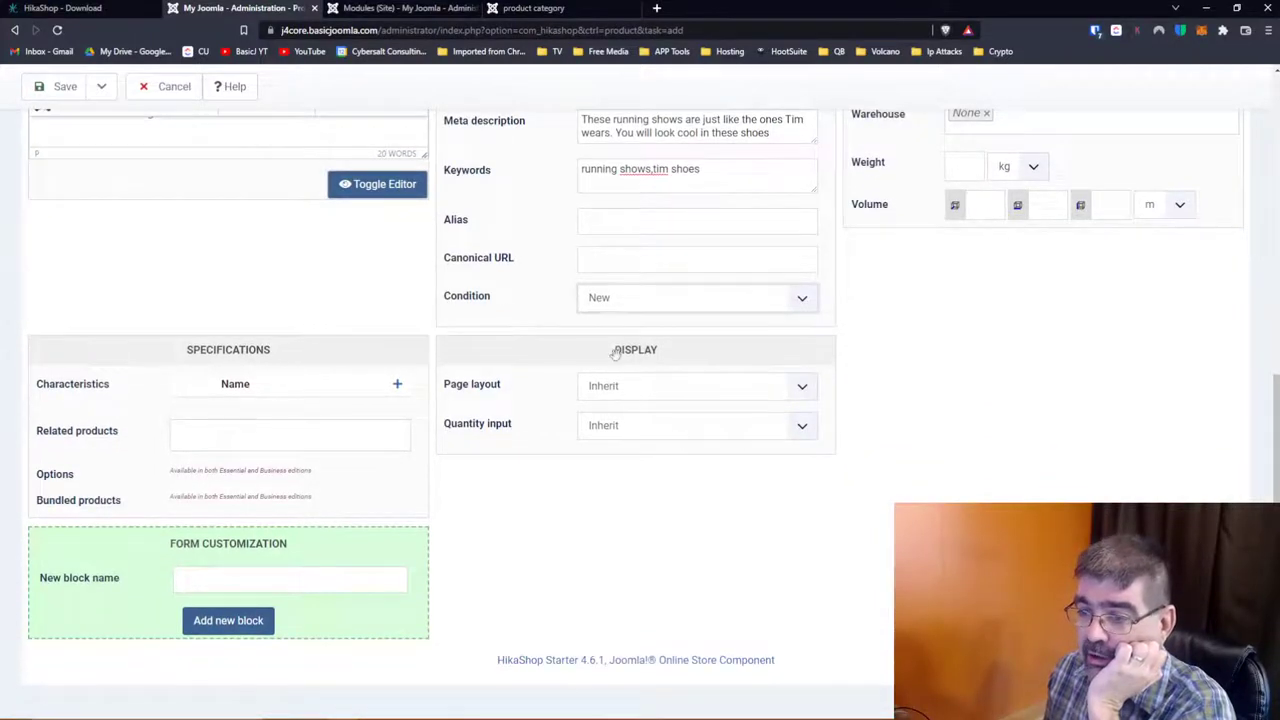
pyautogui.click(655, 388)
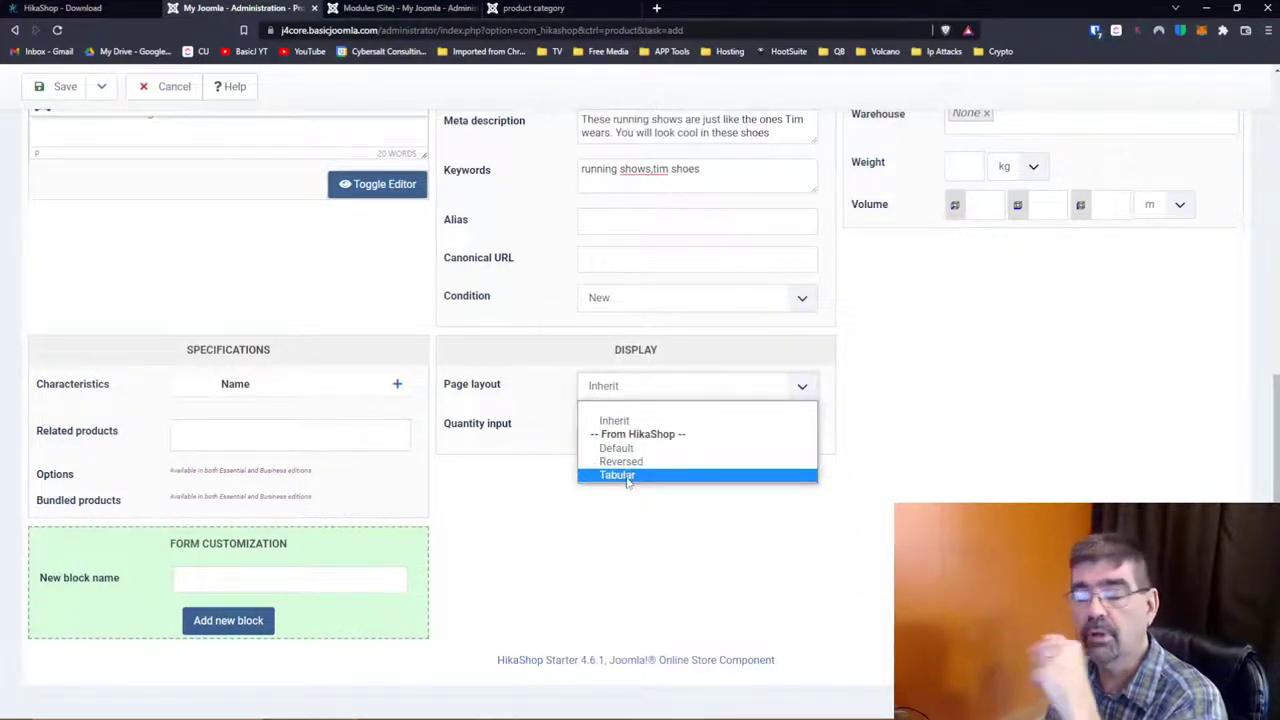
# Step: Leave the page layout and quantity input at Inherit, then switch to the HikaShop download tab
pyautogui.click(843, 395)
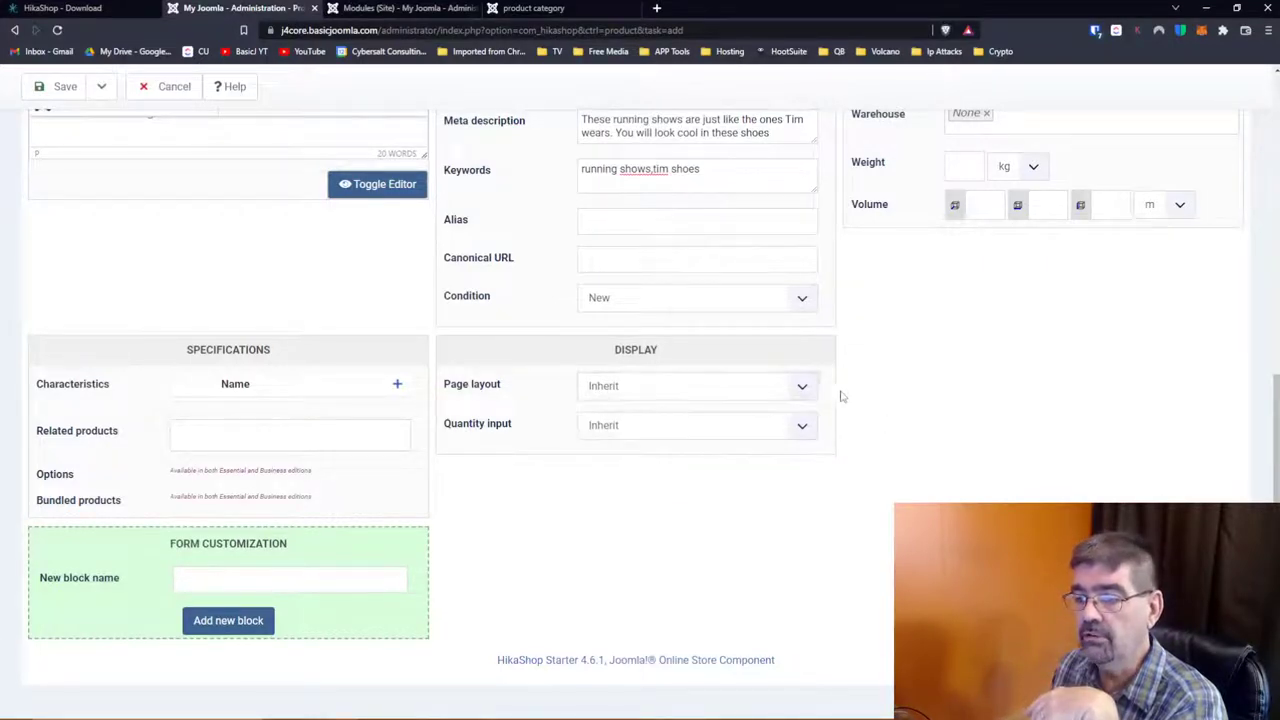
pyautogui.scroll(5, 250, 178)
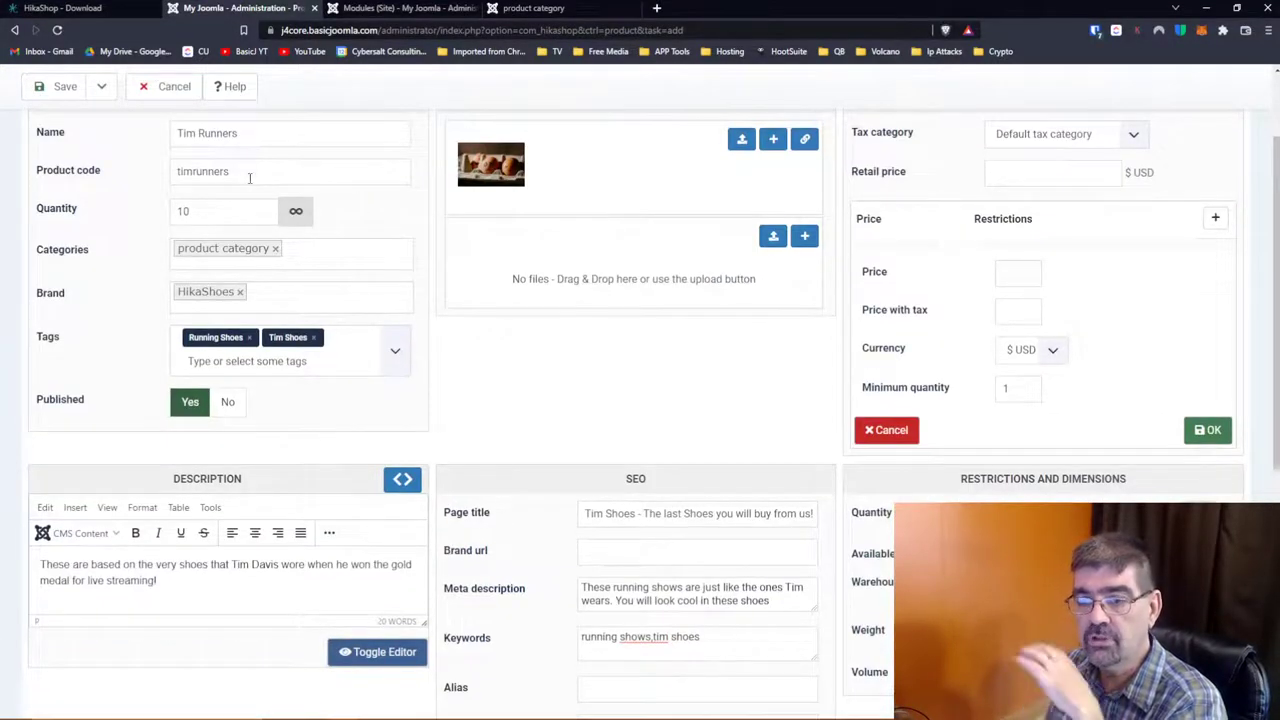
pyautogui.scroll(-2, 669, 359)
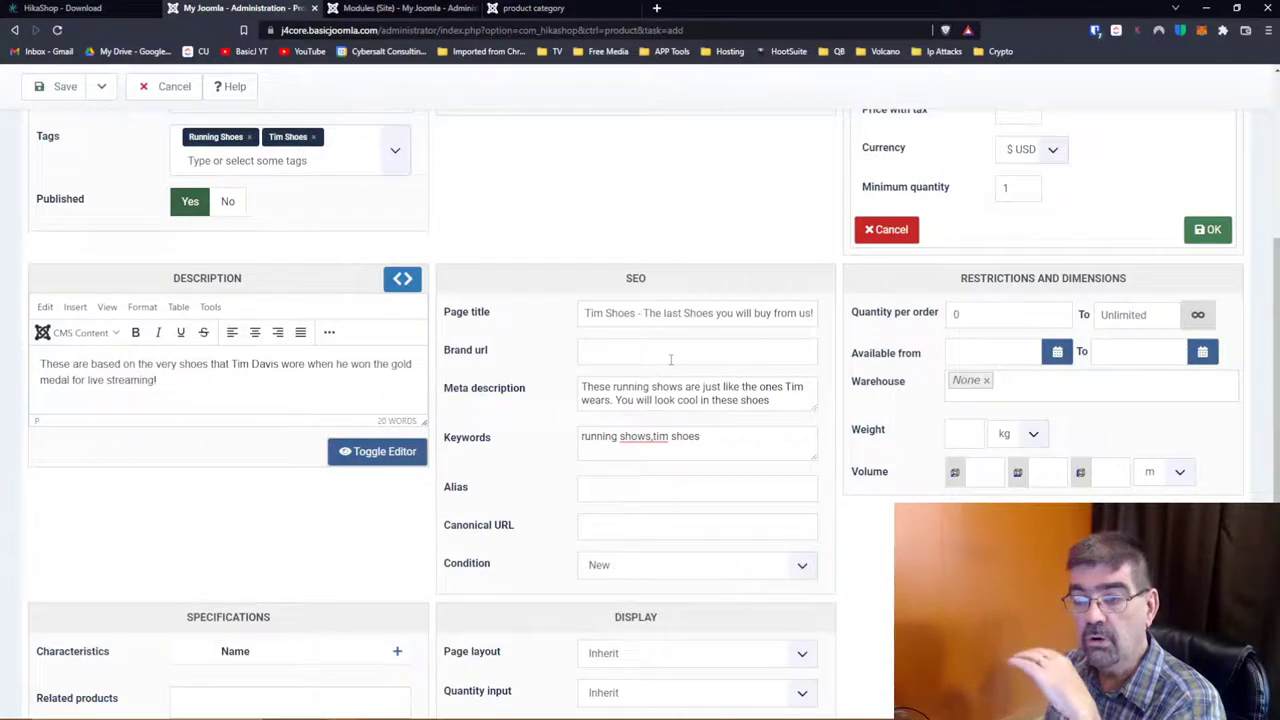
pyautogui.scroll(-2, 672, 375)
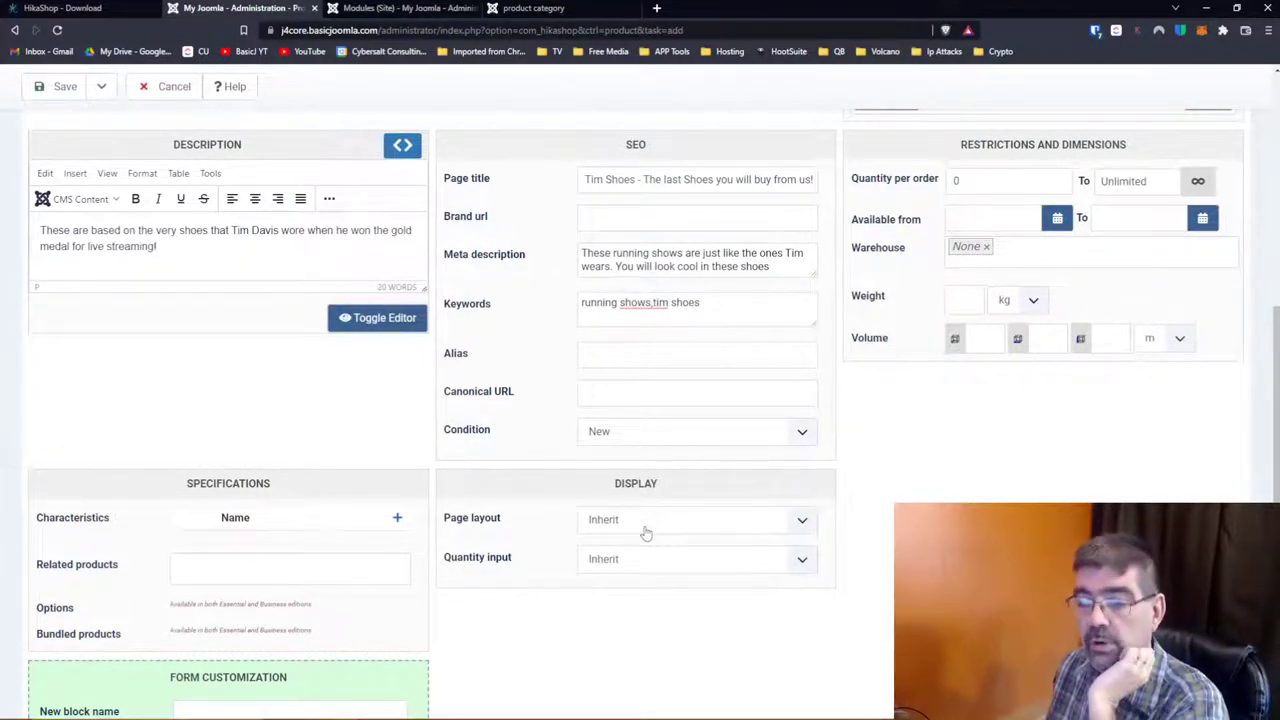
pyautogui.click(637, 560)
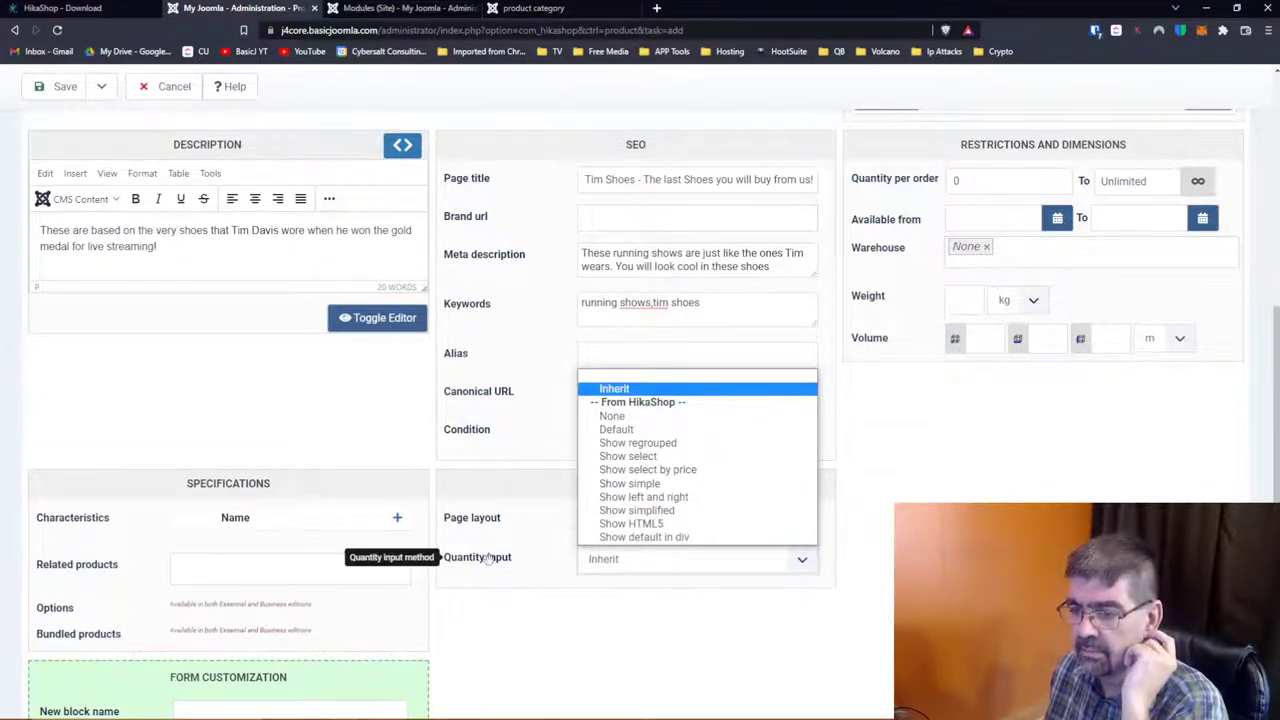
pyautogui.click(52, 8)
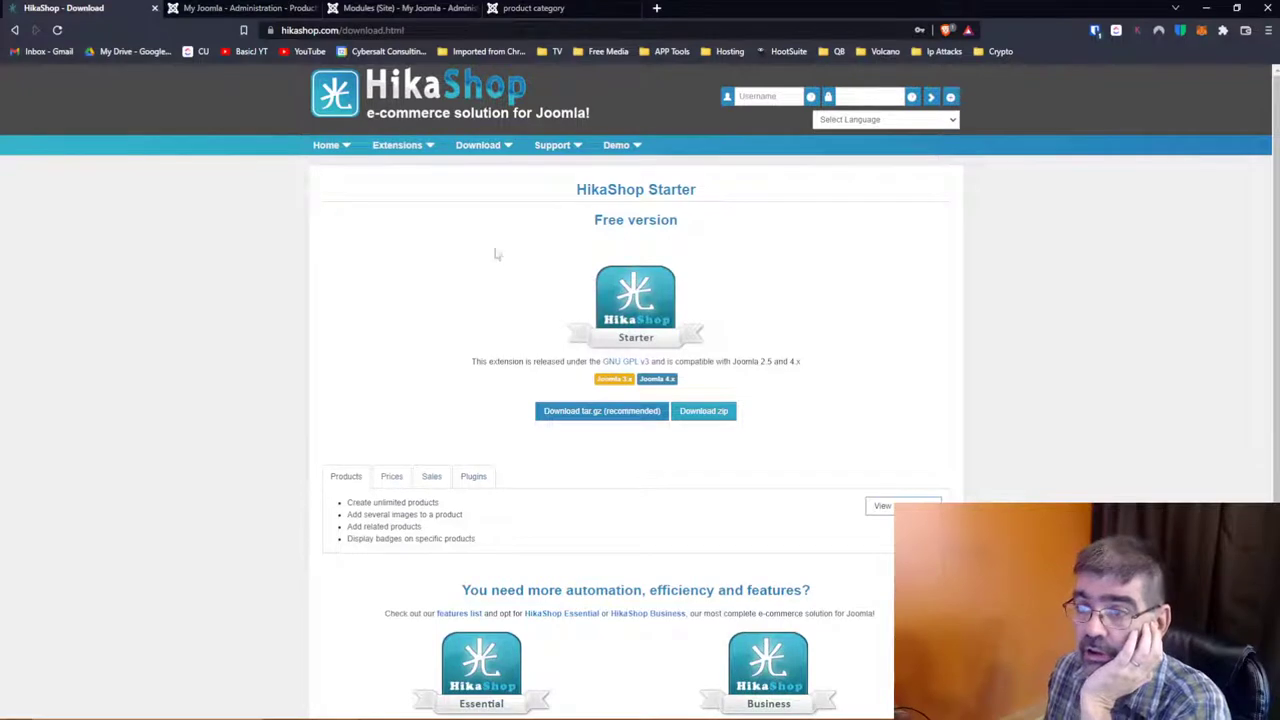
# Step: Go to the HikaShop documentation section through the Support menu
pyautogui.moveTo(571, 145)
pyautogui.click(585, 178)
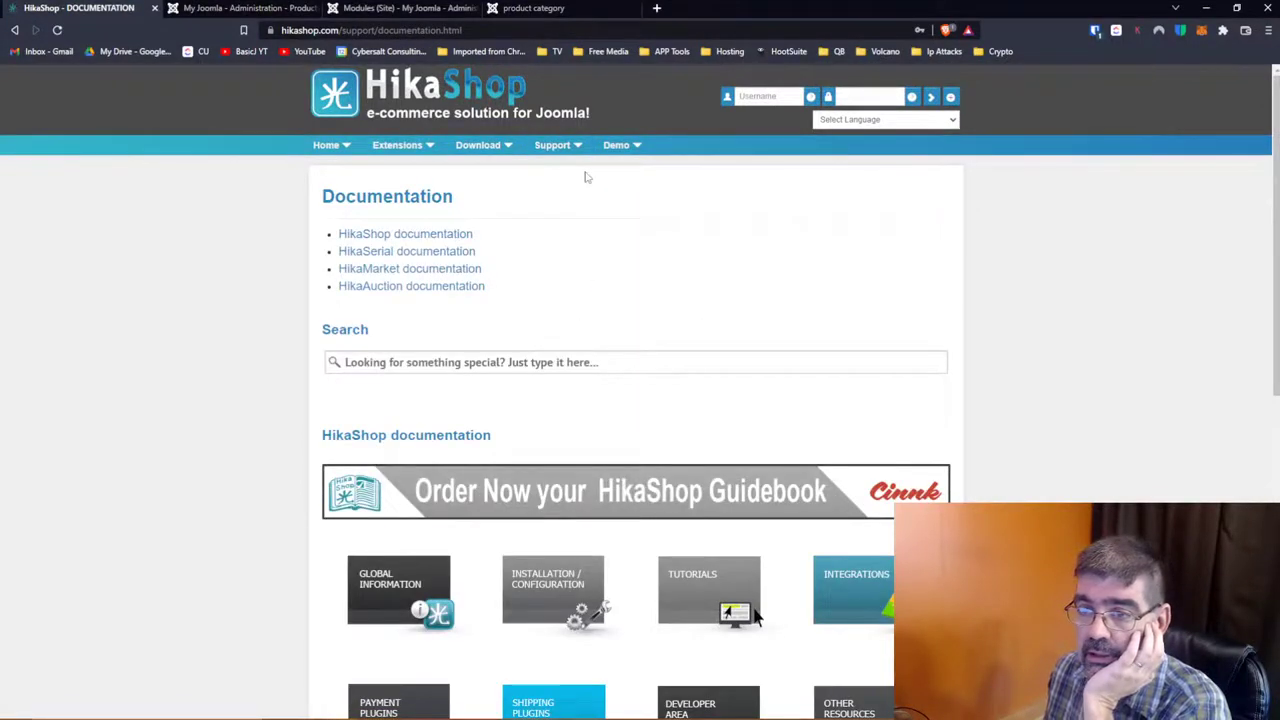
pyautogui.click(428, 234)
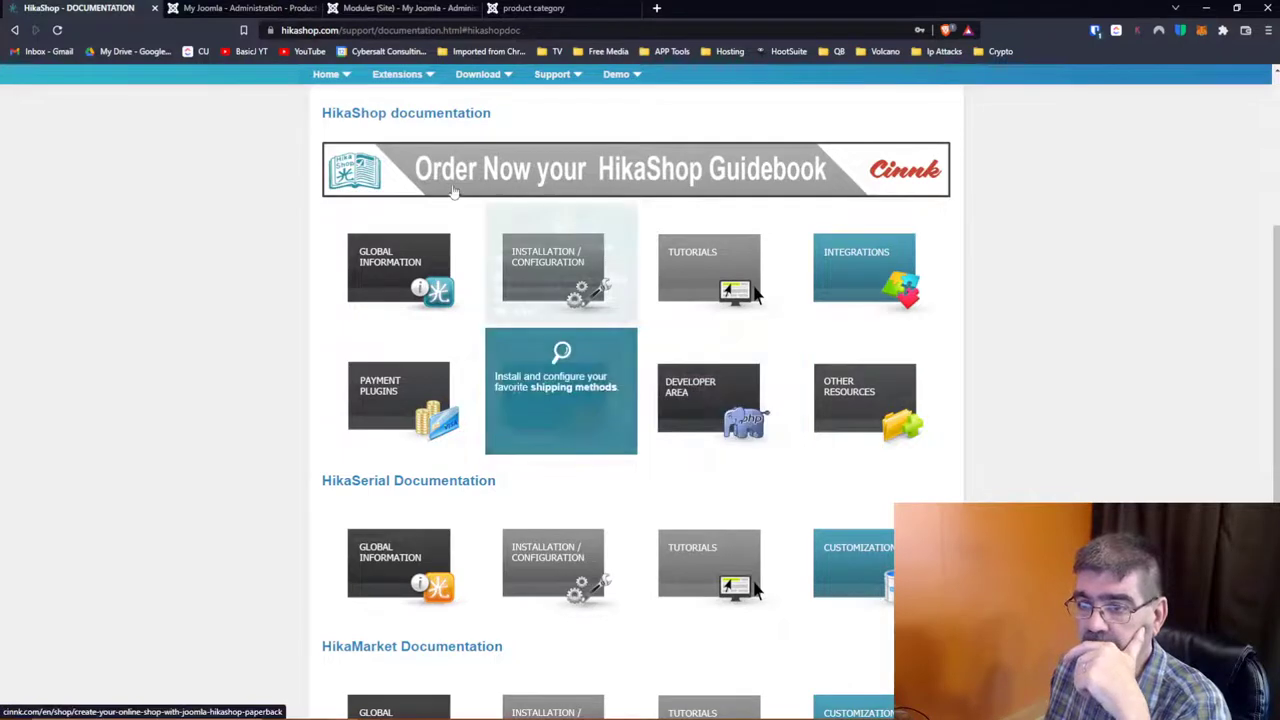
# Step: Expand the Tutorials list and open the 'Create your first product' tutorial
pyautogui.scroll(-1, 663, 261)
pyautogui.scroll(-2, 663, 261)
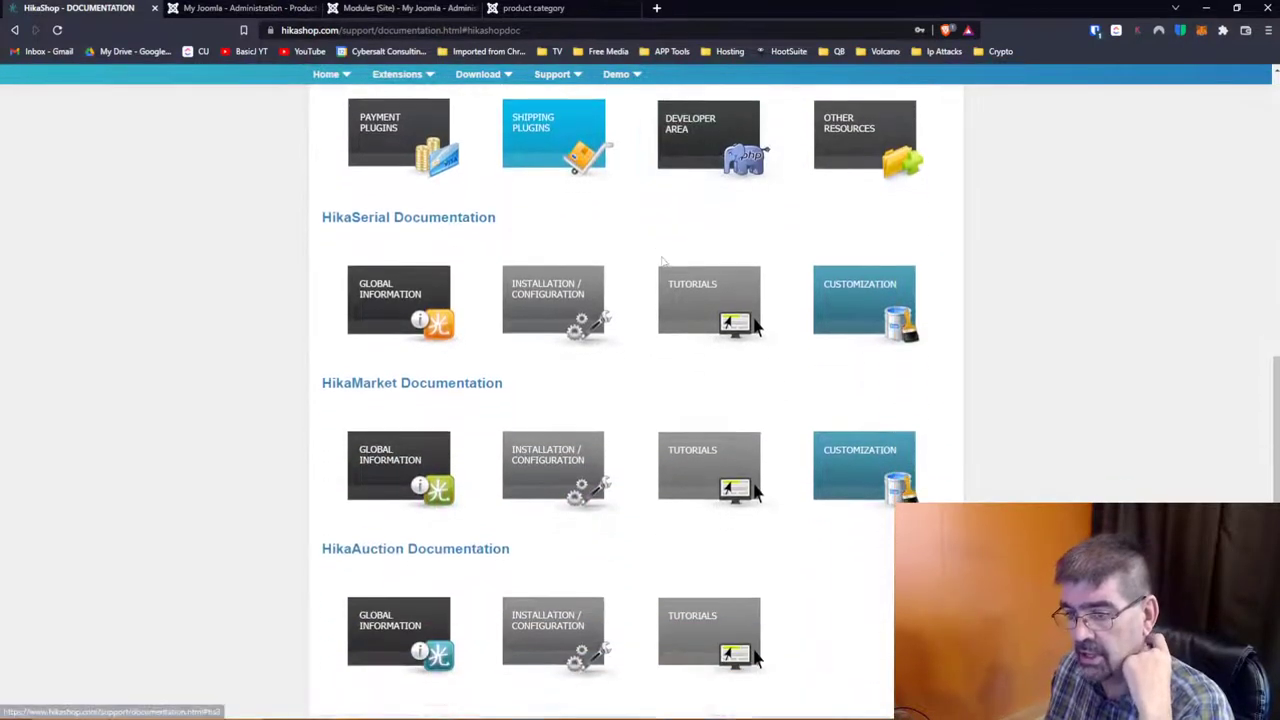
pyautogui.scroll(1, 663, 261)
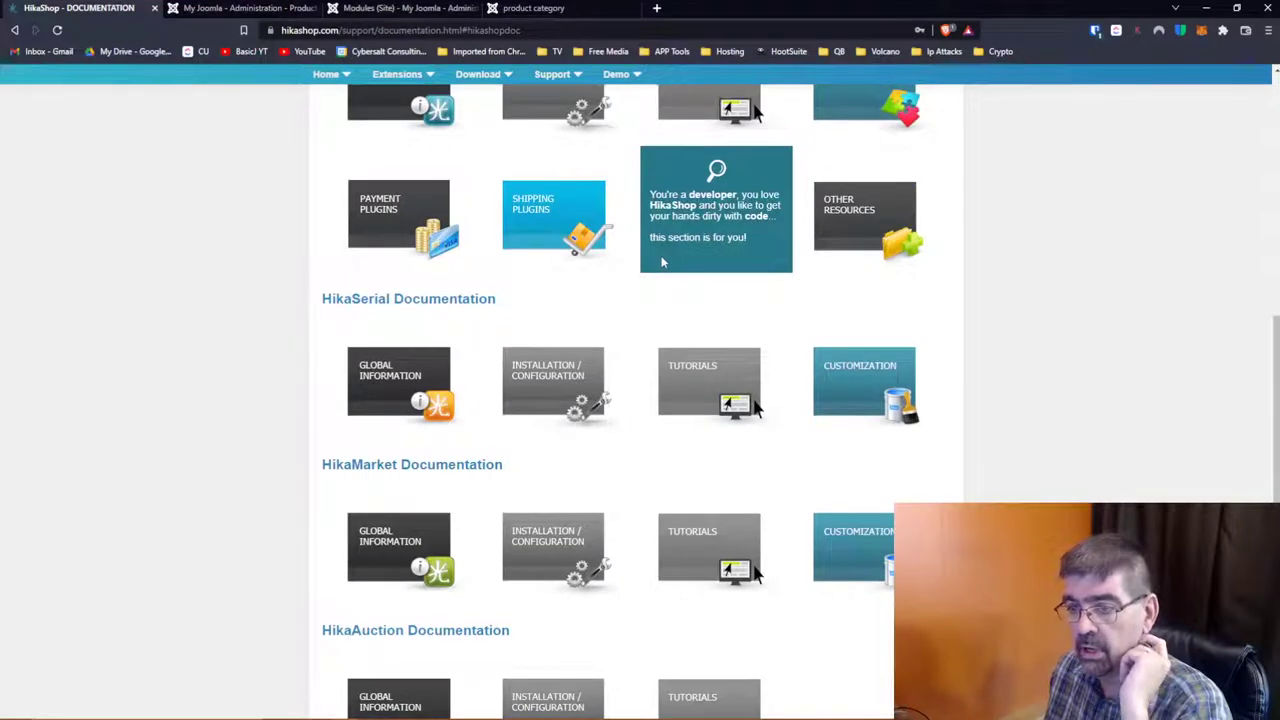
pyautogui.scroll(1, 663, 261)
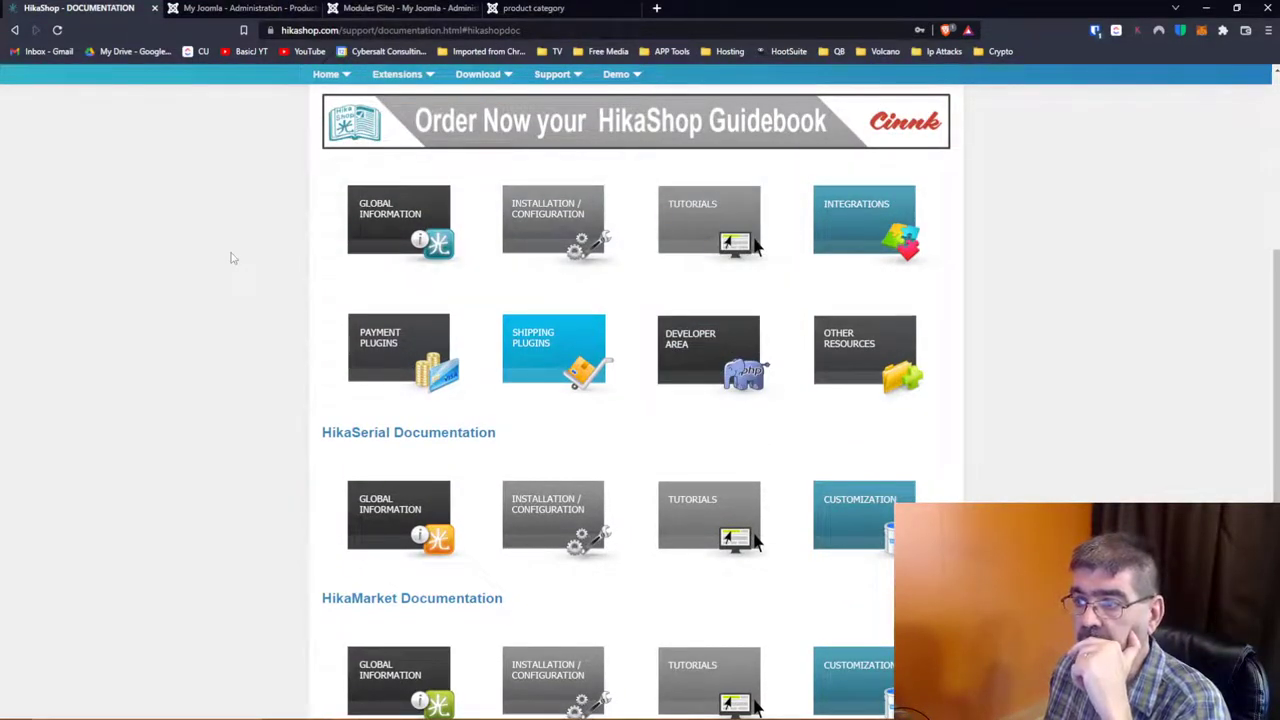
pyautogui.click(678, 232)
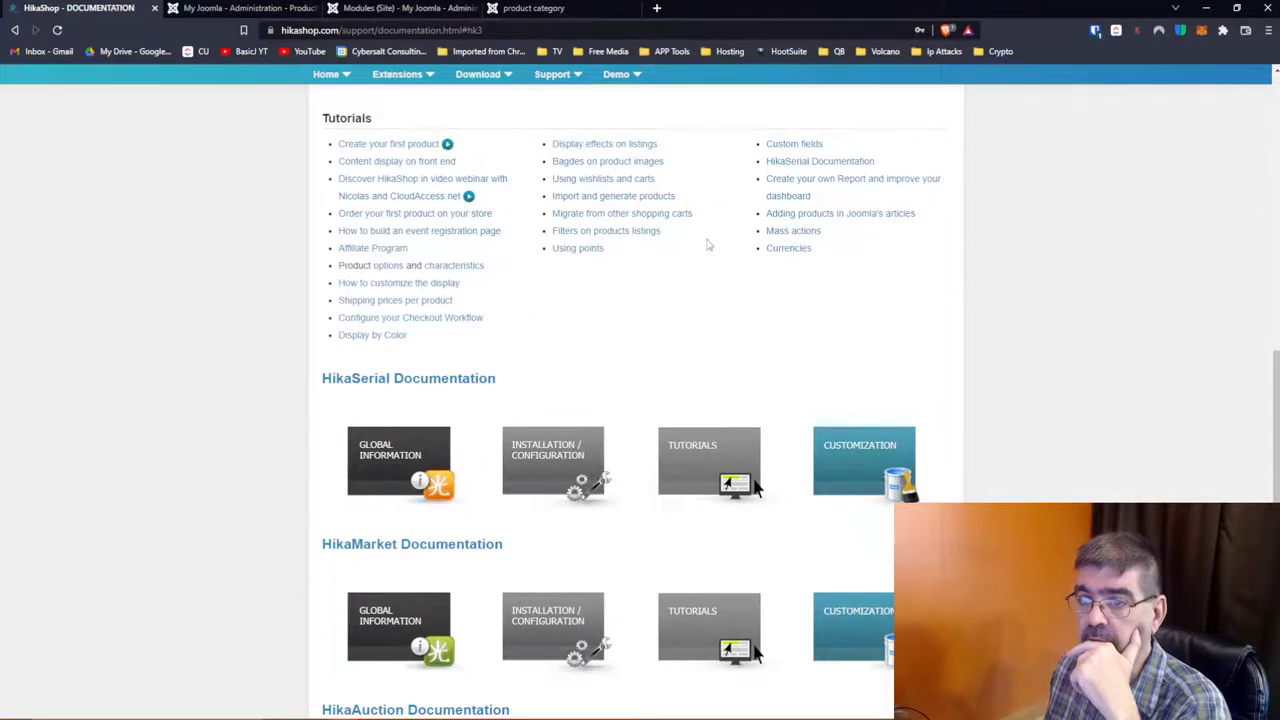
pyautogui.click(381, 148)
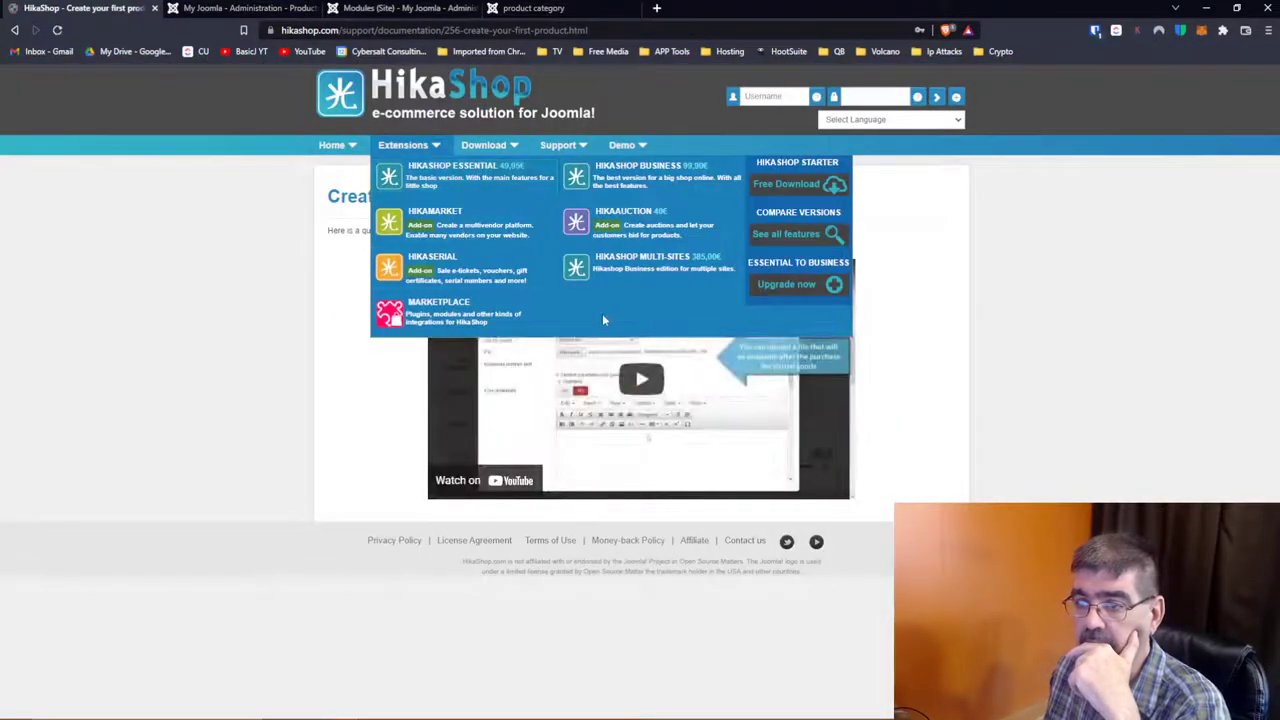
# Step: Play the tutorial video, skip ahead and pause at 1:01, then return to the Joomla product form
pyautogui.click(641, 379)
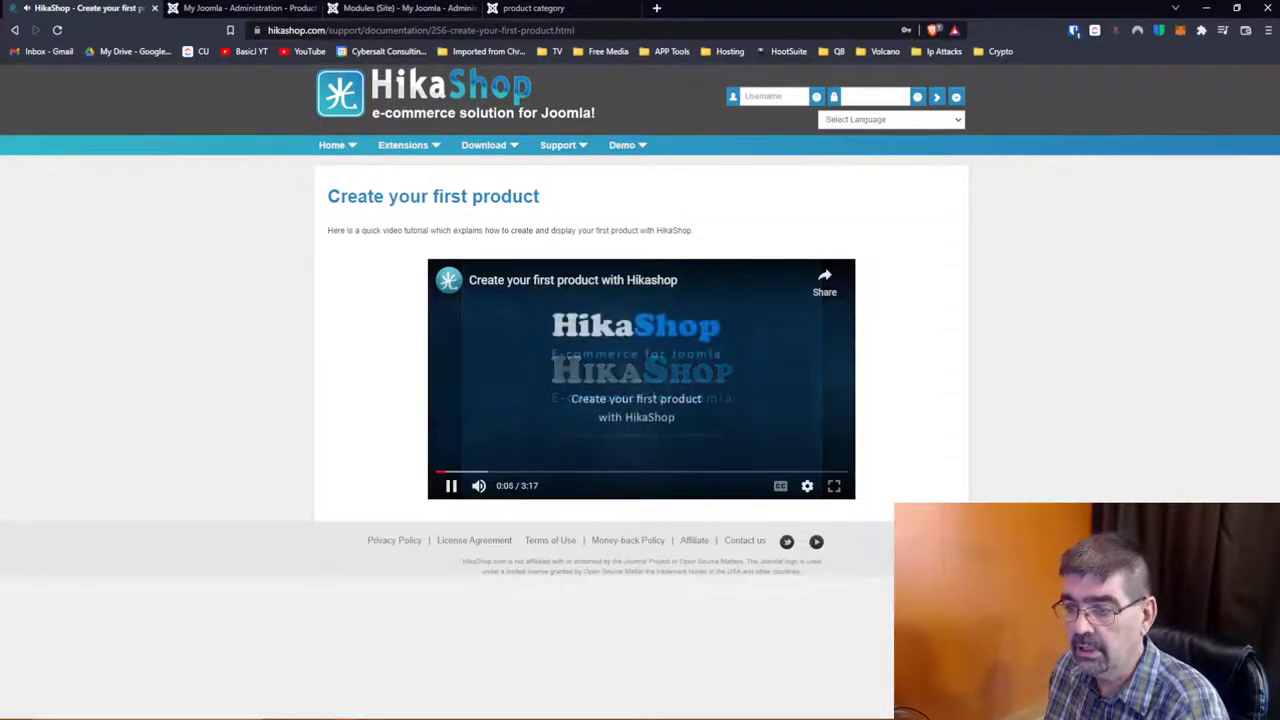
pyautogui.click(555, 472)
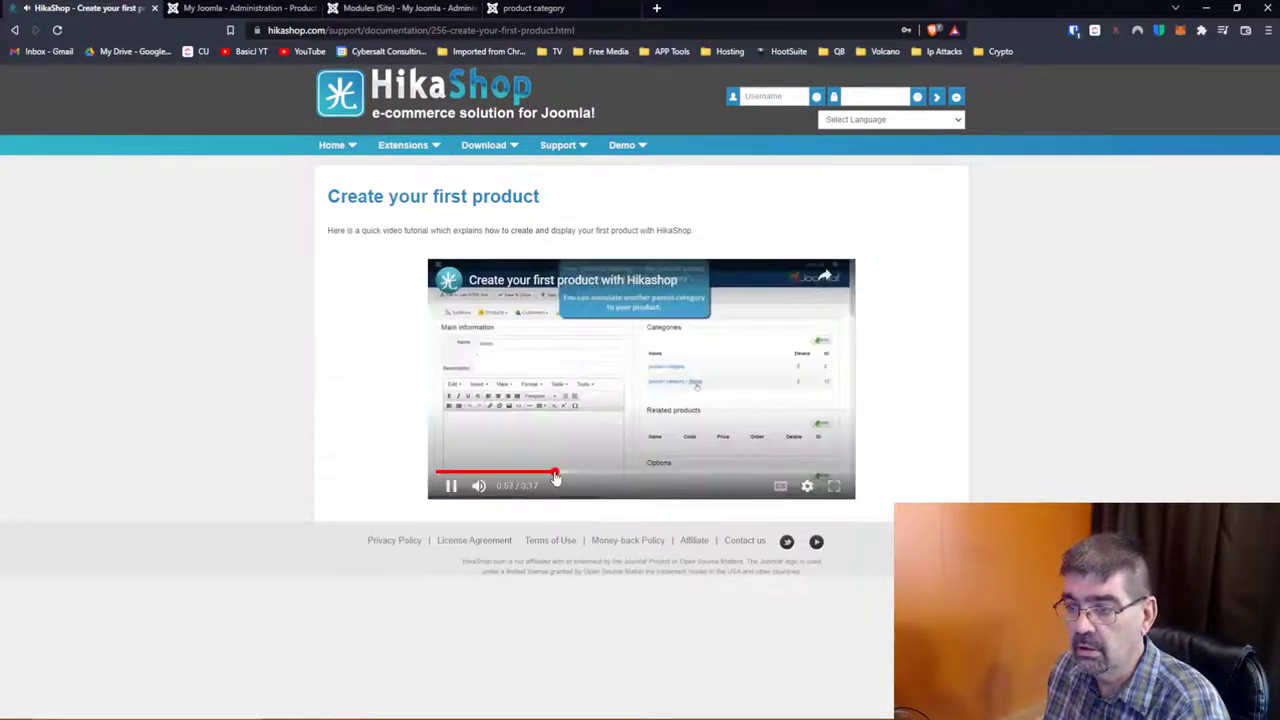
pyautogui.click(451, 486)
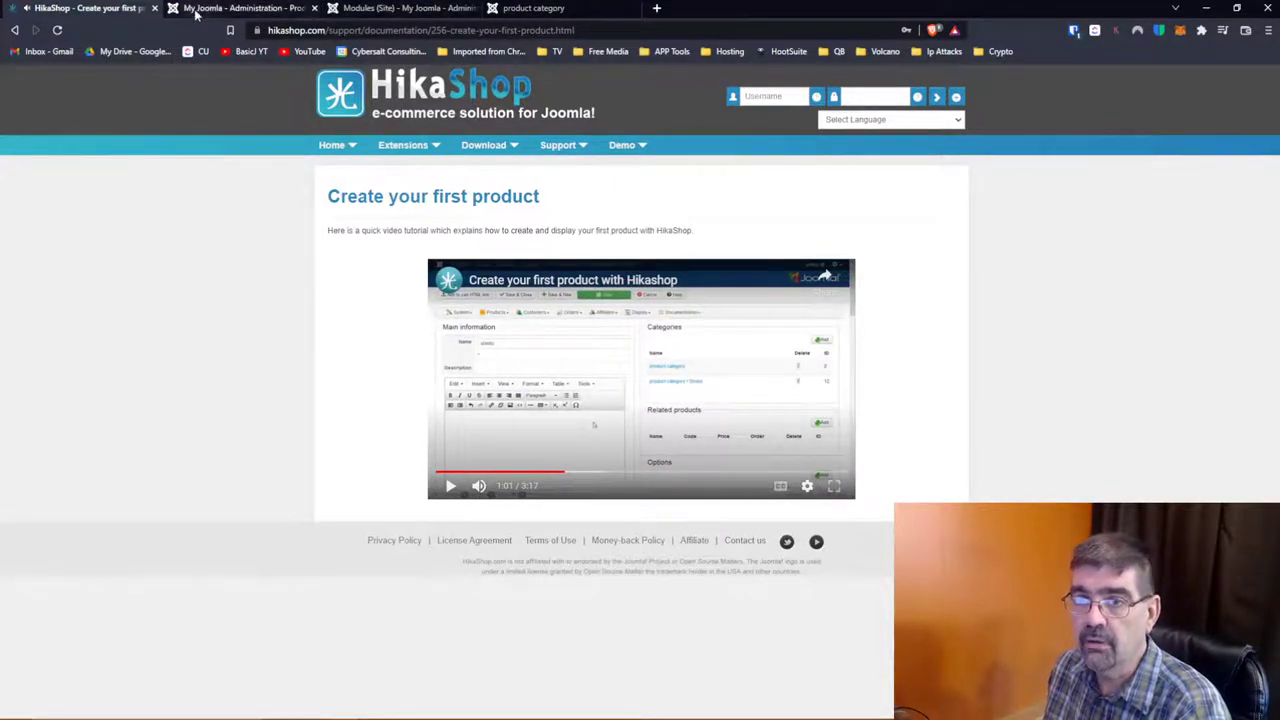
pyautogui.click(260, 8)
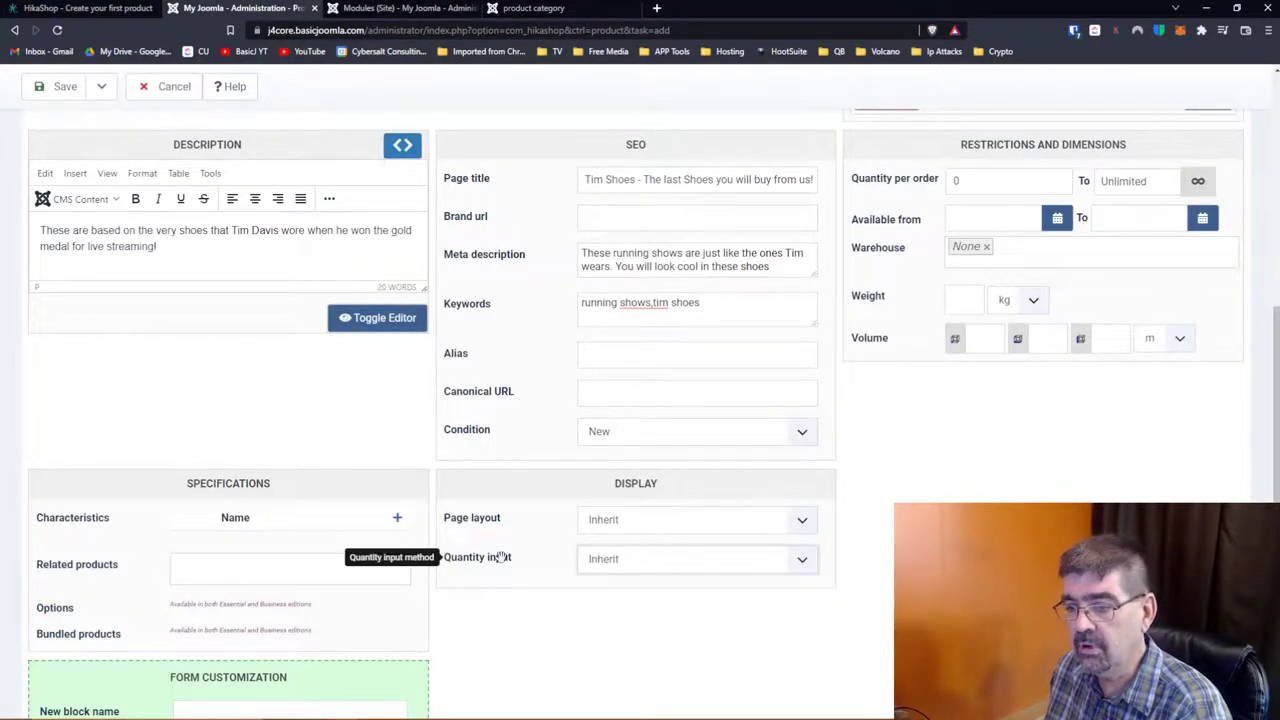
pyautogui.click(803, 566)
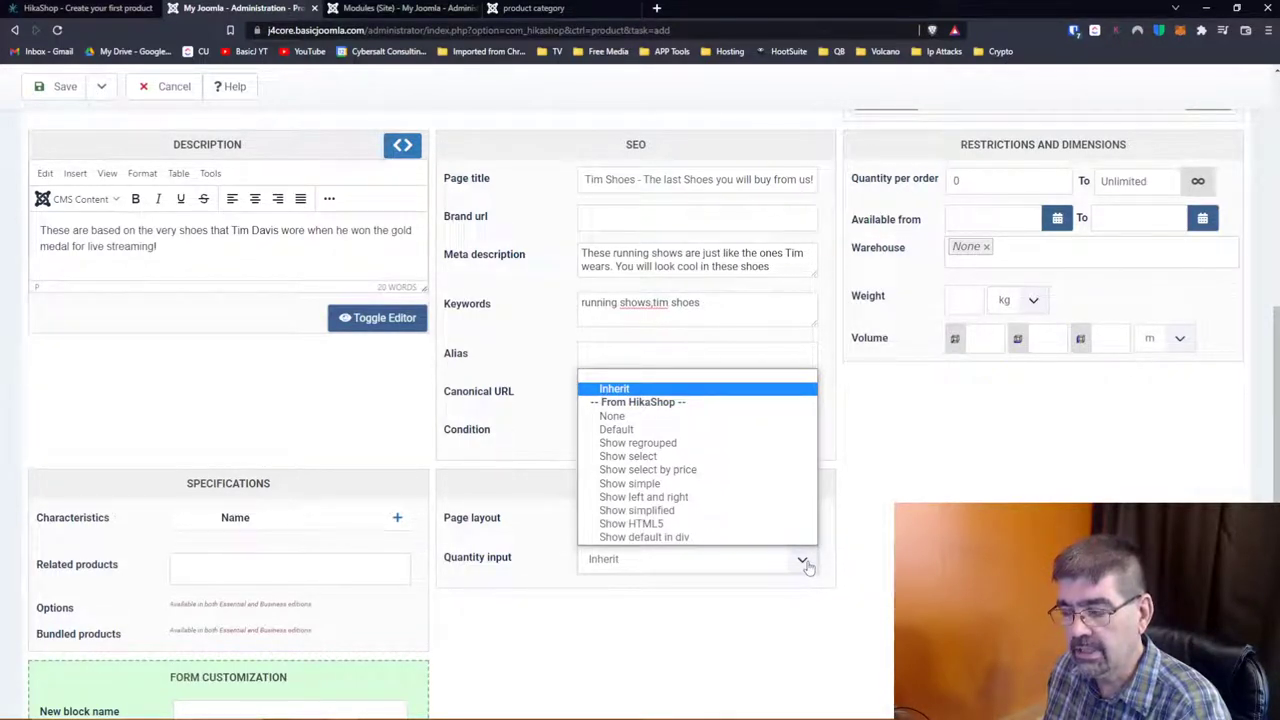
pyautogui.click(855, 536)
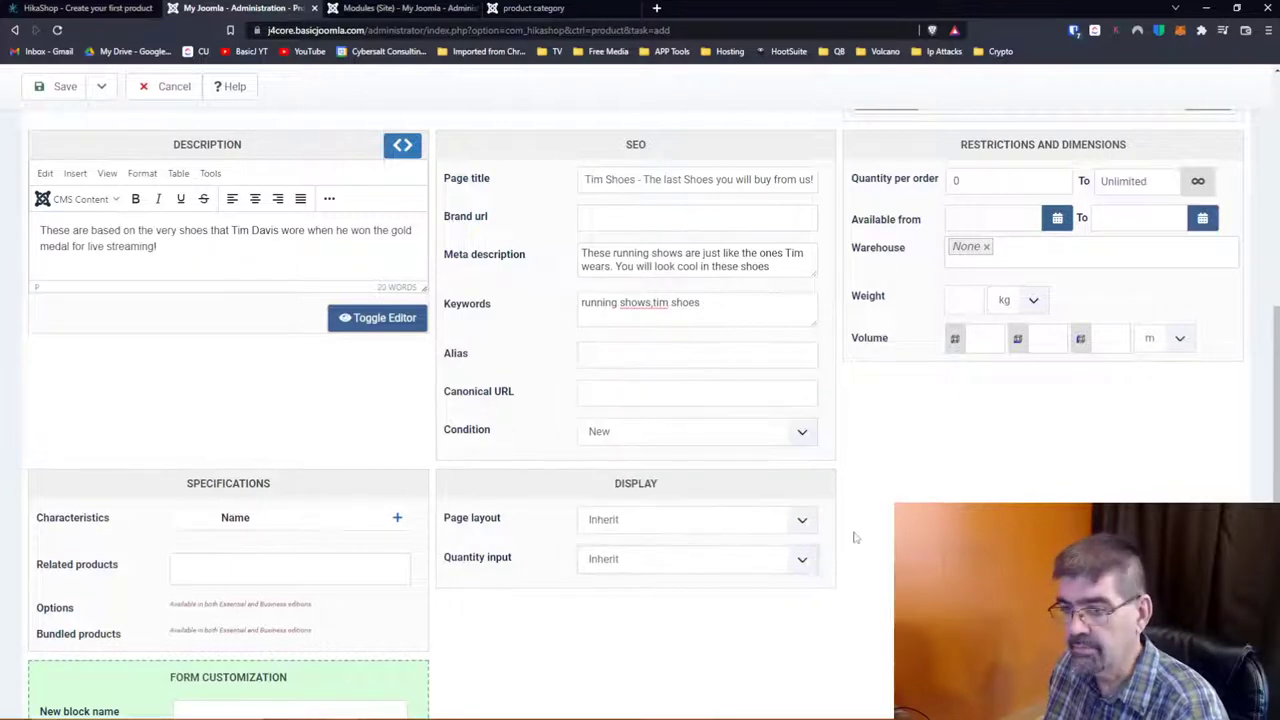
pyautogui.scroll(-1, 204, 349)
pyautogui.scroll(2, 203, 349)
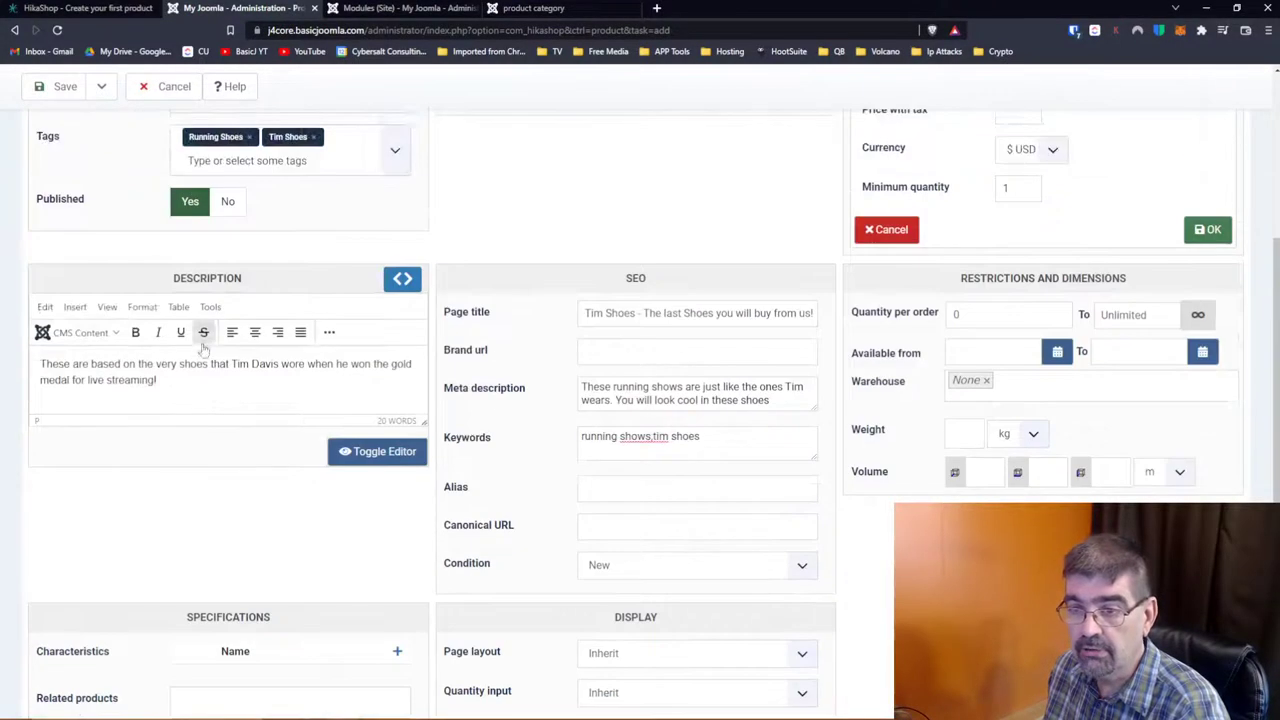
pyautogui.scroll(4, 783, 342)
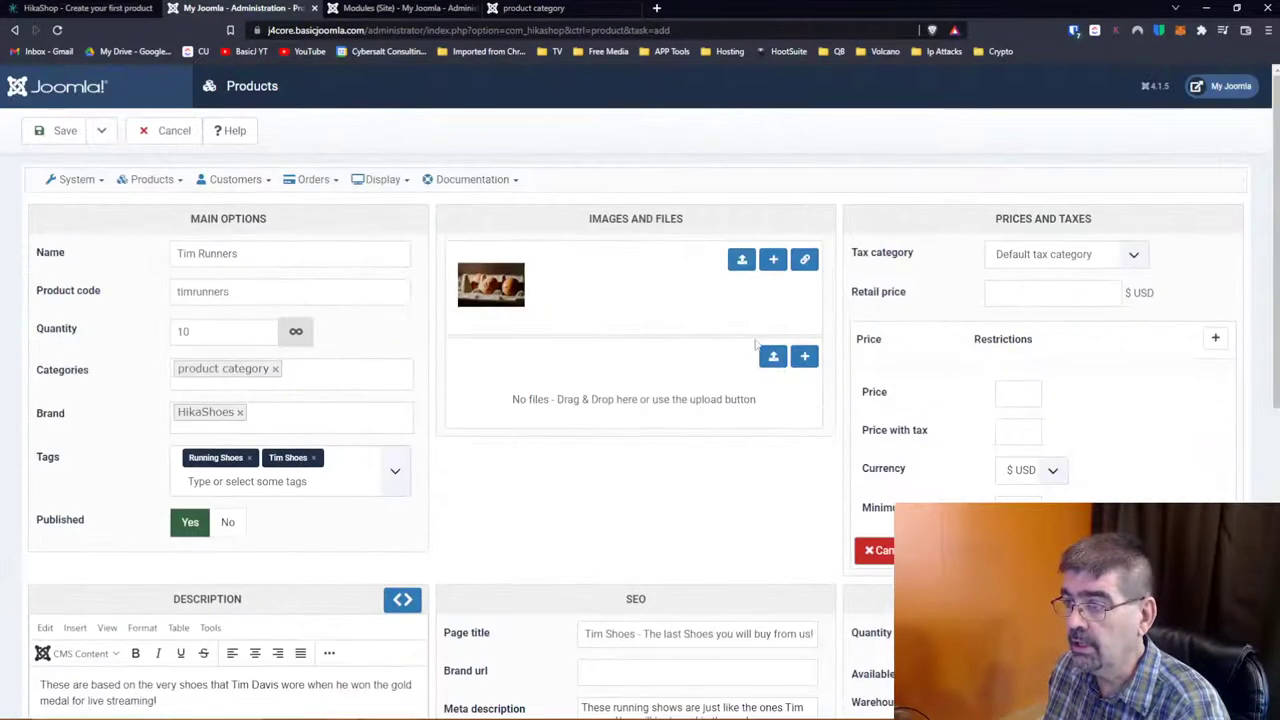
# Step: Keep the Default tax category and set the retail price to .99
pyautogui.click(1132, 255)
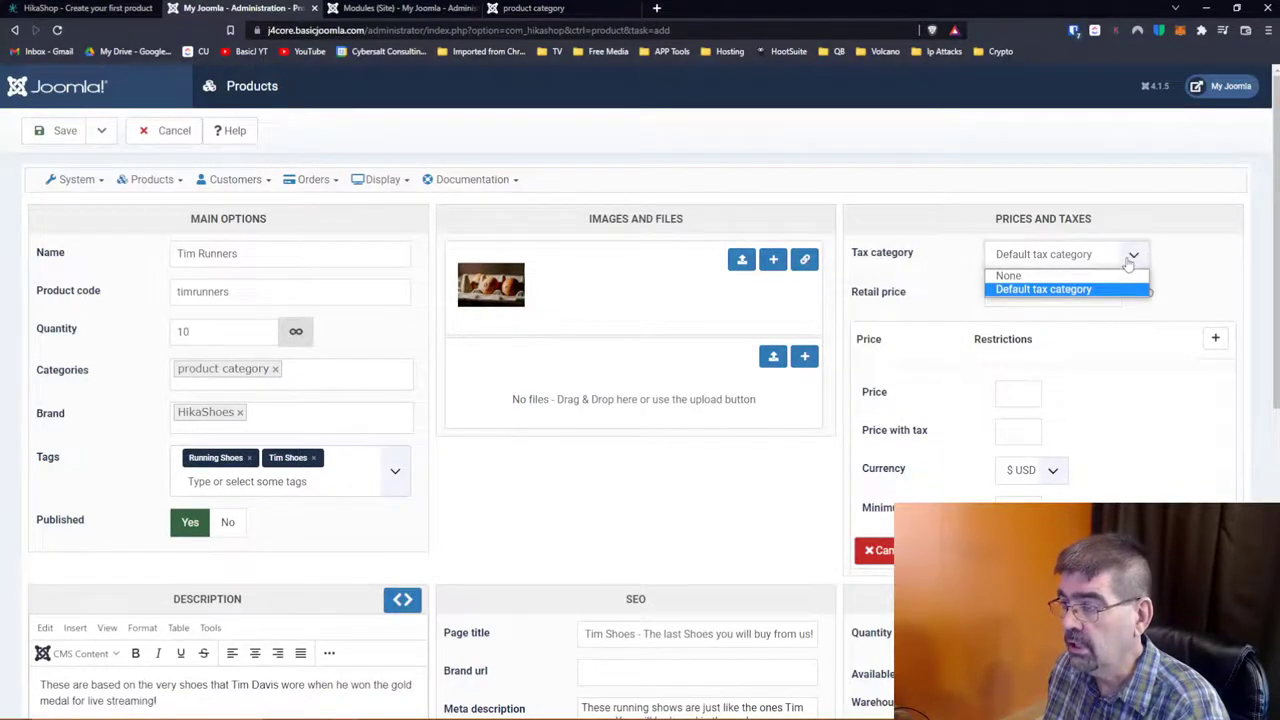
pyautogui.click(1130, 261)
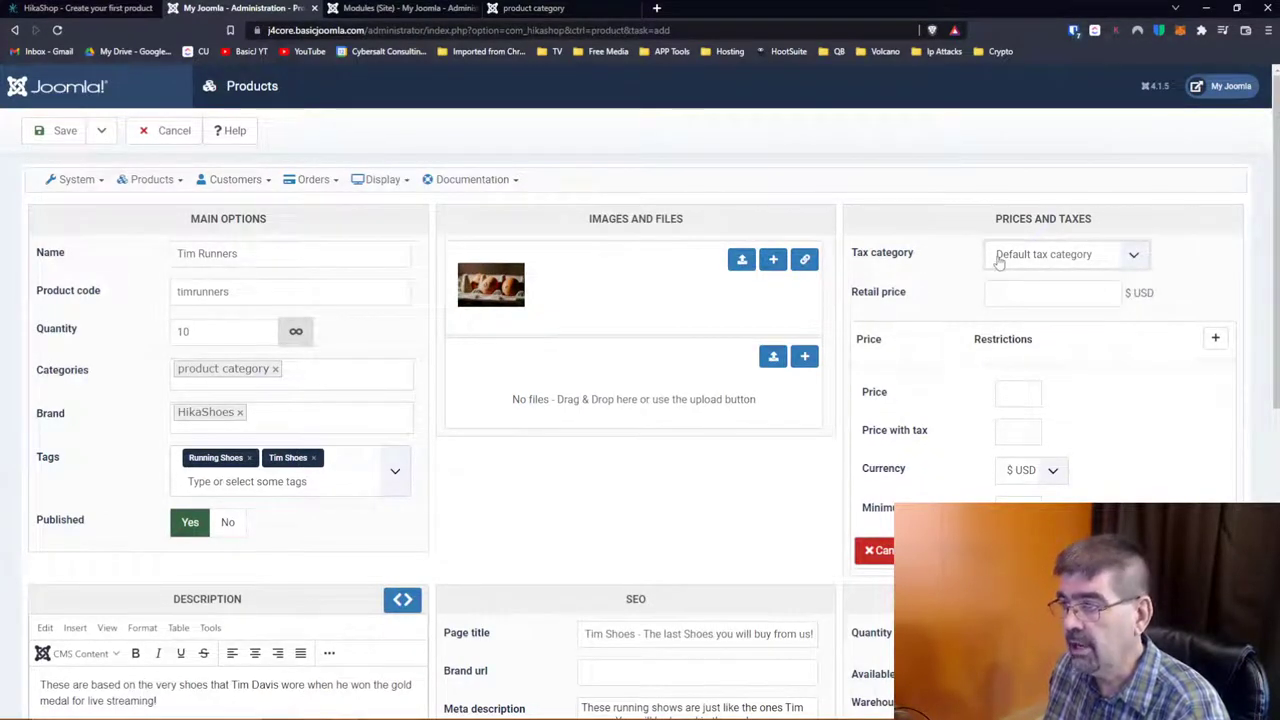
pyautogui.click(1043, 288)
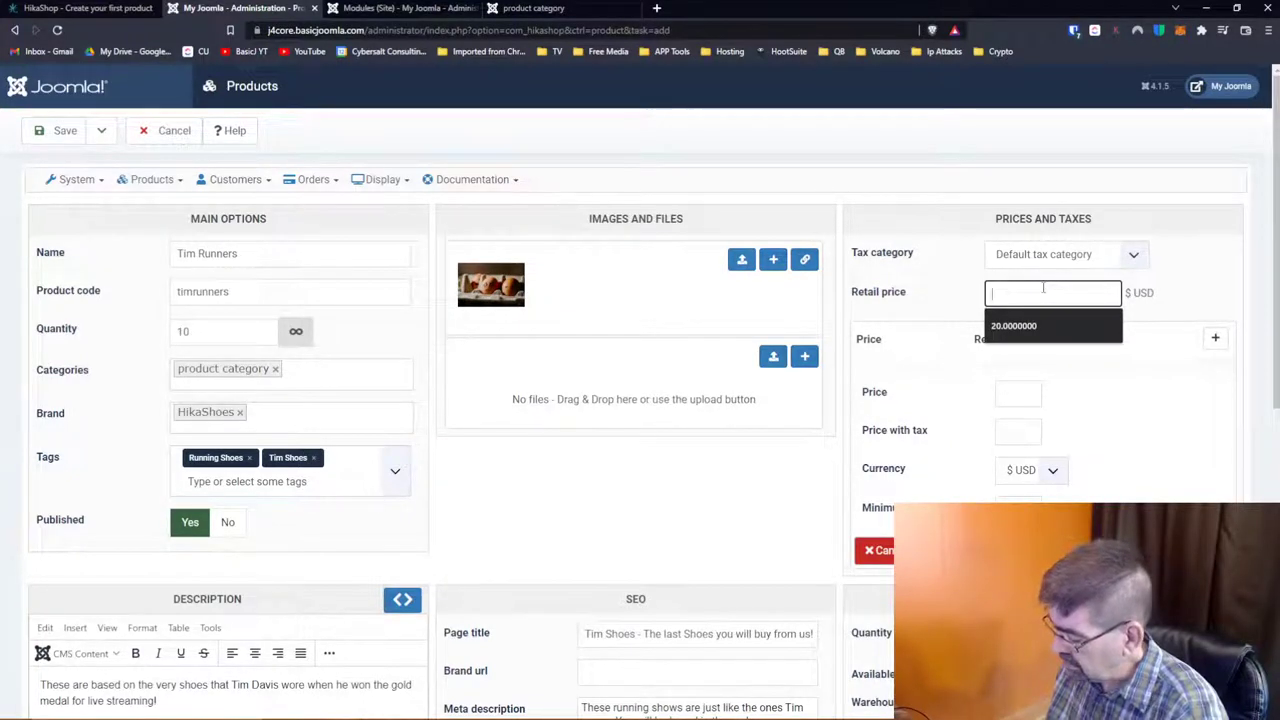
pyautogui.write('.99')
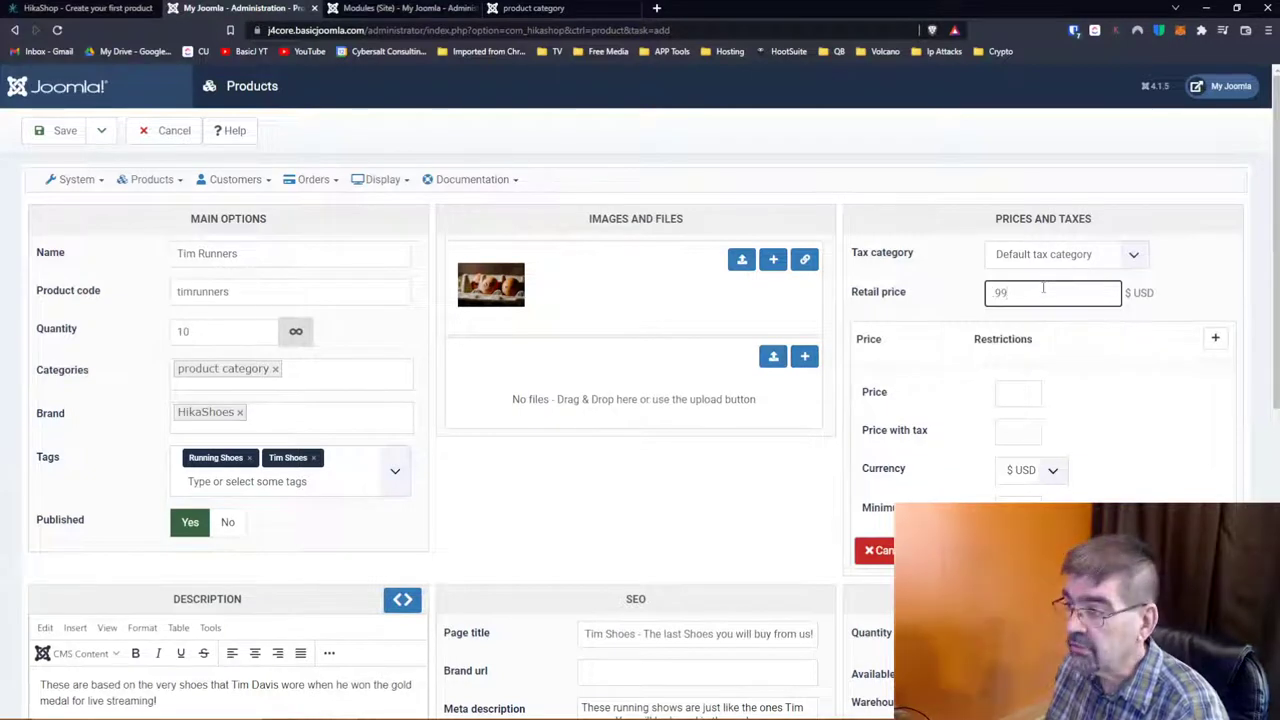
pyautogui.click(1174, 388)
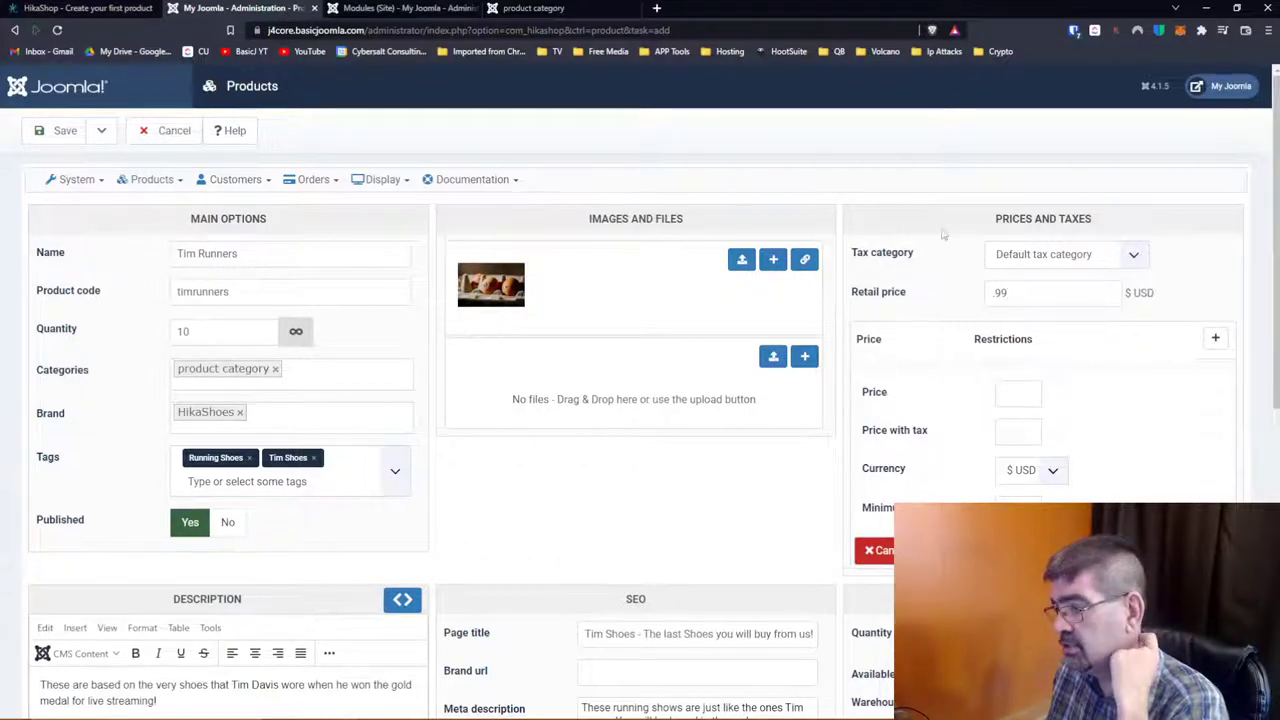
pyautogui.scroll(-1, 983, 298)
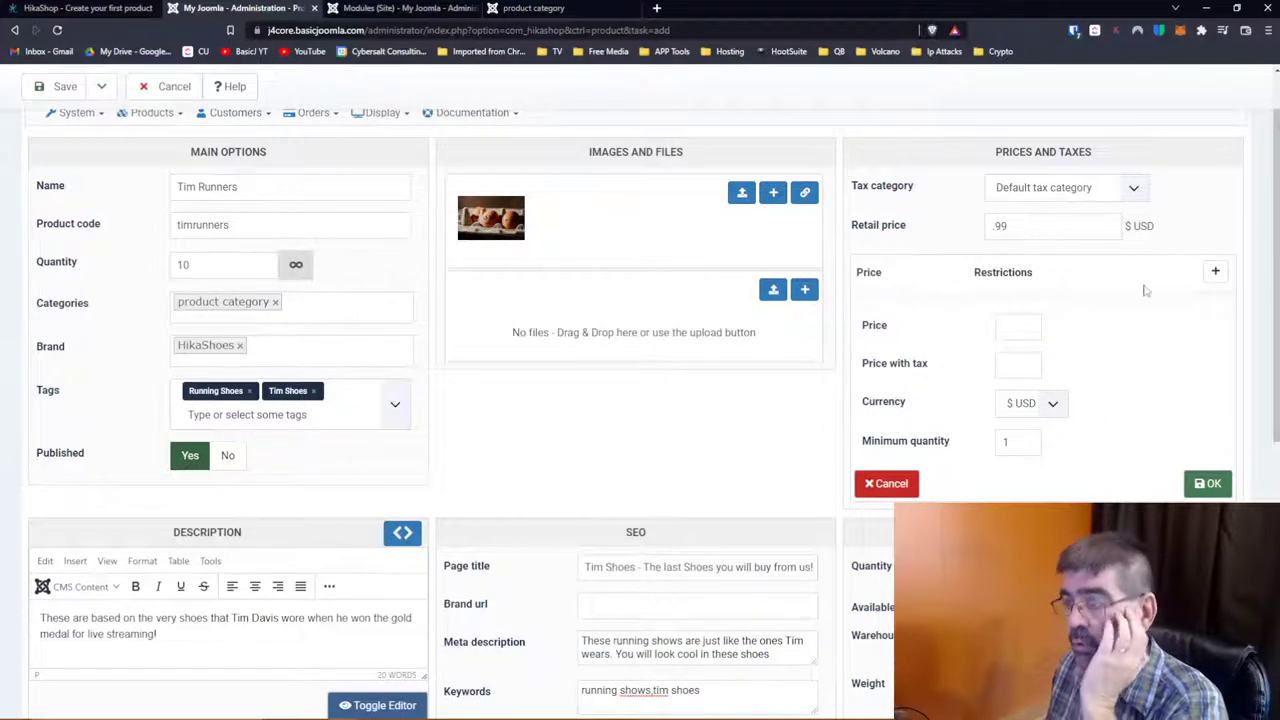
# Step: Add a 0.50 USD price (0.525 with tax), then start a second price entry
pyautogui.click(1216, 280)
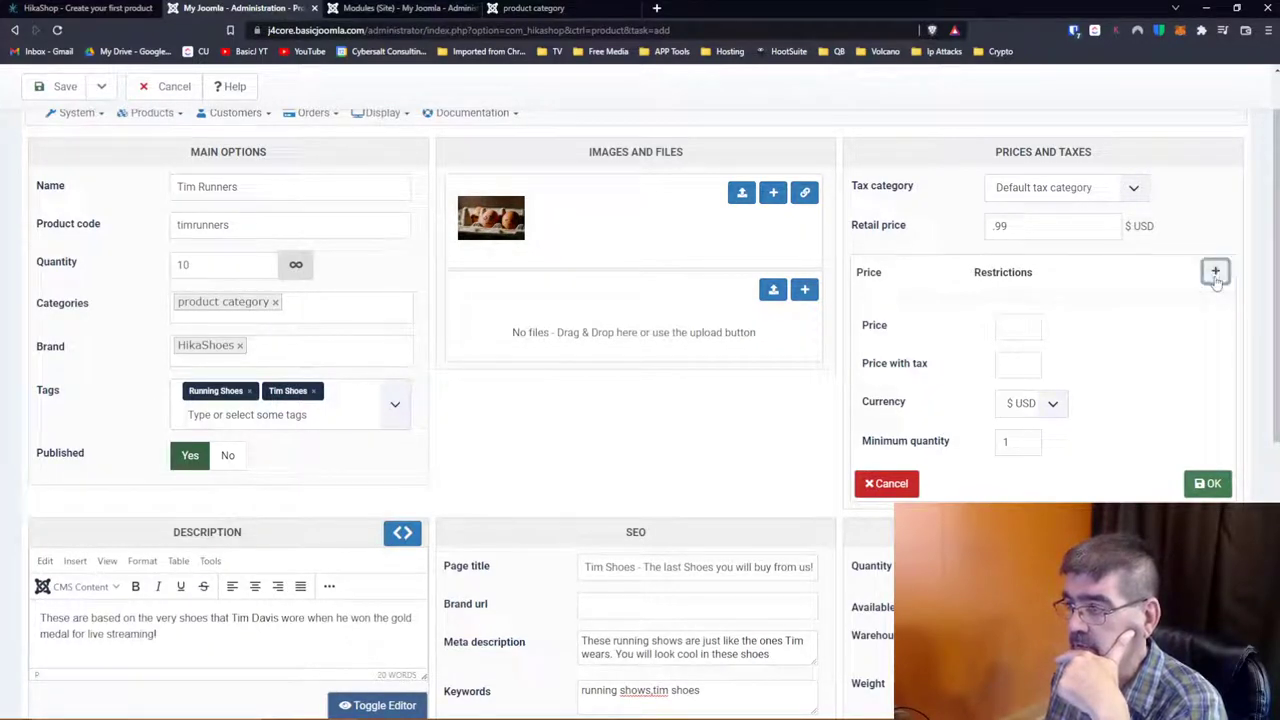
pyautogui.click(1016, 325)
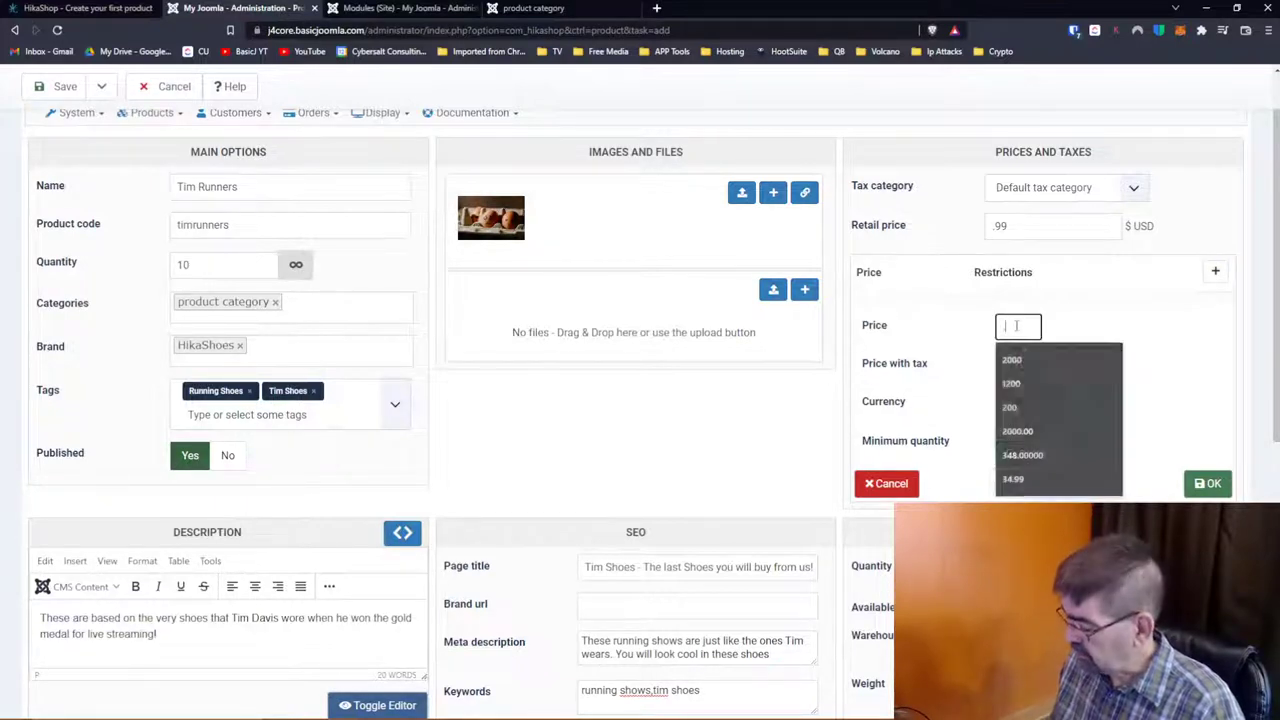
pyautogui.write('.50')
pyautogui.press('Tab')
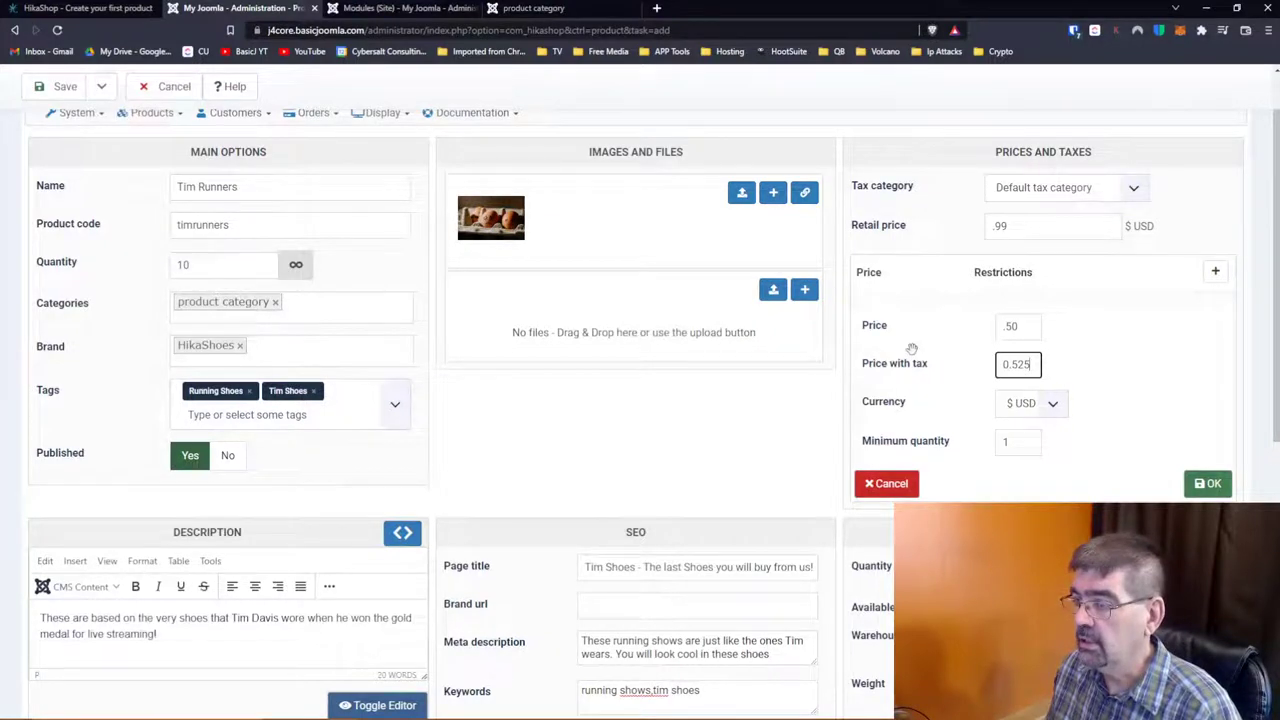
pyautogui.click(1207, 483)
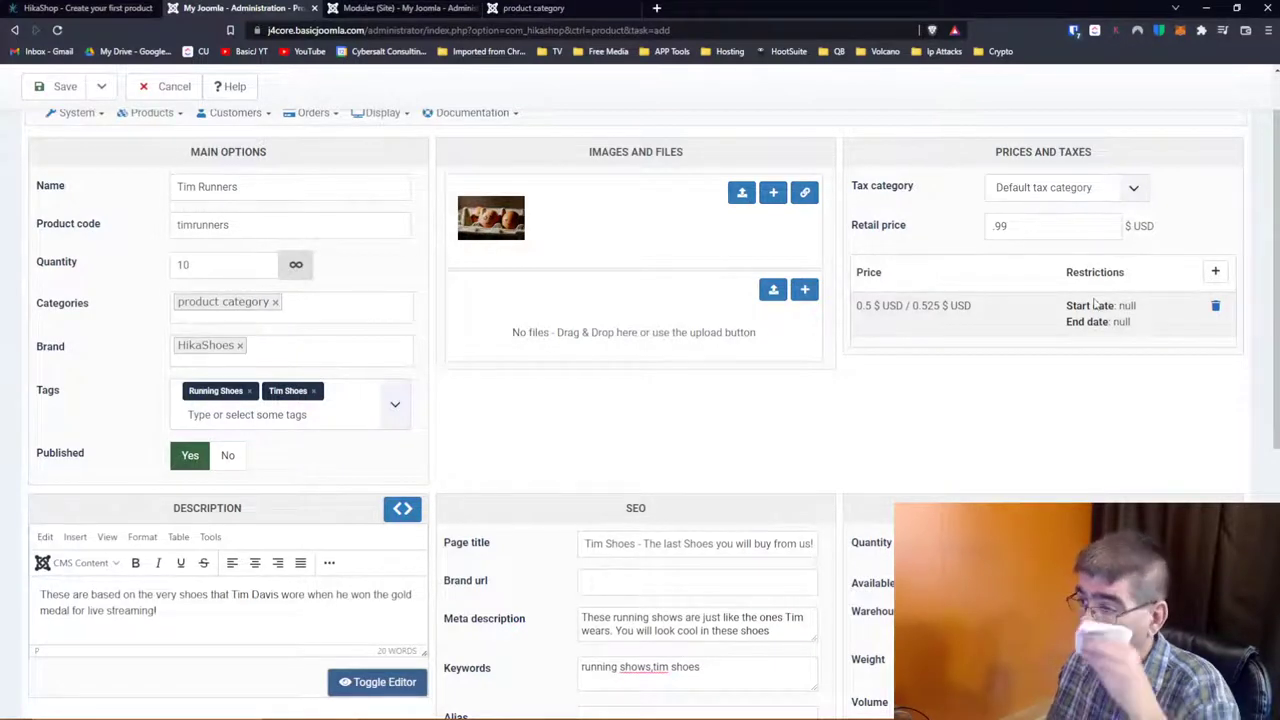
pyautogui.click(1215, 272)
pyautogui.click(1217, 275)
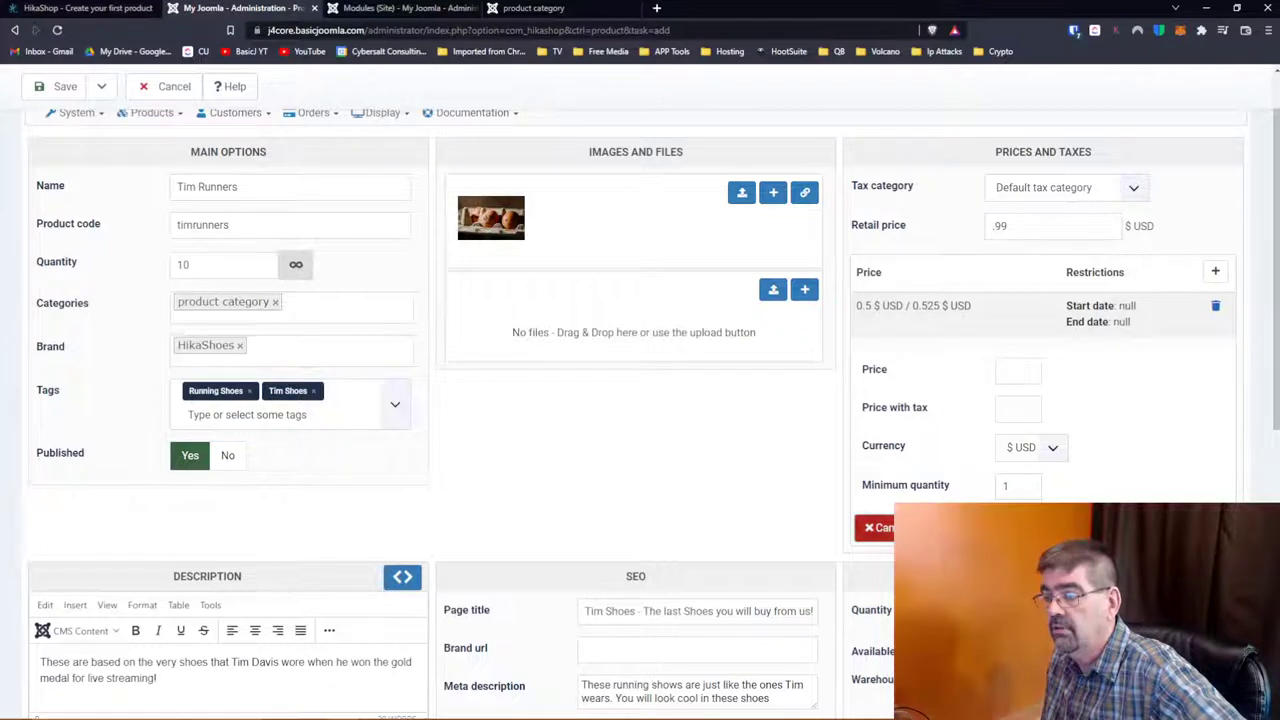
# Step: Close the empty price form, delete the old price row and start a new price
pyautogui.click(873, 527)
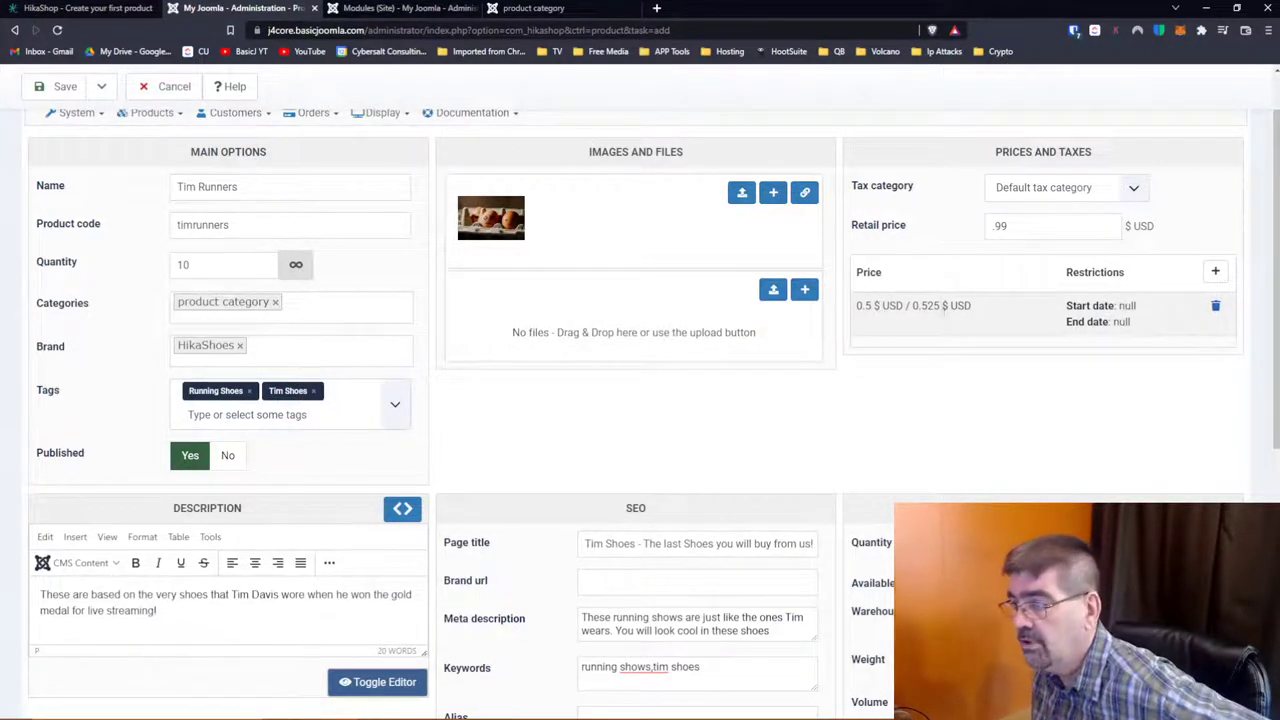
pyautogui.click(1216, 306)
pyautogui.click(1215, 271)
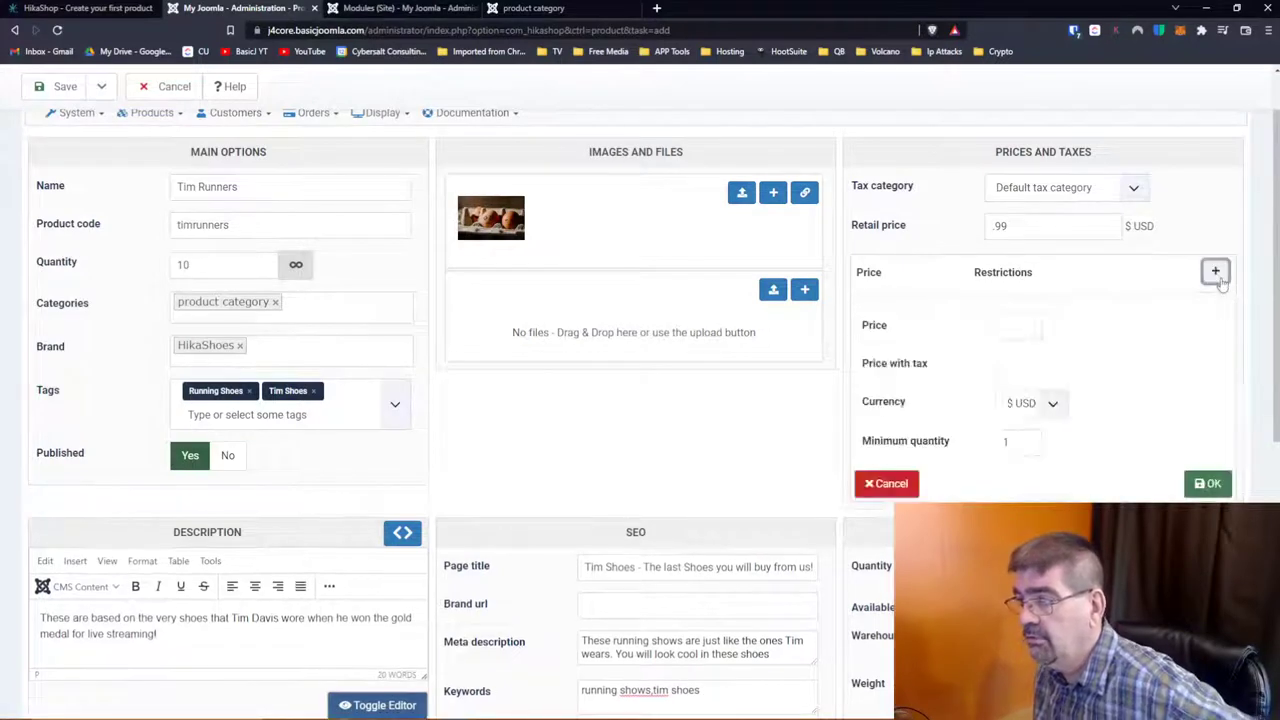
# Step: Enter a 0.50 USD price (0.525 with tax) with minimum quantity 2 and confirm it
pyautogui.click(1007, 325)
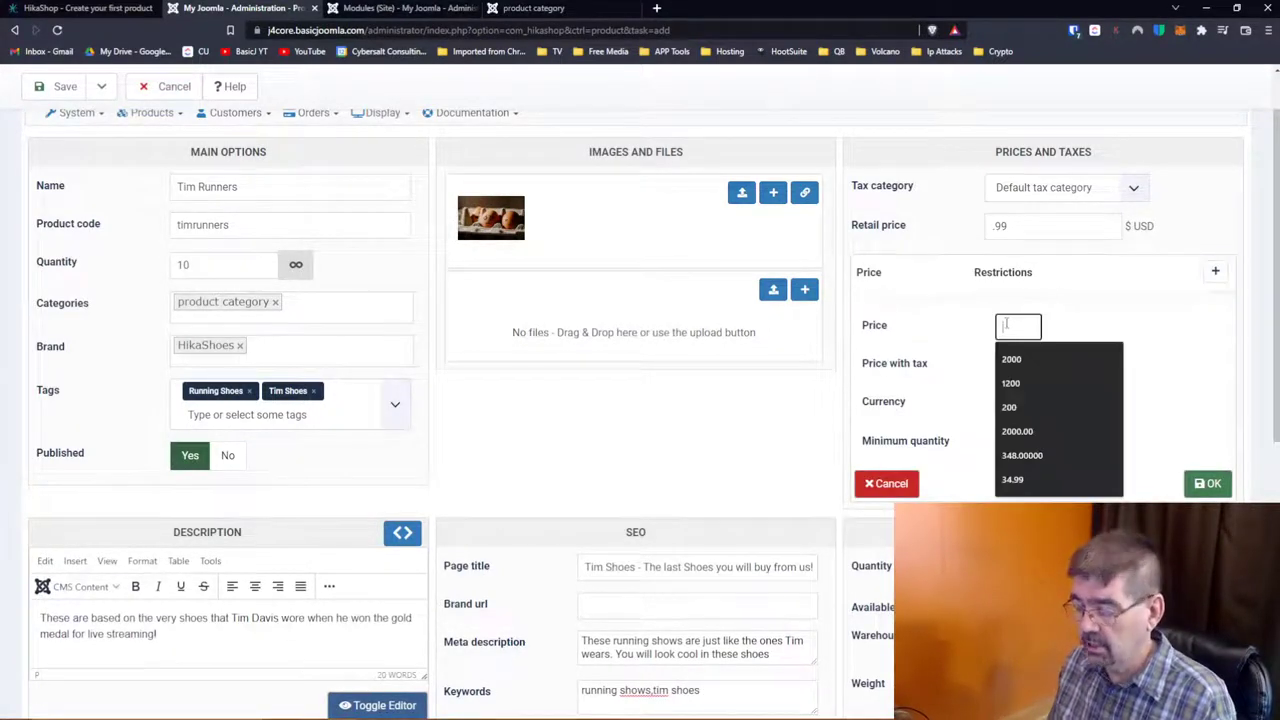
pyautogui.write('5')
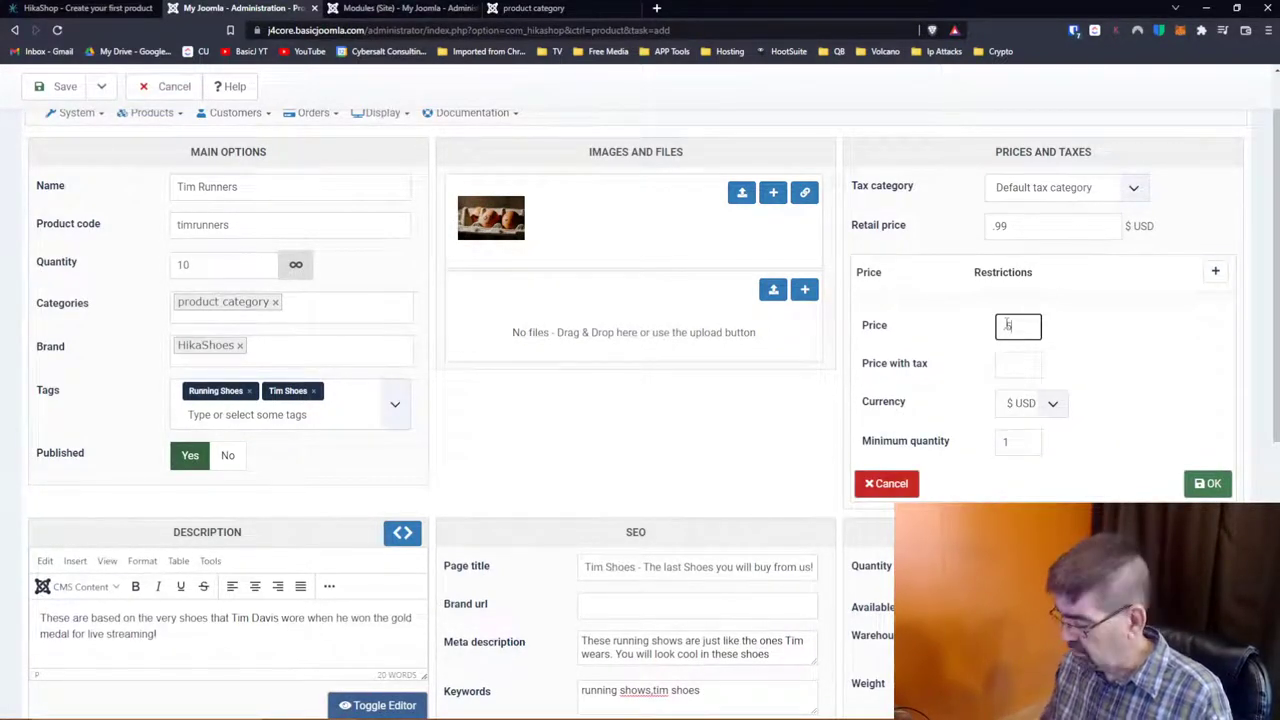
pyautogui.write('0')
pyautogui.press('Tab')
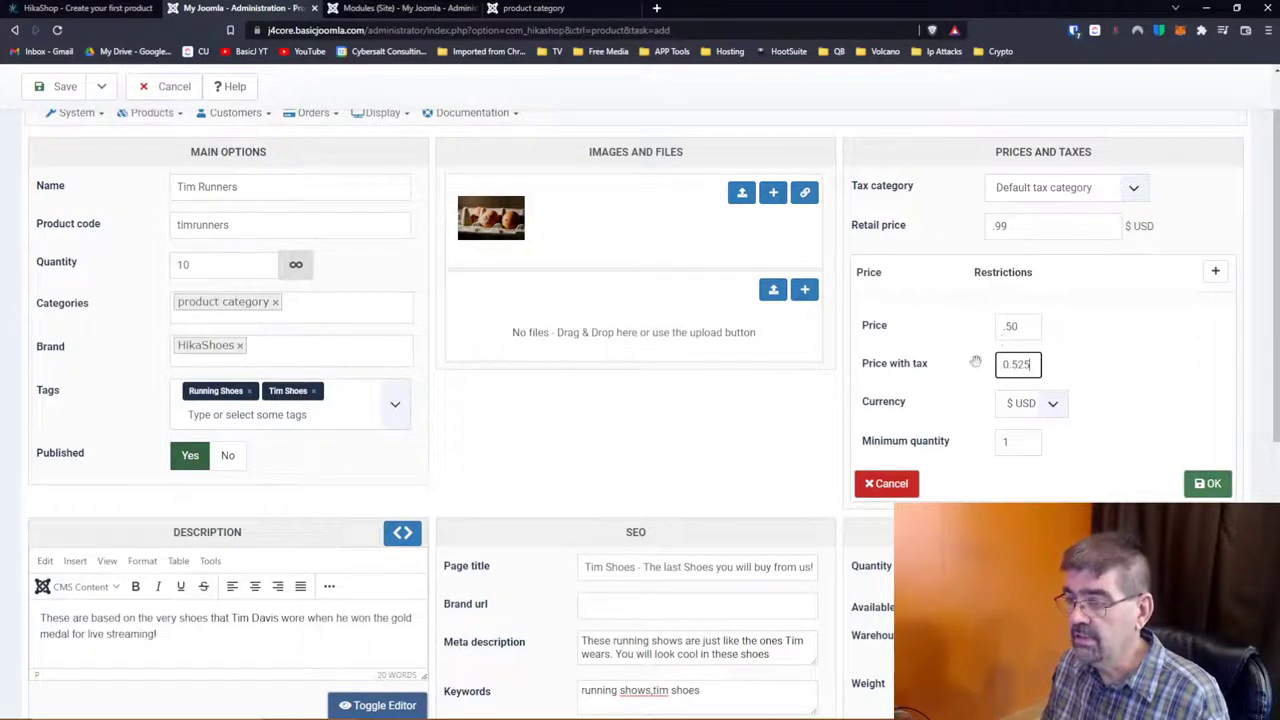
pyautogui.press('Tab')
pyautogui.press('Tab')
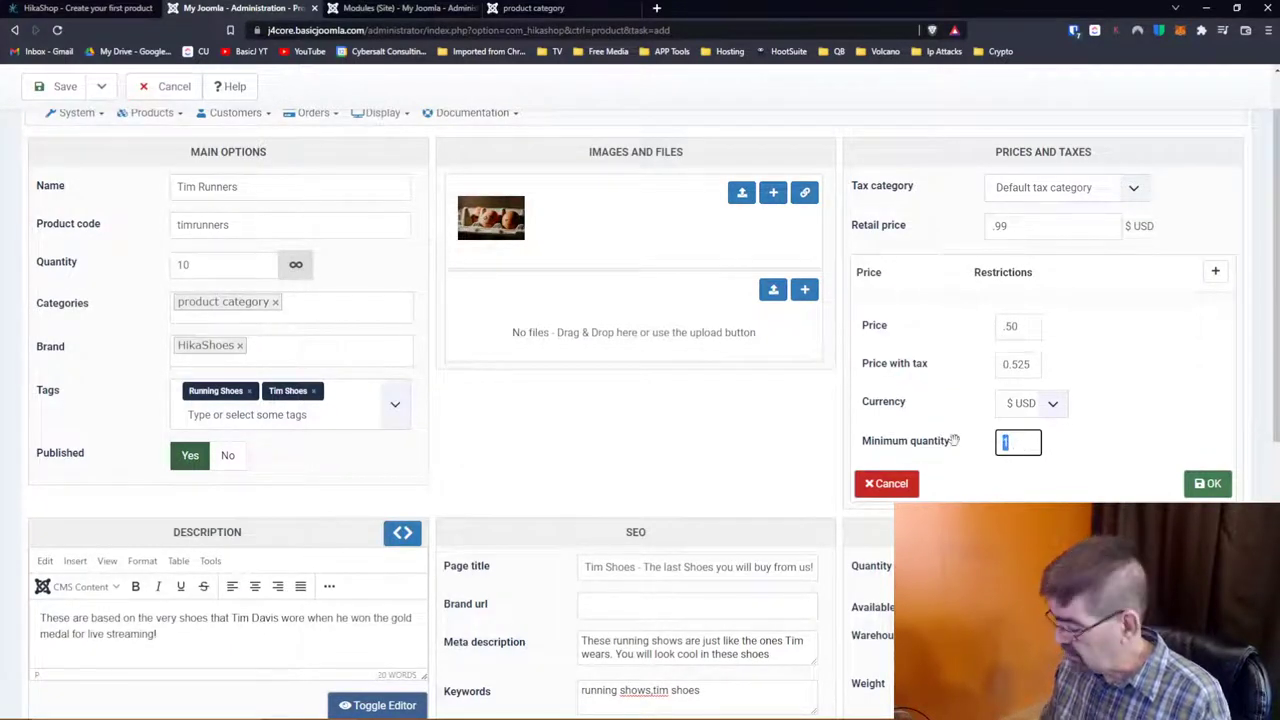
pyautogui.write('2')
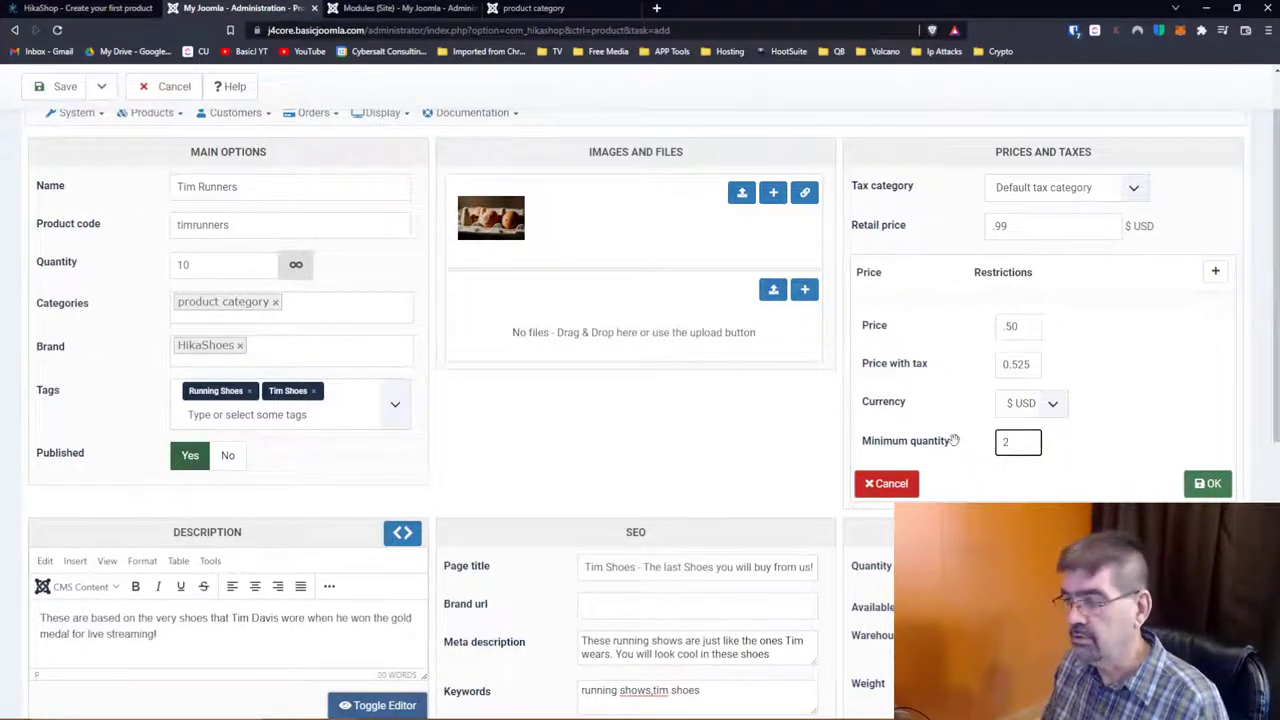
pyautogui.click(1207, 483)
pyautogui.scroll(-2, 1140, 400)
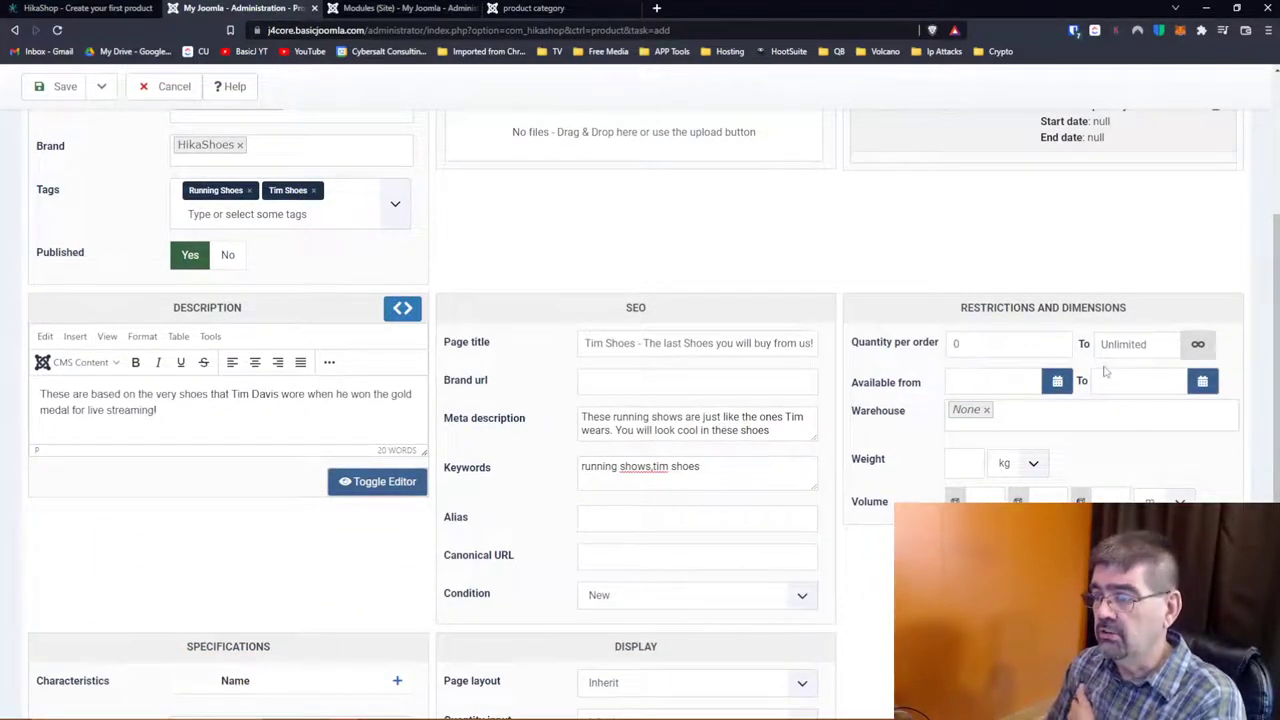
# Step: Limit the quantity per order to a minimum of 1 and a maximum of 4
pyautogui.moveTo(985, 344); pyautogui.dragTo(937, 342)
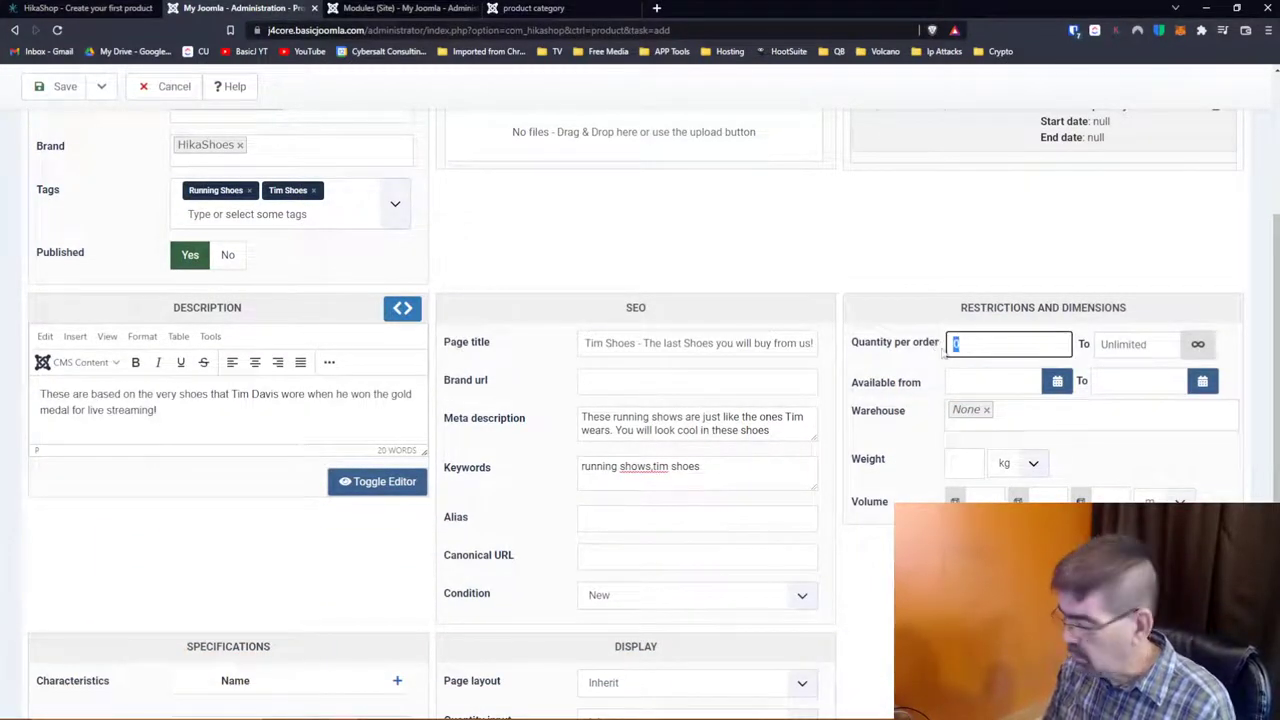
pyautogui.write('4')
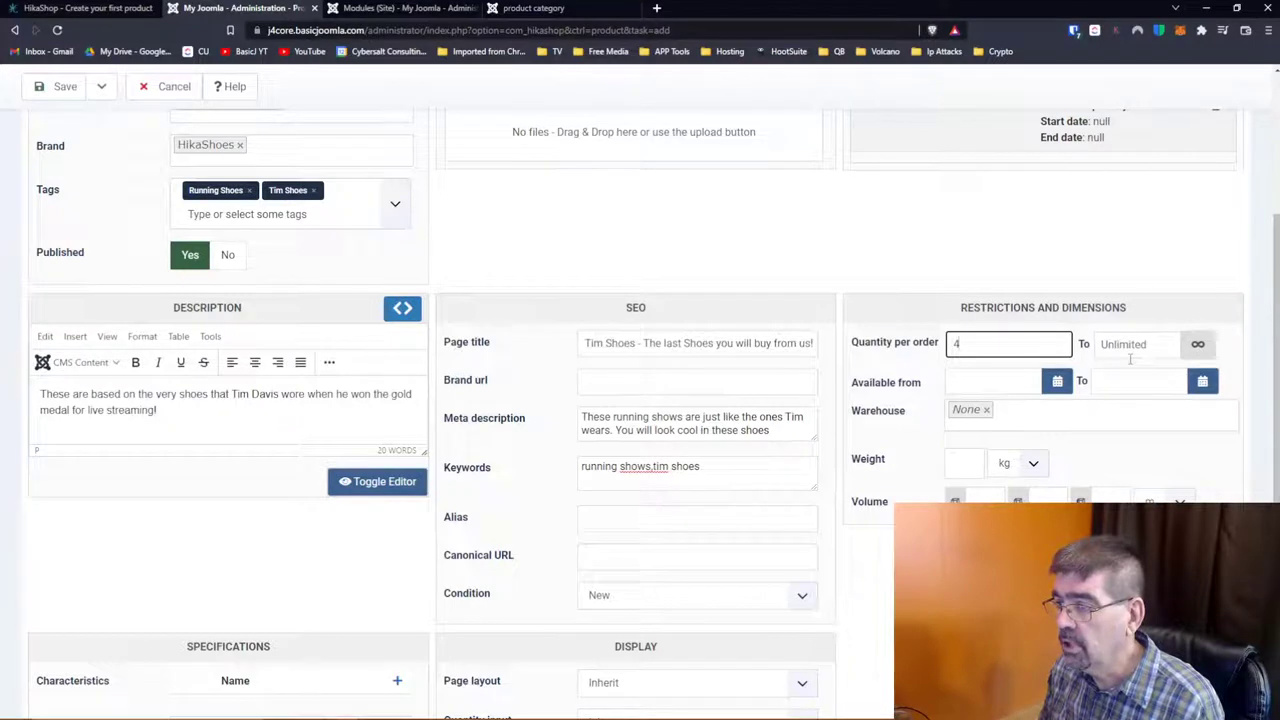
pyautogui.doubleClick(1002, 339)
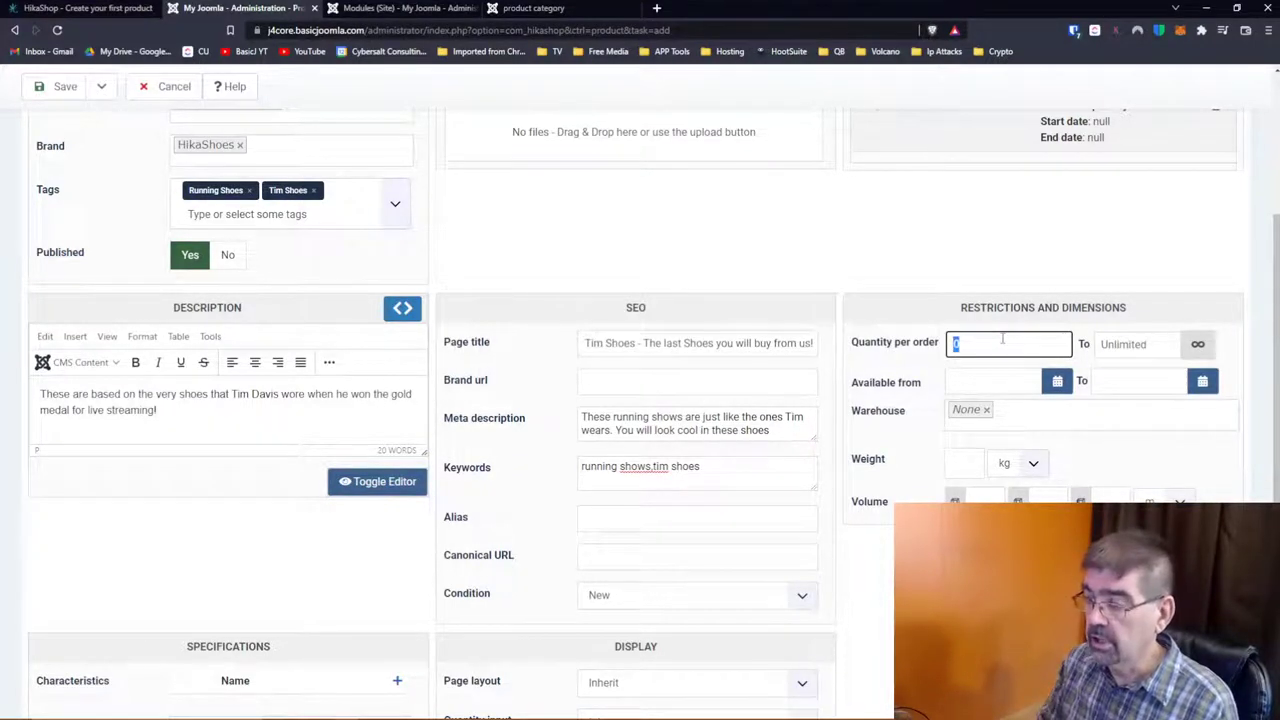
pyautogui.write('1')
pyautogui.press('Tab')
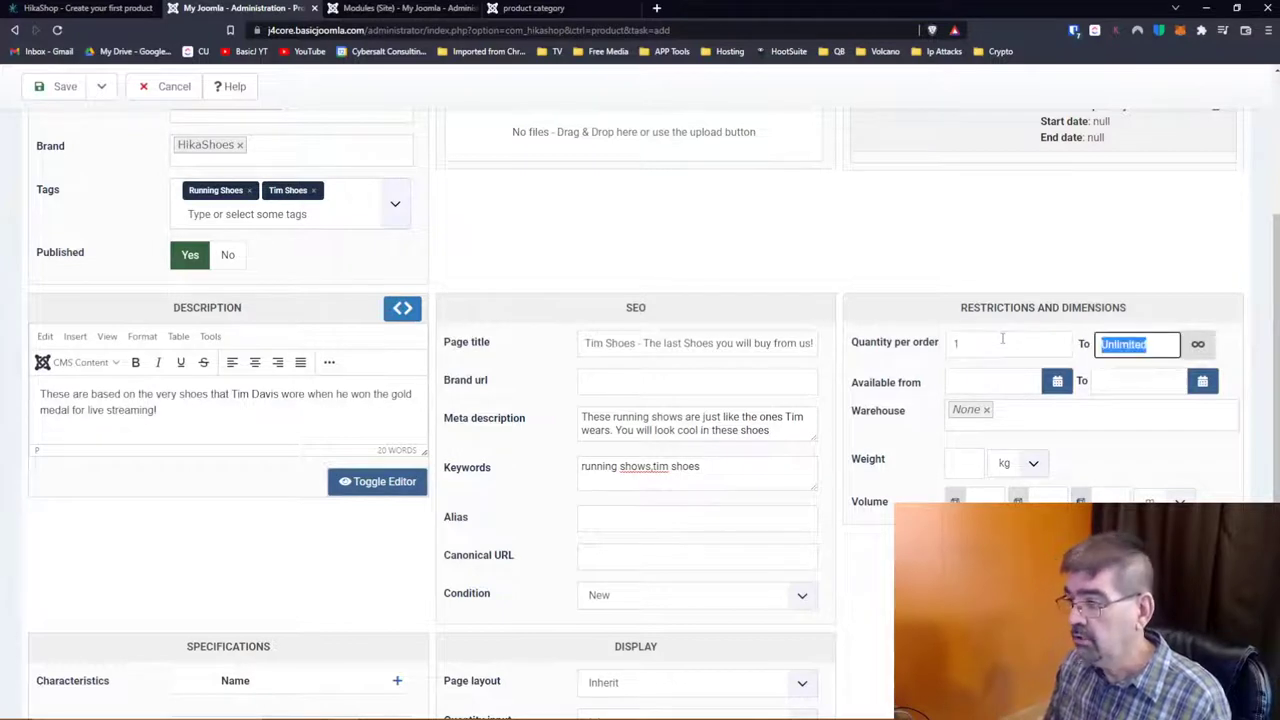
pyautogui.write('4')
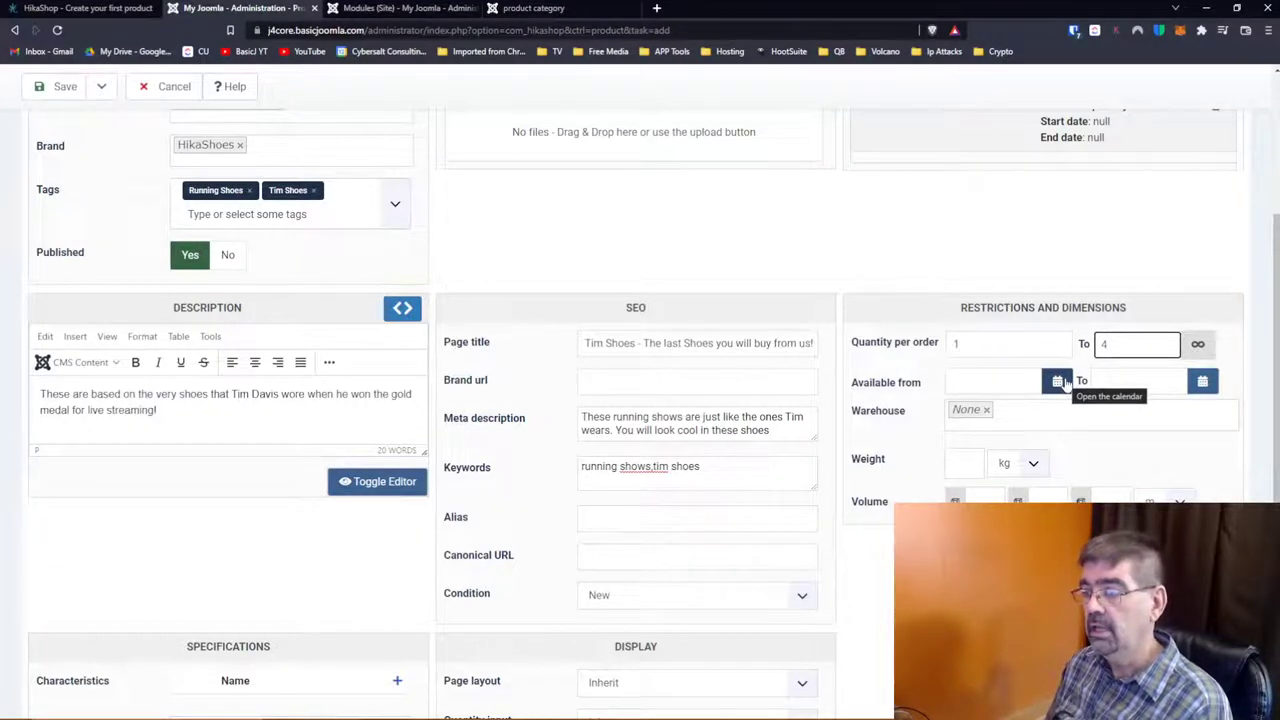
# Step: Leave the warehouse unset and set the product weight to 1 kg
pyautogui.click(1010, 416)
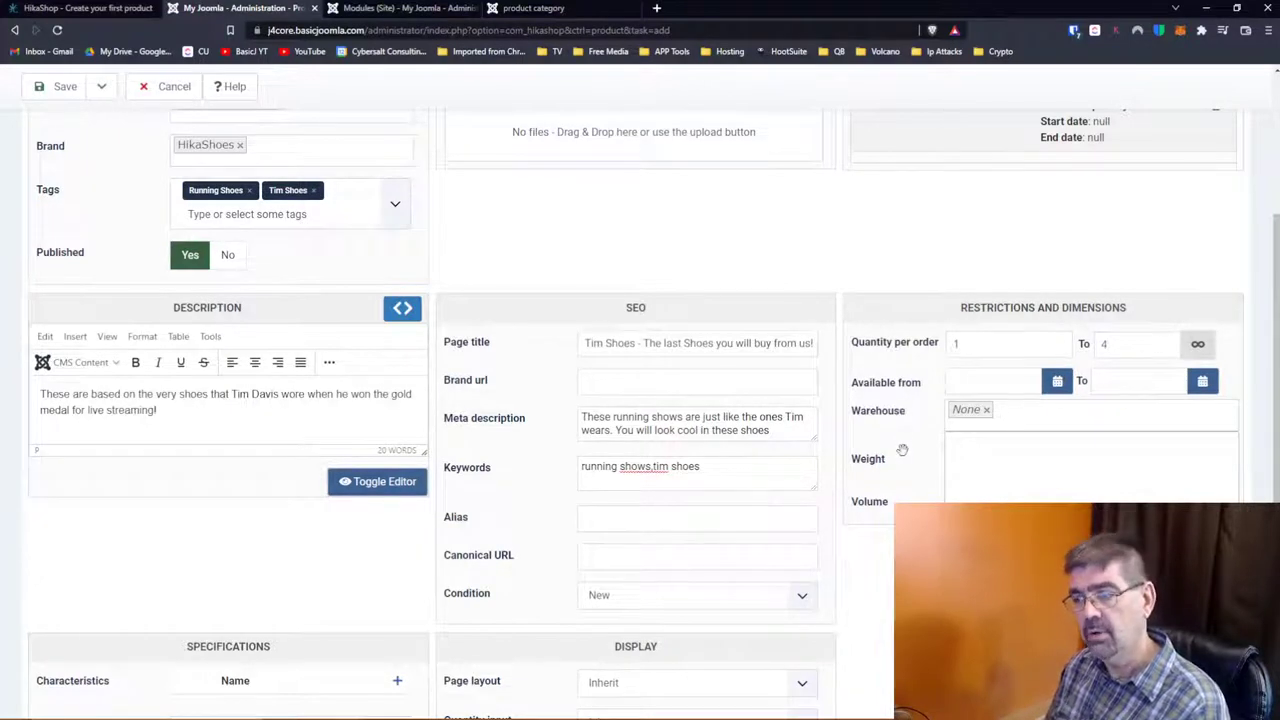
pyautogui.click(900, 441)
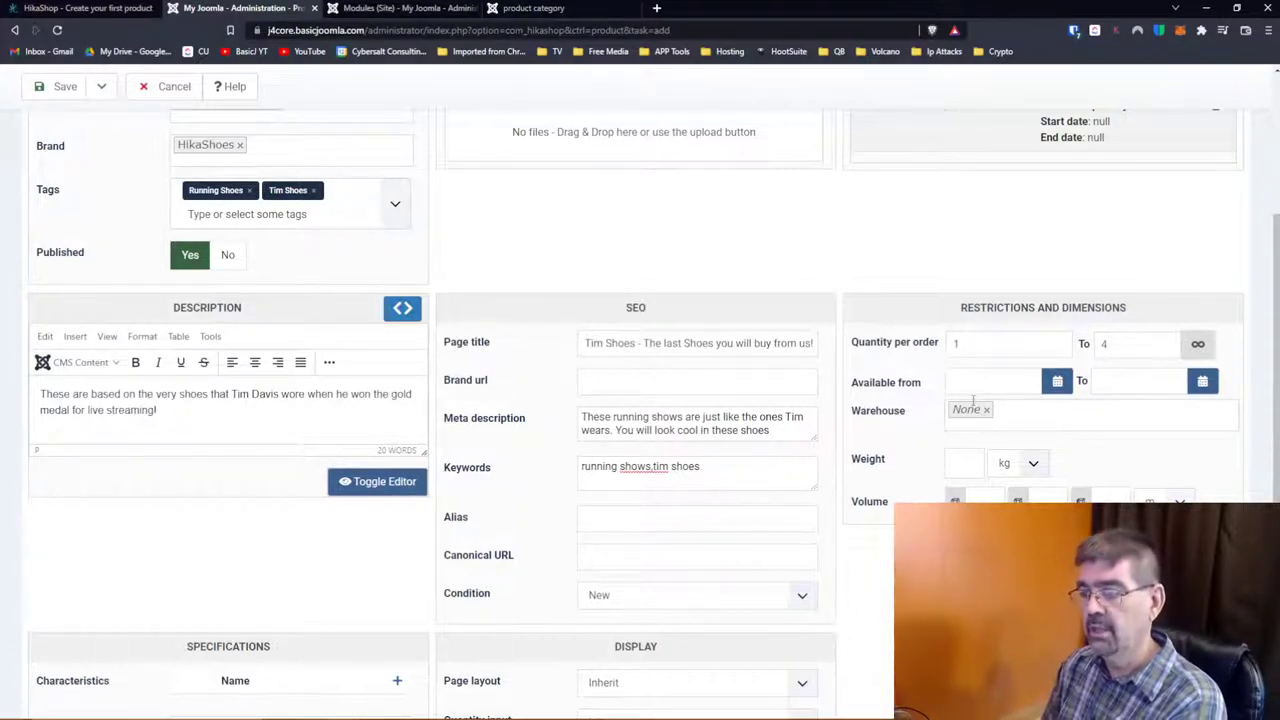
pyautogui.click(962, 462)
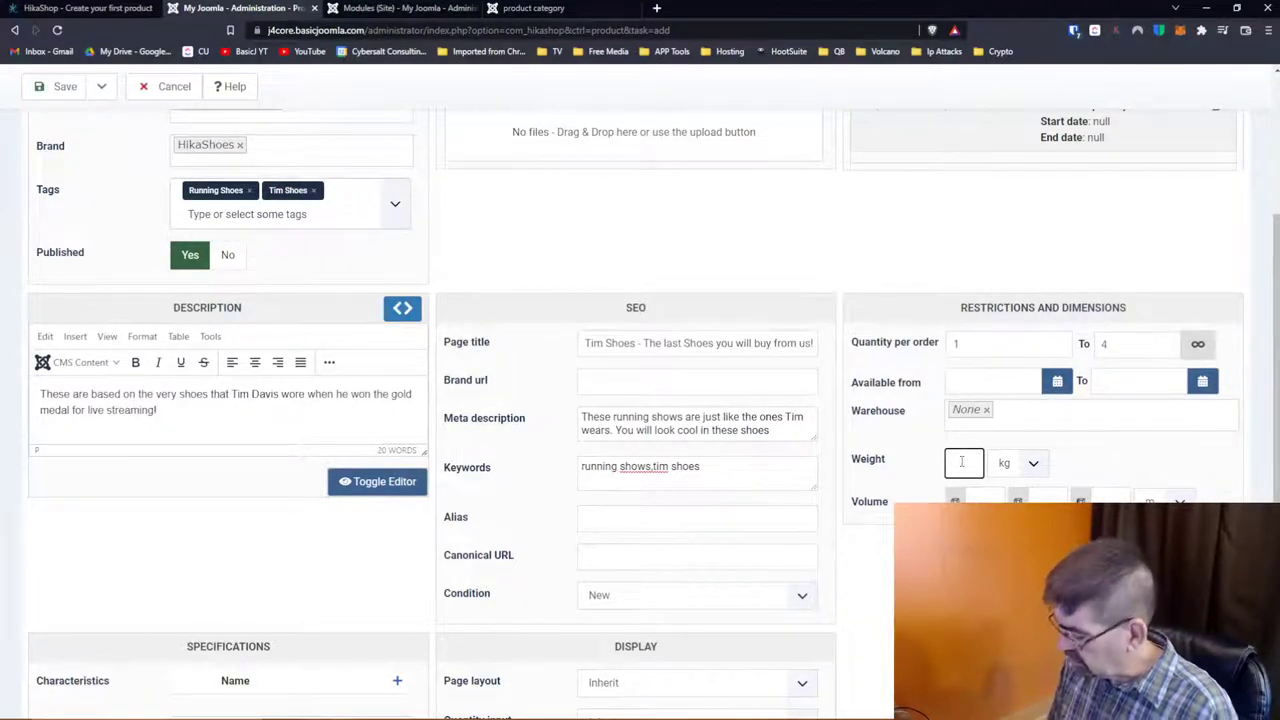
pyautogui.write('1')
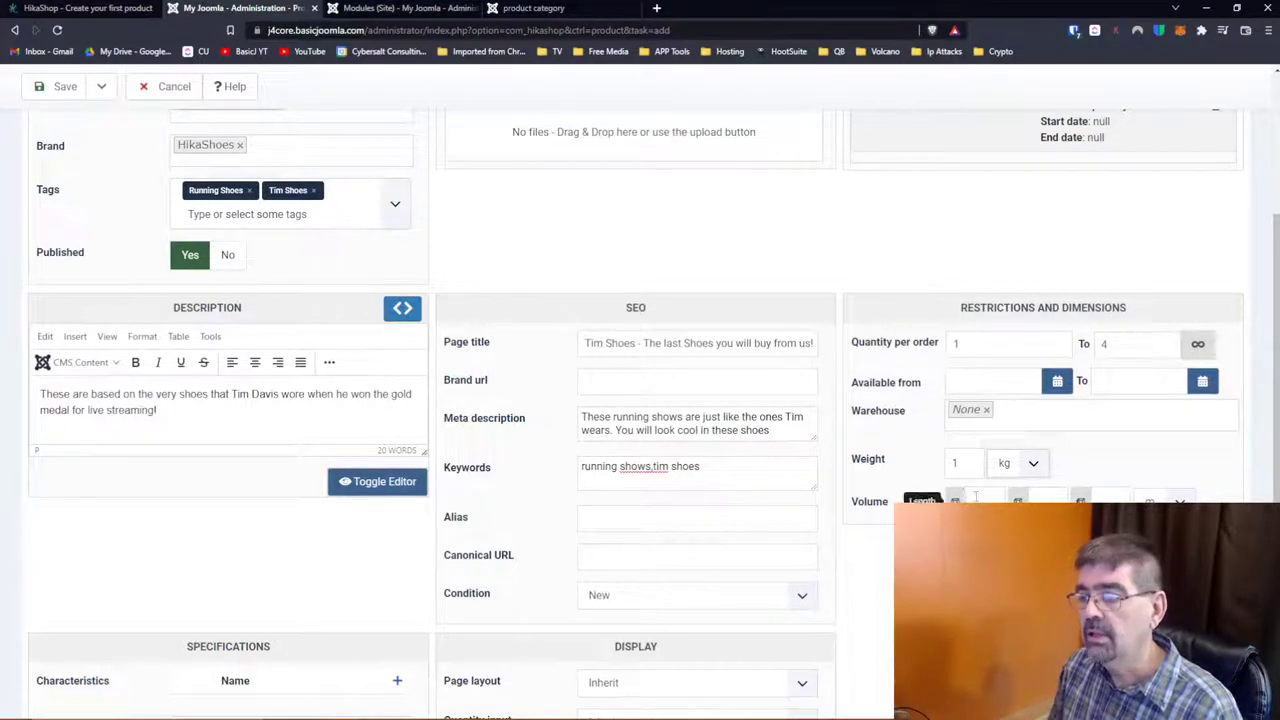
# Step: Fill in the volume length, width and height in inches, with 12 for length and height
pyautogui.click(985, 500)
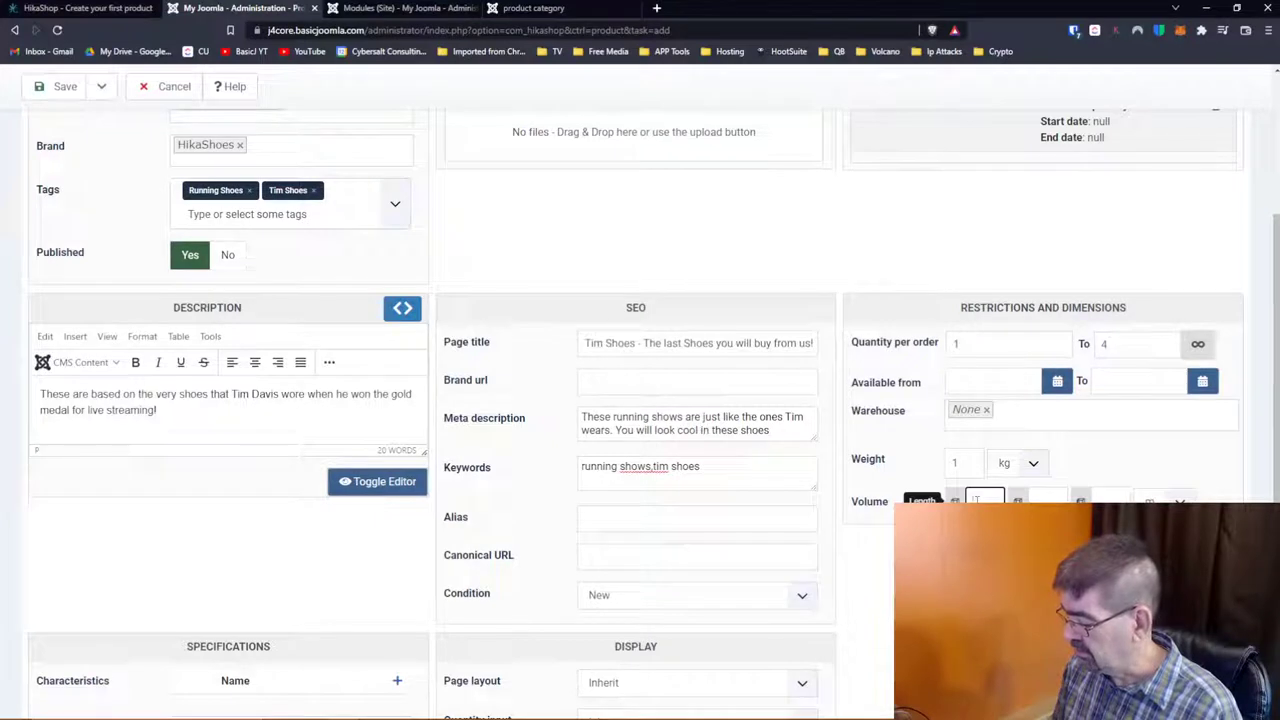
pyautogui.press('Tab')
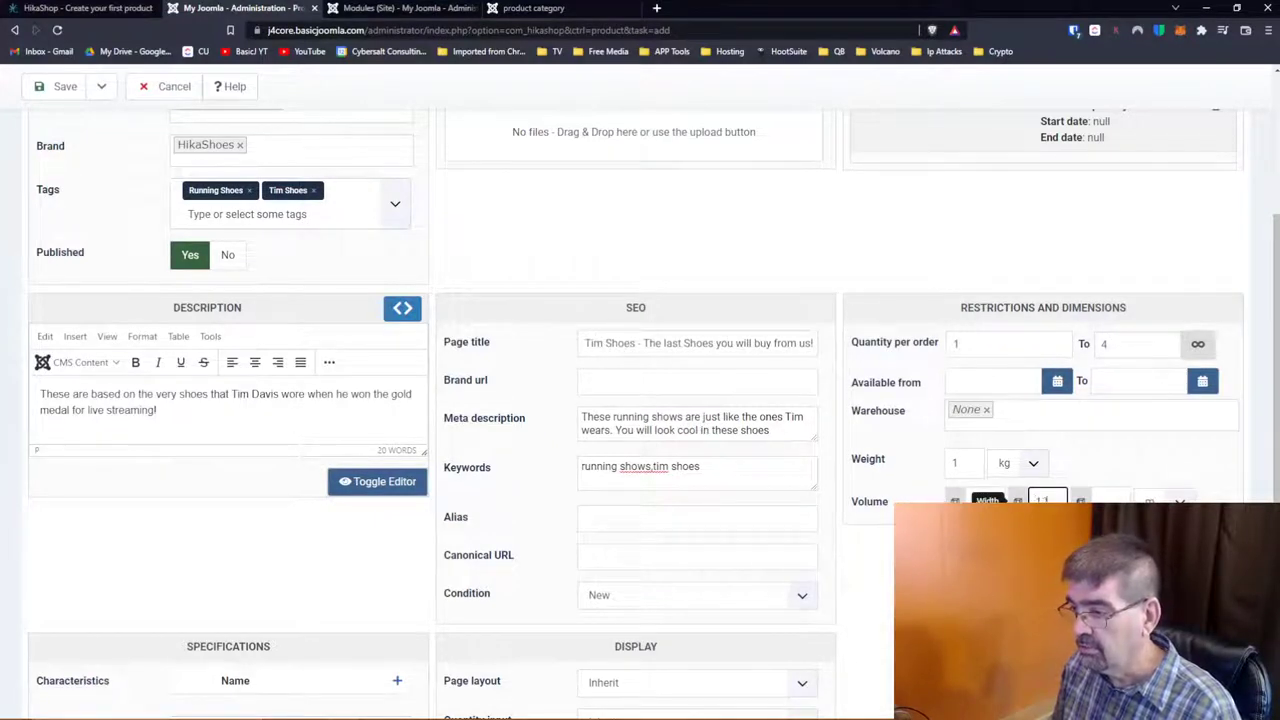
pyautogui.write('1.1')
pyautogui.press('Tab')
pyautogui.write('12')
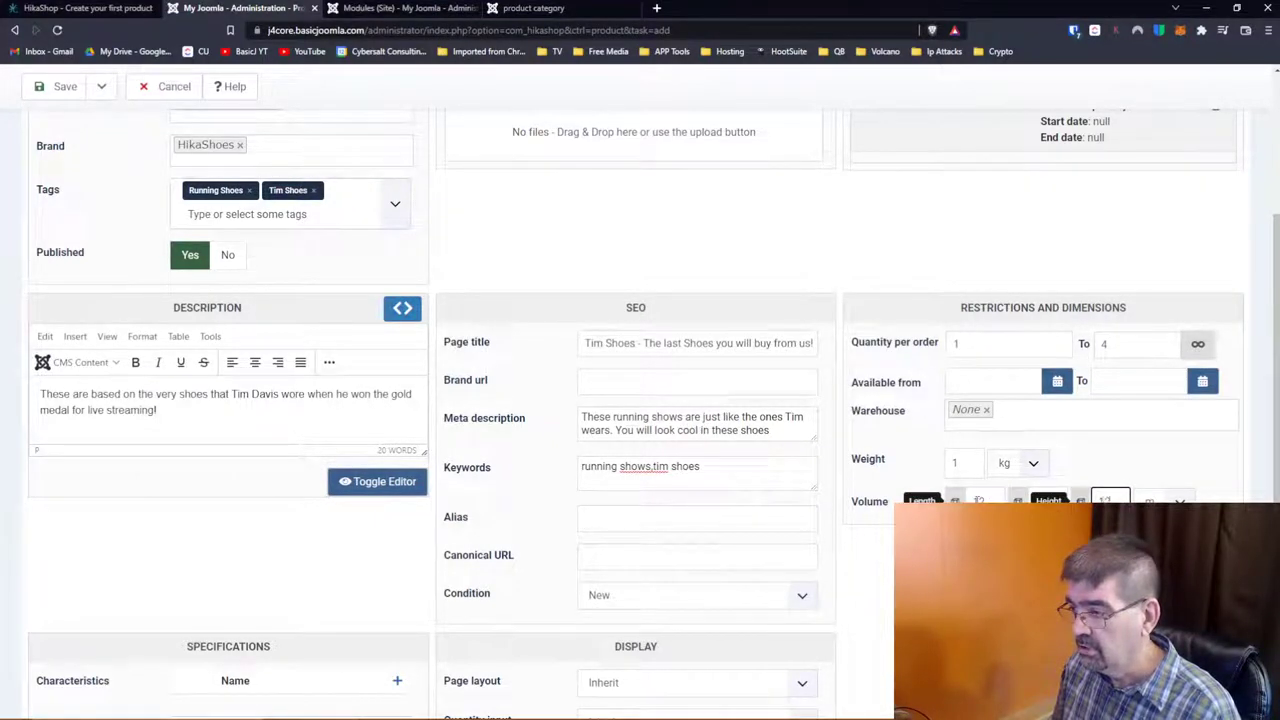
pyautogui.press('Tab')
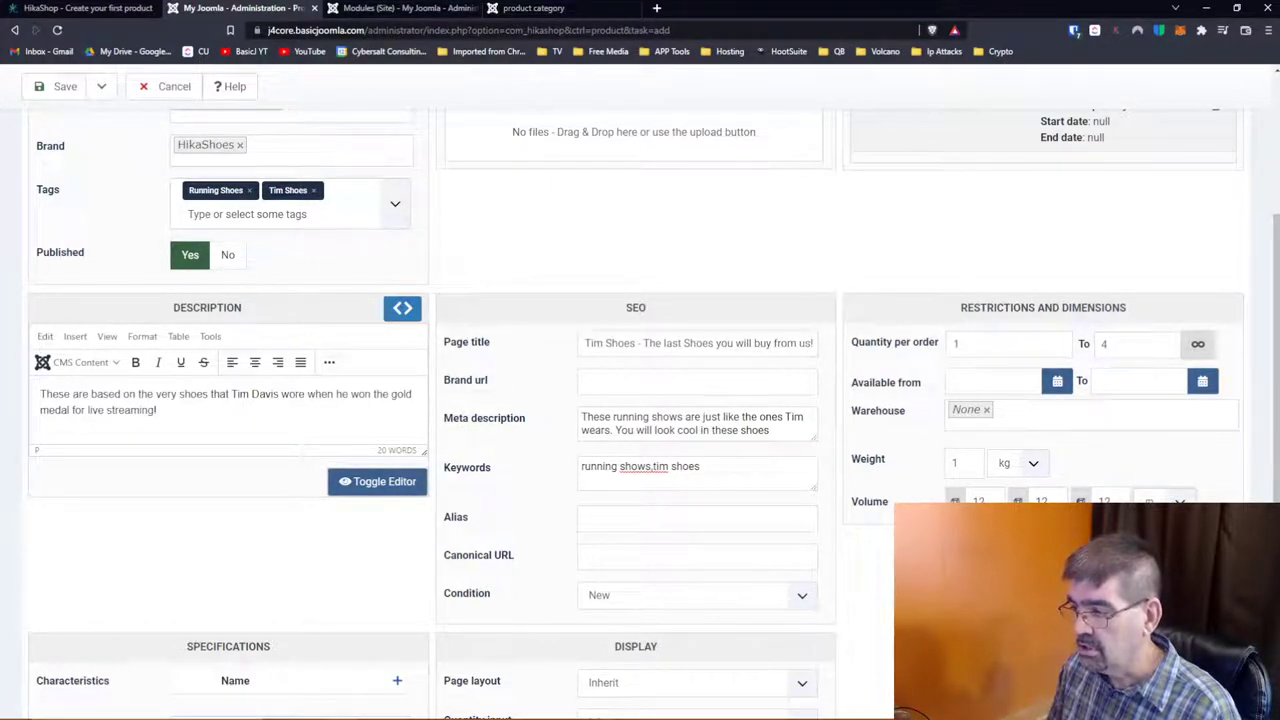
pyautogui.click(1047, 499)
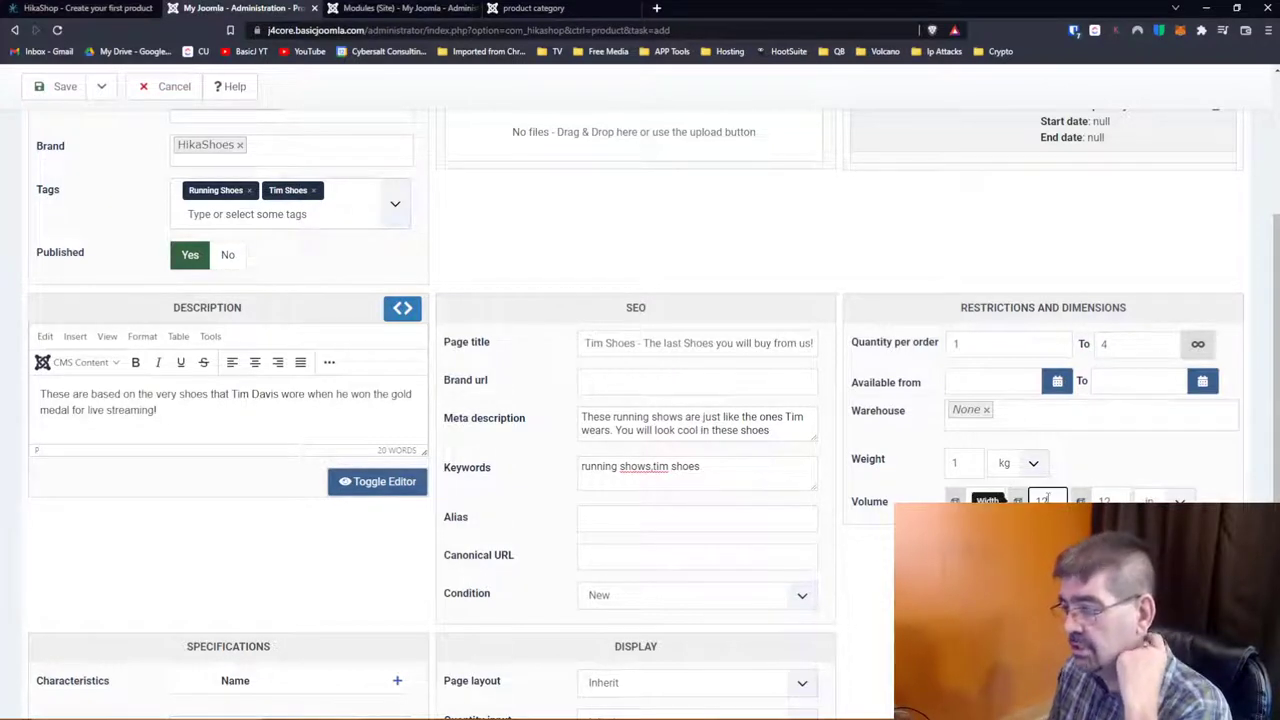
pyautogui.moveTo(1033, 500); pyautogui.dragTo(1047, 500)
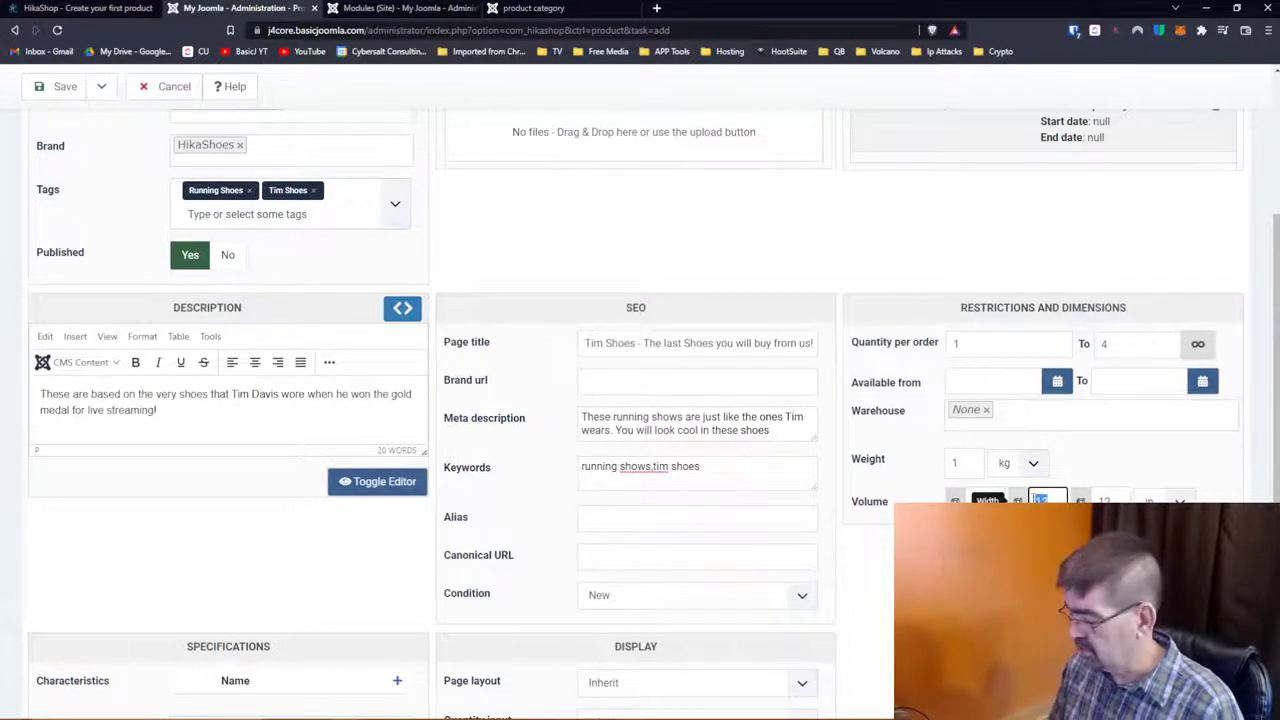
pyautogui.press('Tab')
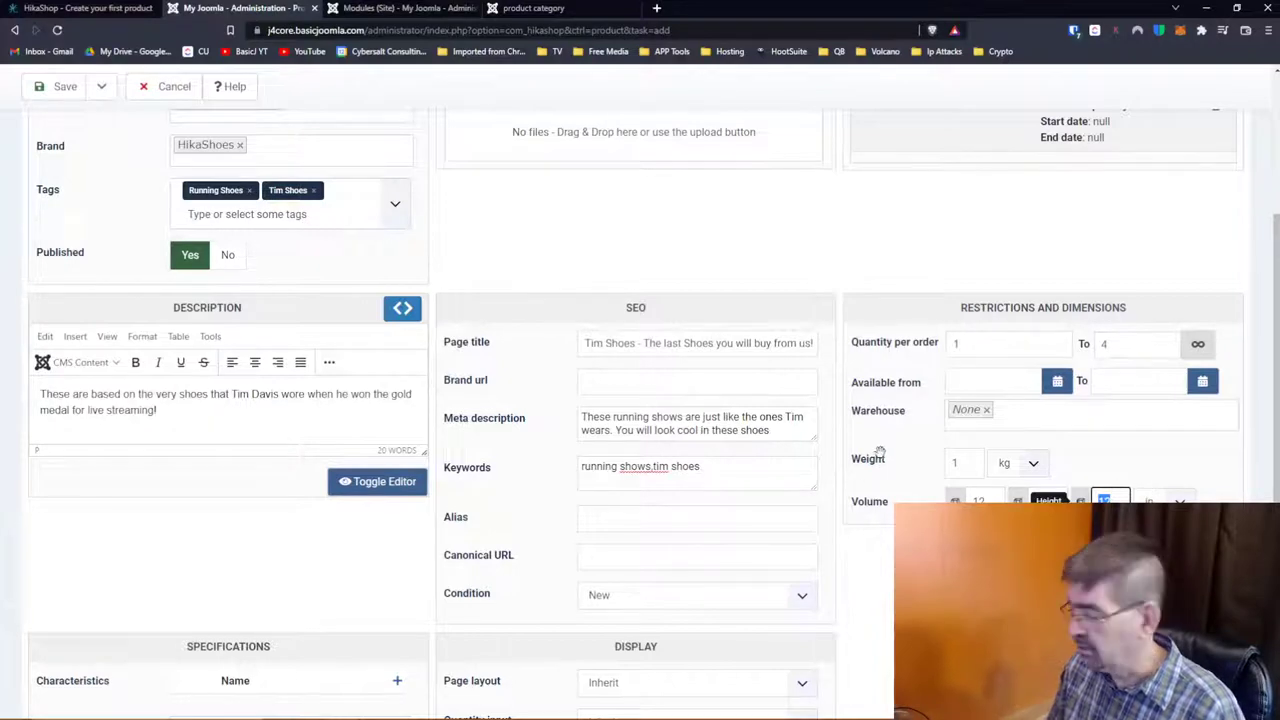
pyautogui.scroll(-3, 880, 458)
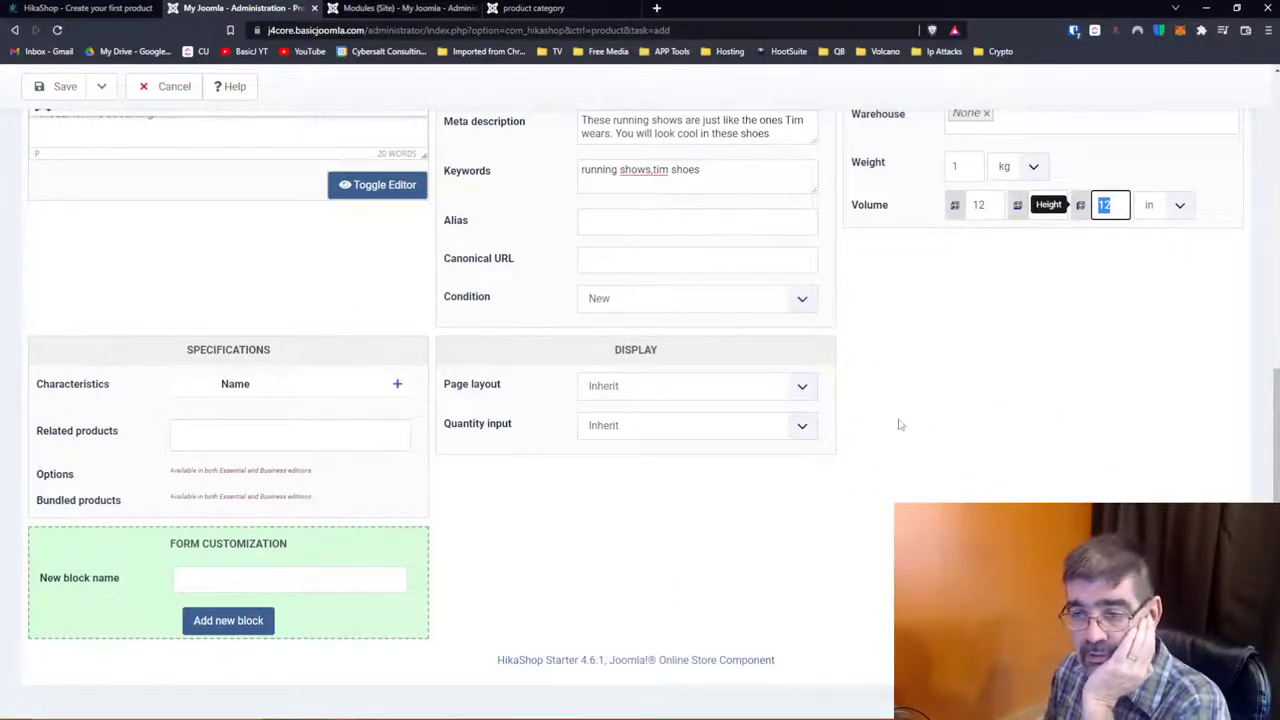
# Step: Add the Shoe size characteristic to the product
pyautogui.click(398, 386)
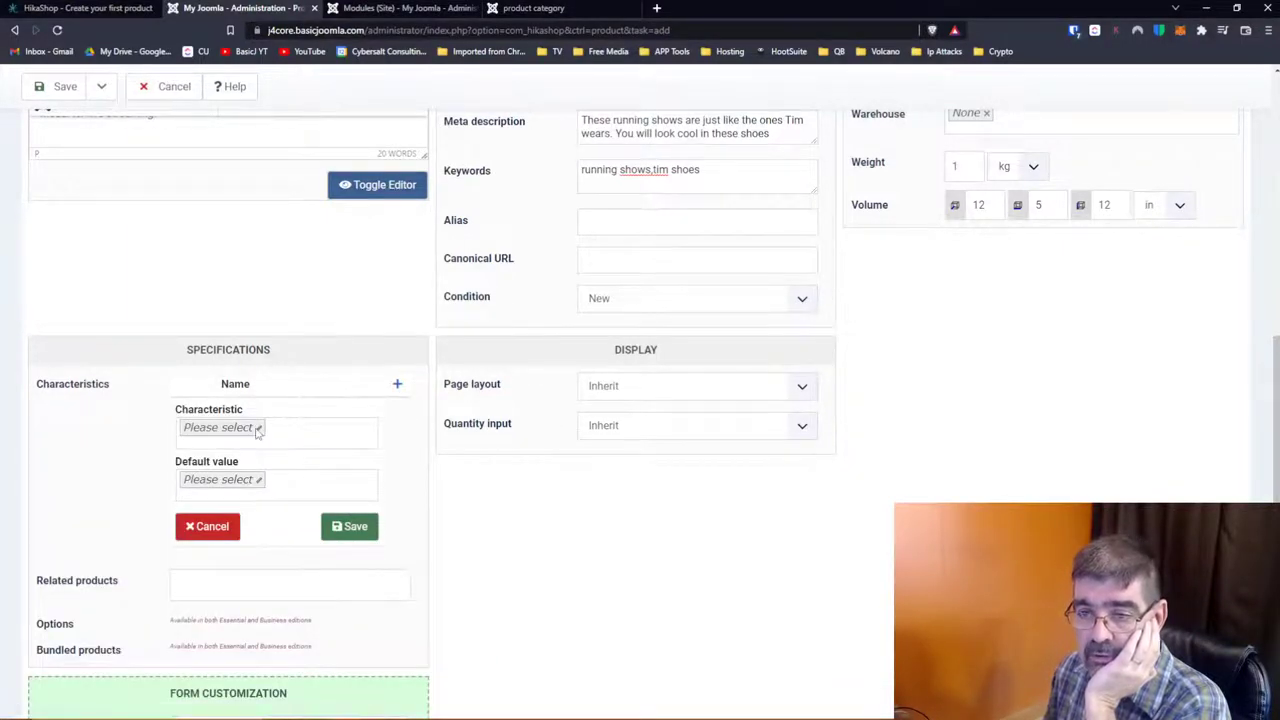
pyautogui.click(286, 428)
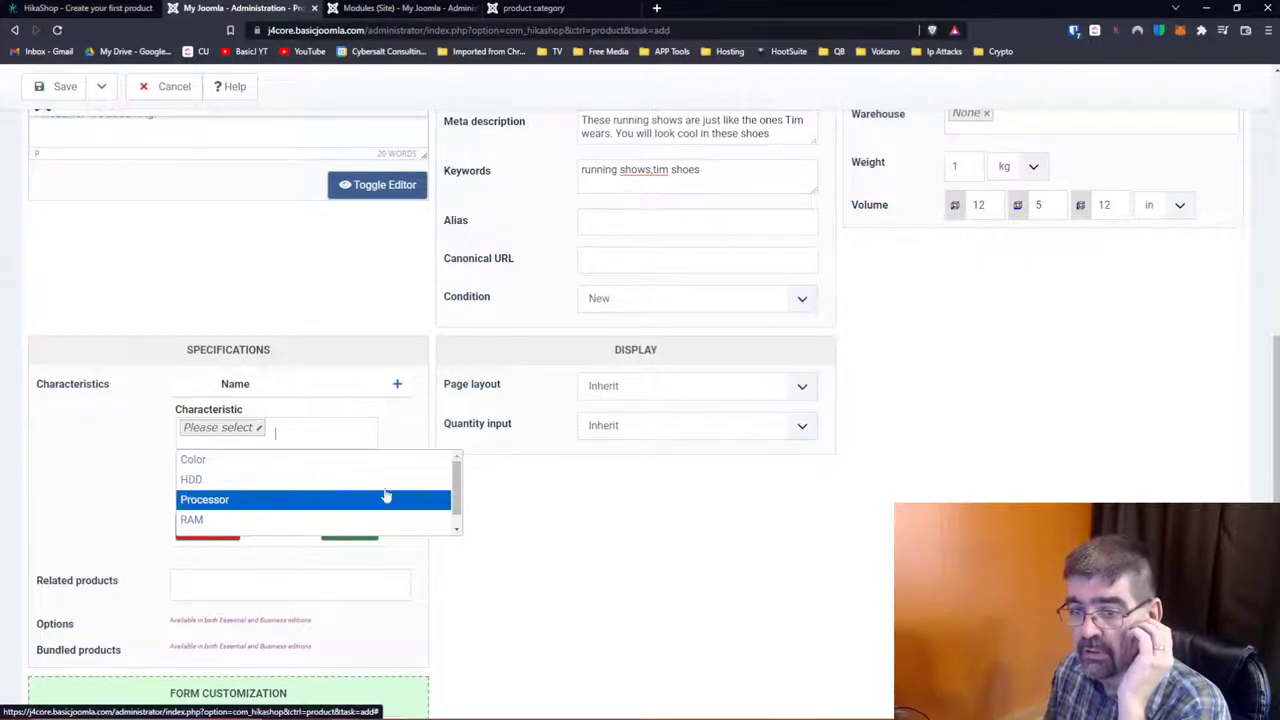
pyautogui.moveTo(456, 500); pyautogui.dragTo(456, 516)
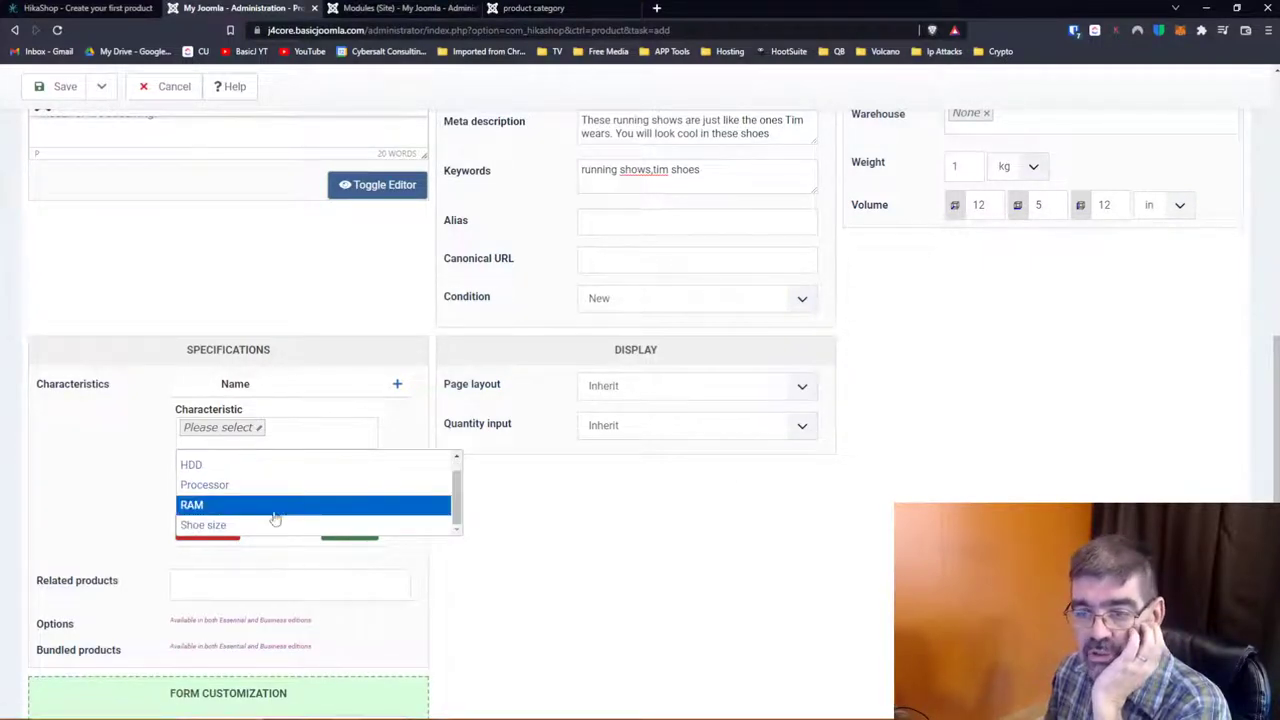
pyautogui.click(269, 525)
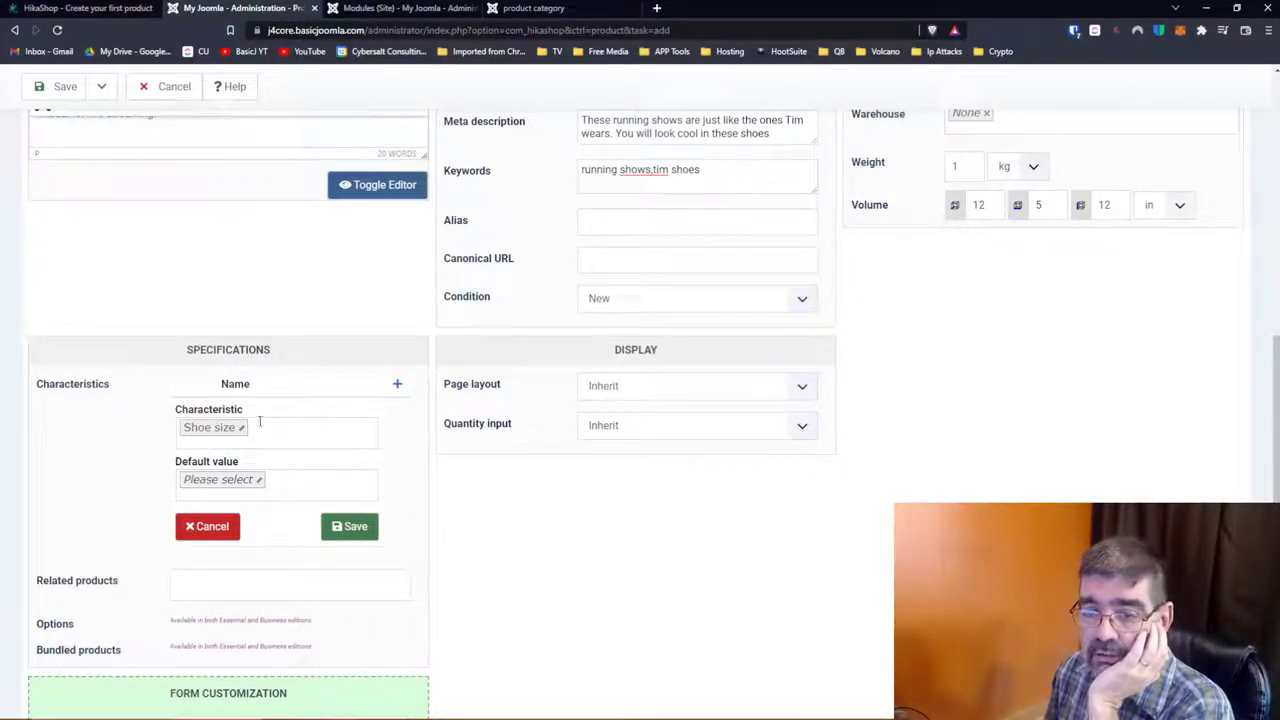
# Step: Set the Shoe size default value to 7.5
pyautogui.click(292, 481)
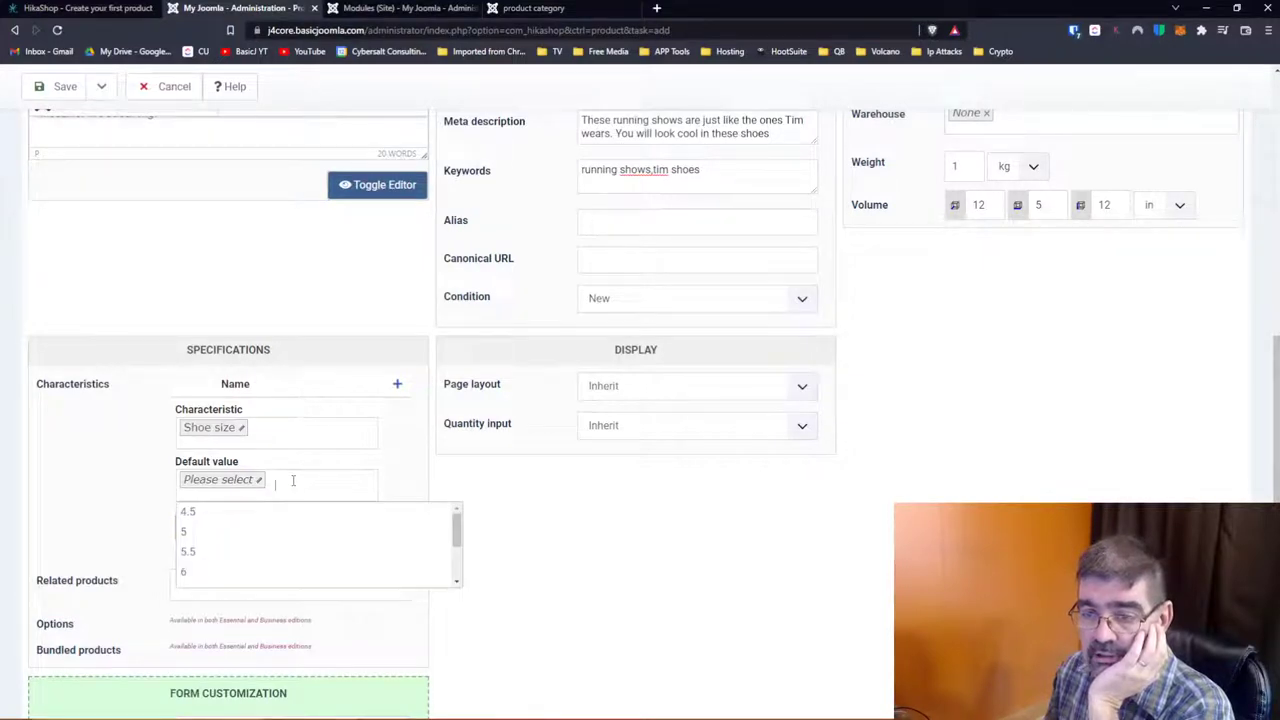
pyautogui.scroll(-3, 309, 517)
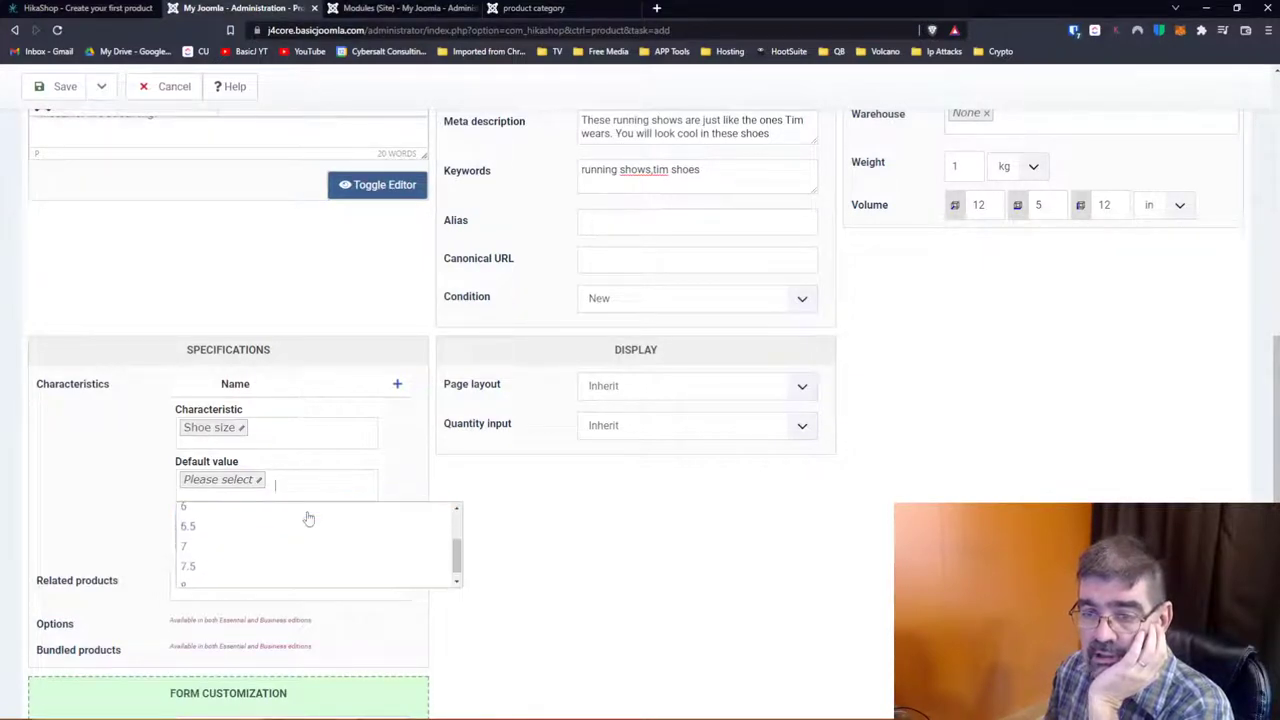
pyautogui.click(206, 566)
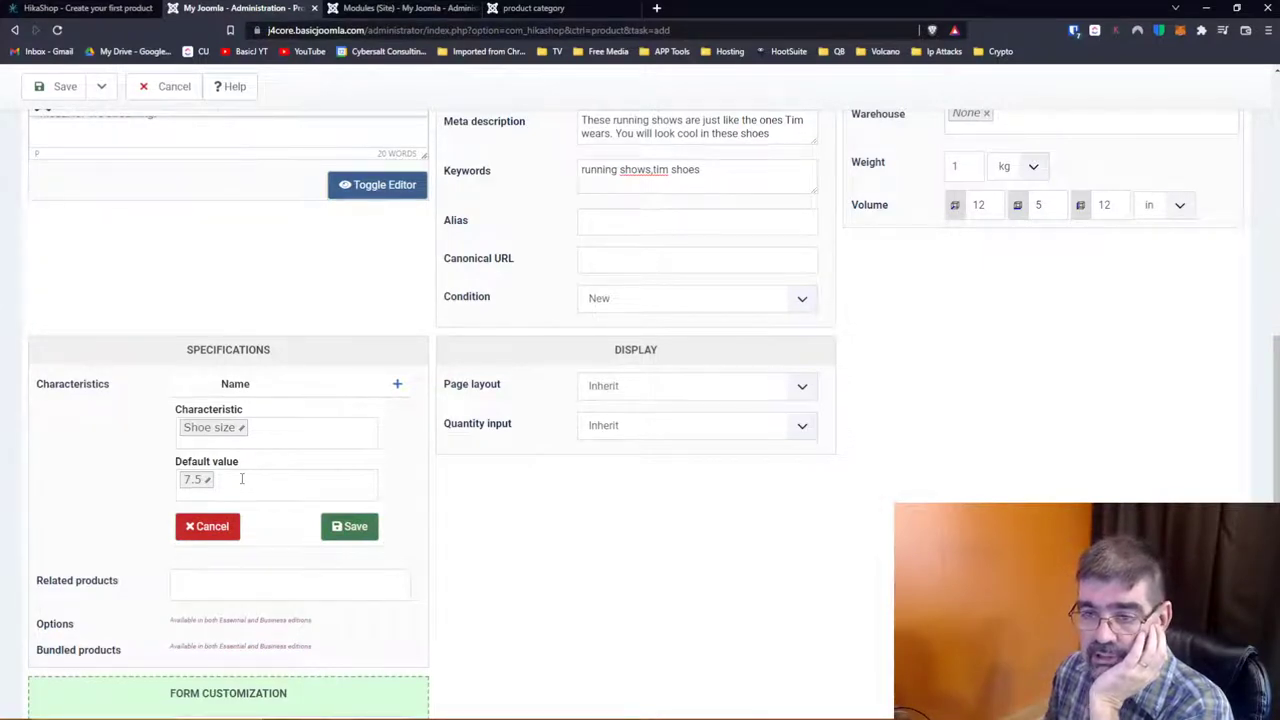
pyautogui.scroll(-3, 241, 479)
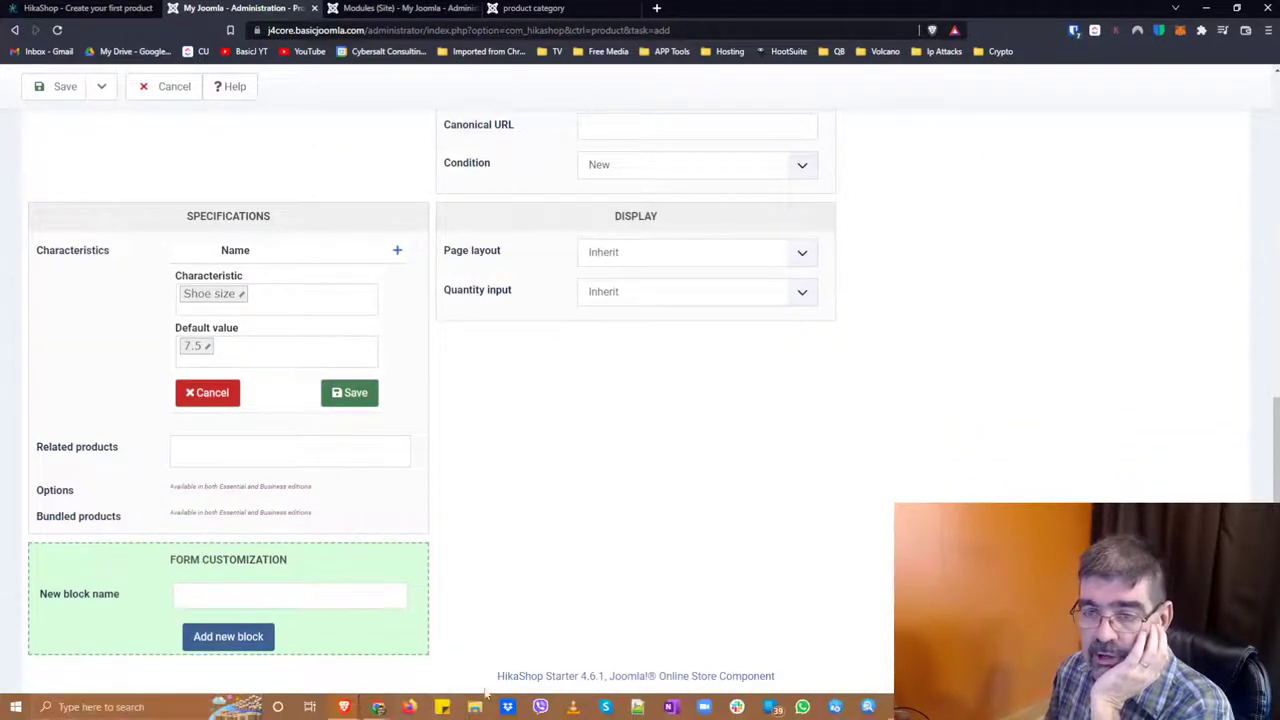
pyautogui.click(293, 458)
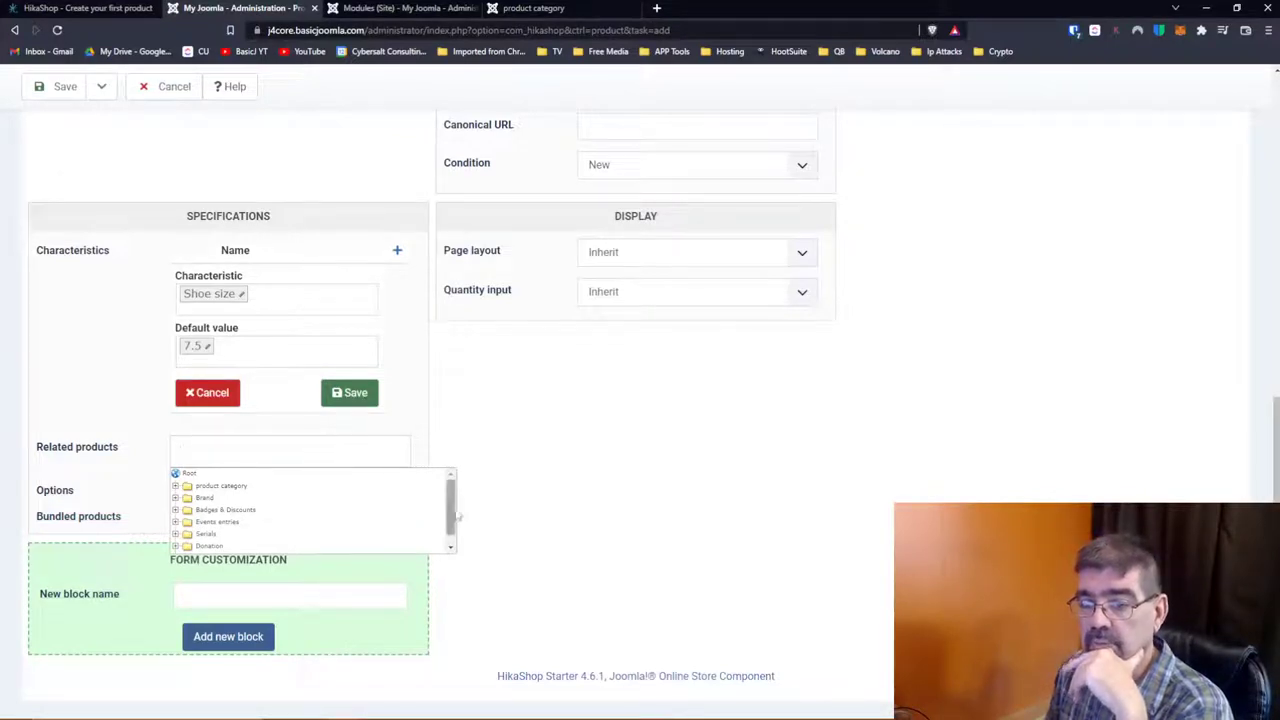
# Step: Browse the category tree and add [27] Baby shoes from Badges & Discounts > Discount 20%
pyautogui.moveTo(453, 508); pyautogui.dragTo(453, 505)
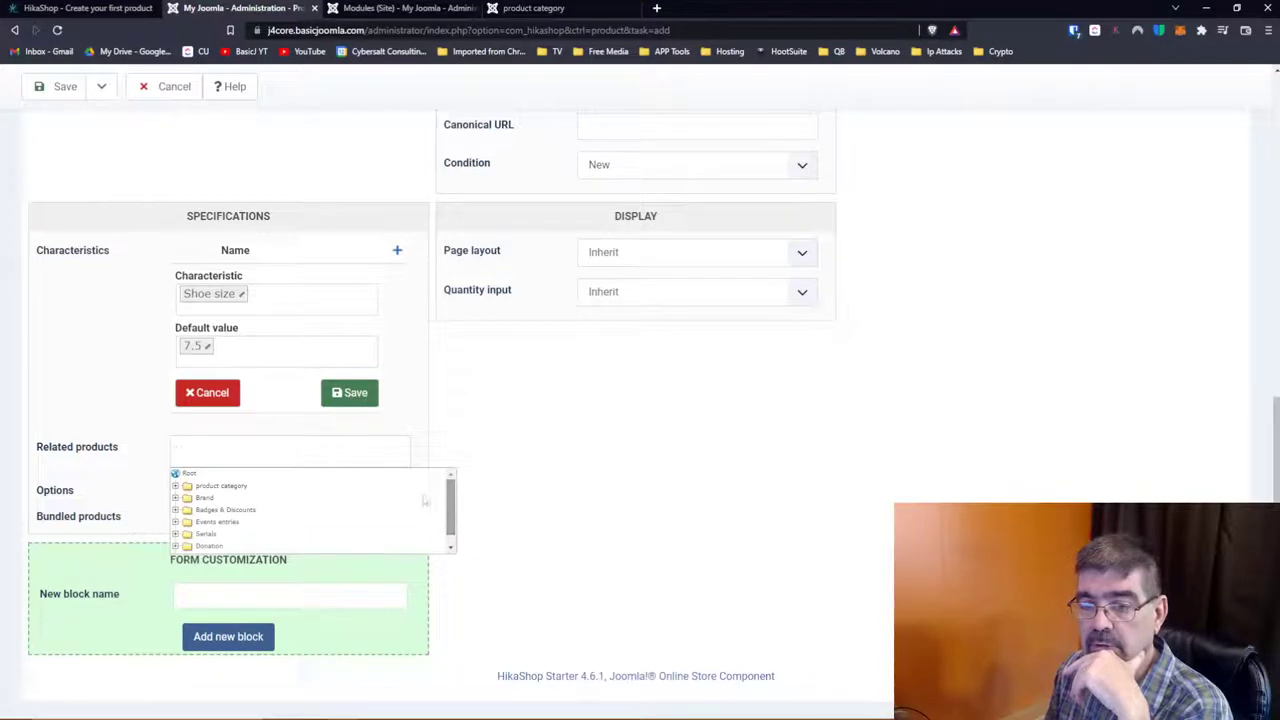
pyautogui.click(175, 498)
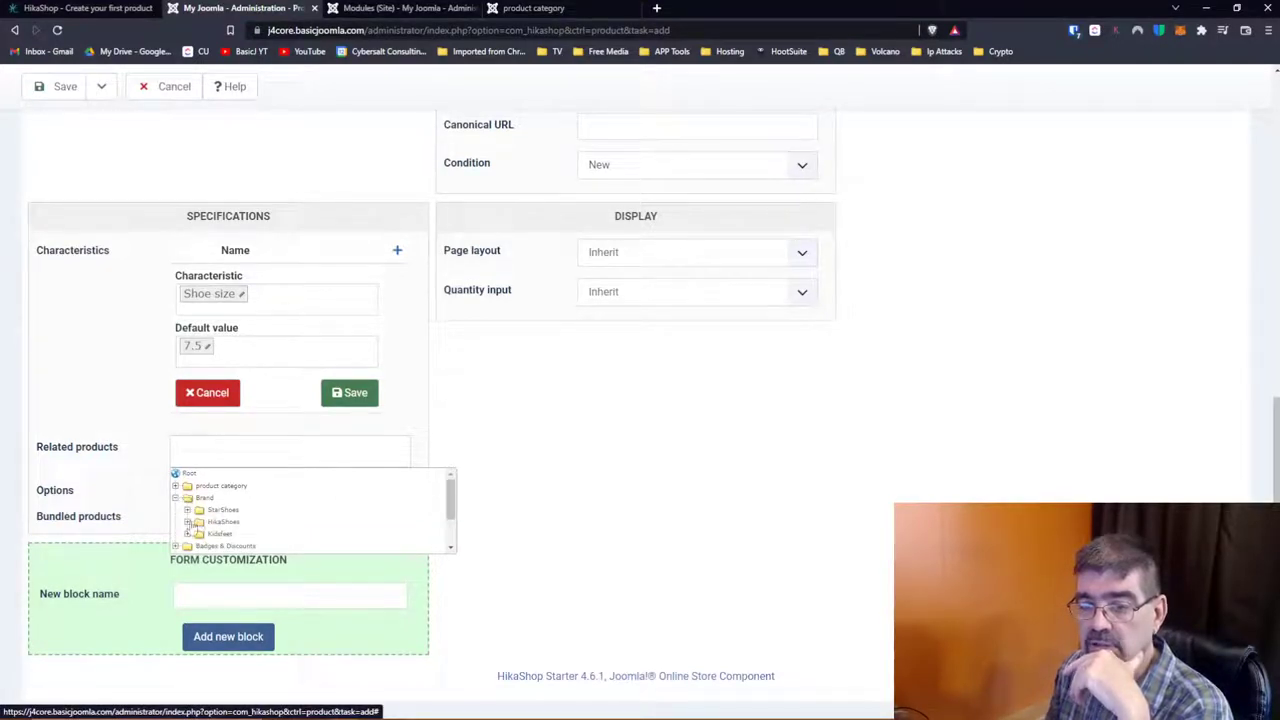
pyautogui.click(188, 522)
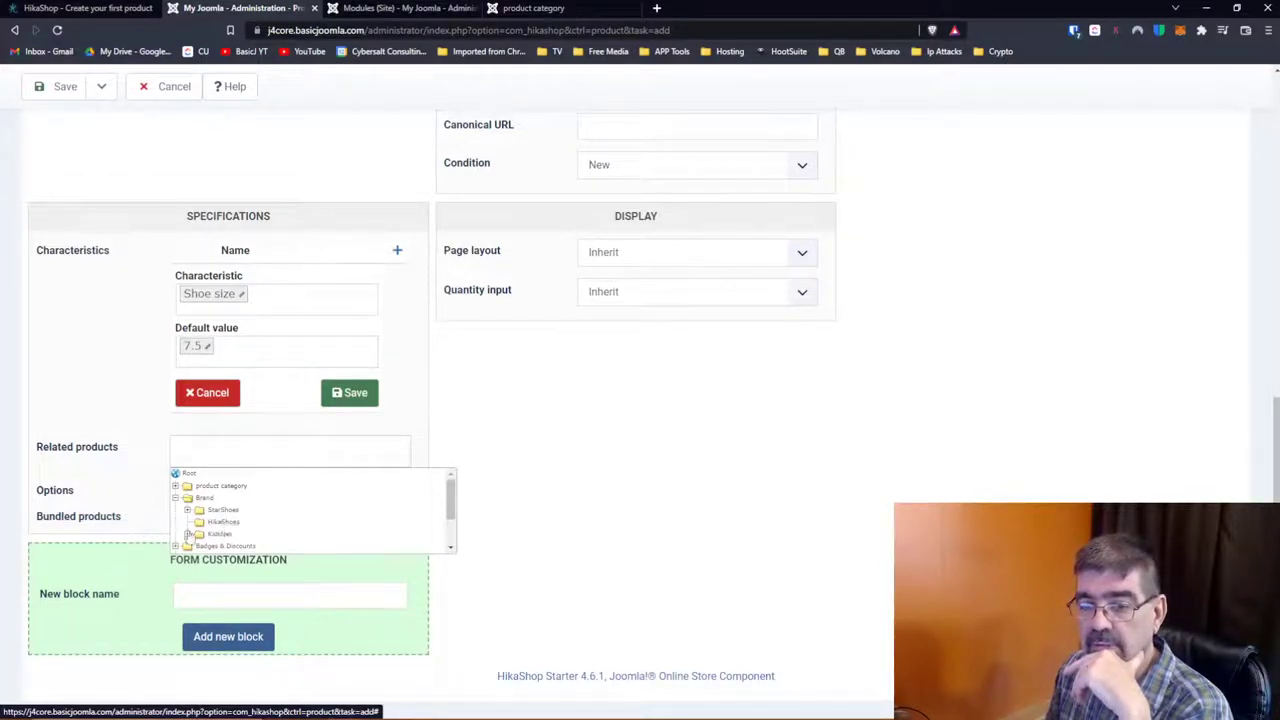
pyautogui.click(188, 534)
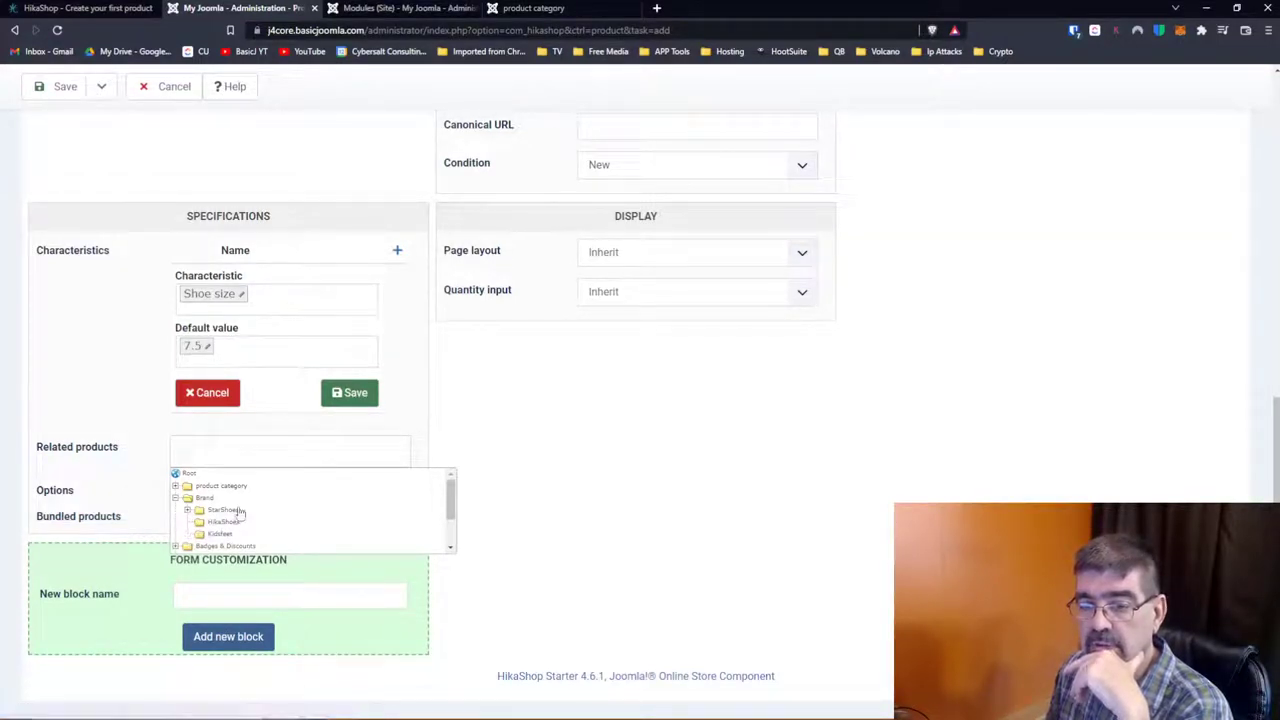
pyautogui.click(188, 511)
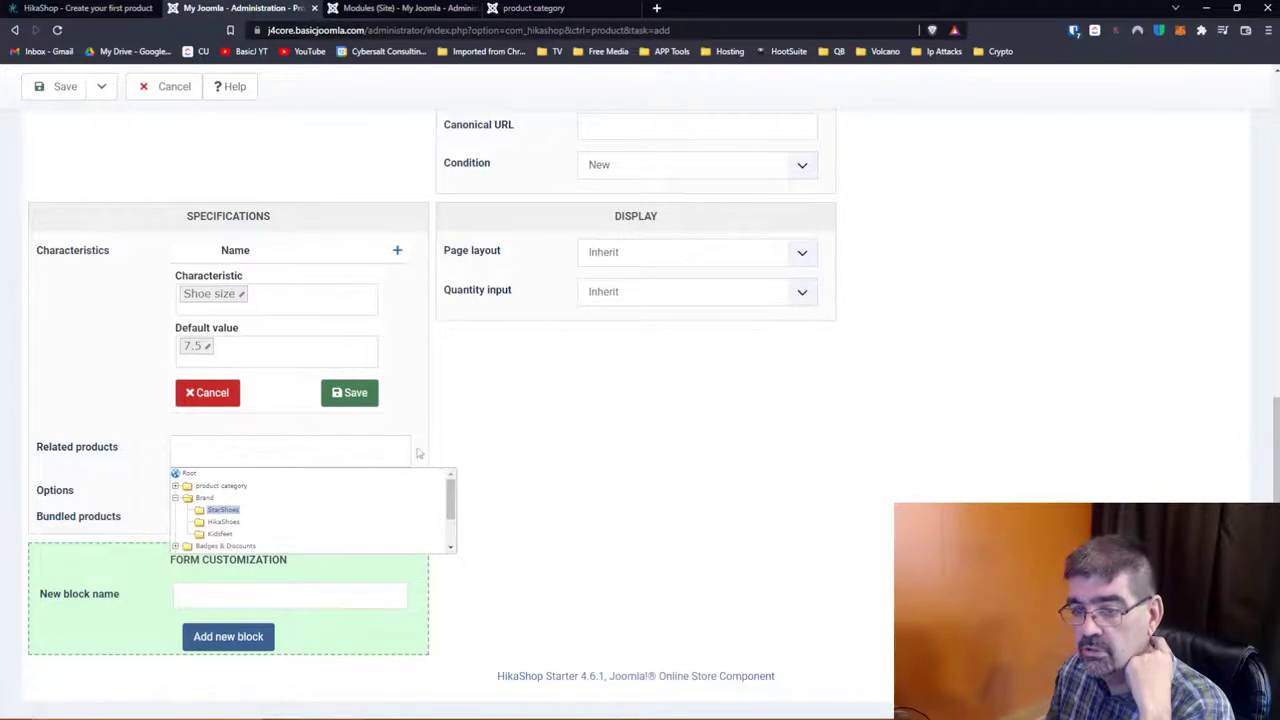
pyautogui.scroll(-2, 200, 510)
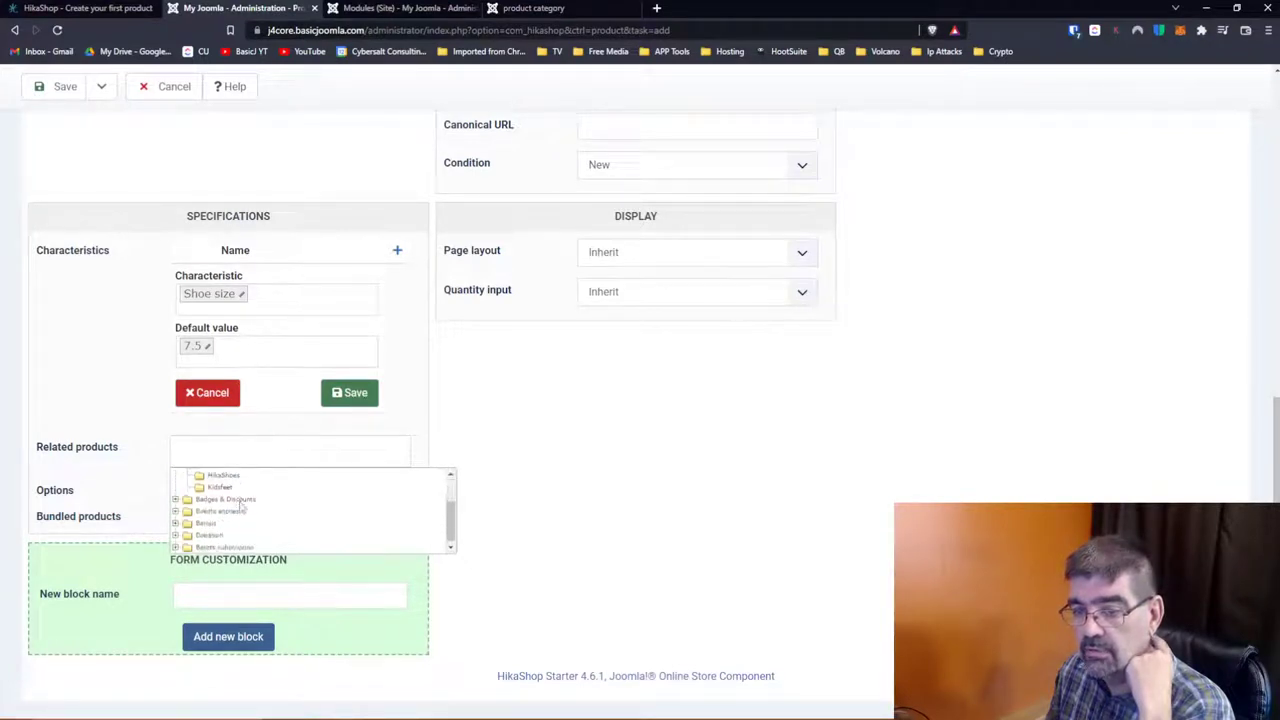
pyautogui.click(176, 499)
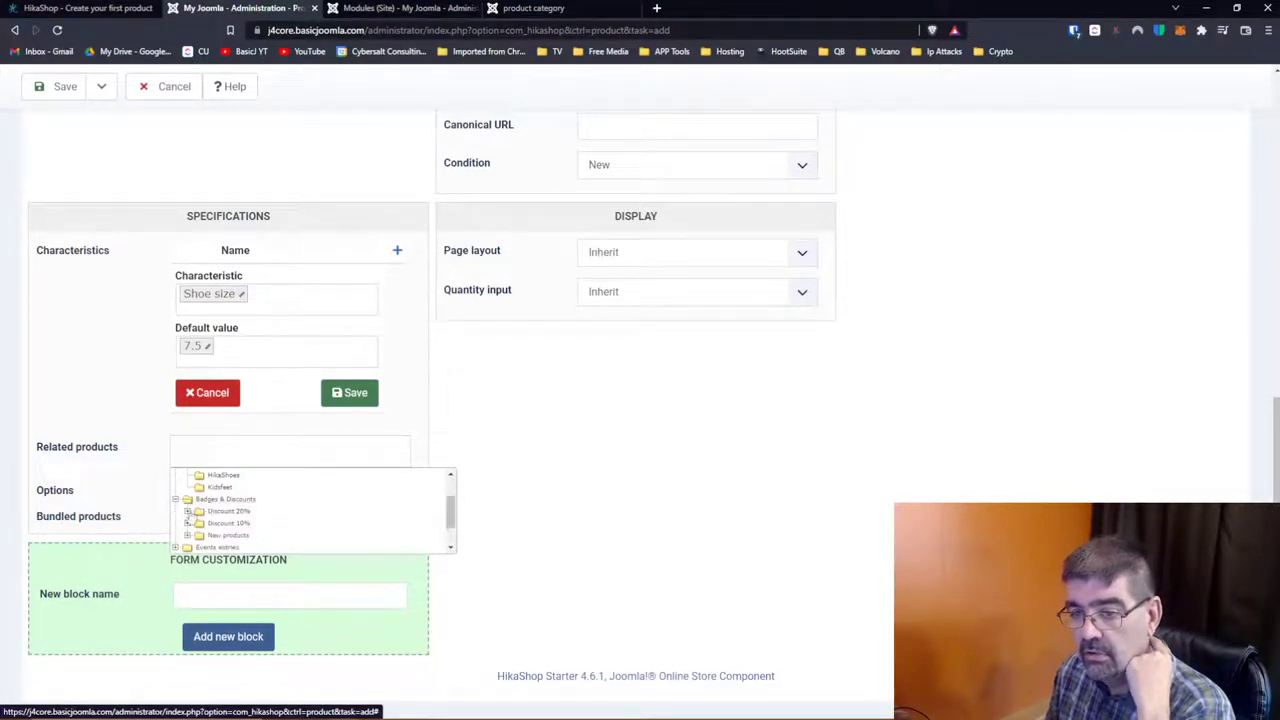
pyautogui.click(187, 511)
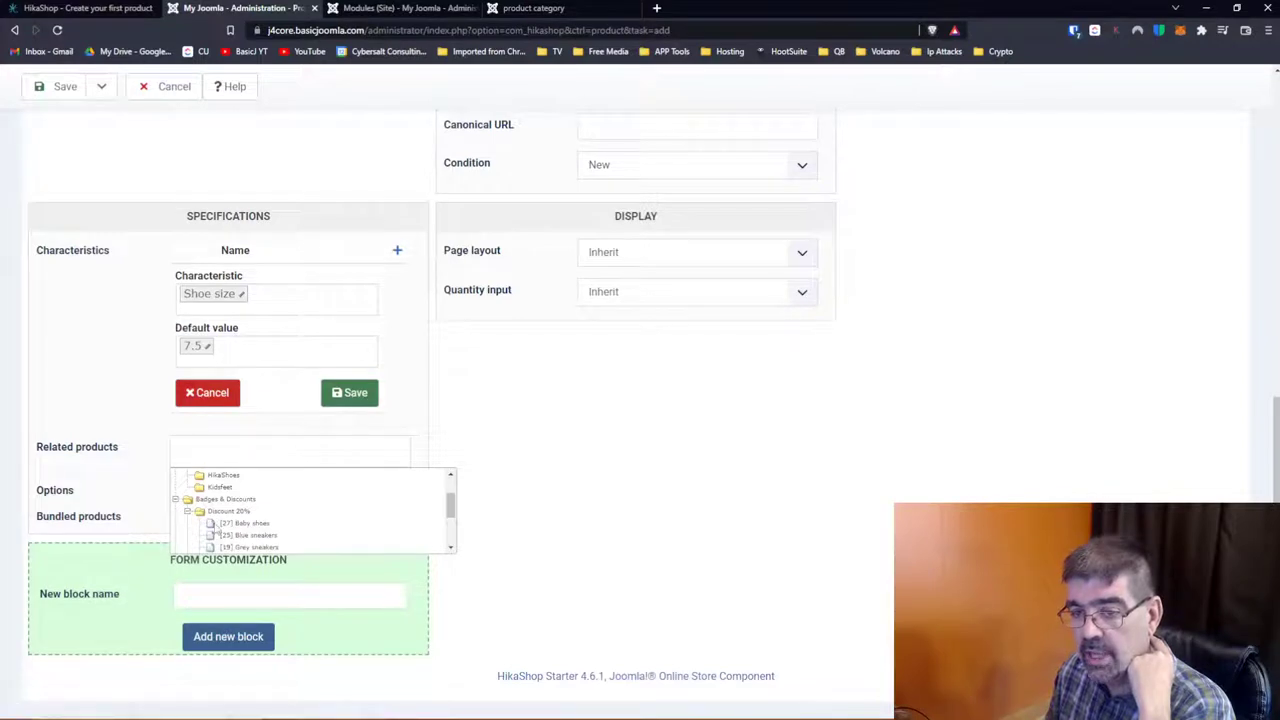
pyautogui.click(222, 524)
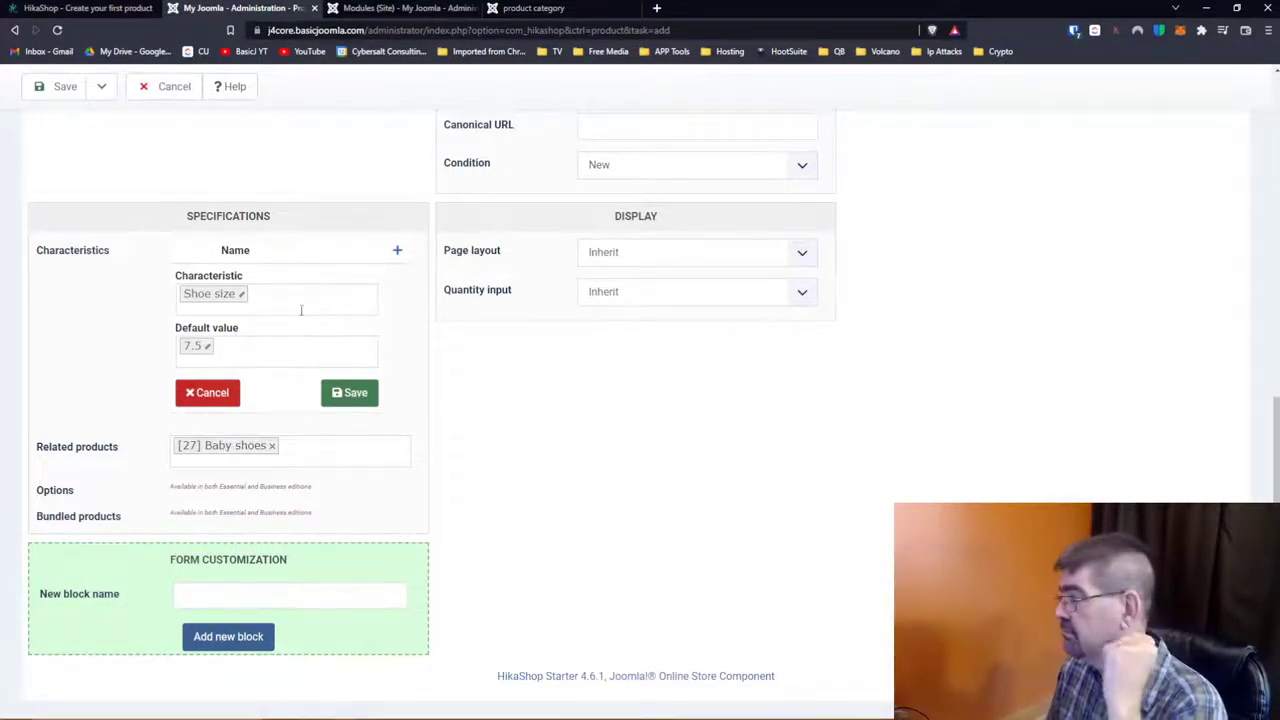
pyautogui.scroll(-1, 435, 386)
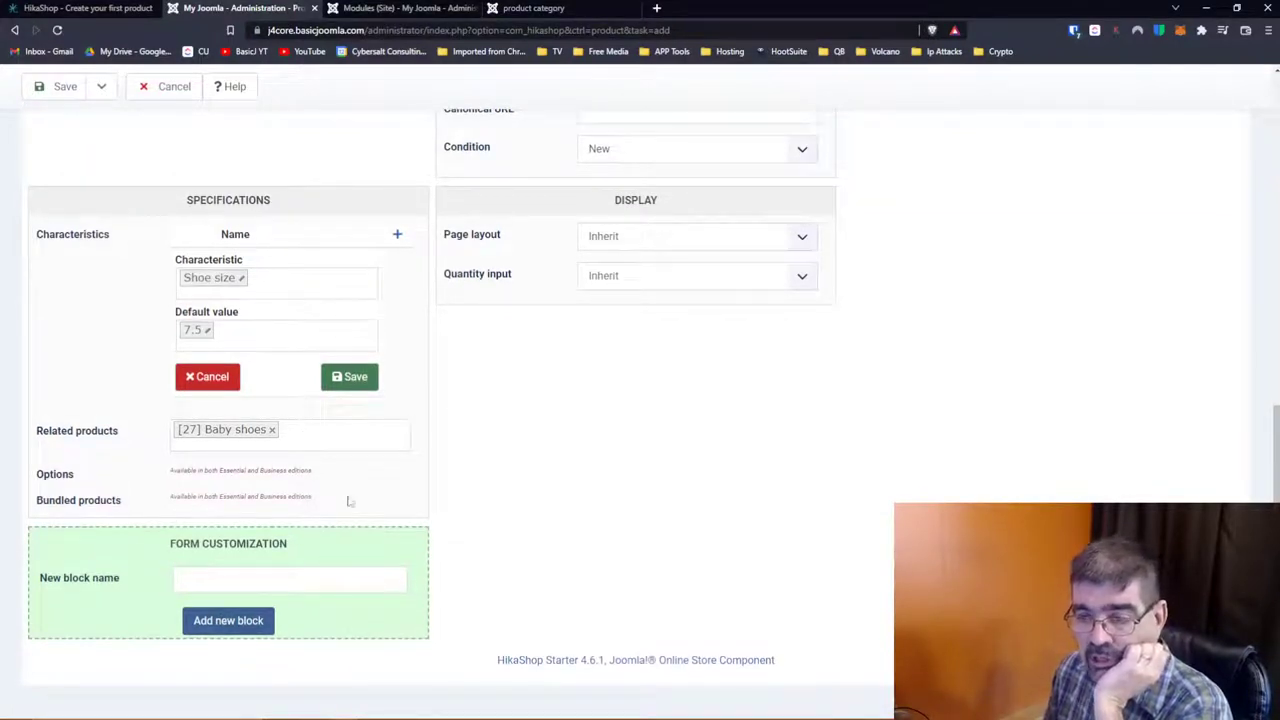
# Step: Name a new block under Form Customization and add it to the product form
pyautogui.click(243, 634)
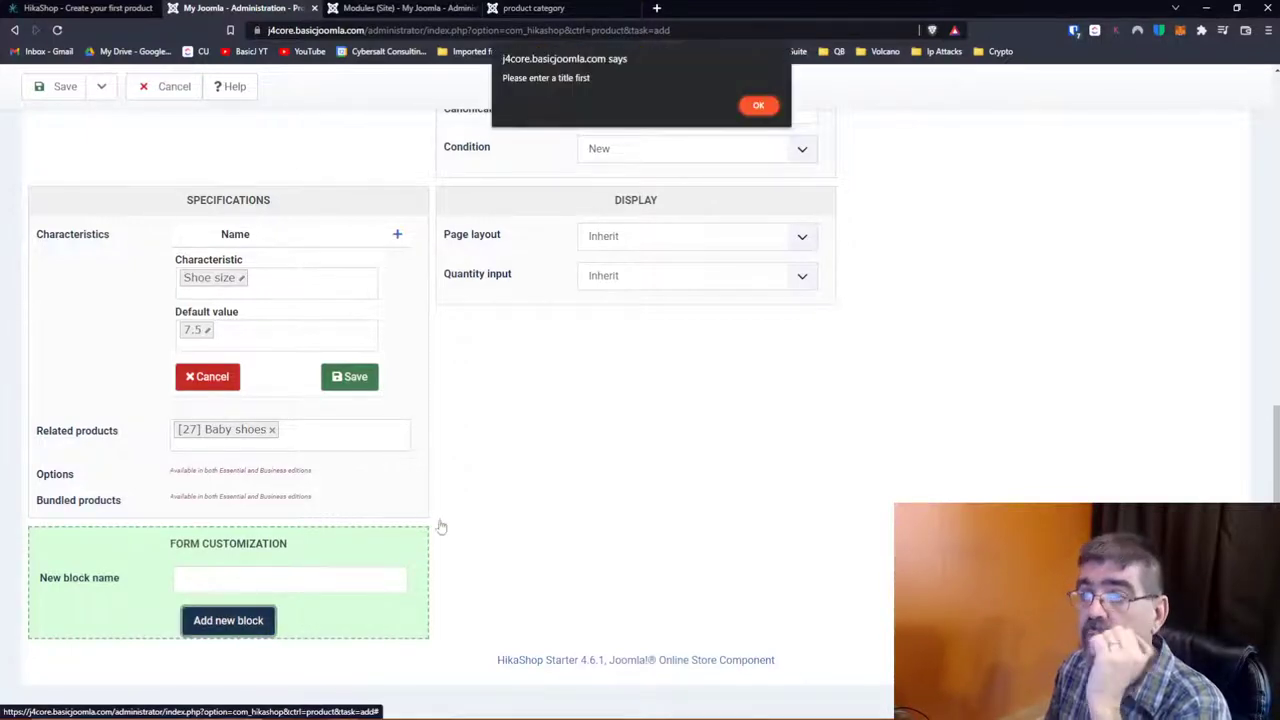
pyautogui.click(758, 105)
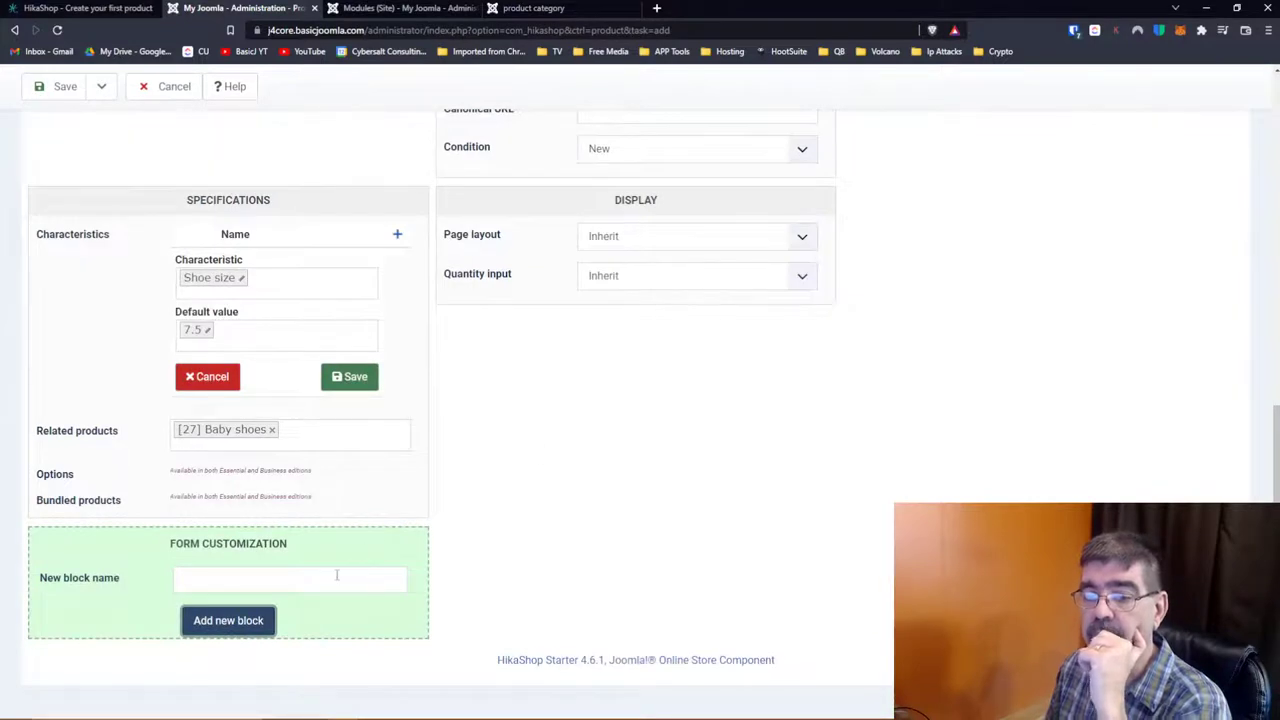
pyautogui.click(337, 575)
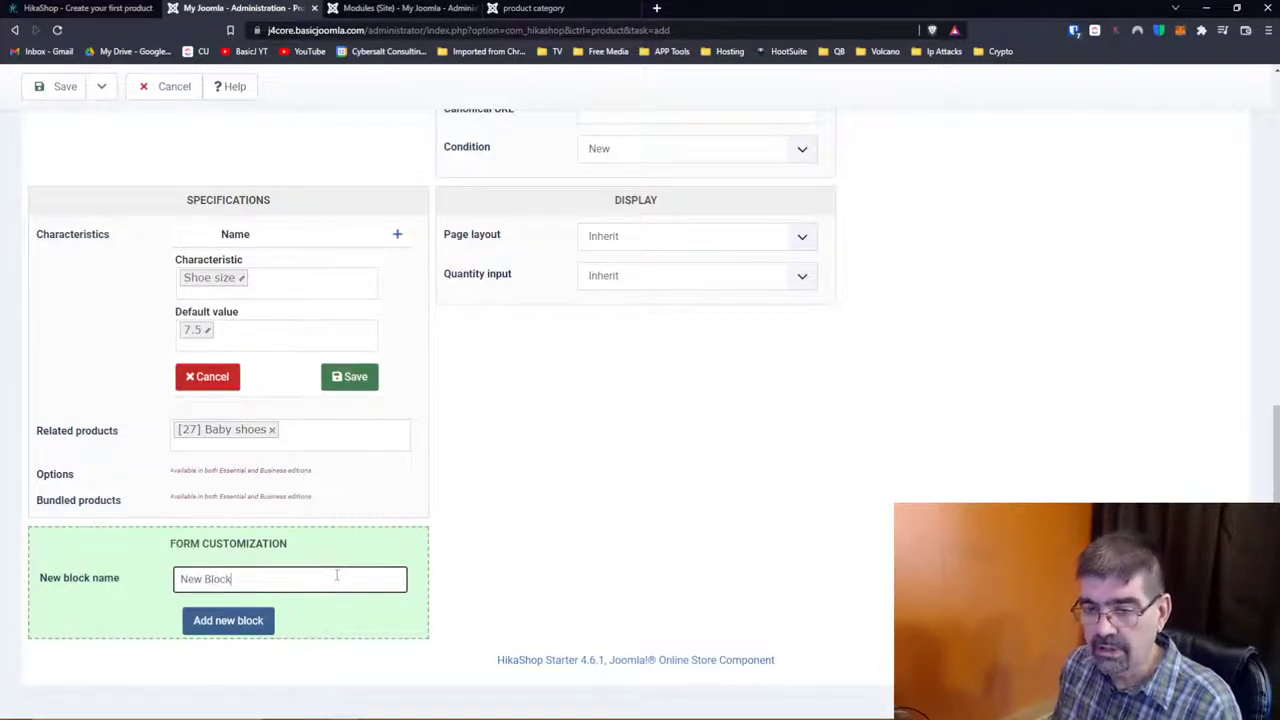
pyautogui.click(216, 625)
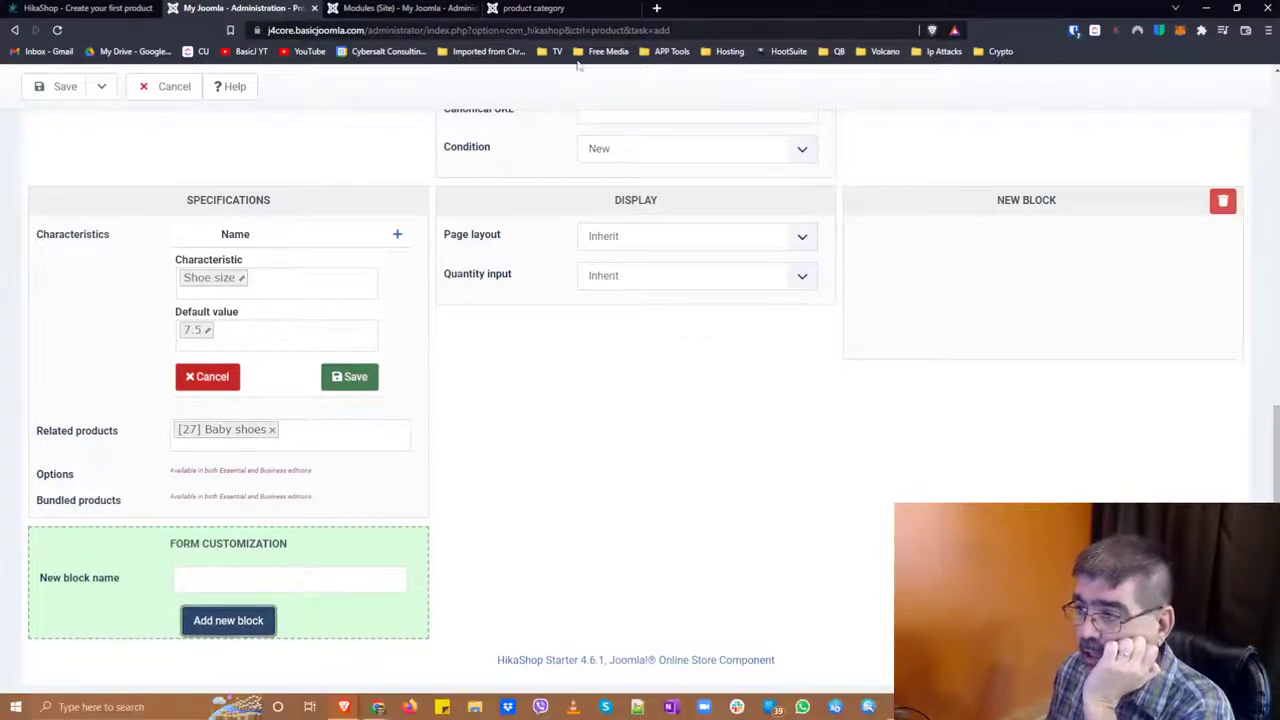
# Step: Drag the NEW BLOCK panel into place after the Display section
pyautogui.moveTo(1017, 206); pyautogui.dragTo(608, 404)
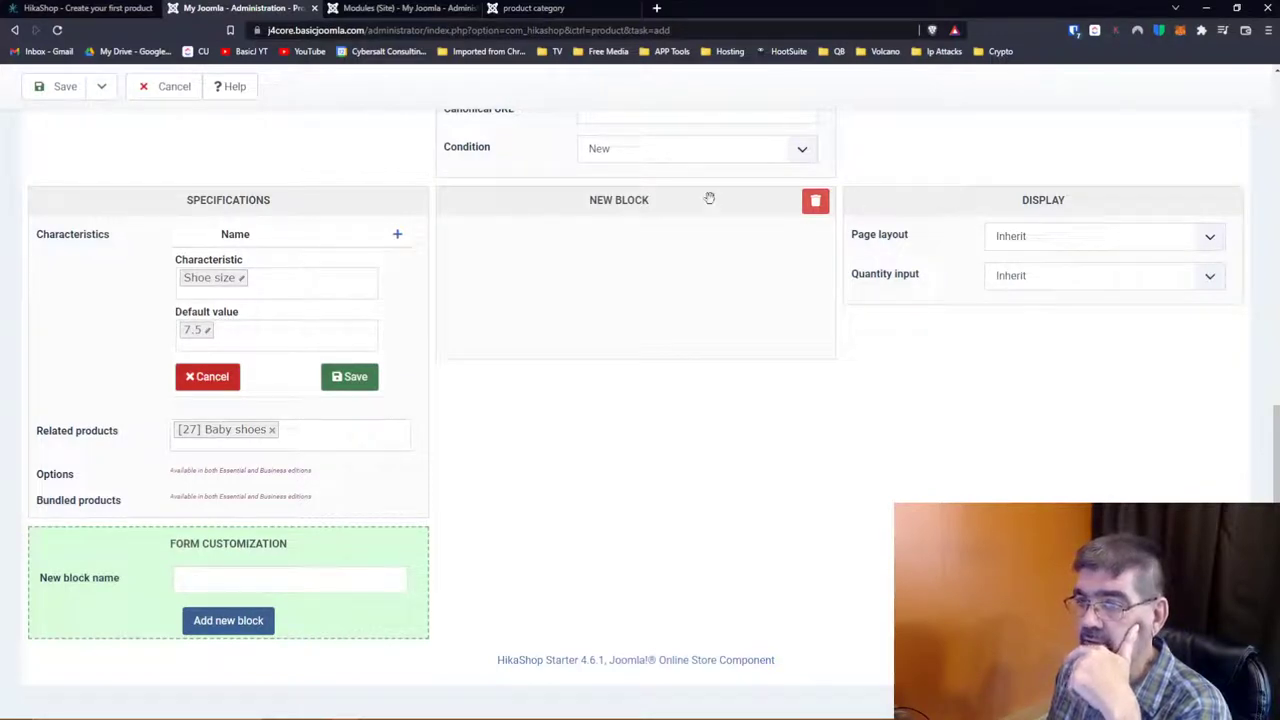
pyautogui.moveTo(711, 200); pyautogui.dragTo(716, 396)
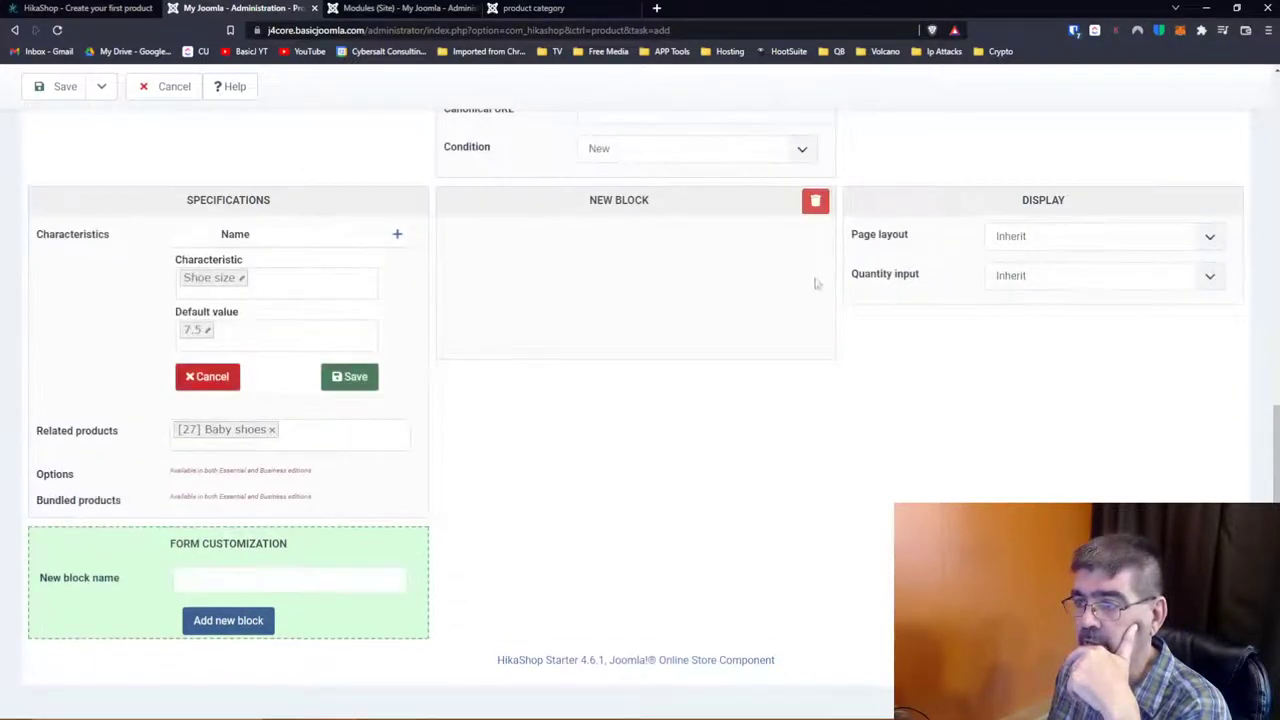
pyautogui.moveTo(806, 198); pyautogui.dragTo(1134, 317)
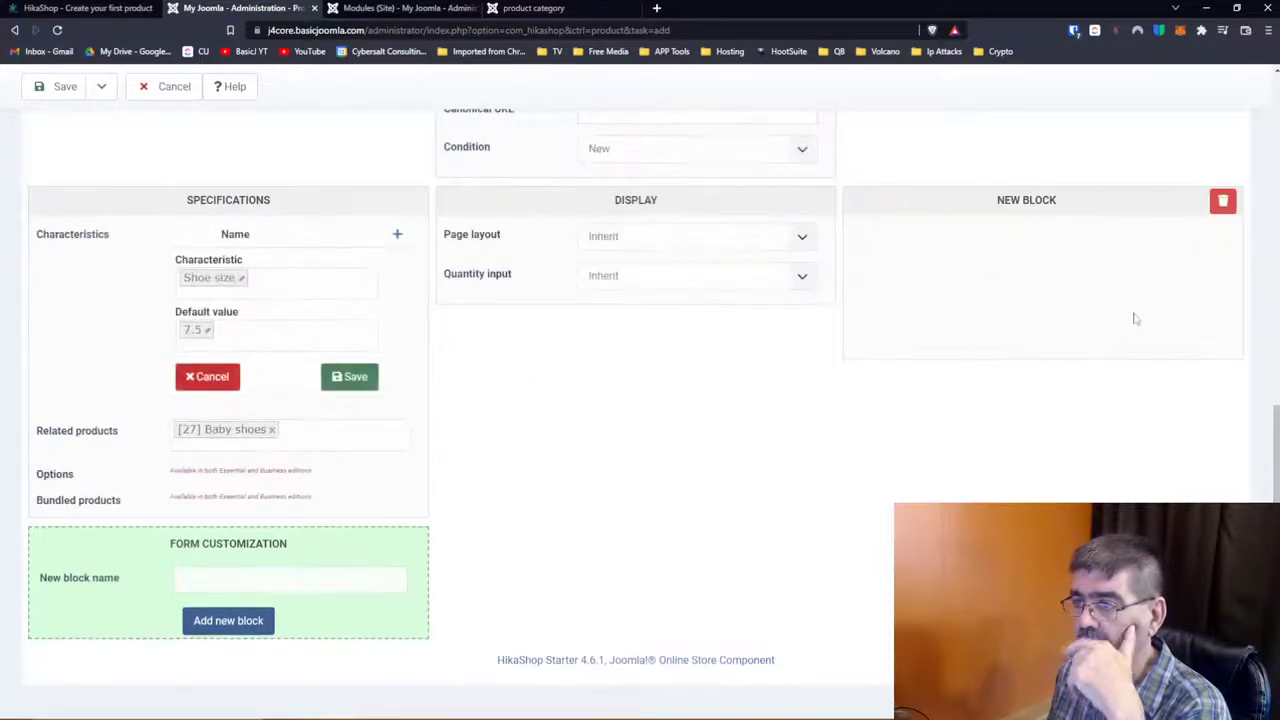
pyautogui.scroll(10, 1134, 317)
pyautogui.scroll(-5, 1154, 313)
pyautogui.scroll(-5, 1154, 313)
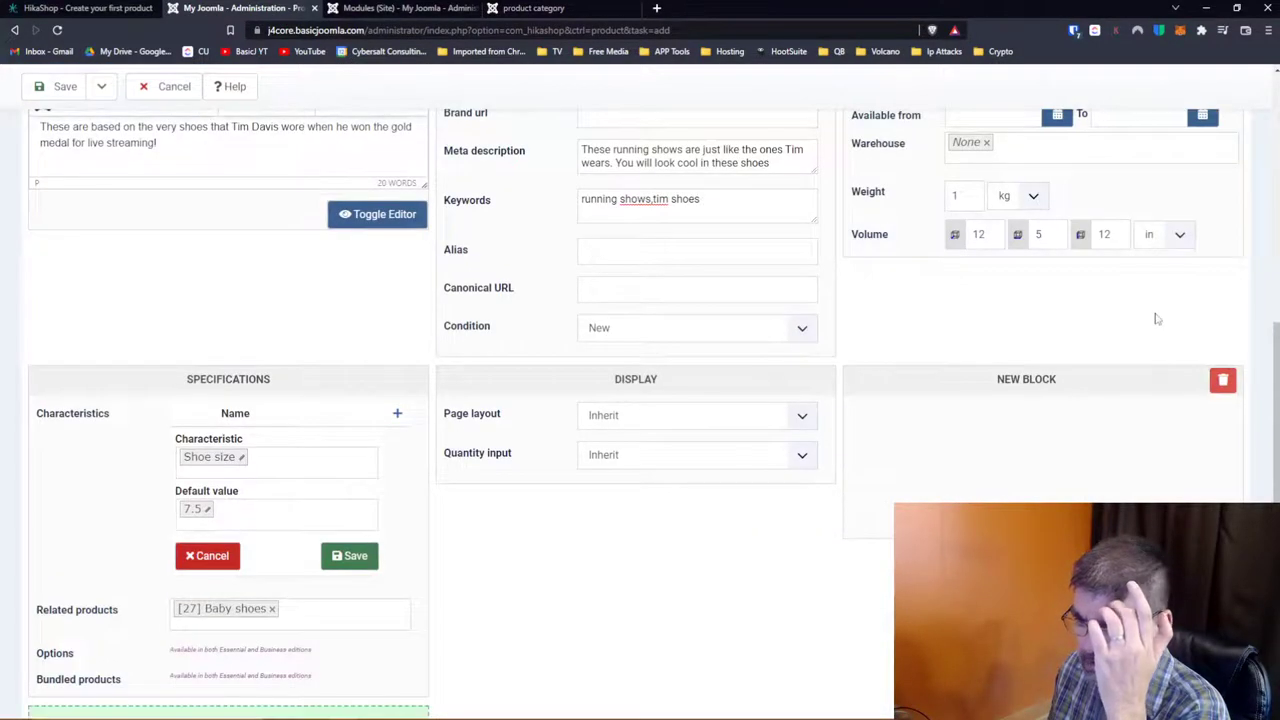
pyautogui.scroll(1, 1156, 318)
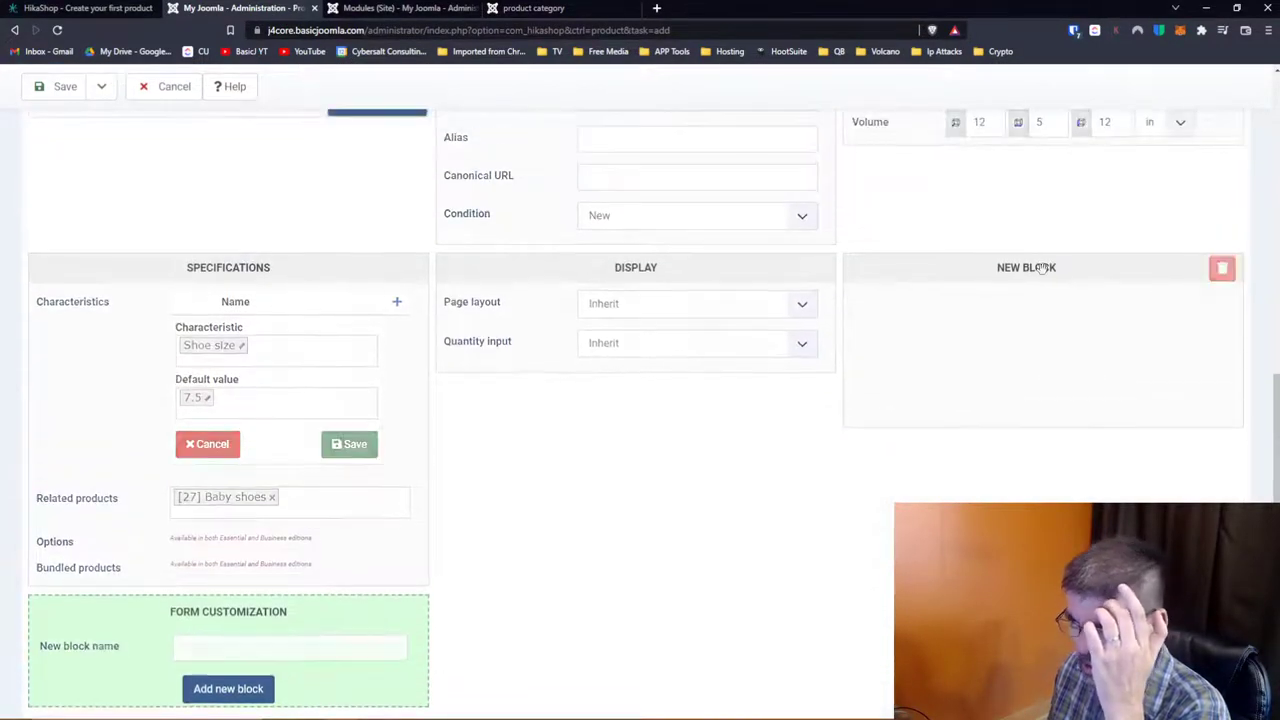
# Step: Save the Tim Runners product from the toolbar and check the reopened form for the saved confirmation
pyautogui.scroll(4, 1042, 267)
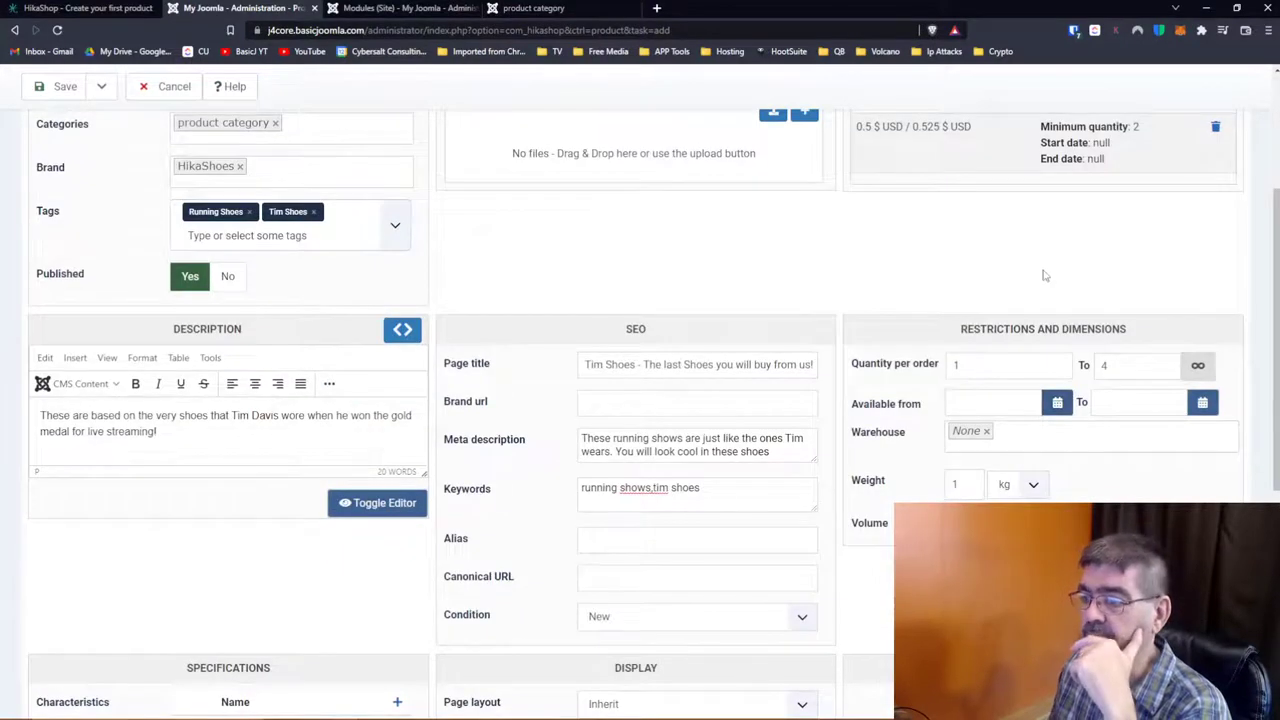
pyautogui.scroll(-5, 1042, 268)
pyautogui.scroll(8, 1042, 268)
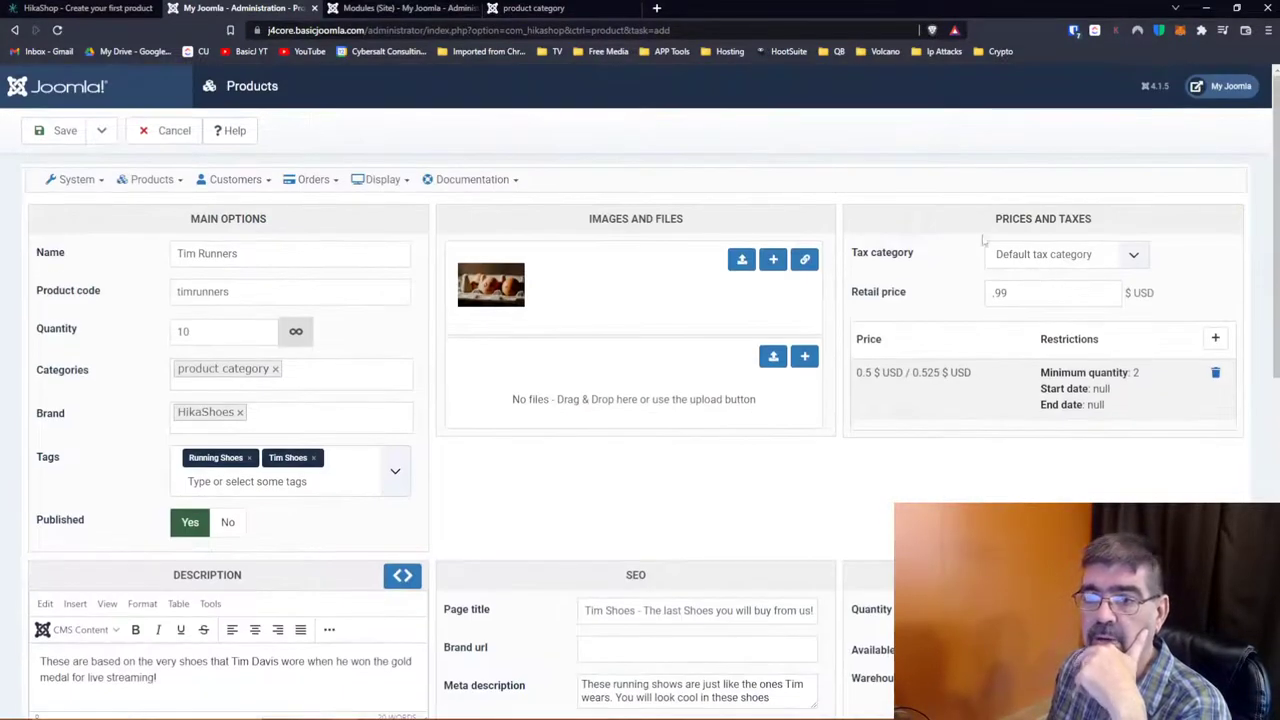
pyautogui.click(65, 132)
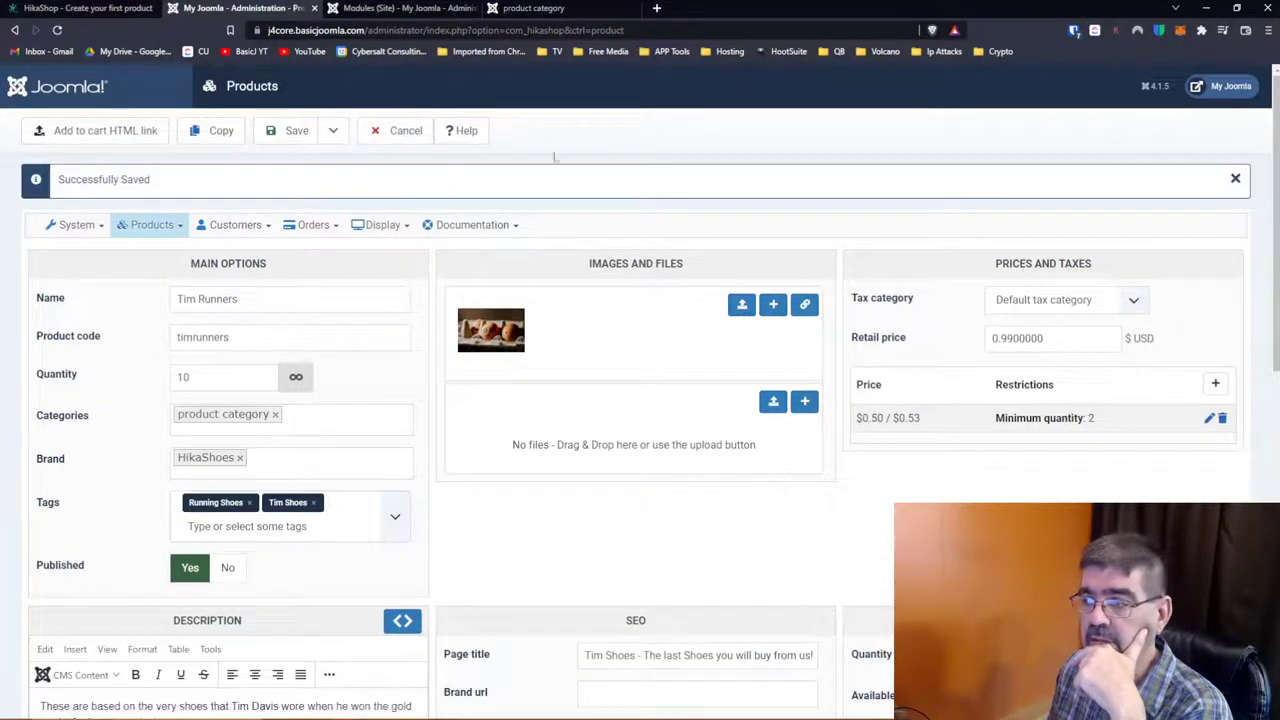
pyautogui.scroll(-10, 740, 230)
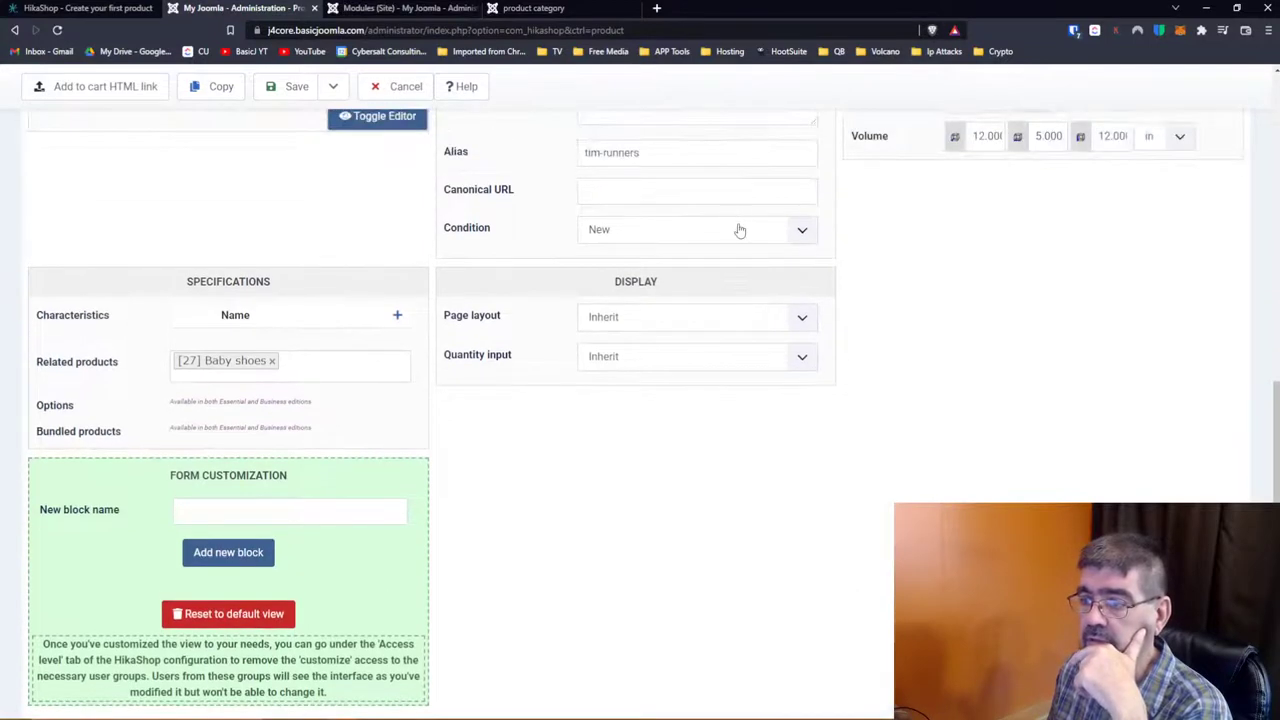
pyautogui.scroll(1, 740, 230)
pyautogui.scroll(-2, 737, 229)
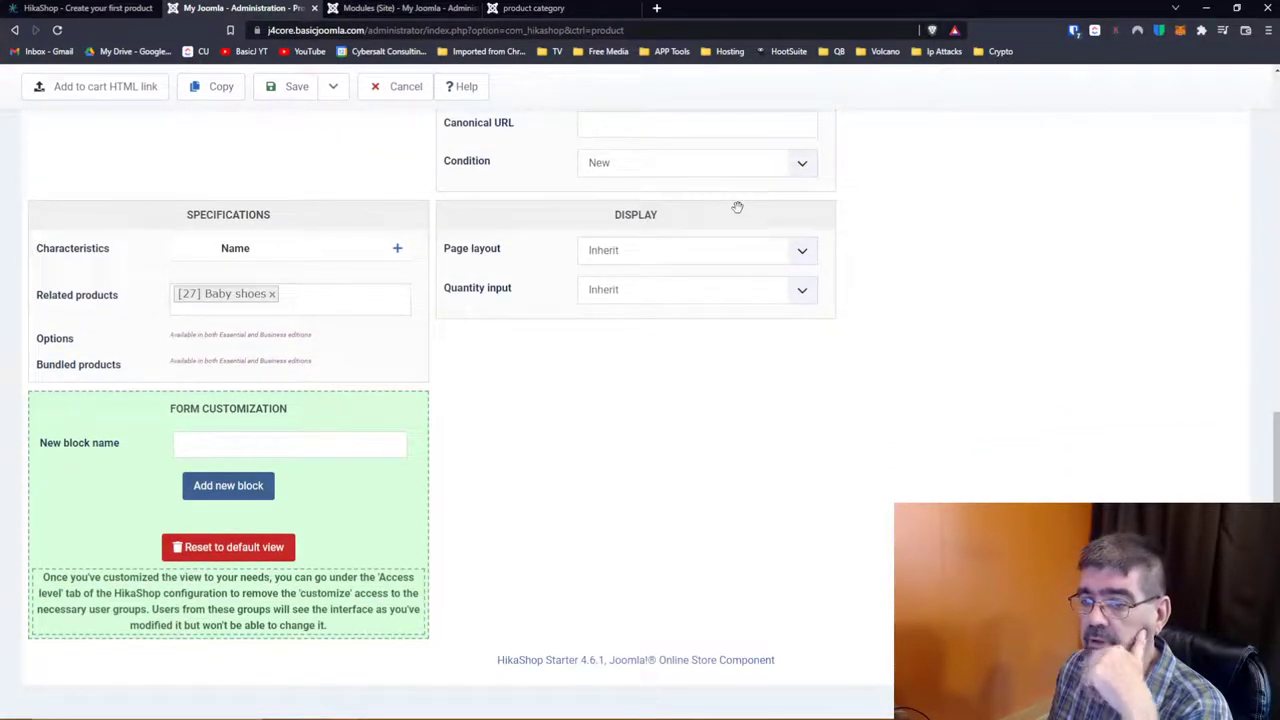
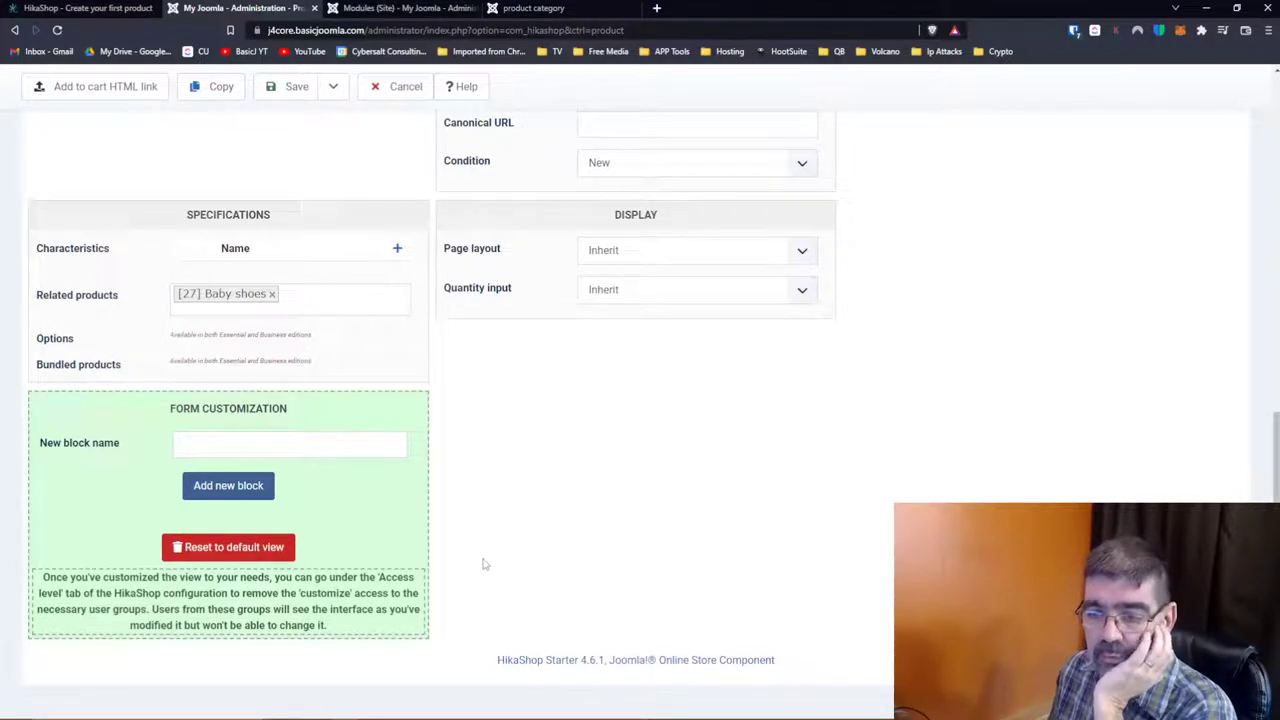
# Step: Add a new form block named 'block 2' under Form Customization on Tim Runners
pyautogui.scroll(15, 483, 565)
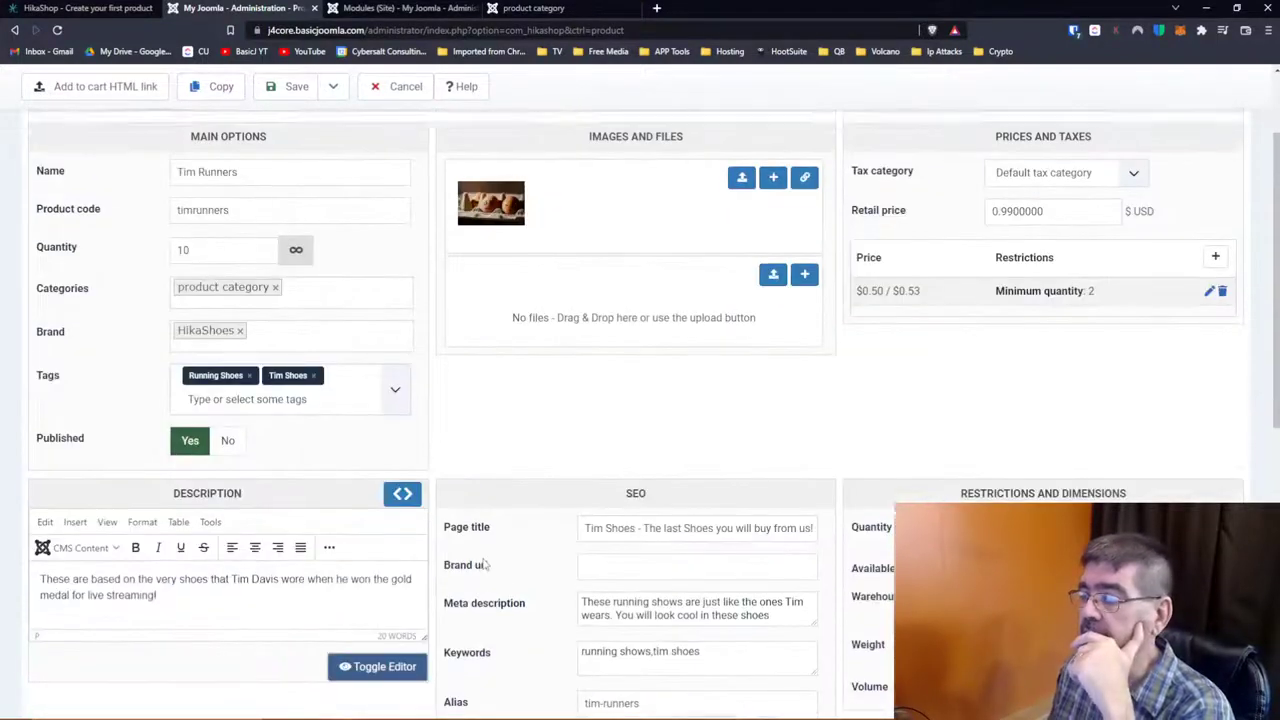
pyautogui.scroll(-15, 483, 565)
pyautogui.scroll(15, 483, 565)
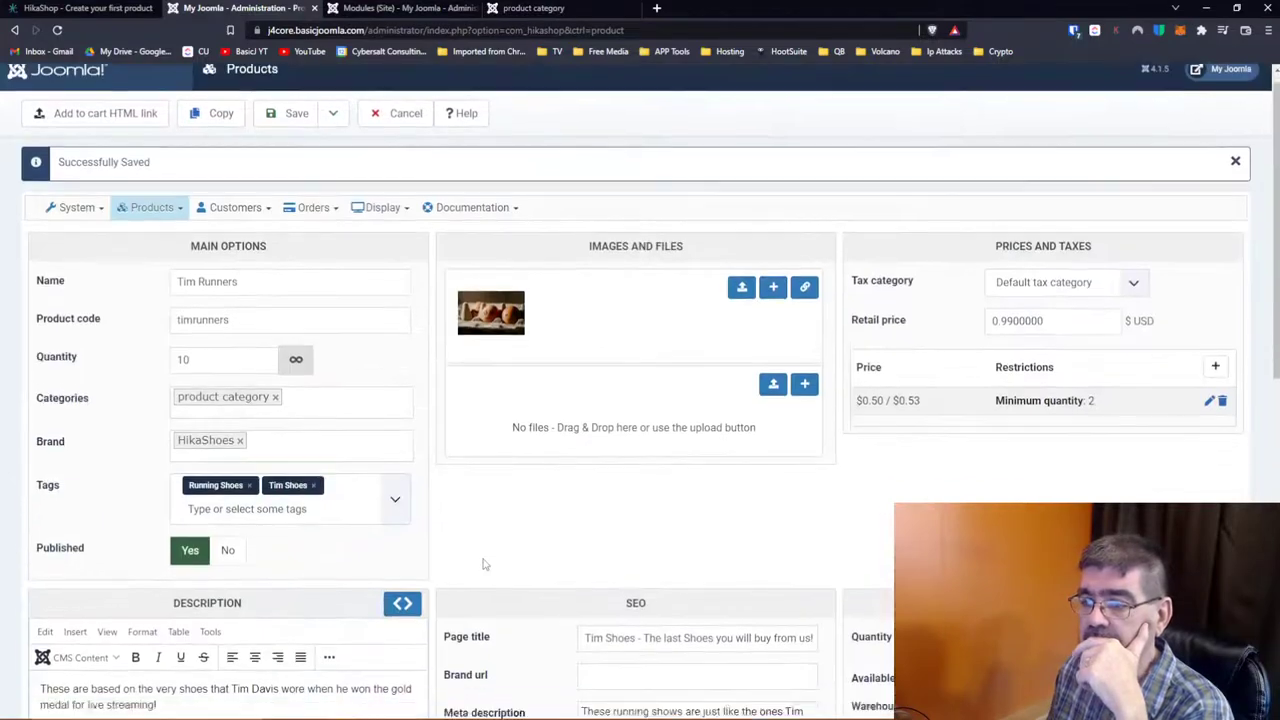
pyautogui.scroll(-3, 483, 565)
pyautogui.scroll(-5, 483, 565)
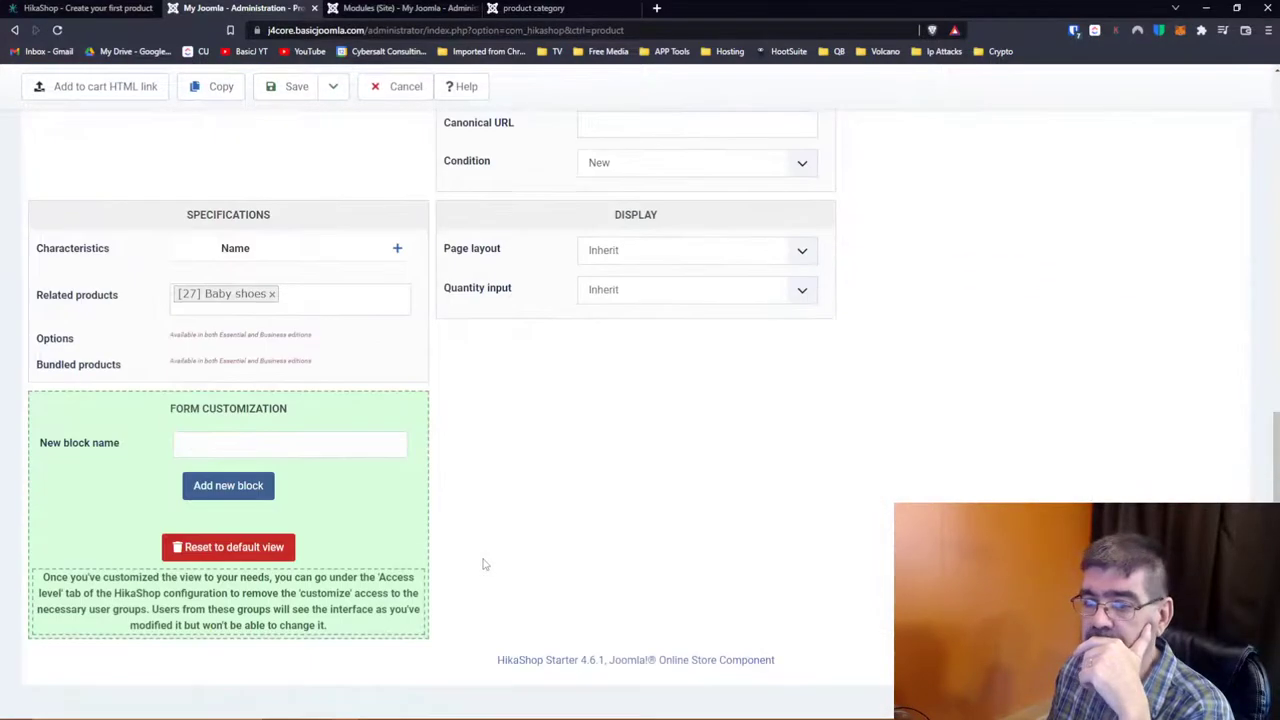
pyautogui.click(275, 446)
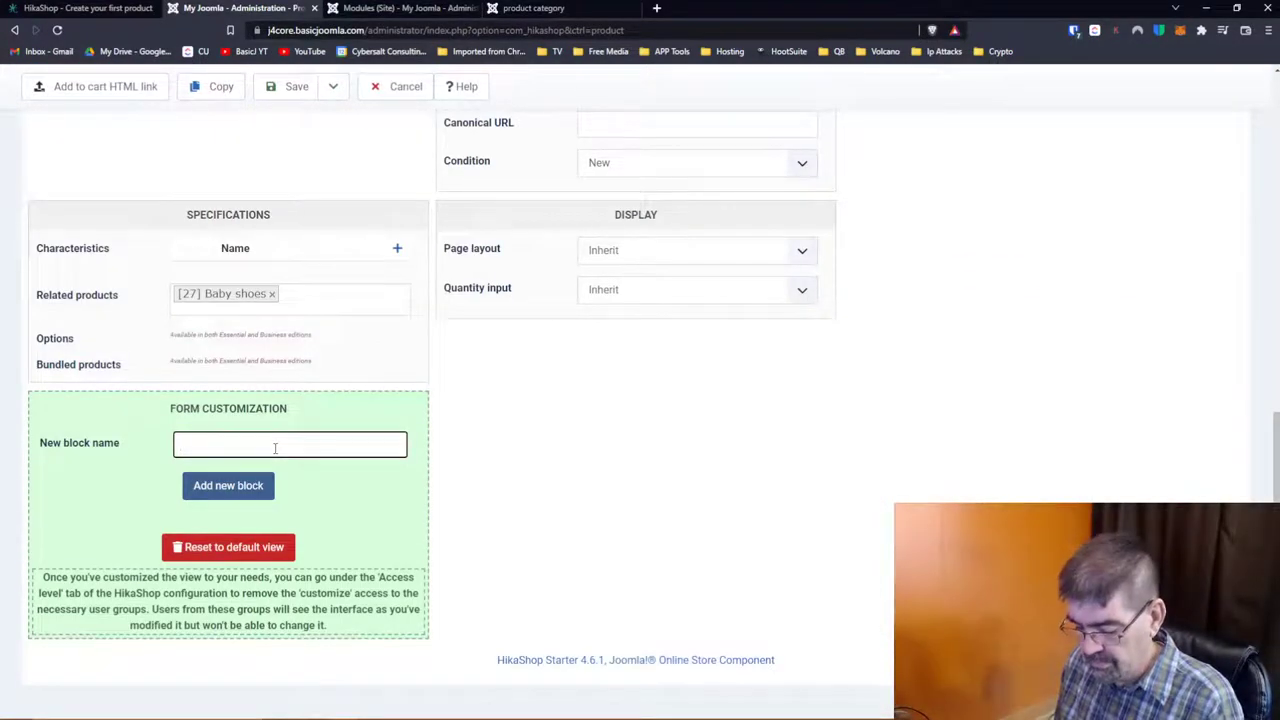
pyautogui.write('block 2')
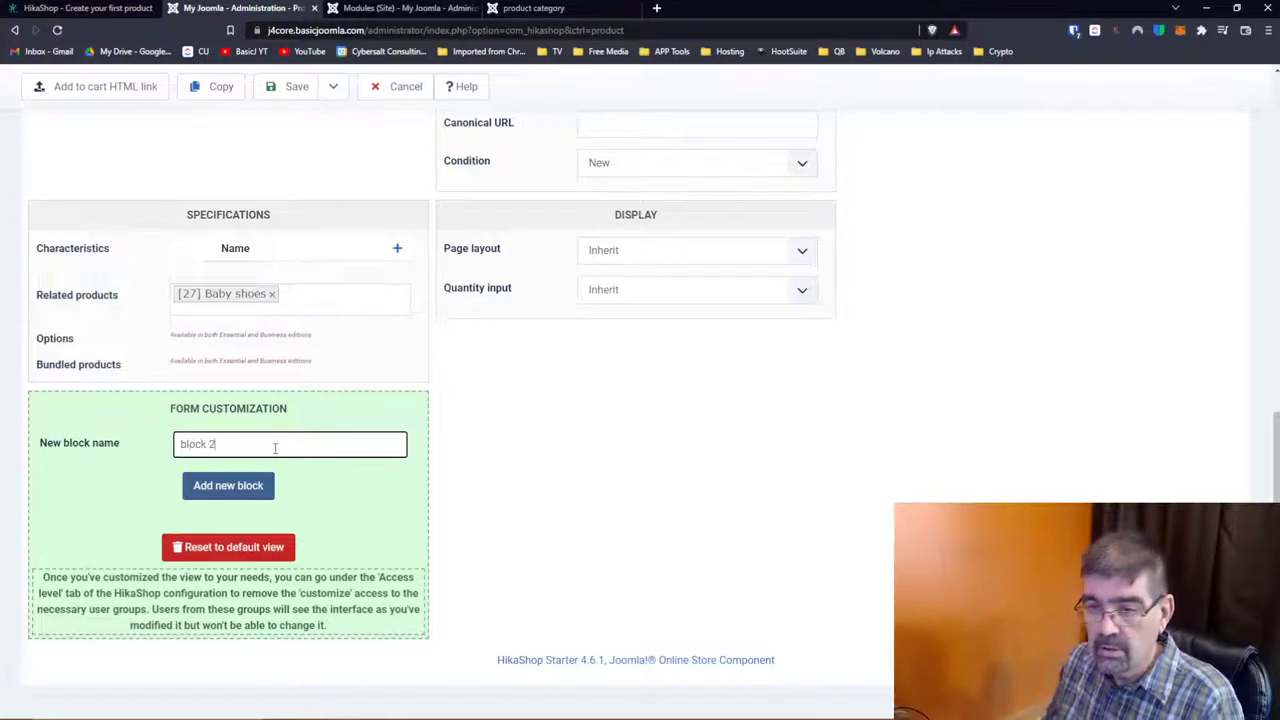
pyautogui.click(272, 490)
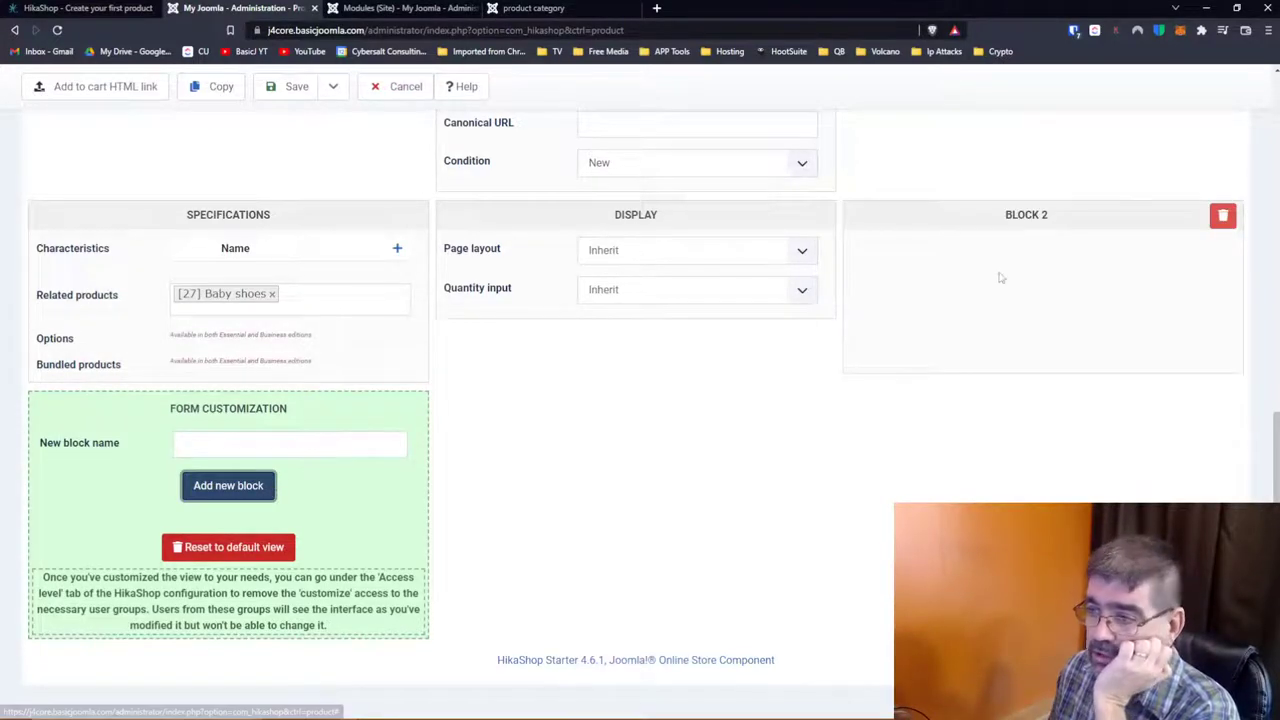
# Step: Save the Tim Runners product and review the reloaded form
pyautogui.click(305, 94)
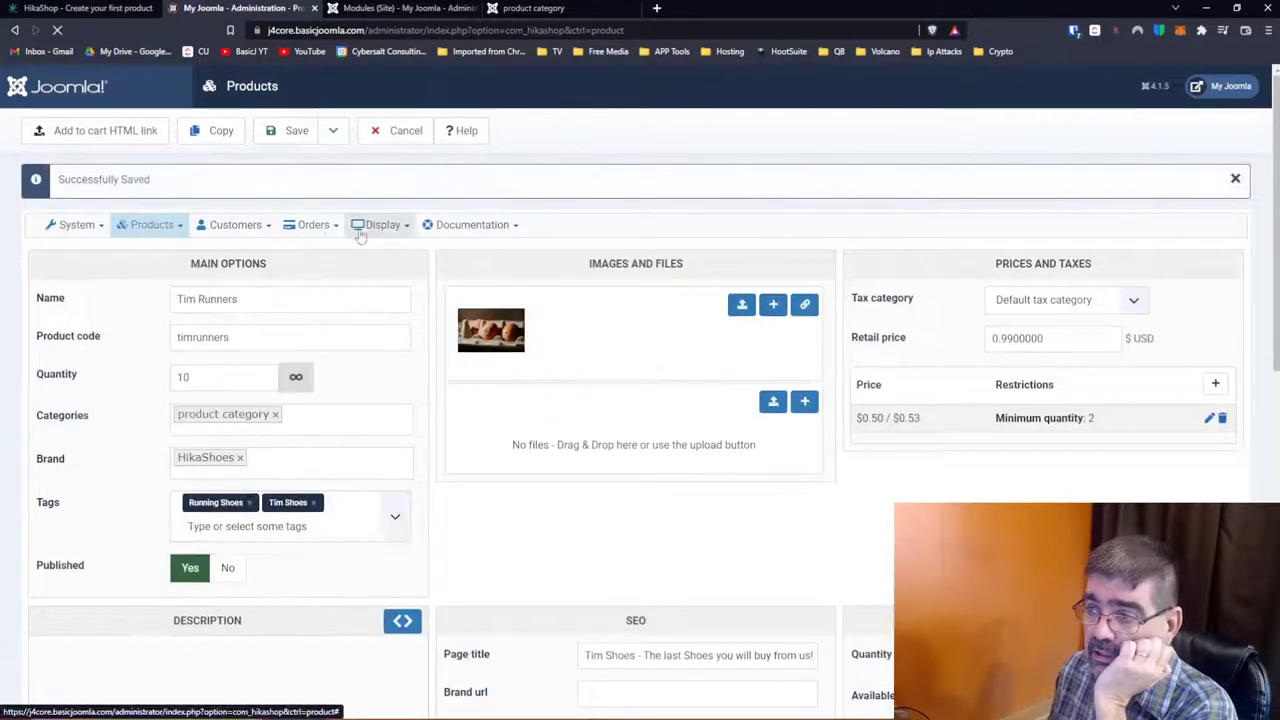
pyautogui.scroll(-4, 690, 320)
pyautogui.scroll(-4, 703, 316)
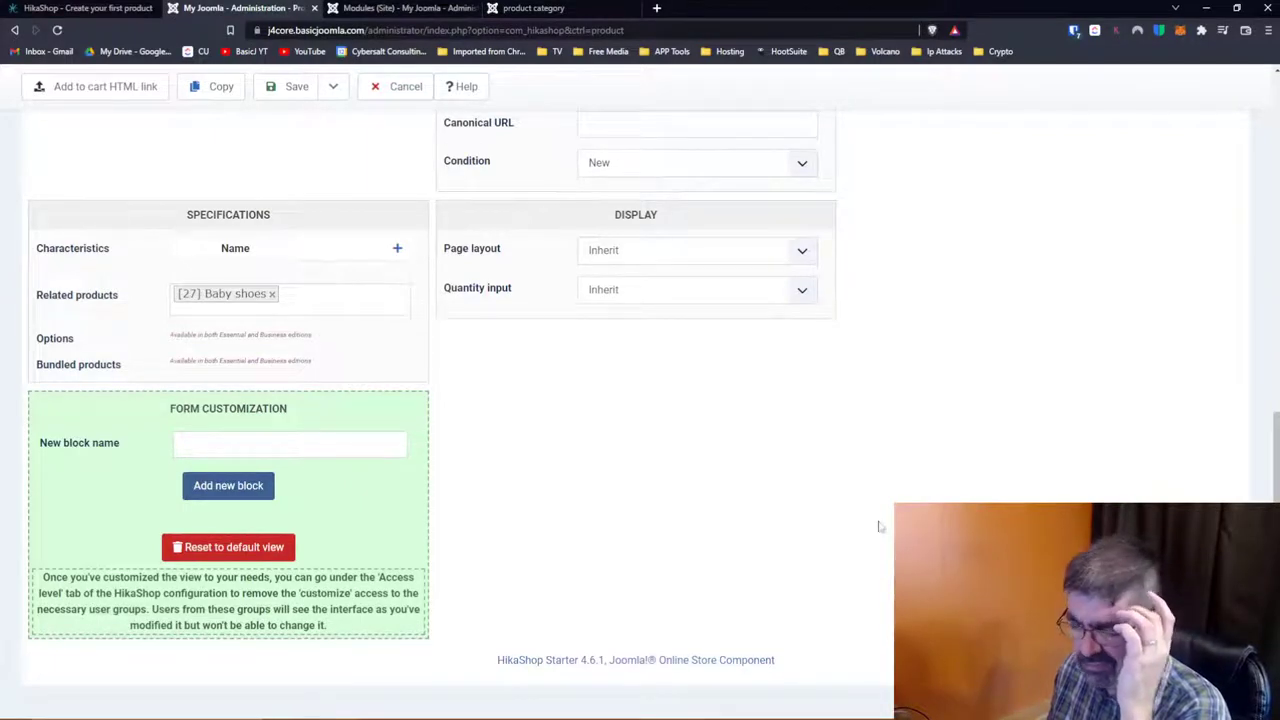
pyautogui.scroll(8, 880, 525)
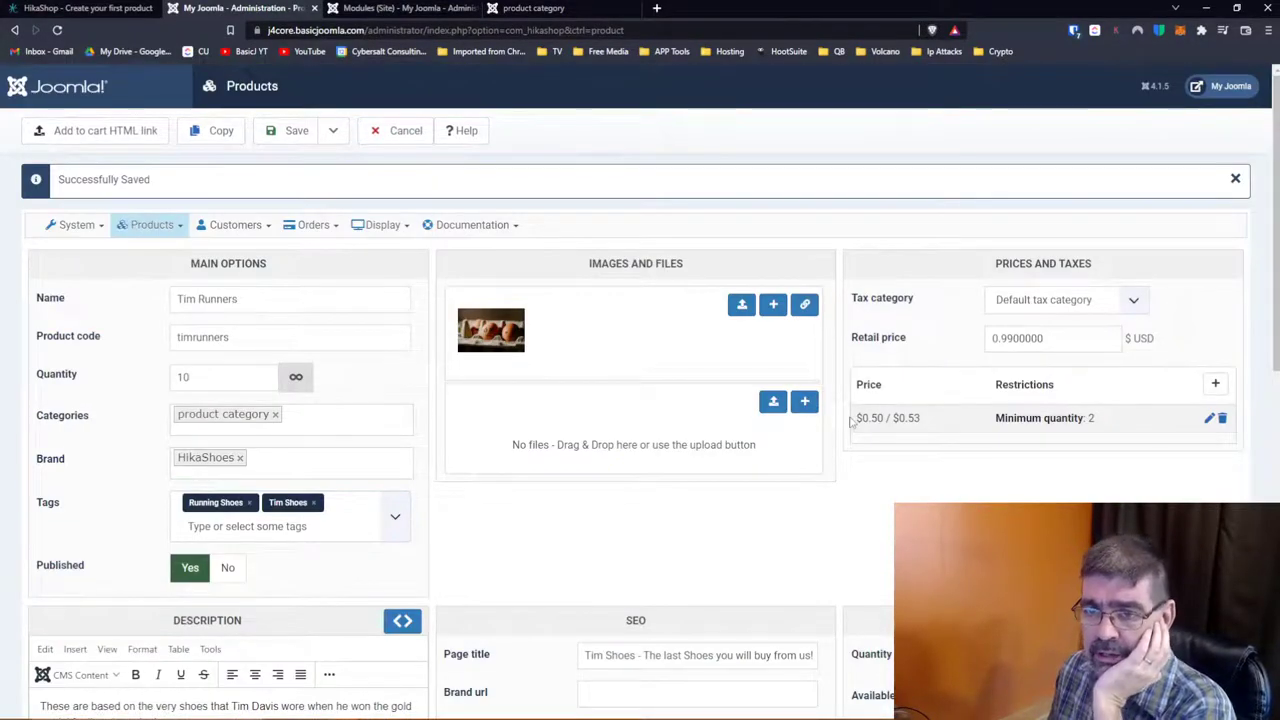
pyautogui.moveTo(492, 307)
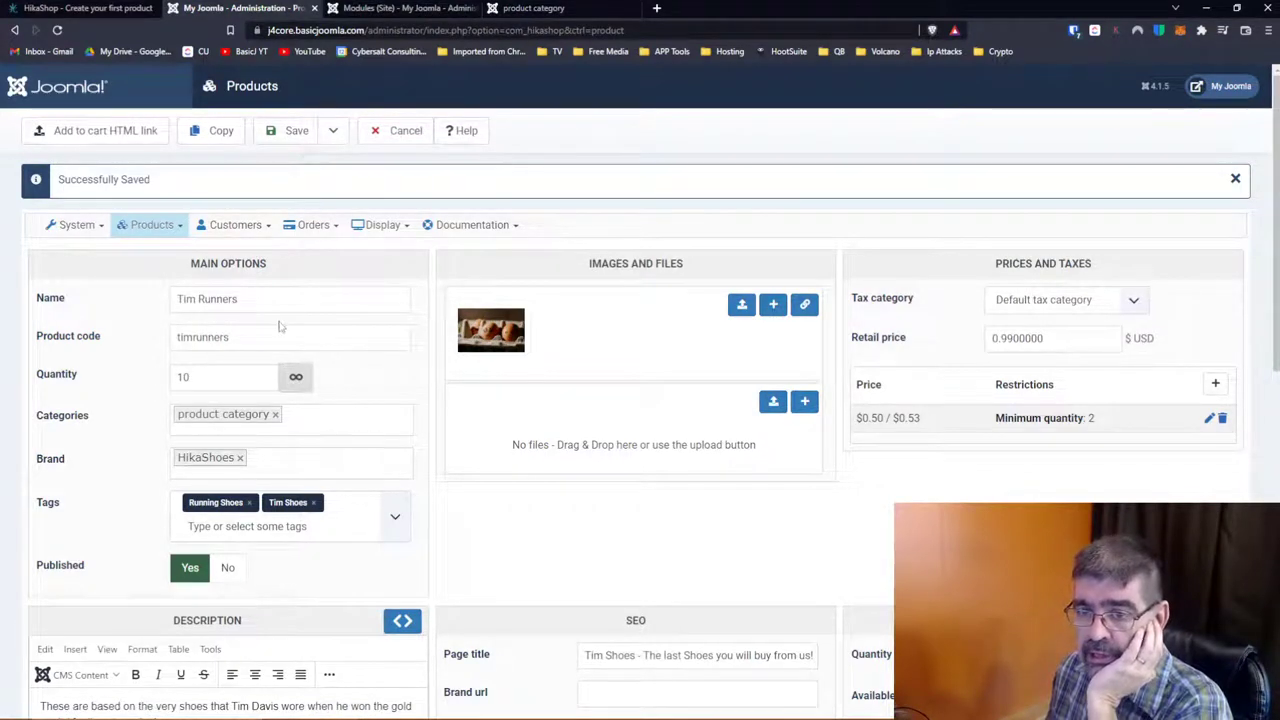
# Step: Copy the Tim Runners add-to-cart HTML link code, then go to the Site Modules list
pyautogui.click(91, 133)
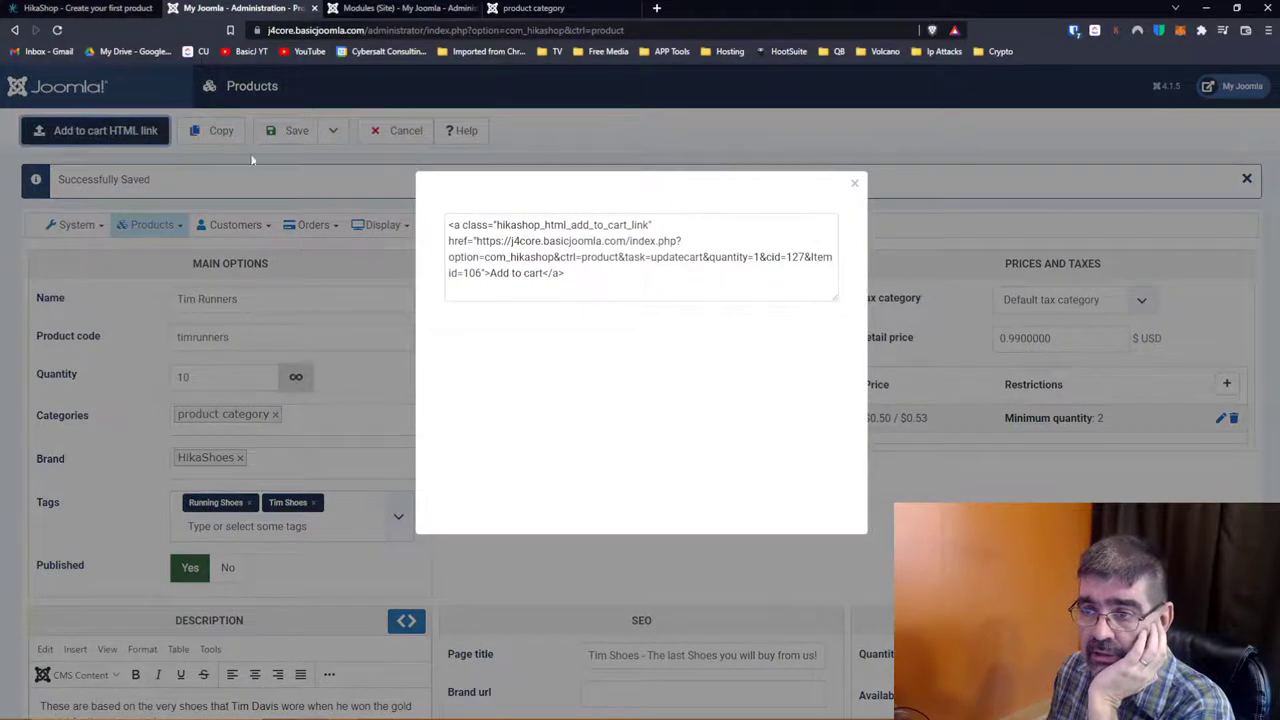
pyautogui.moveTo(577, 281); pyautogui.dragTo(449, 226)
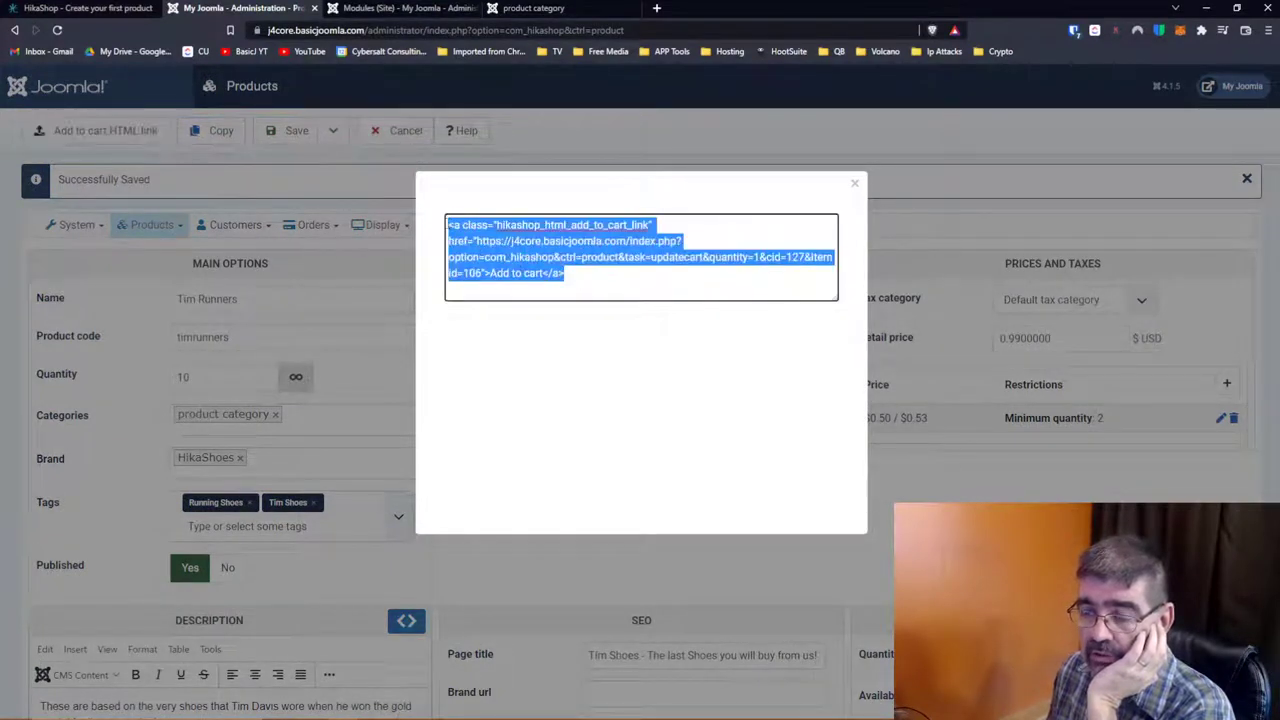
pyautogui.rightClick(534, 240)
pyautogui.click(551, 285)
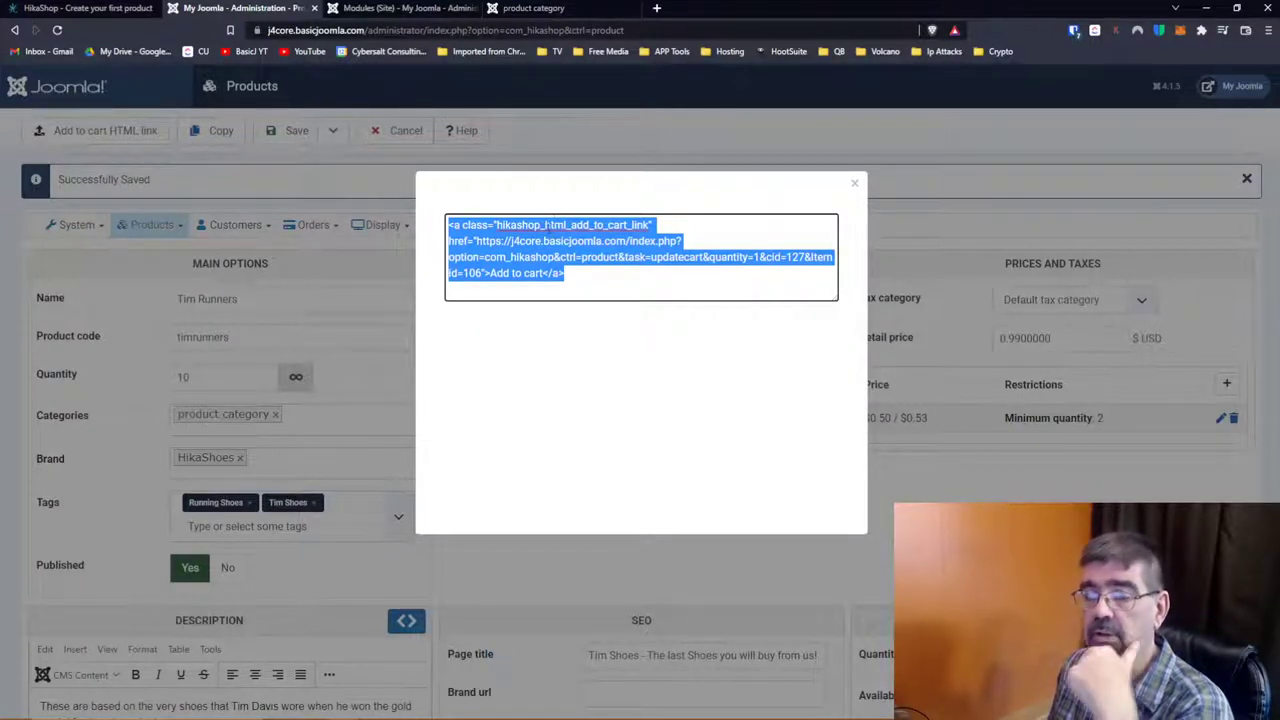
pyautogui.click(854, 184)
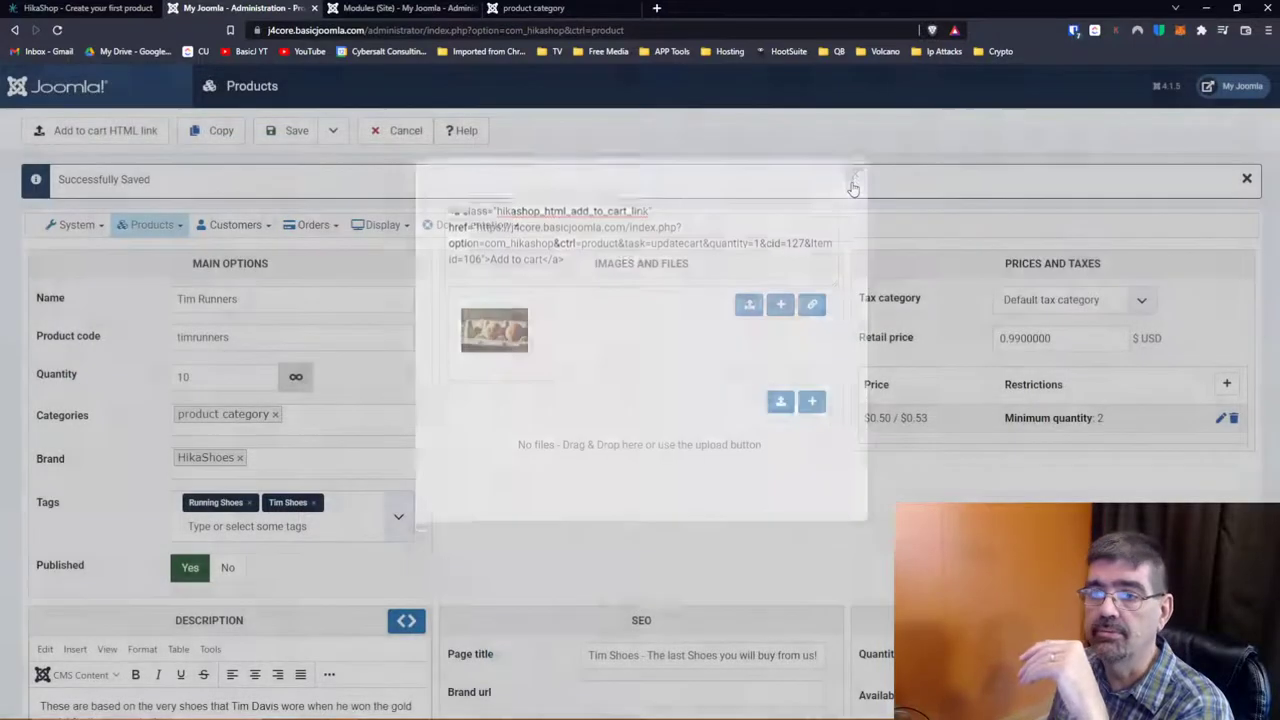
pyautogui.click(359, 14)
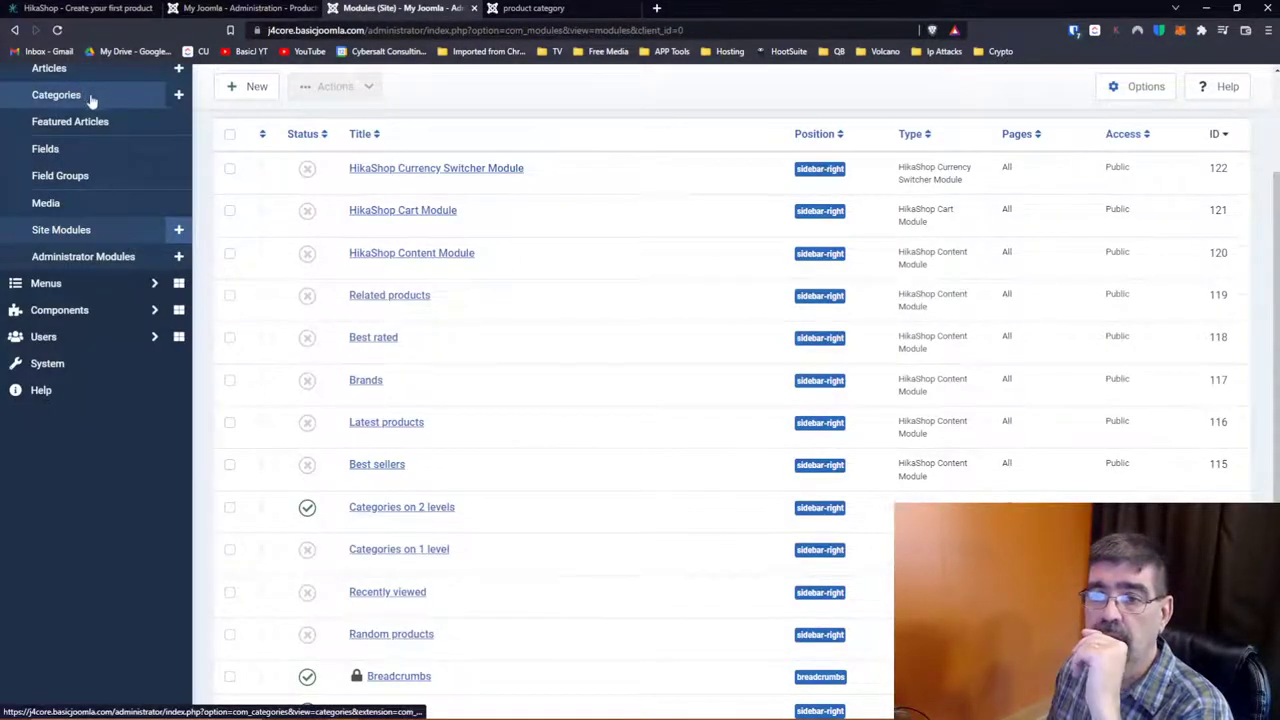
# Step: Create a new article titled 'Hello' with the body text 'Buy this!'
pyautogui.scroll(2, 89, 100)
pyautogui.click(68, 201)
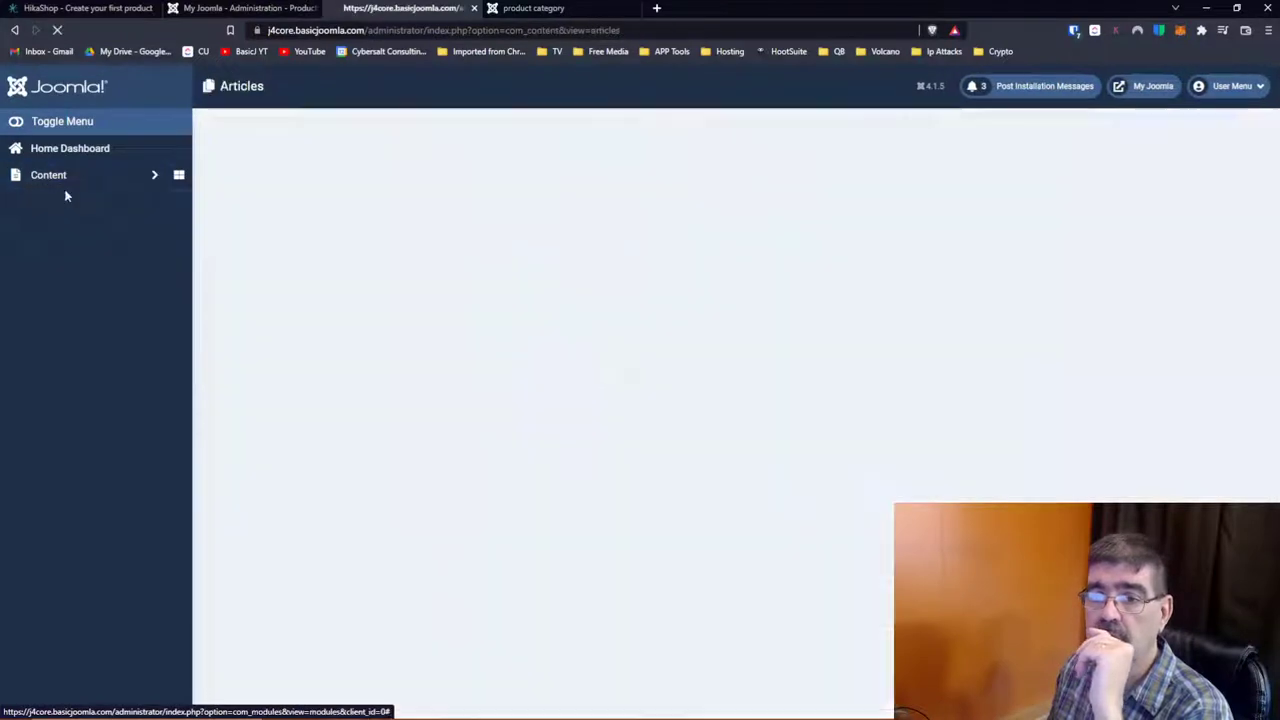
pyautogui.click(677, 447)
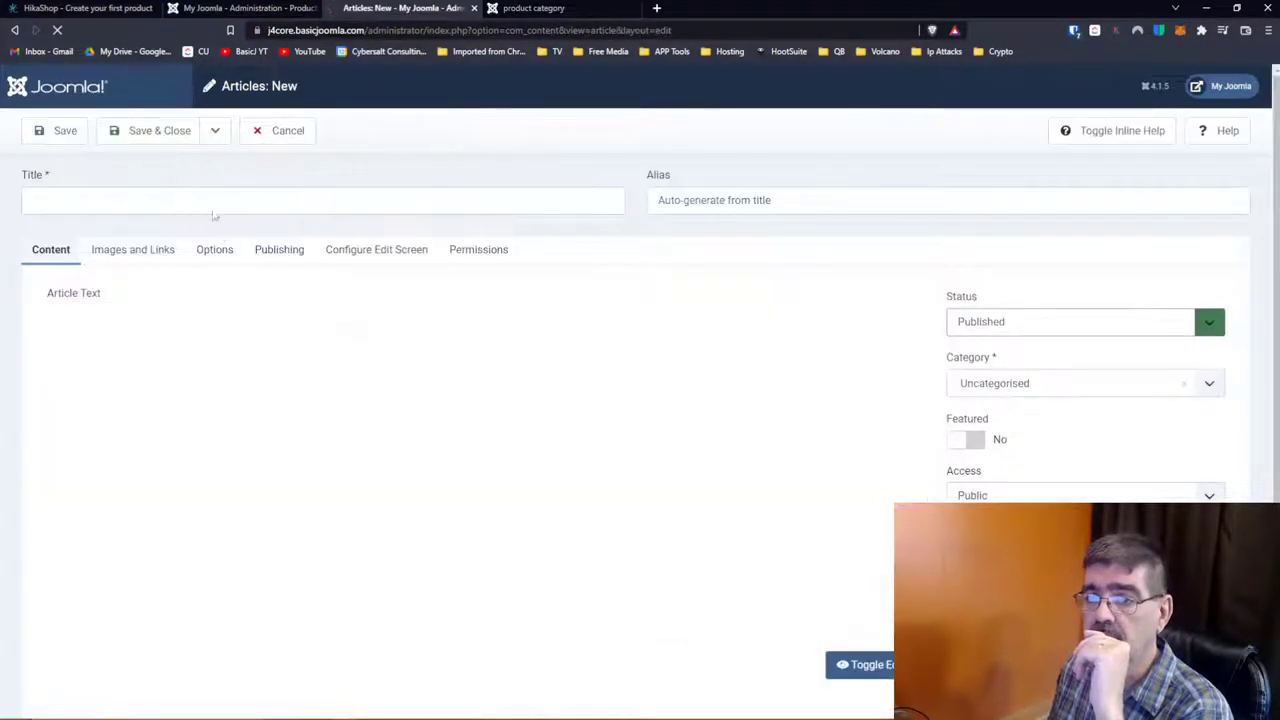
pyautogui.click(211, 199)
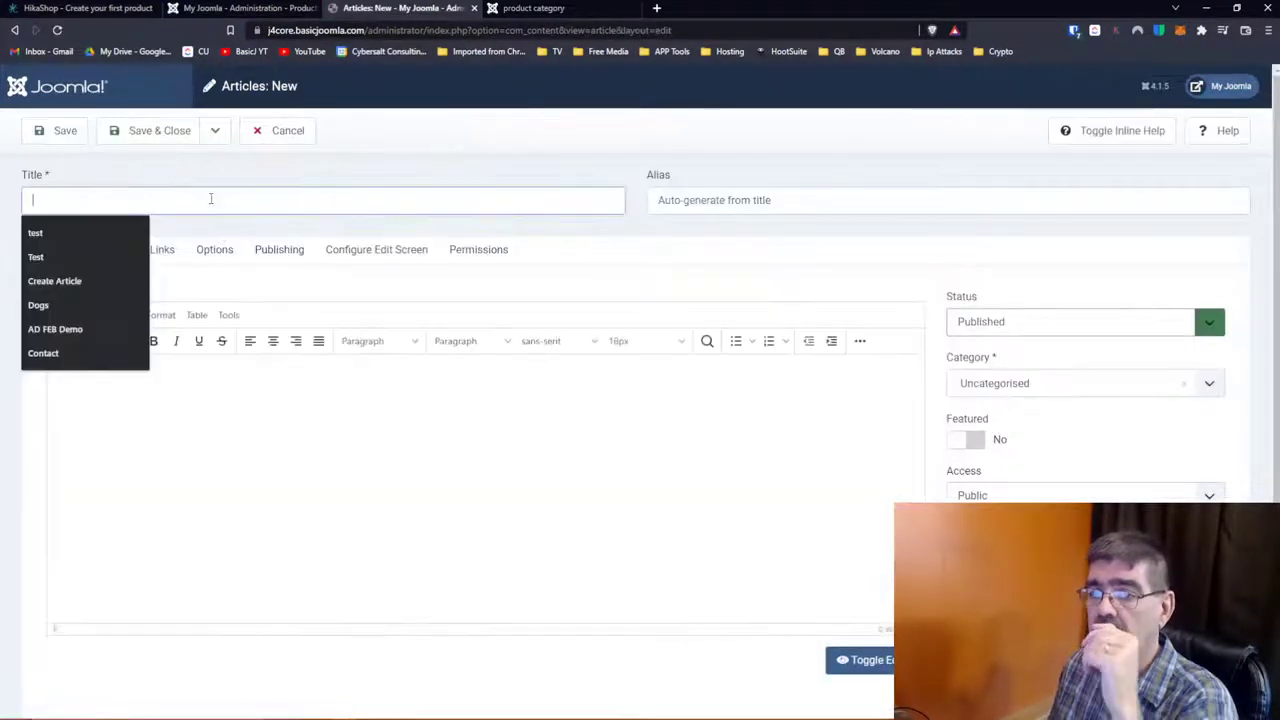
pyautogui.write('Hello')
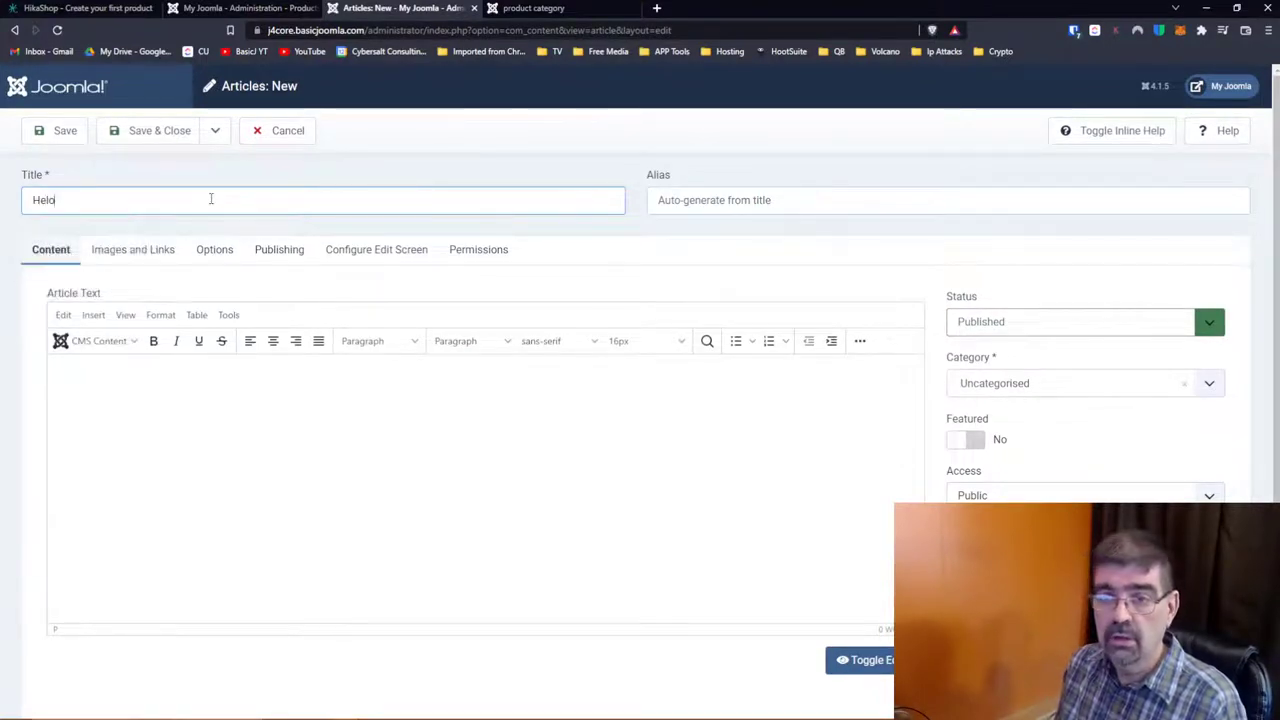
pyautogui.press('BackSpace')
pyautogui.write('lo')
pyautogui.press('Tab')
pyautogui.press('Tab')
pyautogui.press('Tab')
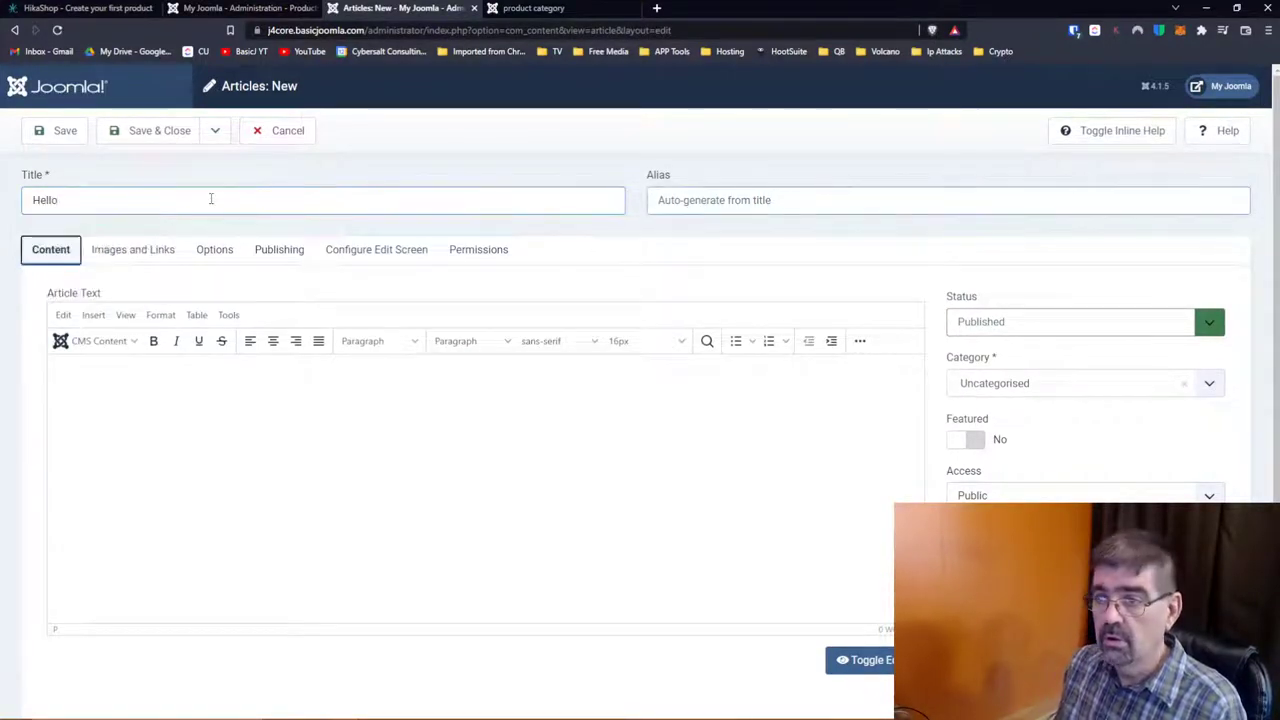
pyautogui.click(265, 377)
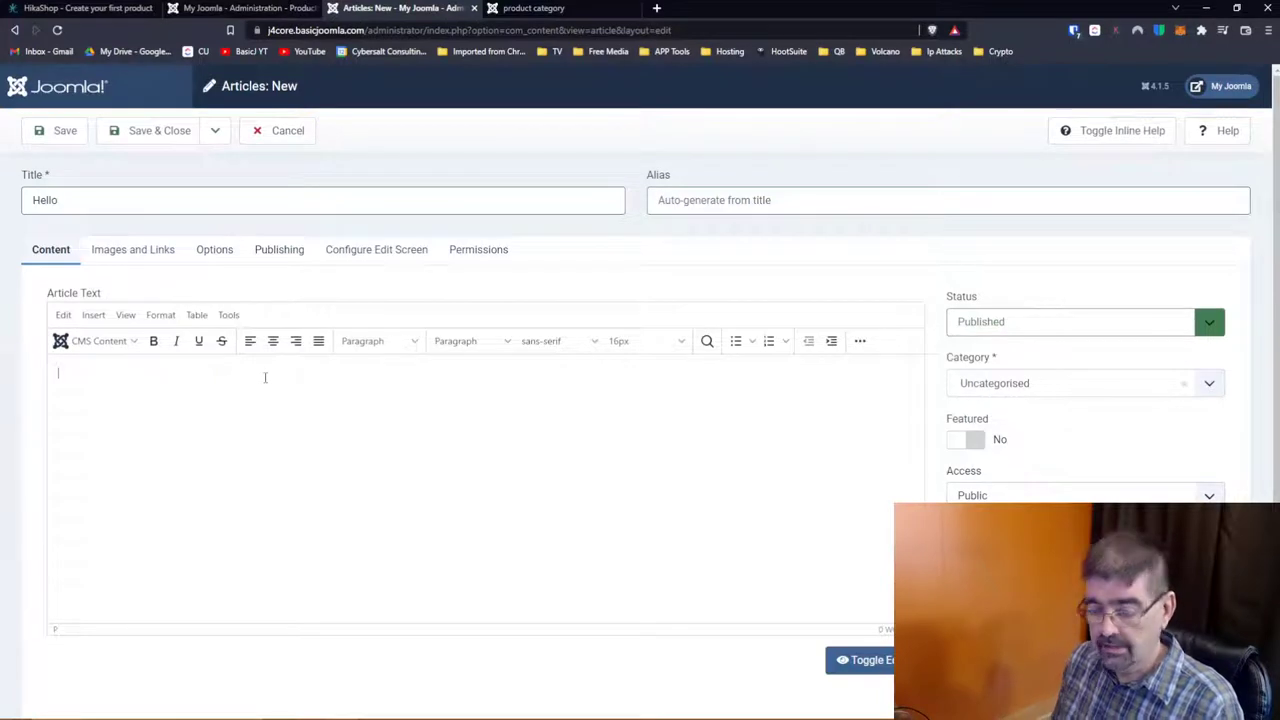
pyautogui.write('Buy this!')
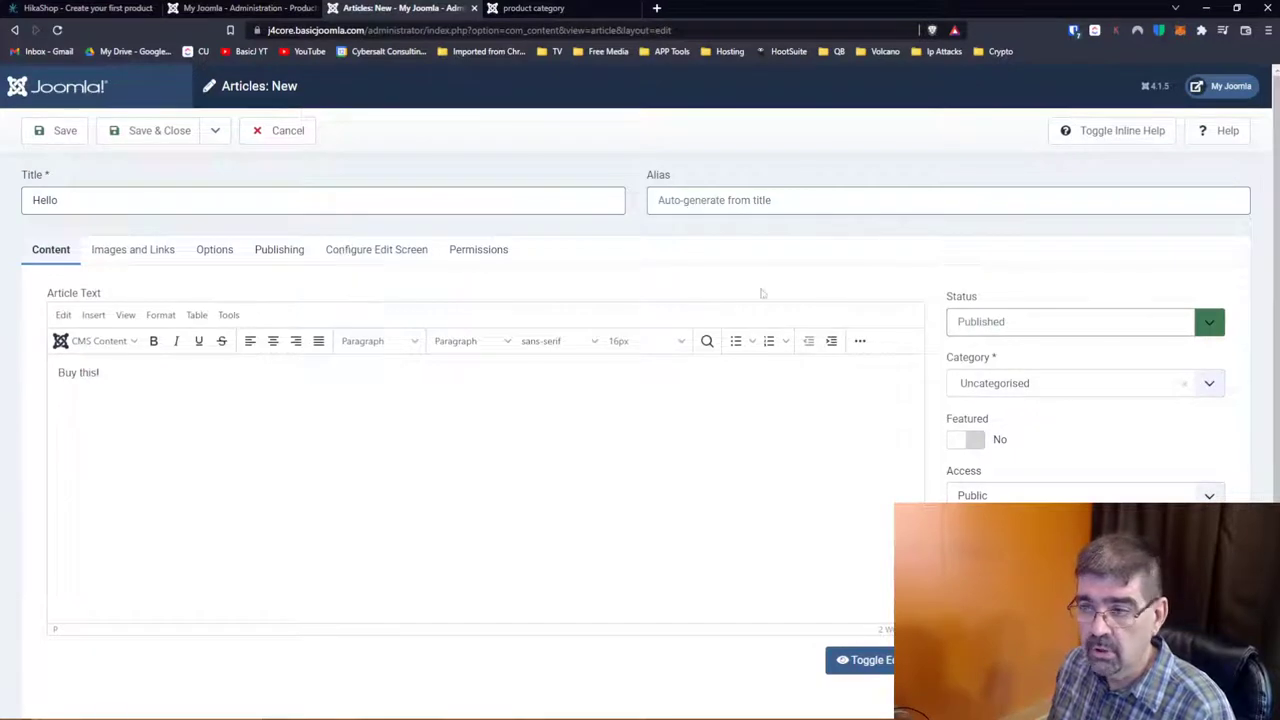
# Step: Paste the add-to-cart link into the article's HTML source, mark it featured, and save
pyautogui.click(860, 341)
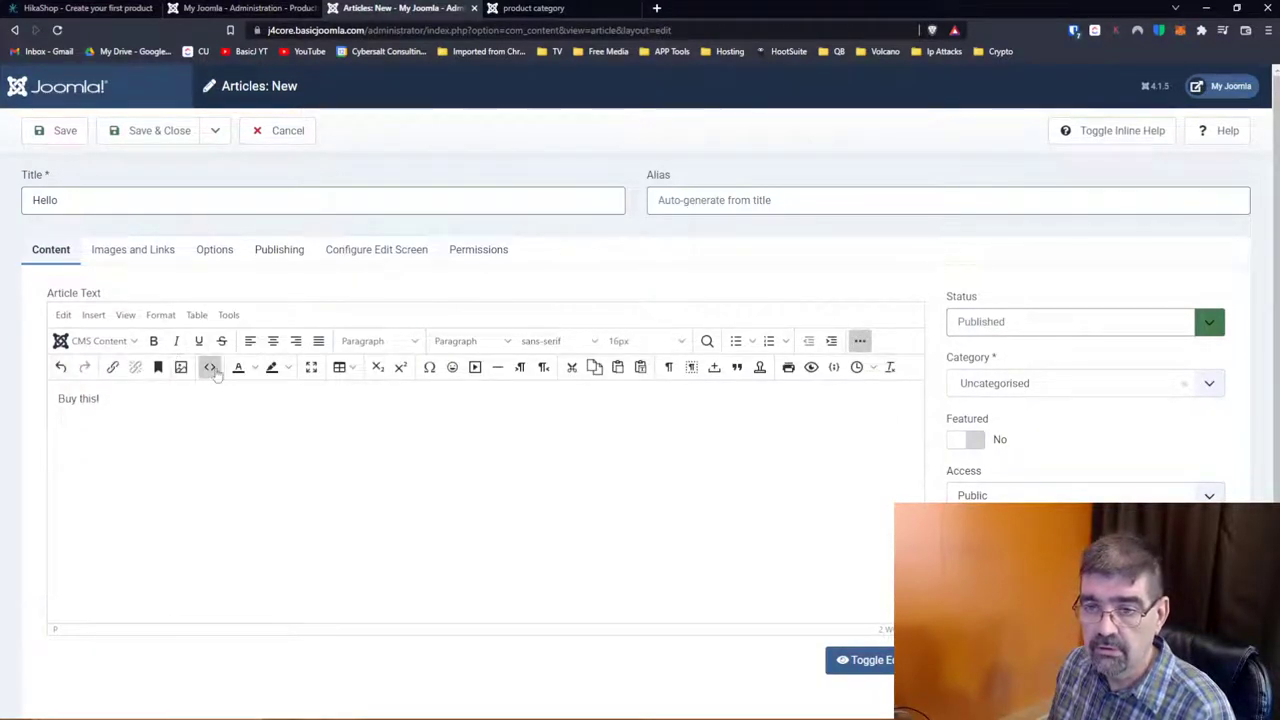
pyautogui.click(210, 367)
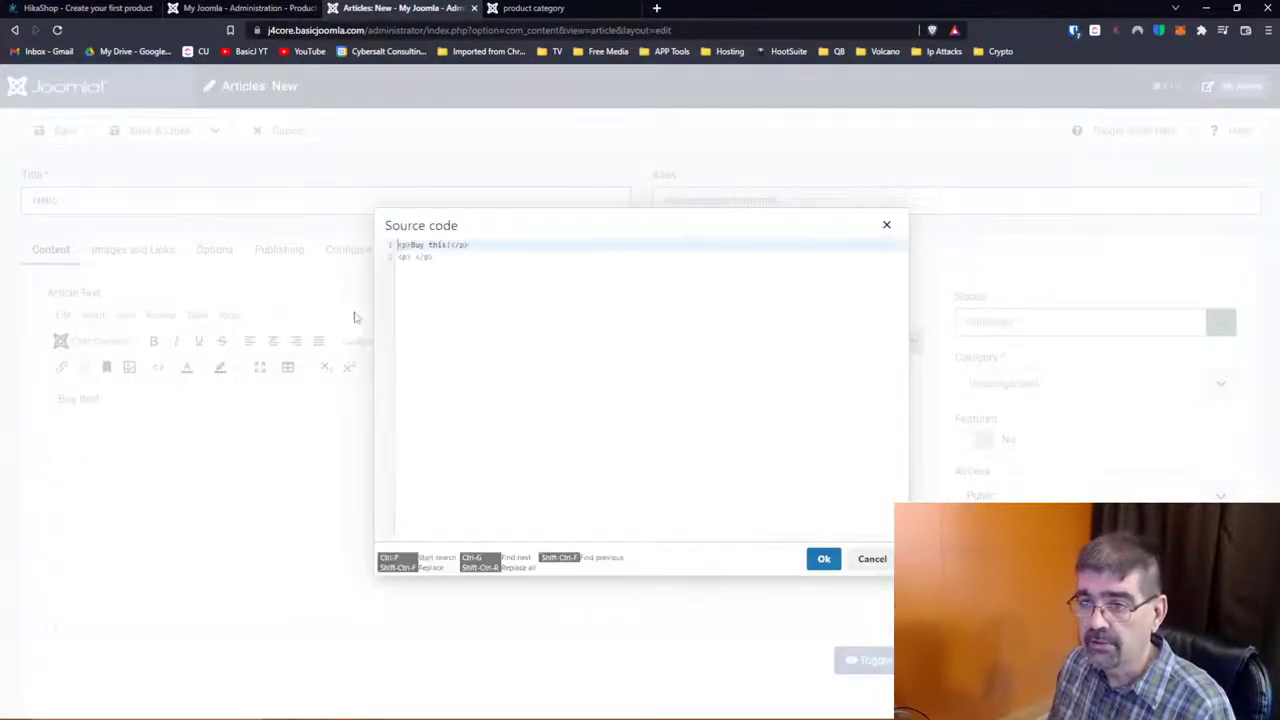
pyautogui.click(410, 257)
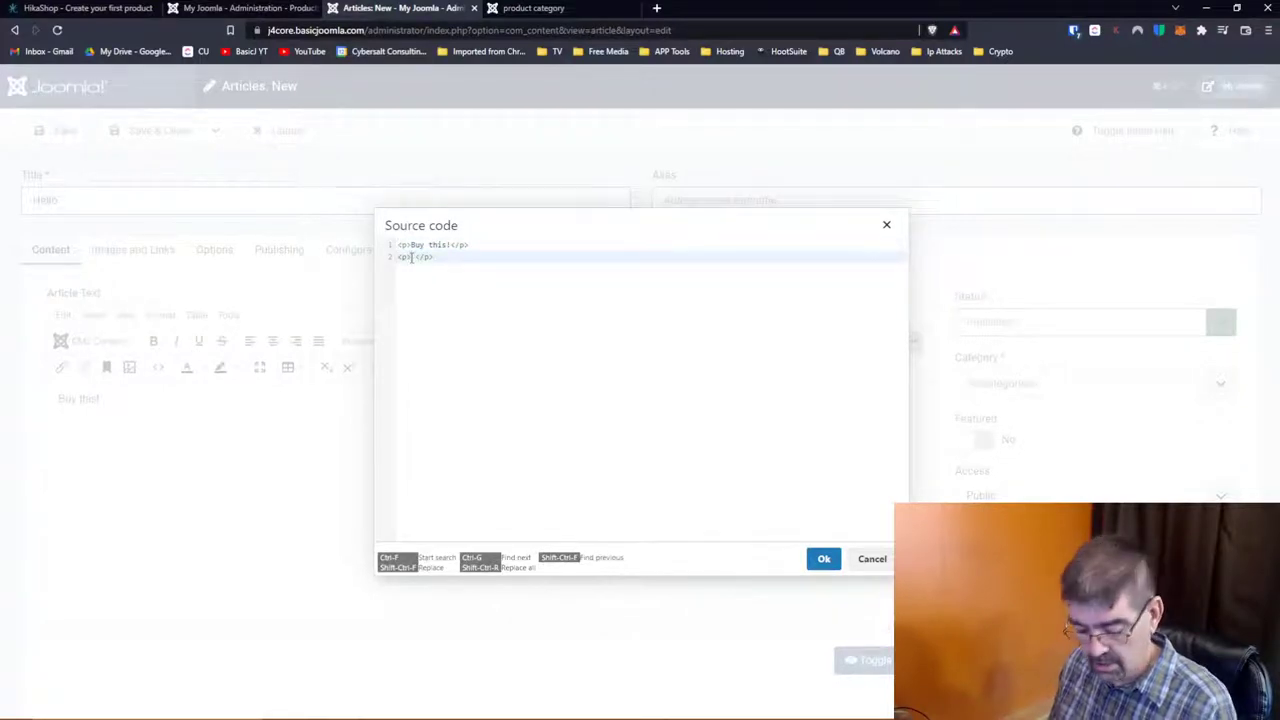
pyautogui.write('<a class="hikashop_html_add_to_cart_link" href="https://j4core.basicjoomla.com/index.php?option=com_hikashop&ctrl=product&task=updatecart&quantity=1&cid=12&Itemid=106">Add to cart</a>')
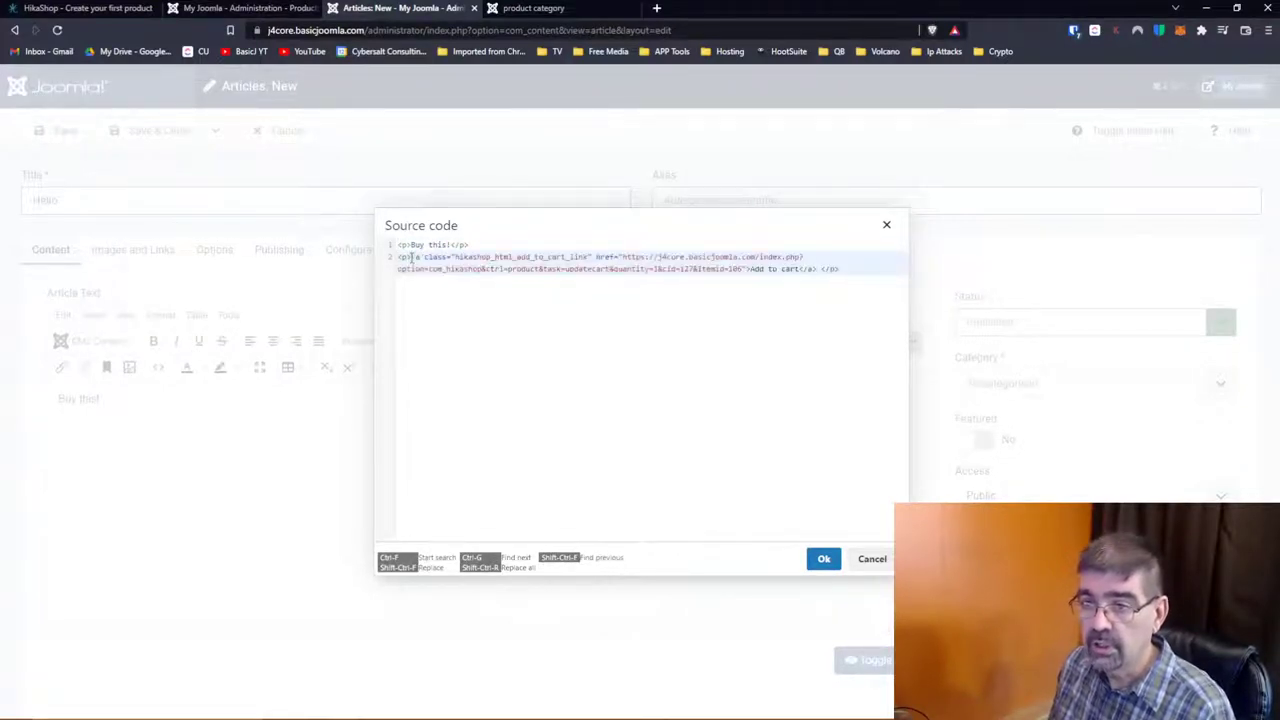
pyautogui.click(825, 558)
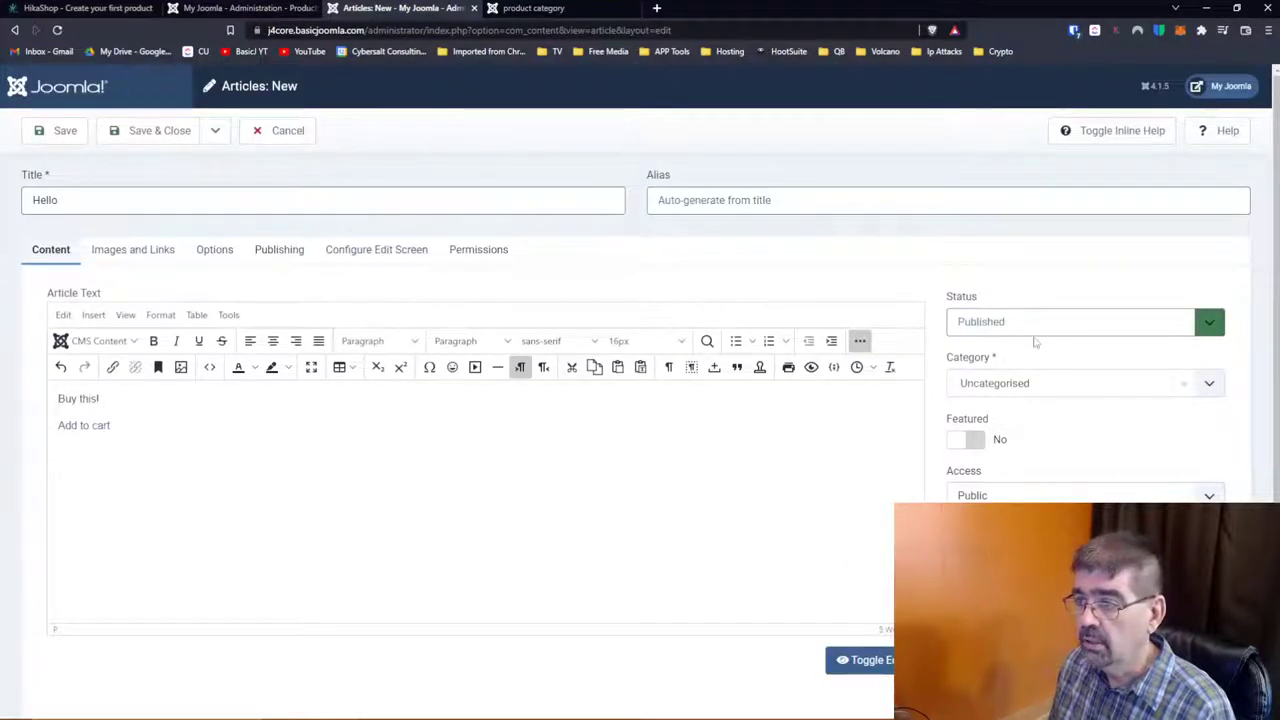
pyautogui.click(968, 441)
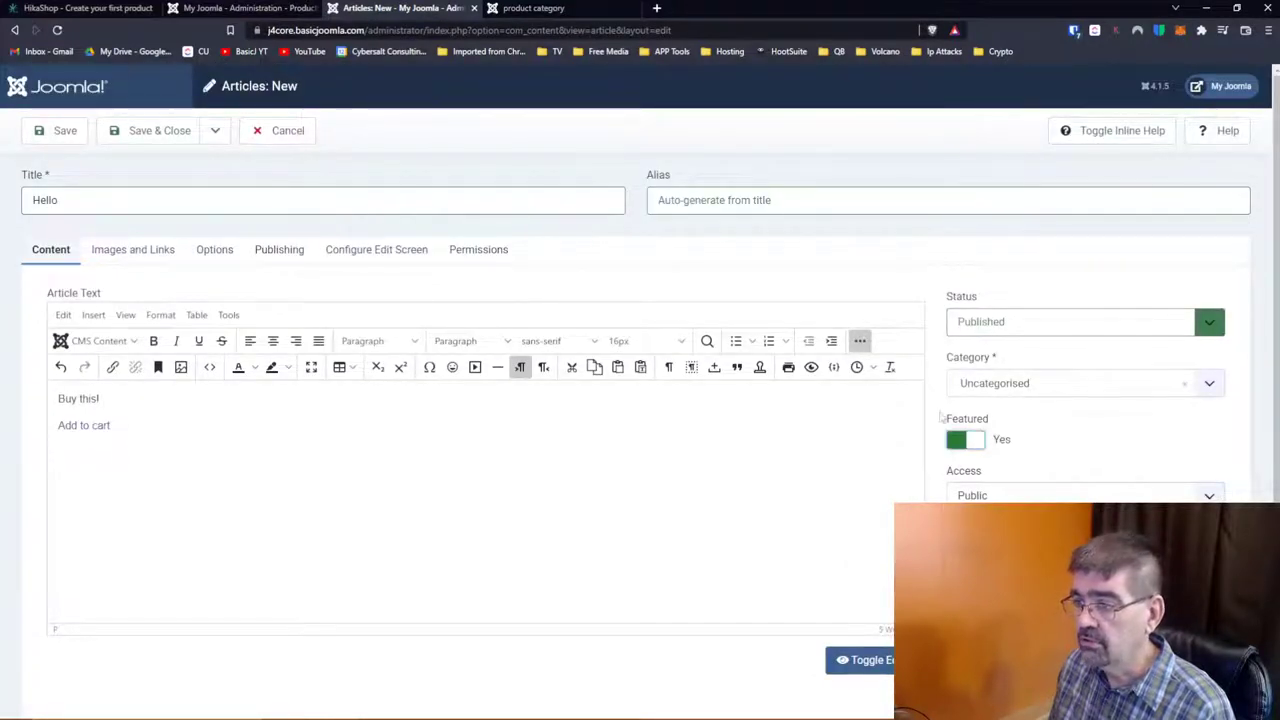
pyautogui.click(63, 131)
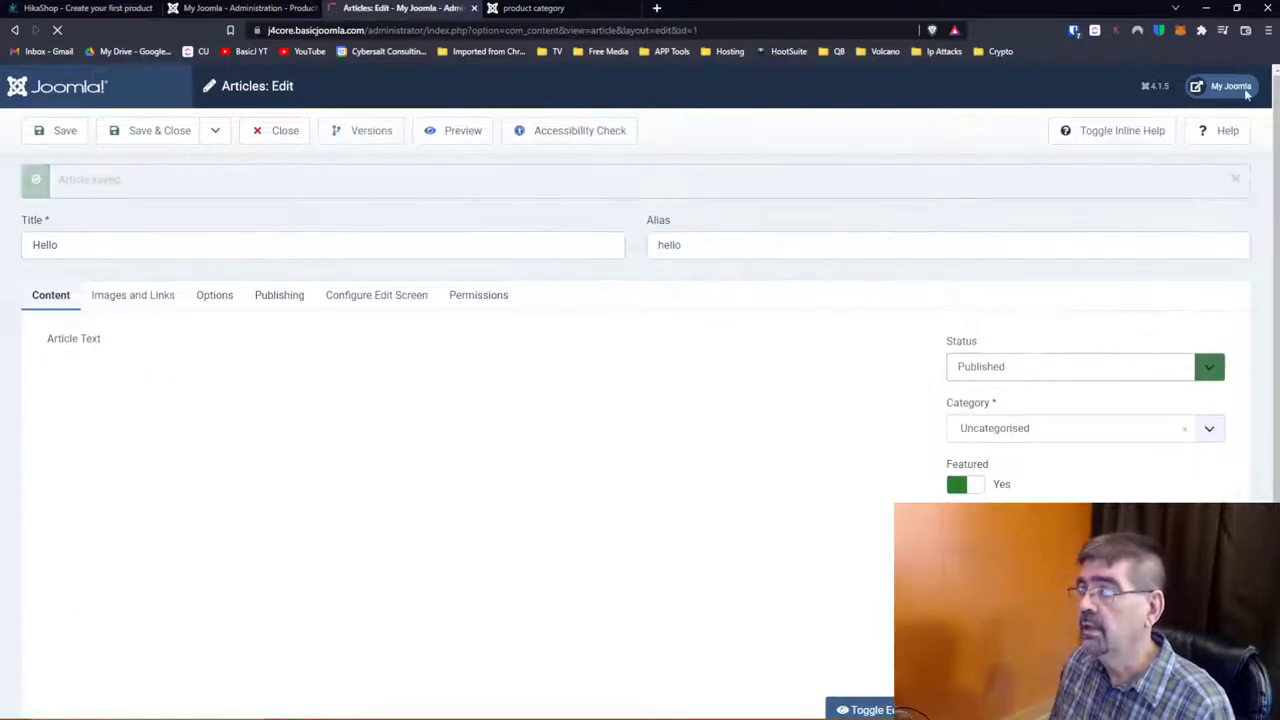
pyautogui.click(1230, 86)
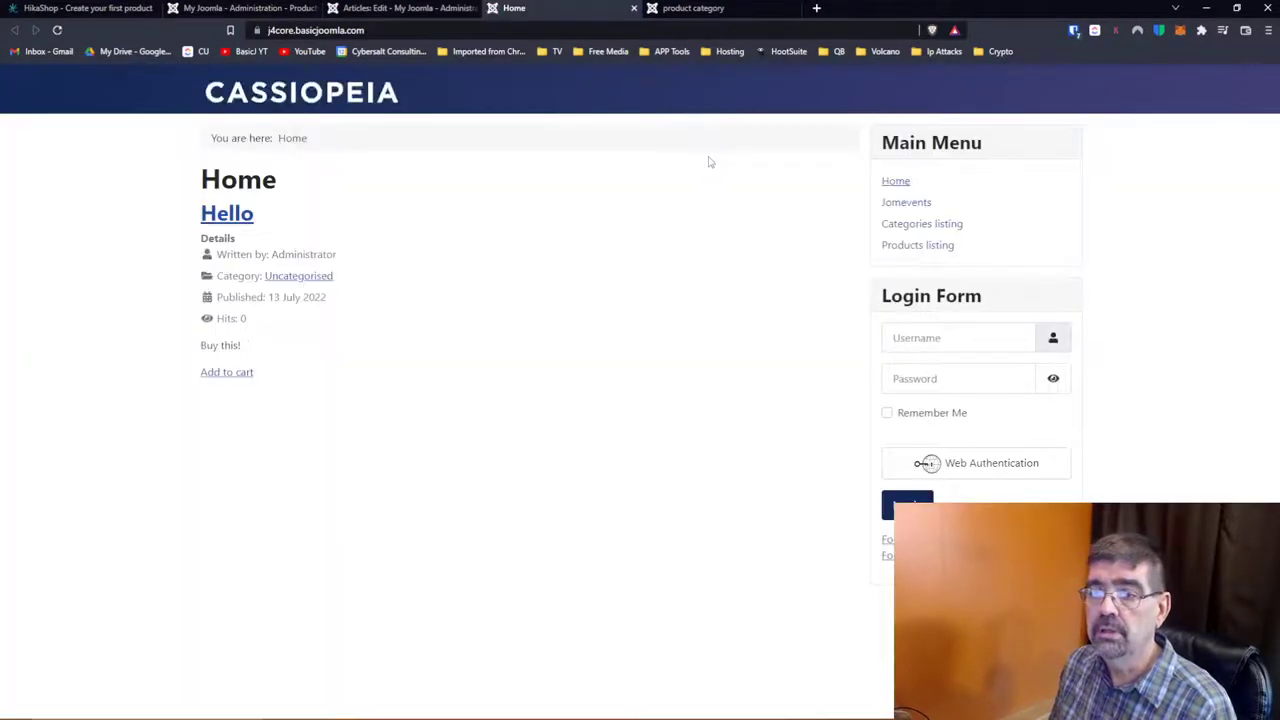
# Step: Add Tim Runners to the cart from the Hello article, then return to the admin product editor
pyautogui.click(228, 373)
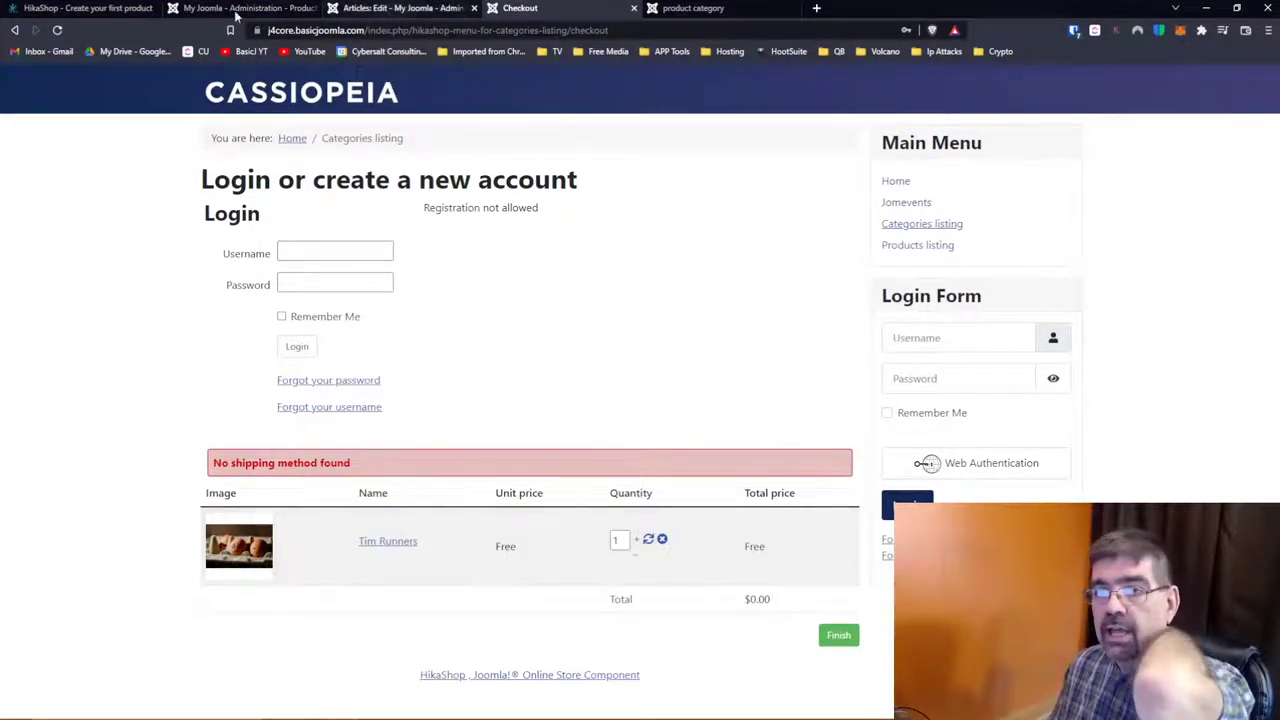
pyautogui.click(257, 8)
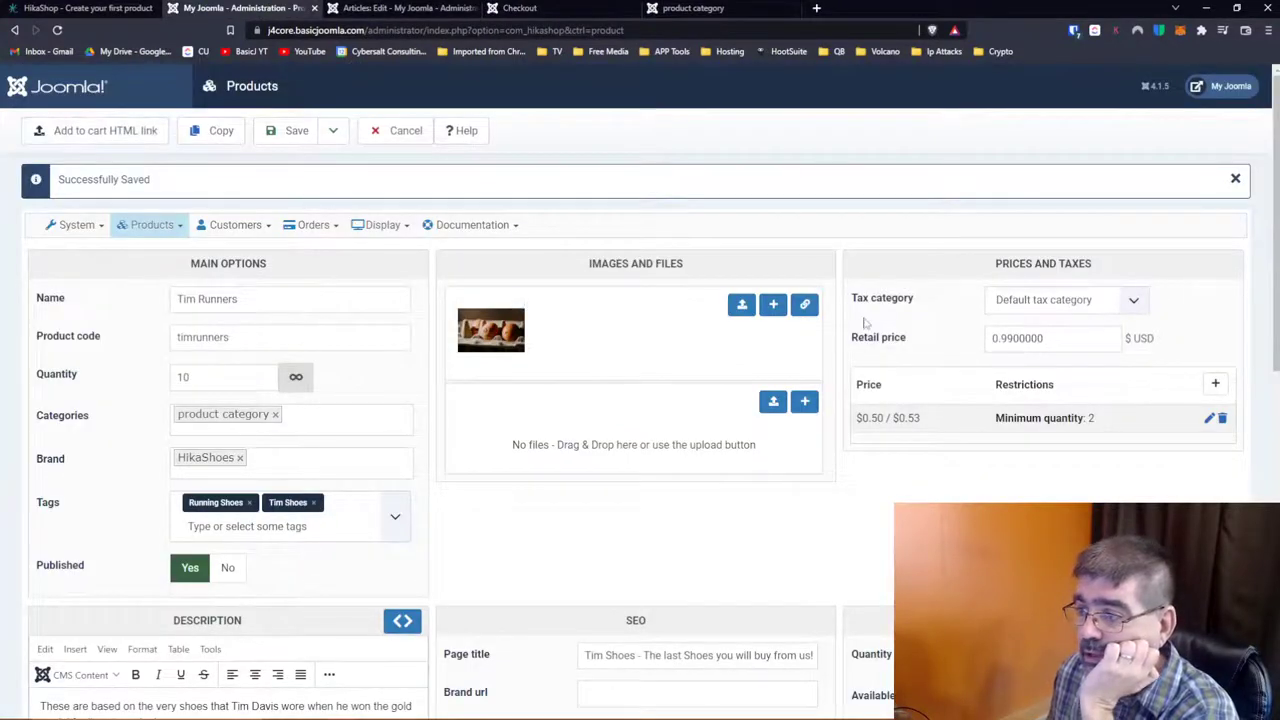
# Step: Keep the 0.50 USD minimum-quantity-2 price, add a 0.99 USD price, and save Tim Runners
pyautogui.scroll(-2, 866, 322)
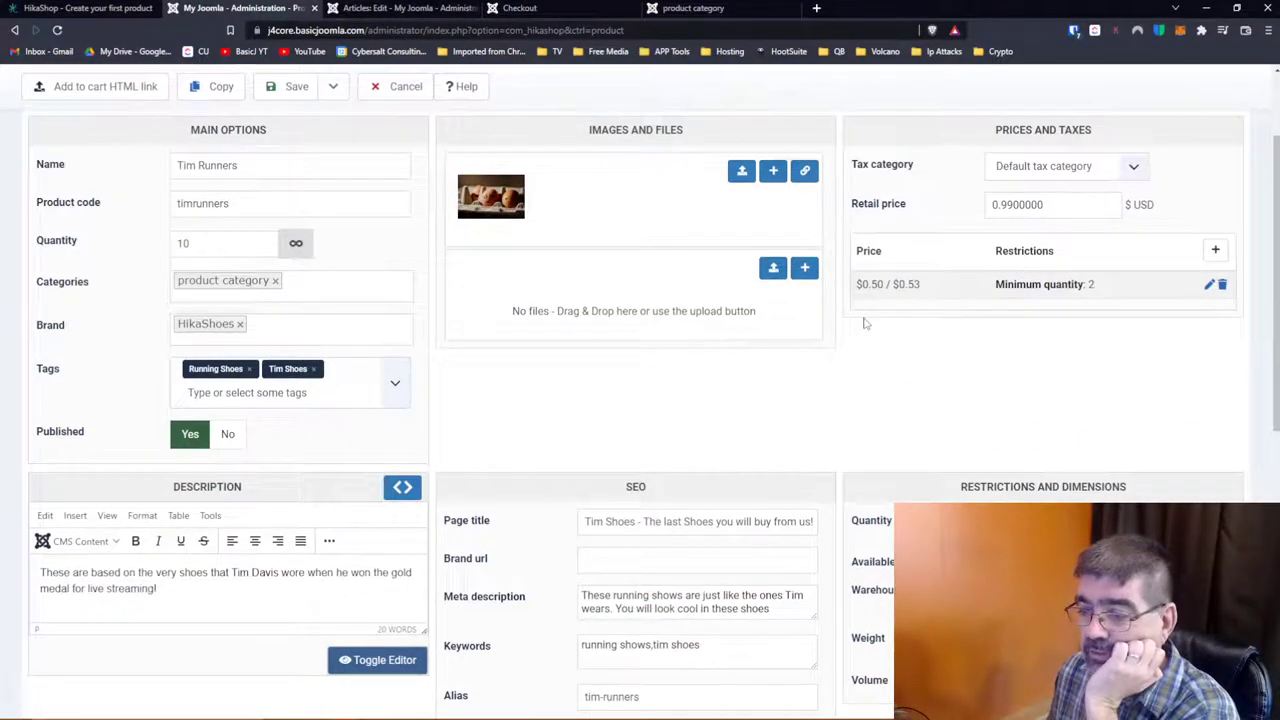
pyautogui.scroll(2, 866, 322)
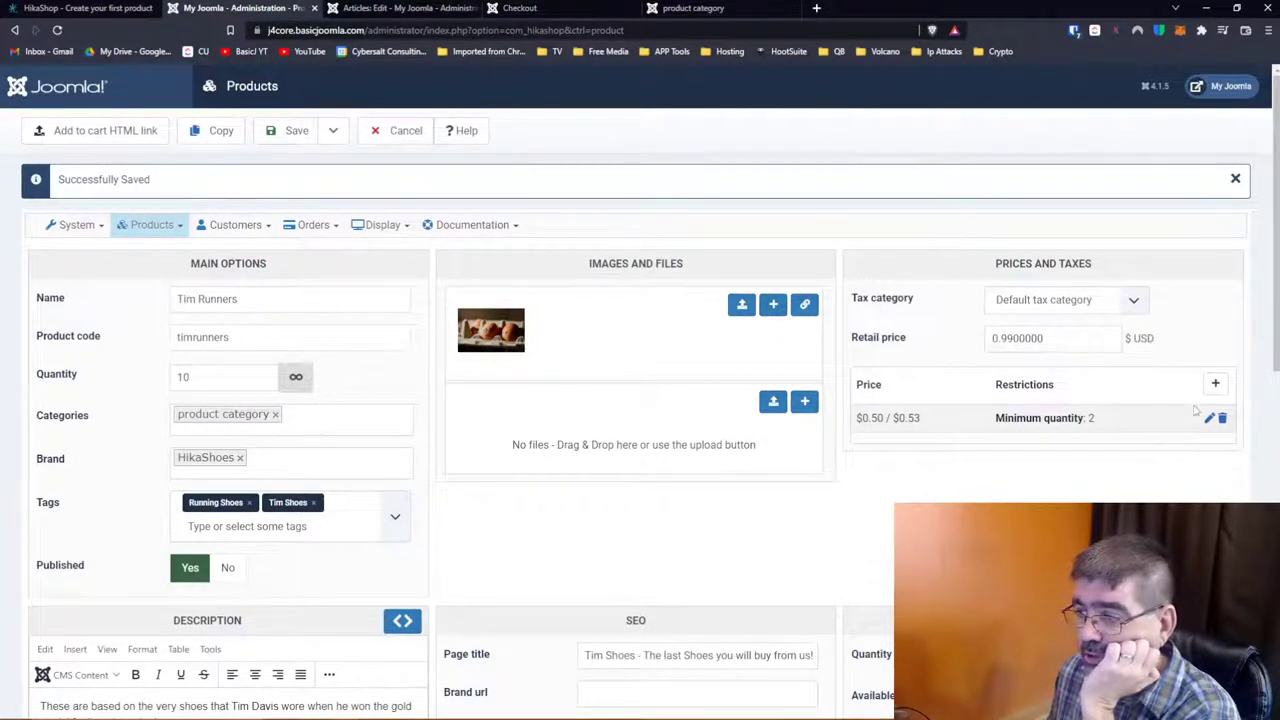
pyautogui.click(1215, 384)
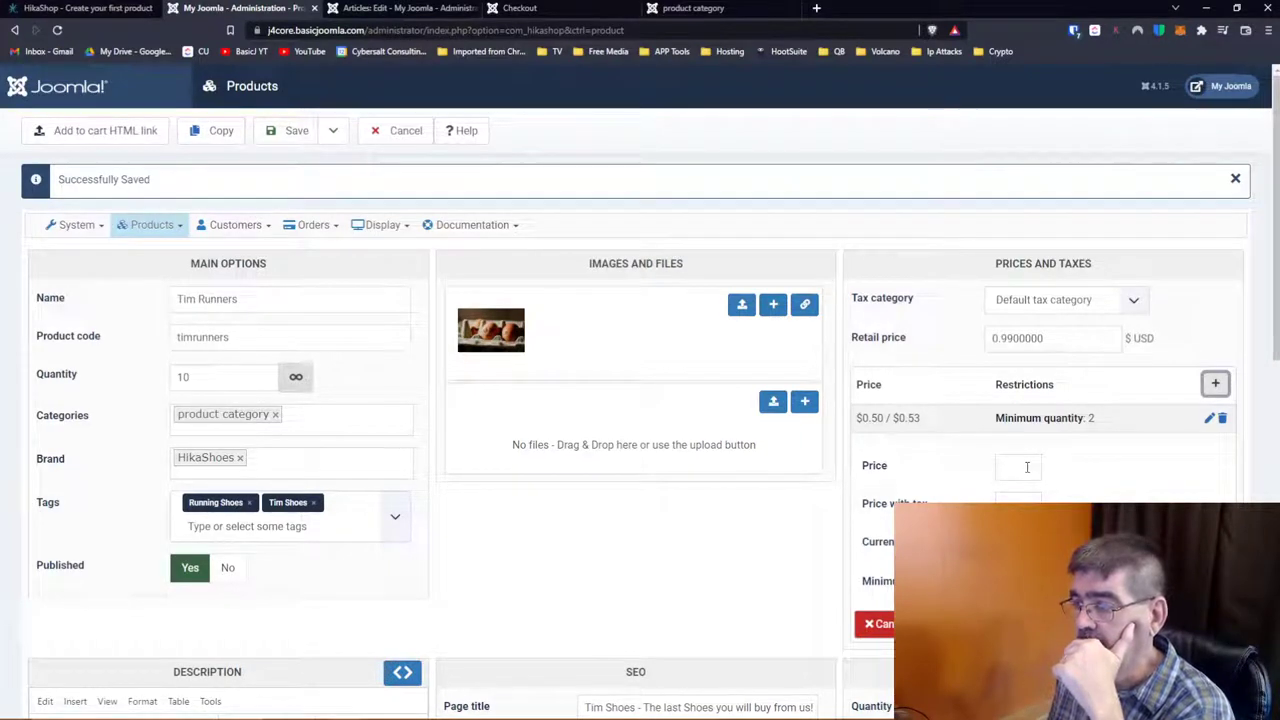
pyautogui.click(1208, 419)
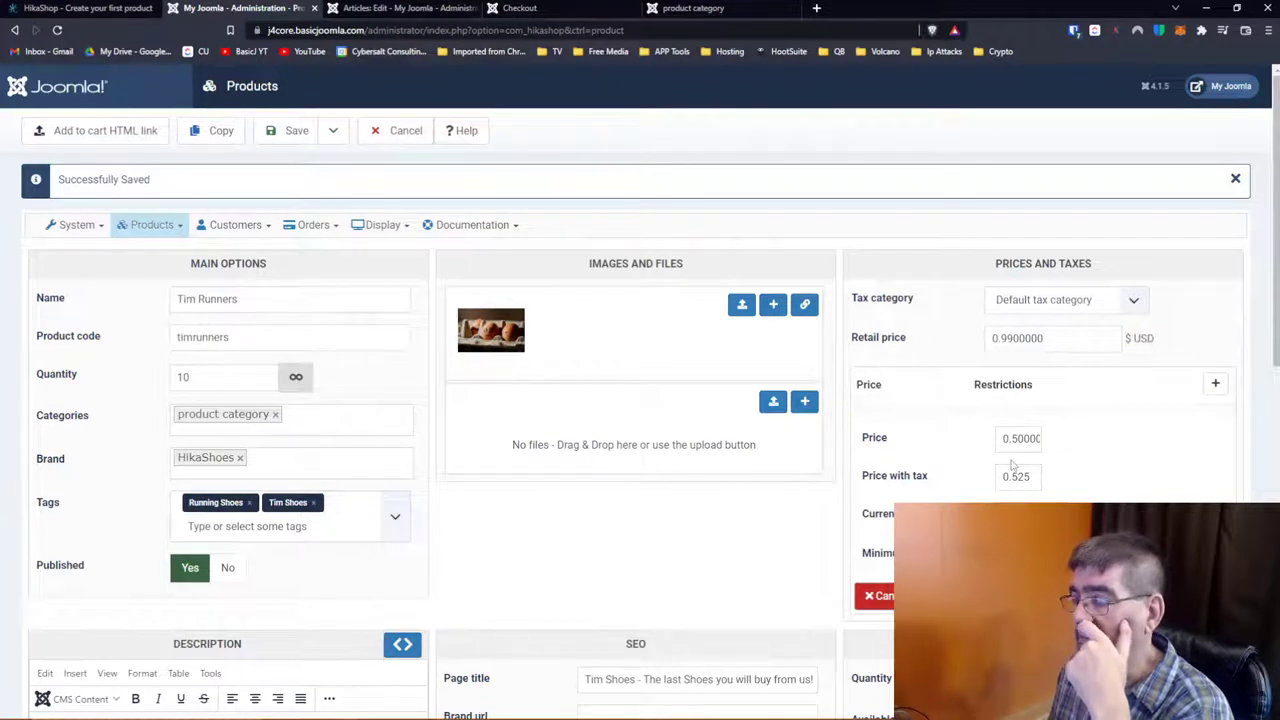
pyautogui.click(1195, 595)
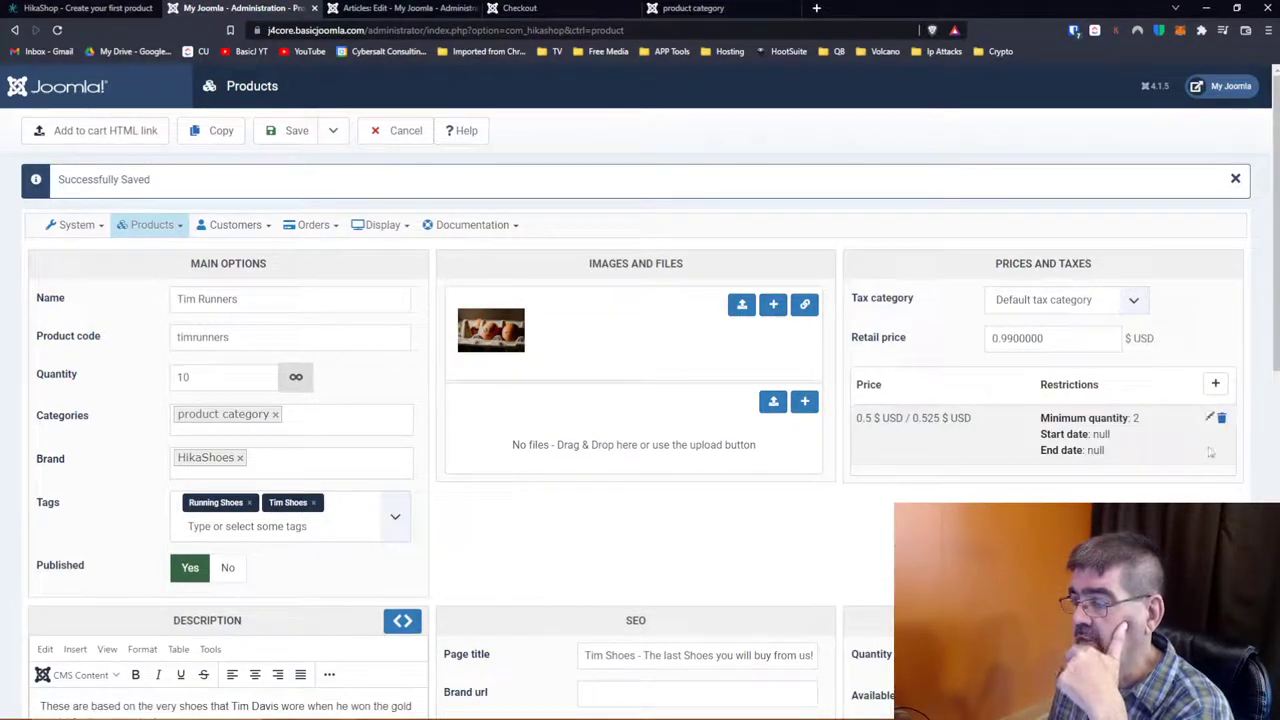
pyautogui.click(1215, 385)
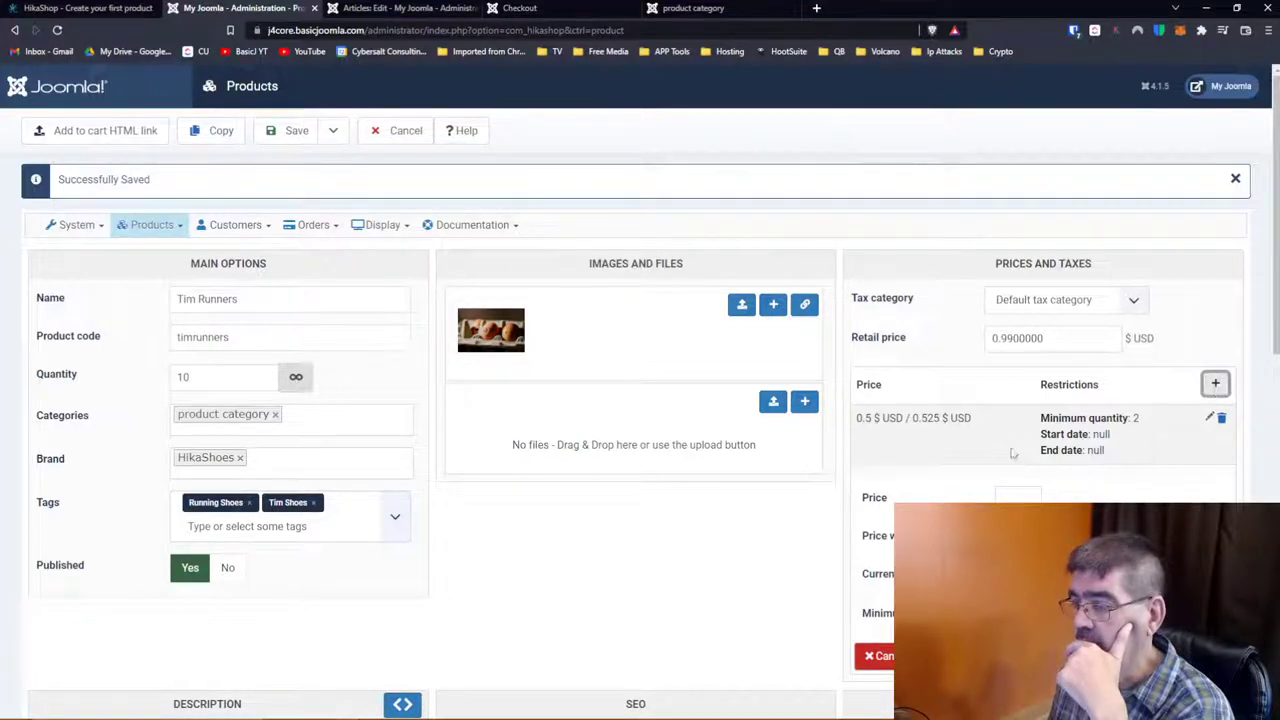
pyautogui.click(1012, 500)
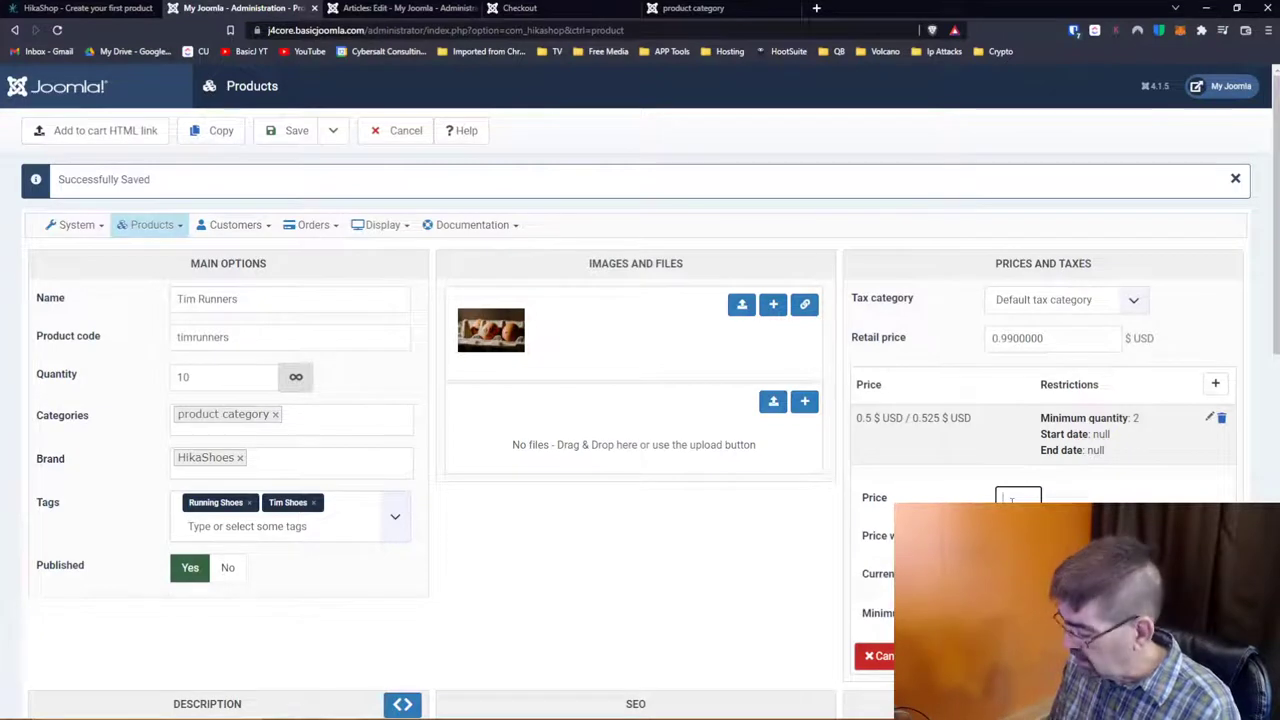
pyautogui.write('99')
pyautogui.press('Tab')
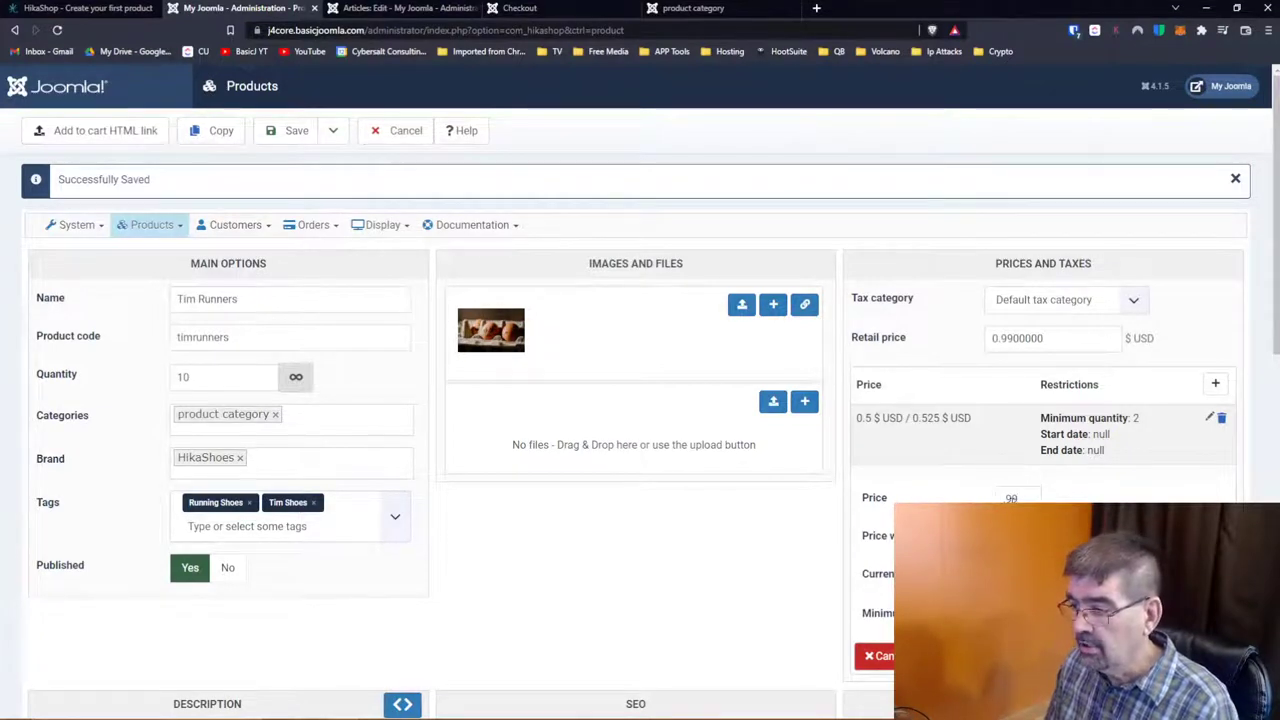
pyautogui.press('Return')
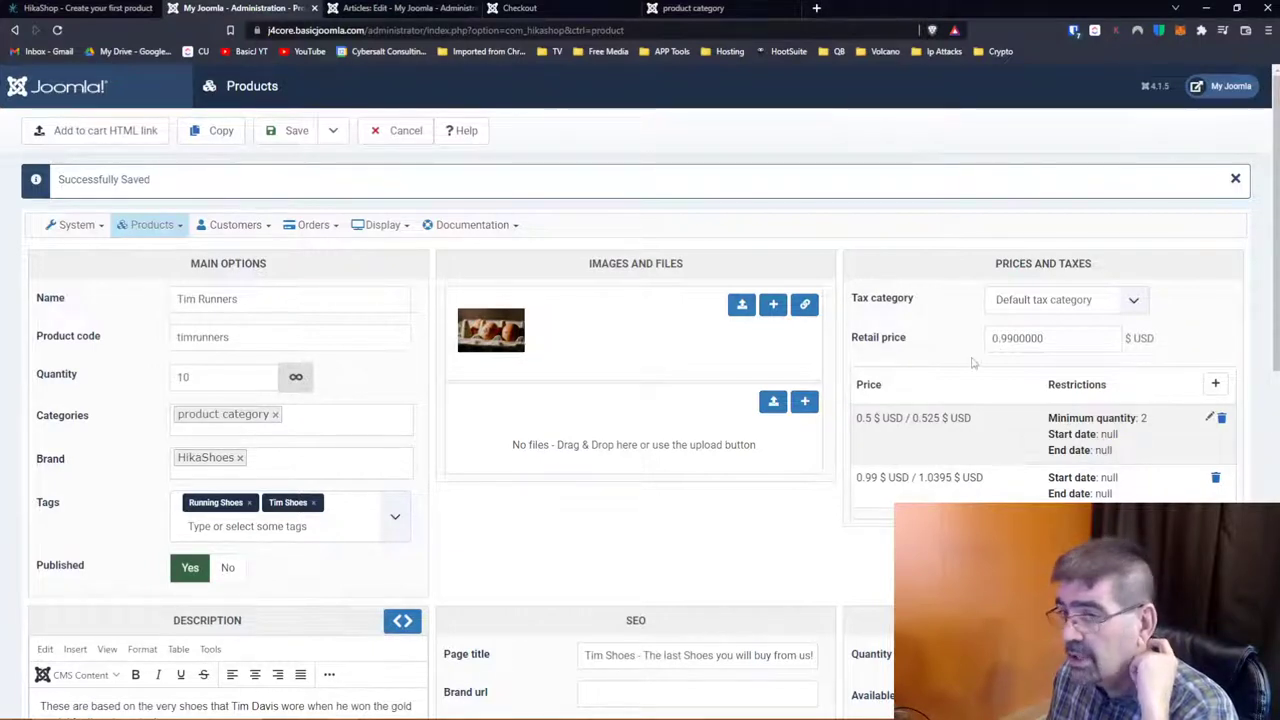
pyautogui.click(283, 143)
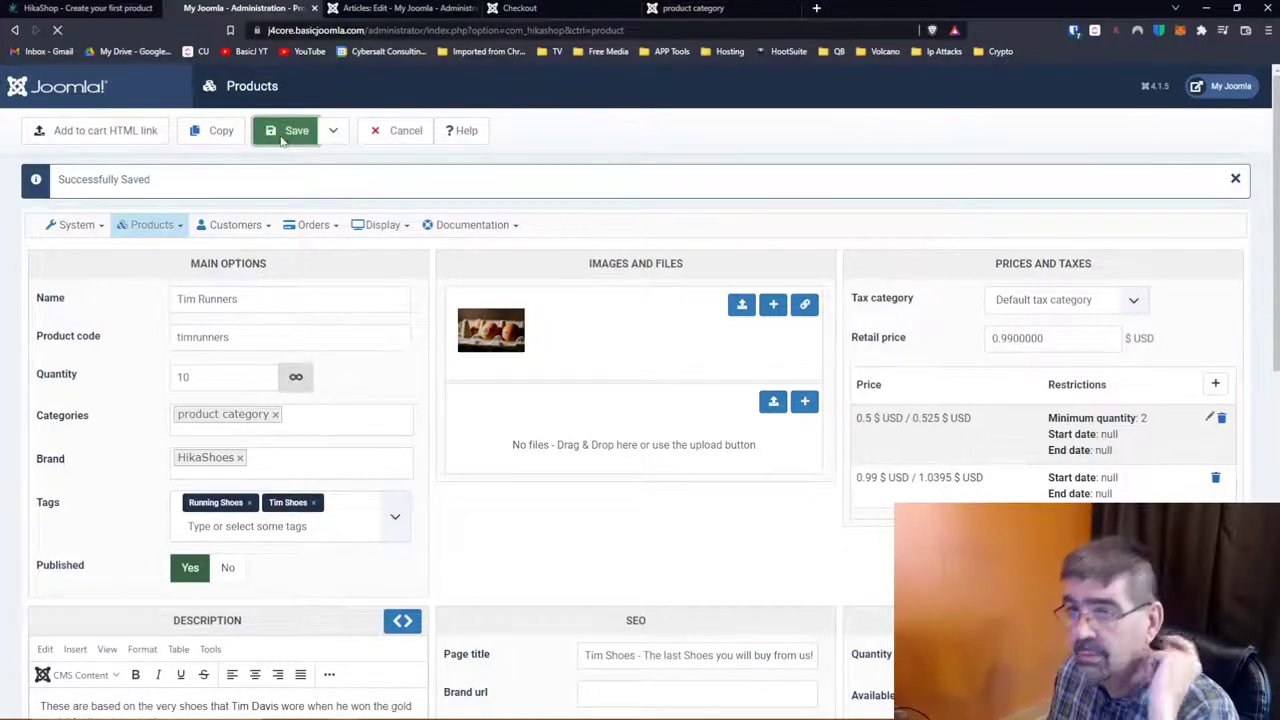
# Step: Reload the checkout to confirm Tim Runners at $0.99 plus $0.05 GST, $1.04 total
pyautogui.click(528, 10)
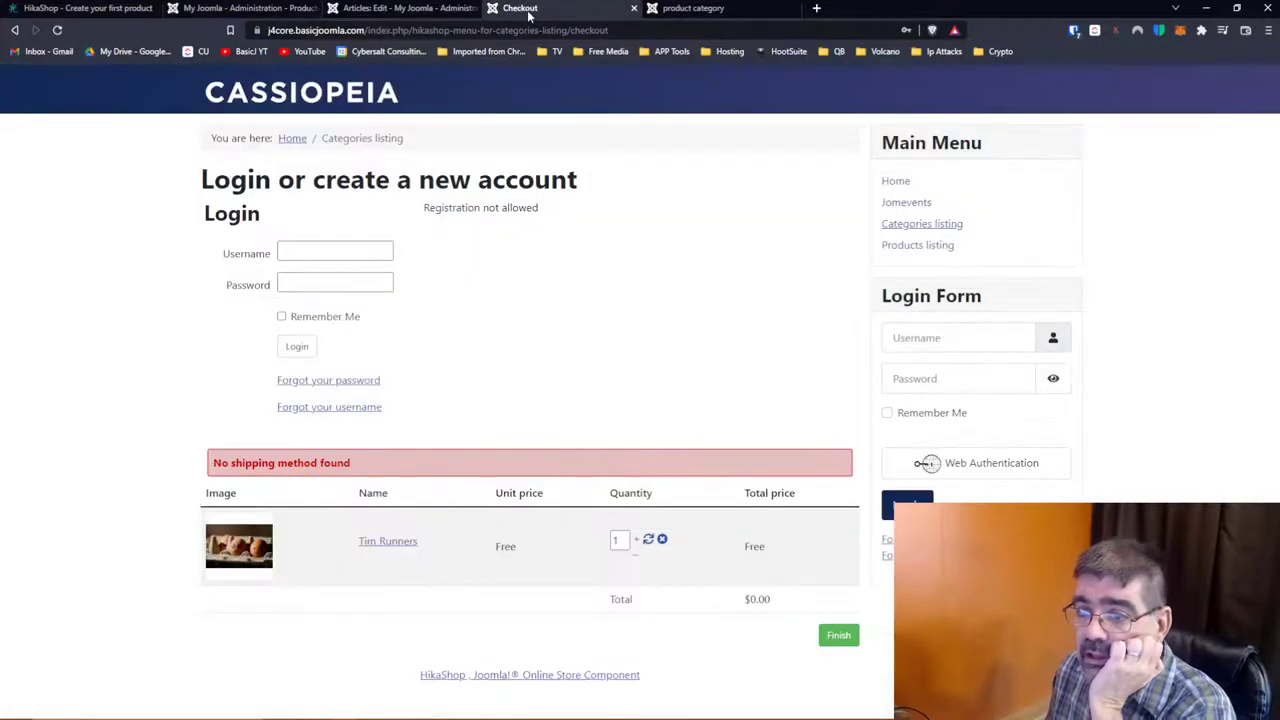
pyautogui.click(57, 30)
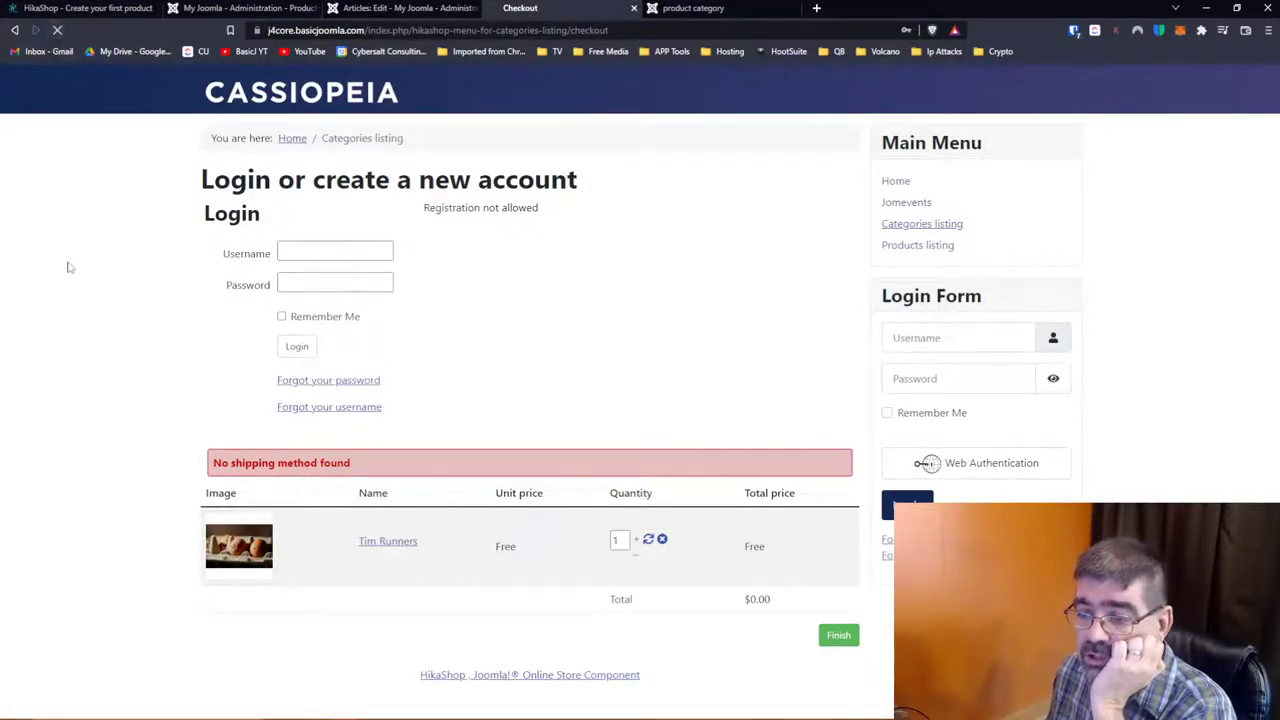
pyautogui.scroll(-1, 68, 267)
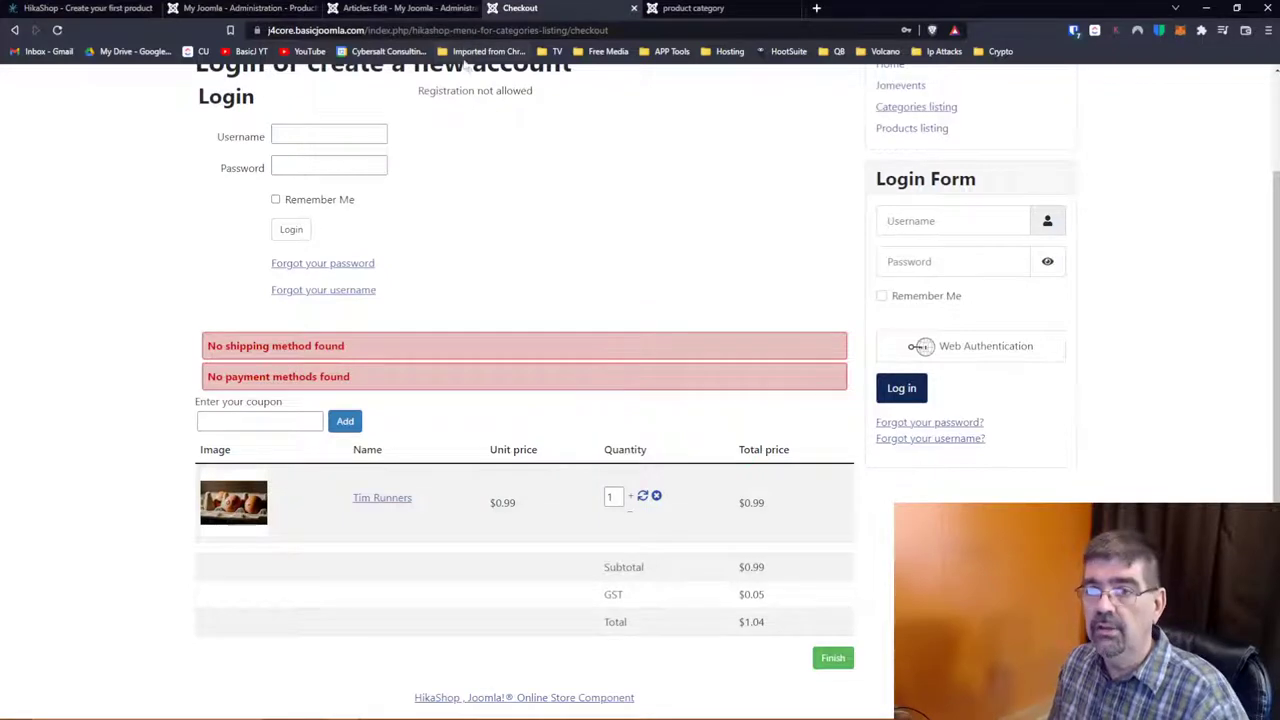
pyautogui.click(262, 9)
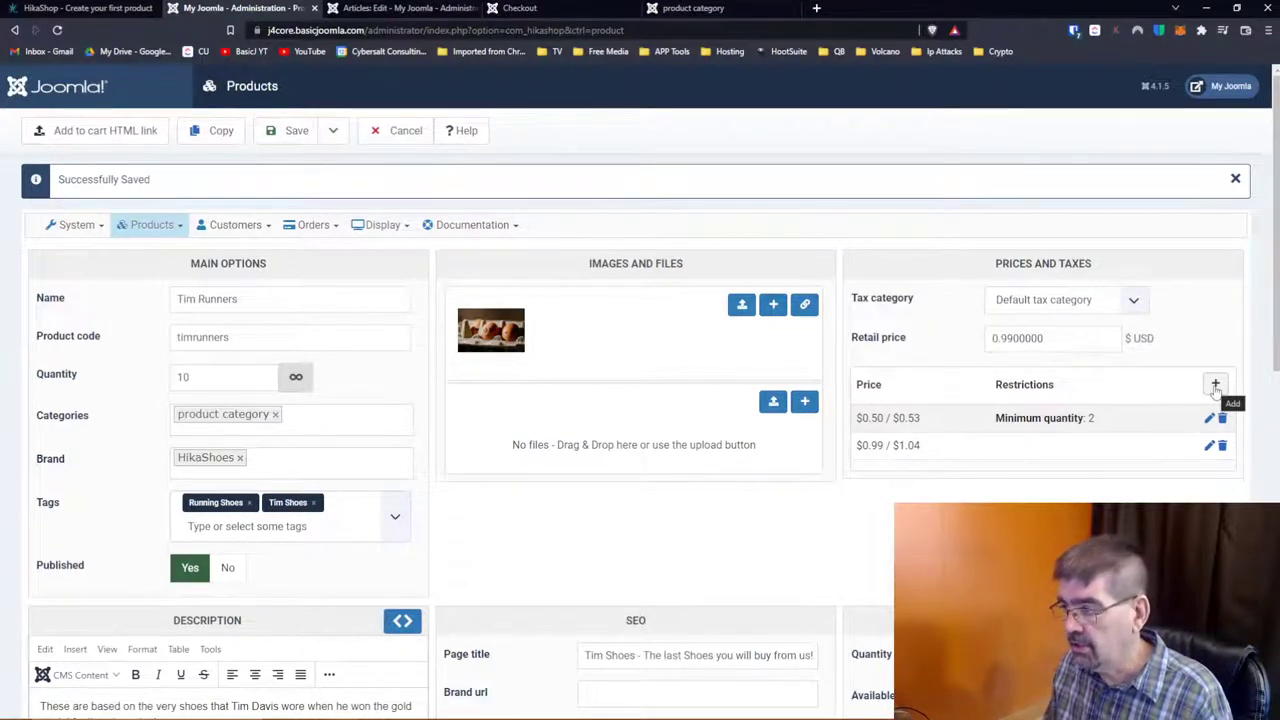
# Step: Discard an empty new price entry, then Save & Close the Tim Runners product
pyautogui.click(1216, 388)
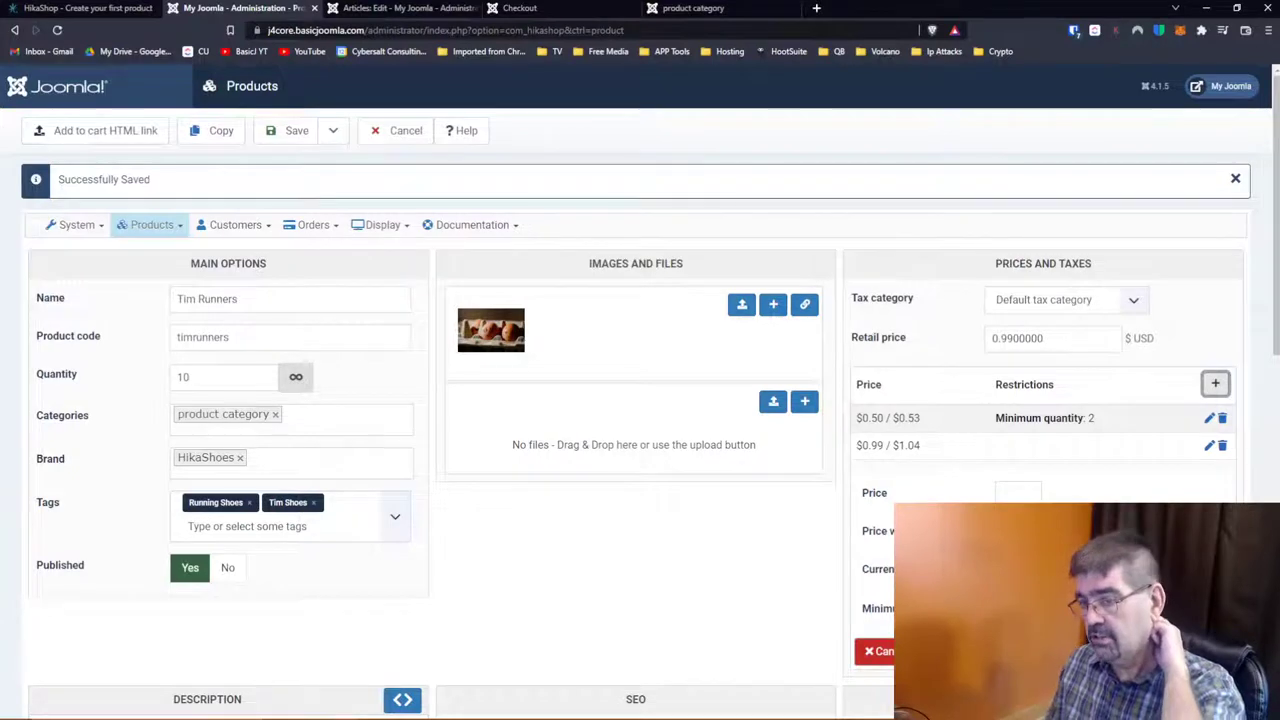
pyautogui.click(876, 651)
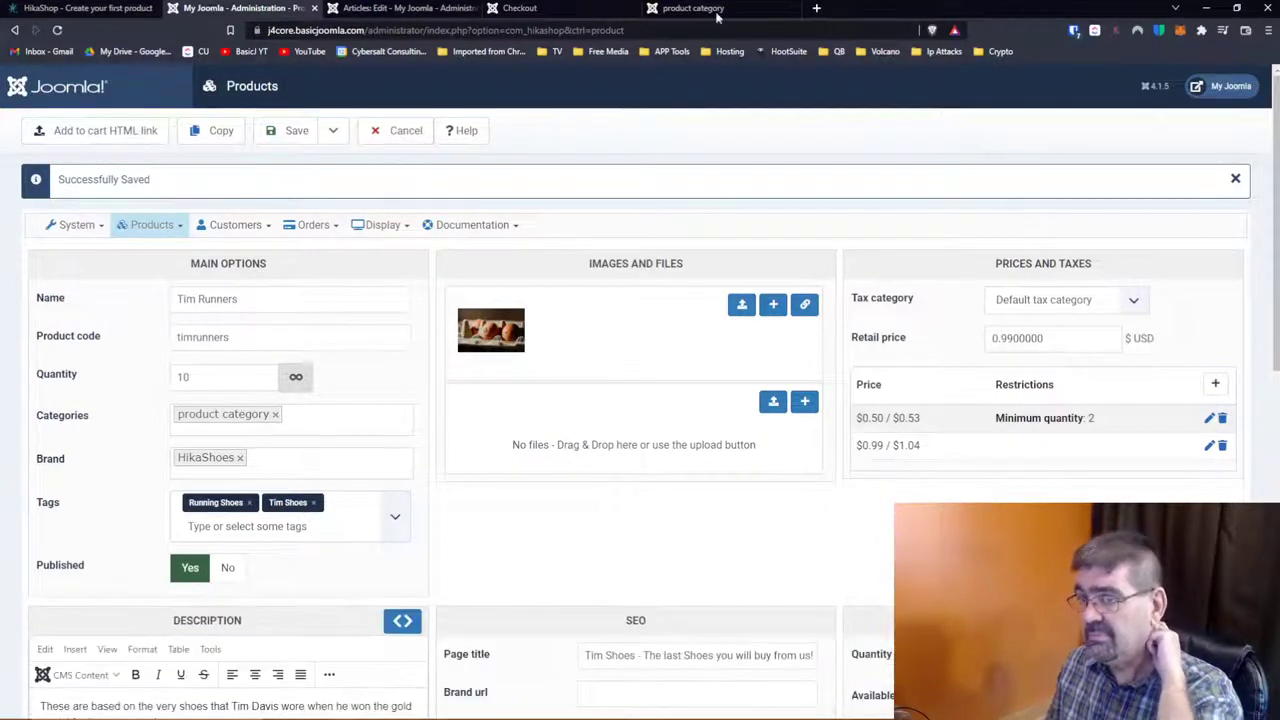
pyautogui.click(418, 9)
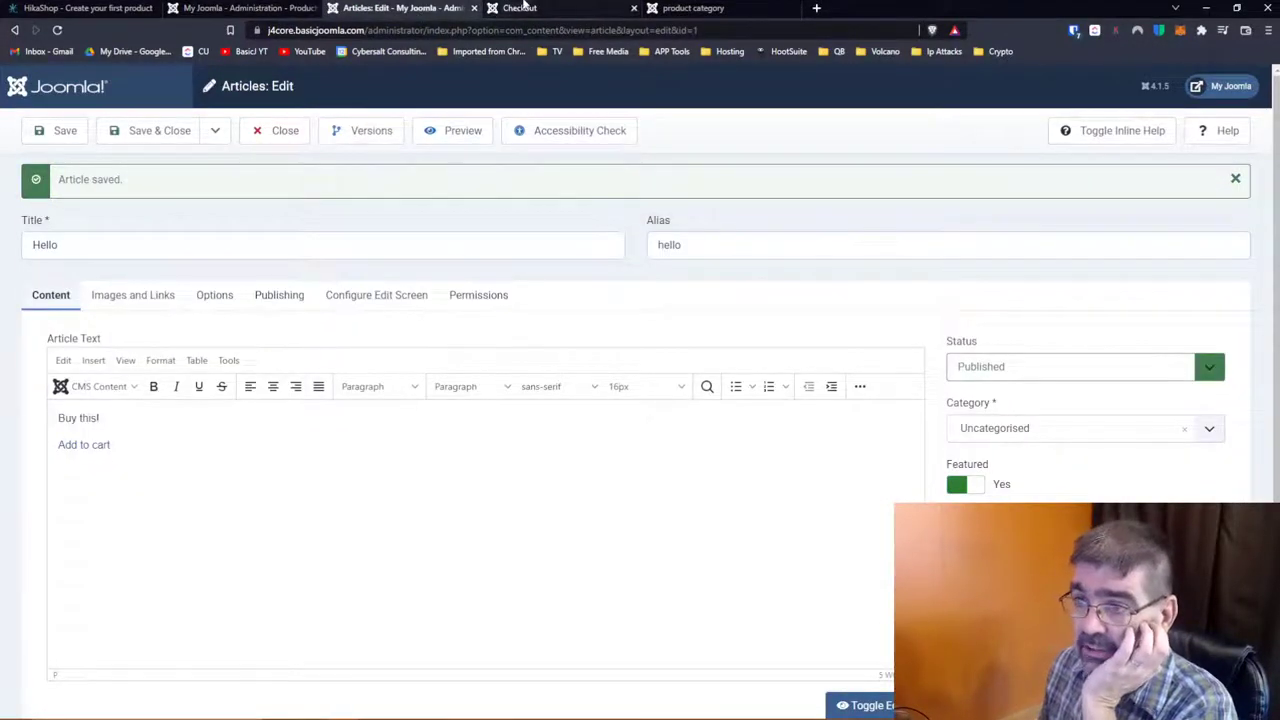
pyautogui.click(523, 8)
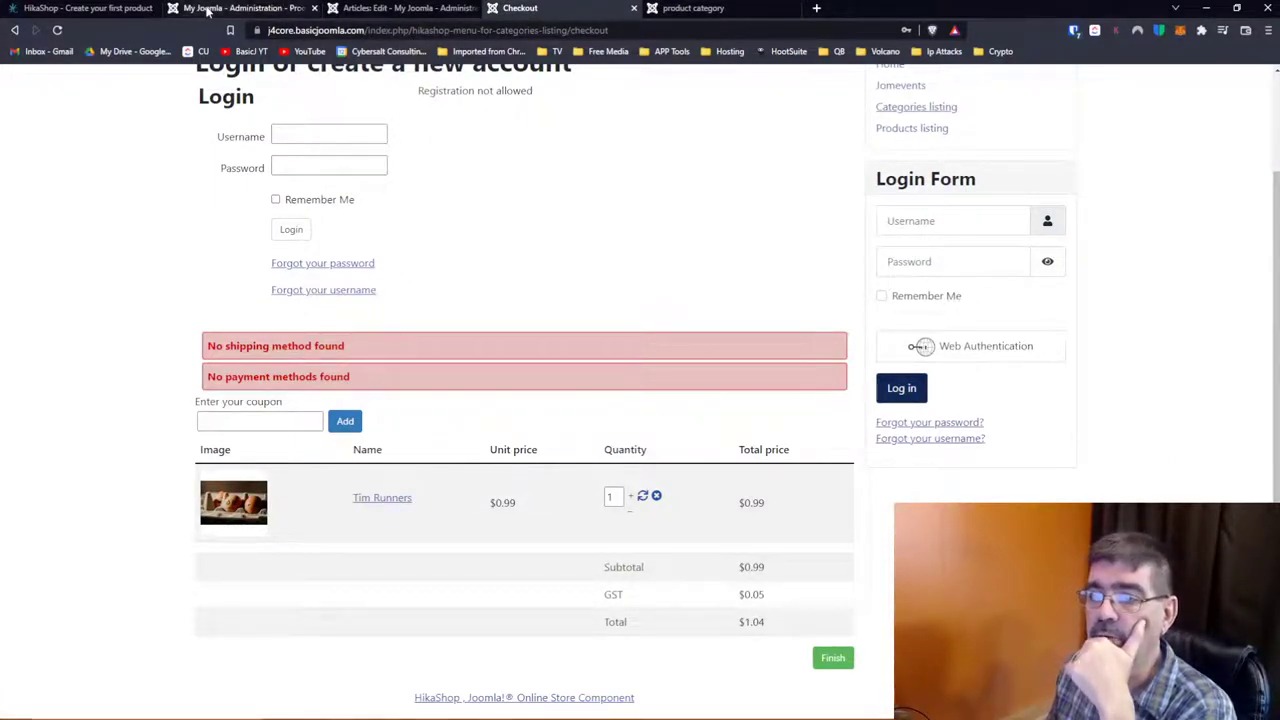
pyautogui.click(207, 9)
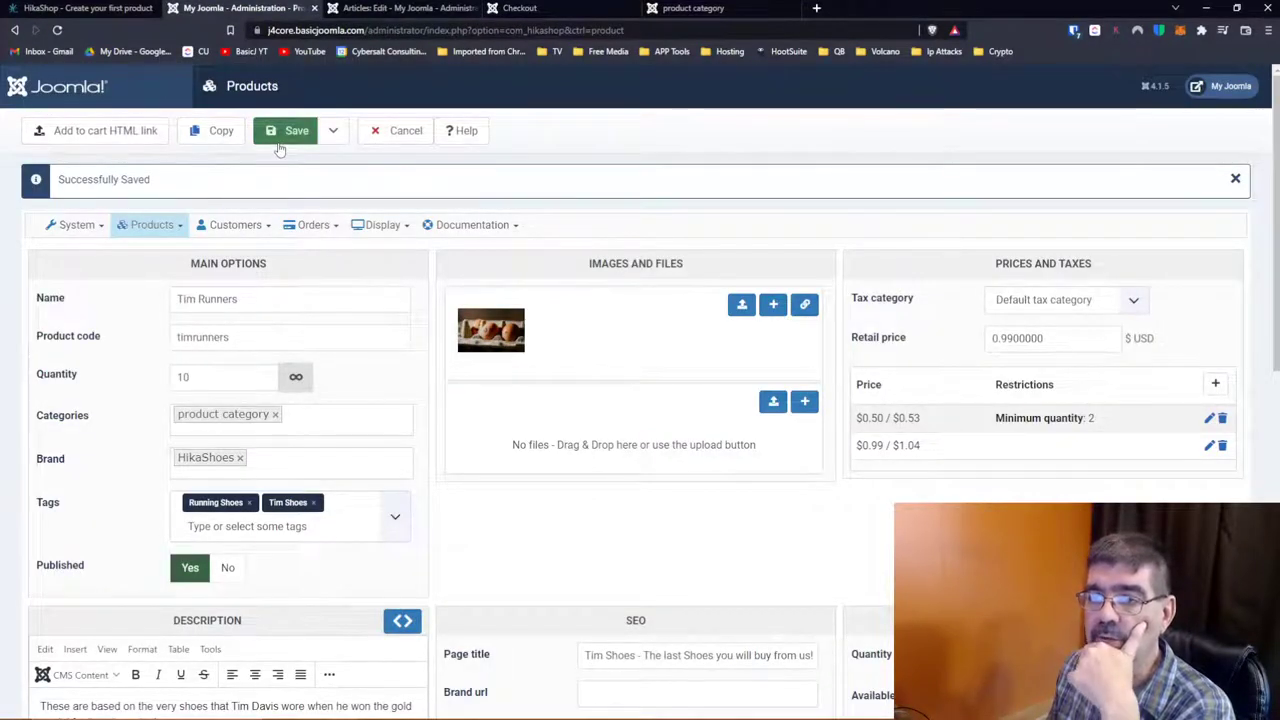
pyautogui.click(333, 130)
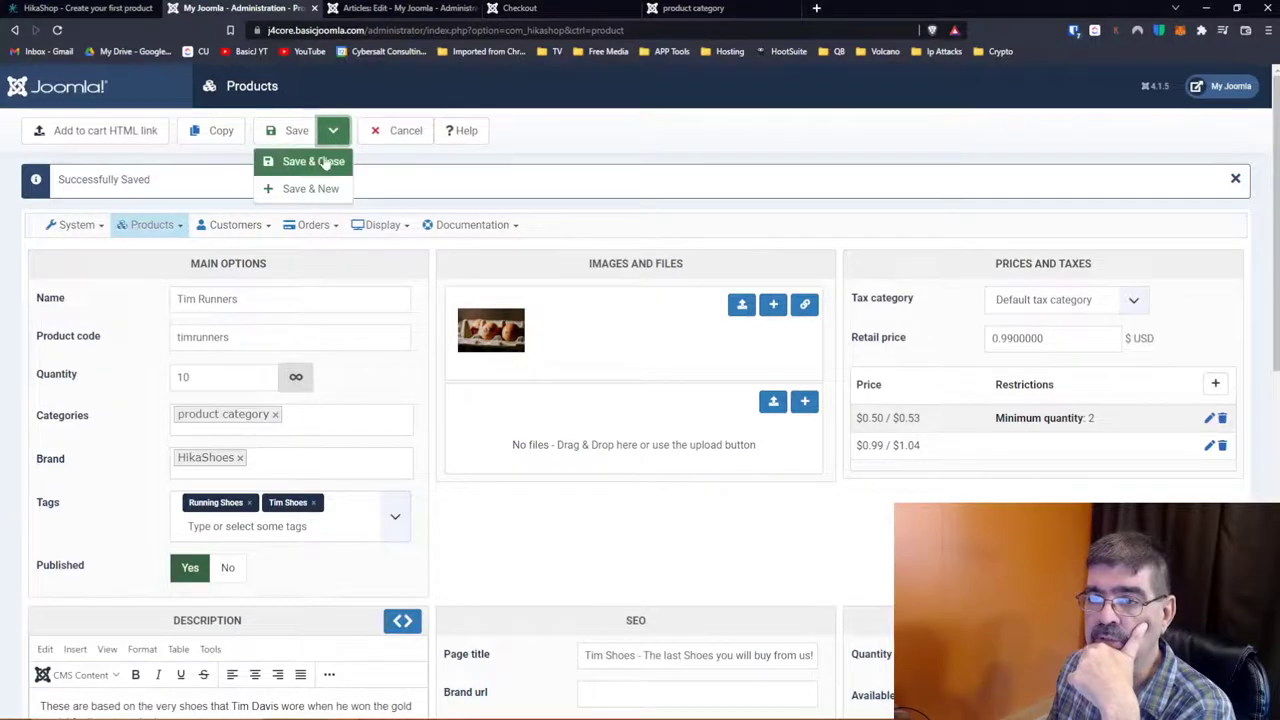
pyautogui.click(324, 162)
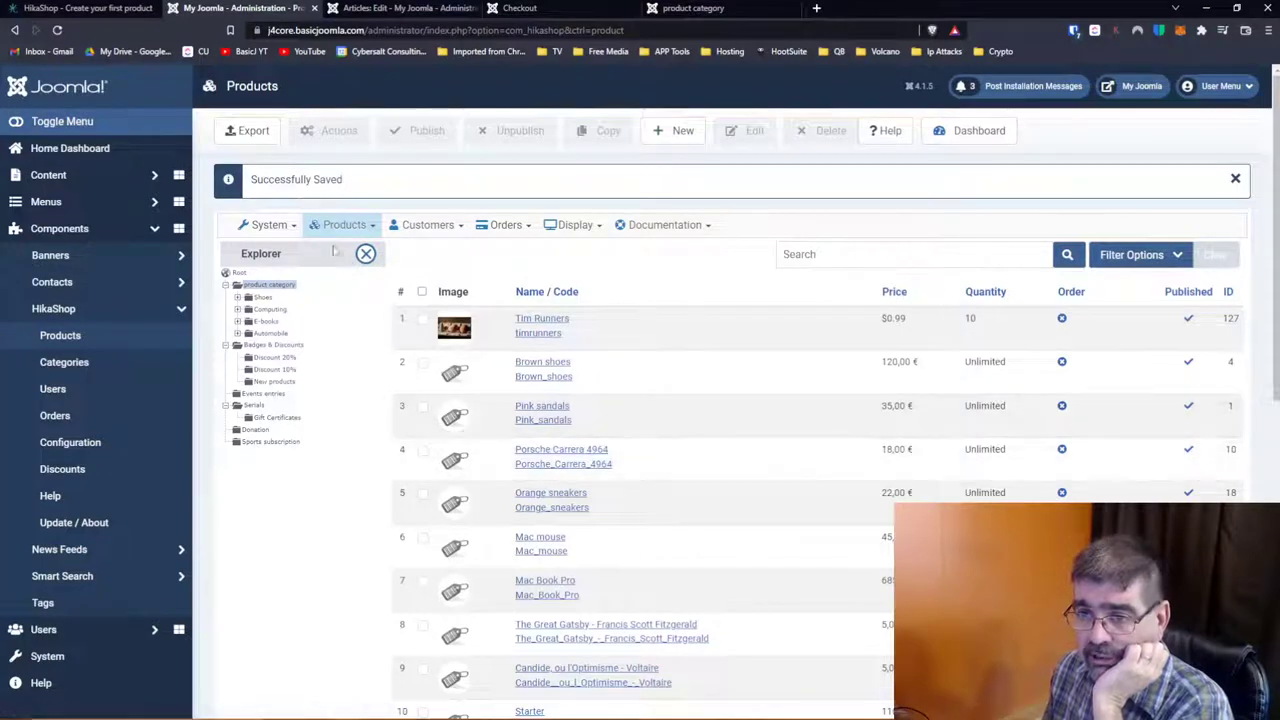
# Step: Open HikaShop's Configuration page from the System menu
pyautogui.click(272, 226)
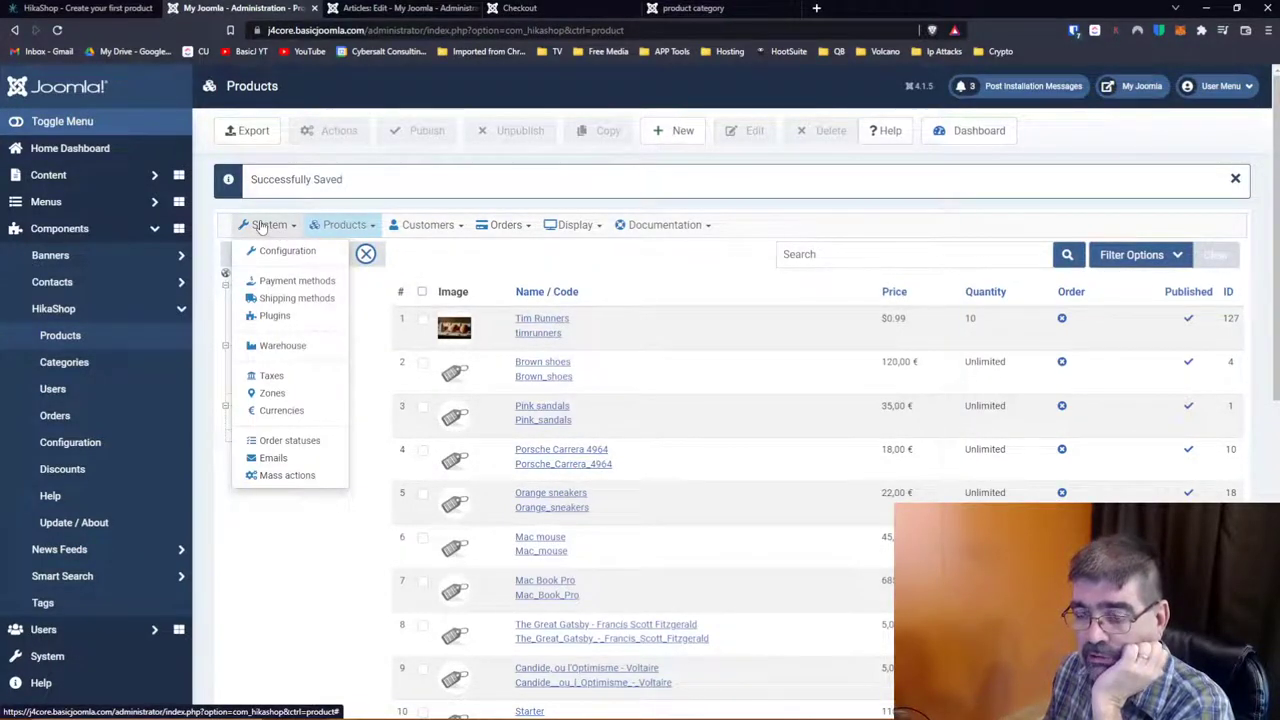
pyautogui.click(274, 252)
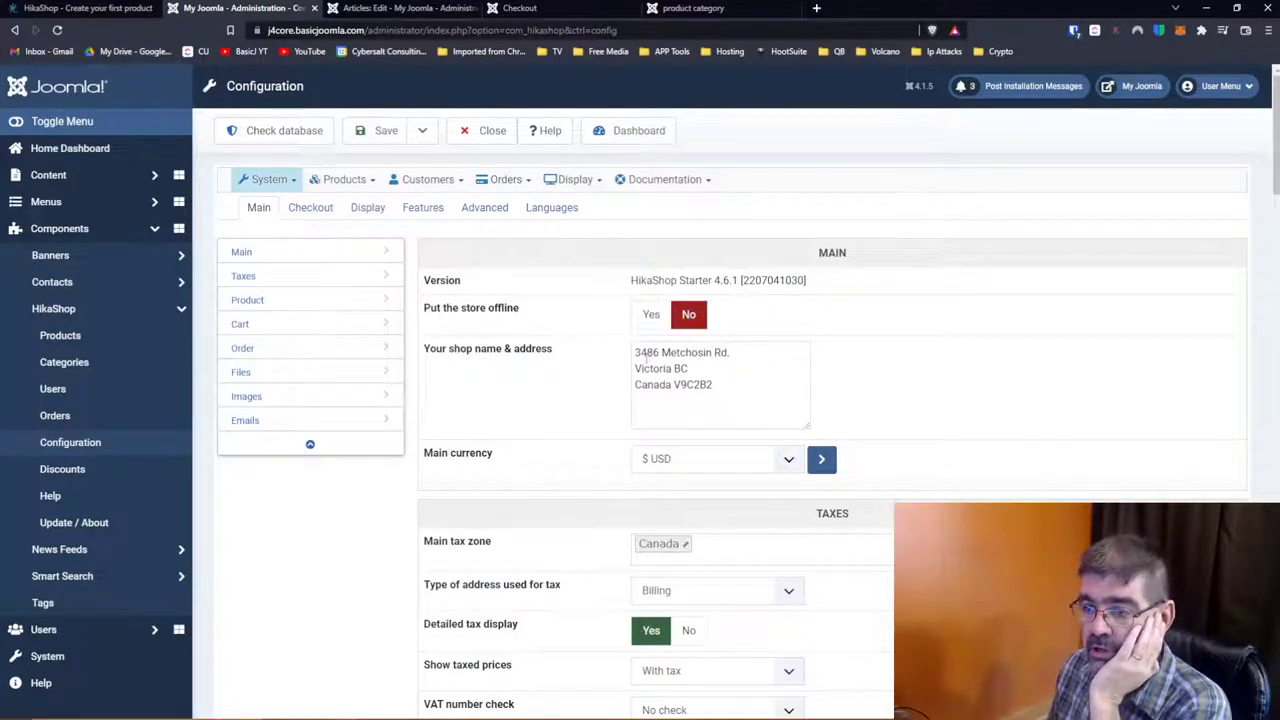
# Step: Insert 'Cybersalt Consulting Ltd.' as its own first line in the shop name and address
pyautogui.click(637, 349)
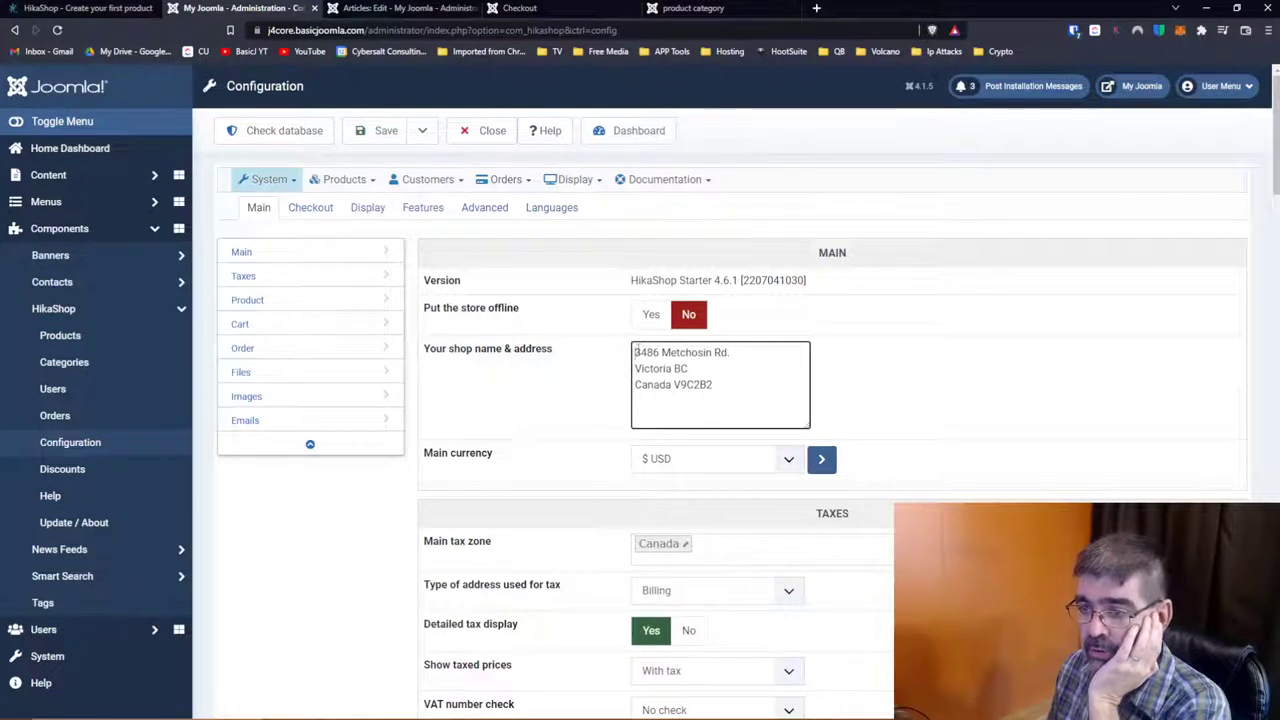
pyautogui.write('Cybers')
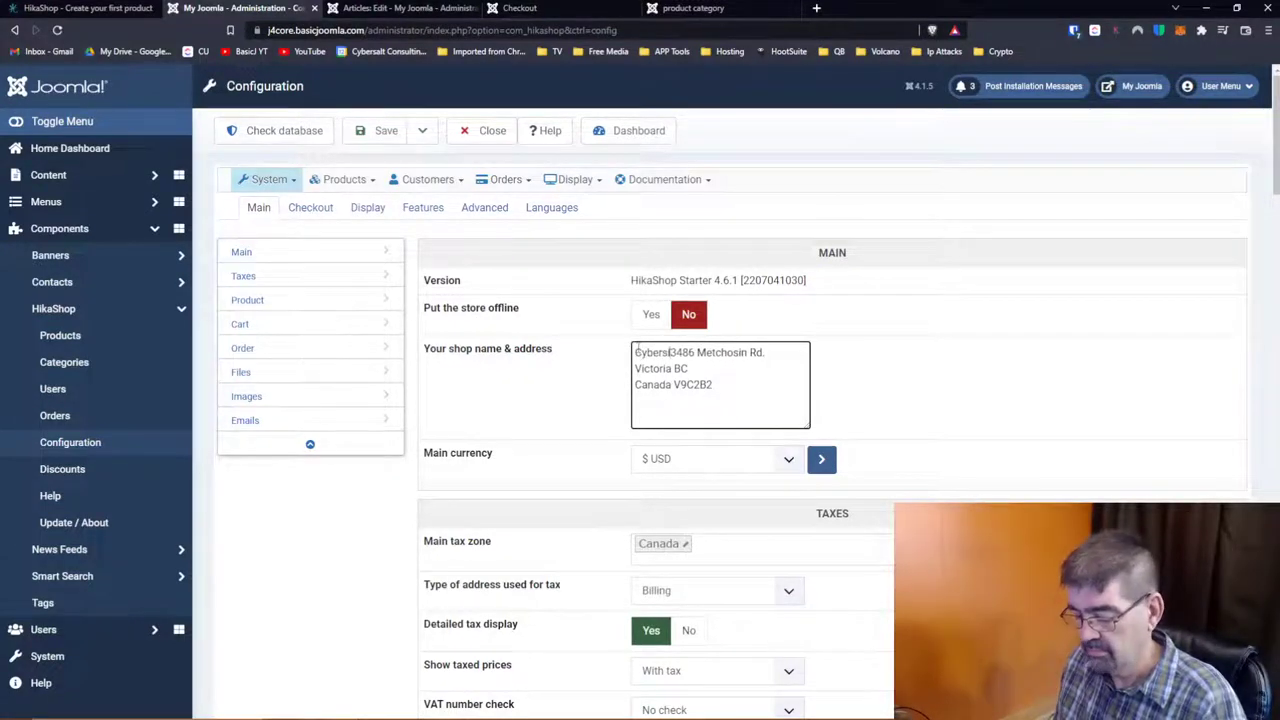
pyautogui.write('alt')
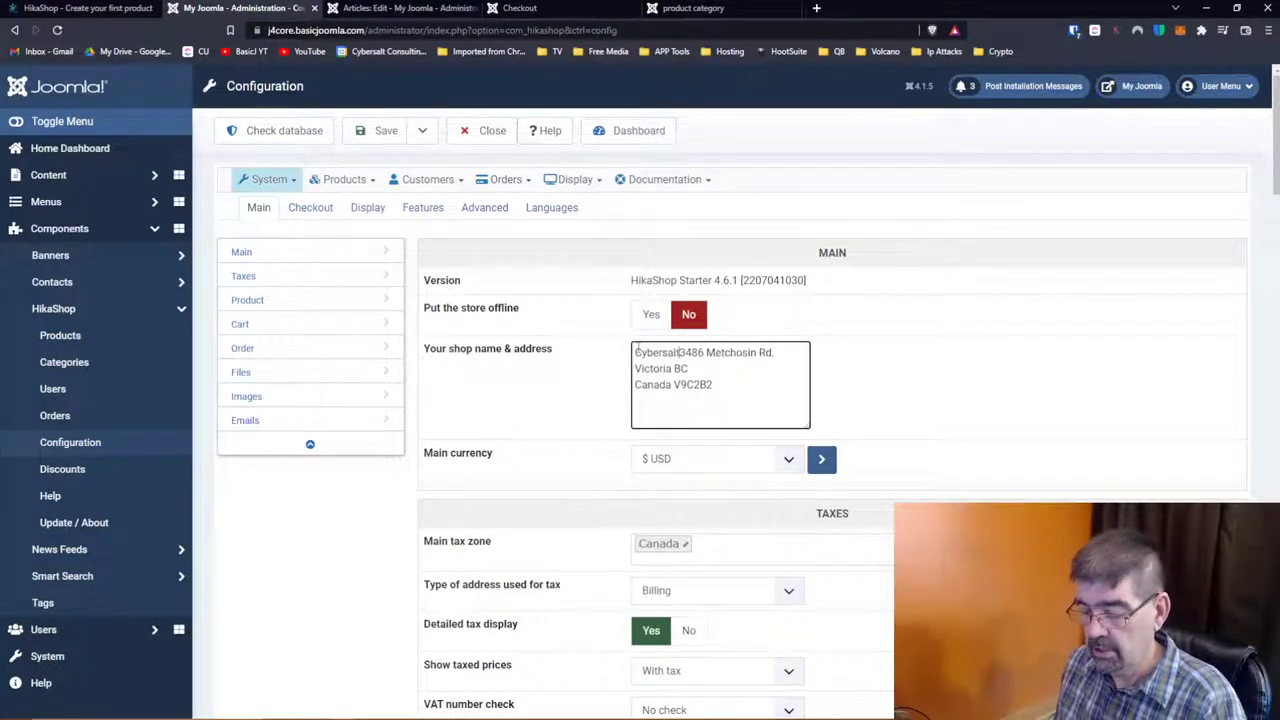
pyautogui.write(' Consult')
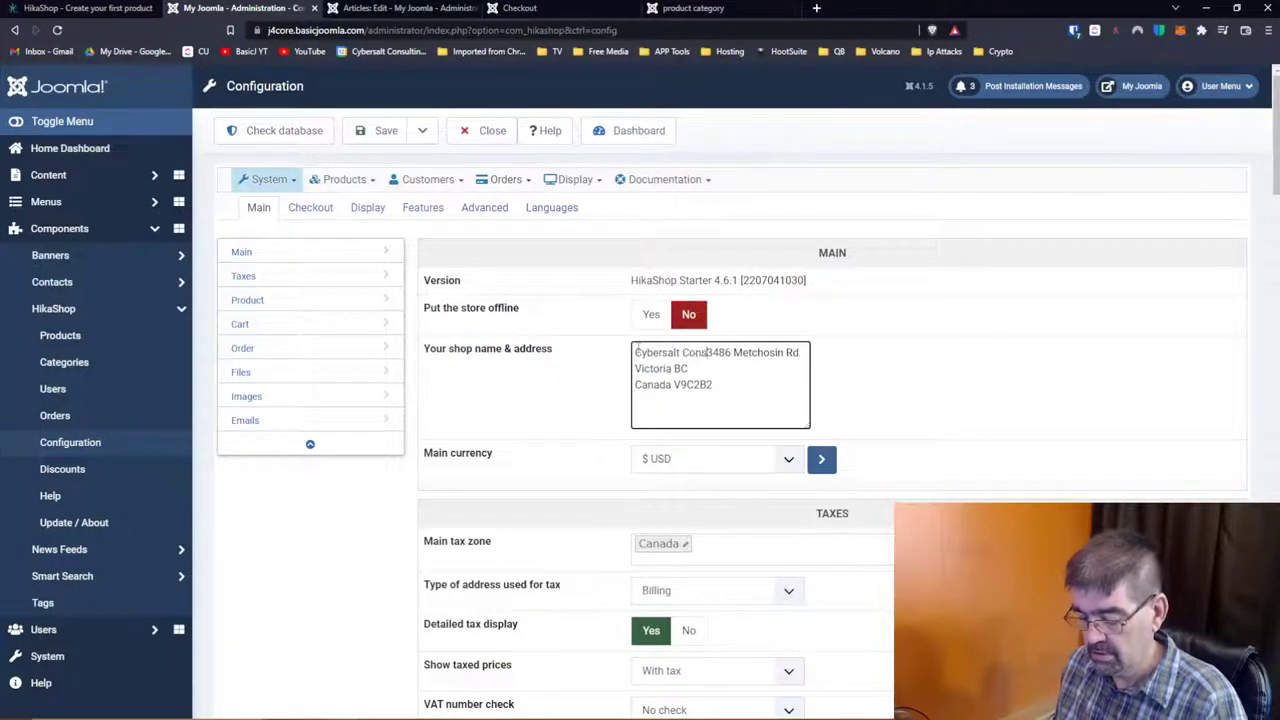
pyautogui.write('ing L')
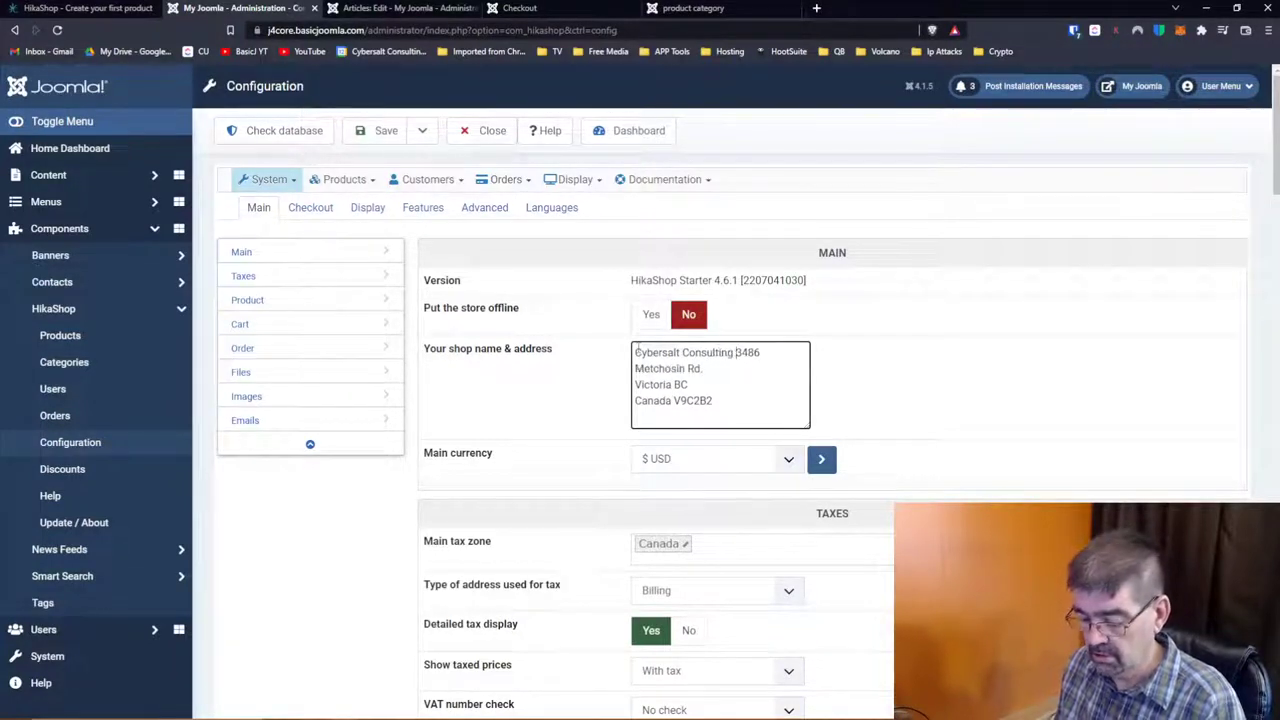
pyautogui.write('td.')
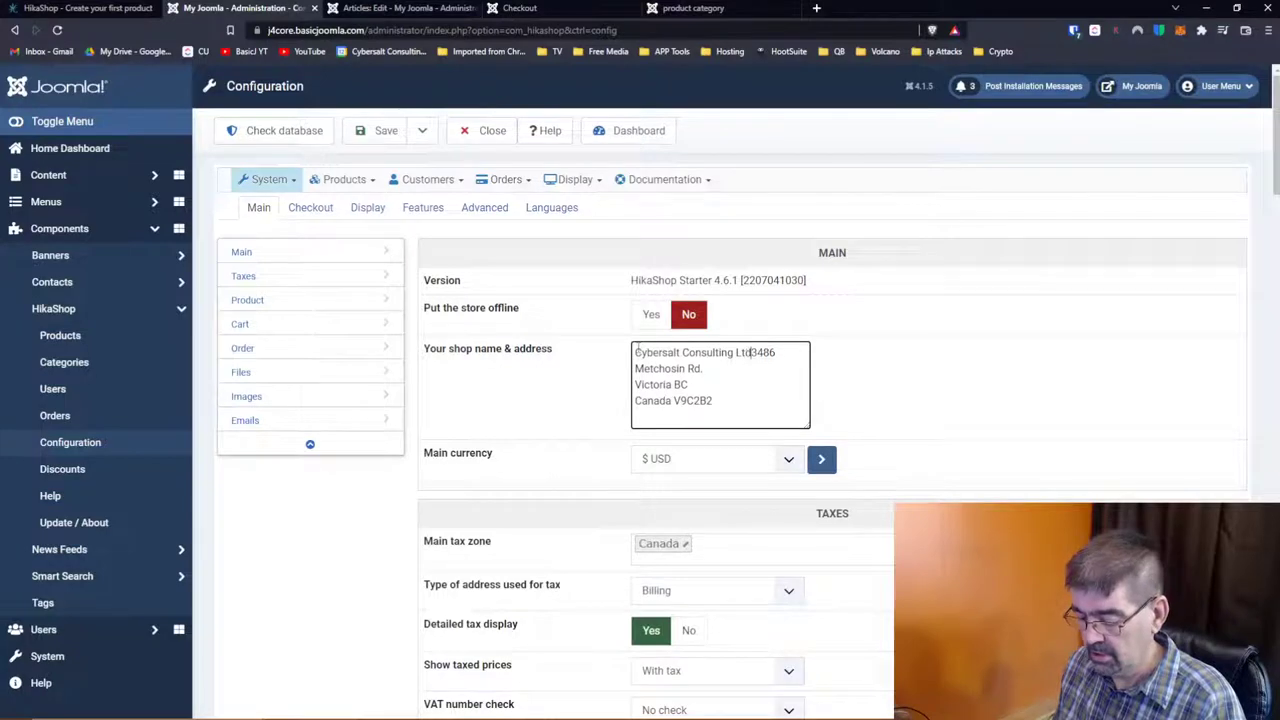
pyautogui.press('Return')
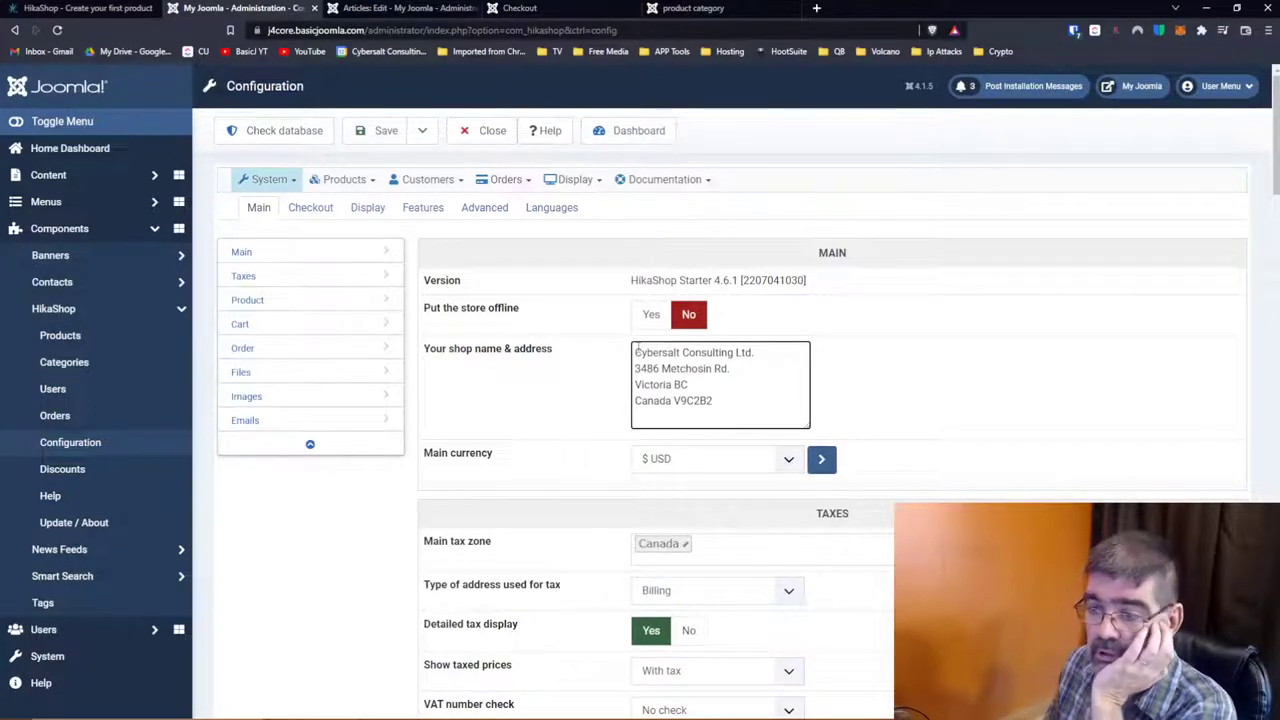
pyautogui.scroll(-1, 567, 390)
pyautogui.scroll(-5, 567, 390)
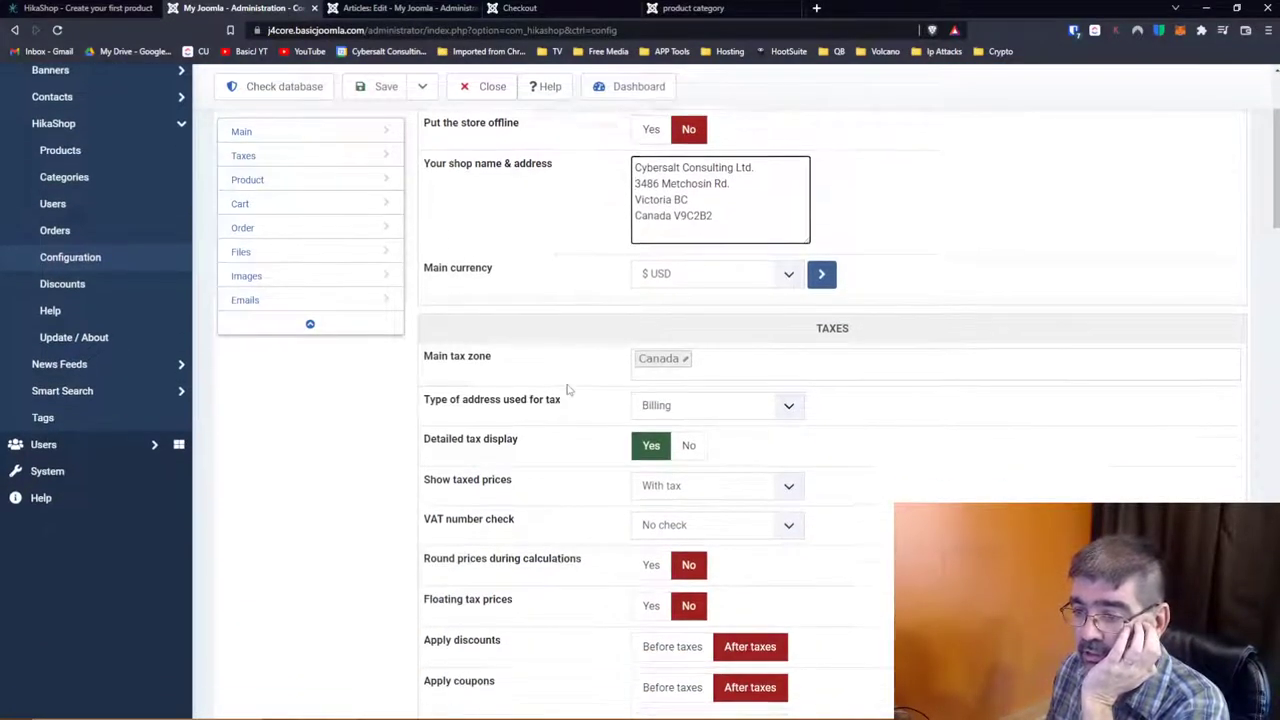
pyautogui.scroll(-2, 567, 390)
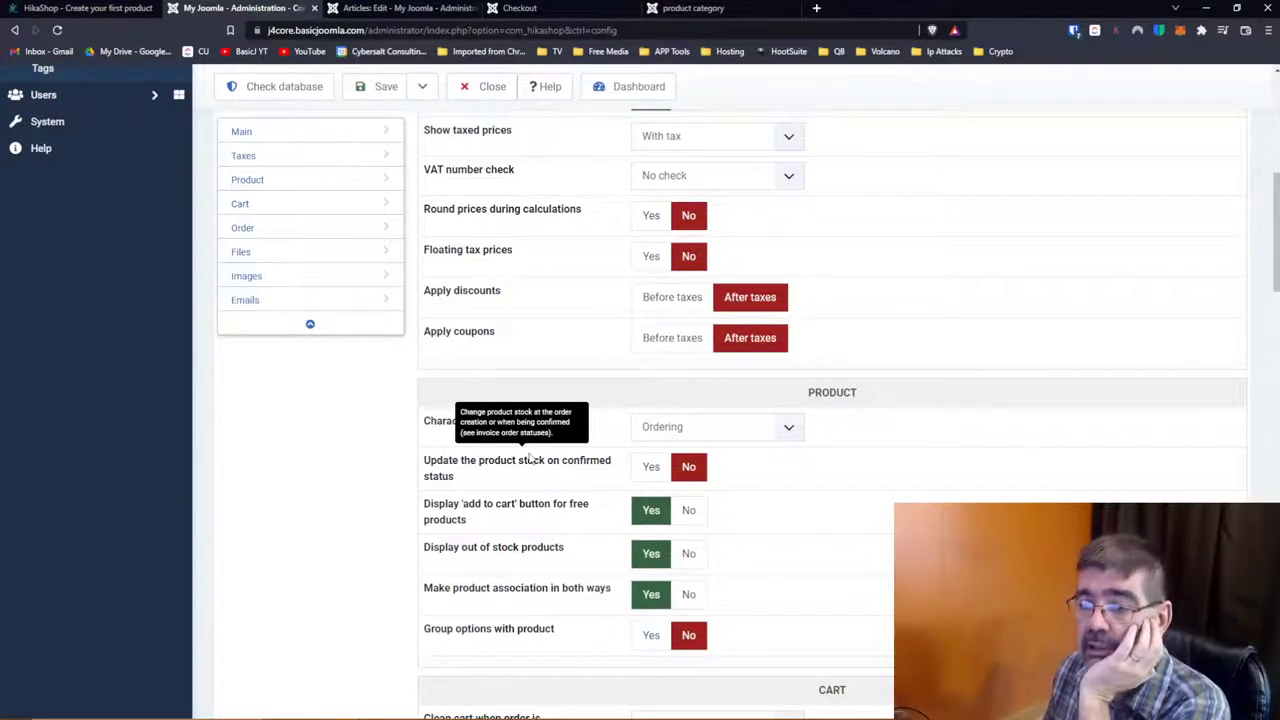
pyautogui.scroll(-1, 483, 475)
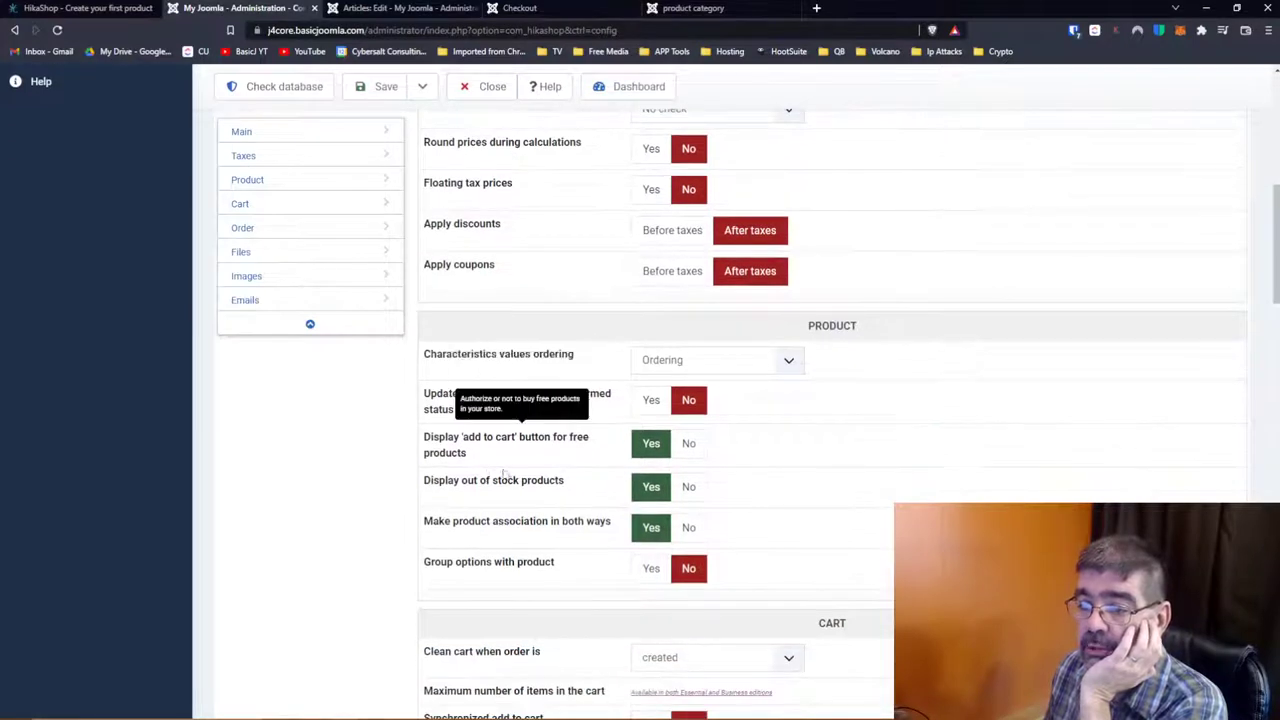
pyautogui.scroll(-1, 510, 480)
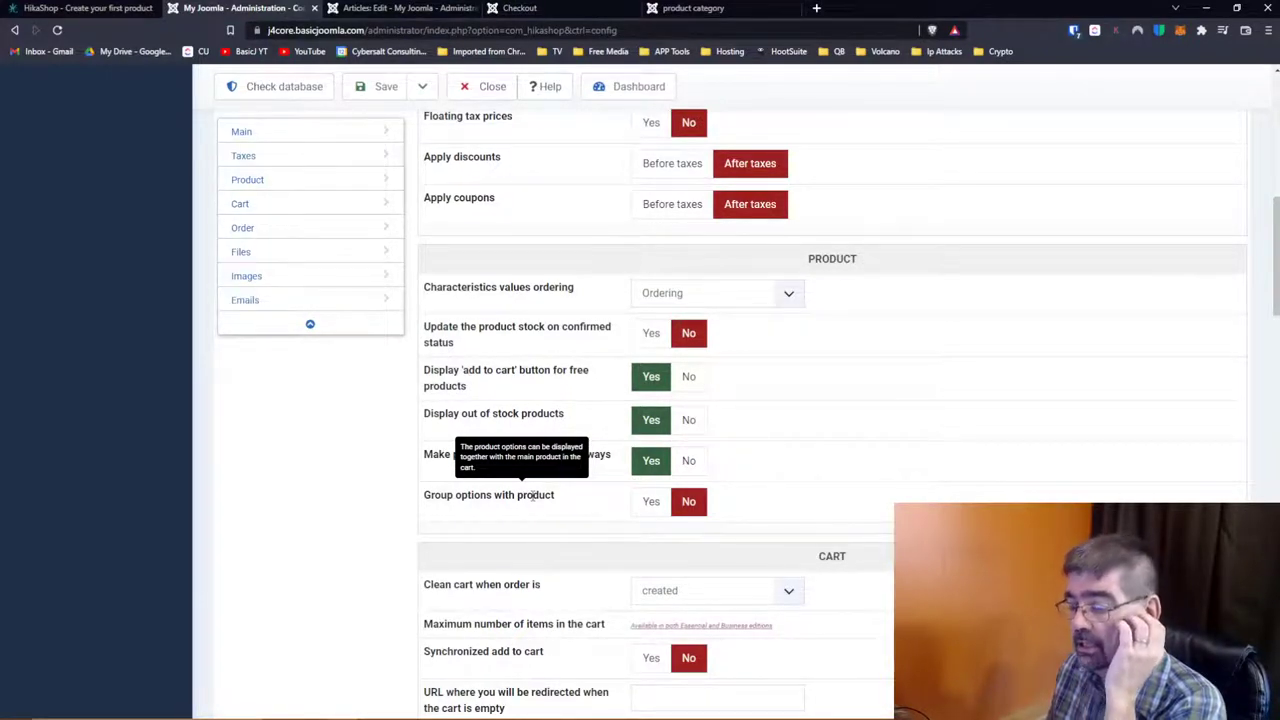
pyautogui.scroll(-2, 535, 495)
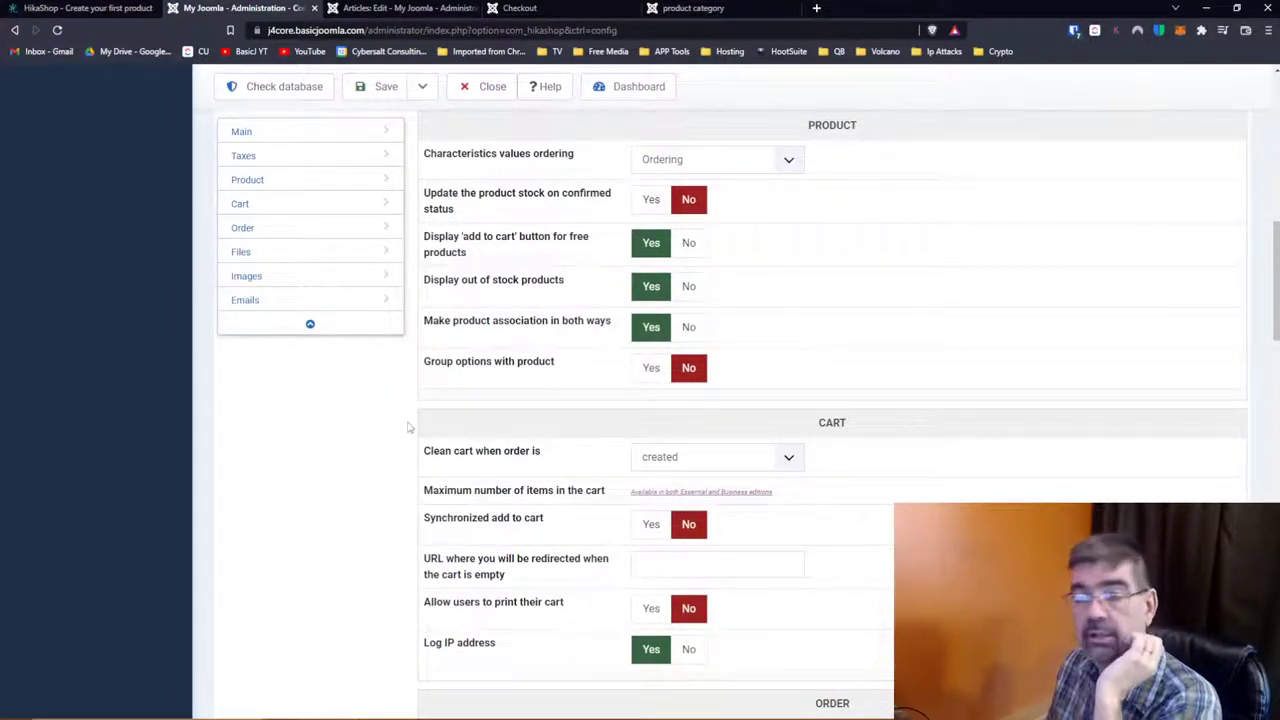
pyautogui.scroll(5, 586, 450)
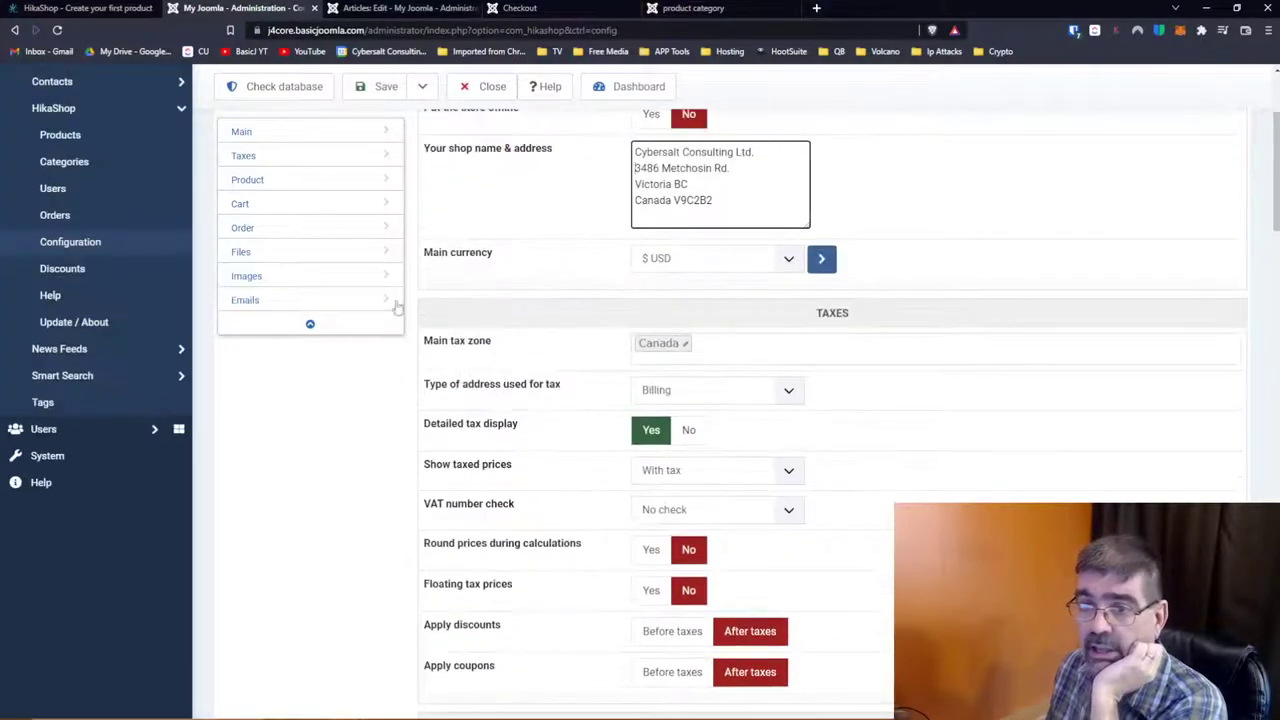
pyautogui.scroll(2, 505, 393)
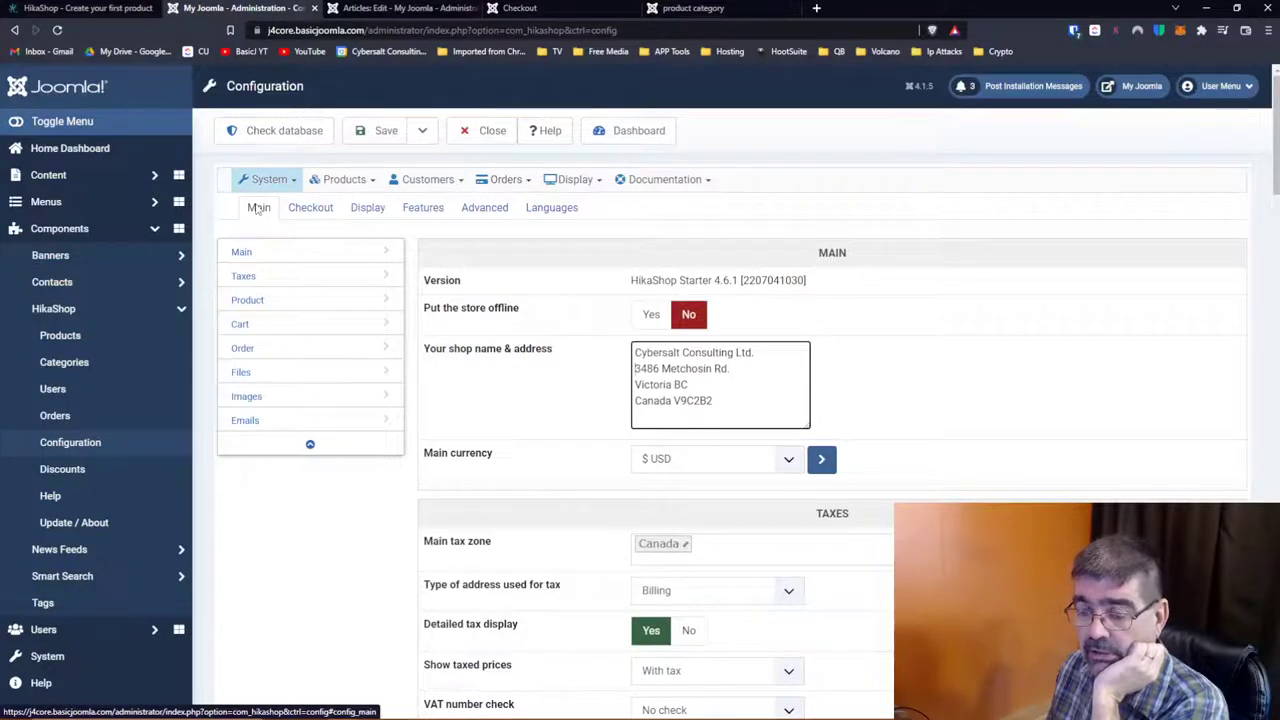
pyautogui.scroll(-7, 563, 370)
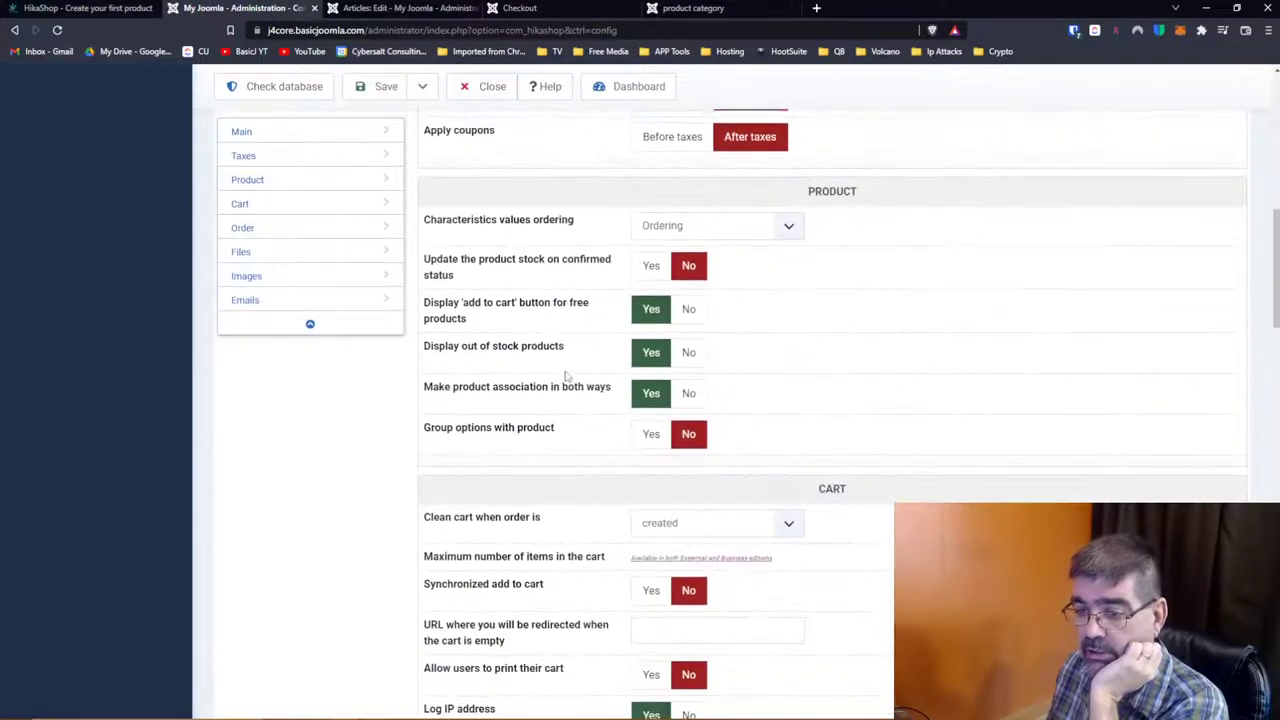
pyautogui.scroll(-7, 565, 376)
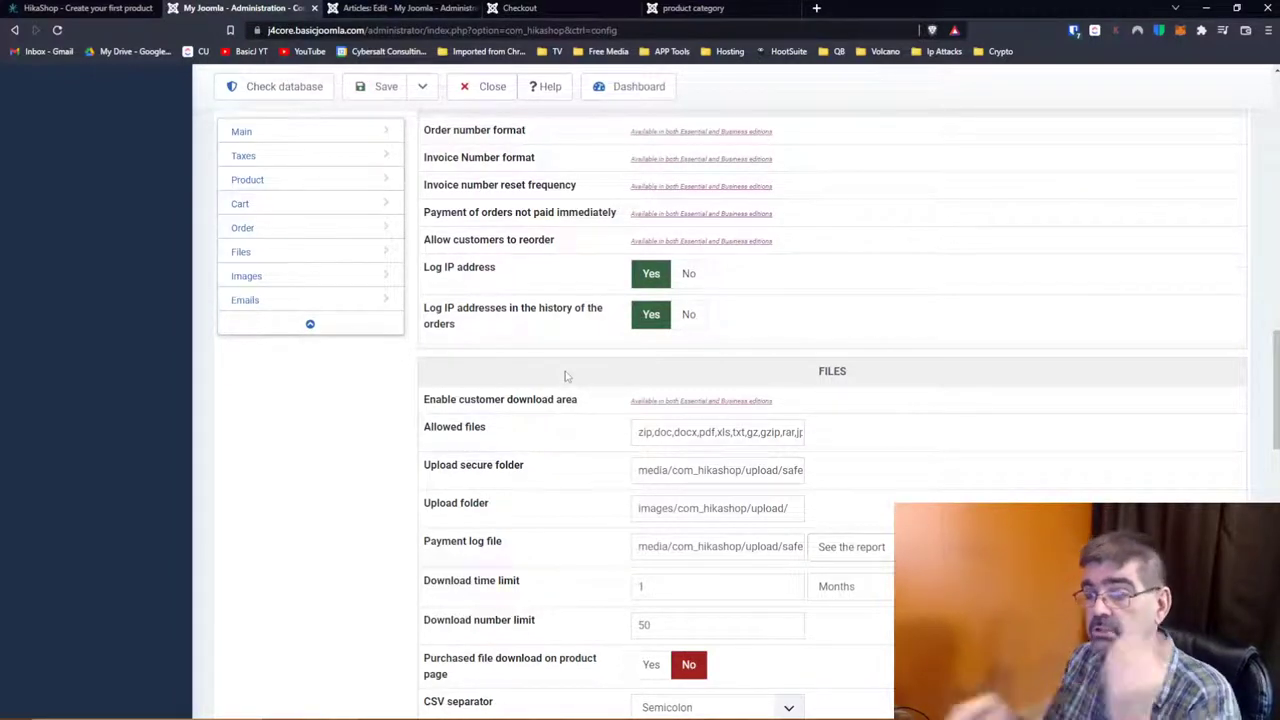
pyautogui.scroll(3, 565, 376)
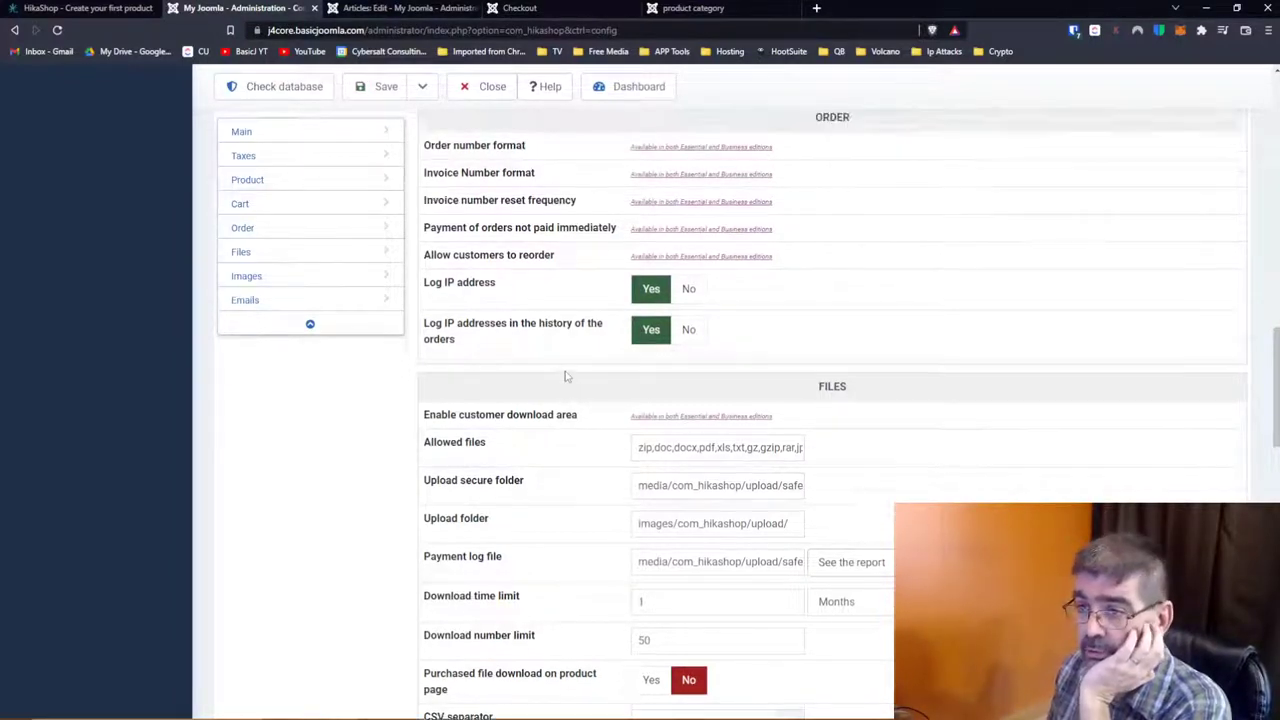
pyautogui.scroll(5, 565, 376)
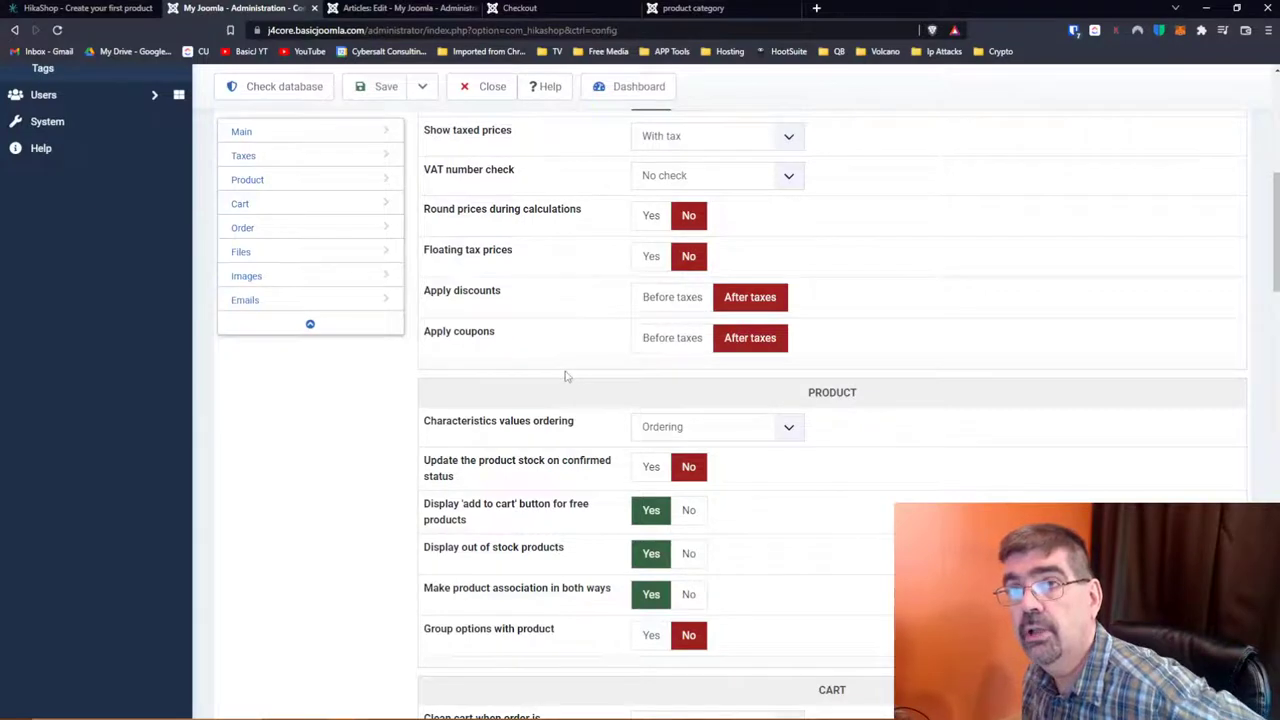
pyautogui.scroll(-3, 565, 376)
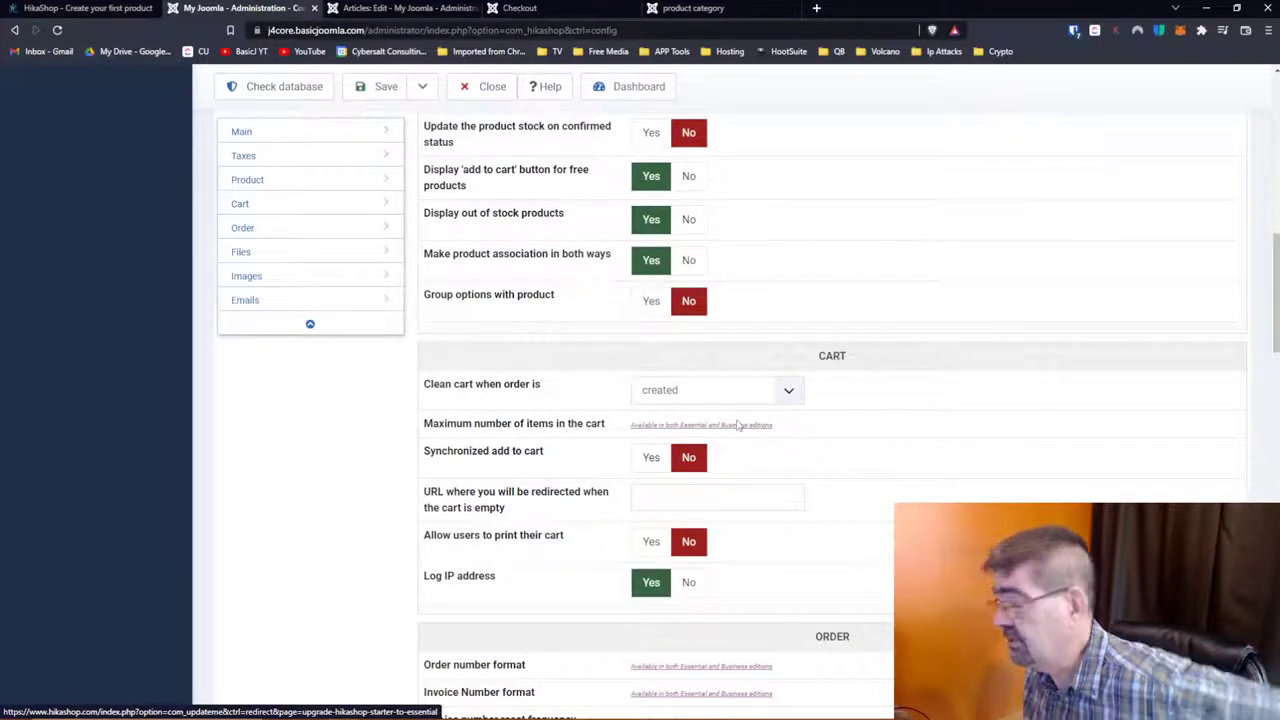
pyautogui.scroll(-1, 535, 401)
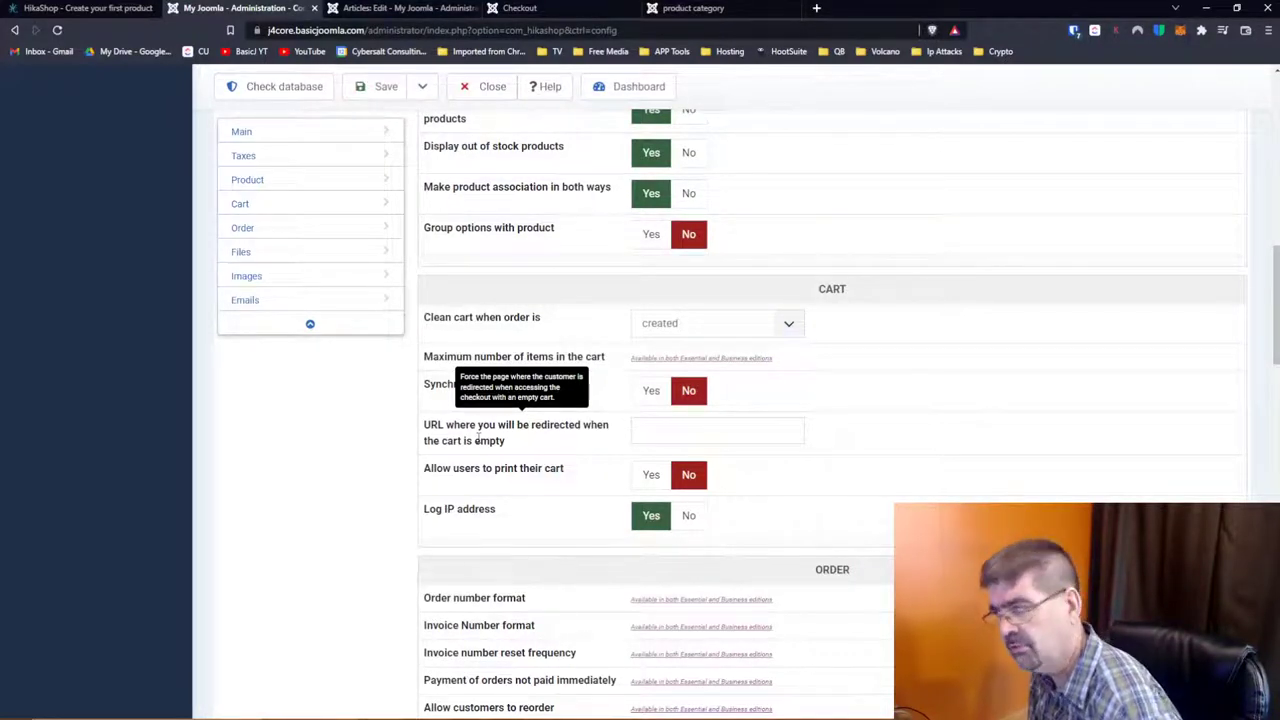
pyautogui.scroll(-2, 477, 440)
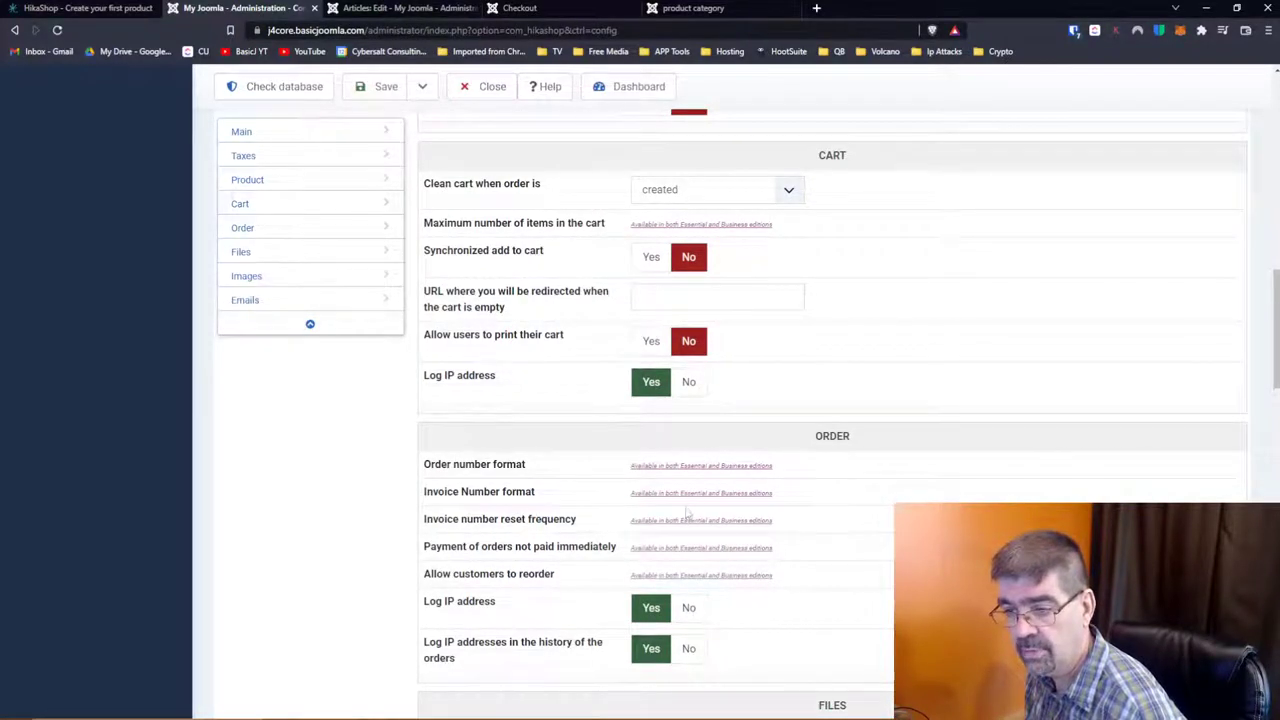
pyautogui.scroll(-2, 620, 500)
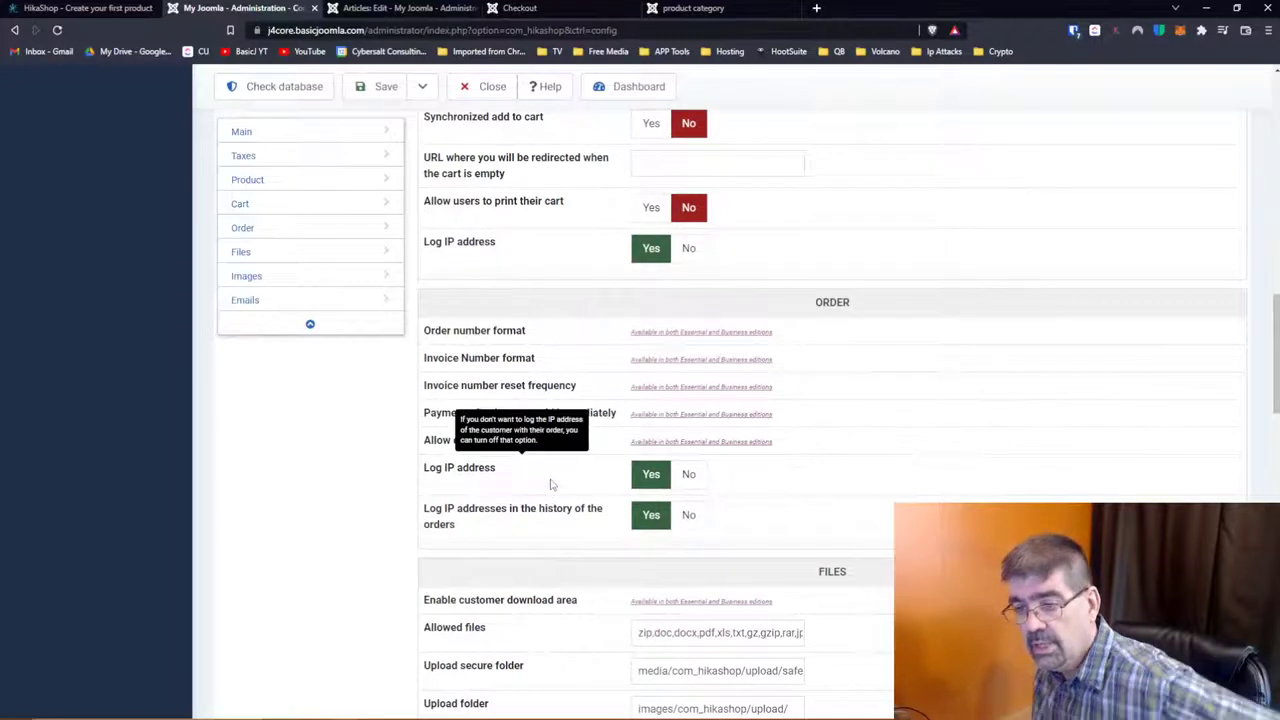
pyautogui.scroll(-1, 550, 484)
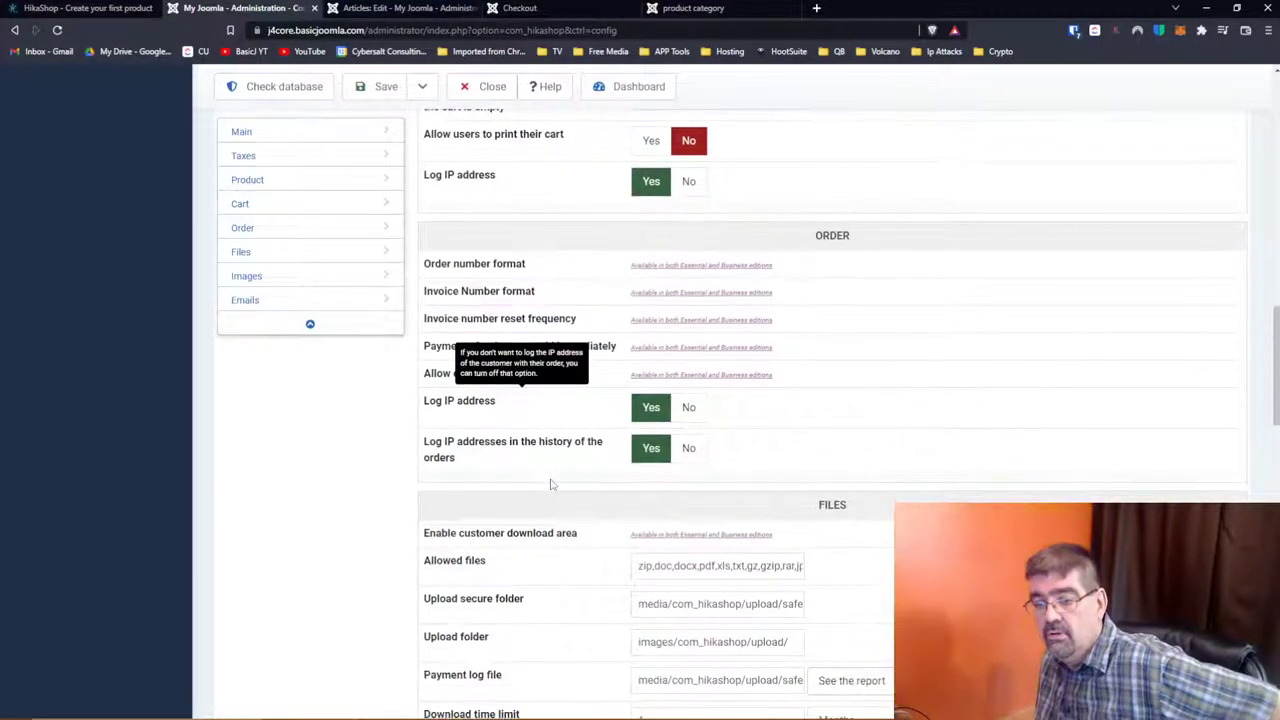
pyautogui.scroll(-1, 548, 482)
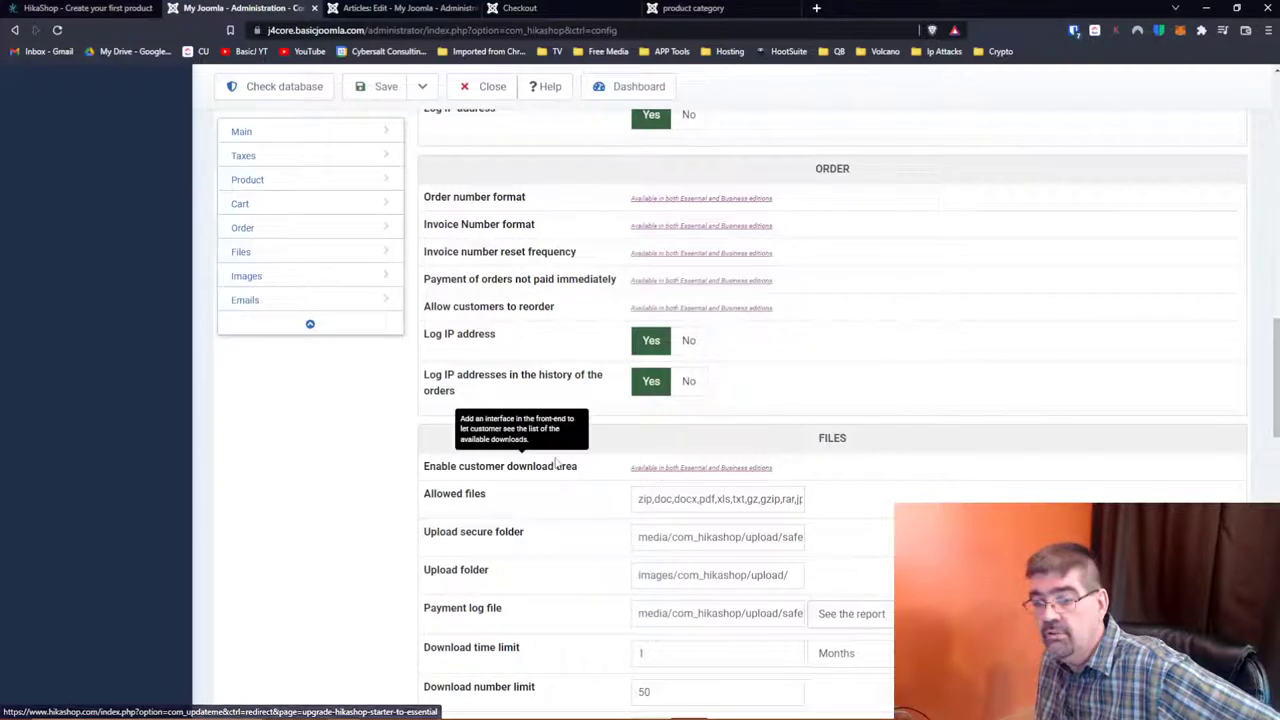
pyautogui.scroll(-1, 590, 405)
pyautogui.scroll(-2, 597, 393)
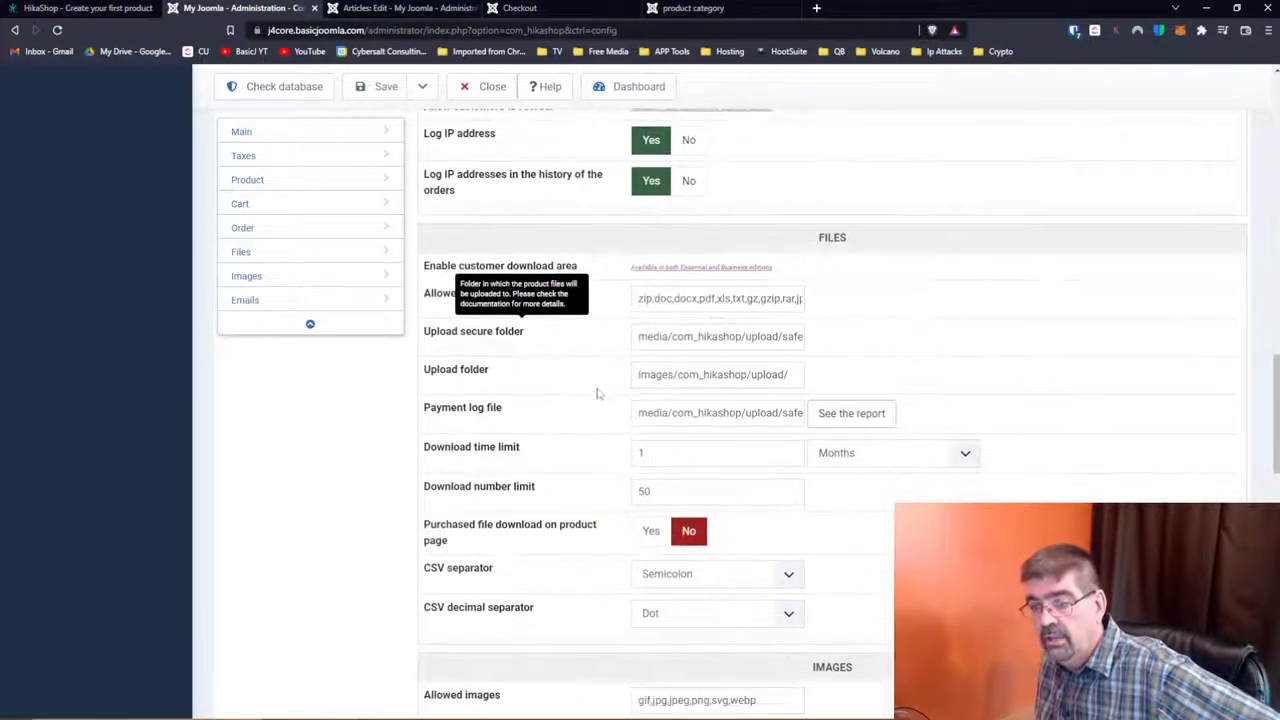
pyautogui.scroll(-1, 597, 393)
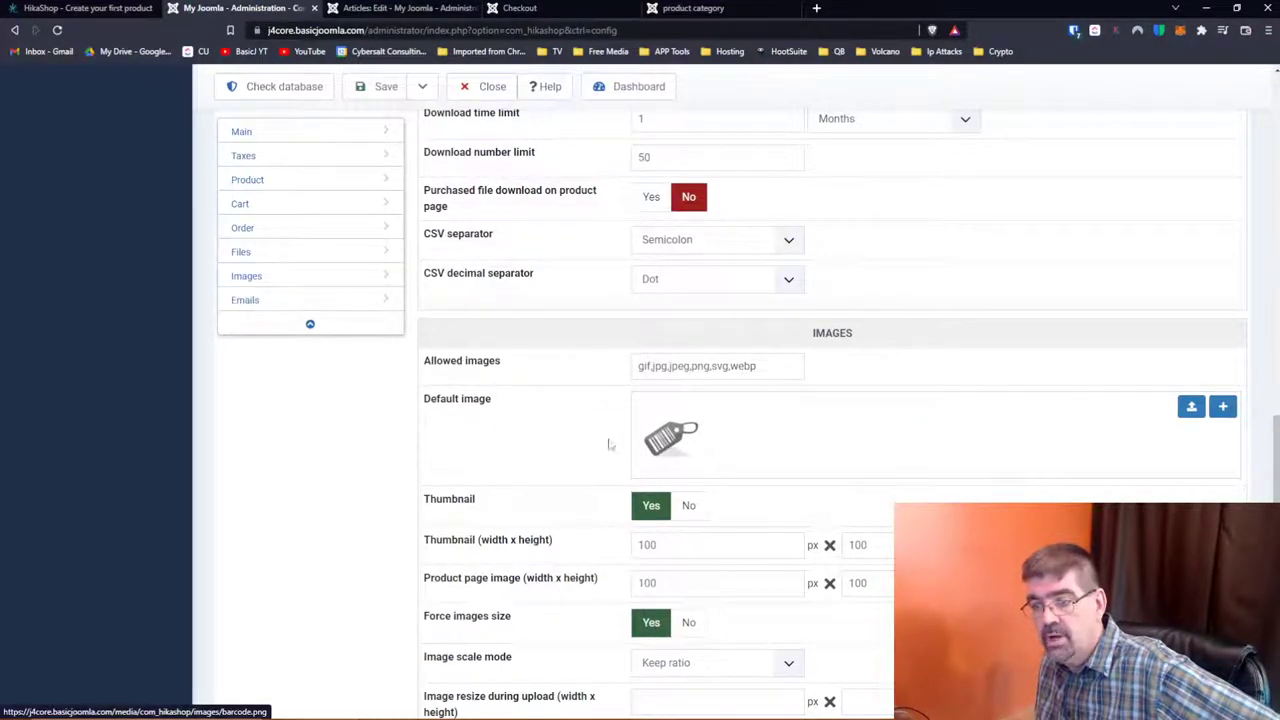
pyautogui.scroll(-1, 609, 384)
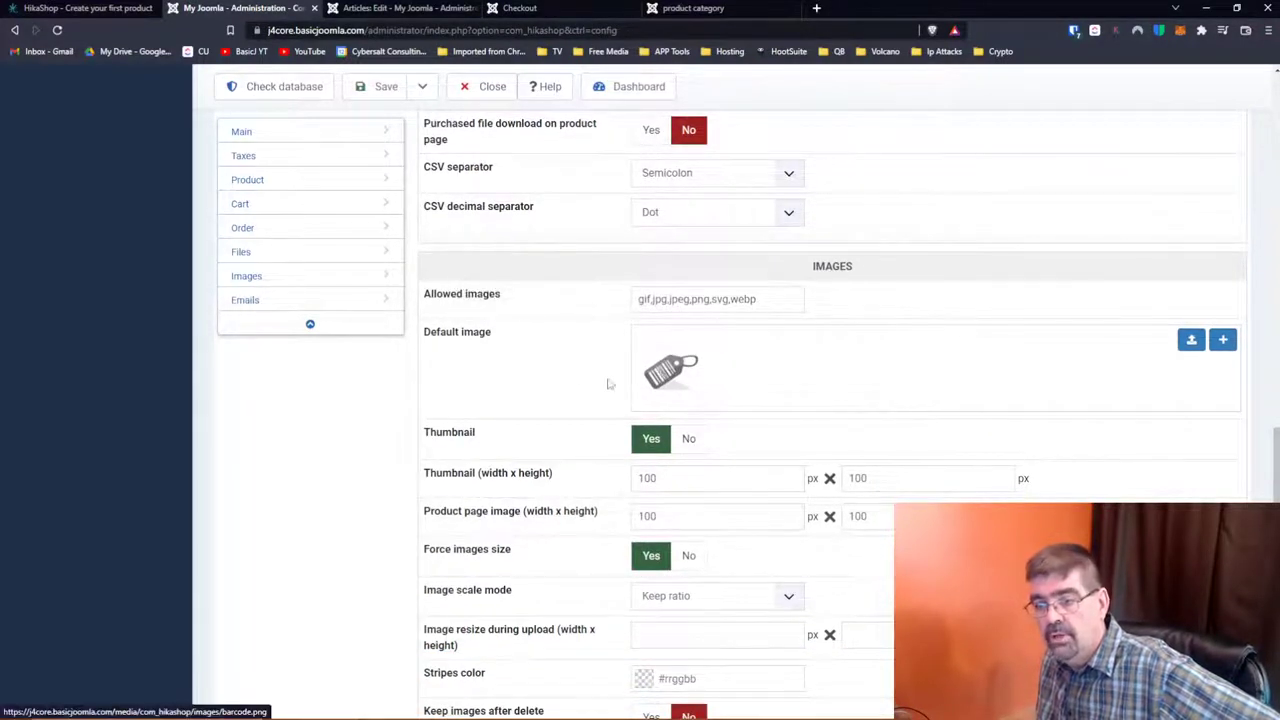
pyautogui.scroll(-2, 520, 412)
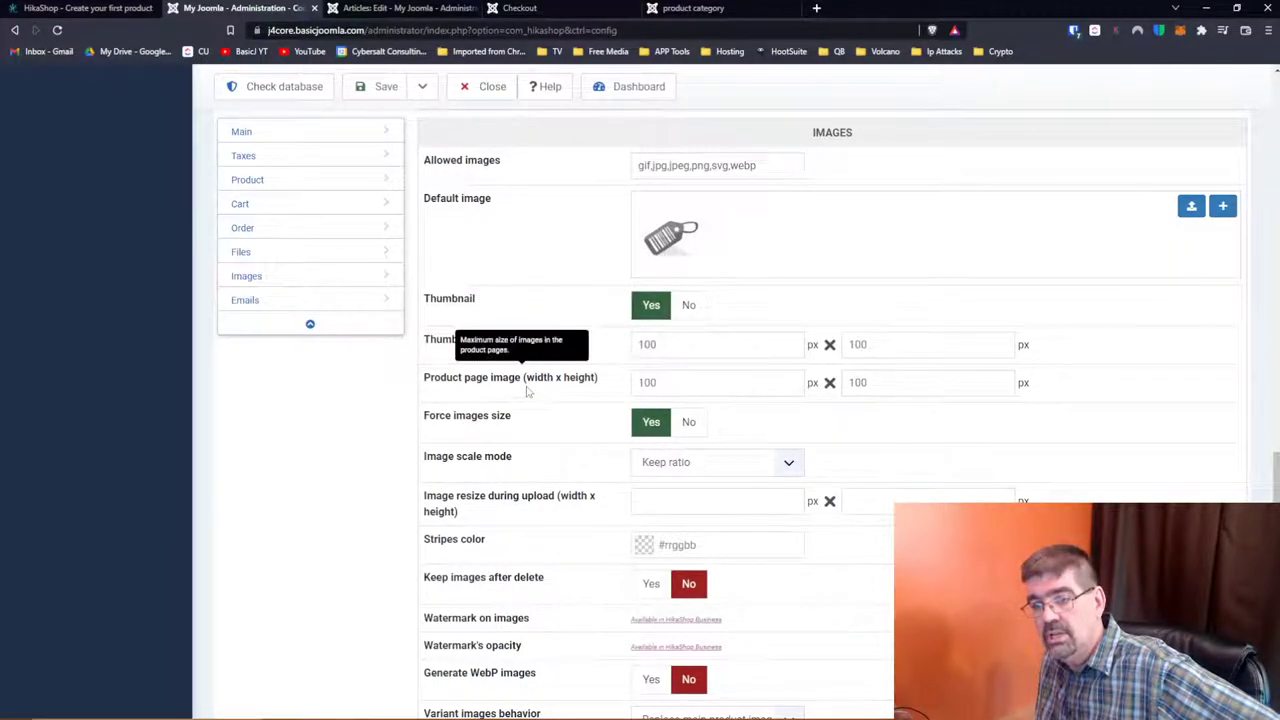
pyautogui.scroll(-2, 527, 391)
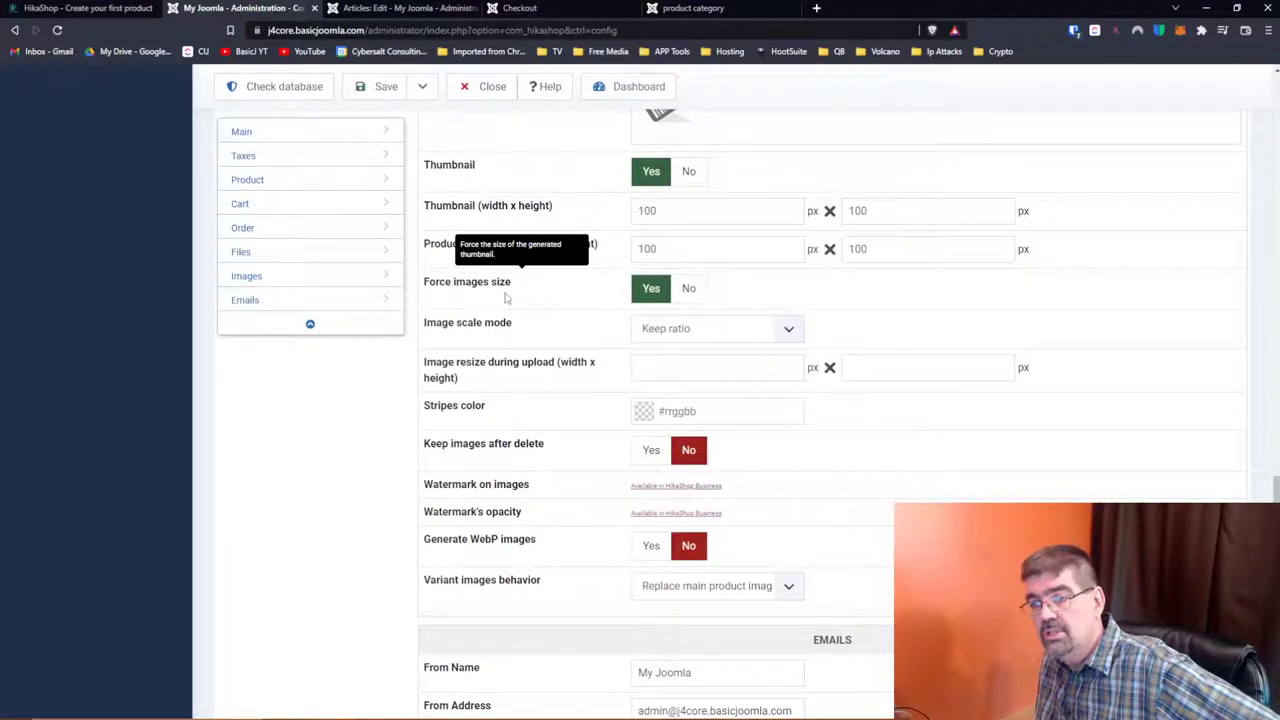
pyautogui.click(787, 331)
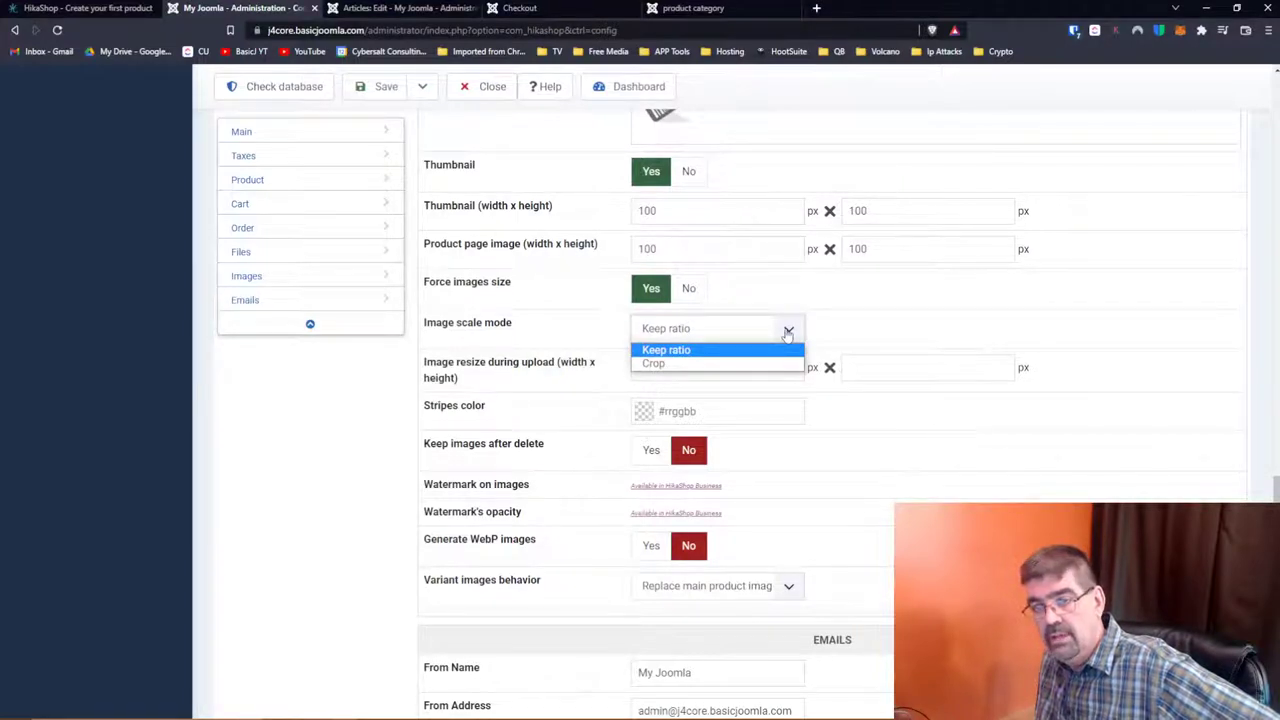
pyautogui.click(787, 331)
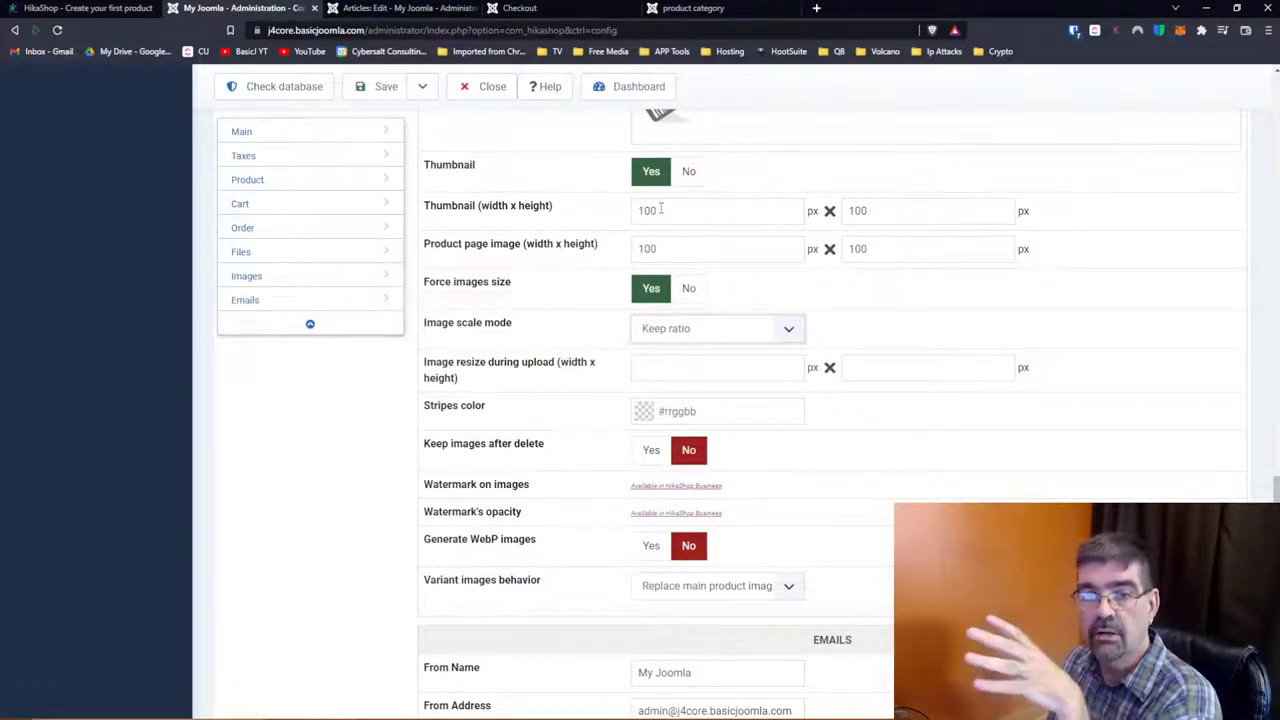
pyautogui.moveTo(498, 342)
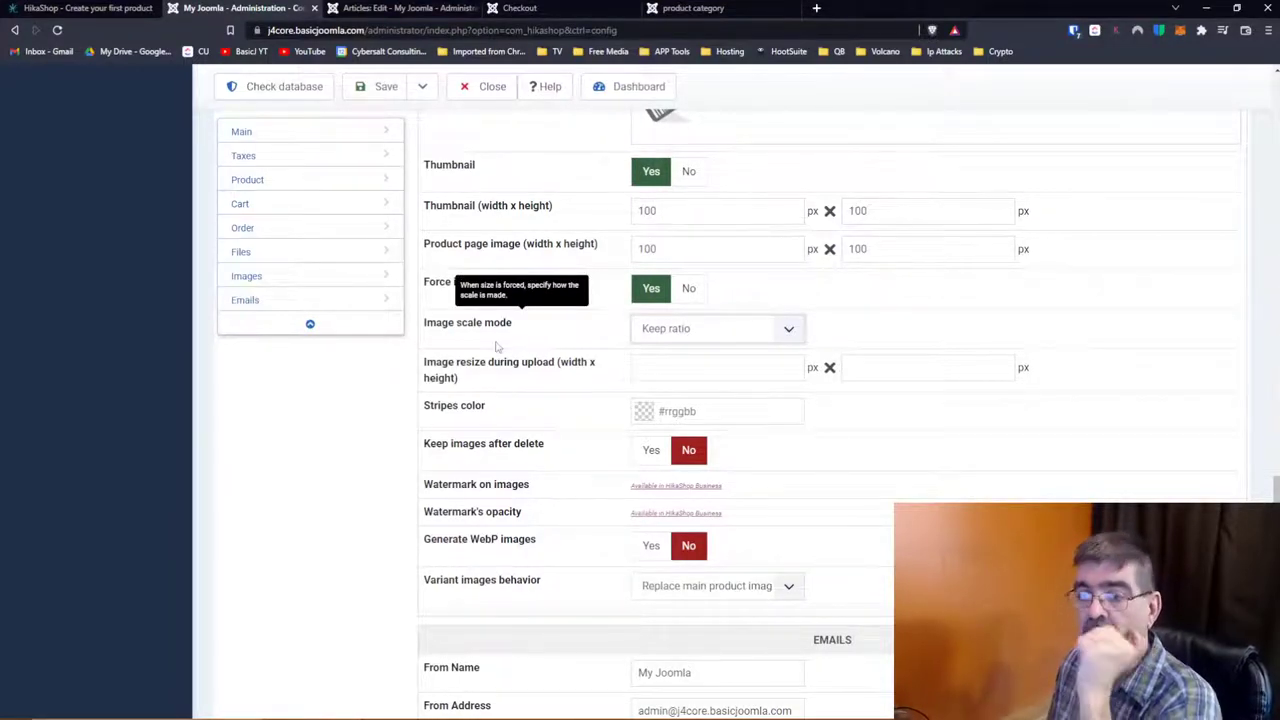
pyautogui.scroll(-1, 485, 360)
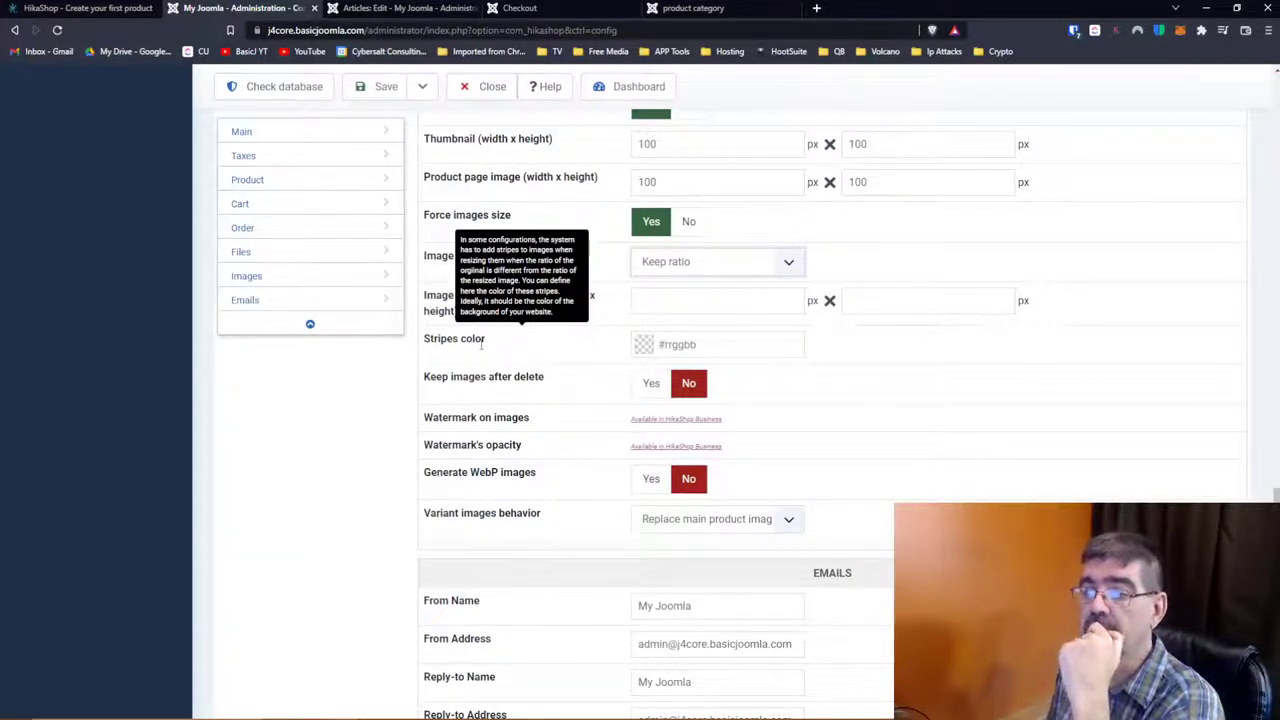
pyautogui.scroll(-1, 556, 367)
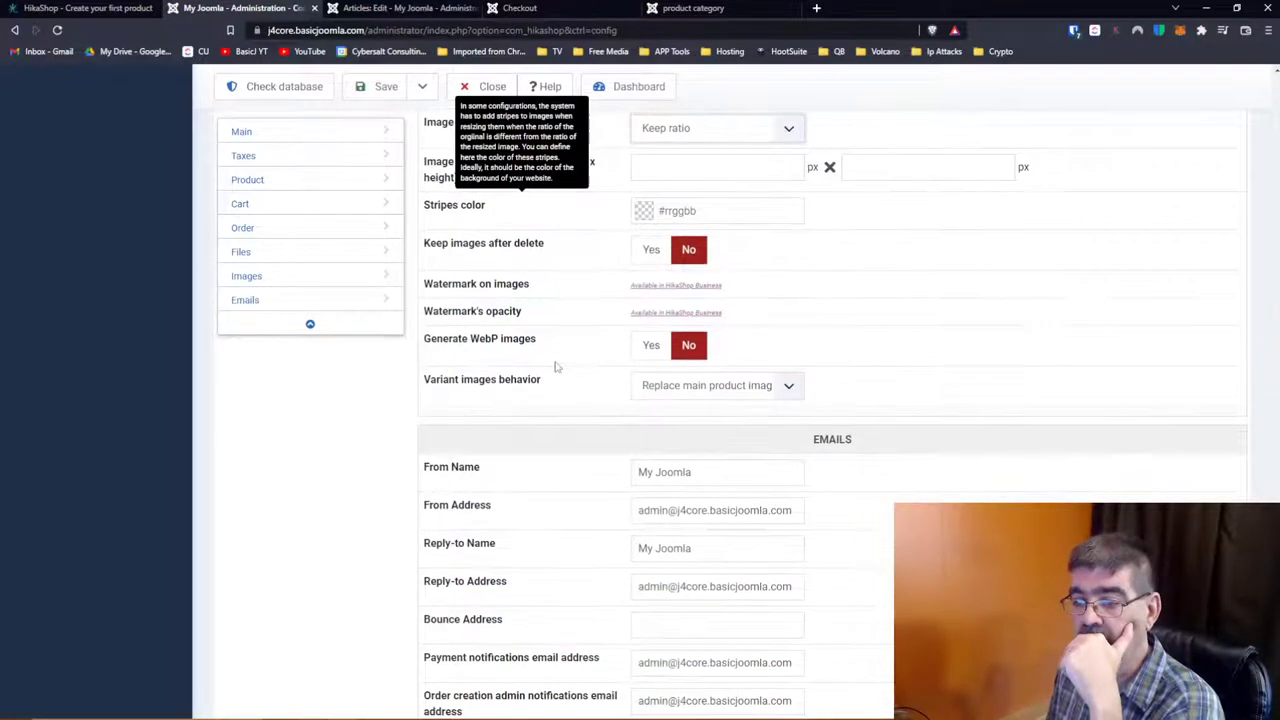
pyautogui.scroll(-1, 556, 367)
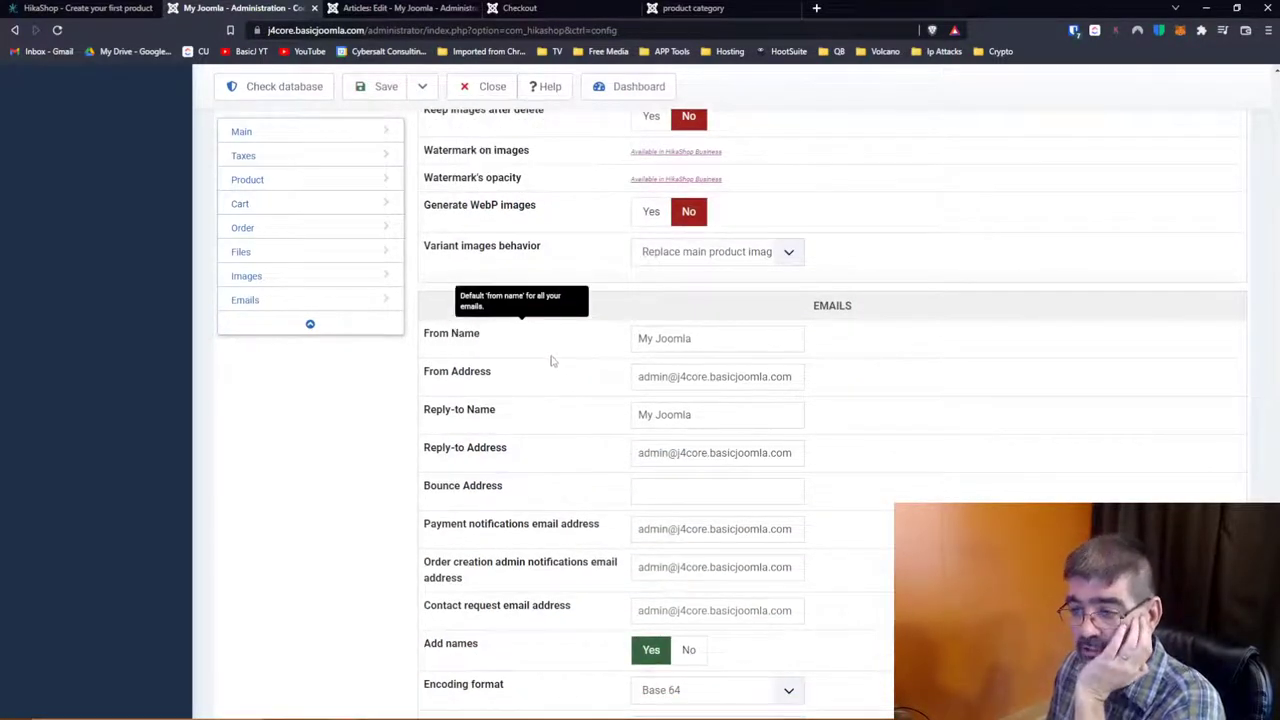
pyautogui.scroll(-2, 552, 361)
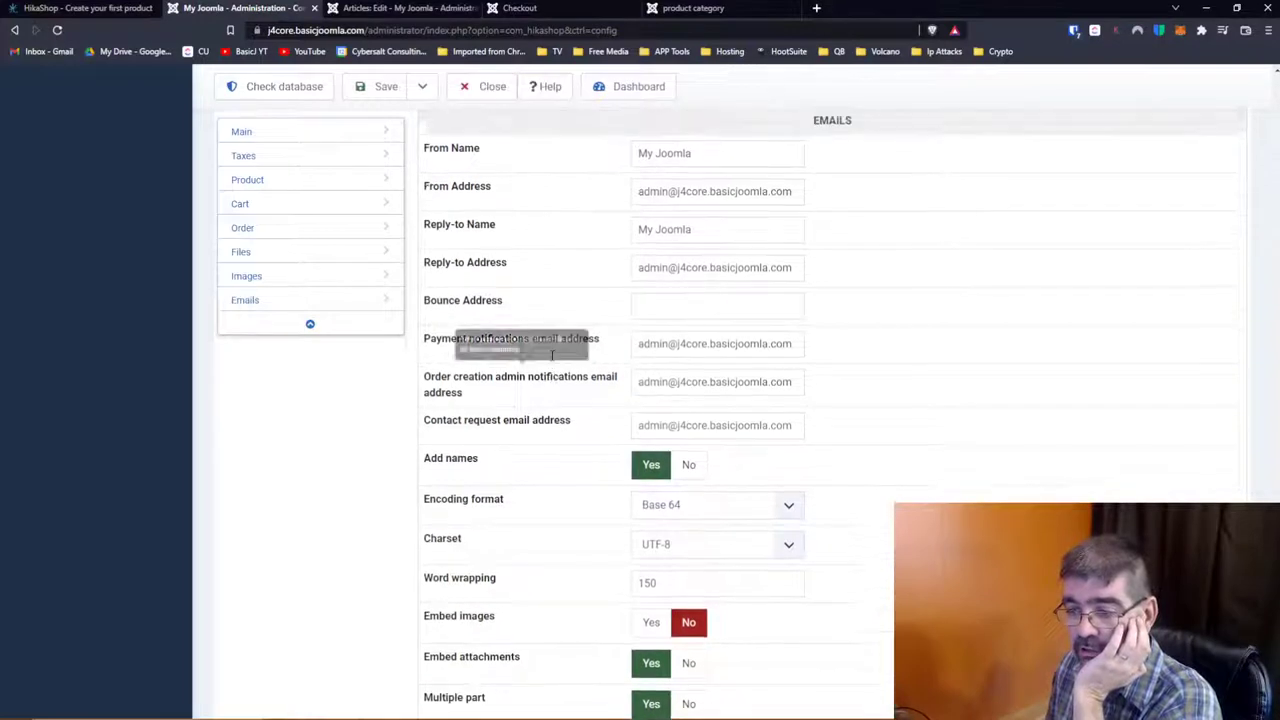
pyautogui.scroll(1, 552, 355)
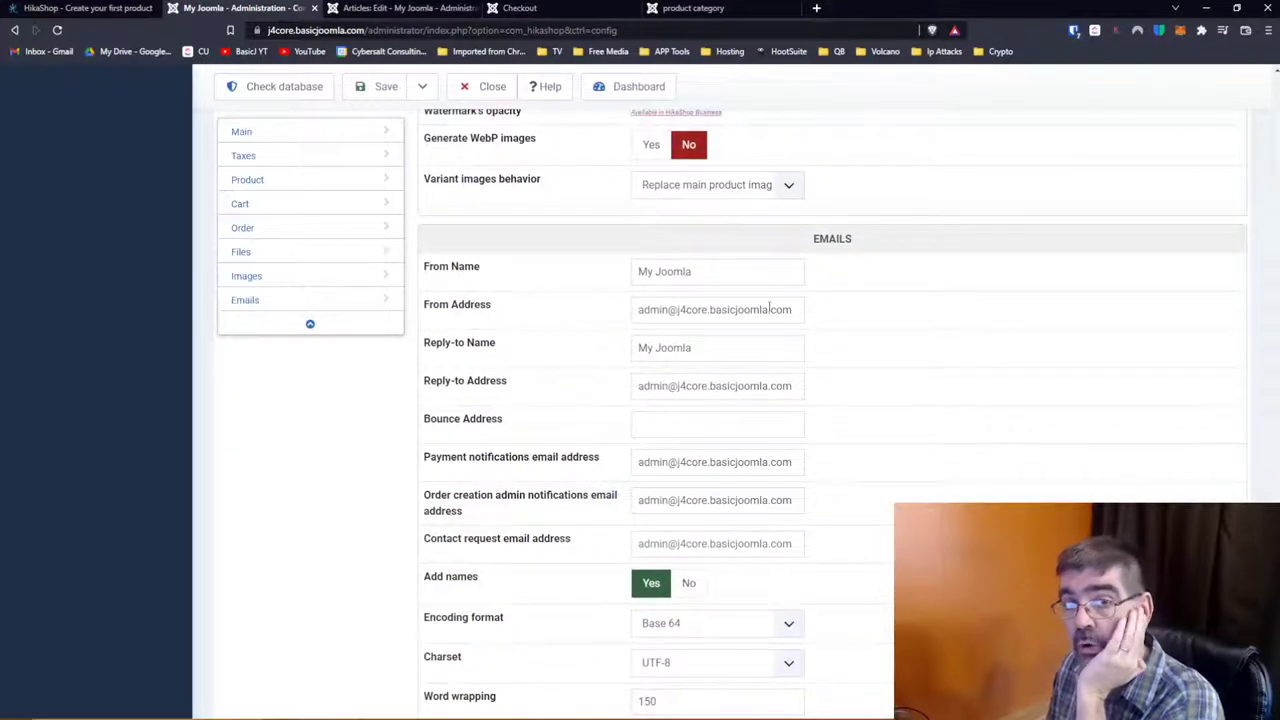
pyautogui.moveTo(554, 306)
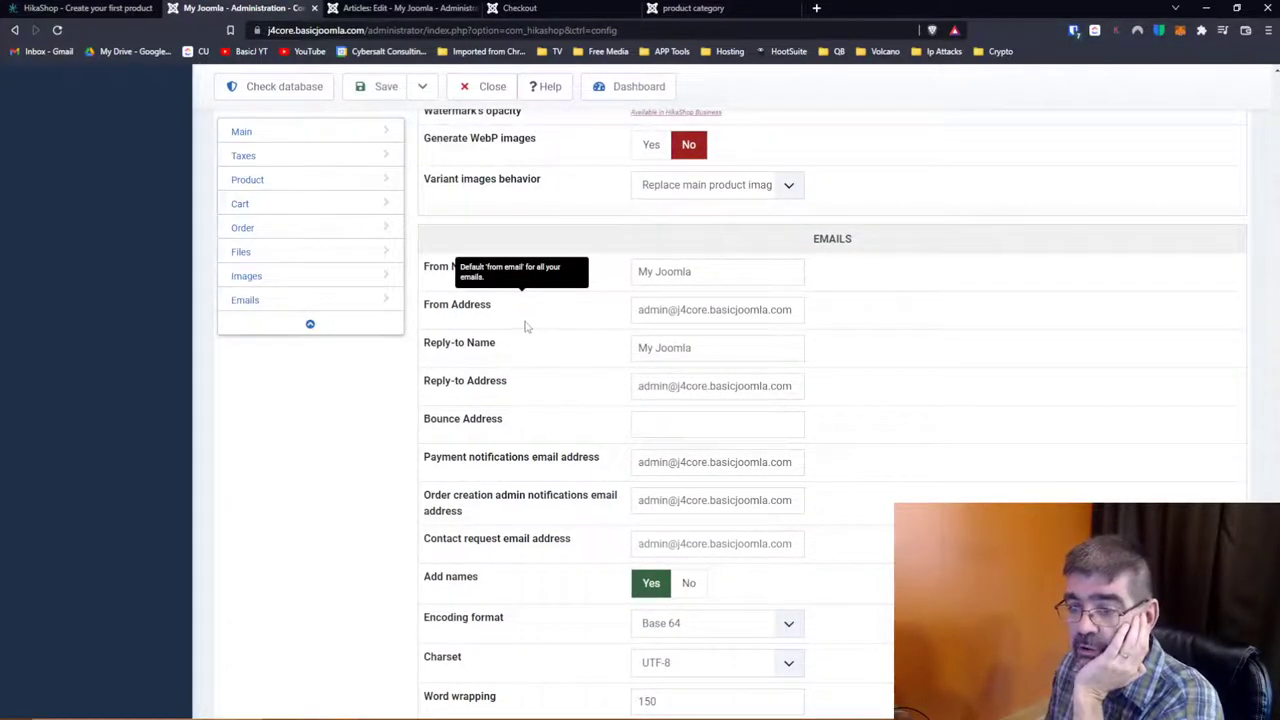
pyautogui.scroll(-3, 487, 366)
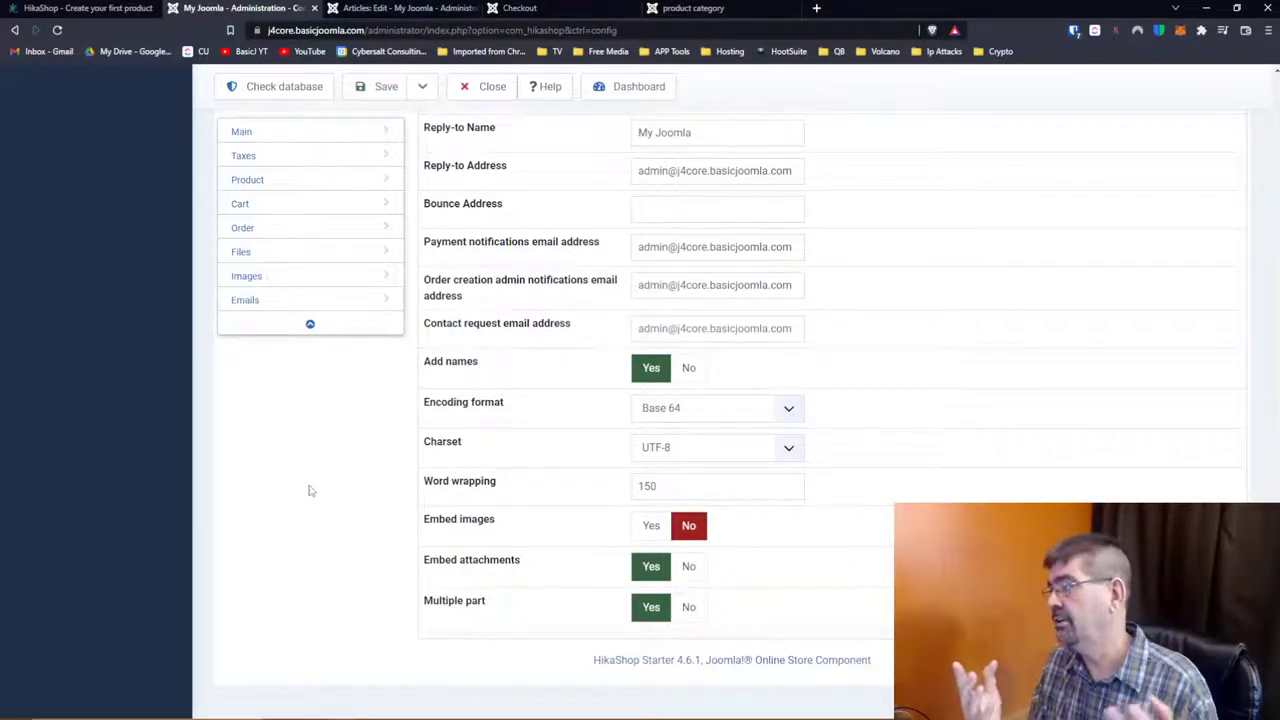
# Step: Visit the Main and Taxes configuration sections, then open the Checkout settings sub-tab
pyautogui.scroll(8, 460, 365)
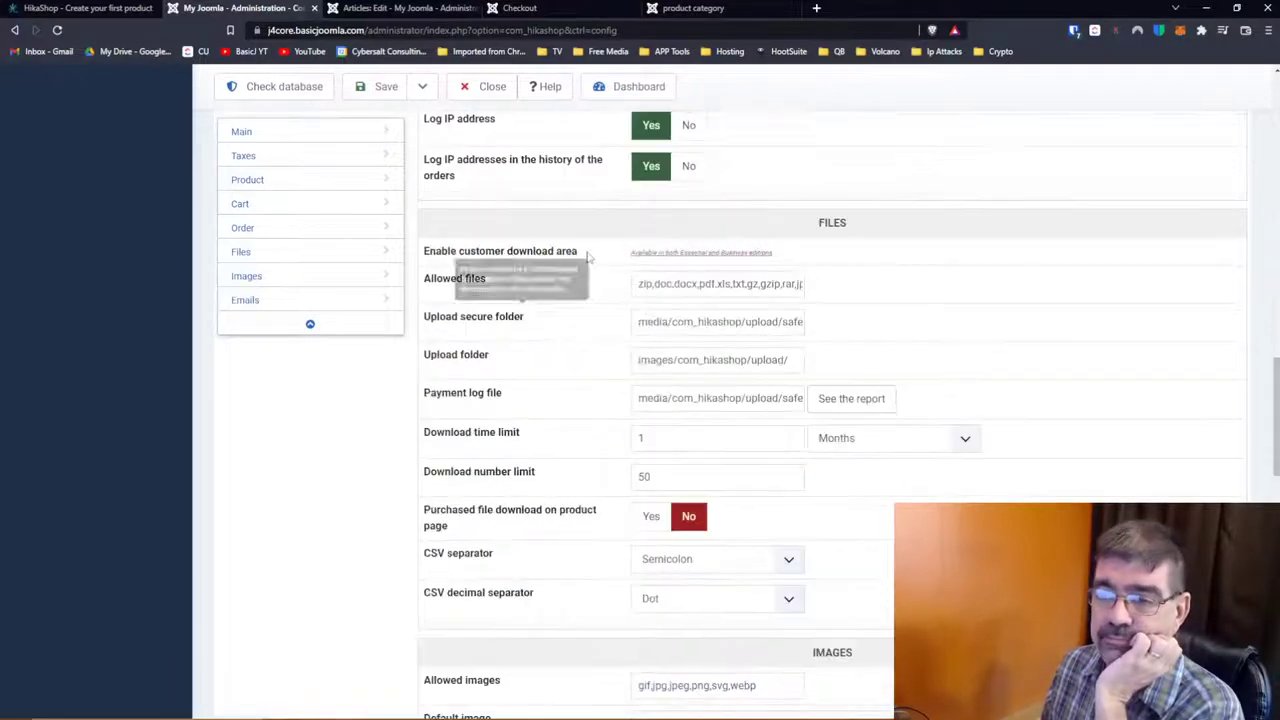
pyautogui.scroll(6, 129, 380)
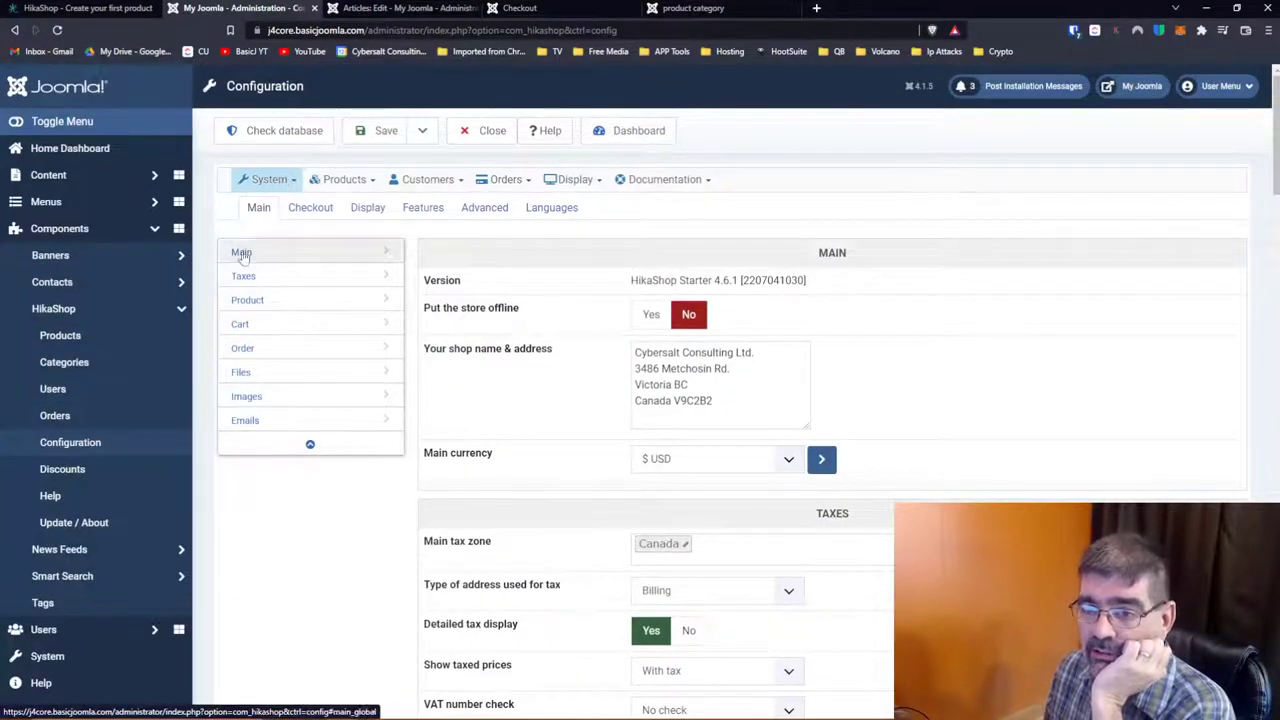
pyautogui.click(241, 254)
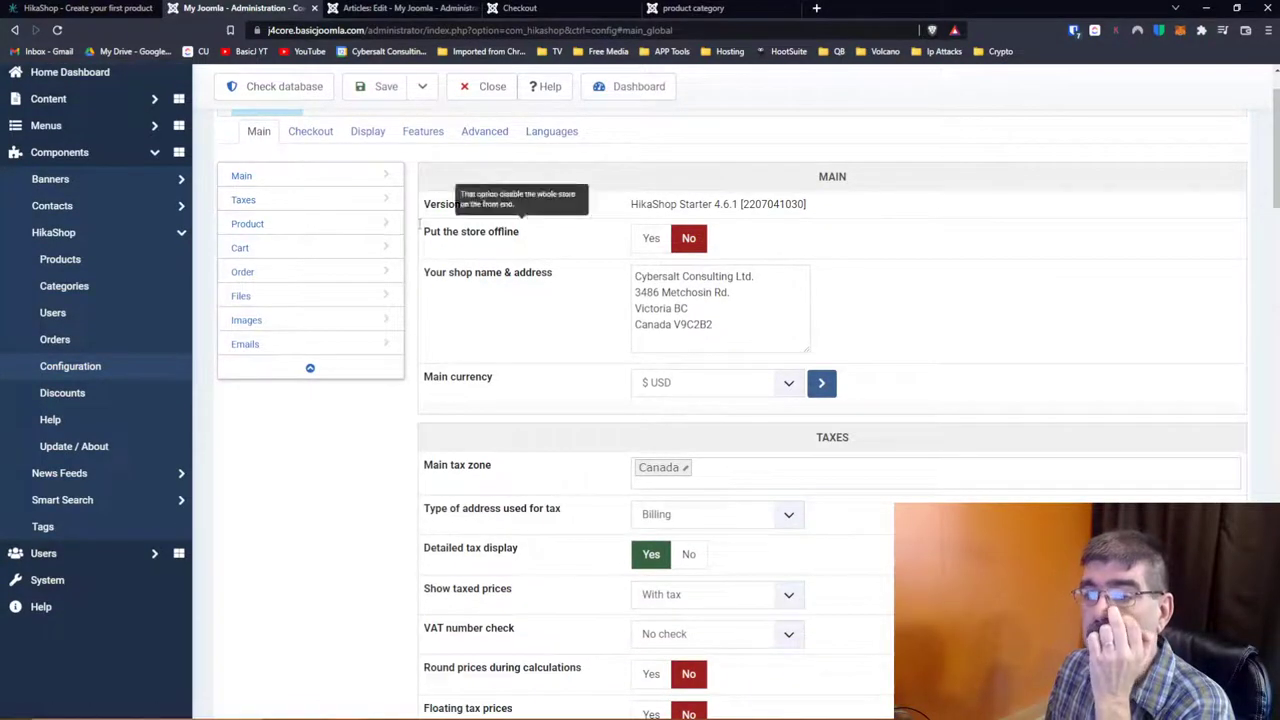
pyautogui.click(248, 200)
pyautogui.scroll(4, 388, 405)
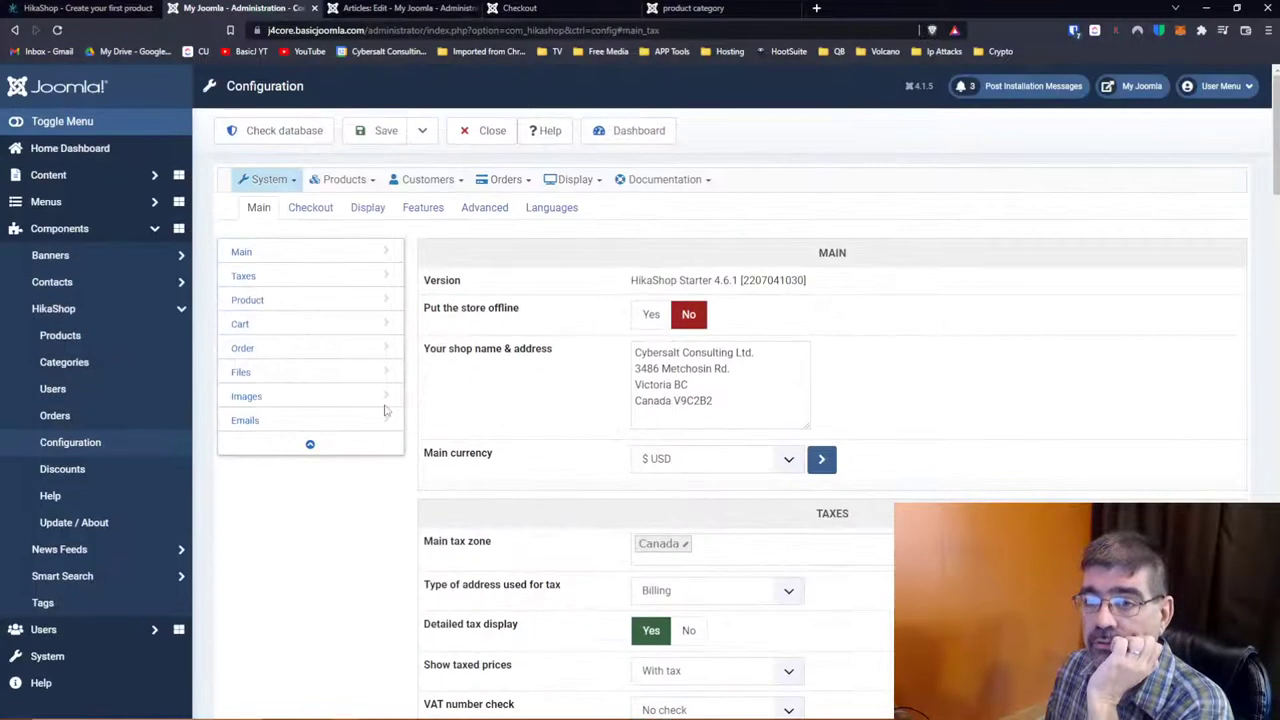
pyautogui.click(306, 213)
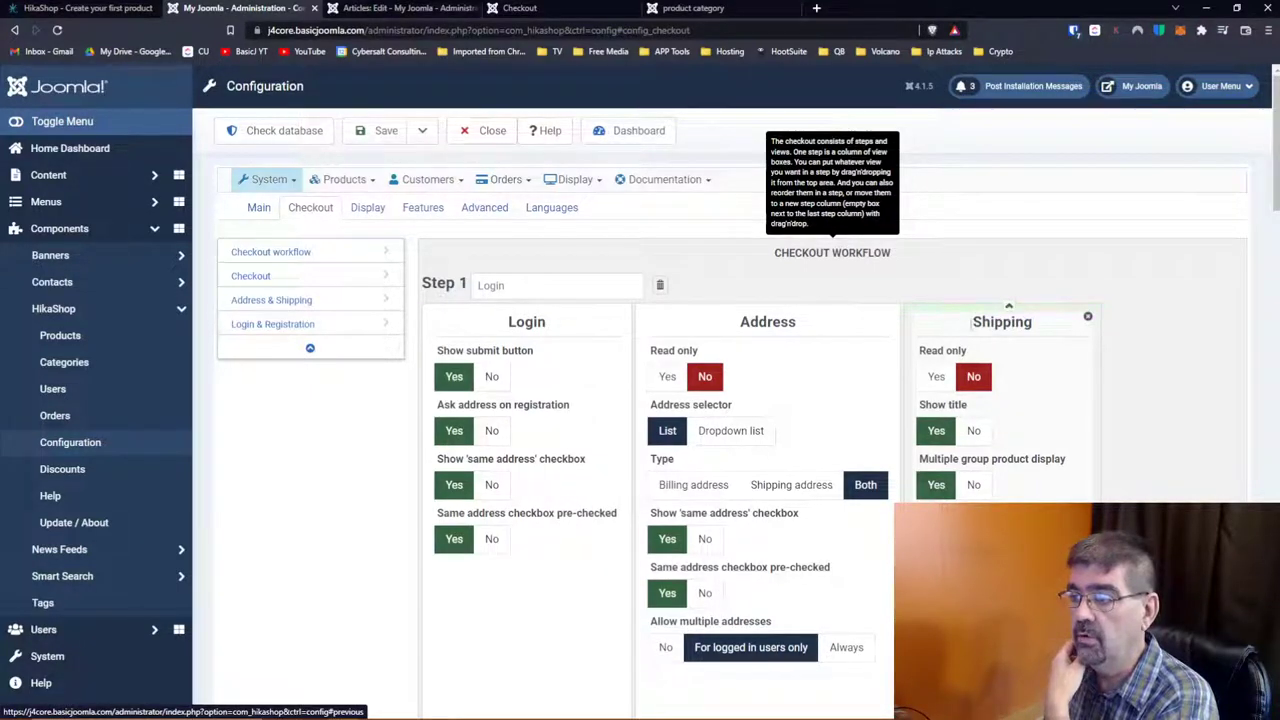
pyautogui.moveTo(1008, 308); pyautogui.dragTo(860, 348)
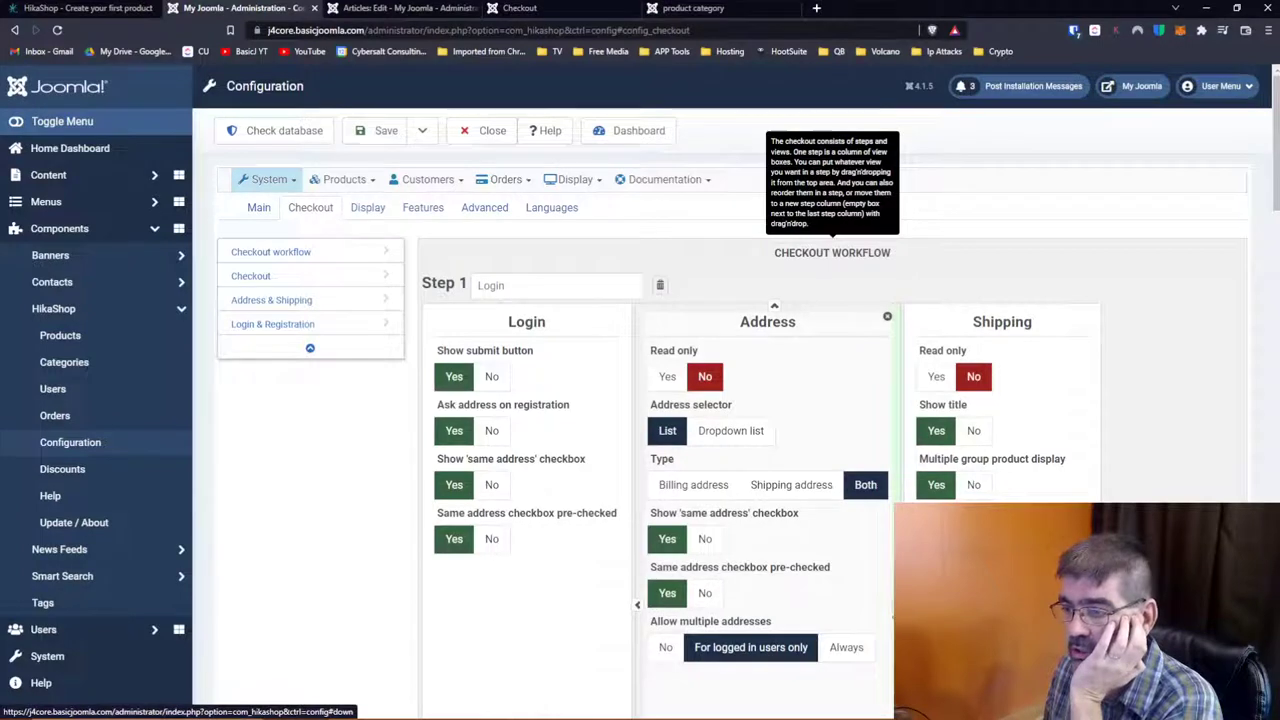
pyautogui.click(637, 604)
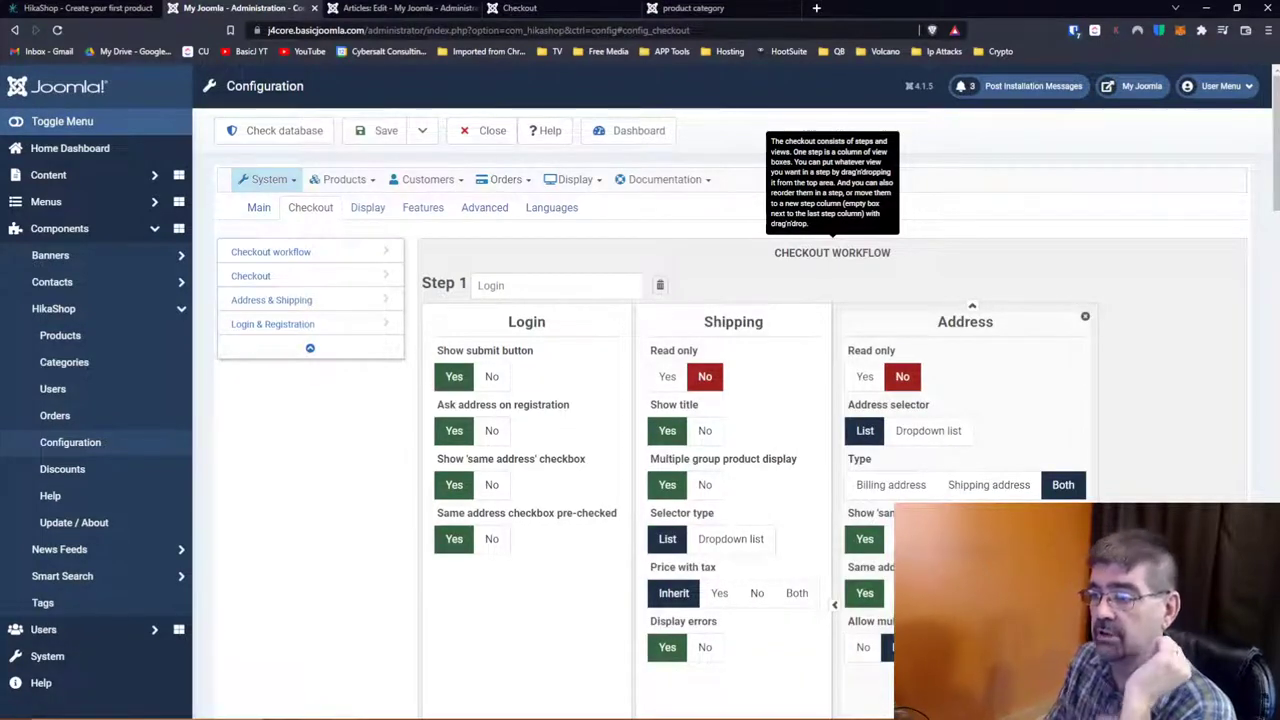
pyautogui.click(835, 606)
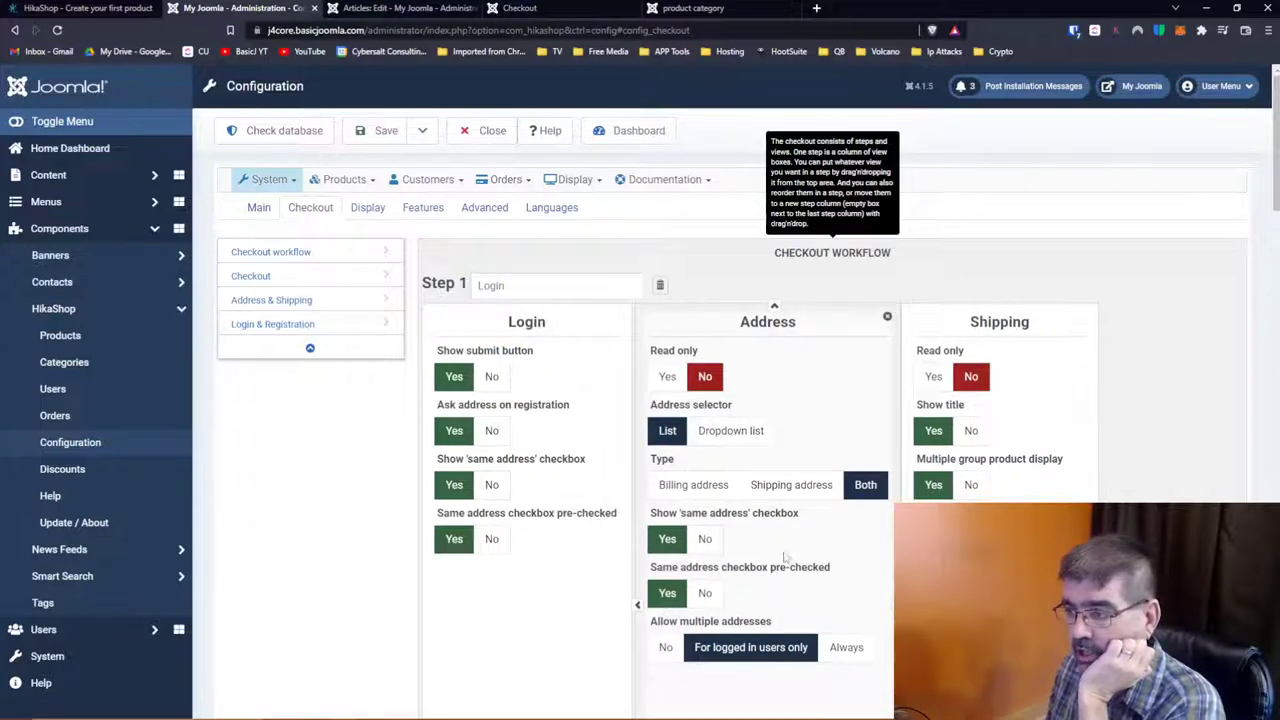
pyautogui.moveTo(1071, 321)
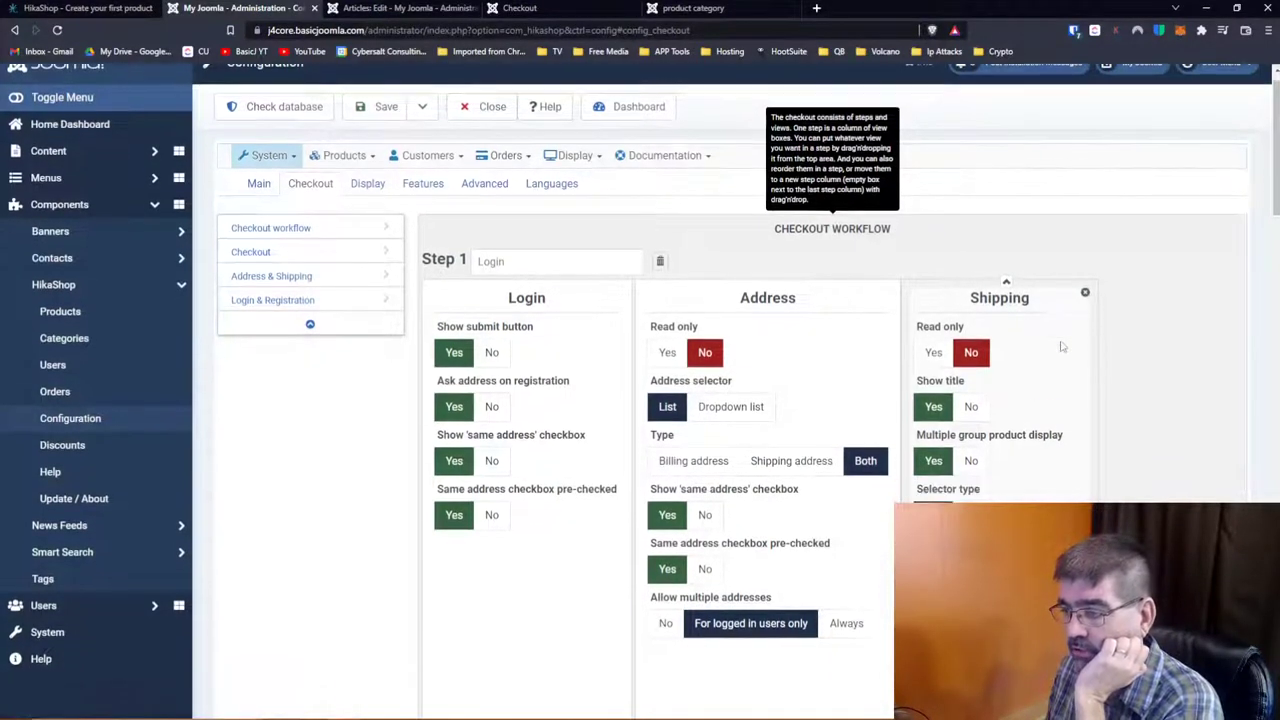
pyautogui.scroll(-5, 1062, 346)
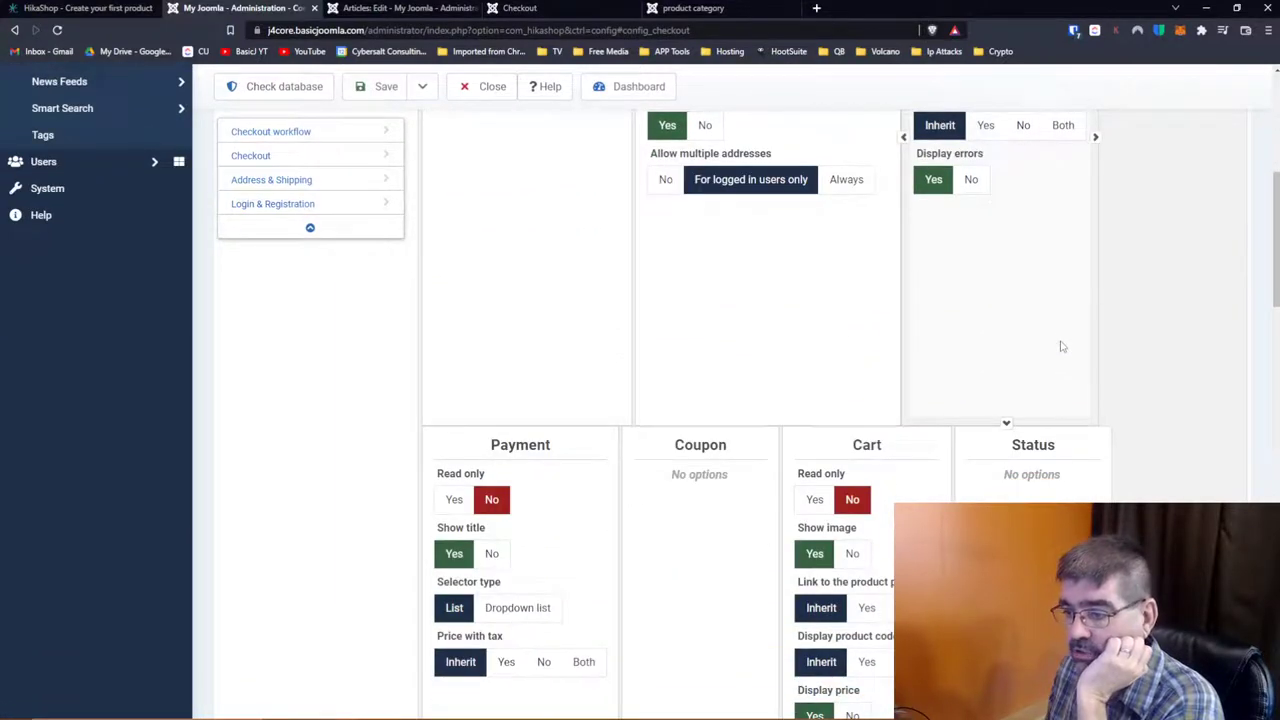
pyautogui.scroll(-2, 1062, 346)
pyautogui.moveTo(745, 277)
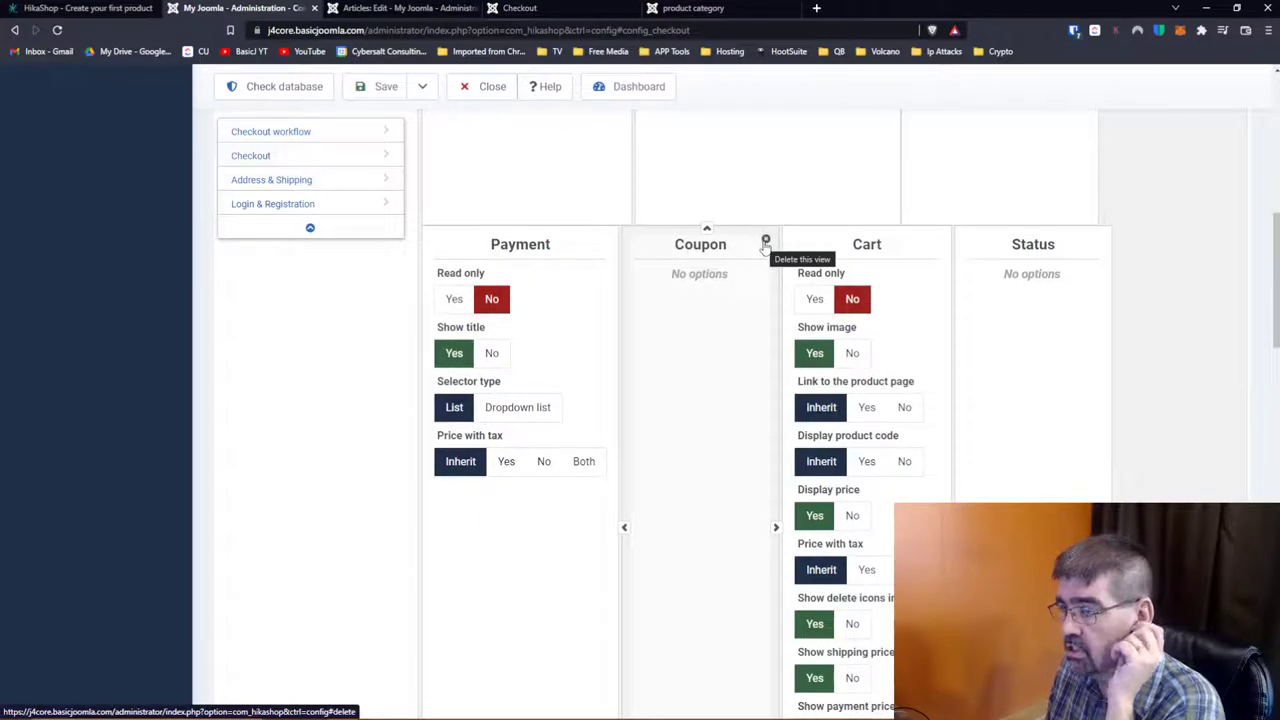
pyautogui.moveTo(1042, 268)
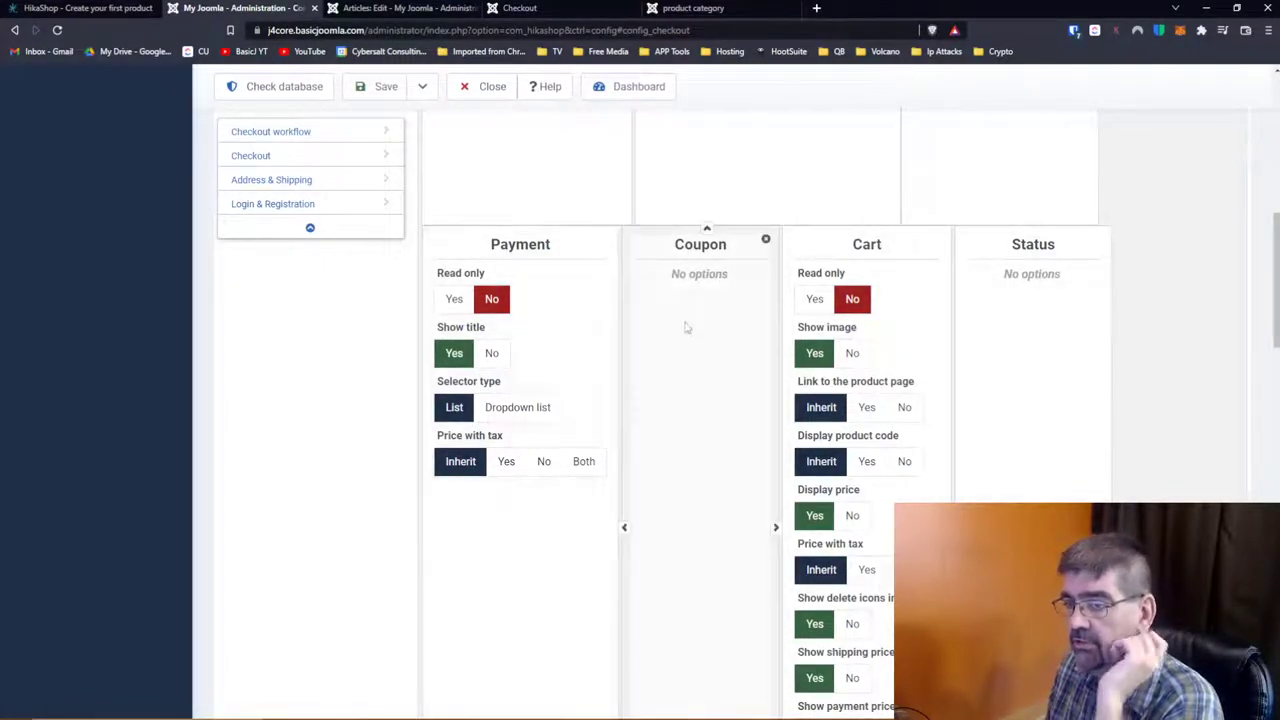
pyautogui.scroll(2, 730, 354)
pyautogui.scroll(5, 730, 354)
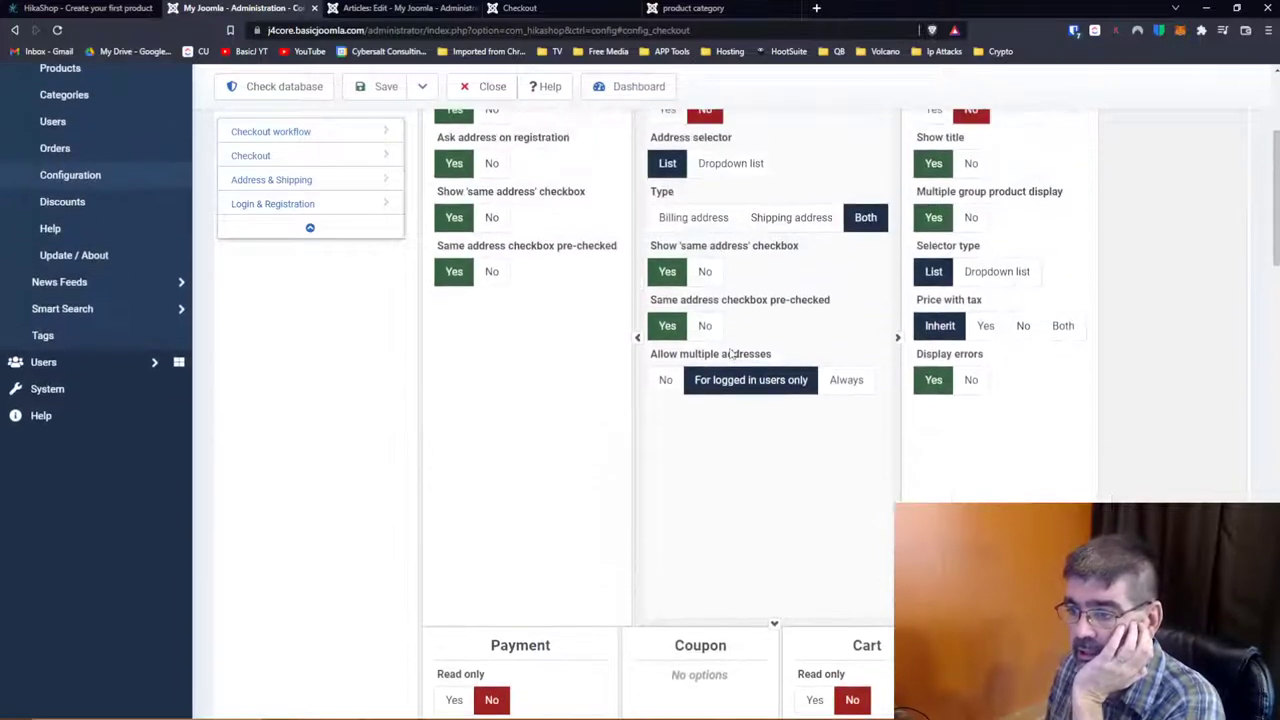
pyautogui.scroll(1, 730, 348)
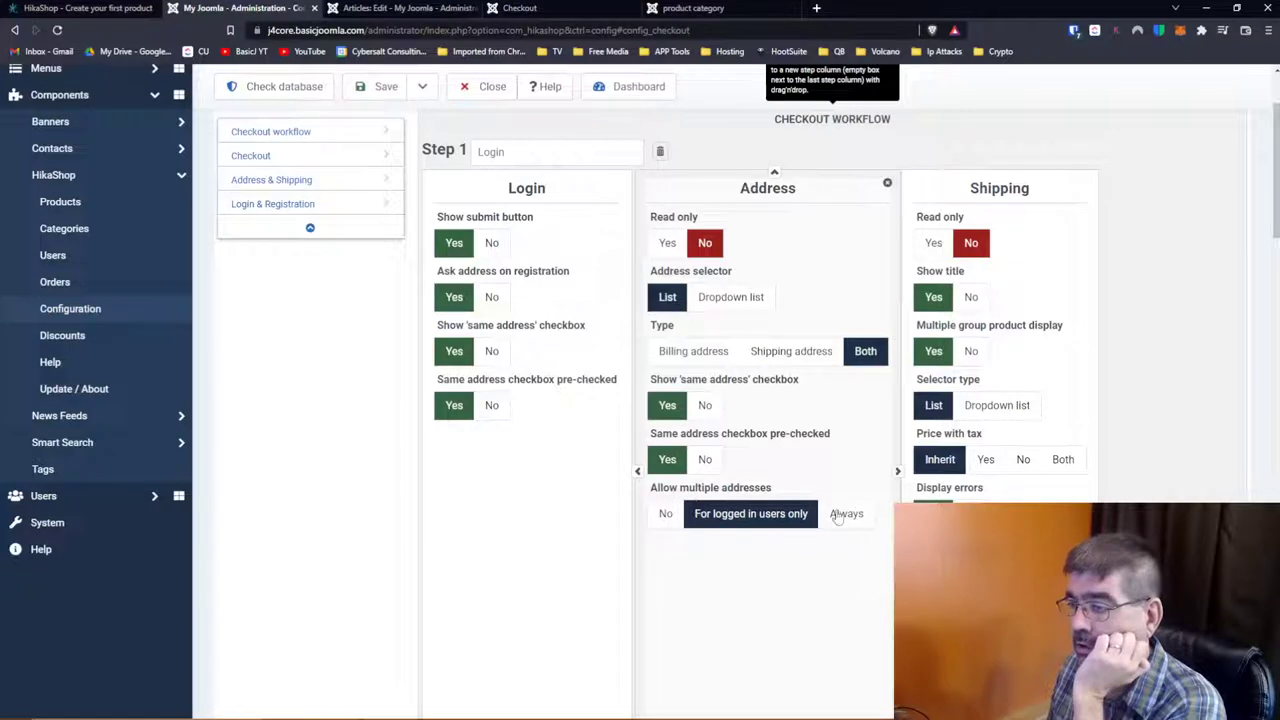
pyautogui.scroll(-10, 620, 397)
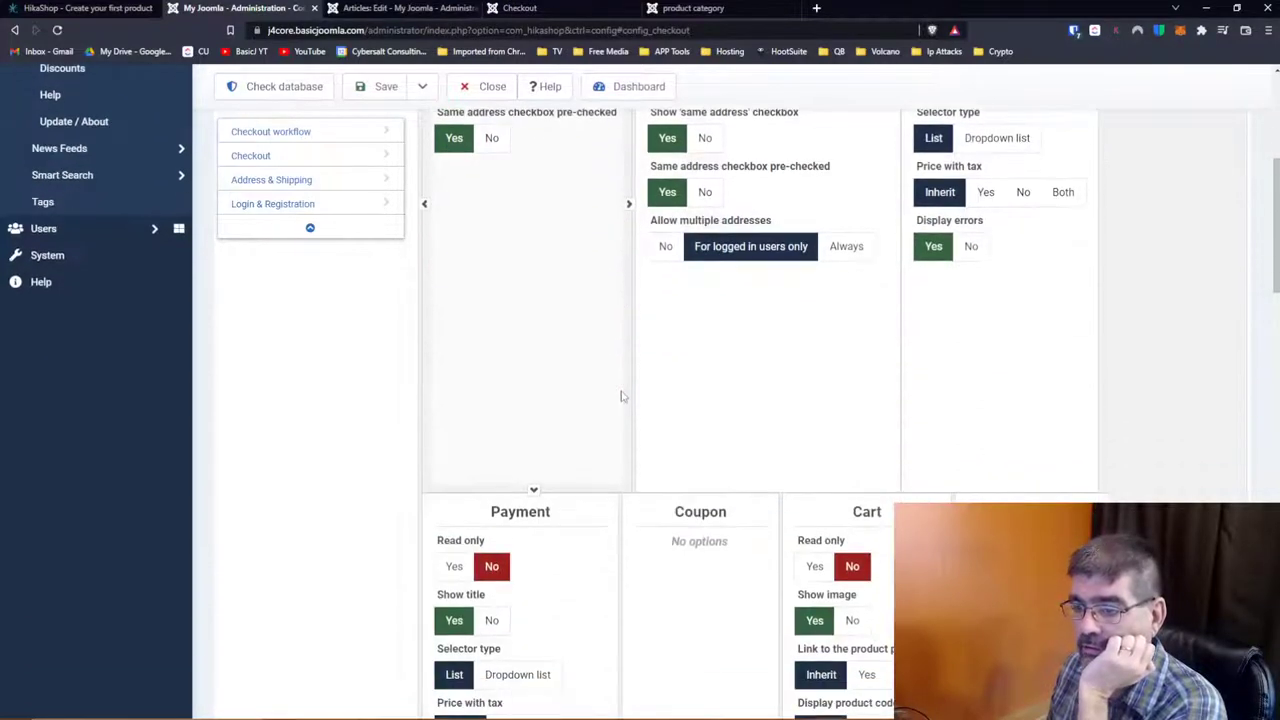
pyautogui.scroll(-8, 620, 397)
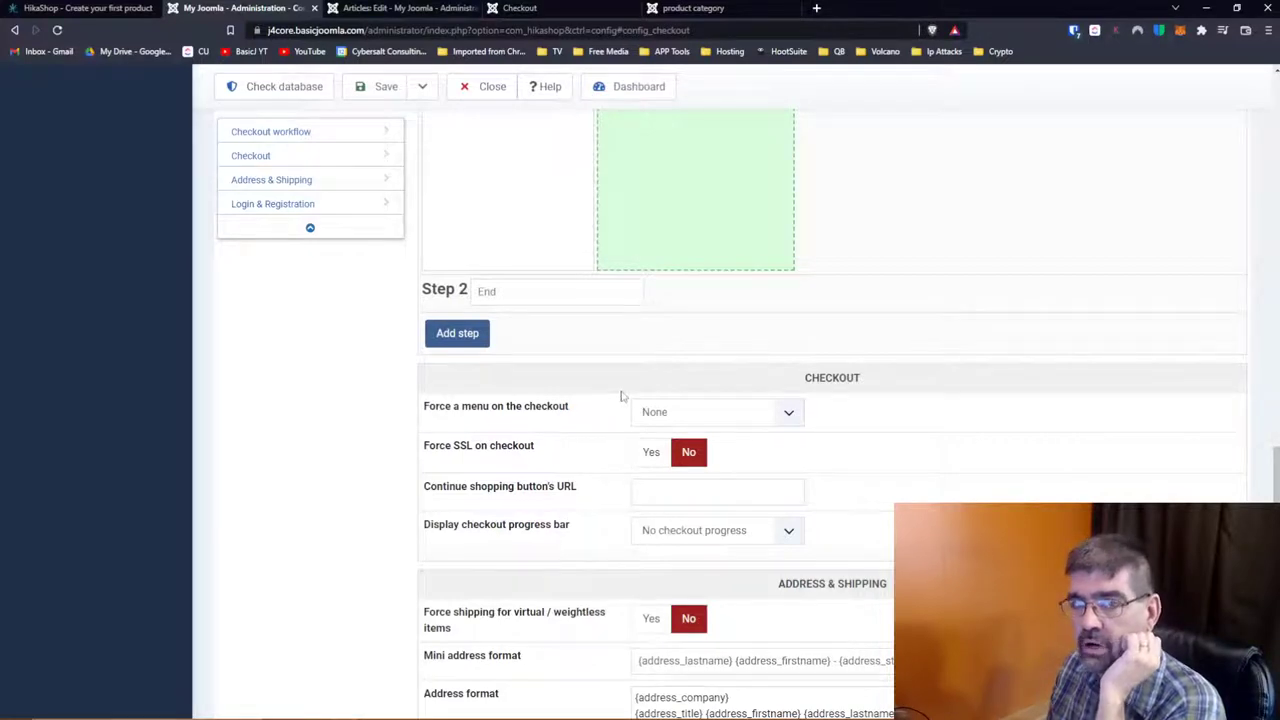
# Step: Scroll through the Checkout options, then switch the configuration to the Display tab
pyautogui.scroll(-2, 620, 396)
pyautogui.scroll(-1, 620, 396)
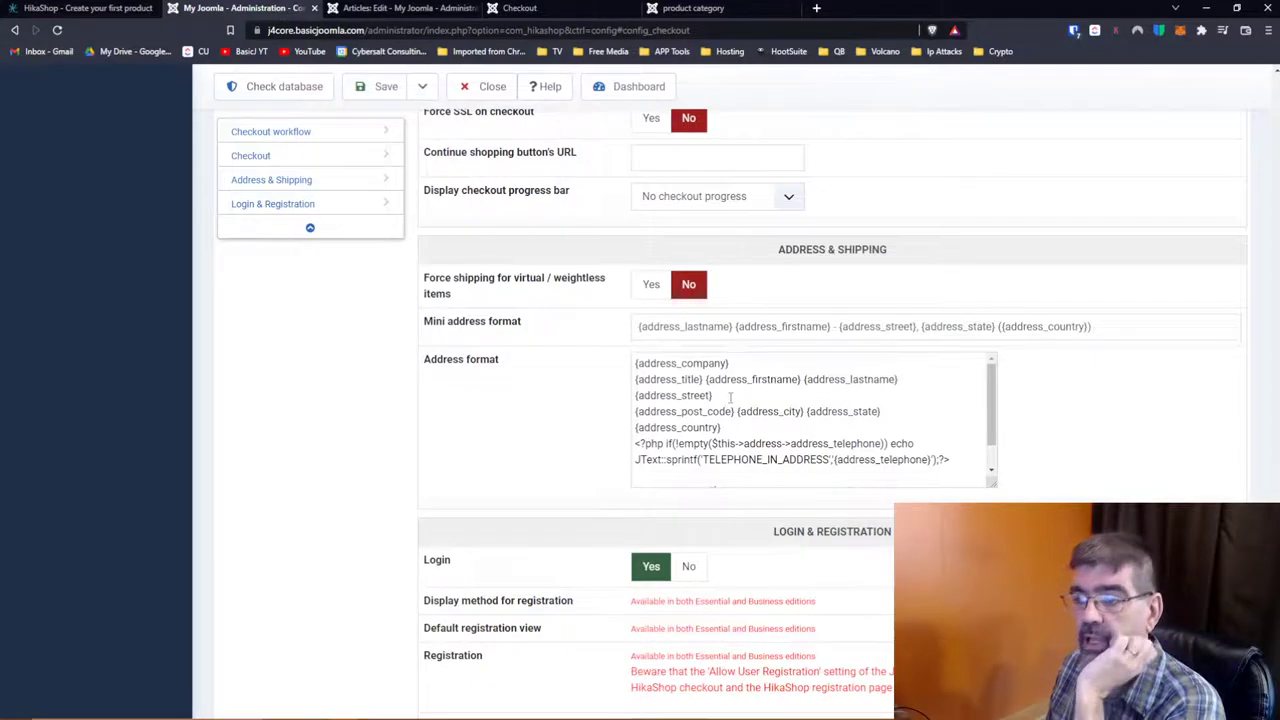
pyautogui.scroll(-1, 563, 437)
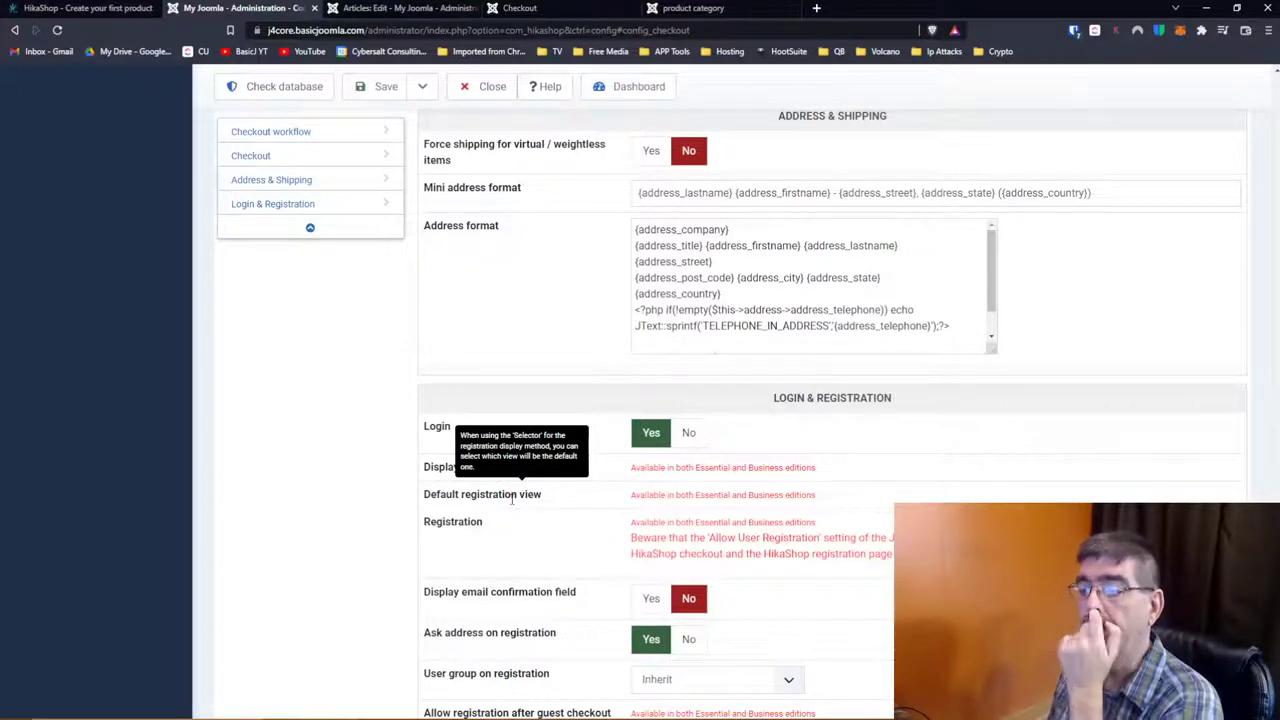
pyautogui.scroll(-1, 510, 498)
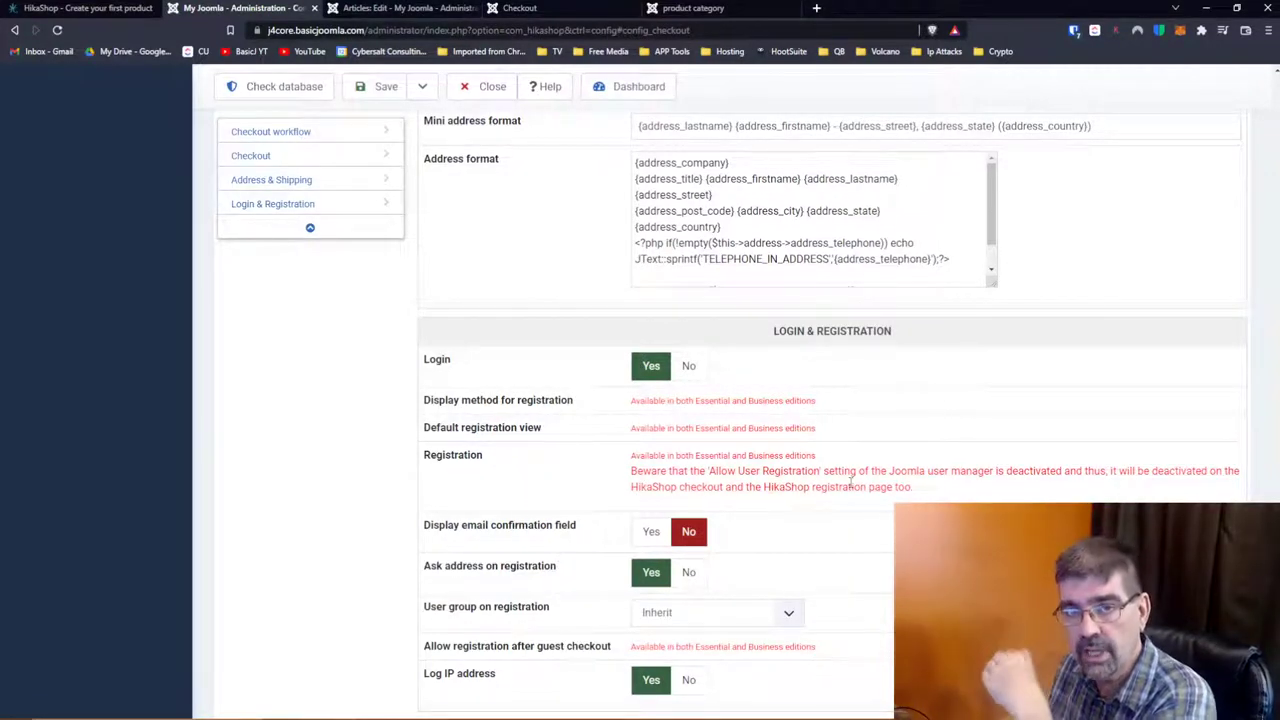
pyautogui.scroll(-1, 851, 482)
pyautogui.scroll(-1, 851, 482)
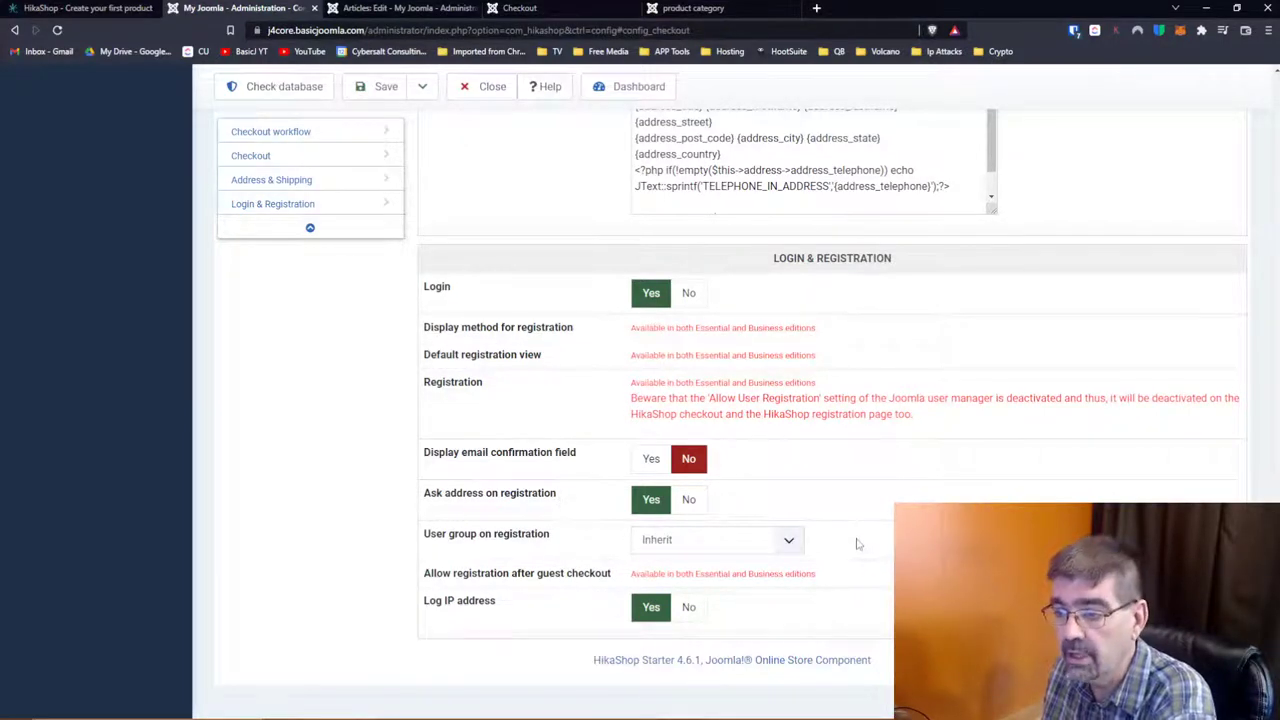
pyautogui.scroll(15, 1165, 489)
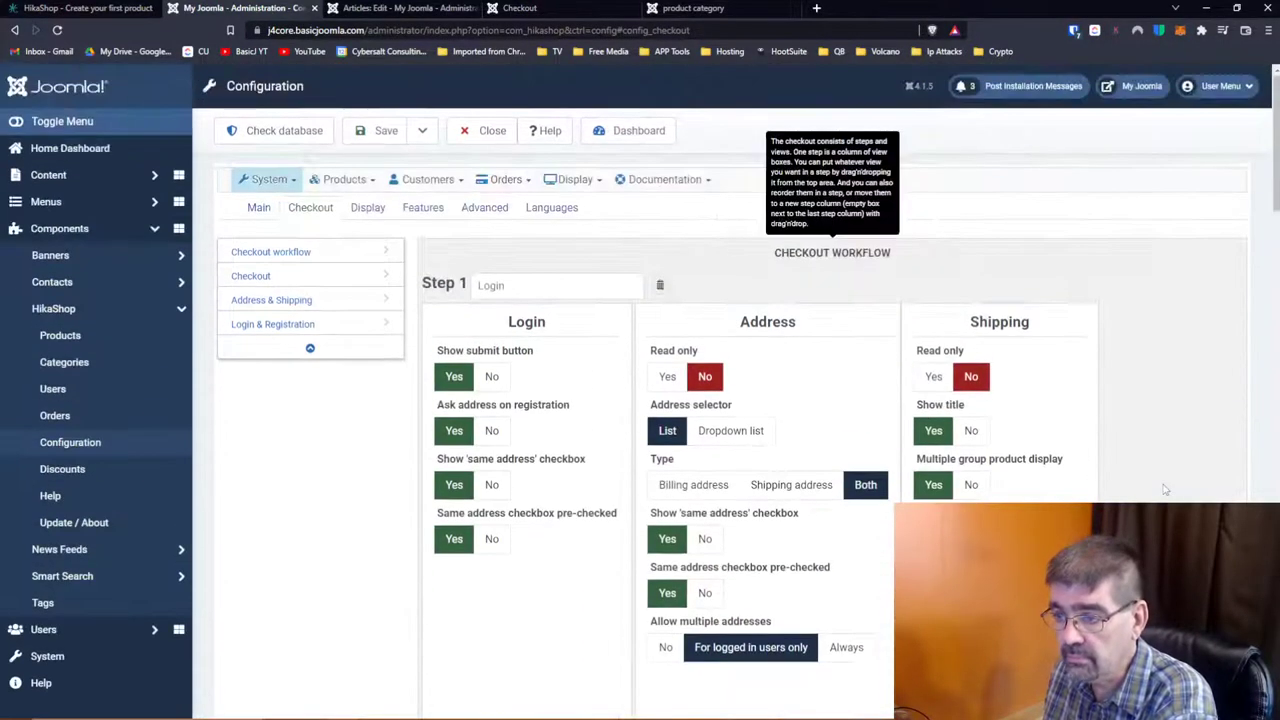
pyautogui.click(367, 207)
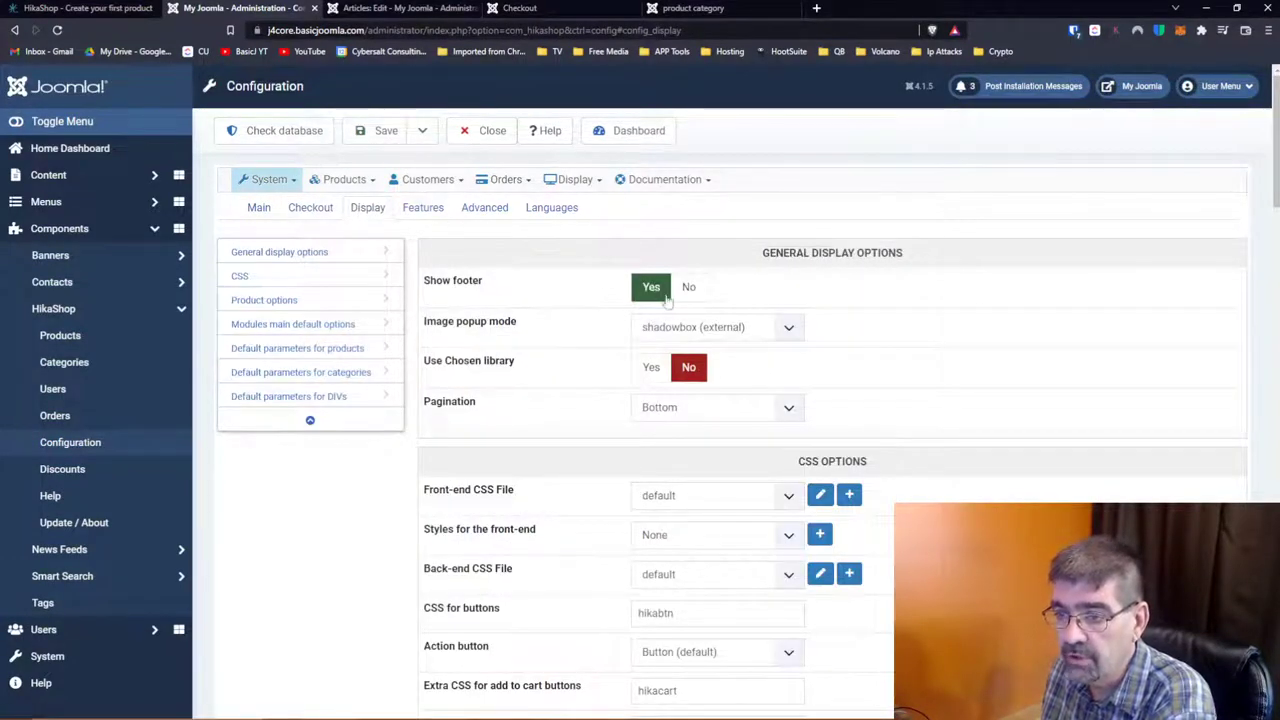
pyautogui.click(717, 330)
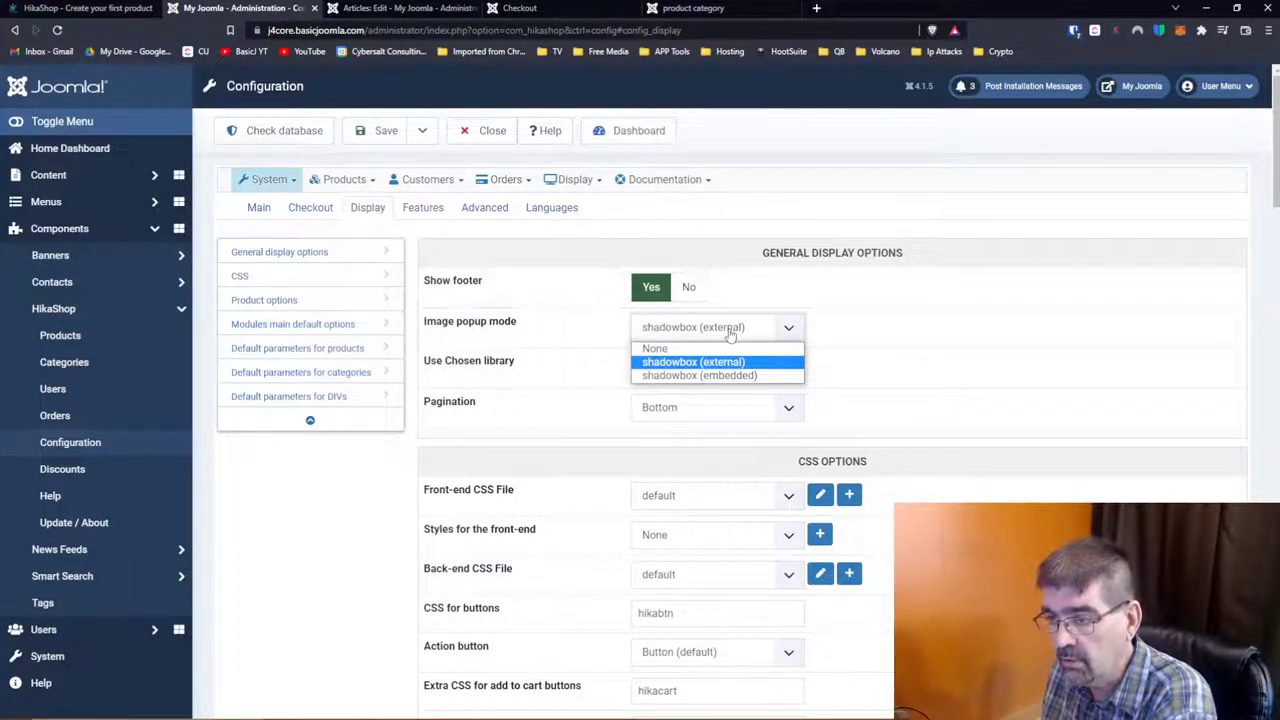
pyautogui.click(933, 305)
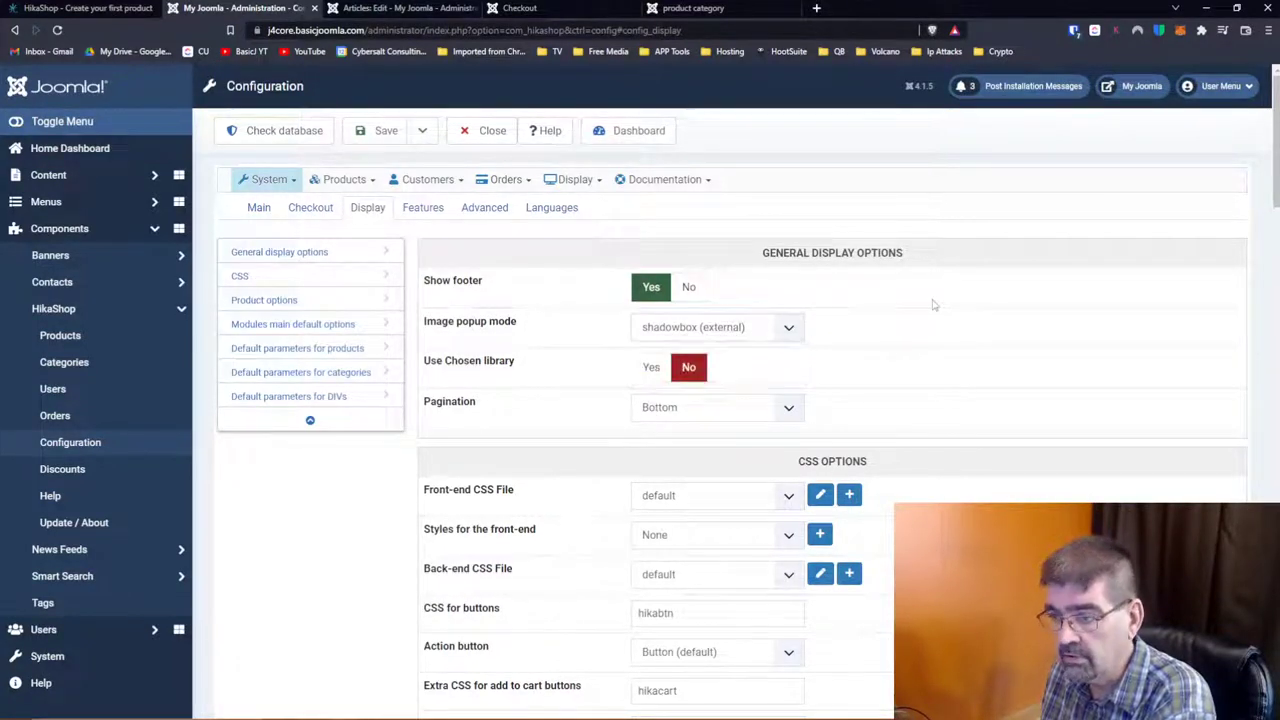
pyautogui.moveTo(502, 366)
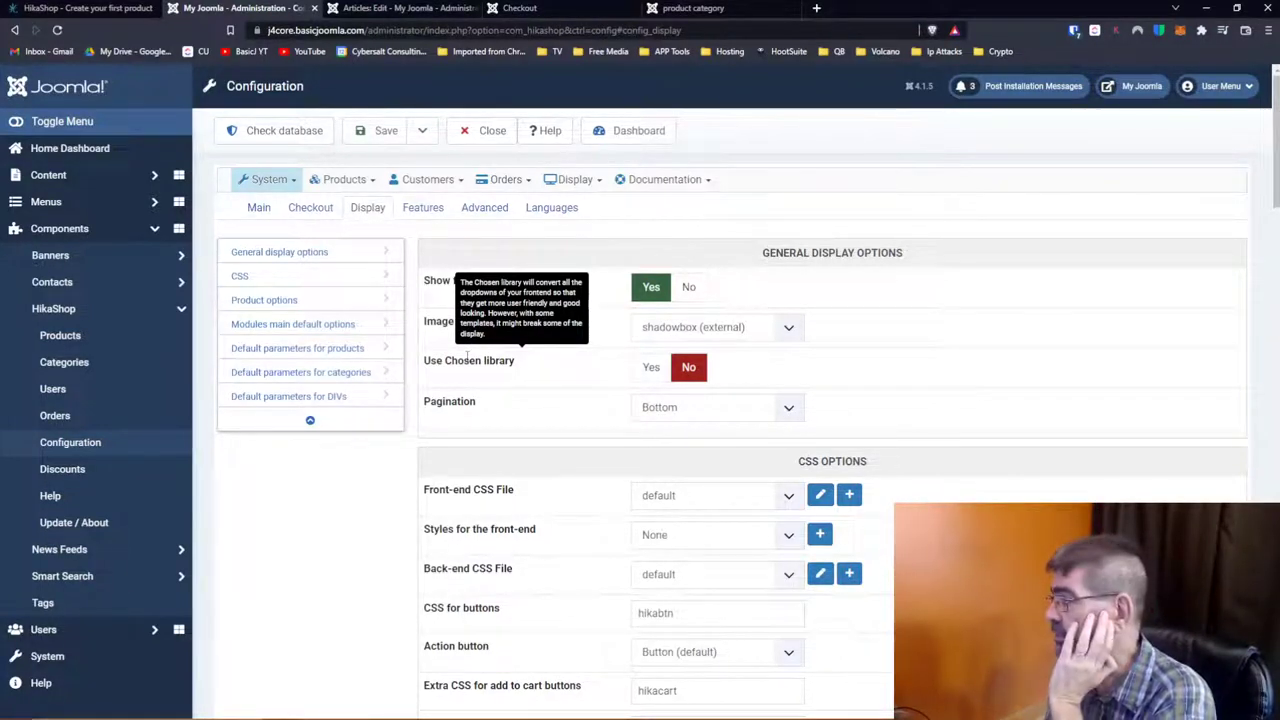
pyautogui.click(737, 412)
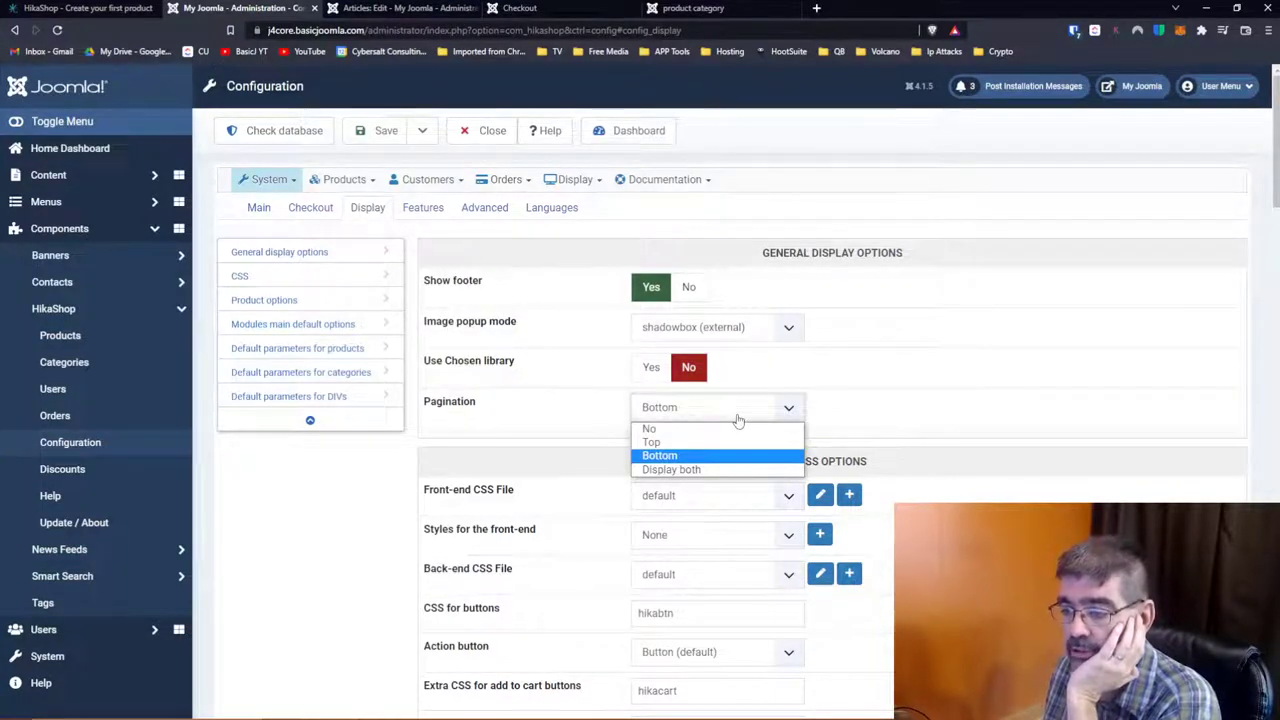
pyautogui.click(605, 410)
pyautogui.scroll(-2, 590, 405)
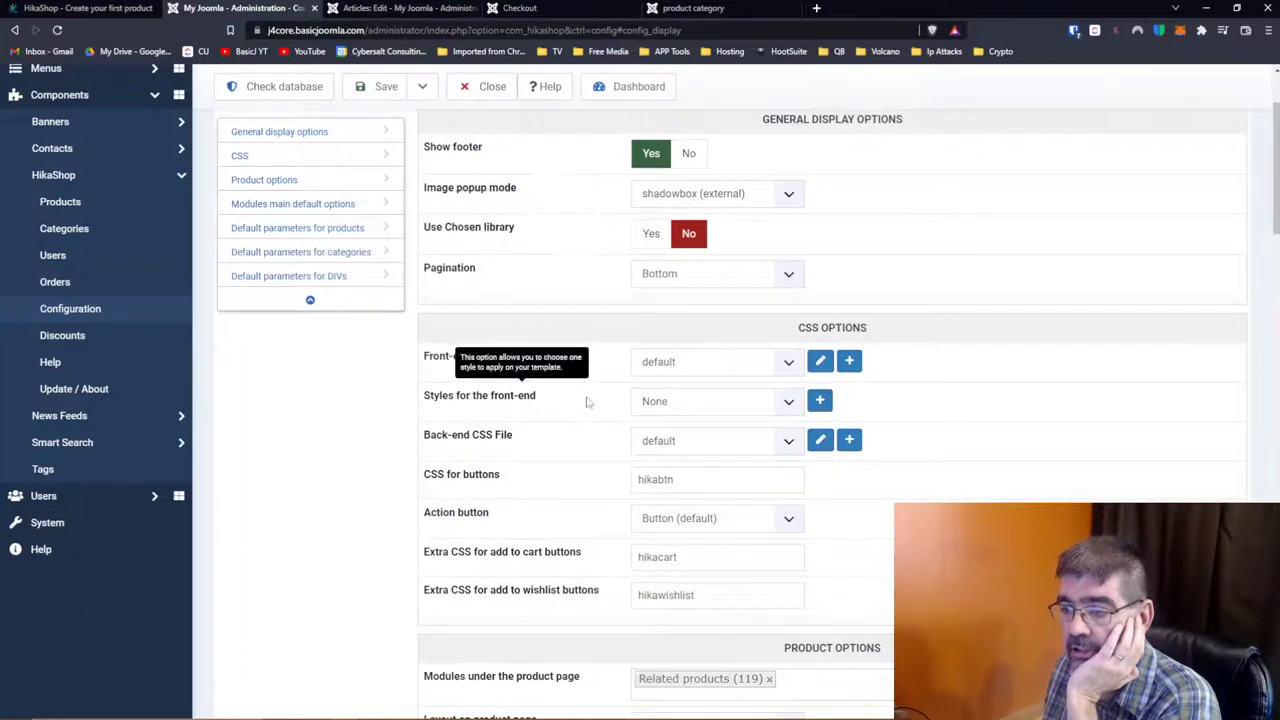
pyautogui.click(790, 364)
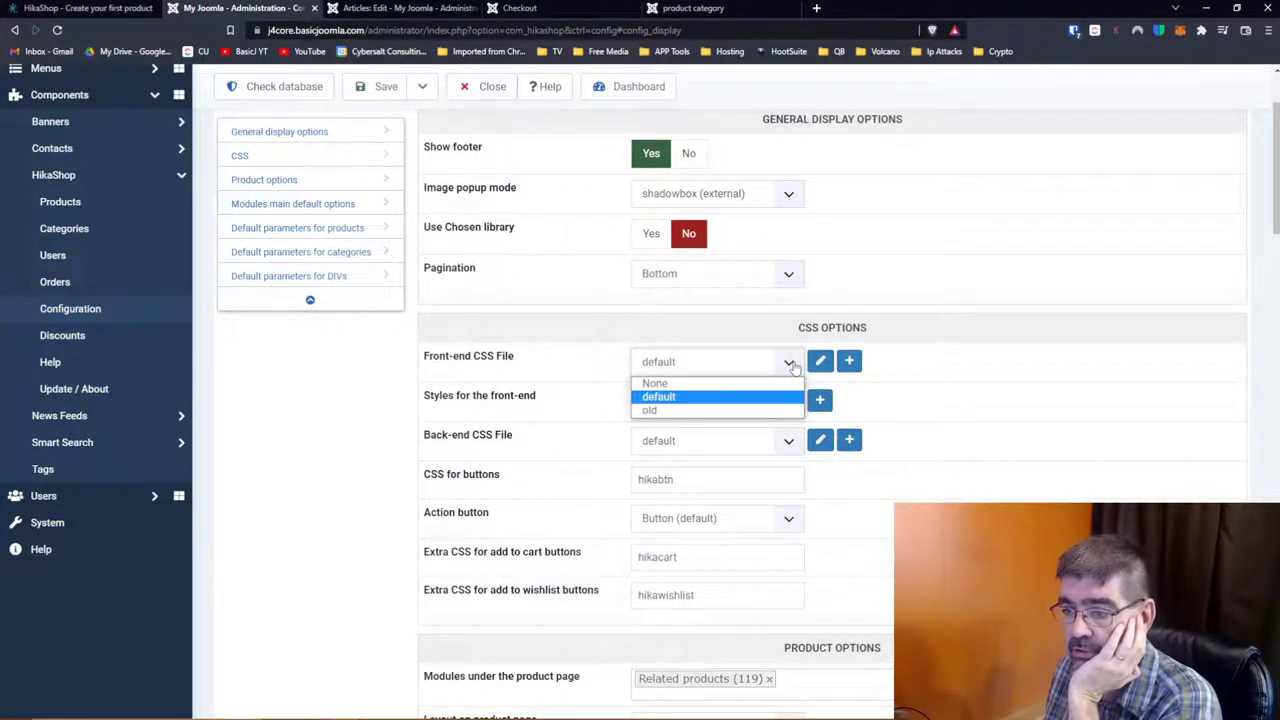
# Step: Review the existing front-end CSS file in the editor without changes
pyautogui.click(792, 368)
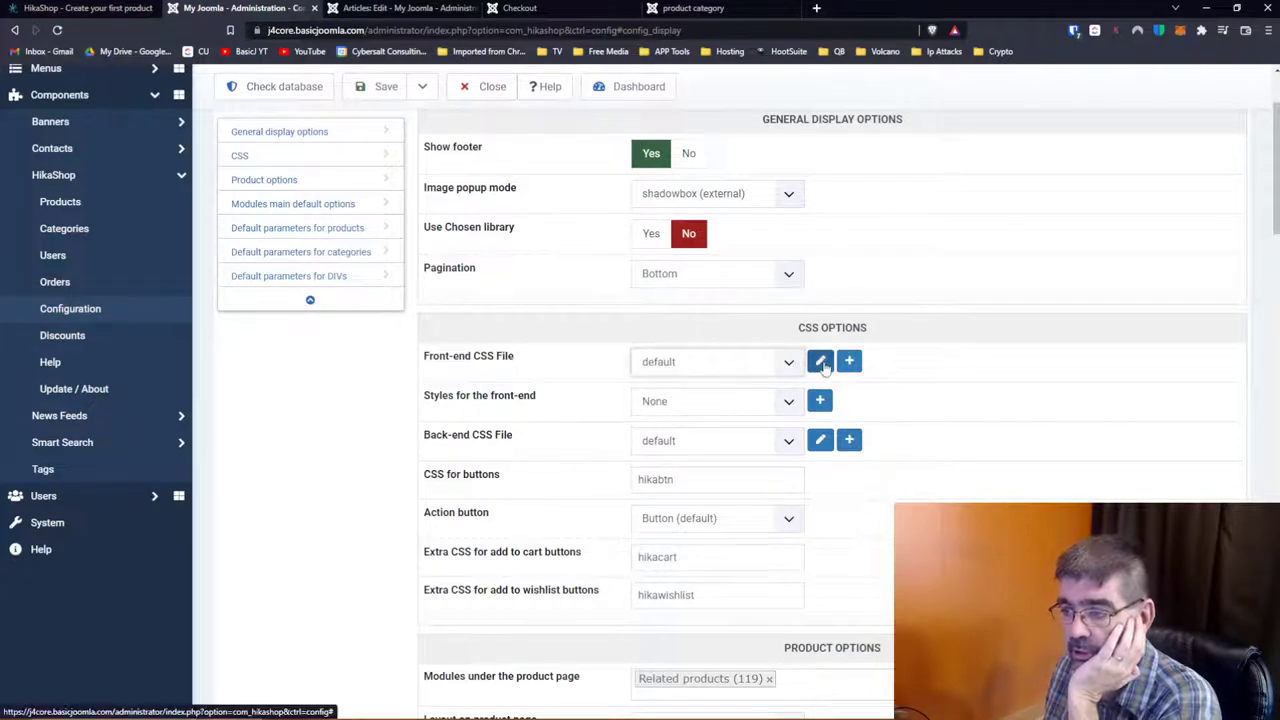
pyautogui.click(820, 364)
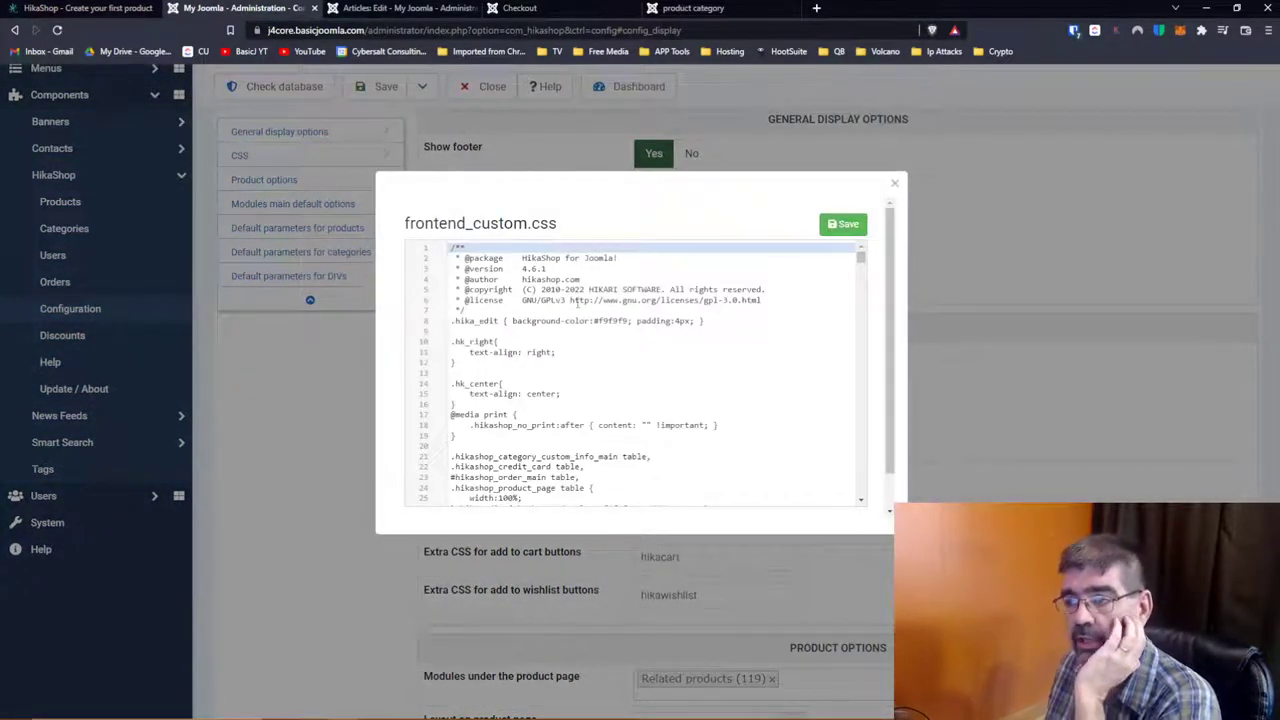
pyautogui.scroll(-4, 858, 268)
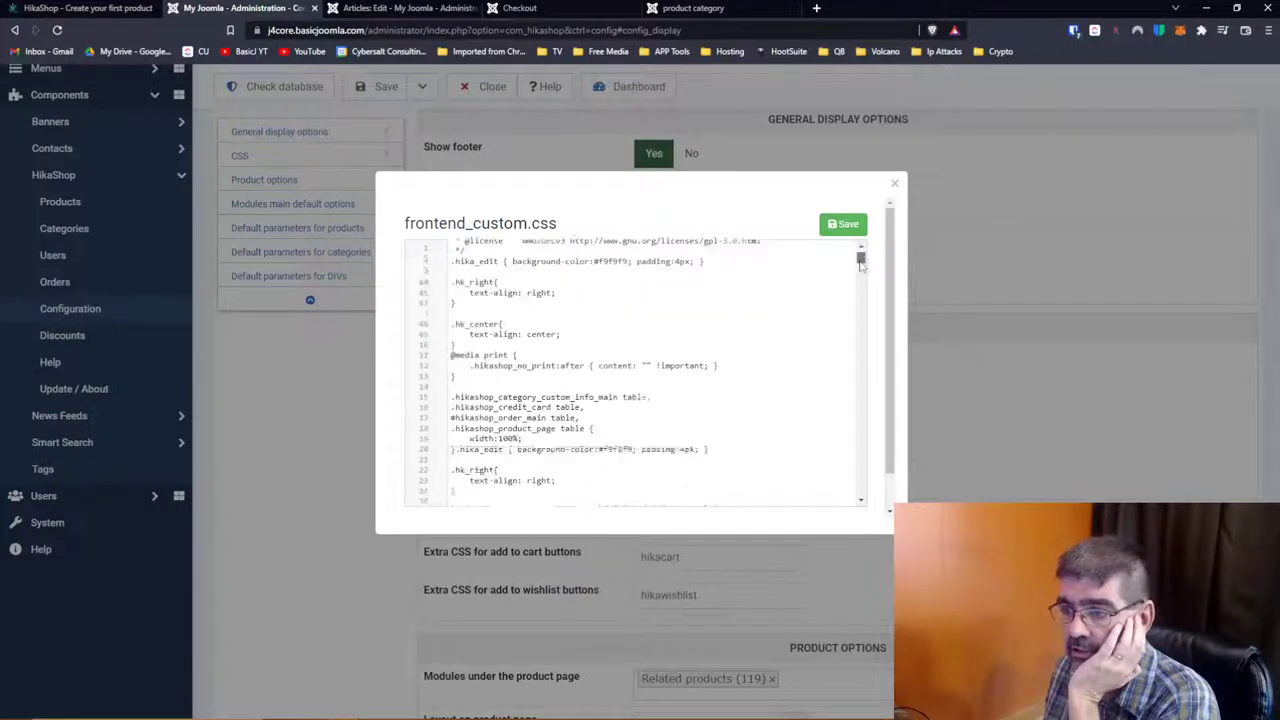
pyautogui.moveTo(860, 263); pyautogui.dragTo(861, 500)
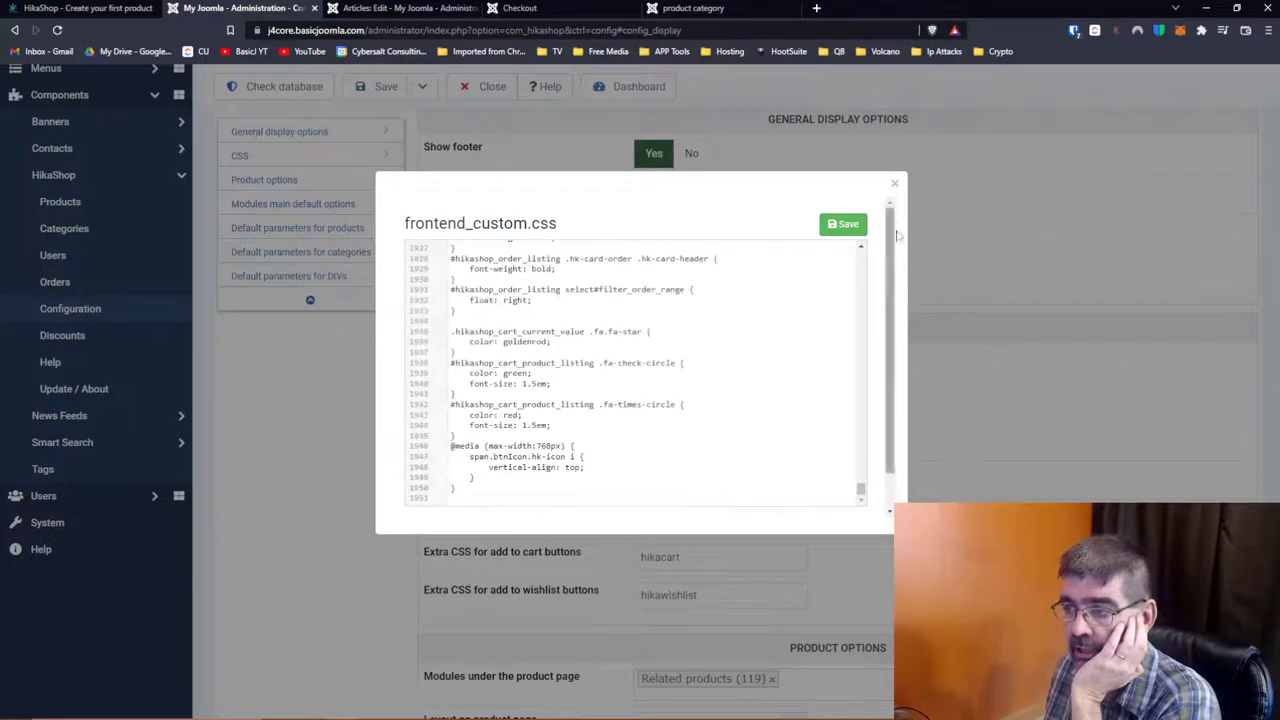
pyautogui.click(894, 183)
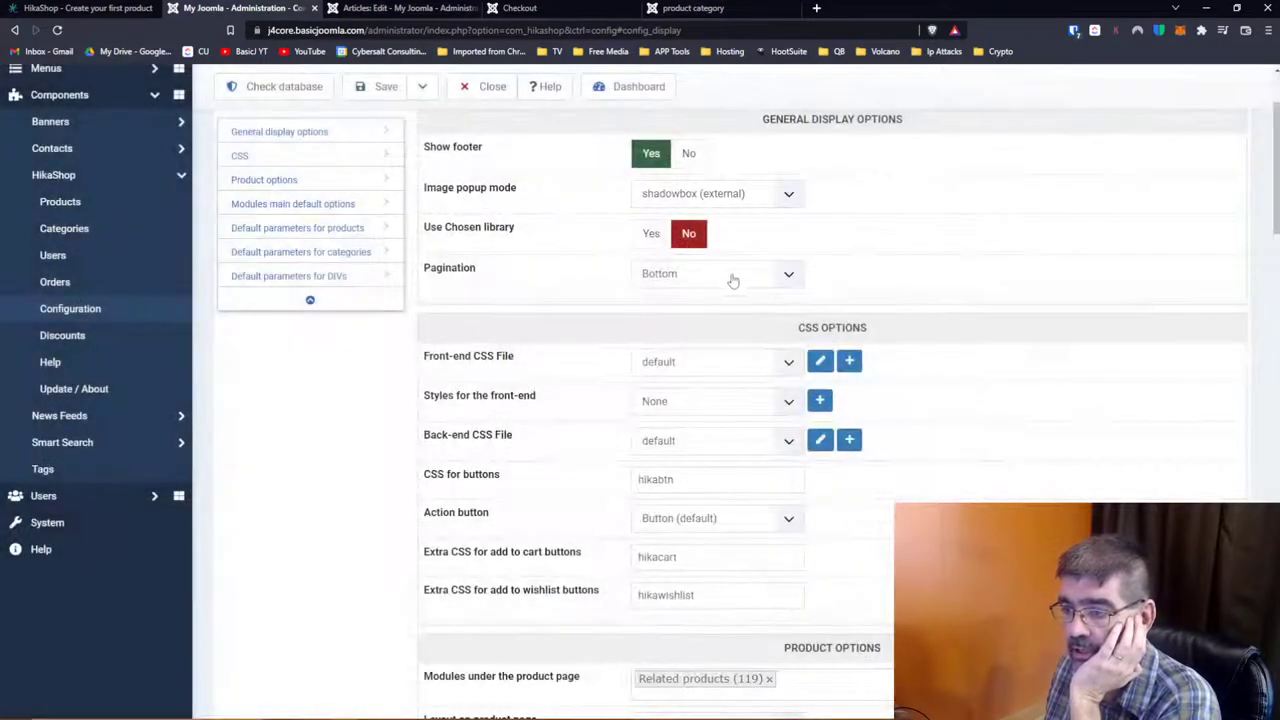
# Step: Create a new custom front-end CSS file and save it
pyautogui.click(850, 364)
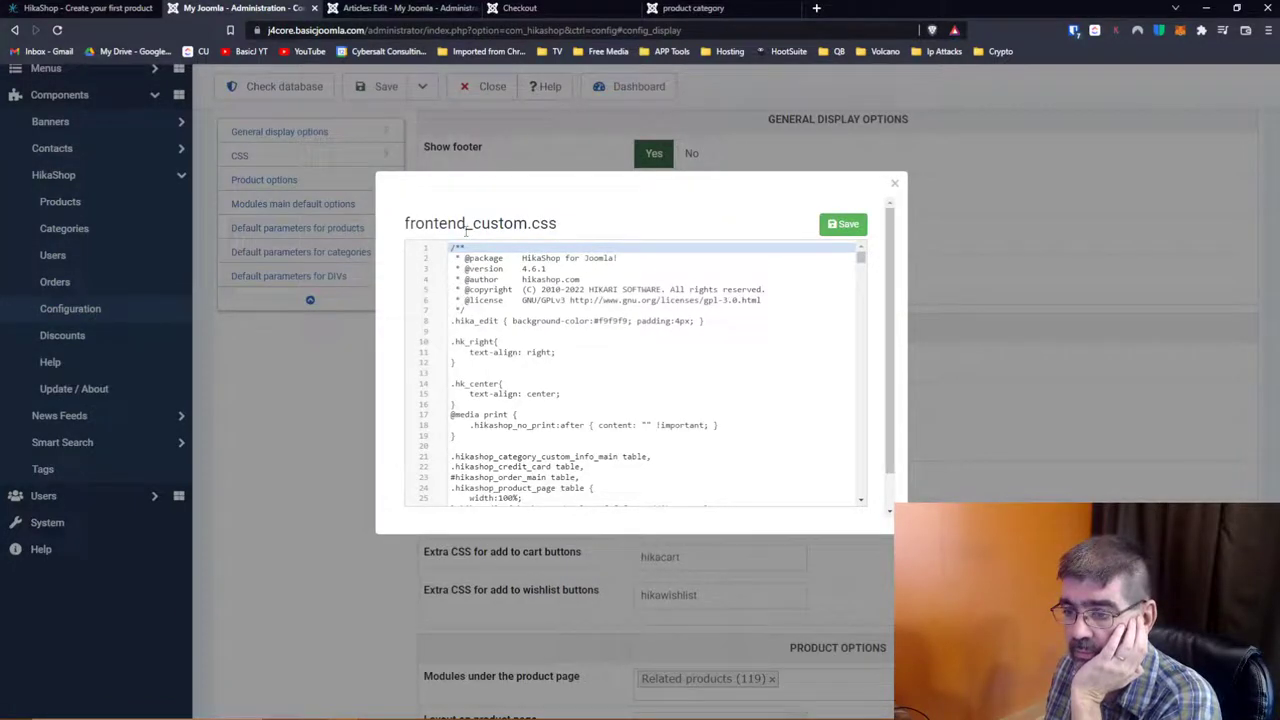
pyautogui.scroll(-7, 620, 300)
pyautogui.scroll(7, 700, 290)
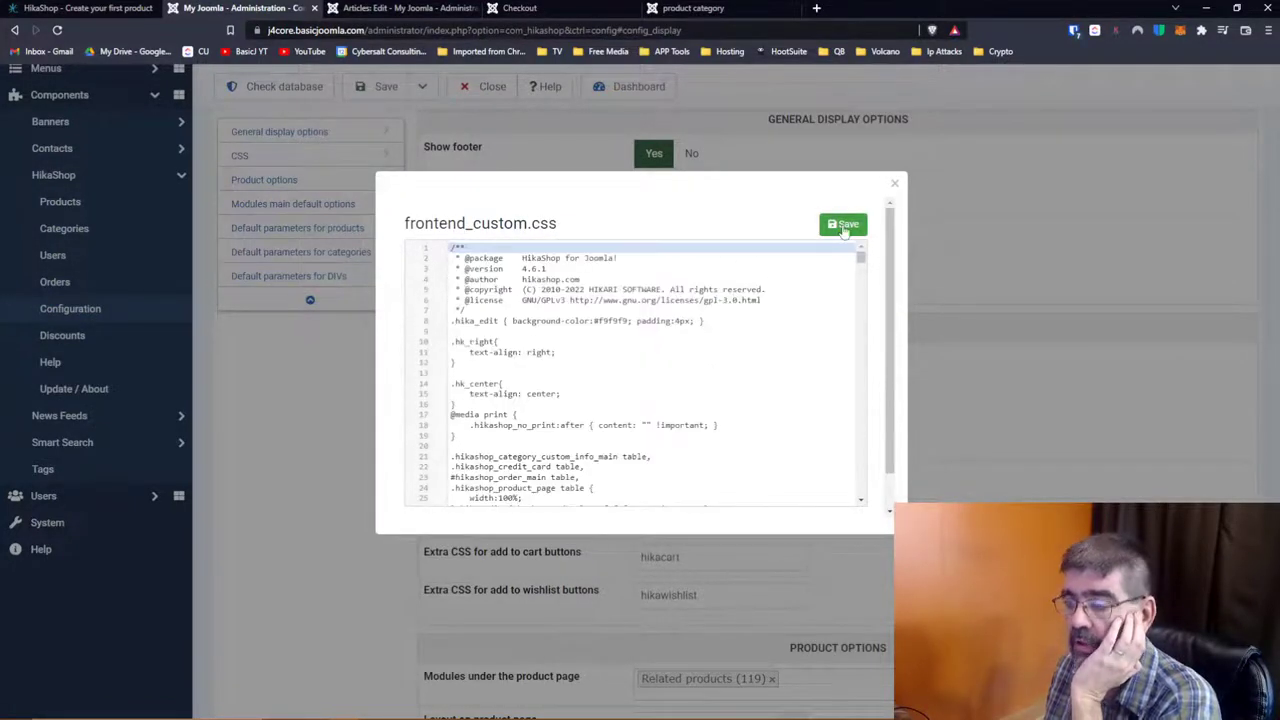
pyautogui.hotkey('ctrl', 's')
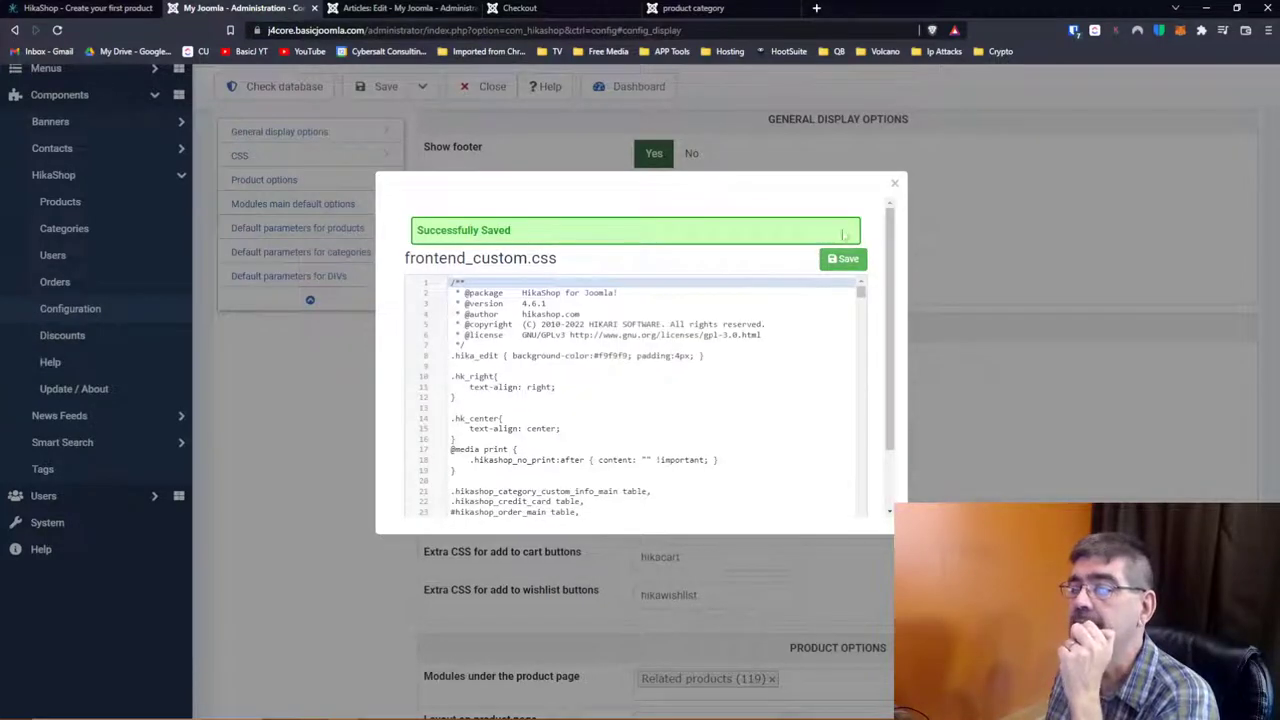
pyautogui.click(894, 184)
# Step: Confirm custom is the front-end CSS choice and edit the style_custom.css front-end styles file
pyautogui.click(790, 365)
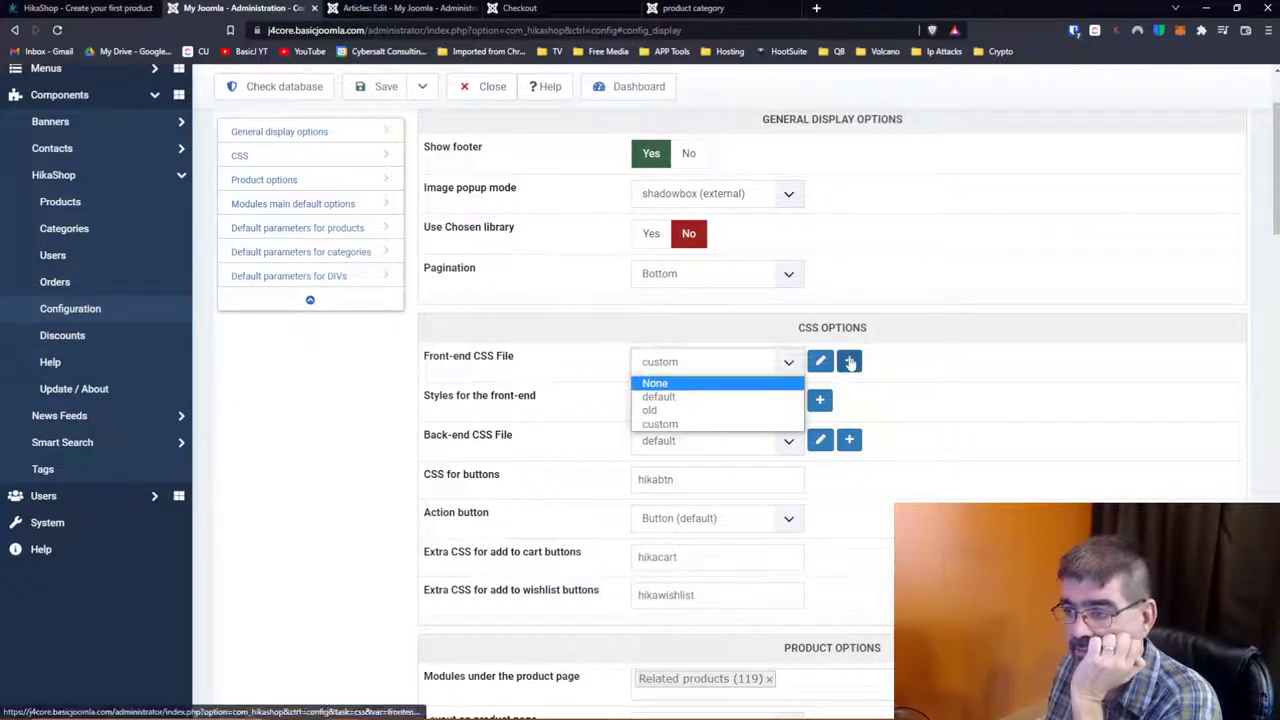
pyautogui.click(820, 361)
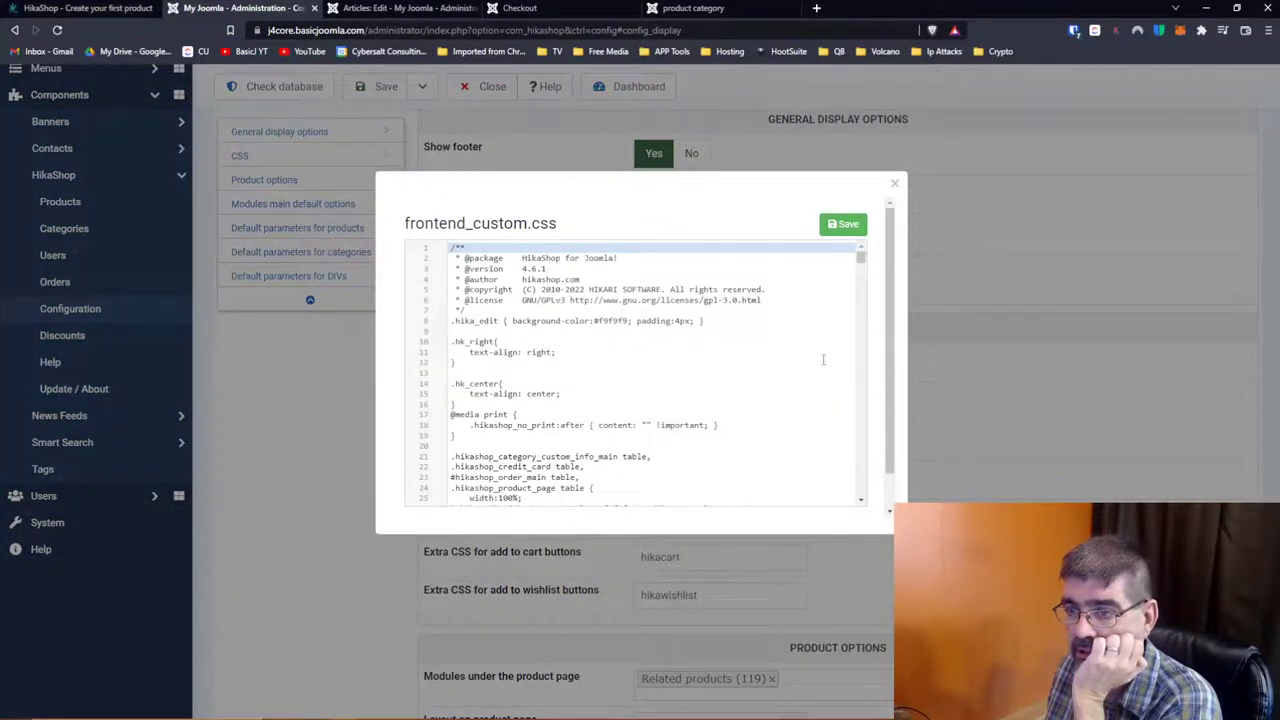
pyautogui.click(894, 183)
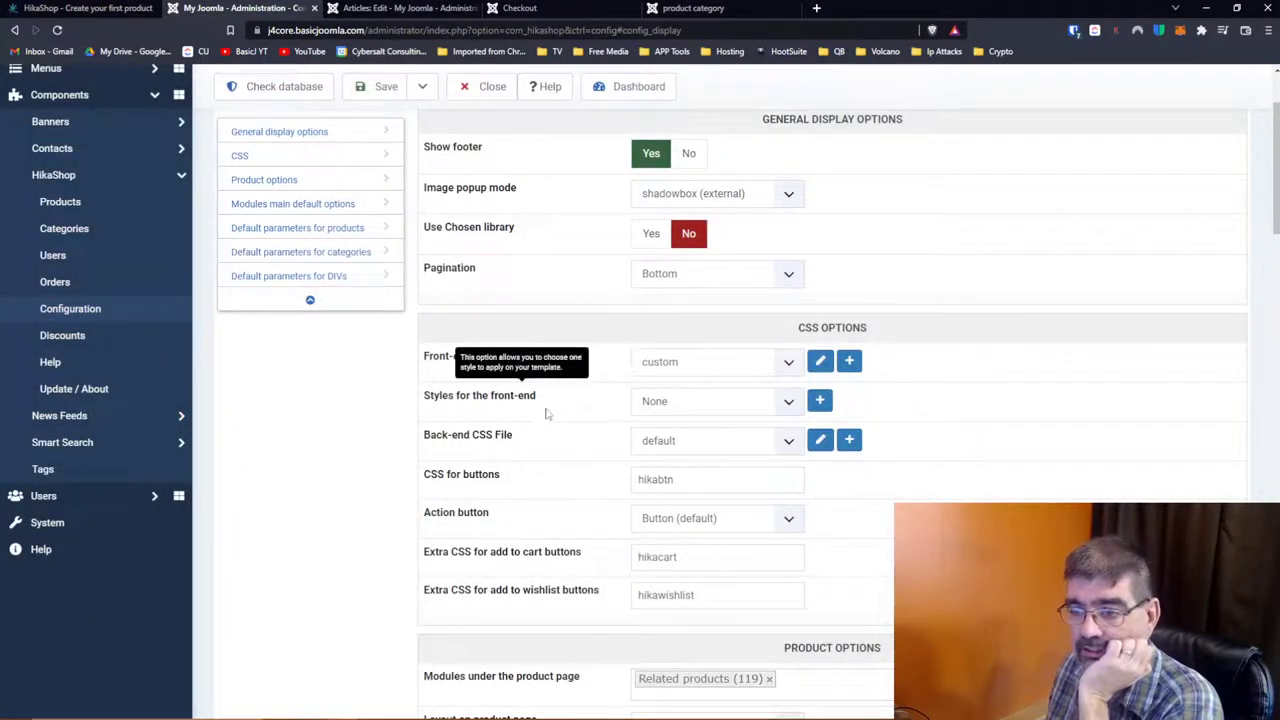
pyautogui.click(640, 401)
pyautogui.click(651, 403)
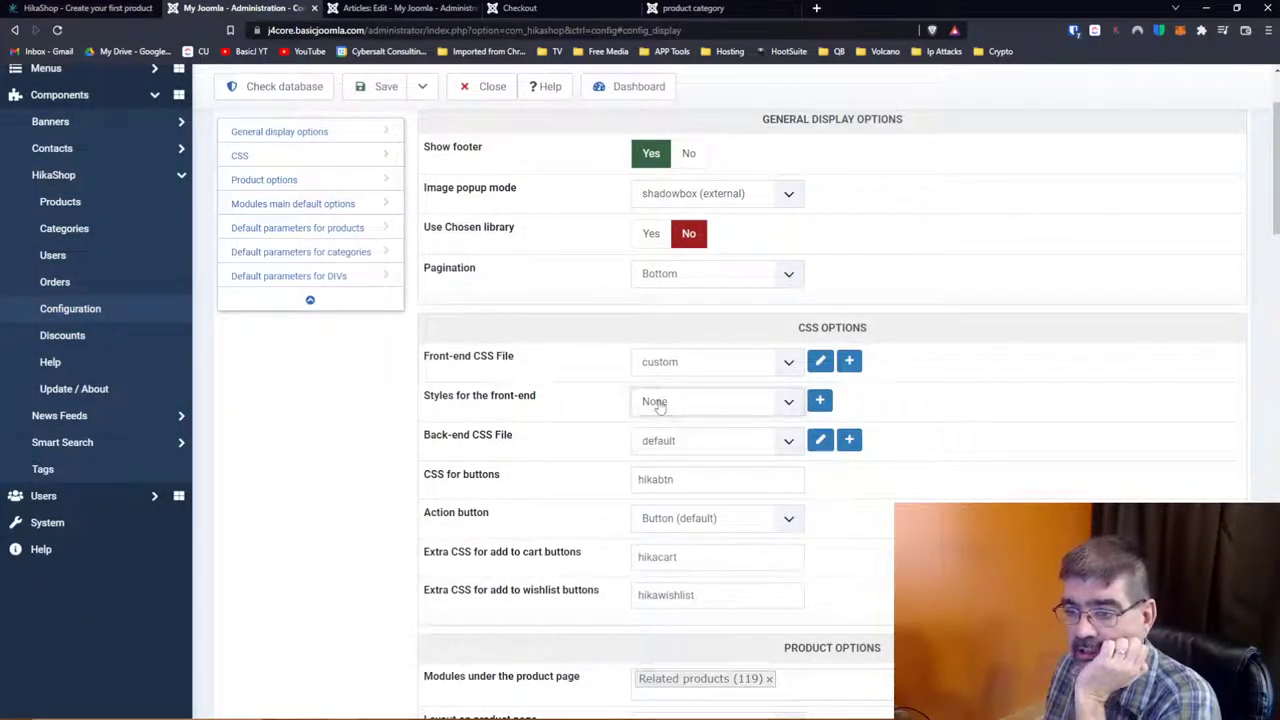
pyautogui.click(820, 401)
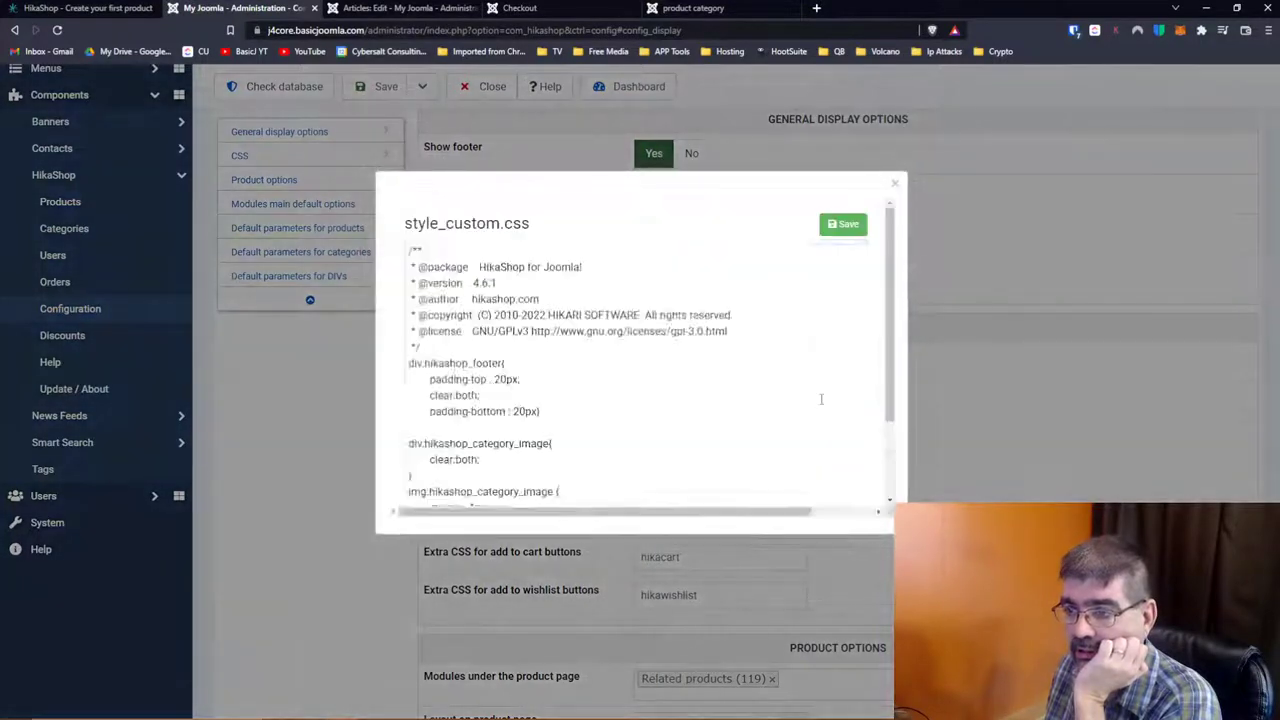
pyautogui.click(893, 184)
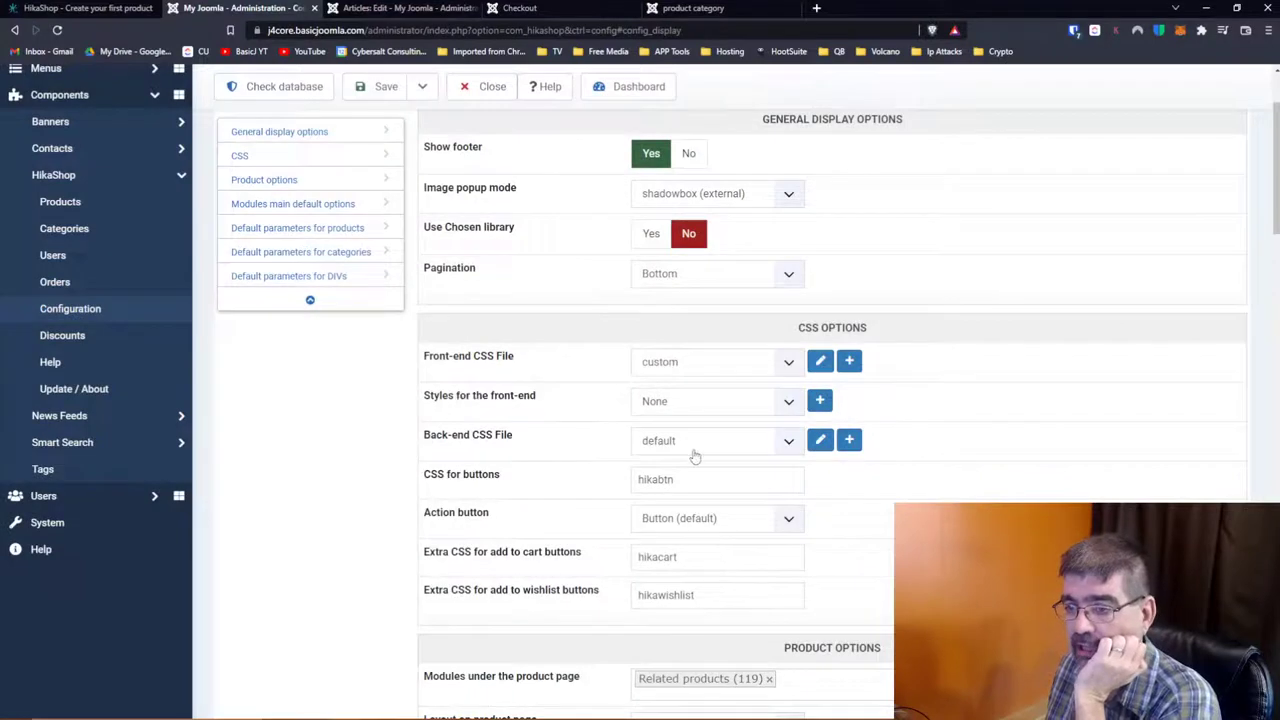
pyautogui.click(700, 446)
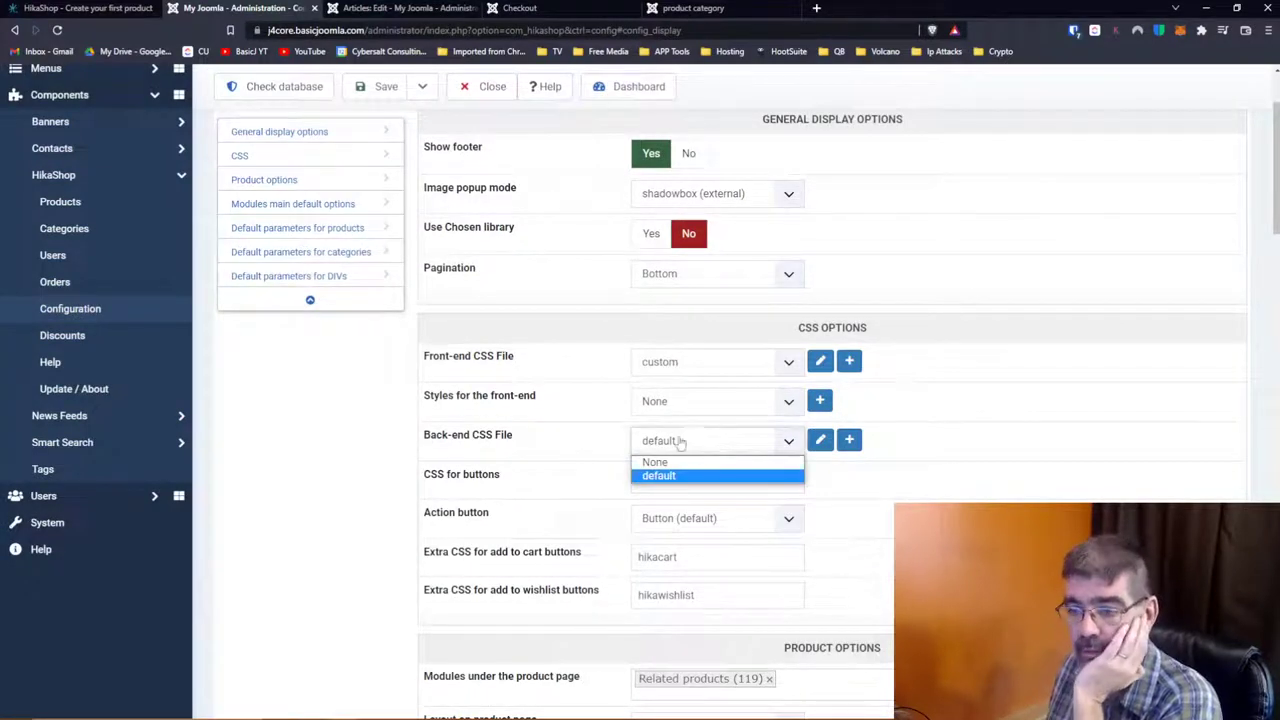
pyautogui.click(1031, 428)
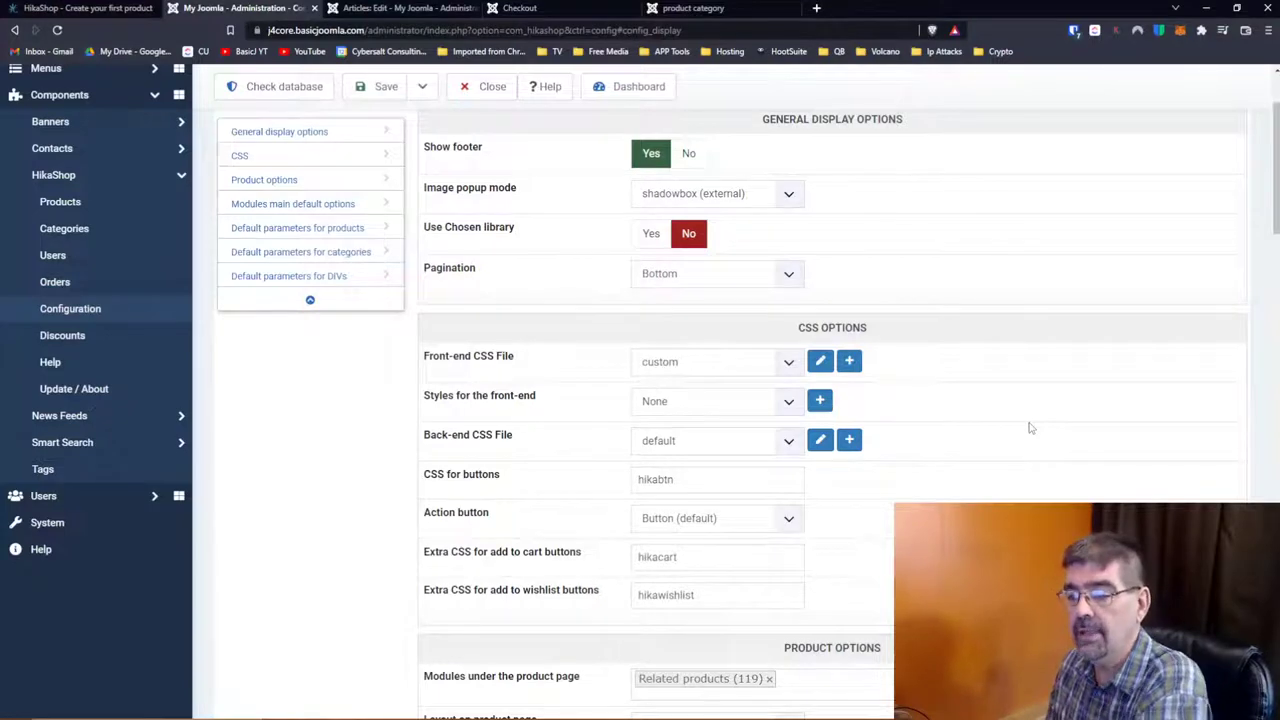
pyautogui.scroll(-1, 1030, 428)
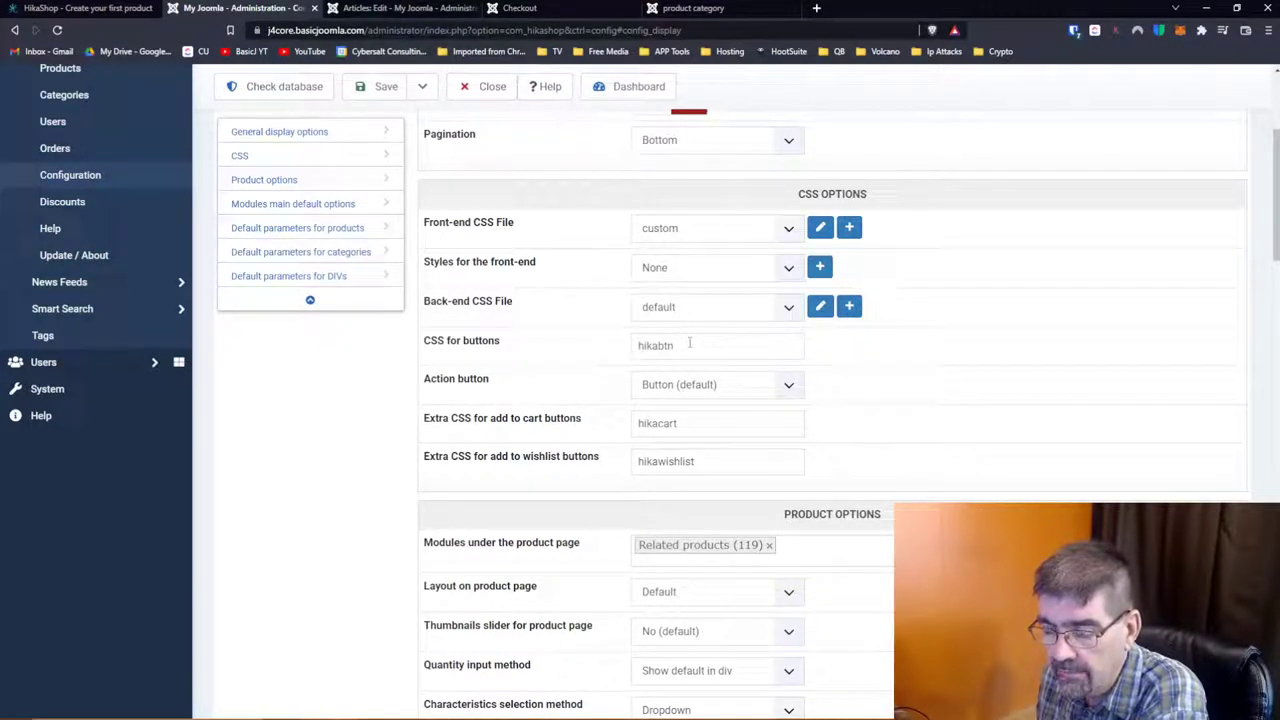
pyautogui.moveTo(489, 340)
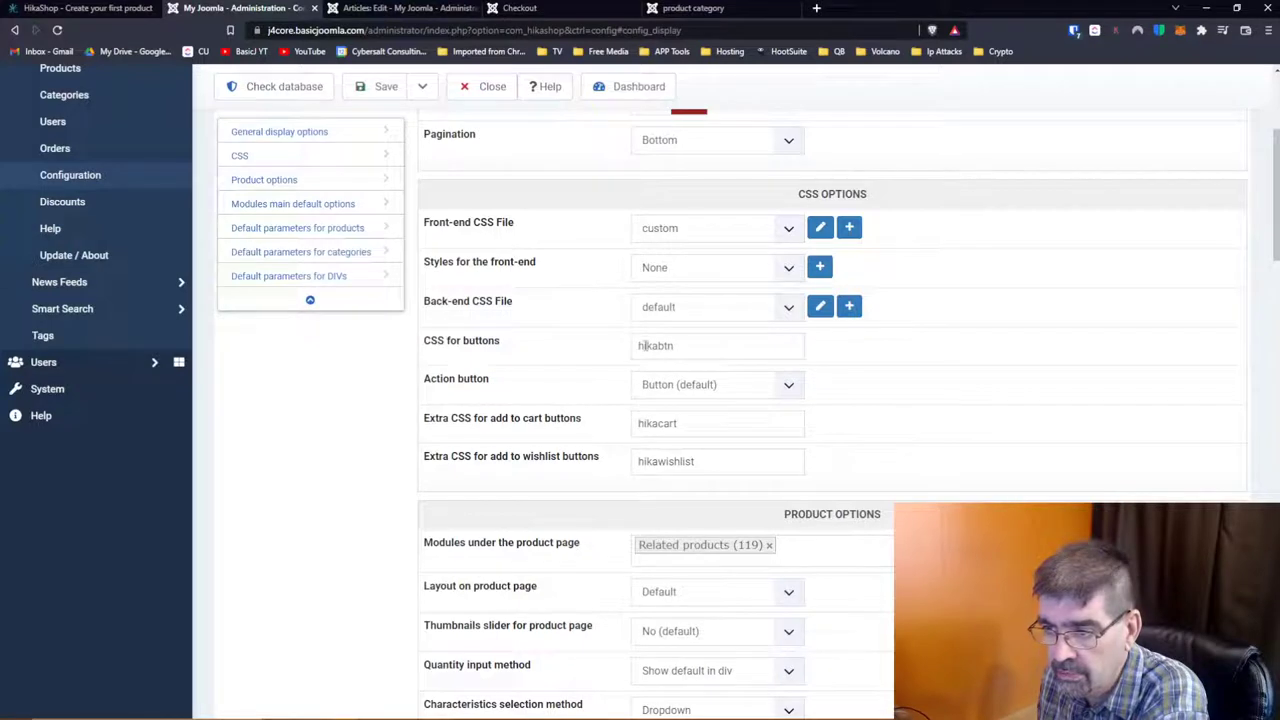
pyautogui.click(788, 387)
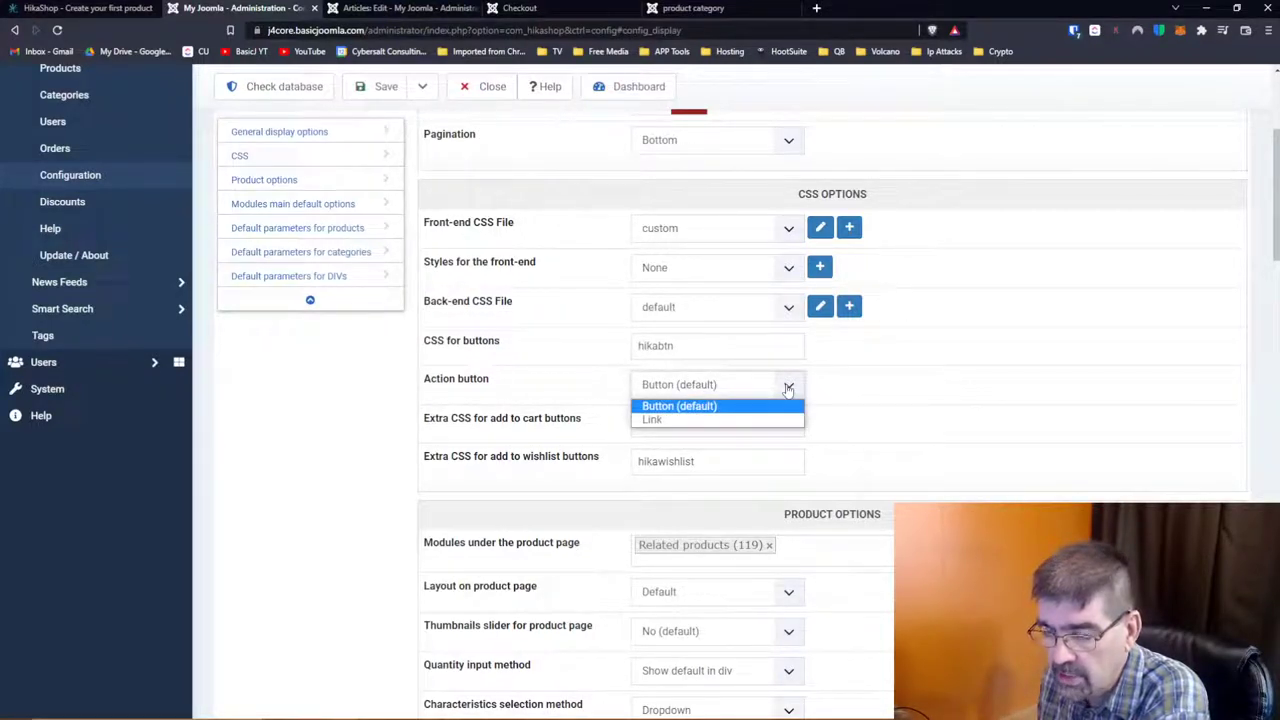
pyautogui.click(914, 373)
pyautogui.moveTo(525, 441)
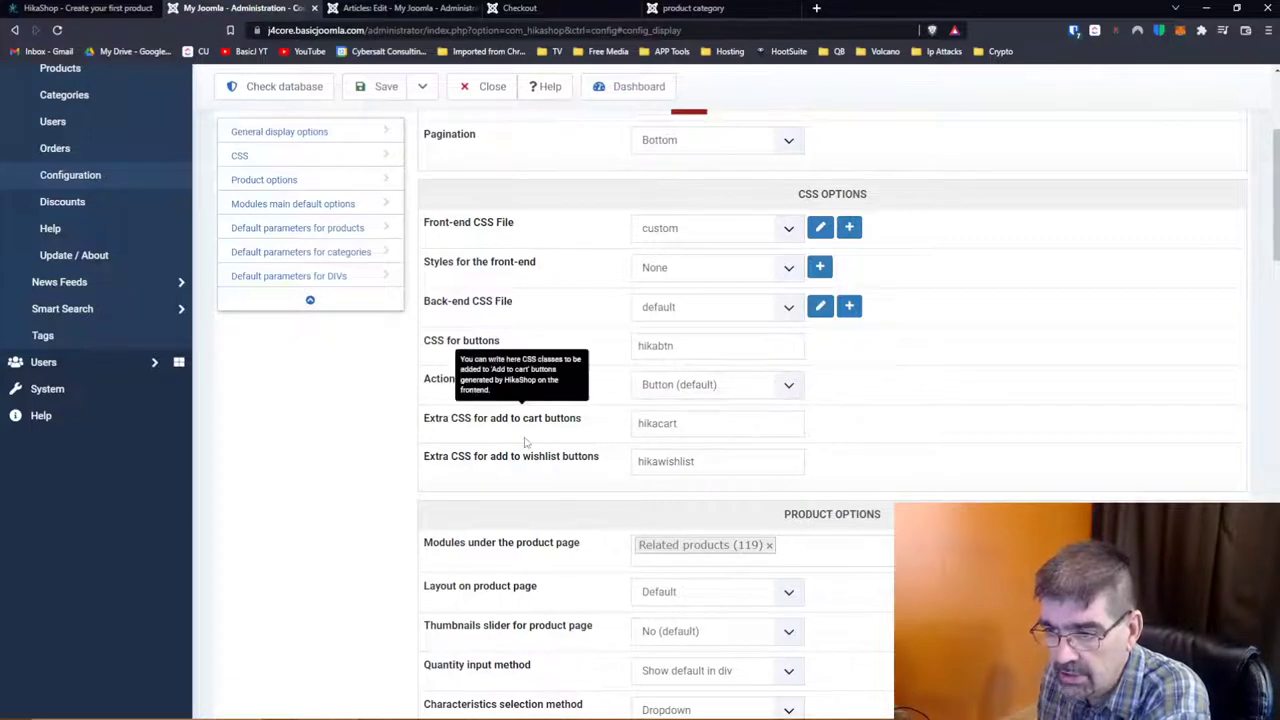
pyautogui.scroll(5, 525, 441)
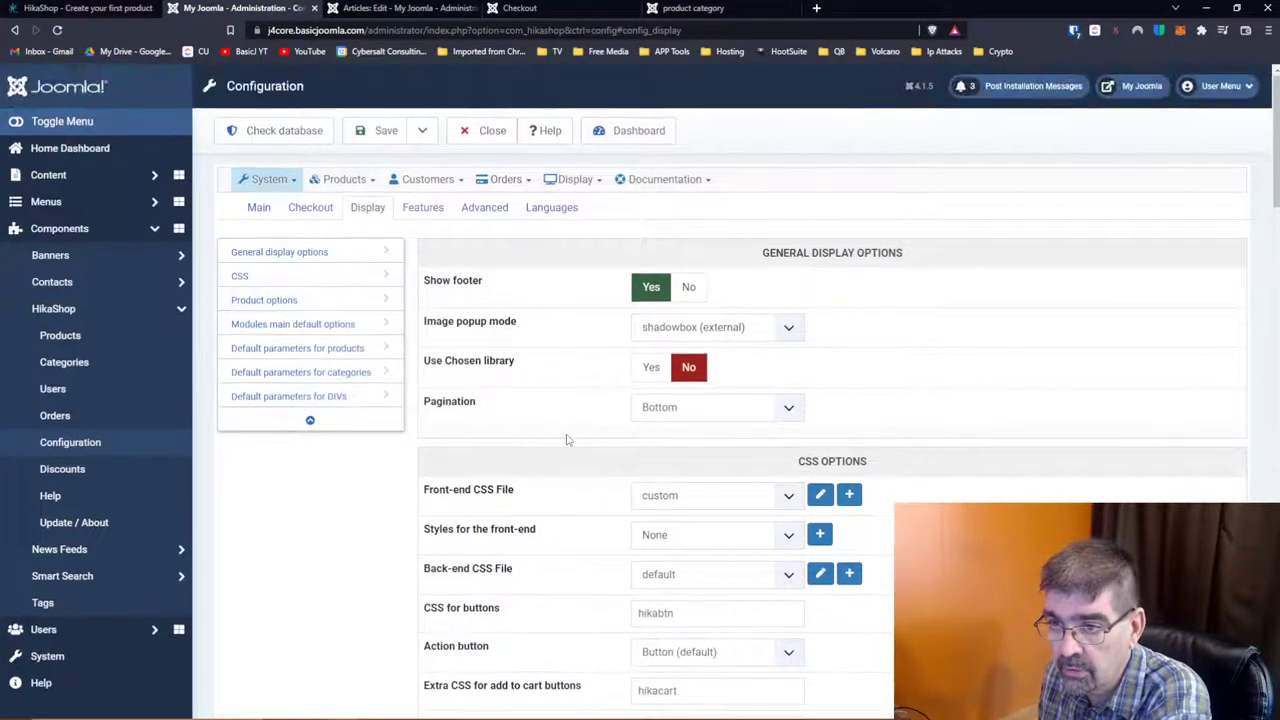
pyautogui.scroll(-5, 566, 440)
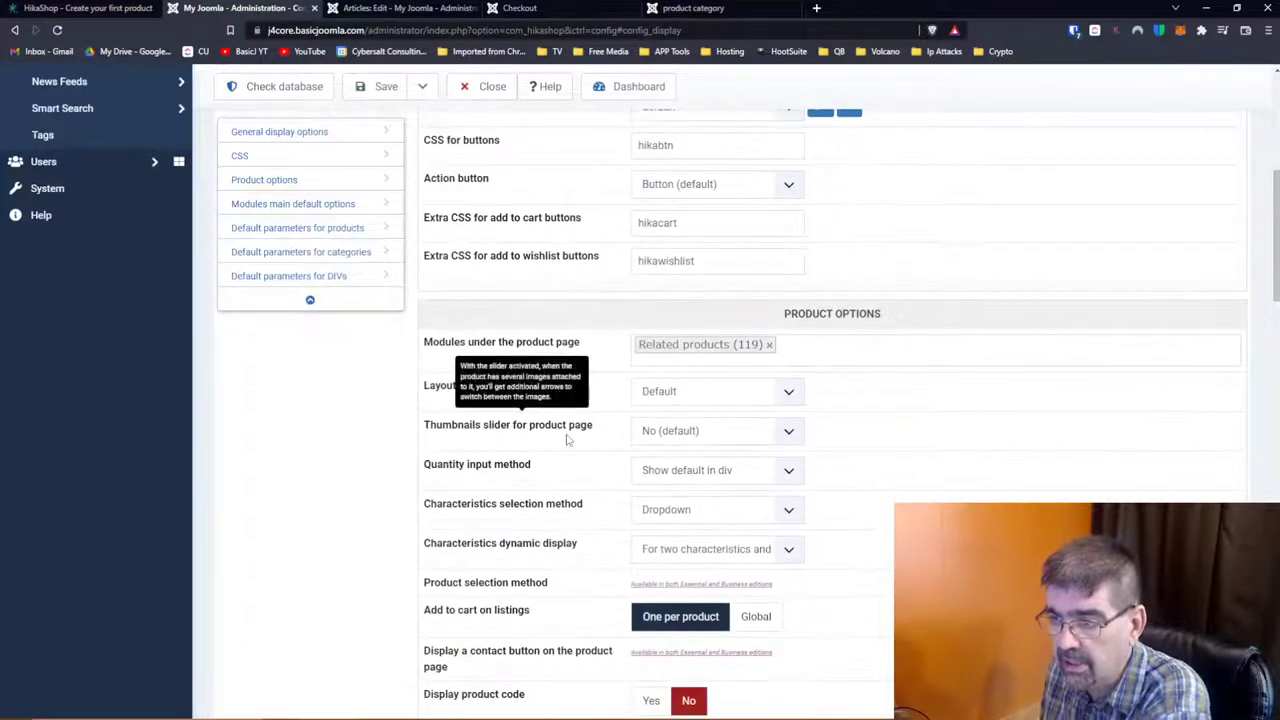
pyautogui.moveTo(488, 348)
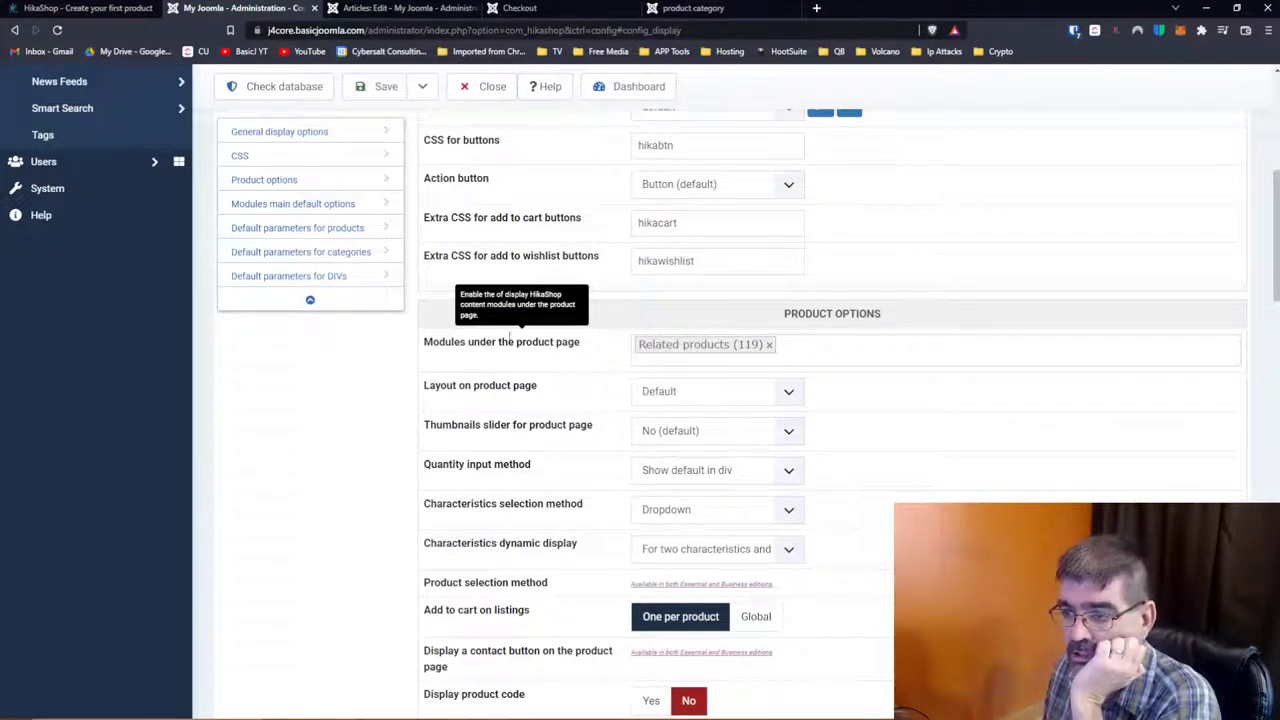
pyautogui.click(733, 352)
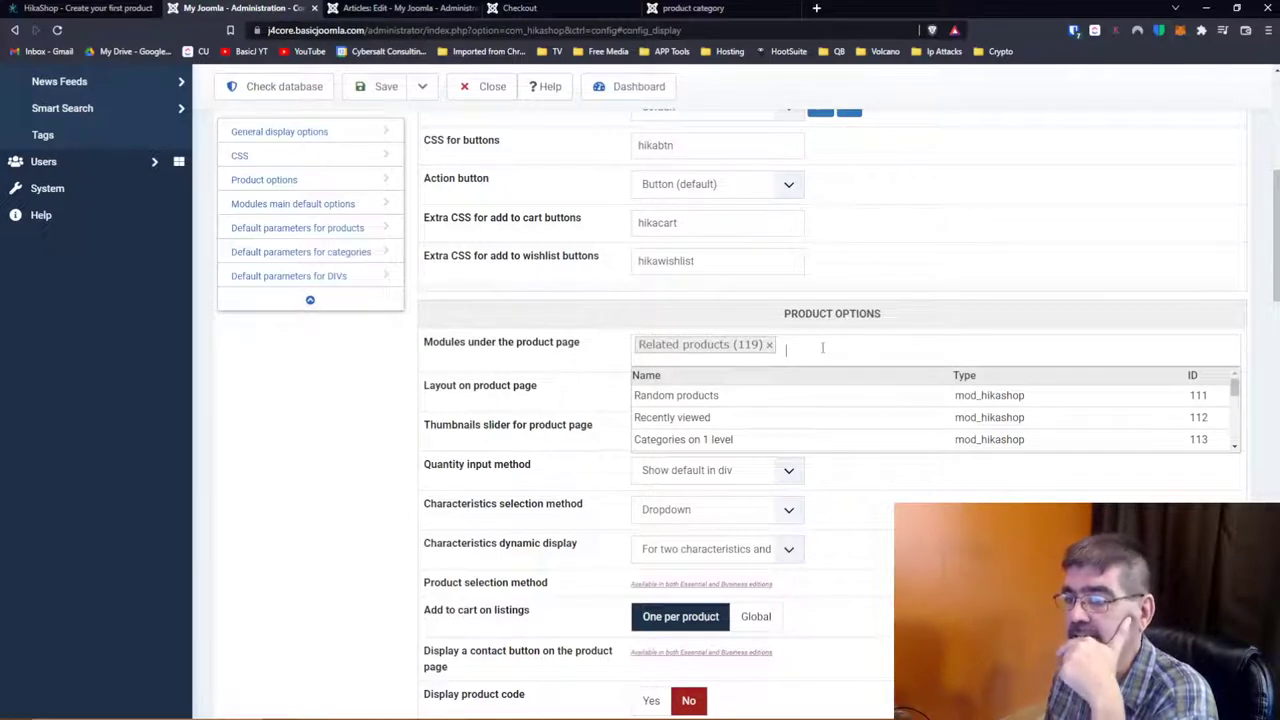
pyautogui.scroll(-1, 860, 395)
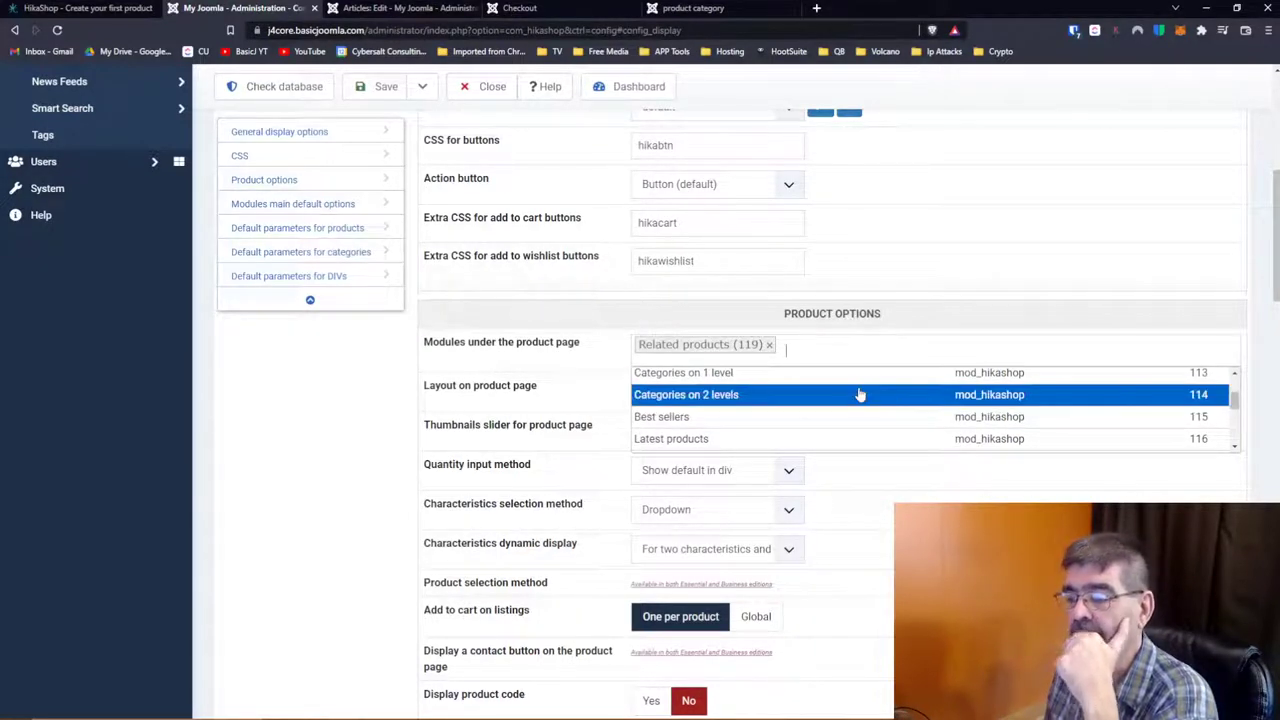
pyautogui.click(946, 318)
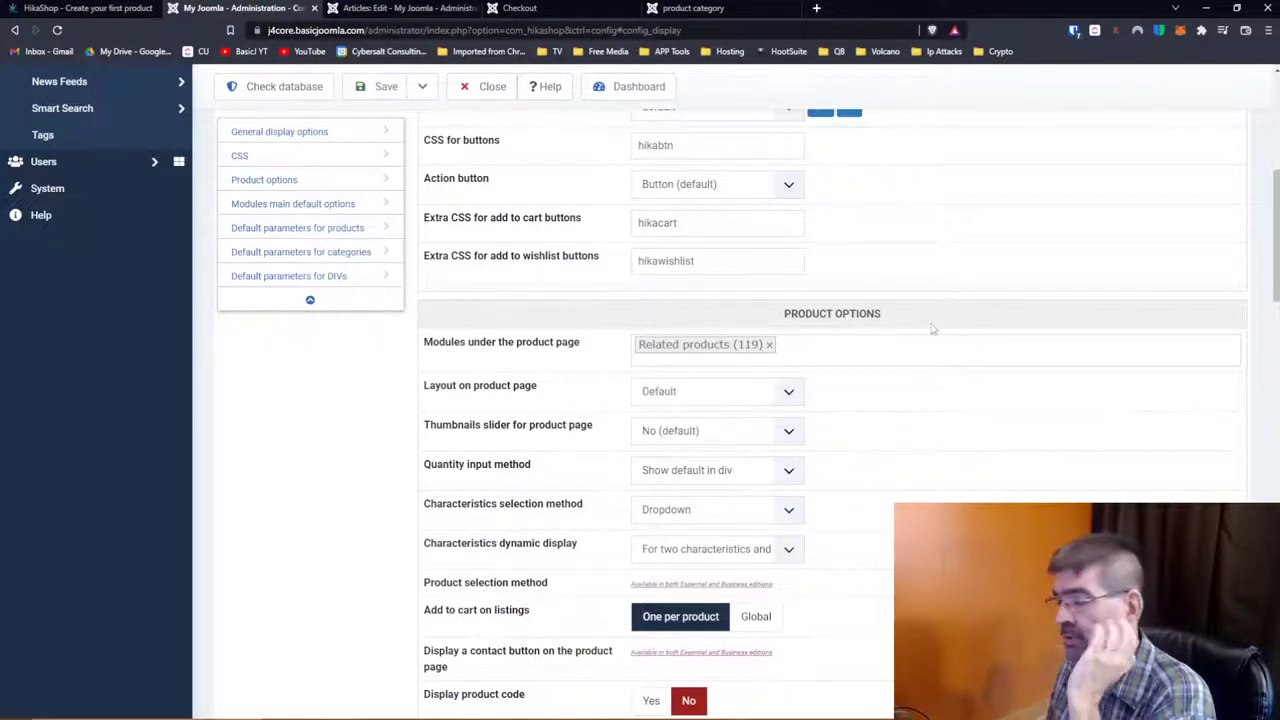
pyautogui.scroll(-1, 927, 333)
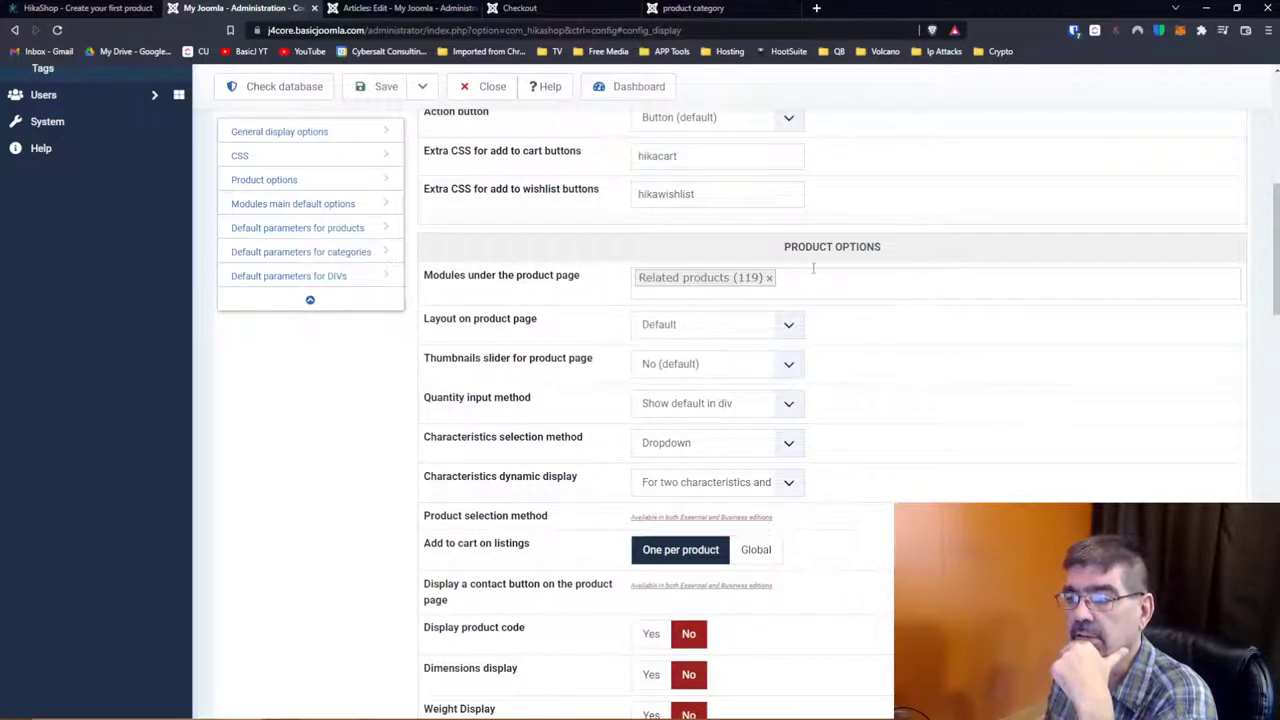
pyautogui.click(708, 326)
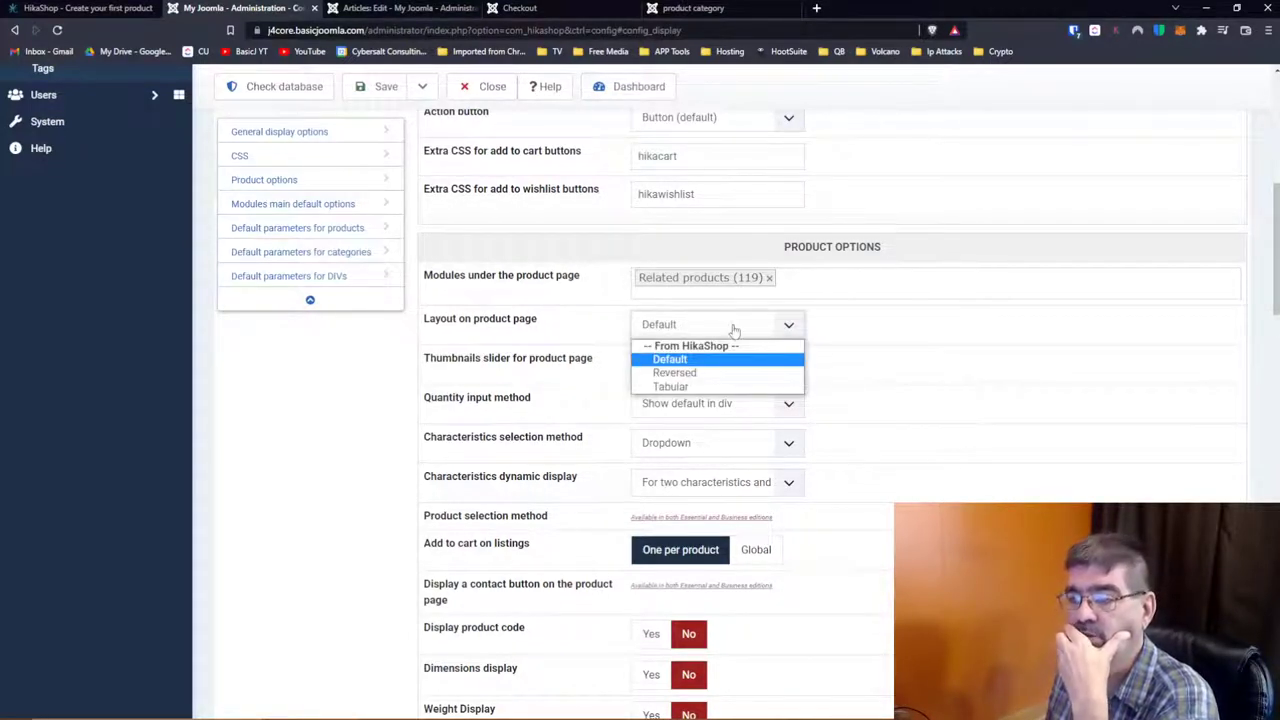
pyautogui.click(926, 343)
pyautogui.click(657, 330)
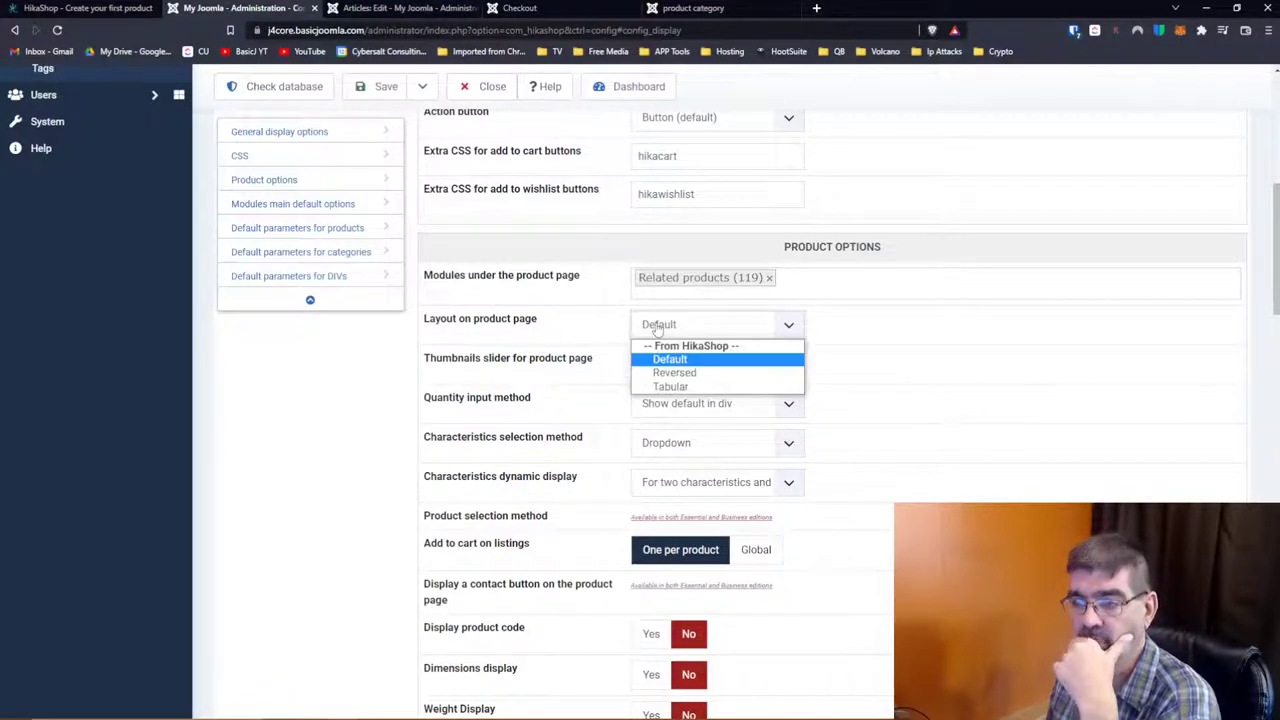
pyautogui.click(657, 330)
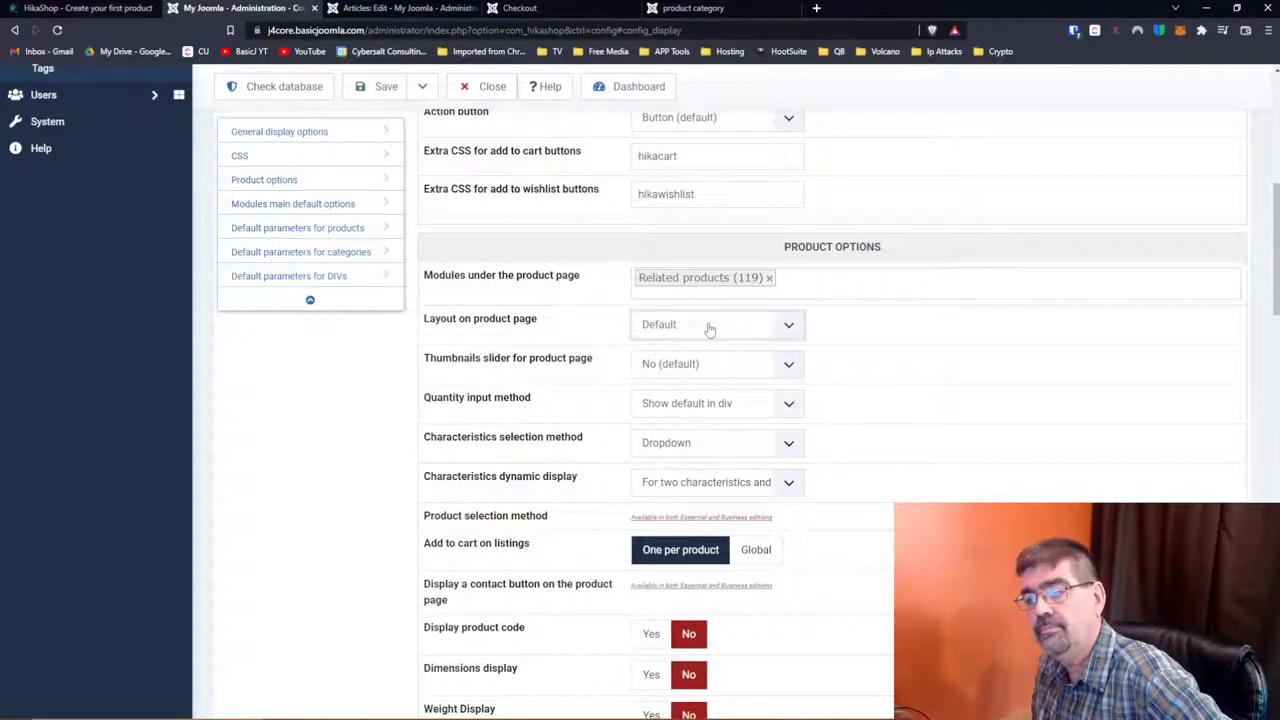
pyautogui.click(709, 330)
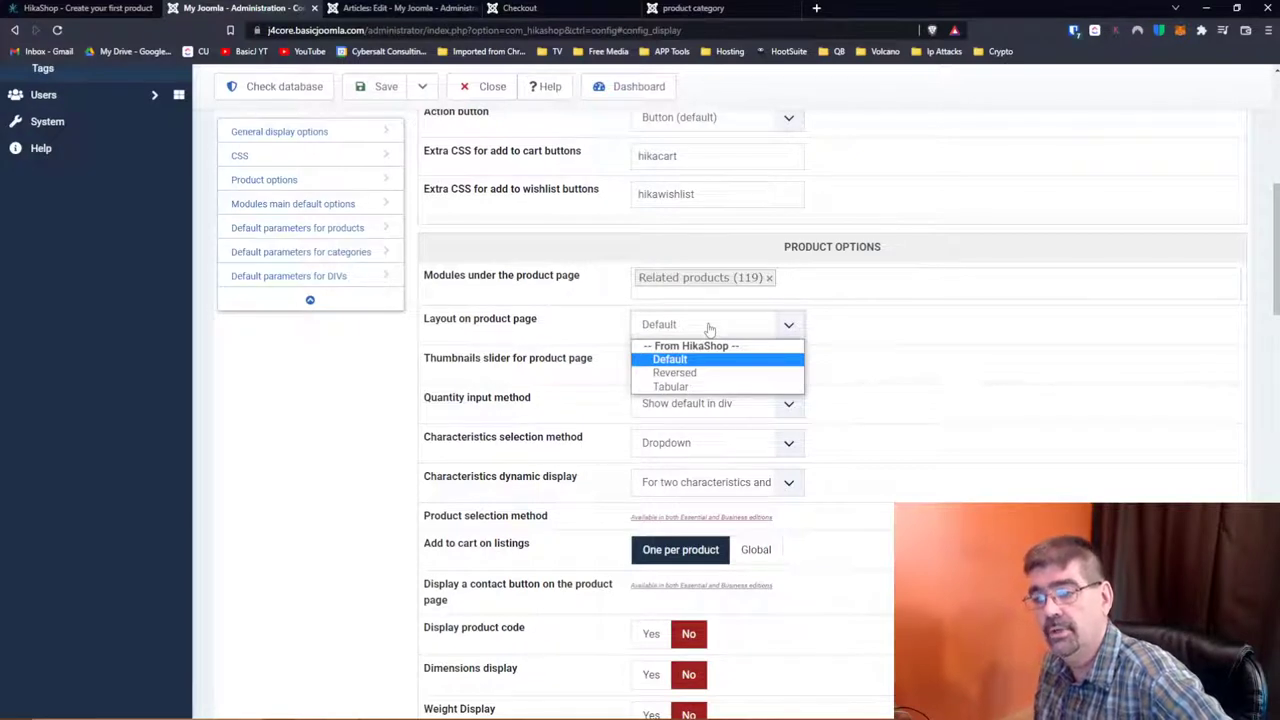
pyautogui.click(857, 330)
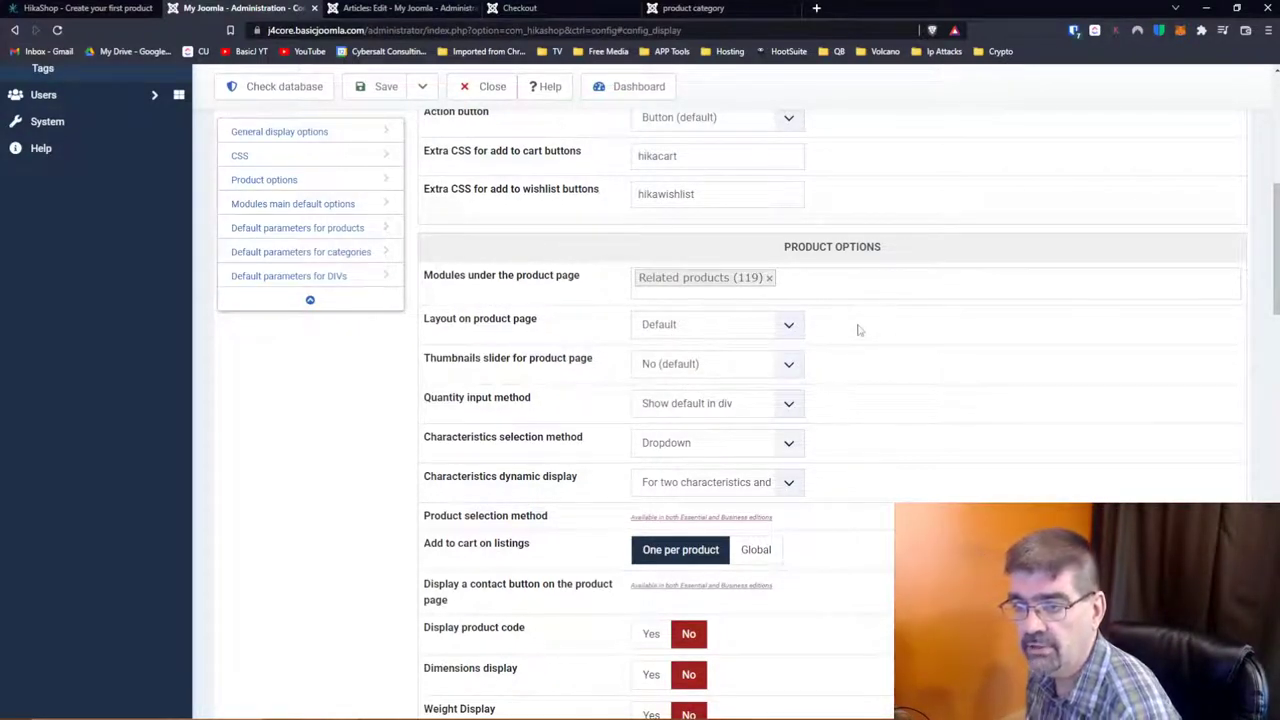
pyautogui.click(697, 366)
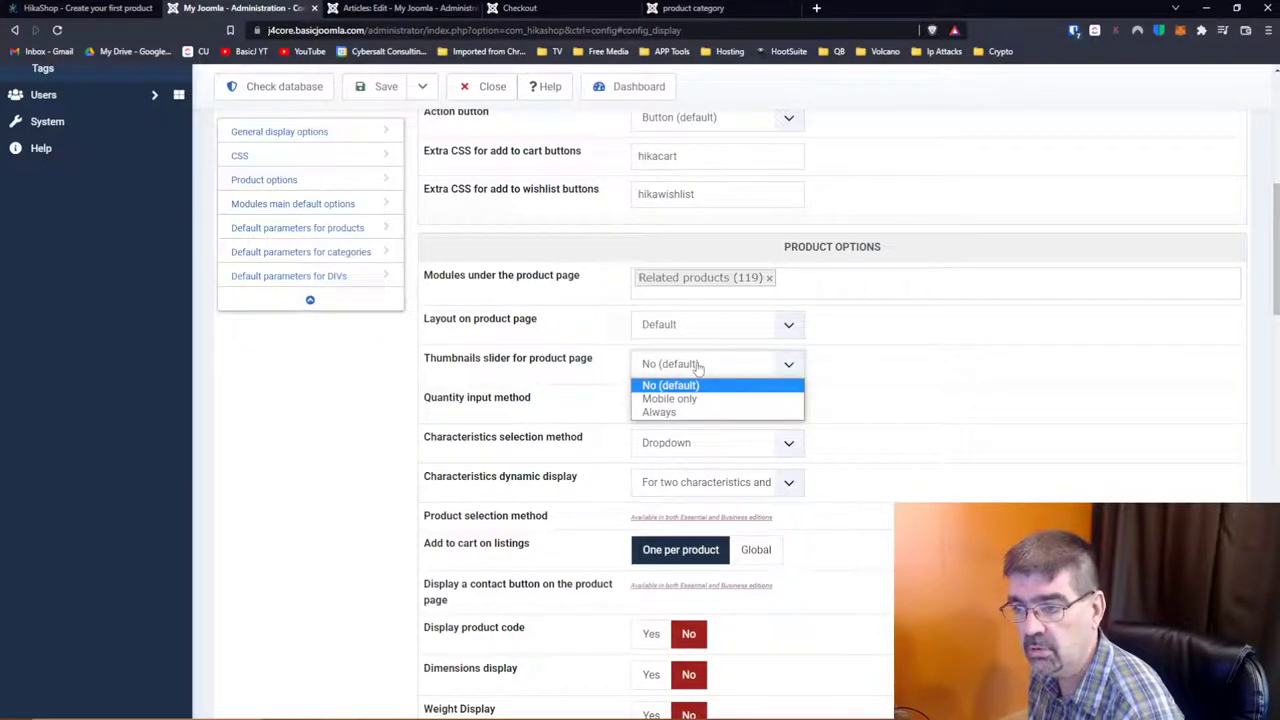
pyautogui.click(886, 359)
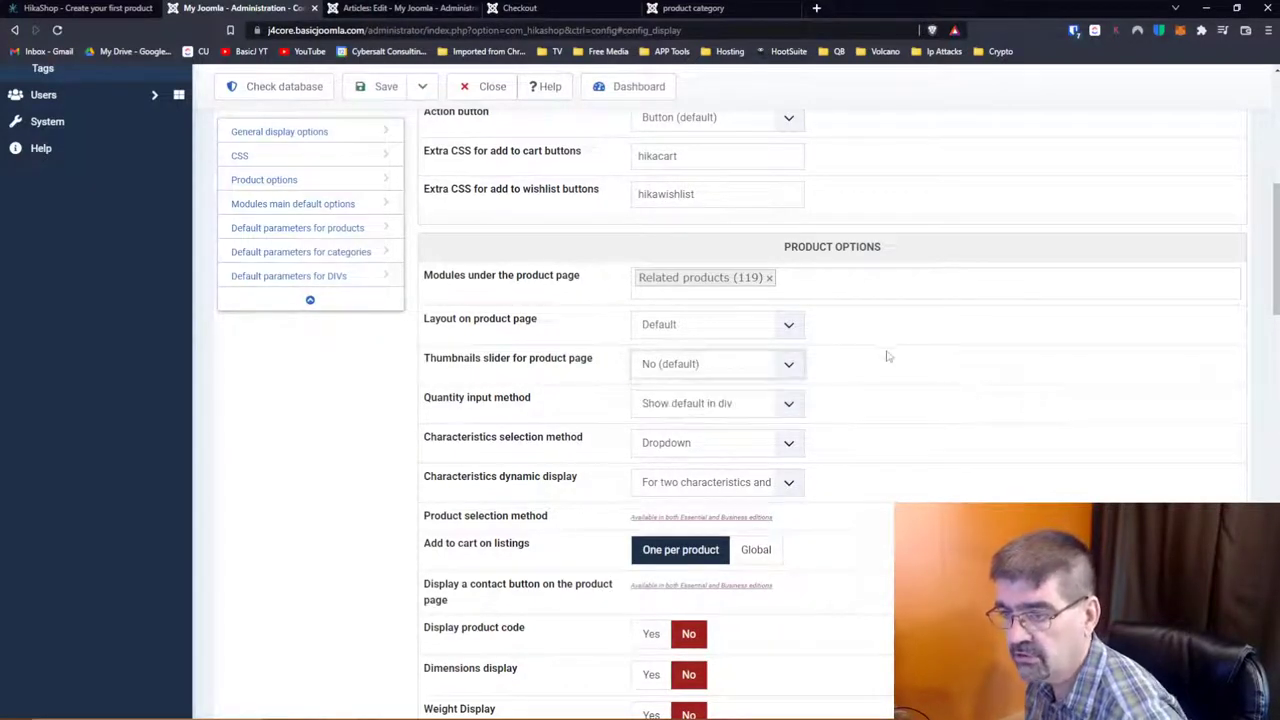
pyautogui.click(736, 406)
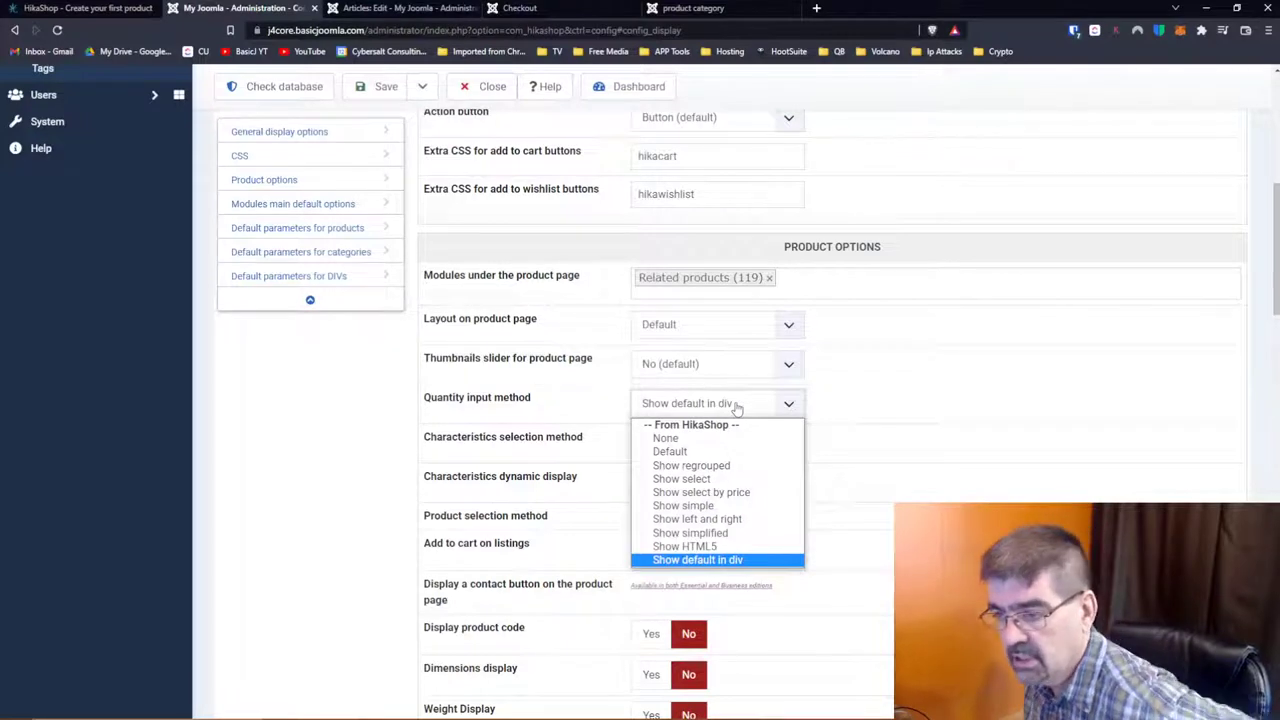
pyautogui.click(943, 395)
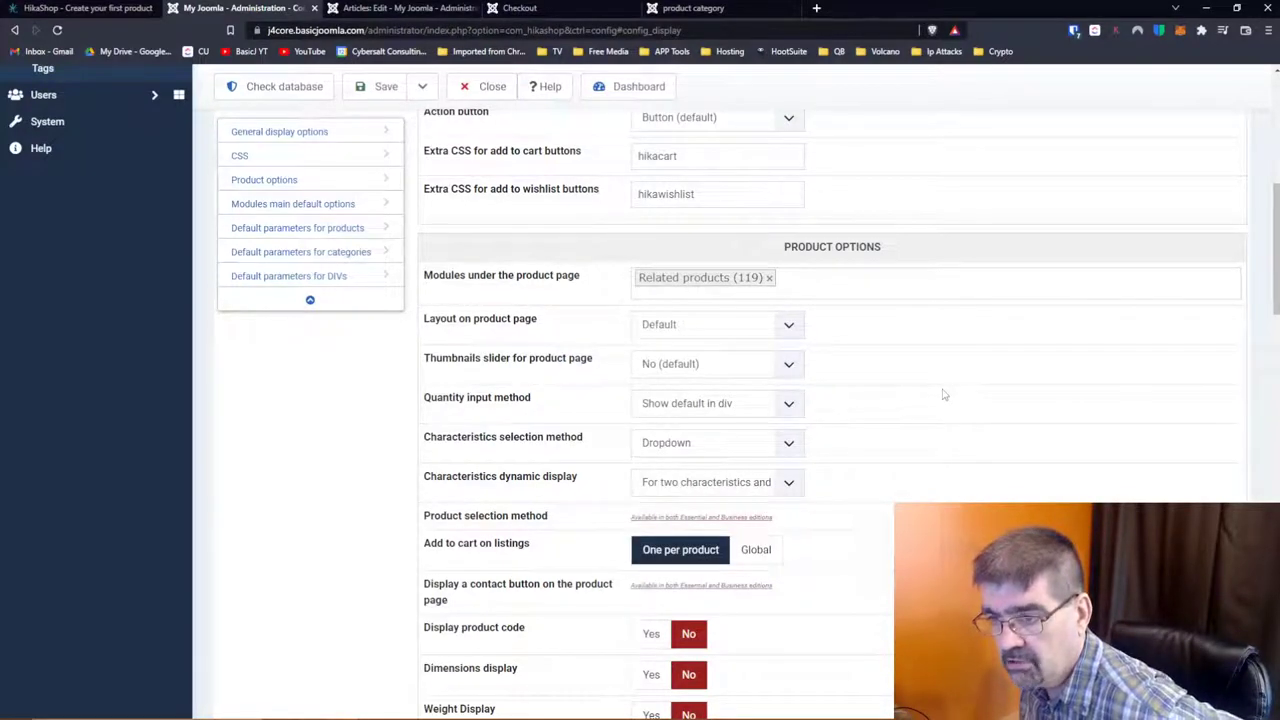
pyautogui.scroll(-2, 943, 395)
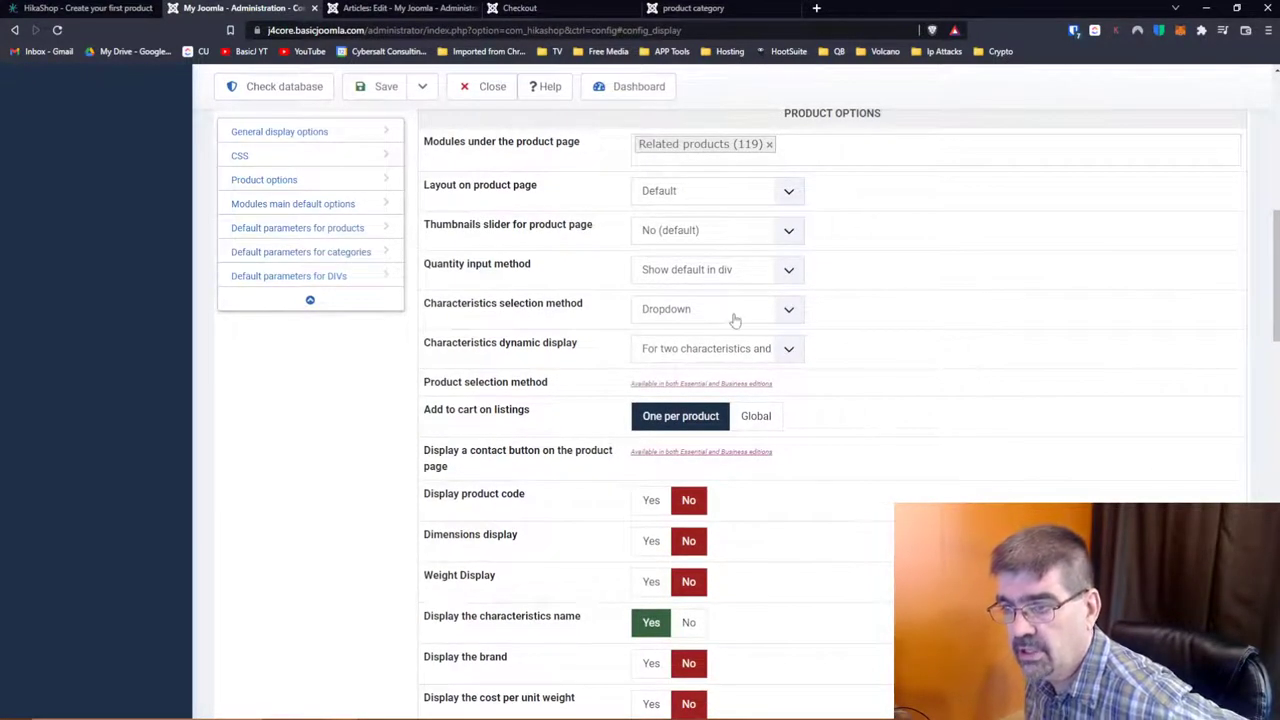
pyautogui.click(735, 318)
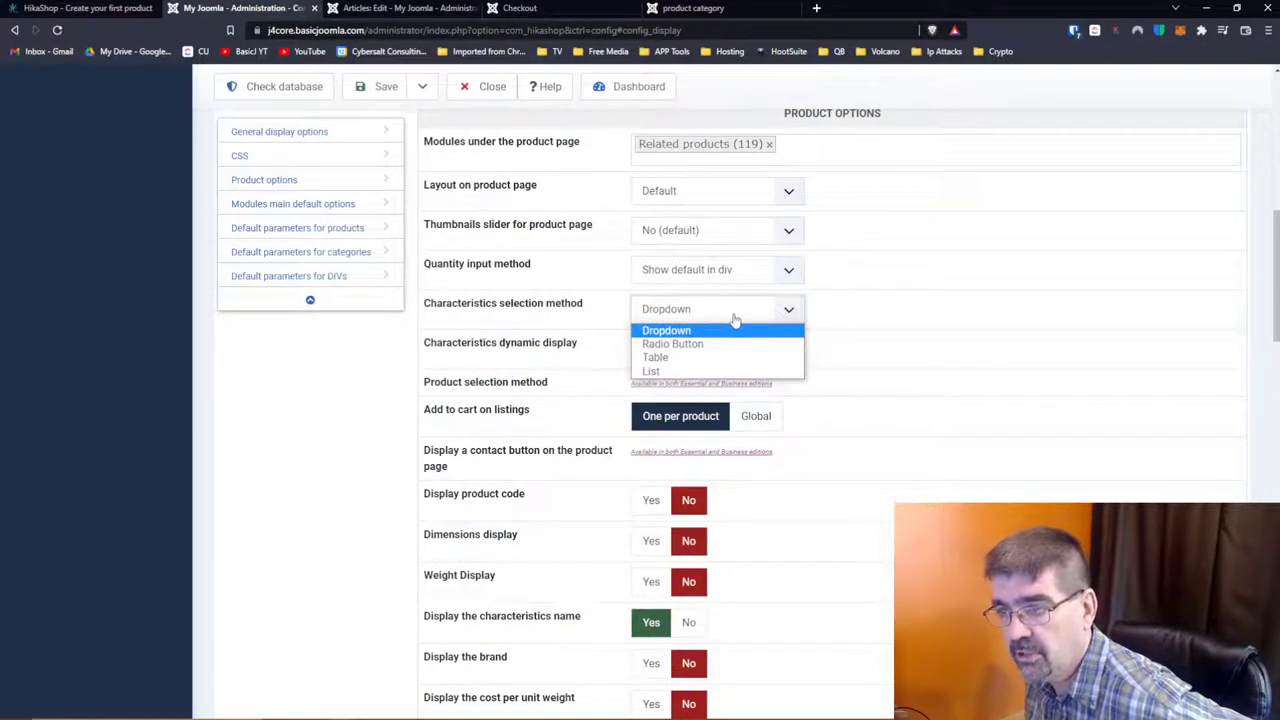
pyautogui.click(930, 318)
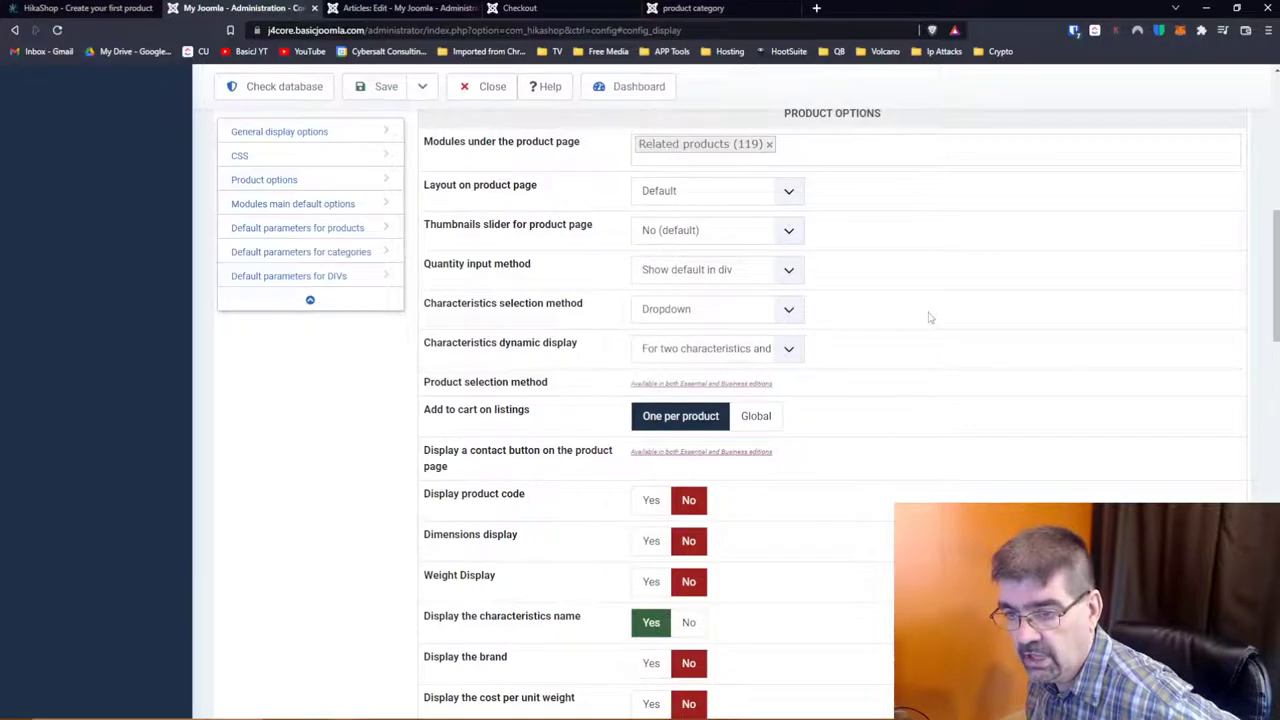
pyautogui.scroll(-2, 929, 316)
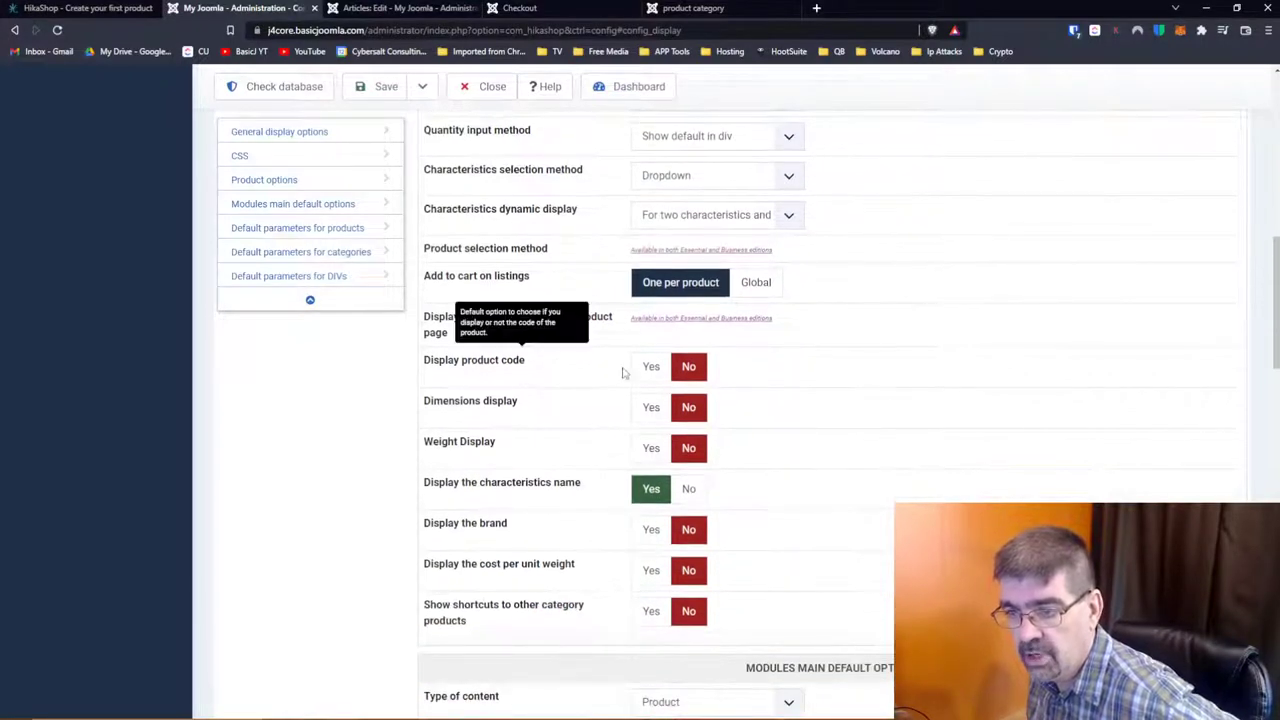
# Step: Keep the module content type as Product and open the Main category tree
pyautogui.scroll(-3, 547, 425)
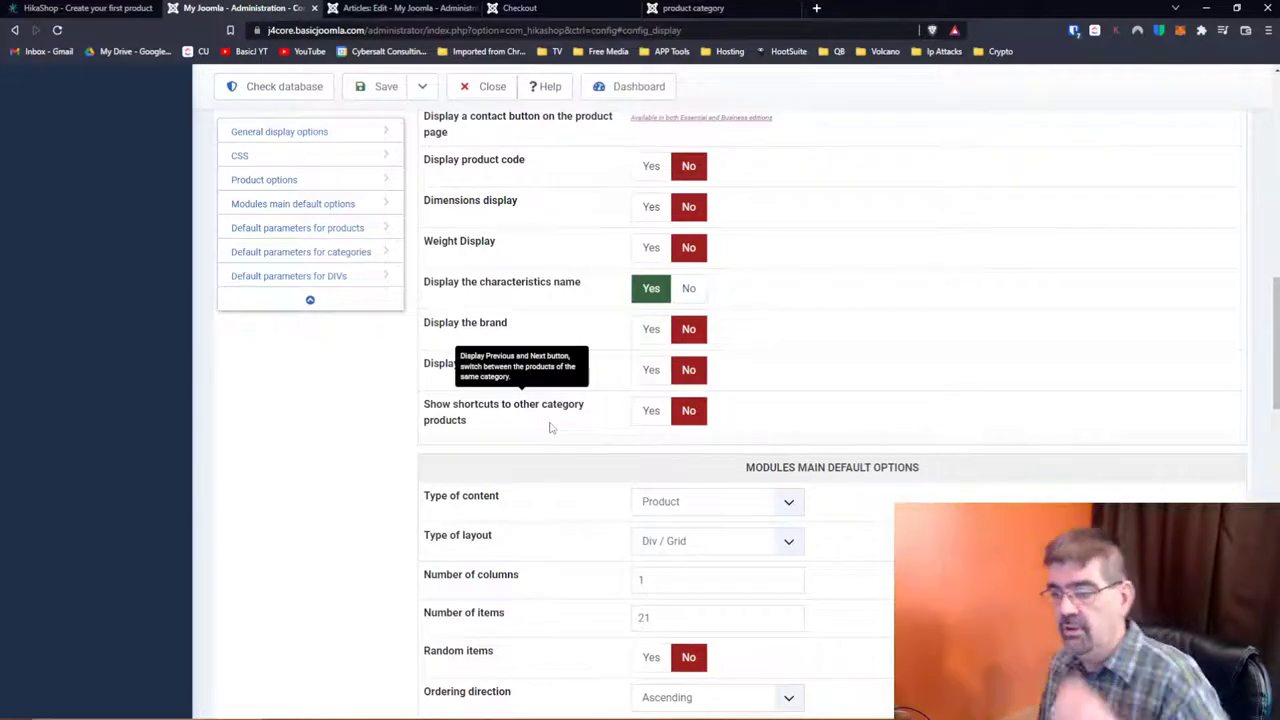
pyautogui.scroll(-2, 574, 398)
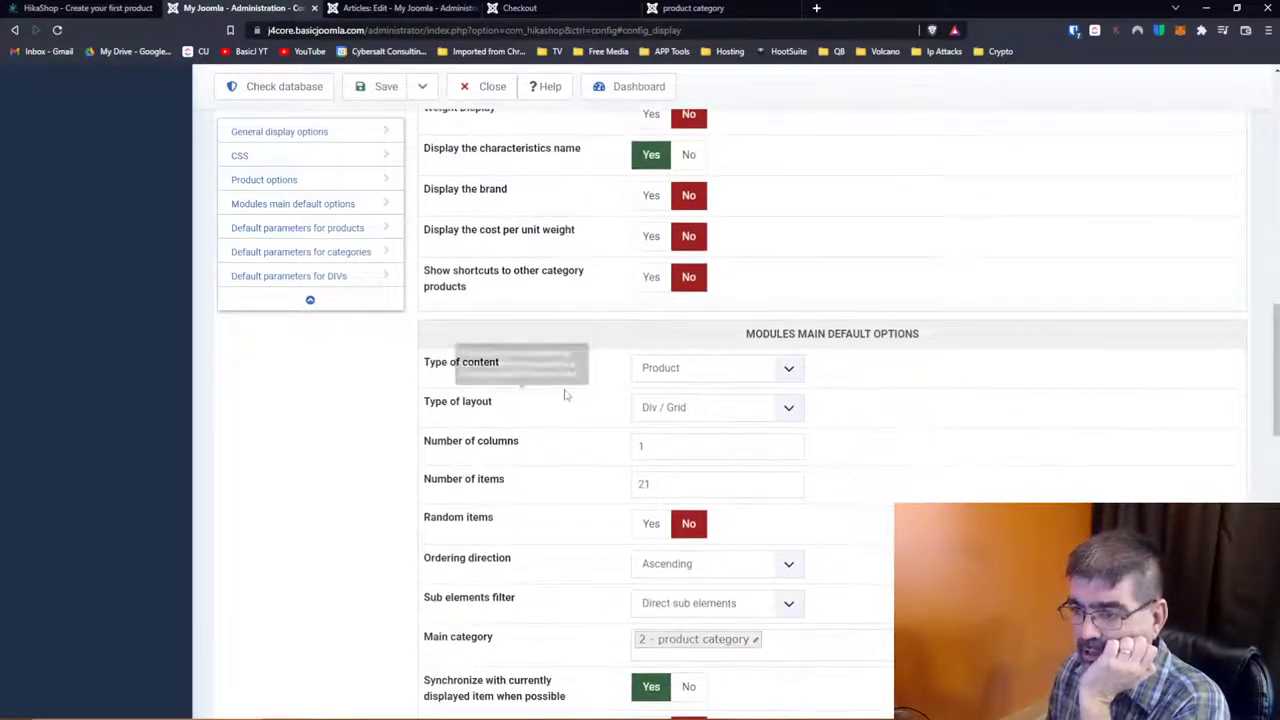
pyautogui.click(697, 370)
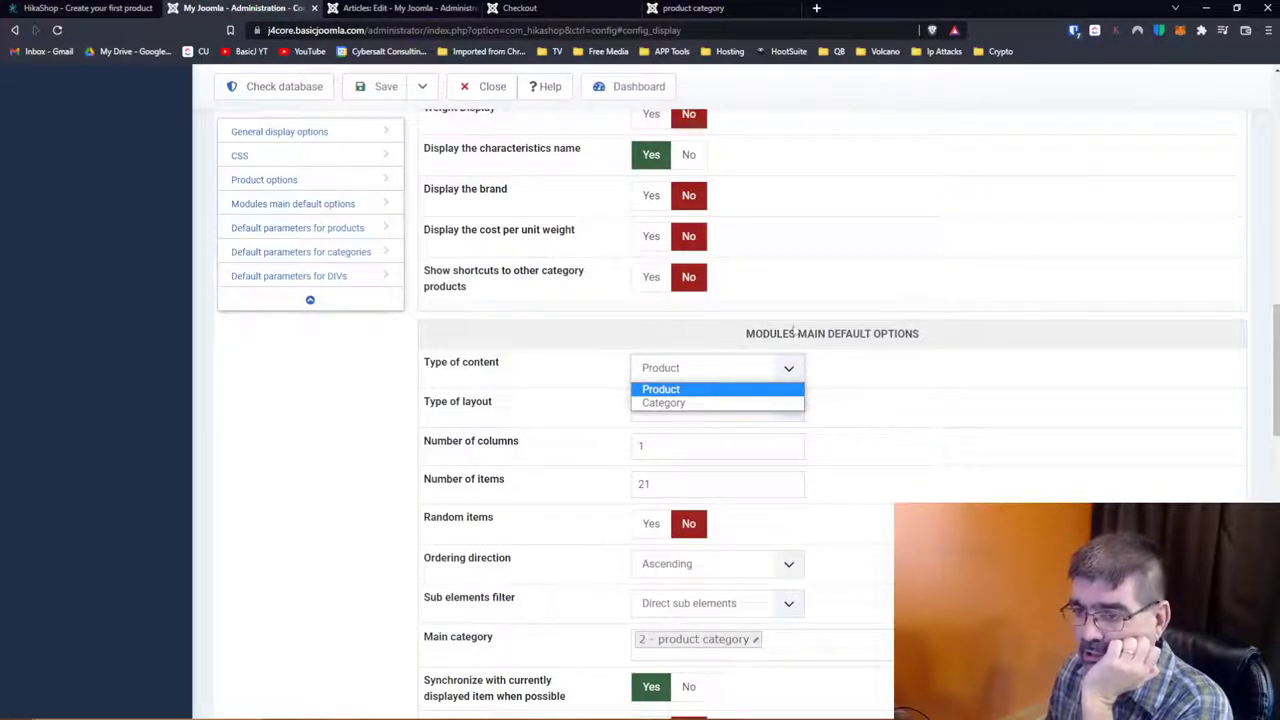
pyautogui.click(716, 389)
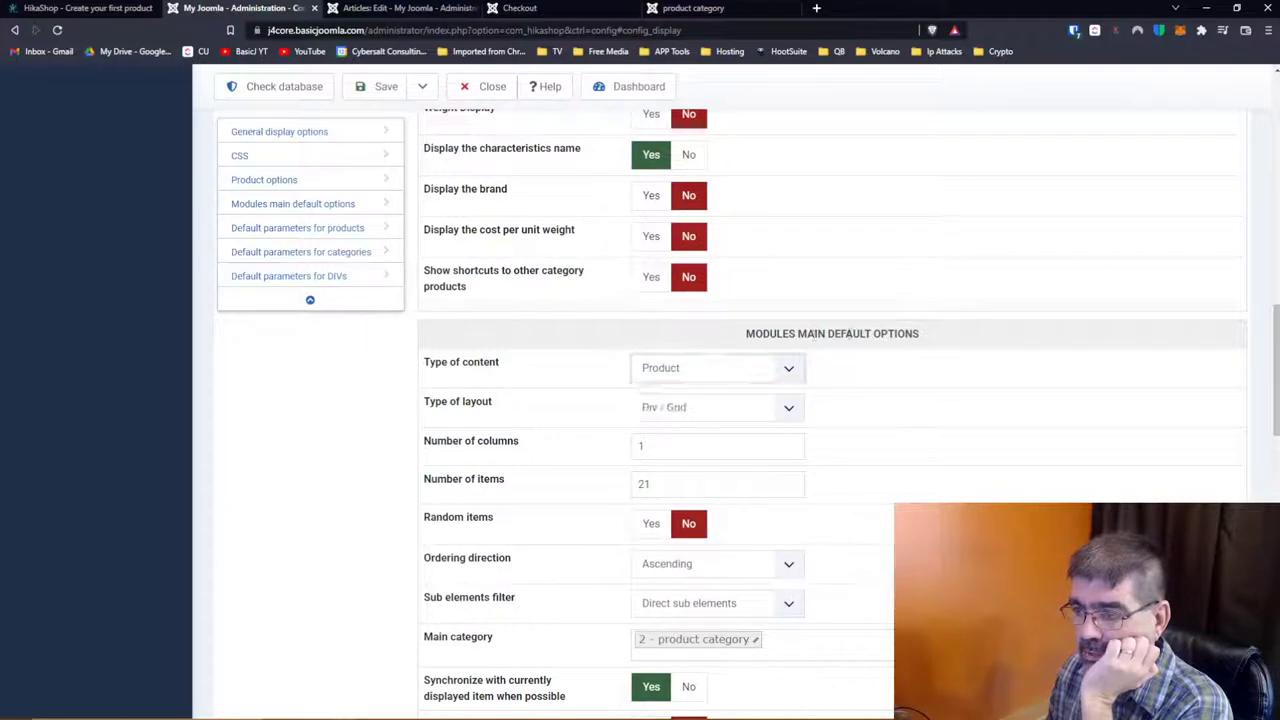
pyautogui.click(648, 376)
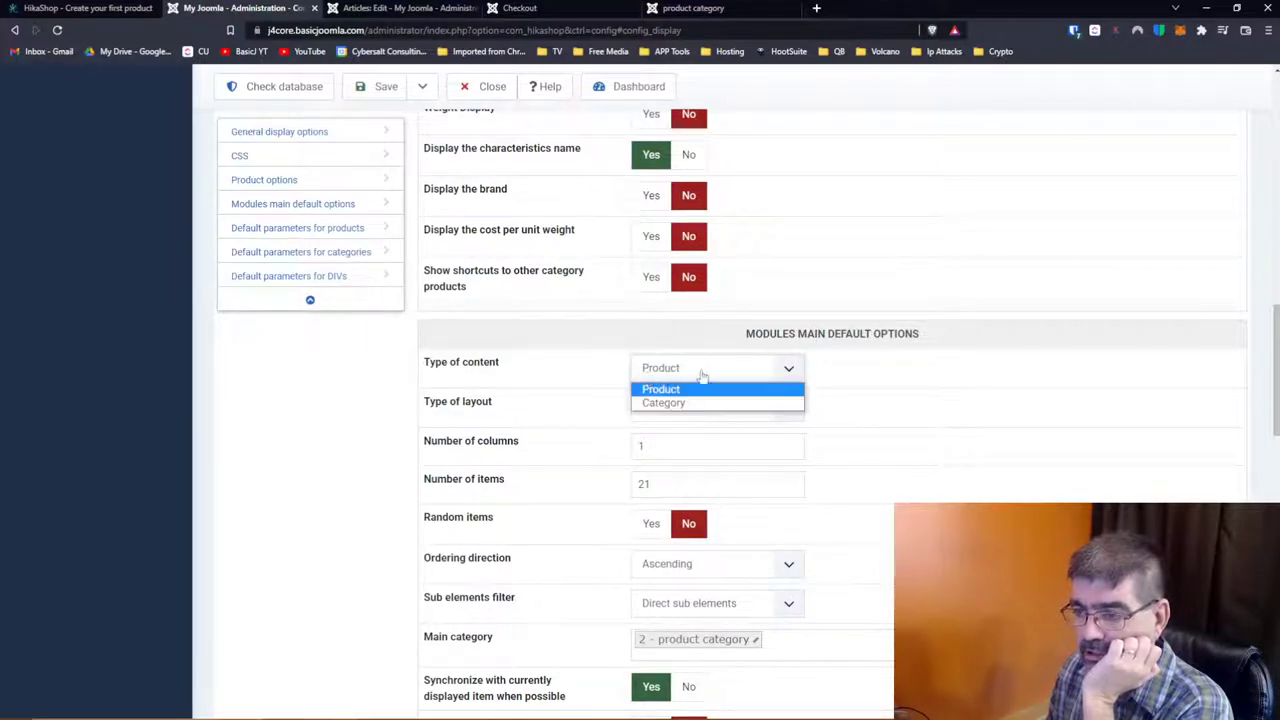
pyautogui.click(895, 381)
pyautogui.scroll(-2, 974, 370)
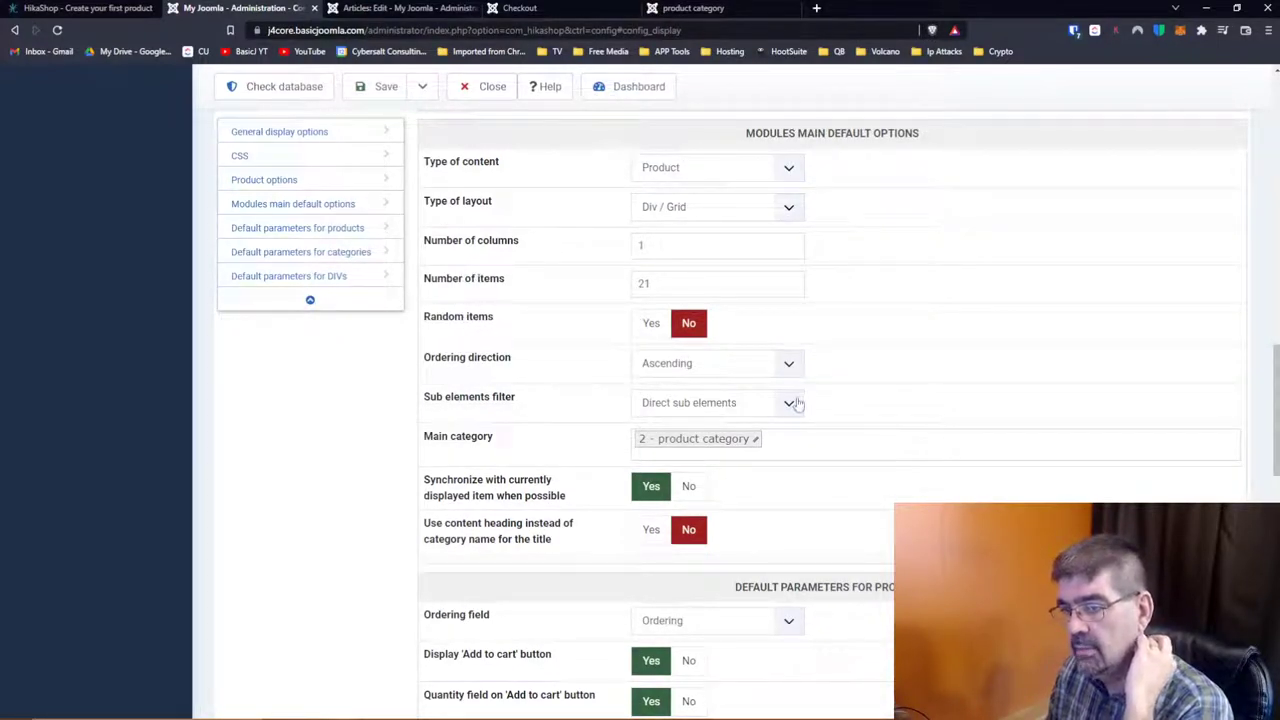
pyautogui.click(803, 438)
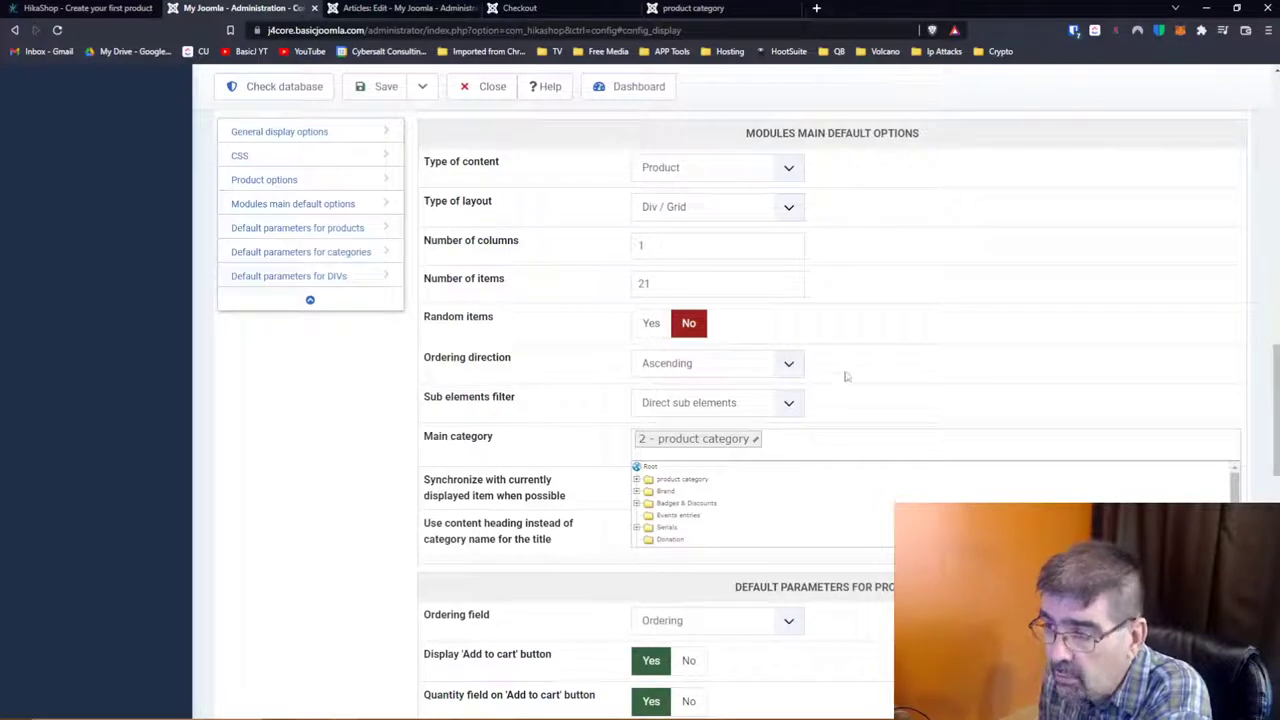
# Step: Expand Brand and try StarShoes, HikaShoes, then Brand as the main category
pyautogui.scroll(-1, 845, 374)
pyautogui.scroll(2, 846, 374)
pyautogui.scroll(-1, 760, 430)
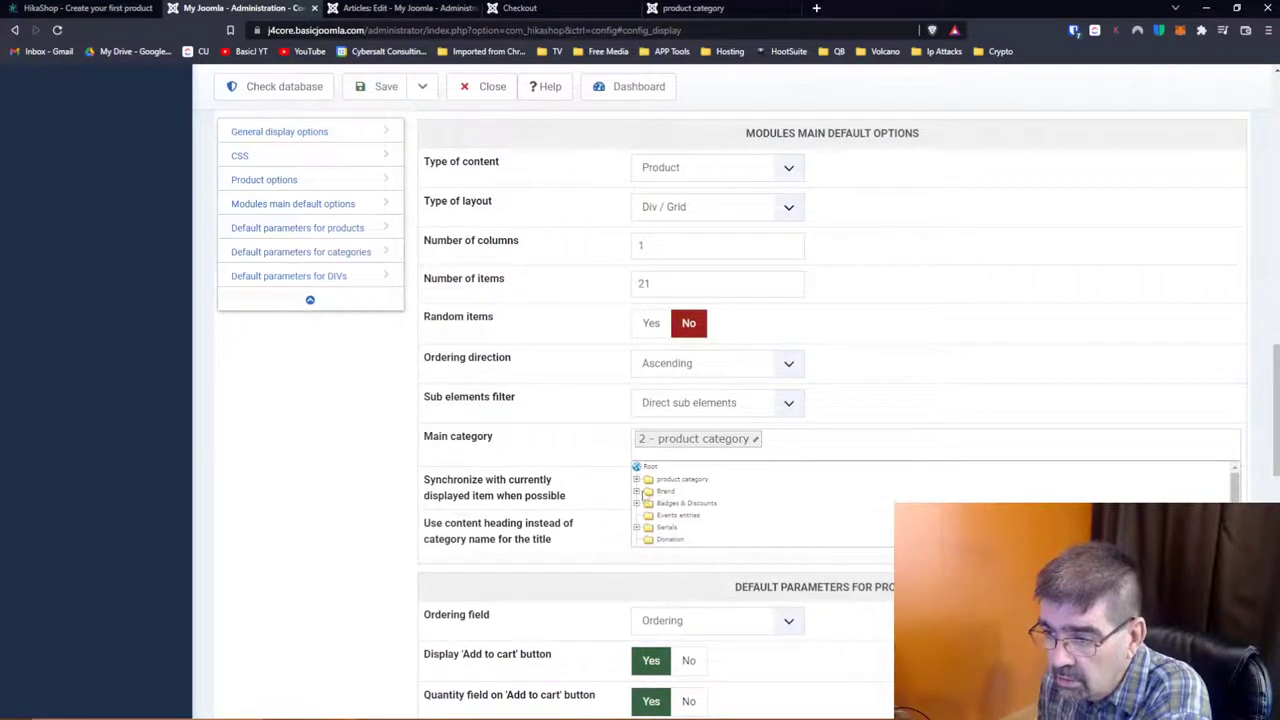
pyautogui.click(636, 493)
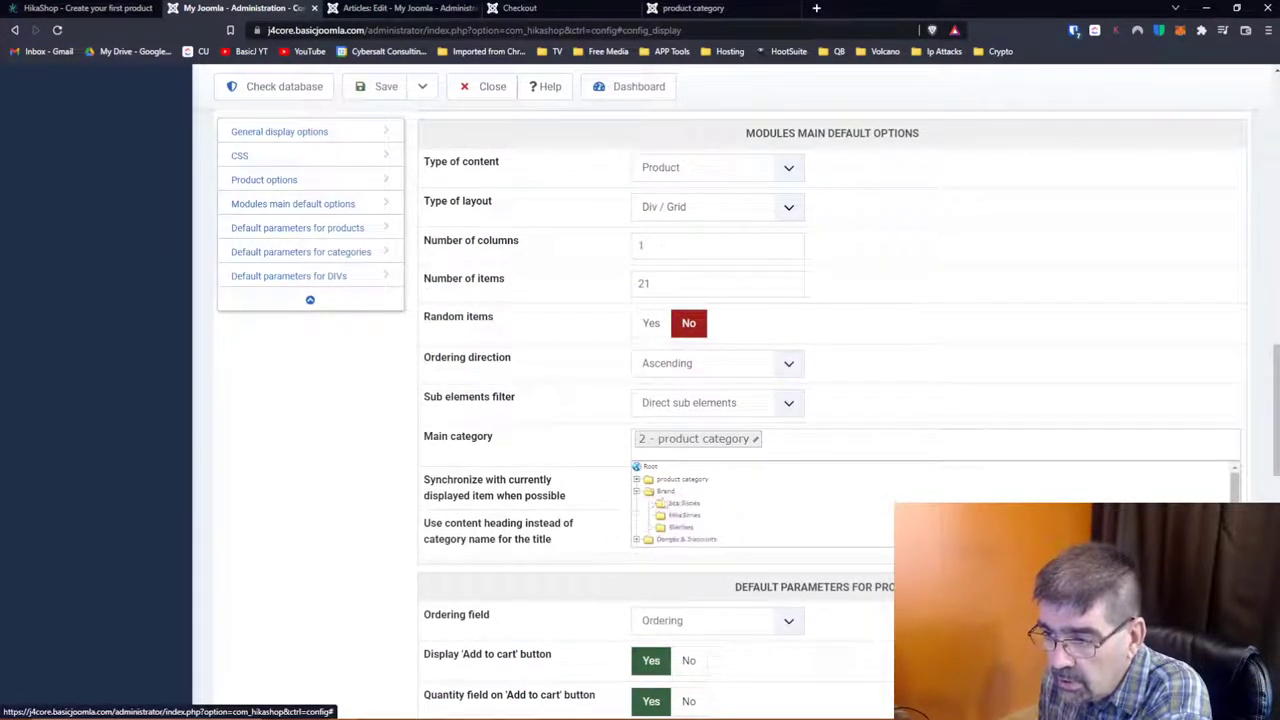
pyautogui.click(673, 506)
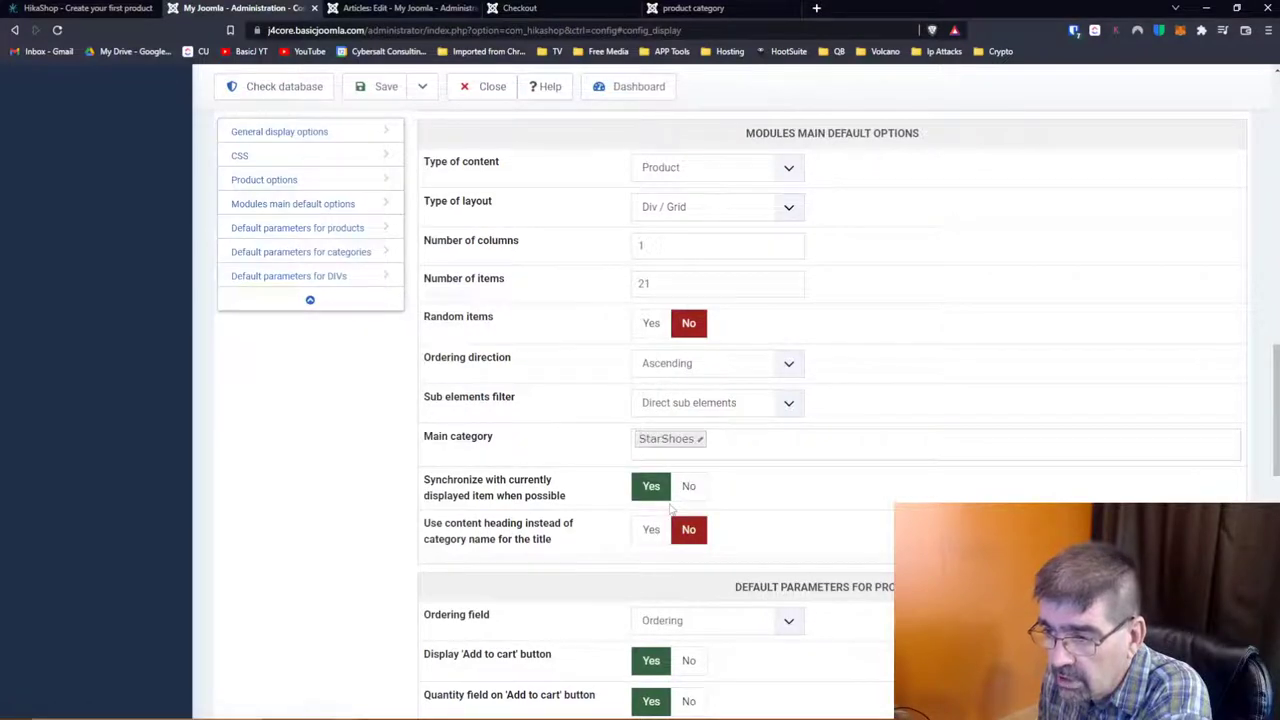
pyautogui.click(731, 443)
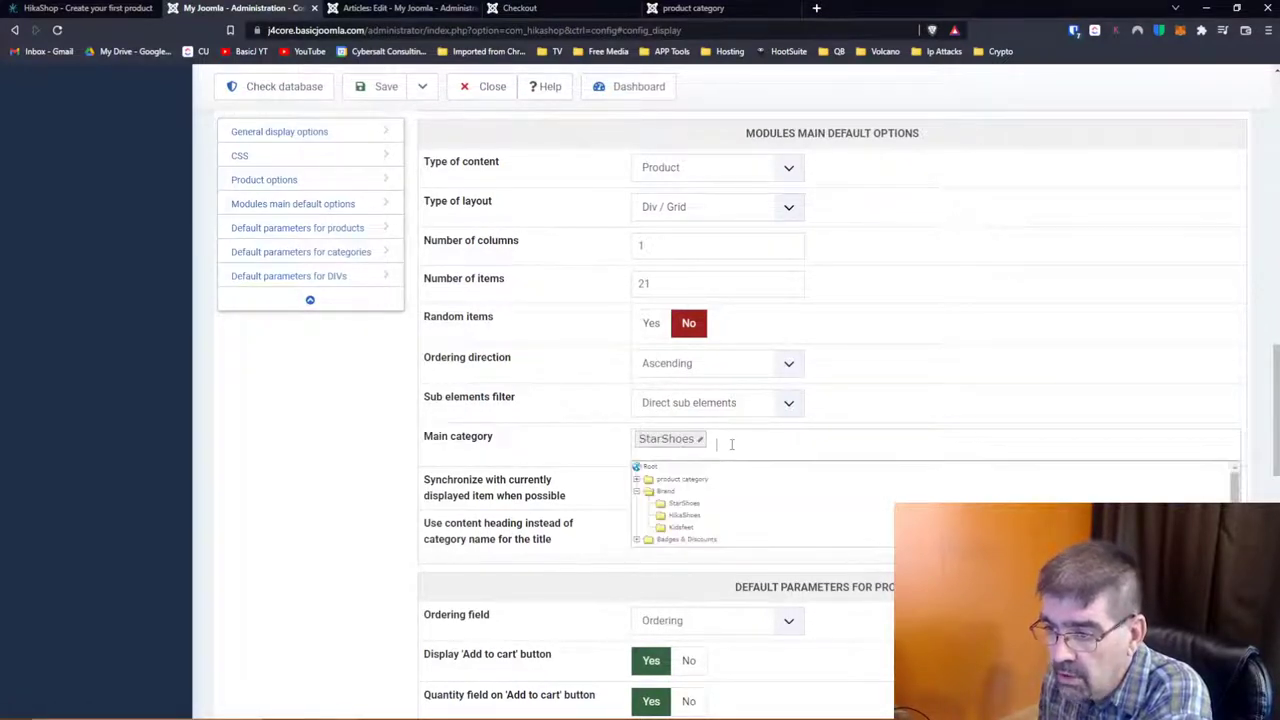
pyautogui.click(684, 515)
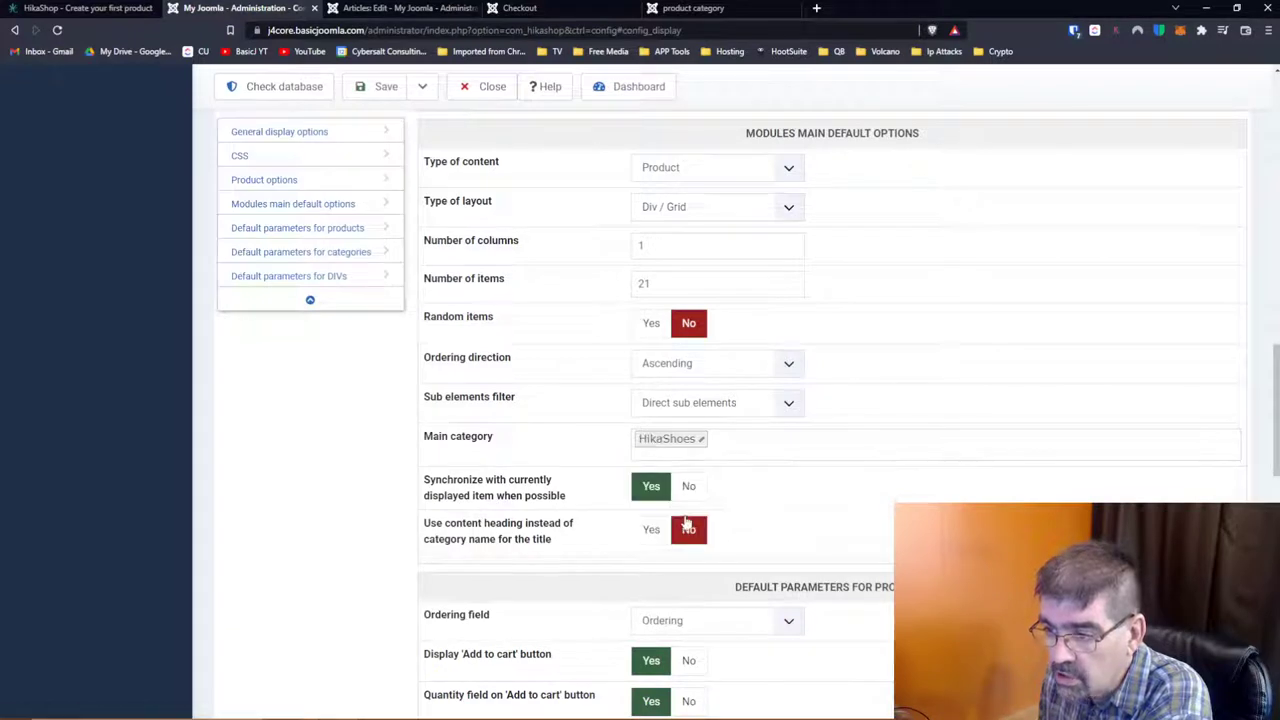
pyautogui.click(703, 443)
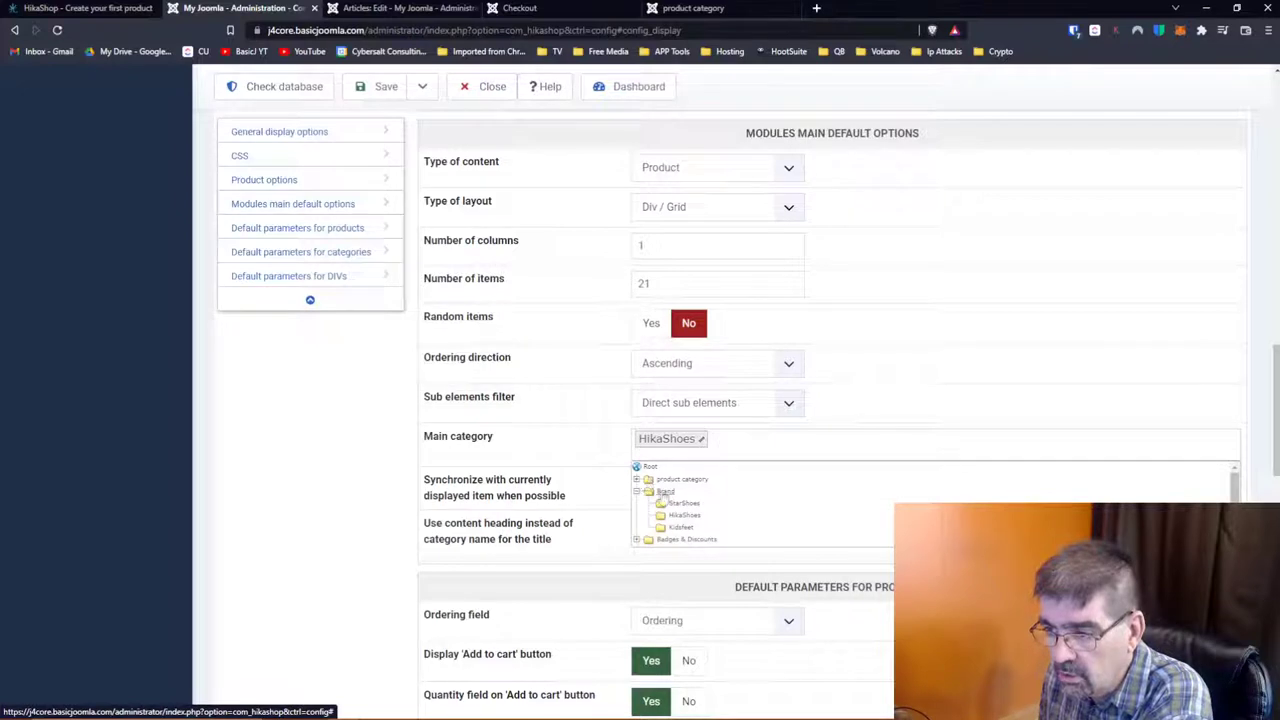
pyautogui.click(663, 492)
# Step: Expand product category and set Shoes as the modules' main category
pyautogui.click(722, 449)
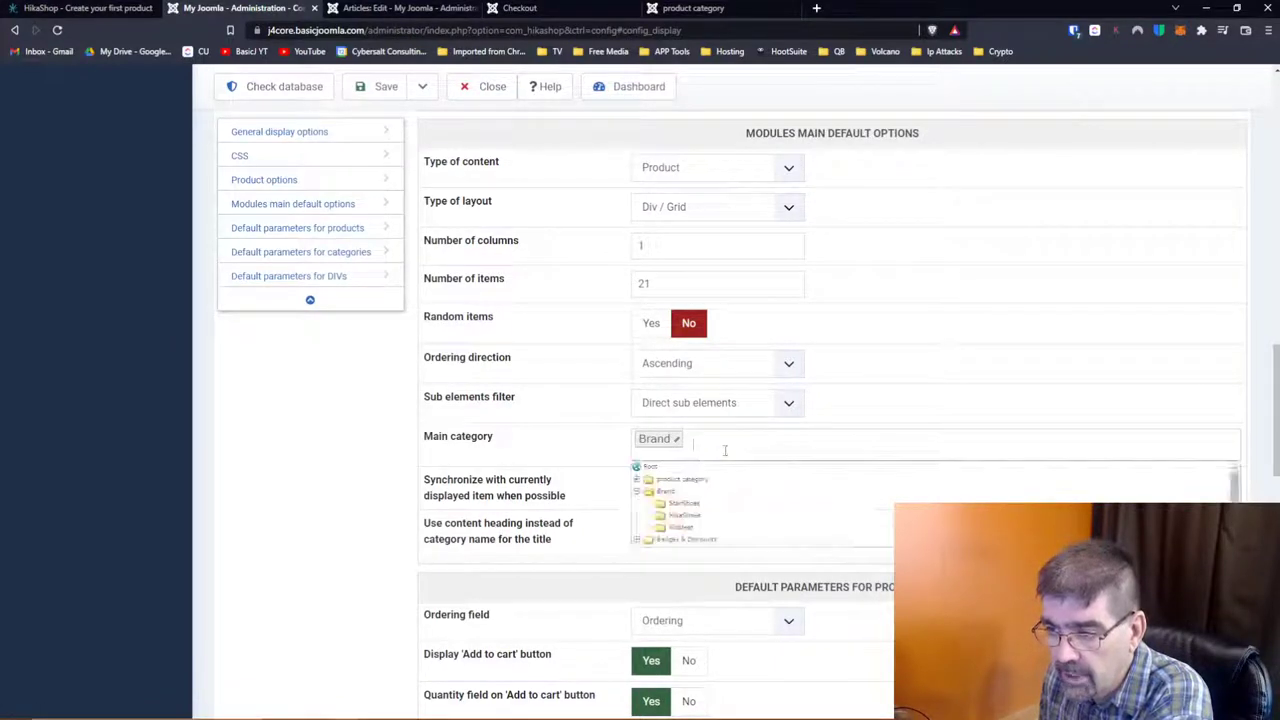
pyautogui.click(637, 480)
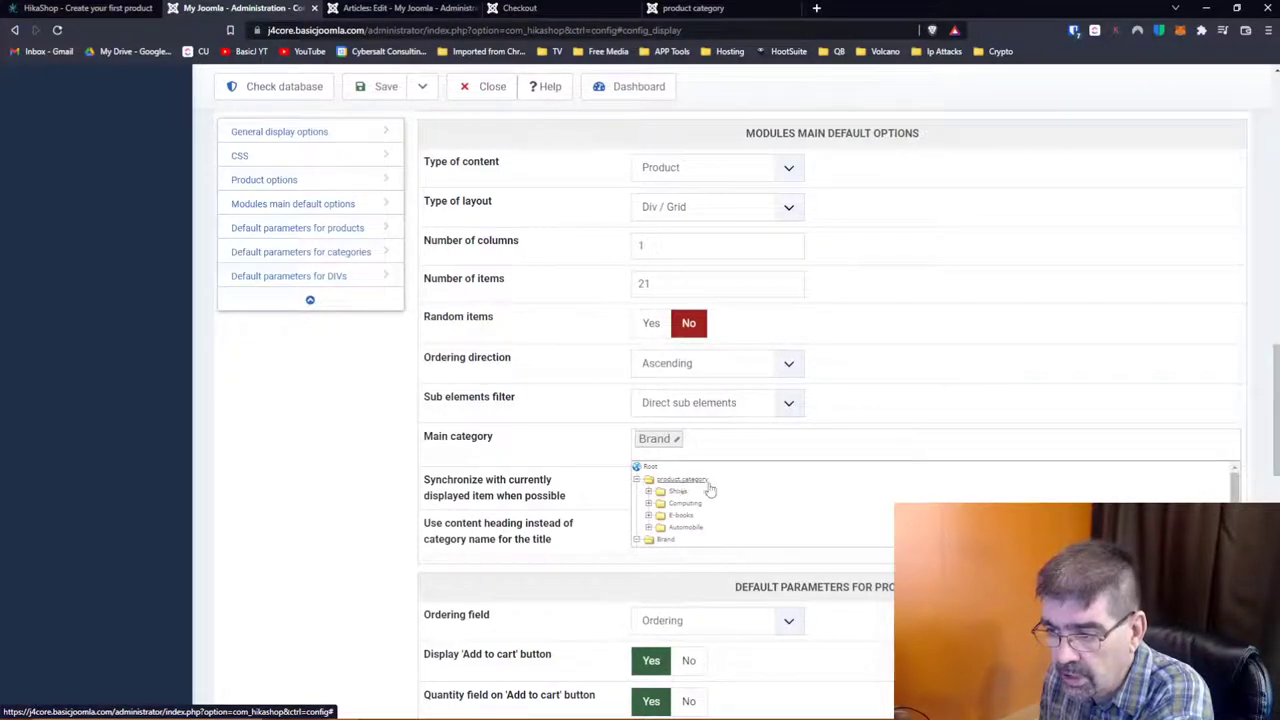
pyautogui.scroll(-3, 737, 511)
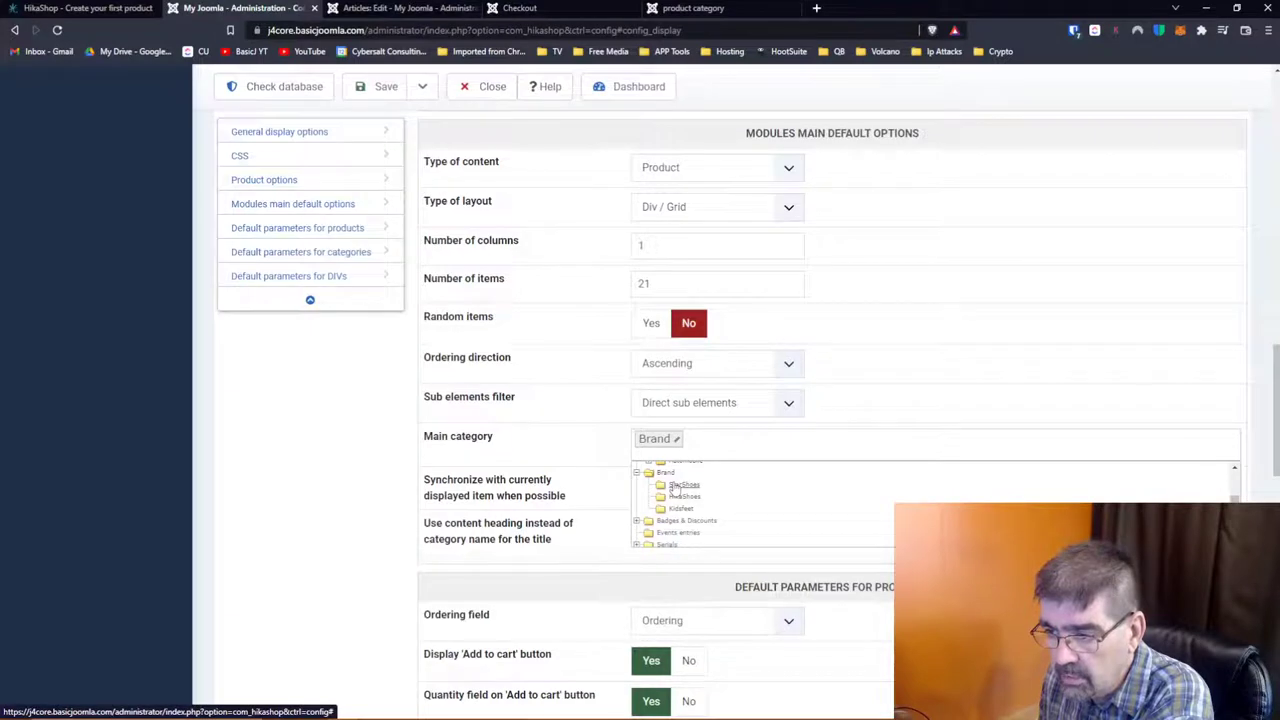
pyautogui.scroll(3, 680, 490)
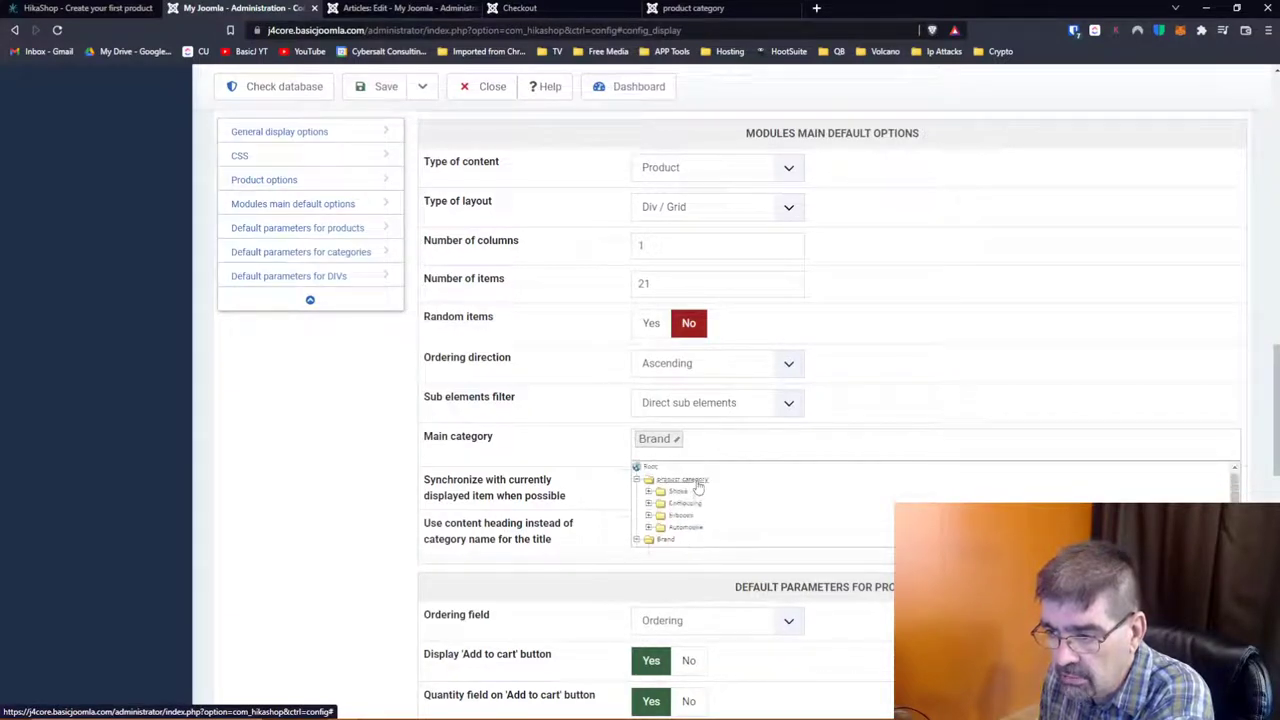
pyautogui.click(690, 492)
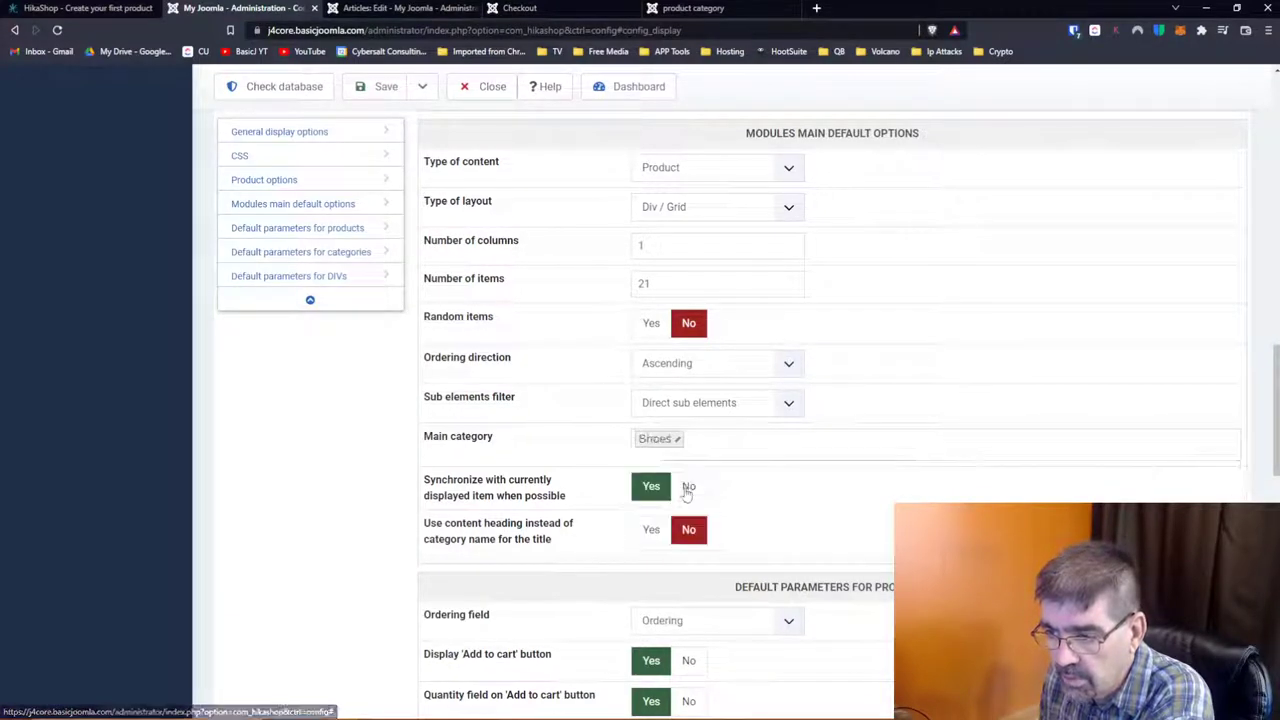
# Step: Browse the category tree again while keeping Shoes selected
pyautogui.click(740, 452)
pyautogui.scroll(-2, 740, 491)
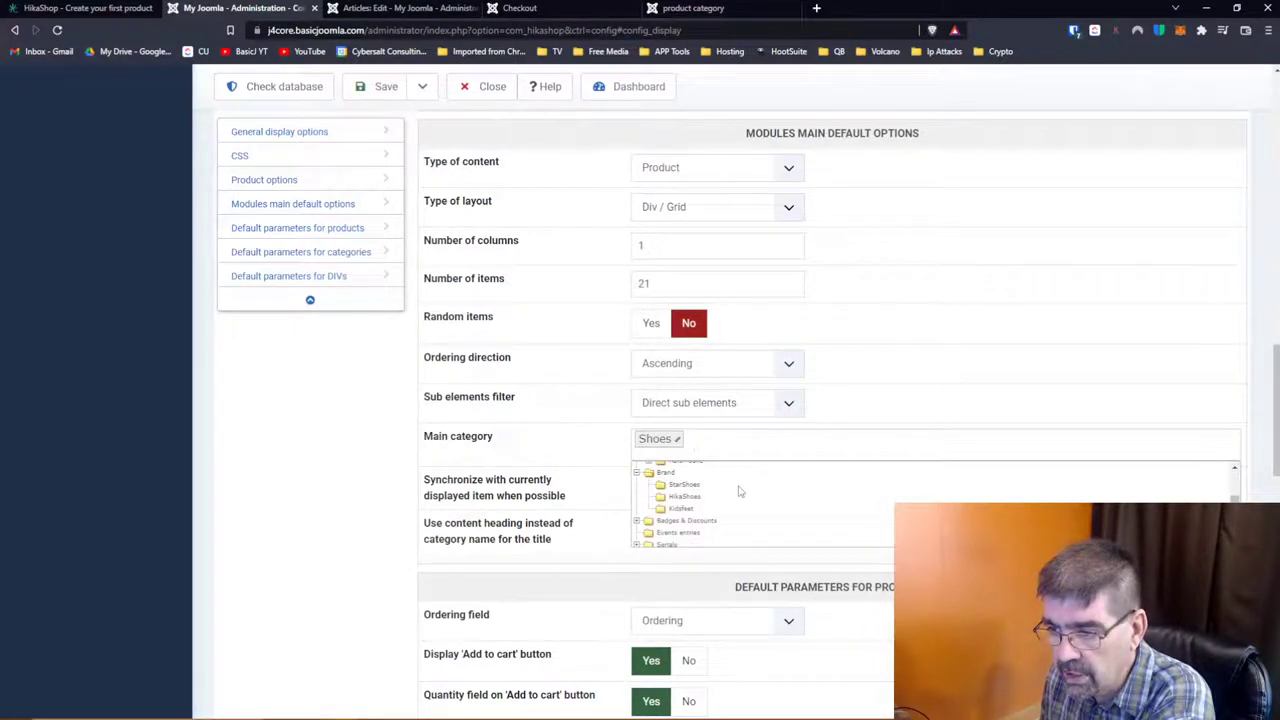
pyautogui.scroll(-1, 720, 514)
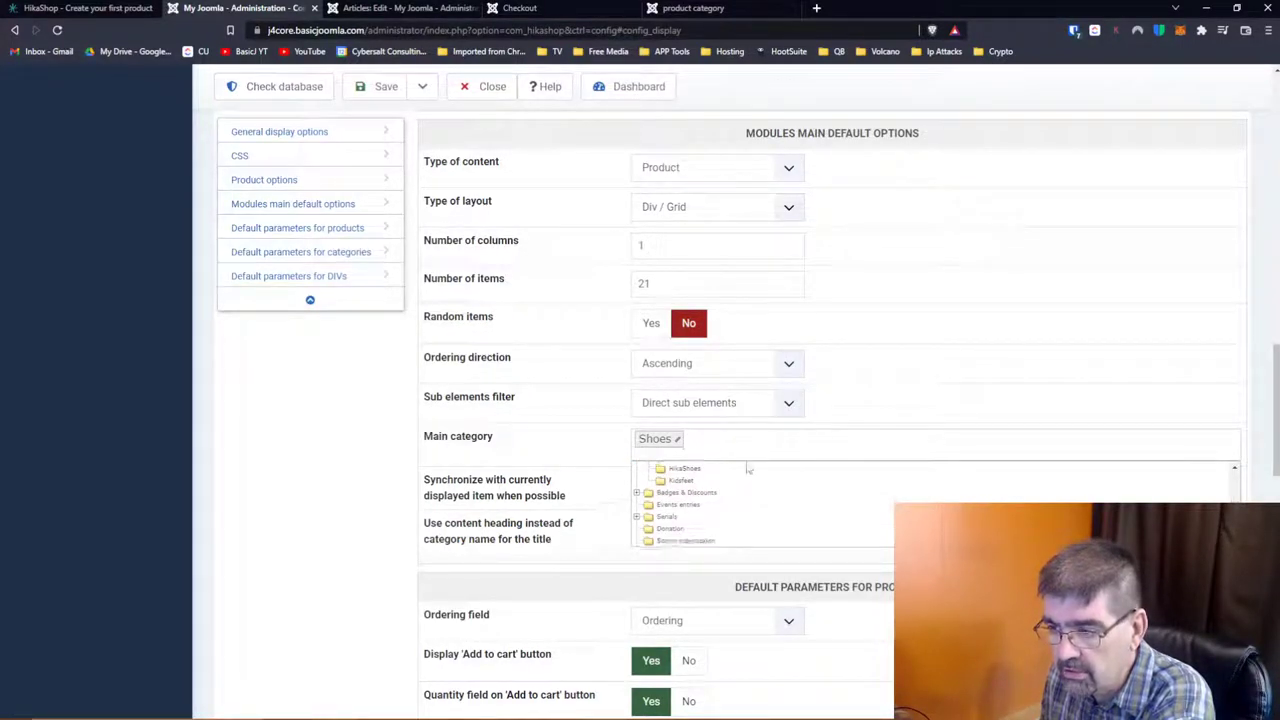
pyautogui.click(911, 386)
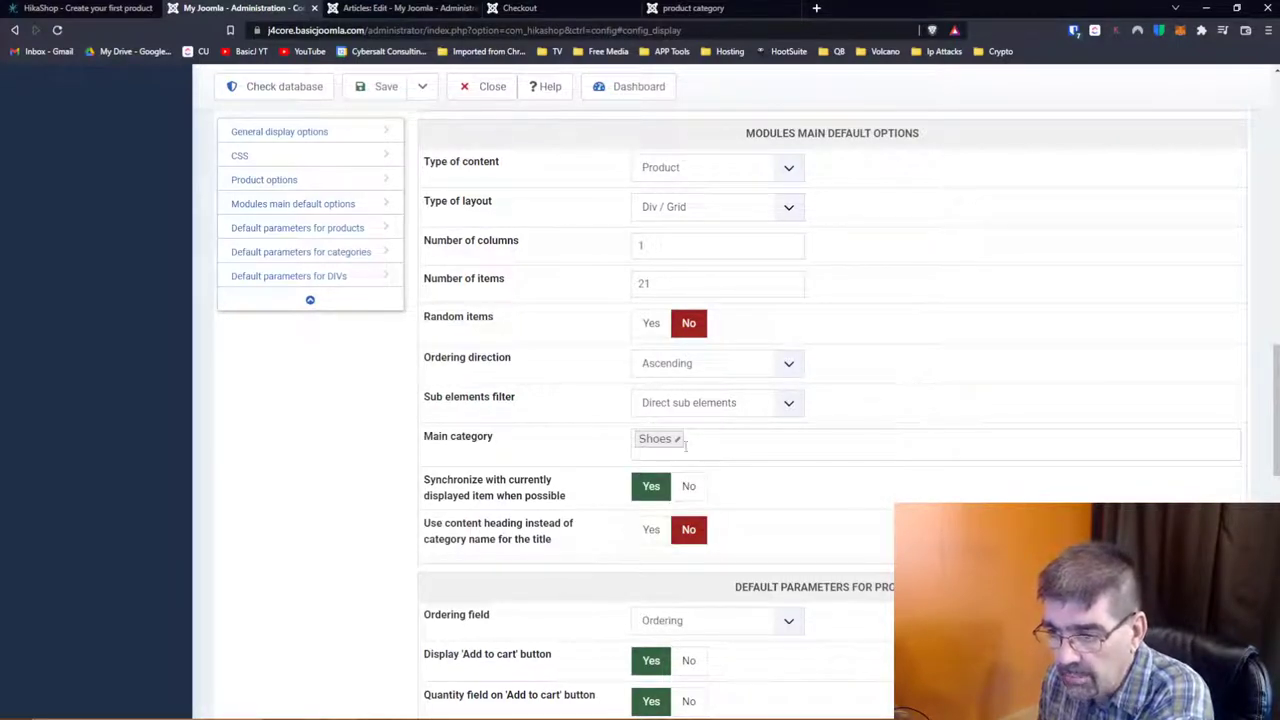
pyautogui.click(718, 450)
pyautogui.scroll(3, 705, 502)
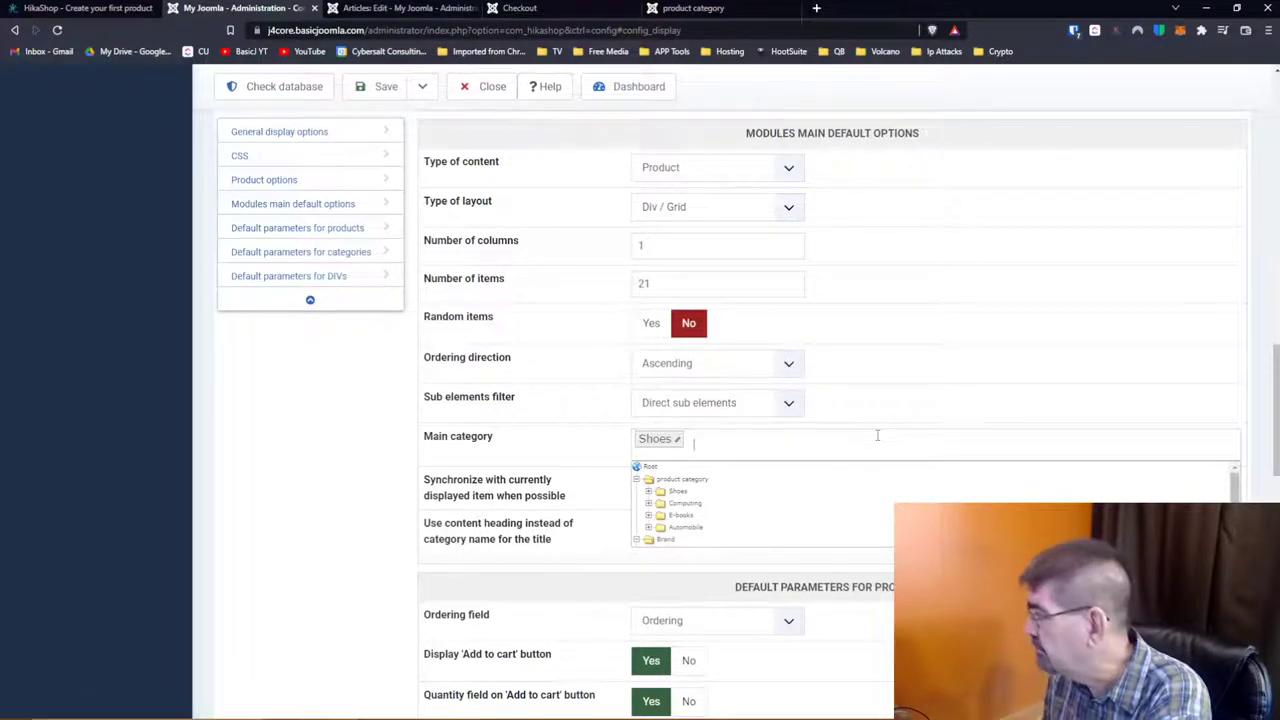
pyautogui.scroll(-1, 877, 436)
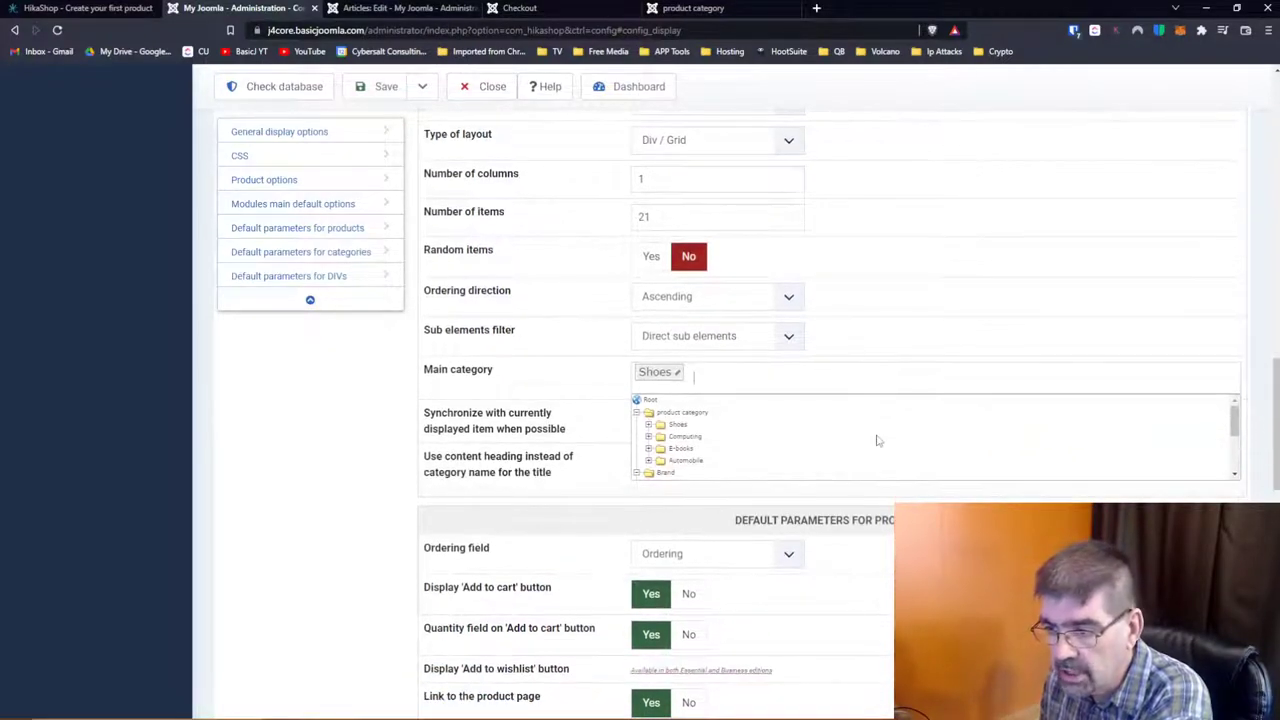
pyautogui.scroll(-4, 877, 436)
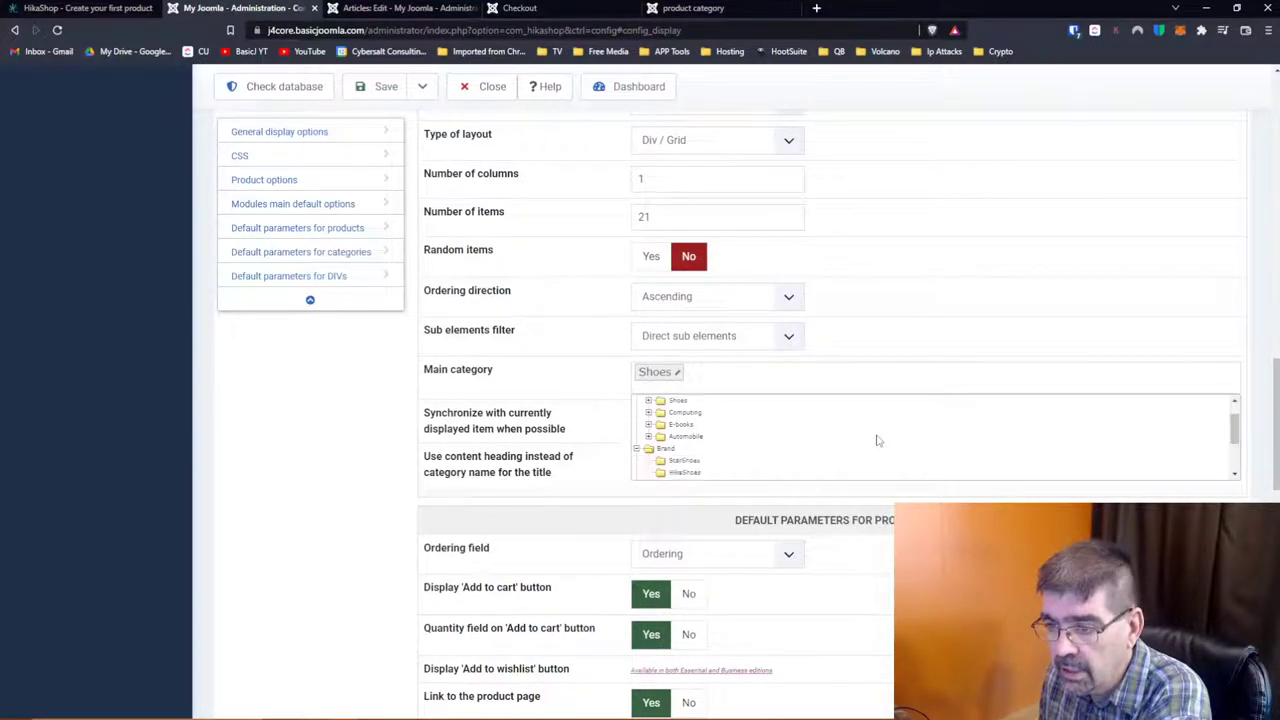
pyautogui.scroll(-2, 549, 497)
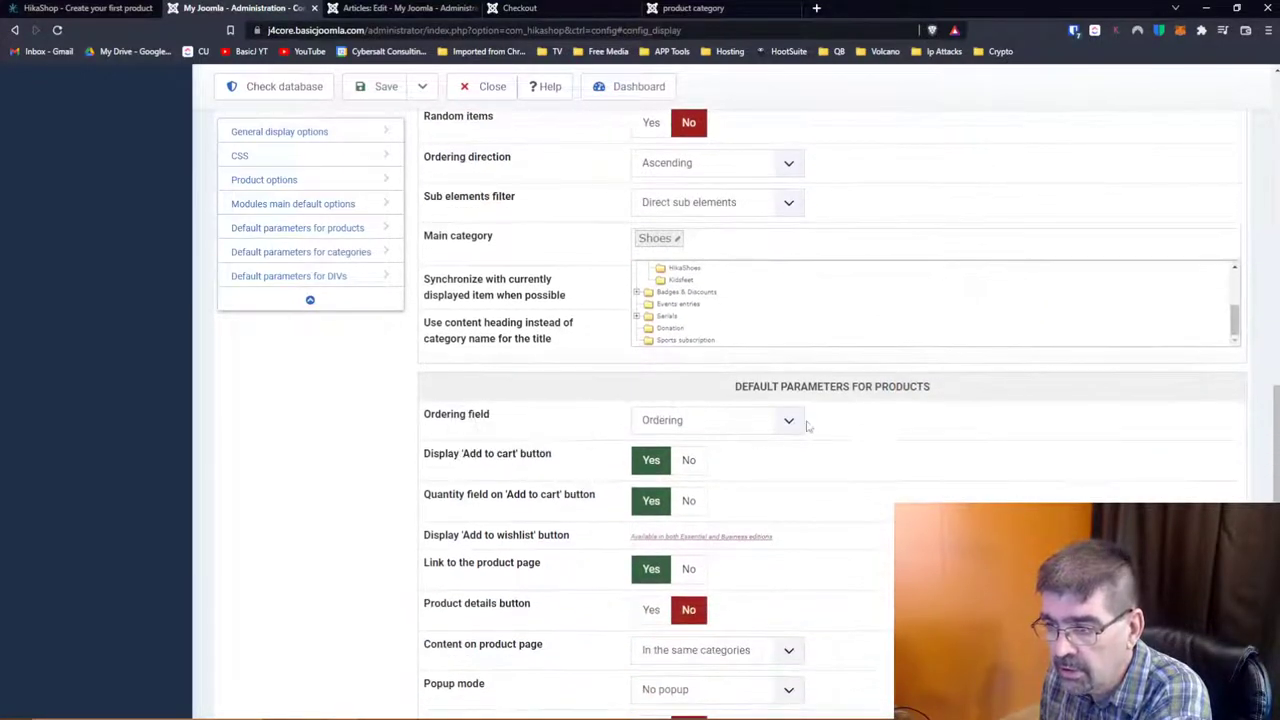
pyautogui.click(800, 427)
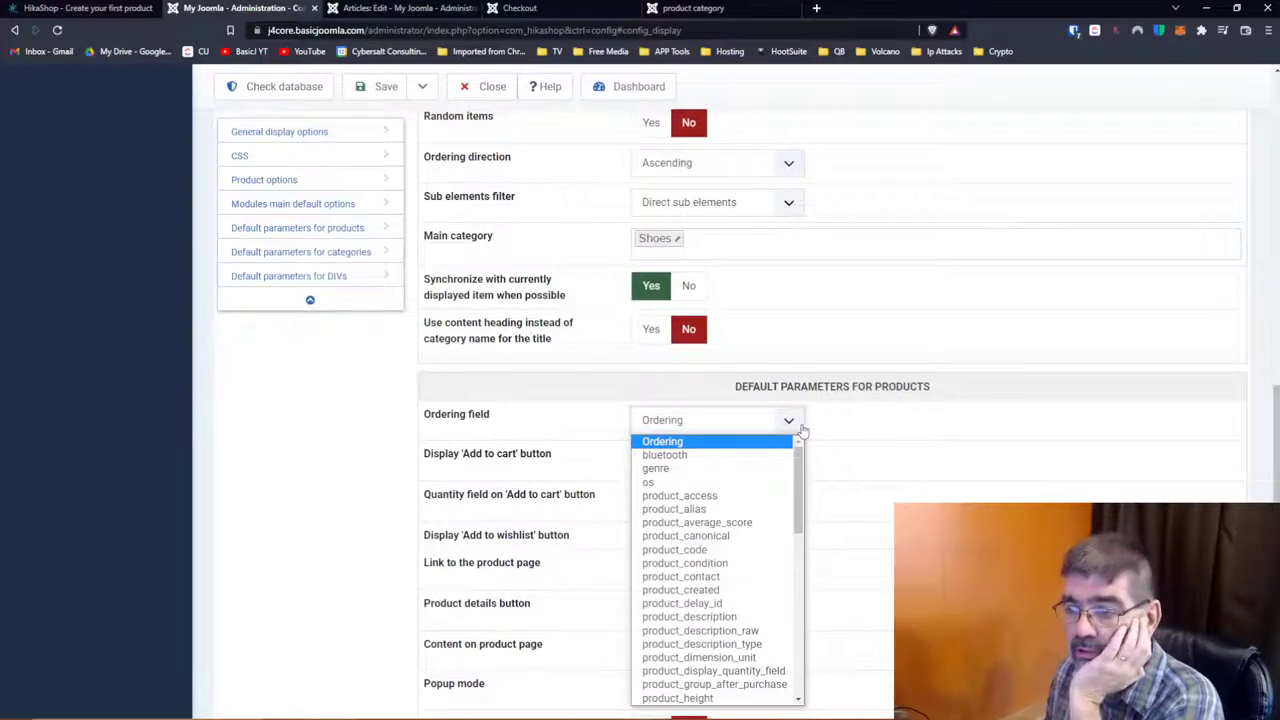
pyautogui.click(880, 425)
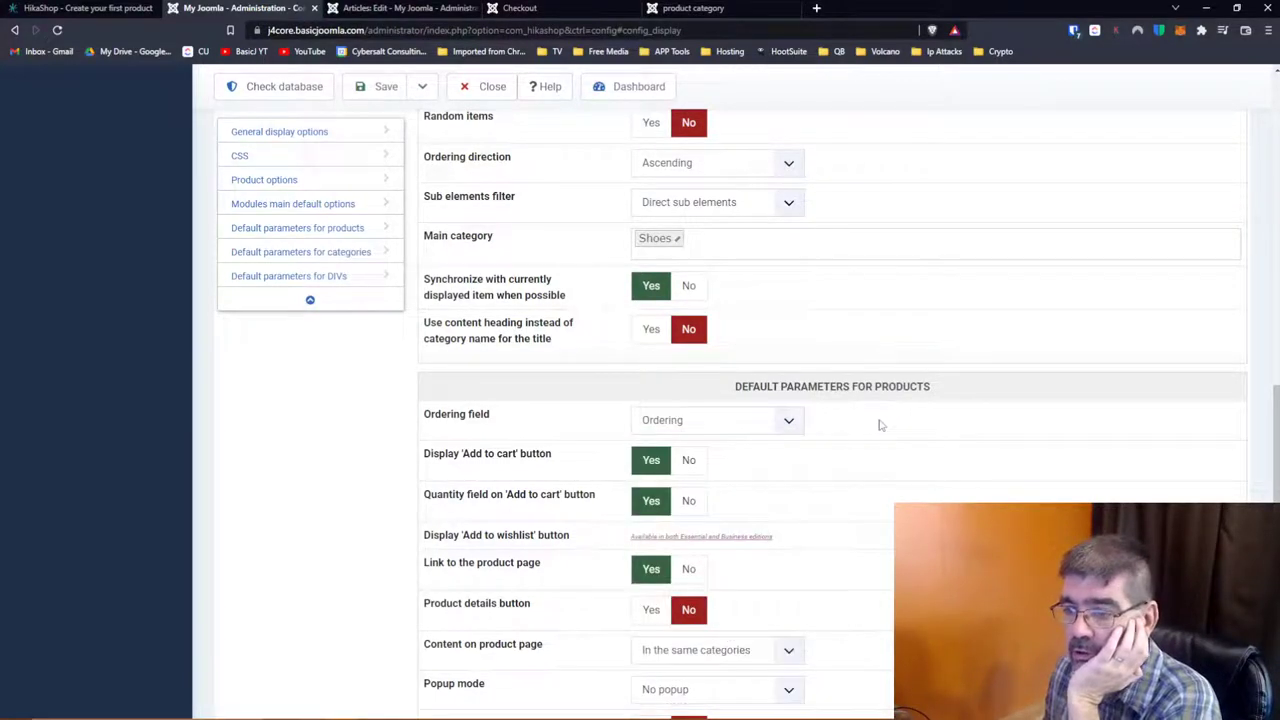
pyautogui.click(790, 424)
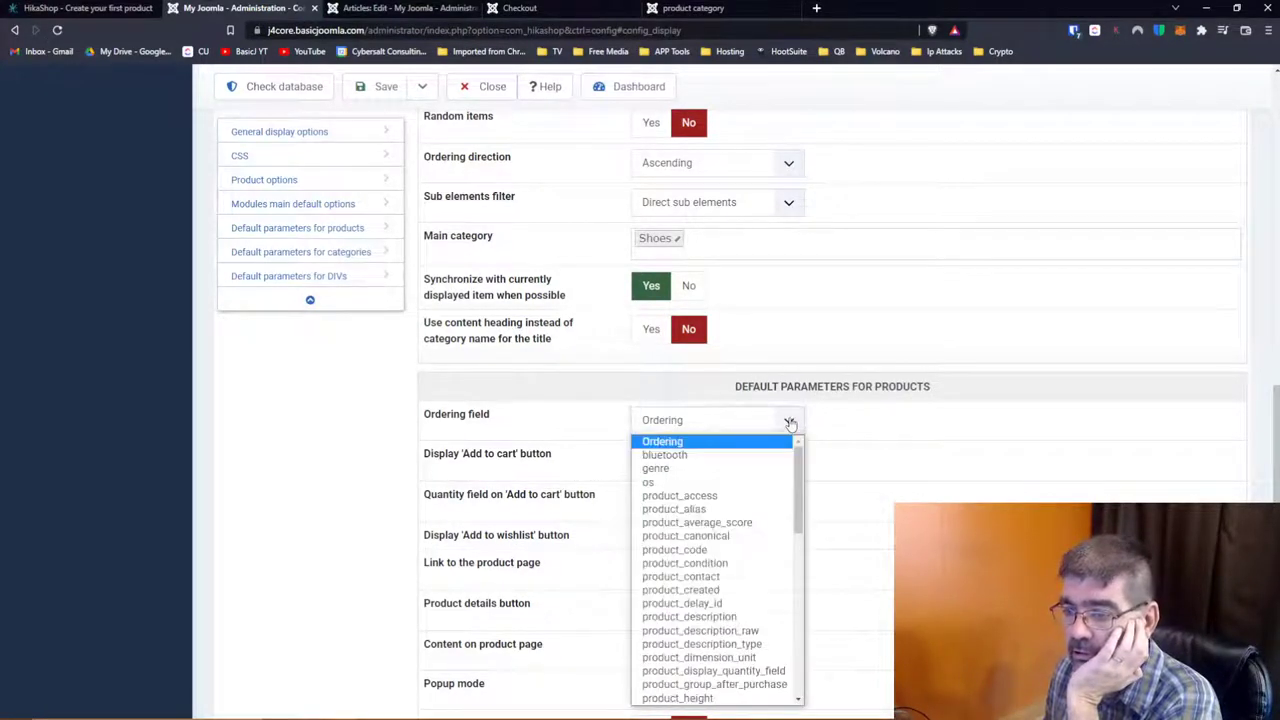
pyautogui.scroll(-7, 722, 538)
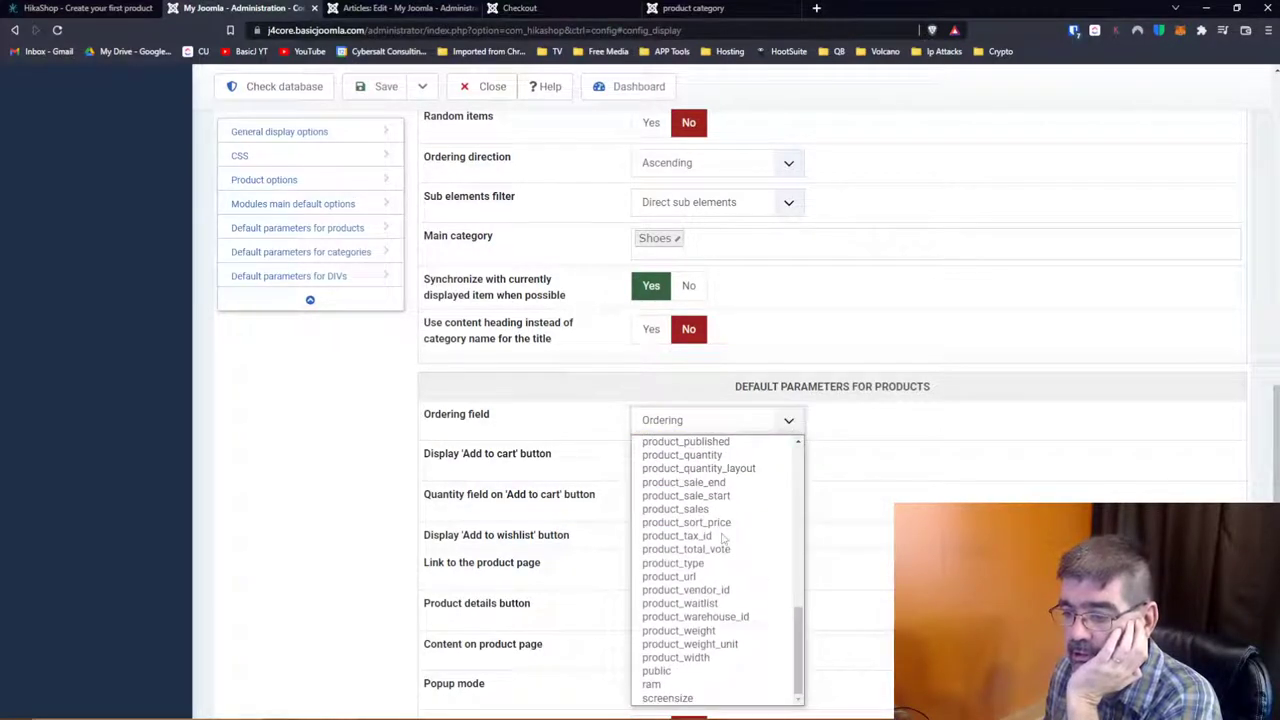
pyautogui.scroll(7, 722, 538)
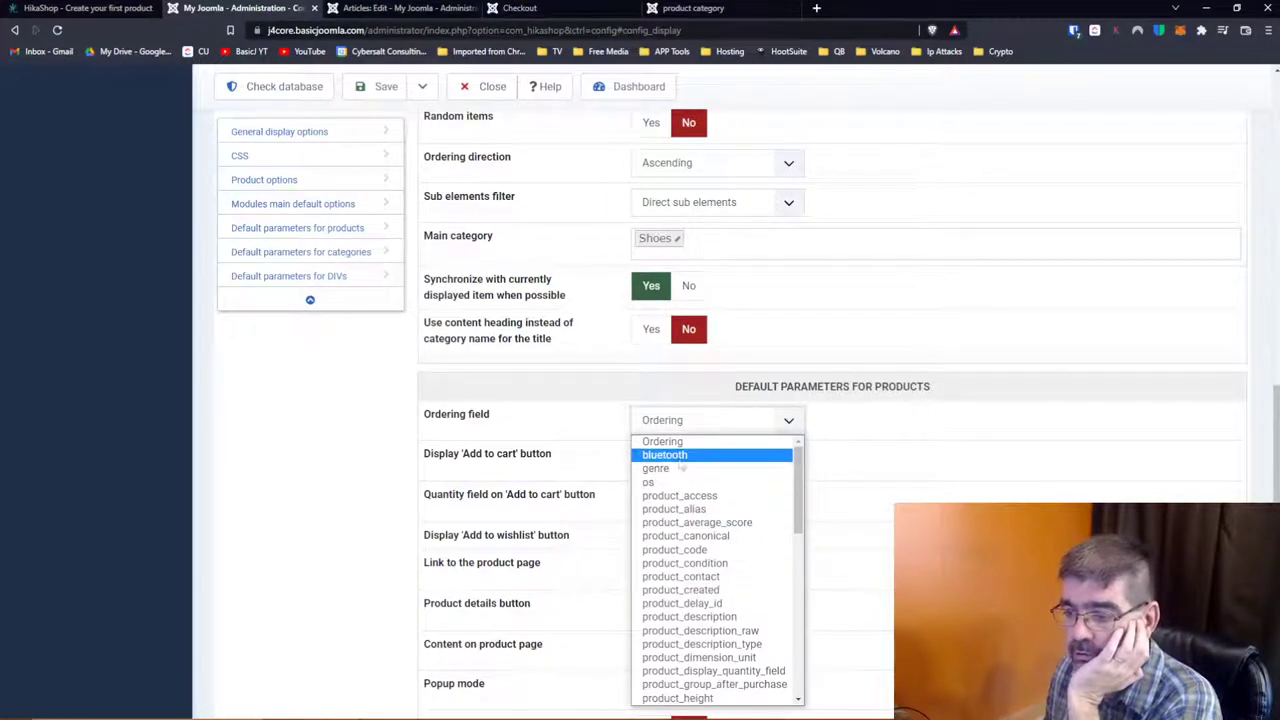
pyautogui.scroll(-3, 690, 485)
pyautogui.scroll(-3, 704, 492)
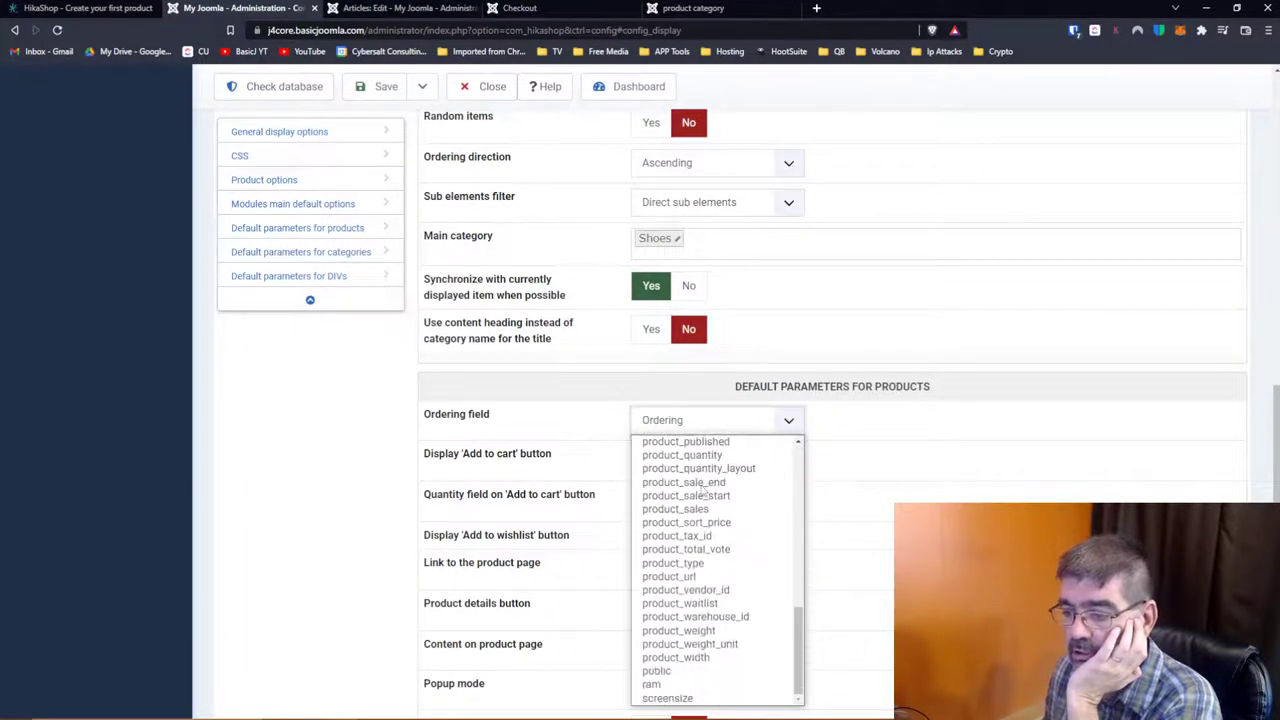
pyautogui.scroll(6, 704, 488)
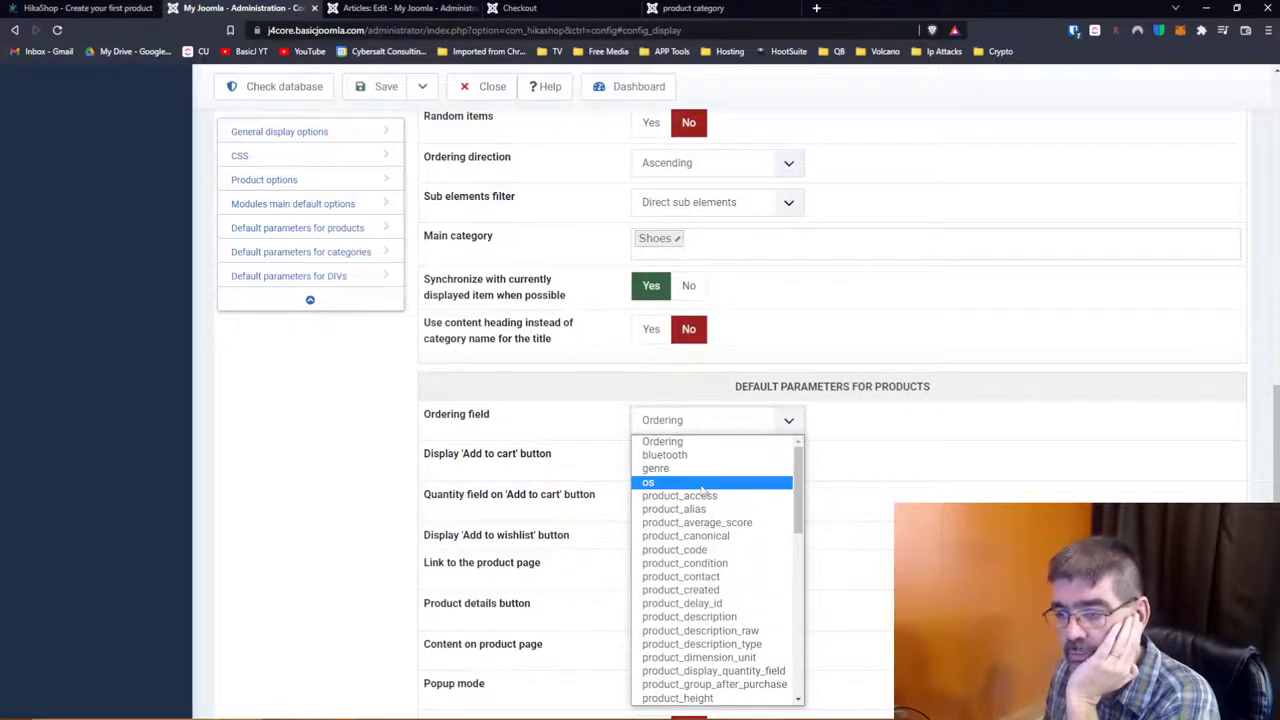
pyautogui.scroll(-6, 688, 480)
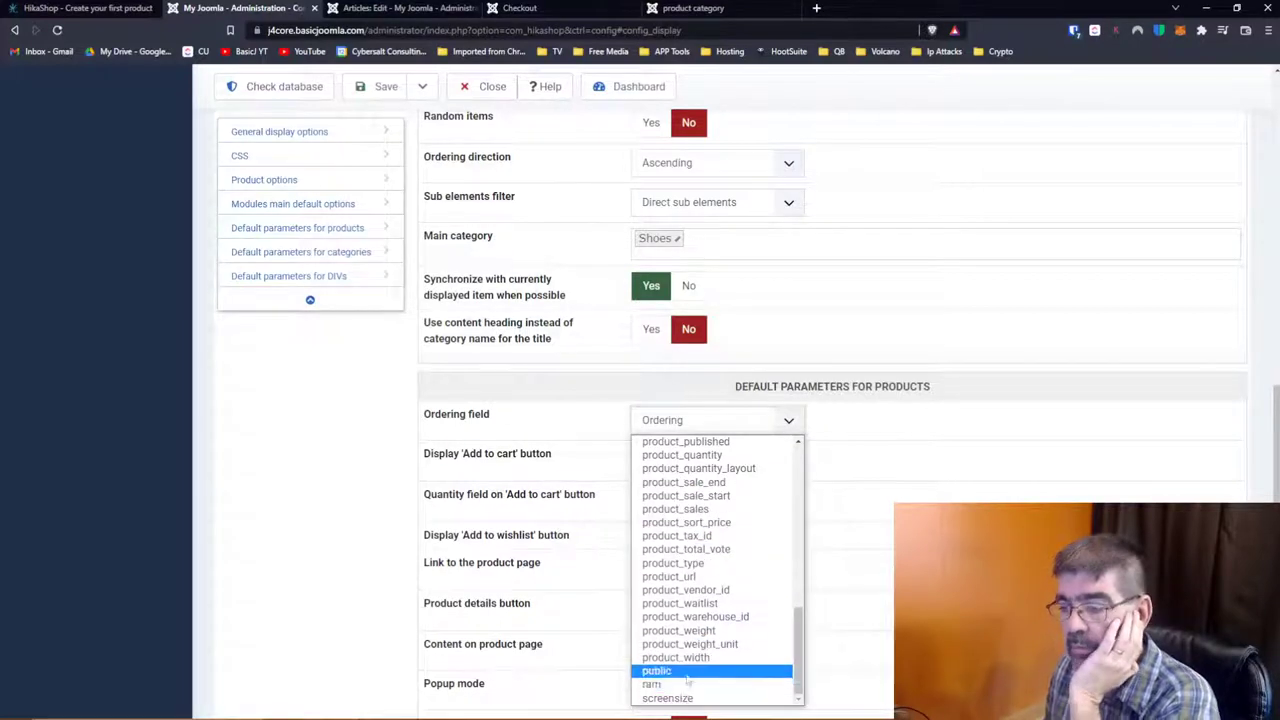
pyautogui.click(896, 470)
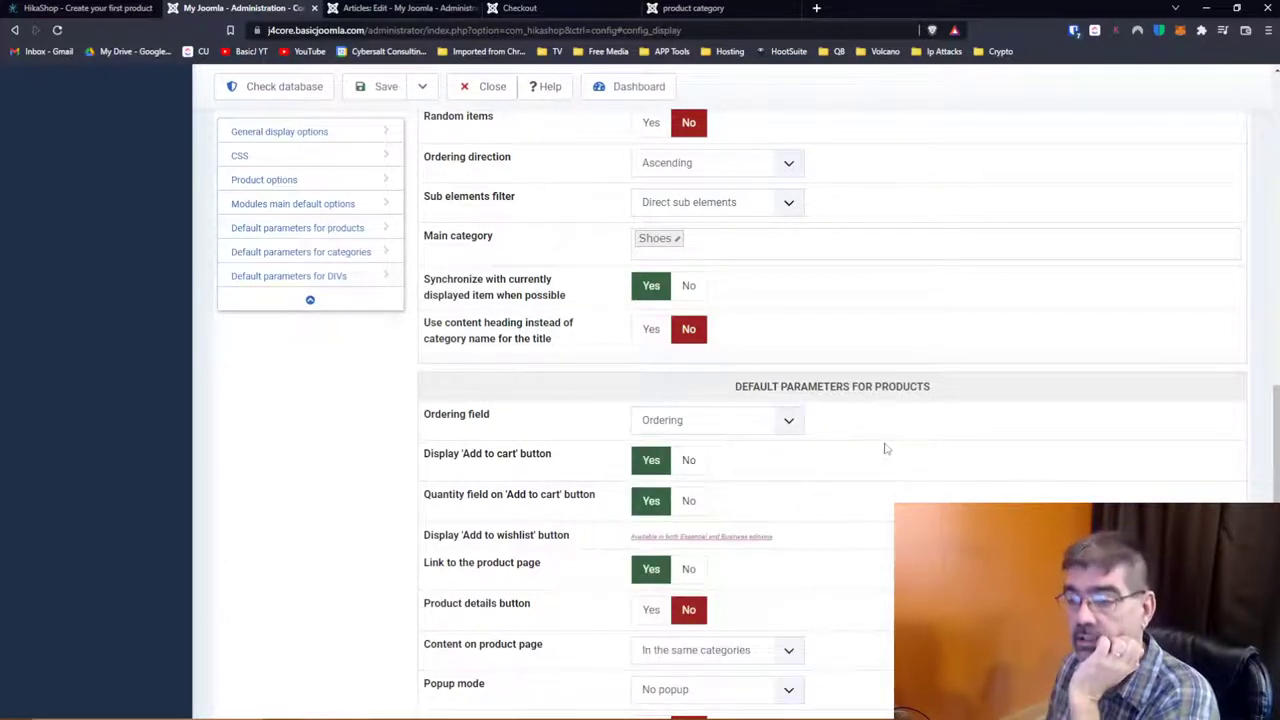
pyautogui.moveTo(601, 430)
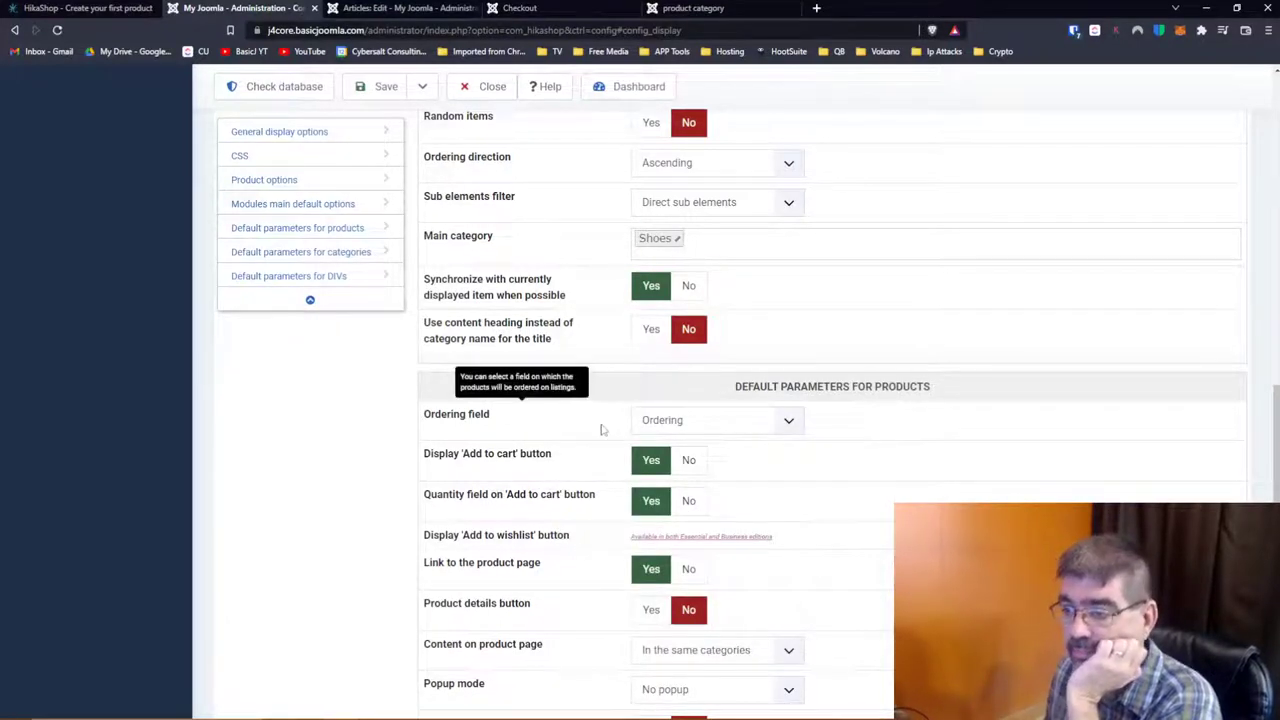
pyautogui.click(800, 425)
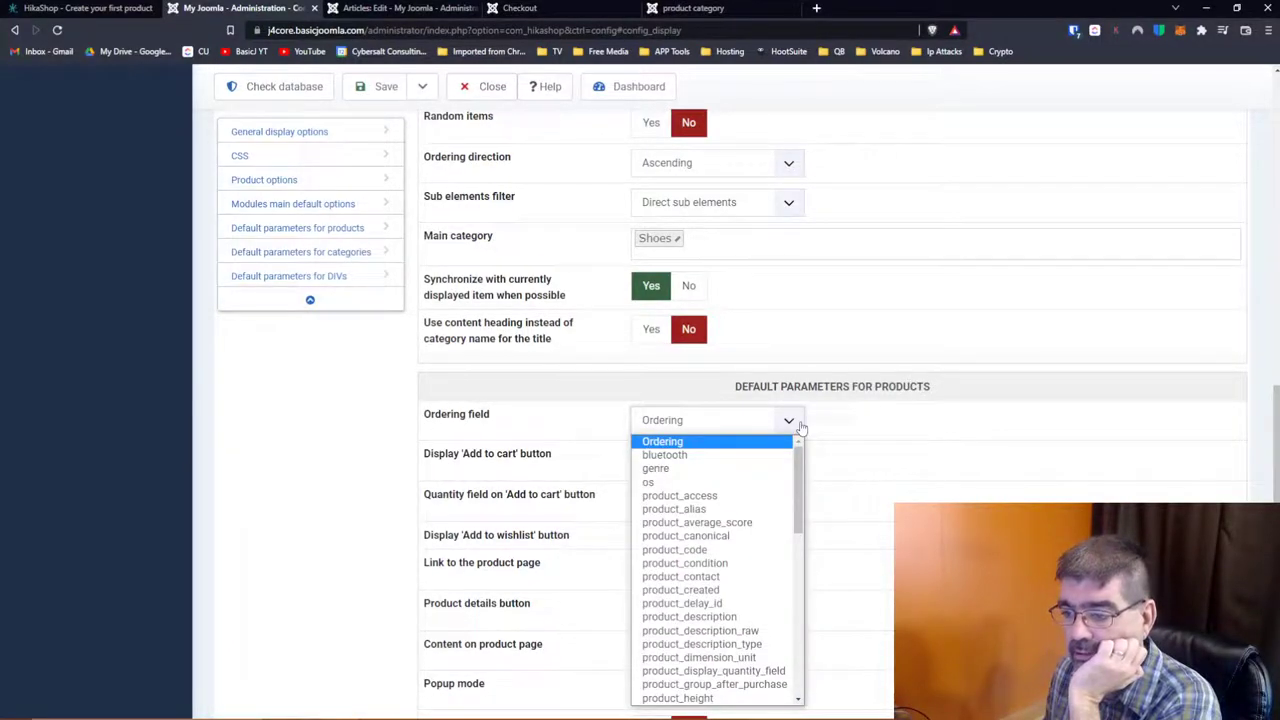
pyautogui.click(867, 420)
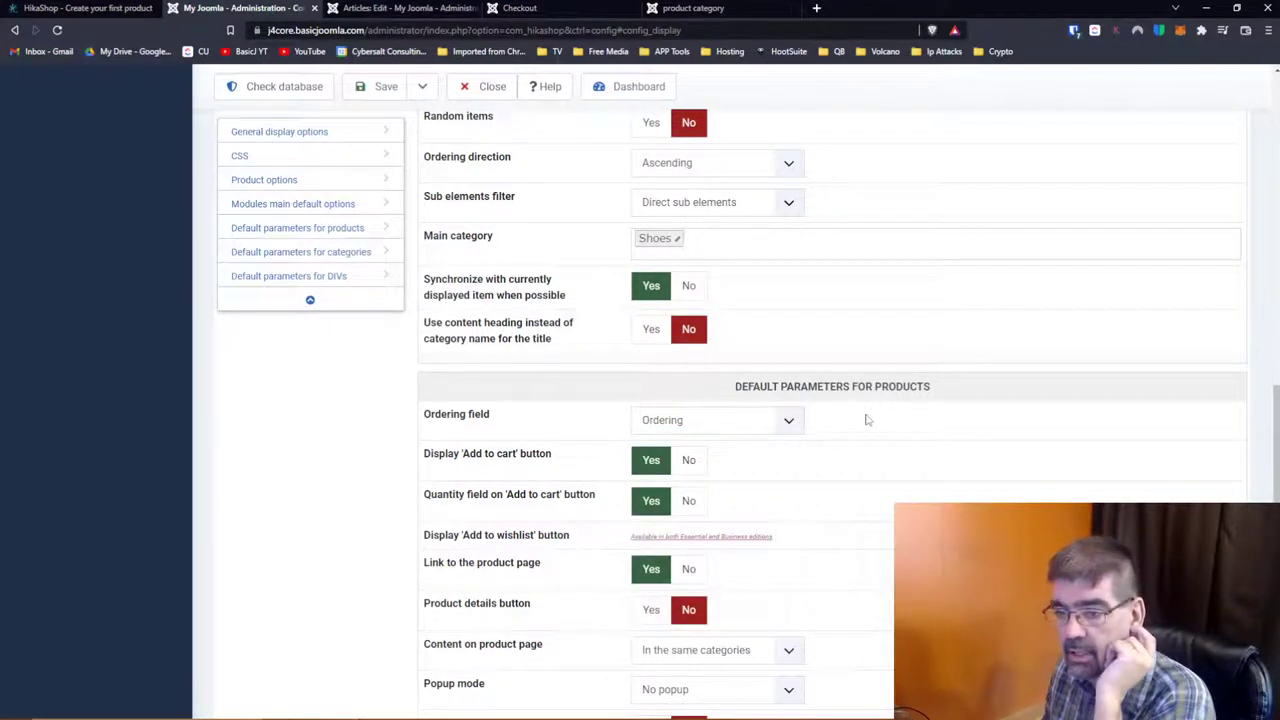
pyautogui.scroll(-3, 867, 420)
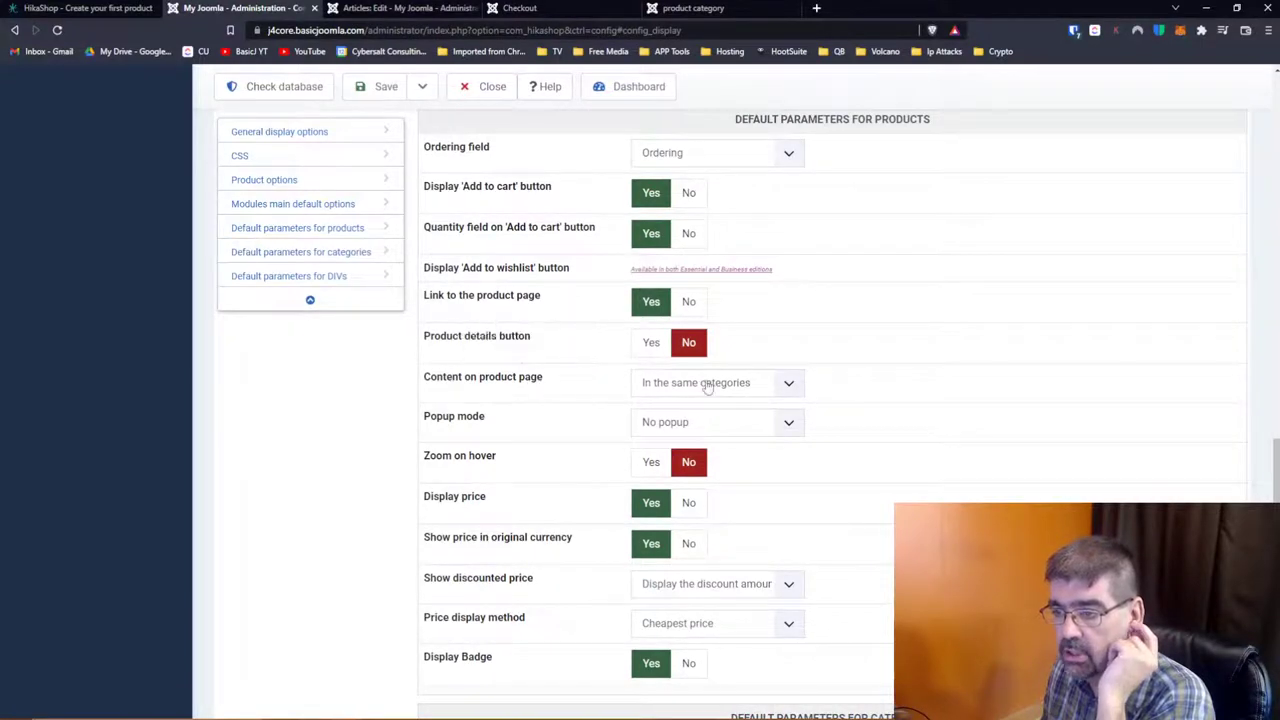
pyautogui.moveTo(517, 387)
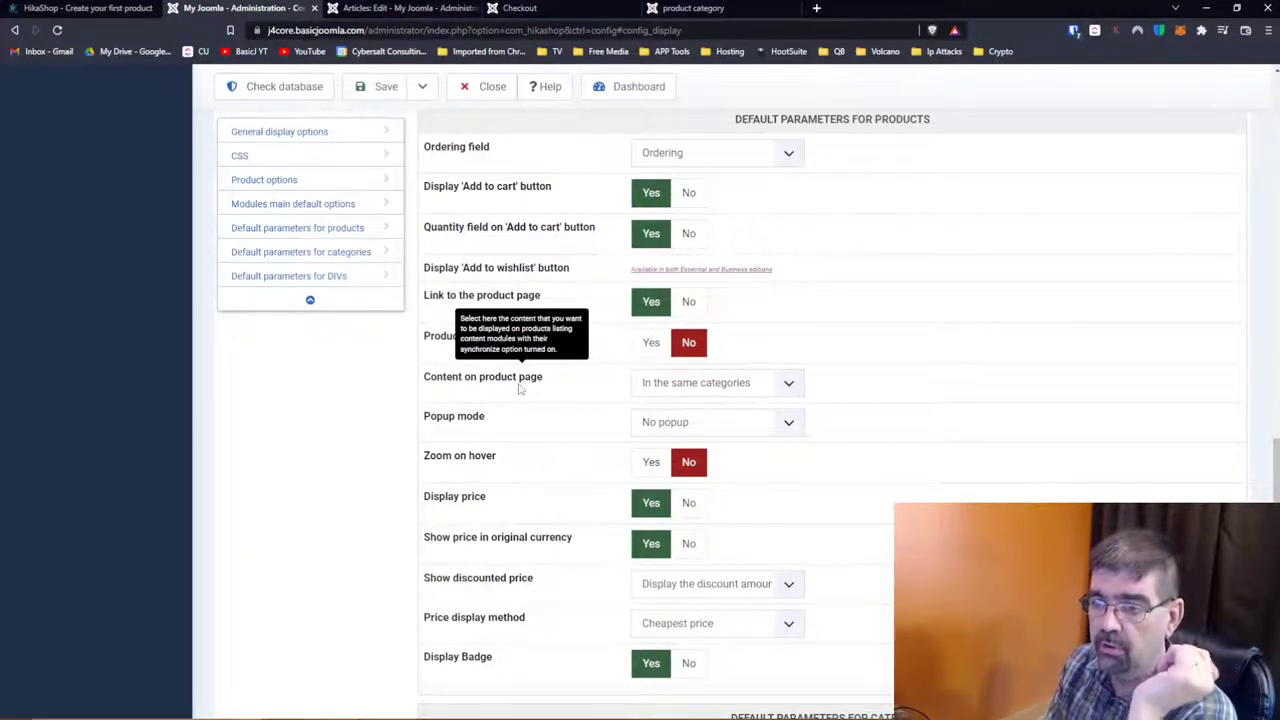
pyautogui.click(789, 385)
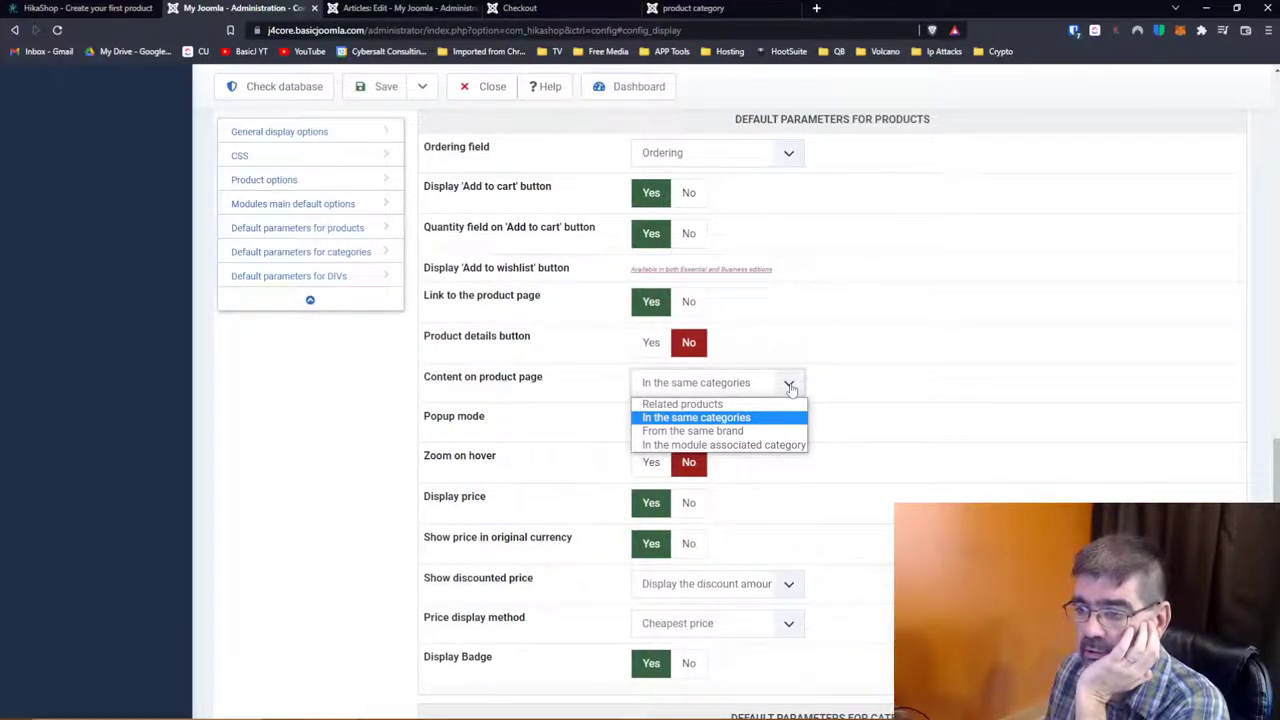
pyautogui.click(845, 412)
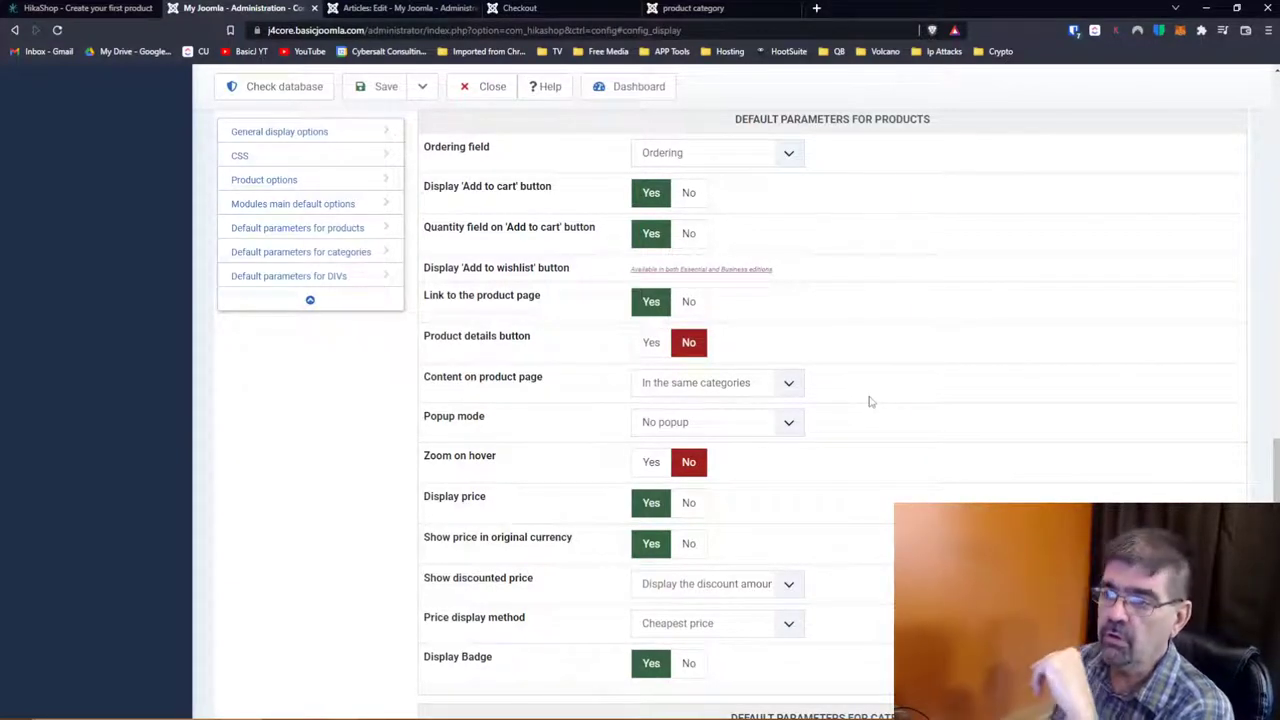
pyautogui.scroll(10, 869, 401)
pyautogui.scroll(5, 869, 401)
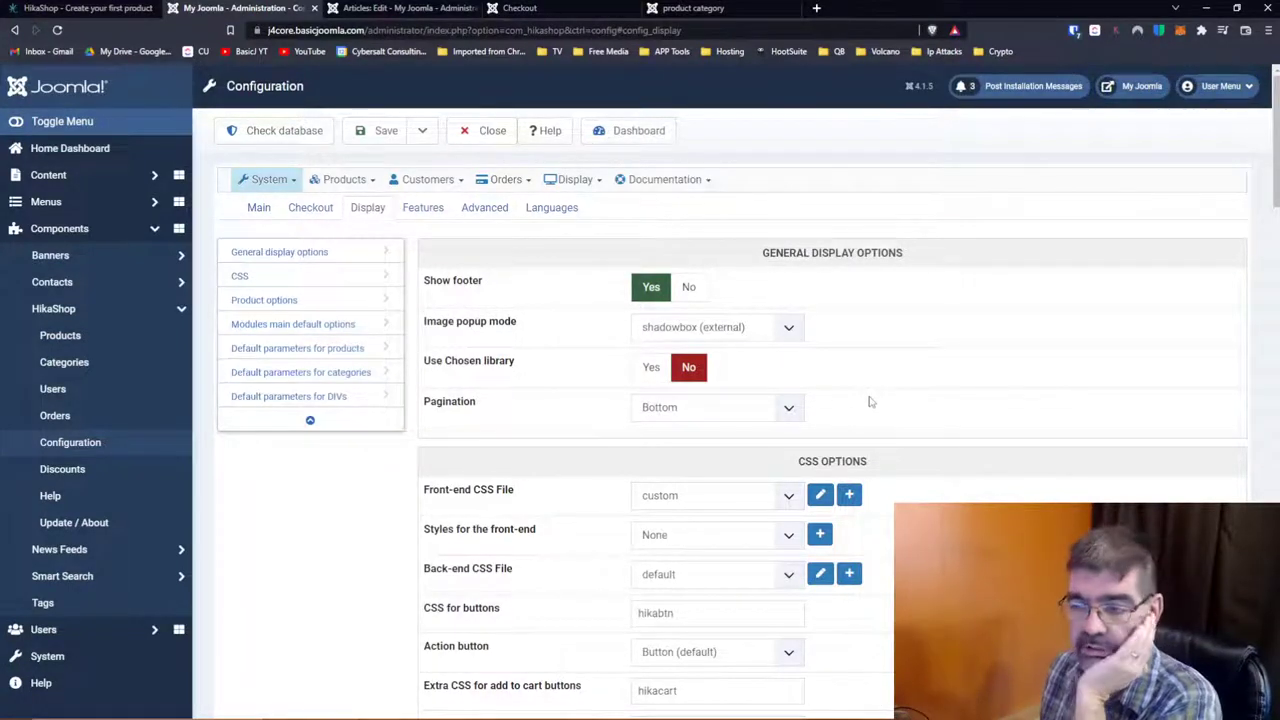
pyautogui.scroll(-2, 754, 385)
pyautogui.scroll(-10, 754, 385)
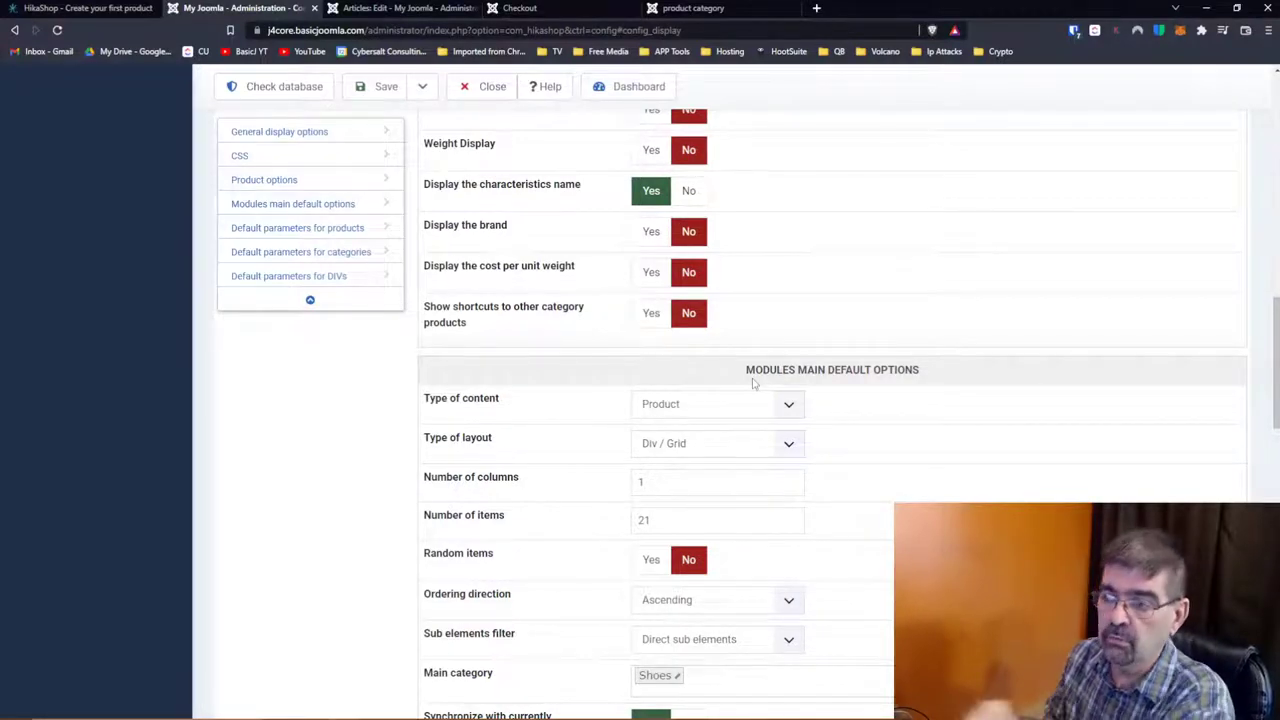
pyautogui.scroll(-3, 968, 240)
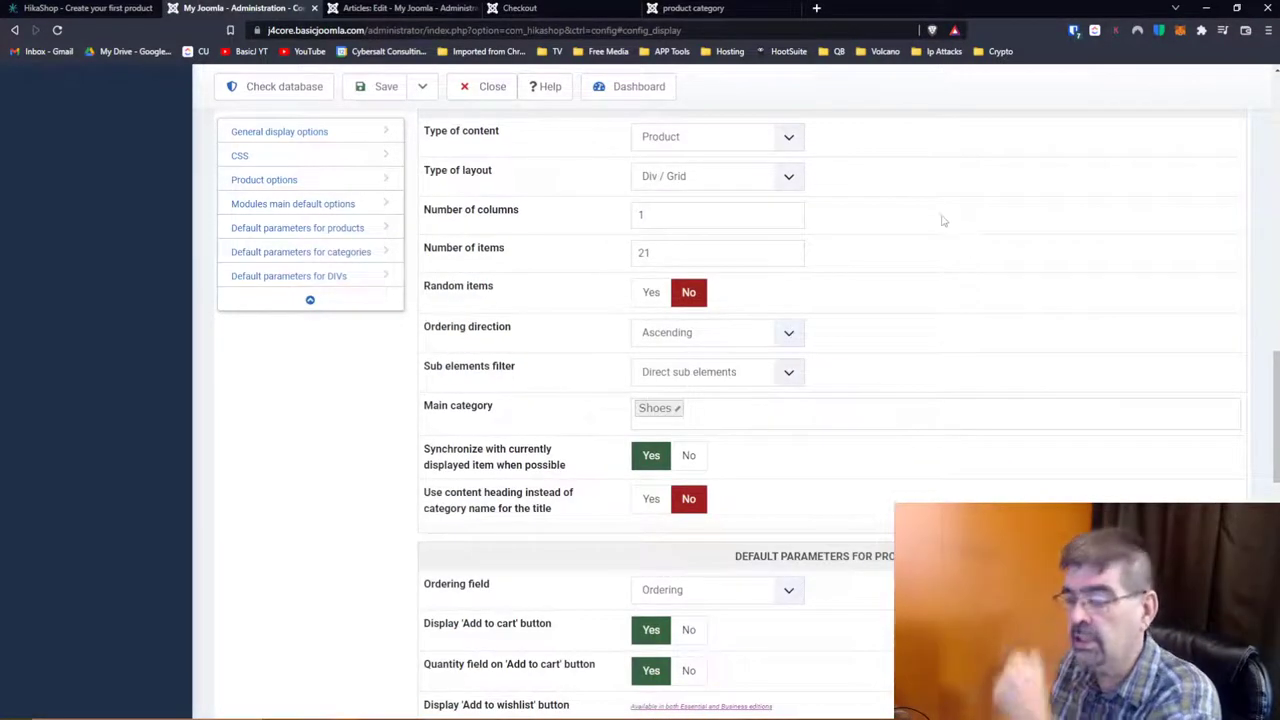
pyautogui.scroll(-10, 939, 225)
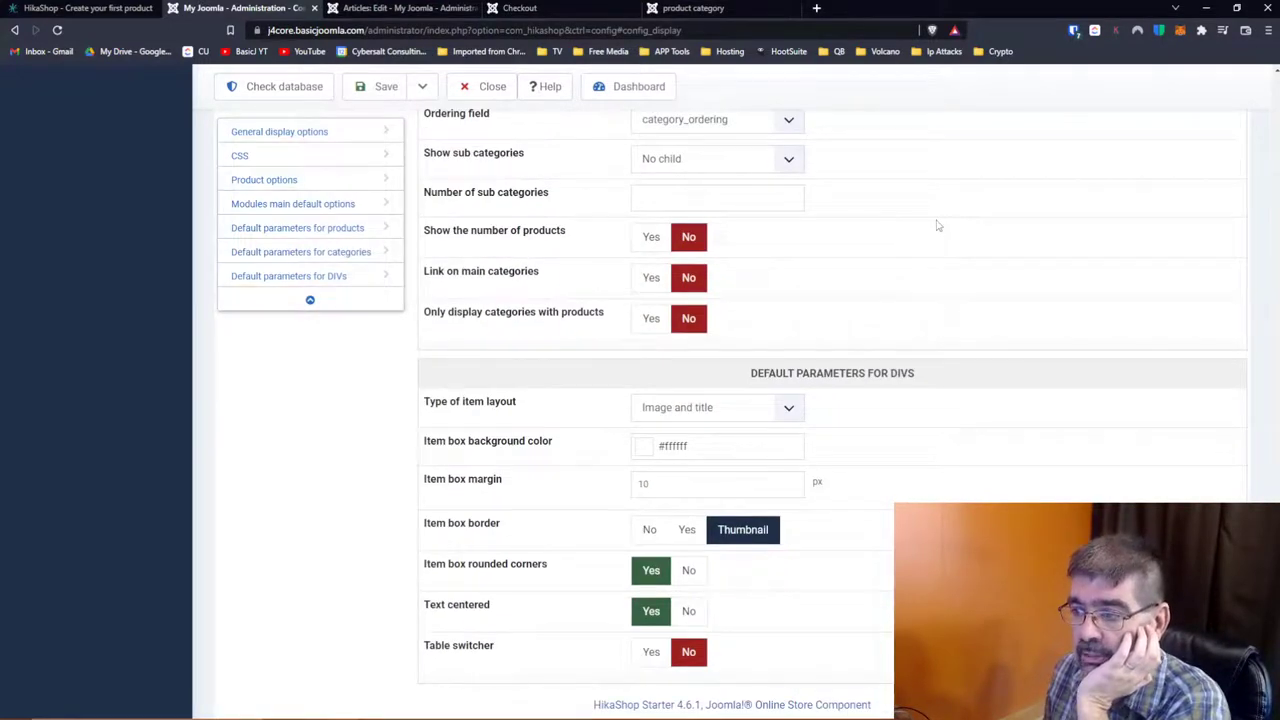
# Step: Keep the item layout type as Image and title, then switch to the Features tab
pyautogui.click(713, 407)
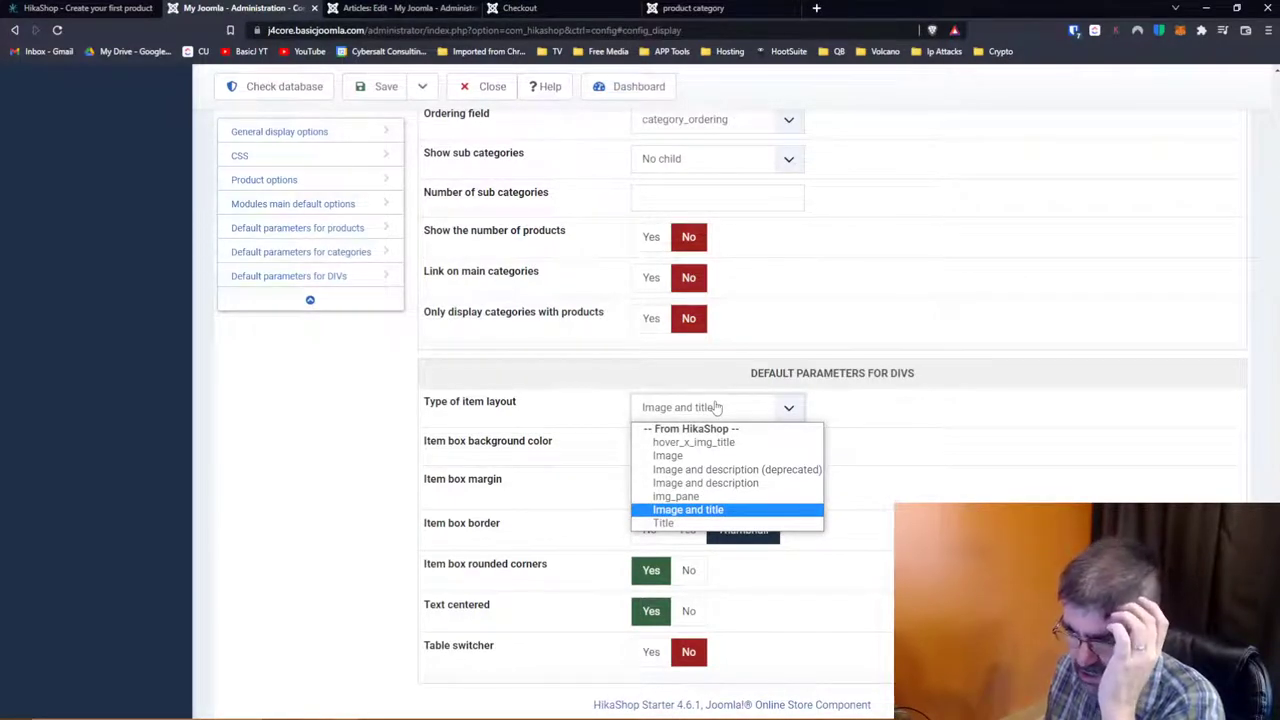
pyautogui.click(820, 414)
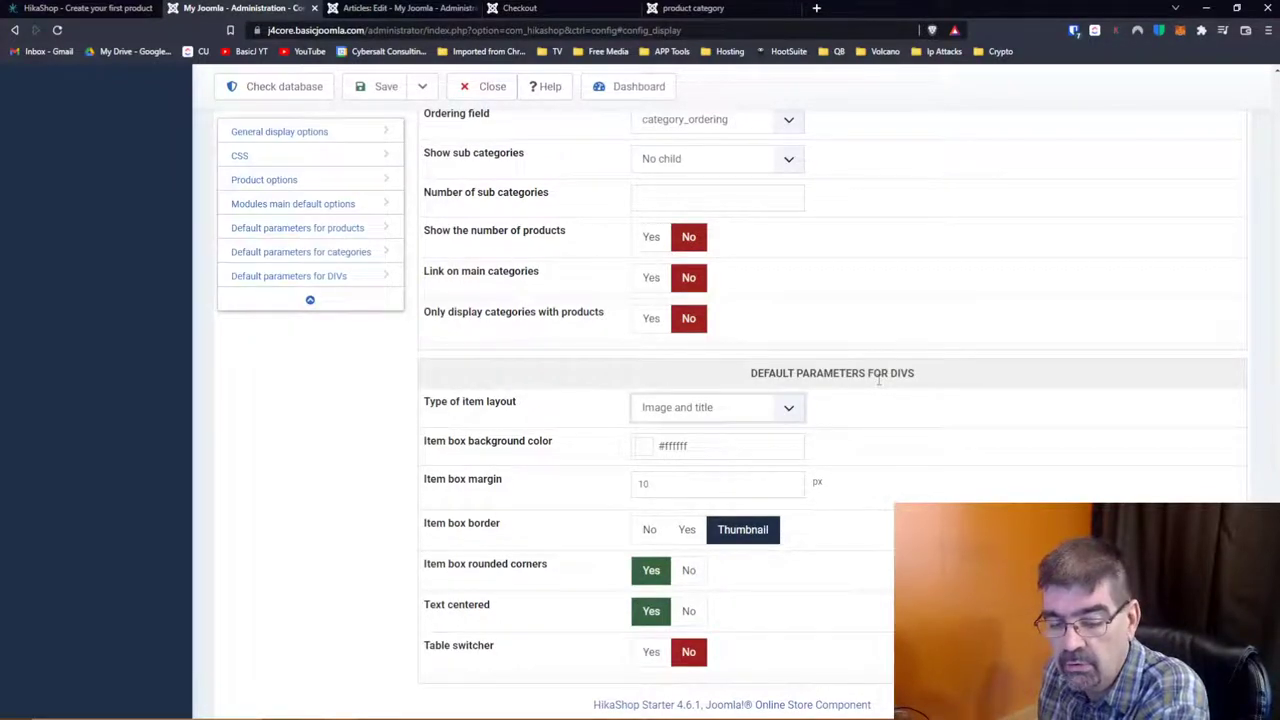
pyautogui.scroll(-1, 879, 379)
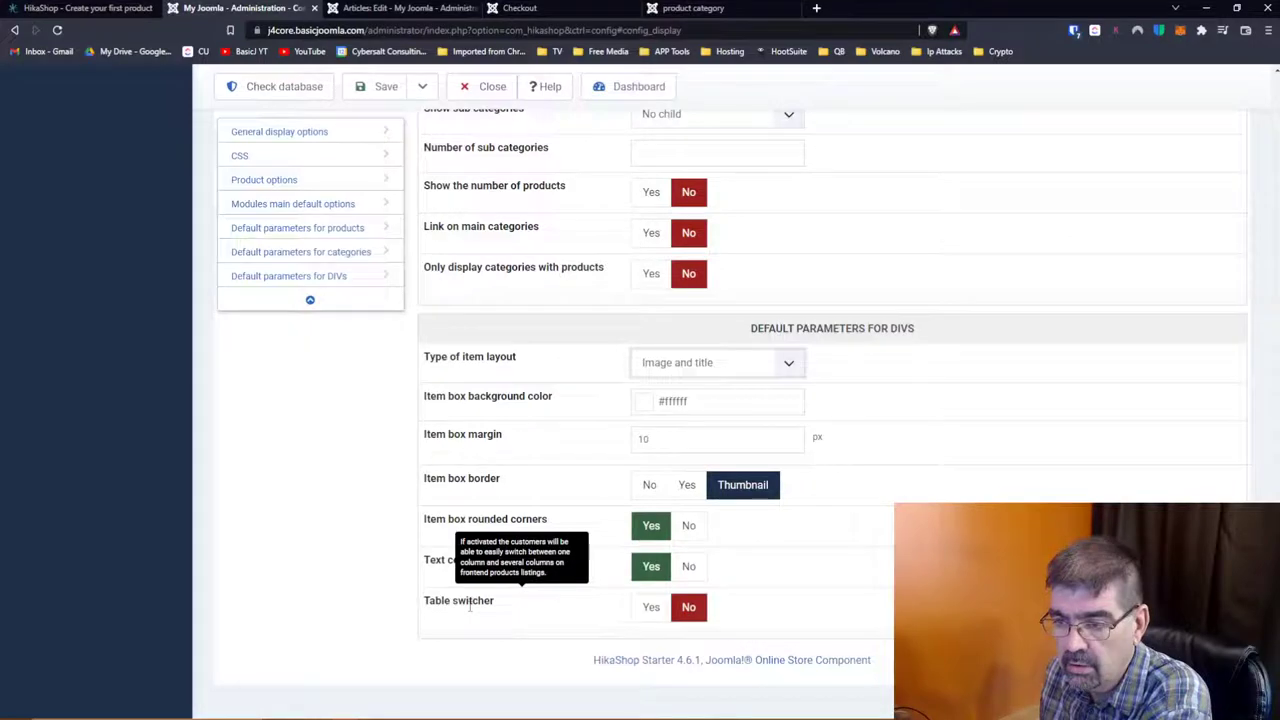
pyautogui.scroll(20, 510, 370)
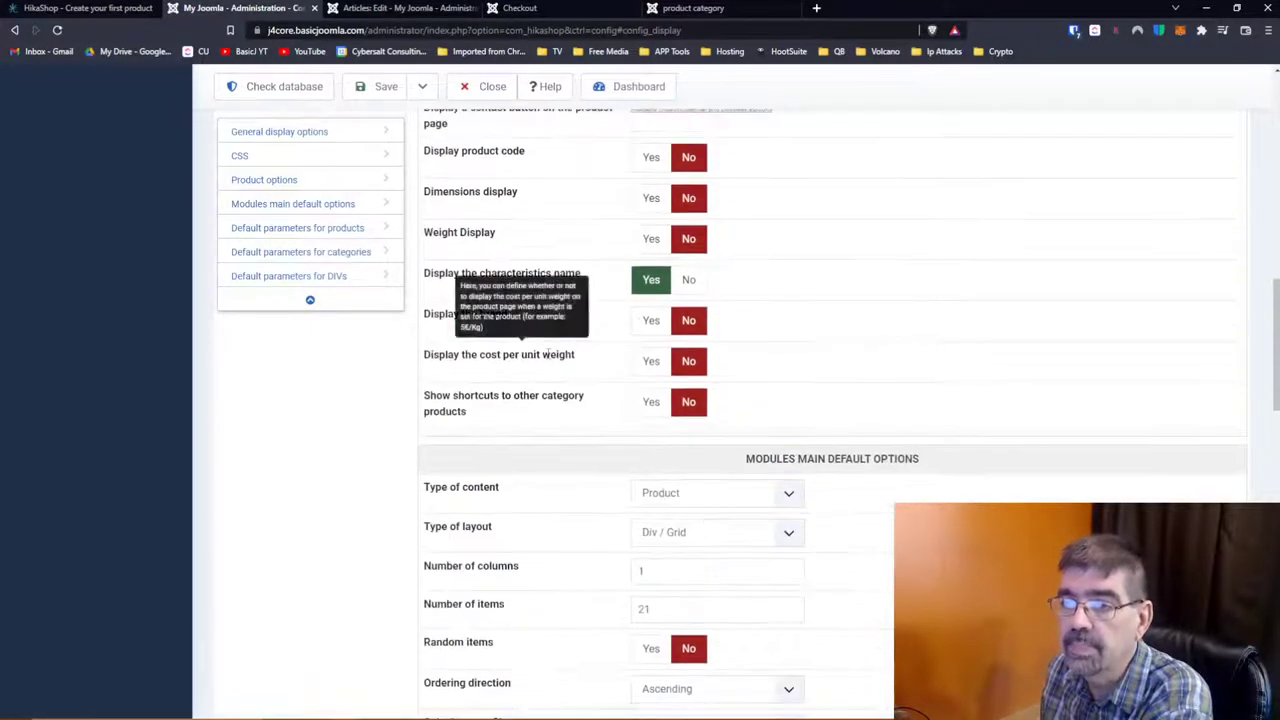
pyautogui.click(424, 212)
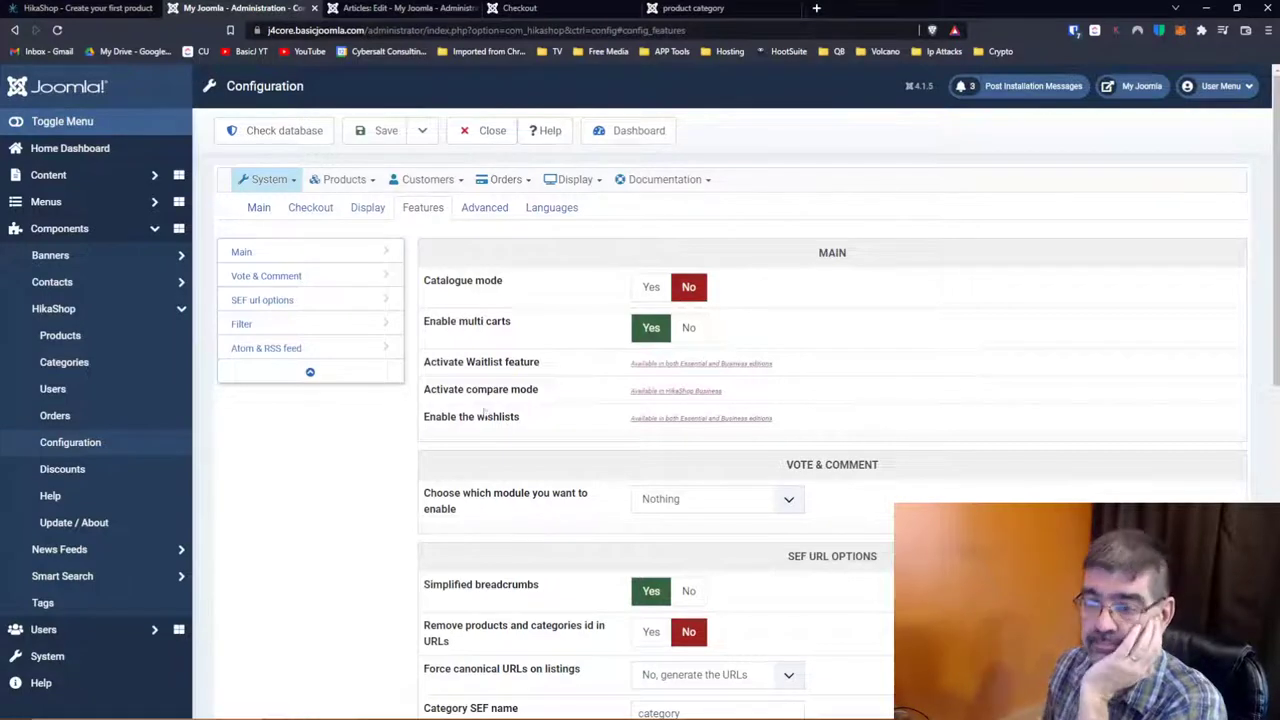
pyautogui.moveTo(489, 402)
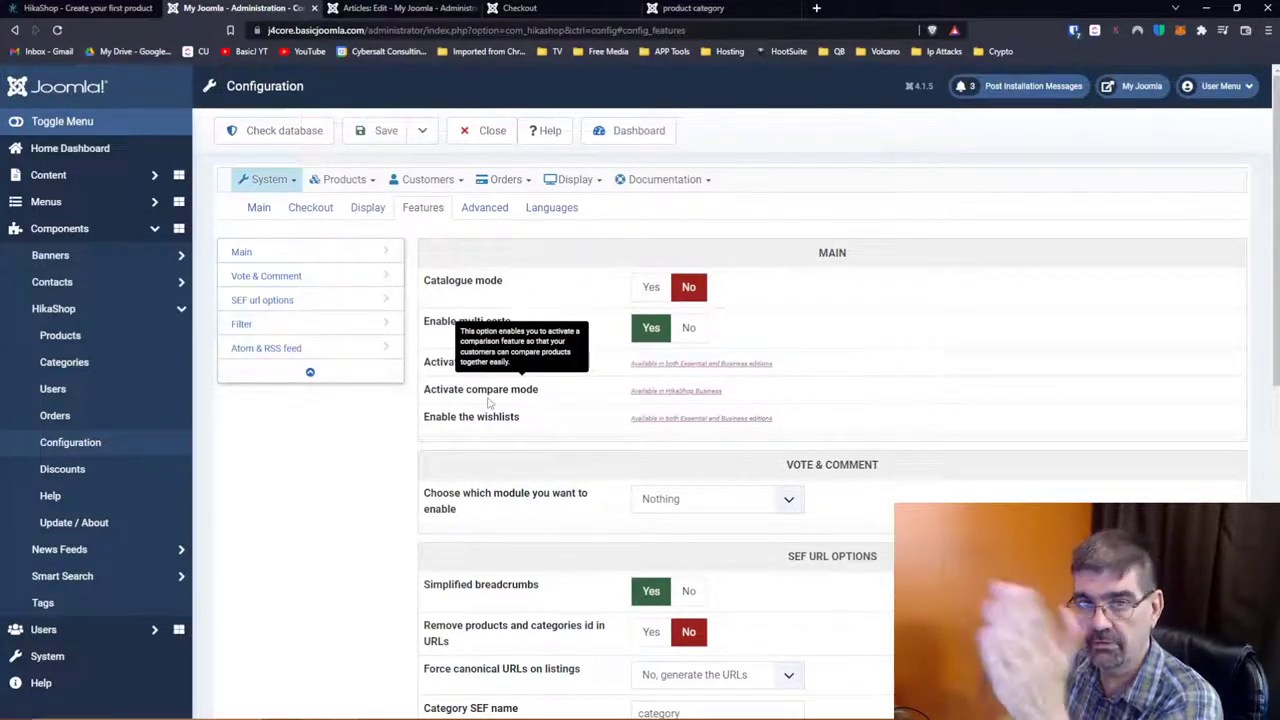
pyautogui.moveTo(597, 371)
pyautogui.scroll(-2, 597, 371)
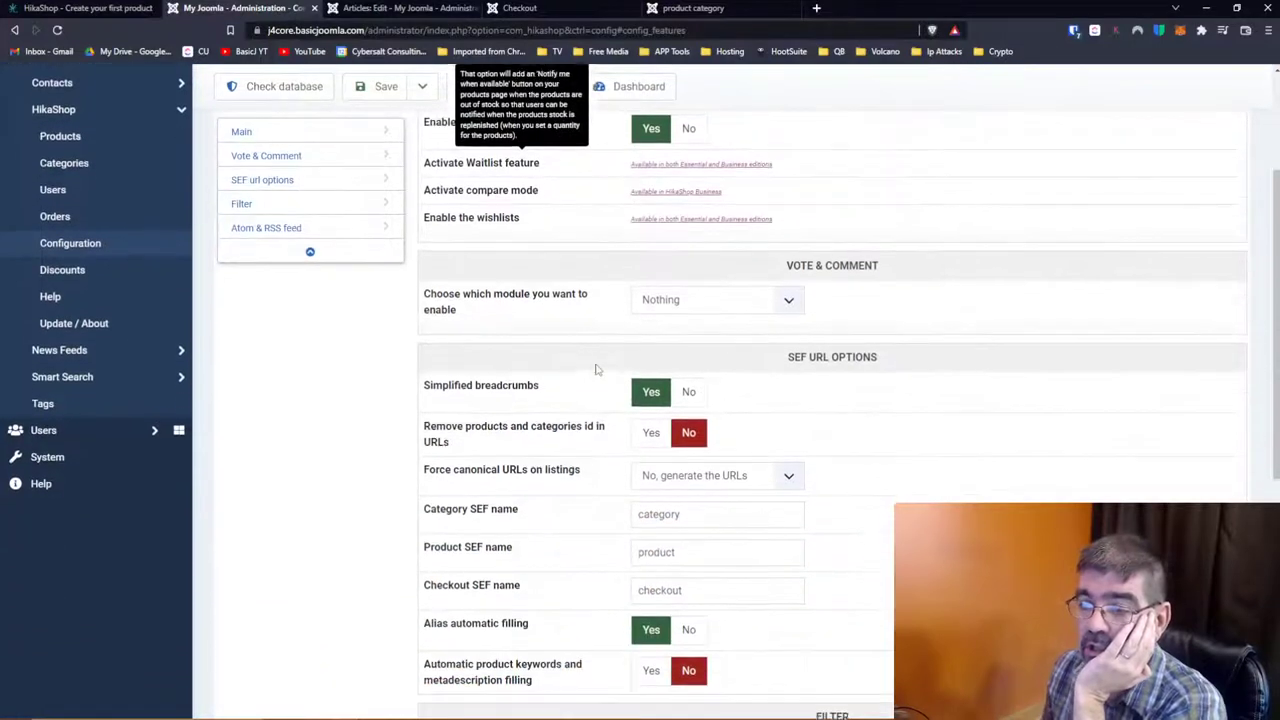
pyautogui.click(790, 302)
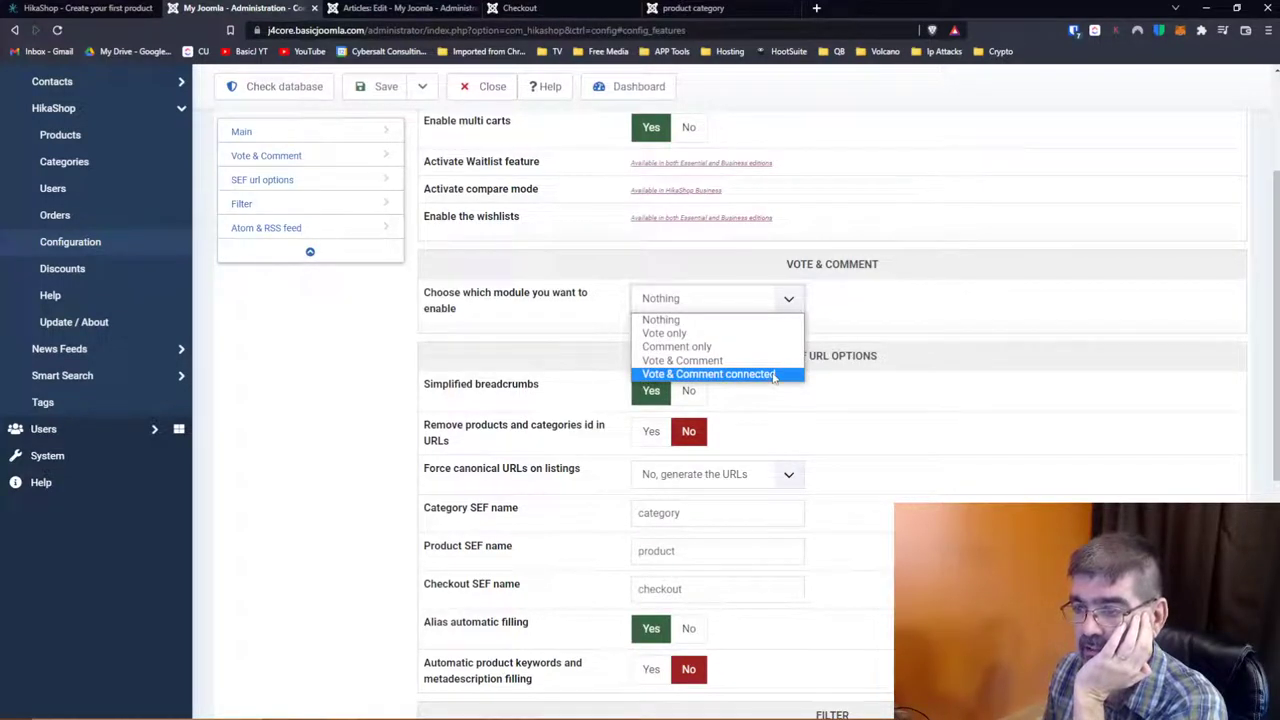
pyautogui.click(894, 290)
pyautogui.scroll(-2, 898, 292)
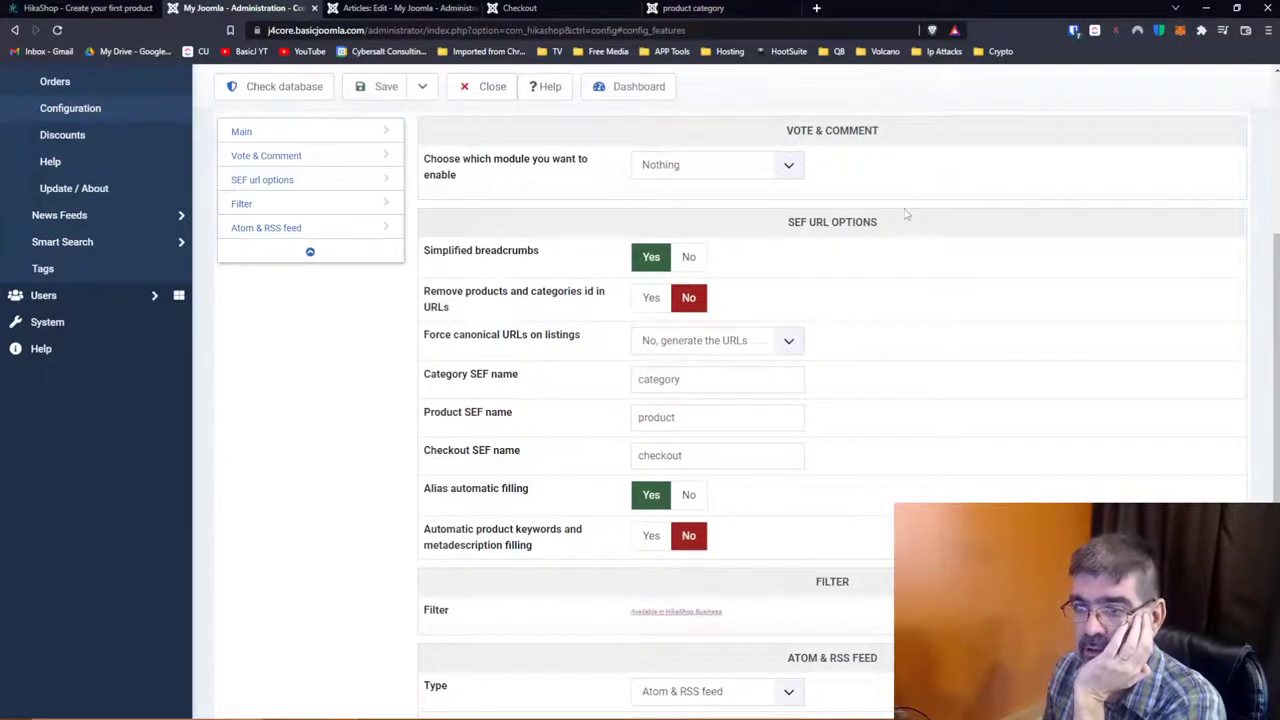
# Step: Review the SEF URL and Atom & RSS feed options, then switch to the Advanced tab
pyautogui.moveTo(485, 302)
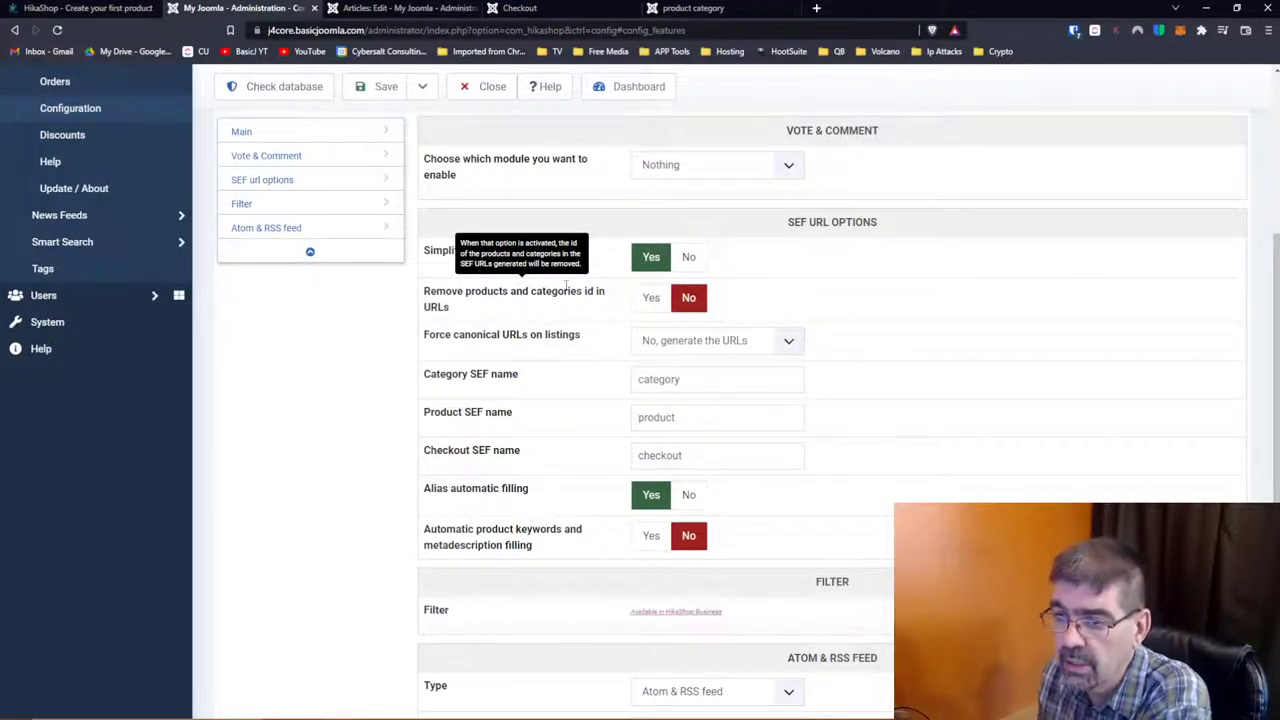
pyautogui.scroll(-1, 566, 286)
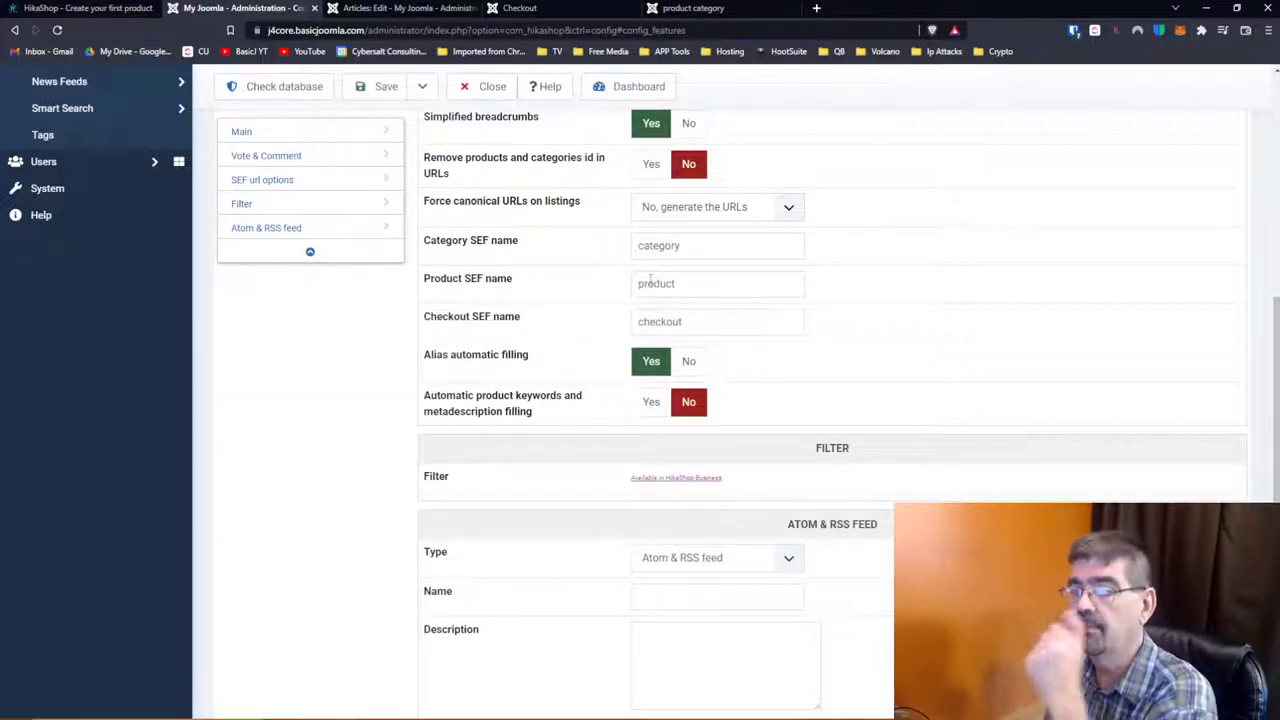
pyautogui.moveTo(590, 322)
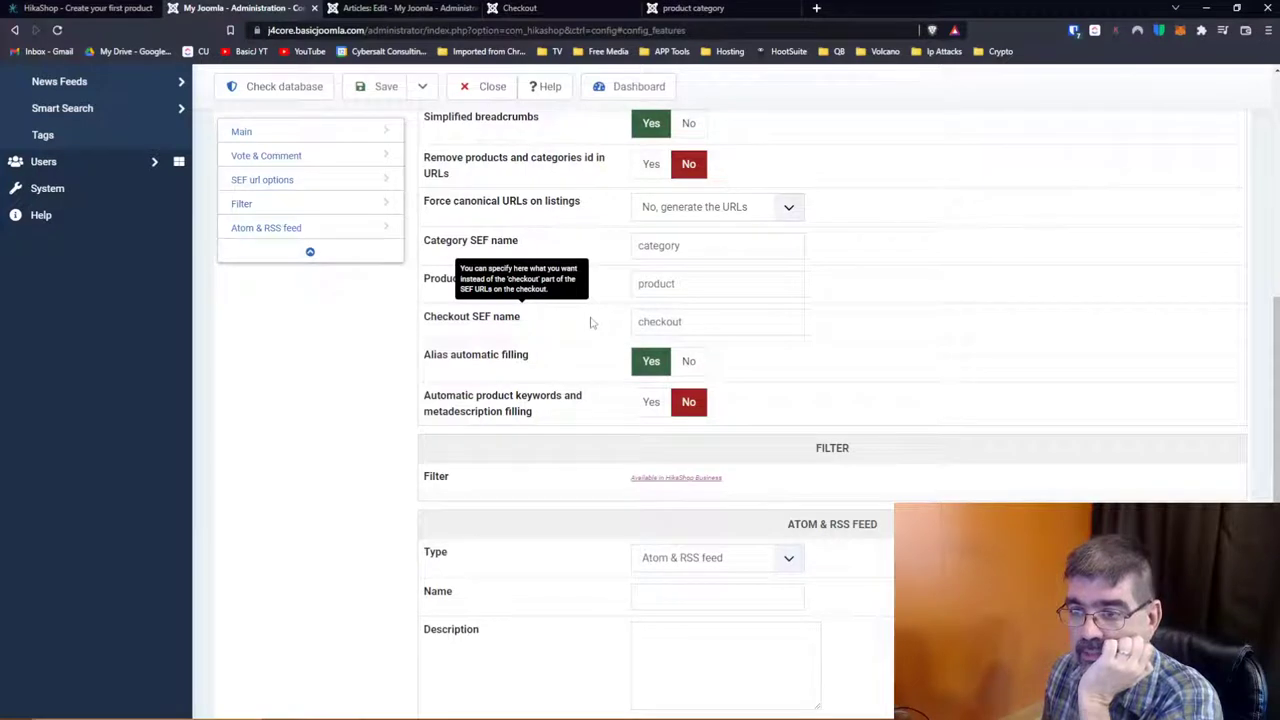
pyautogui.scroll(-3, 590, 322)
pyautogui.scroll(-1, 590, 322)
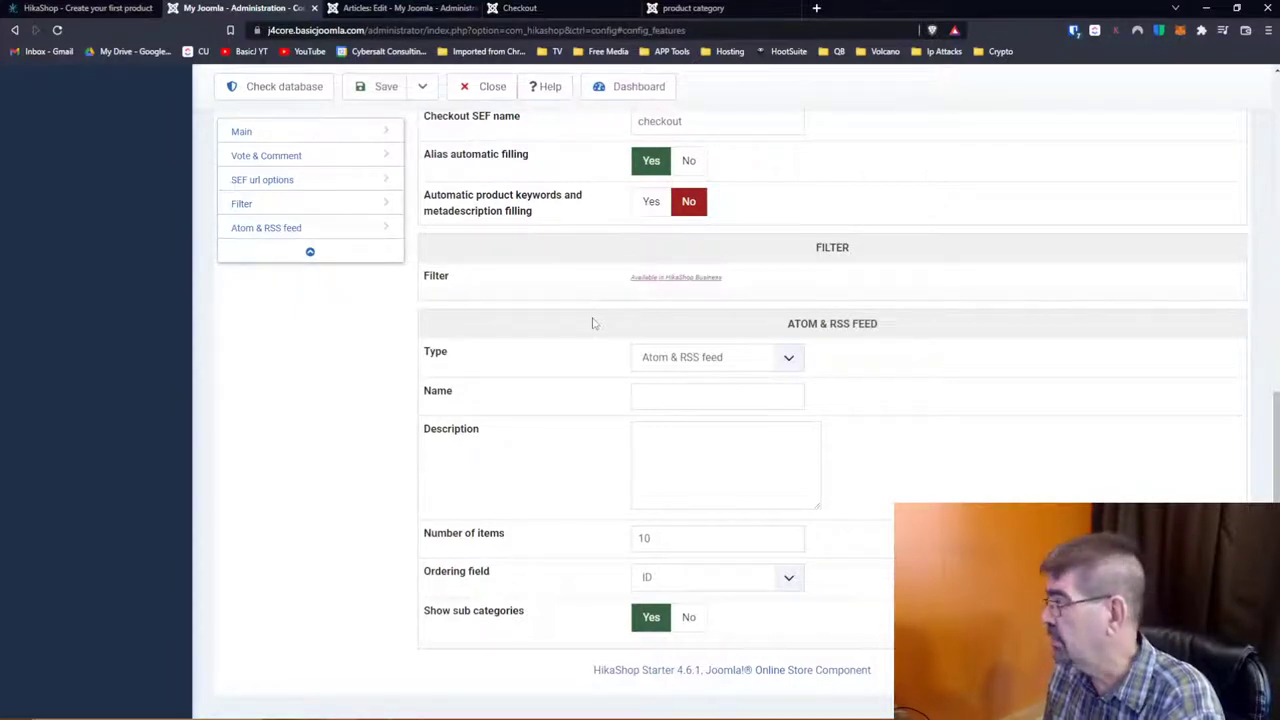
pyautogui.scroll(-1, 592, 323)
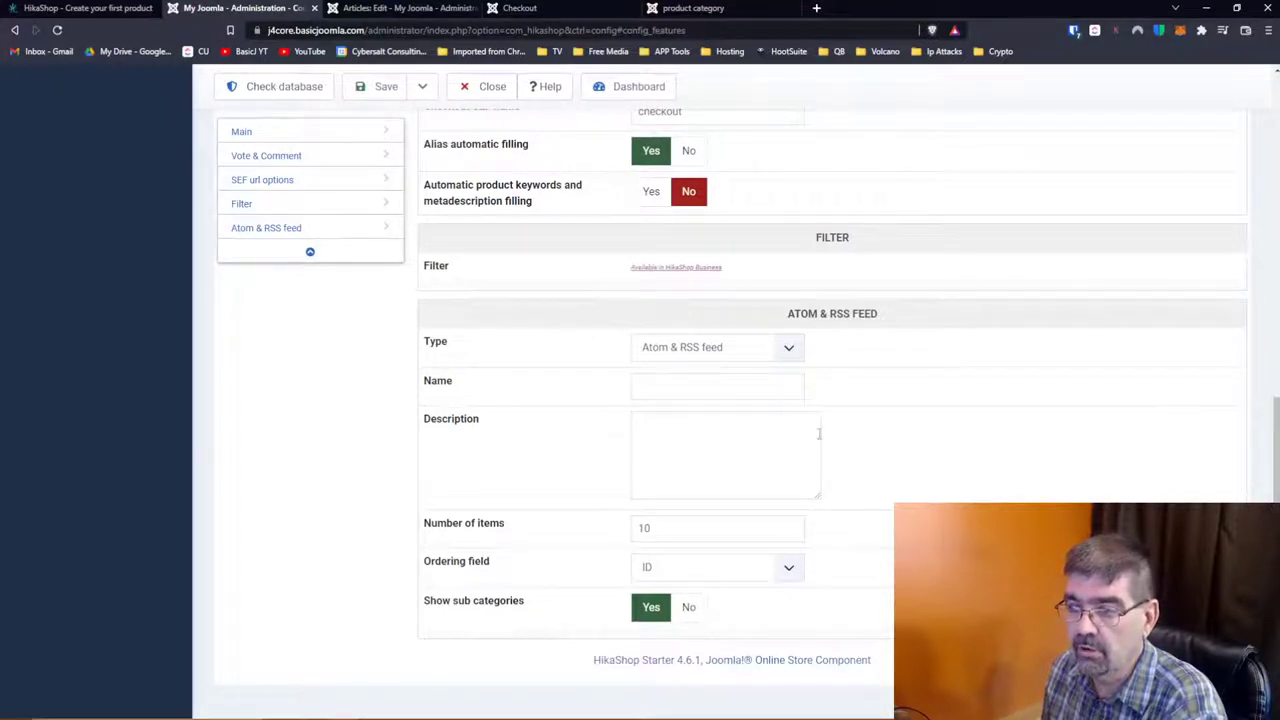
pyautogui.scroll(15, 880, 337)
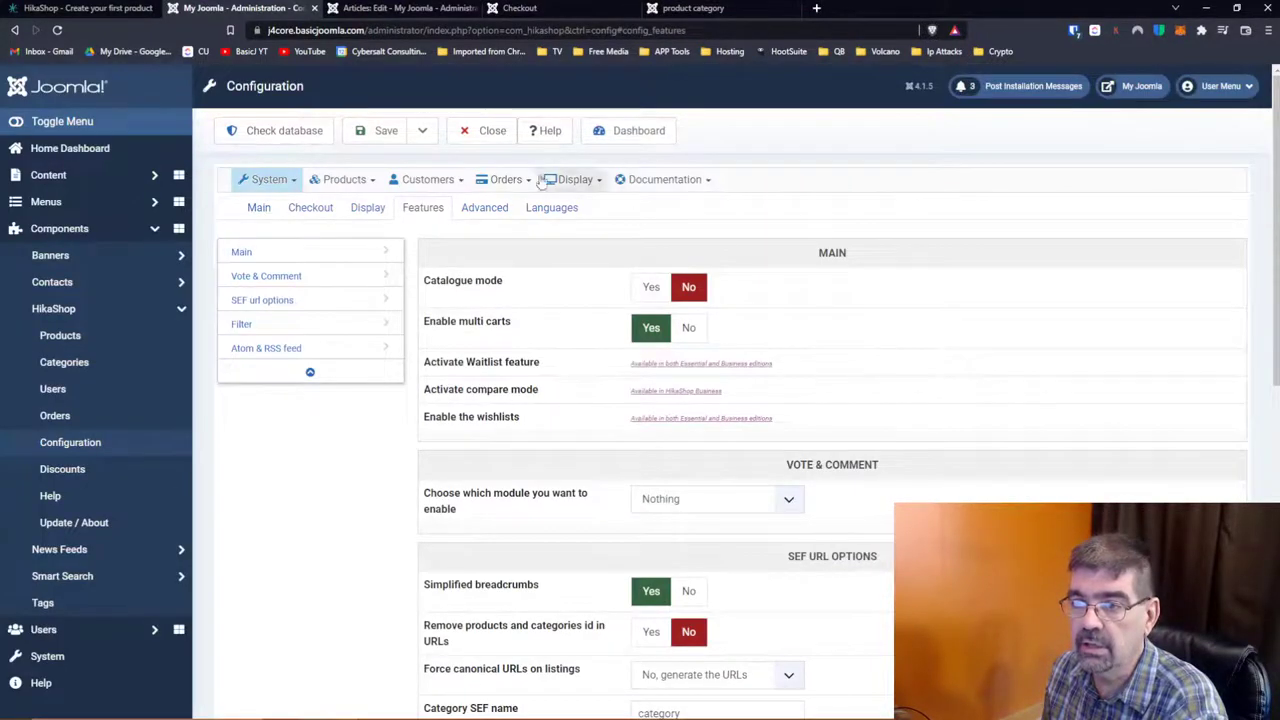
pyautogui.click(490, 209)
pyautogui.moveTo(490, 283)
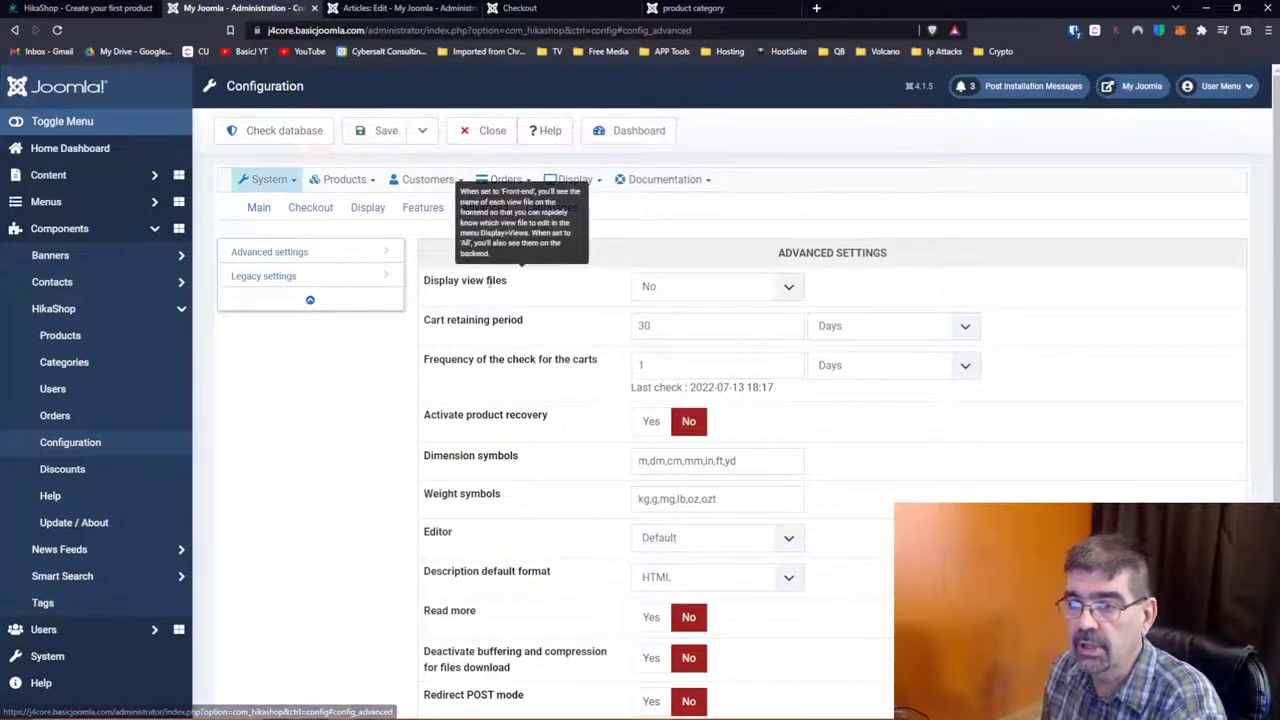
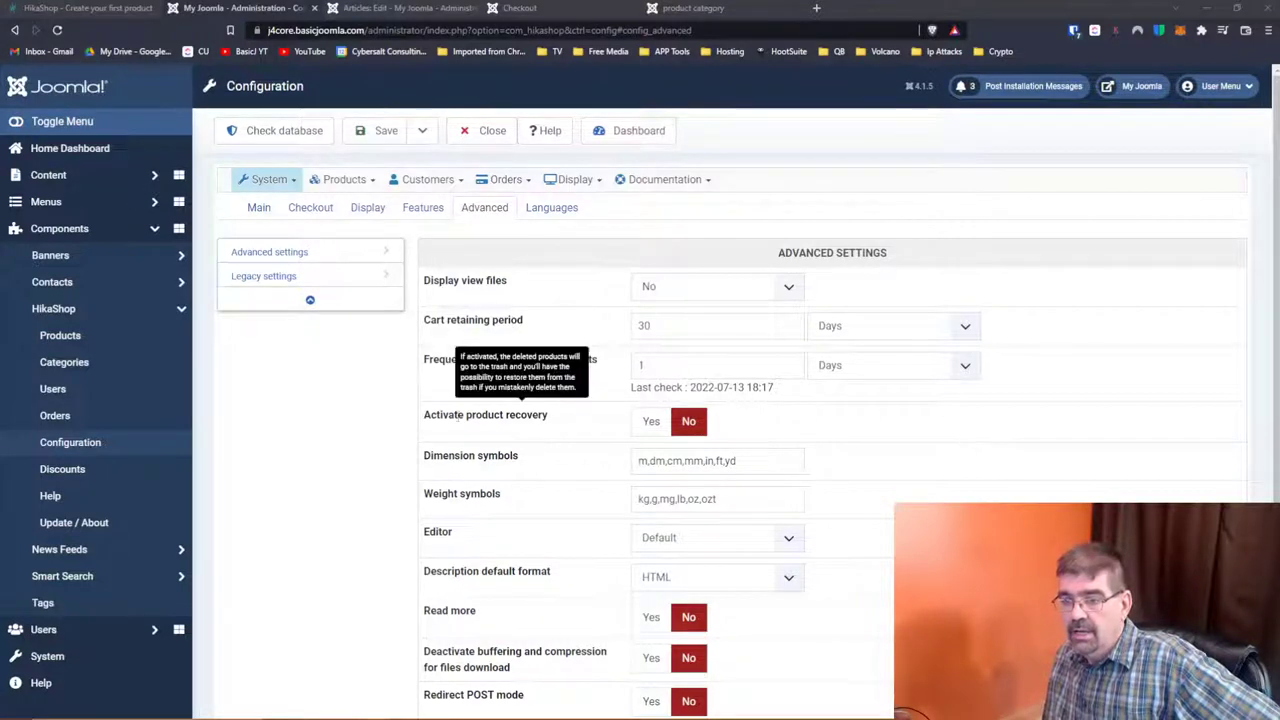
# Step: Review the editor choices in the store configuration, leaving the editor on Default
pyautogui.moveTo(477, 452)
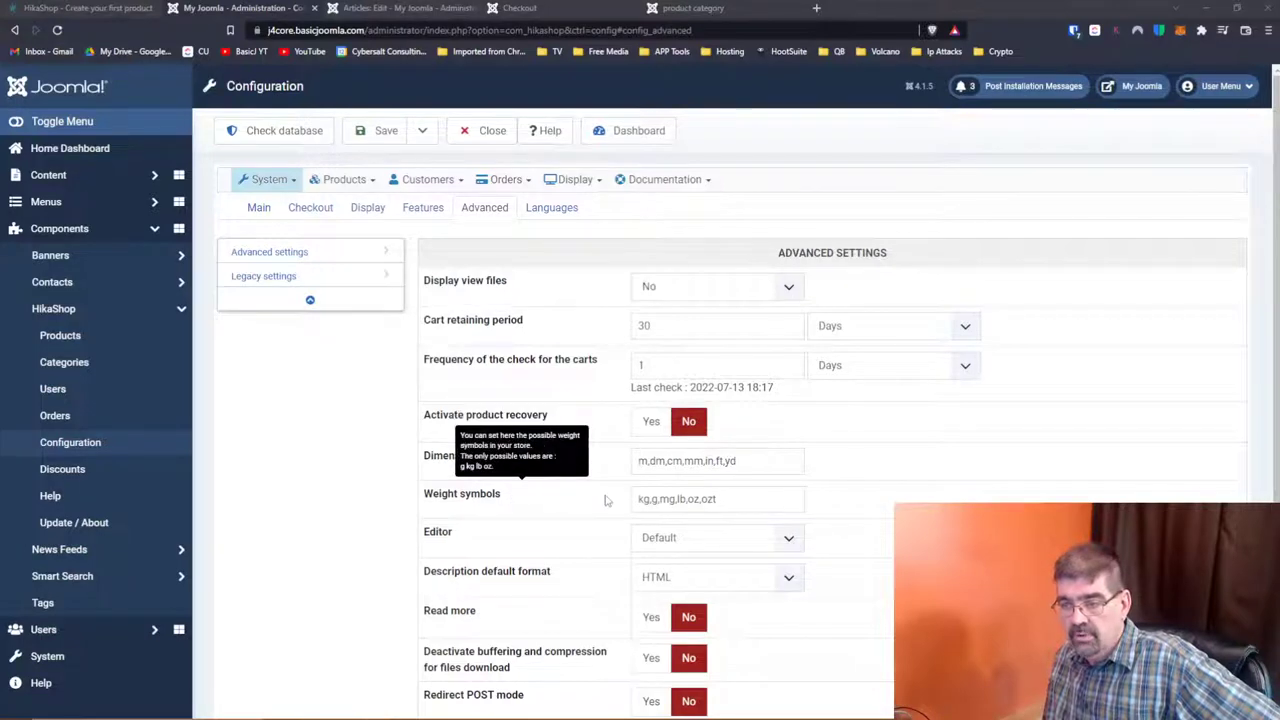
pyautogui.scroll(-1, 605, 500)
pyautogui.scroll(-1, 605, 500)
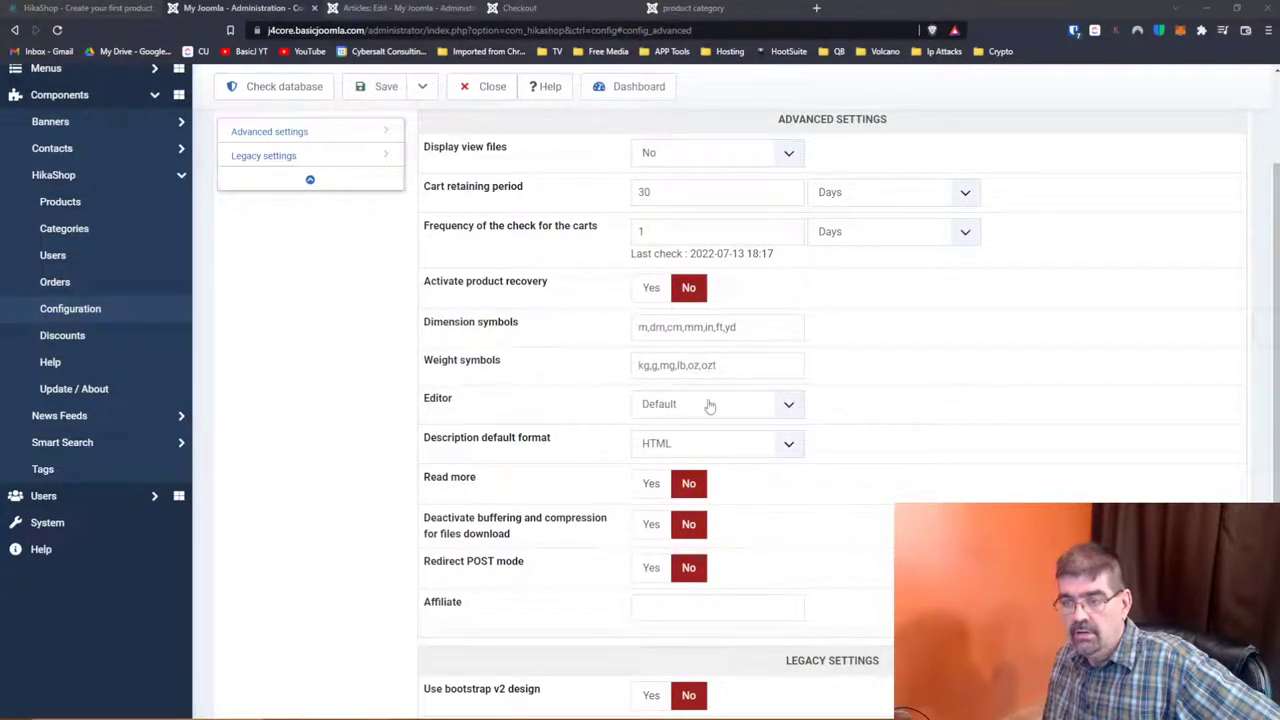
pyautogui.click(709, 404)
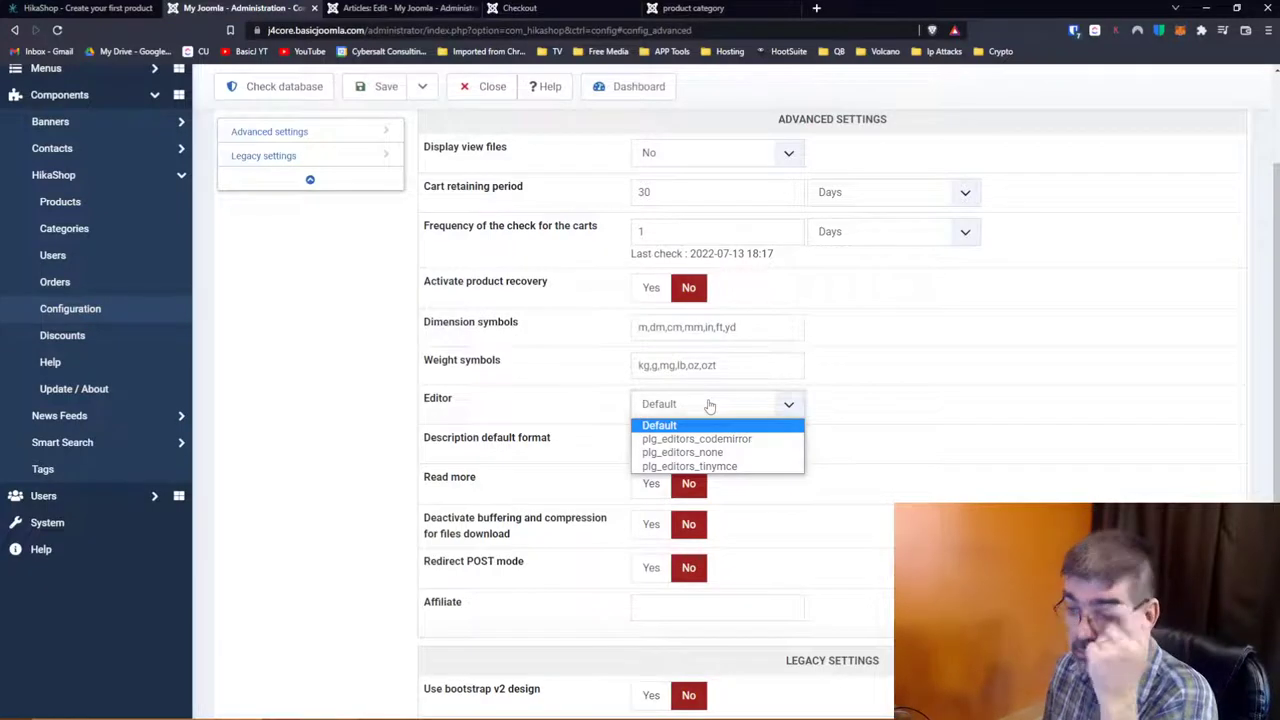
pyautogui.click(491, 390)
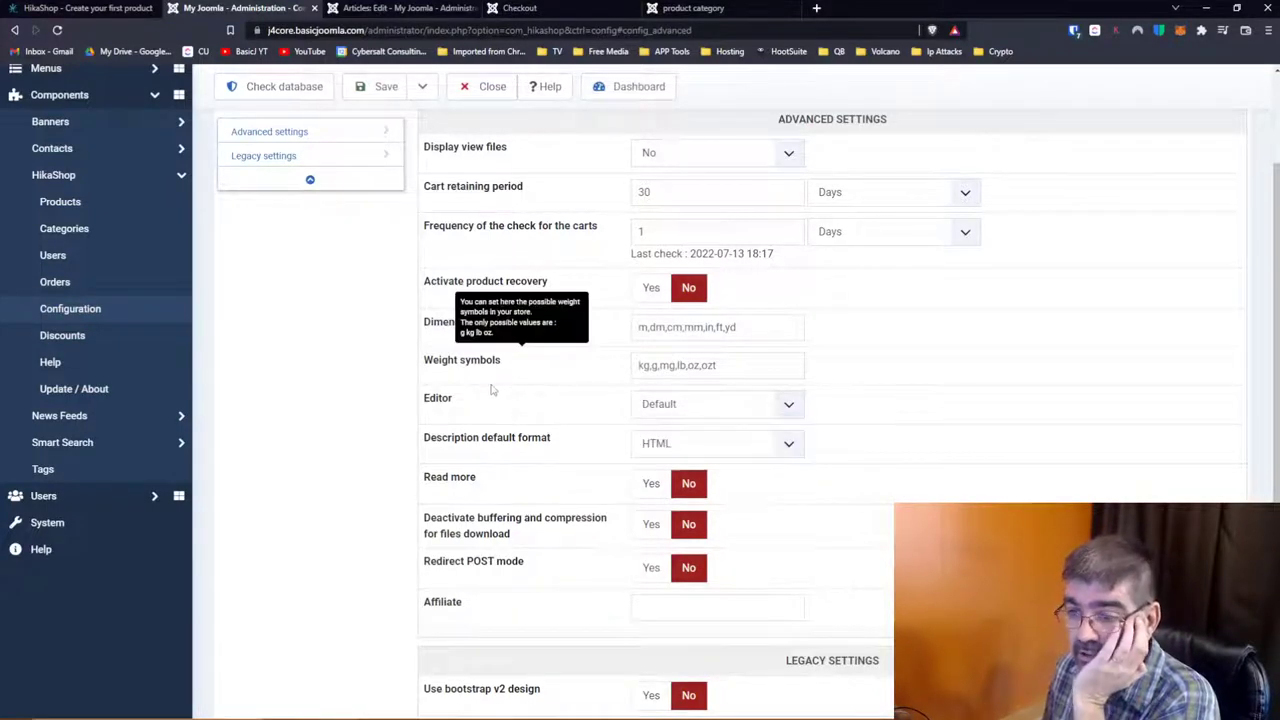
pyautogui.scroll(-1, 491, 390)
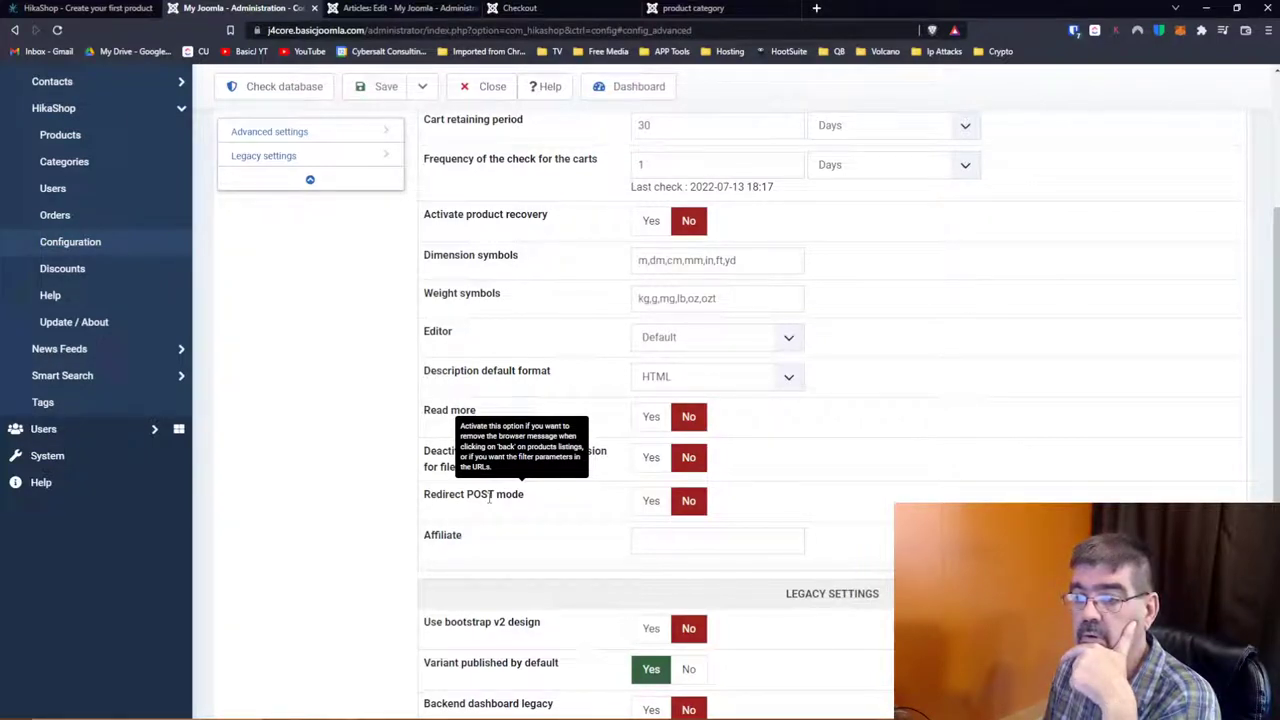
pyautogui.scroll(-1, 489, 510)
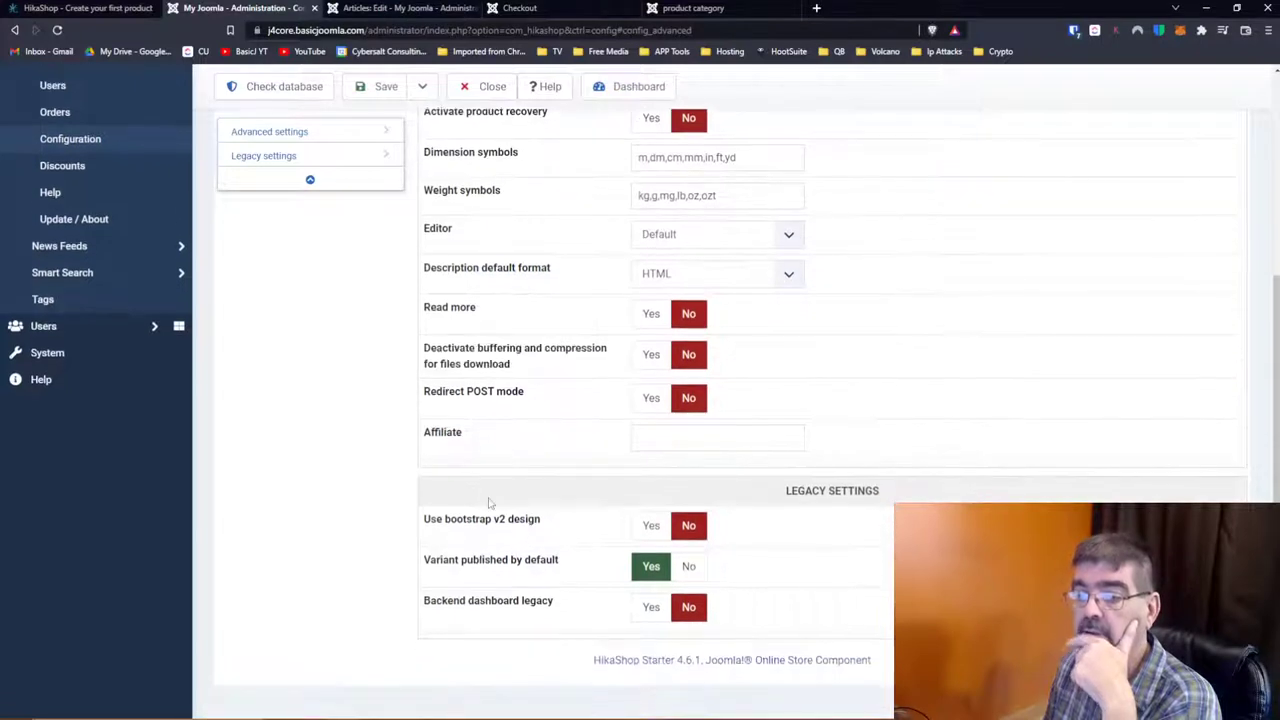
pyautogui.moveTo(478, 390)
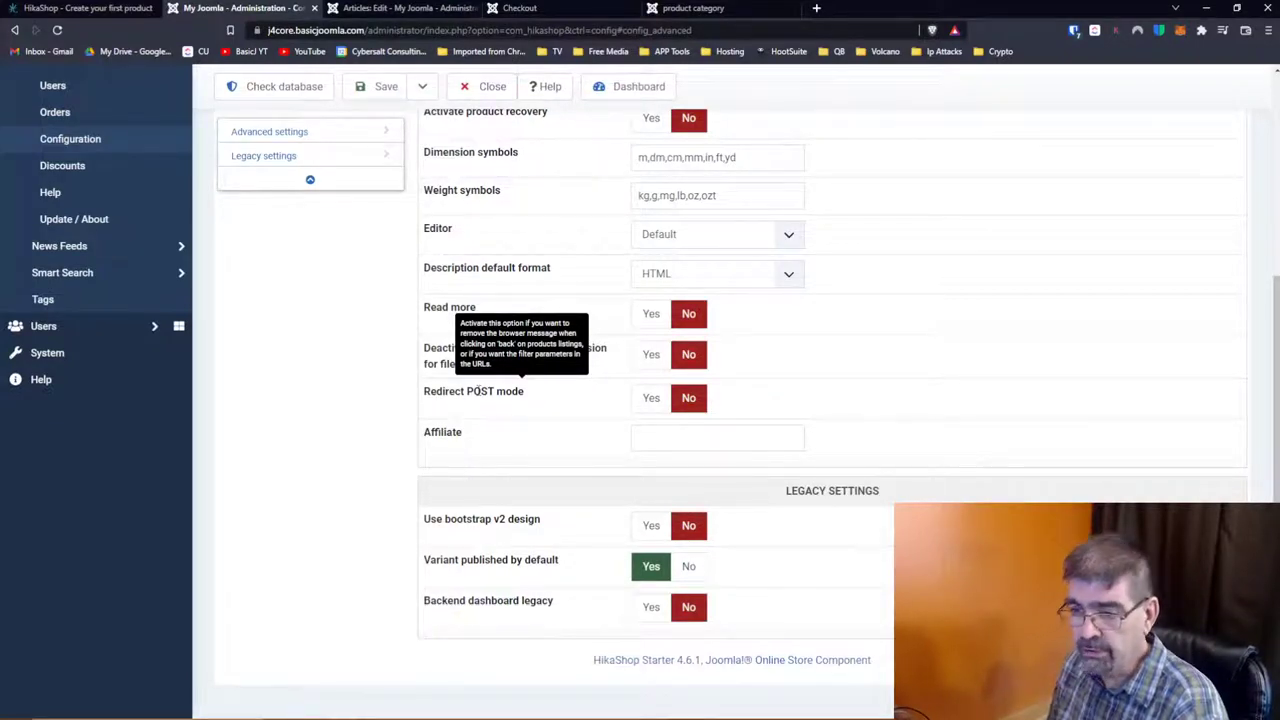
pyautogui.moveTo(481, 517)
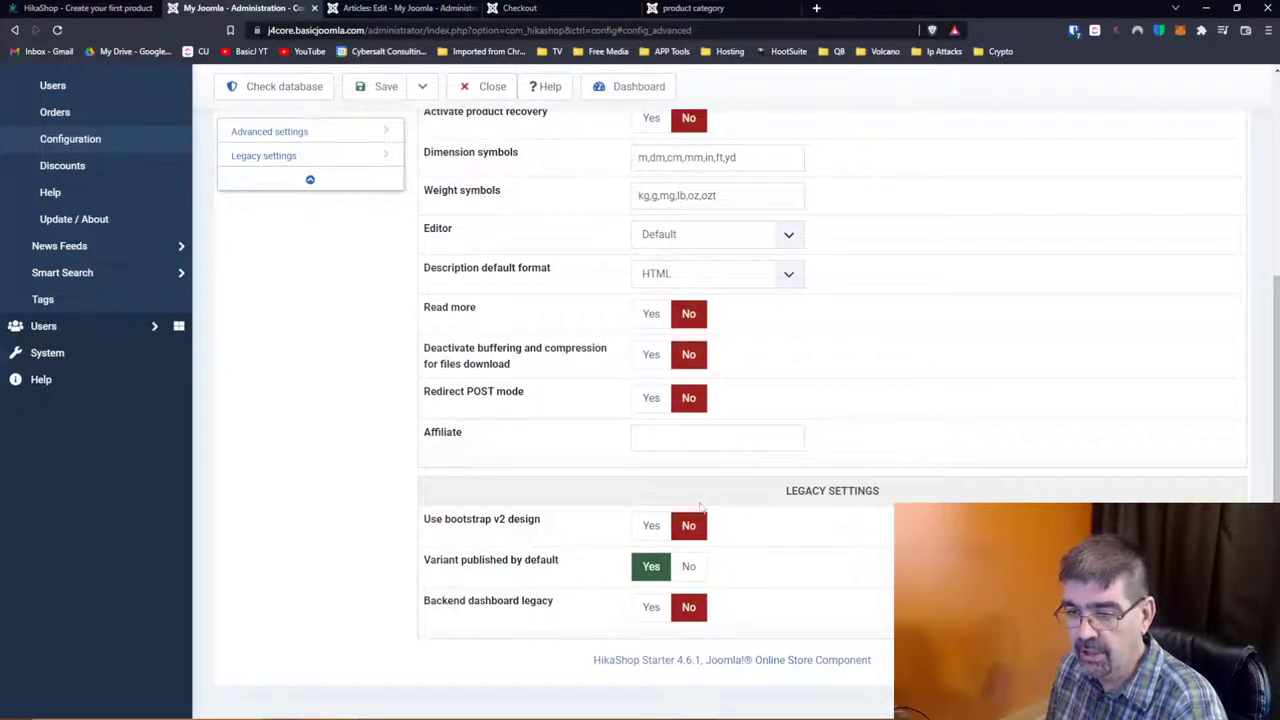
pyautogui.moveTo(505, 560)
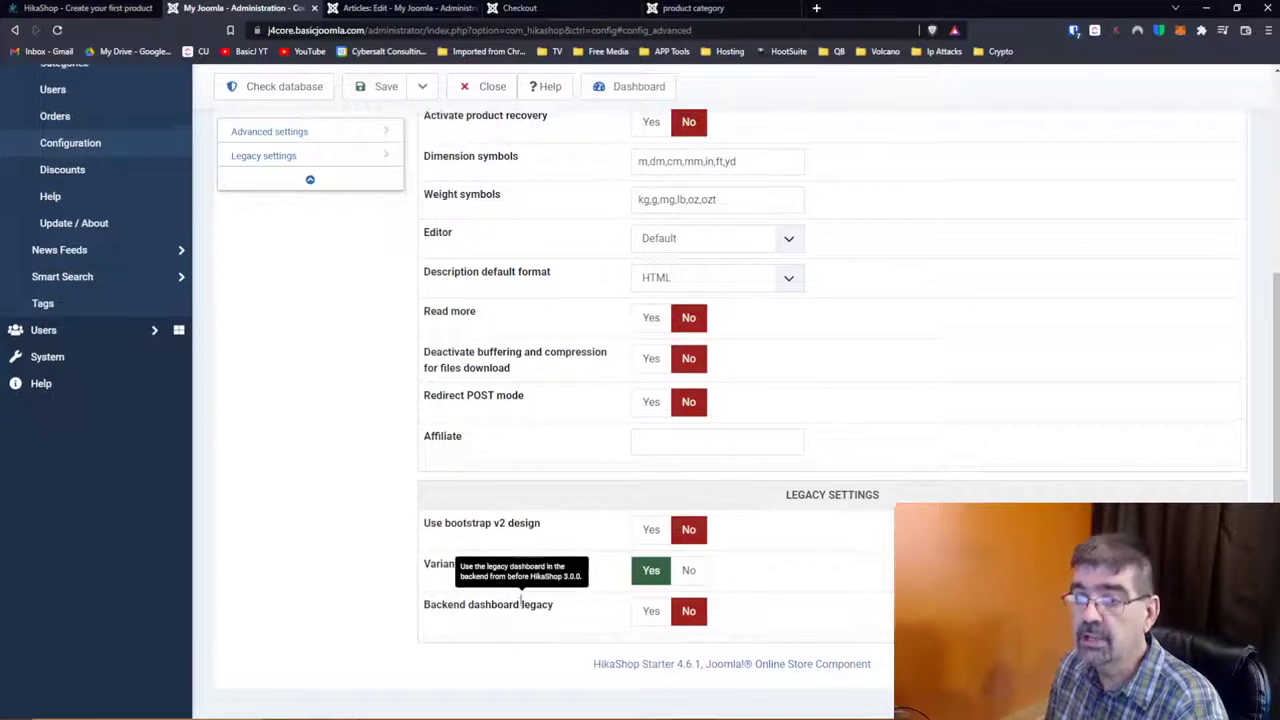
pyautogui.scroll(3, 530, 450)
# Step: Check the Languages settings (translated aliases No, English en-GB) and save the configuration
pyautogui.click(548, 212)
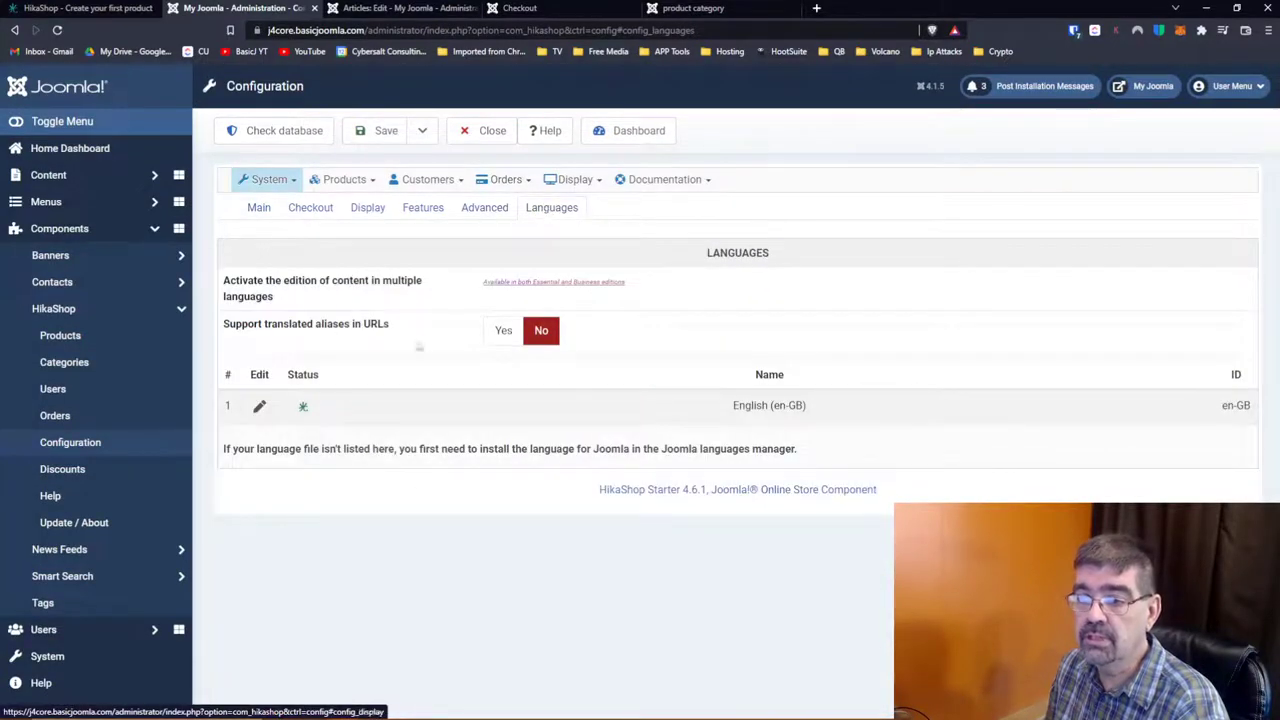
pyautogui.moveTo(330, 298)
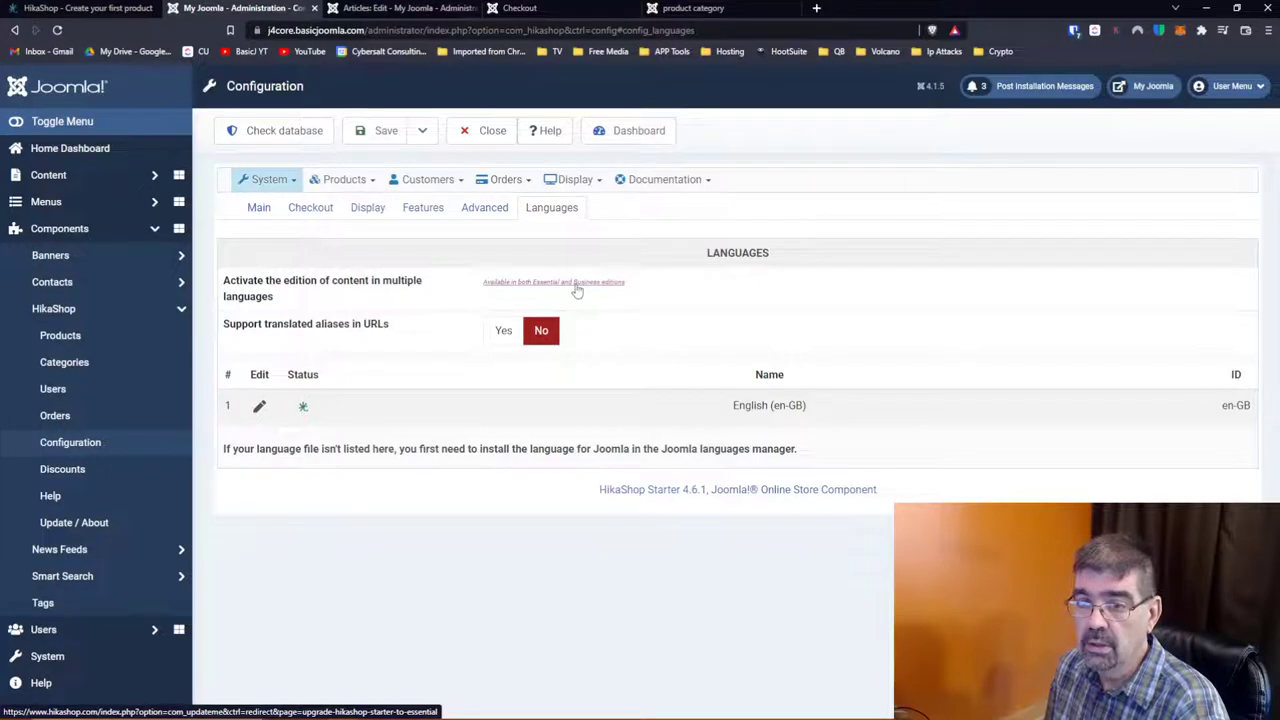
pyautogui.moveTo(268, 288)
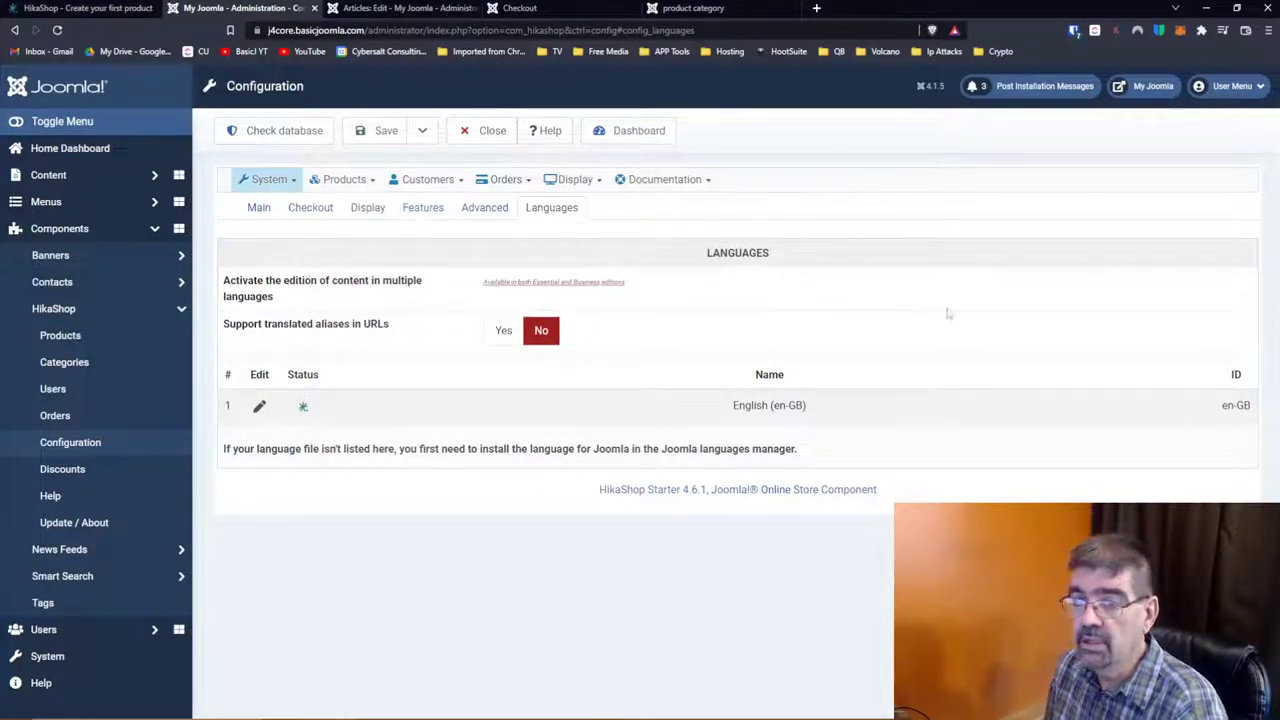
pyautogui.click(367, 132)
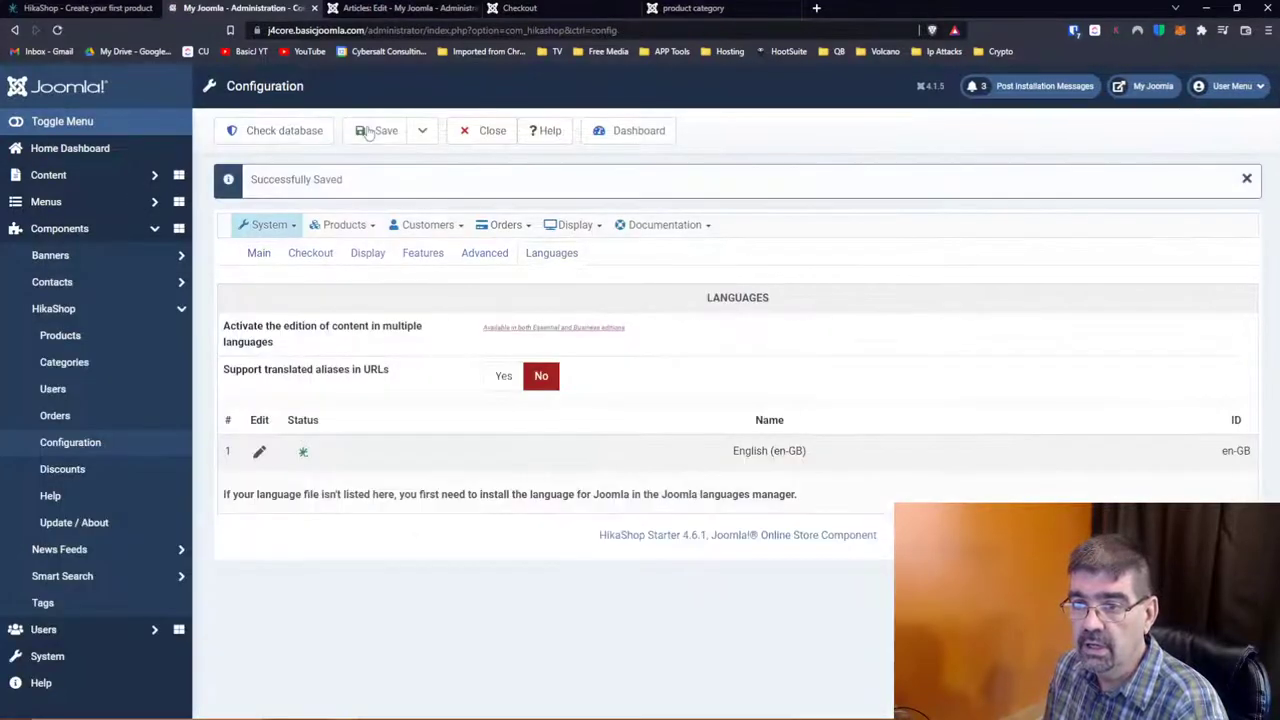
# Step: Go to System > Payment methods and open the Credit card payment plugin
pyautogui.click(290, 228)
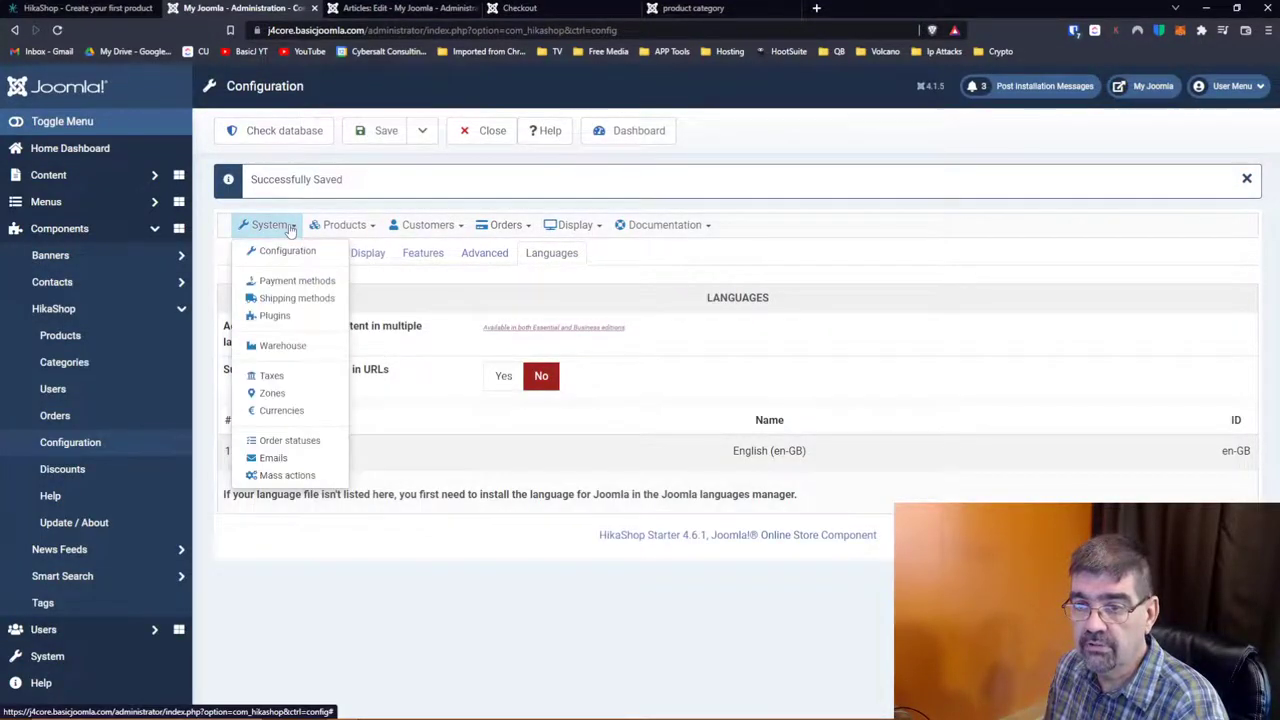
pyautogui.click(293, 283)
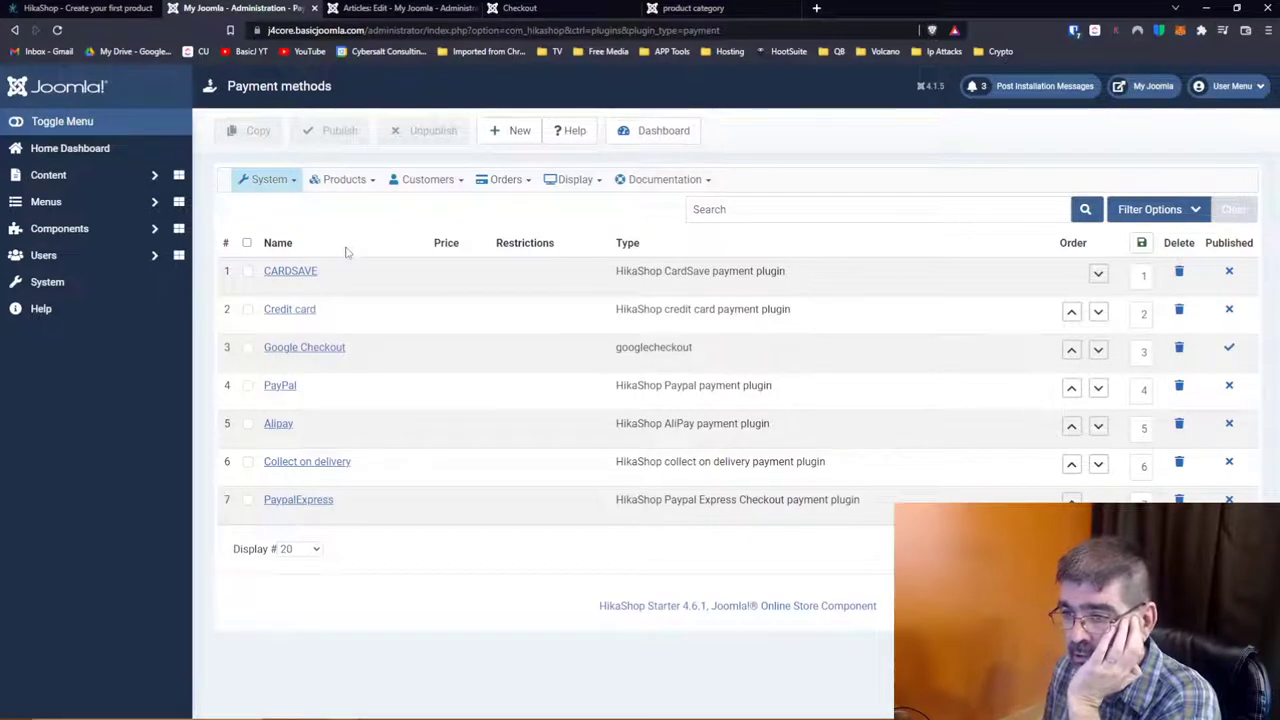
pyautogui.click(296, 314)
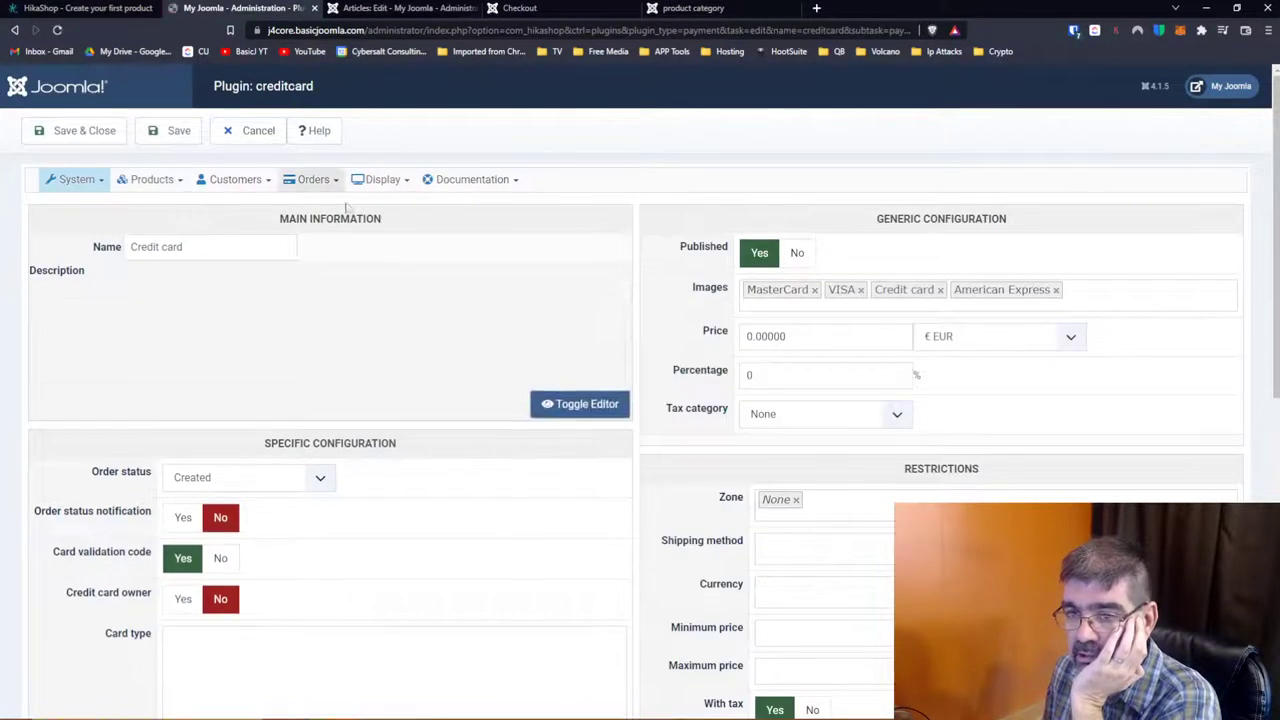
pyautogui.scroll(-1, 460, 258)
pyautogui.scroll(-2, 460, 258)
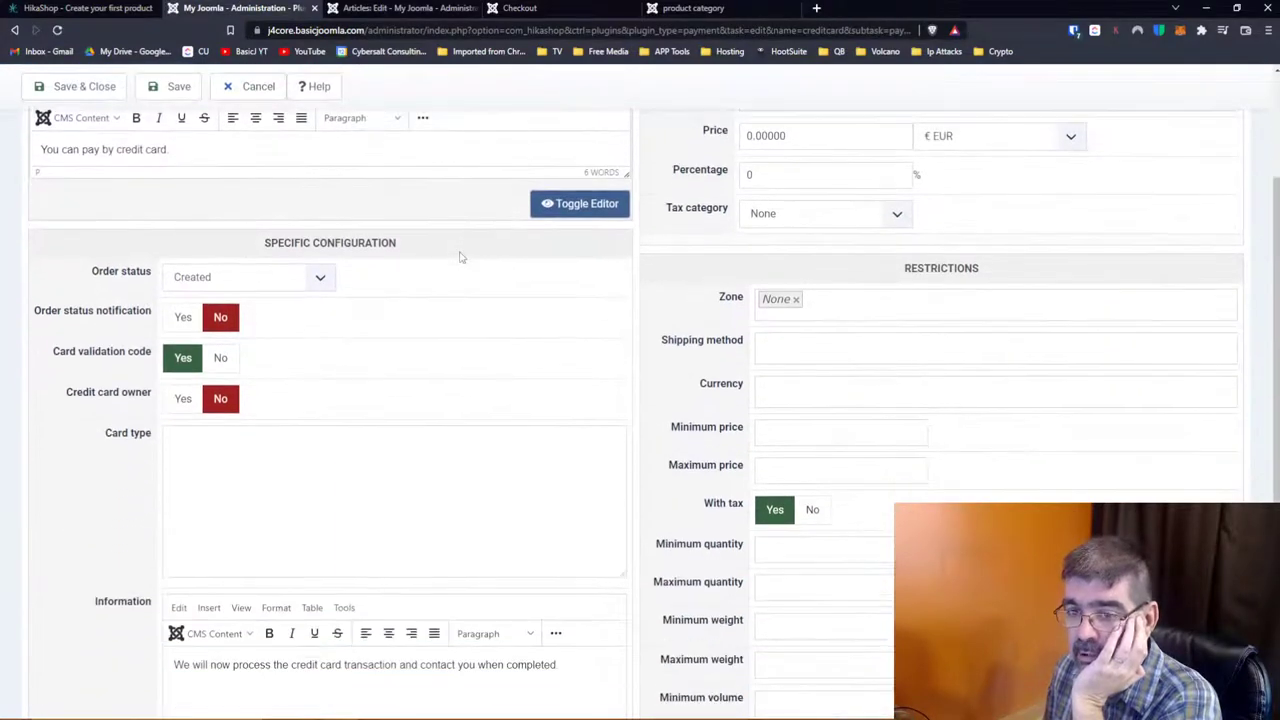
pyautogui.scroll(-2, 460, 257)
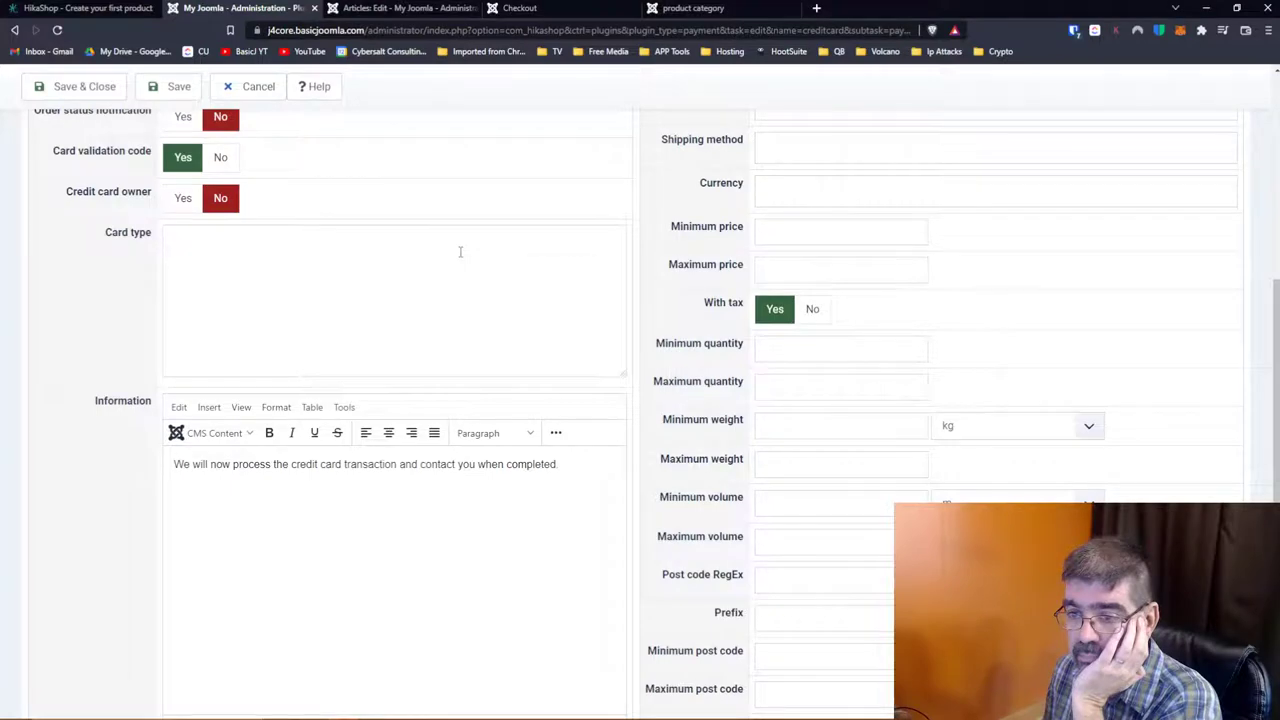
pyautogui.scroll(1, 460, 252)
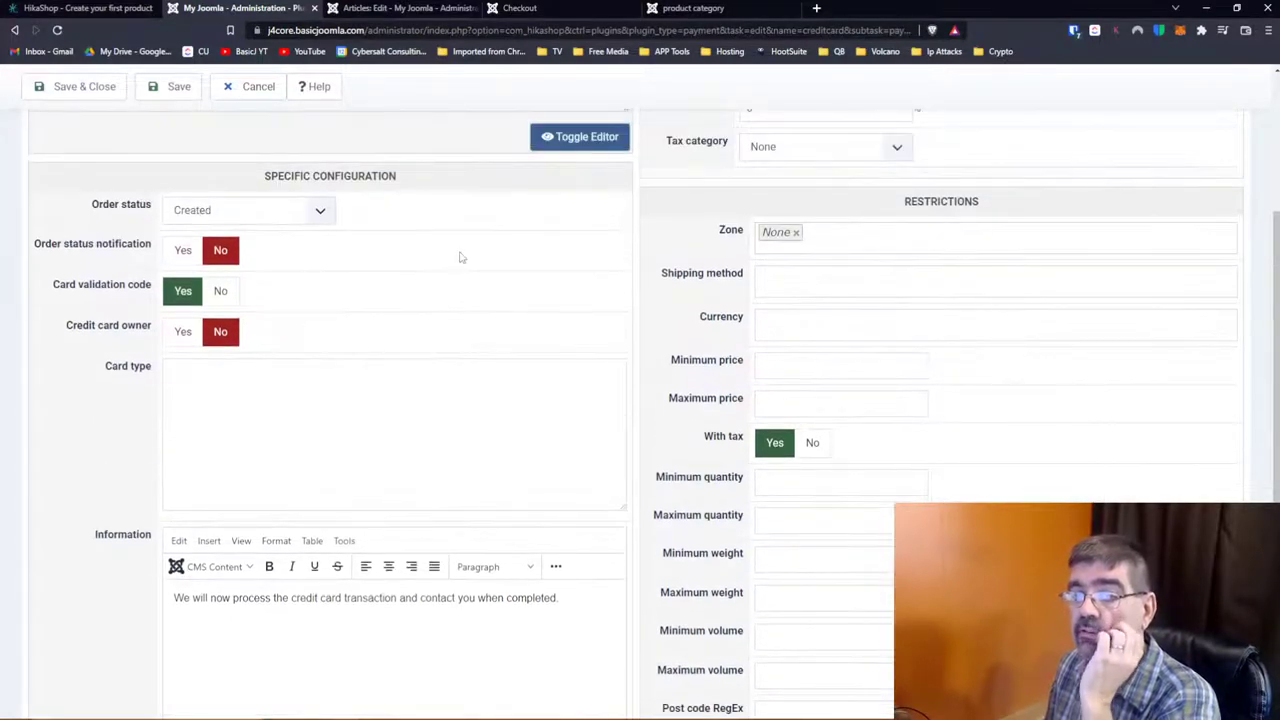
pyautogui.scroll(-2, 460, 258)
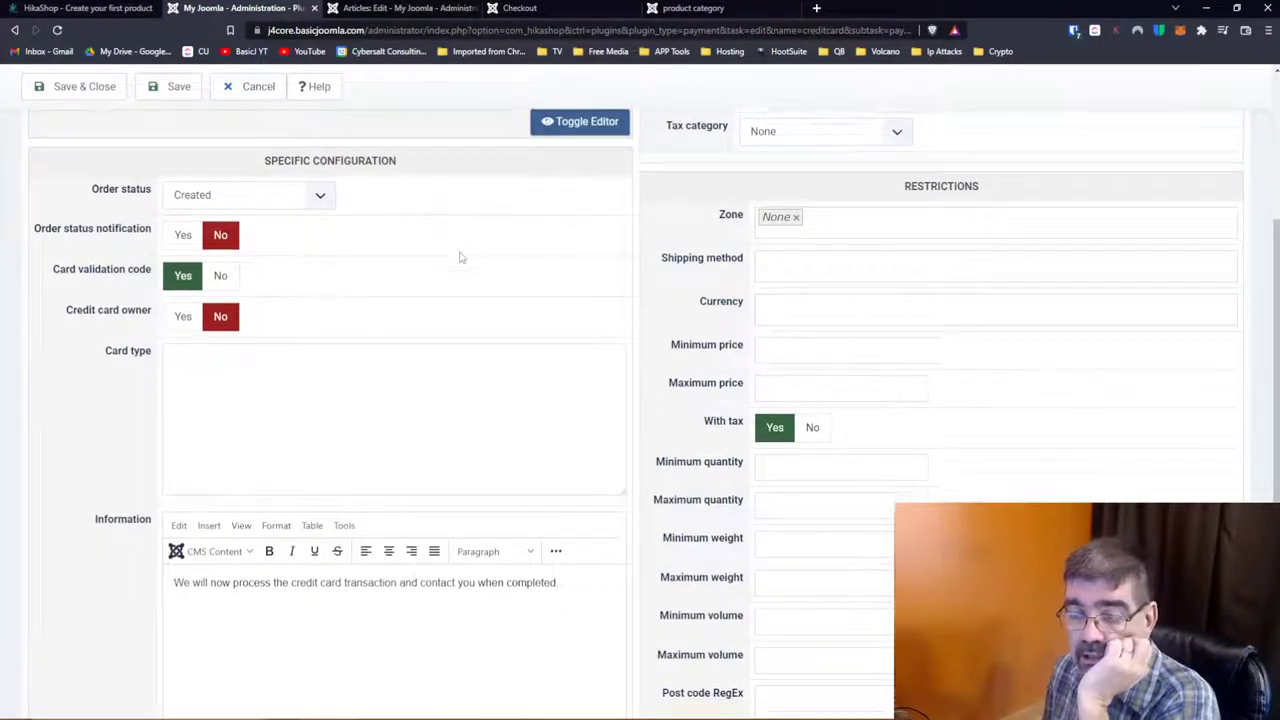
pyautogui.scroll(5, 460, 257)
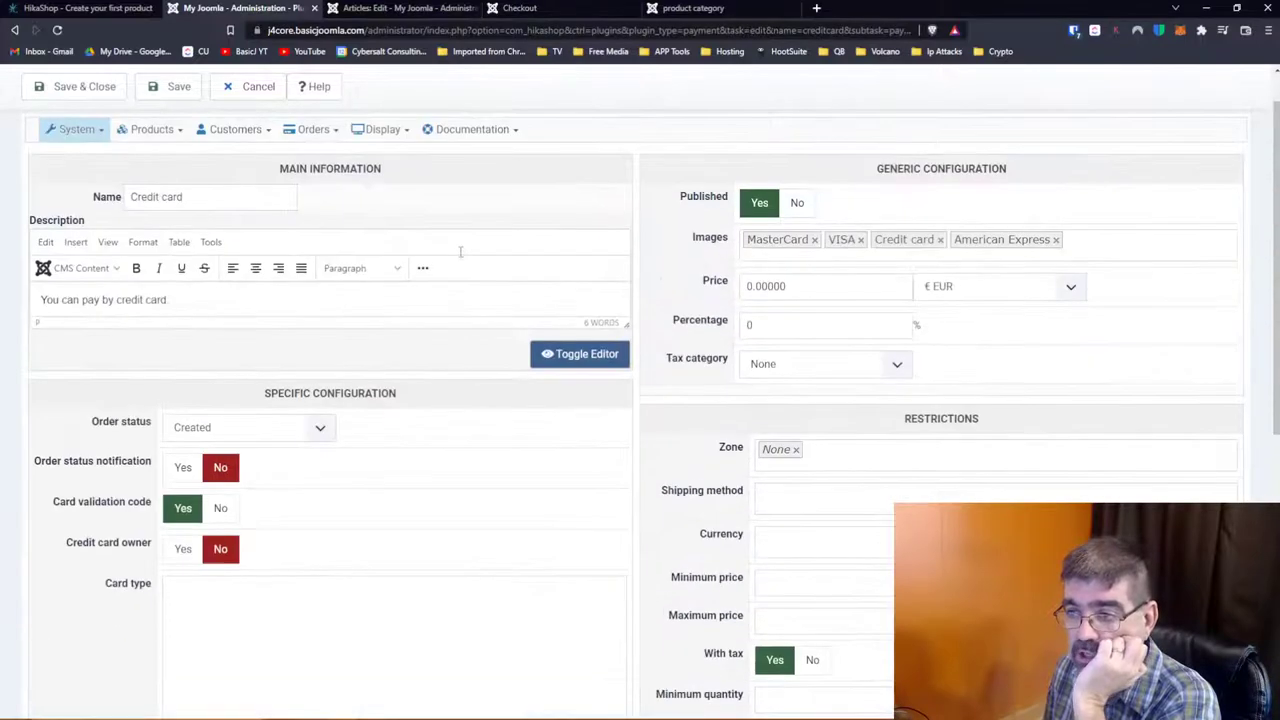
pyautogui.scroll(-1, 460, 257)
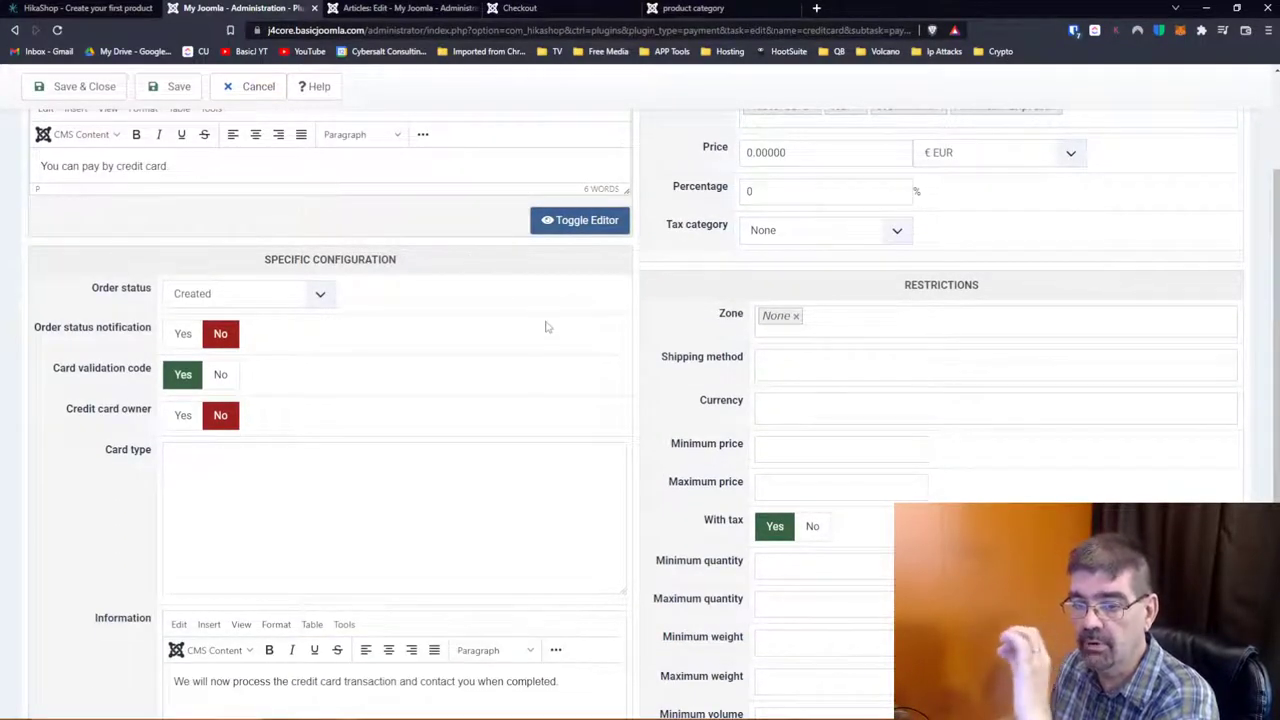
pyautogui.scroll(-3, 546, 318)
pyautogui.scroll(5, 546, 320)
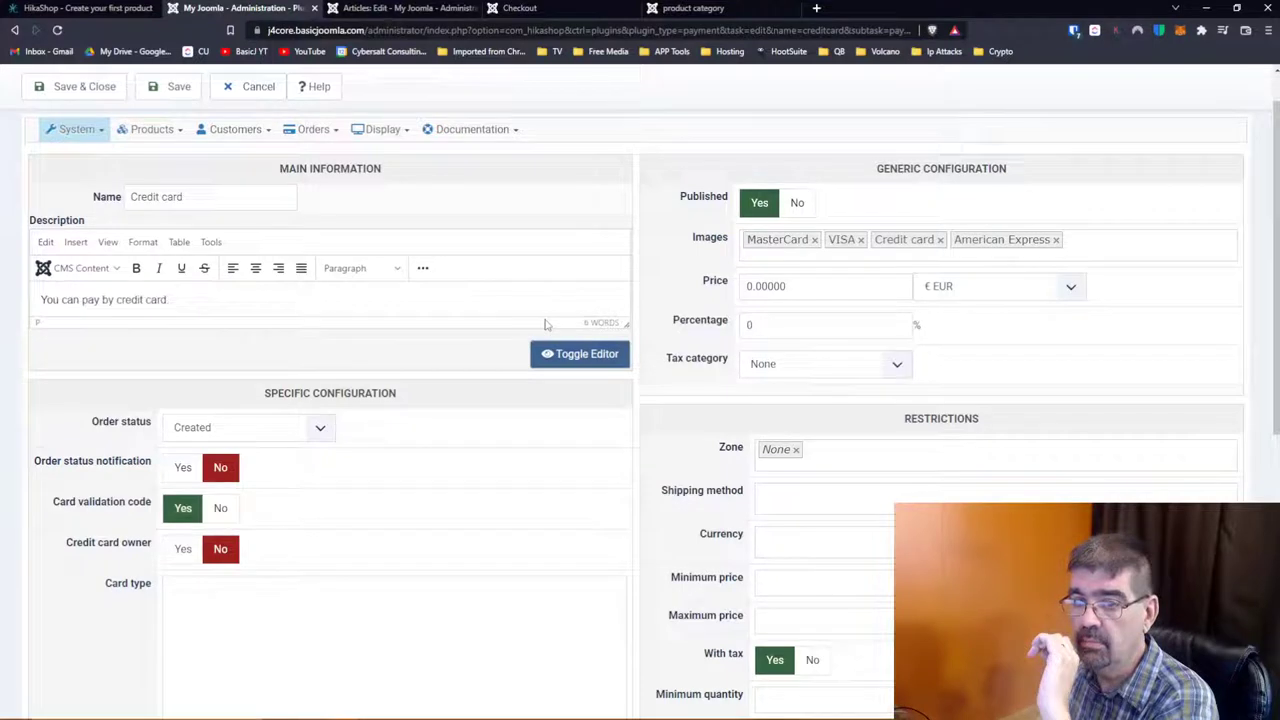
pyautogui.click(252, 87)
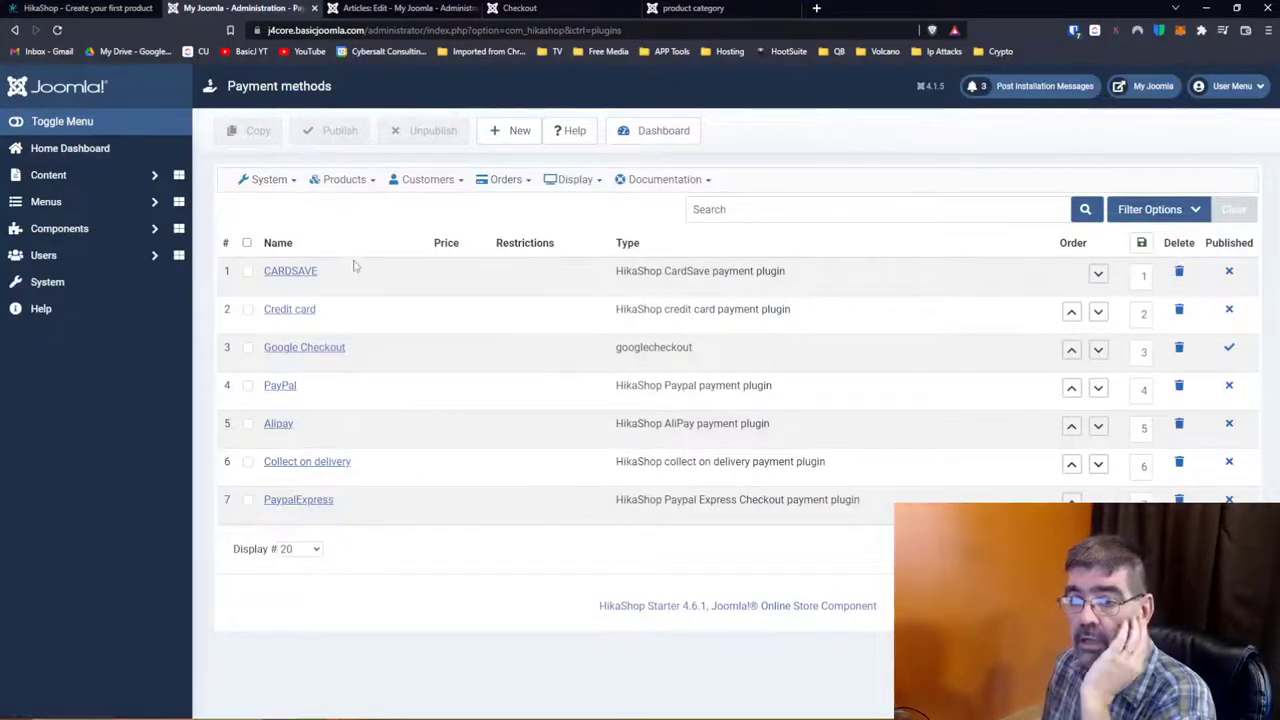
# Step: Inspect the PayPal plugin settings, including its cgi-bin/webscr Url, and cancel without saving
pyautogui.click(281, 390)
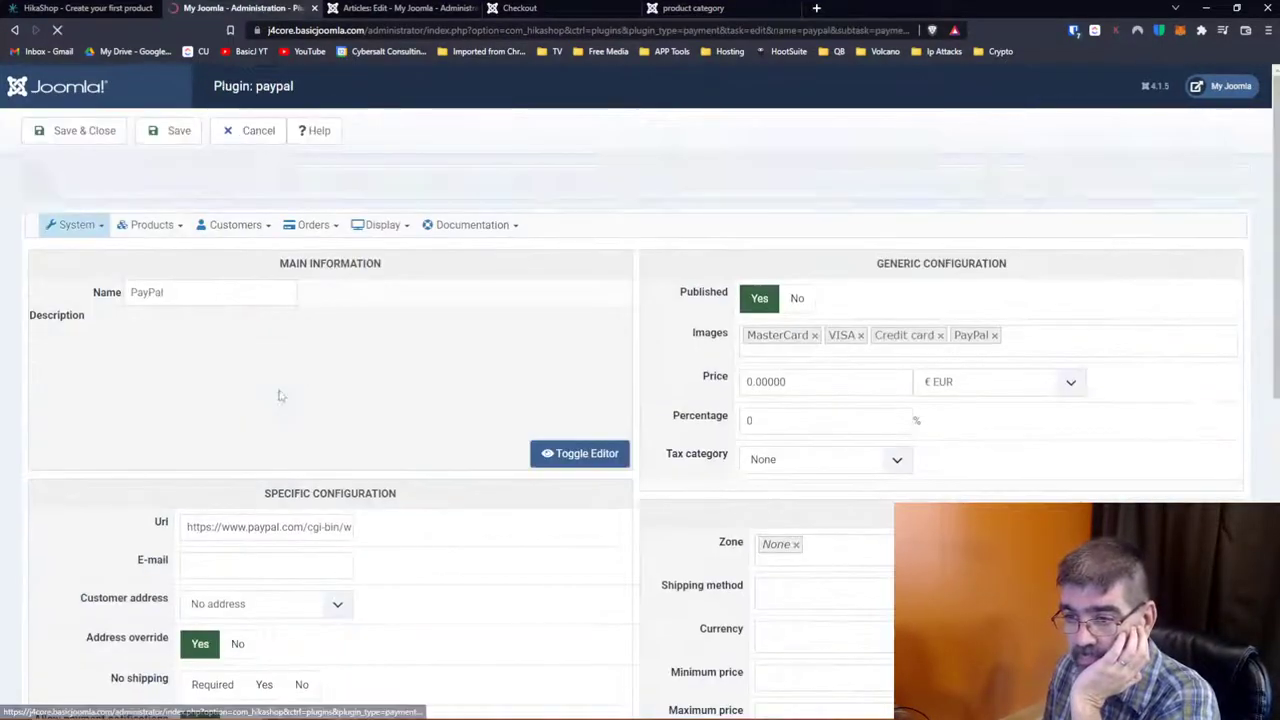
pyautogui.scroll(-2, 480, 403)
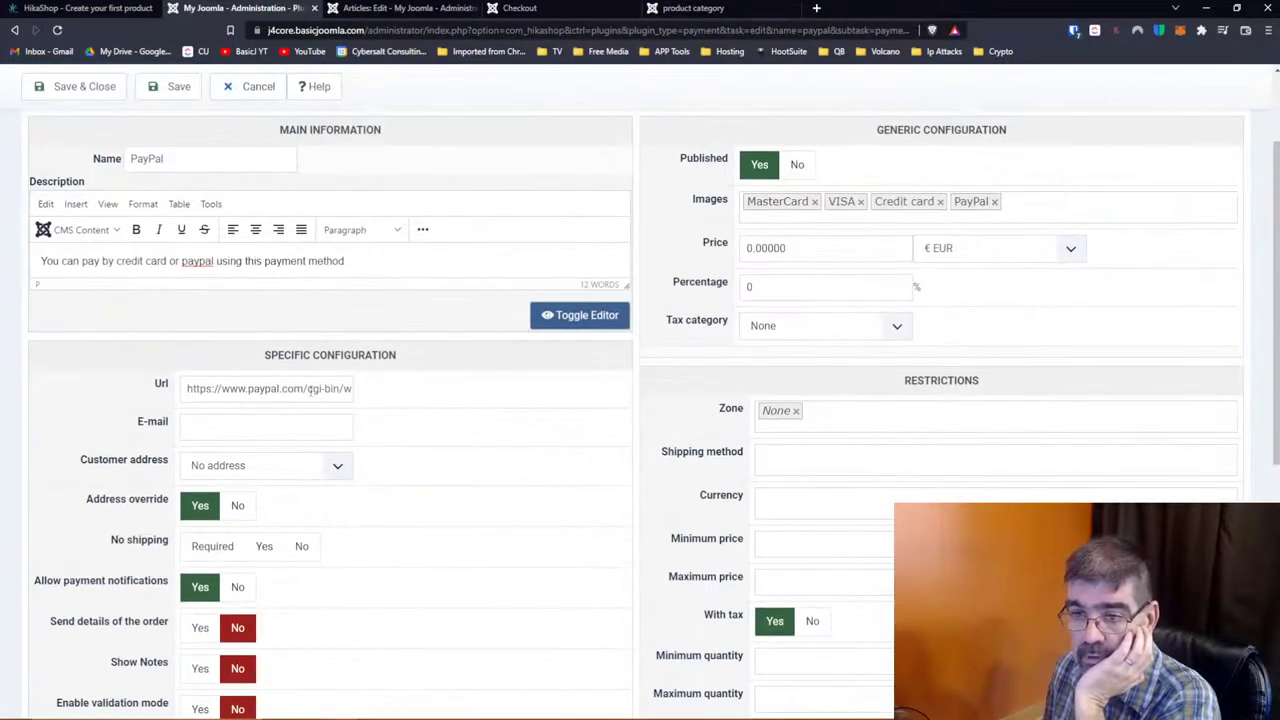
pyautogui.moveTo(279, 389); pyautogui.dragTo(403, 396)
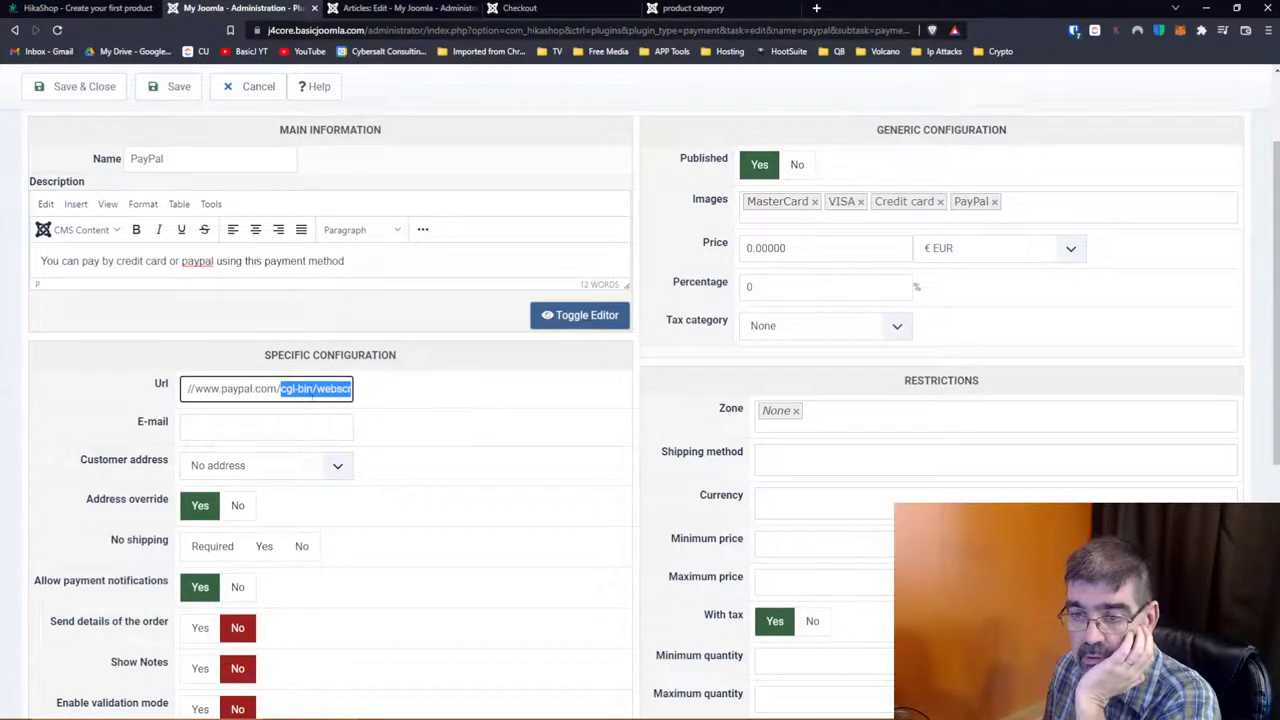
pyautogui.click(316, 390)
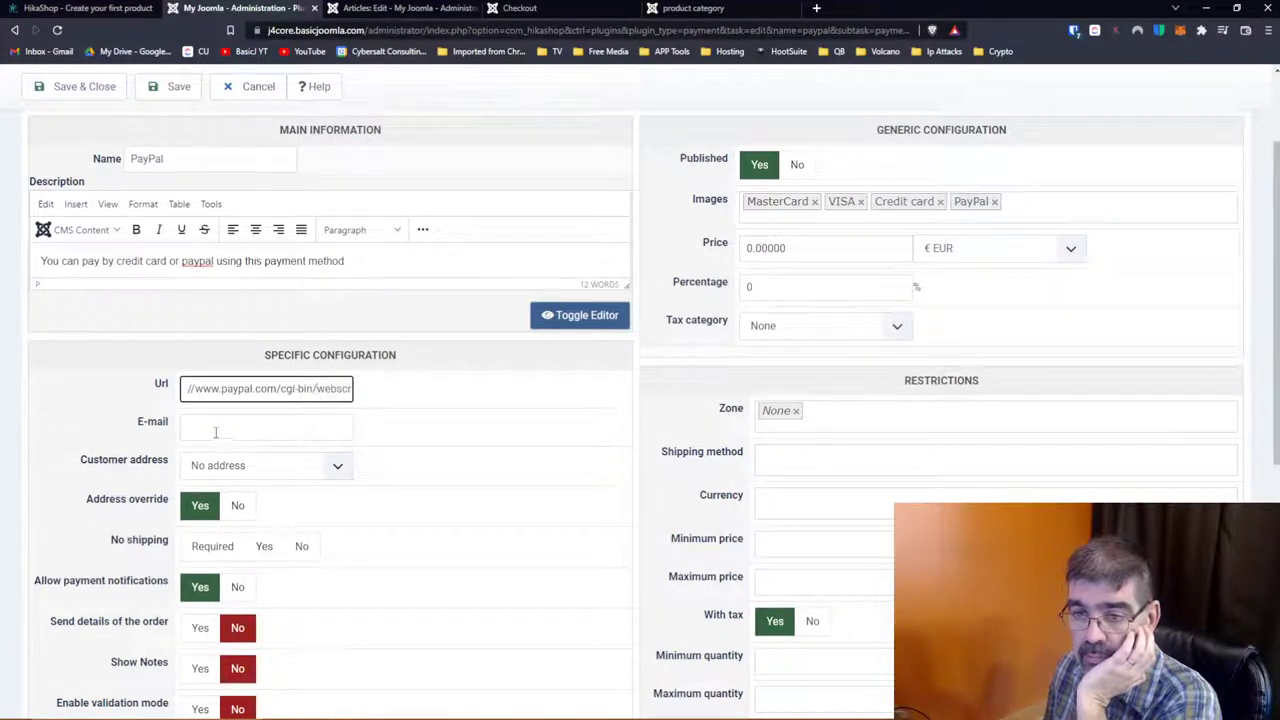
pyautogui.scroll(-2, 110, 420)
pyautogui.scroll(-5, 110, 420)
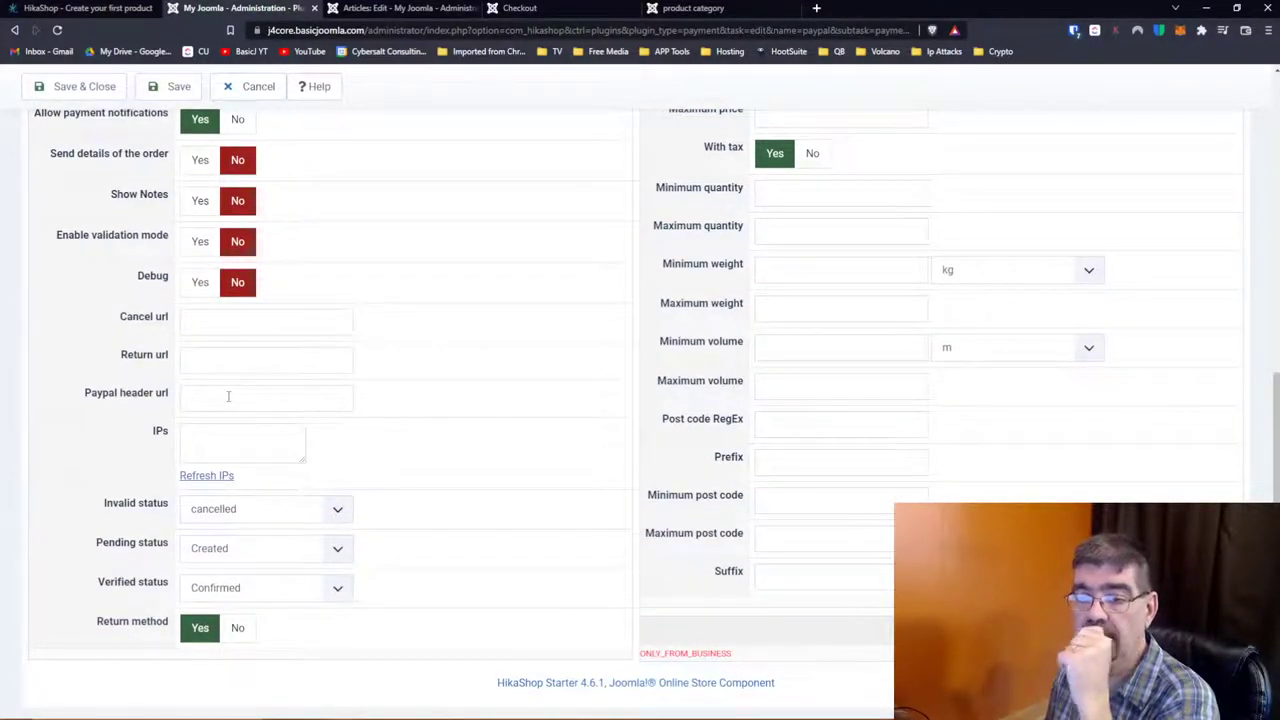
pyautogui.scroll(9, 603, 417)
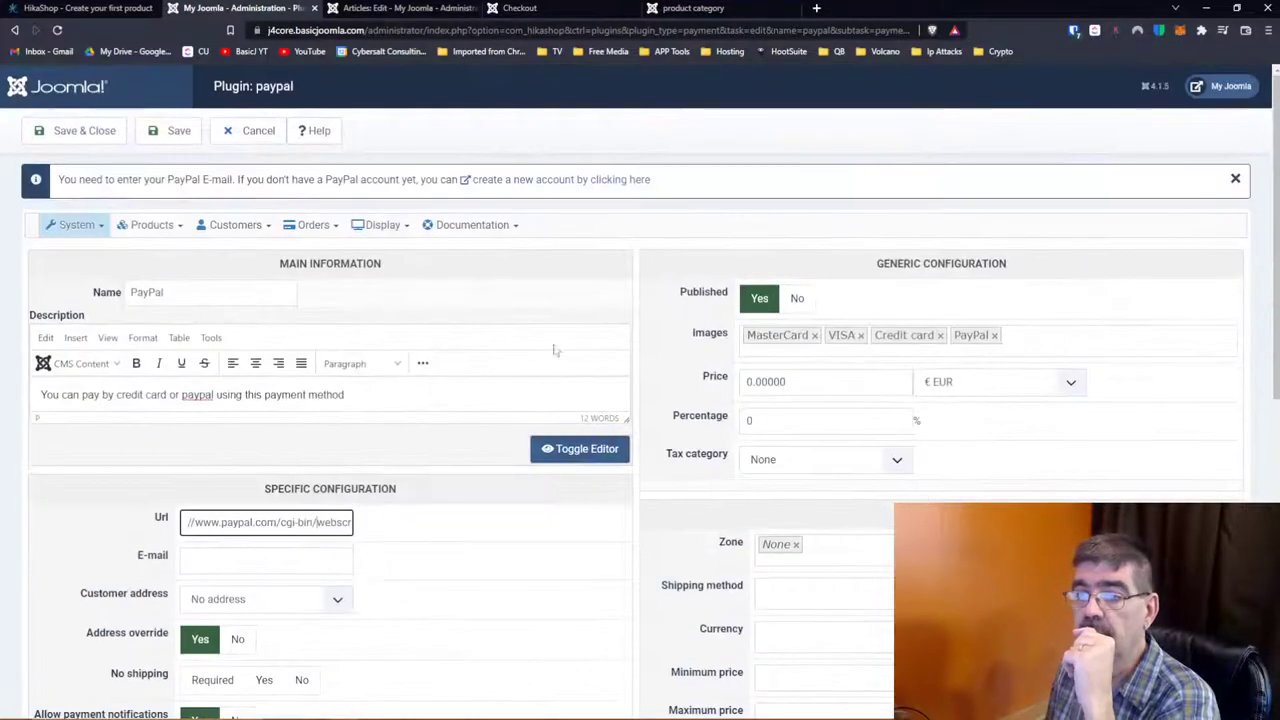
pyautogui.click(252, 132)
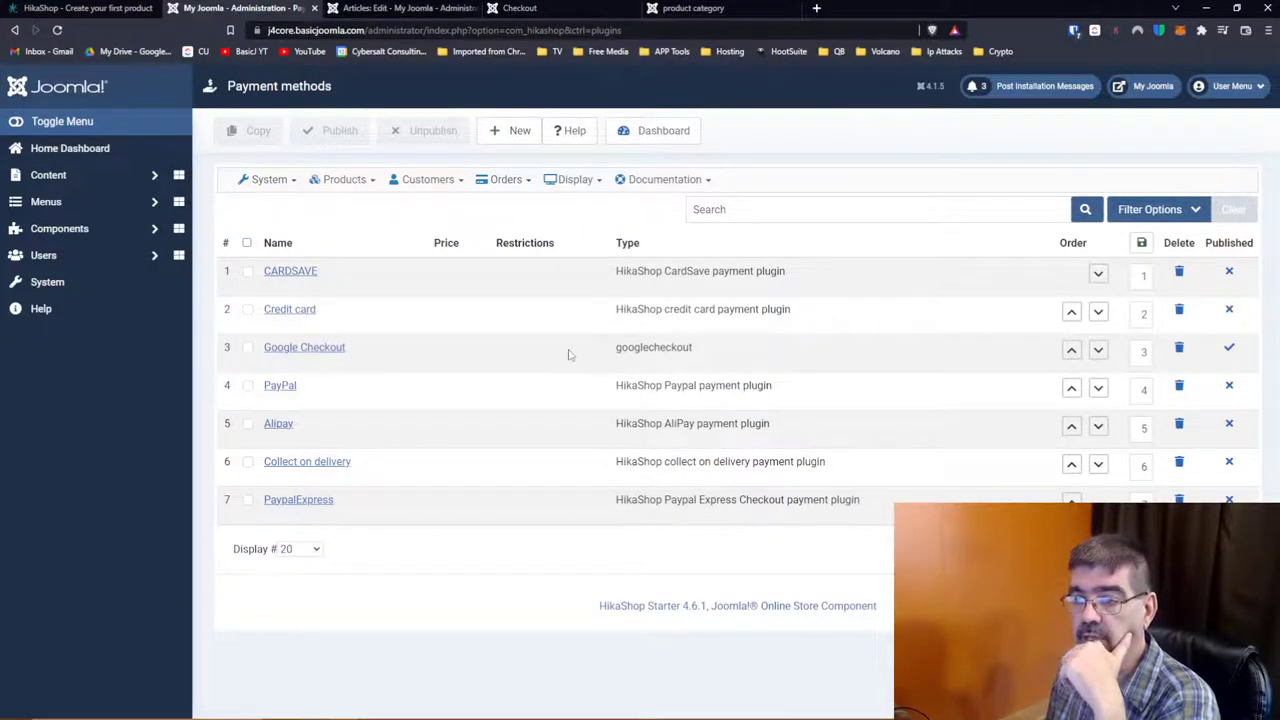
pyautogui.click(296, 499)
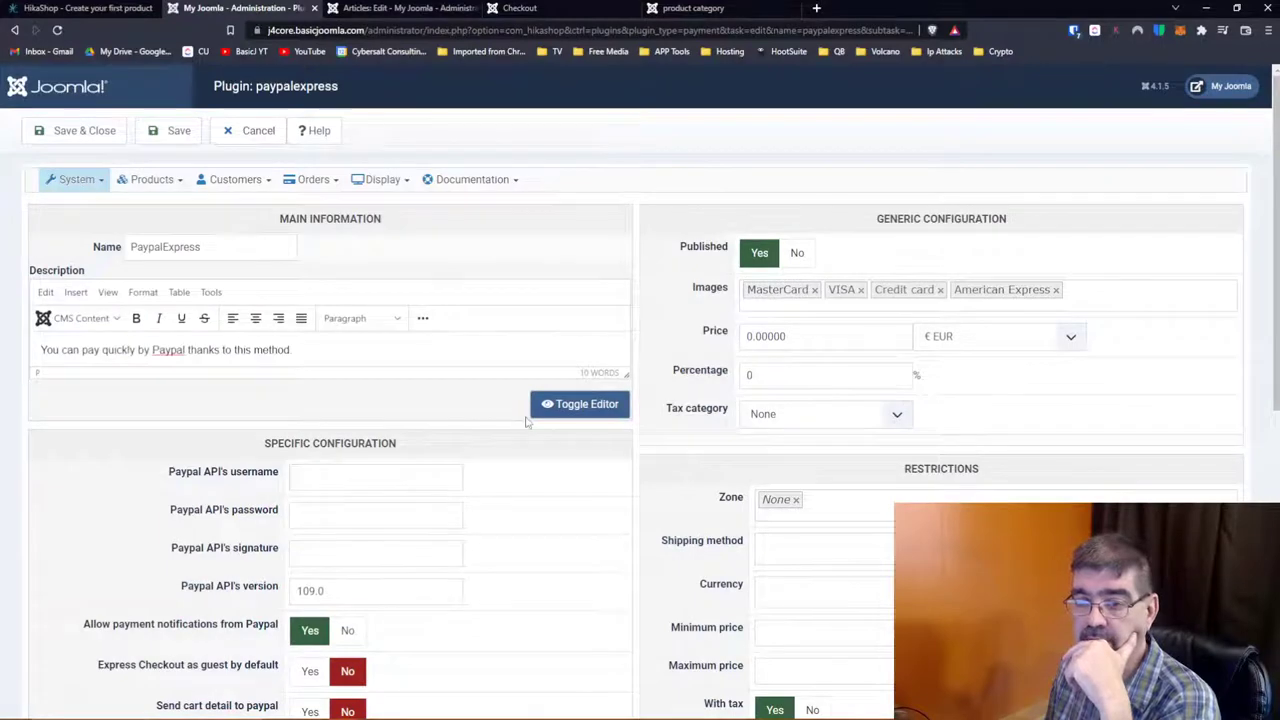
pyautogui.scroll(-2, 480, 390)
pyautogui.scroll(-2, 395, 362)
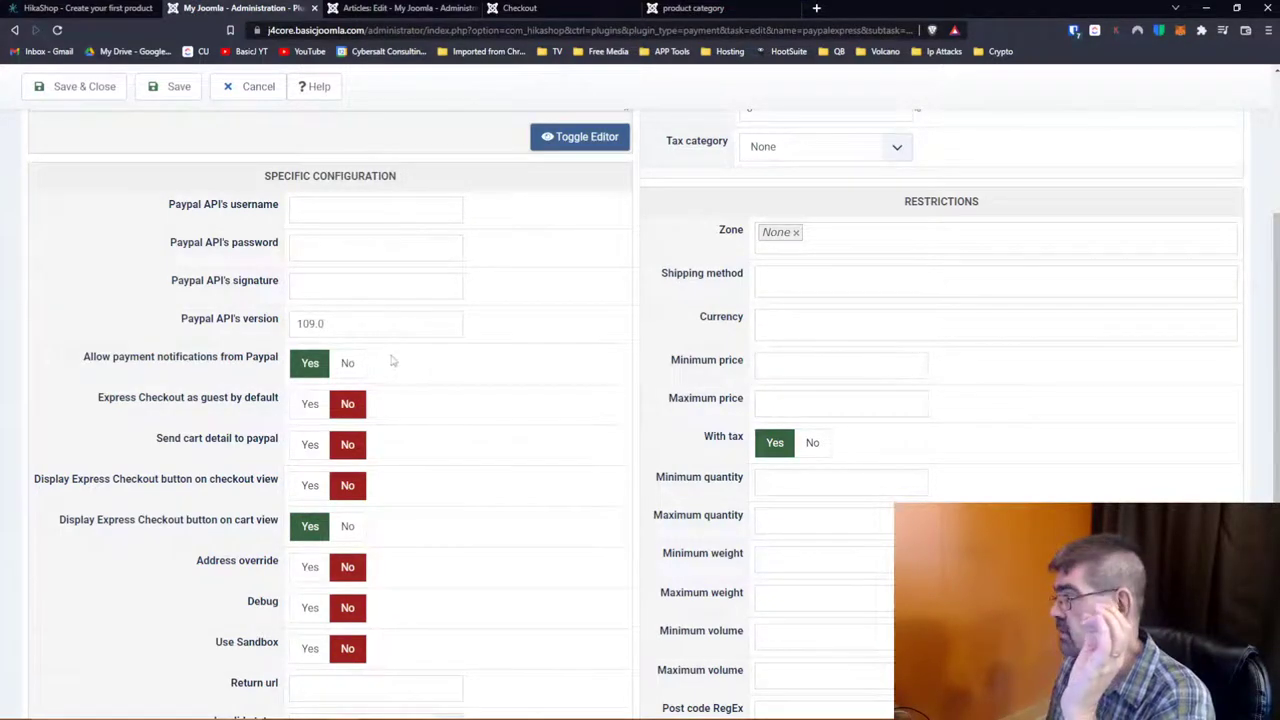
pyautogui.click(240, 90)
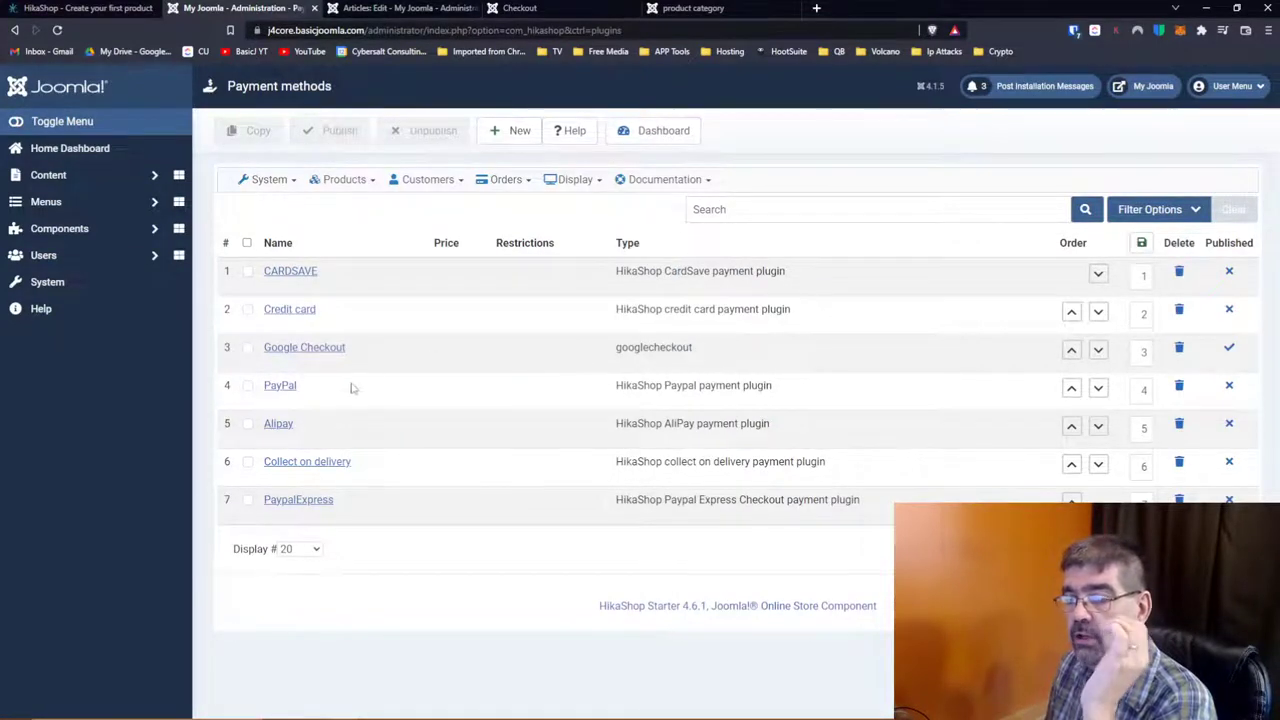
# Step: Search the 48 available payment plugins for 'stripe' and find no Stripe plugin
pyautogui.click(503, 140)
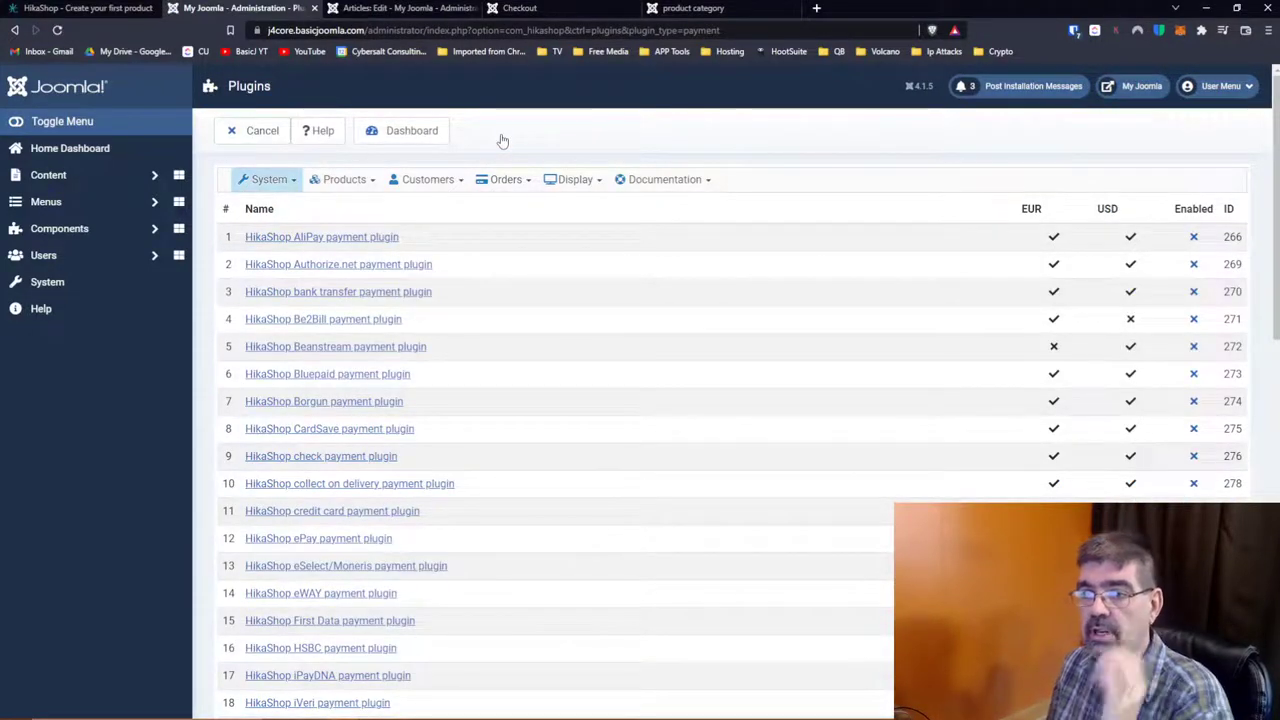
pyautogui.hotkey('ctrl', 'f')
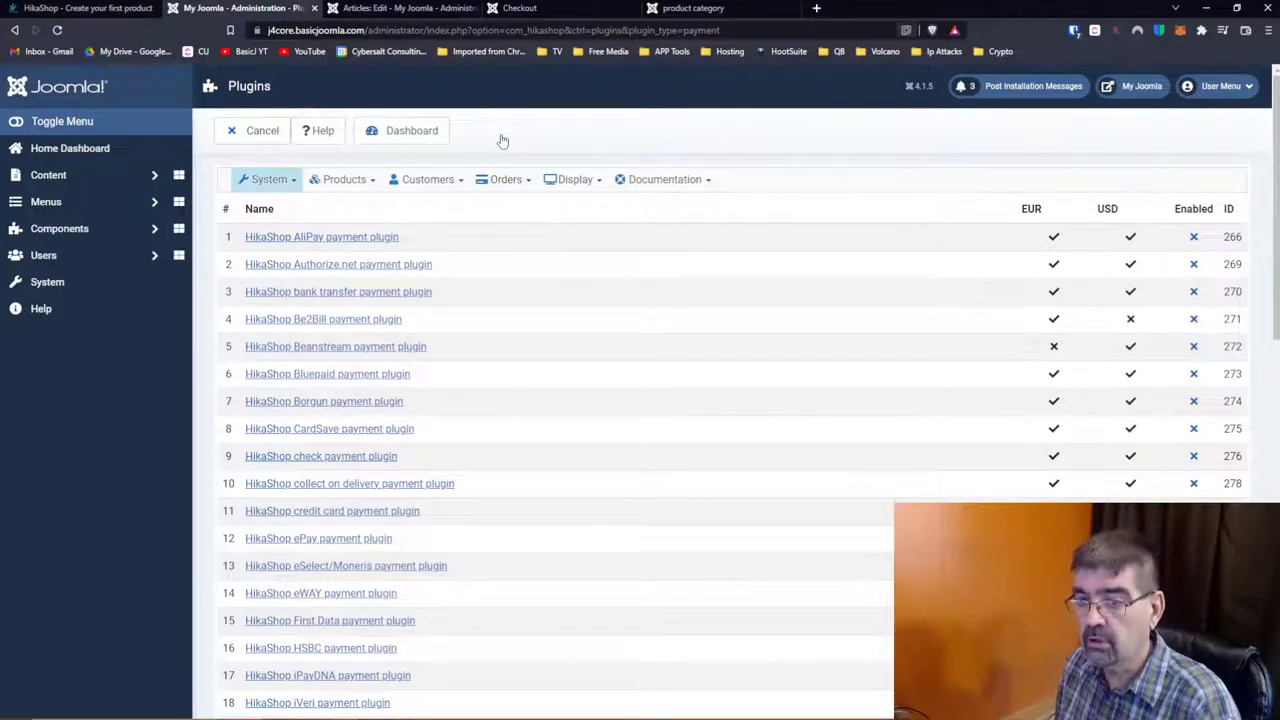
pyautogui.write('stripe')
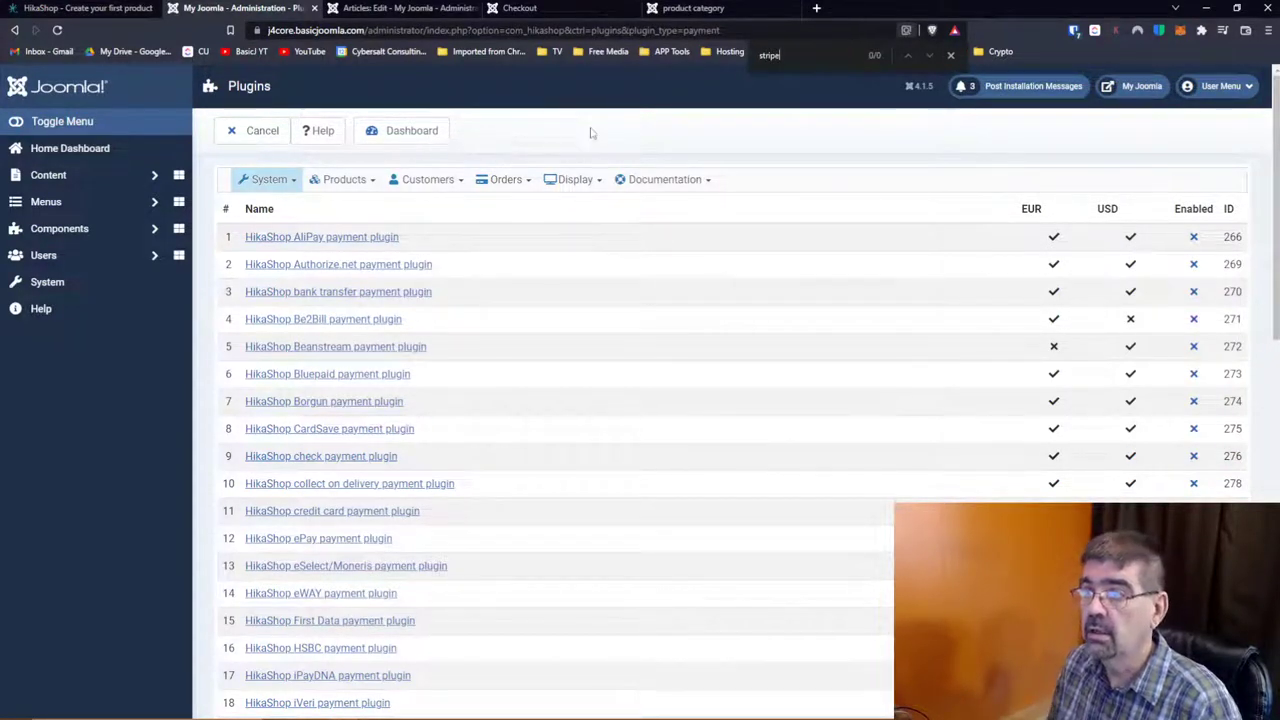
pyautogui.scroll(-2, 571, 344)
pyautogui.scroll(-4, 571, 344)
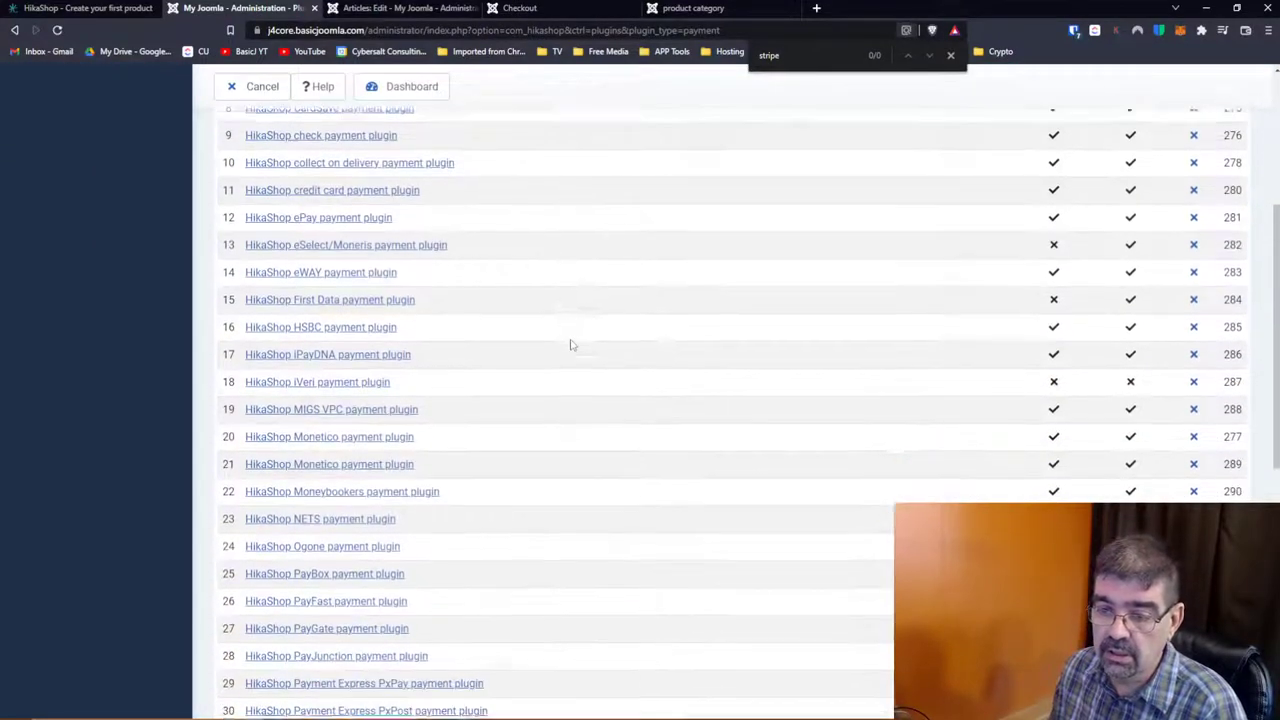
pyautogui.scroll(-3, 571, 344)
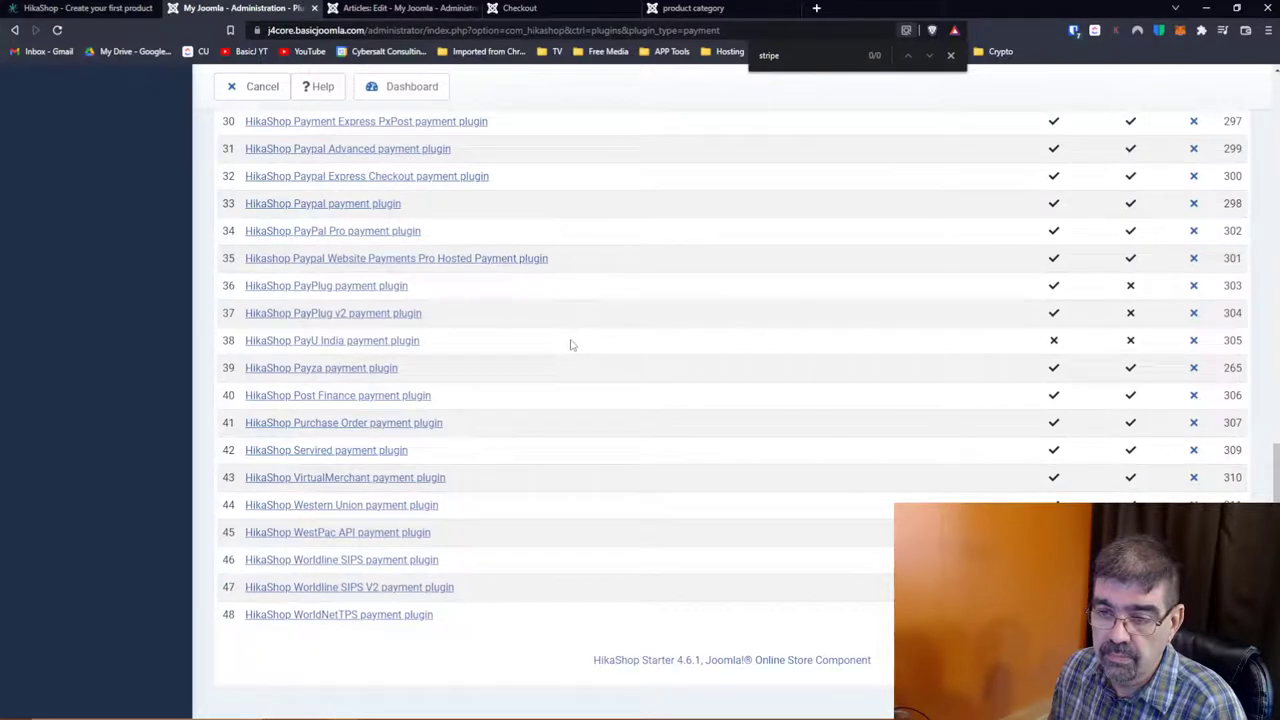
pyautogui.scroll(1, 571, 344)
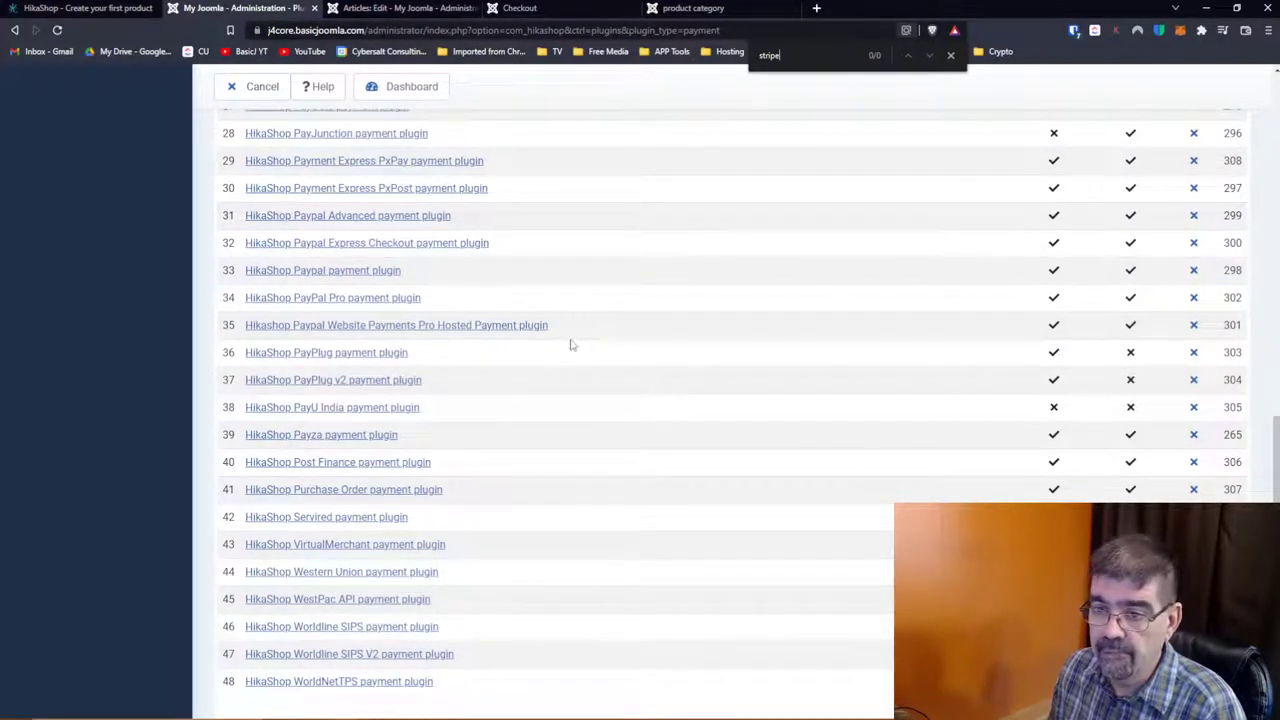
pyautogui.scroll(2, 571, 344)
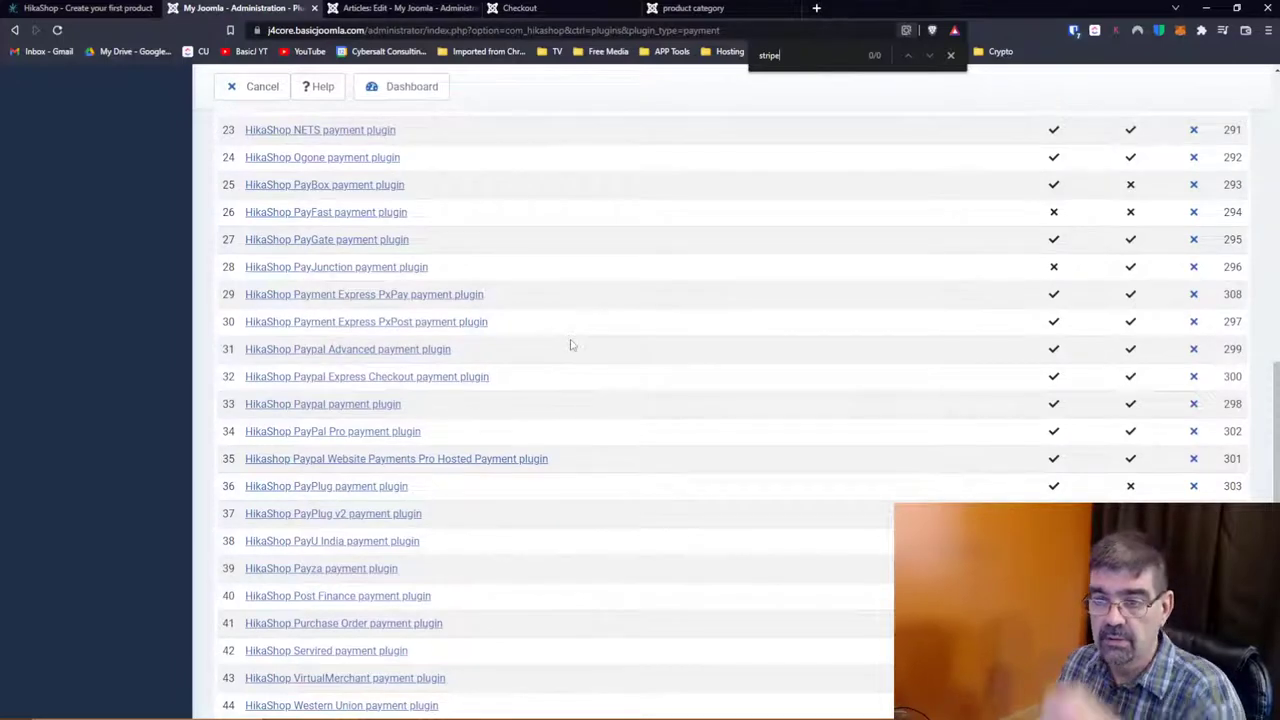
pyautogui.scroll(6, 571, 344)
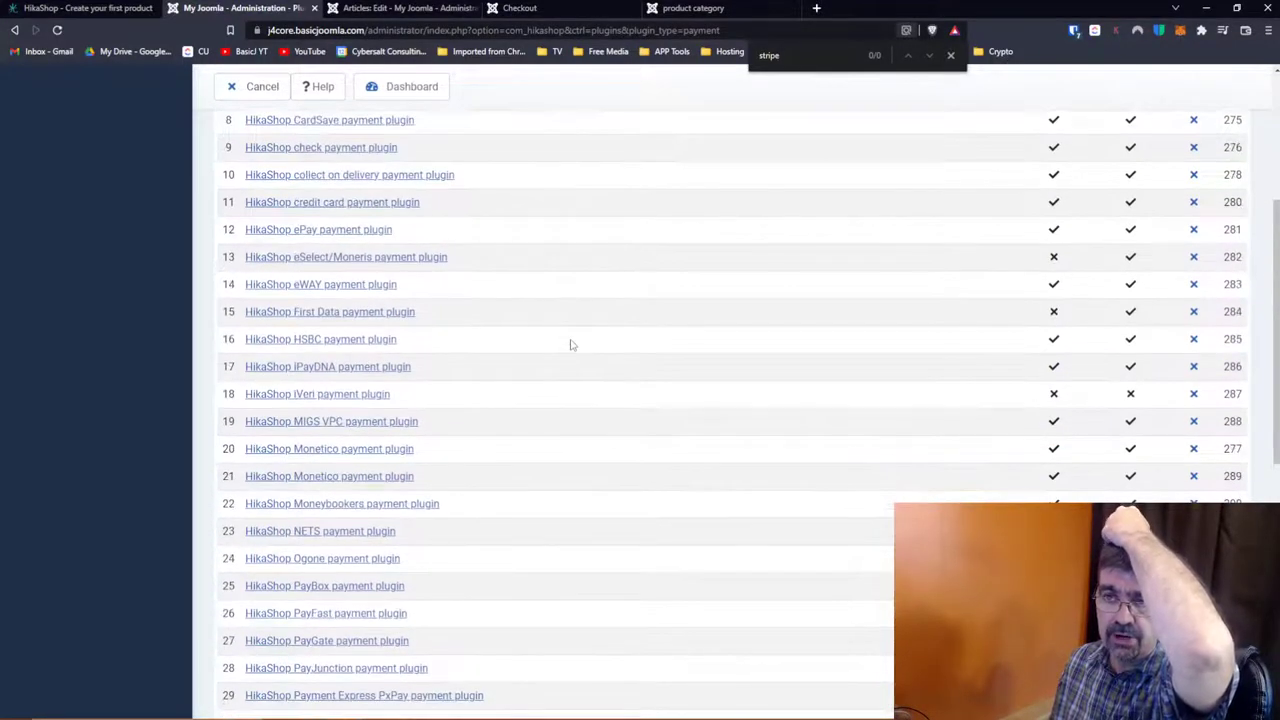
pyautogui.scroll(5, 571, 344)
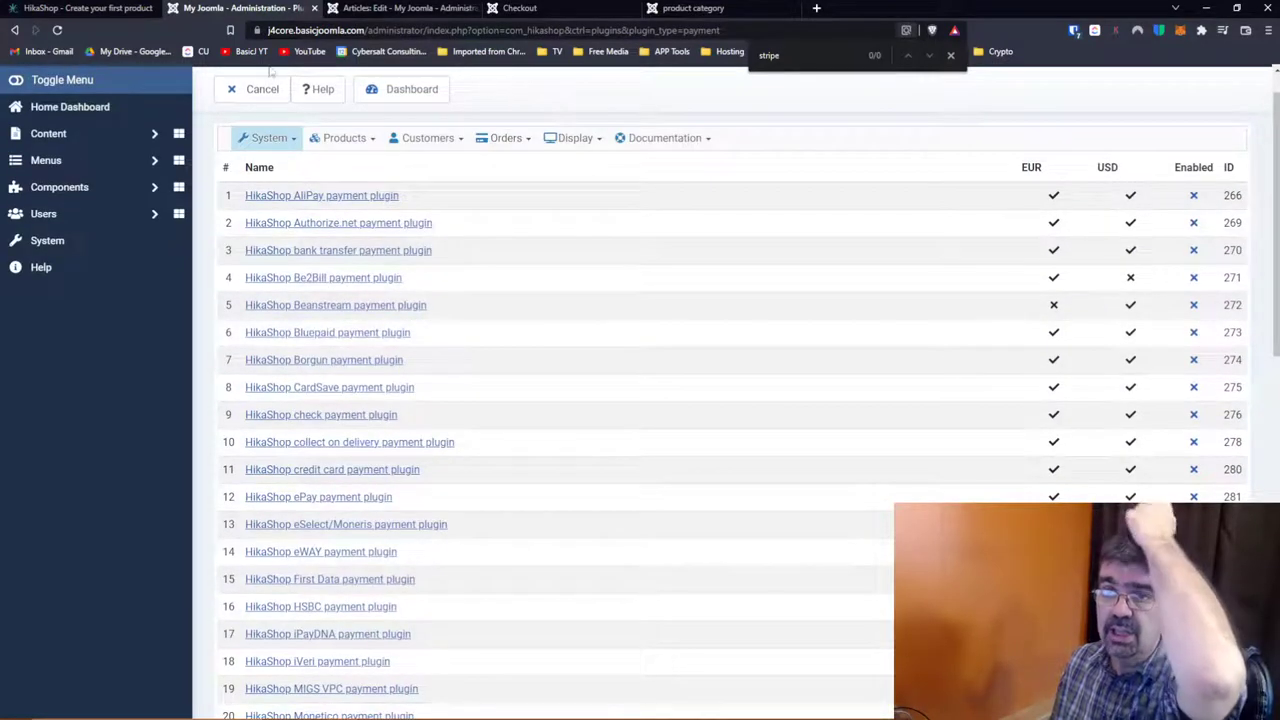
pyautogui.click(110, 9)
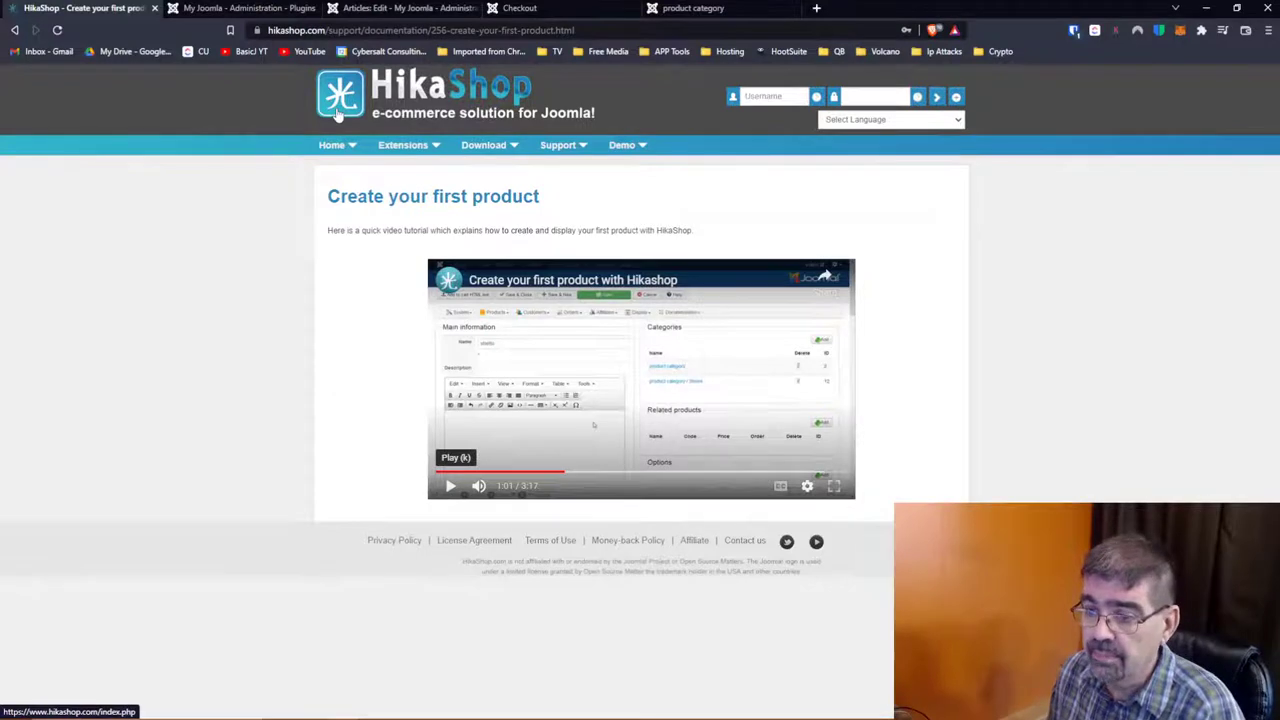
# Step: Go from the 'Create your first product' documentation page to the hikashop.com homepage
pyautogui.moveTo(607, 148)
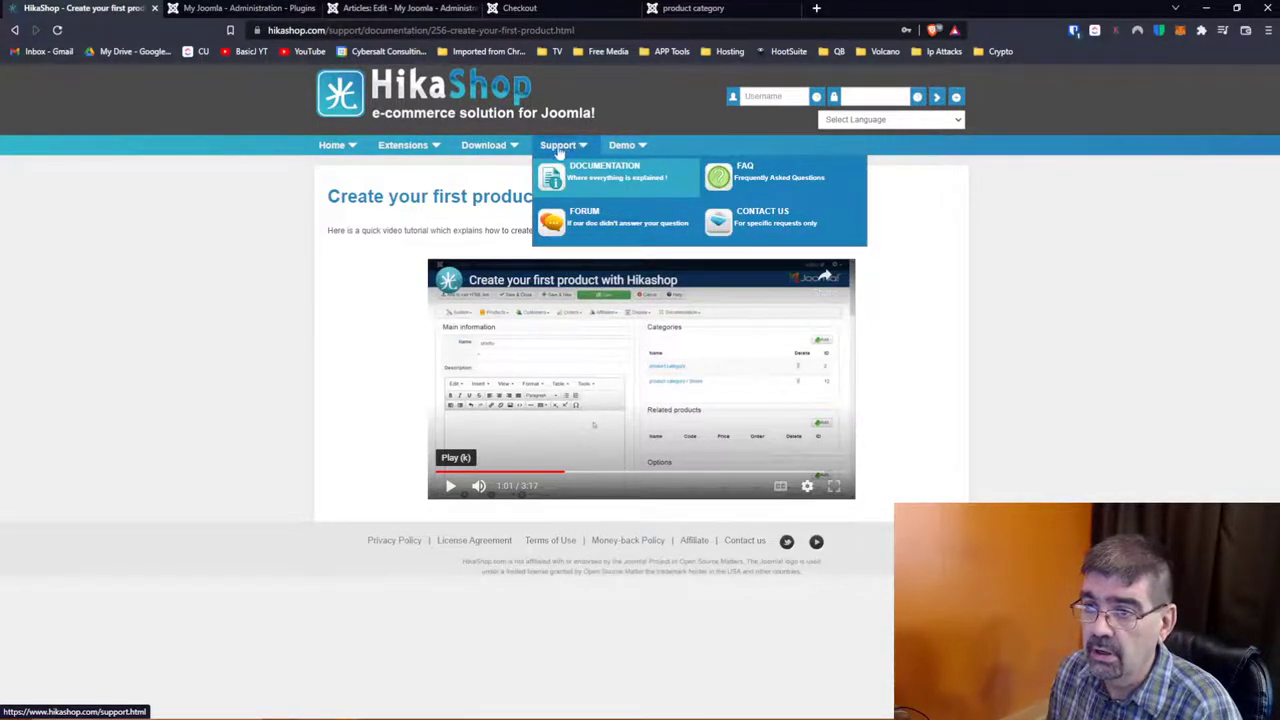
pyautogui.moveTo(527, 150)
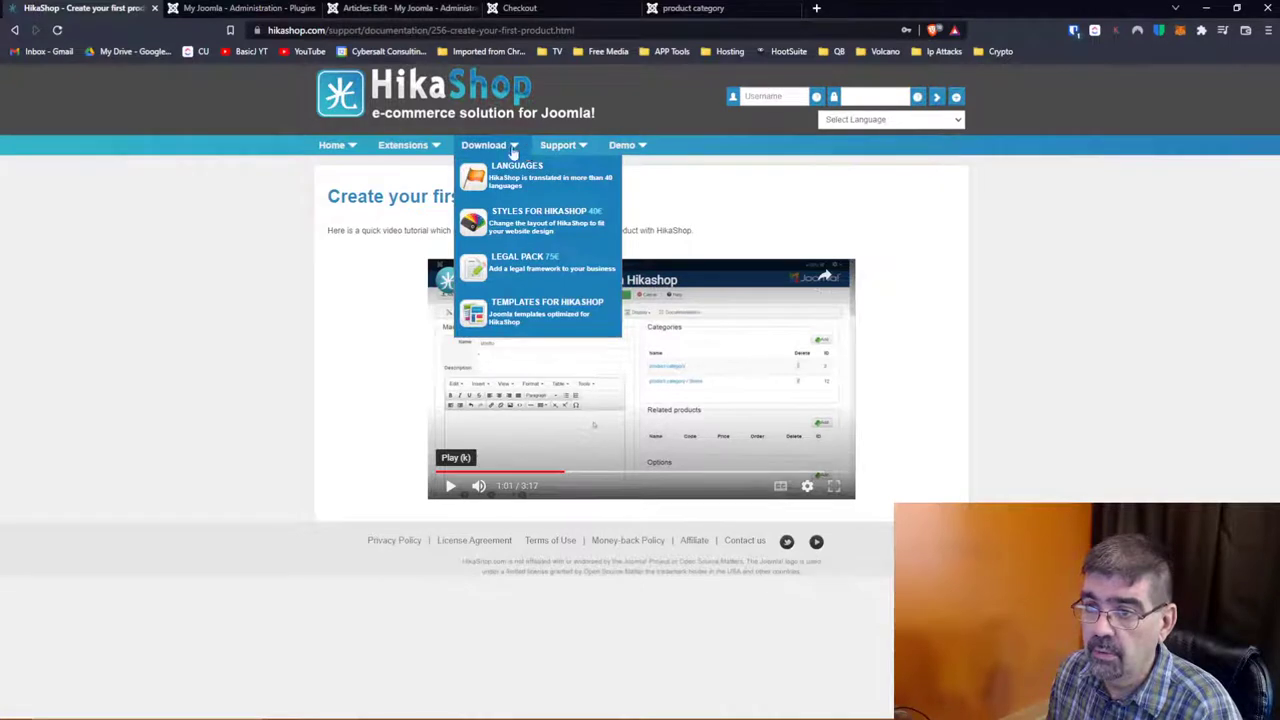
pyautogui.moveTo(320, 150)
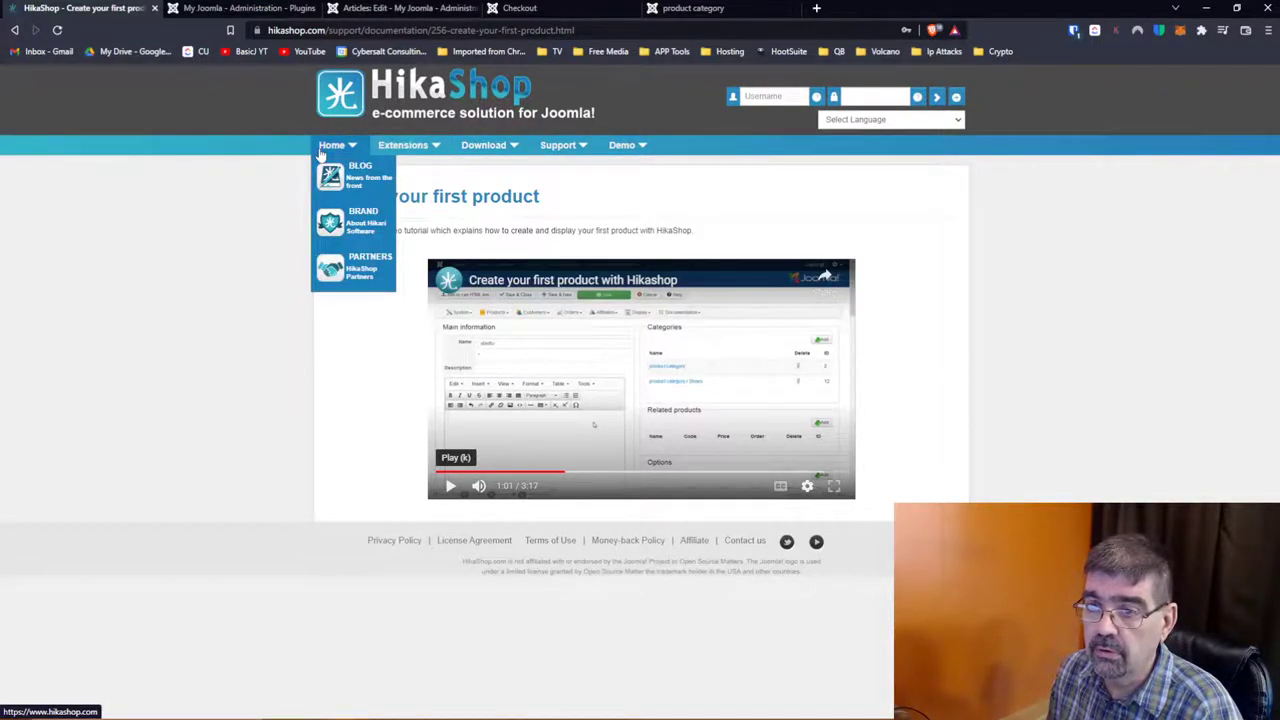
pyautogui.click(321, 150)
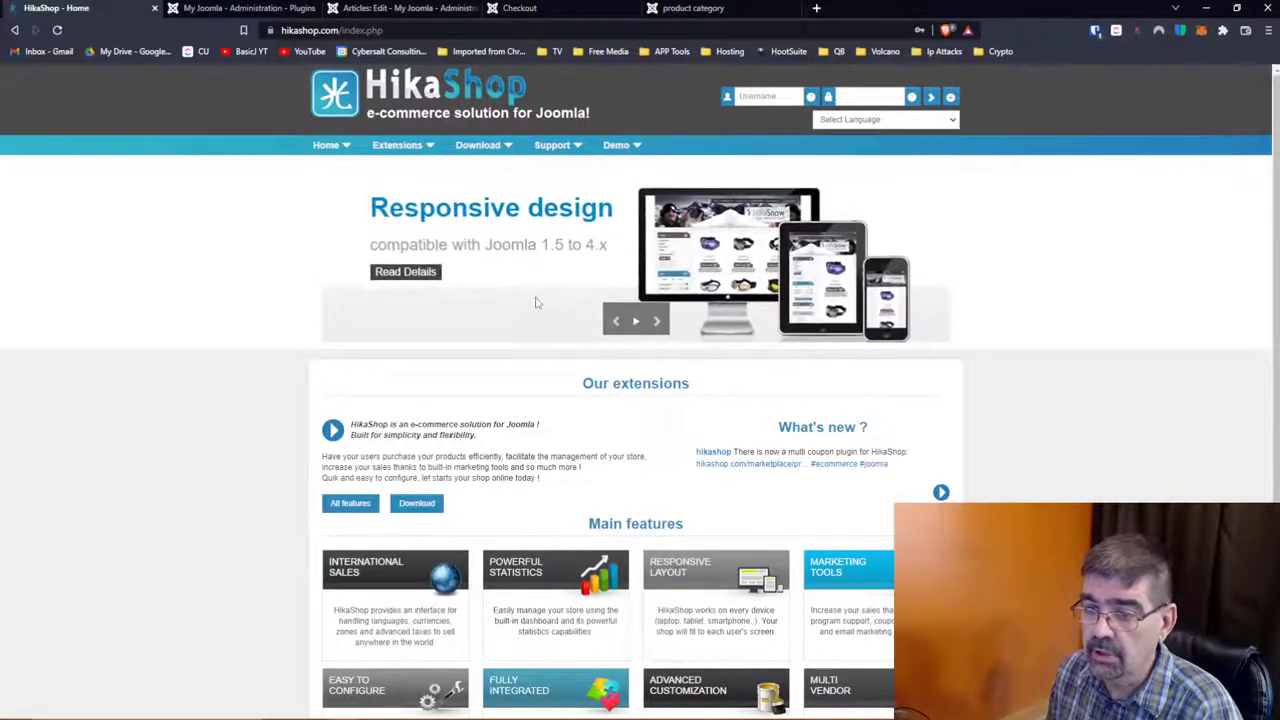
# Step: Open the All features edition comparison page and copy its address
pyautogui.click(362, 503)
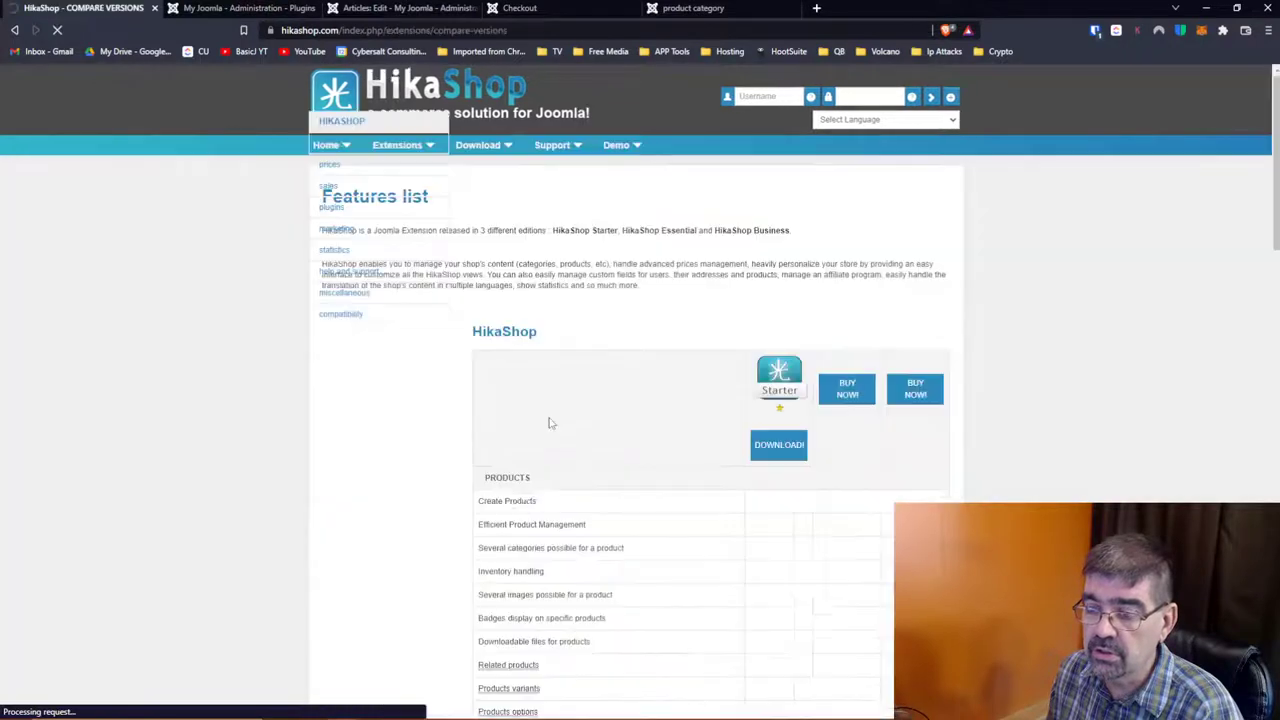
pyautogui.scroll(-1, 681, 318)
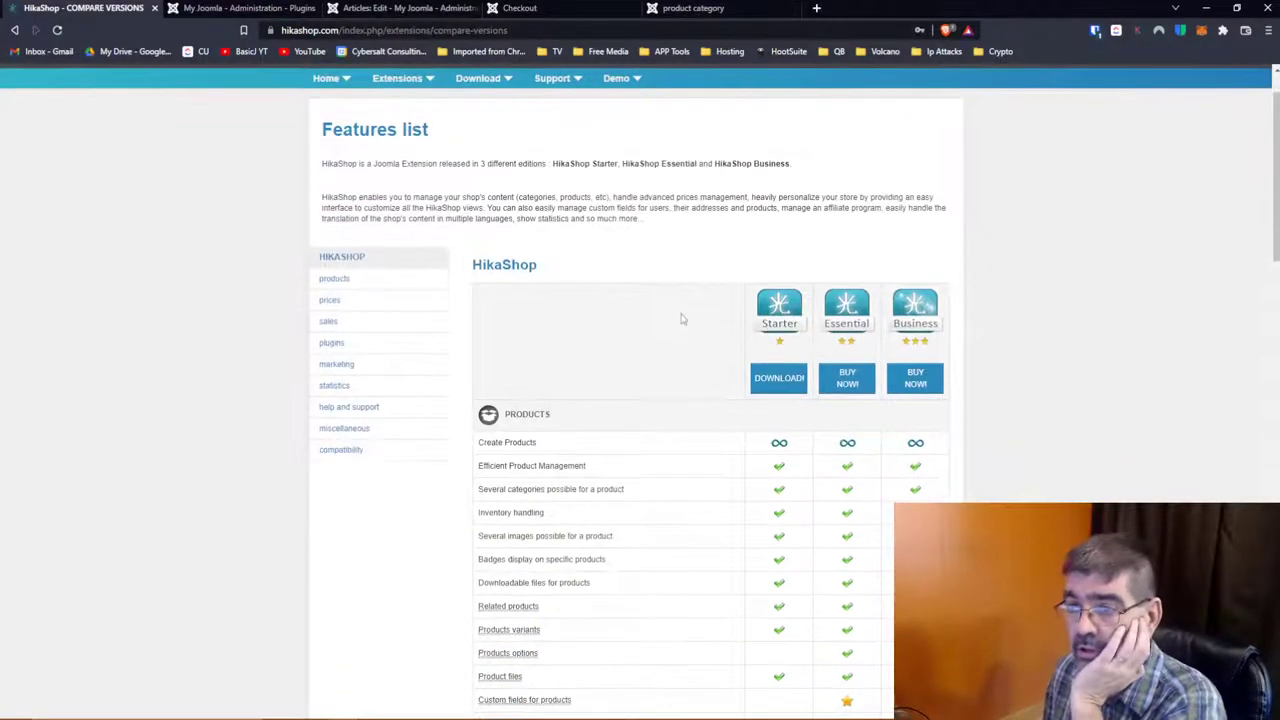
pyautogui.click(535, 30)
pyautogui.rightClick(535, 32)
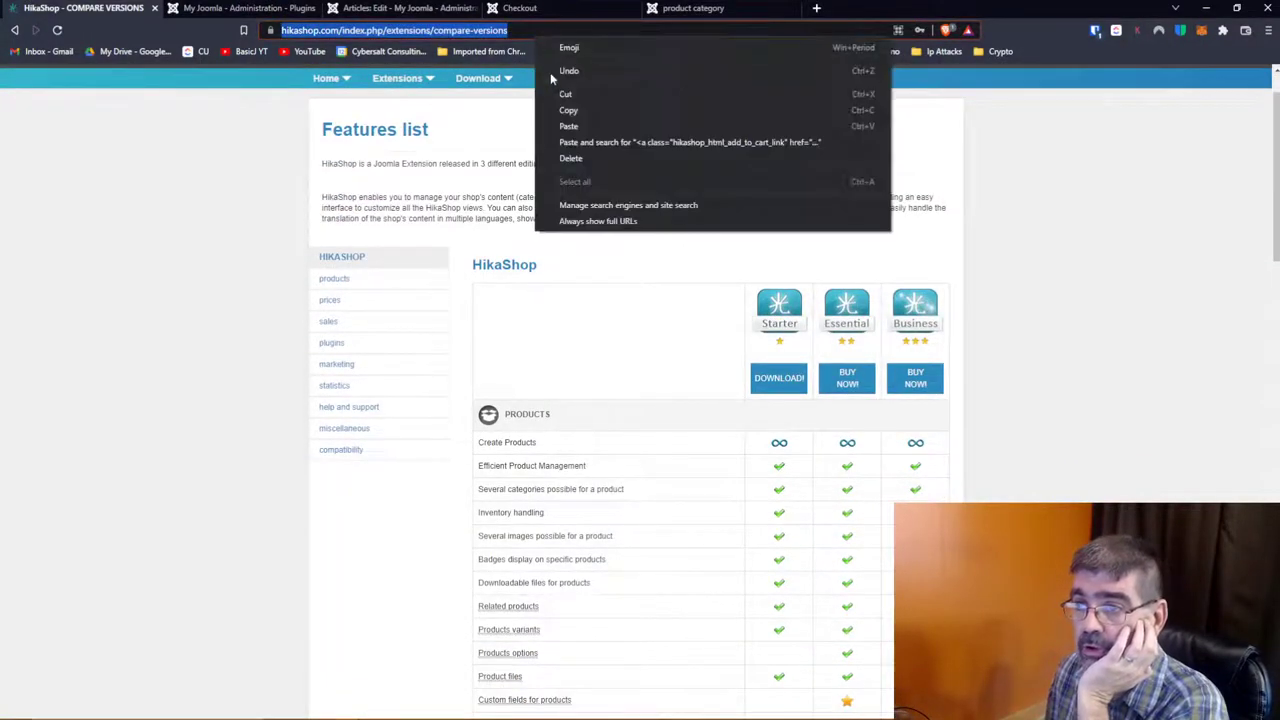
pyautogui.click(567, 111)
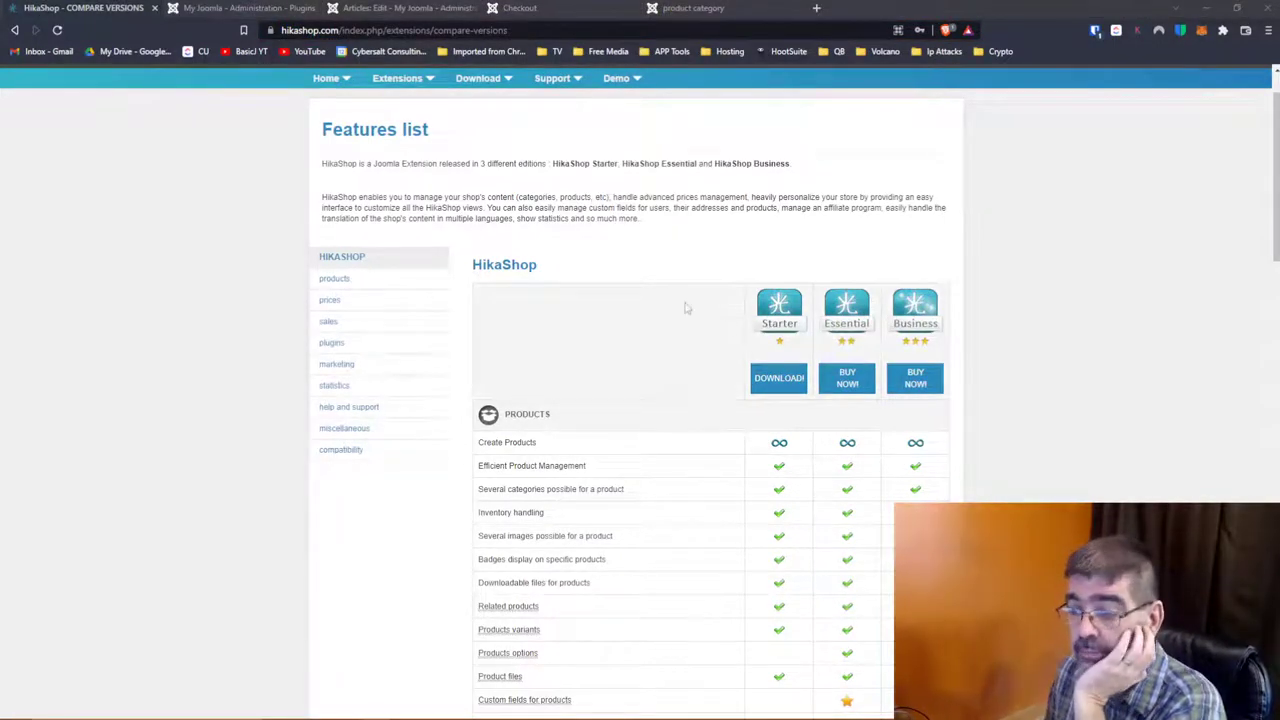
# Step: Read the Starter, Essential and Business feature rows and their tooltips
pyautogui.scroll(-1, 686, 308)
pyautogui.scroll(-2, 686, 308)
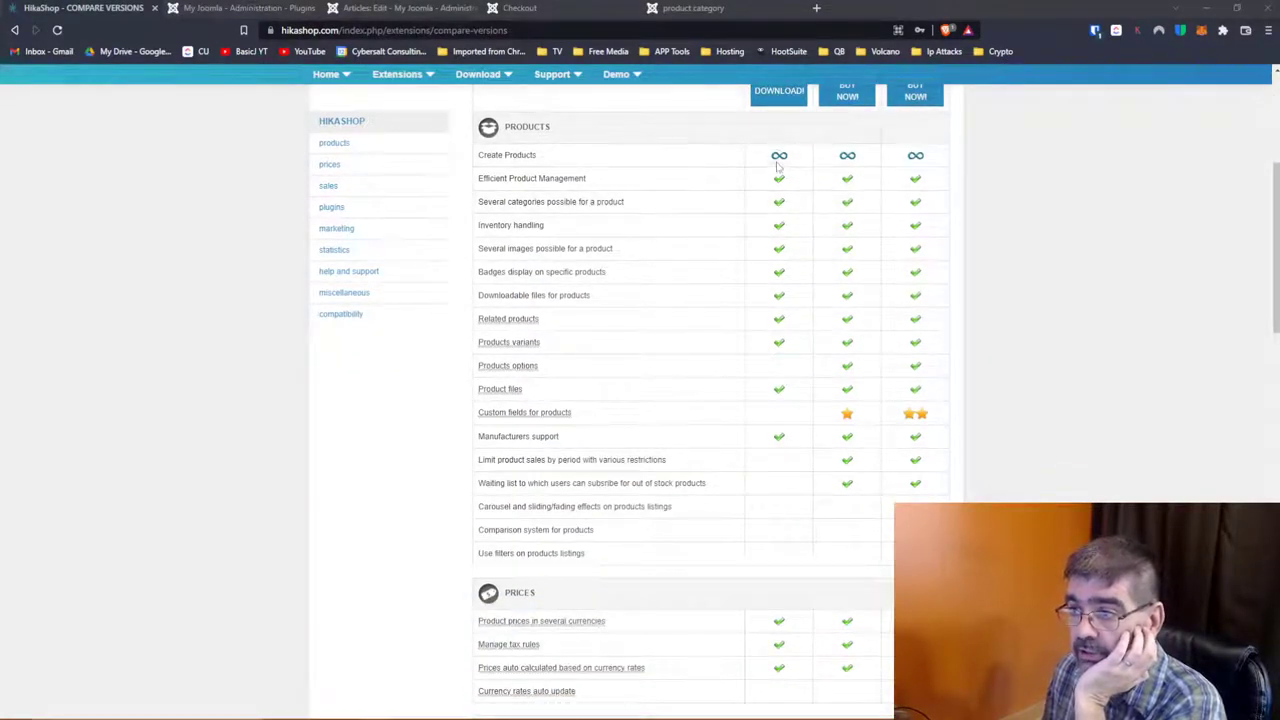
pyautogui.scroll(1, 764, 237)
pyautogui.scroll(-1, 764, 237)
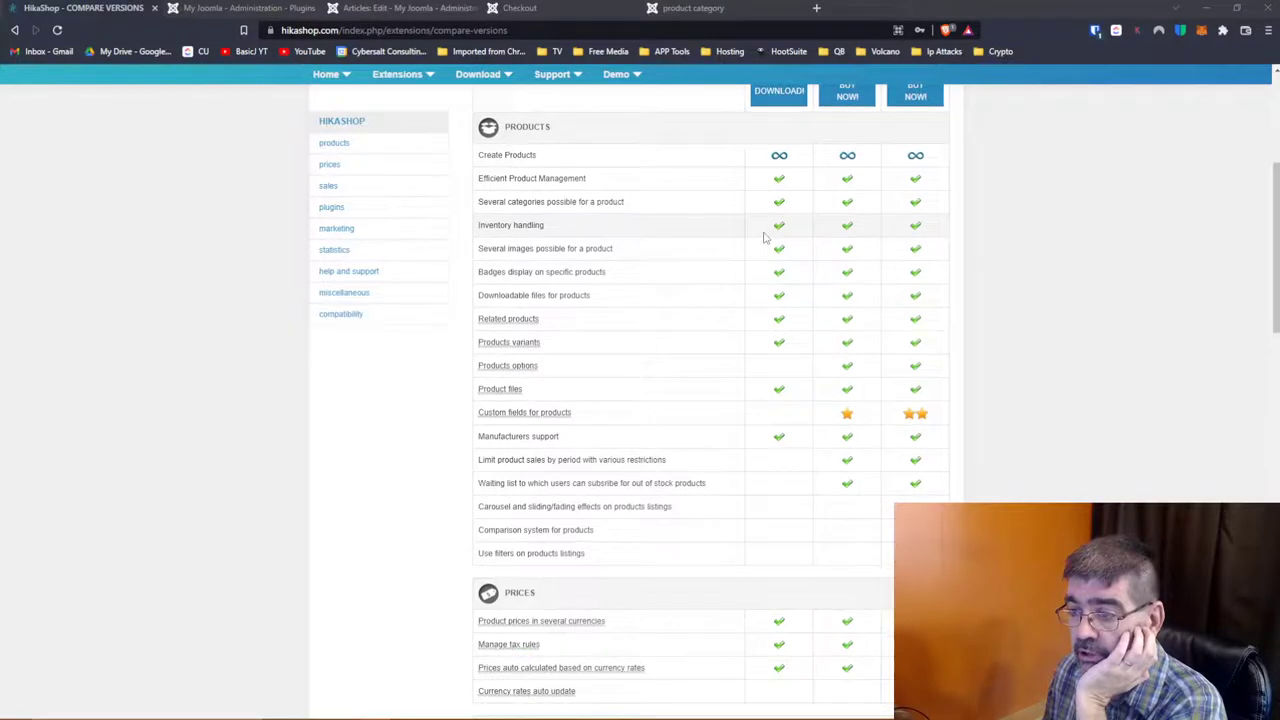
pyautogui.moveTo(517, 376)
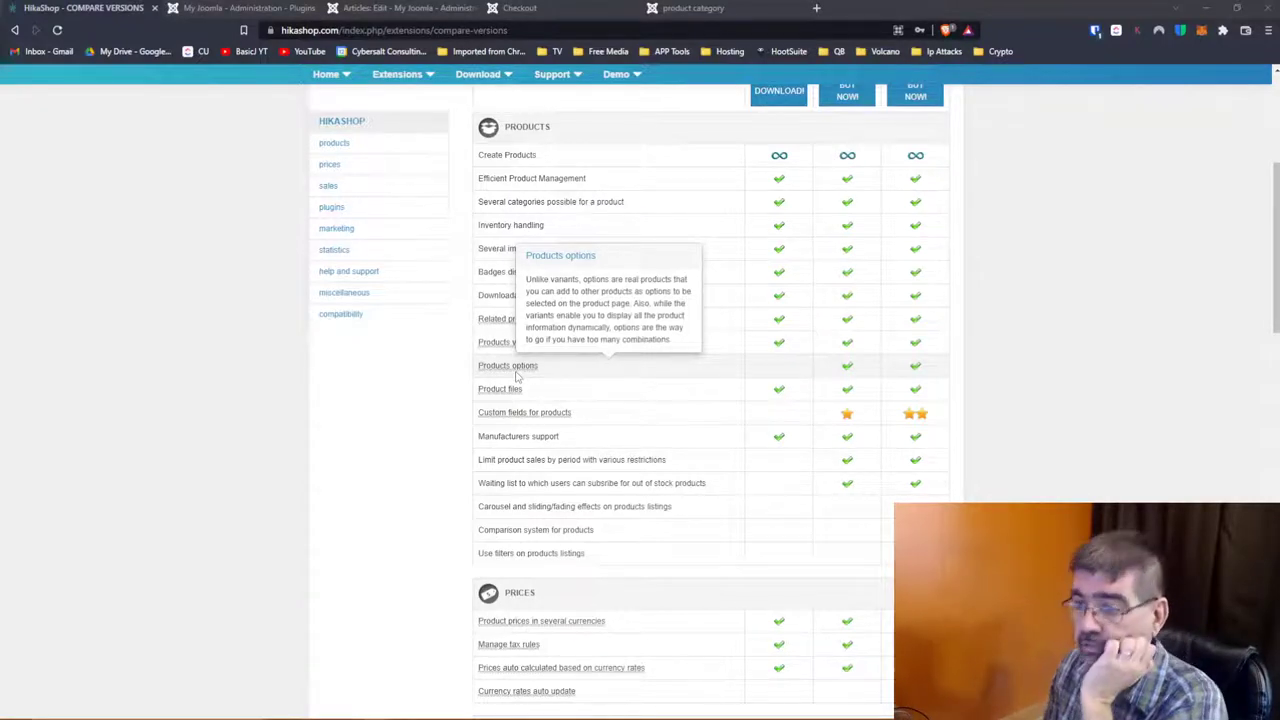
pyautogui.moveTo(543, 421)
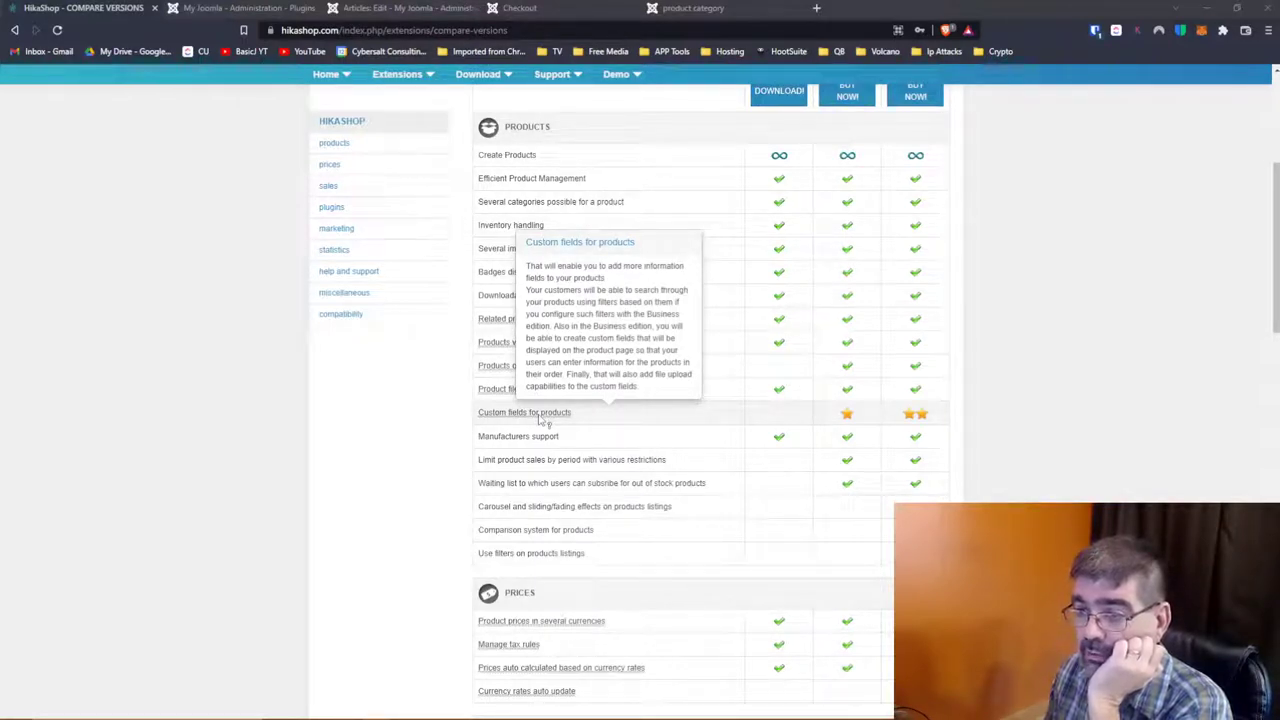
pyautogui.scroll(2, 737, 397)
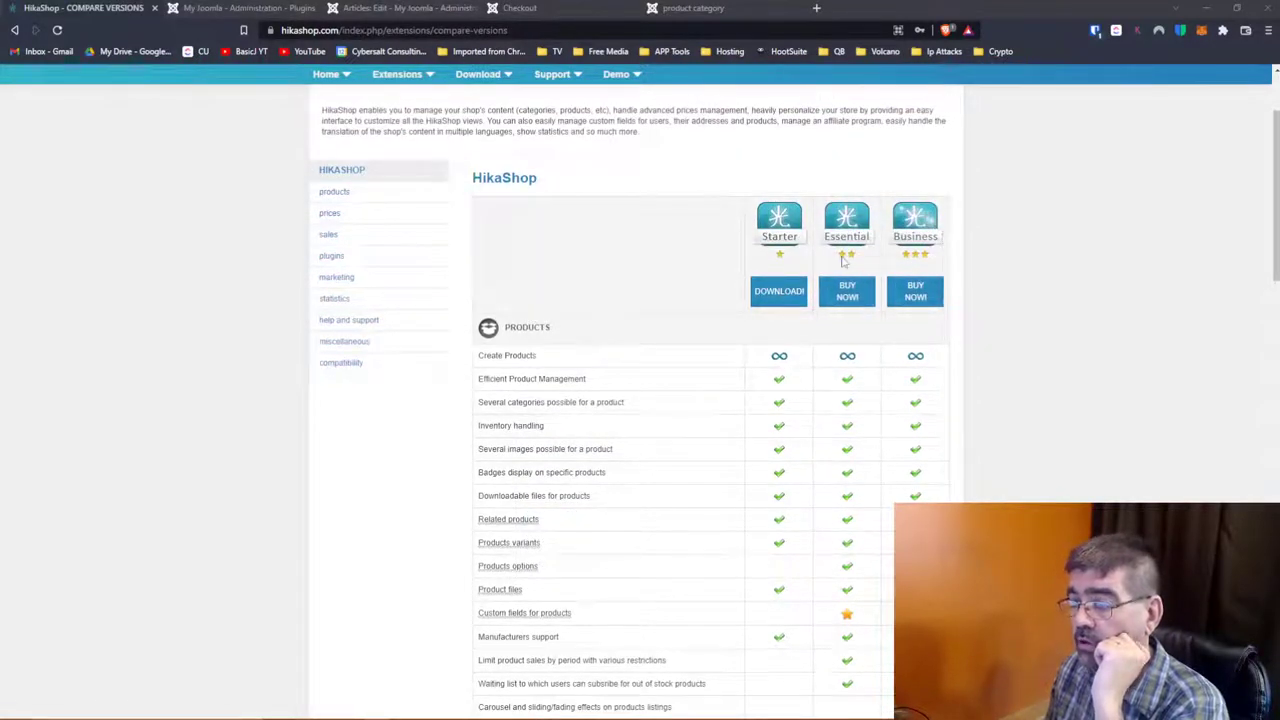
pyautogui.scroll(-3, 918, 256)
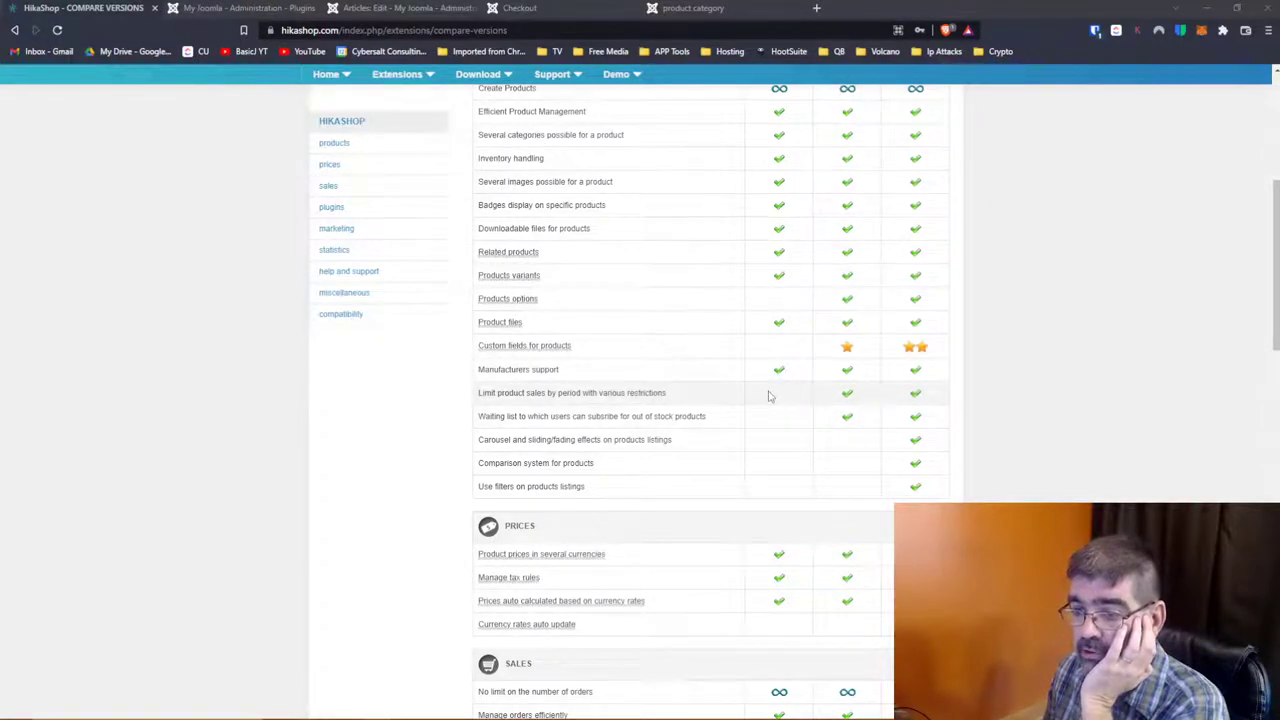
pyautogui.scroll(-2, 770, 397)
pyautogui.scroll(-1, 770, 397)
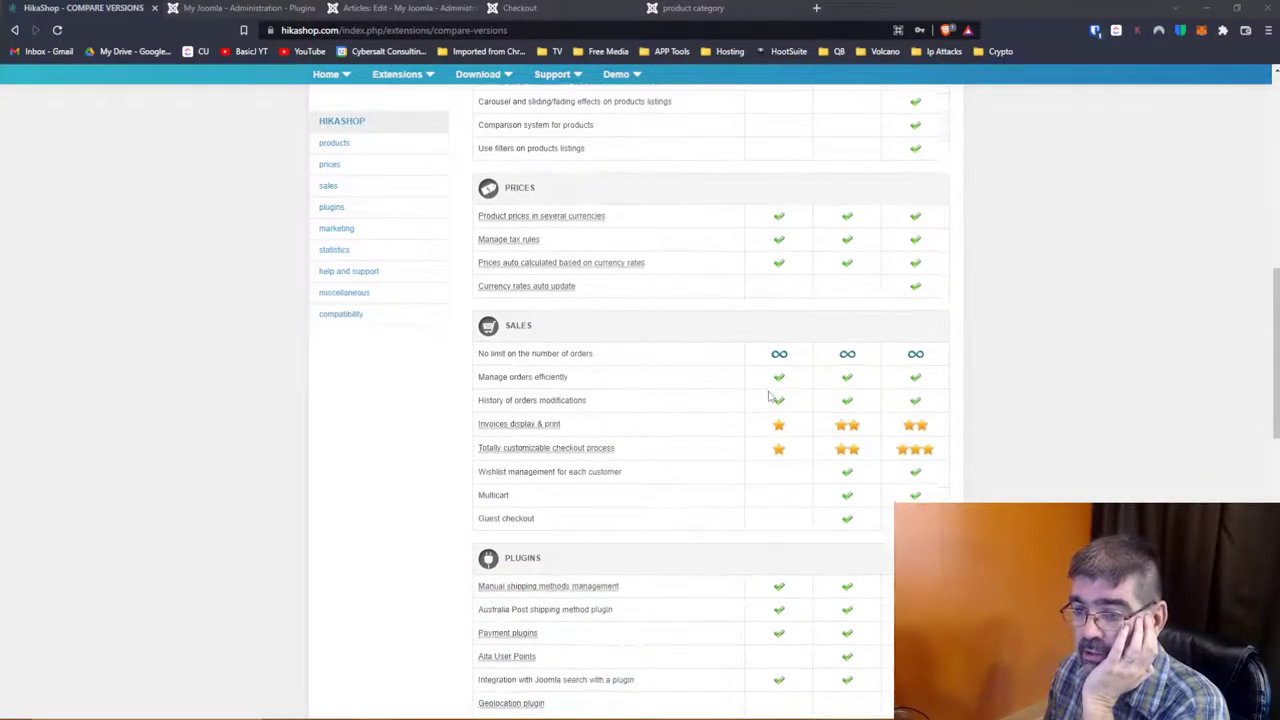
pyautogui.scroll(3, 770, 397)
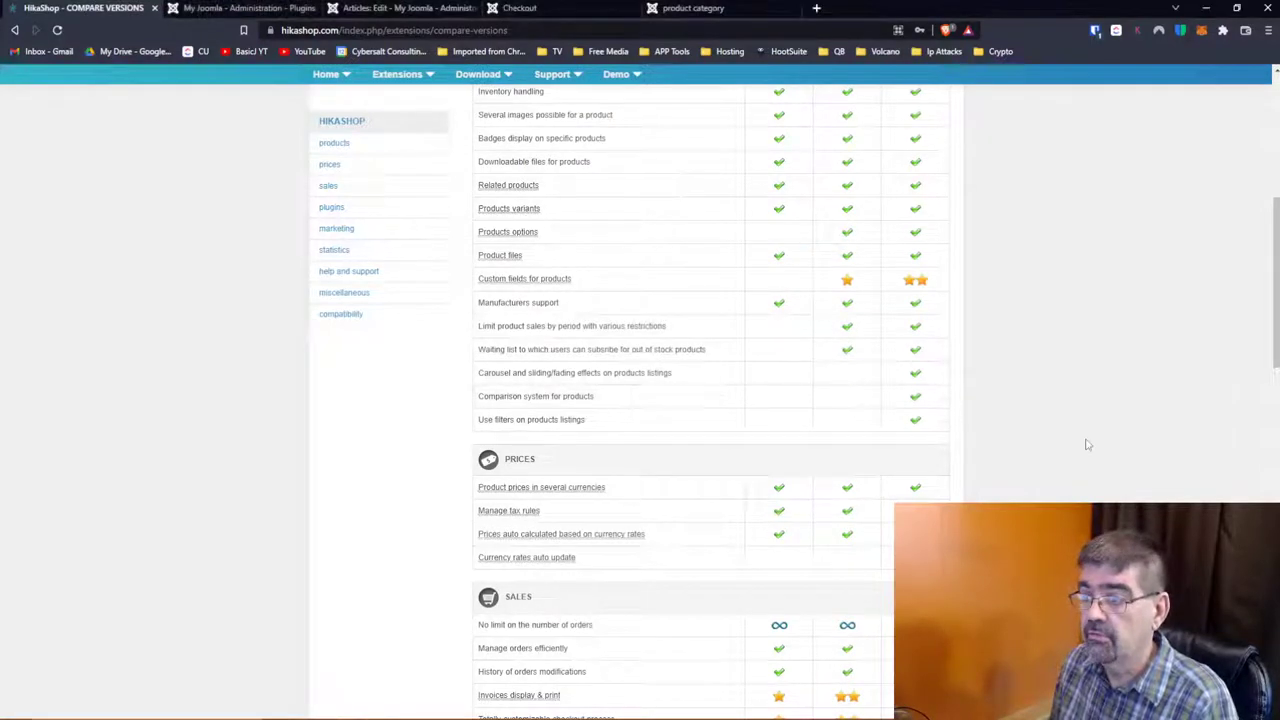
# Step: Search the compare-versions page for 'pay,' to find payment features
pyautogui.hotkey('ctrl', 'f')
pyautogui.write('gate')
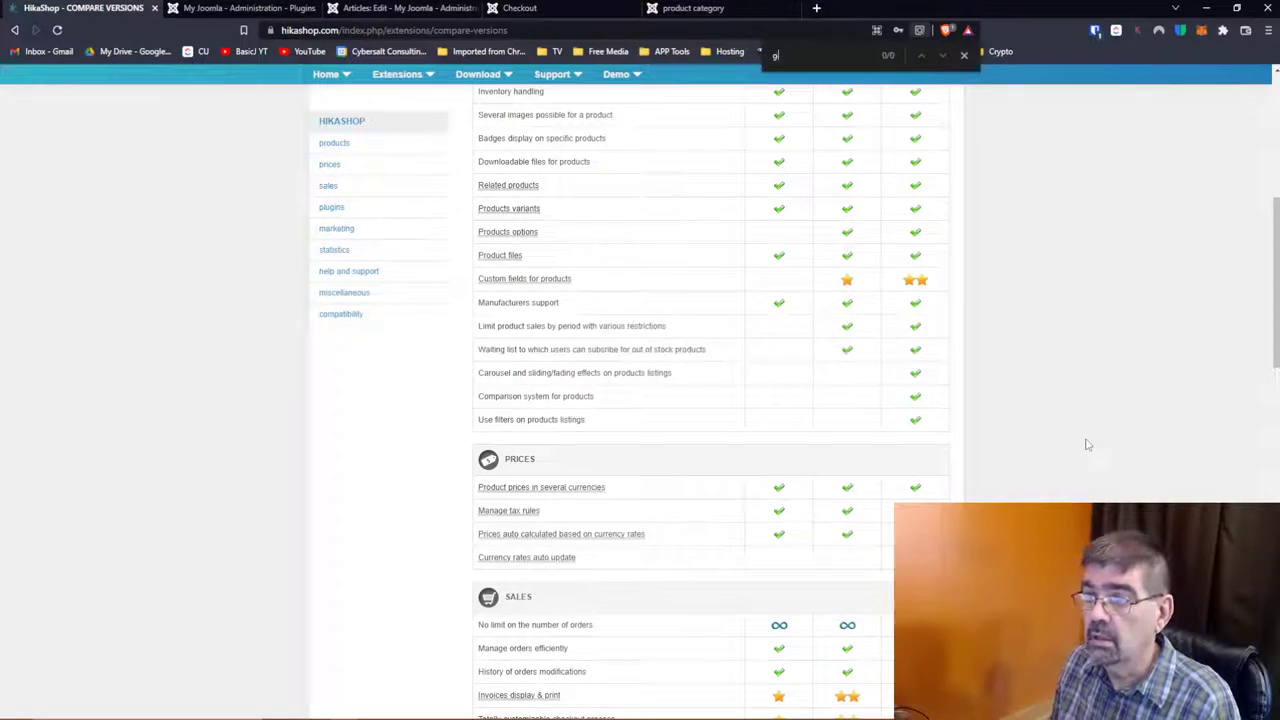
pyautogui.press('BackSpace')
pyautogui.write('pay,')
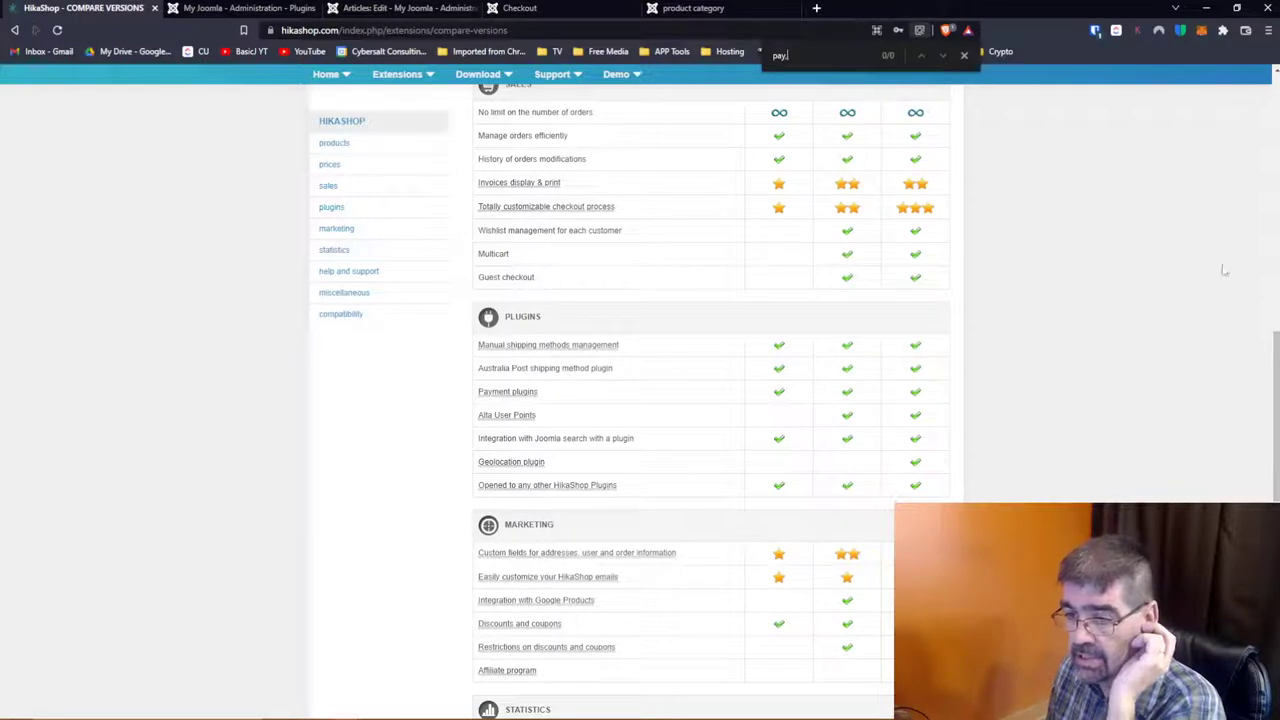
pyautogui.moveTo(527, 395)
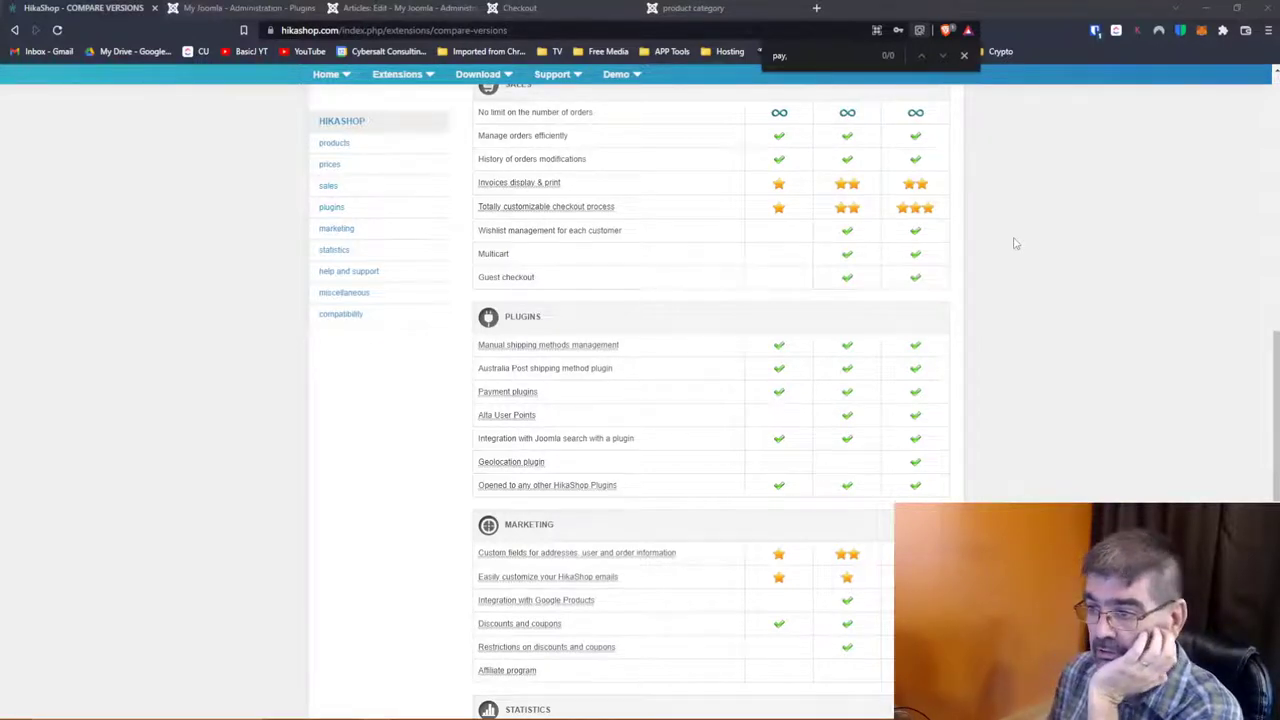
# Step: Review the Plugins, Marketing, Statistics and Miscellaneous rows of the comparison table
pyautogui.scroll(3, 1015, 243)
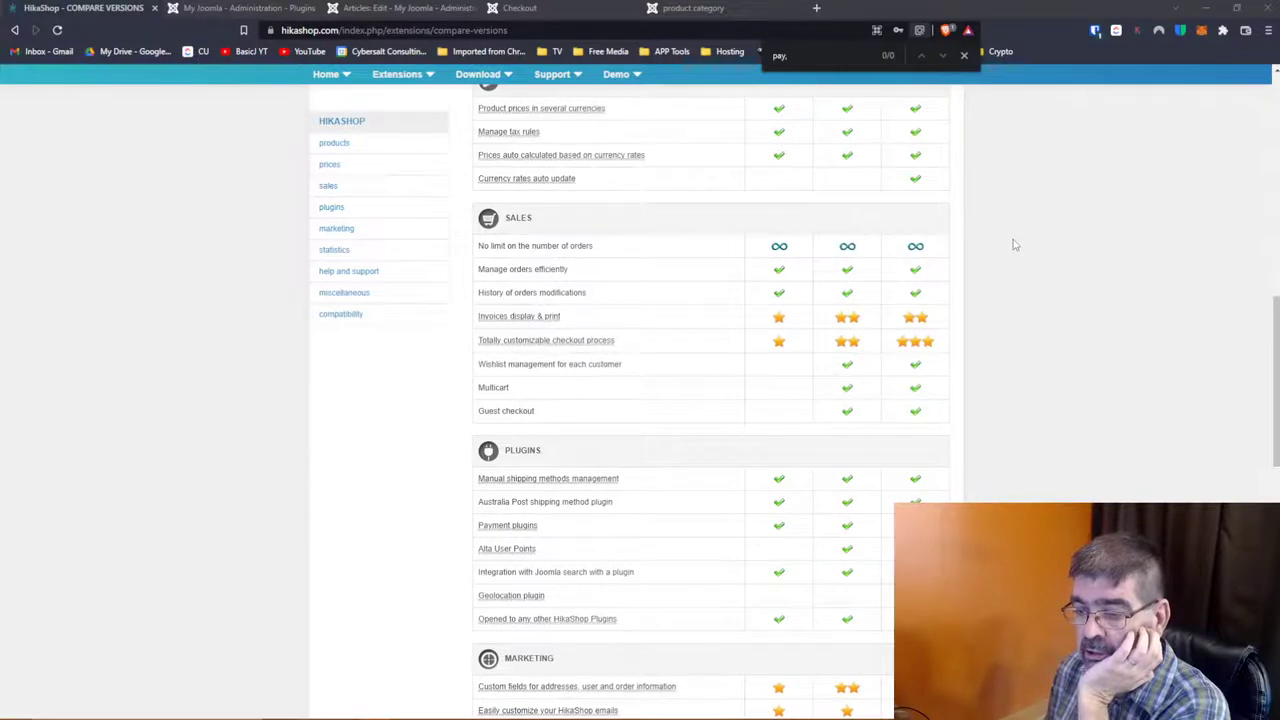
pyautogui.scroll(-2, 688, 303)
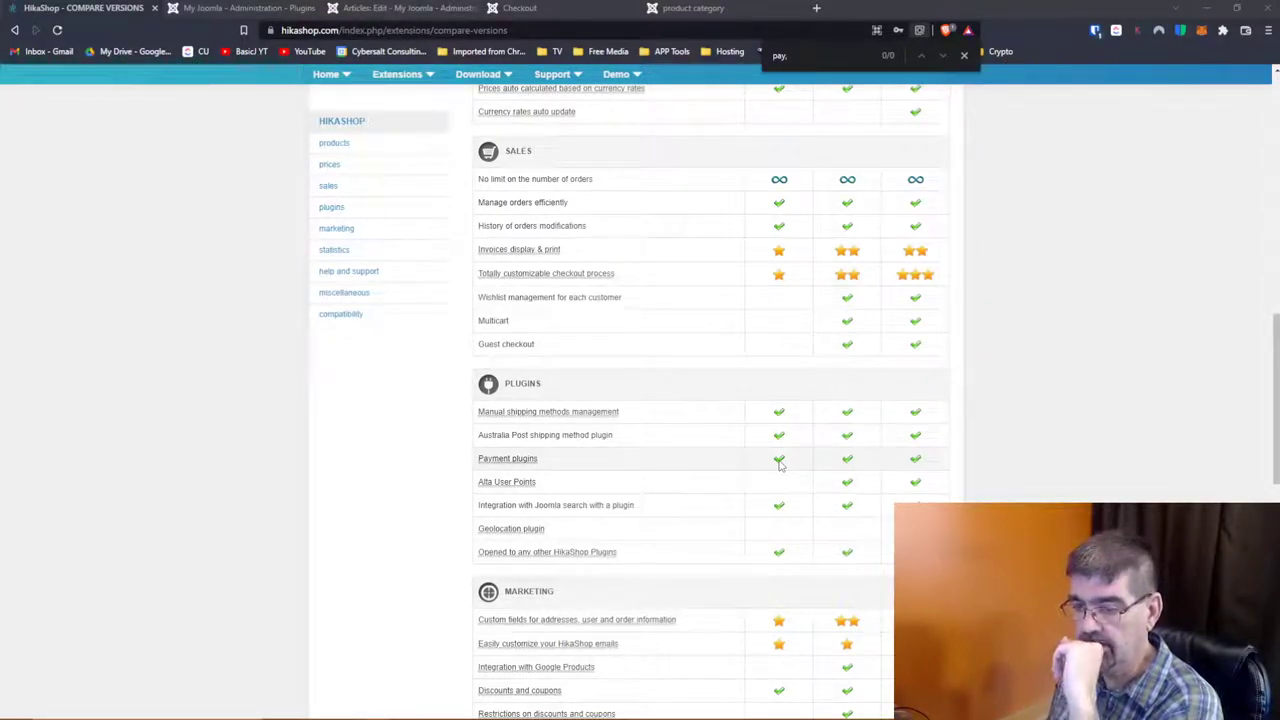
pyautogui.scroll(-2, 780, 465)
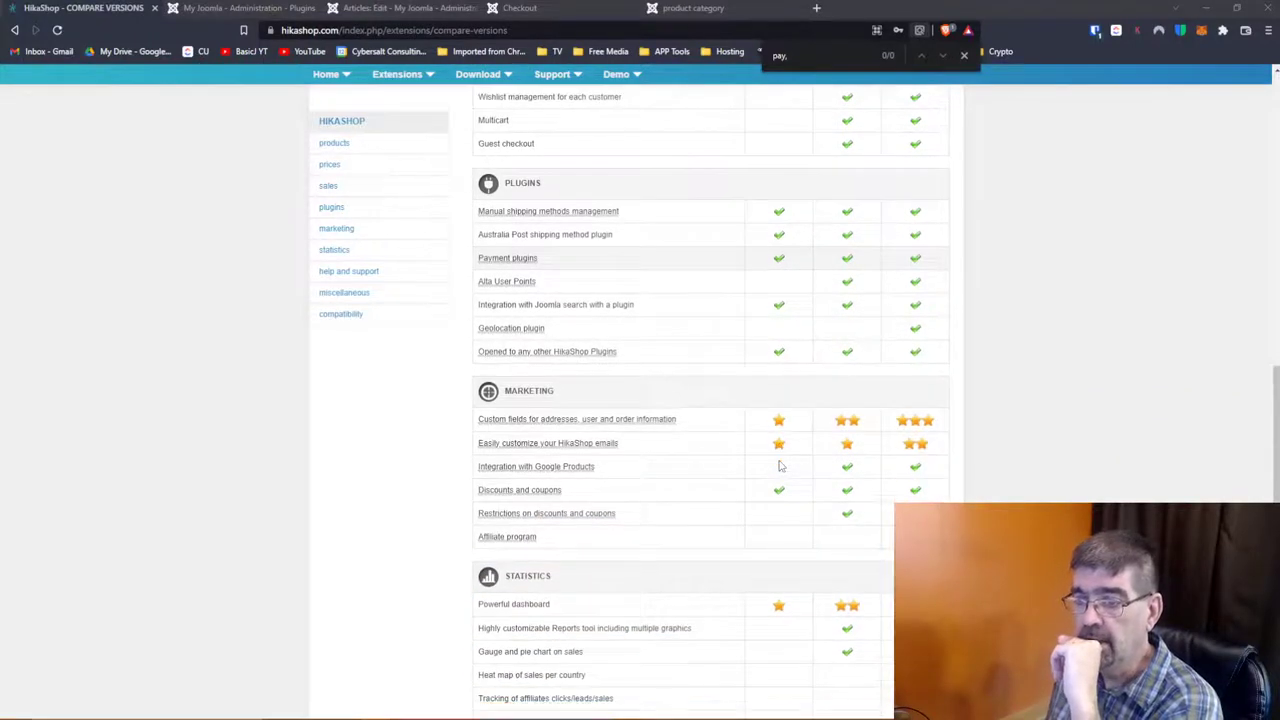
pyautogui.scroll(-2, 781, 465)
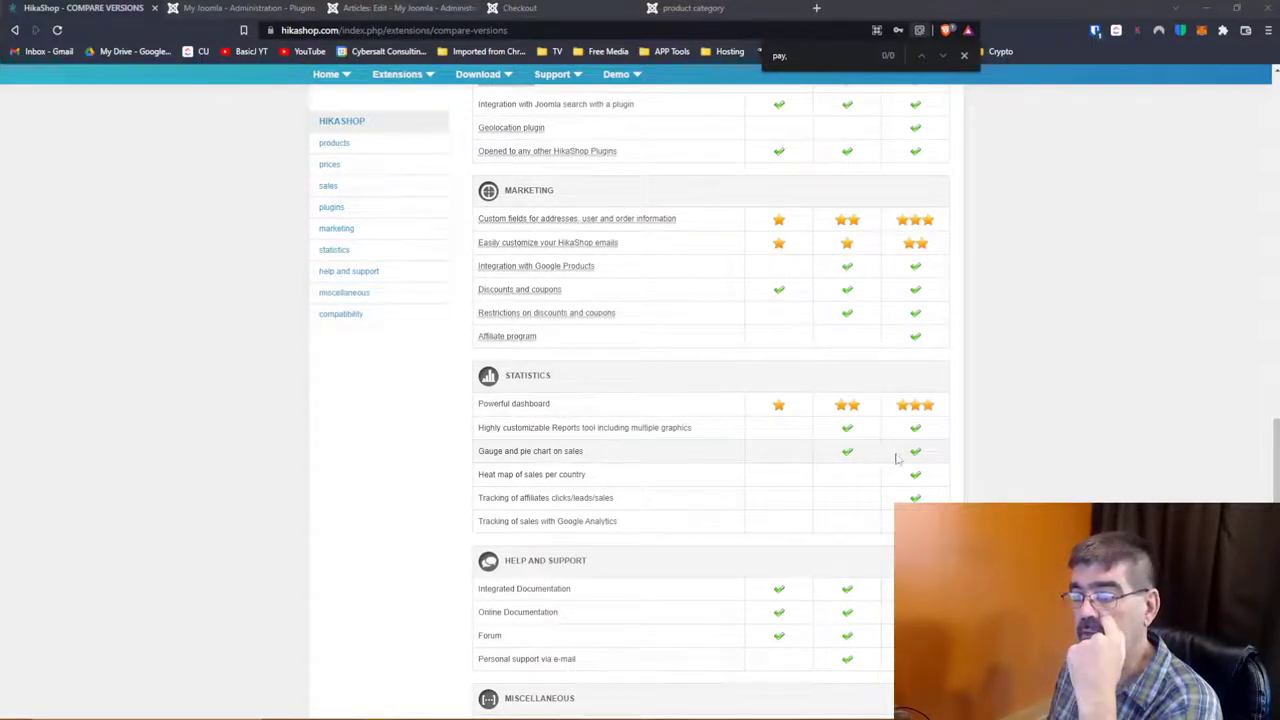
pyautogui.scroll(-1, 727, 456)
pyautogui.scroll(-1, 700, 400)
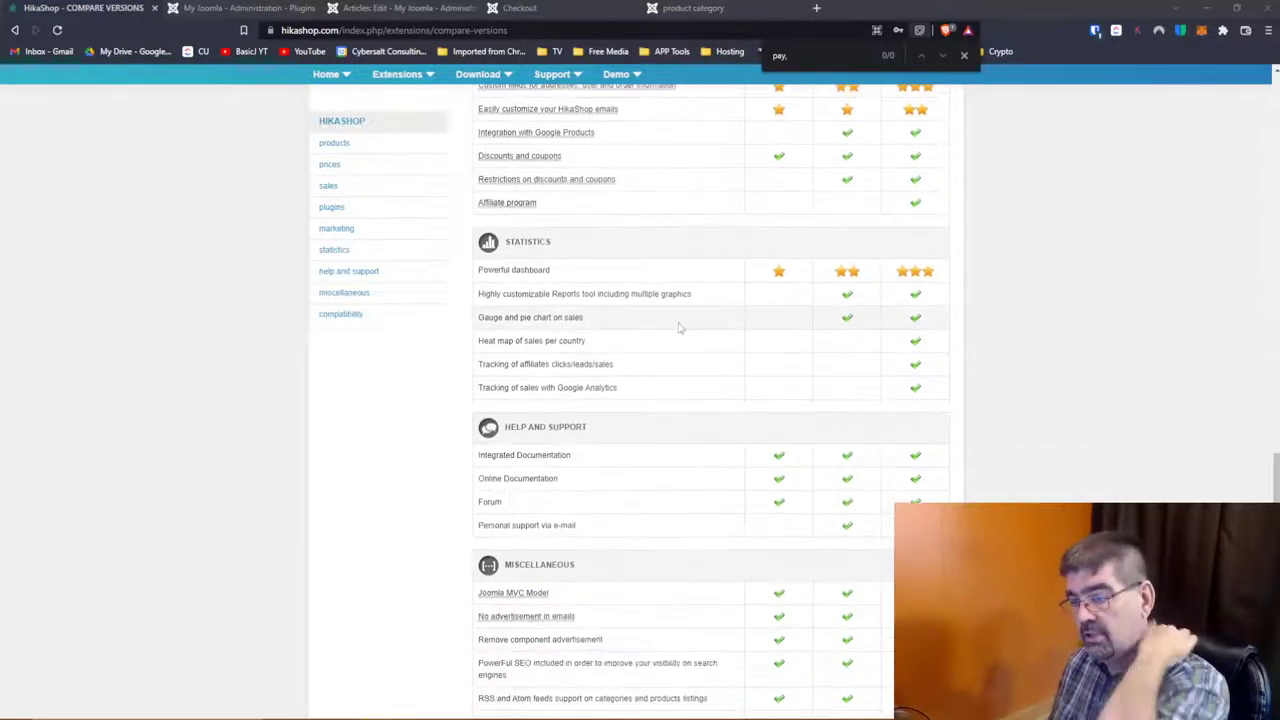
pyautogui.scroll(-3, 680, 330)
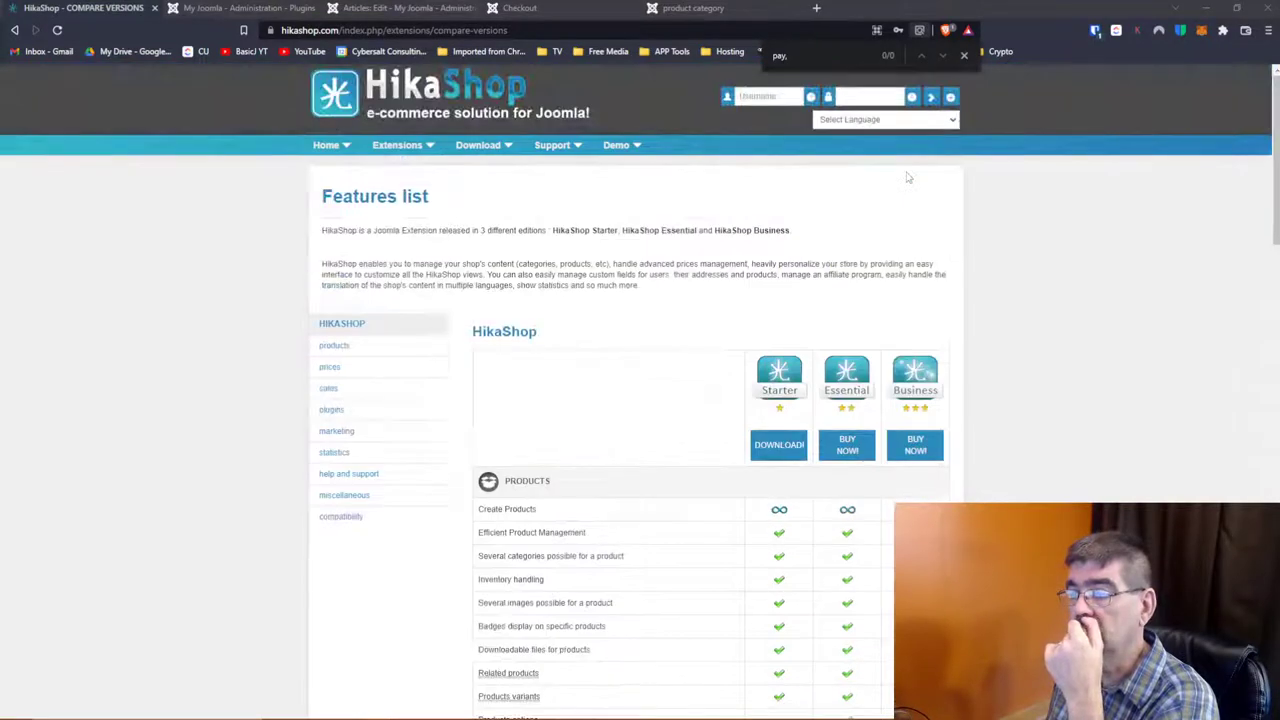
pyautogui.scroll(-15, 908, 177)
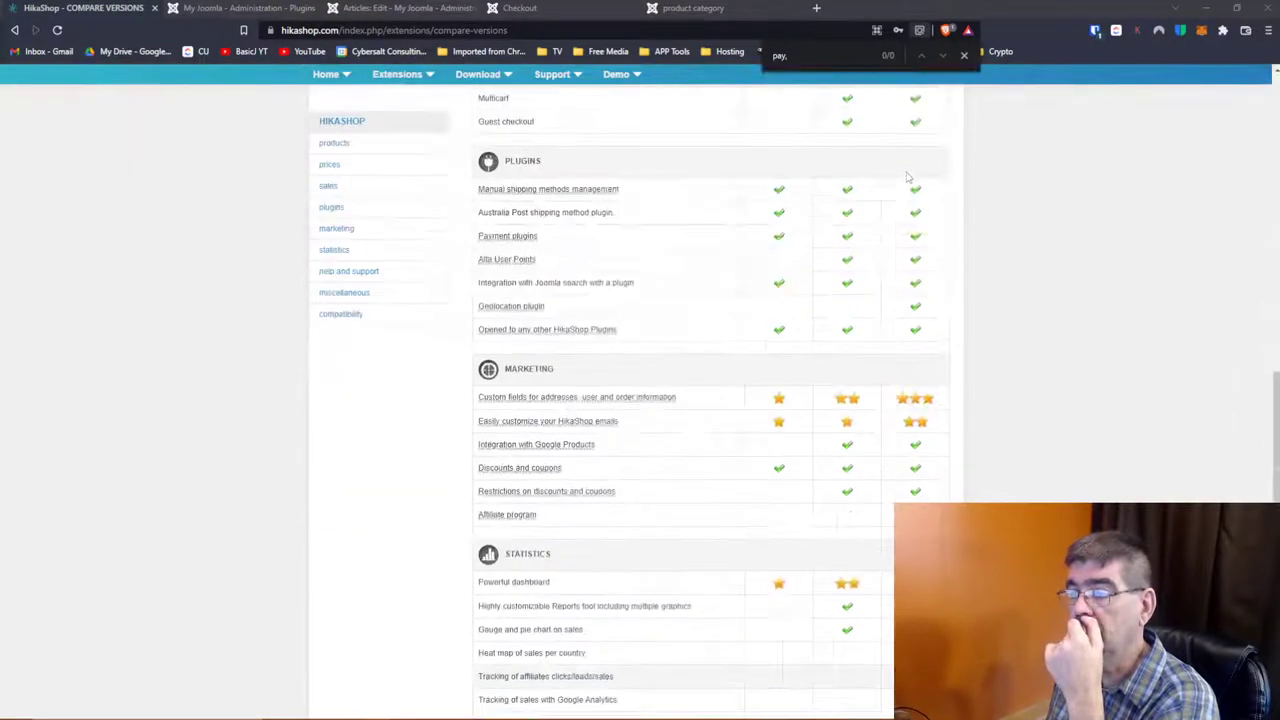
pyautogui.scroll(-3, 908, 177)
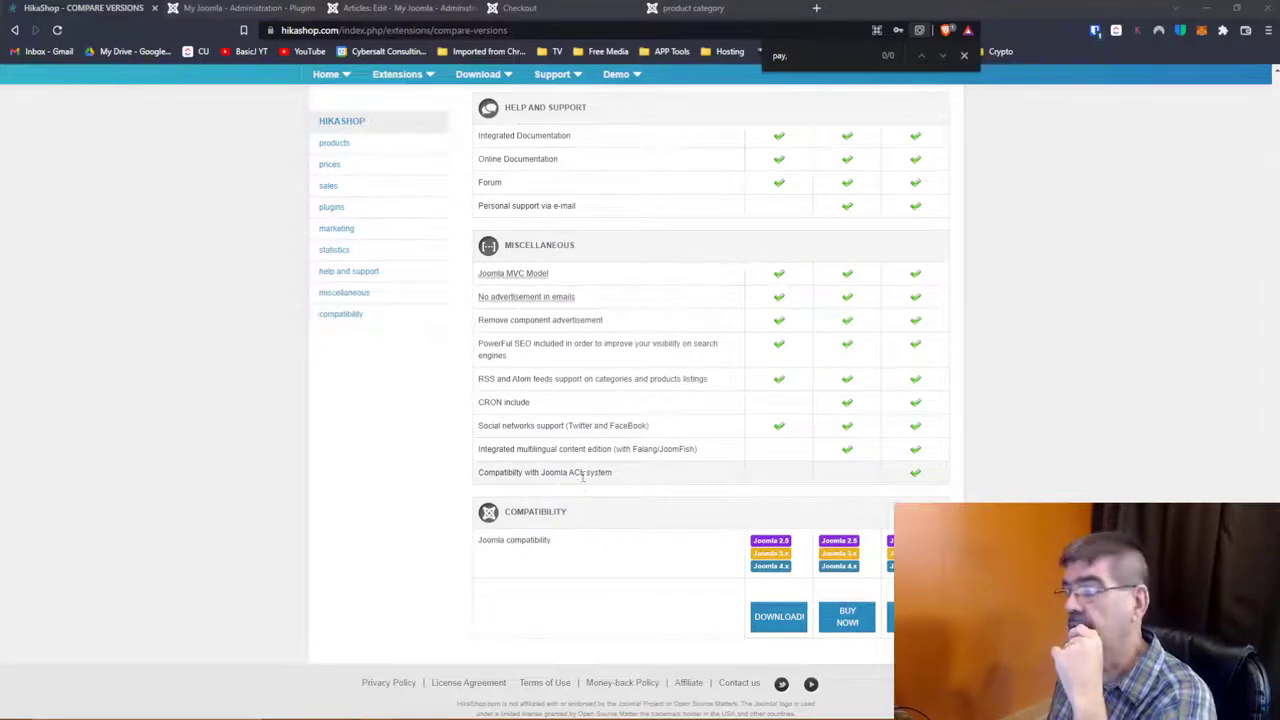
pyautogui.scroll(10, 970, 345)
pyautogui.scroll(-8, 970, 345)
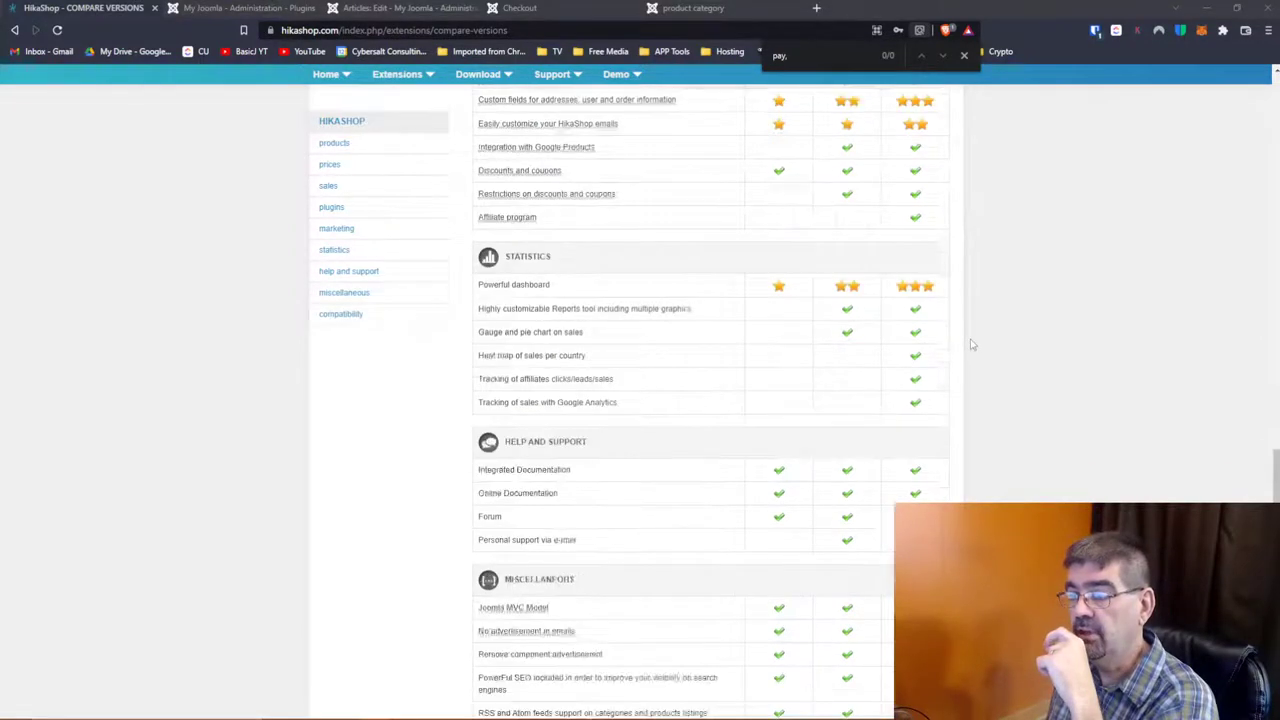
pyautogui.click(915, 616)
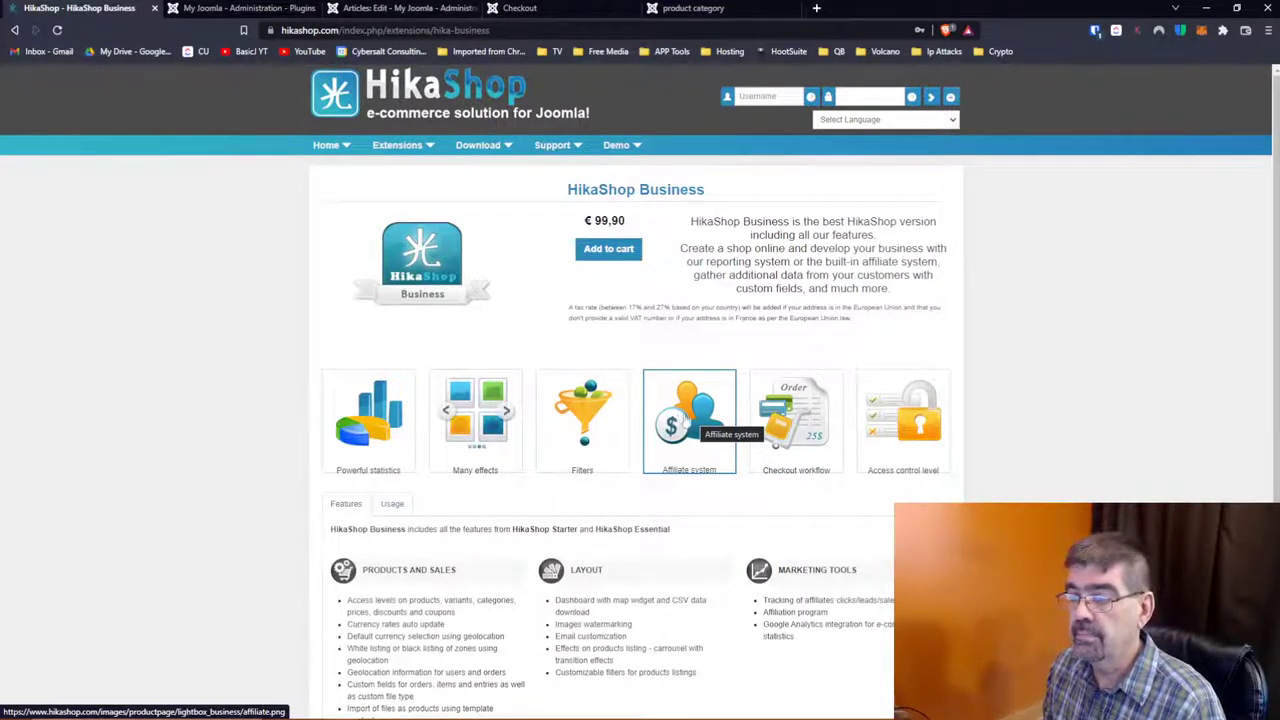
pyautogui.click(14, 30)
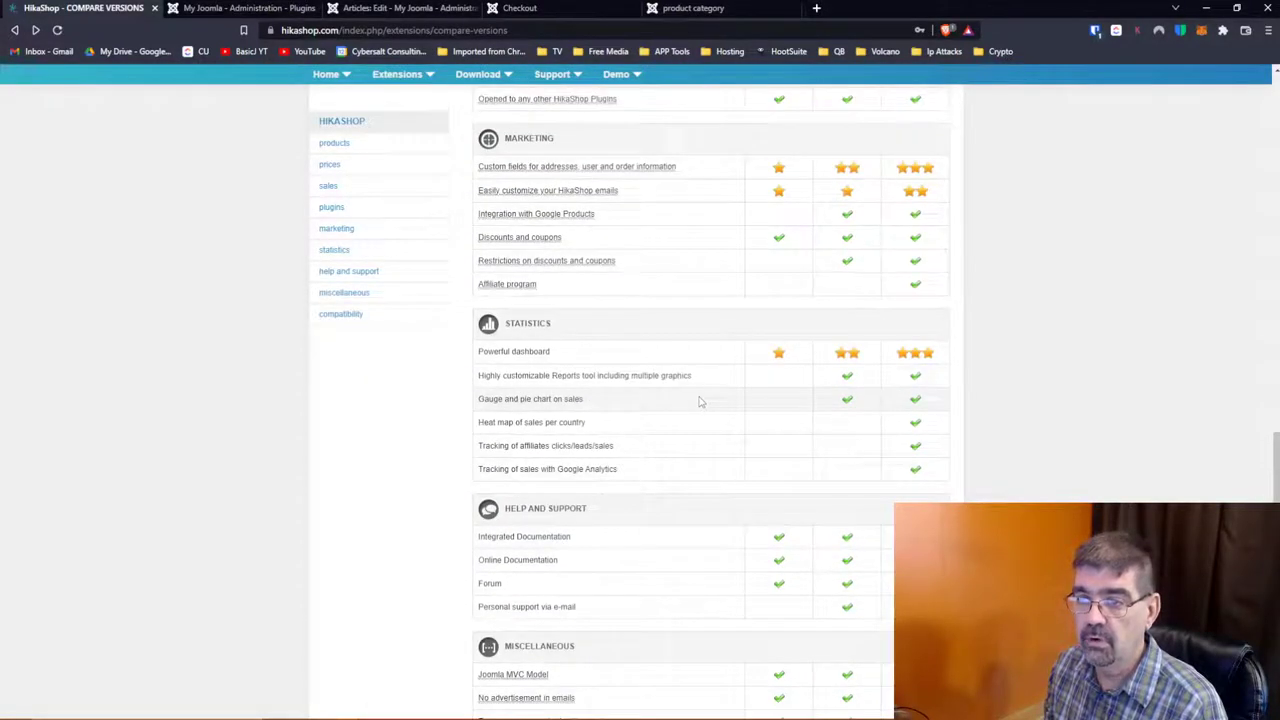
# Step: Return to the Joomla administration tab listing HikaShop payment plugins
pyautogui.scroll(5, 700, 402)
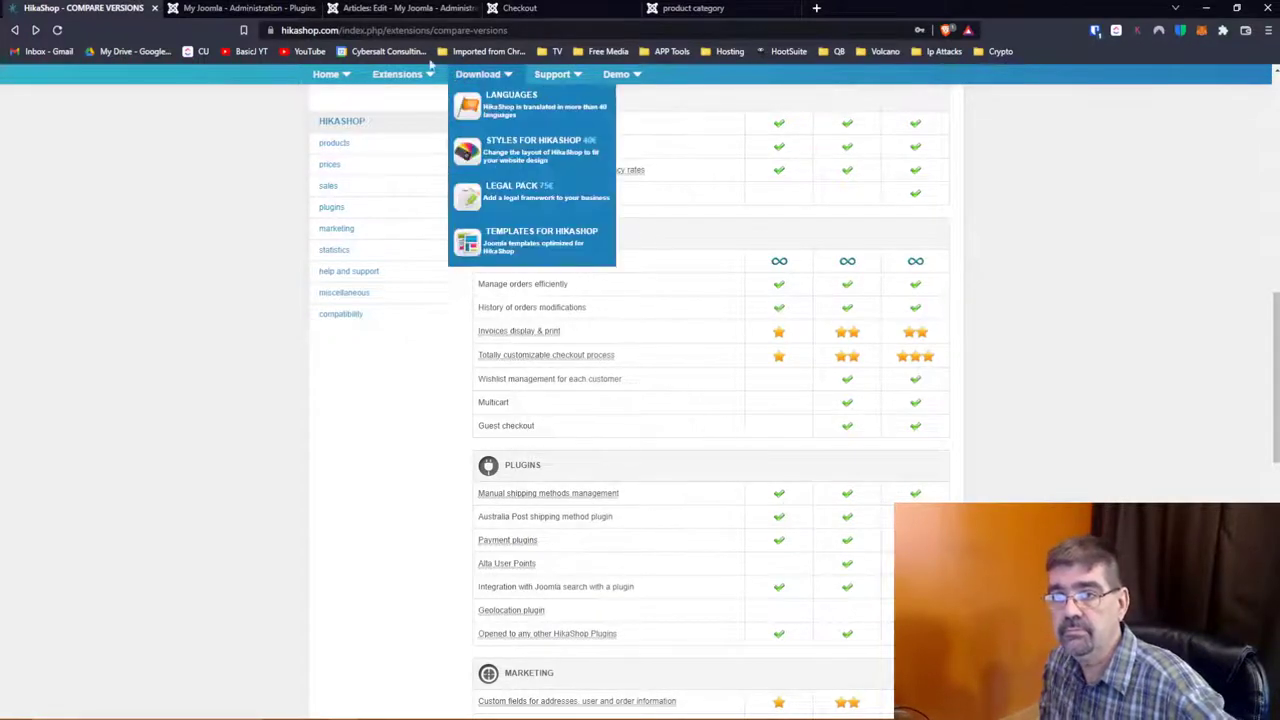
pyautogui.click(190, 8)
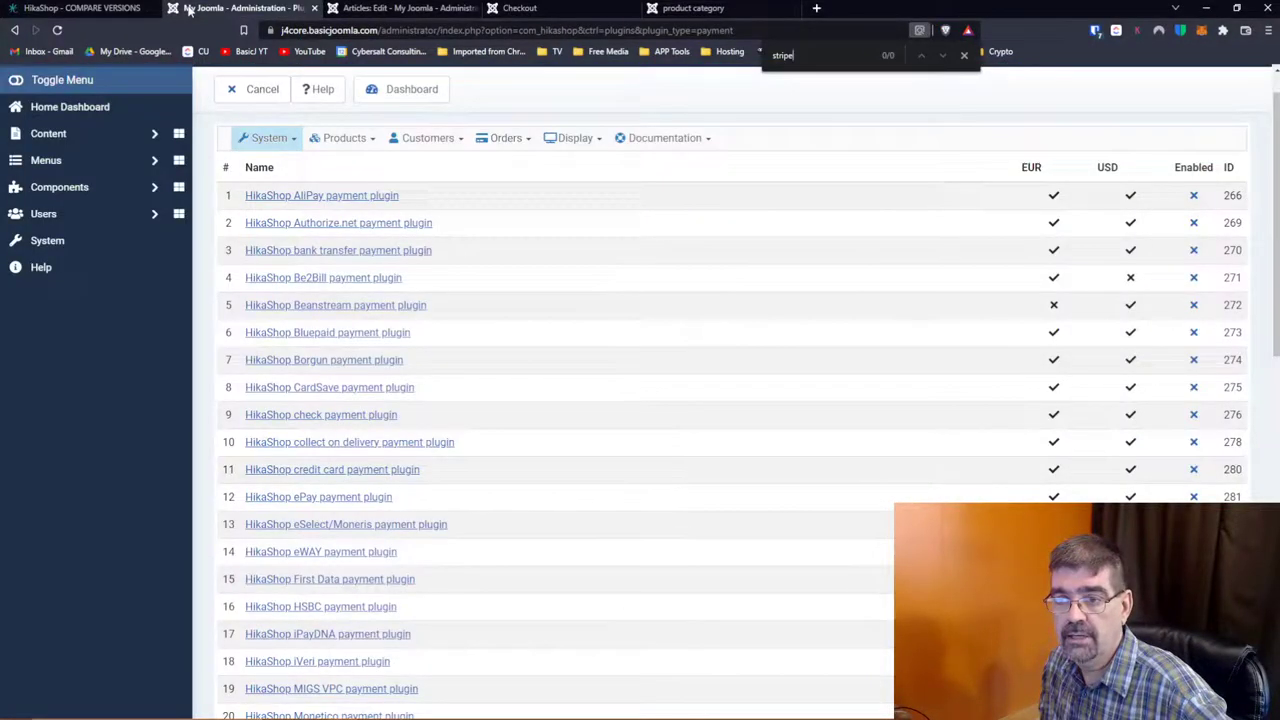
# Step: Open the UPS shipping method from the System > Shipping methods list
pyautogui.click(276, 142)
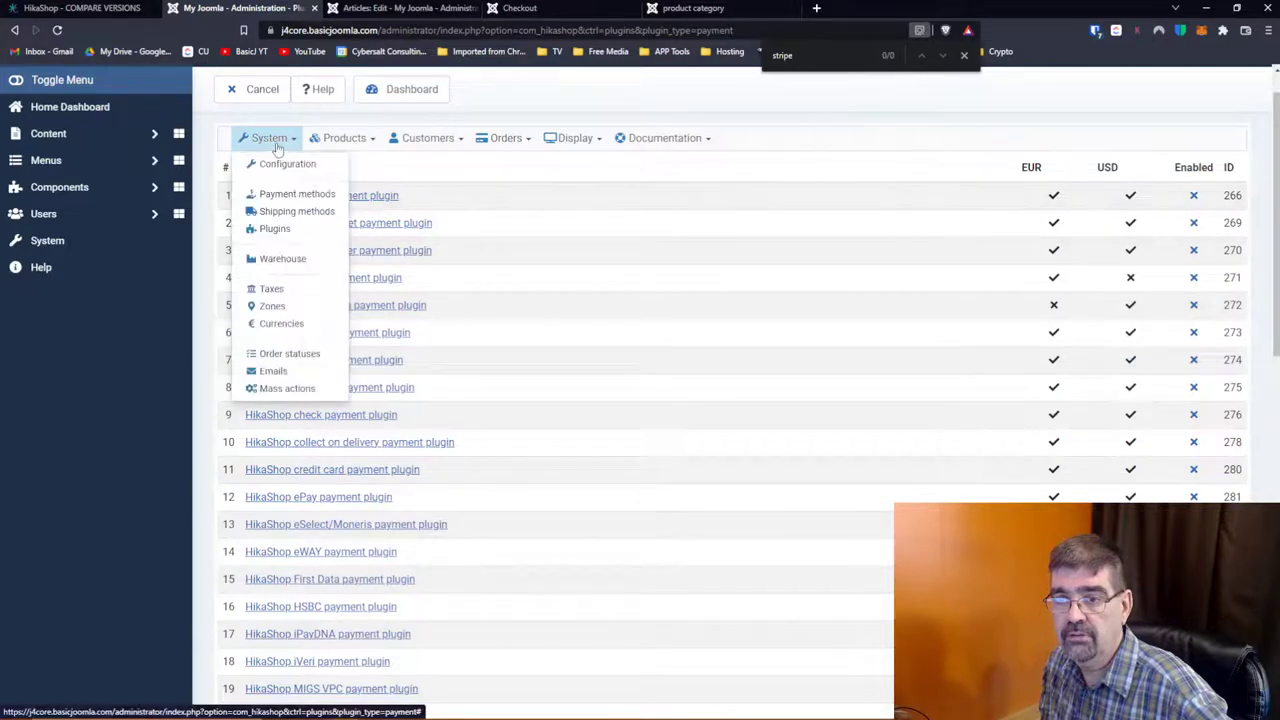
pyautogui.click(293, 212)
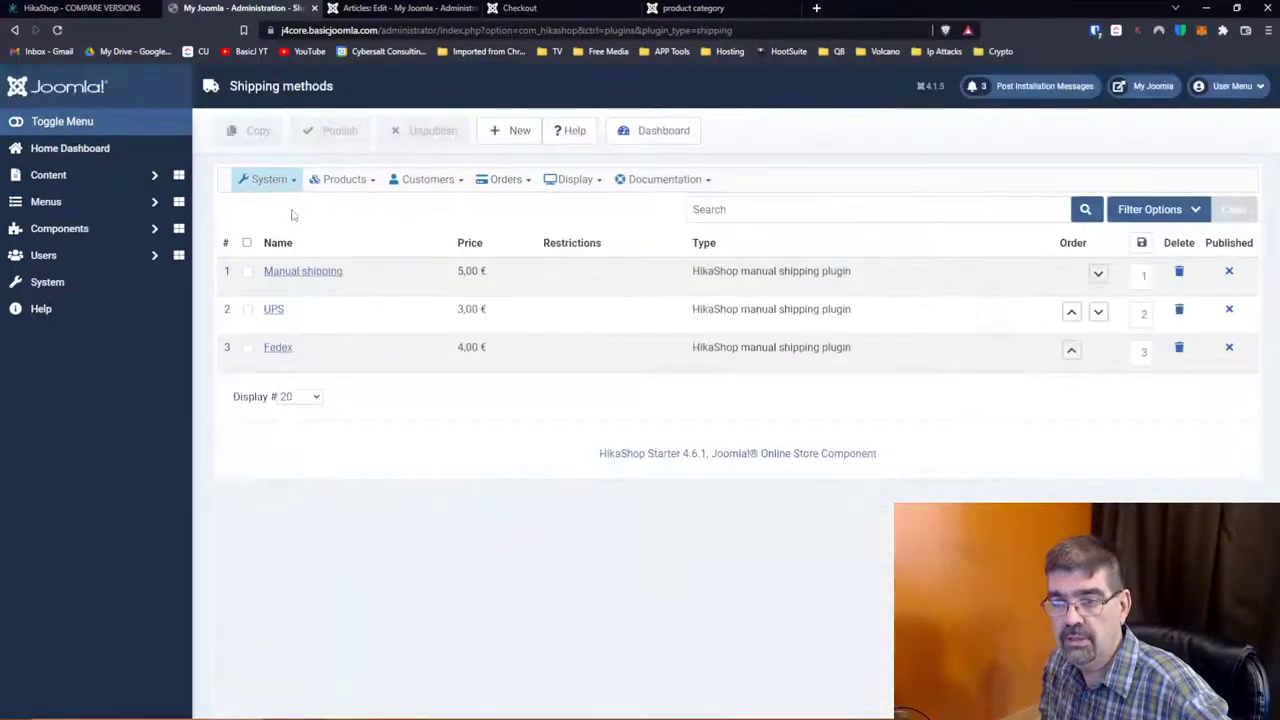
pyautogui.click(275, 318)
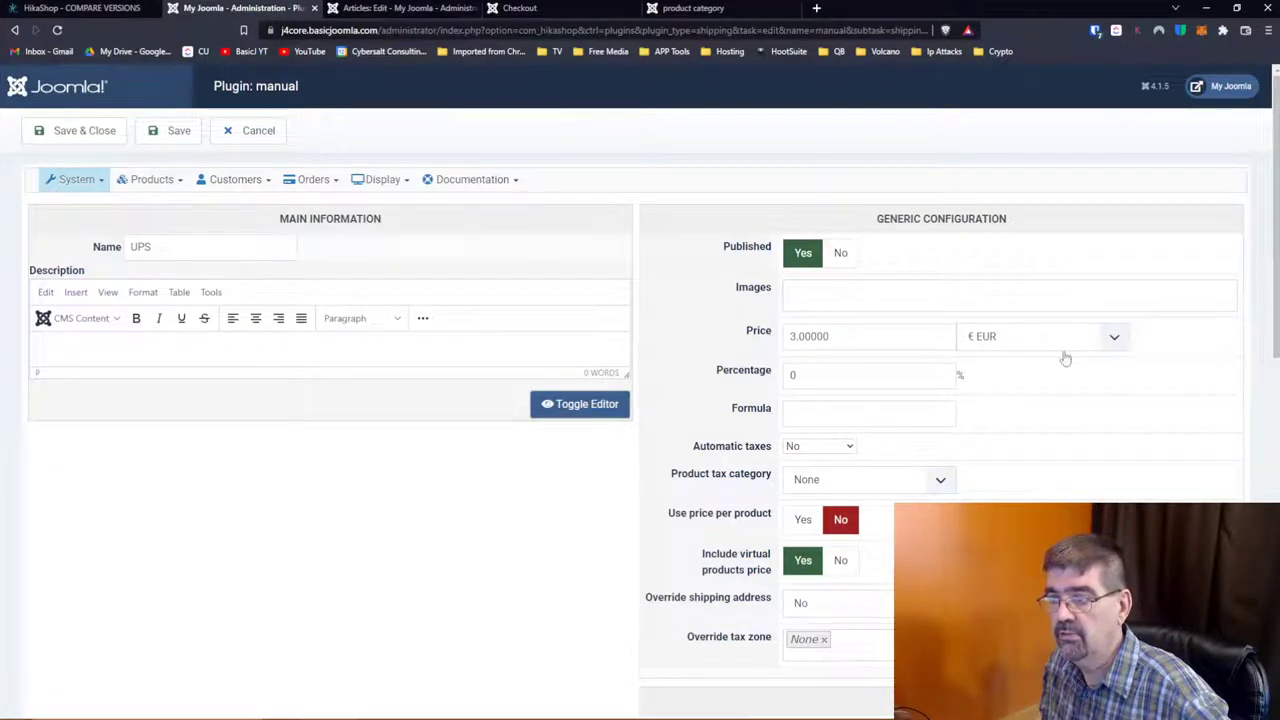
pyautogui.scroll(-3, 968, 410)
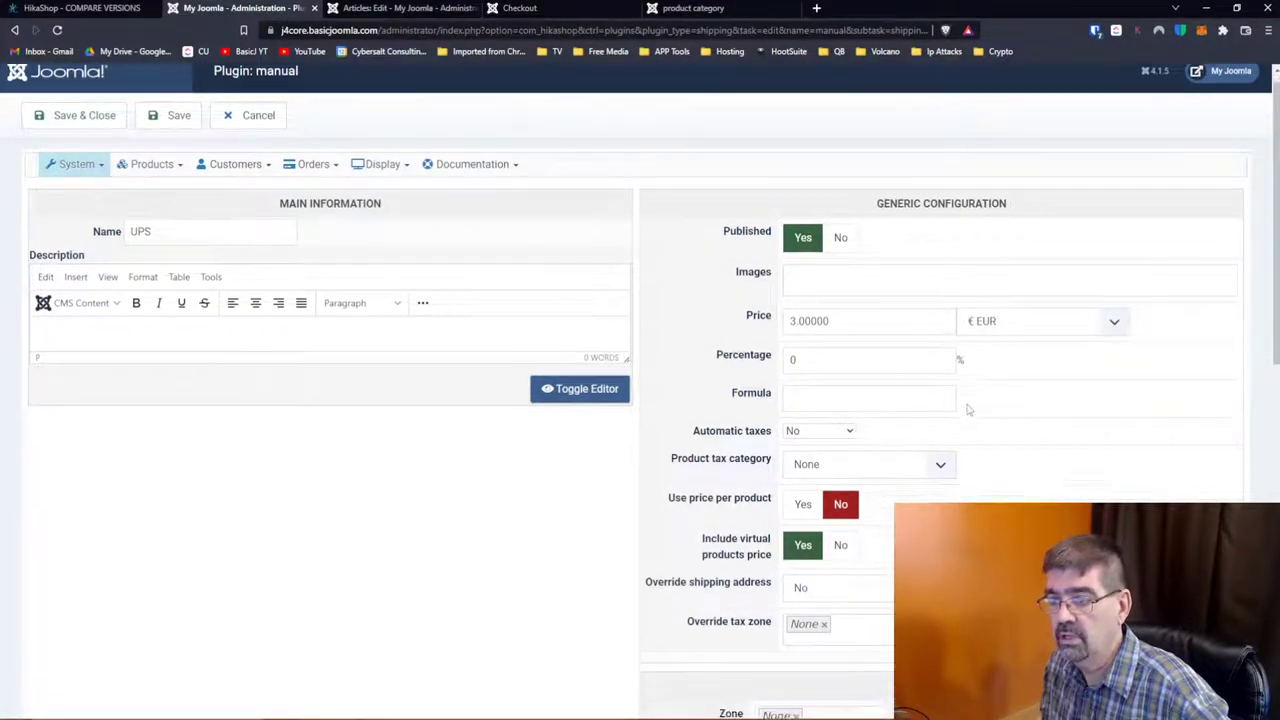
pyautogui.scroll(-1, 968, 410)
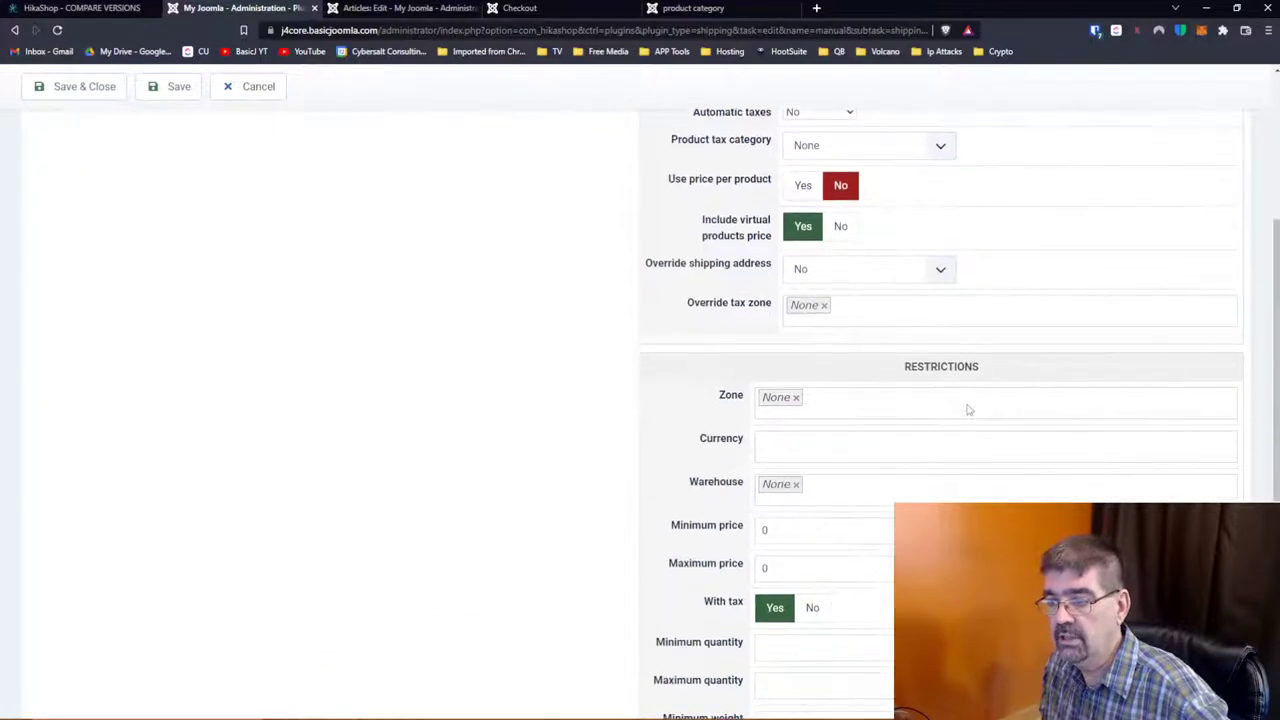
# Step: Inspect the UPS Zone restriction country tree and leave the method unchanged
pyautogui.click(961, 409)
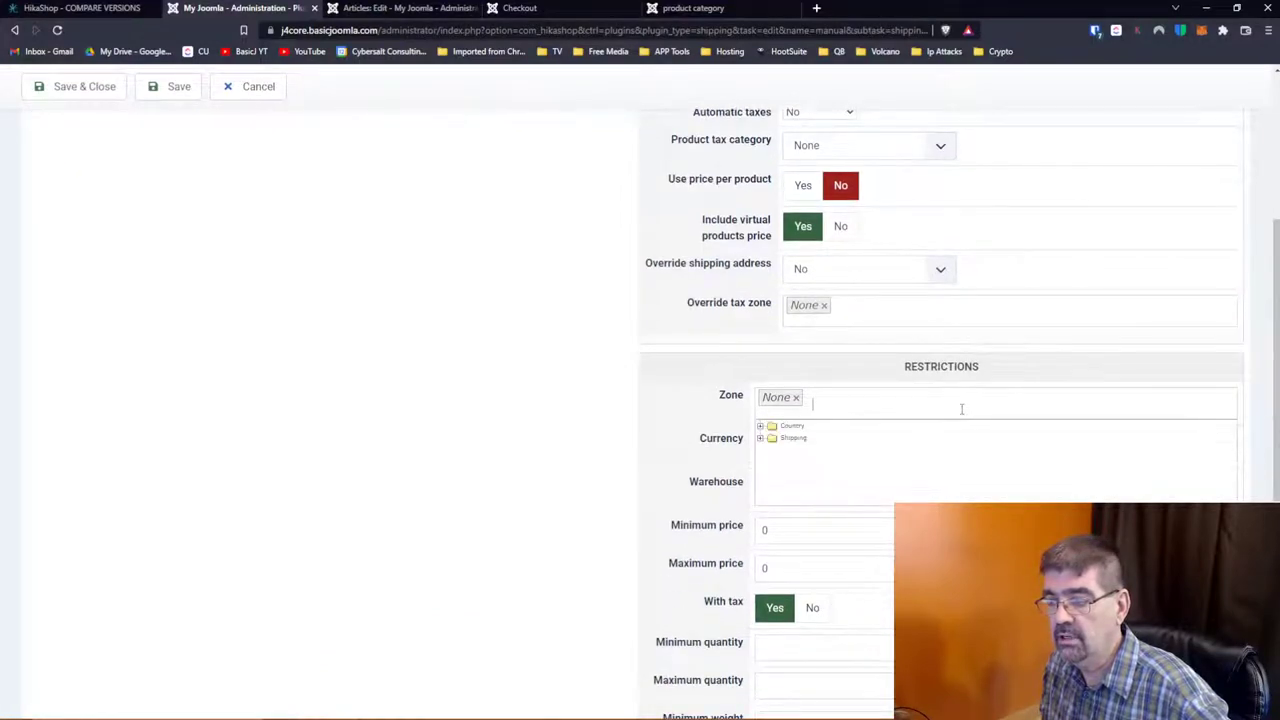
pyautogui.click(760, 426)
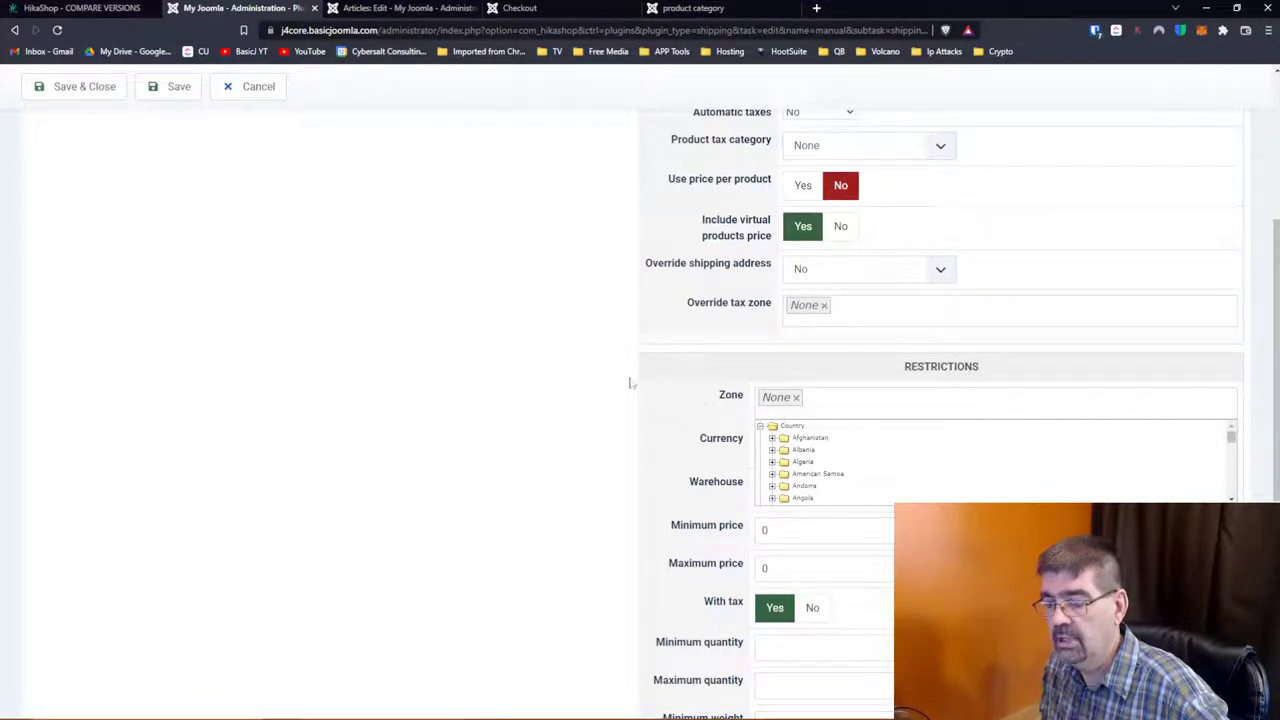
pyautogui.click(660, 388)
pyautogui.scroll(-5, 677, 391)
pyautogui.scroll(10, 698, 392)
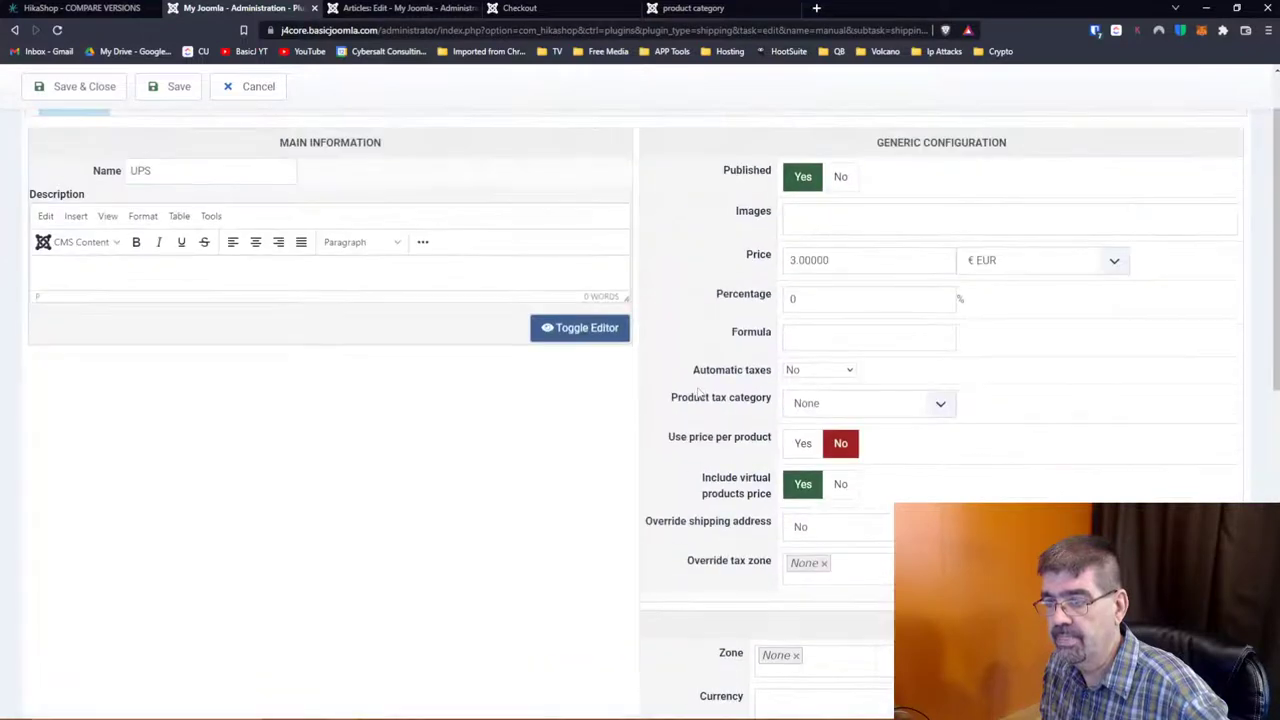
pyautogui.scroll(-5, 698, 392)
pyautogui.scroll(6, 706, 403)
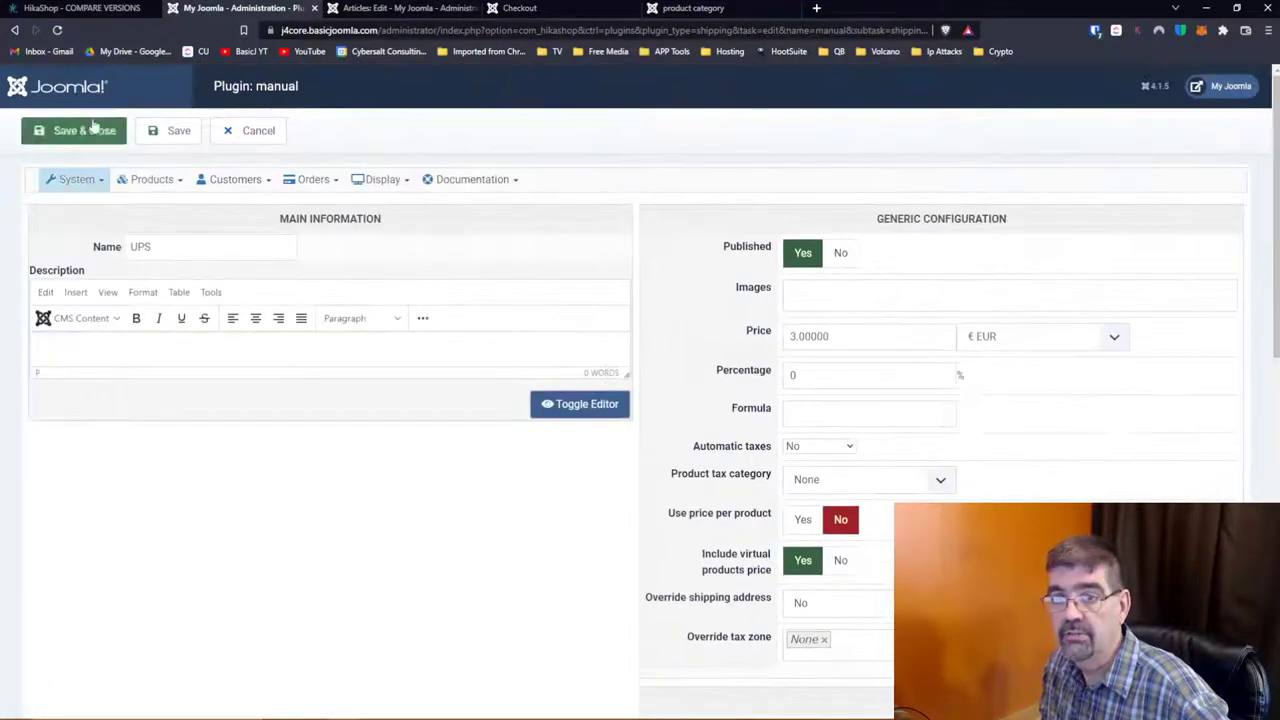
pyautogui.click(222, 142)
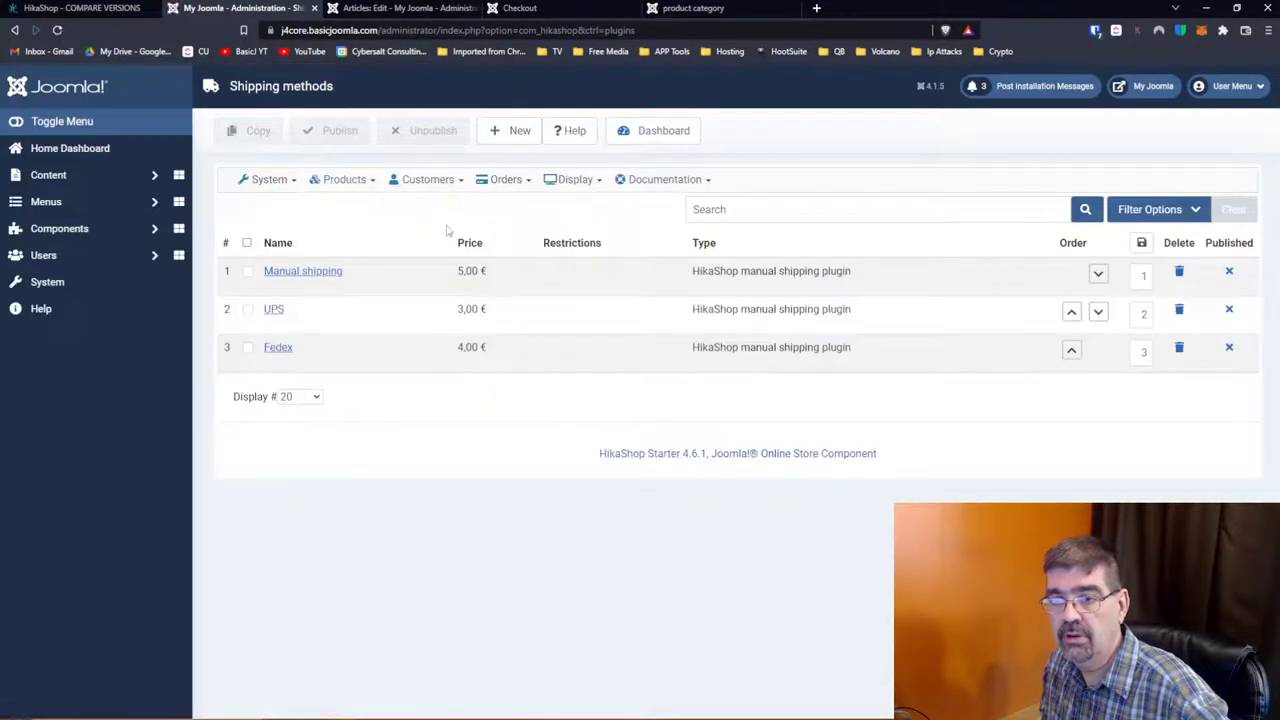
# Step: Open the 15-entry HikaShop plugins list under System > Plugins and start adding a plugin
pyautogui.click(252, 186)
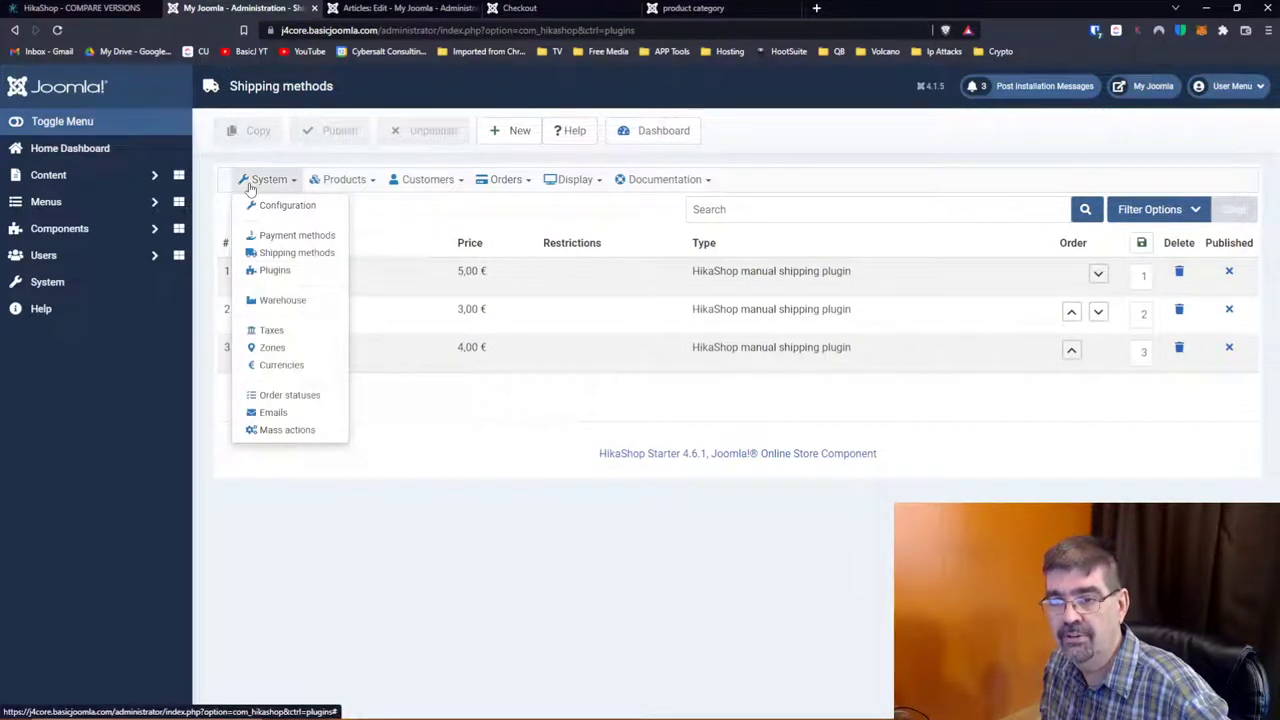
pyautogui.click(275, 270)
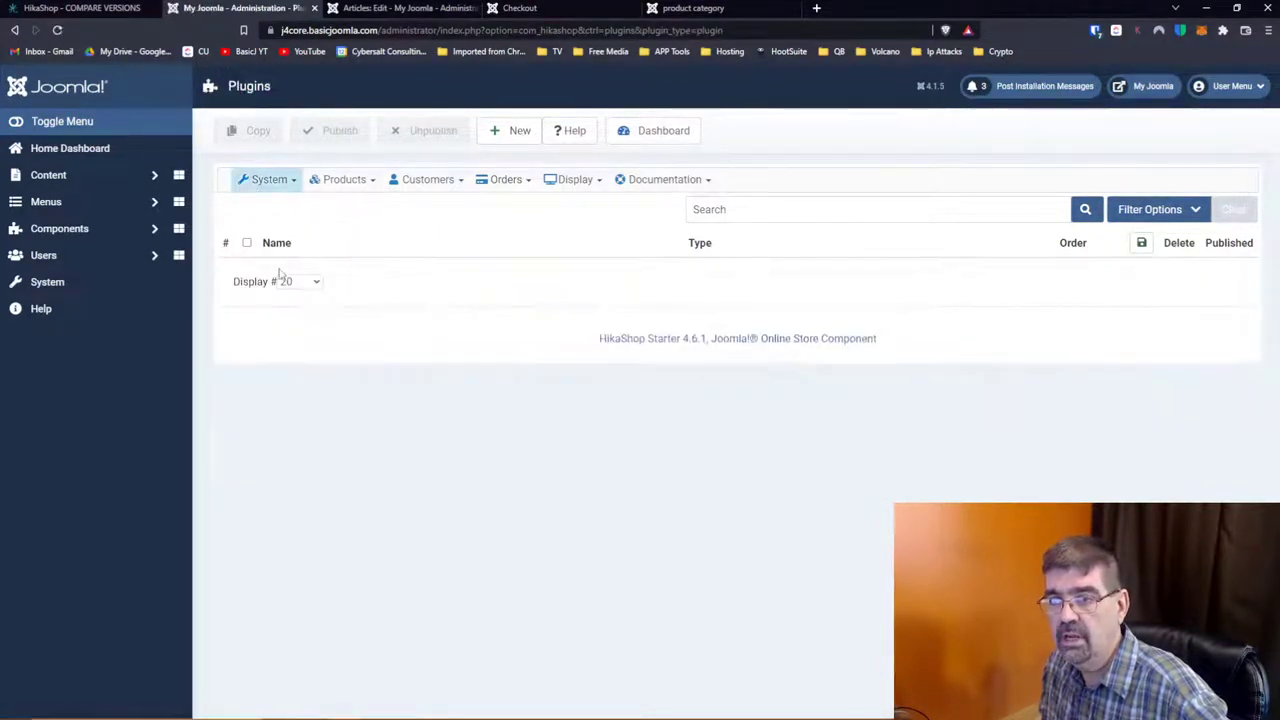
pyautogui.click(508, 134)
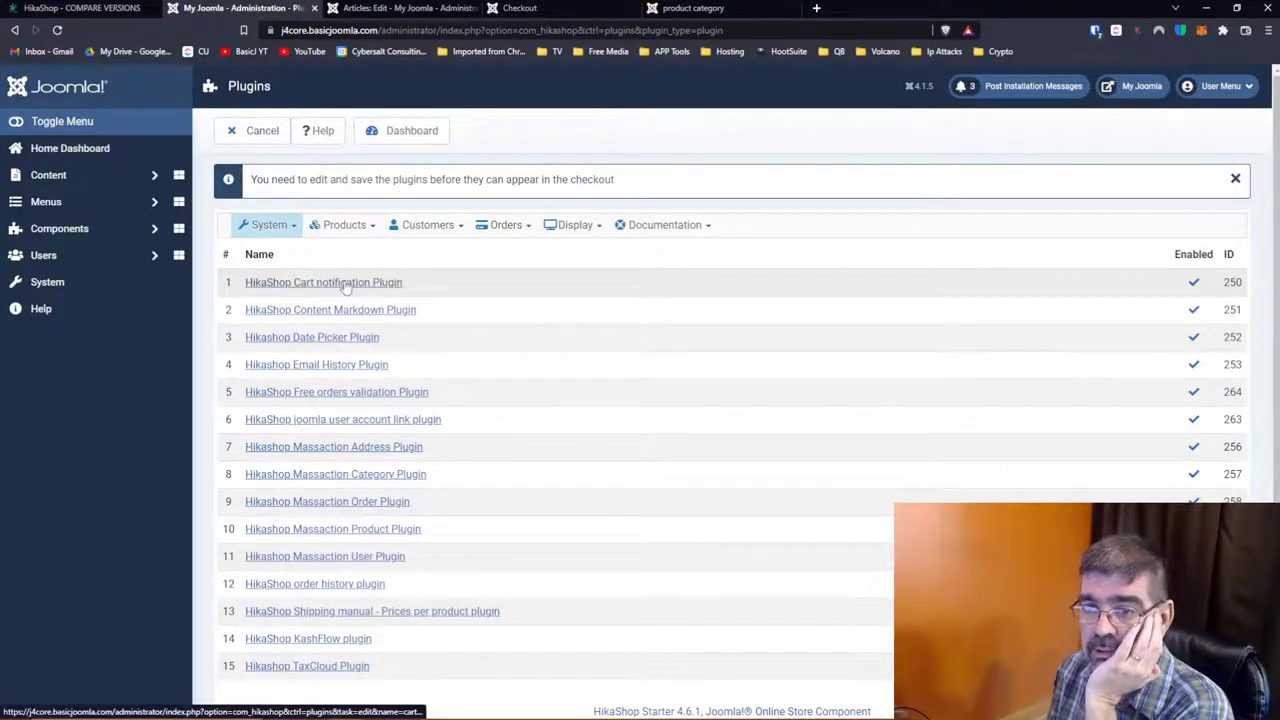
pyautogui.click(352, 340)
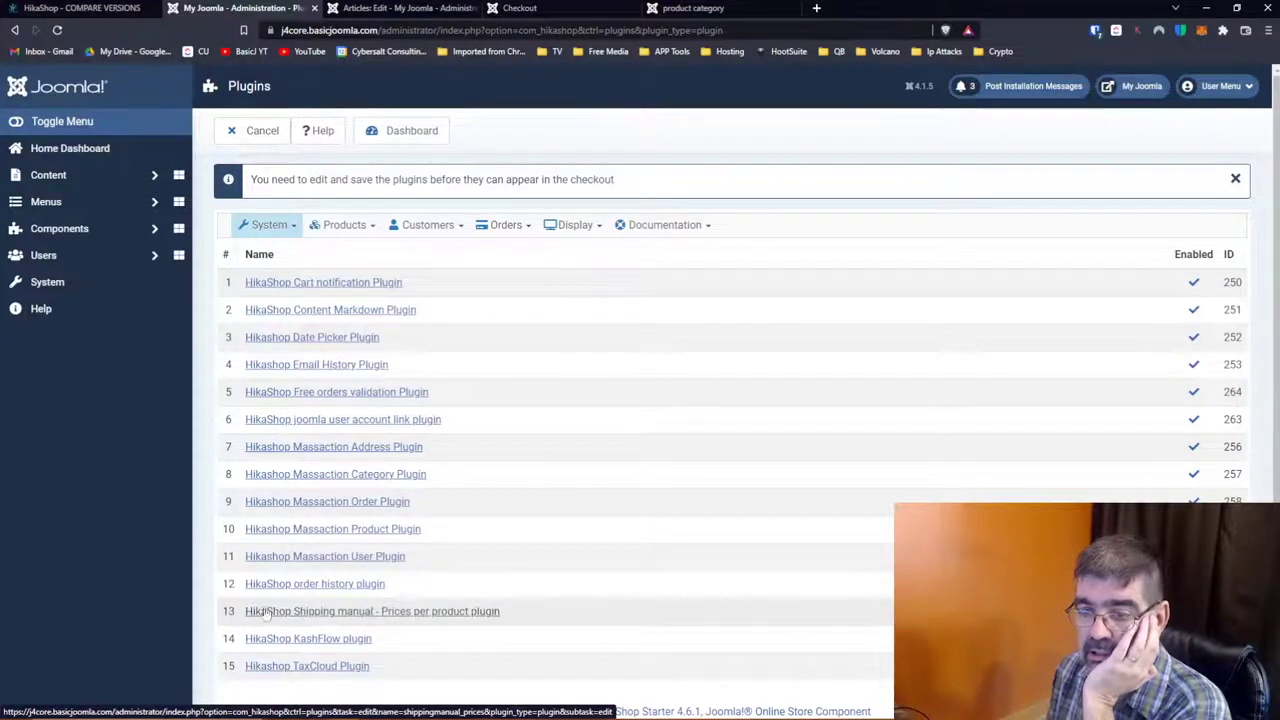
# Step: In the Prices per product shipping plugin, set product-page display Yes then back to No, and close unsaved
pyautogui.click(292, 619)
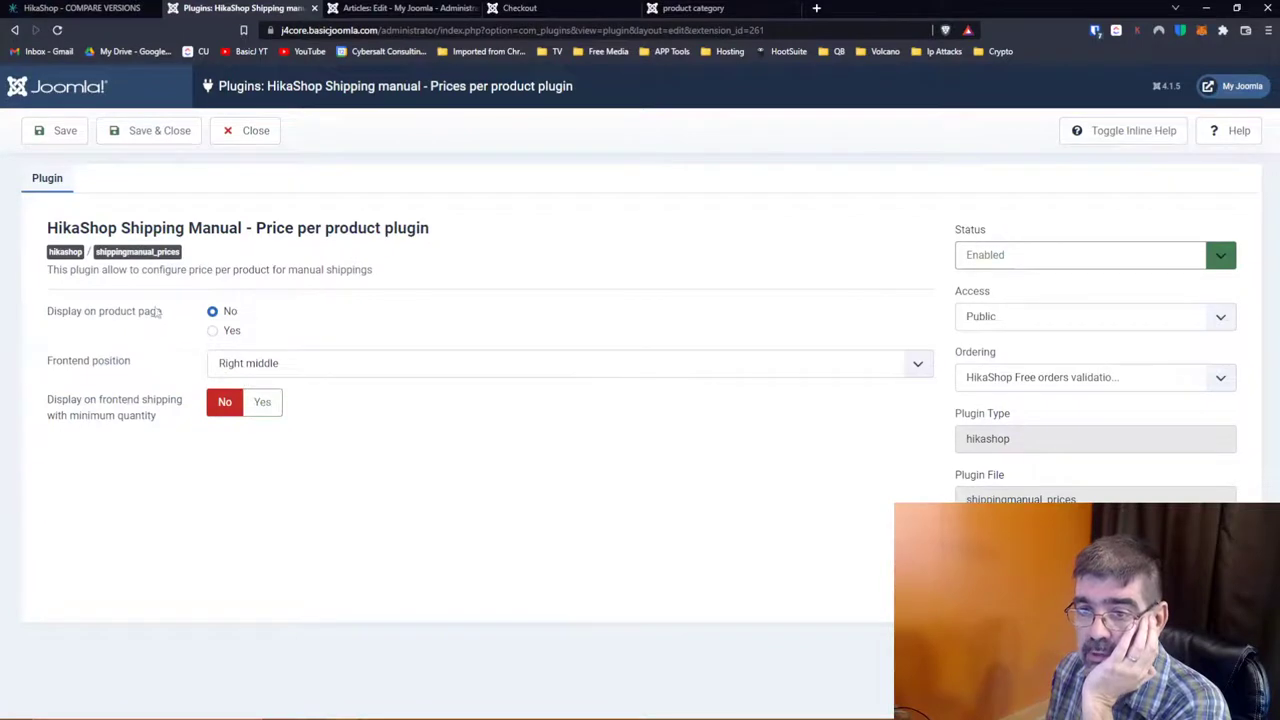
pyautogui.click(213, 331)
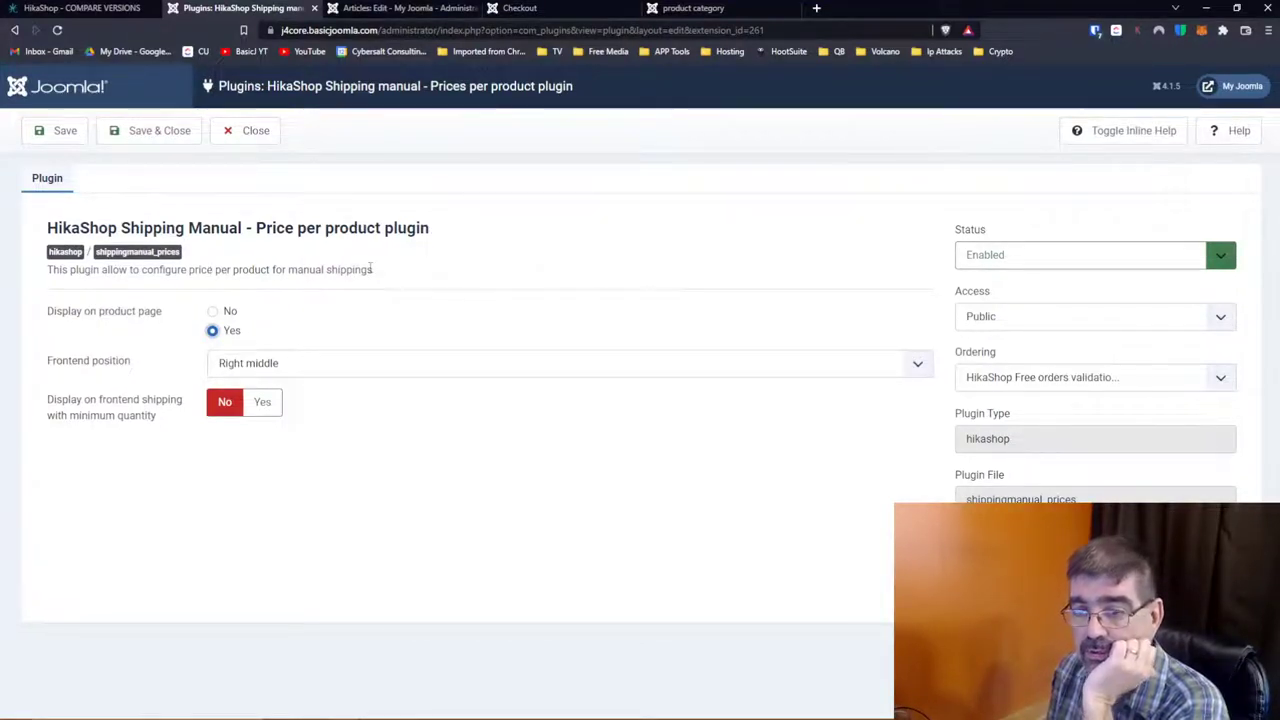
pyautogui.click(228, 311)
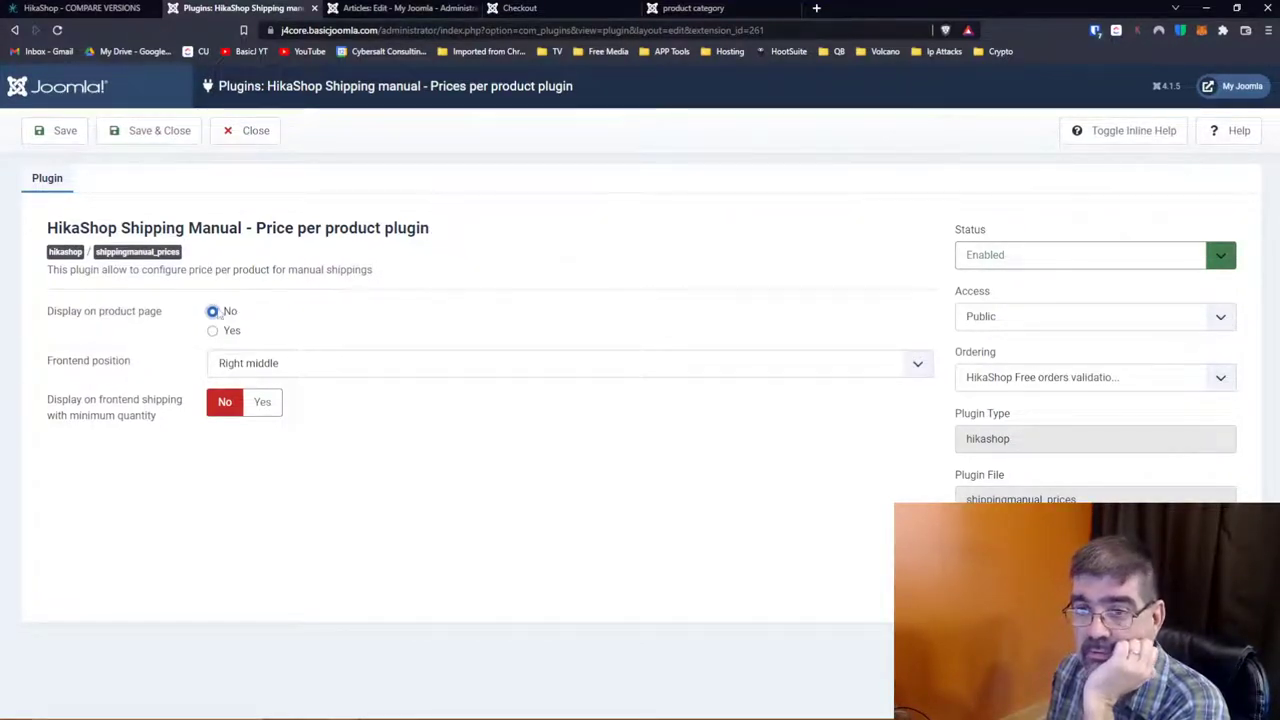
pyautogui.click(266, 136)
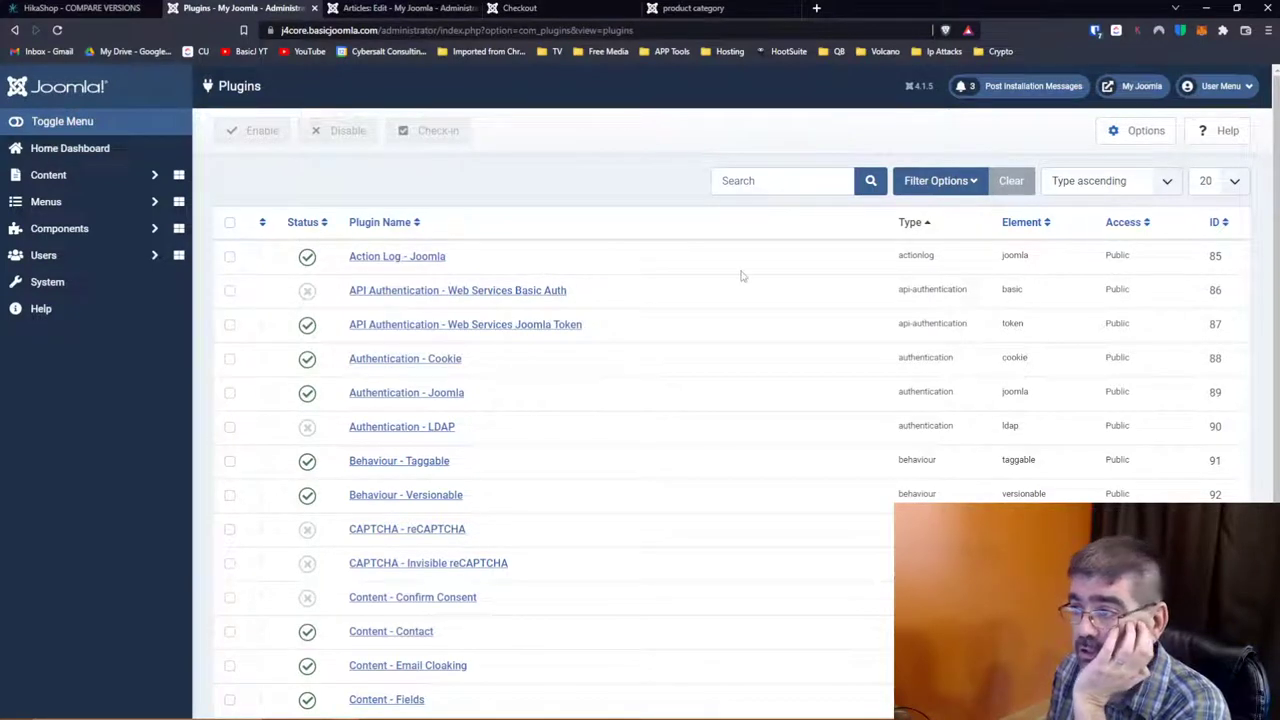
# Step: Step back through browser history, resubmit the form, and return to the HikaShop Plugins page
pyautogui.click(14, 31)
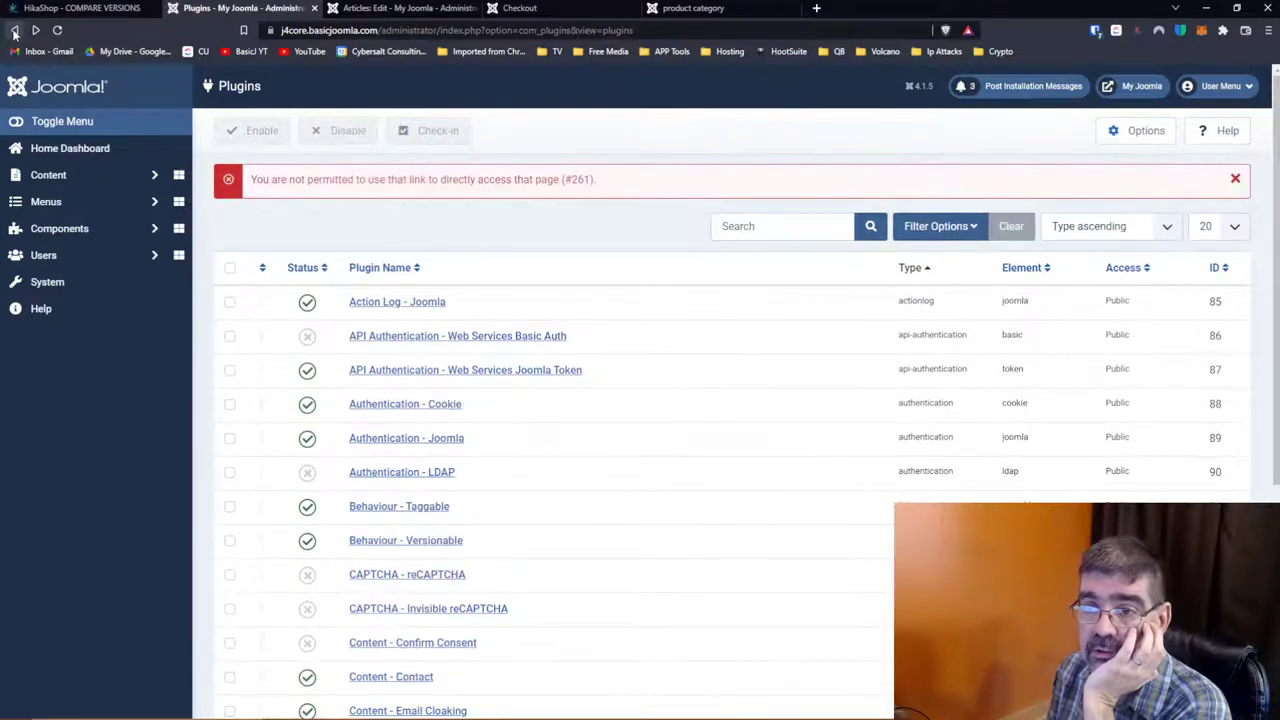
pyautogui.click(14, 31)
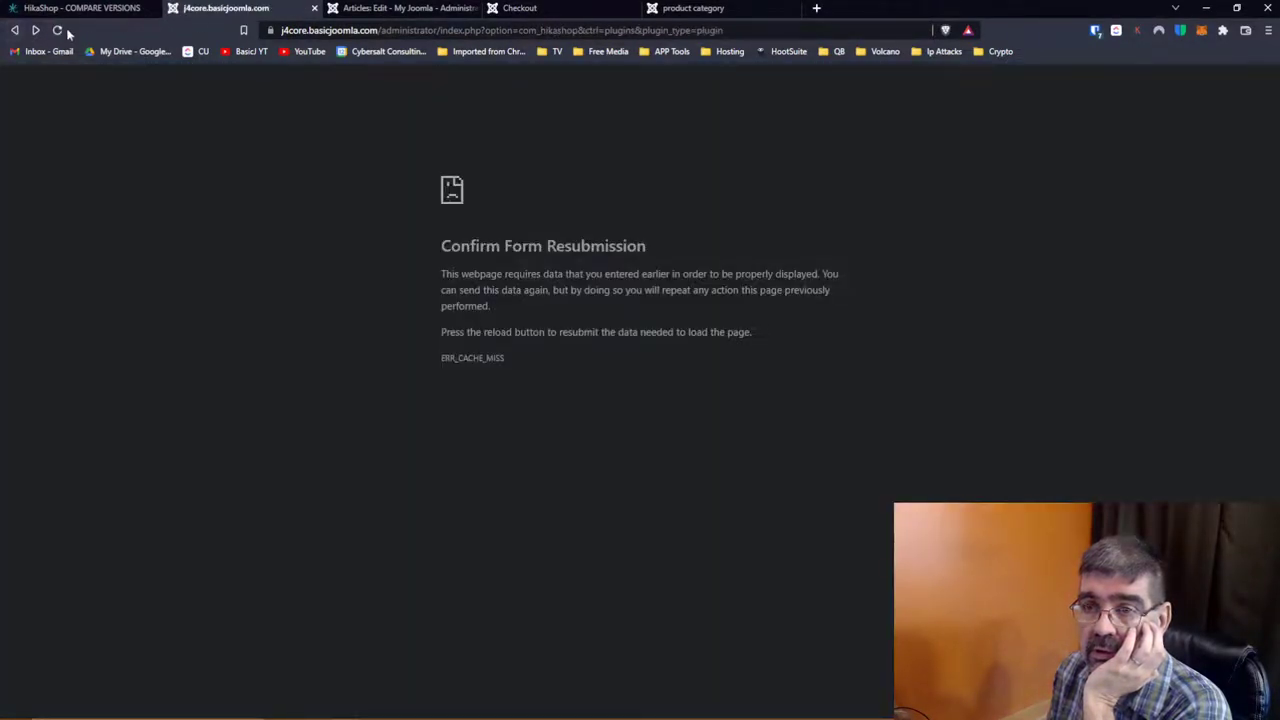
pyautogui.click(58, 31)
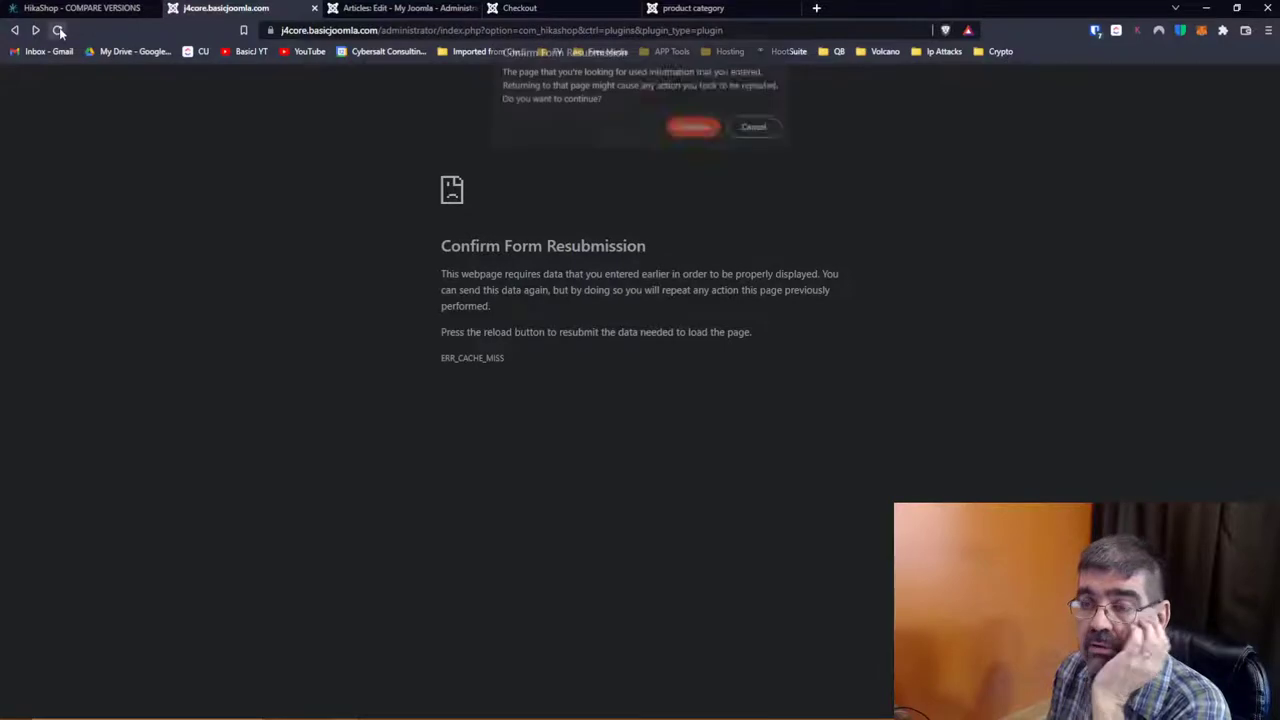
pyautogui.click(693, 128)
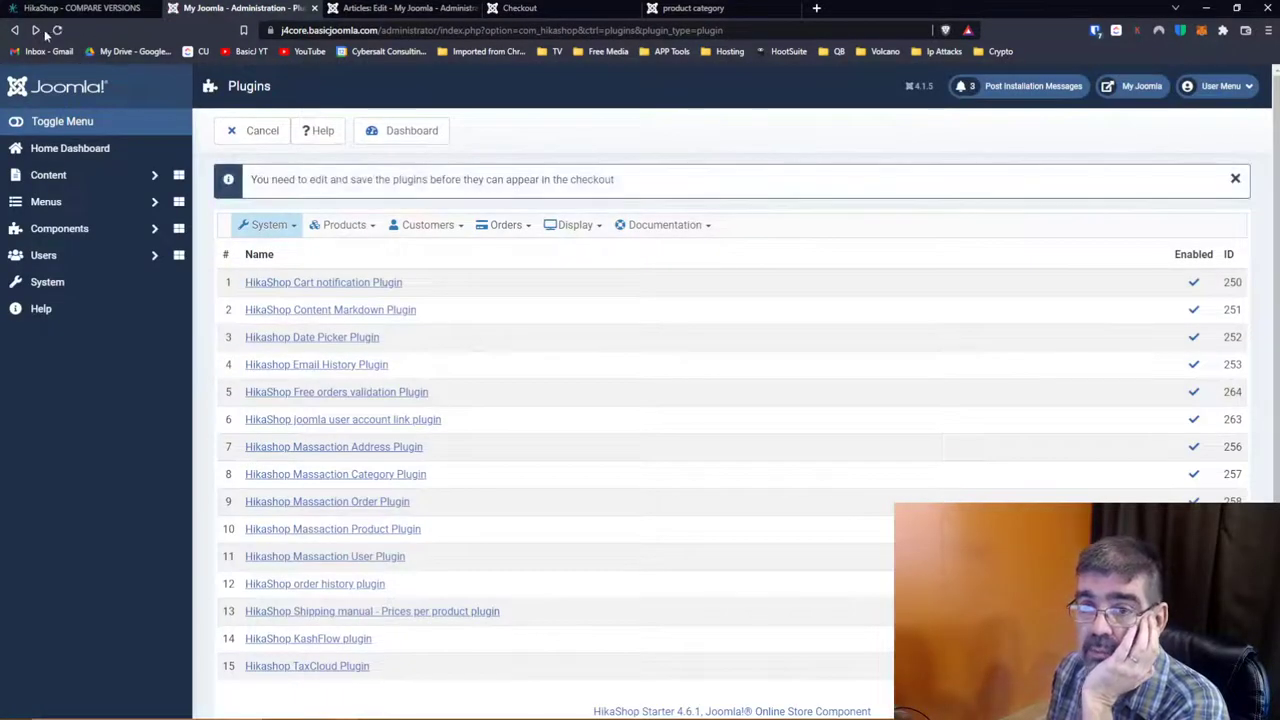
pyautogui.rightClick(17, 32)
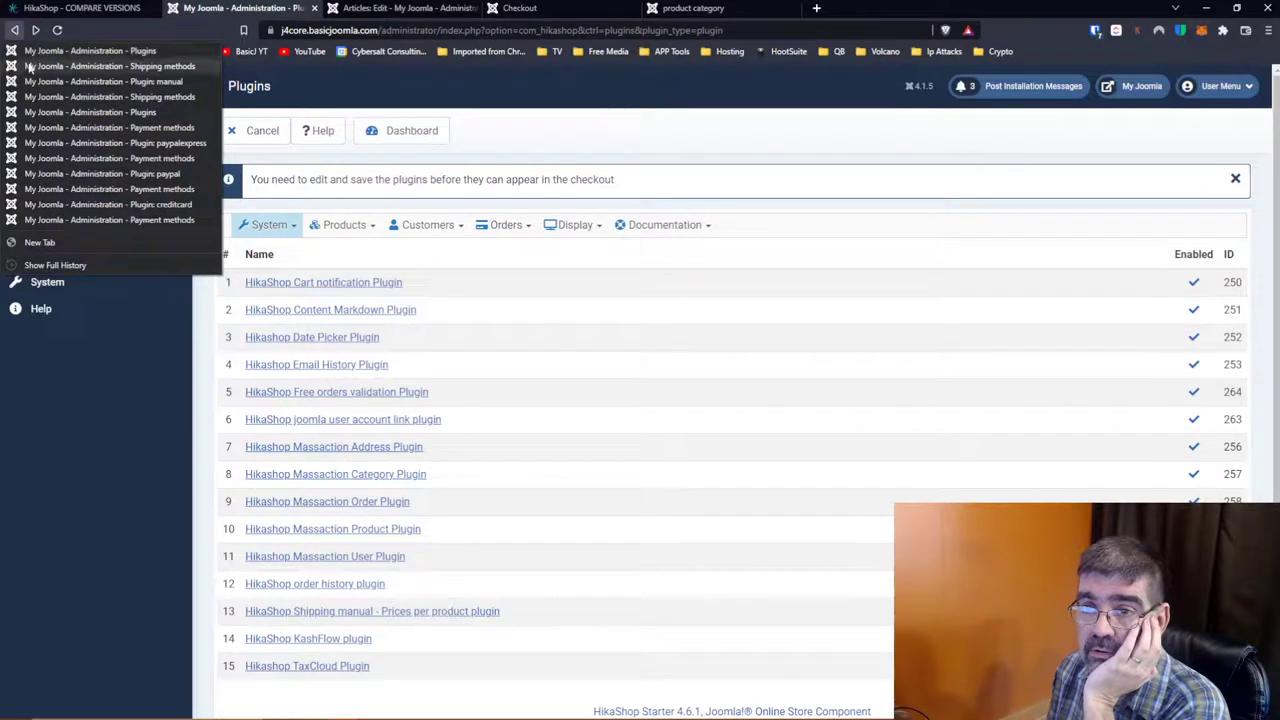
pyautogui.click(41, 131)
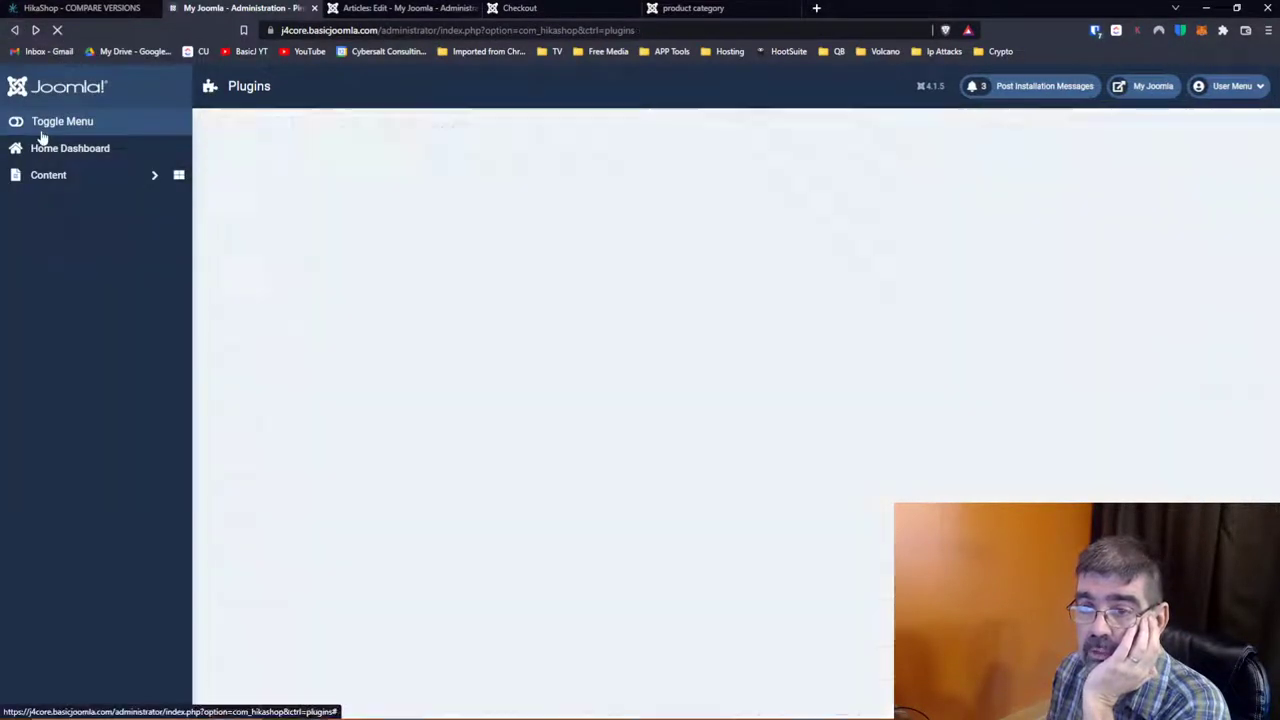
# Step: Open System > Warehouse, start a new warehouse, then cancel it unsaved
pyautogui.click(268, 180)
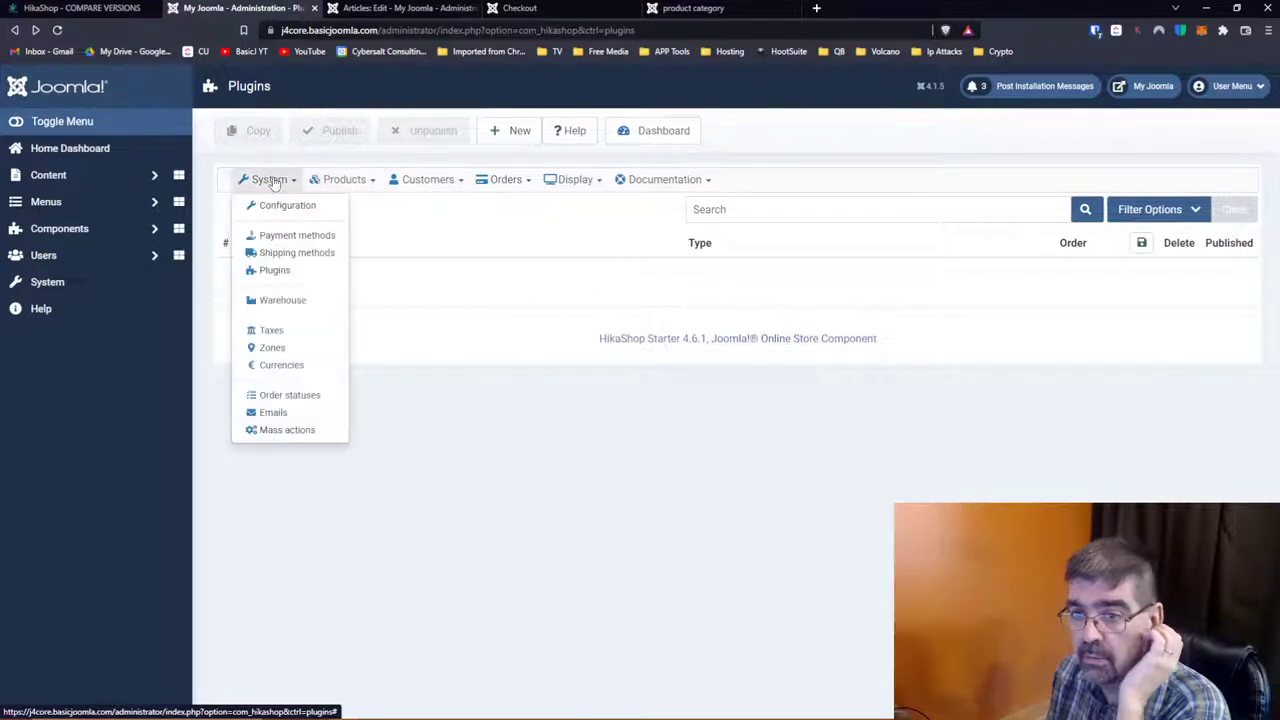
pyautogui.click(295, 300)
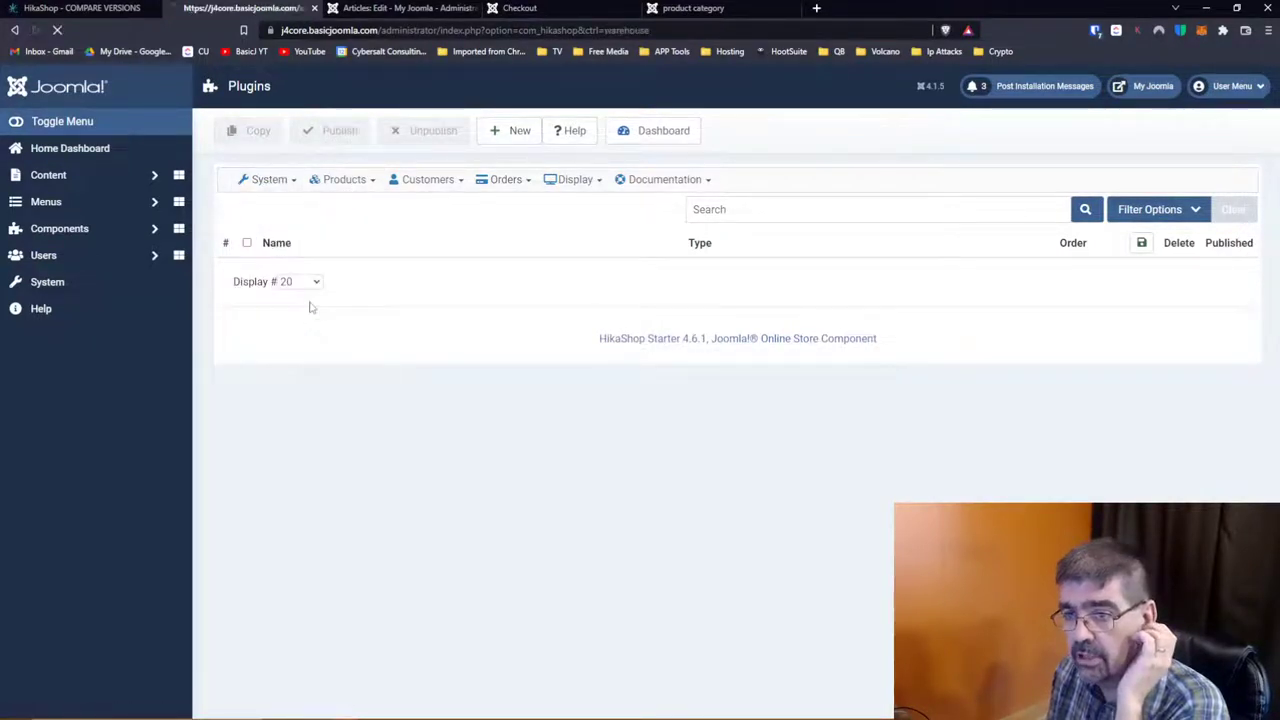
pyautogui.click(249, 148)
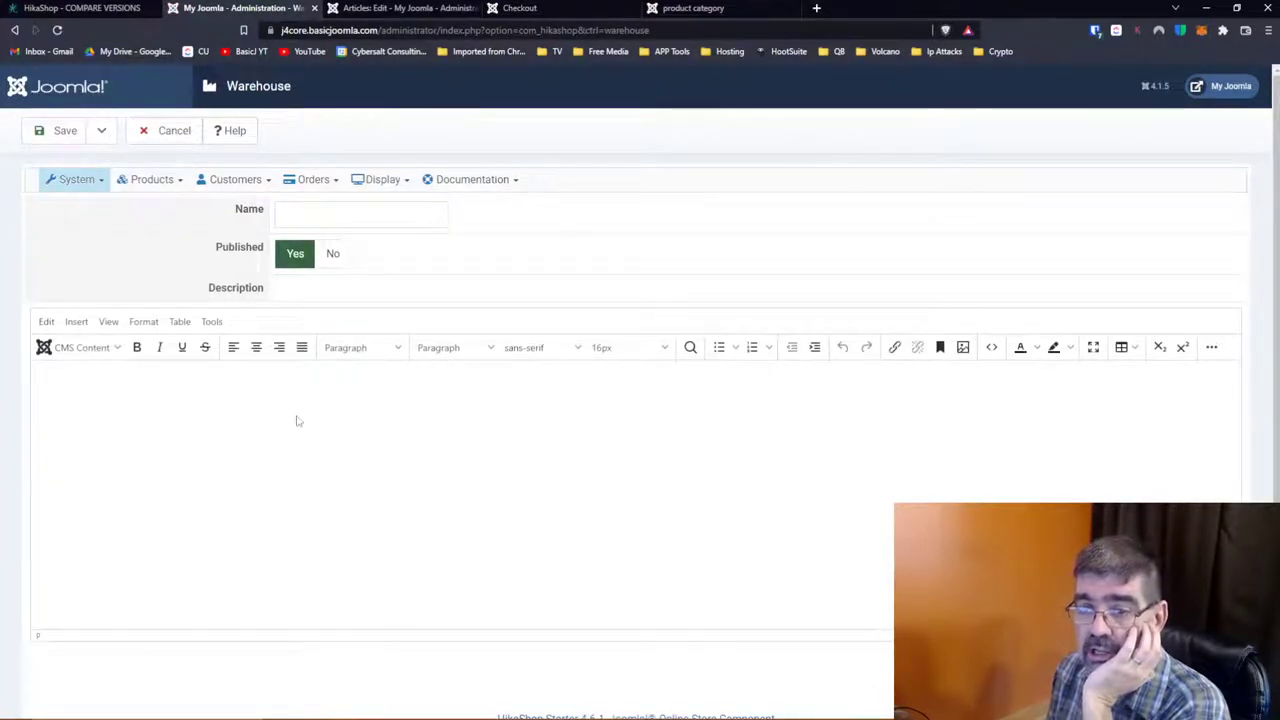
pyautogui.scroll(-1, 435, 427)
pyautogui.scroll(1, 435, 427)
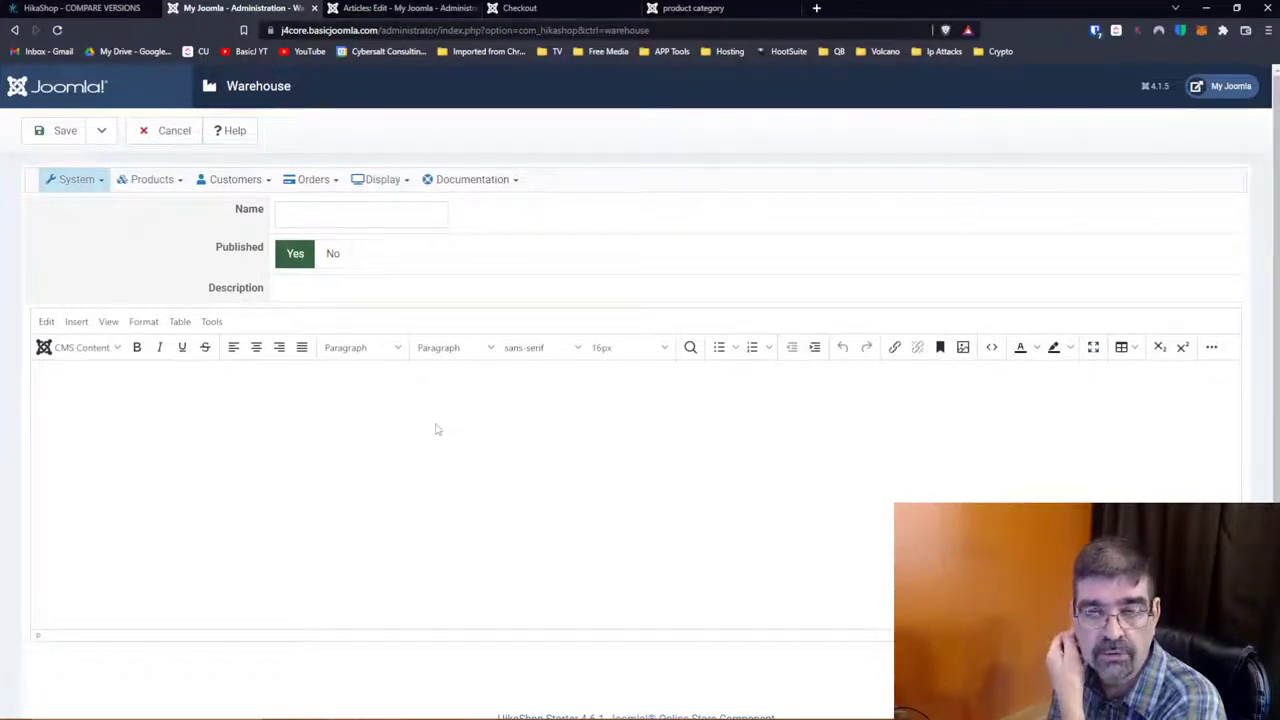
pyautogui.click(170, 130)
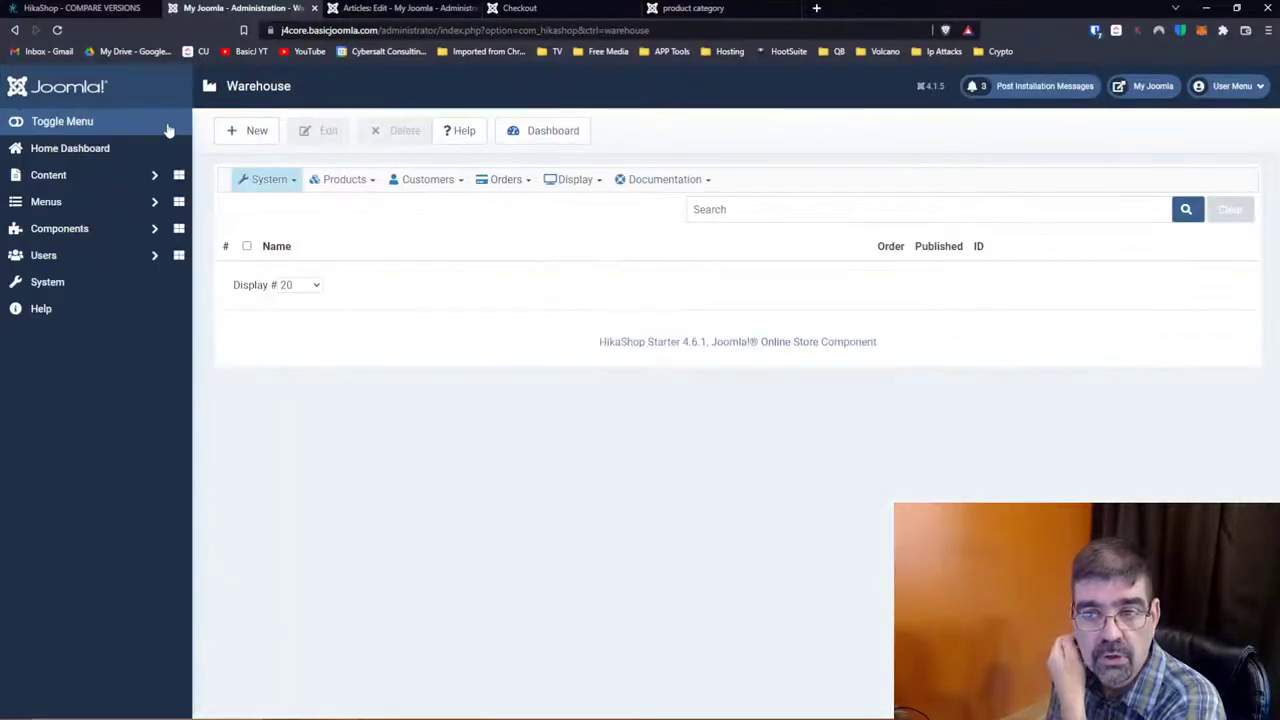
pyautogui.click(278, 182)
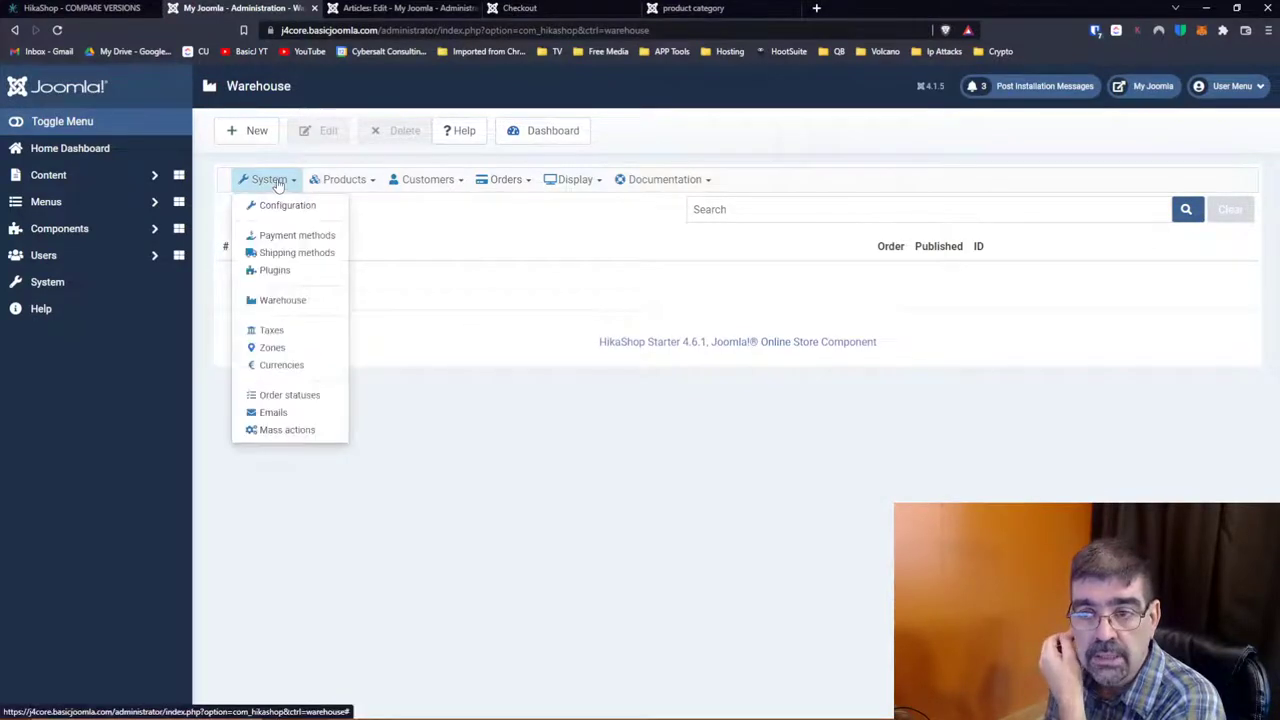
# Step: Start a new tax rule and set its tax category to Default tax category
pyautogui.click(271, 330)
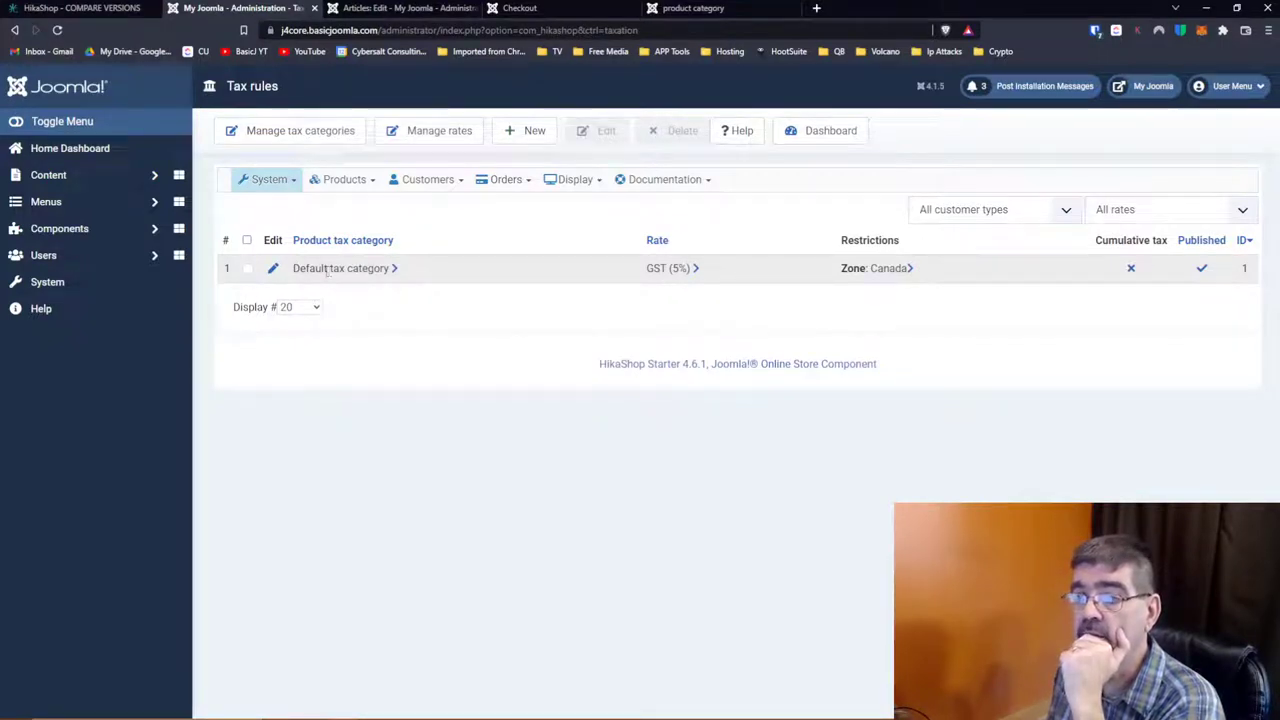
pyautogui.click(524, 130)
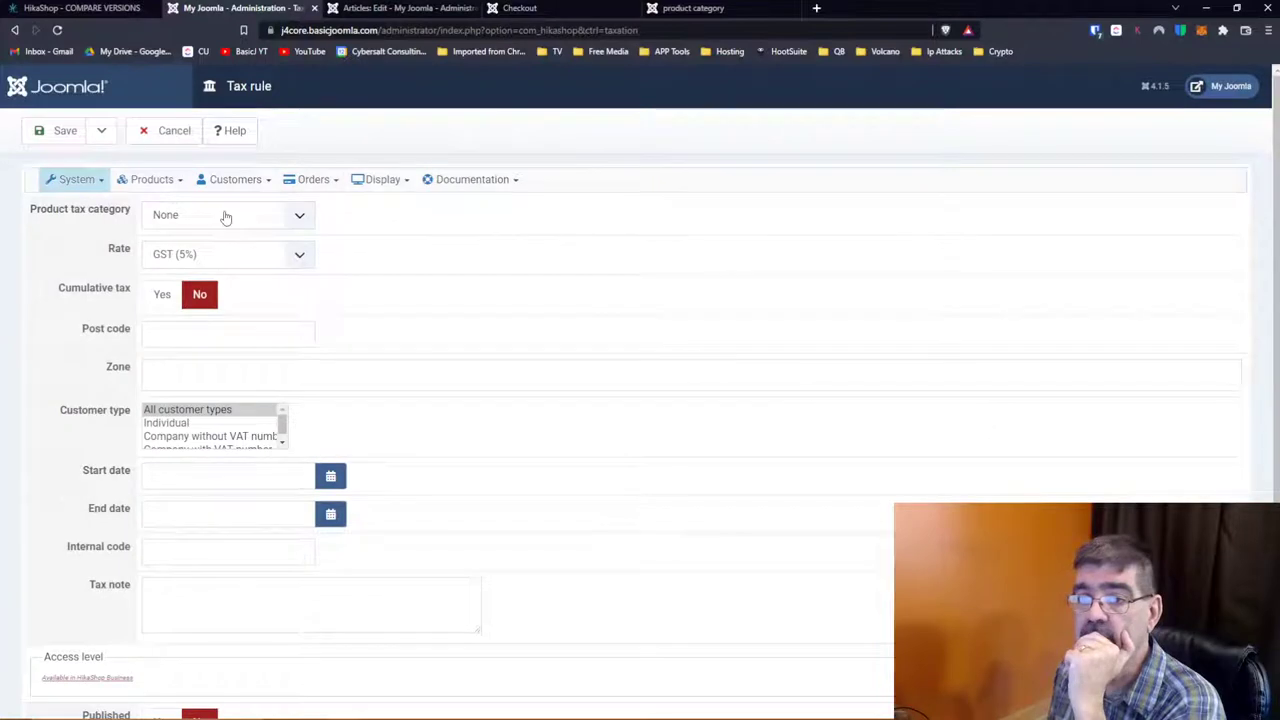
pyautogui.click(225, 216)
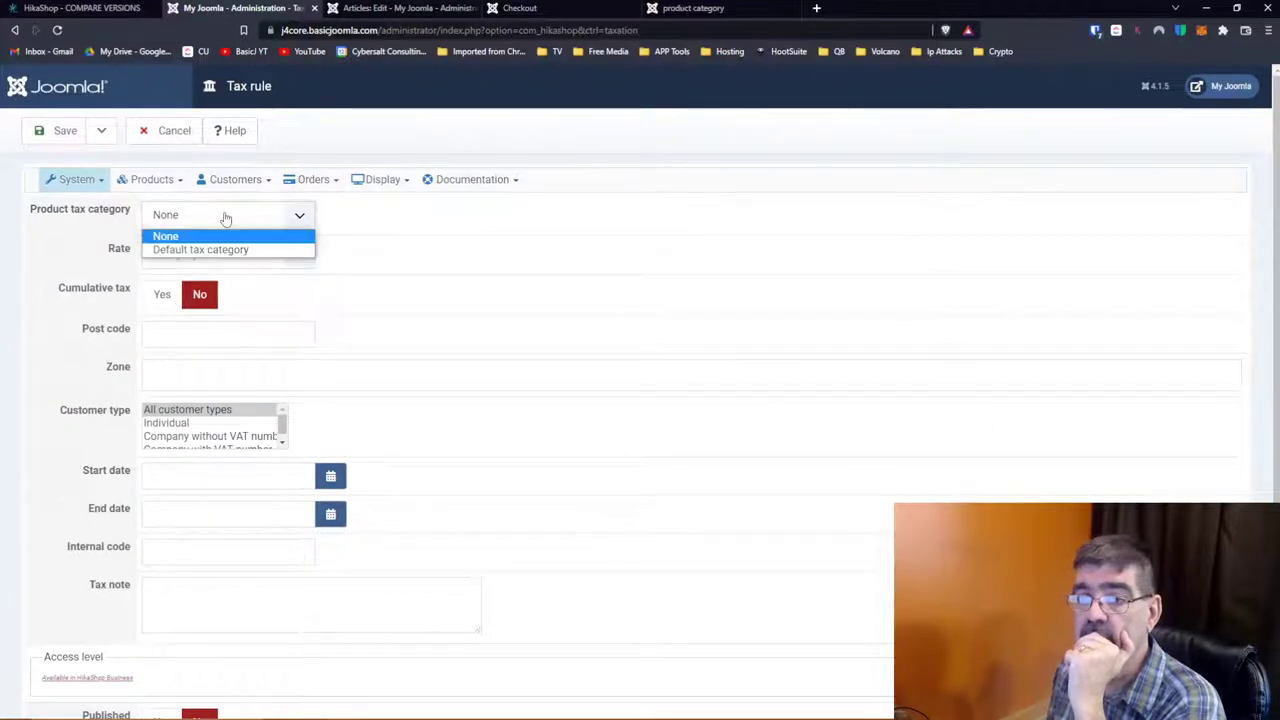
pyautogui.click(245, 213)
pyautogui.click(250, 214)
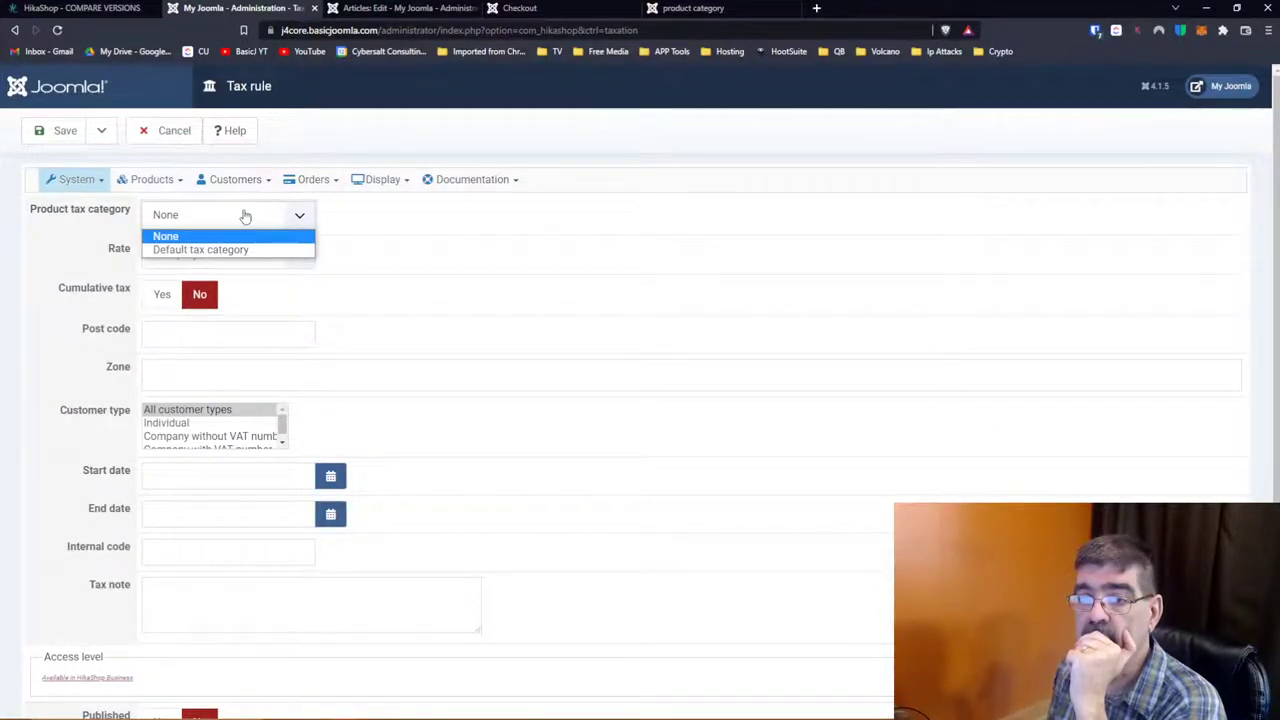
pyautogui.click(241, 250)
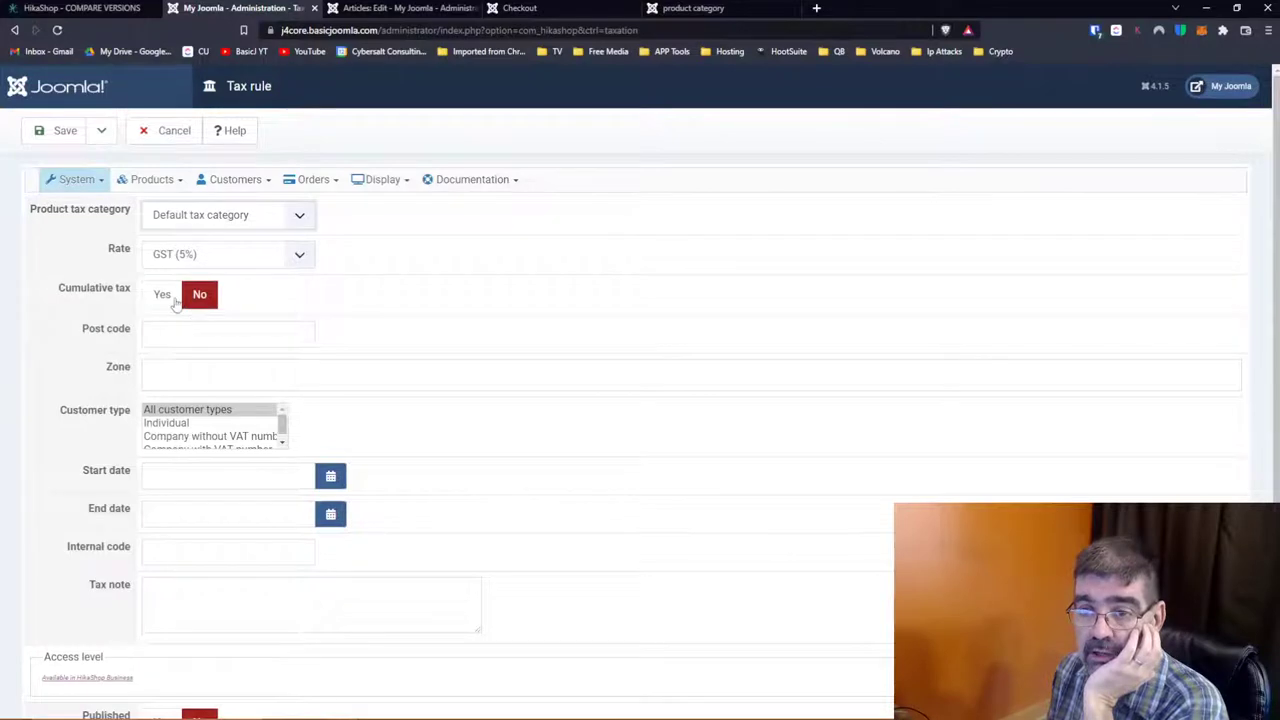
pyautogui.scroll(-2, 386, 323)
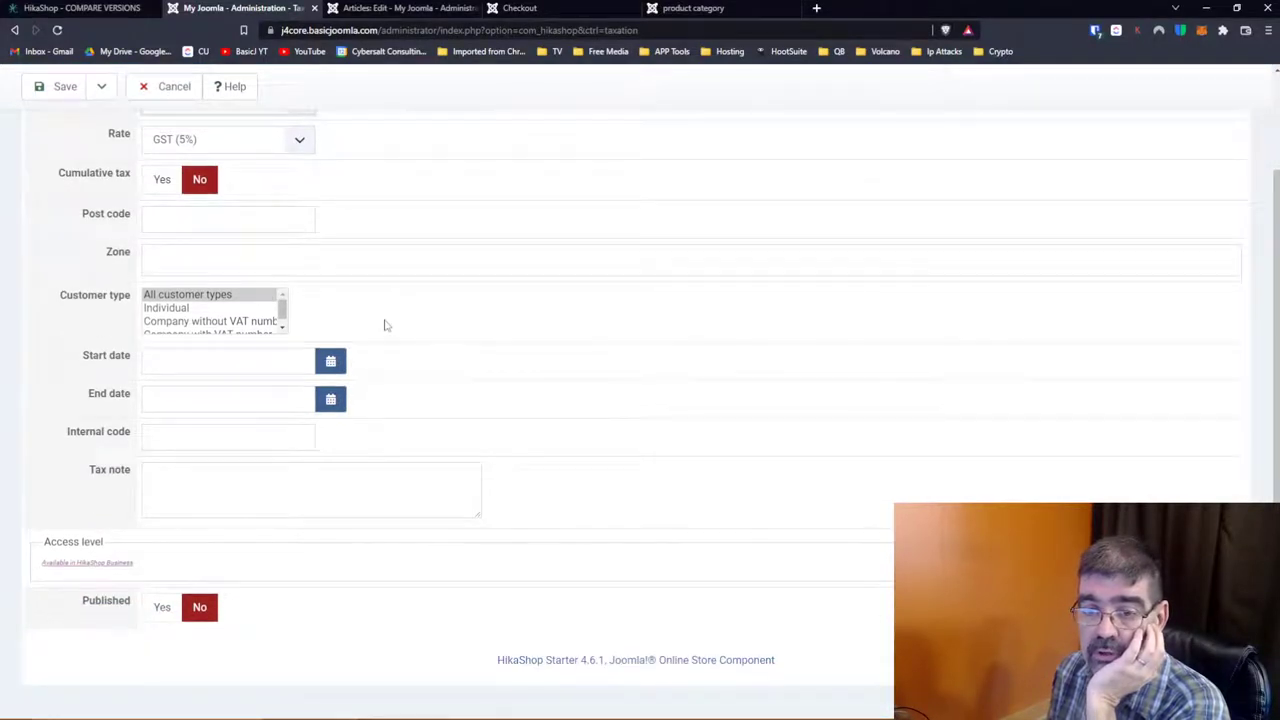
pyautogui.scroll(2, 386, 325)
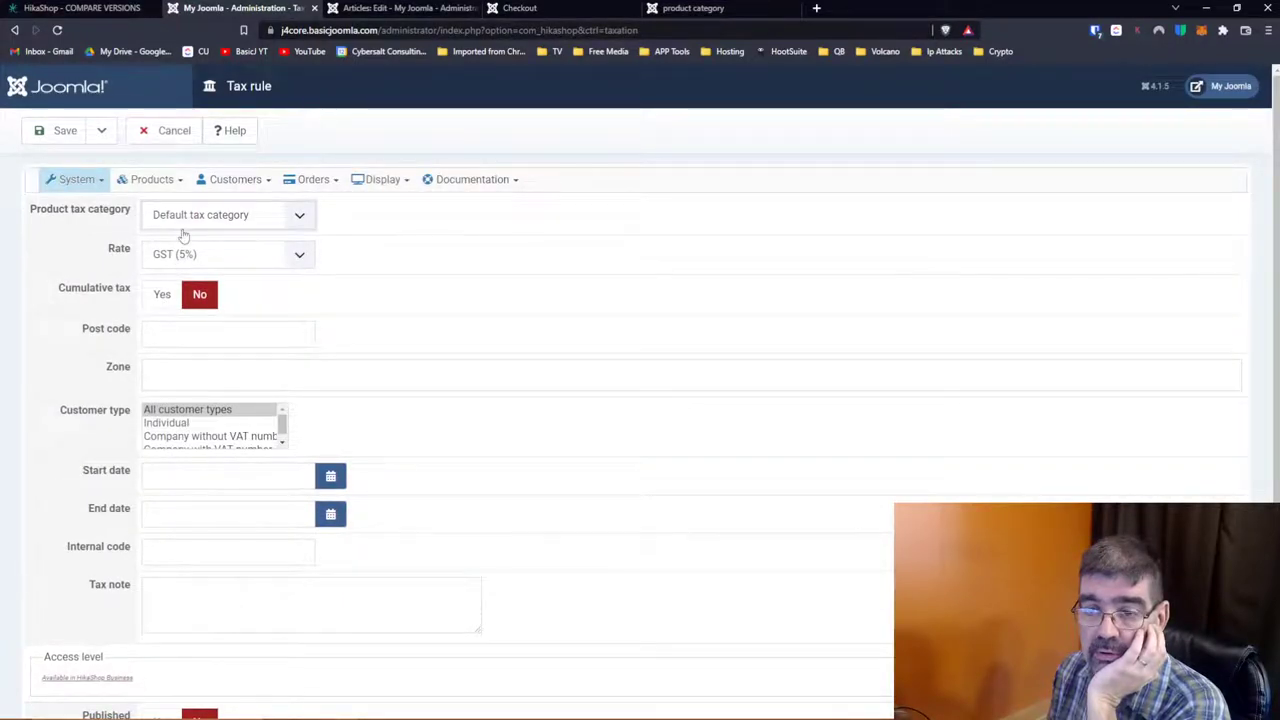
pyautogui.moveTo(283, 426); pyautogui.dragTo(283, 438)
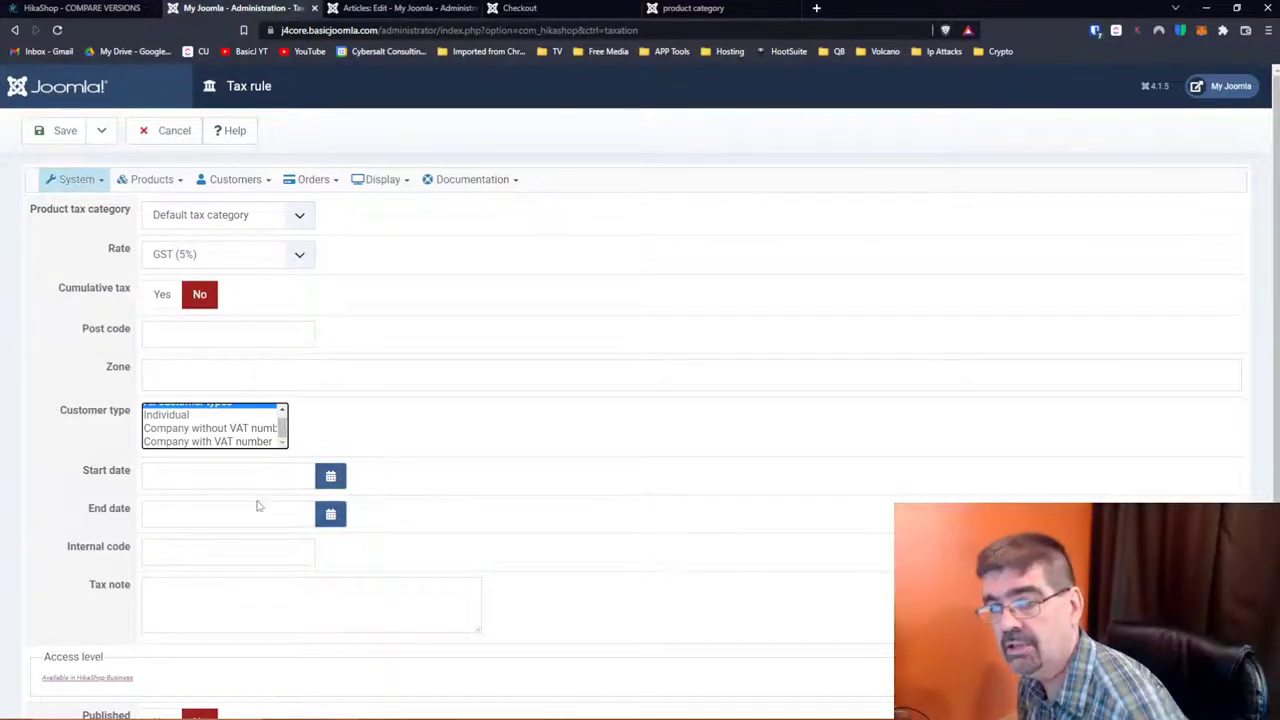
# Step: Search the zone picker for 'canada' and set Canada as the rule's zone
pyautogui.click(231, 366)
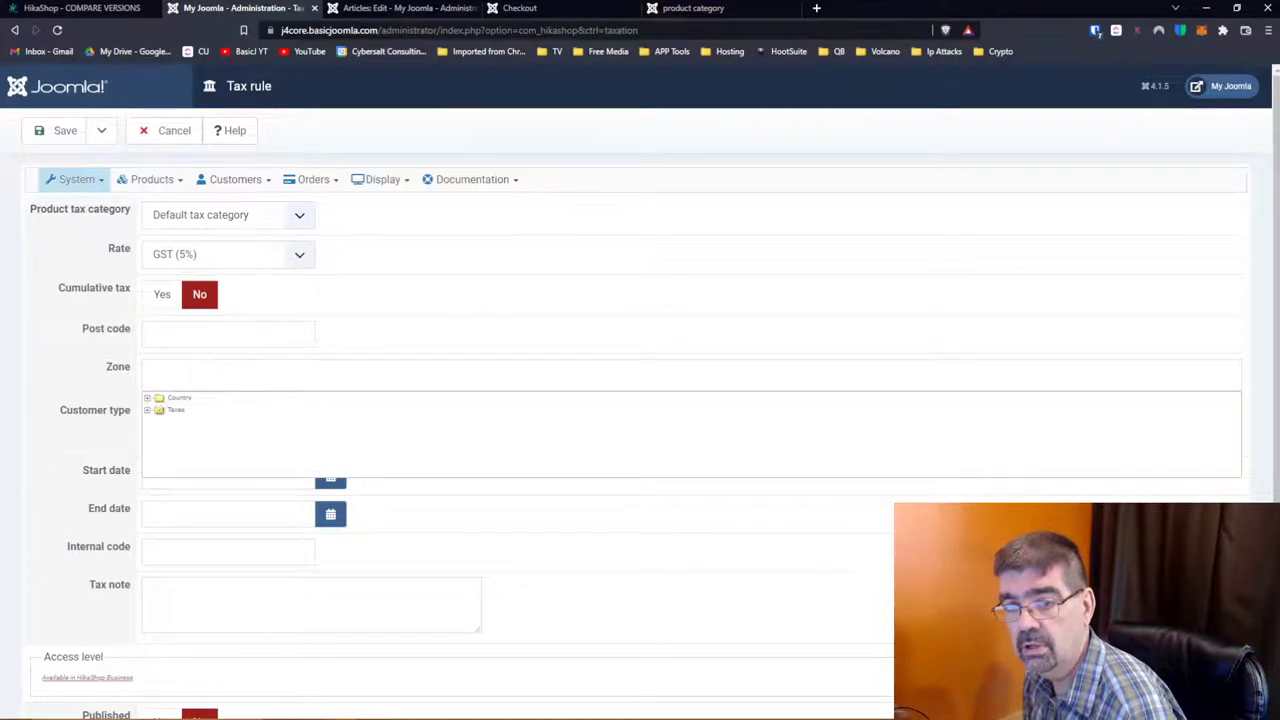
pyautogui.click(147, 398)
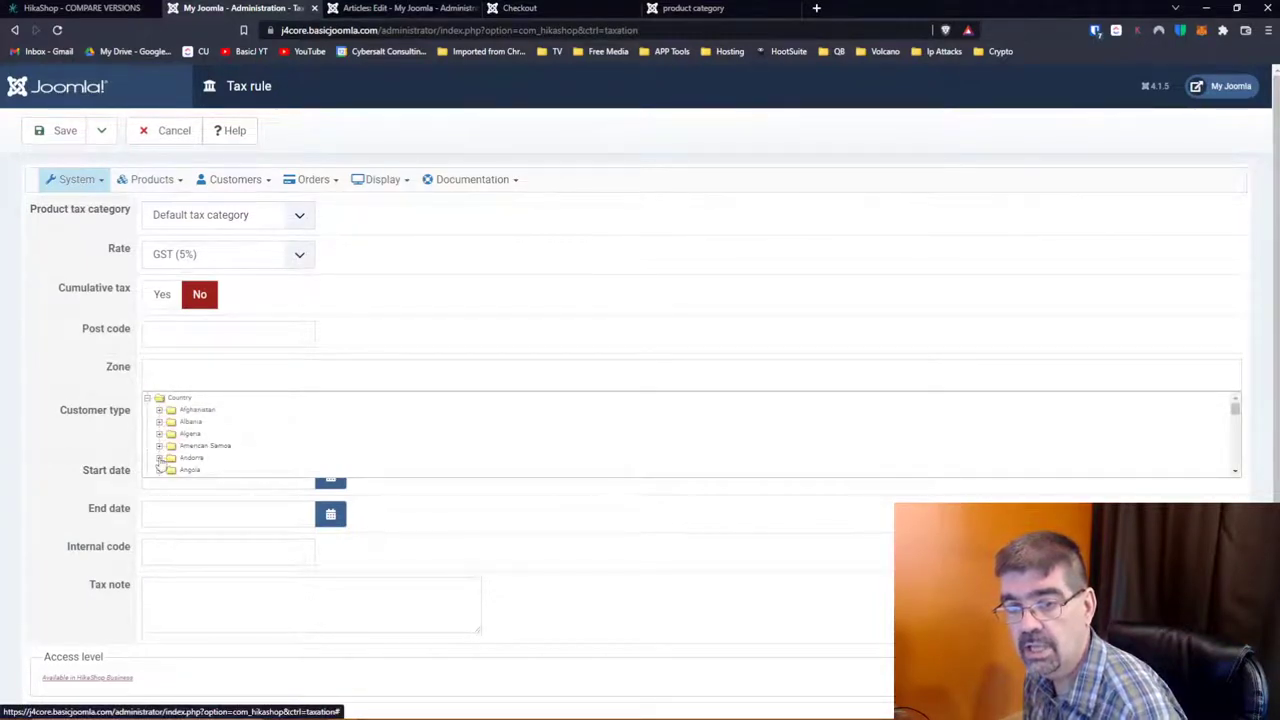
pyautogui.scroll(-3, 182, 453)
pyautogui.scroll(3, 182, 453)
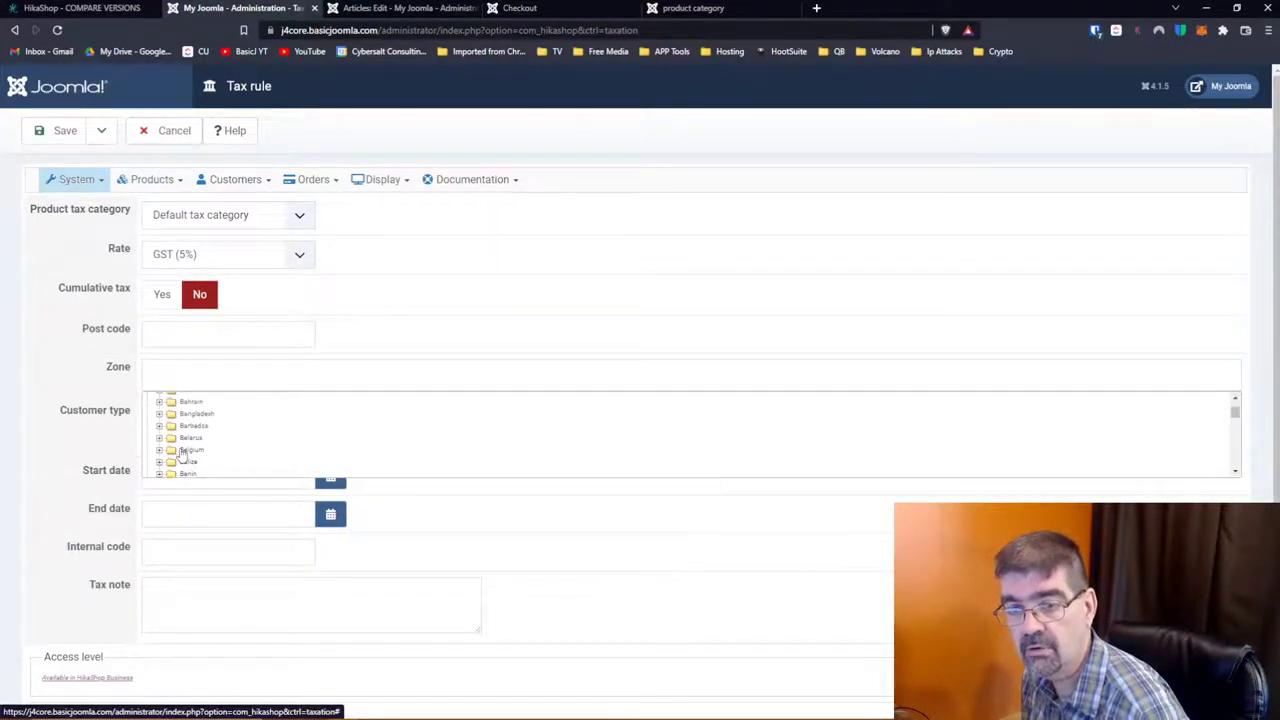
pyautogui.scroll(-2, 182, 453)
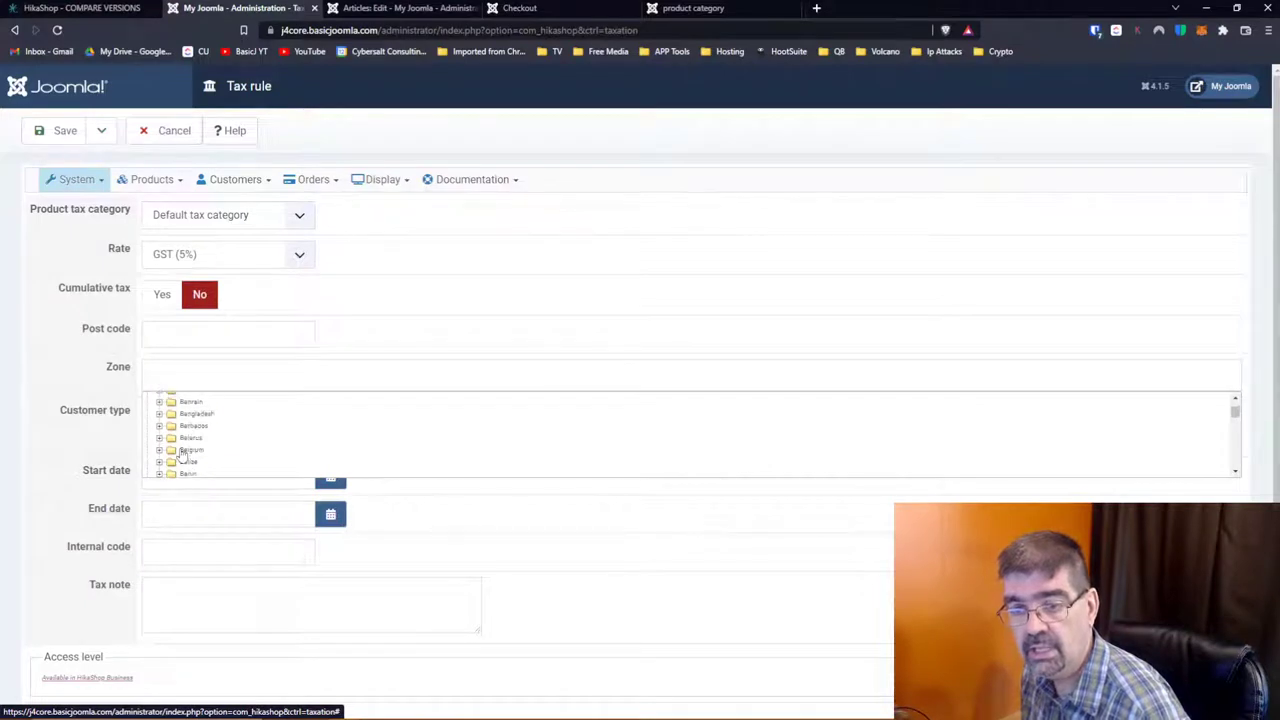
pyautogui.scroll(-2, 182, 453)
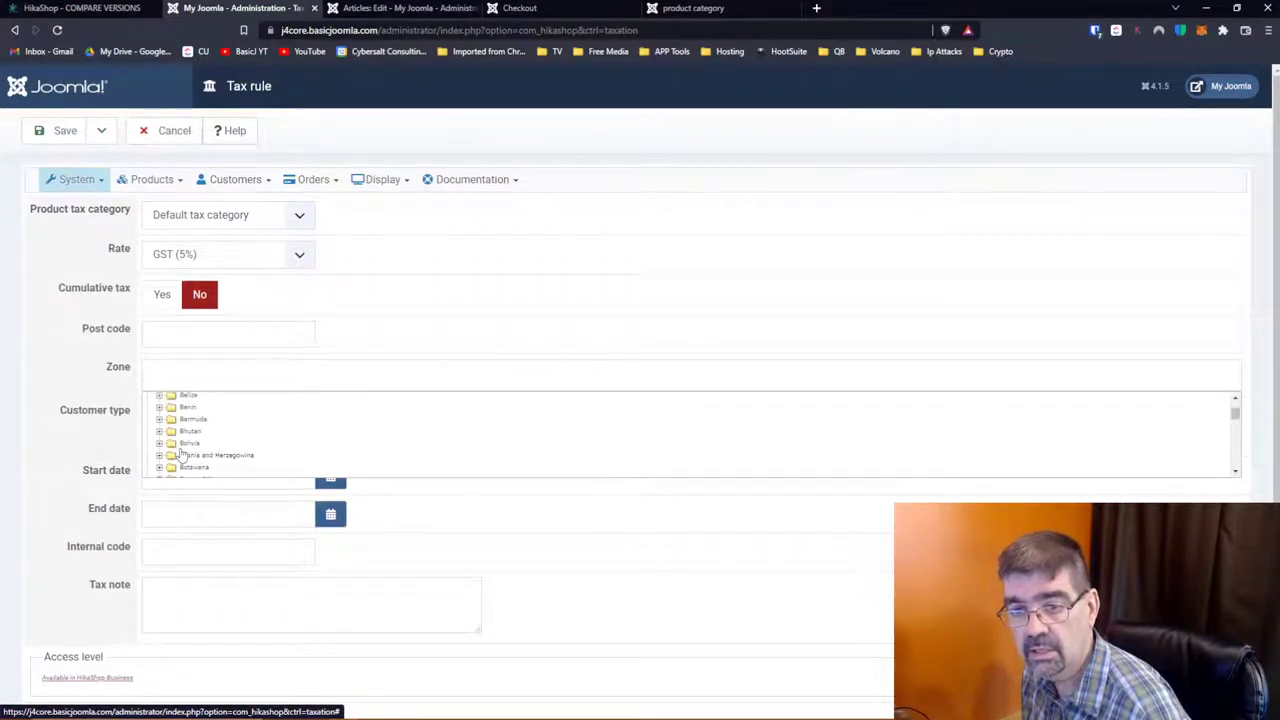
pyautogui.scroll(-2, 182, 453)
pyautogui.click(194, 379)
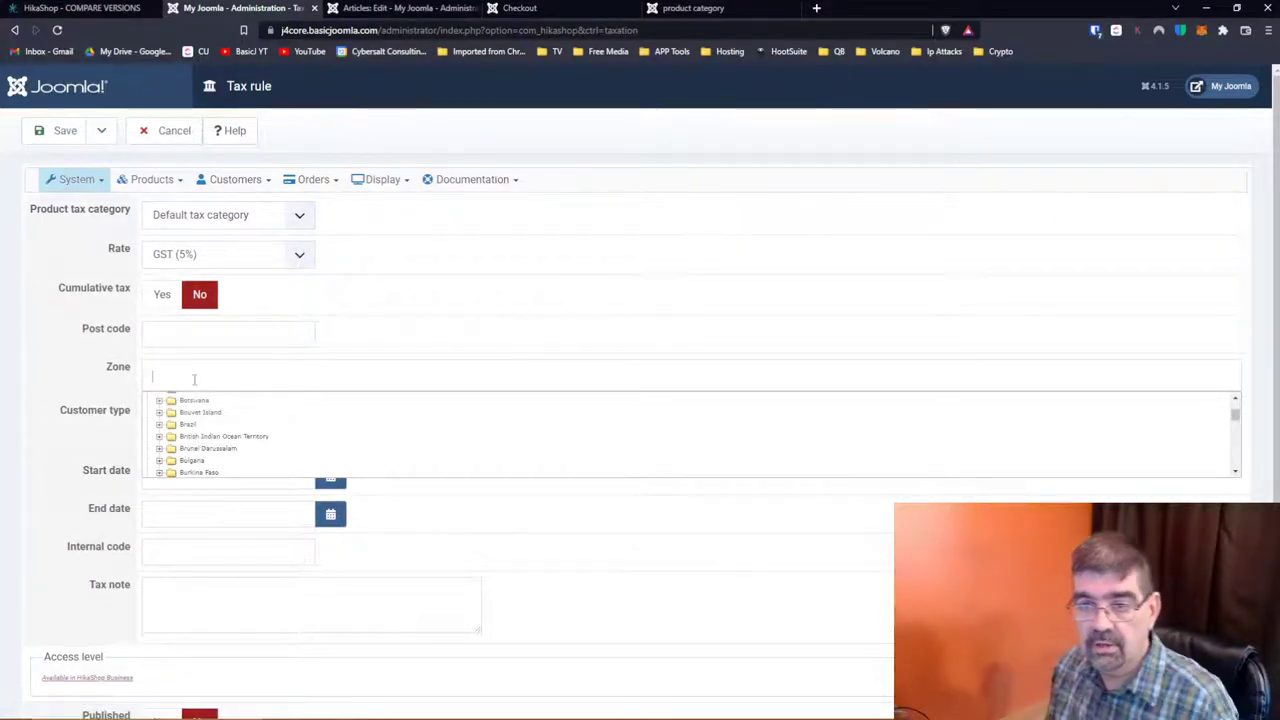
pyautogui.write('can')
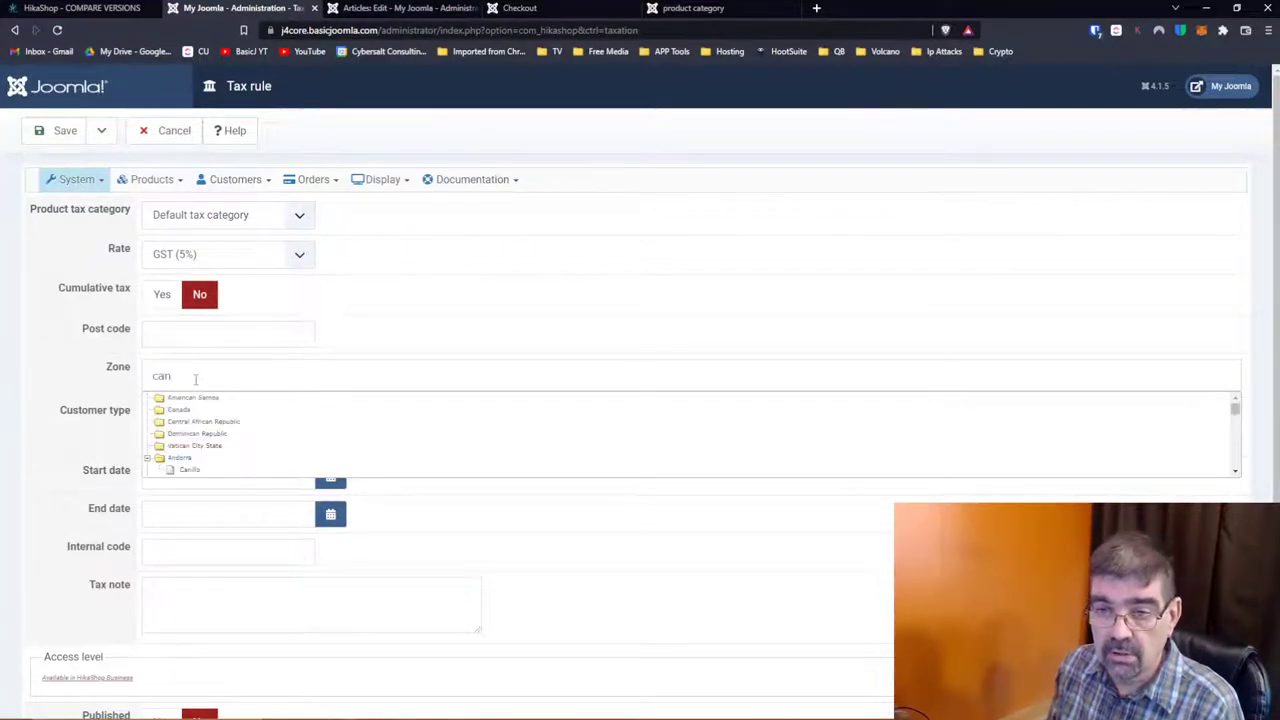
pyautogui.write('ada')
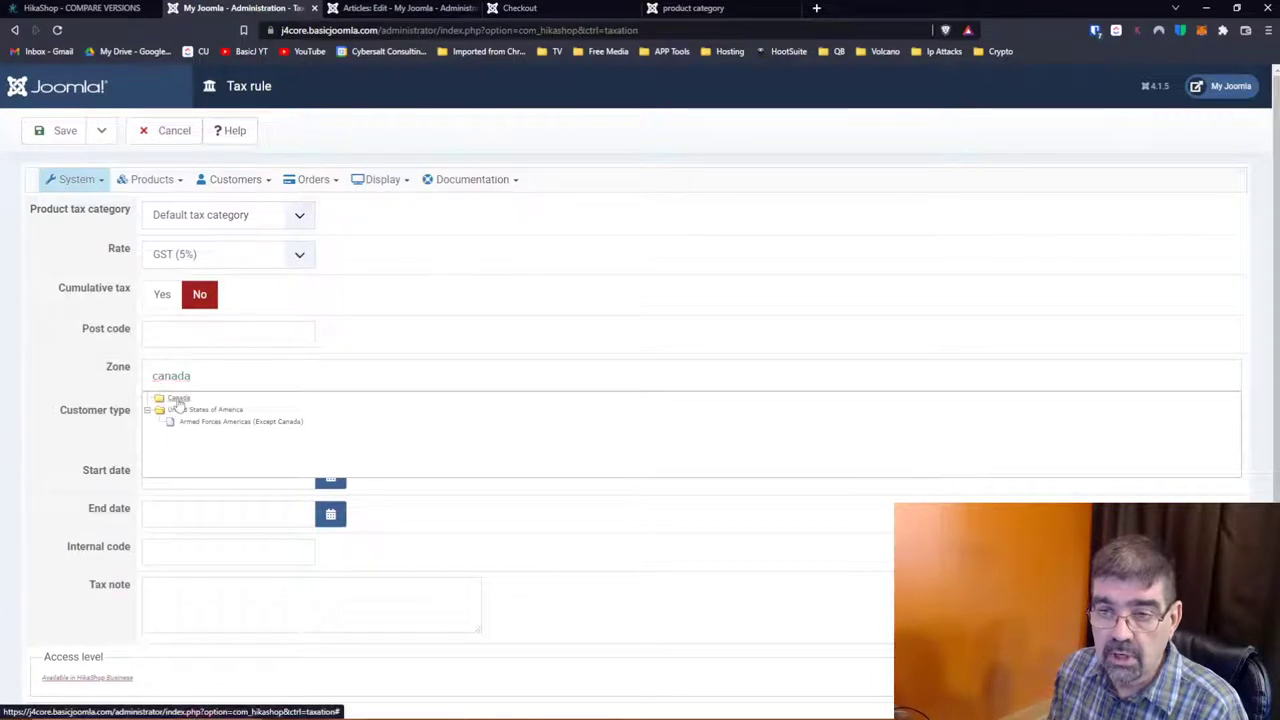
pyautogui.click(178, 399)
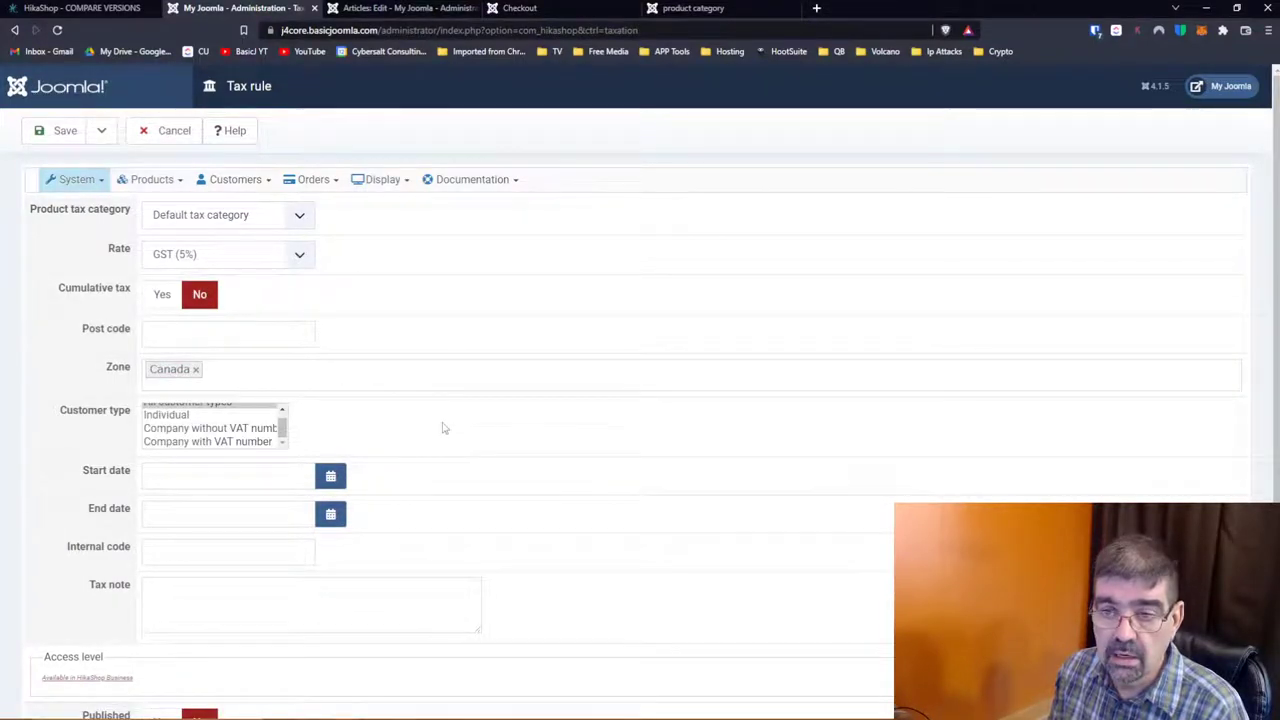
# Step: Replace the zone Canada with Ontario, then cancel the unsaved tax rule
pyautogui.click(277, 380)
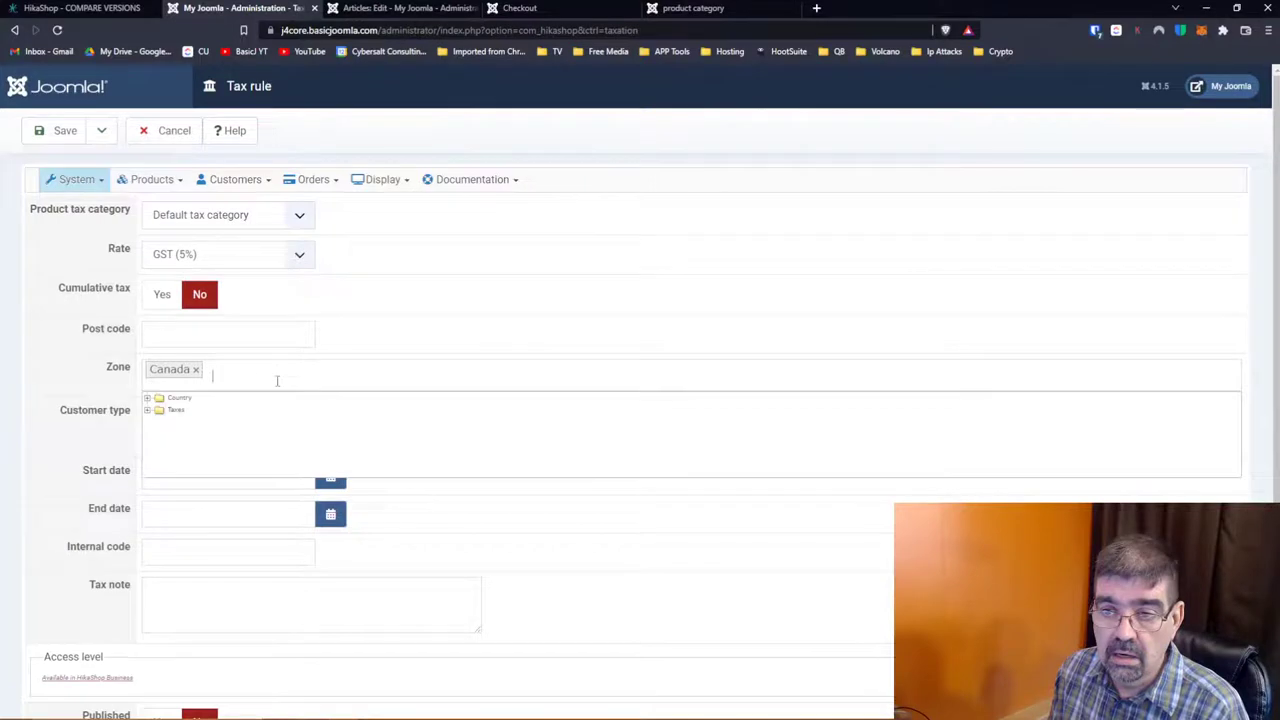
pyautogui.click(148, 399)
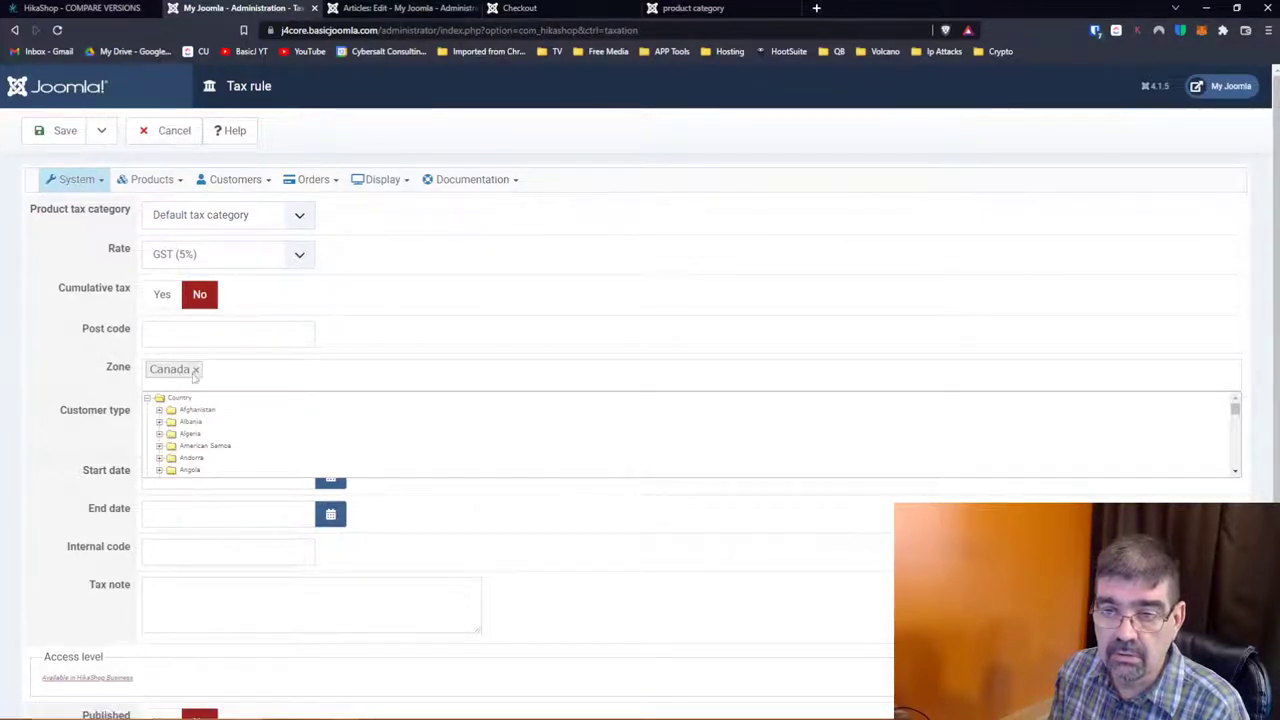
pyautogui.click(197, 371)
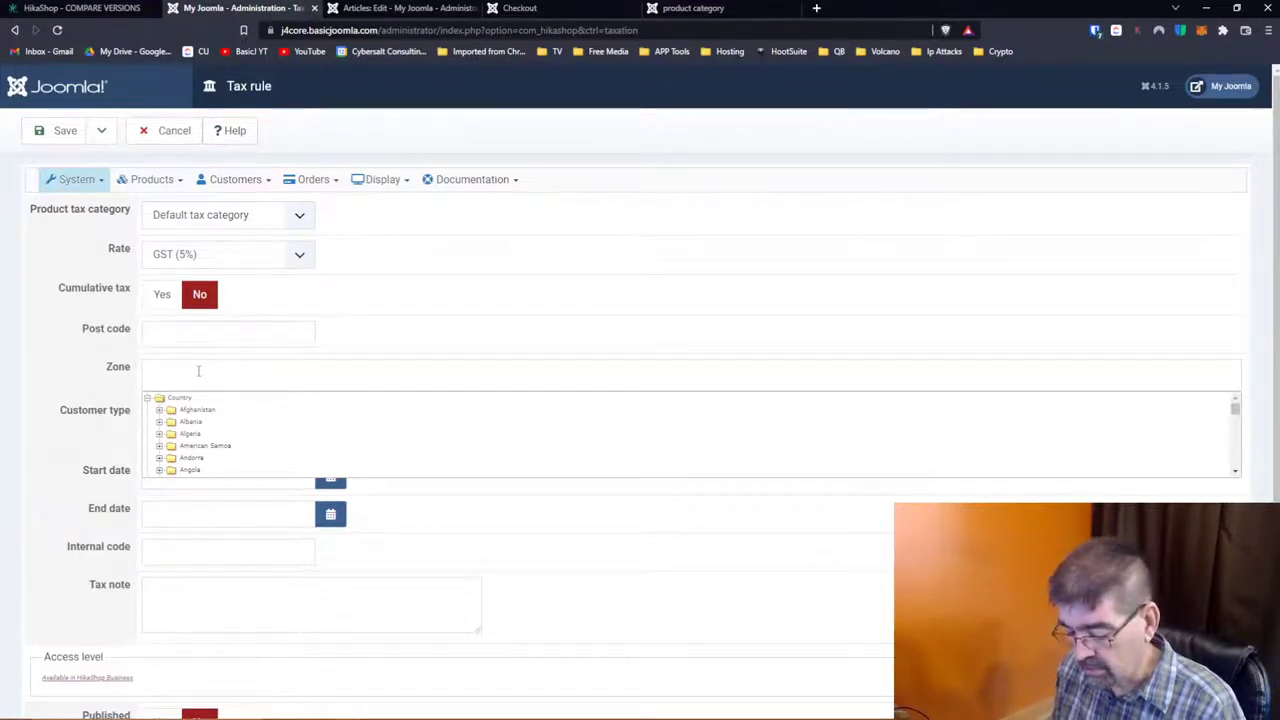
pyautogui.write('ontario')
pyautogui.press('Return')
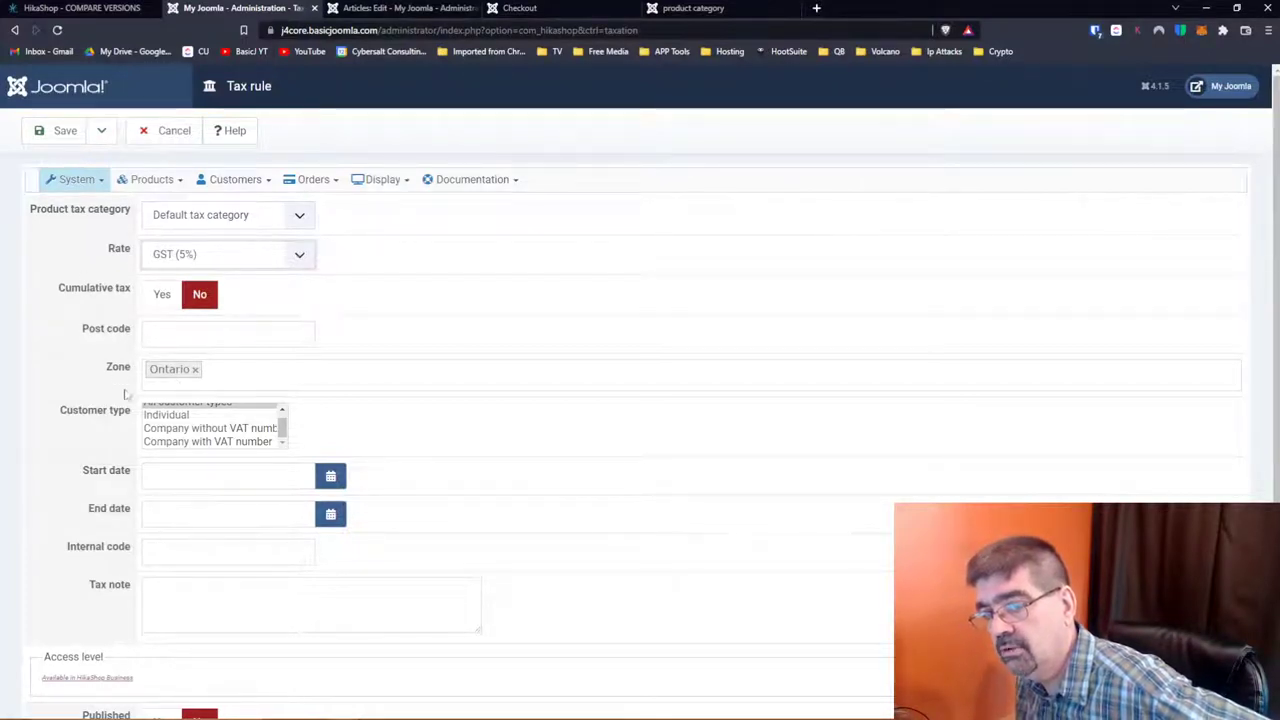
pyautogui.click(172, 136)
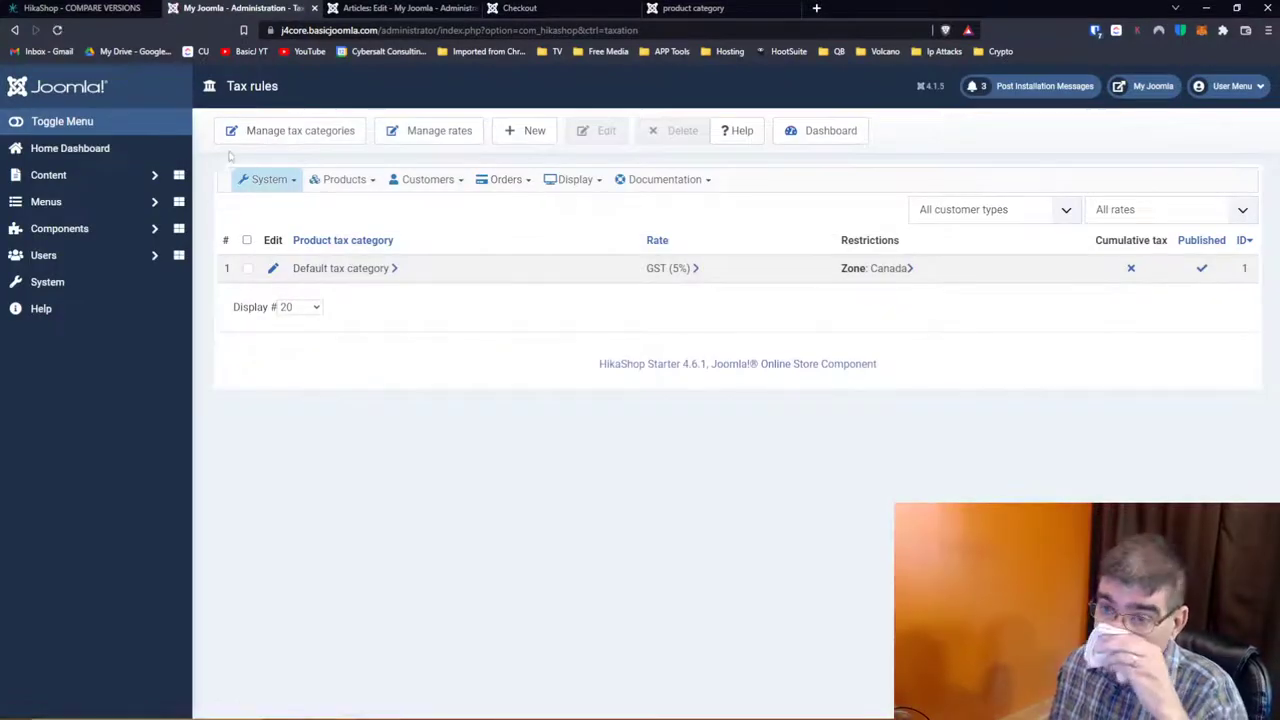
# Step: Open and close the System menu, then go to Manage tax categories
pyautogui.click(279, 189)
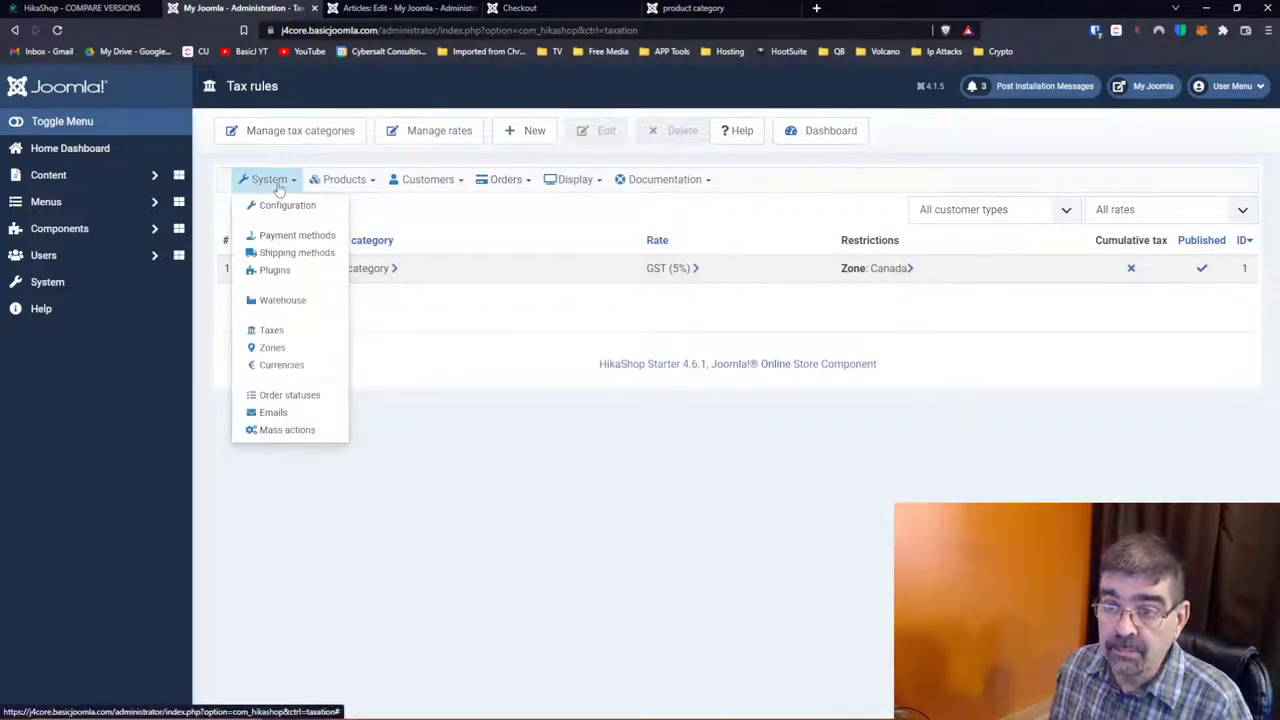
pyautogui.click(279, 343)
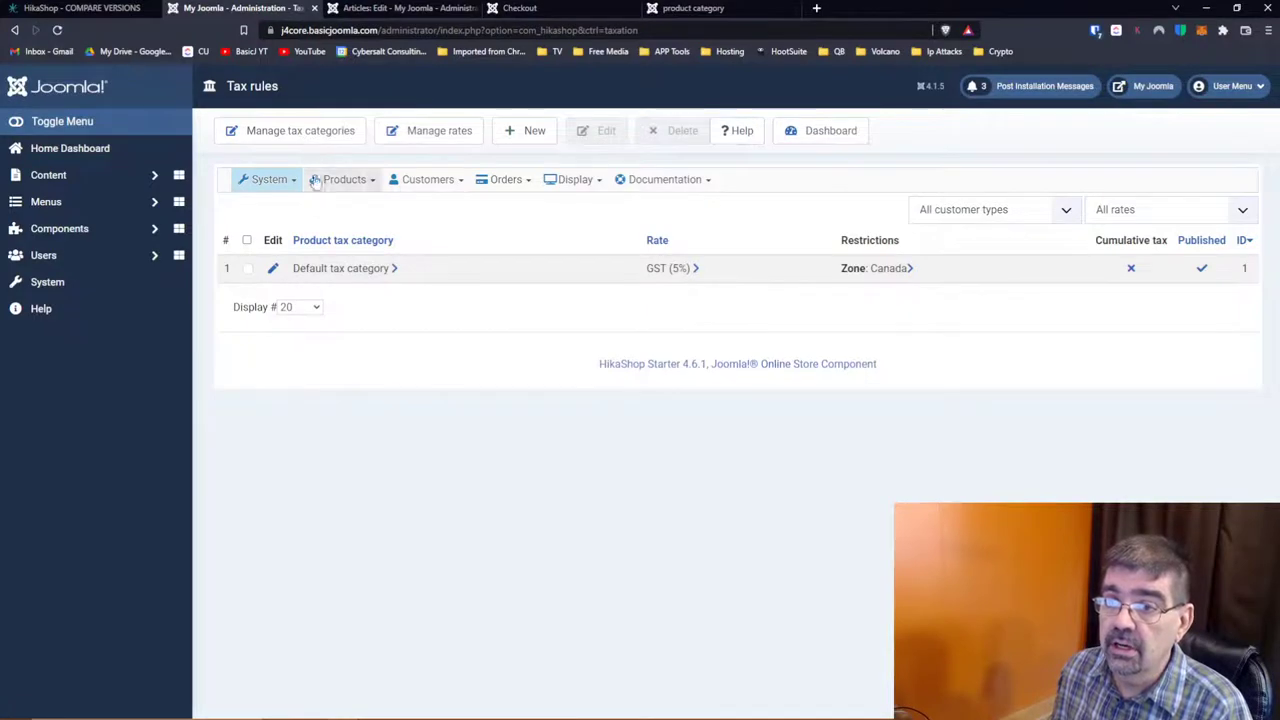
pyautogui.click(293, 130)
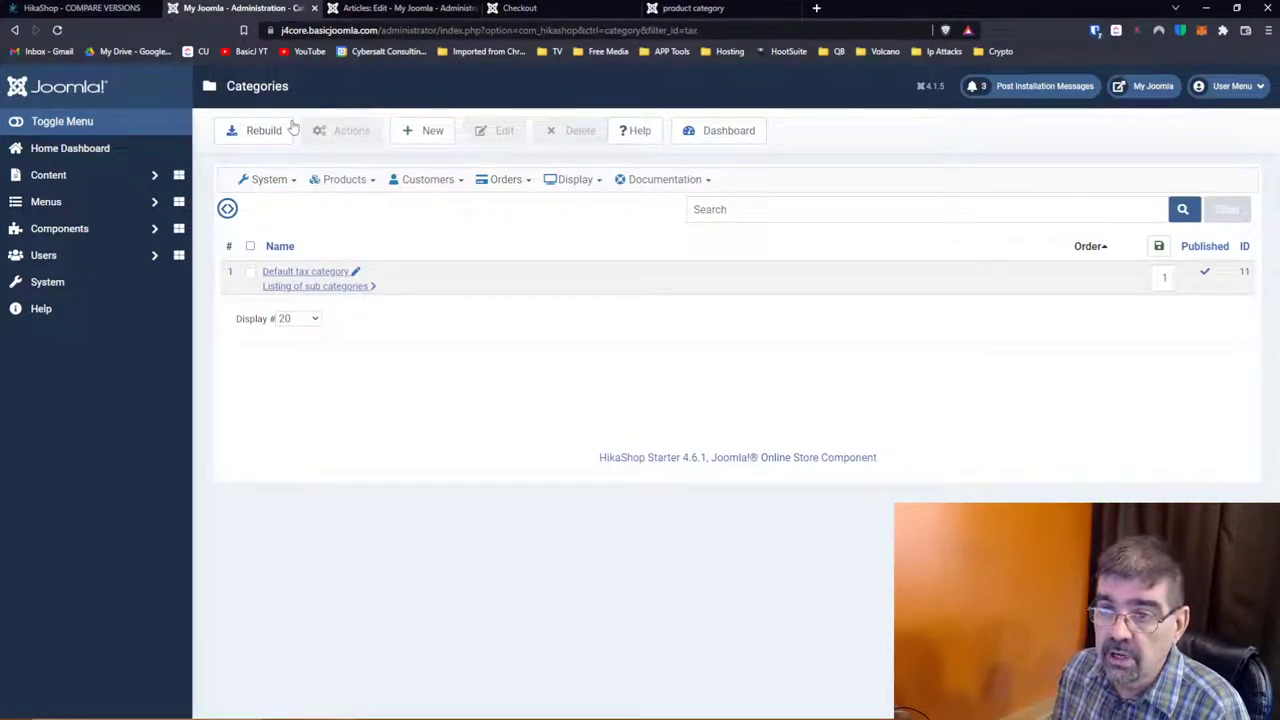
# Step: Start a new tax category named 'Ontario Hst', leaving the parent category unchanged
pyautogui.click(423, 130)
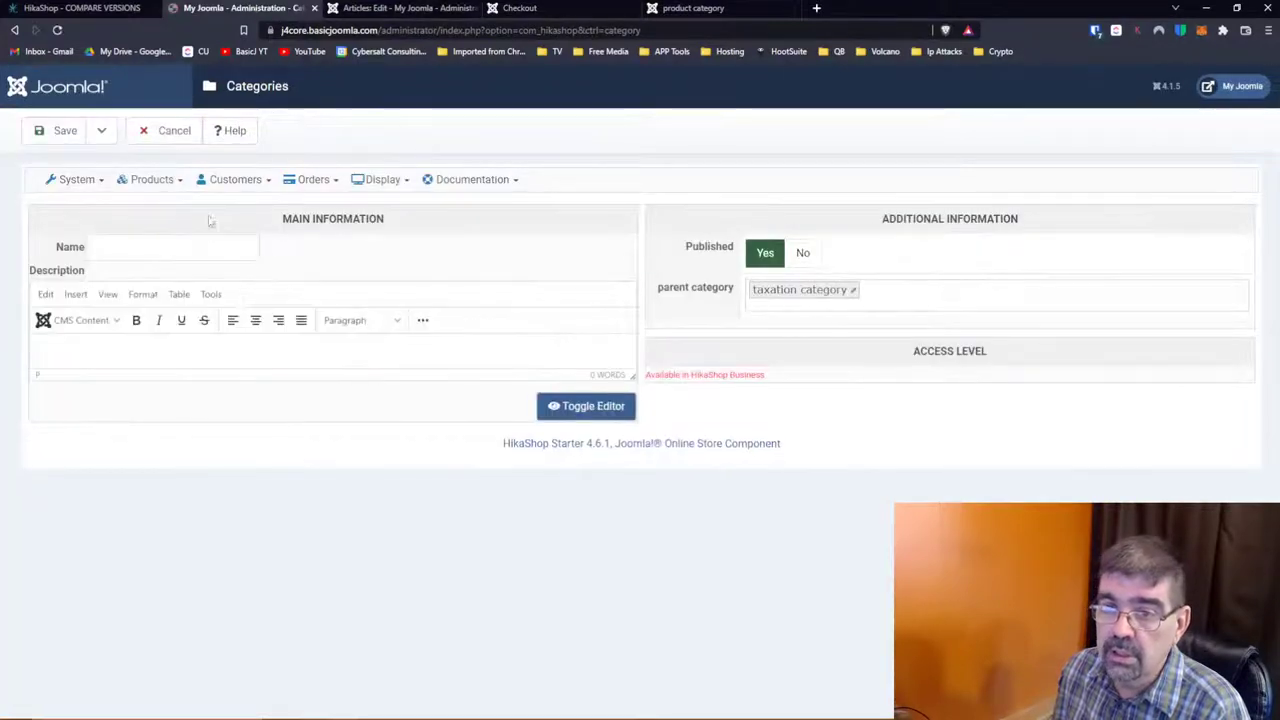
pyautogui.click(194, 244)
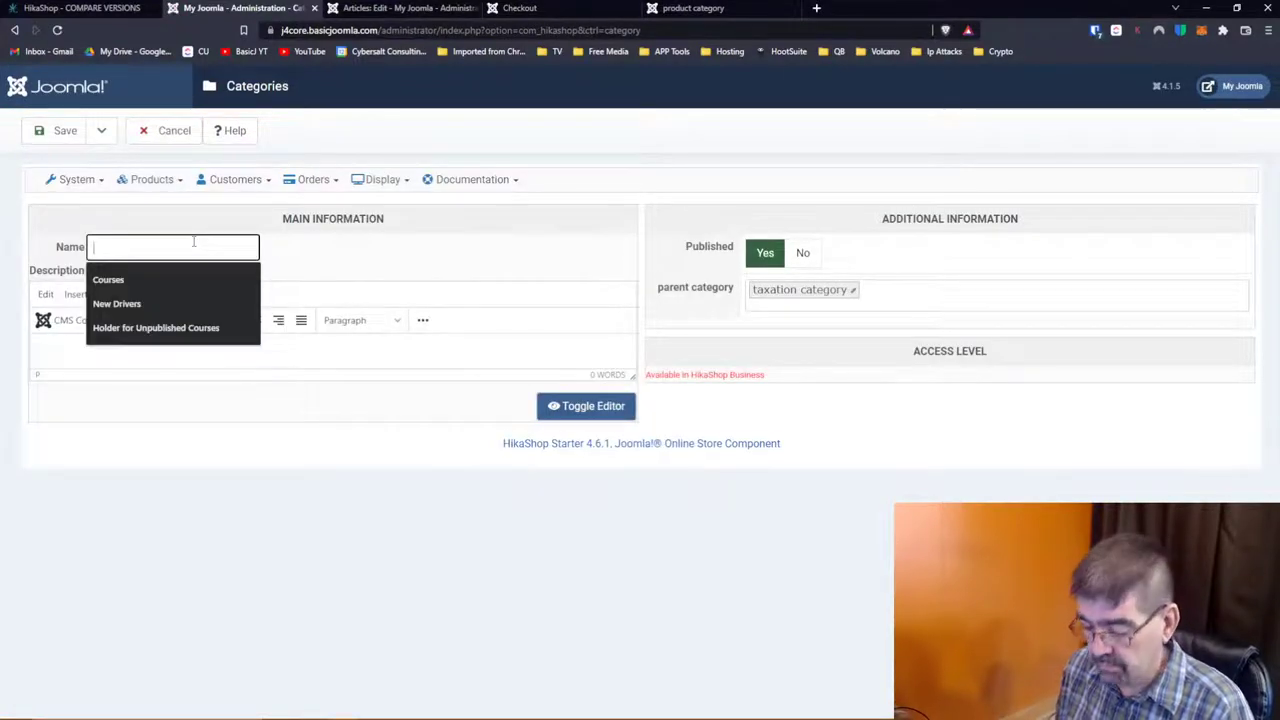
pyautogui.write('On')
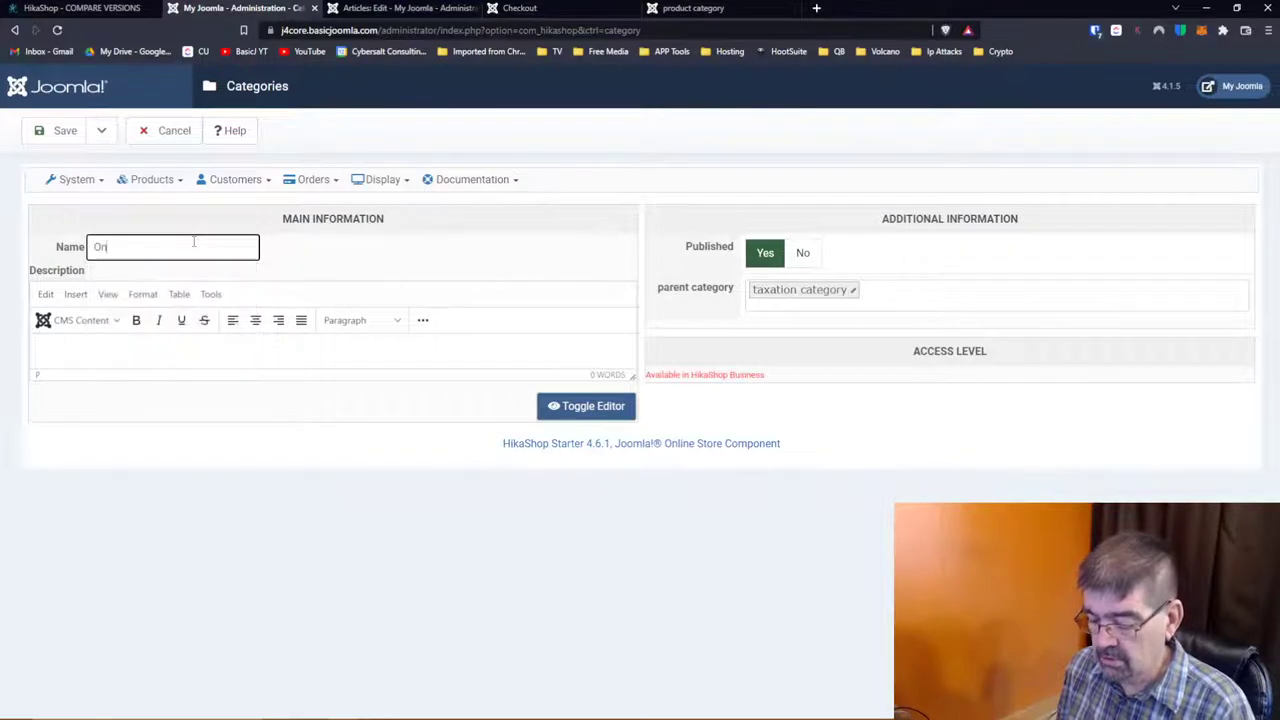
pyautogui.write('tario')
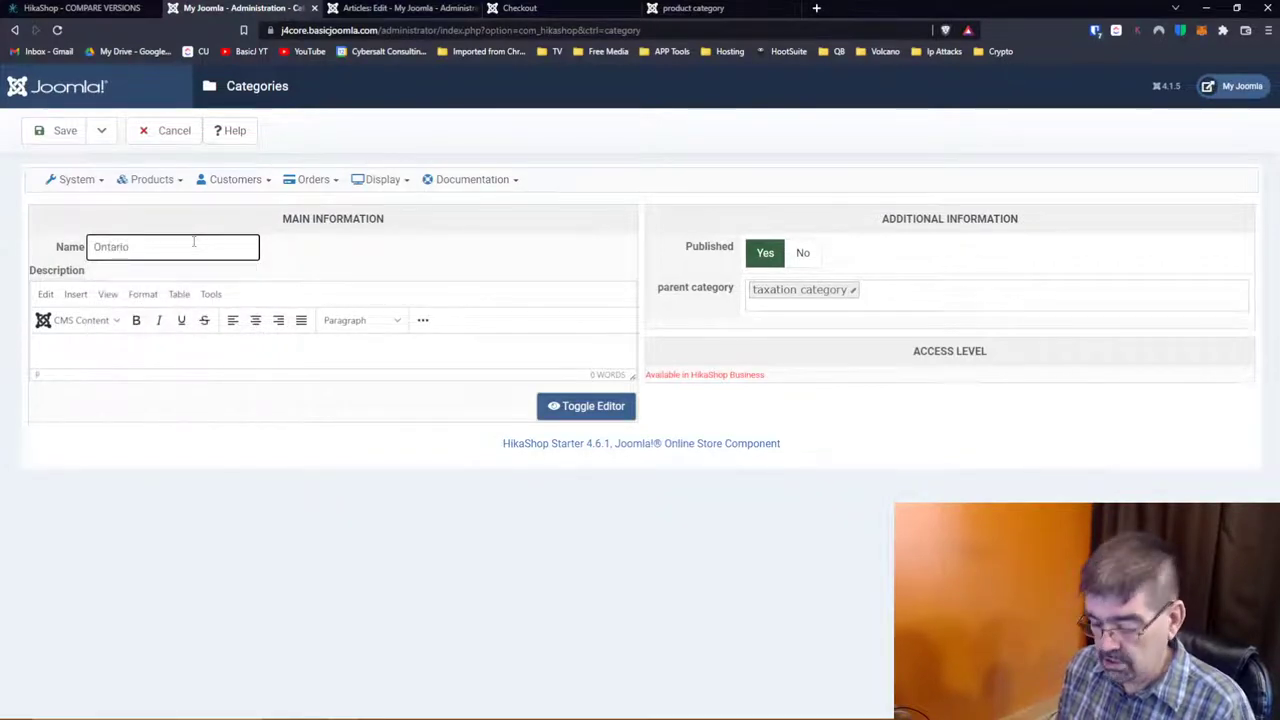
pyautogui.write(' HSt')
pyautogui.press('Tab')
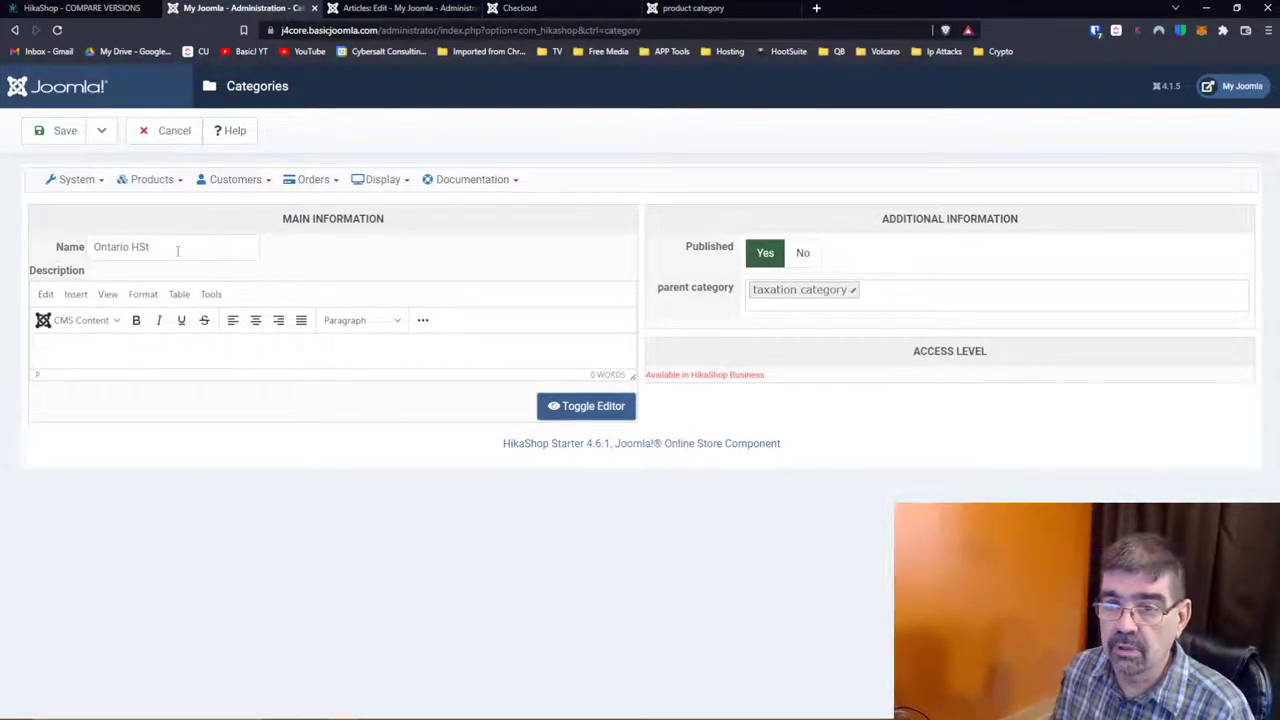
pyautogui.click(143, 246)
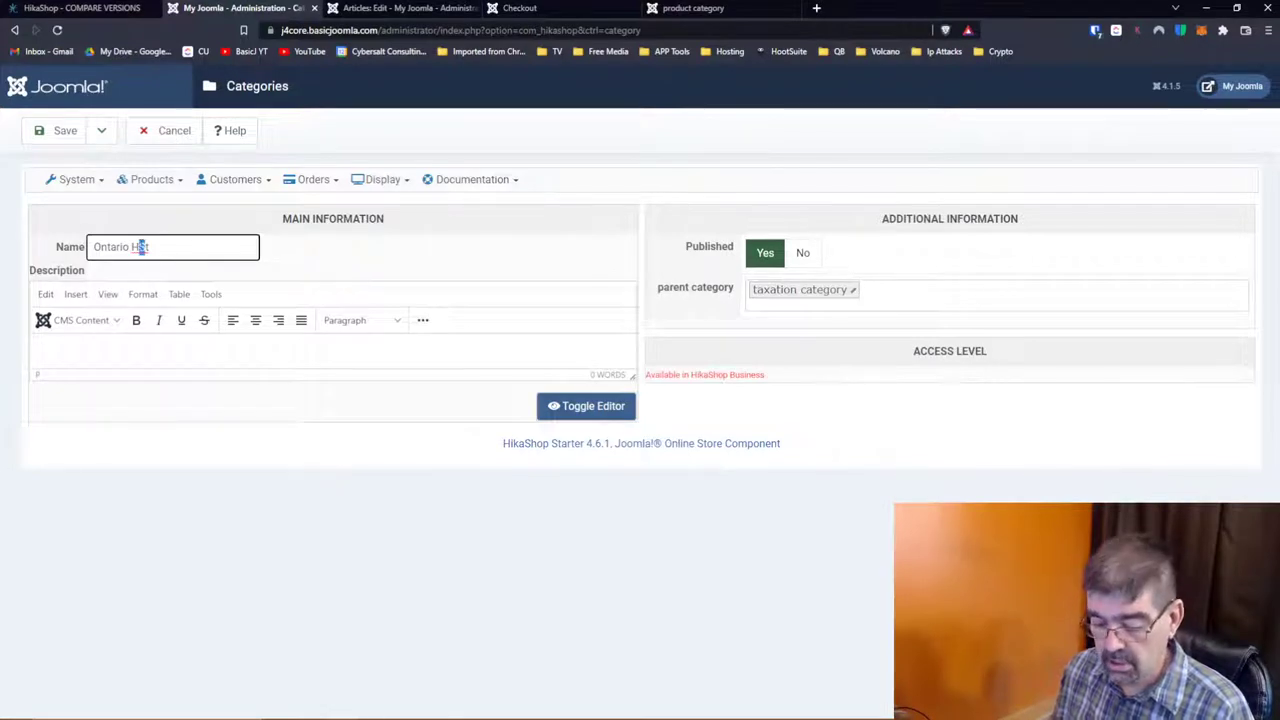
pyautogui.press('Tab')
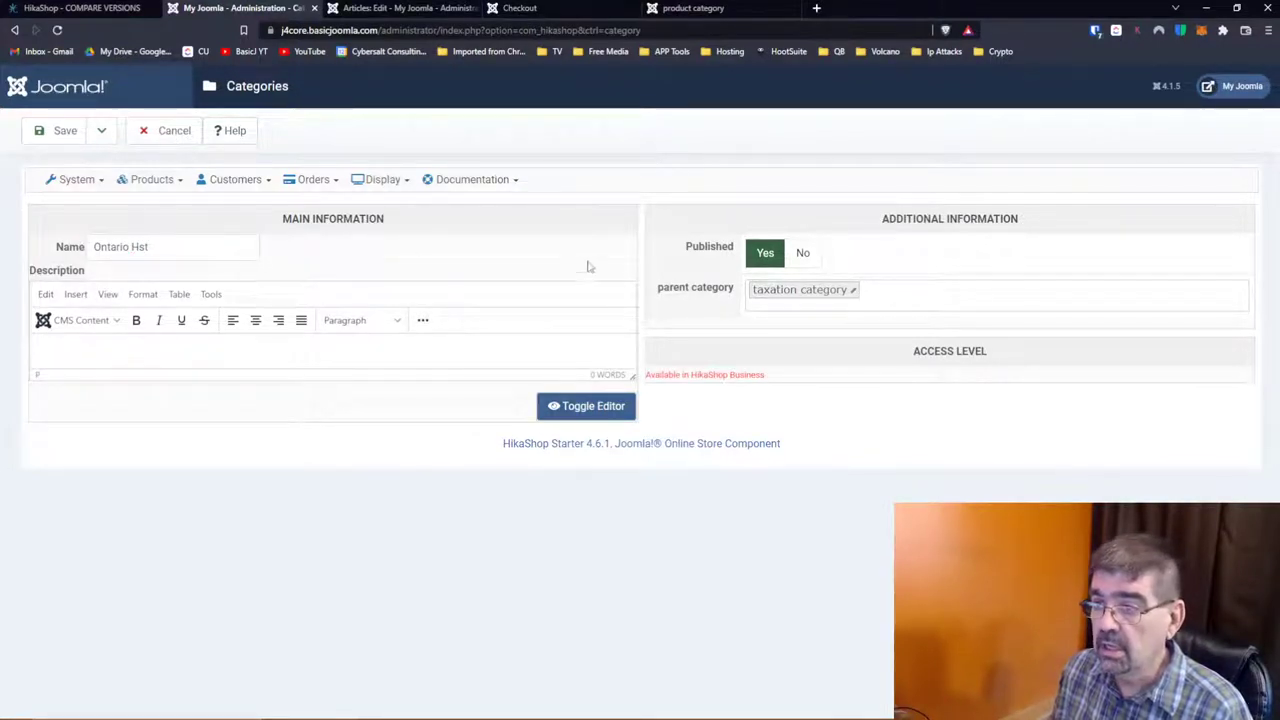
pyautogui.click(900, 299)
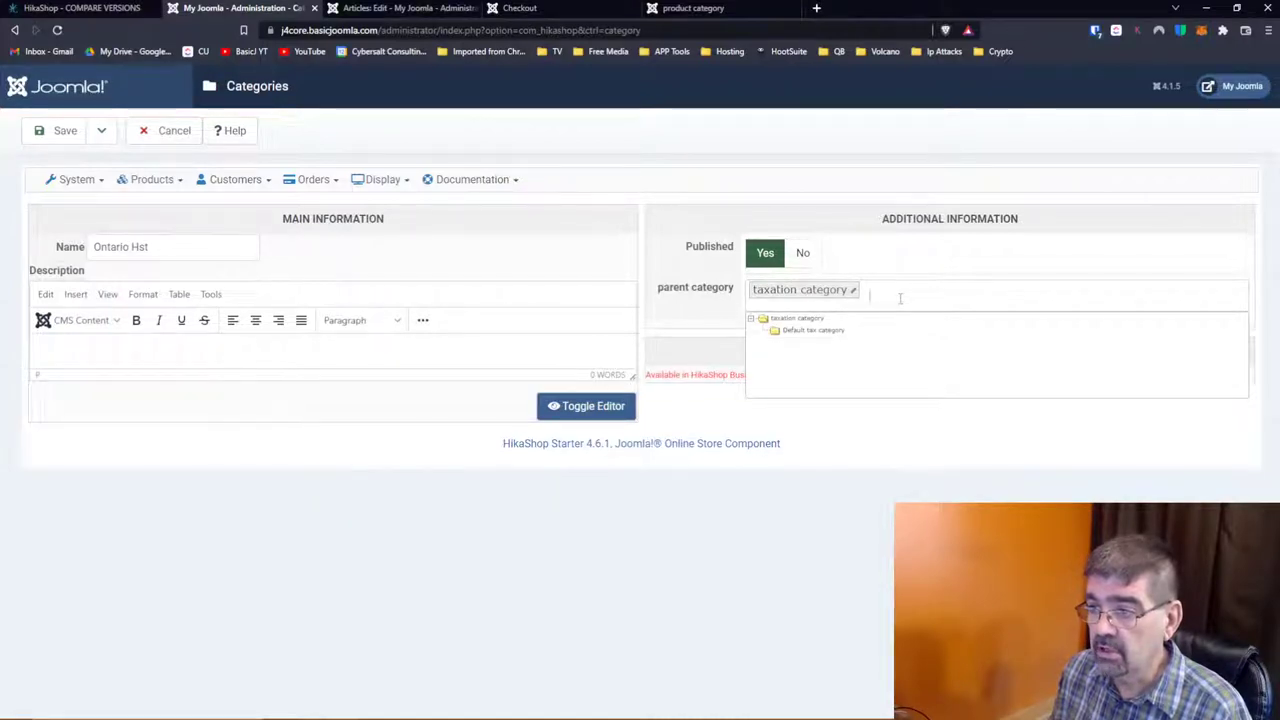
pyautogui.click(886, 264)
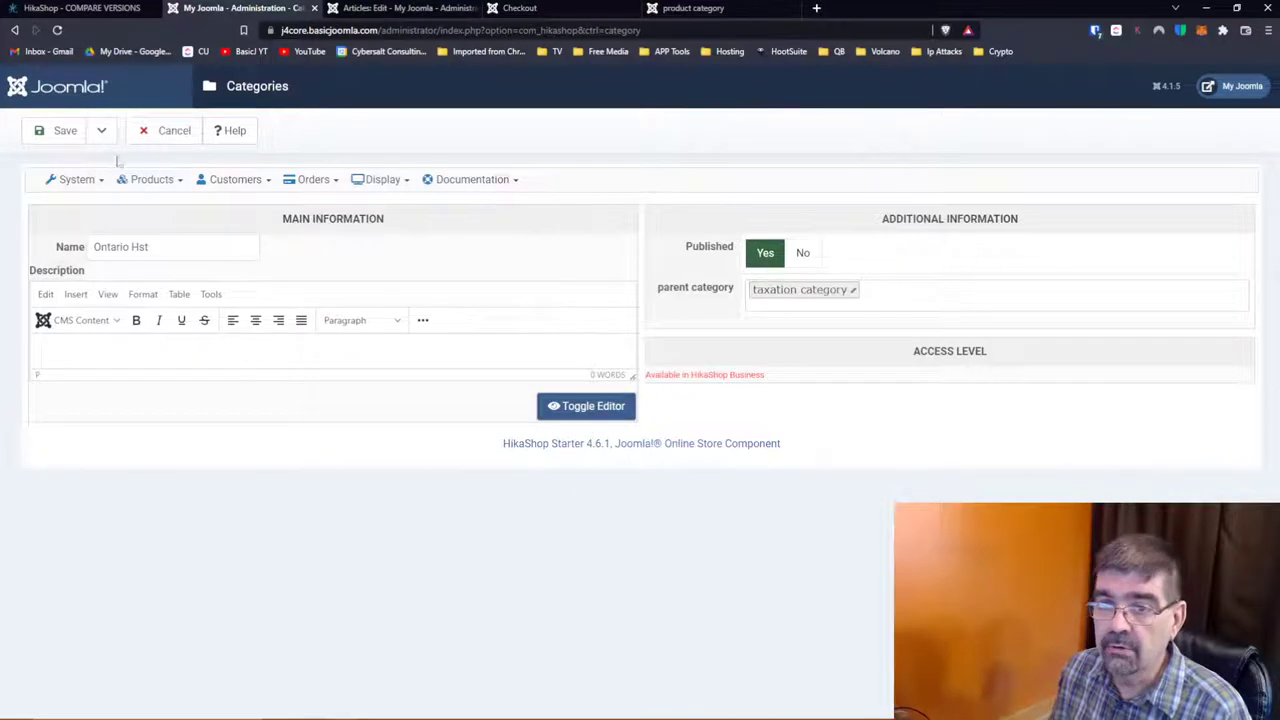
# Step: Save & Close the Ontario Hst category, rebuild the category tree, and open System > Taxes
pyautogui.click(72, 133)
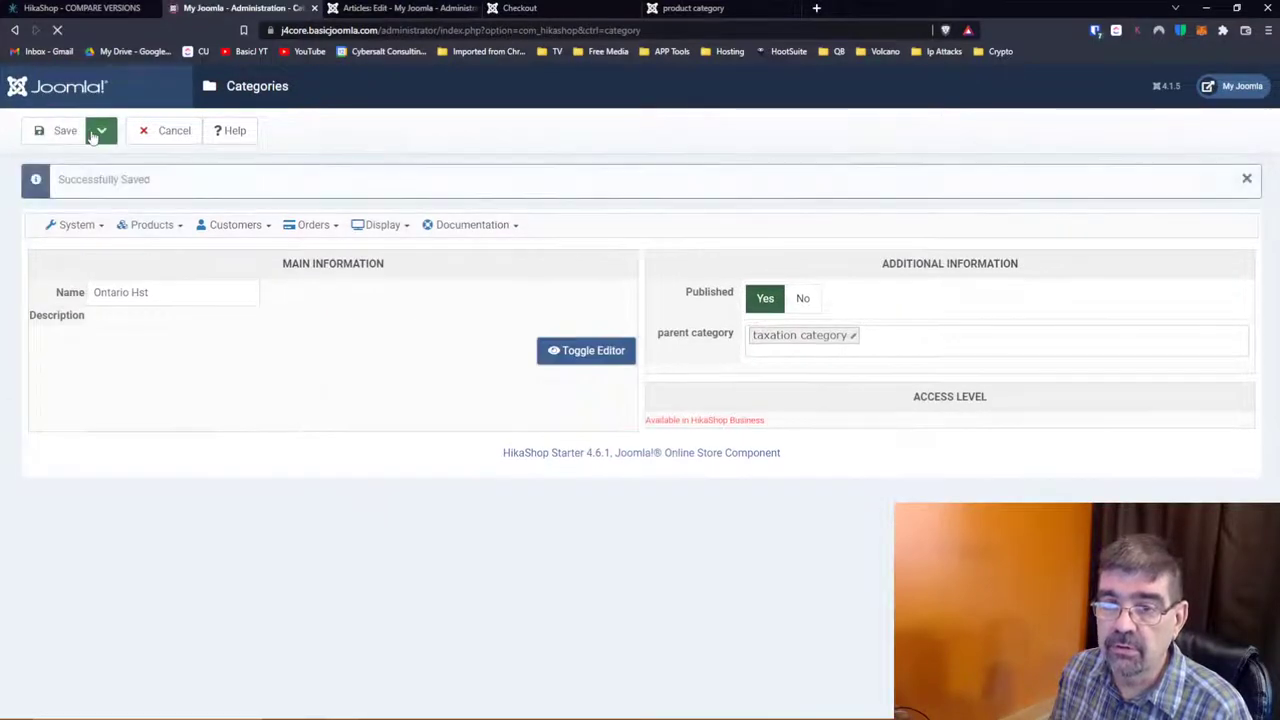
pyautogui.click(101, 131)
pyautogui.click(95, 160)
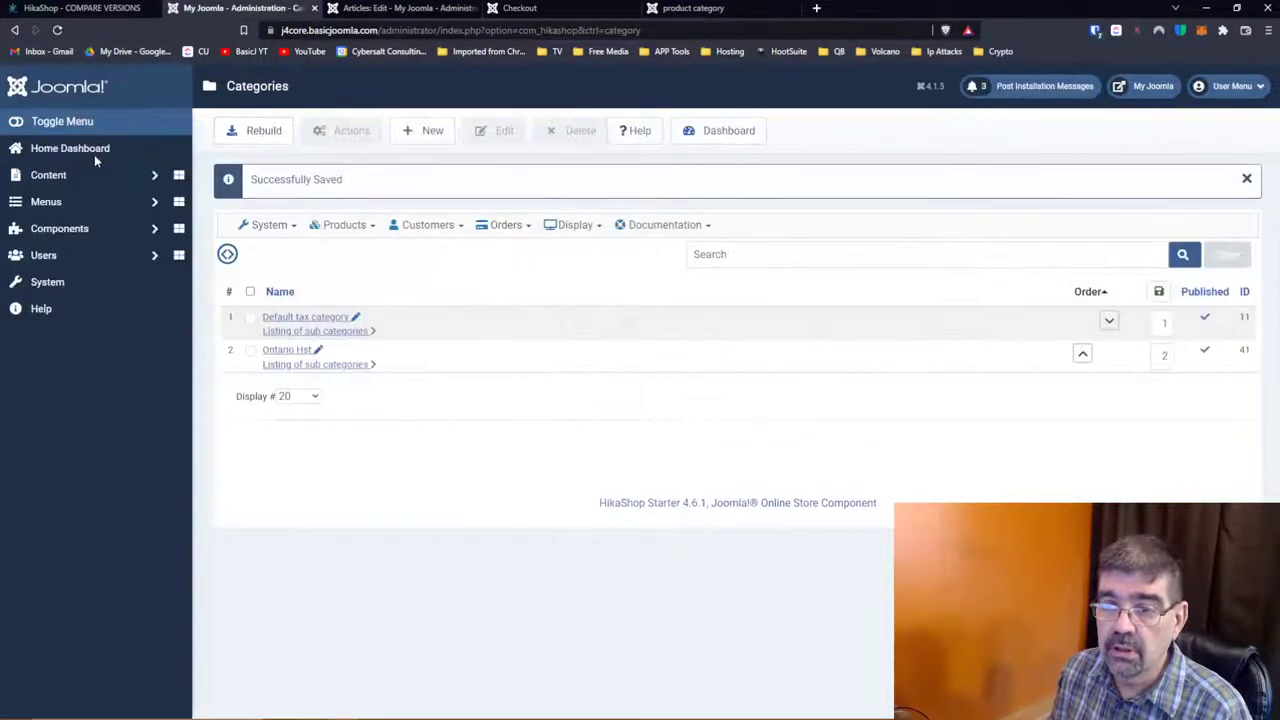
pyautogui.click(252, 134)
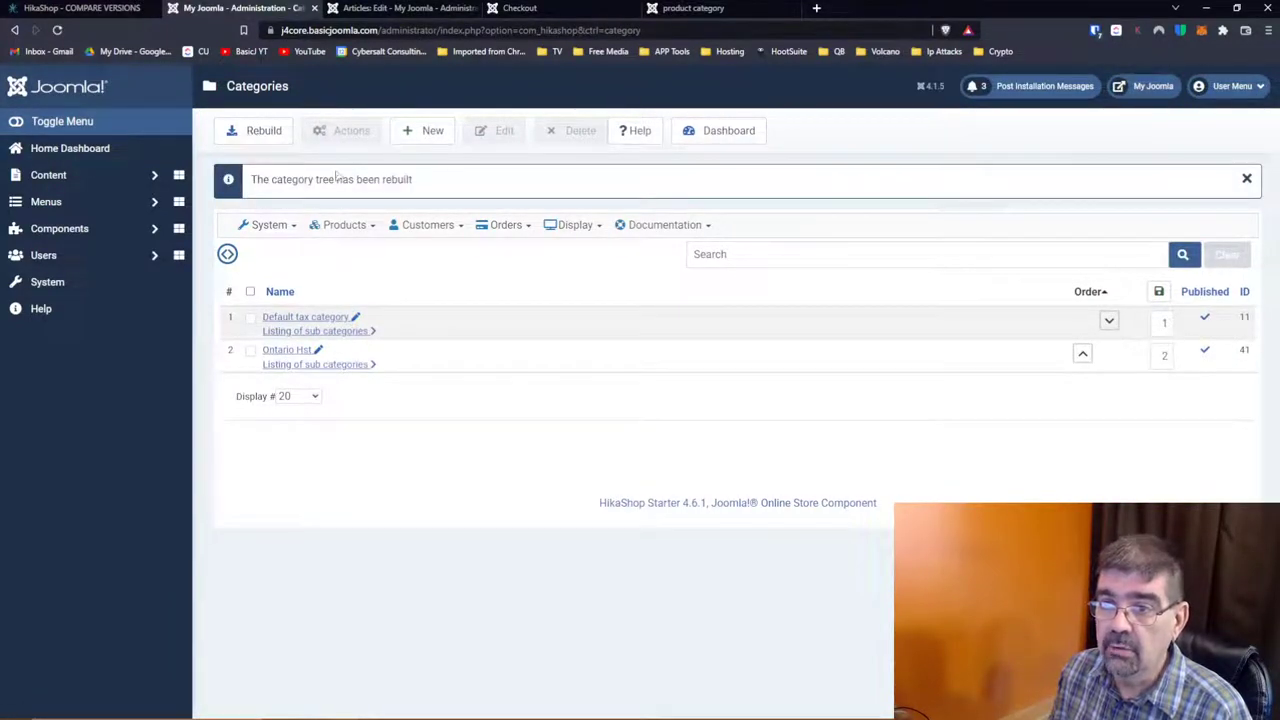
pyautogui.moveTo(266, 223)
pyautogui.click(266, 371)
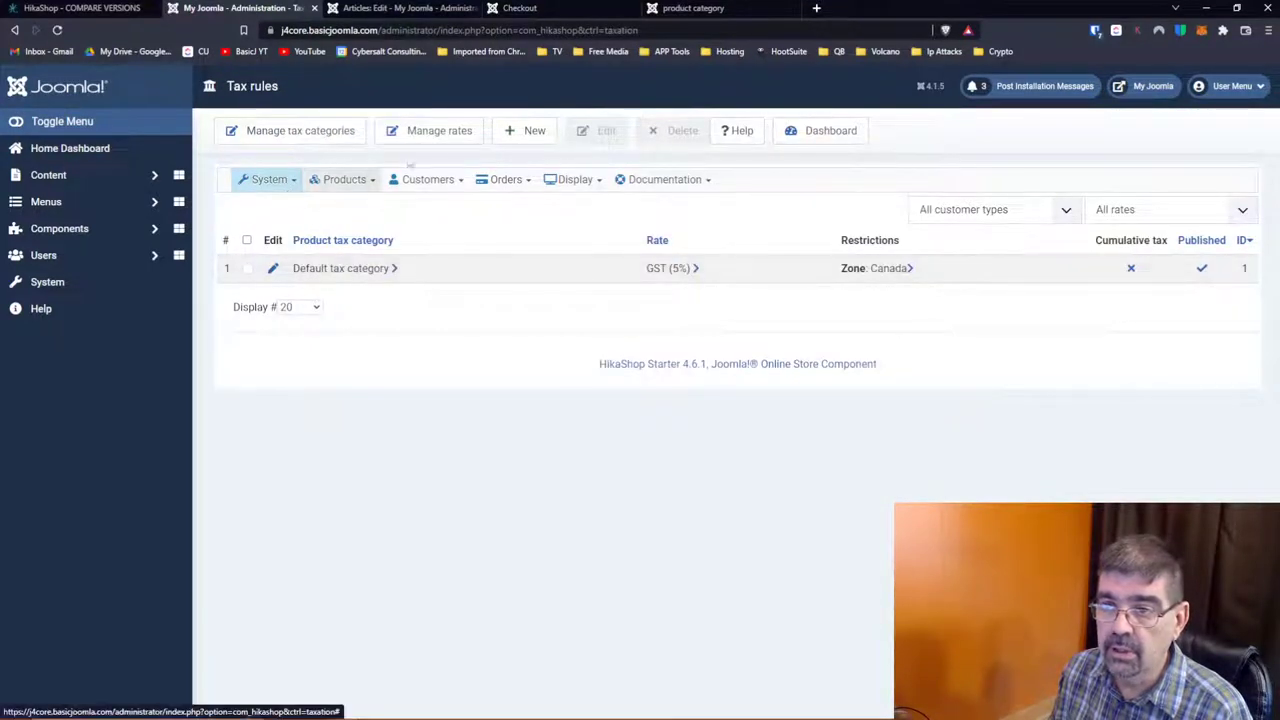
pyautogui.click(527, 132)
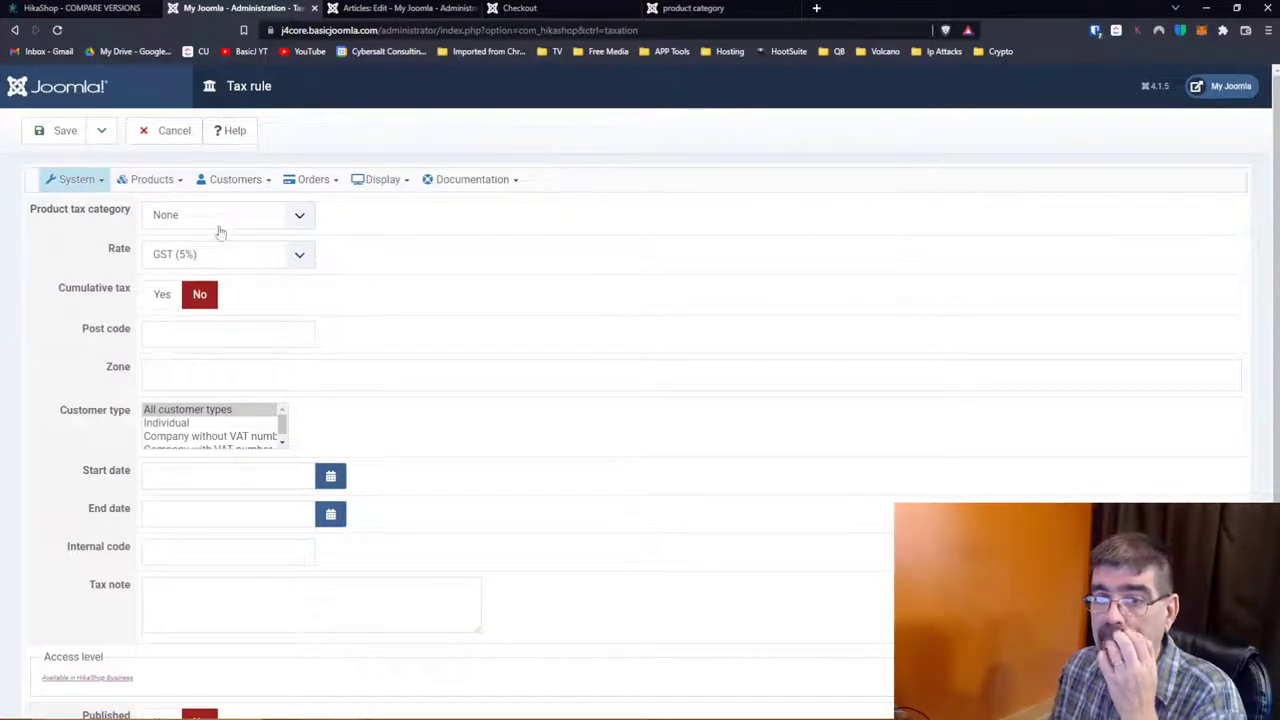
pyautogui.click(210, 218)
pyautogui.click(214, 263)
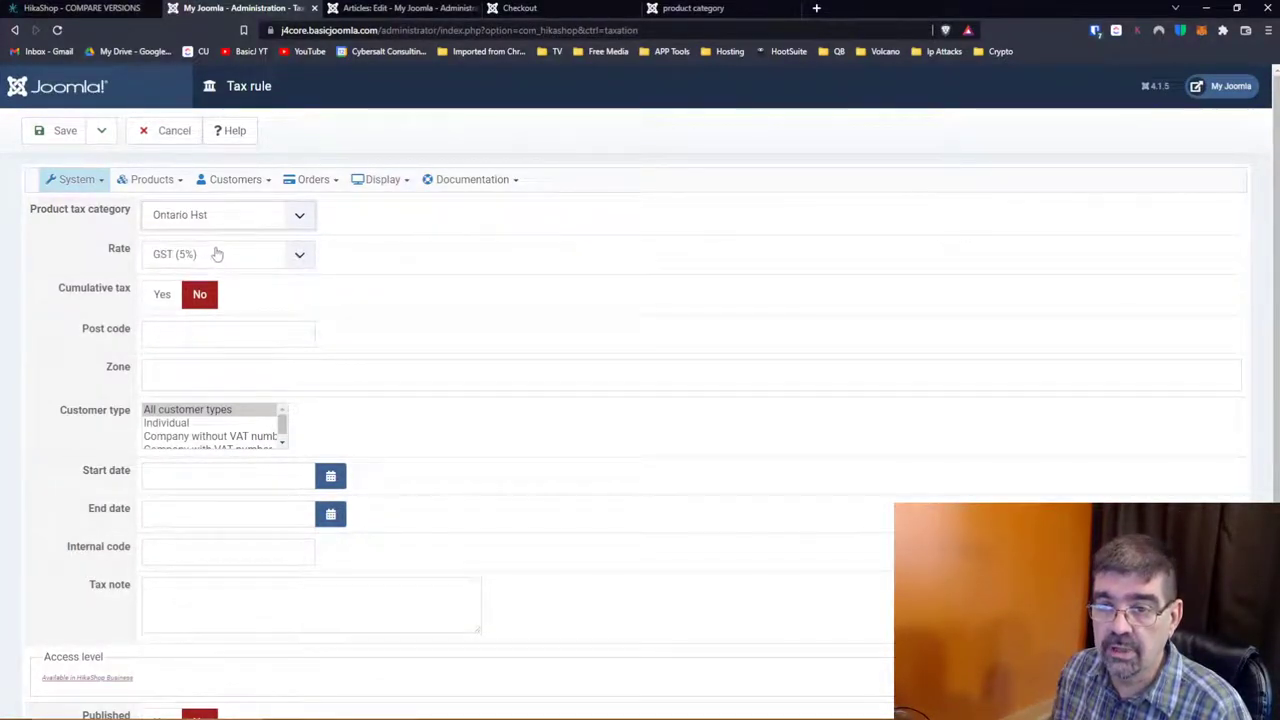
pyautogui.click(217, 254)
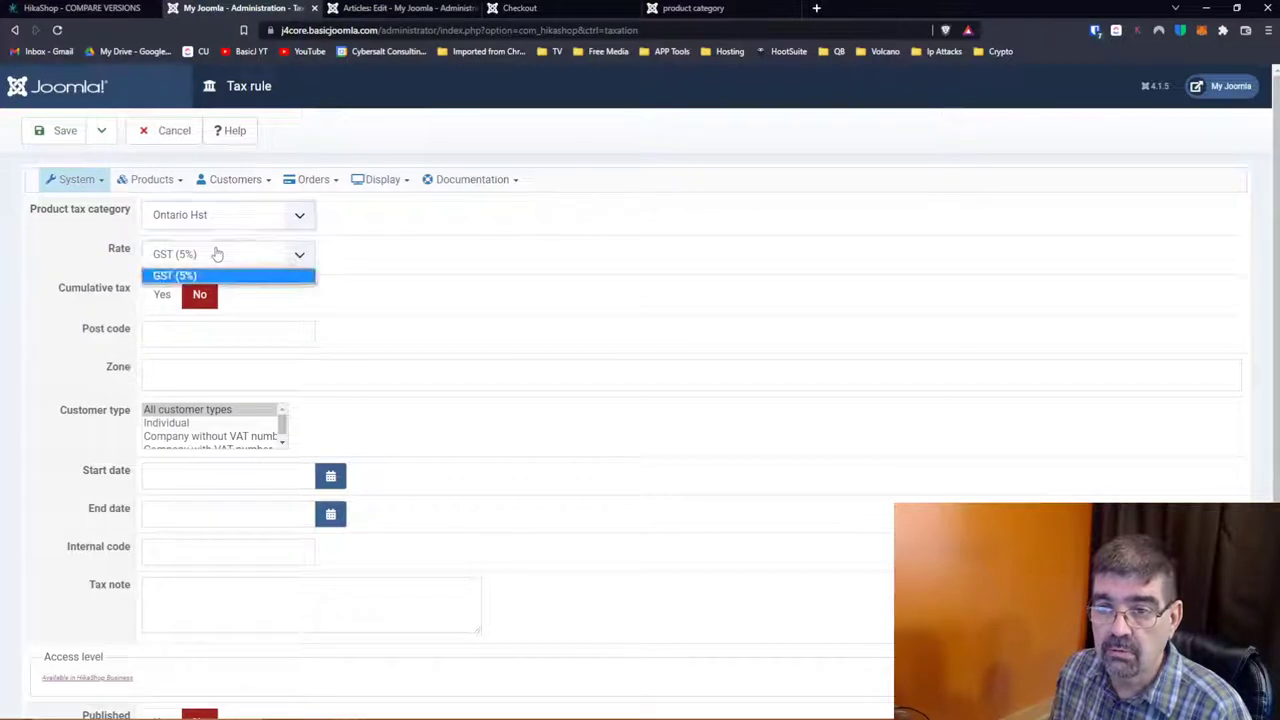
pyautogui.click(217, 254)
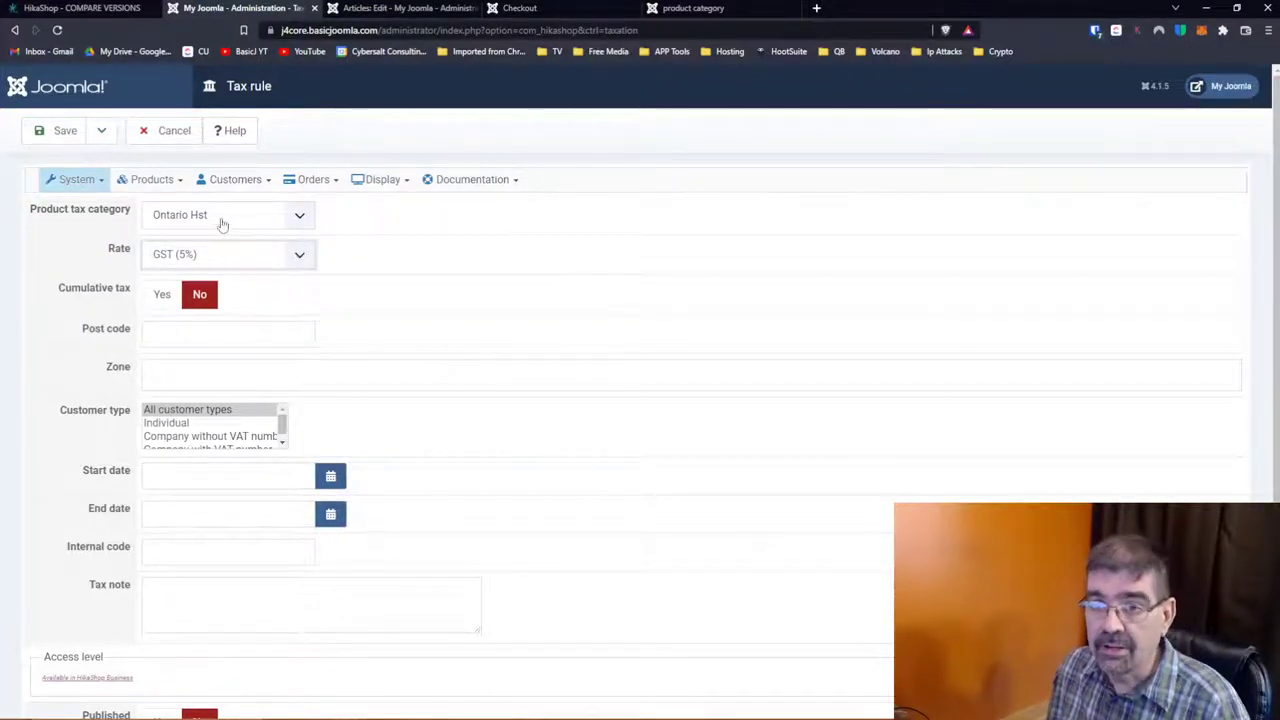
pyautogui.click(170, 131)
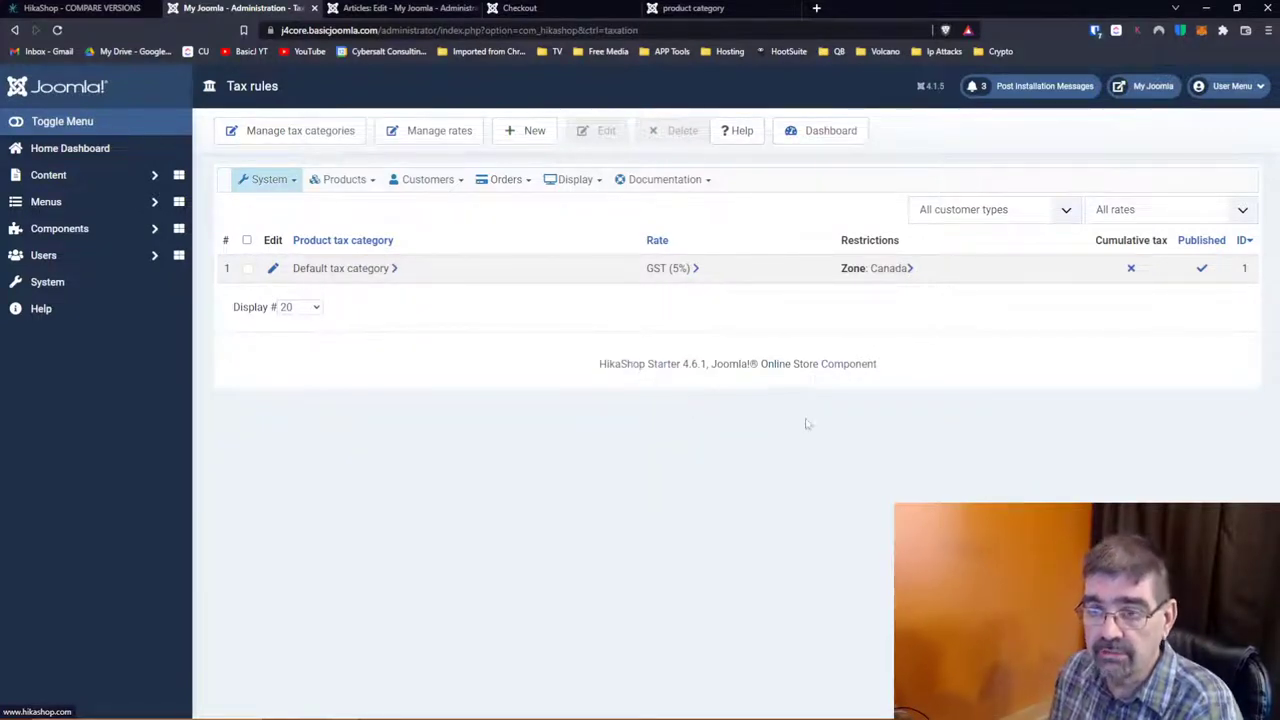
pyautogui.click(291, 181)
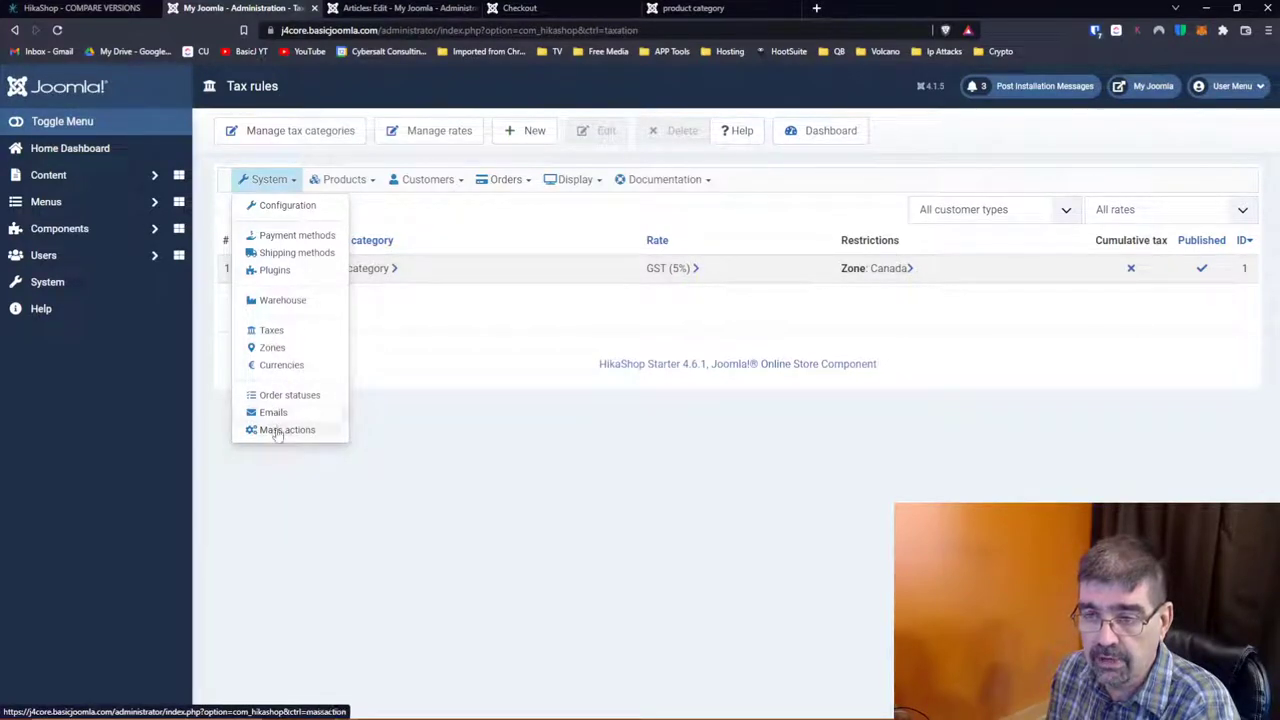
# Step: Start a new product mass action with trigger Every minutes and filter by product columns
pyautogui.click(278, 429)
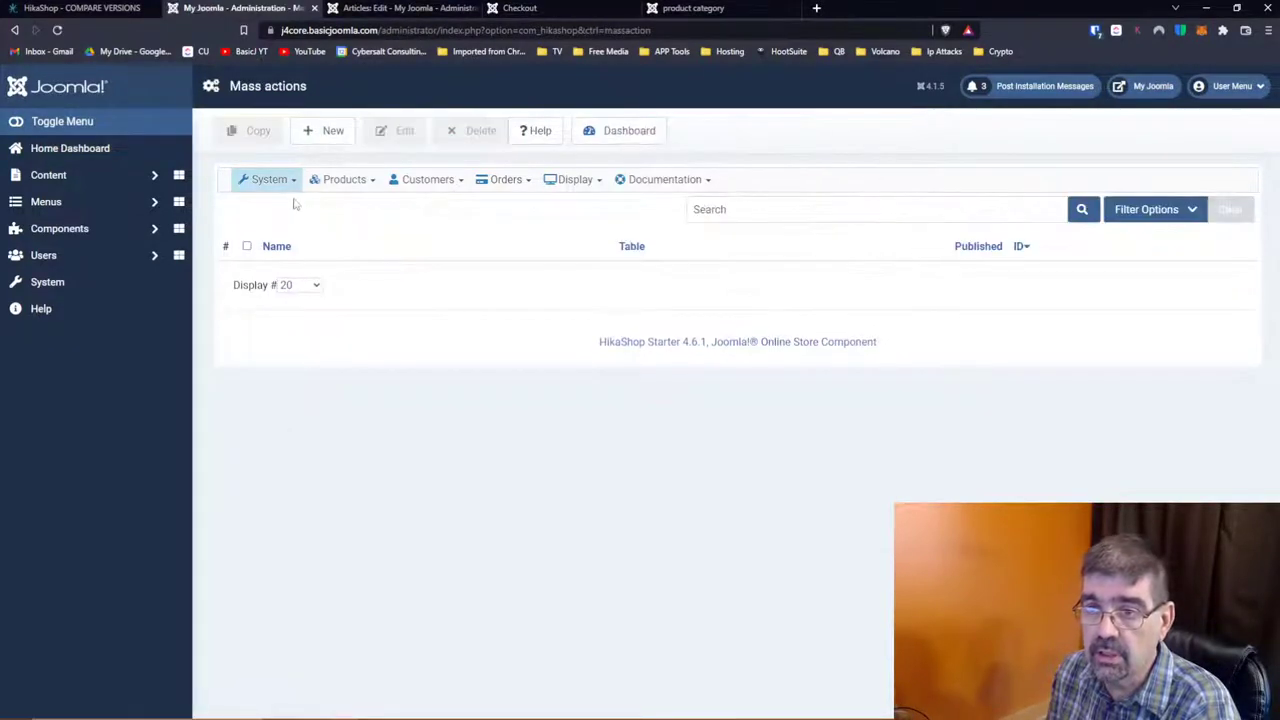
pyautogui.click(324, 132)
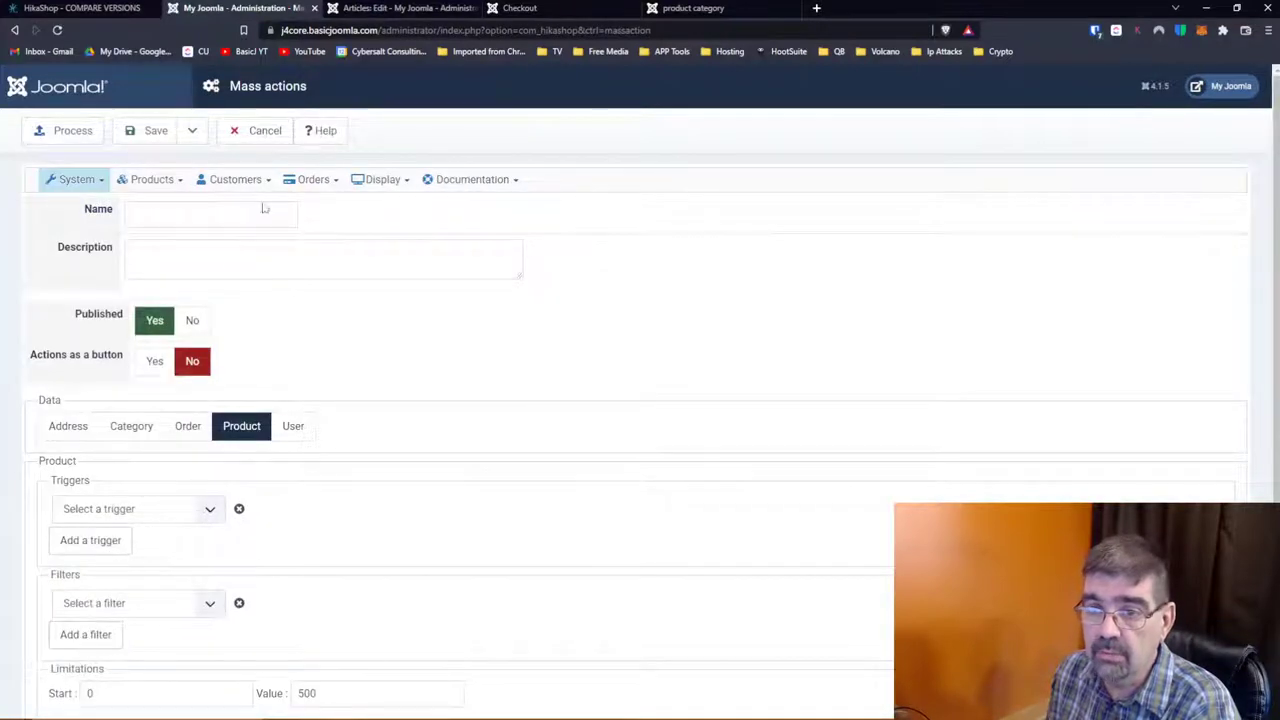
pyautogui.scroll(-2, 340, 335)
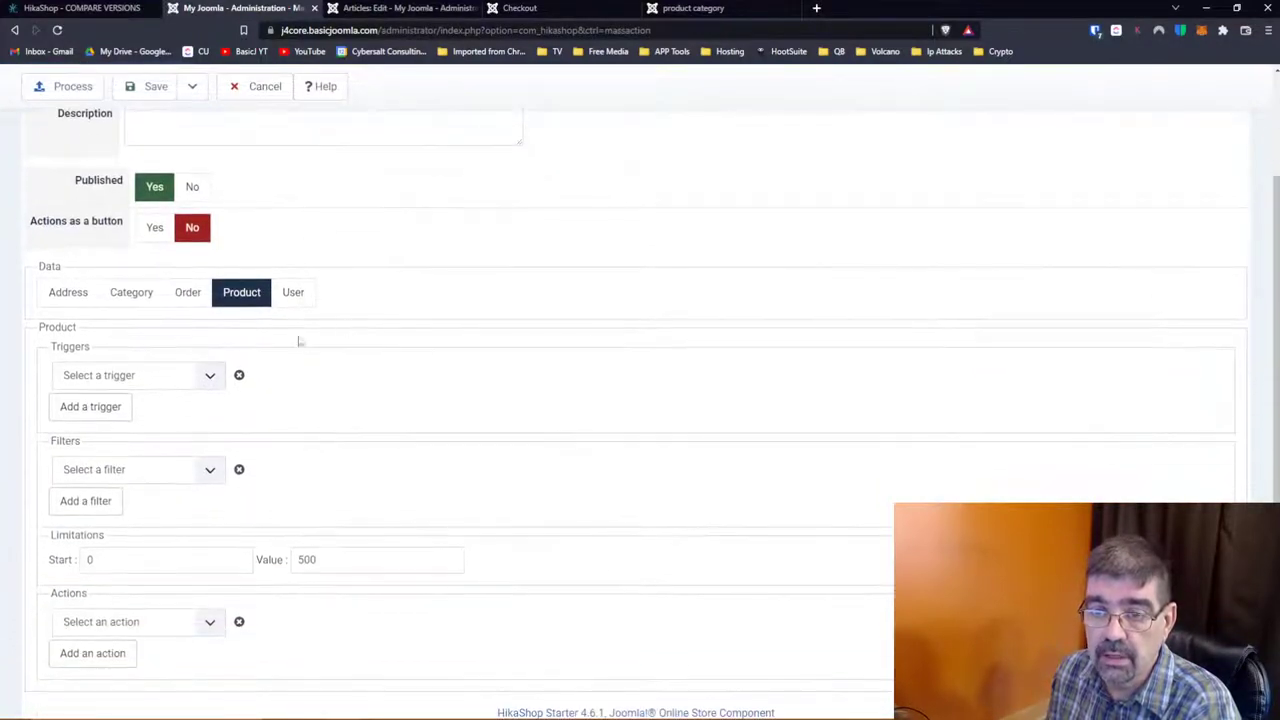
pyautogui.click(207, 389)
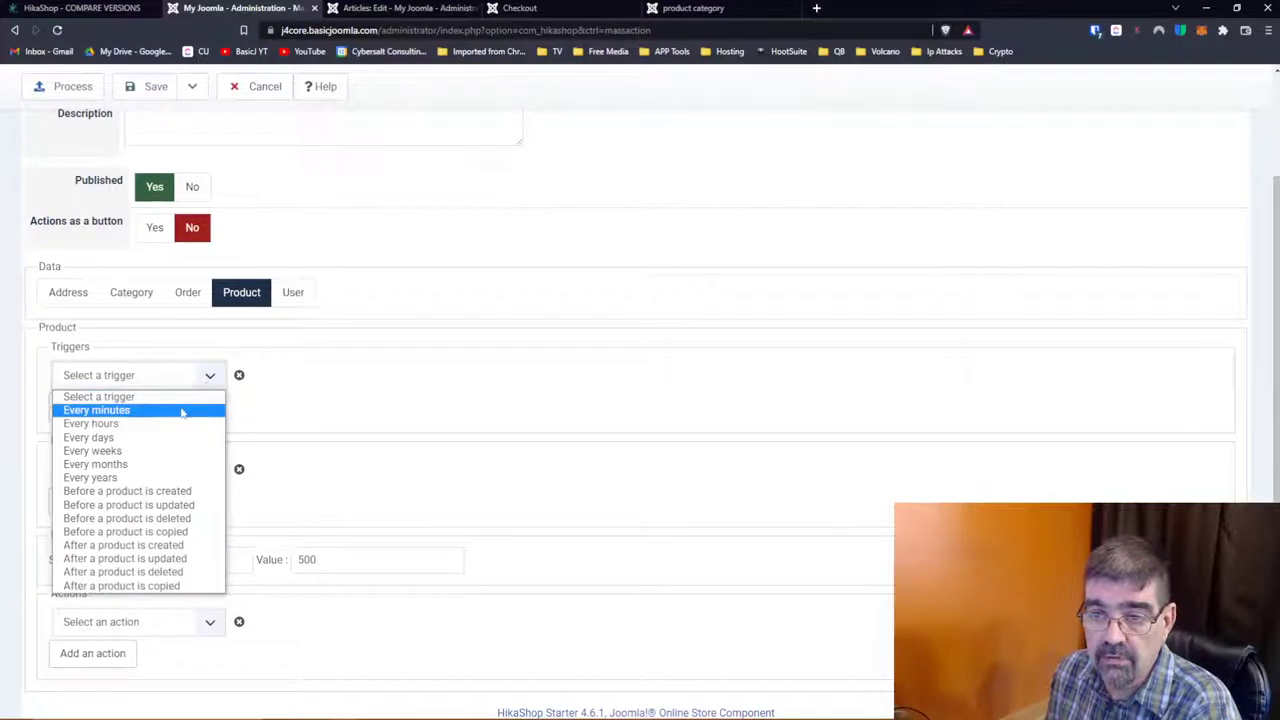
pyautogui.click(180, 409)
pyautogui.scroll(-1, 351, 406)
pyautogui.click(222, 424)
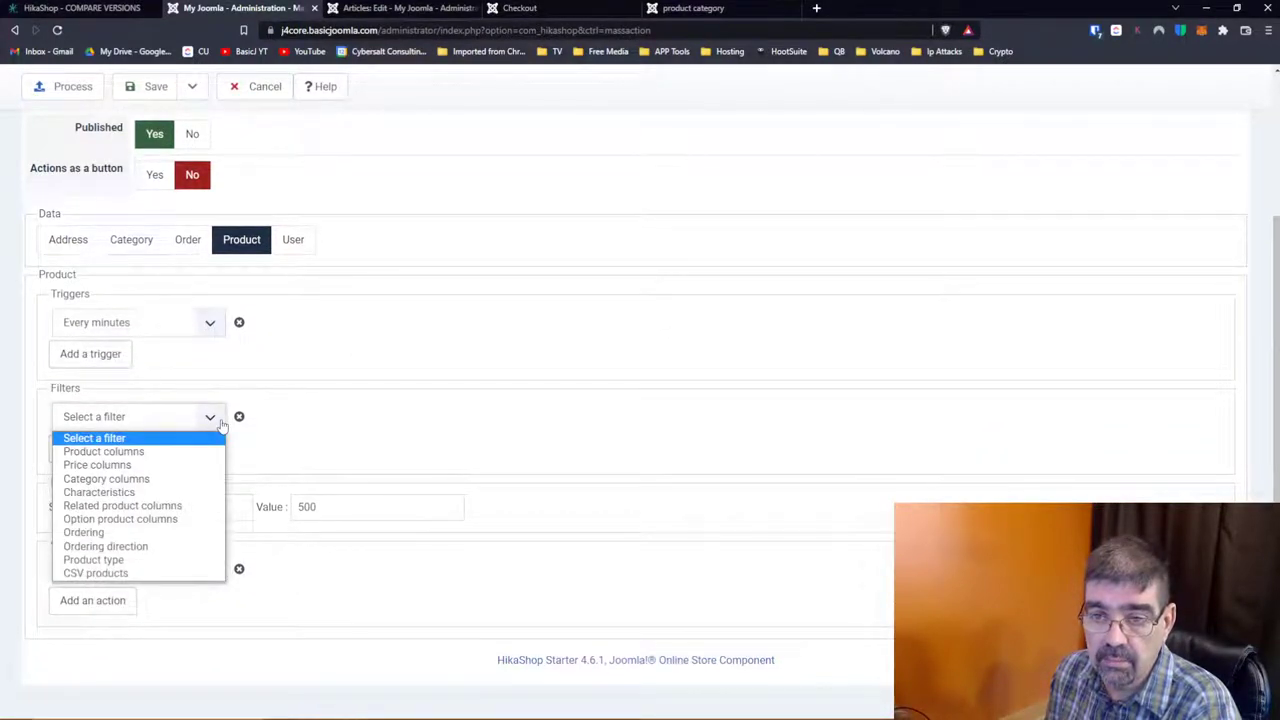
pyautogui.click(165, 451)
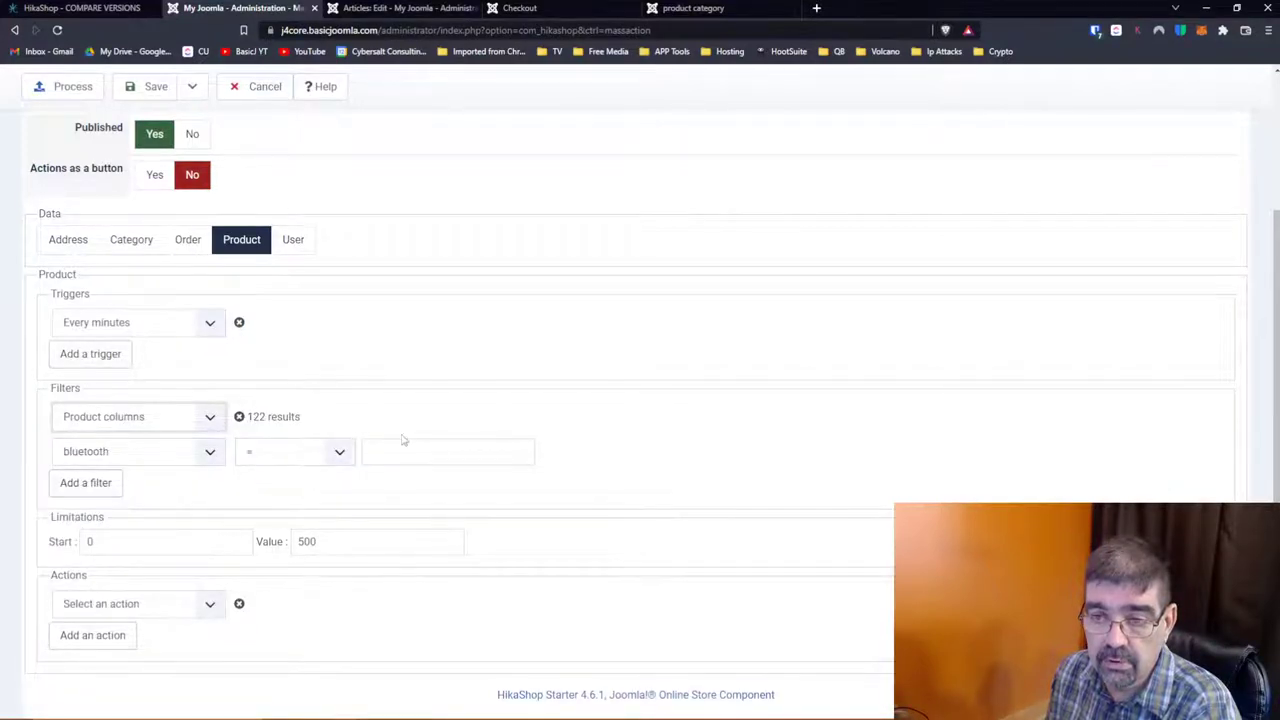
pyautogui.scroll(-1, 404, 439)
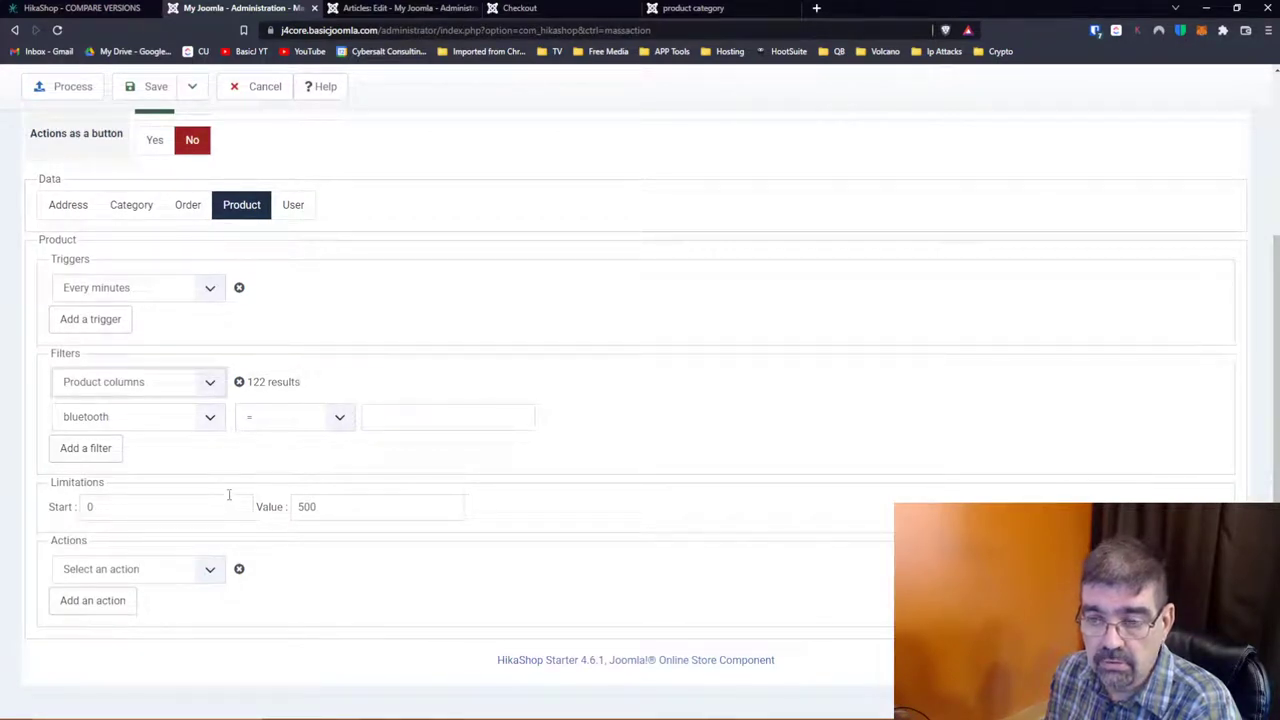
pyautogui.click(205, 569)
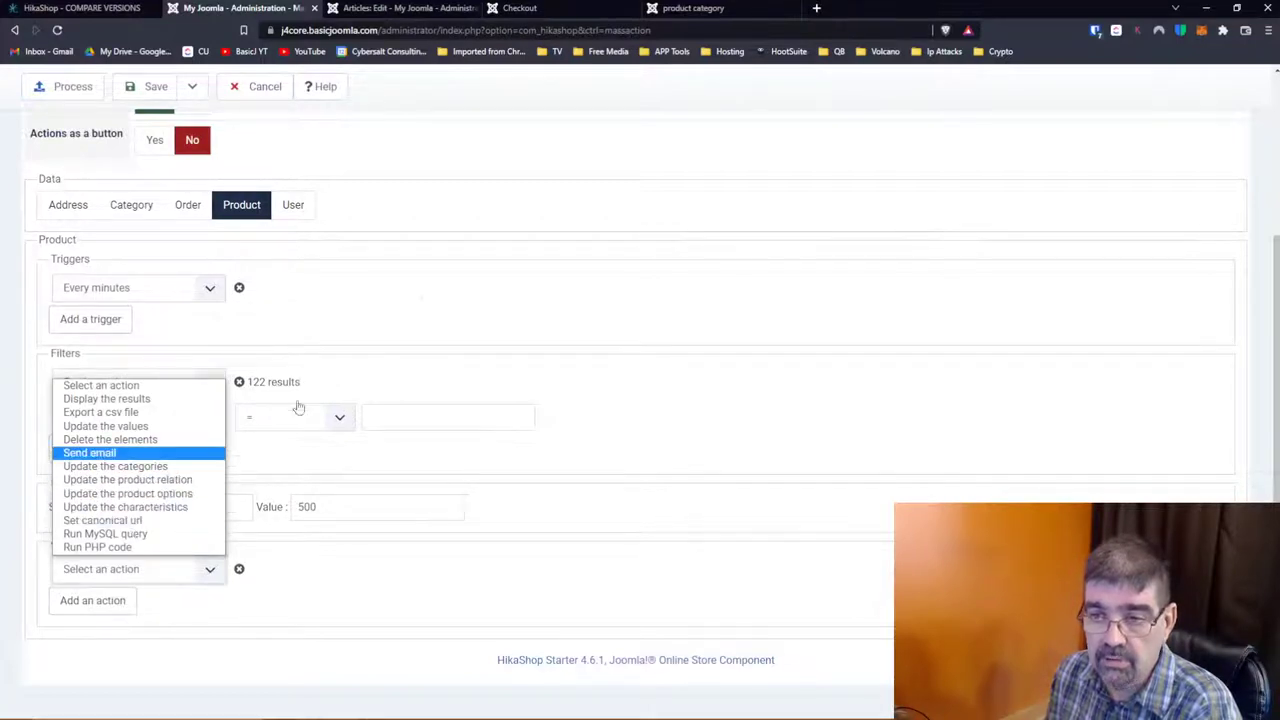
pyautogui.click(420, 303)
pyautogui.scroll(3, 412, 315)
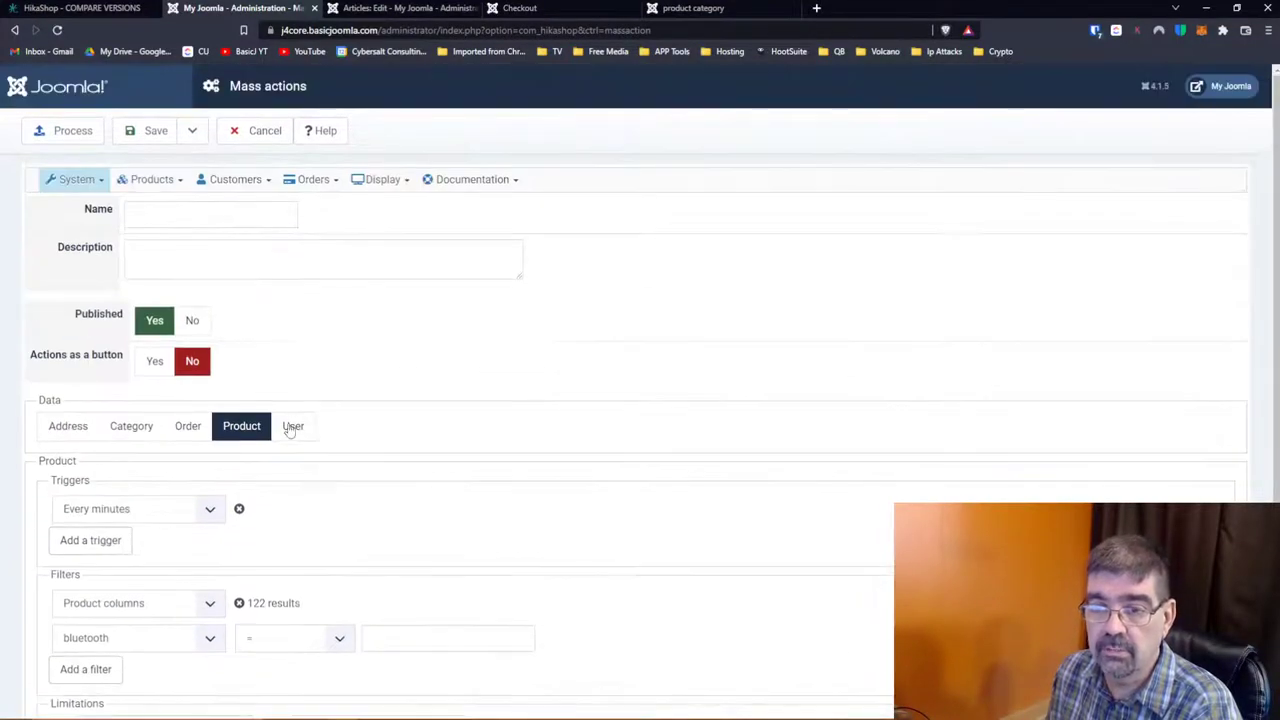
# Step: Switch to User data: trigger Every minutes, filter Have Order, action Send email
pyautogui.click(292, 427)
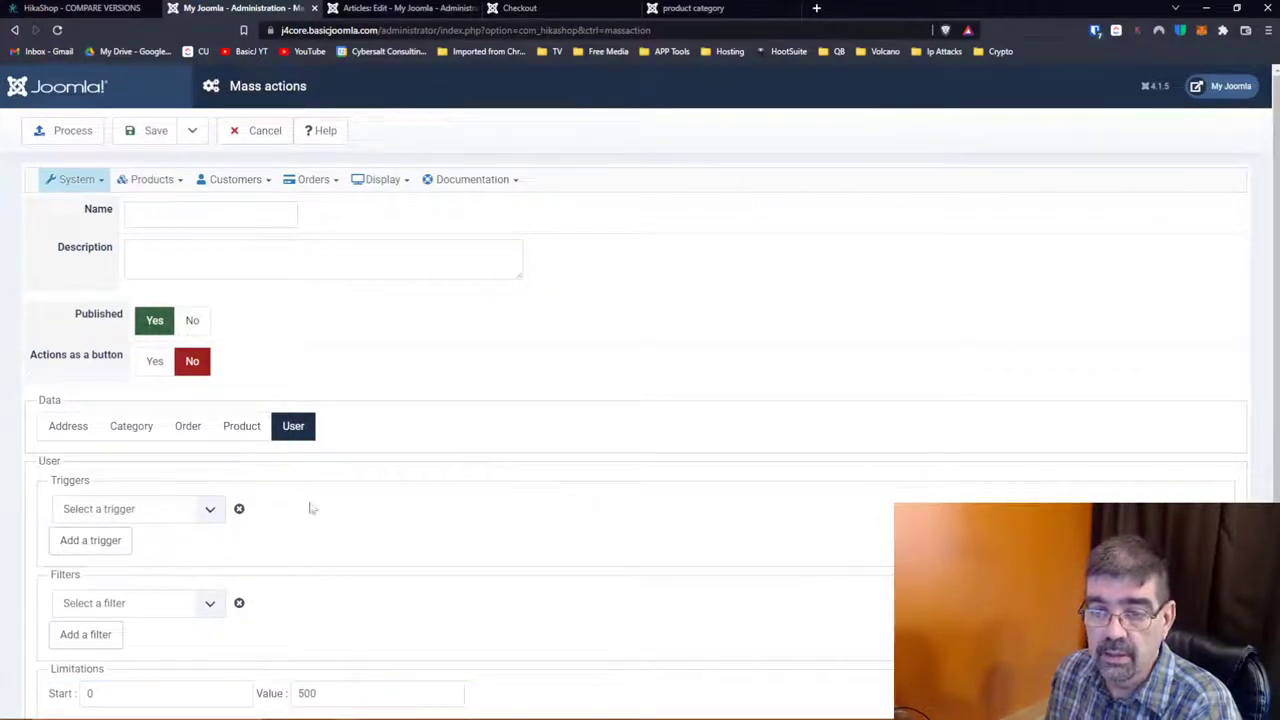
pyautogui.click(207, 516)
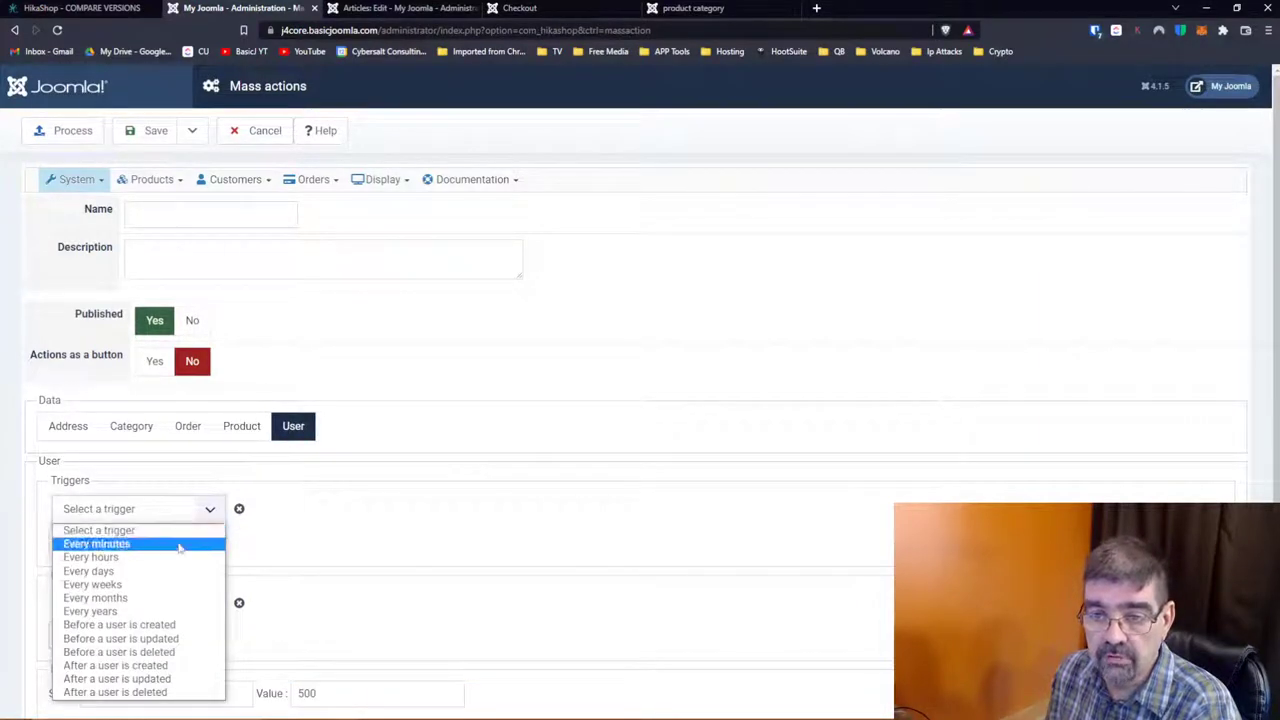
pyautogui.click(186, 543)
pyautogui.scroll(-1, 378, 525)
pyautogui.click(207, 475)
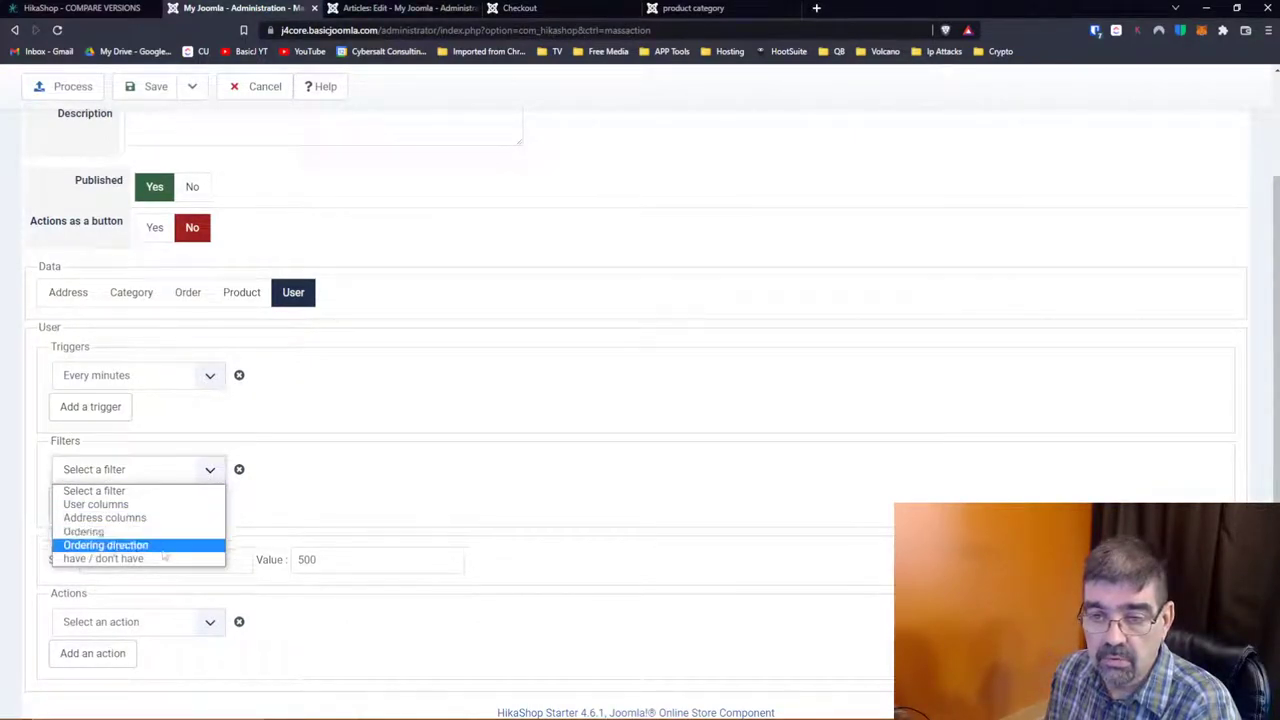
pyautogui.click(163, 558)
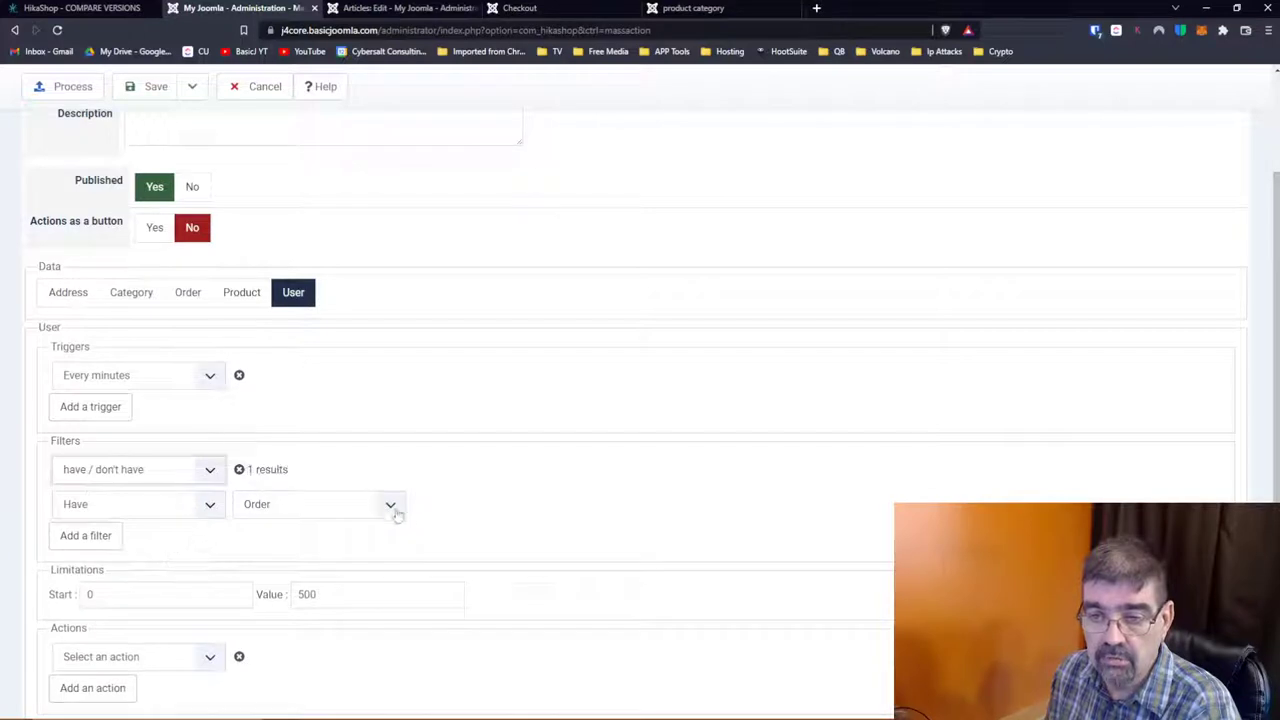
pyautogui.scroll(-2, 483, 491)
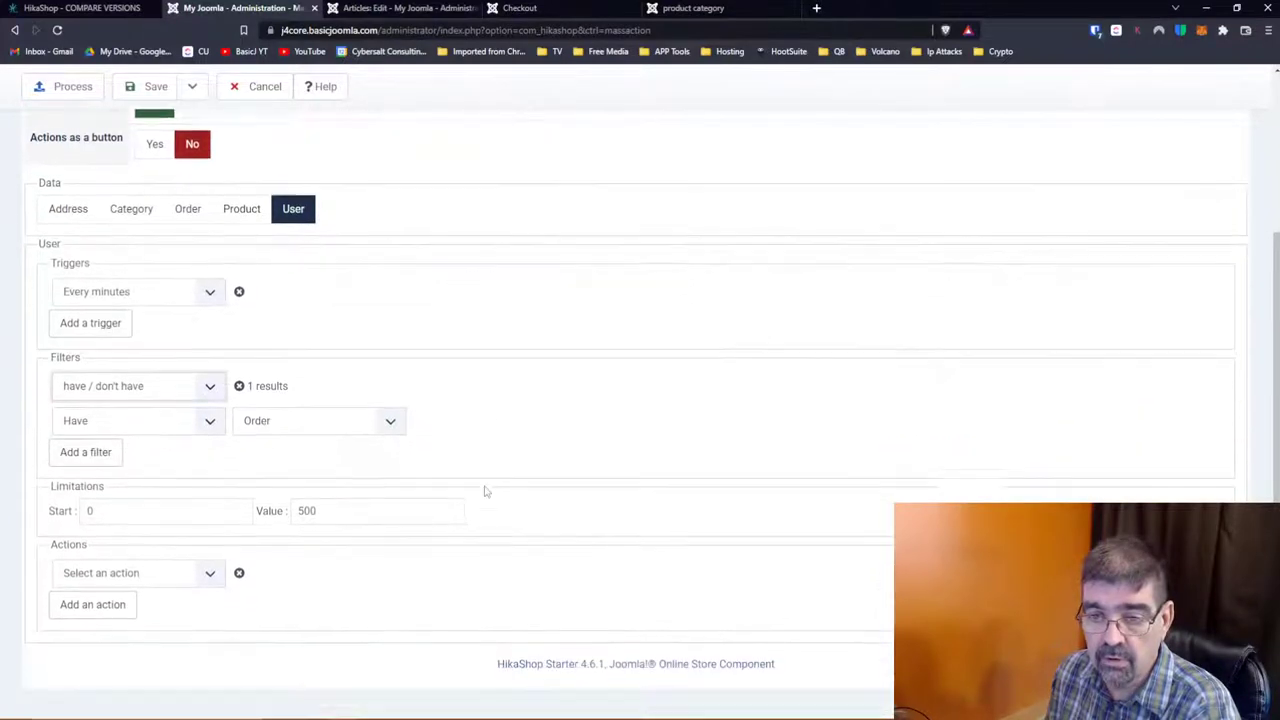
pyautogui.click(212, 572)
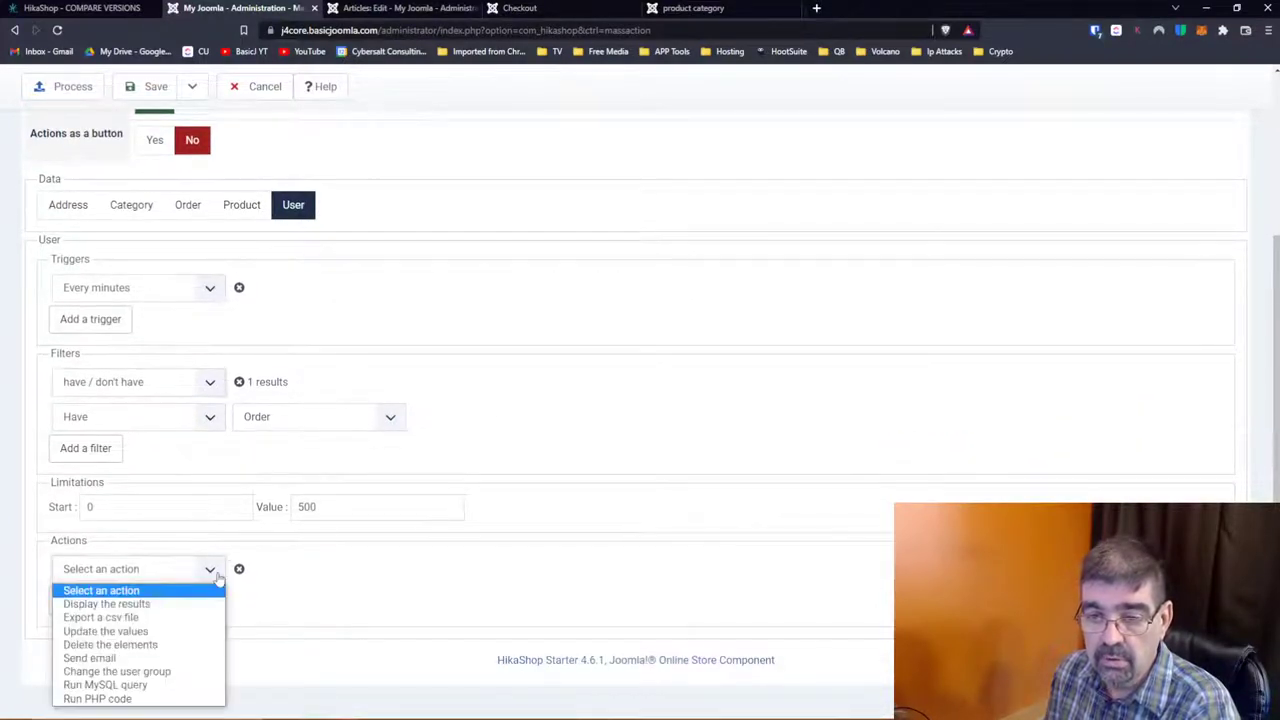
pyautogui.click(133, 657)
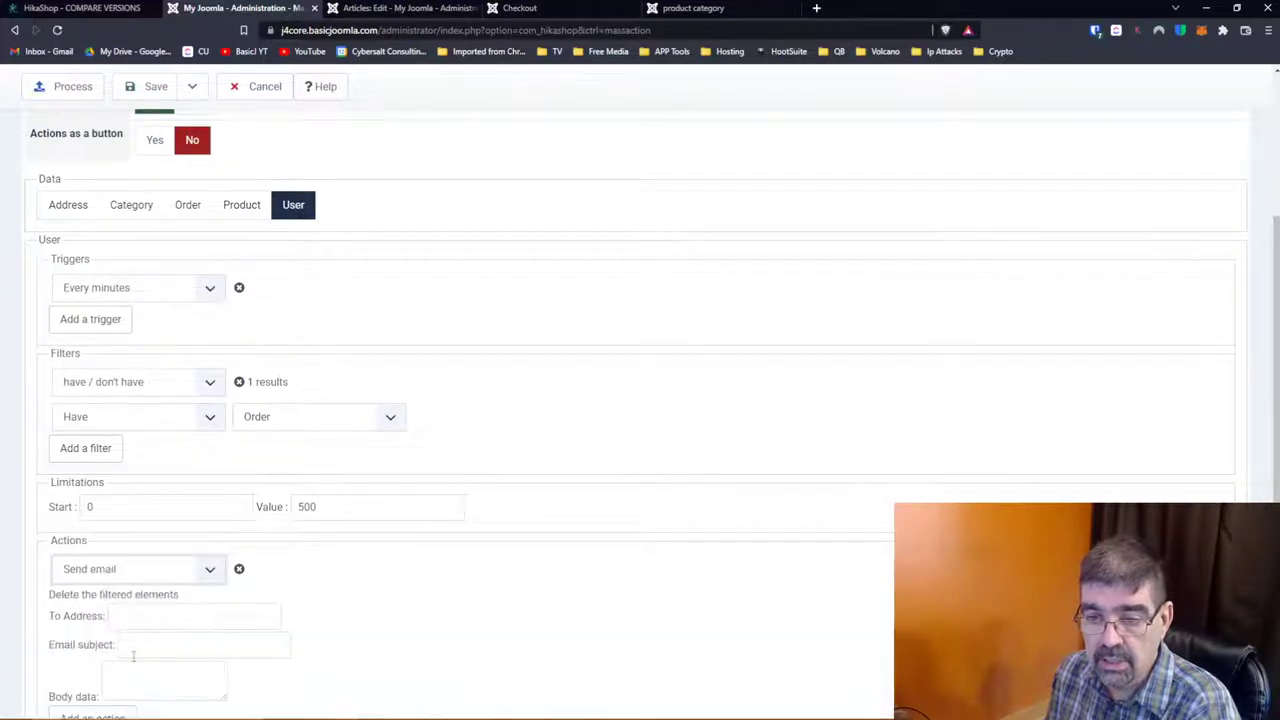
pyautogui.scroll(-2, 366, 617)
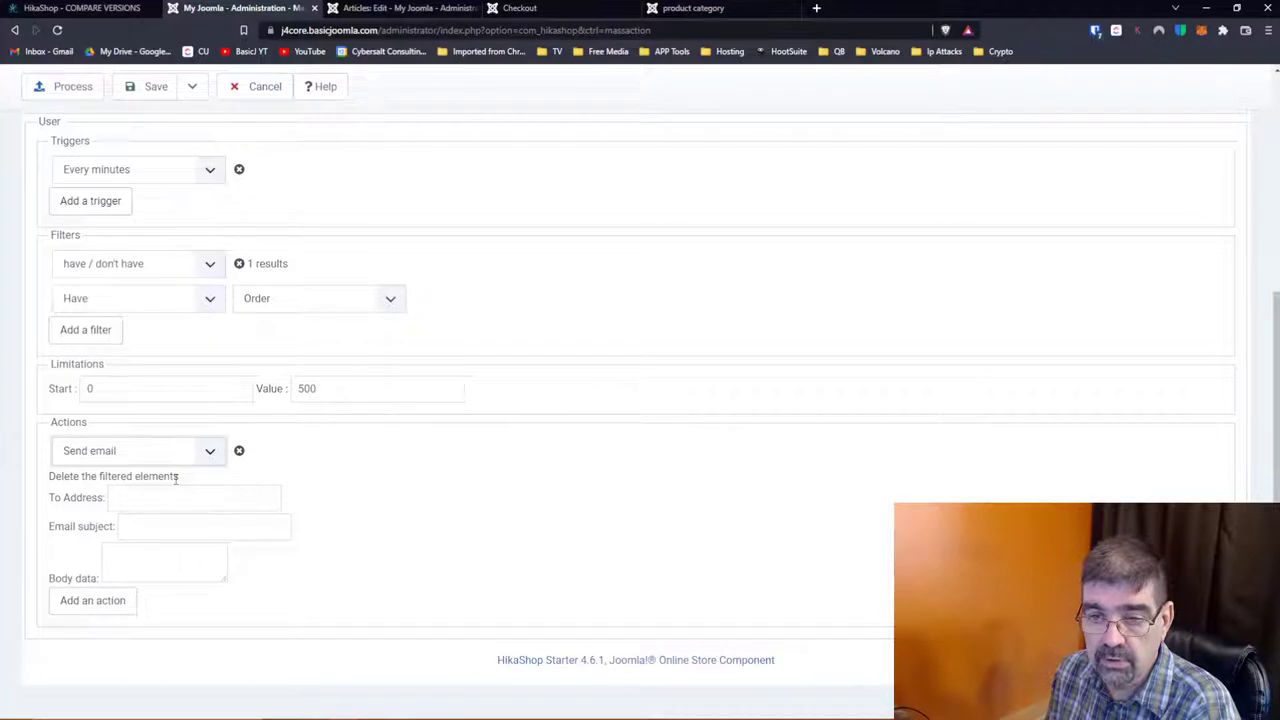
pyautogui.scroll(5, 452, 485)
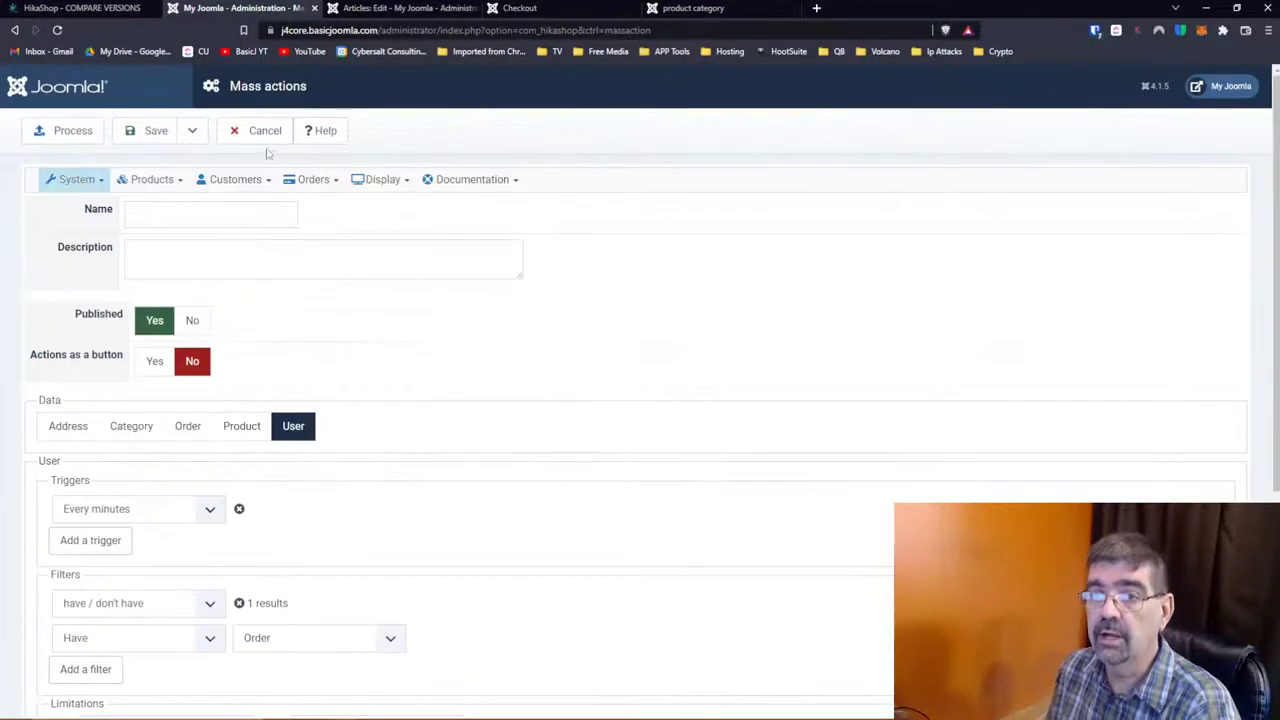
# Step: Cancel the mass action draft and open System > Order statuses
pyautogui.click(262, 130)
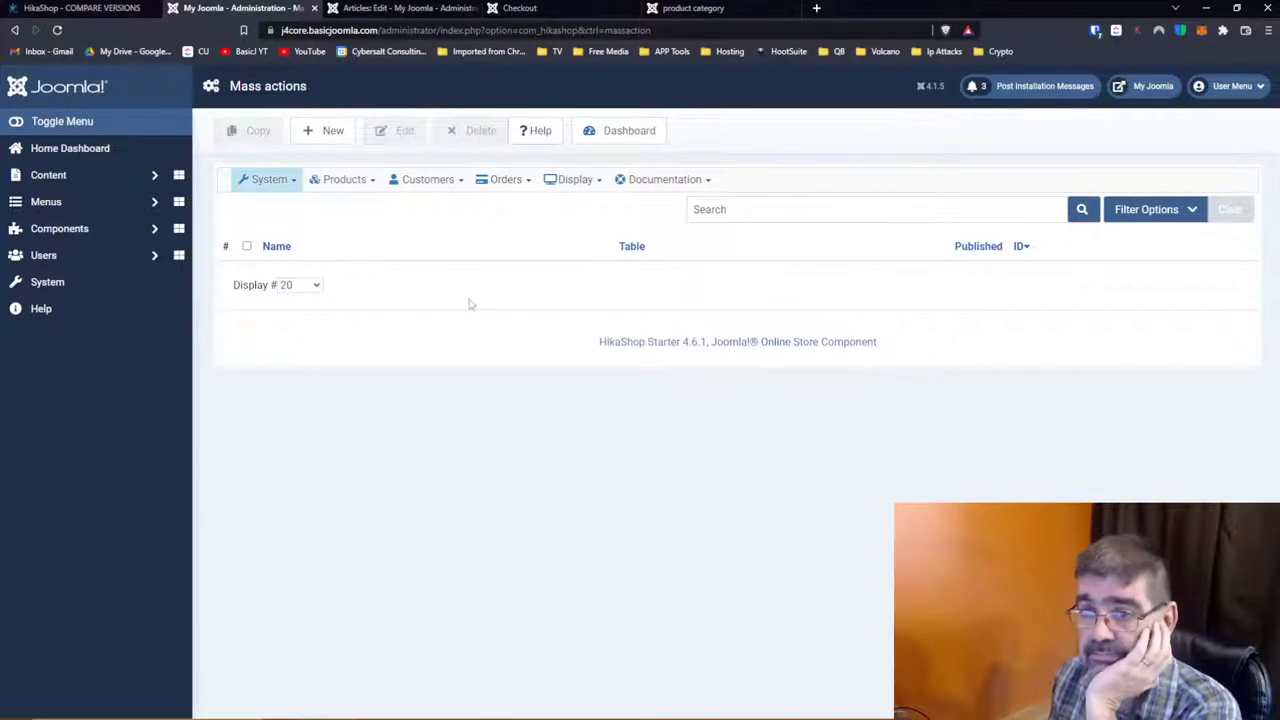
pyautogui.click(288, 185)
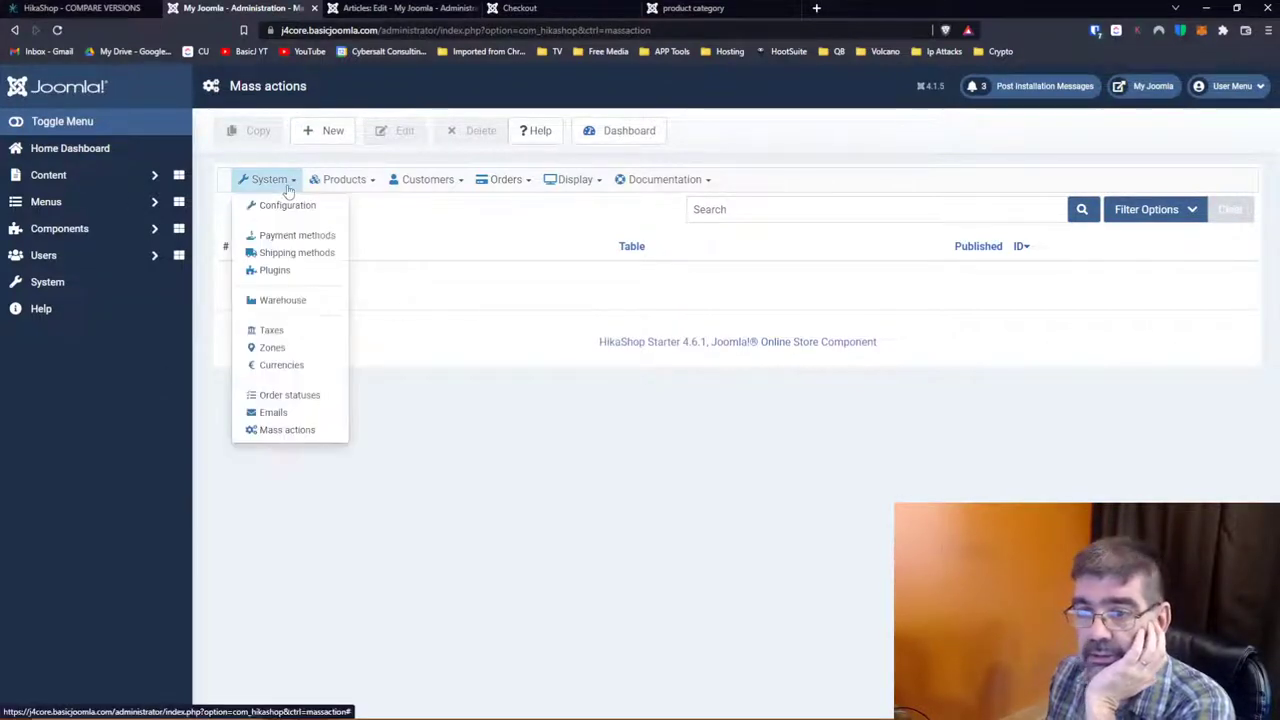
pyautogui.click(300, 398)
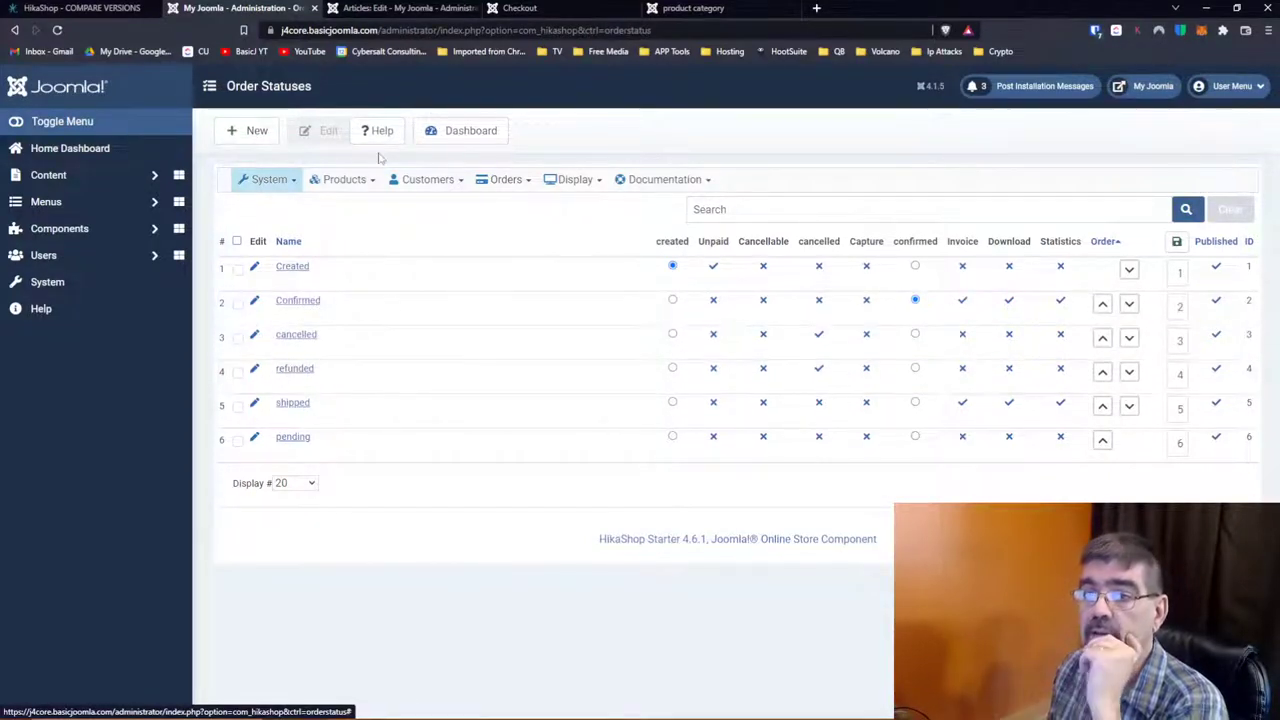
# Step: Go back, resubmit the reloaded page, and open Products > Products
pyautogui.click(14, 31)
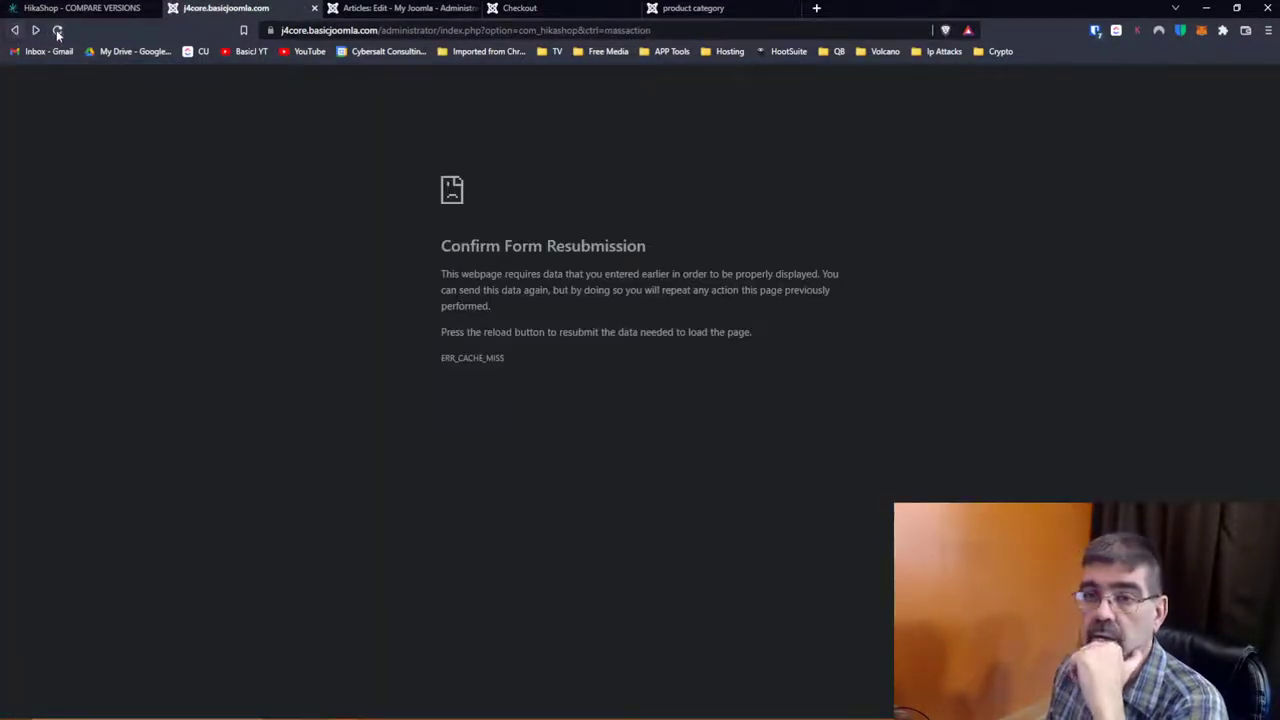
pyautogui.click(57, 31)
pyautogui.click(692, 132)
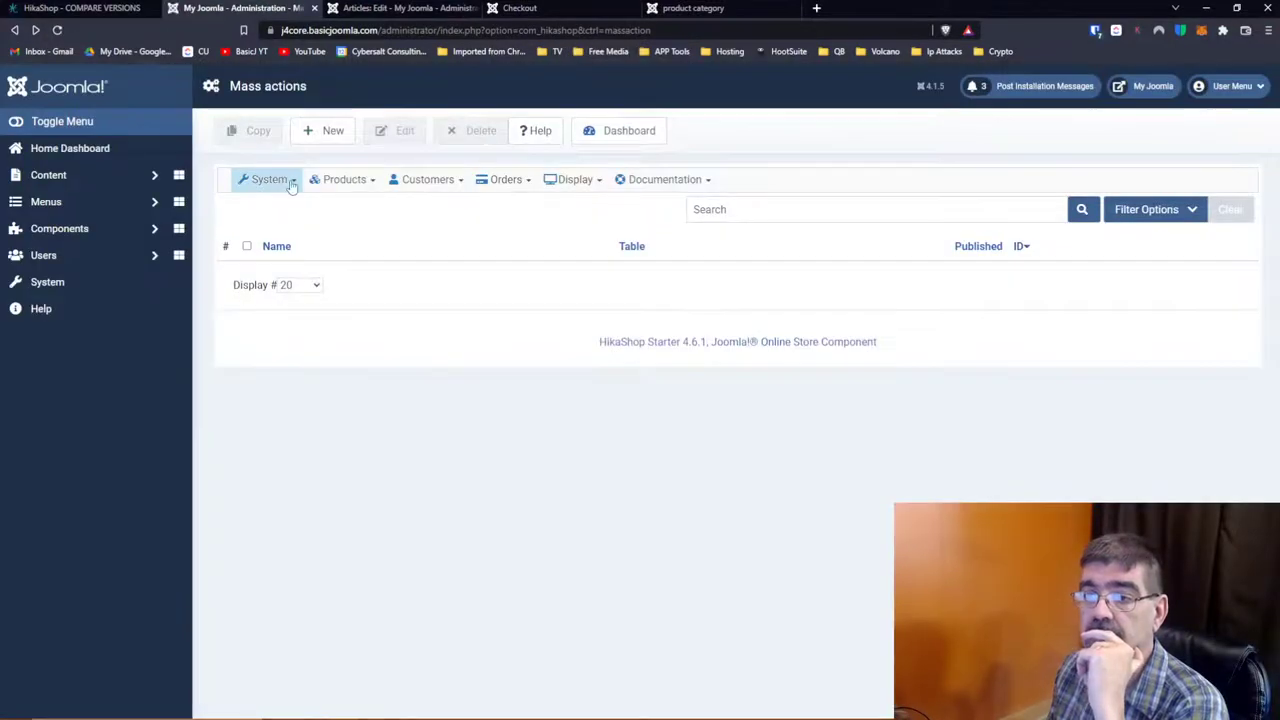
pyautogui.click(290, 182)
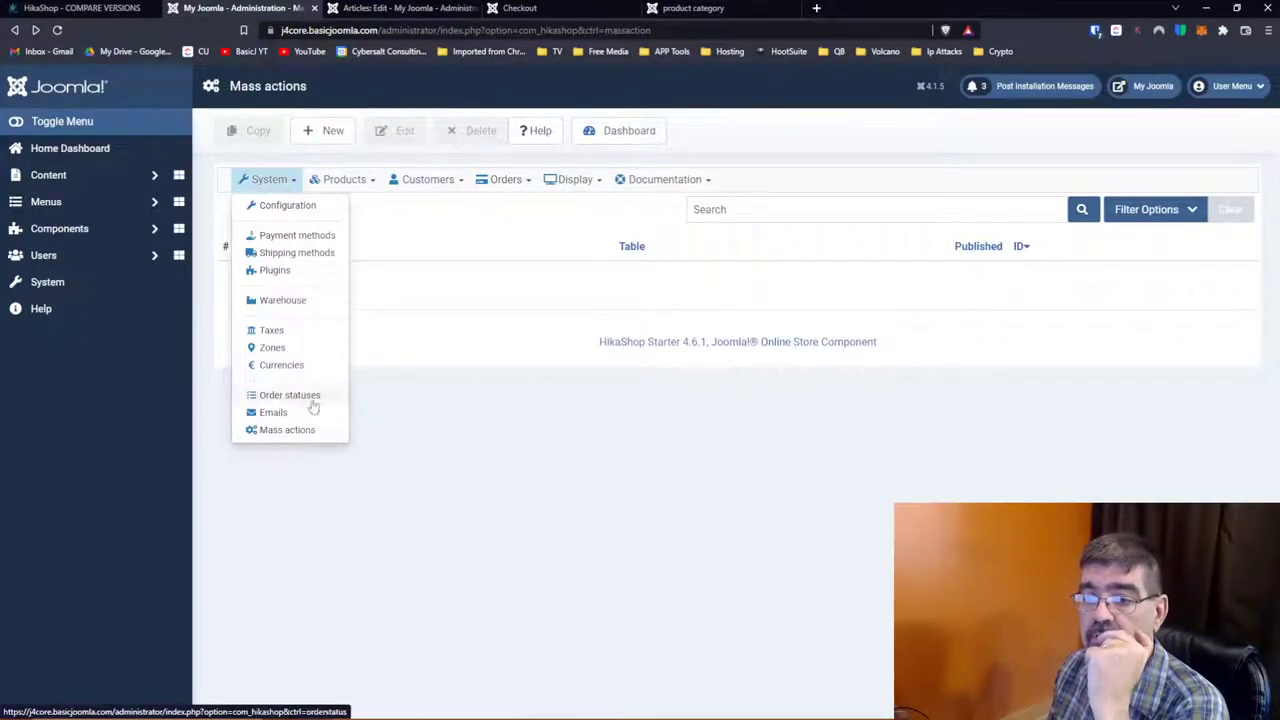
pyautogui.click(345, 186)
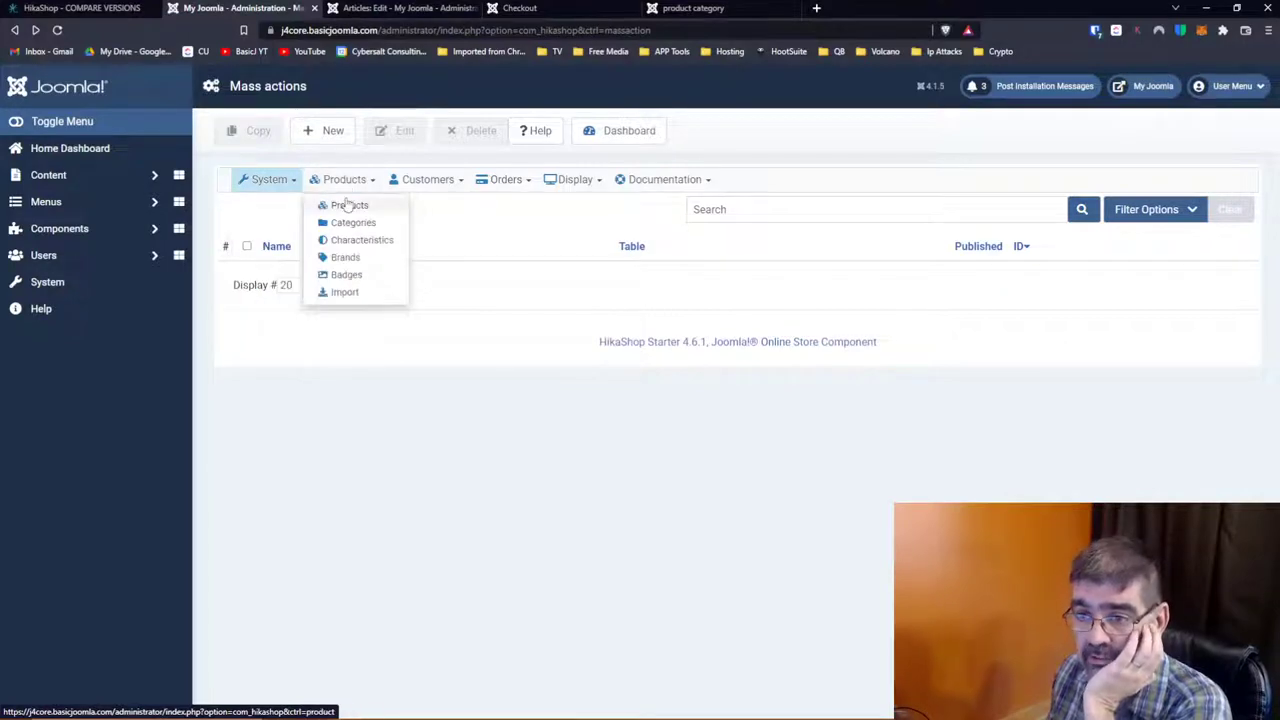
pyautogui.click(348, 205)
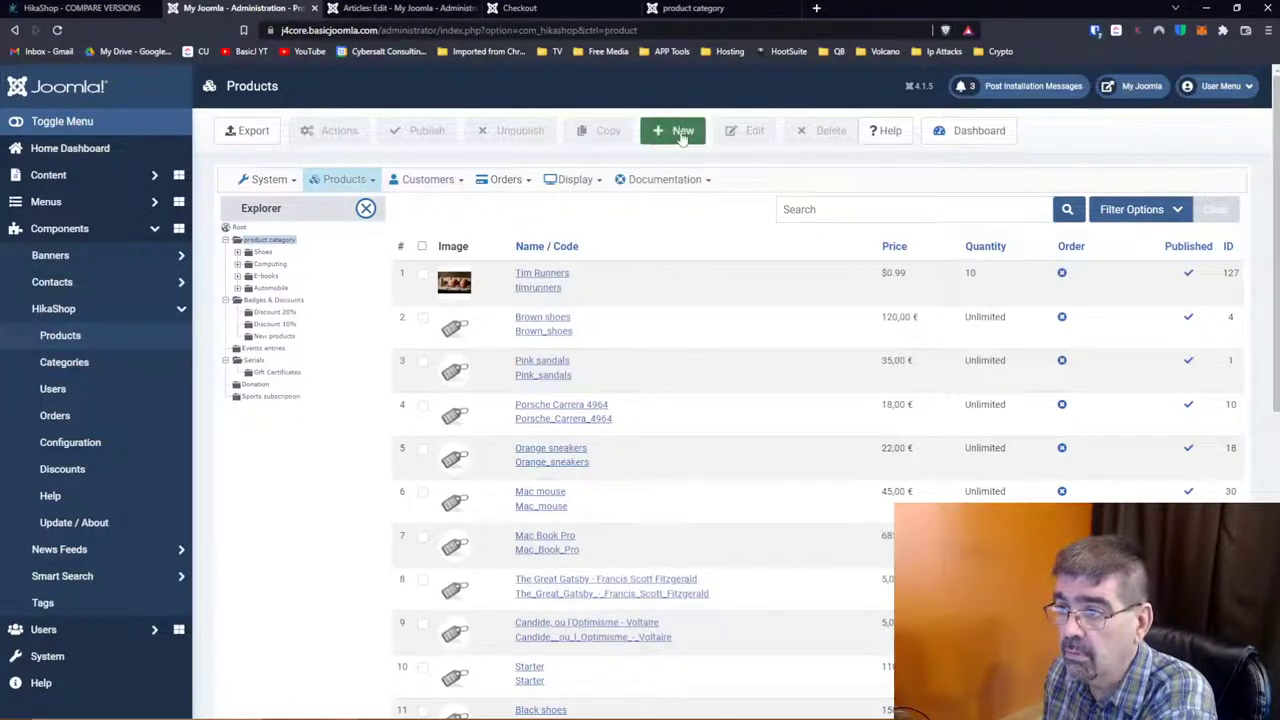
# Step: Create category 'Tim Products' with parent Shoes and Save & Close it
pyautogui.moveTo(362, 190)
pyautogui.click(350, 222)
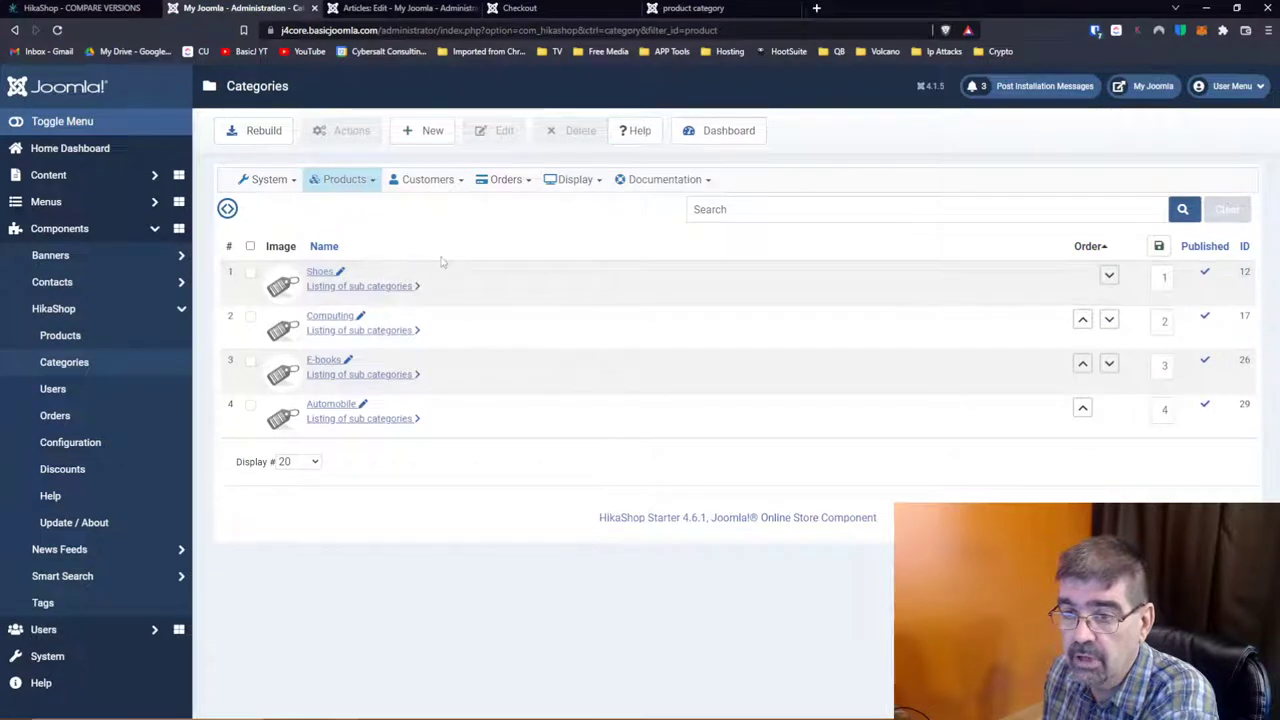
pyautogui.click(423, 131)
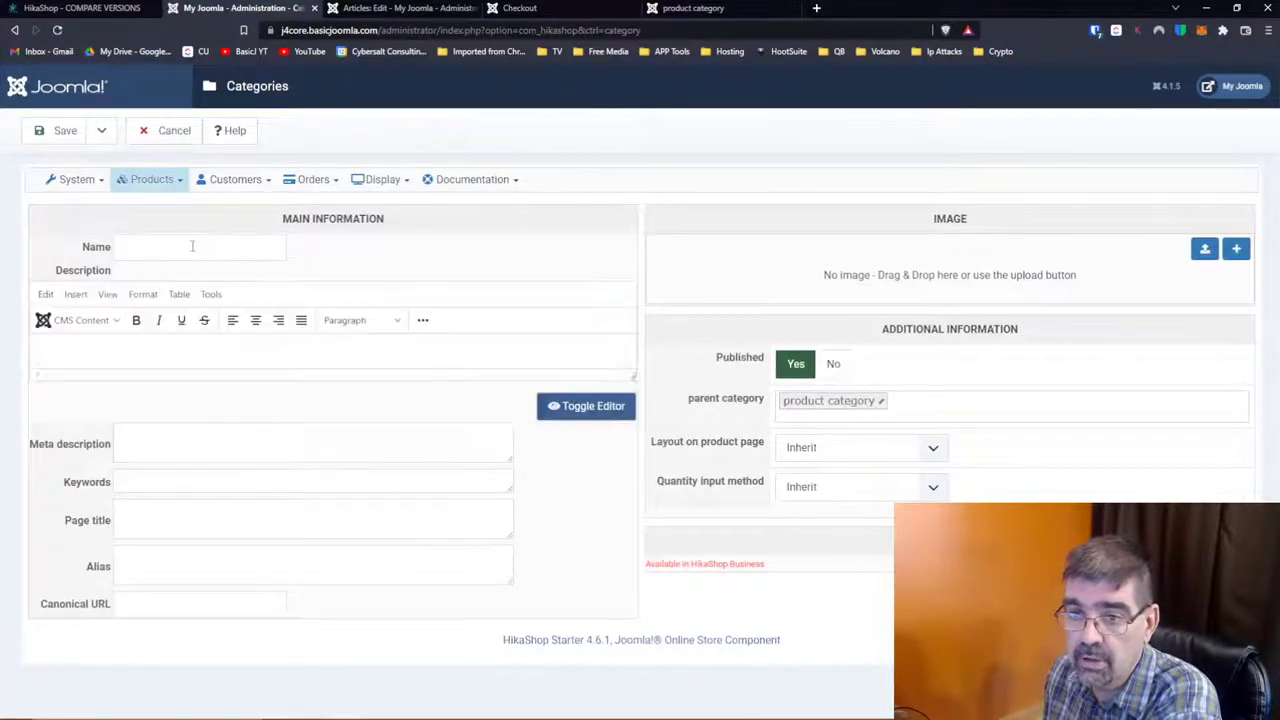
pyautogui.click(192, 246)
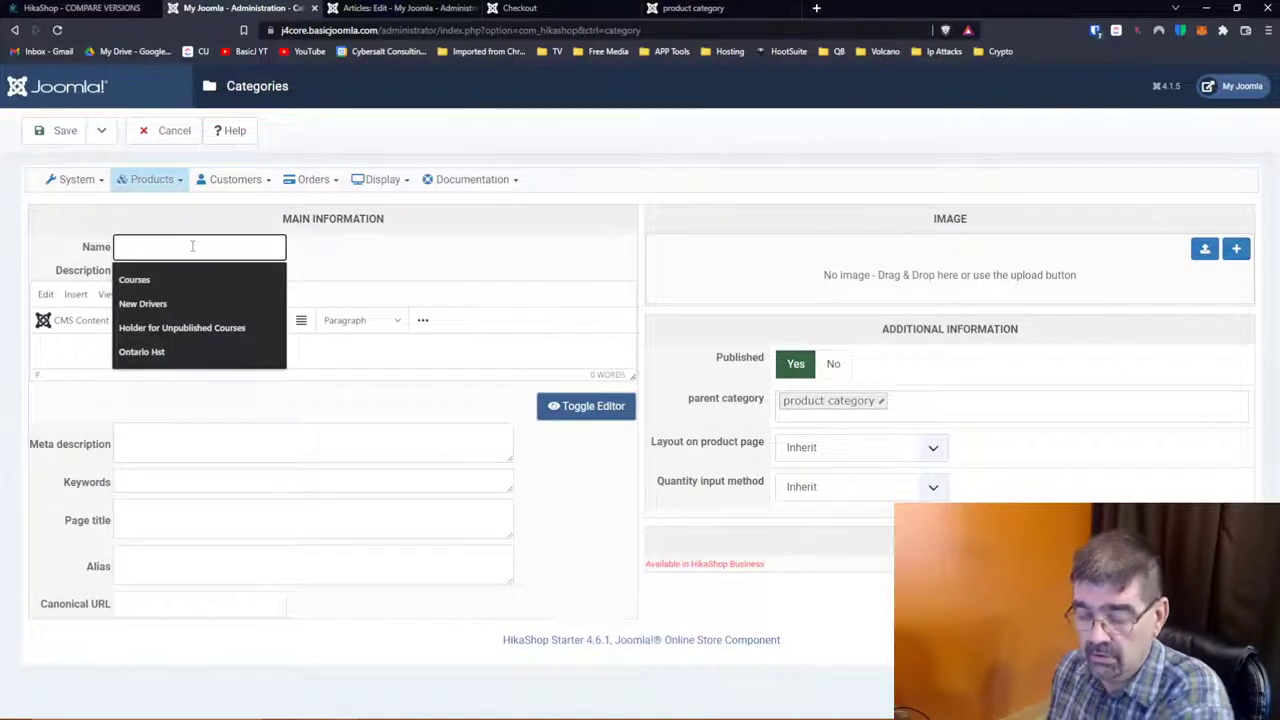
pyautogui.write('Tim')
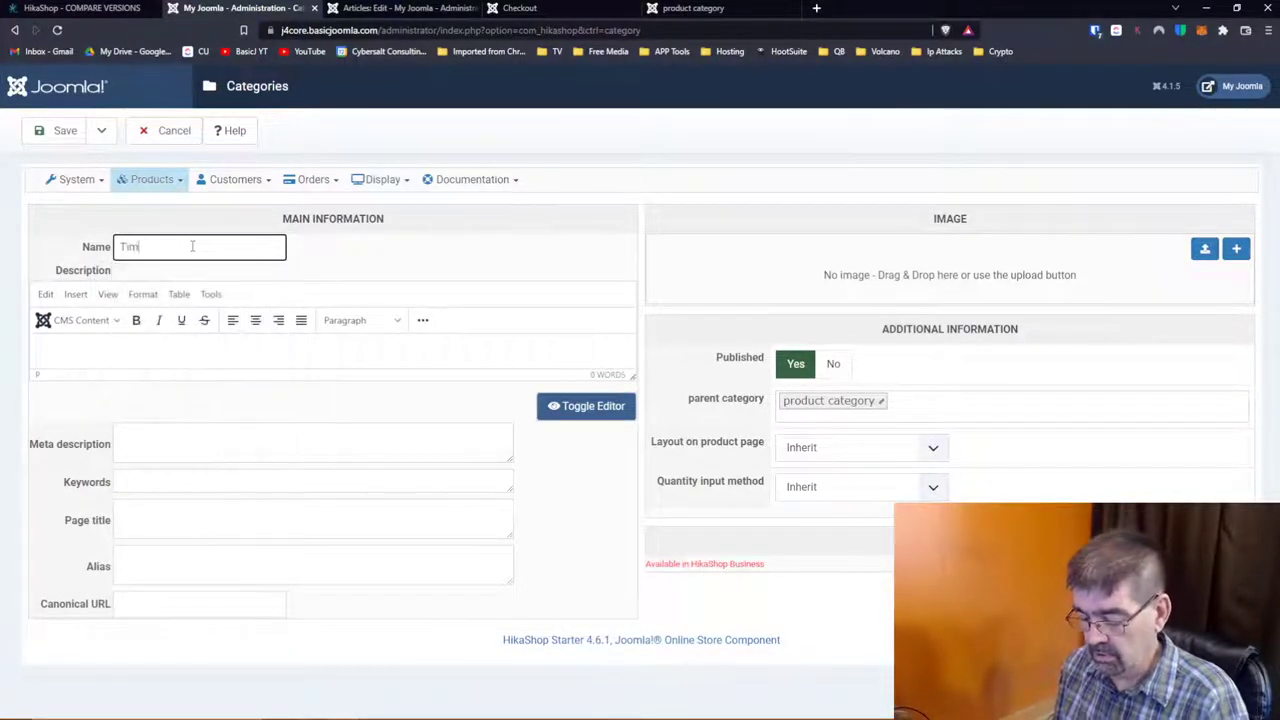
pyautogui.write(' Products')
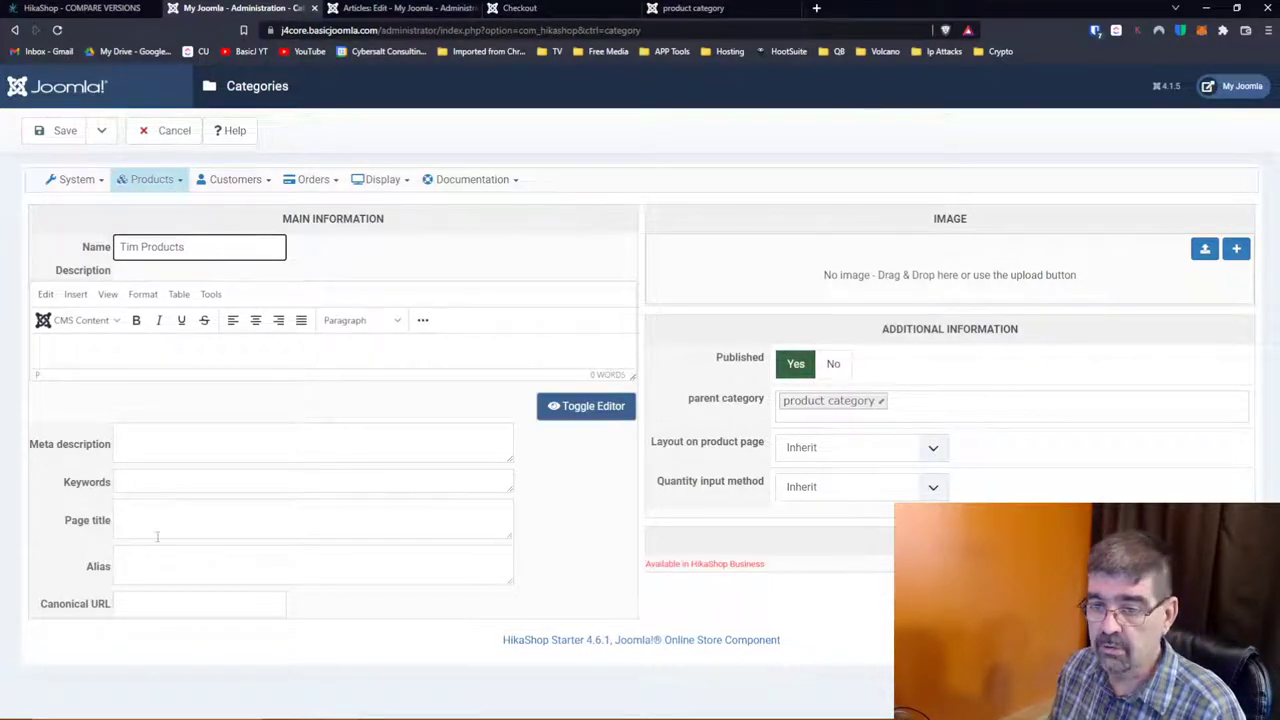
pyautogui.click(901, 401)
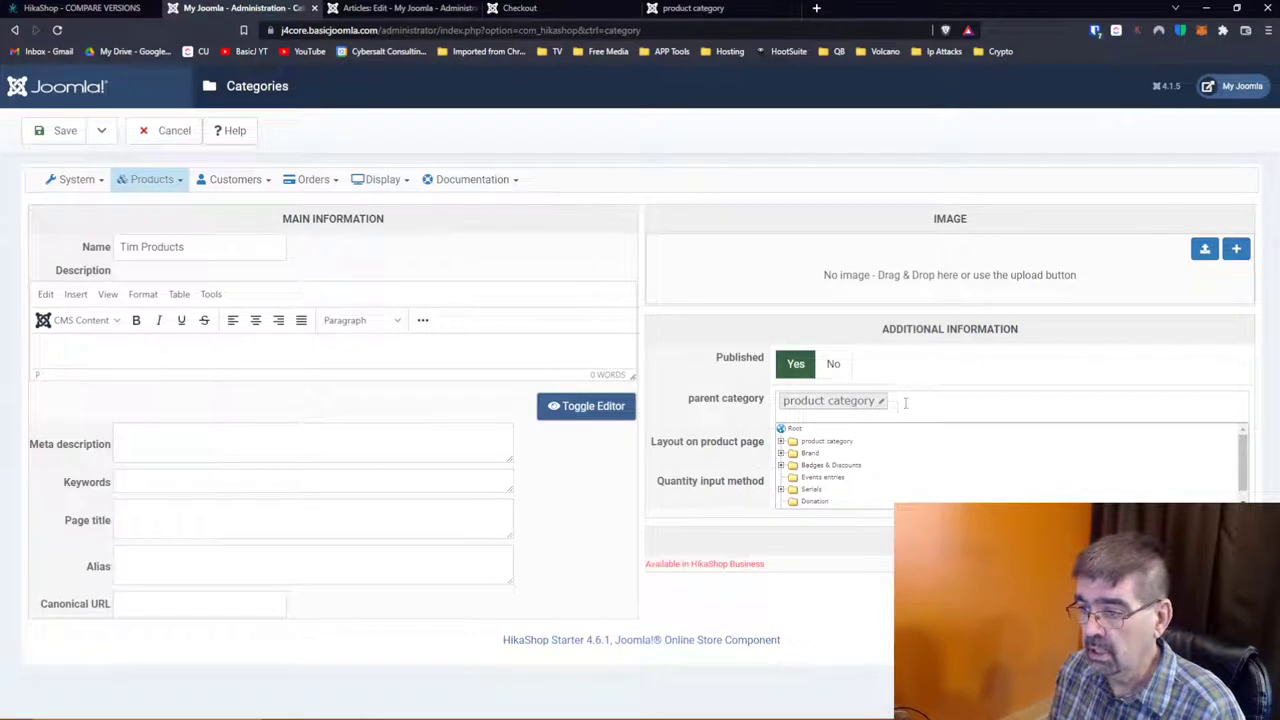
pyautogui.click(781, 442)
pyautogui.click(822, 453)
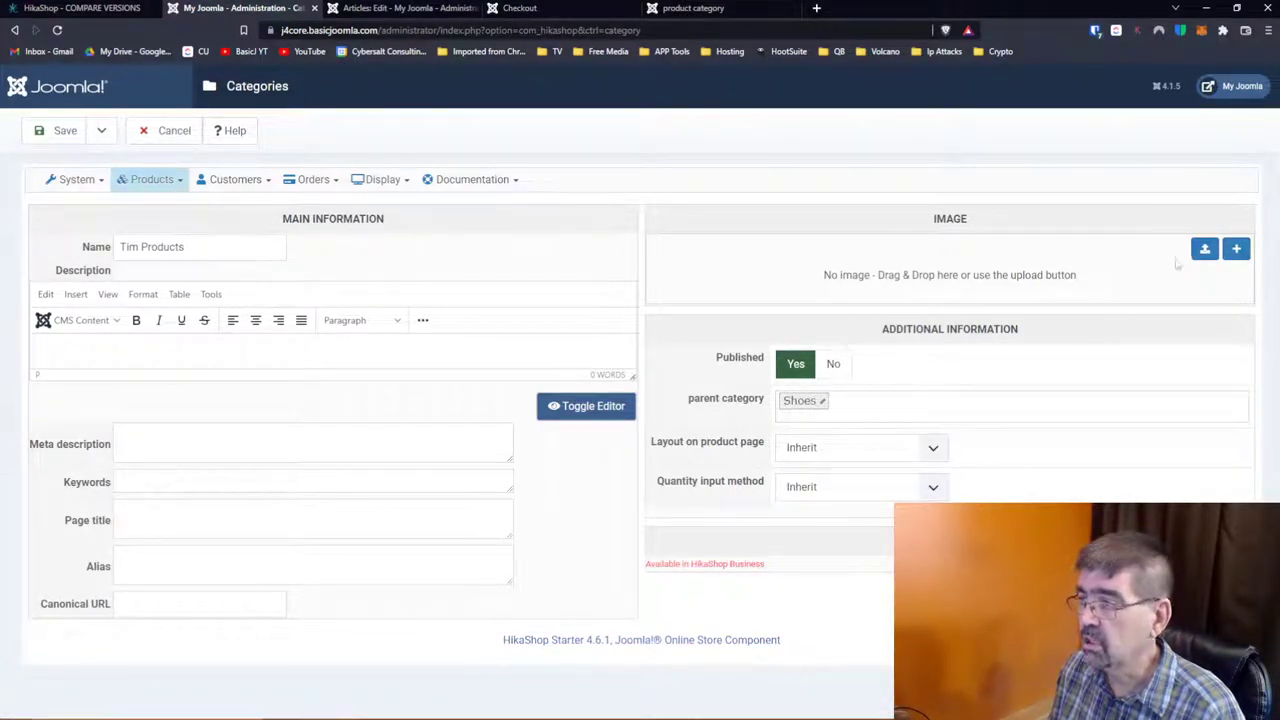
pyautogui.click(101, 130)
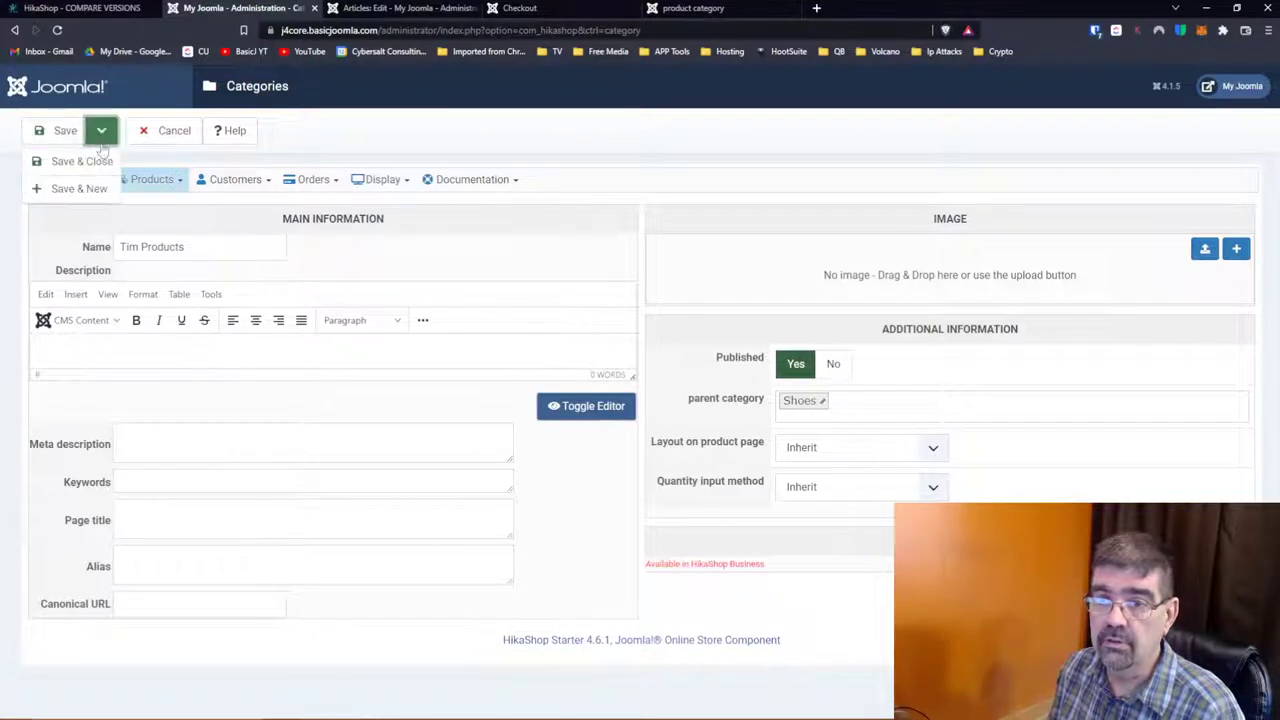
pyautogui.click(107, 163)
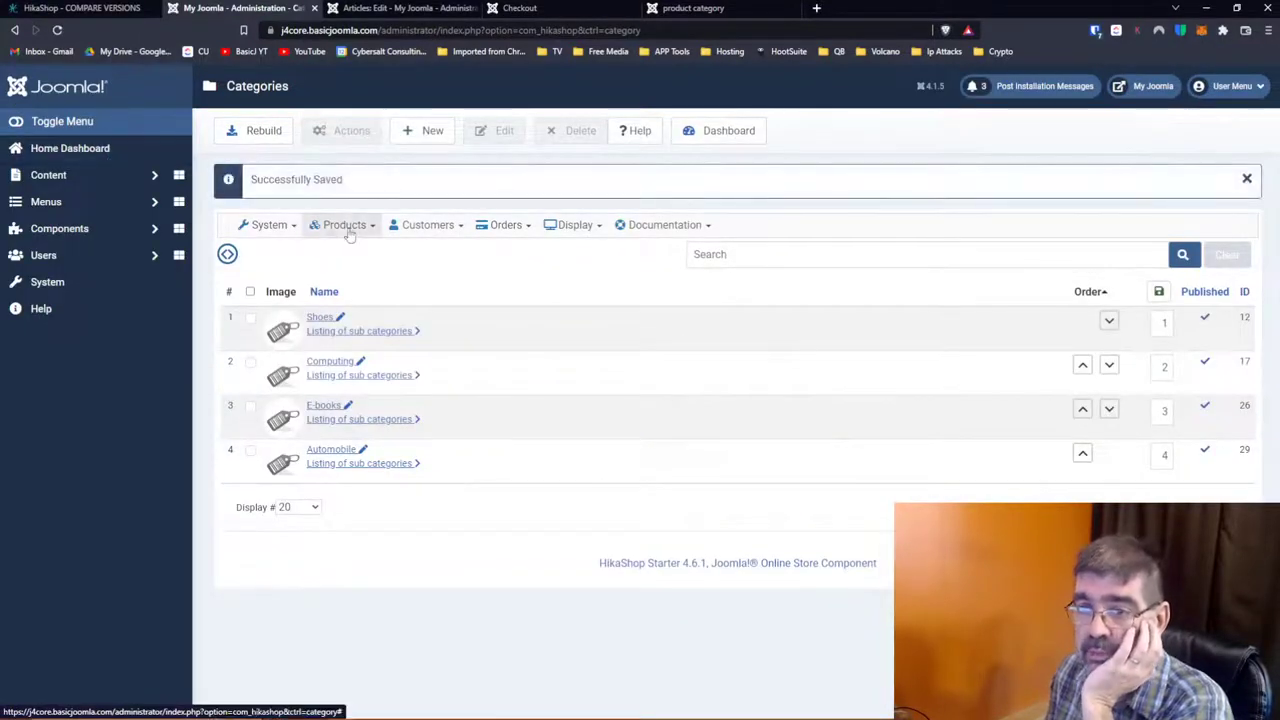
pyautogui.click(347, 227)
# Step: Start a new characteristic named 'Timishness' with Display values on listings set to Yes
pyautogui.click(364, 287)
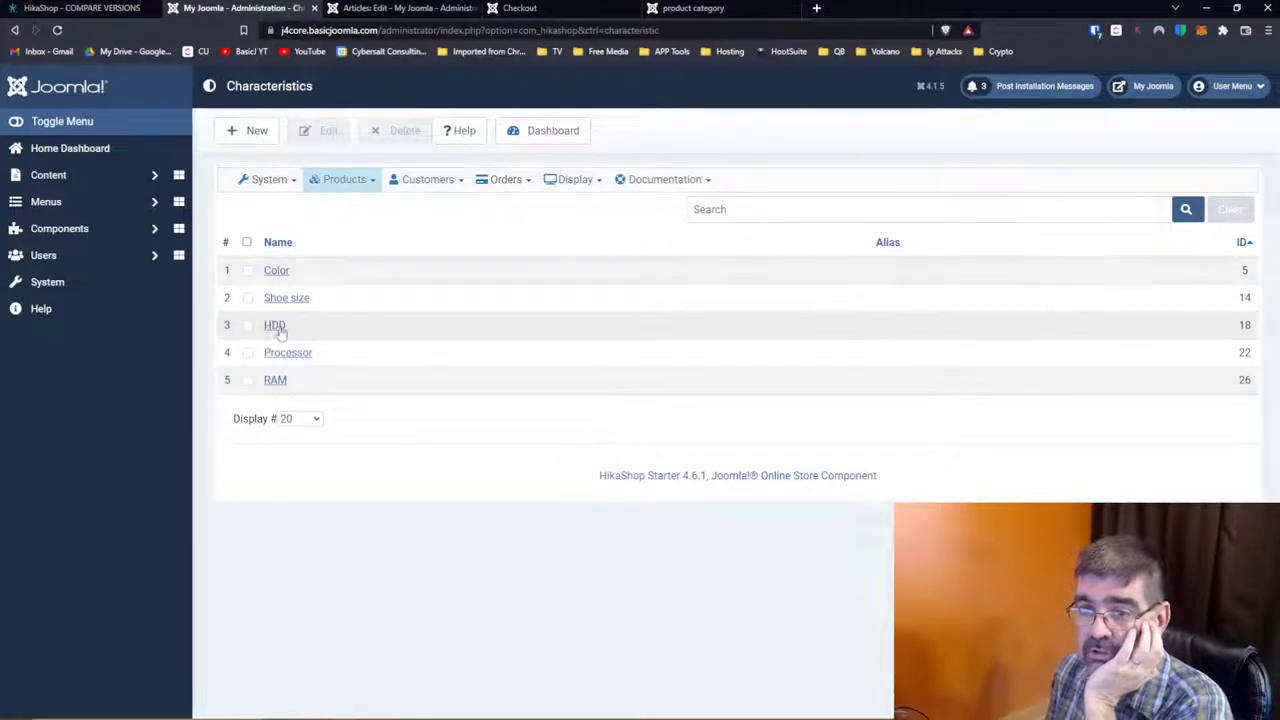
pyautogui.click(248, 133)
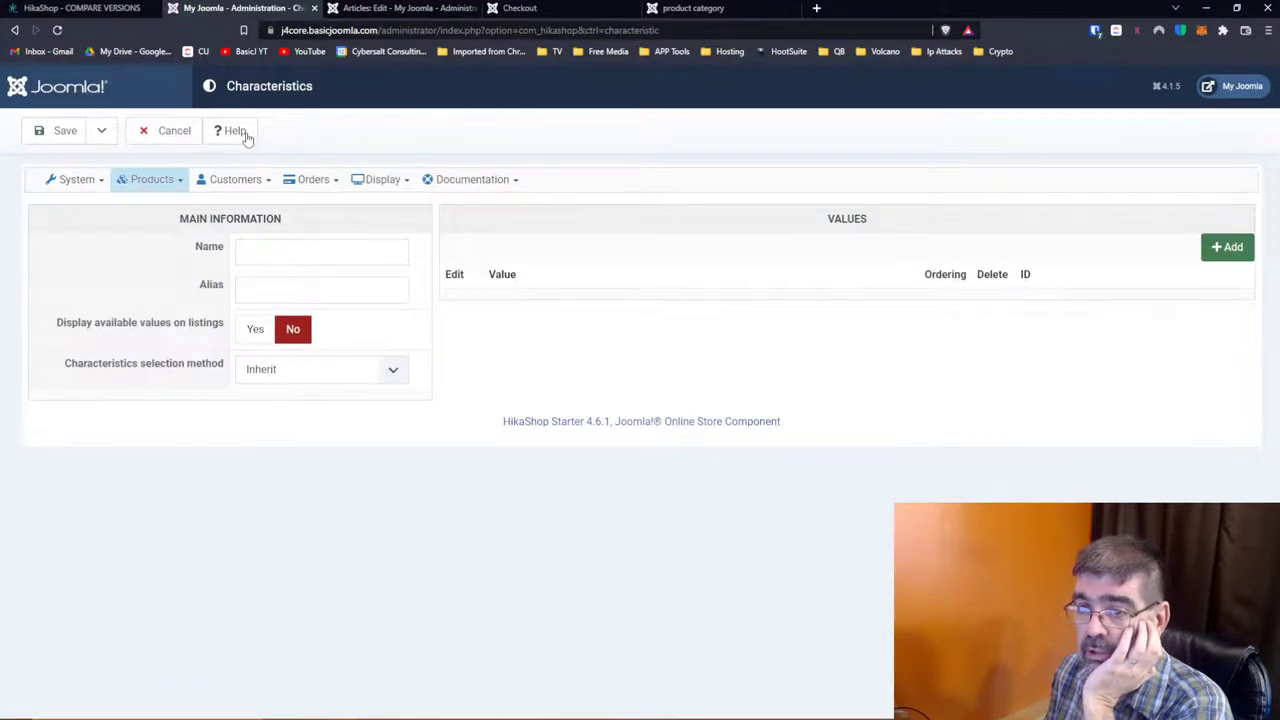
pyautogui.click(302, 254)
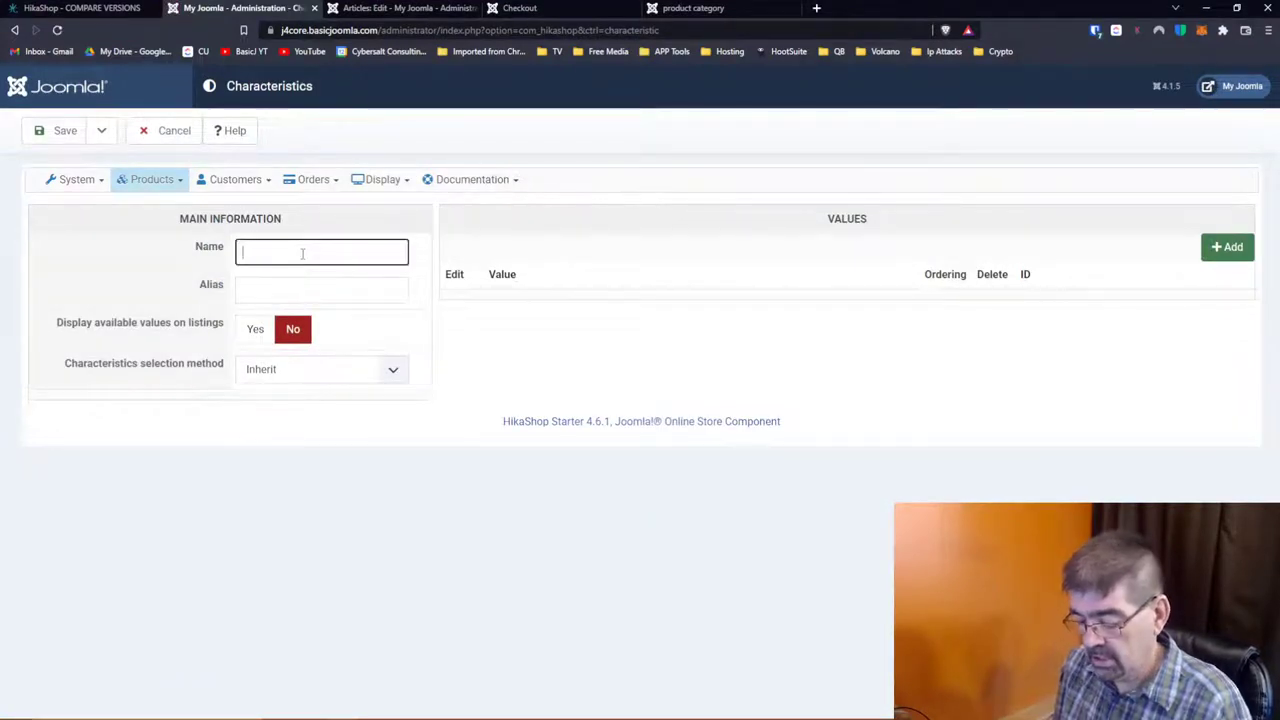
pyautogui.write('Timish')
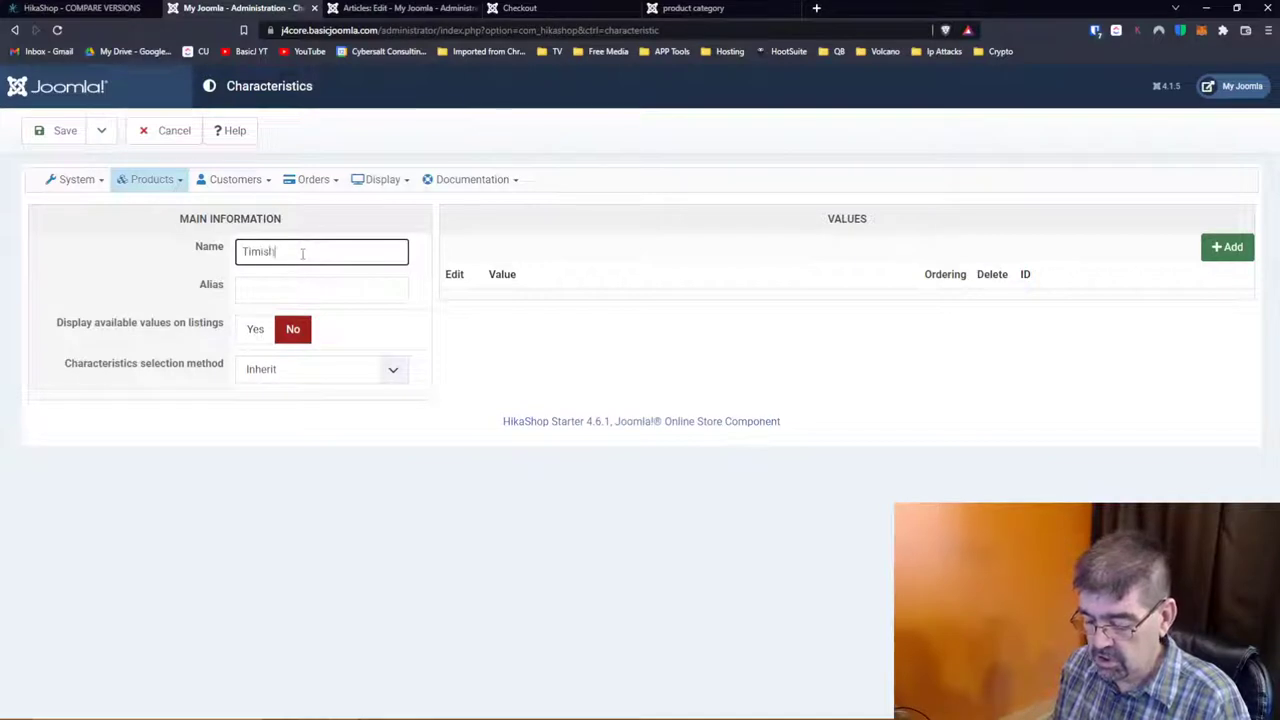
pyautogui.write('ness')
pyautogui.press('Tab')
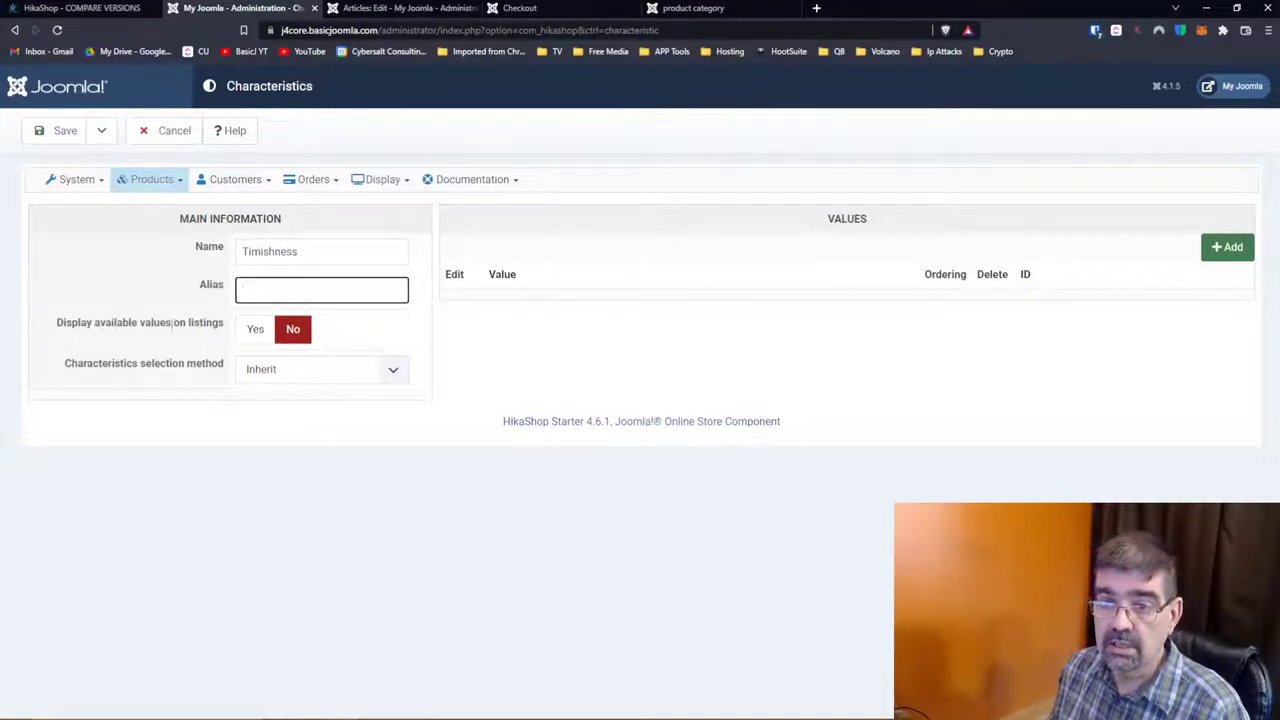
pyautogui.click(255, 333)
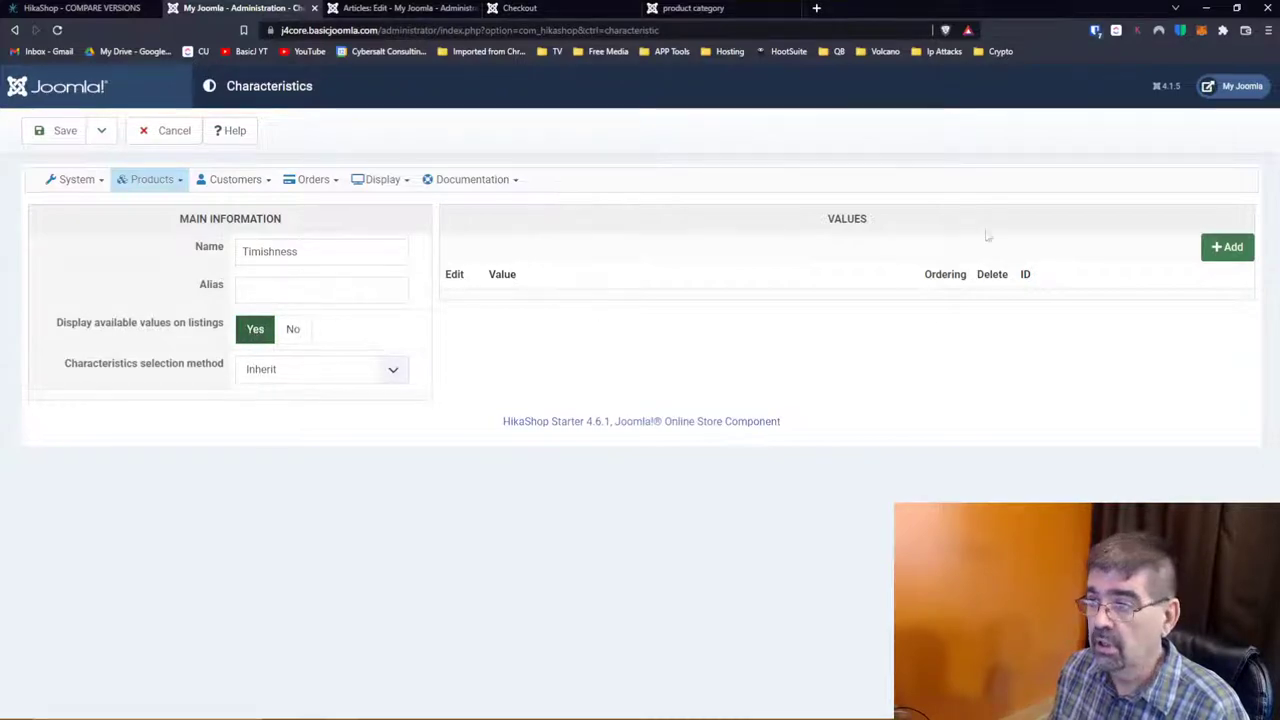
# Step: Add the value 'unibrow' to Timishness
pyautogui.click(1228, 248)
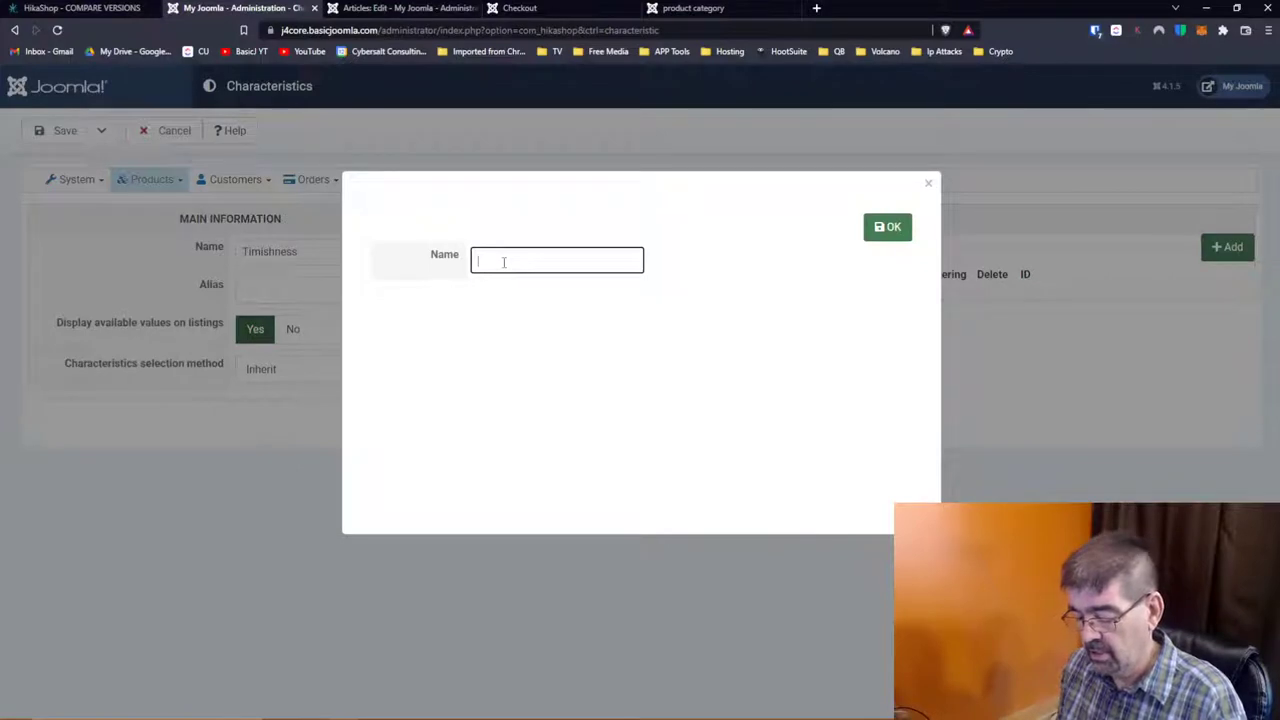
pyautogui.write('unibo')
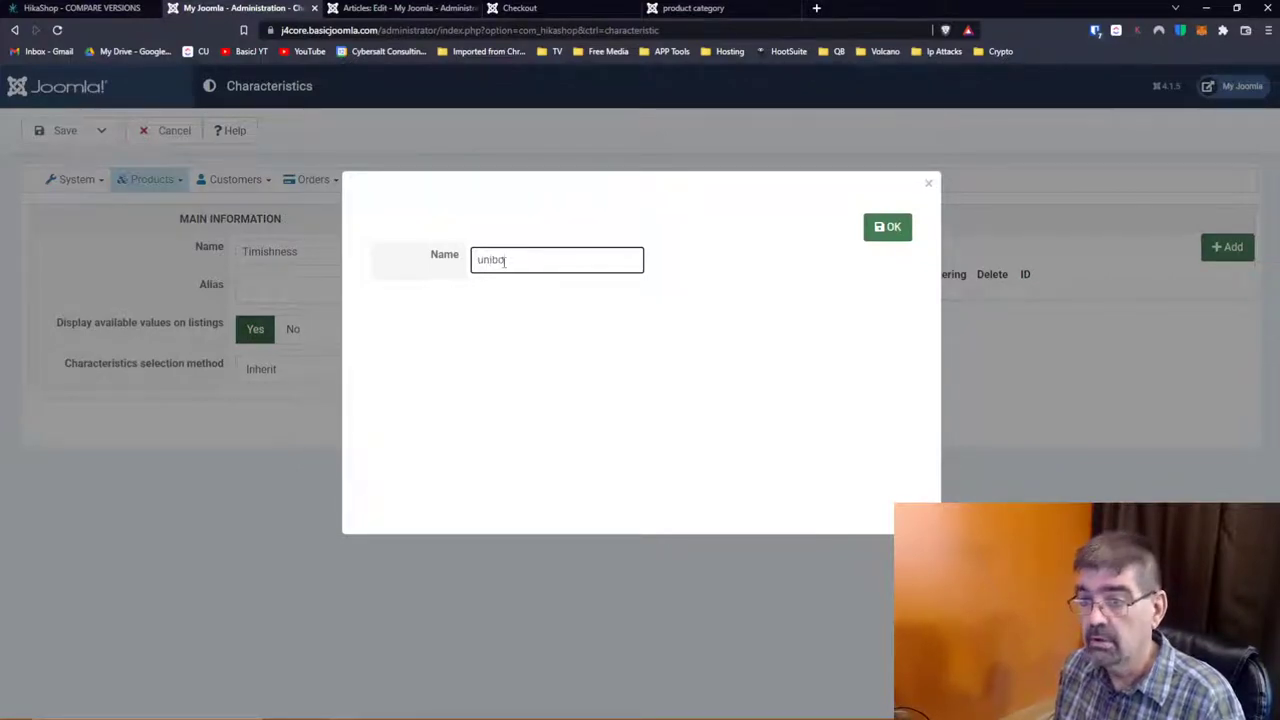
pyautogui.press('BackSpace')
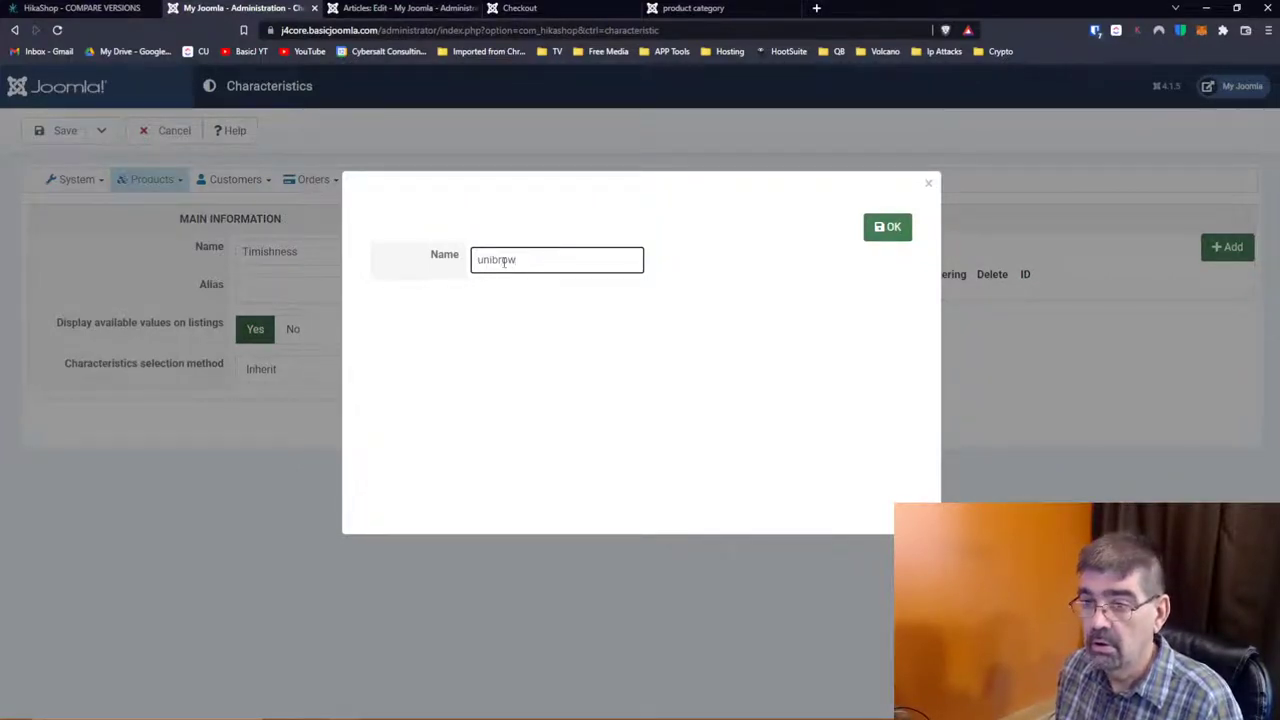
pyautogui.write('row')
pyautogui.press('Return')
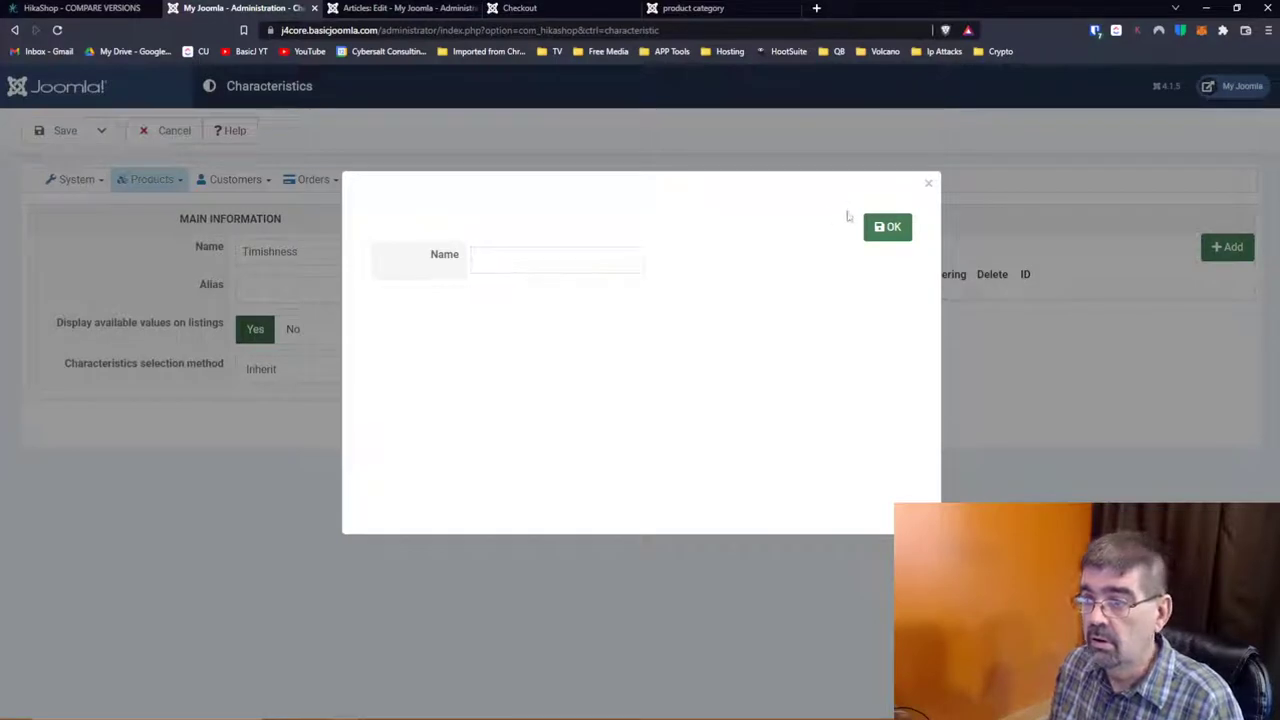
pyautogui.click(590, 261)
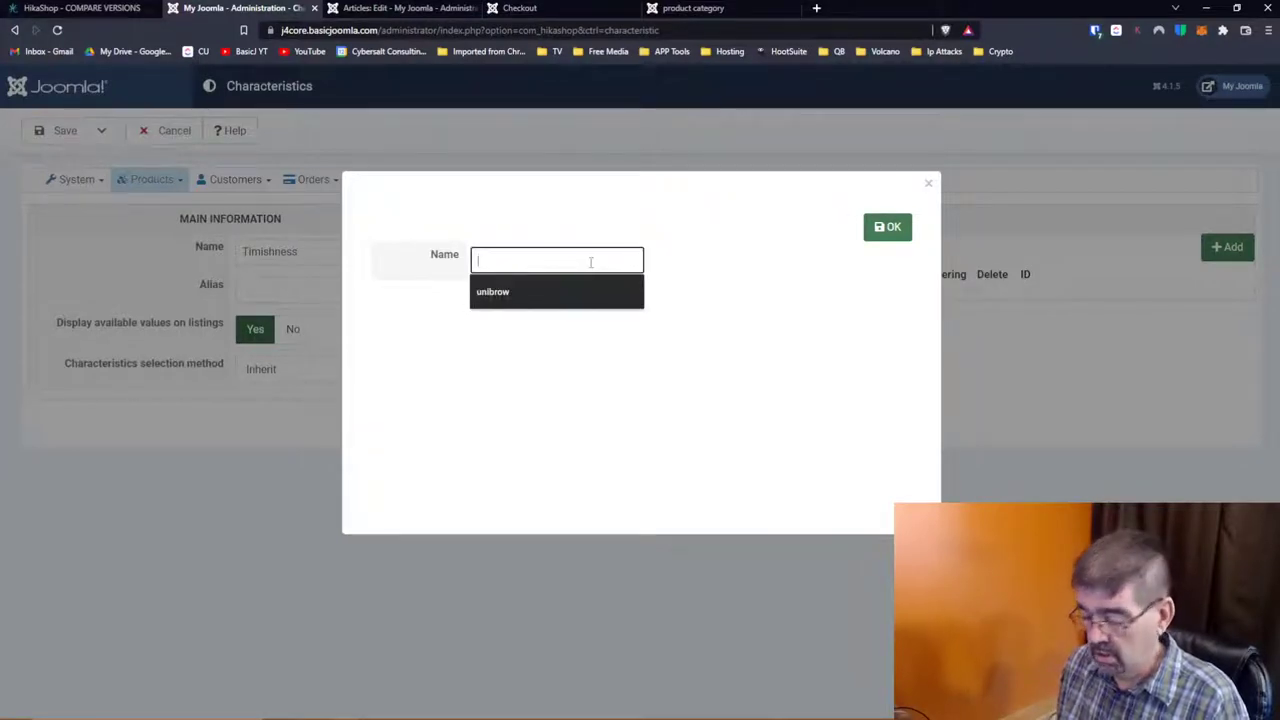
pyautogui.press('Down')
pyautogui.press('Return')
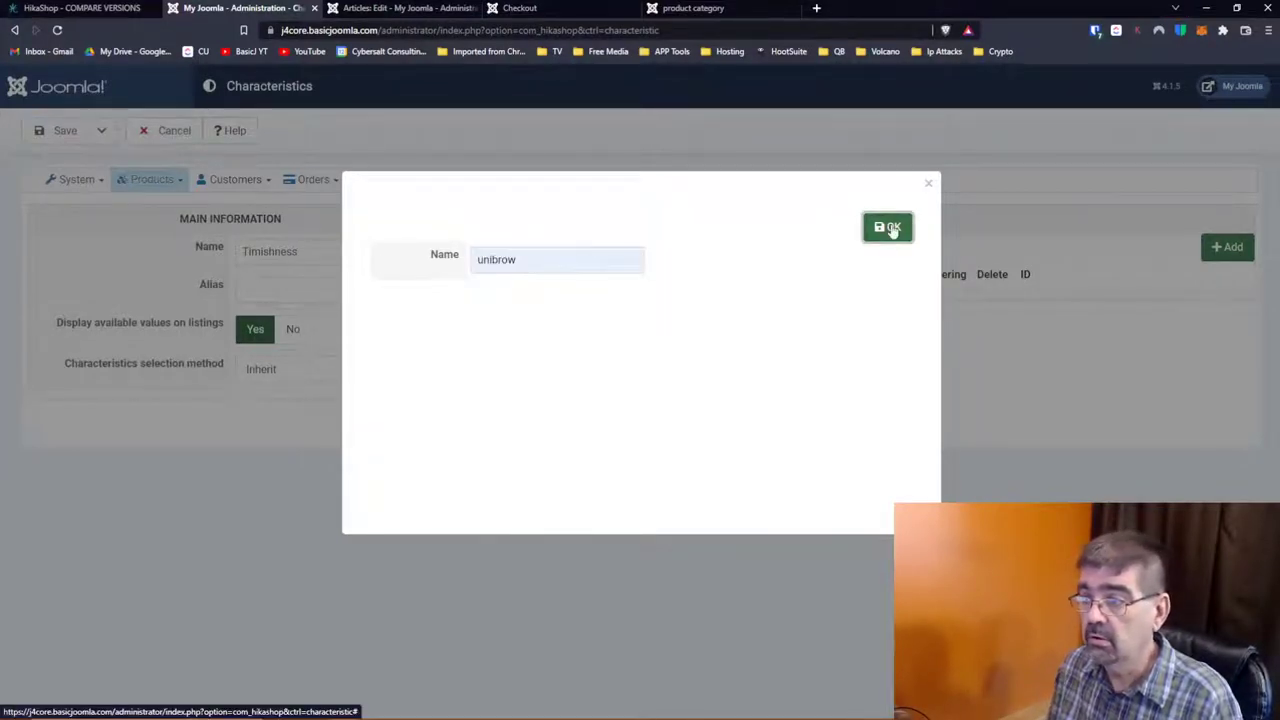
pyautogui.click(887, 227)
# Step: Add the value 'no brow' to Timishness
pyautogui.click(1227, 247)
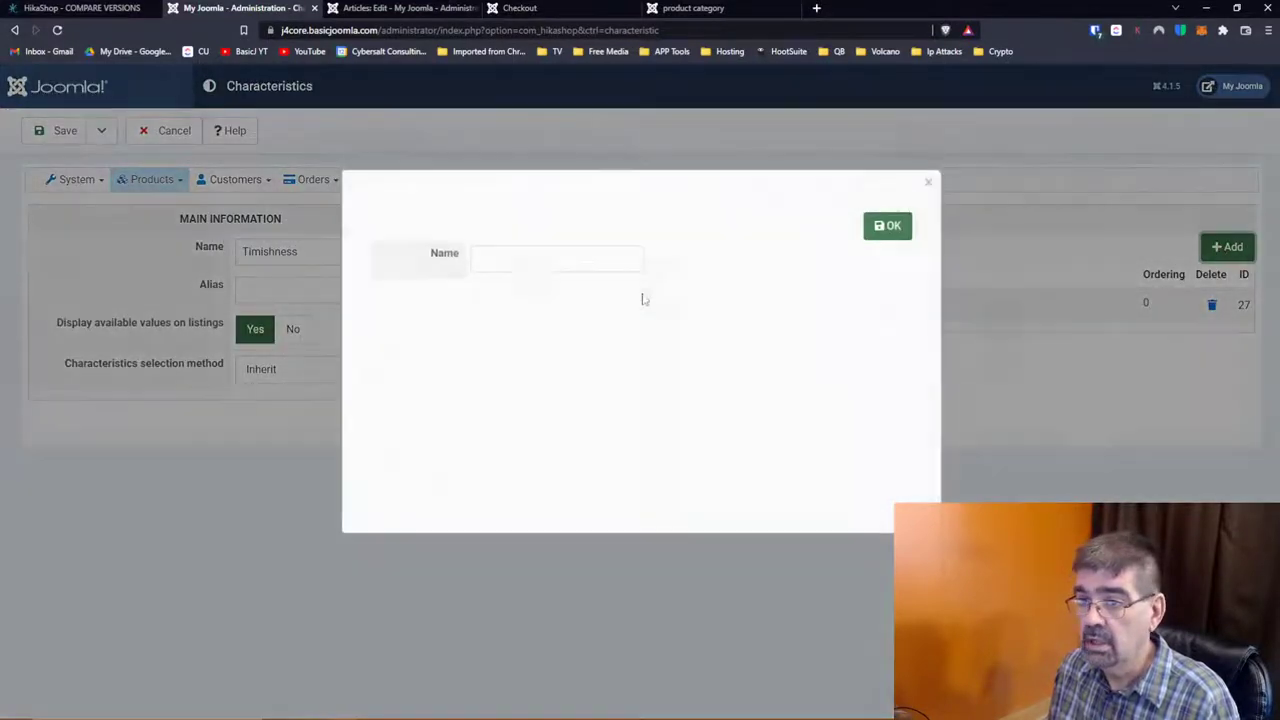
pyautogui.click(543, 262)
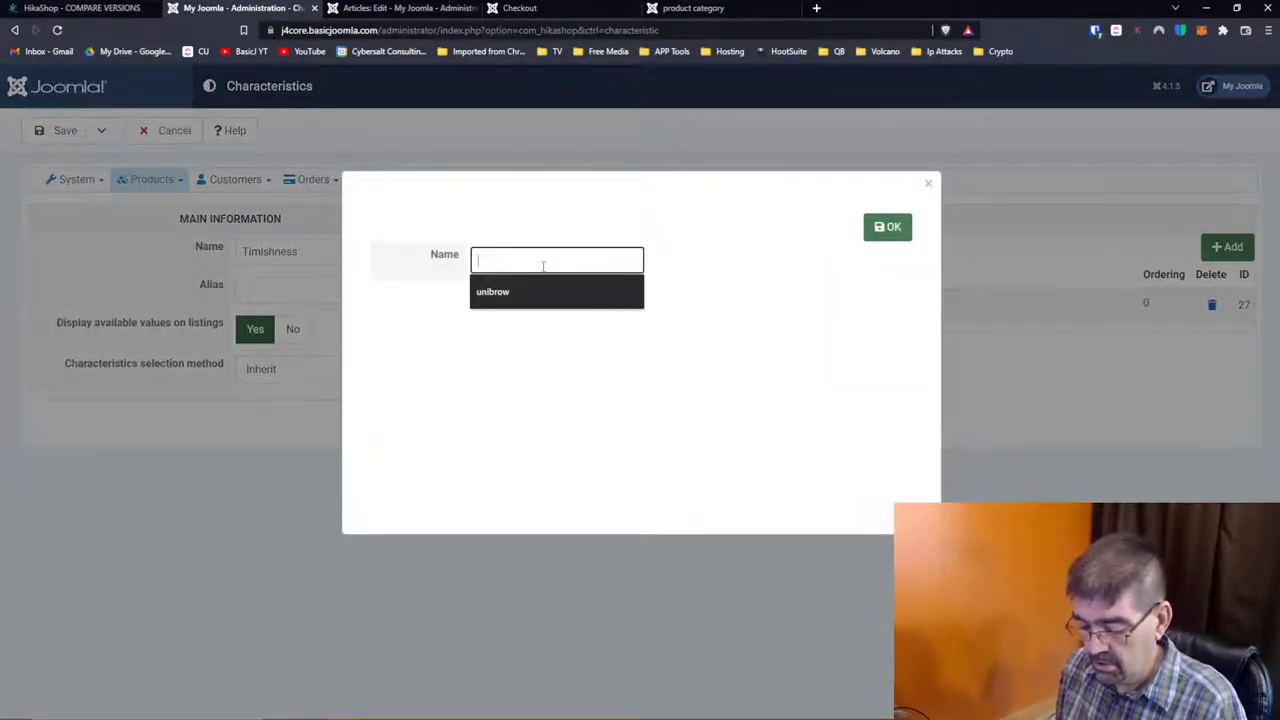
pyautogui.write('no brto')
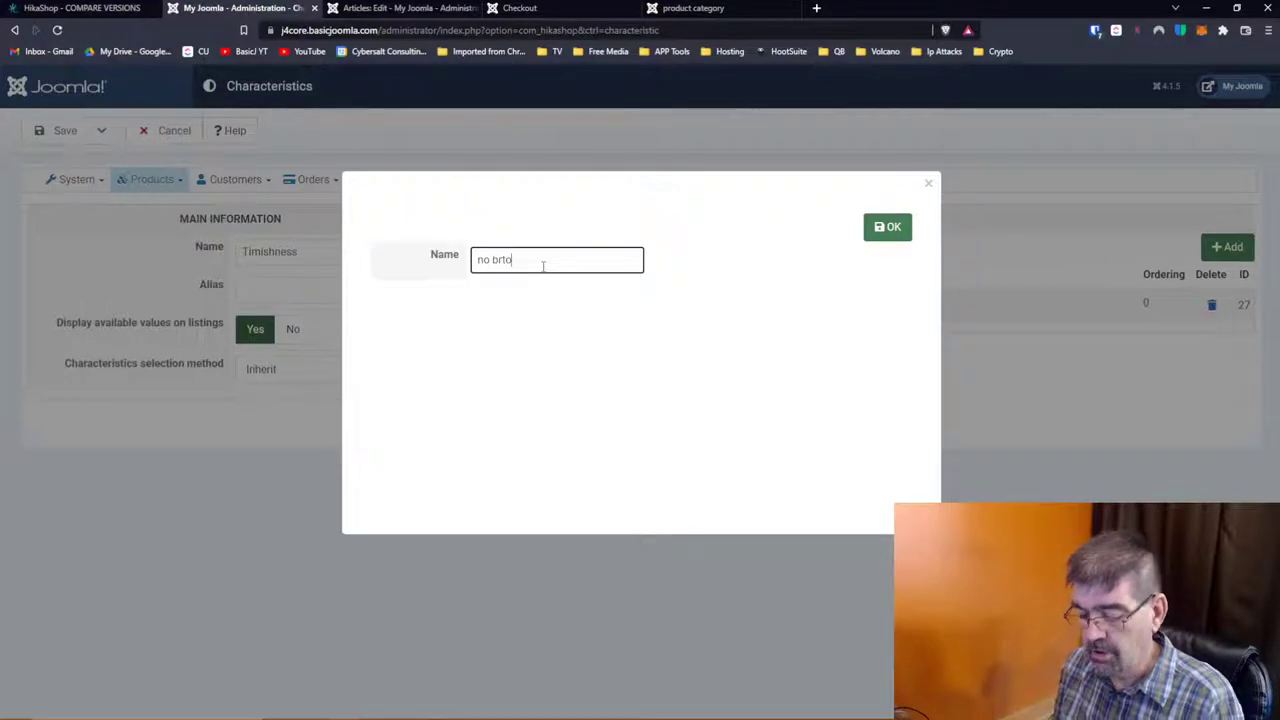
pyautogui.press('BackSpace')
pyautogui.press('BackSpace')
pyautogui.write('o')
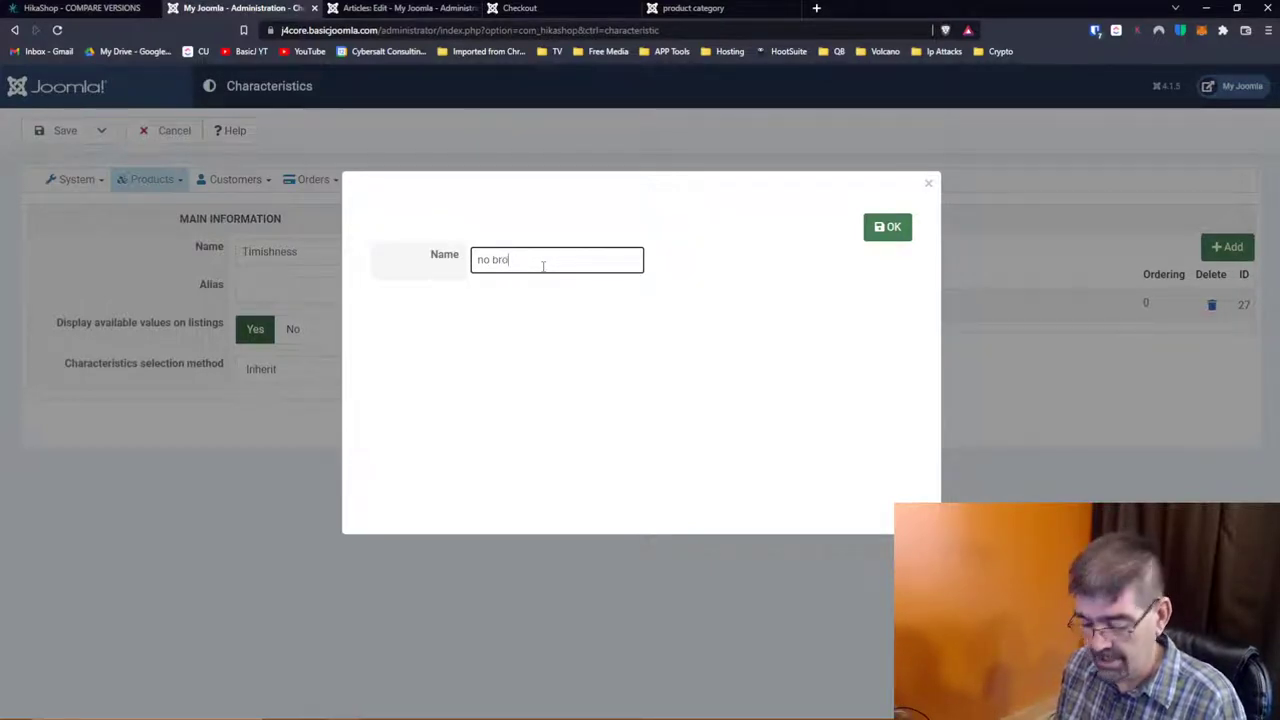
pyautogui.write('w')
pyautogui.click(893, 228)
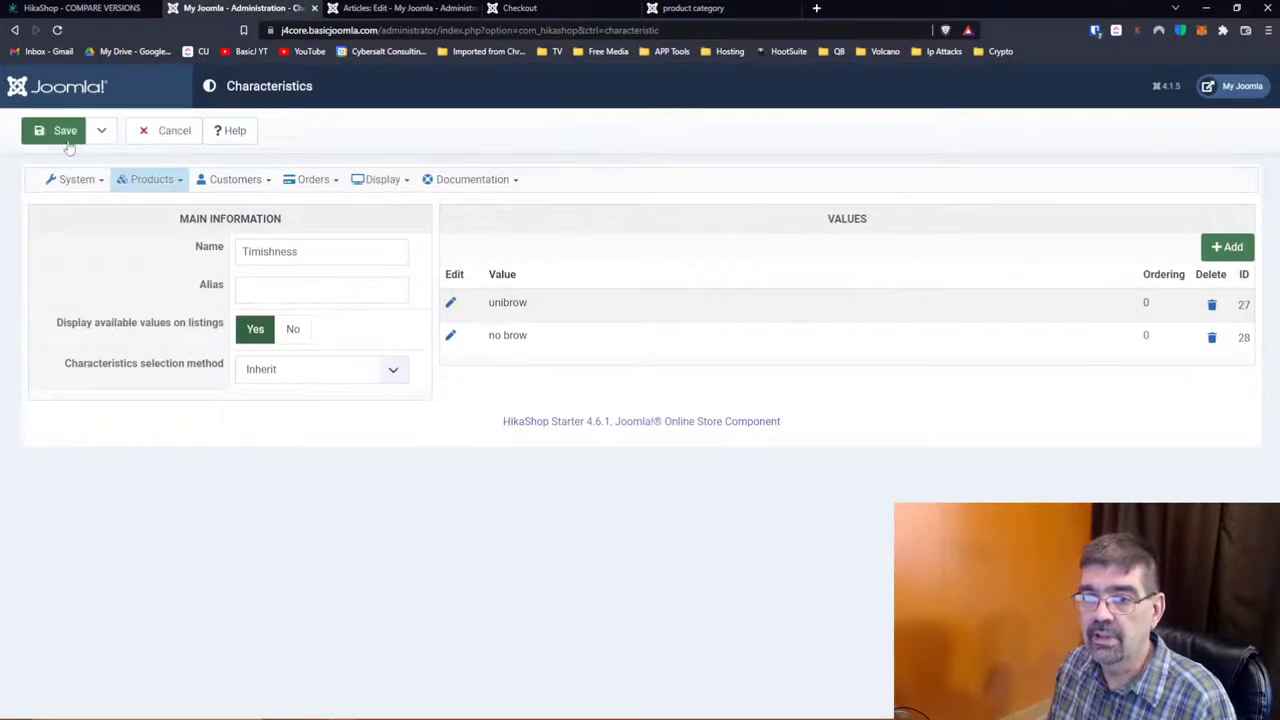
# Step: Save Timishness with selection method Inherit, then Save & Close
pyautogui.click(66, 141)
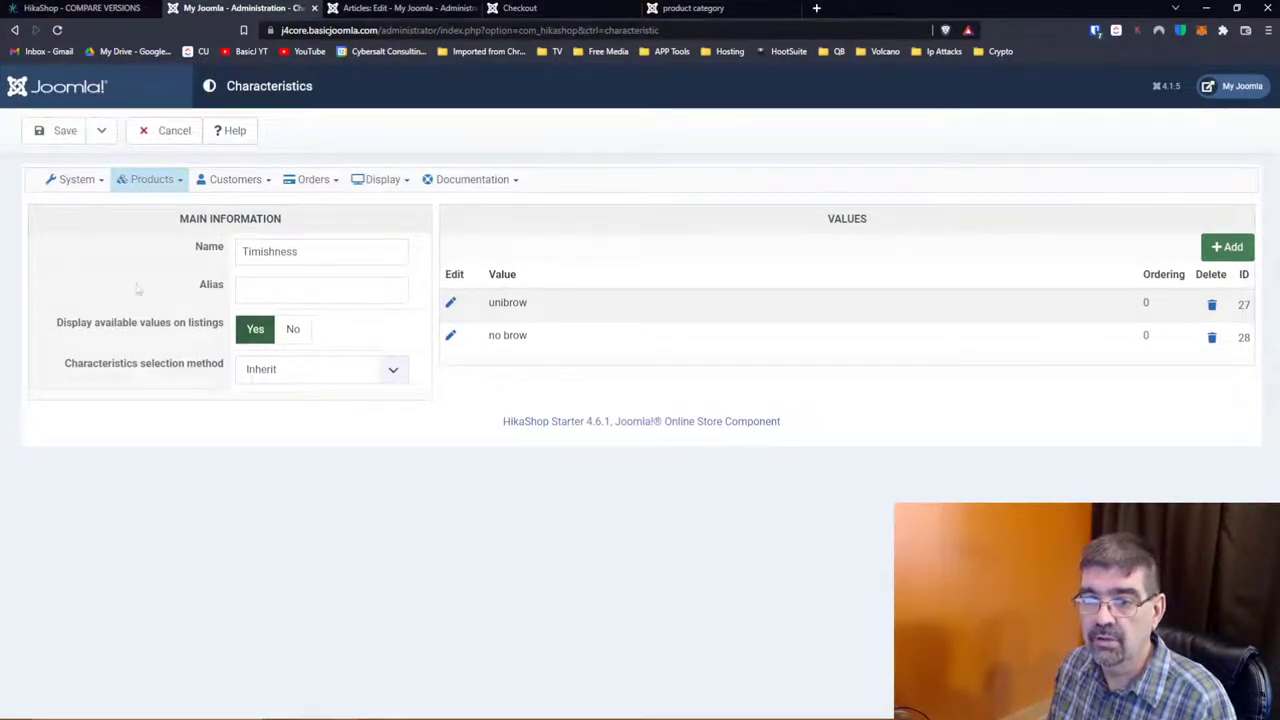
pyautogui.click(277, 376)
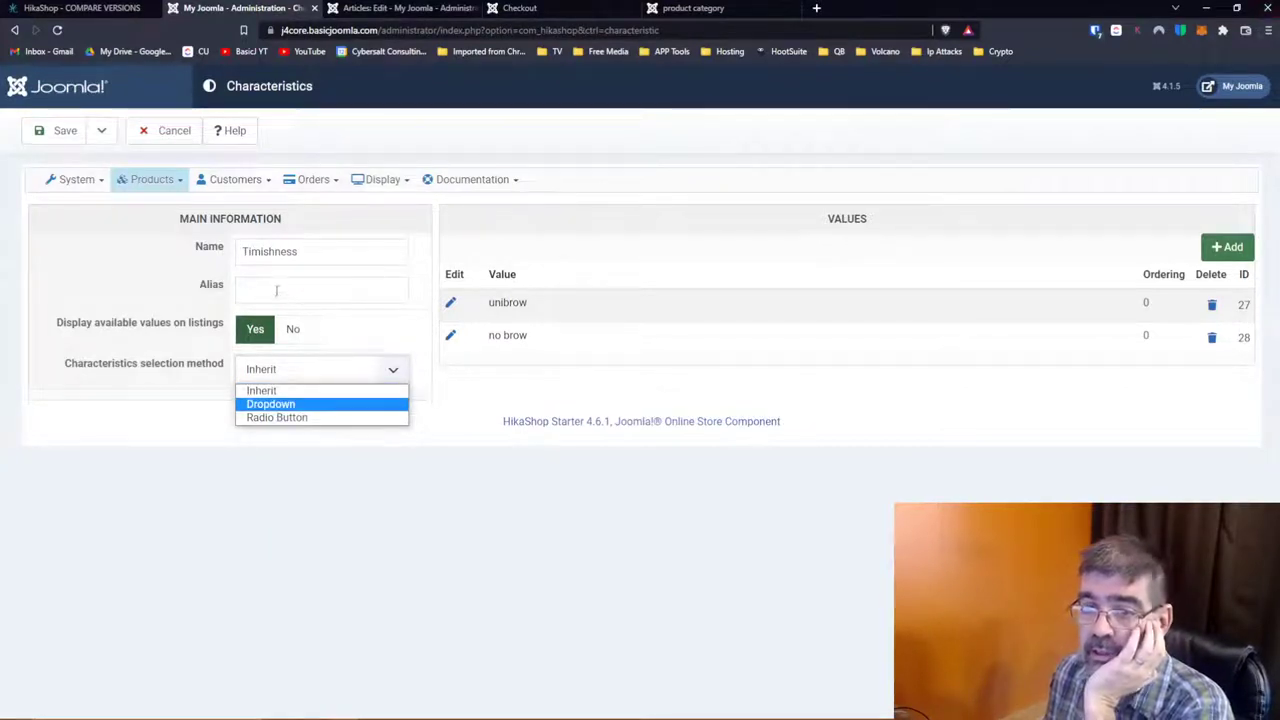
pyautogui.click(82, 277)
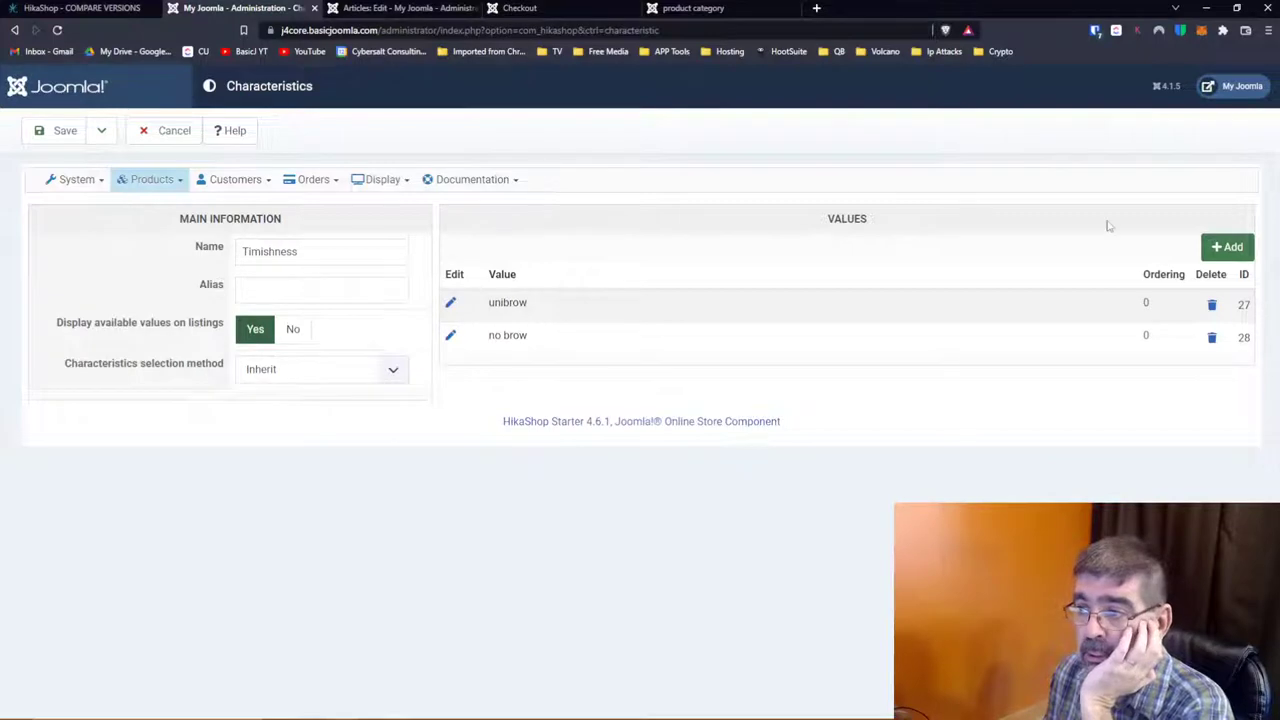
pyautogui.click(101, 130)
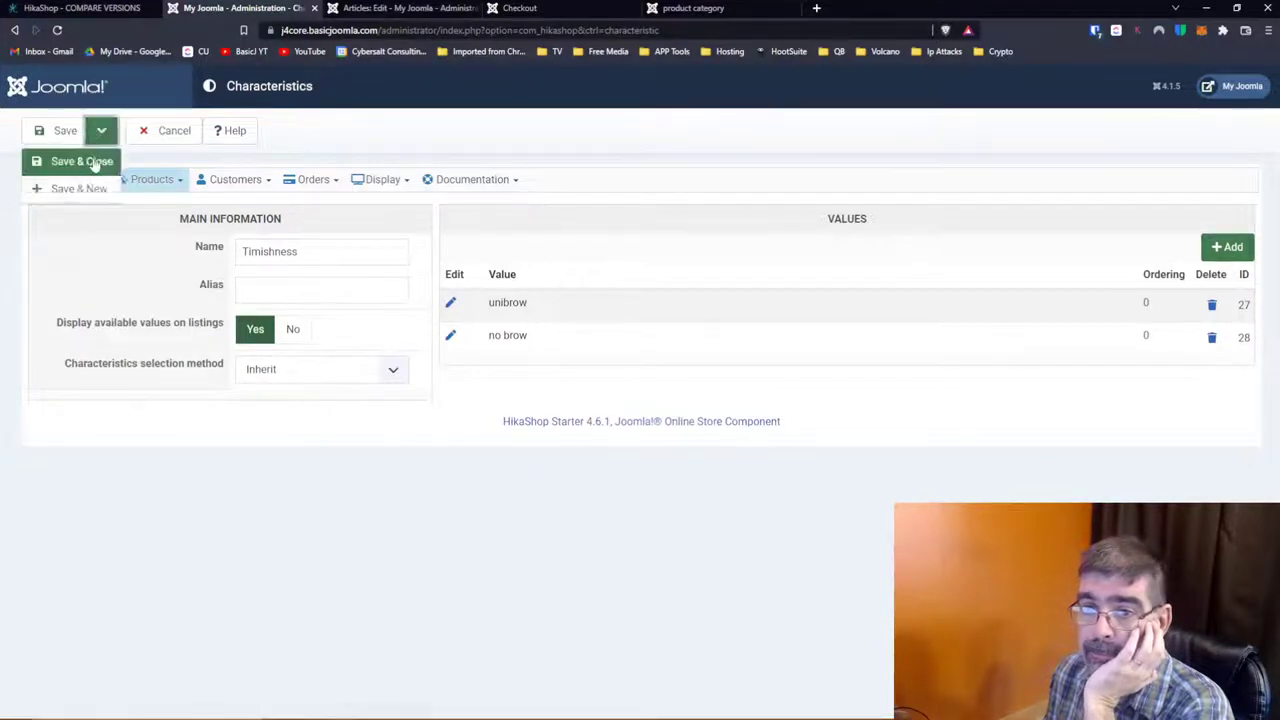
pyautogui.click(93, 163)
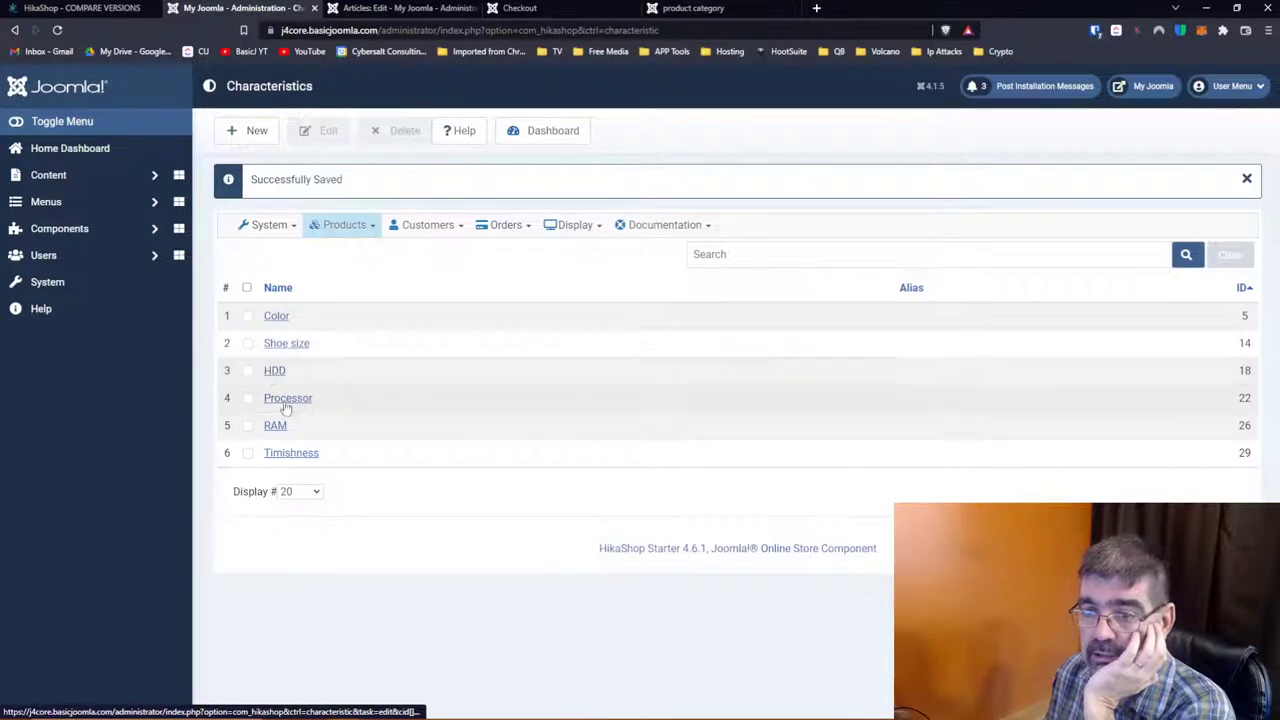
# Step: Look over the Brands list, then view the Badges list: New product, Discount 10%, Discount 20%
pyautogui.click(362, 228)
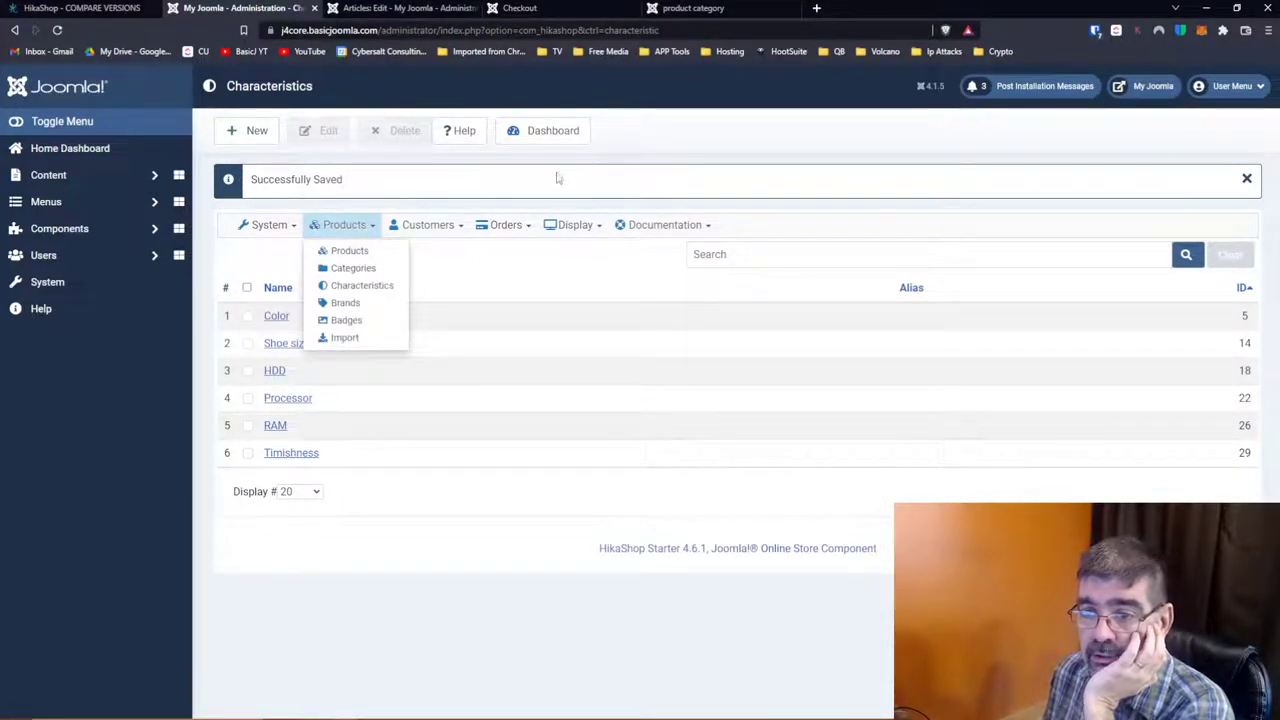
pyautogui.click(338, 226)
pyautogui.click(344, 303)
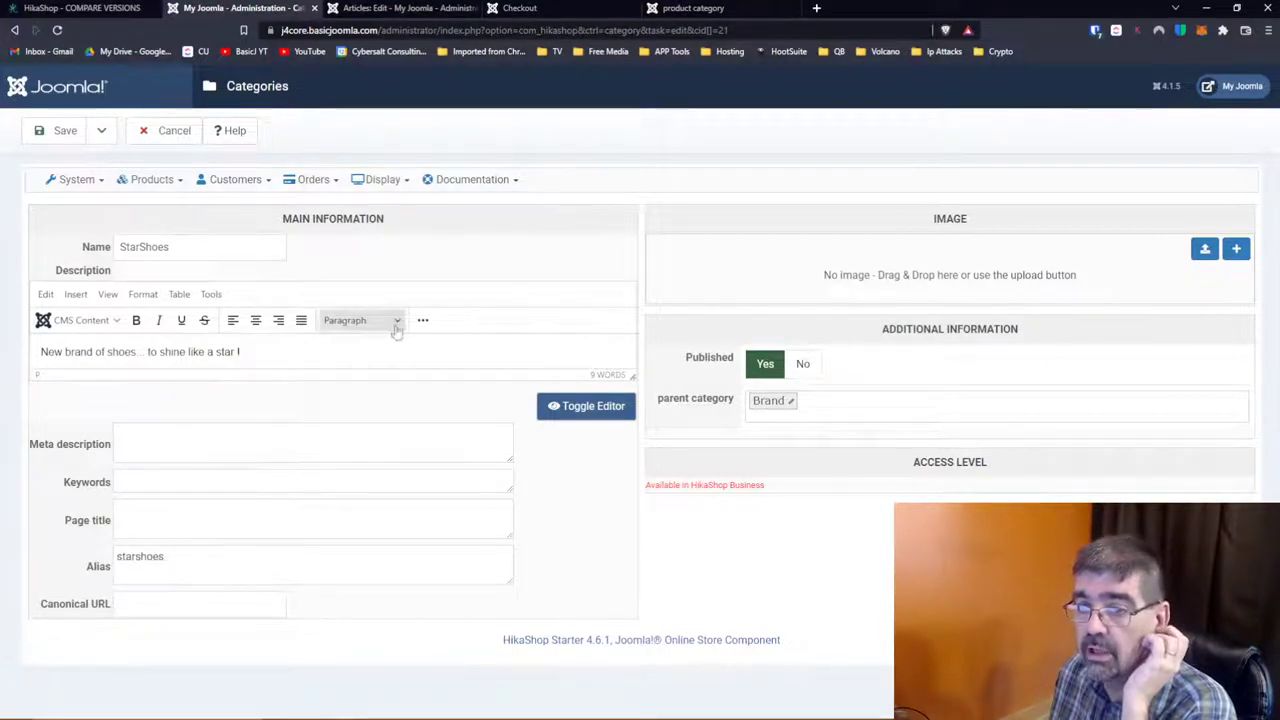
pyautogui.click(133, 182)
pyautogui.click(152, 275)
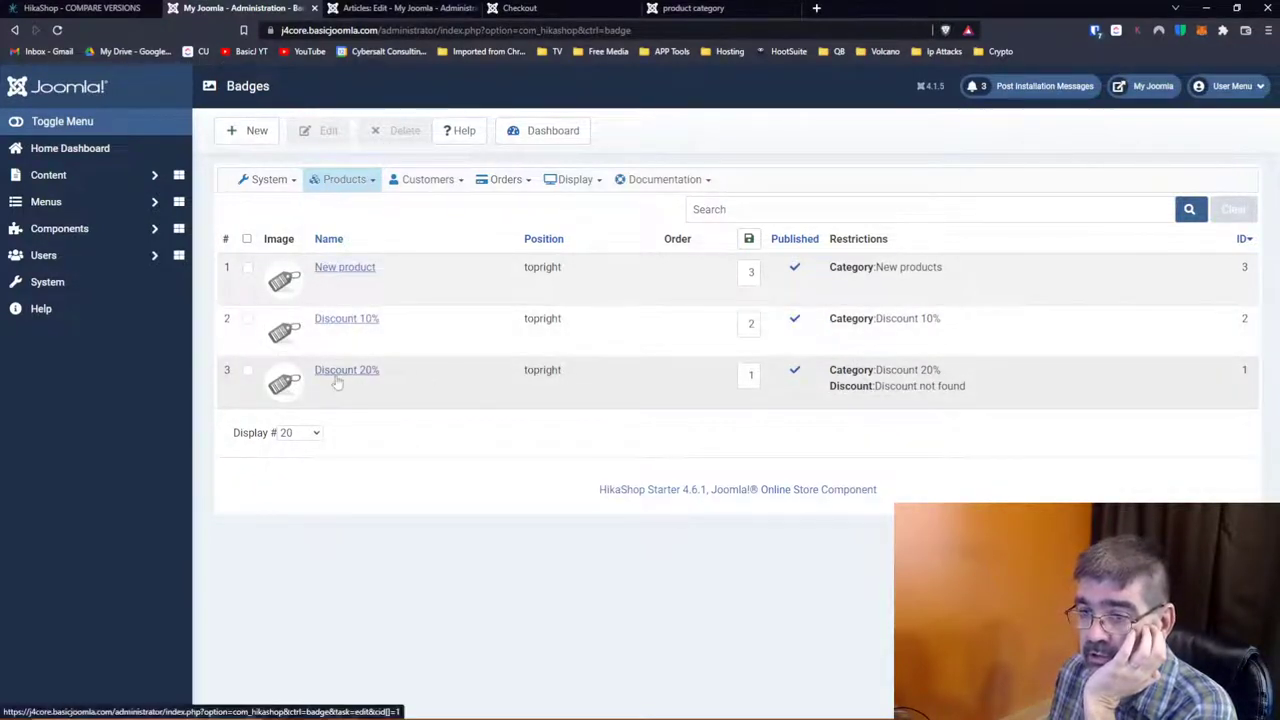
# Step: Open the Discount 20% badge and inspect its Category tree
pyautogui.click(336, 374)
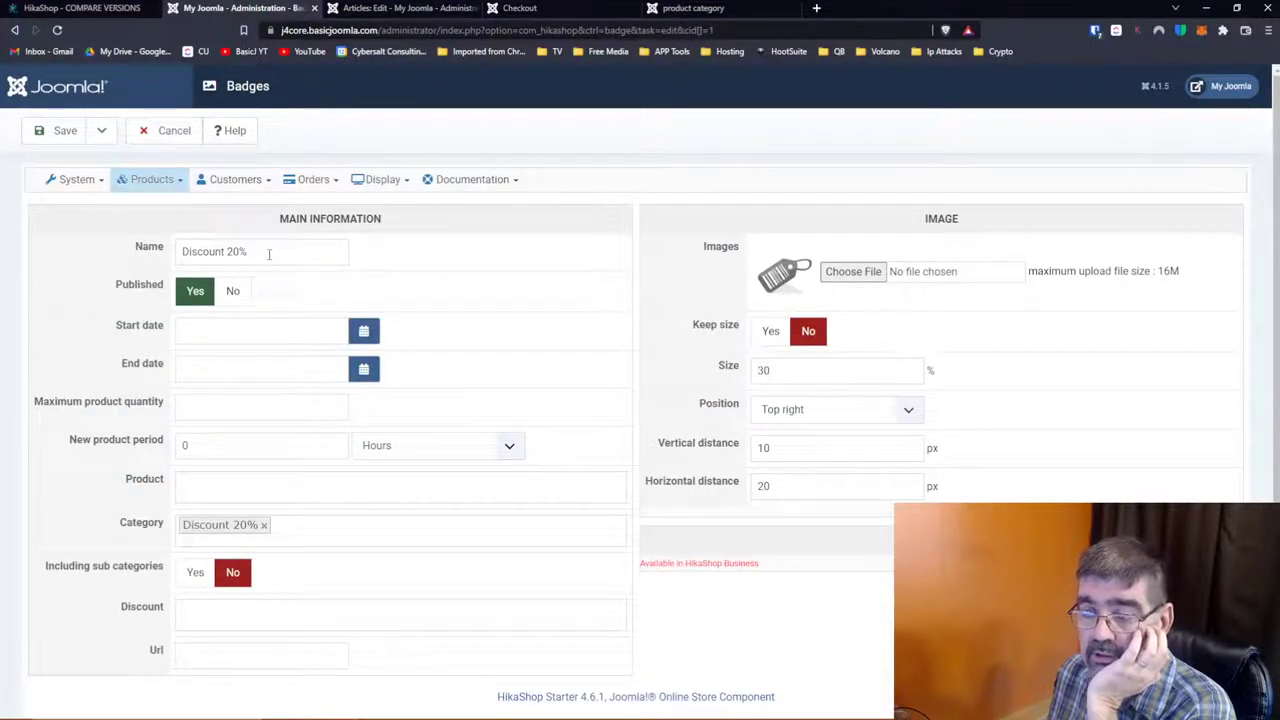
pyautogui.scroll(-1, 89, 332)
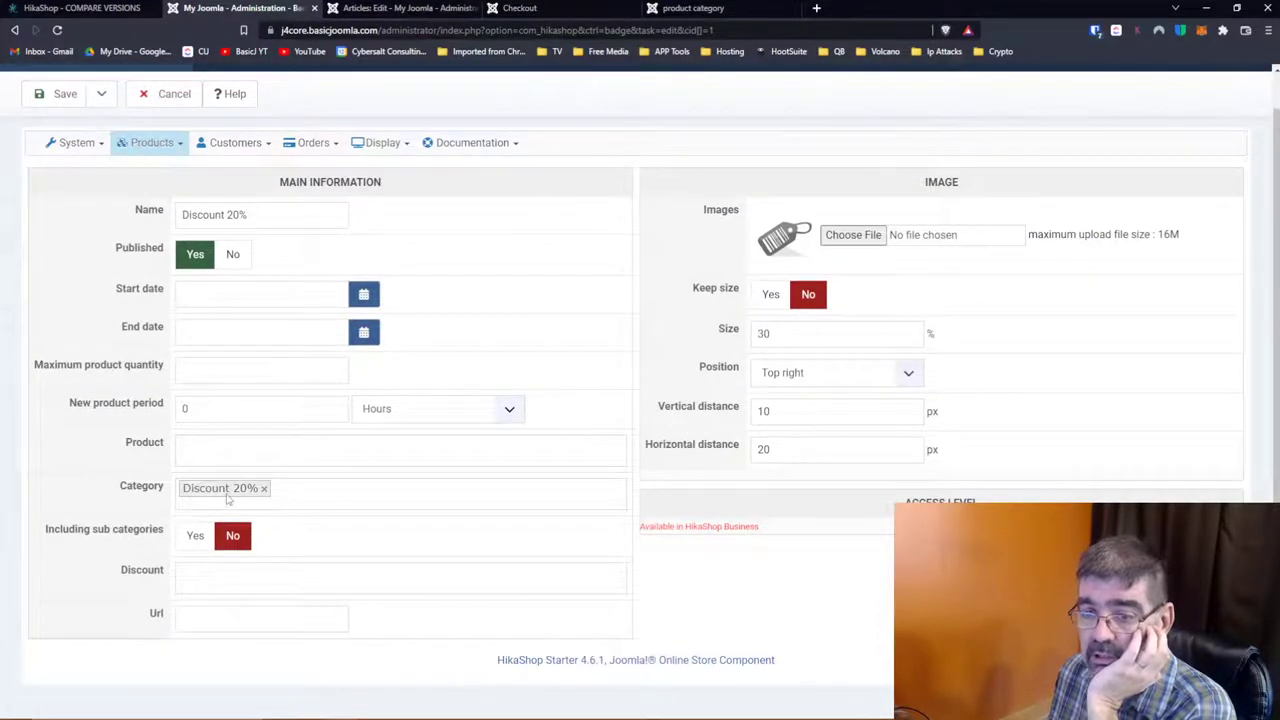
pyautogui.click(346, 493)
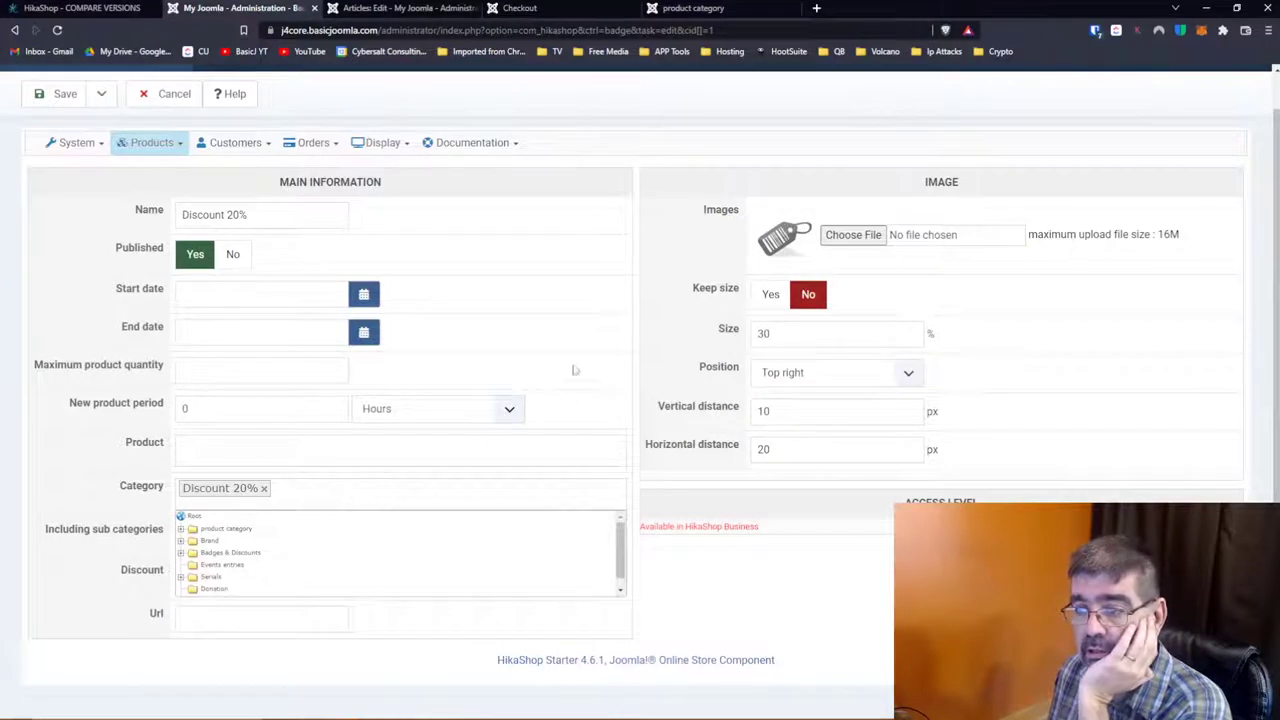
pyautogui.click(636, 339)
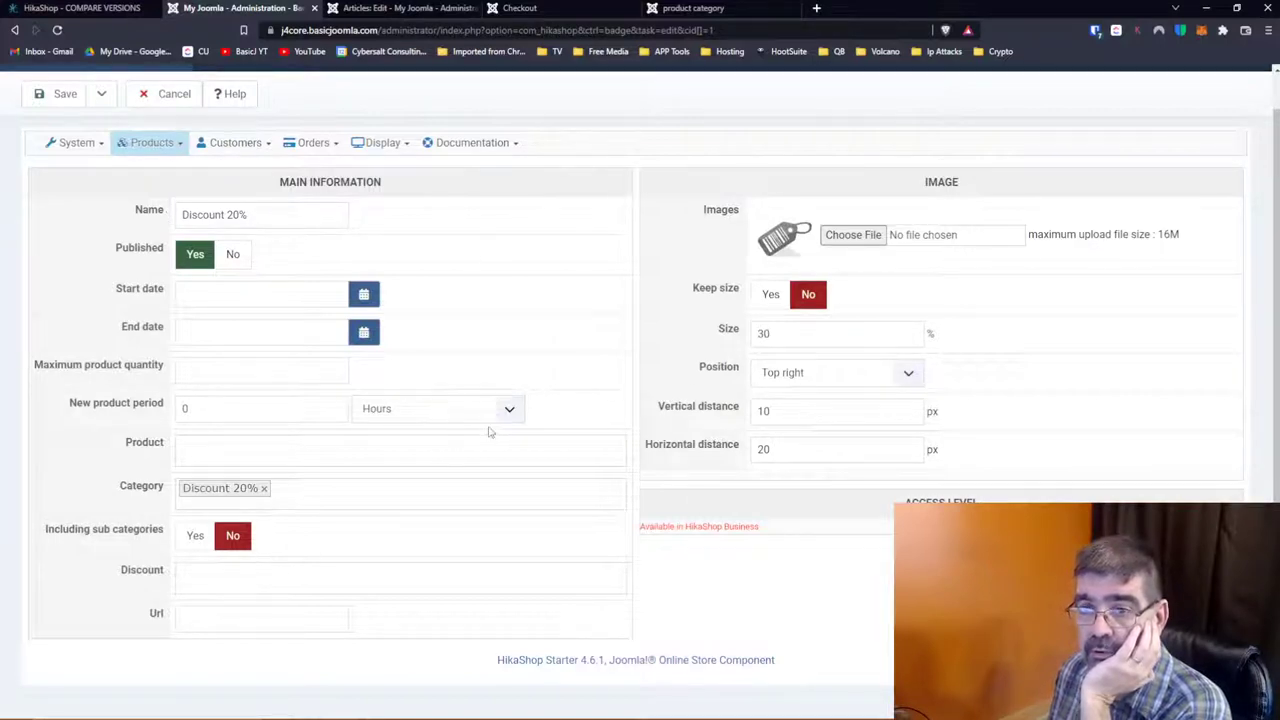
# Step: Go to the Products > Import page for importing products from CSV
pyautogui.scroll(1, 489, 432)
pyautogui.click(170, 186)
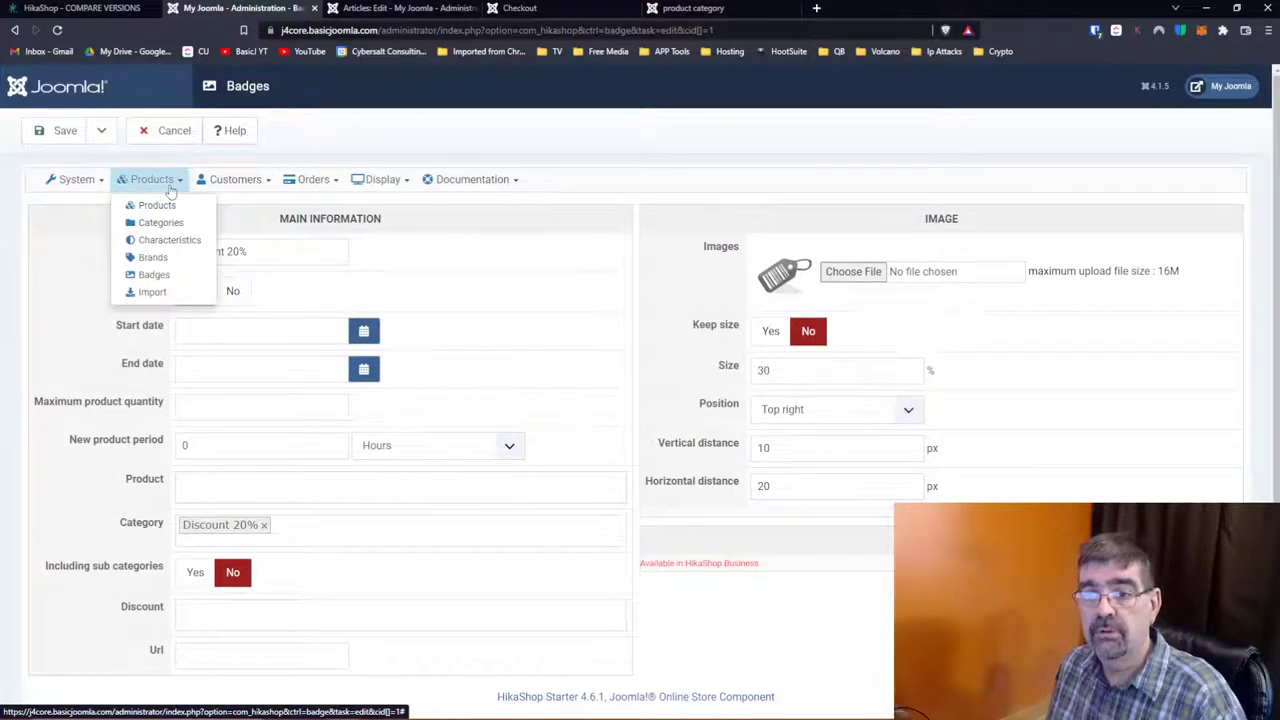
pyautogui.click(150, 292)
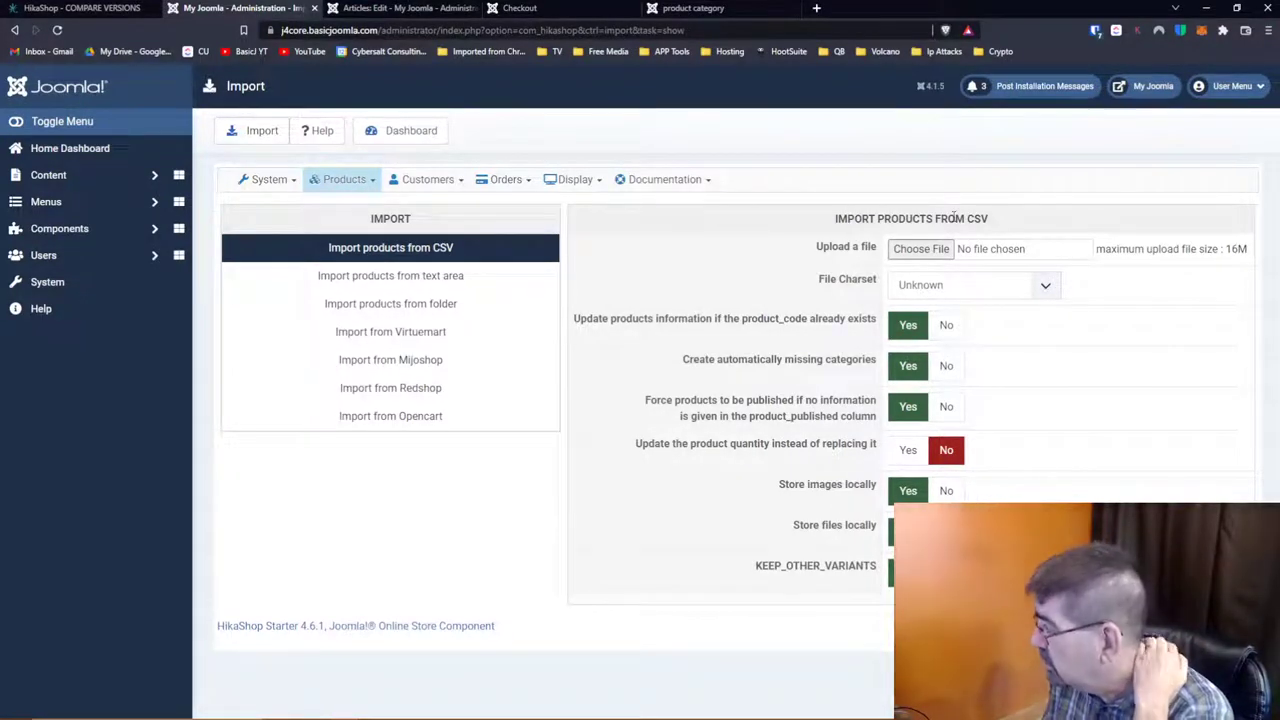
# Step: Open the Administrator's record from the Customers list, showing no addresses or orders
pyautogui.moveTo(428, 181)
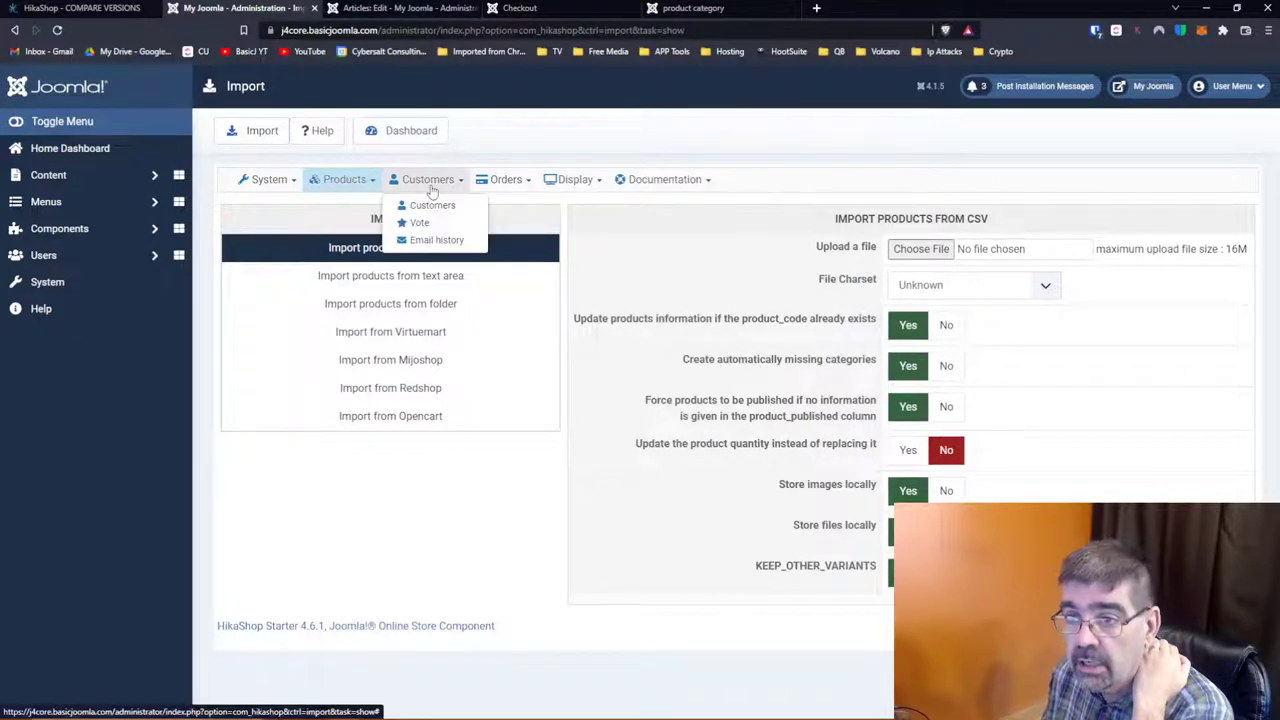
pyautogui.click(438, 206)
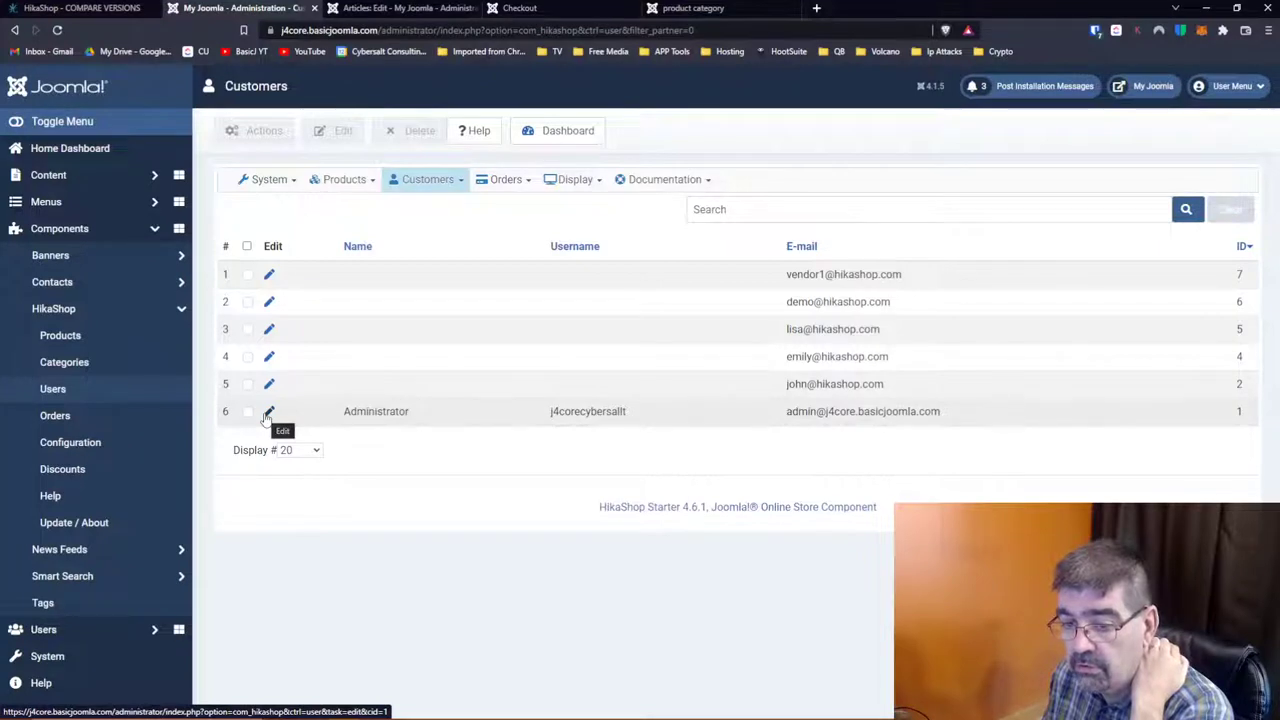
pyautogui.click(268, 413)
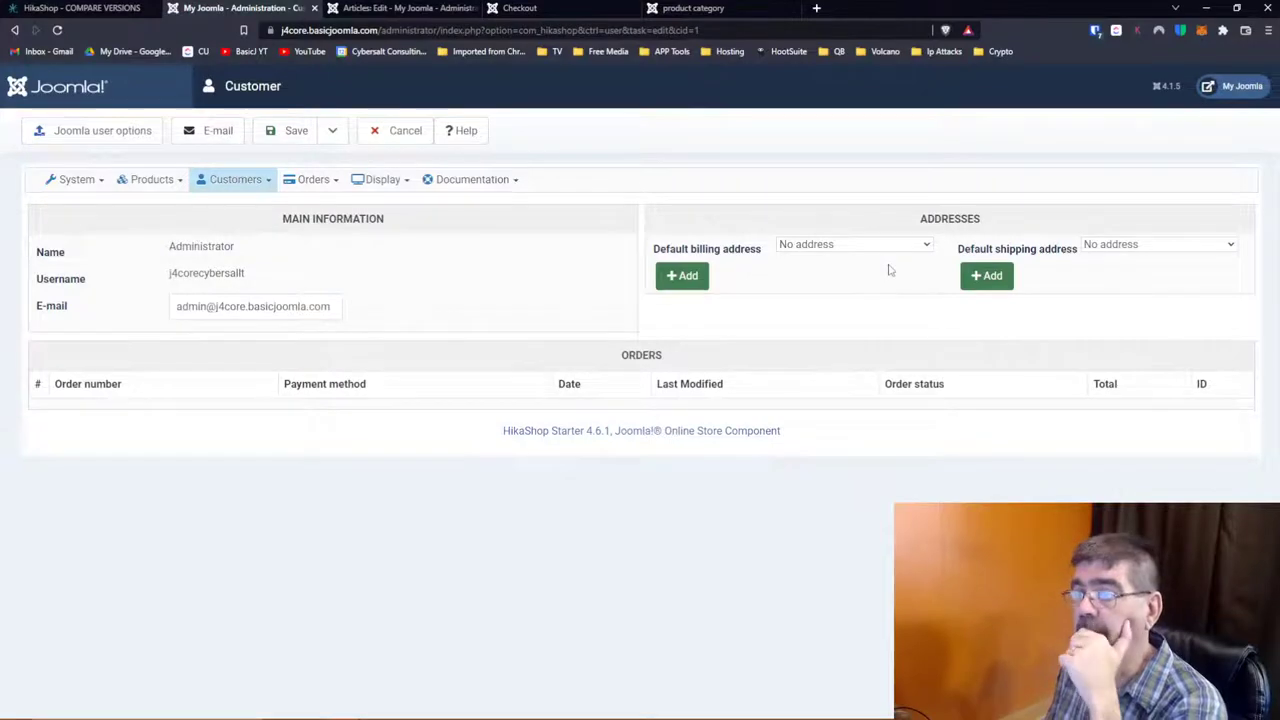
pyautogui.click(812, 250)
pyautogui.click(812, 256)
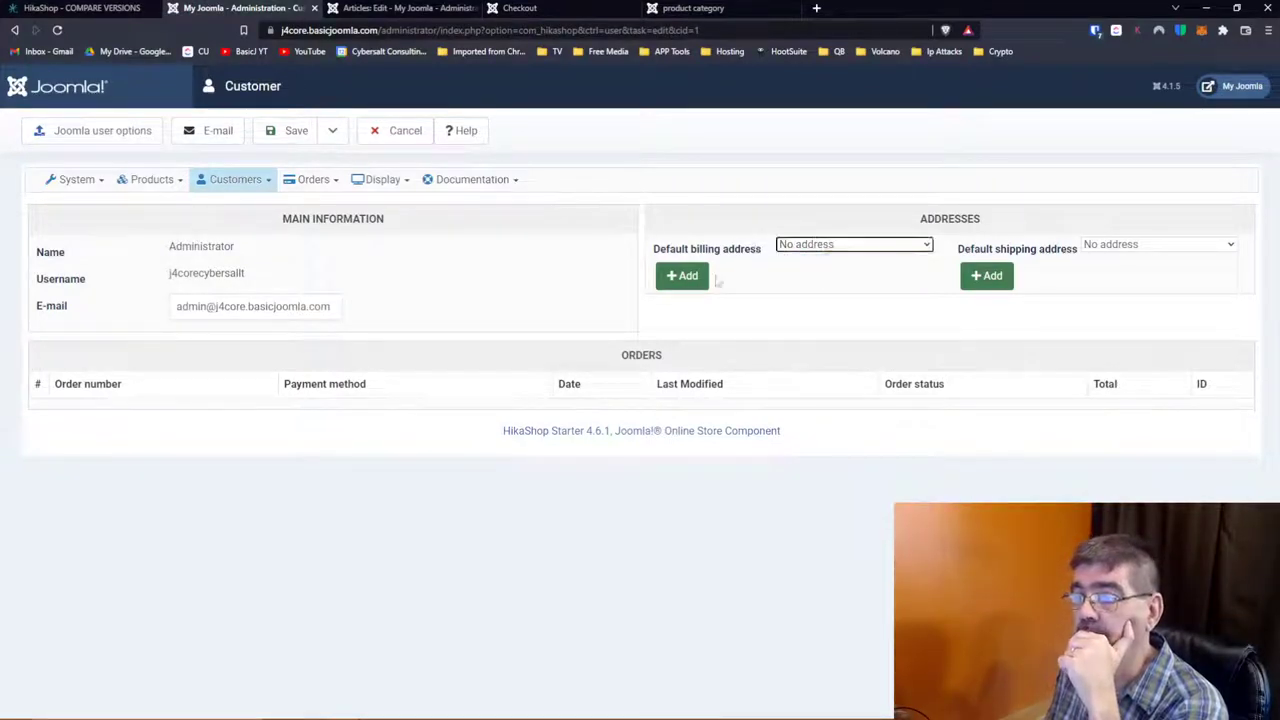
pyautogui.click(670, 278)
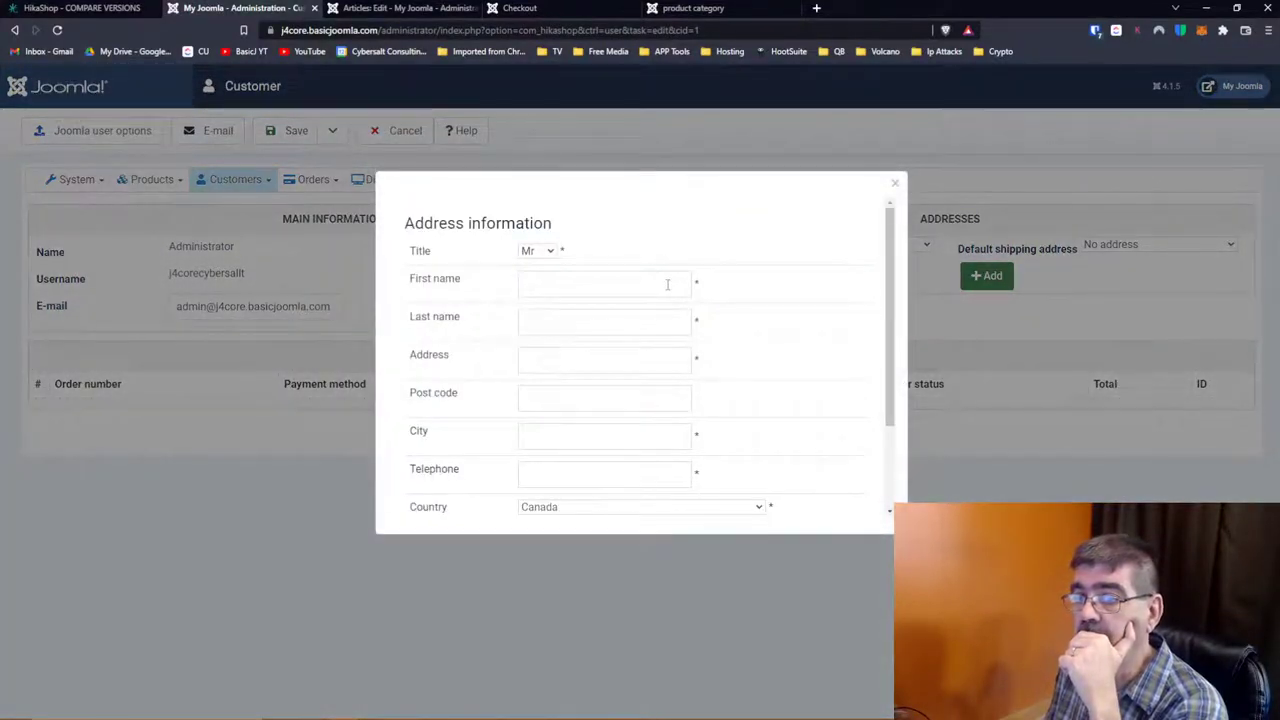
pyautogui.scroll(-1, 483, 308)
pyautogui.scroll(-1, 483, 308)
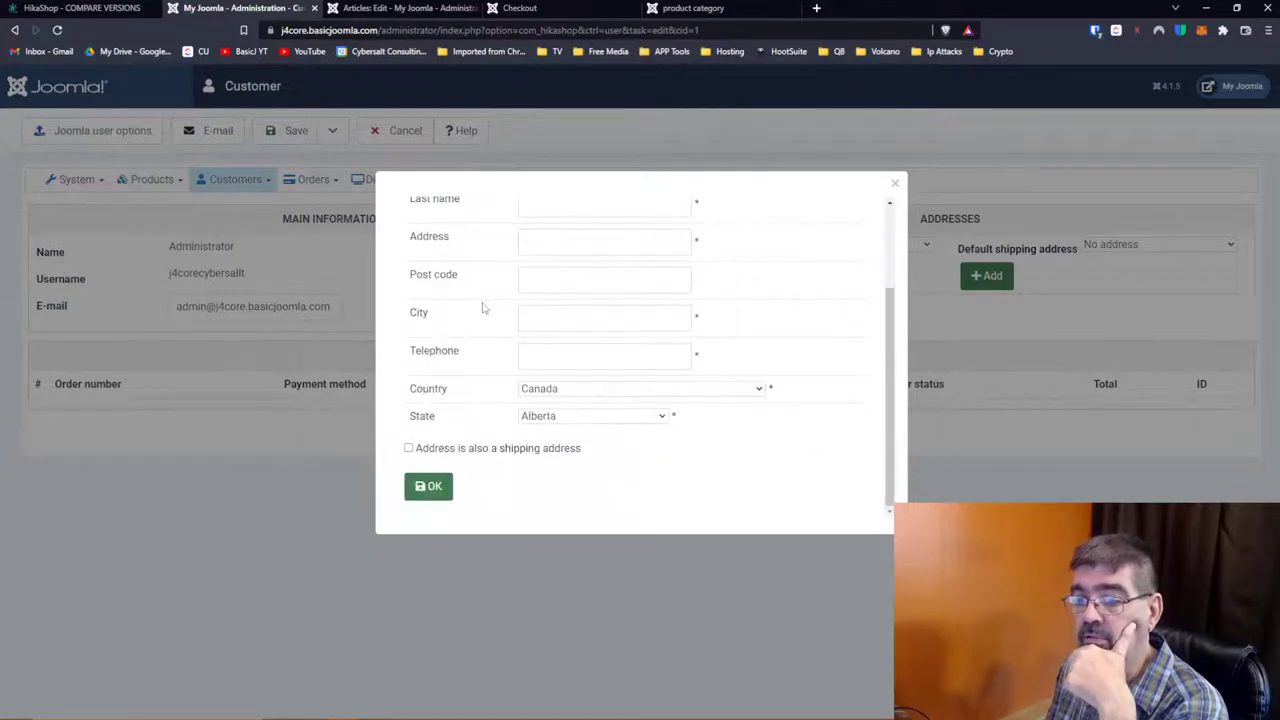
pyautogui.scroll(2, 483, 308)
pyautogui.click(895, 183)
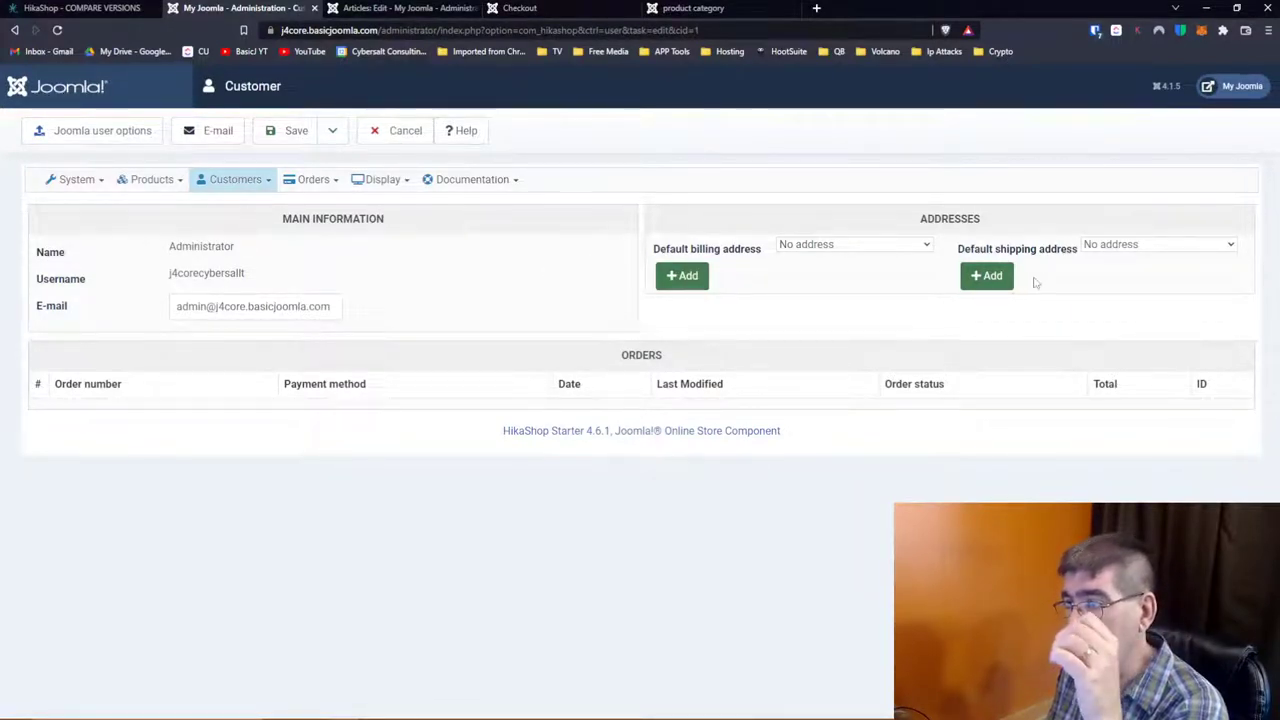
pyautogui.click(1130, 250)
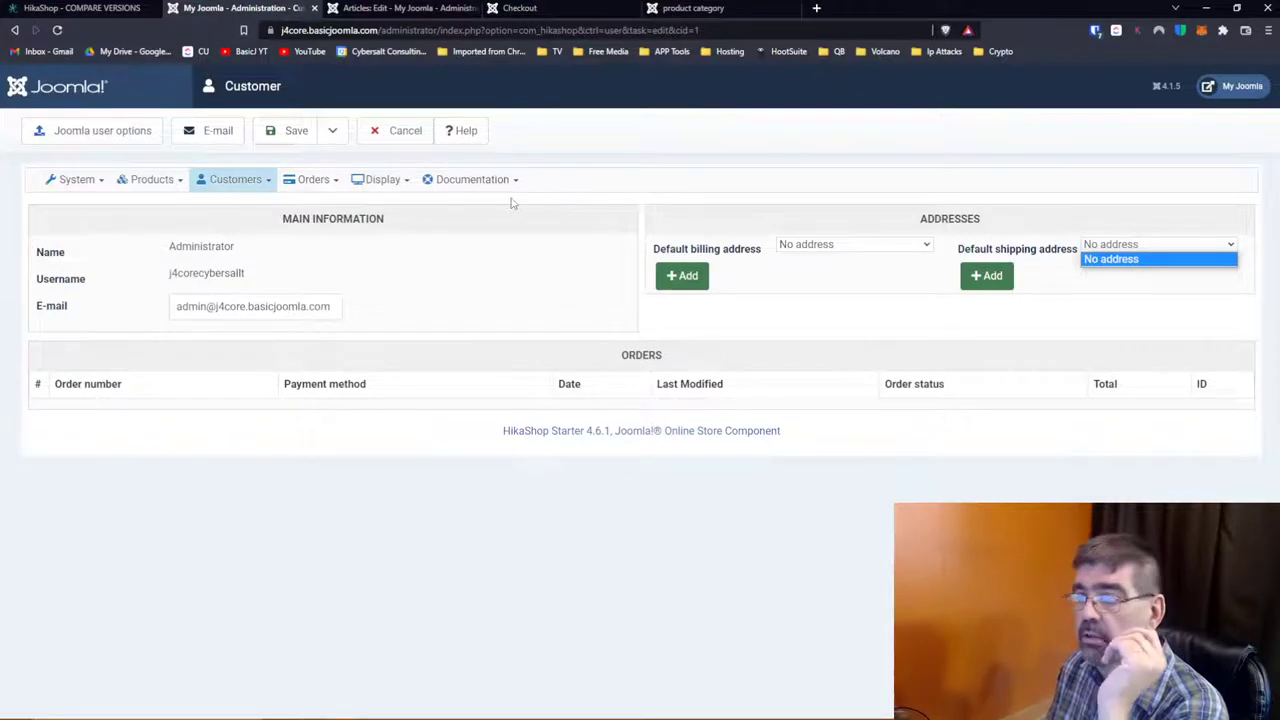
pyautogui.click(1004, 276)
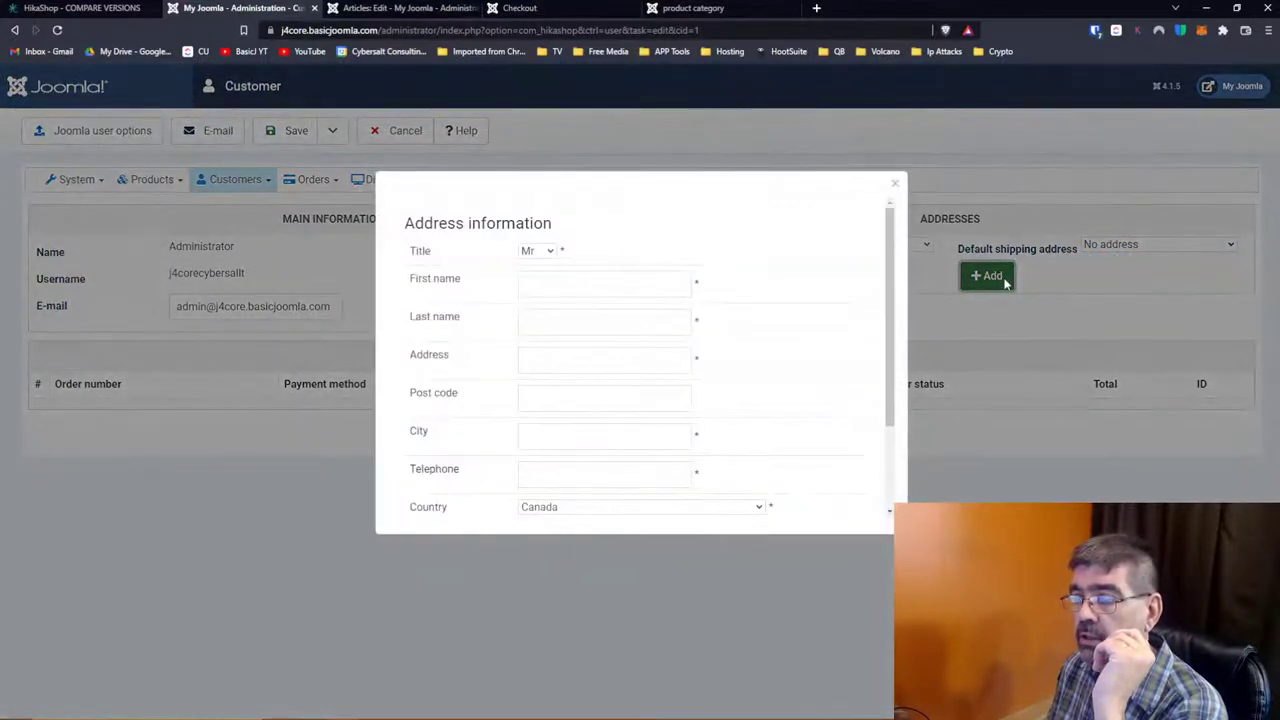
pyautogui.scroll(-2, 620, 320)
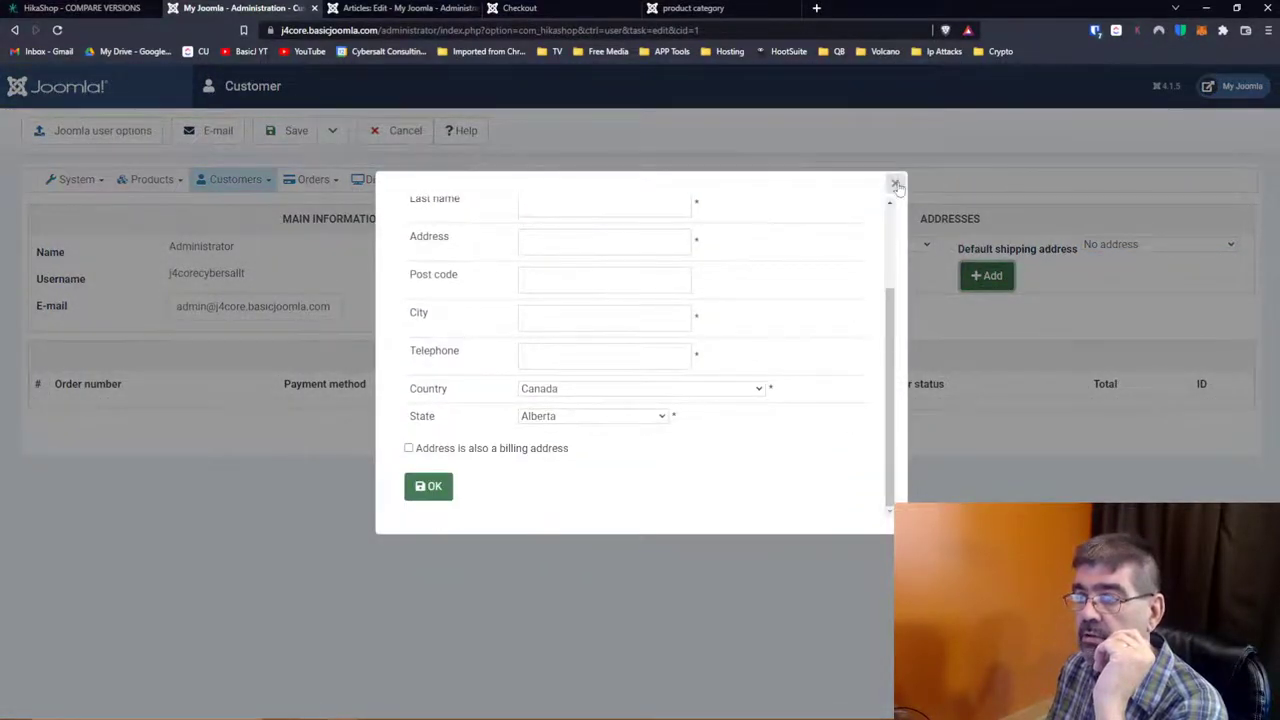
pyautogui.click(894, 183)
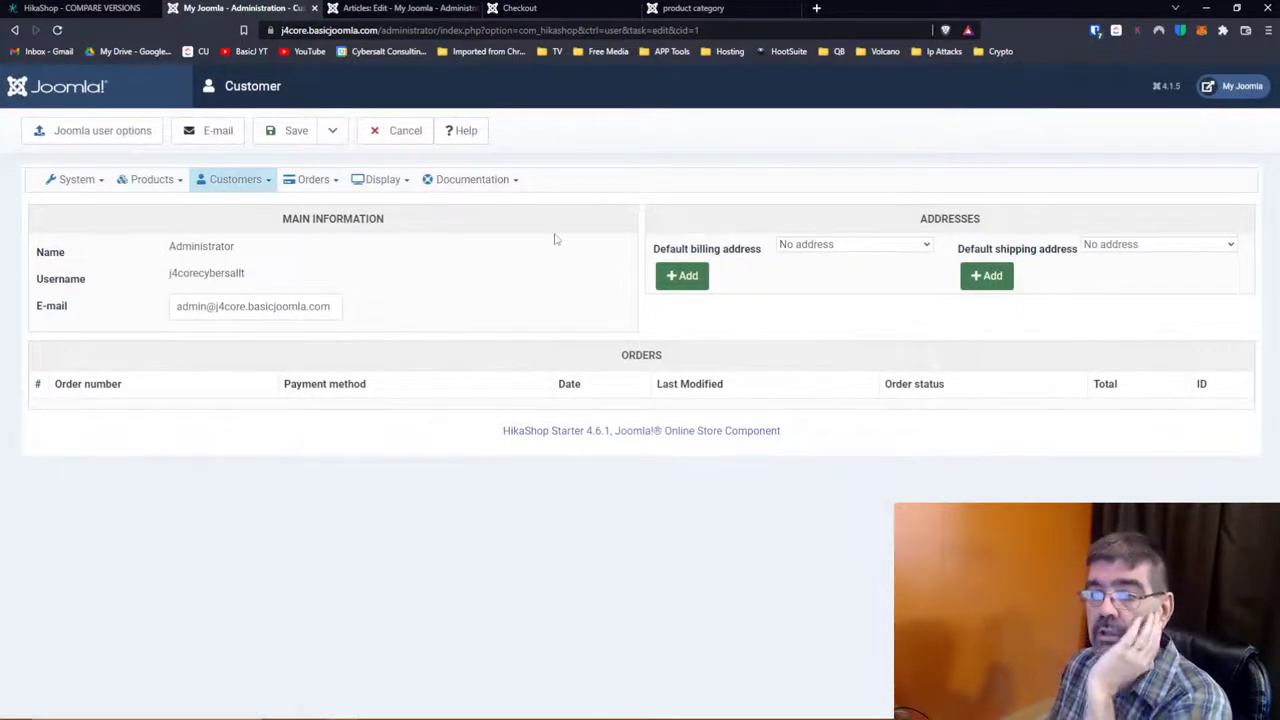
pyautogui.click(253, 184)
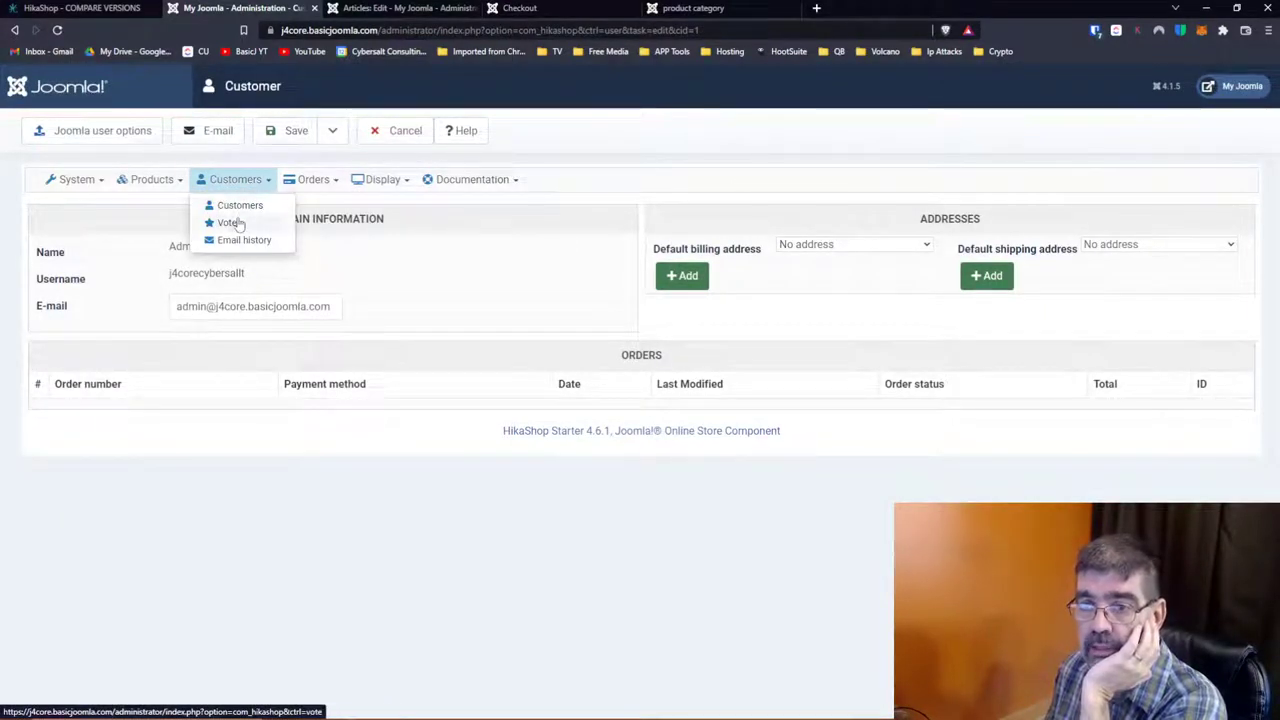
# Step: Review the Sports subscription vote without saving, then view the empty Email history log
pyautogui.click(230, 222)
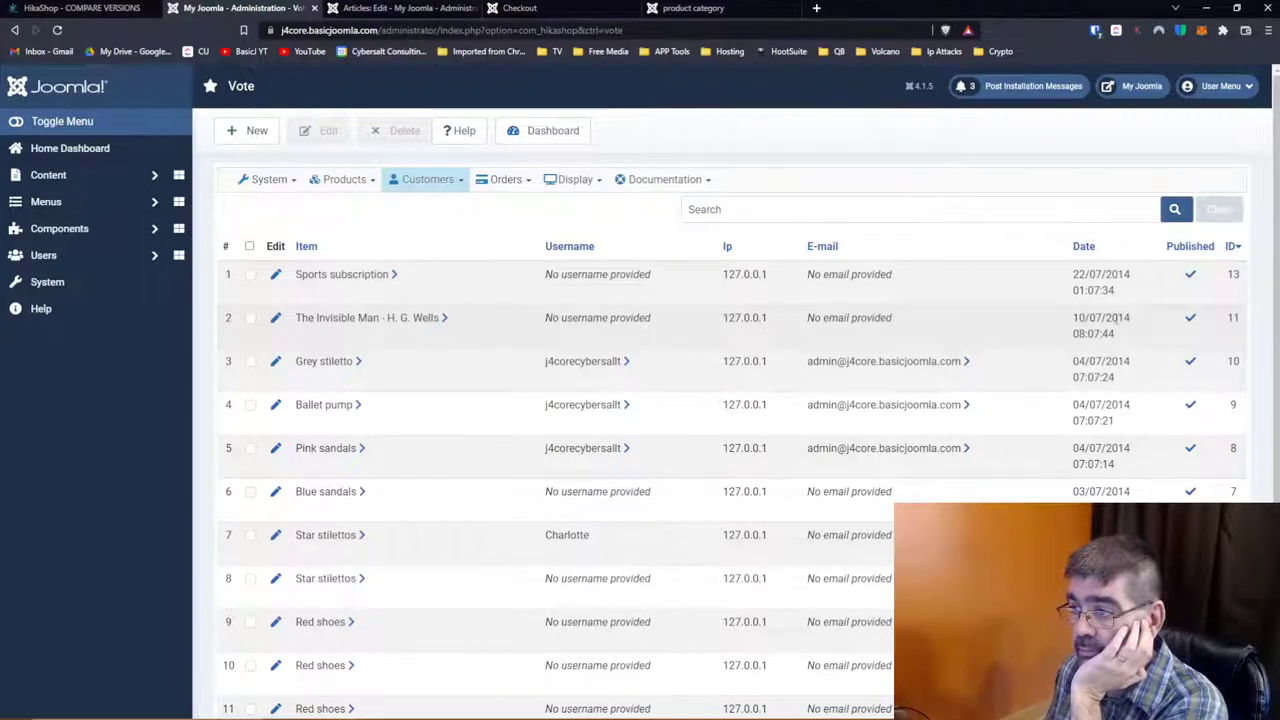
pyautogui.scroll(-2, 1113, 318)
pyautogui.scroll(2, 1021, 306)
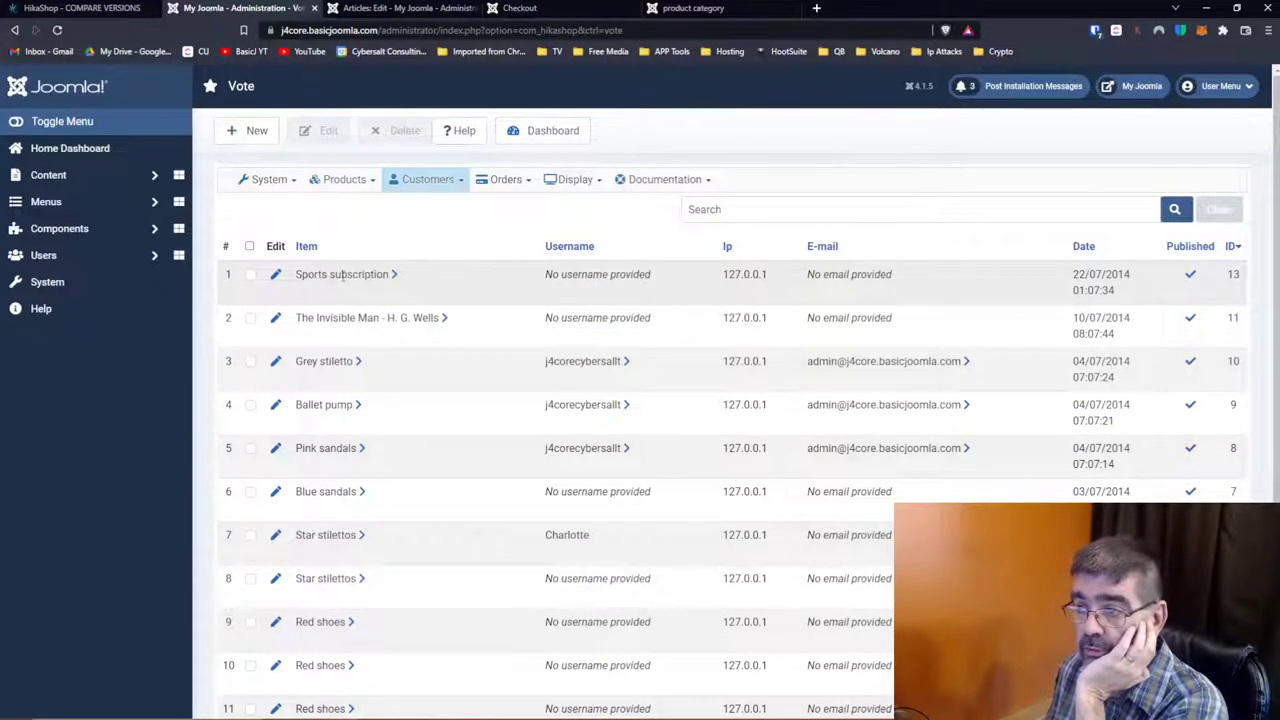
pyautogui.click(276, 275)
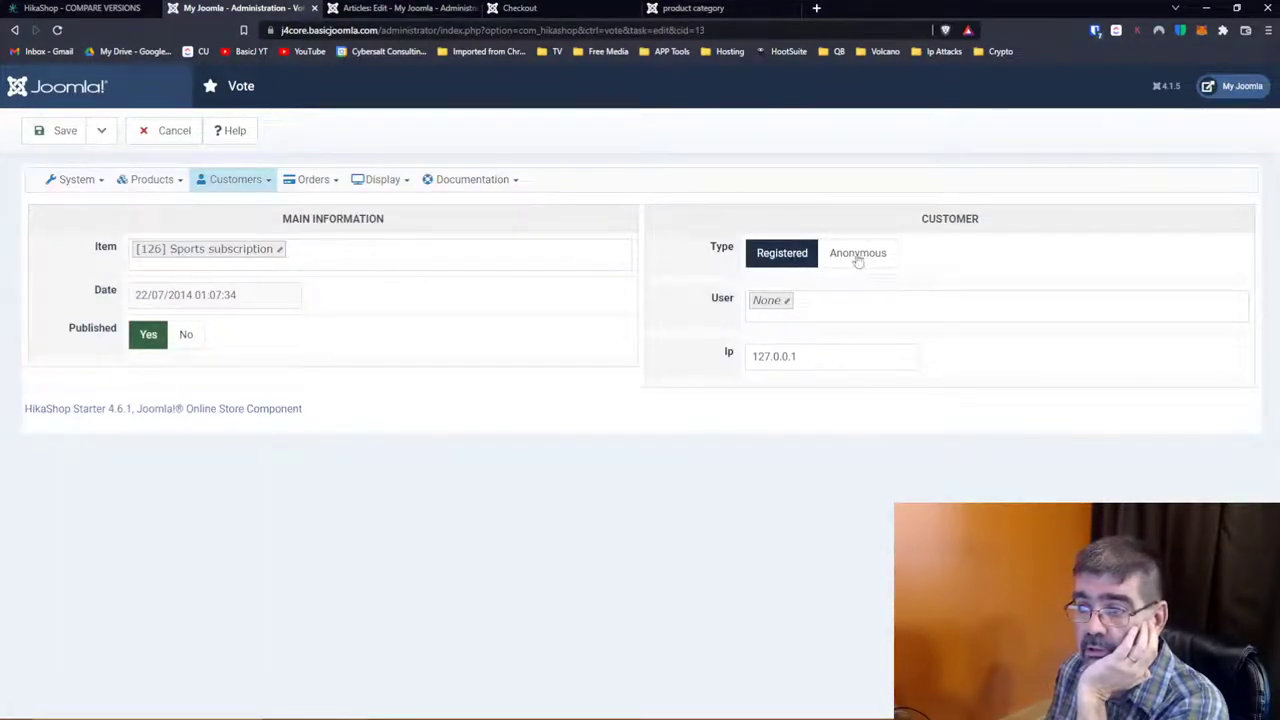
pyautogui.click(170, 136)
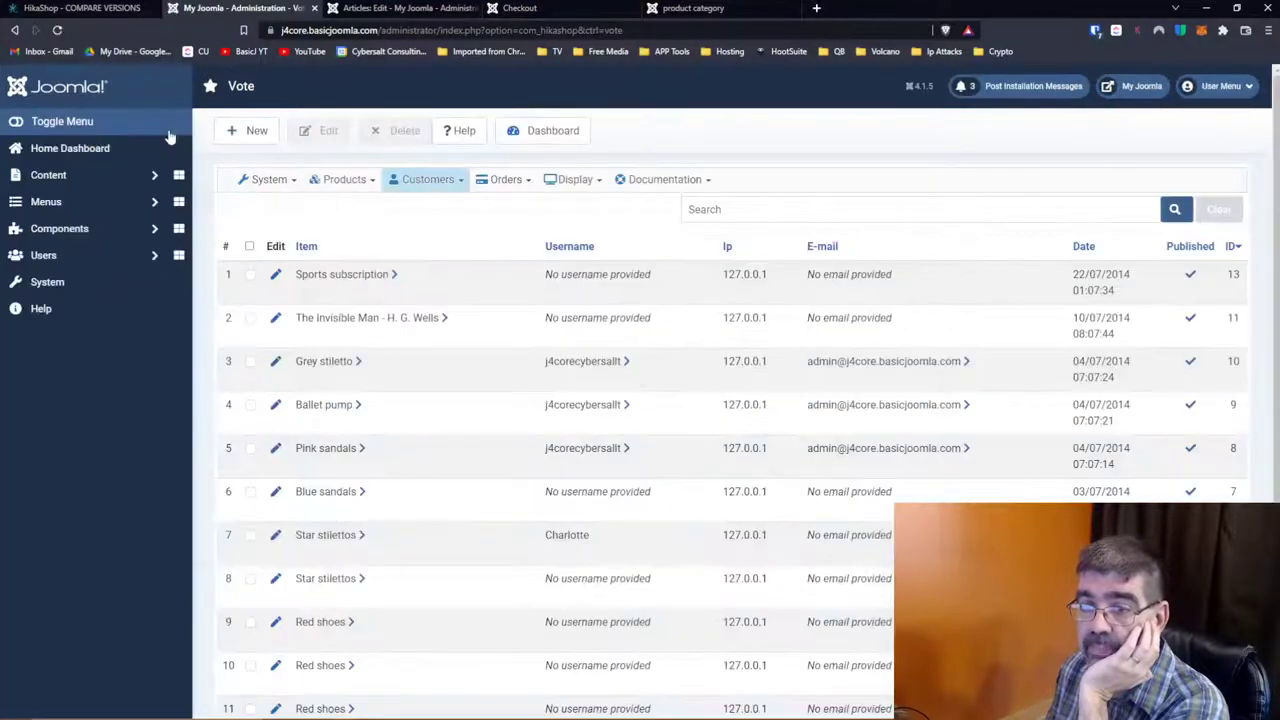
pyautogui.moveTo(429, 190)
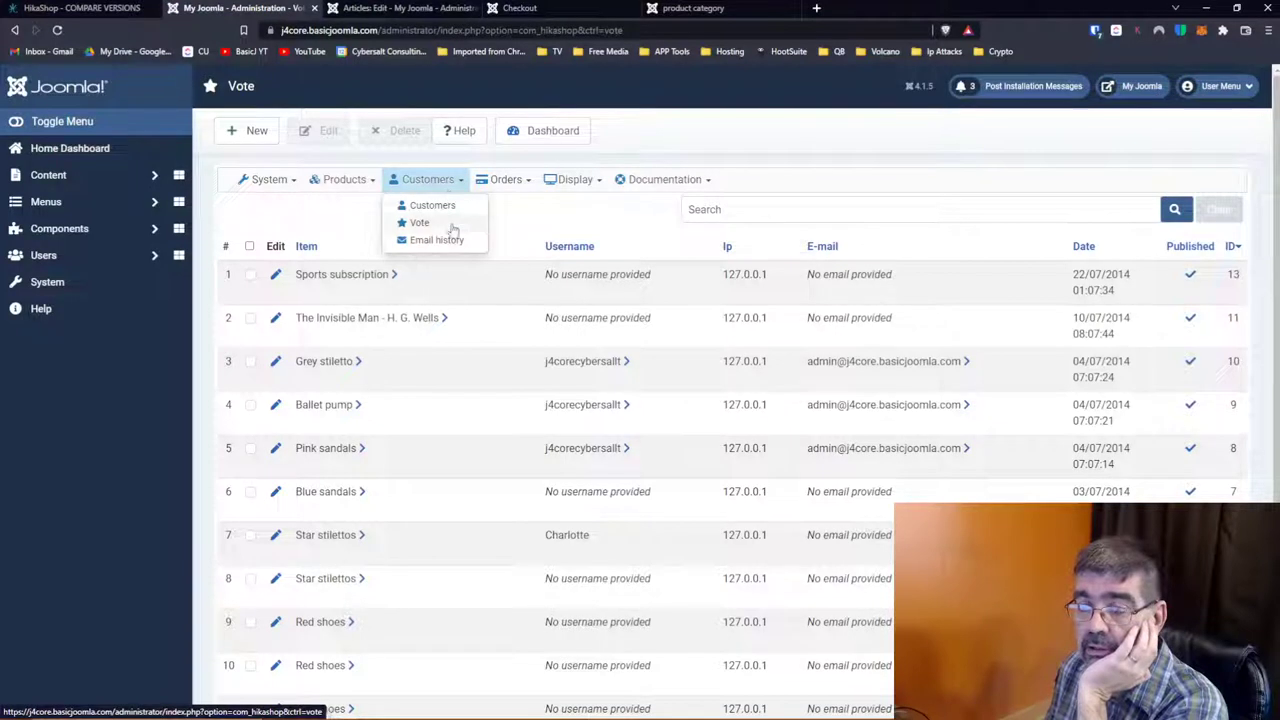
pyautogui.click(449, 240)
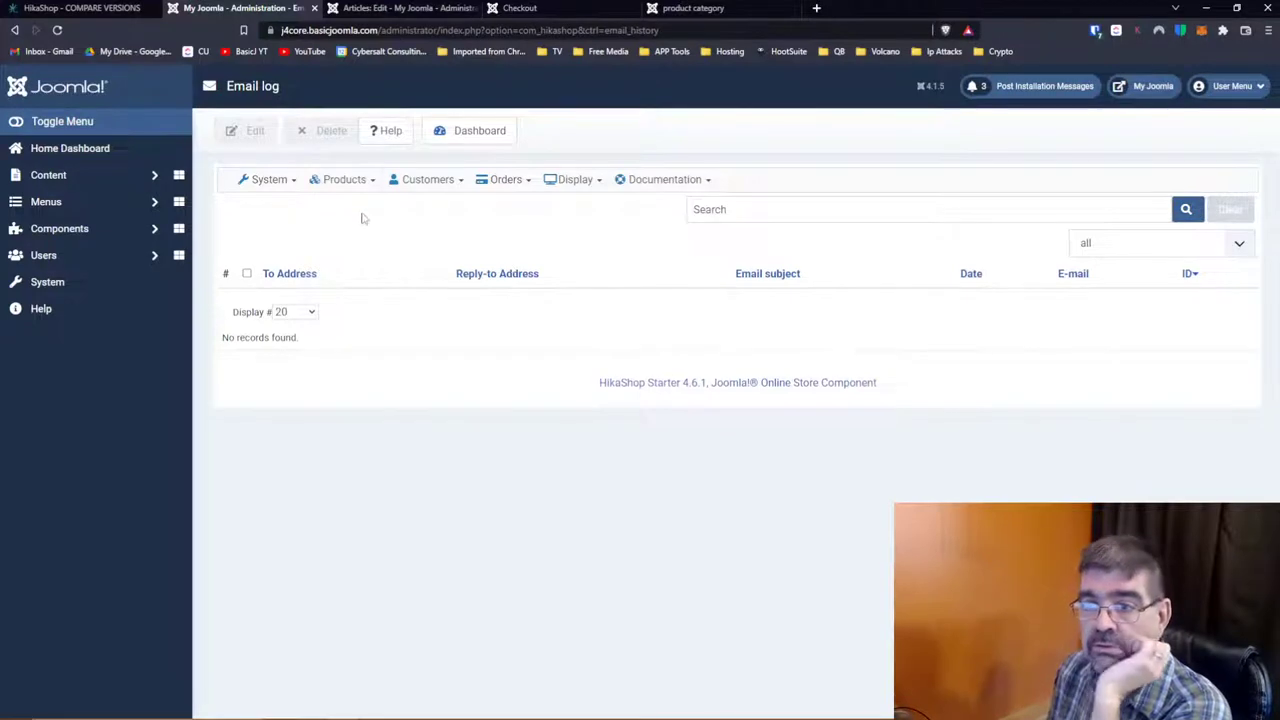
# Step: Show the Orders list with its two orders, one Confirmed and one Created
pyautogui.click(423, 182)
pyautogui.click(493, 182)
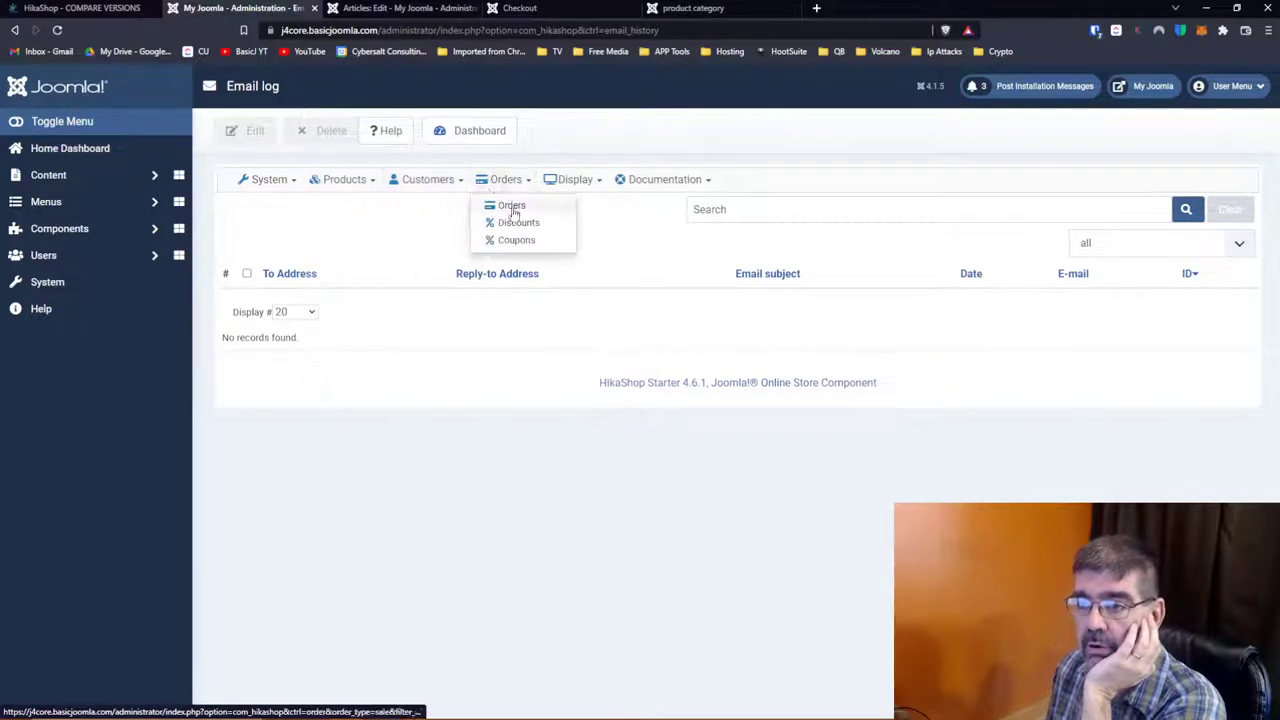
pyautogui.click(510, 206)
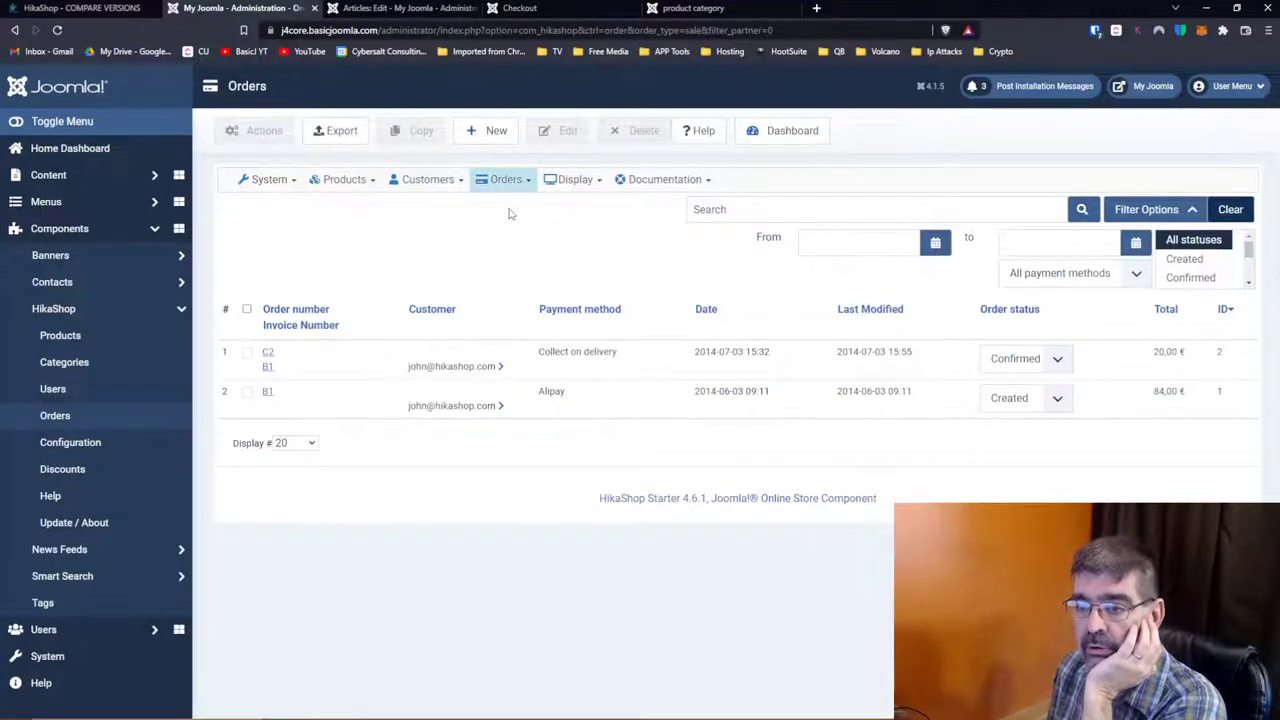
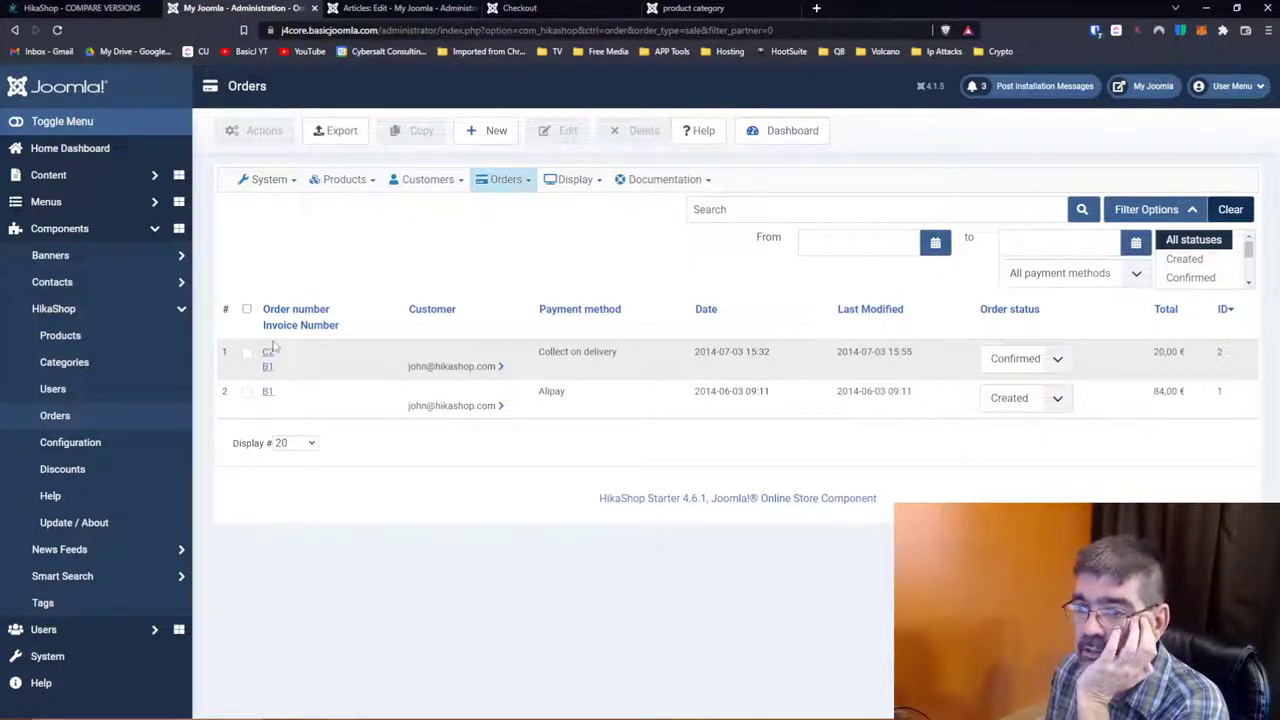
# Step: Look through order B1's details and return to the Orders list
pyautogui.click(266, 394)
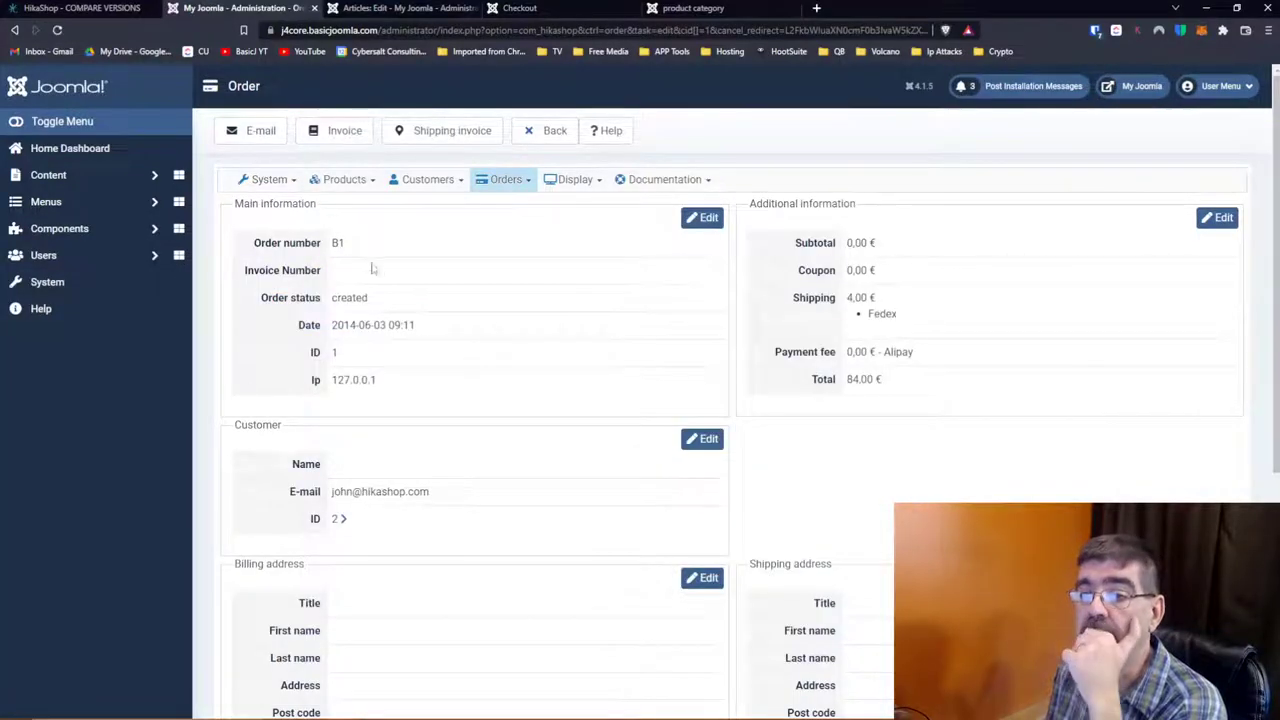
pyautogui.scroll(-5, 443, 310)
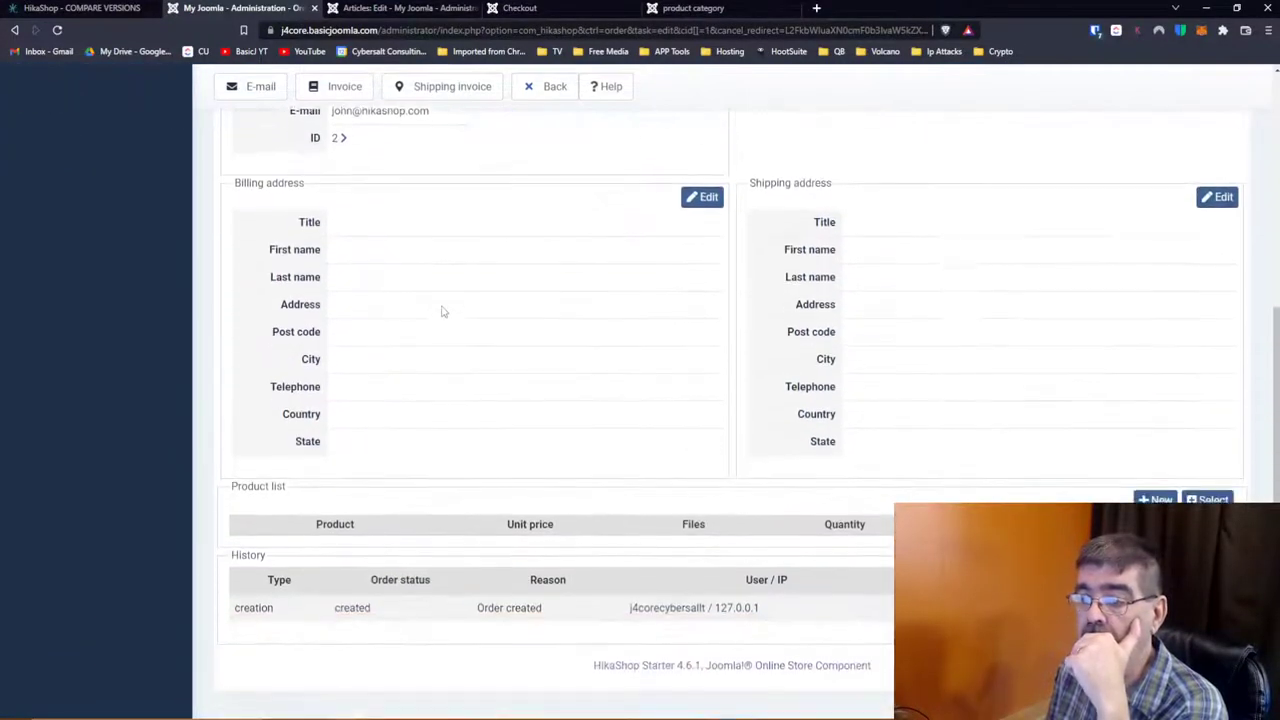
pyautogui.scroll(5, 443, 311)
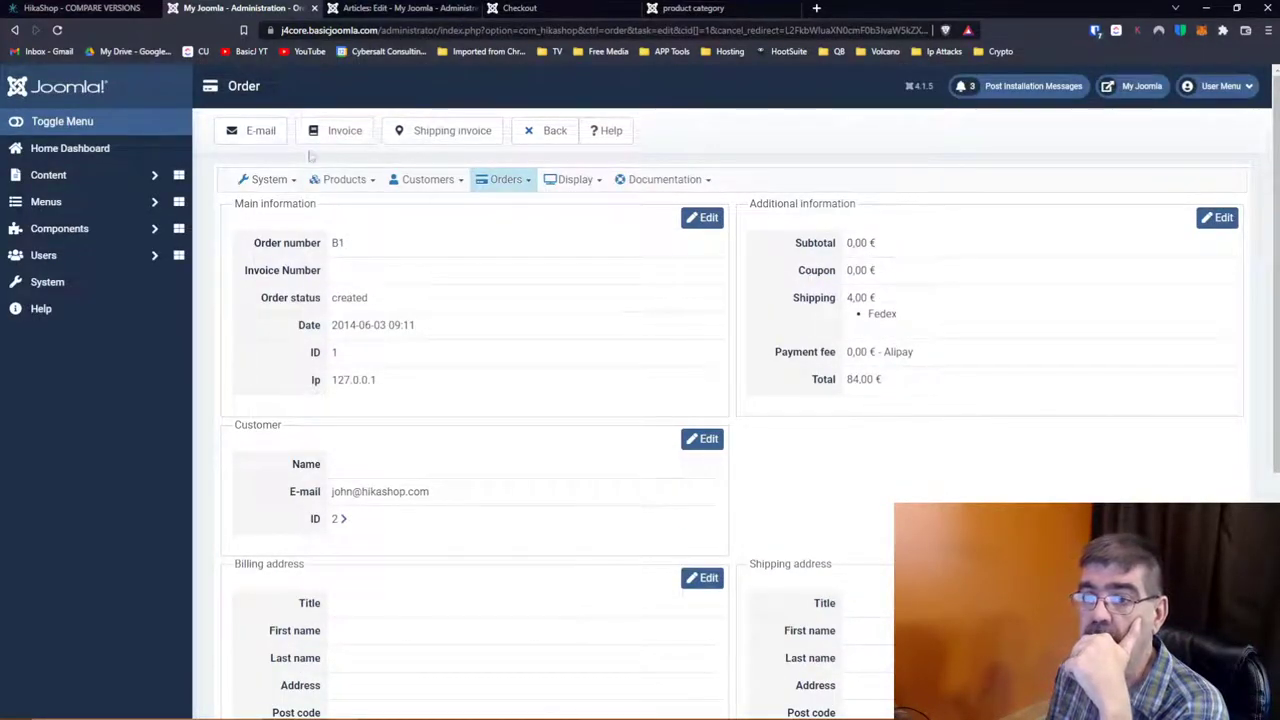
pyautogui.click(14, 30)
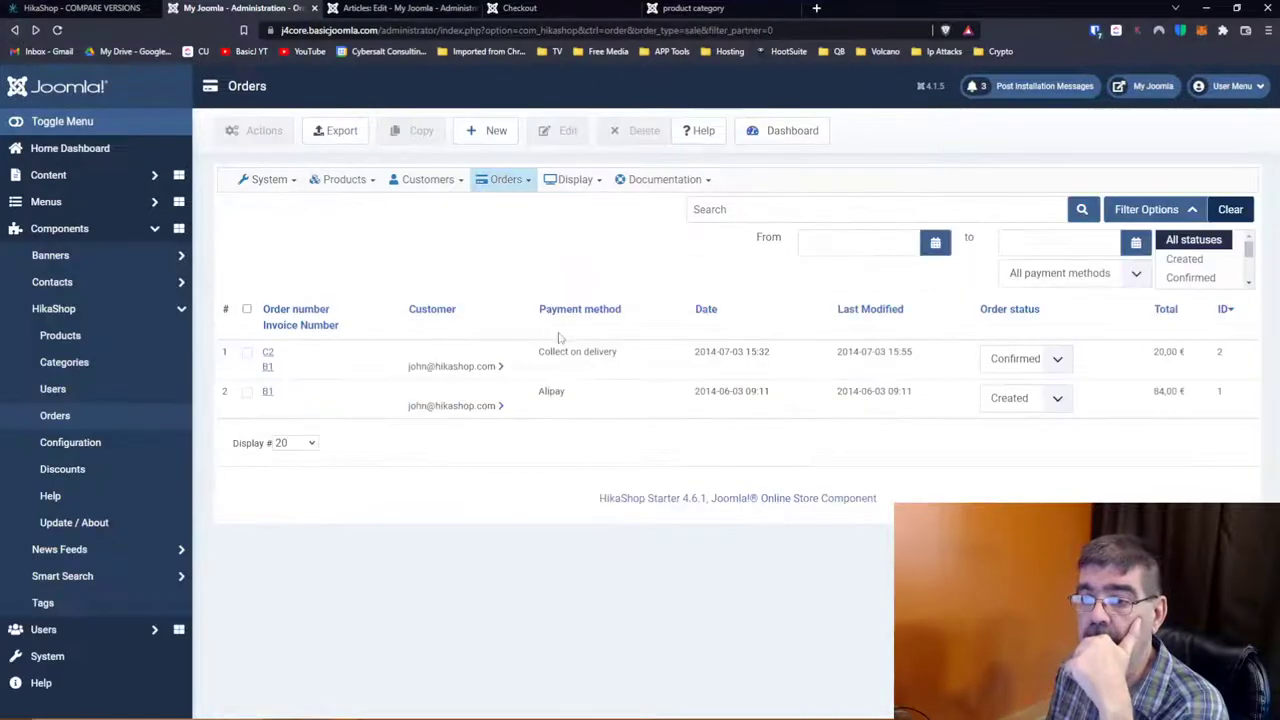
# Step: Look through order C2's details, then go to the Discounts list
pyautogui.click(268, 360)
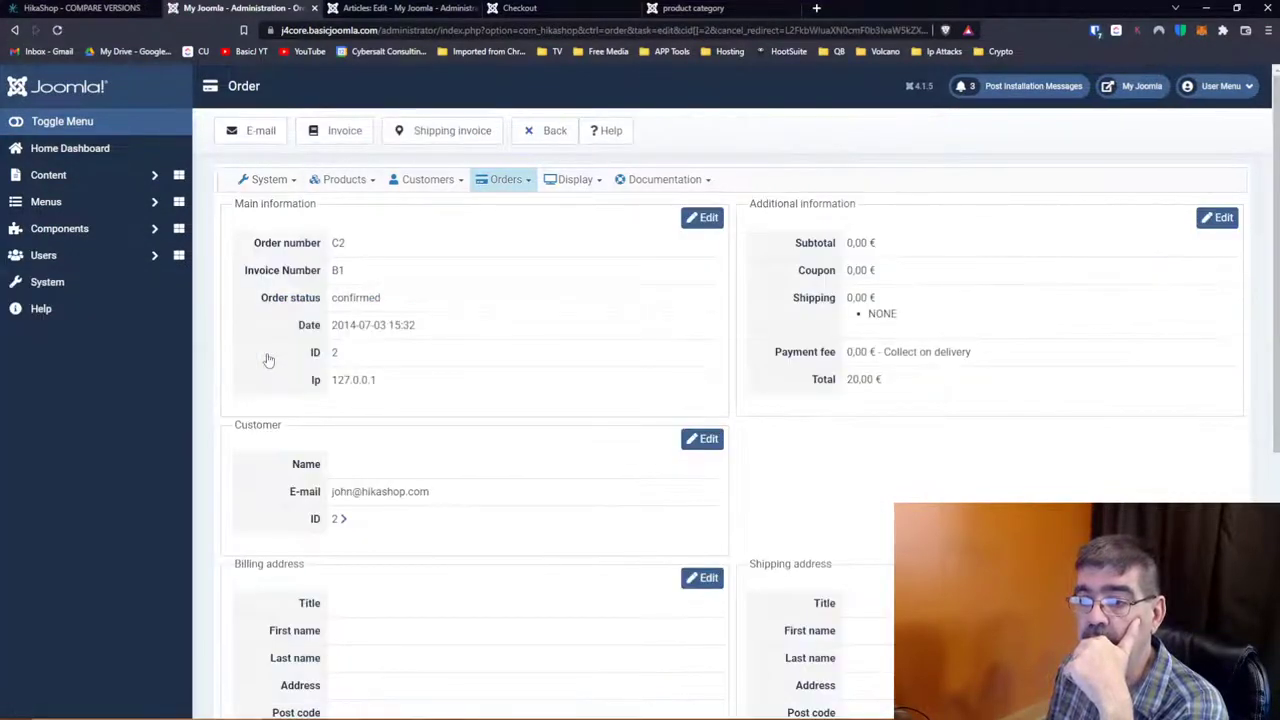
pyautogui.scroll(-3, 952, 332)
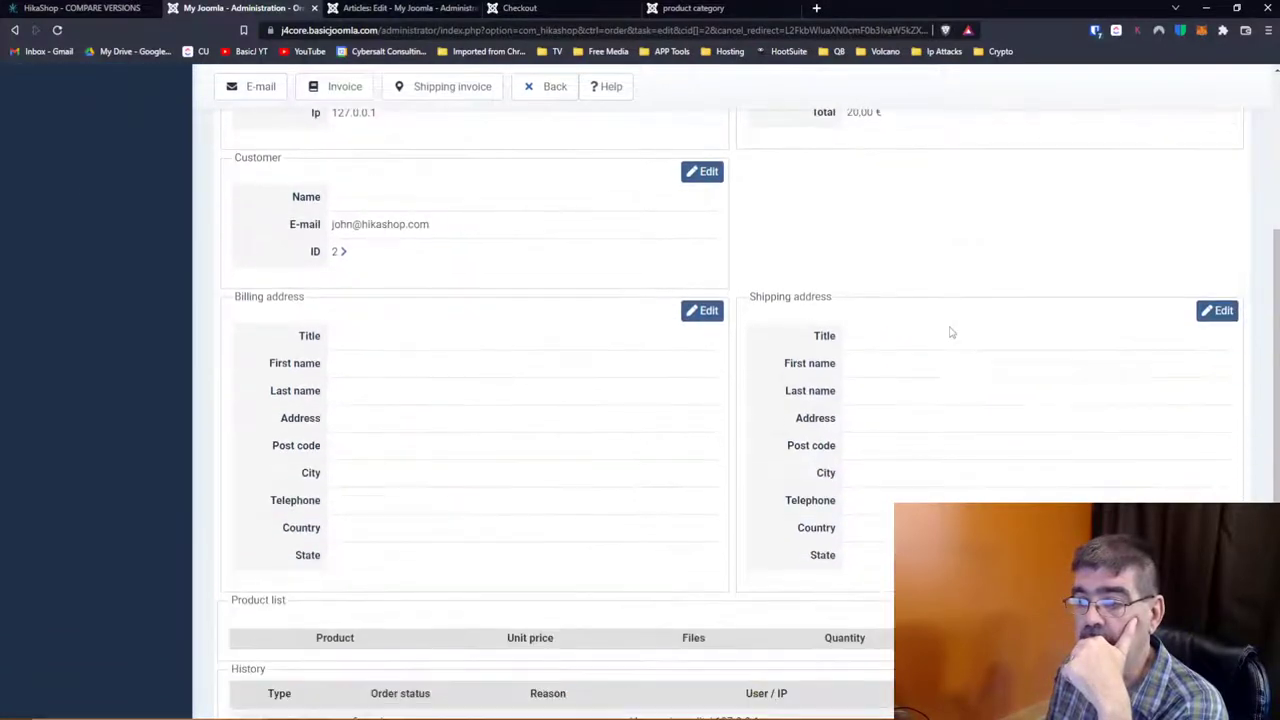
pyautogui.scroll(-2, 952, 332)
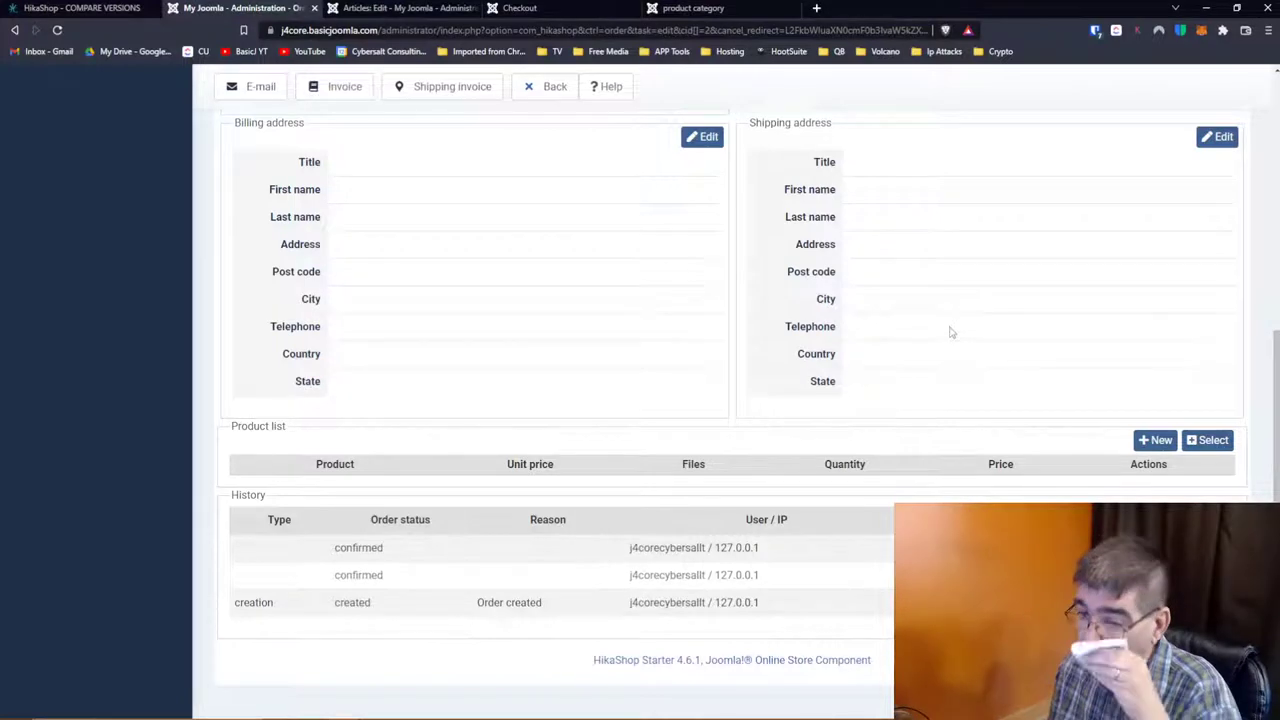
pyautogui.scroll(3, 894, 334)
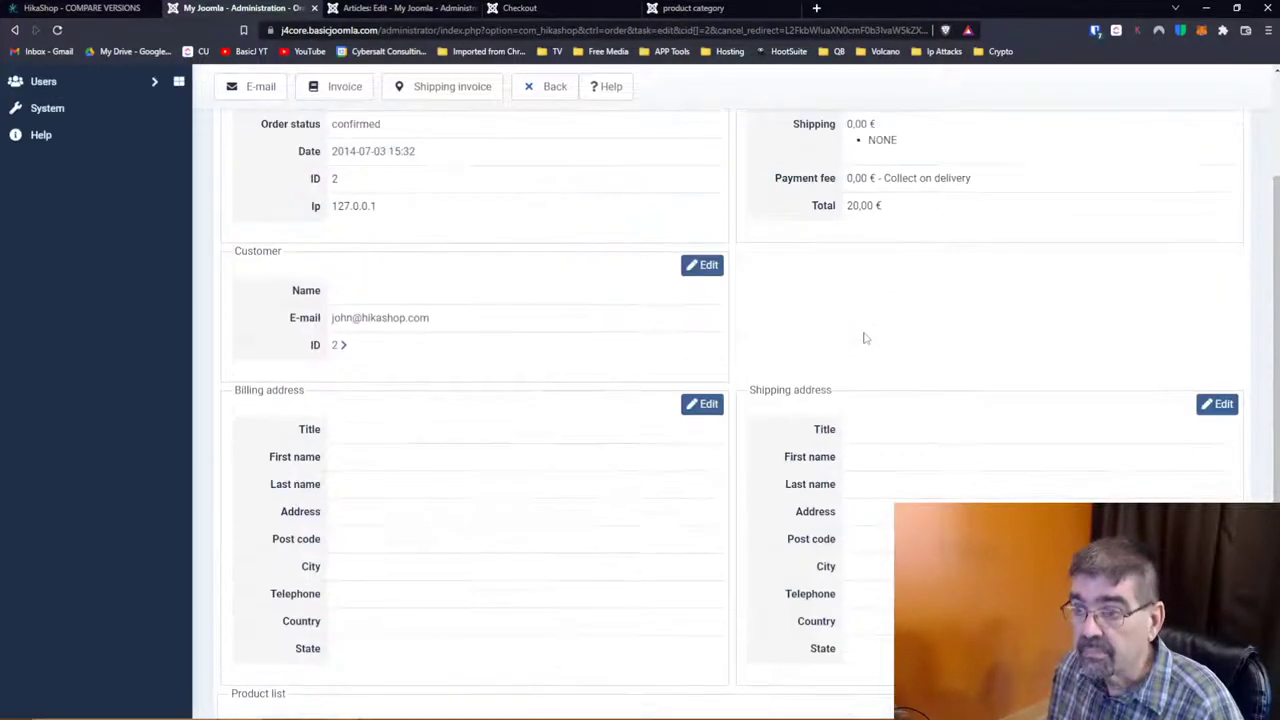
pyautogui.scroll(1, 866, 338)
pyautogui.scroll(2, 866, 338)
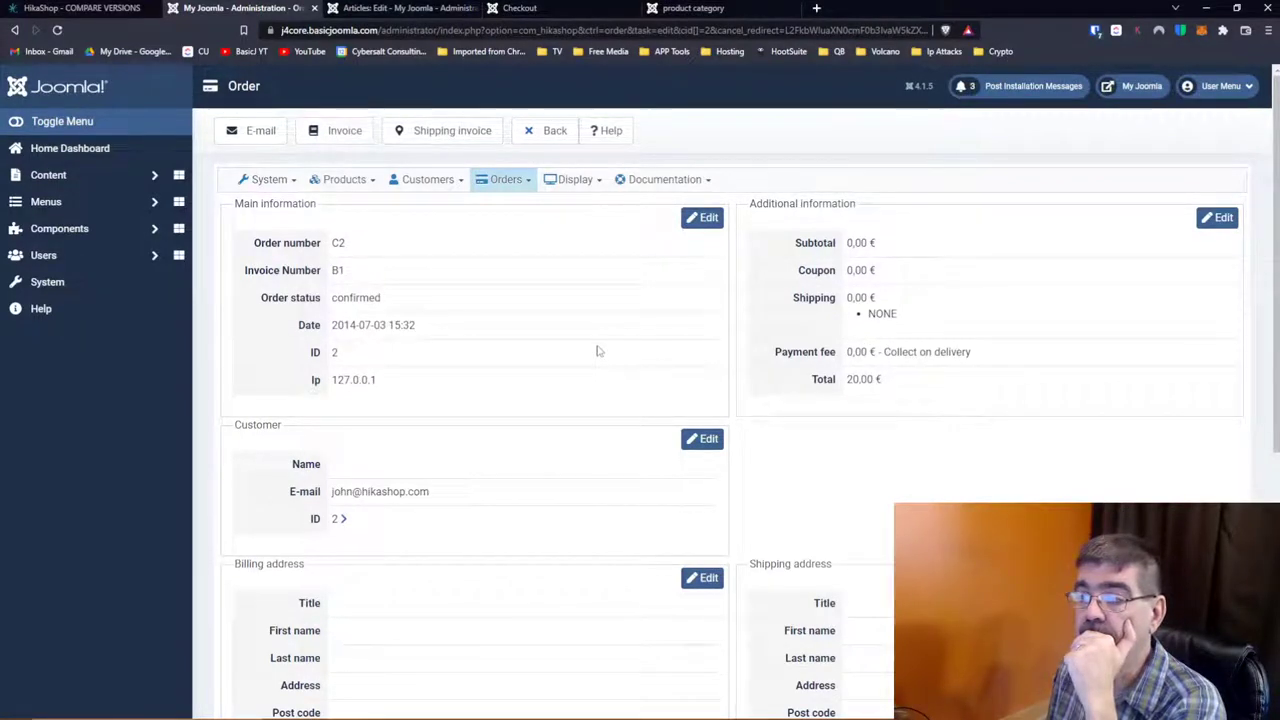
pyautogui.scroll(-2, 598, 351)
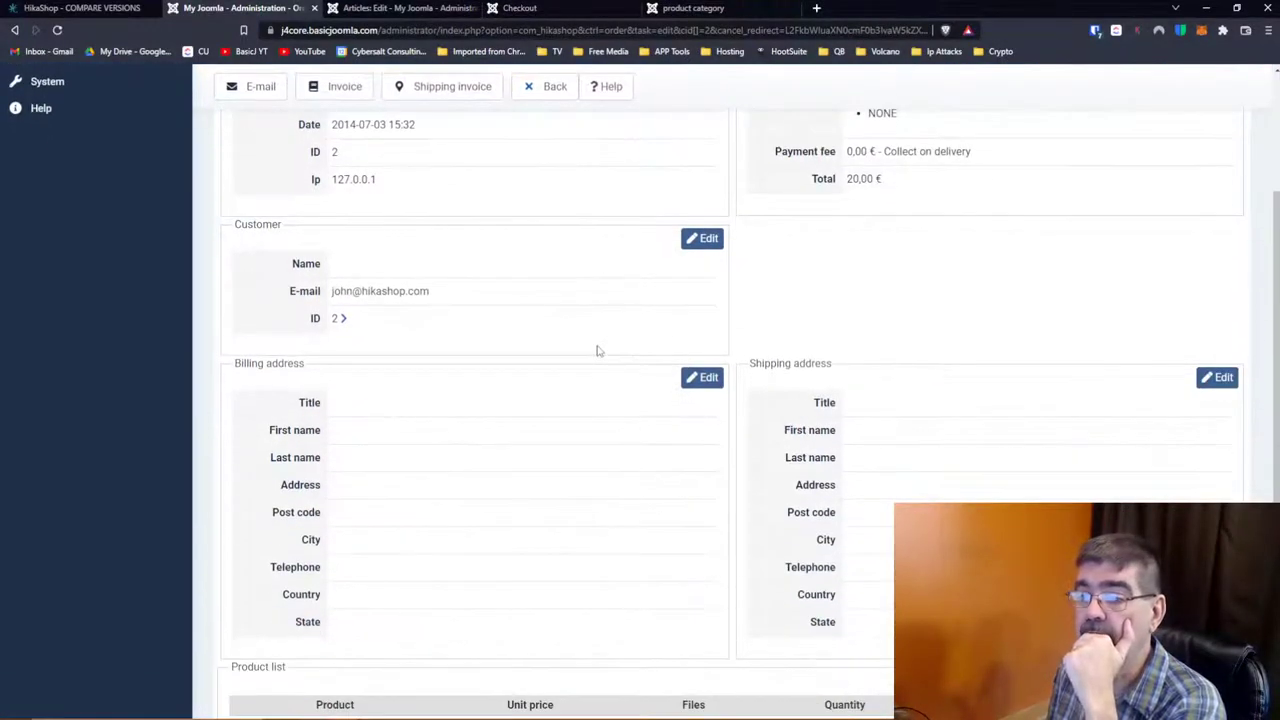
pyautogui.scroll(-3, 598, 351)
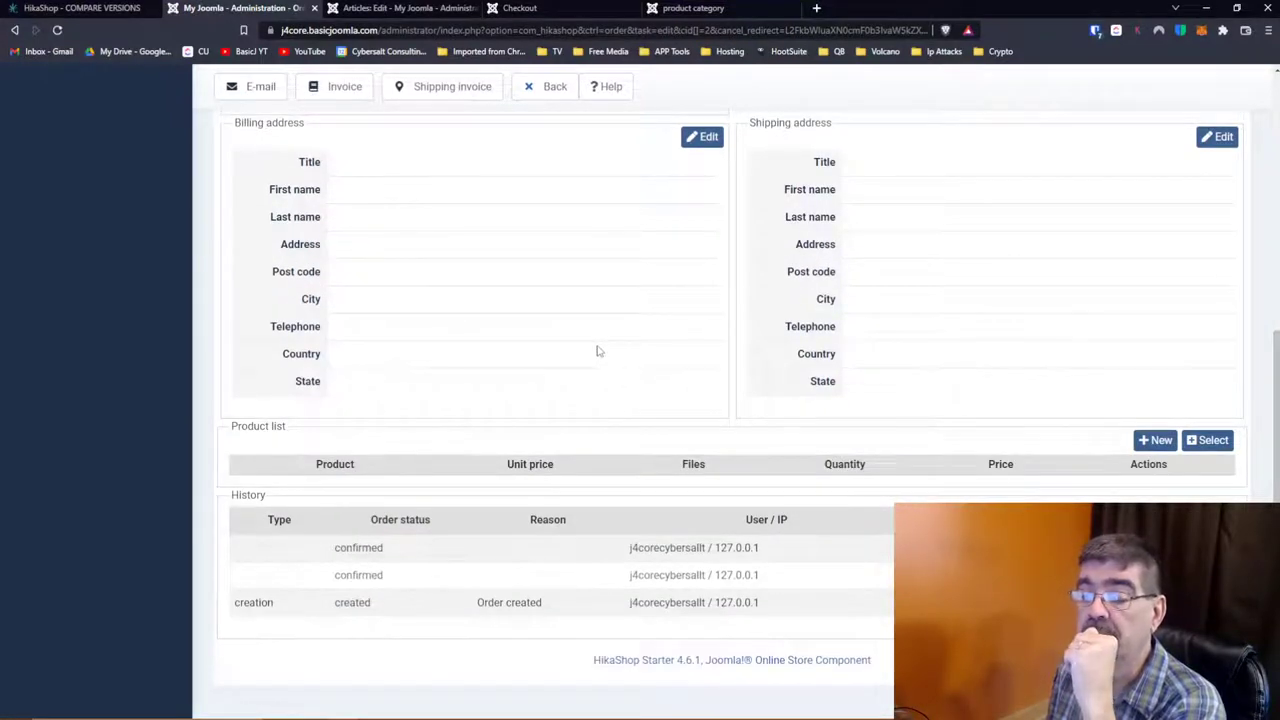
pyautogui.scroll(5, 598, 351)
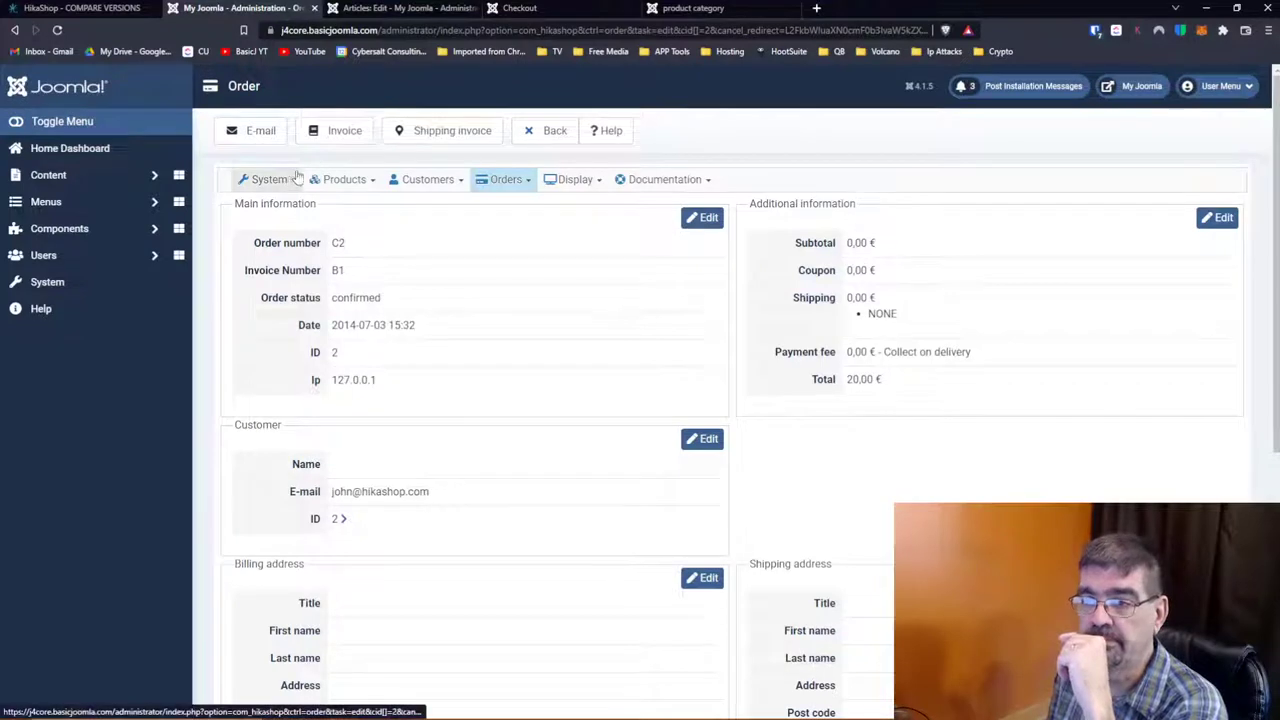
pyautogui.moveTo(508, 179)
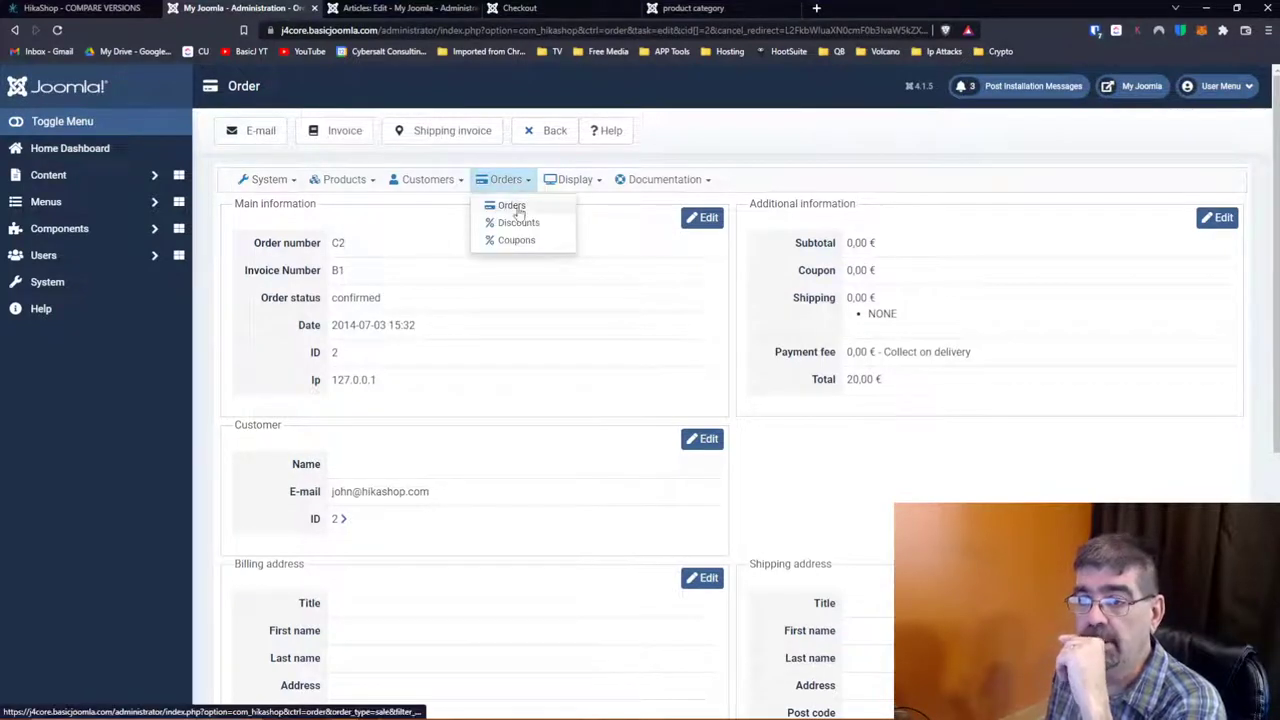
pyautogui.click(518, 221)
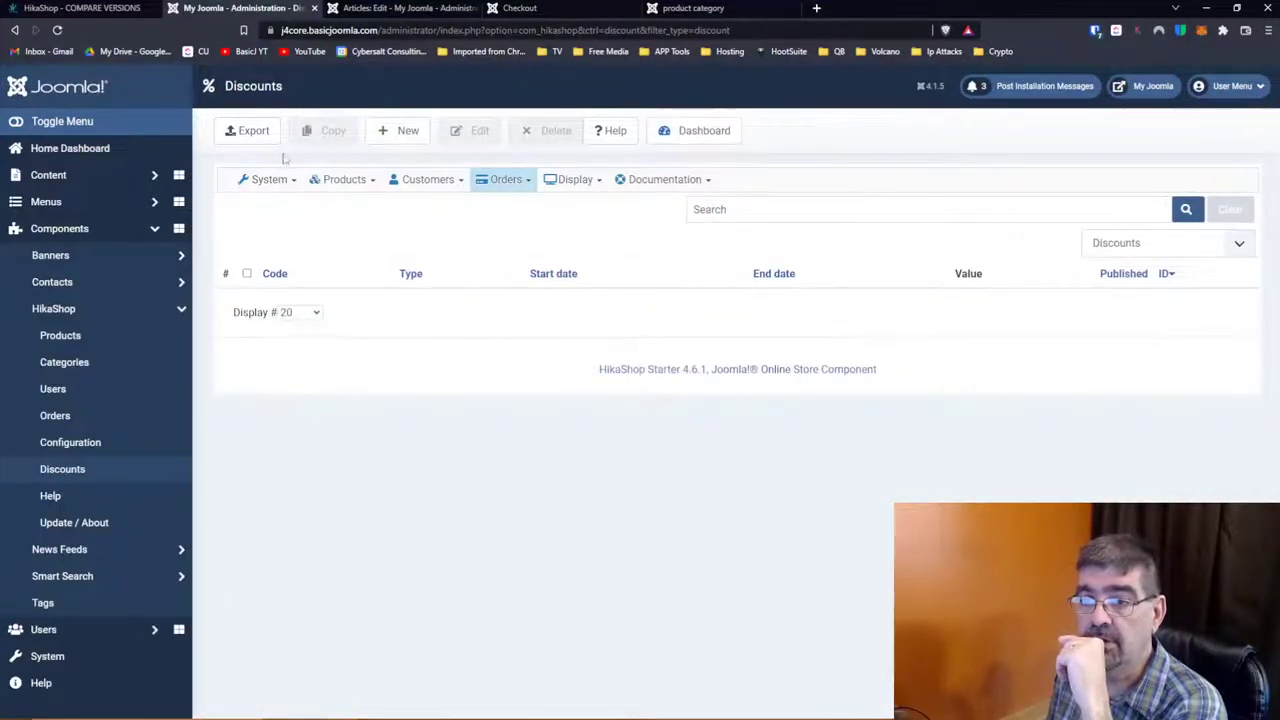
# Step: Start a new discount and check the available types, leaving the type as Discounts
pyautogui.click(400, 141)
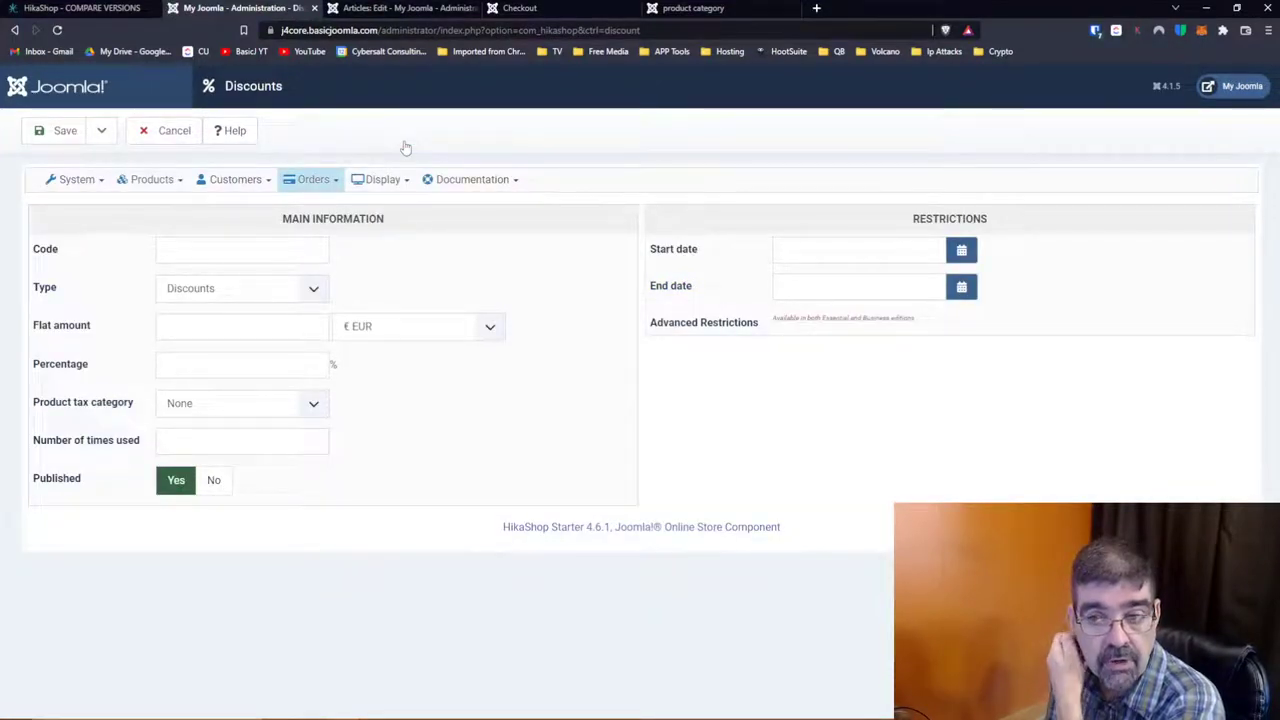
pyautogui.click(303, 294)
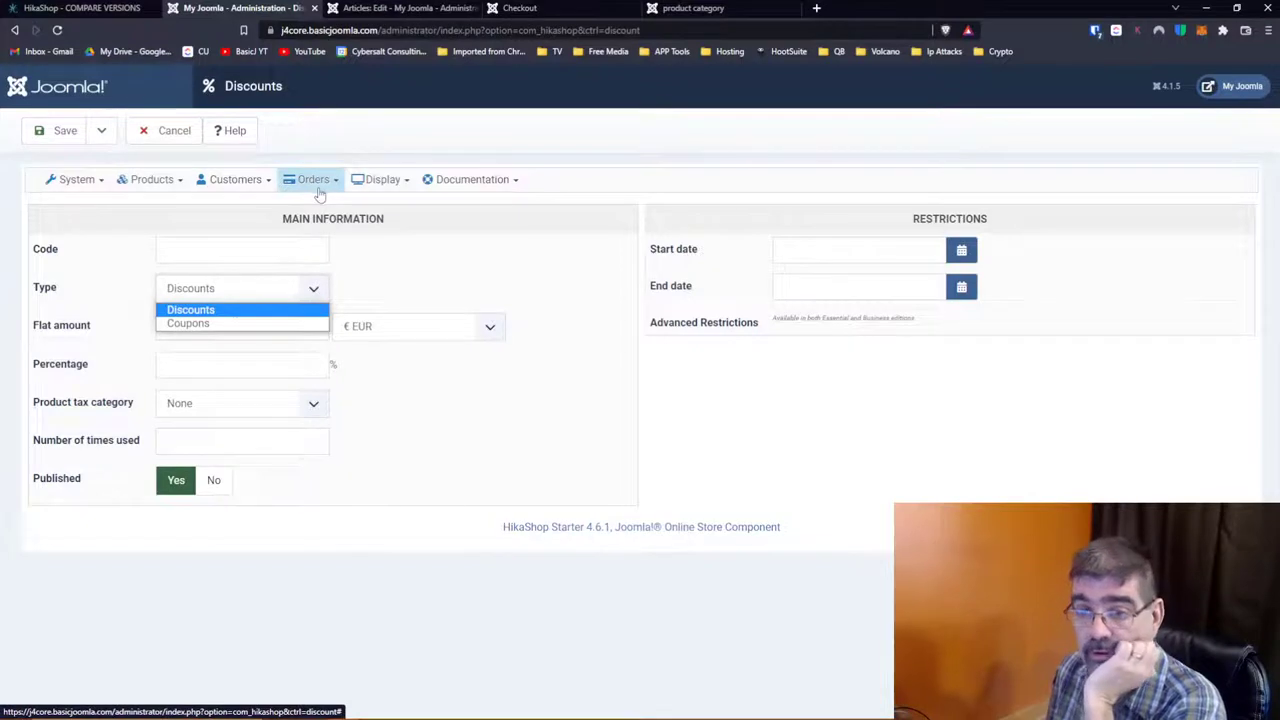
pyautogui.click(424, 269)
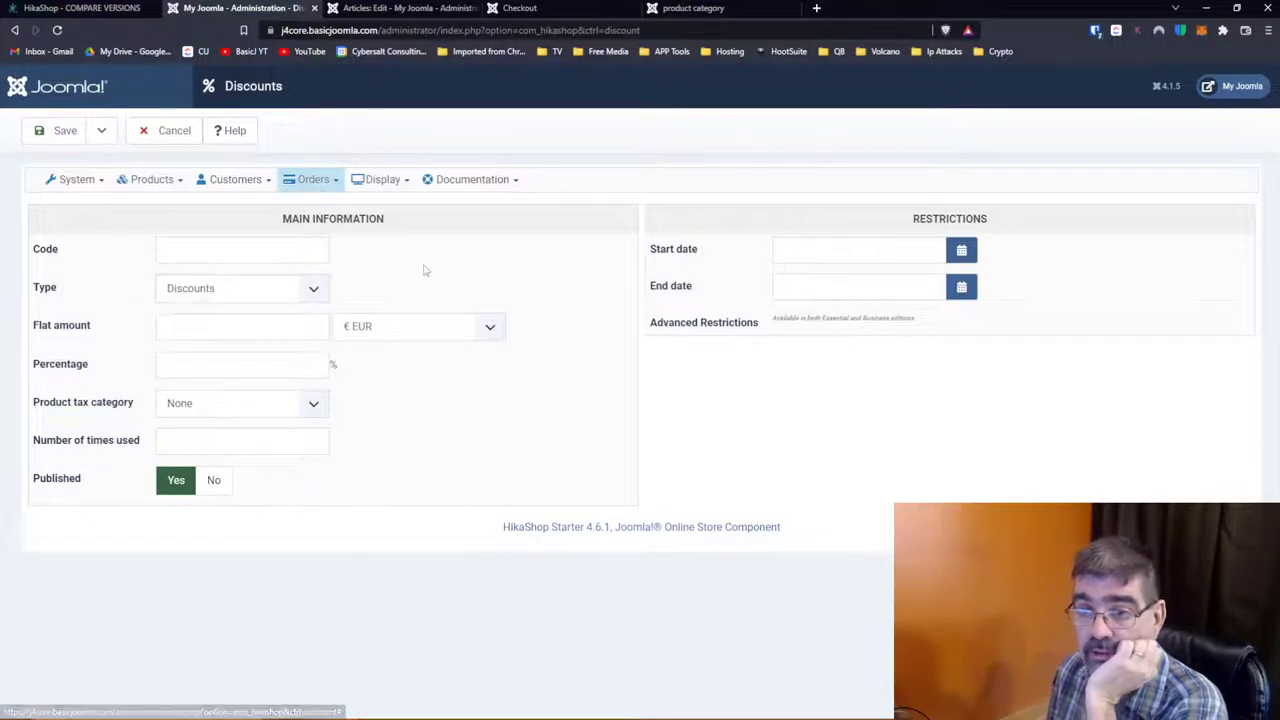
pyautogui.click(330, 184)
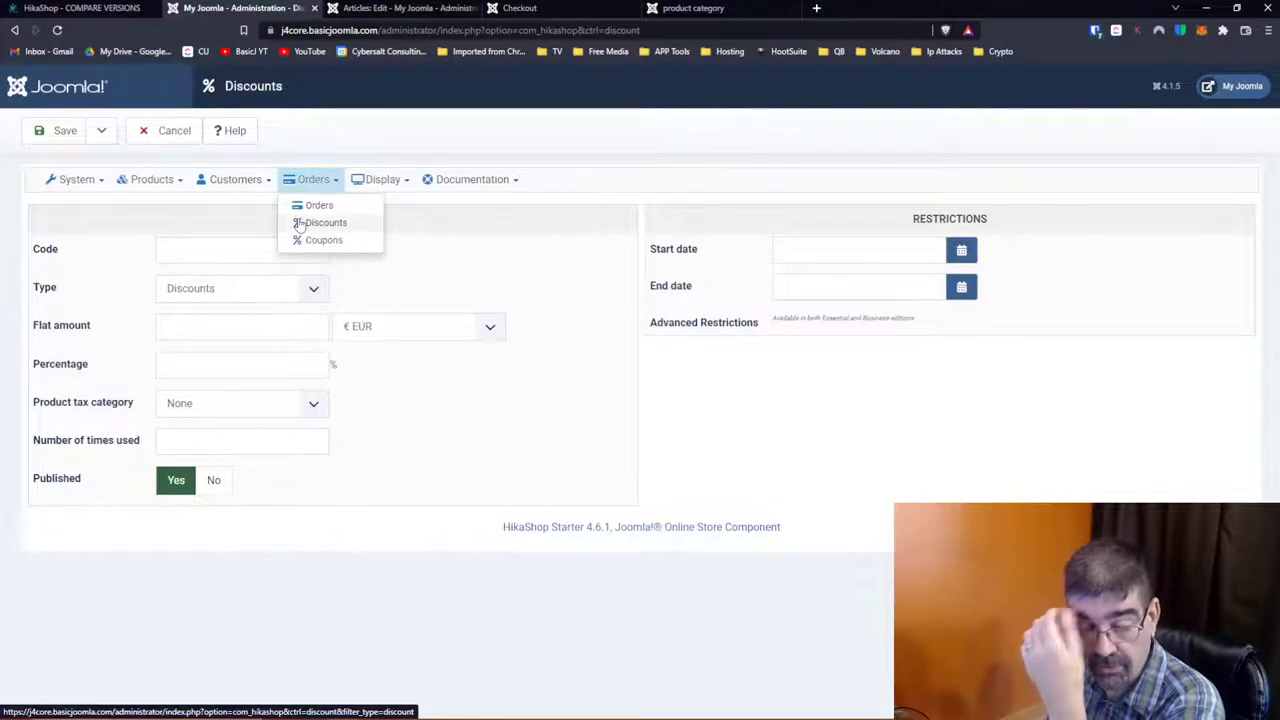
pyautogui.click(475, 266)
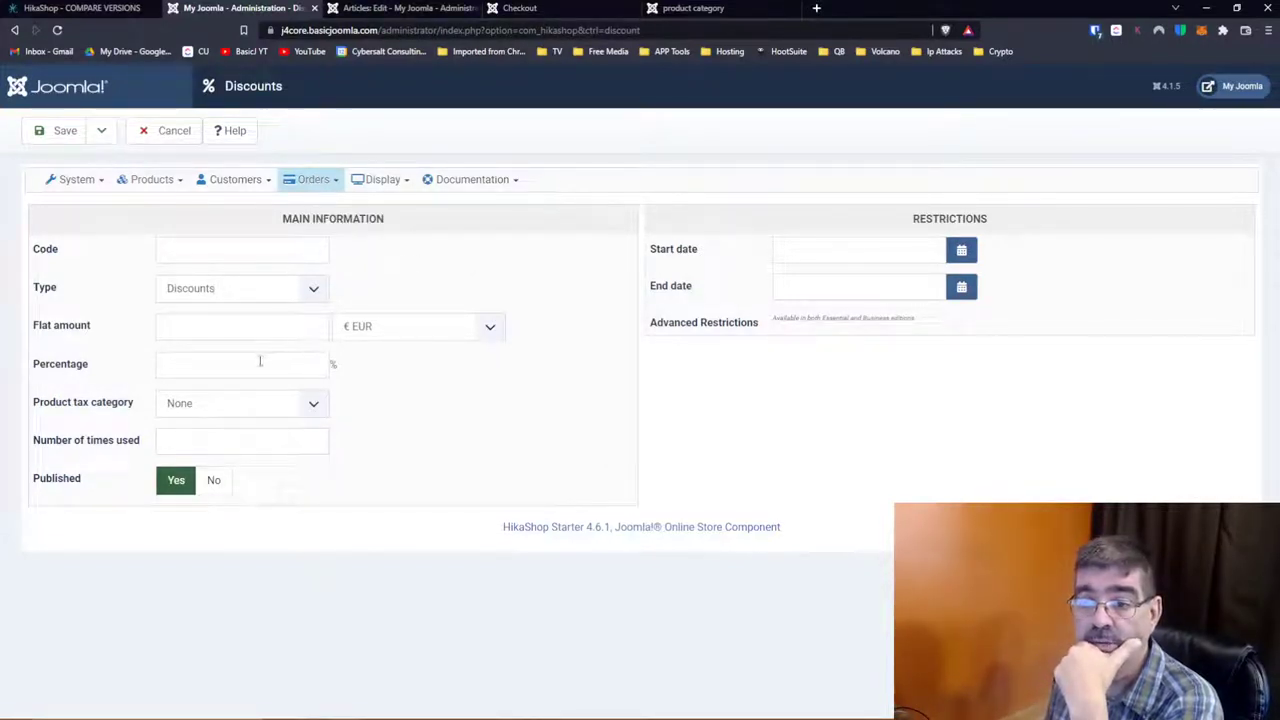
# Step: Inspect the usage, percentage and flat amount fields, keep EUR, then go to Coupons
pyautogui.click(248, 437)
pyautogui.click(257, 364)
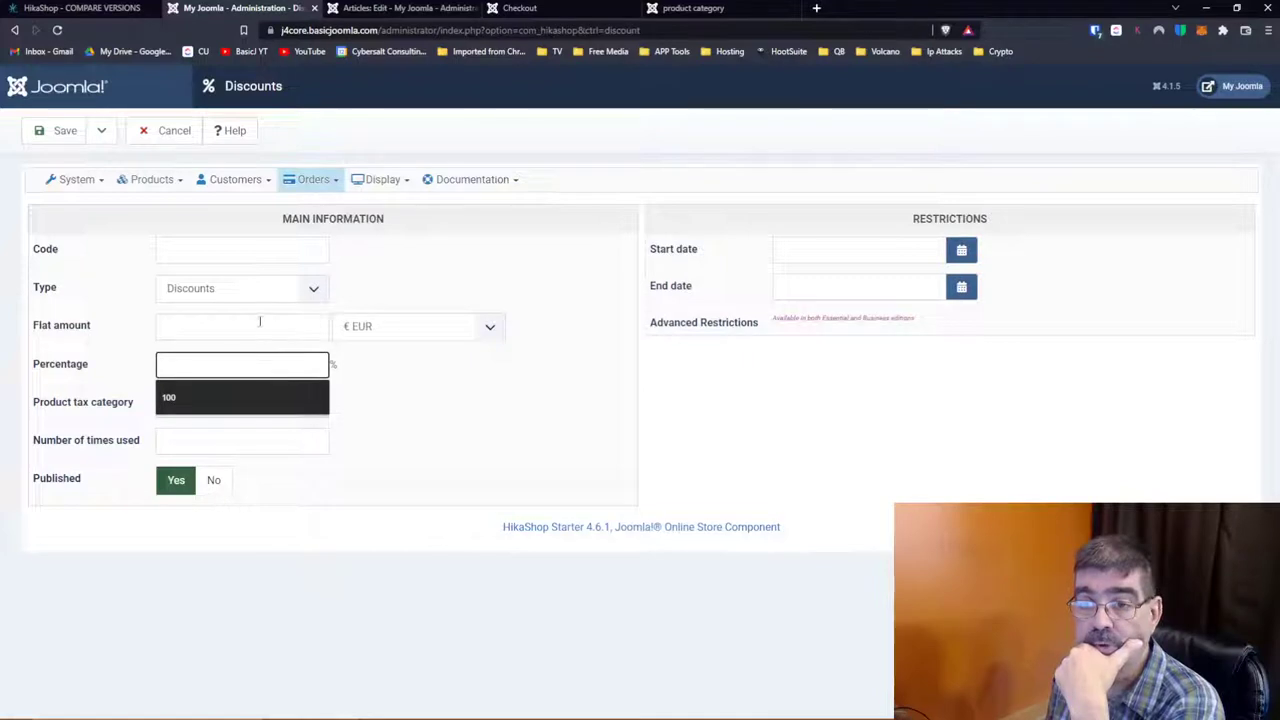
pyautogui.click(260, 324)
pyautogui.click(484, 325)
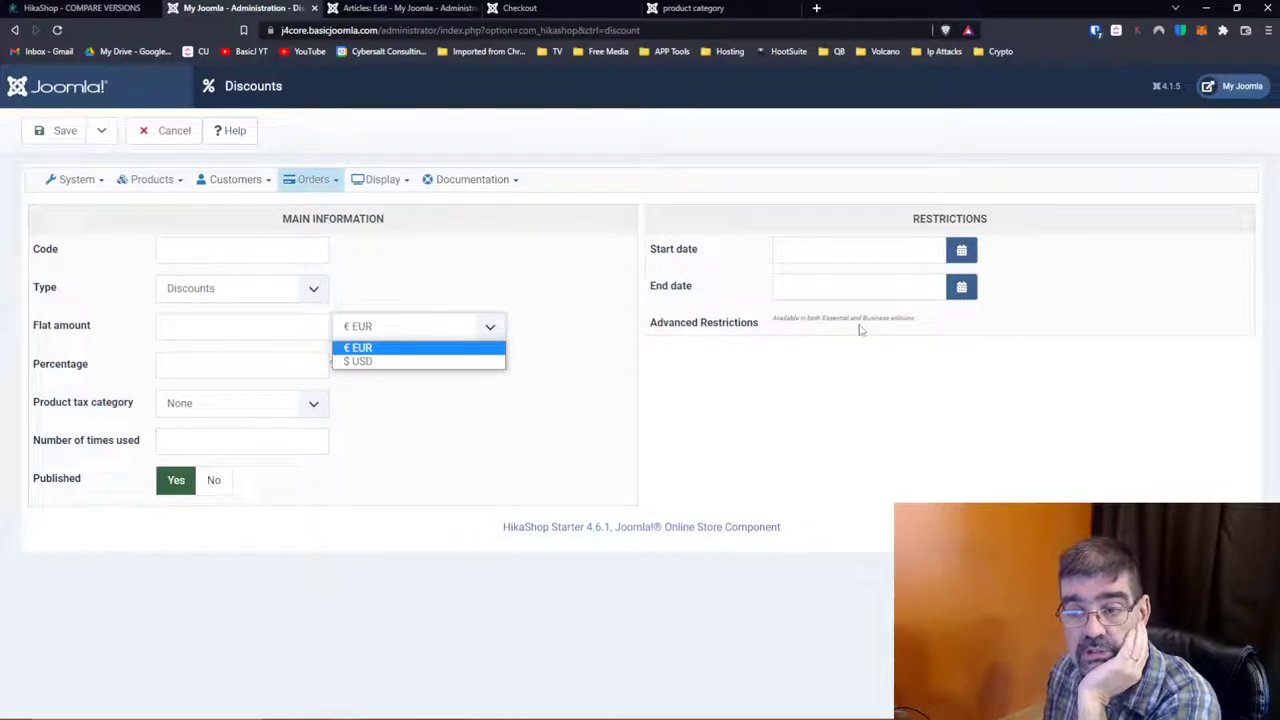
pyautogui.click(655, 408)
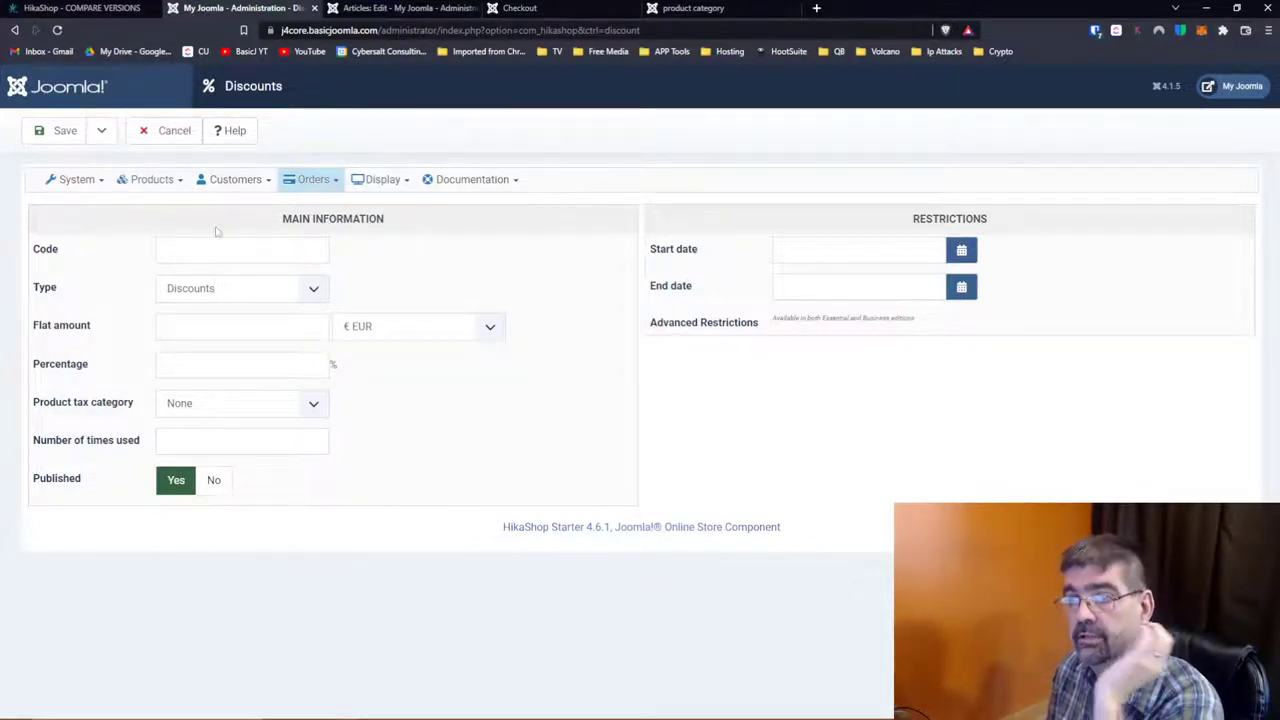
pyautogui.click(322, 184)
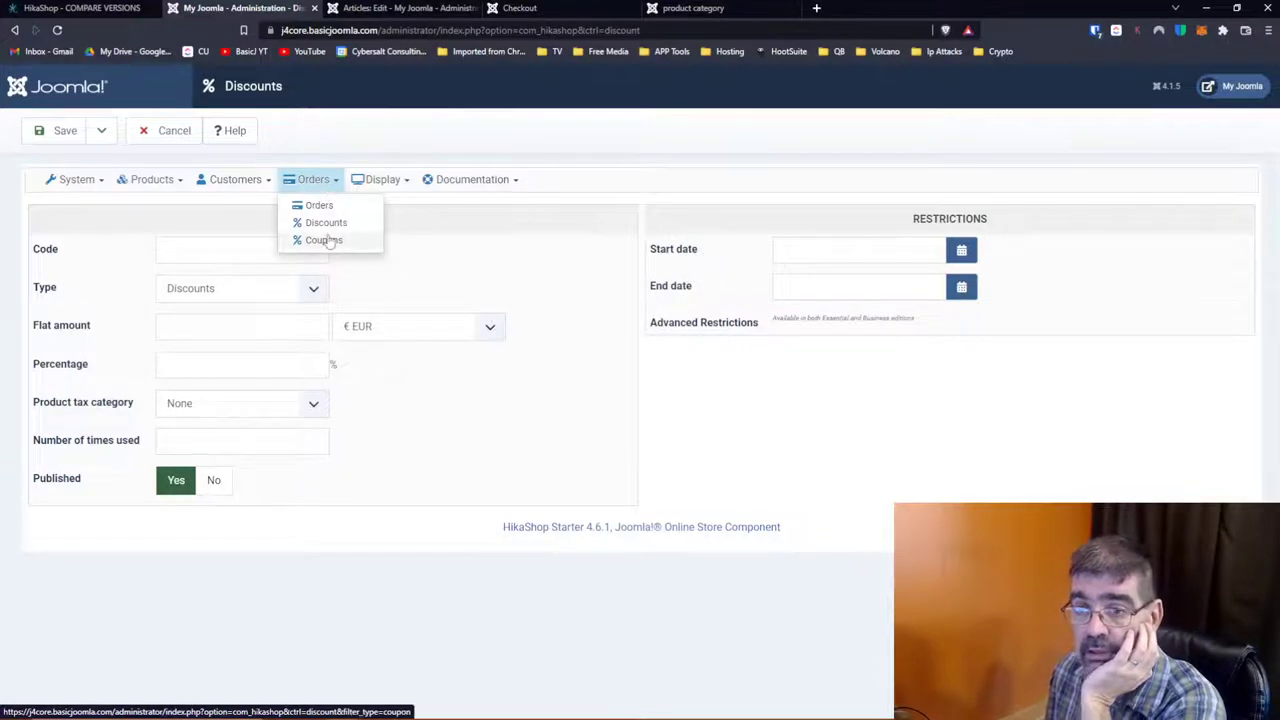
pyautogui.click(326, 240)
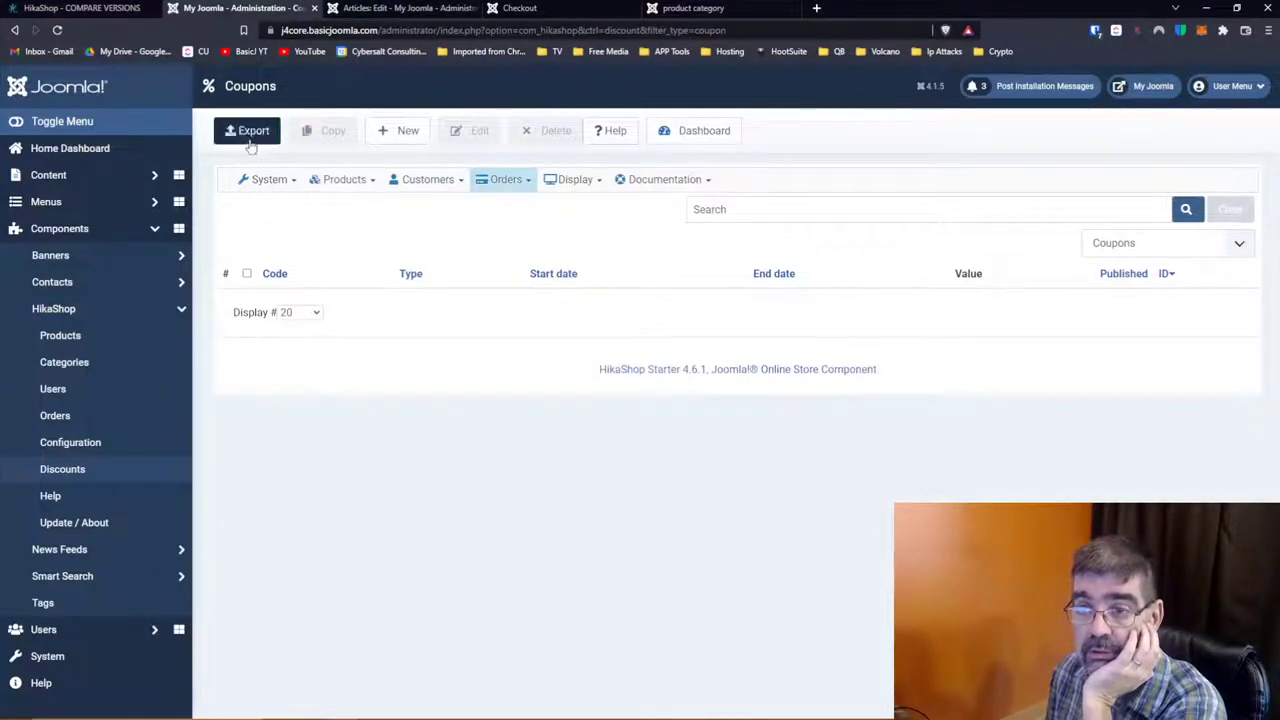
# Step: Open a blank new coupon form, then switch to the Display > Views list
pyautogui.click(398, 131)
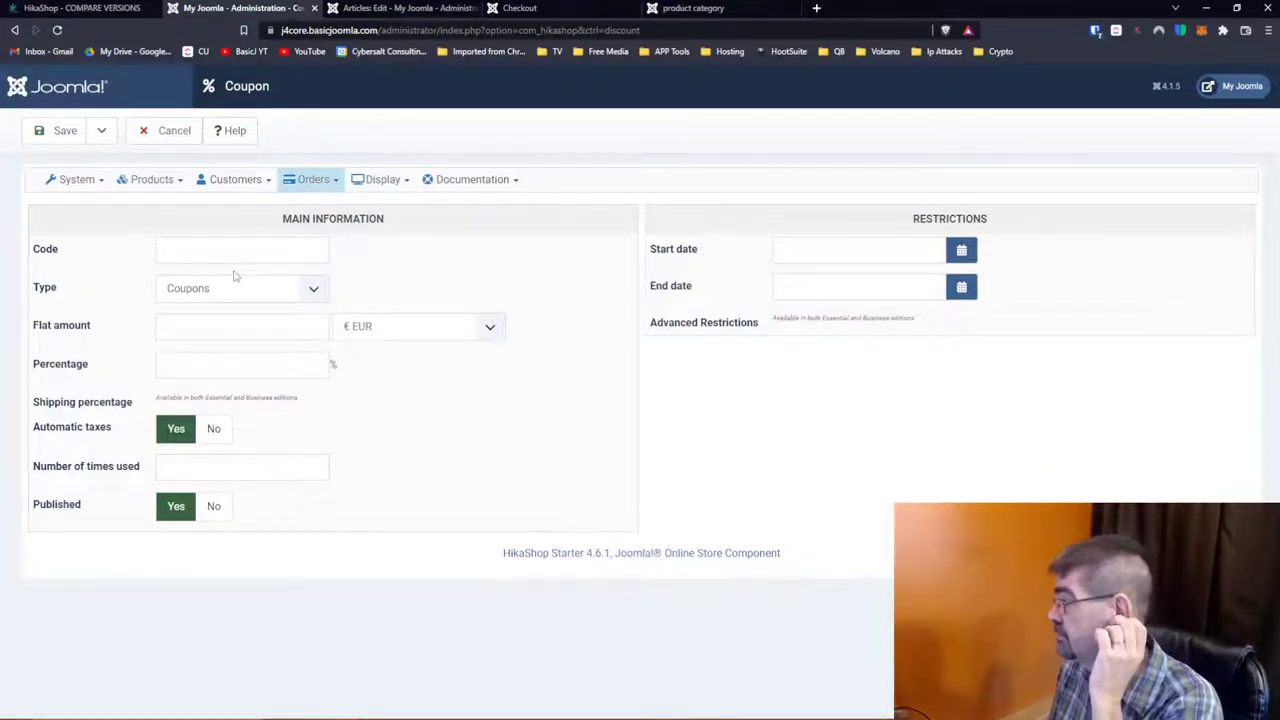
pyautogui.moveTo(295, 192)
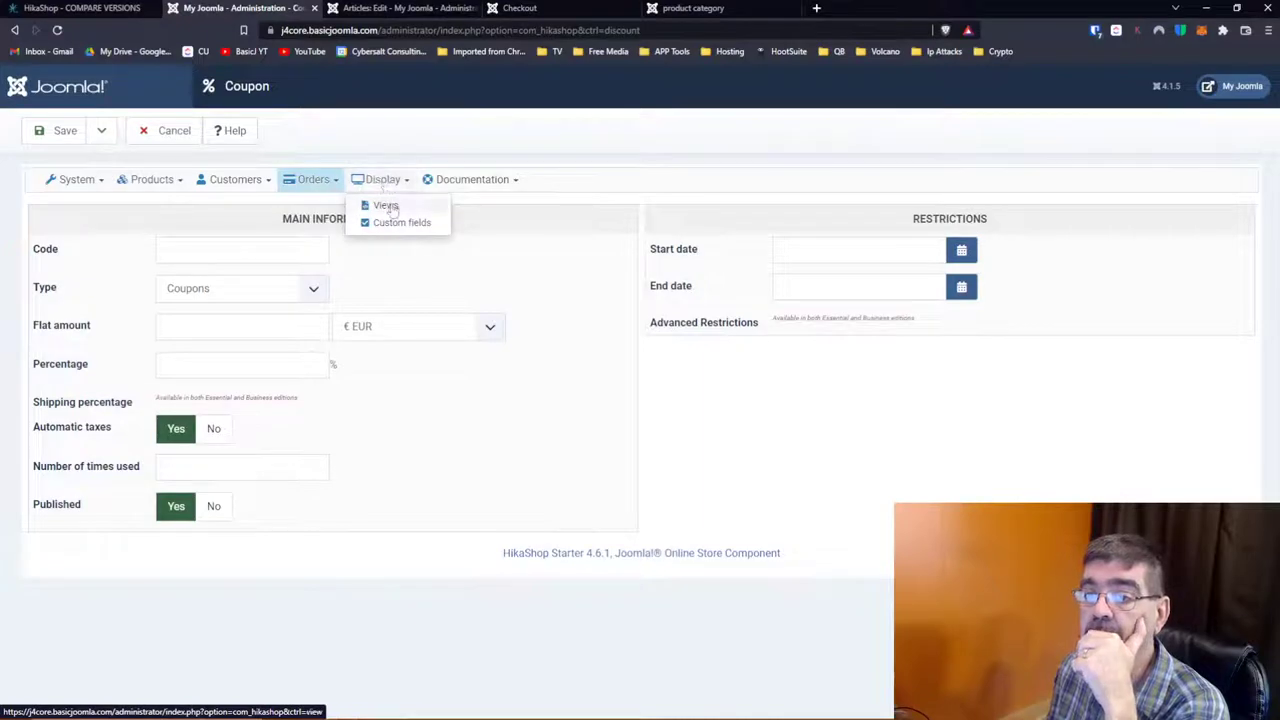
pyautogui.click(390, 206)
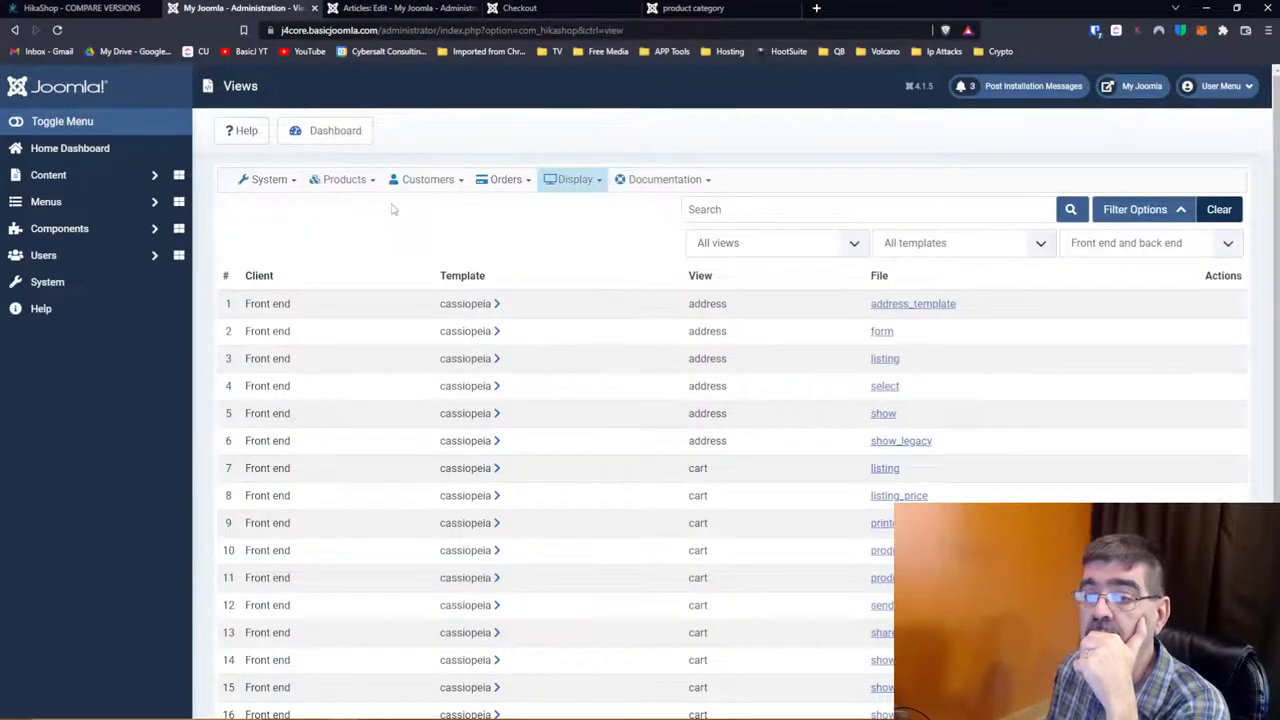
# Step: Open the address_template view file, then close it without saving
pyautogui.click(920, 310)
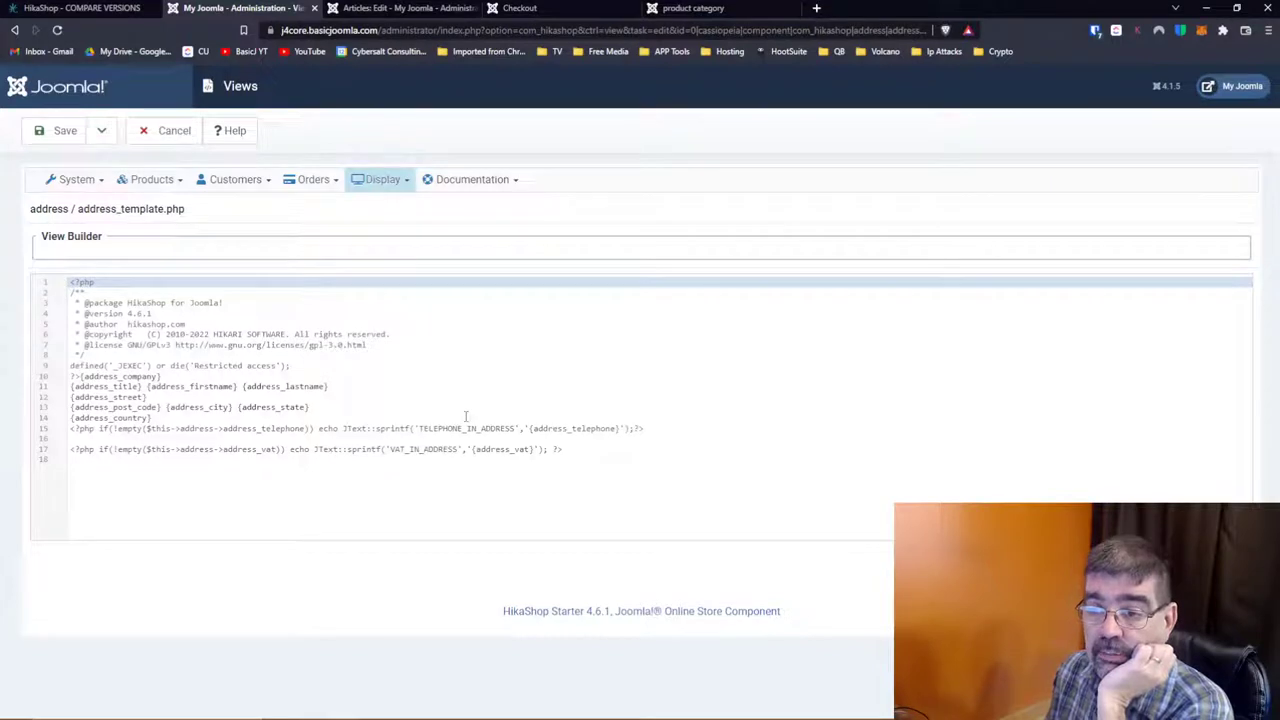
pyautogui.click(166, 134)
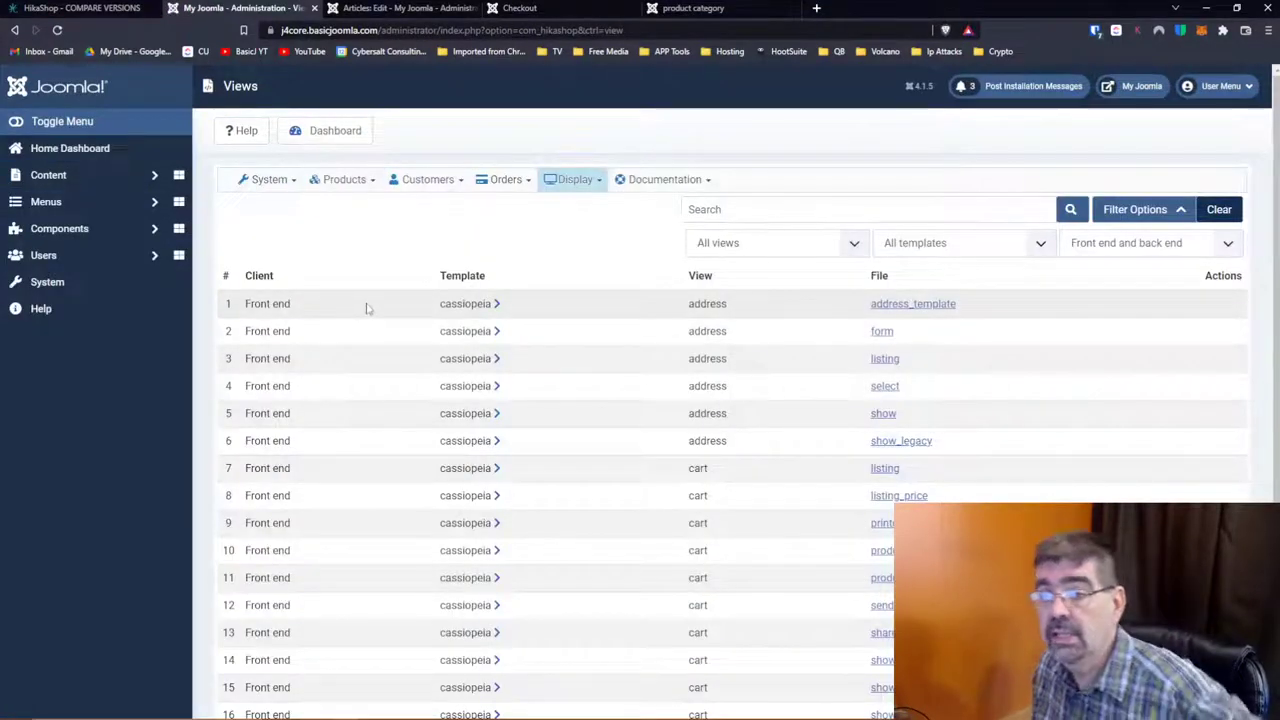
pyautogui.scroll(-3, 470, 320)
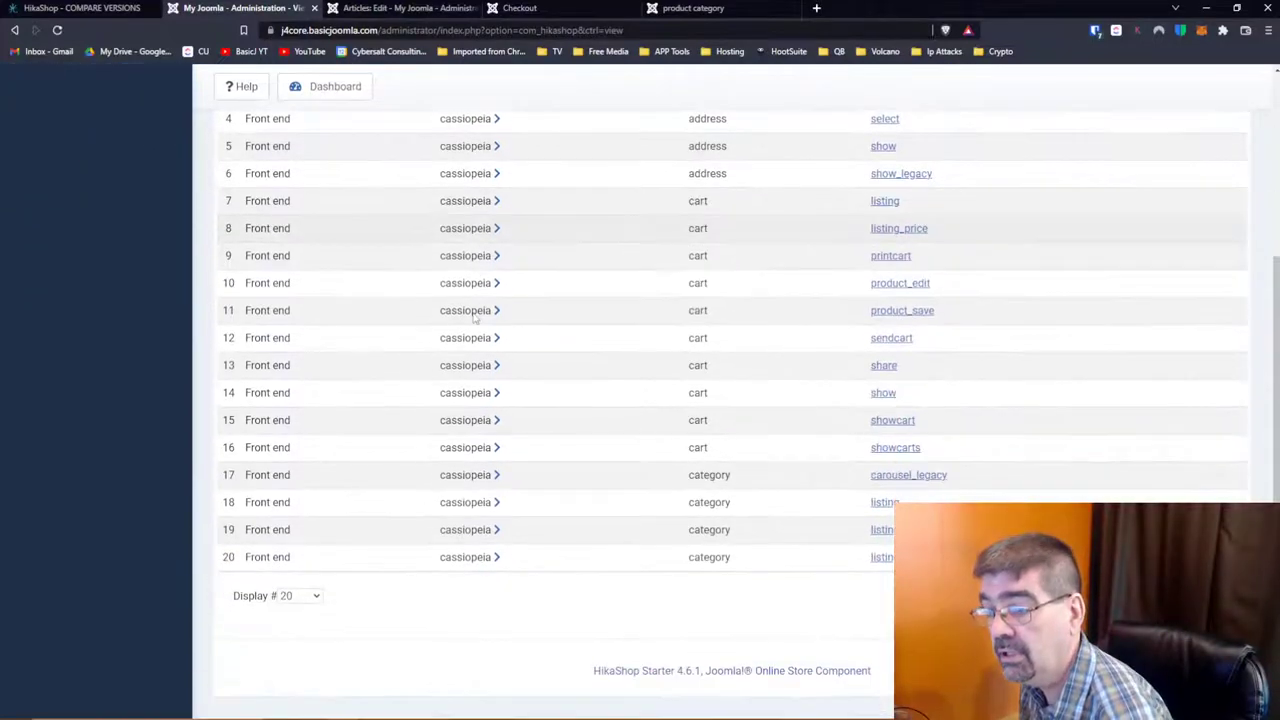
pyautogui.scroll(3, 474, 317)
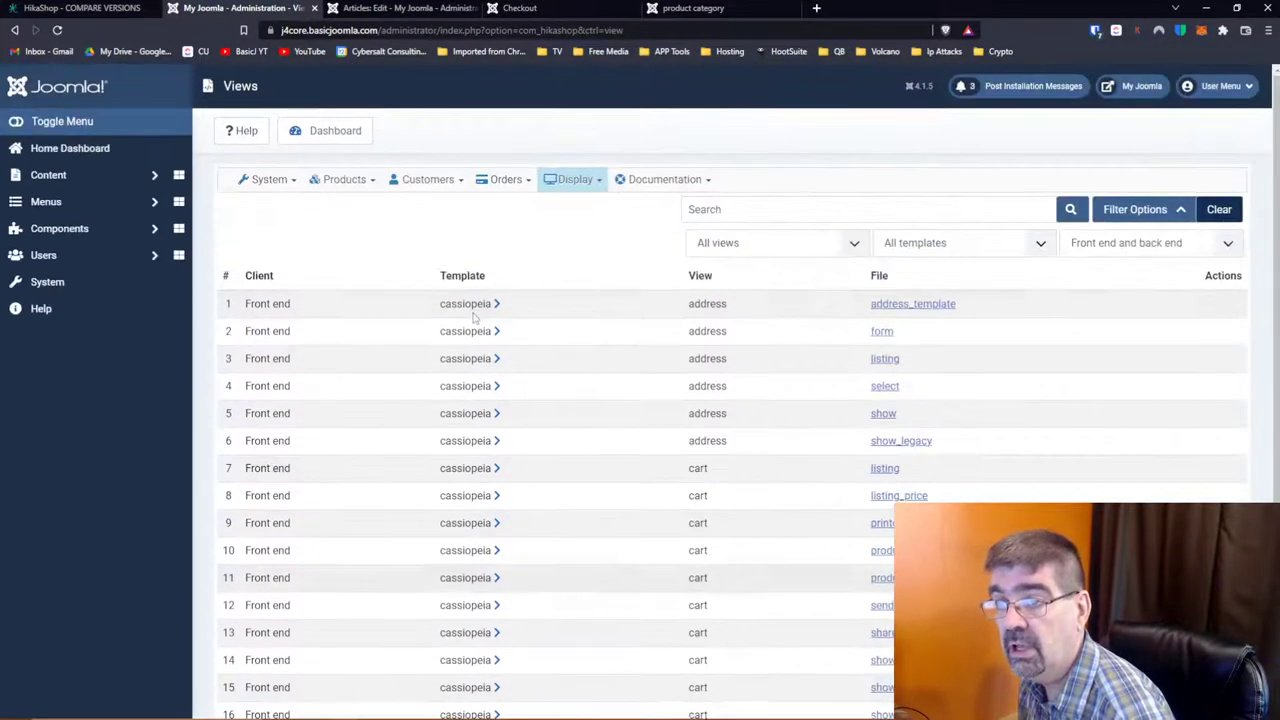
# Step: Filter the views to Front end and cart, then open the cart share.php file
pyautogui.click(991, 245)
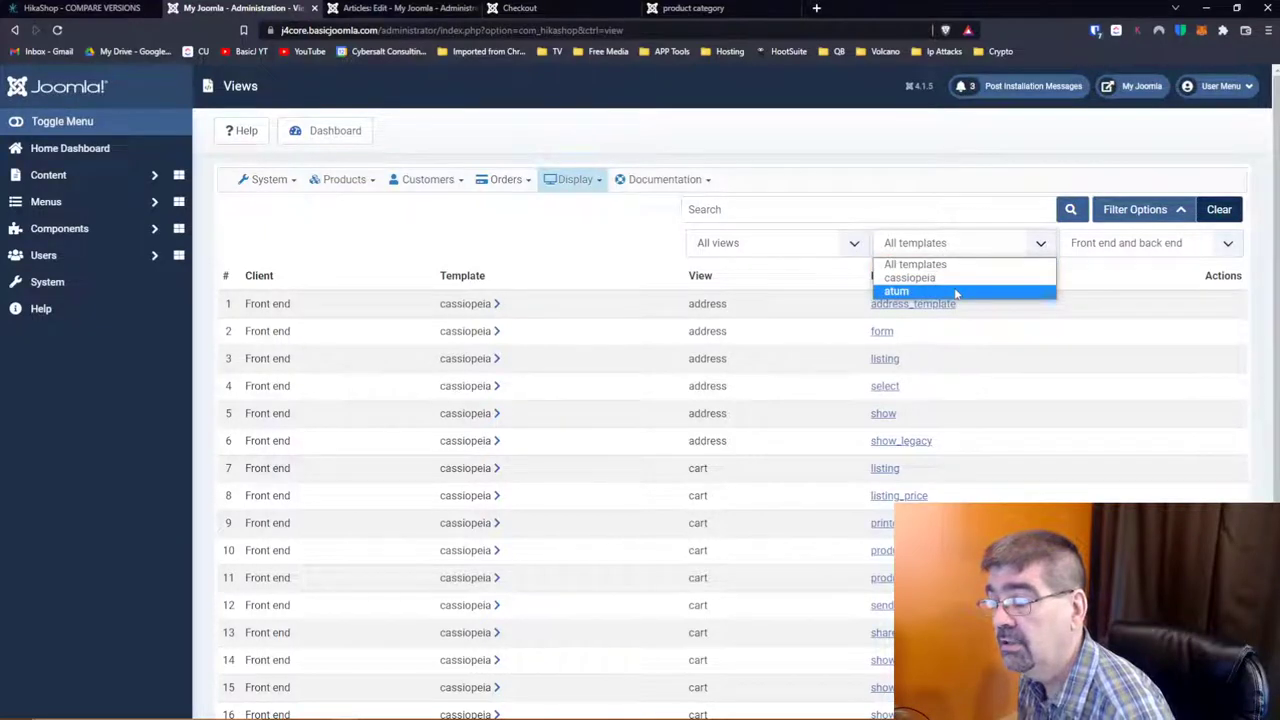
pyautogui.click(1143, 243)
pyautogui.click(1143, 243)
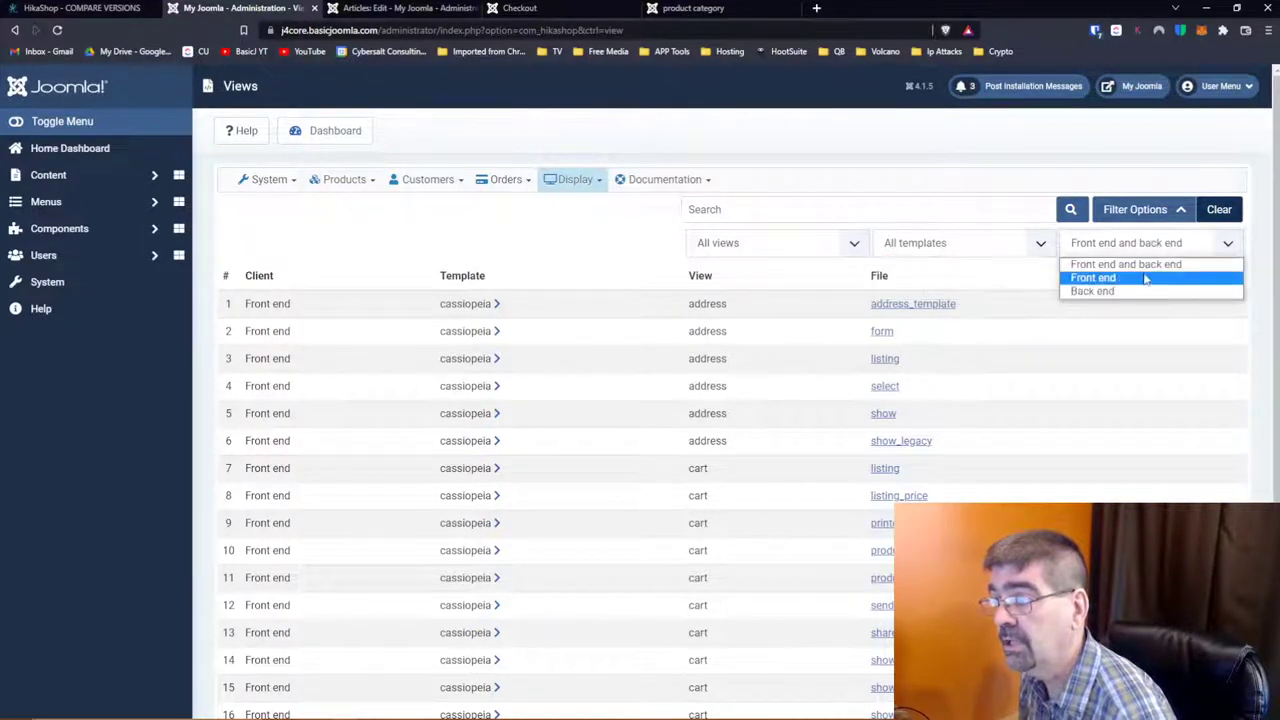
pyautogui.click(1146, 279)
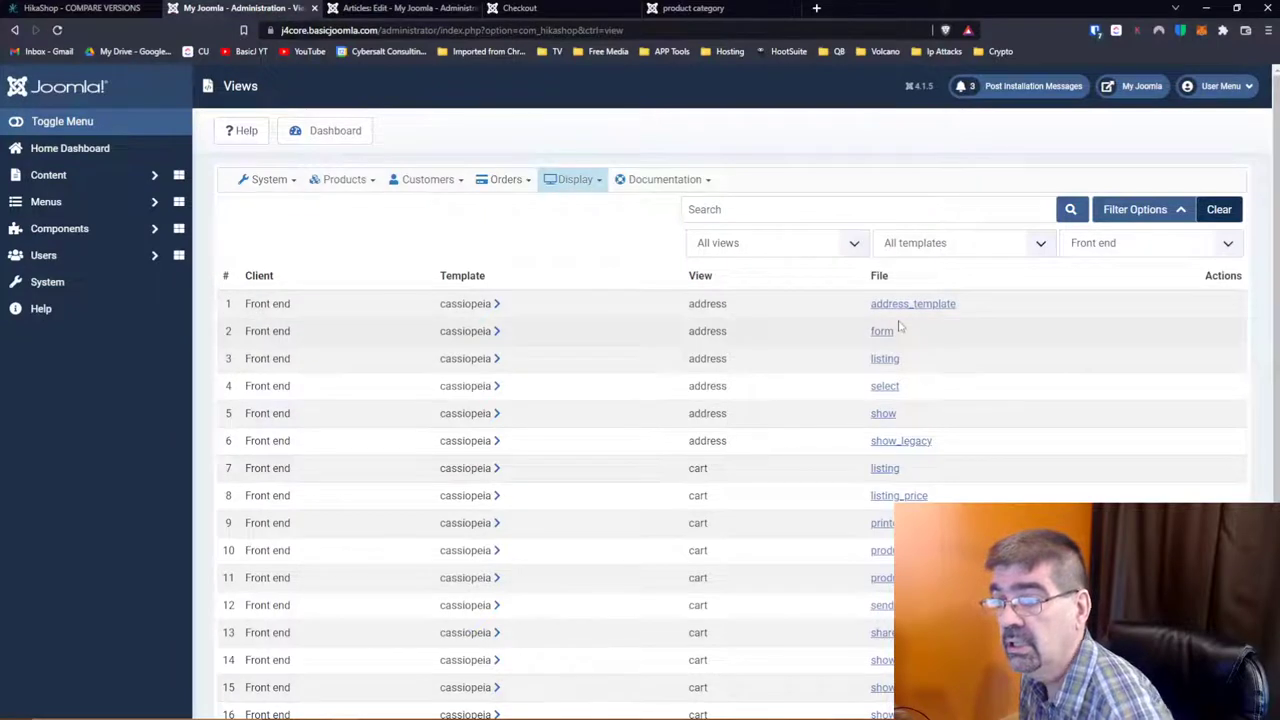
pyautogui.click(920, 246)
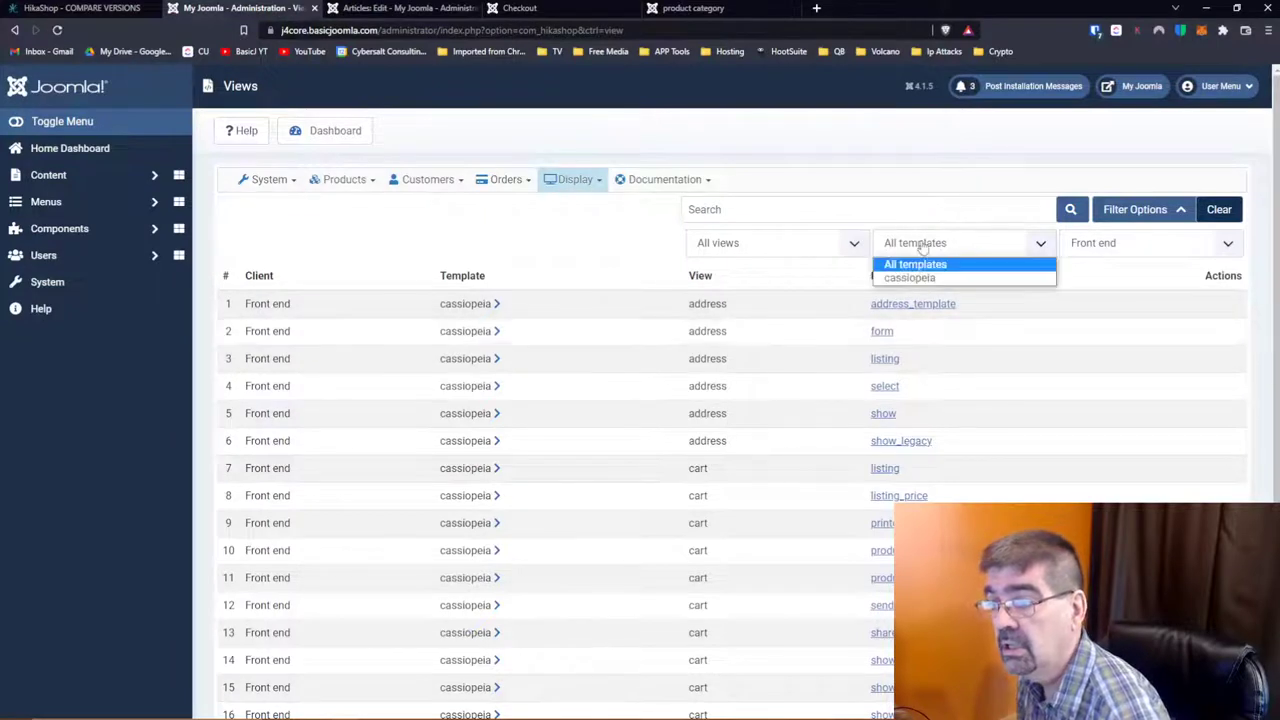
pyautogui.click(780, 246)
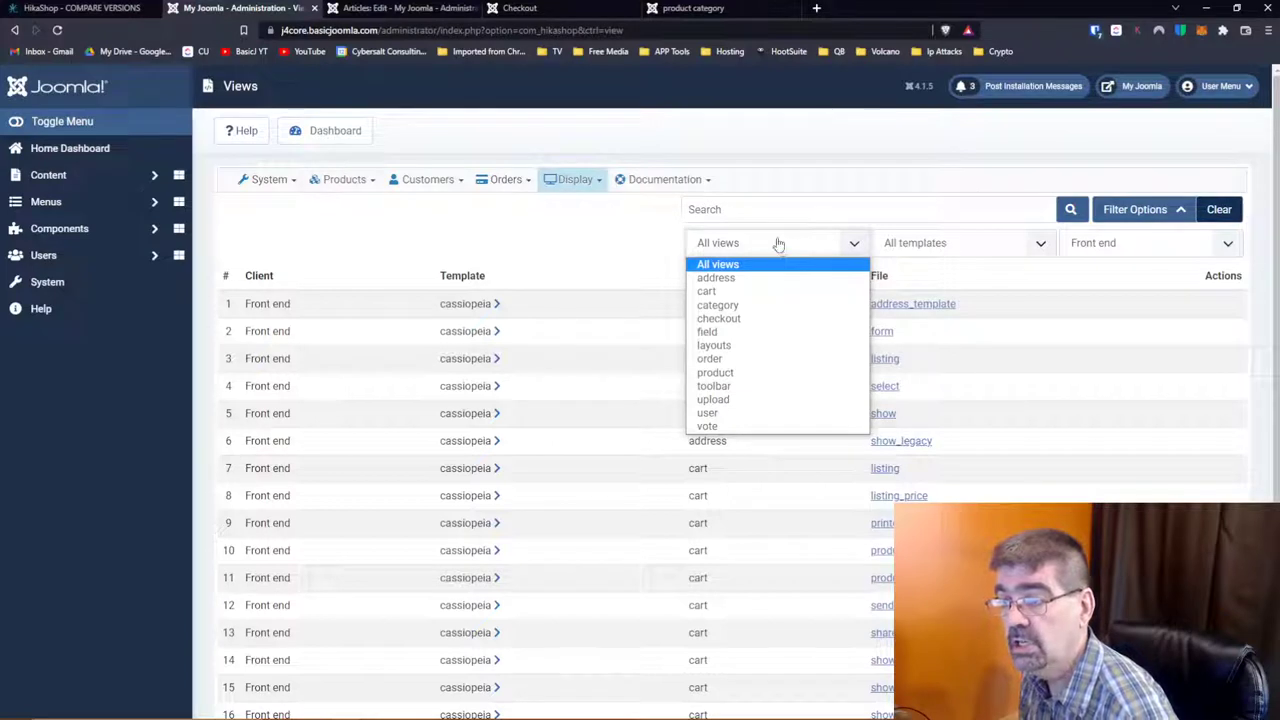
pyautogui.click(741, 291)
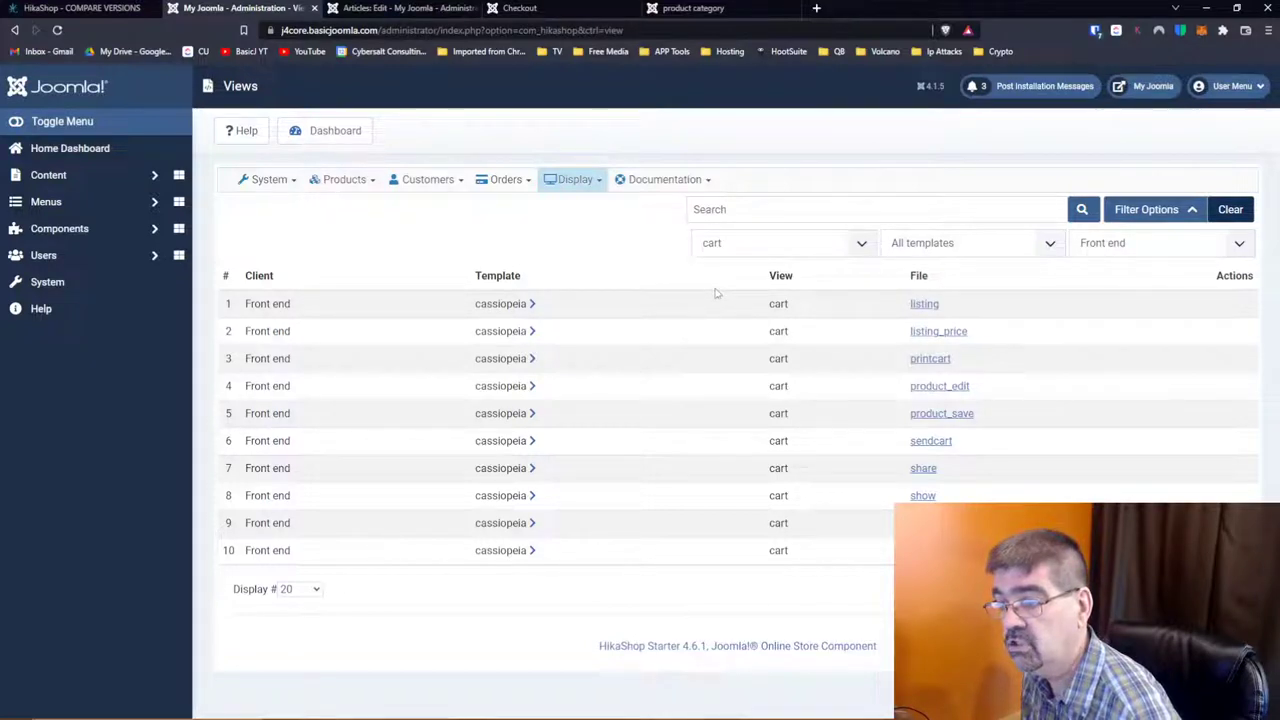
pyautogui.click(922, 469)
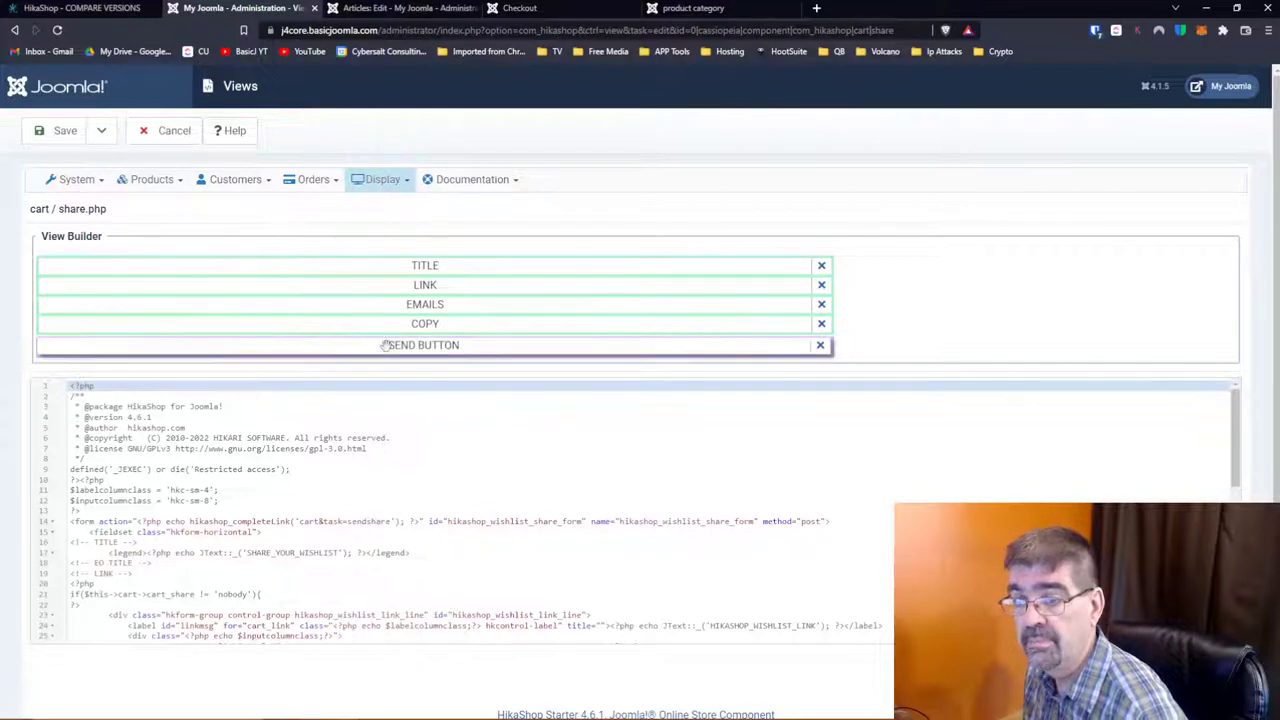
# Step: Try dragging the SEND BUTTON and COPY blocks, then leave the share template unsaved
pyautogui.moveTo(388, 346); pyautogui.dragTo(384, 346)
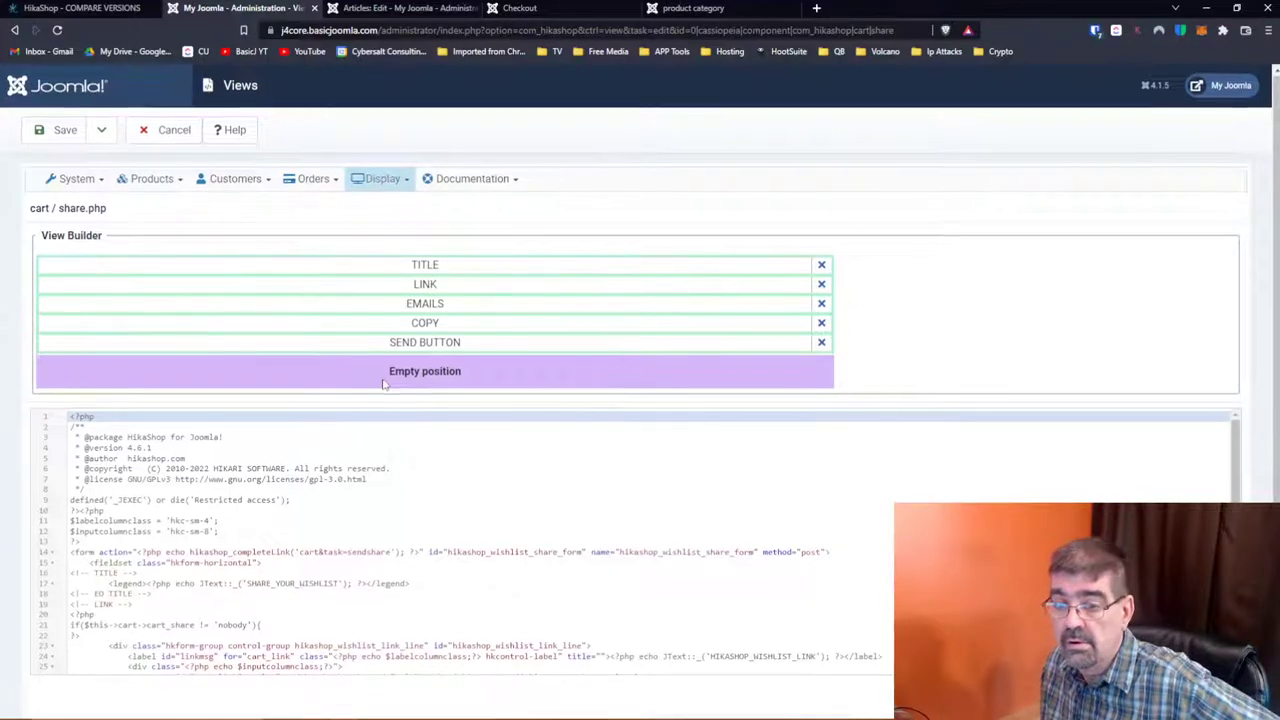
pyautogui.scroll(-1, 383, 385)
pyautogui.scroll(-3, 383, 385)
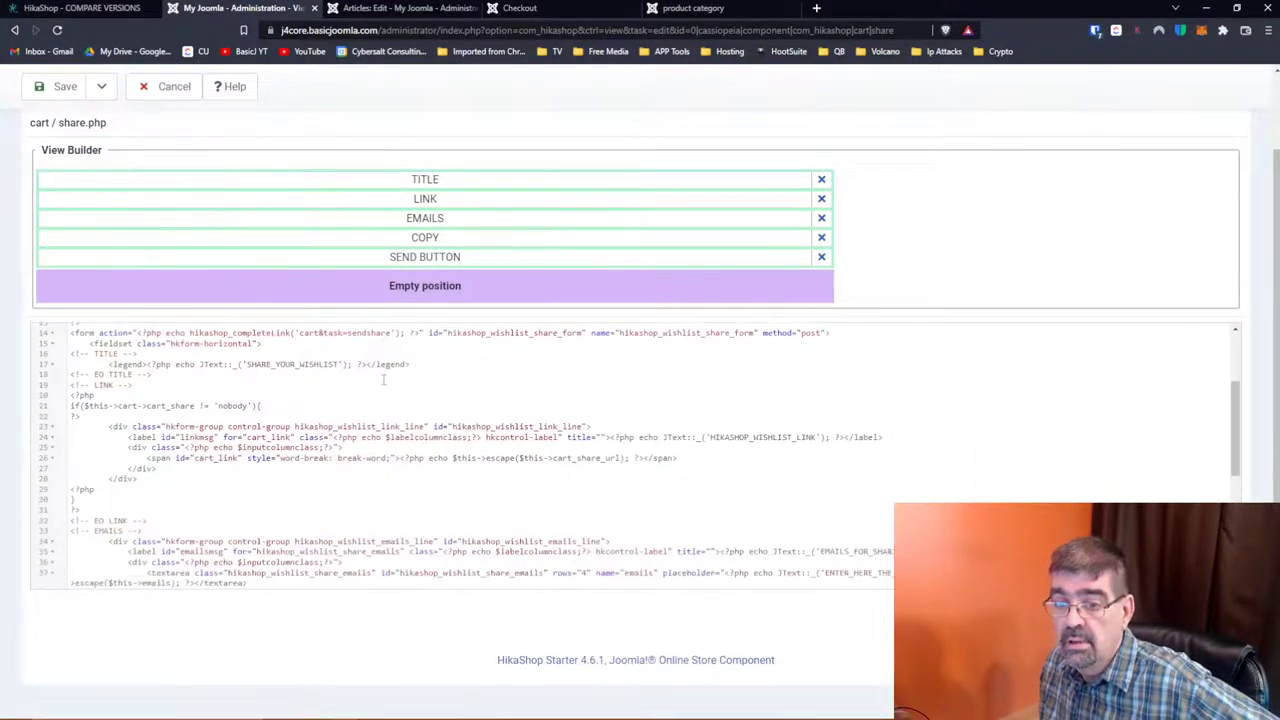
pyautogui.scroll(1, 383, 379)
pyautogui.scroll(-4, 383, 379)
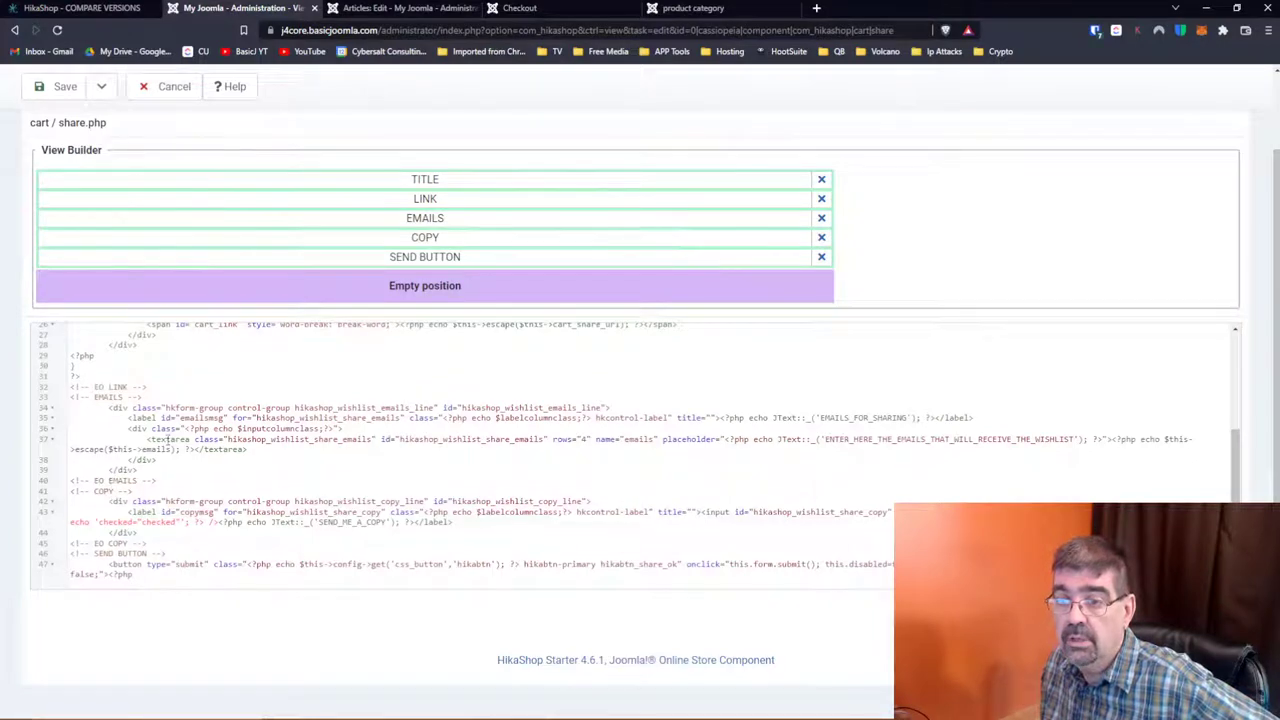
pyautogui.moveTo(422, 238); pyautogui.dragTo(418, 242)
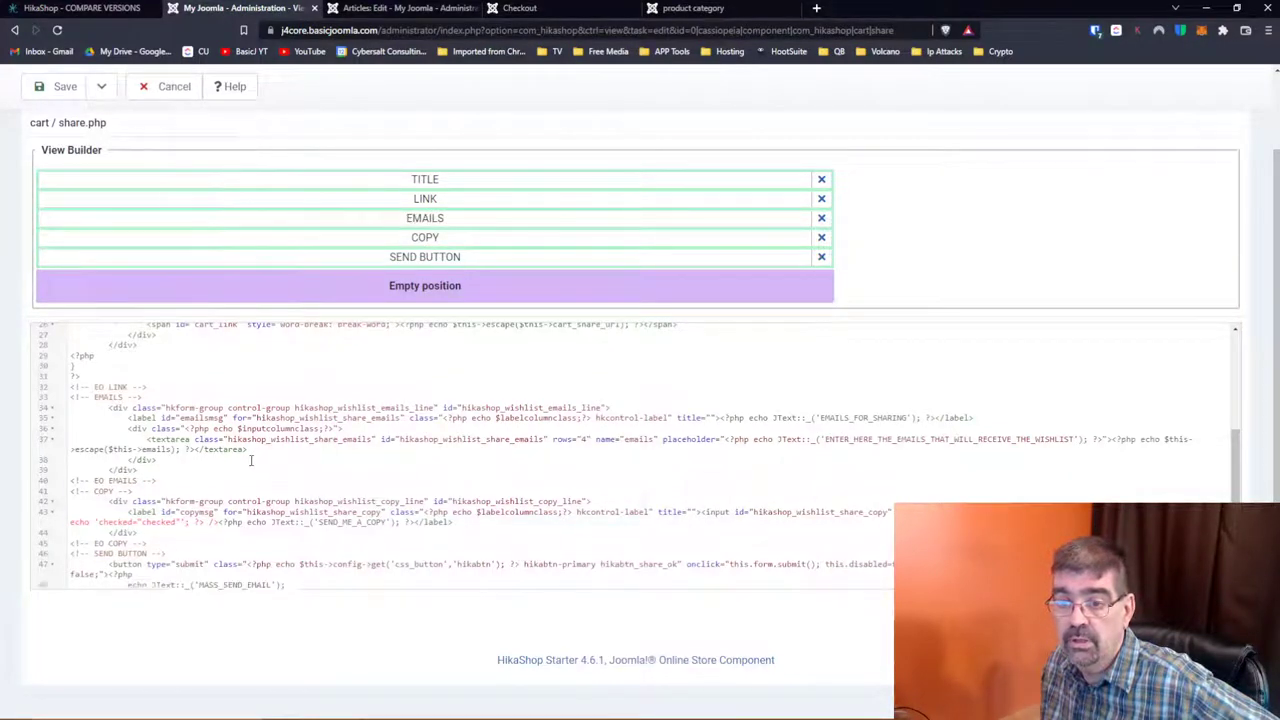
pyautogui.scroll(-3, 254, 466)
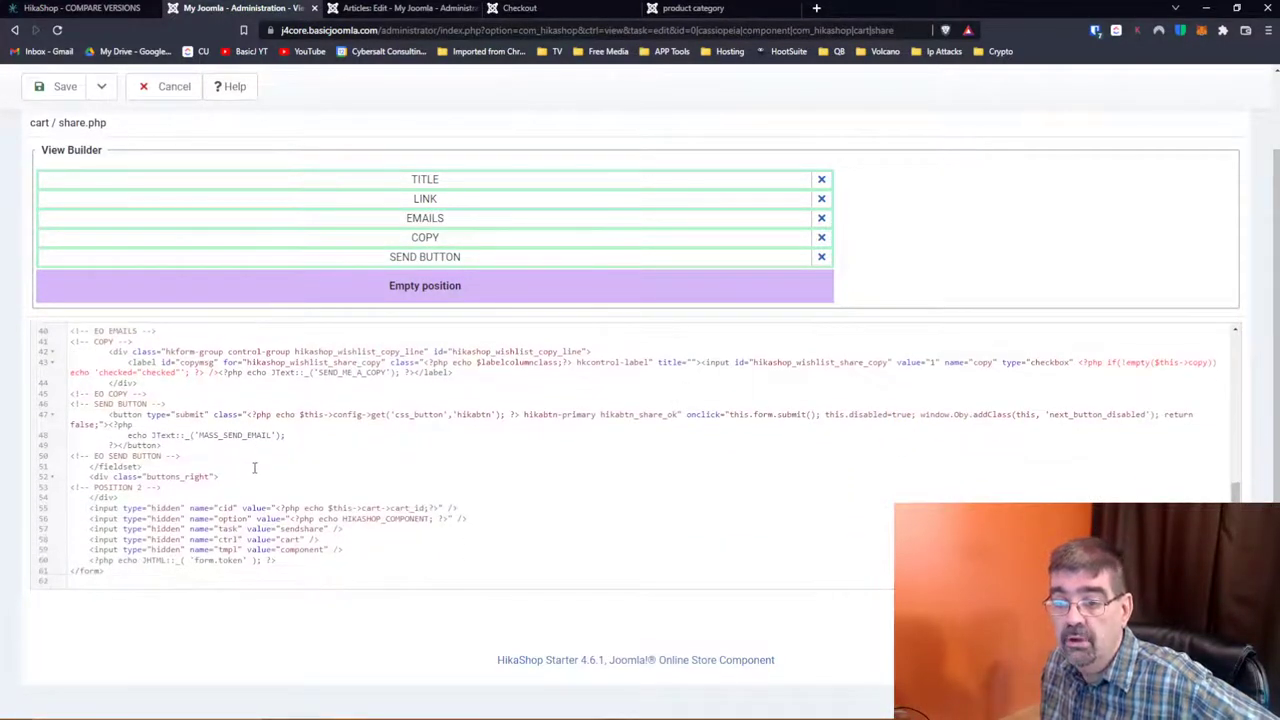
pyautogui.click(174, 92)
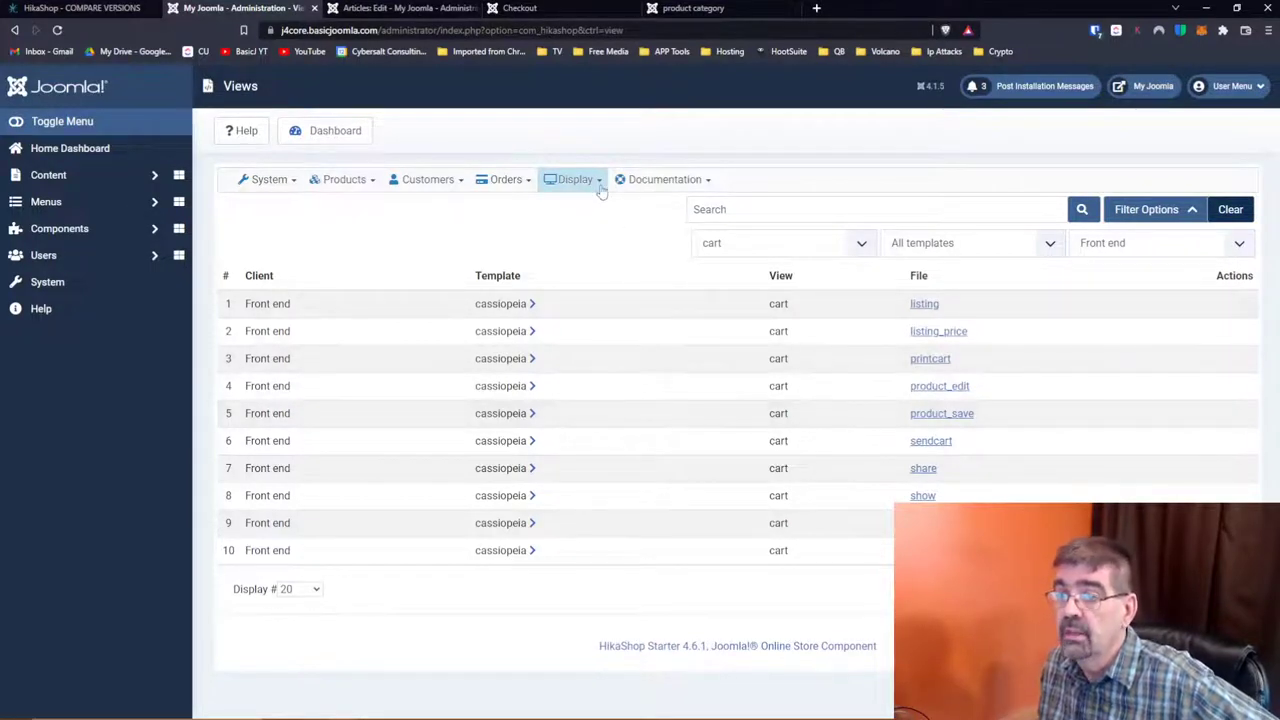
# Step: Start a new custom field from the Display > Custom fields list
pyautogui.moveTo(592, 182)
pyautogui.click(598, 223)
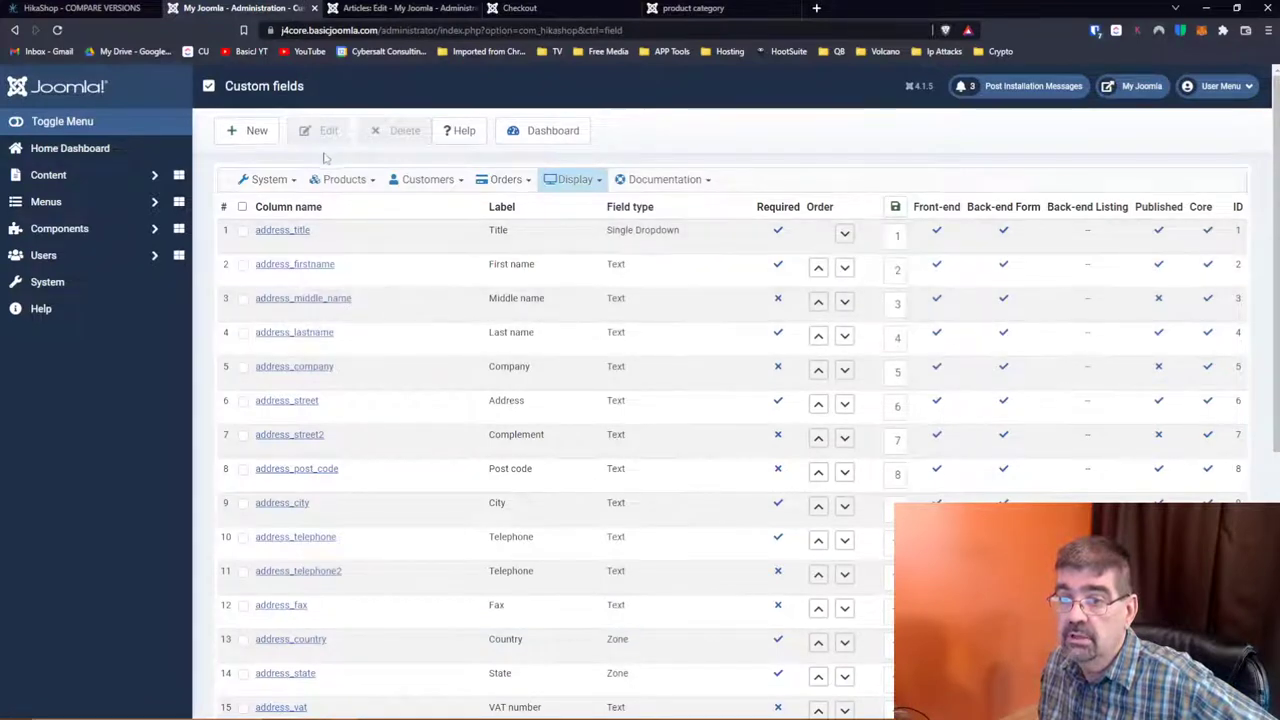
pyautogui.click(240, 136)
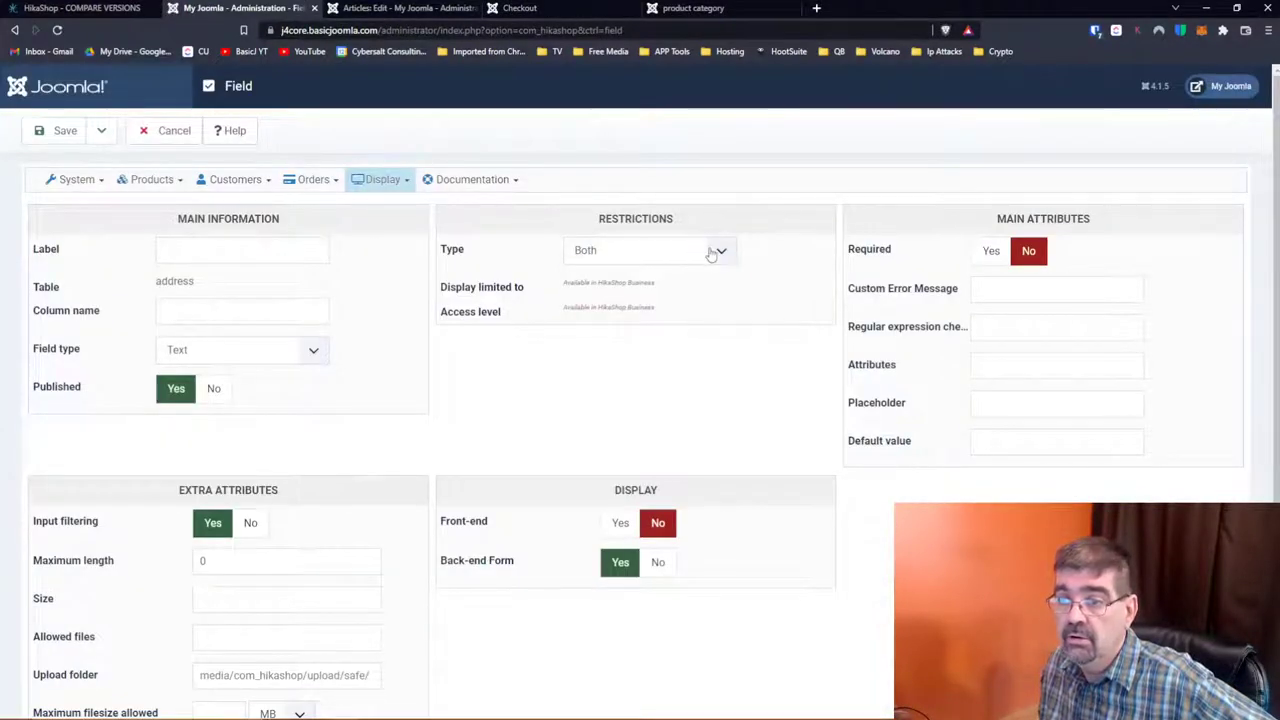
pyautogui.click(711, 253)
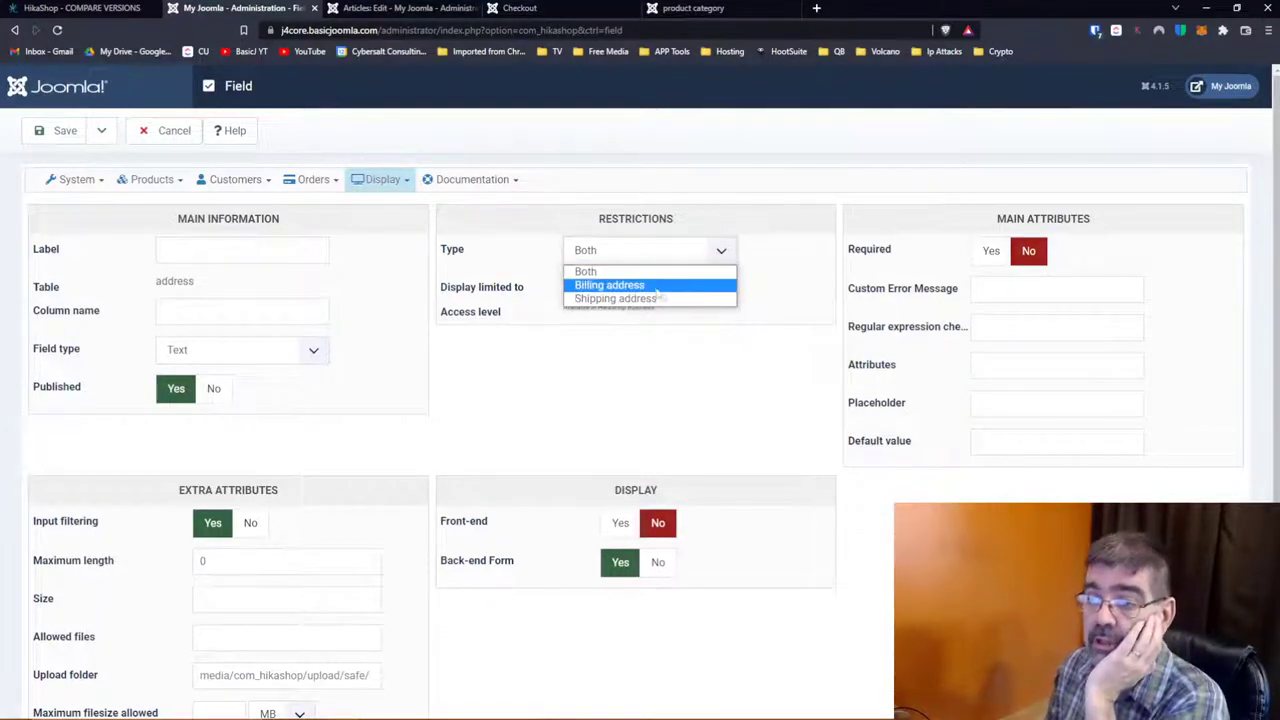
pyautogui.click(805, 268)
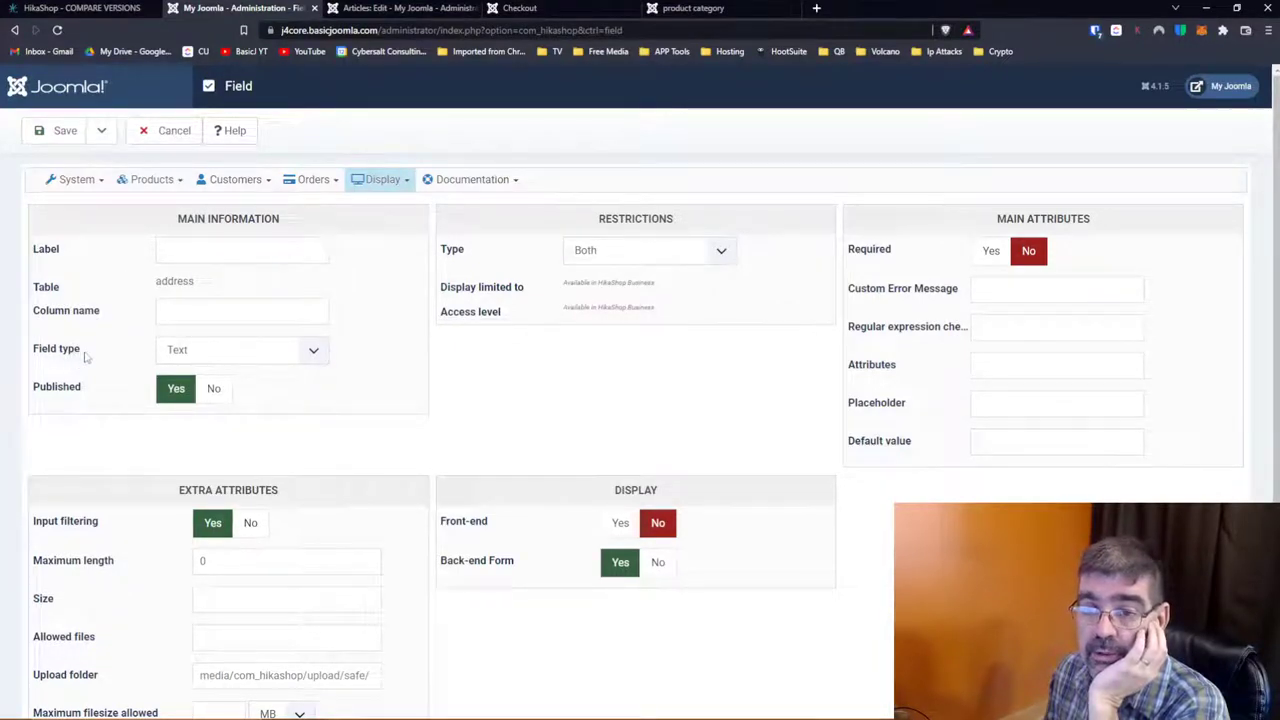
pyautogui.scroll(-2, 354, 375)
pyautogui.scroll(1, 354, 374)
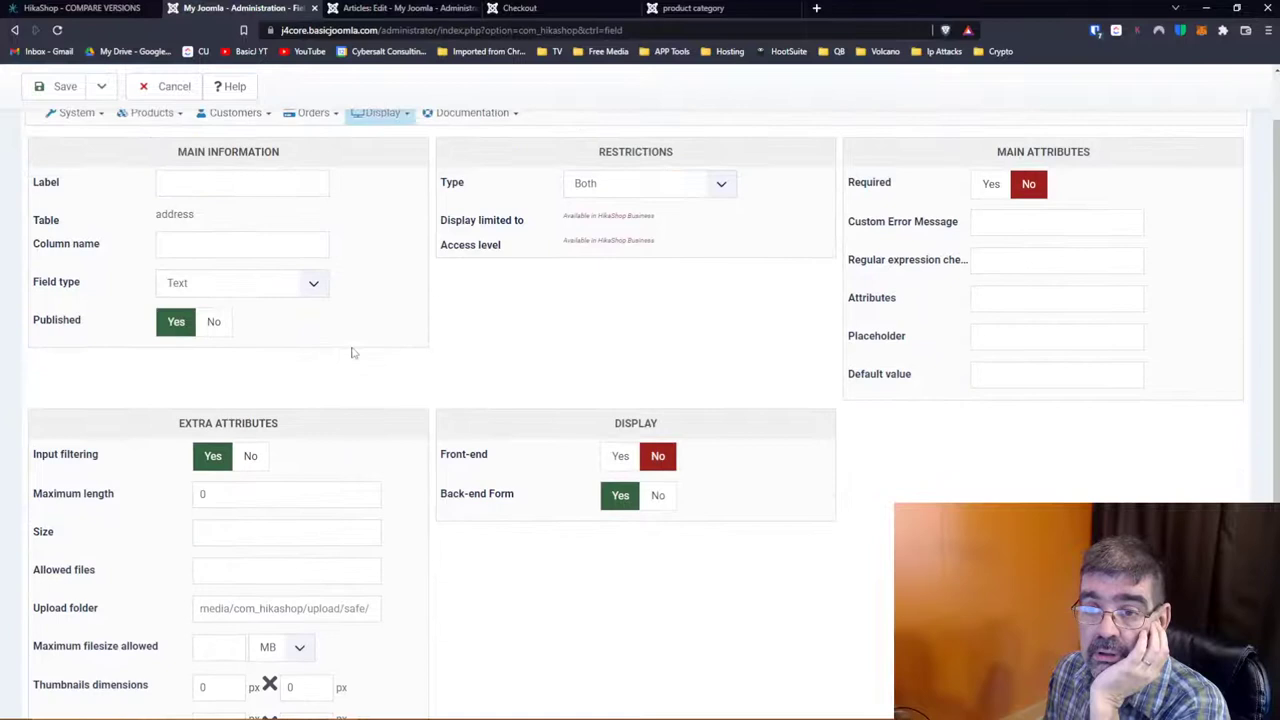
pyautogui.click(325, 288)
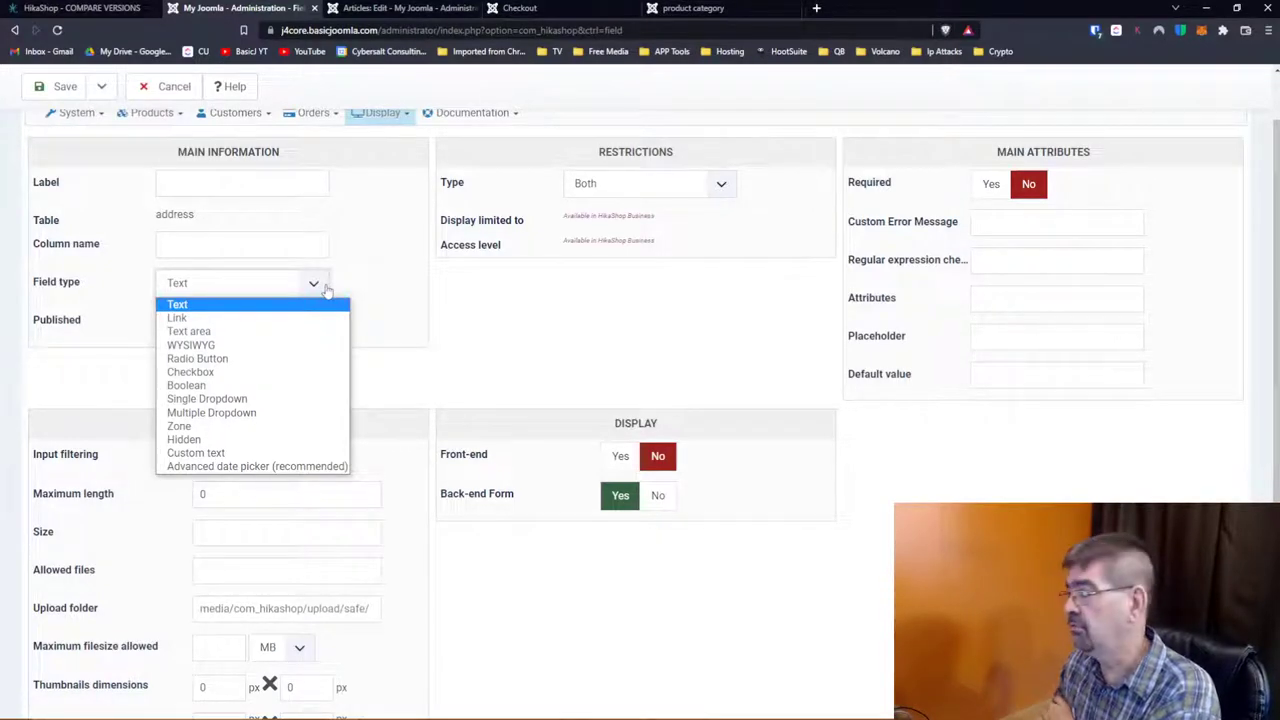
pyautogui.click(391, 294)
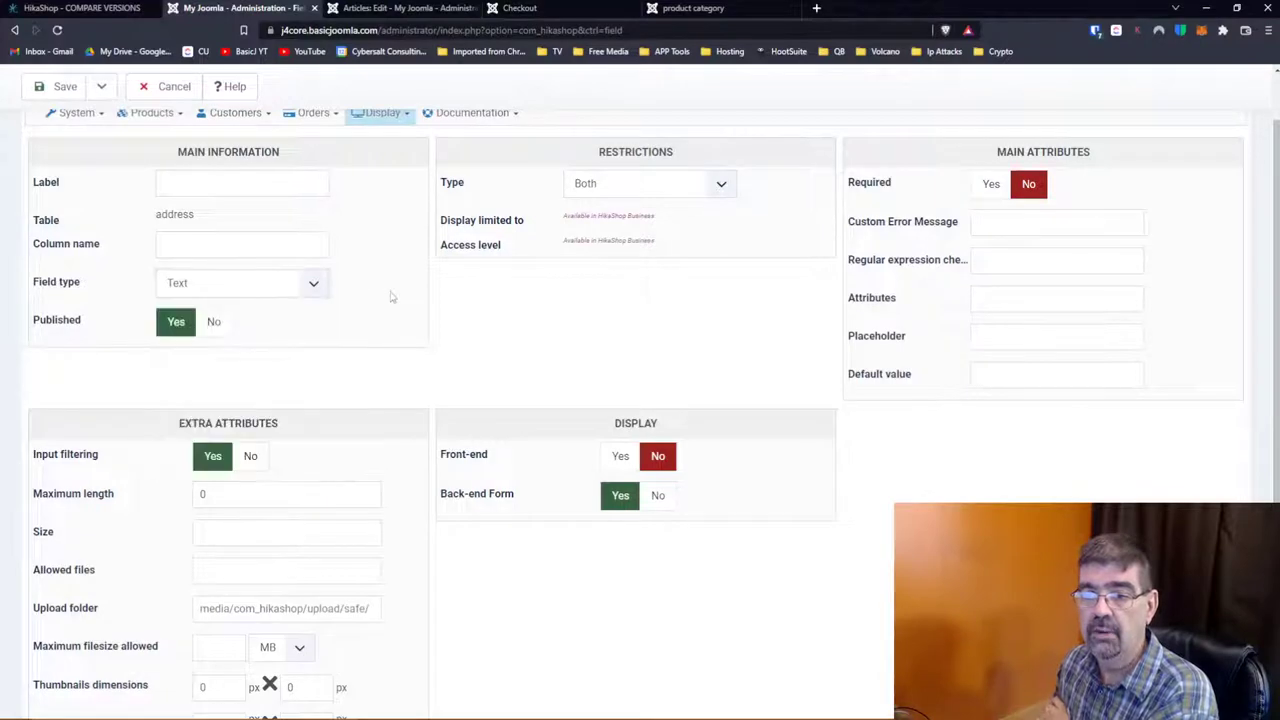
pyautogui.scroll(1, 392, 296)
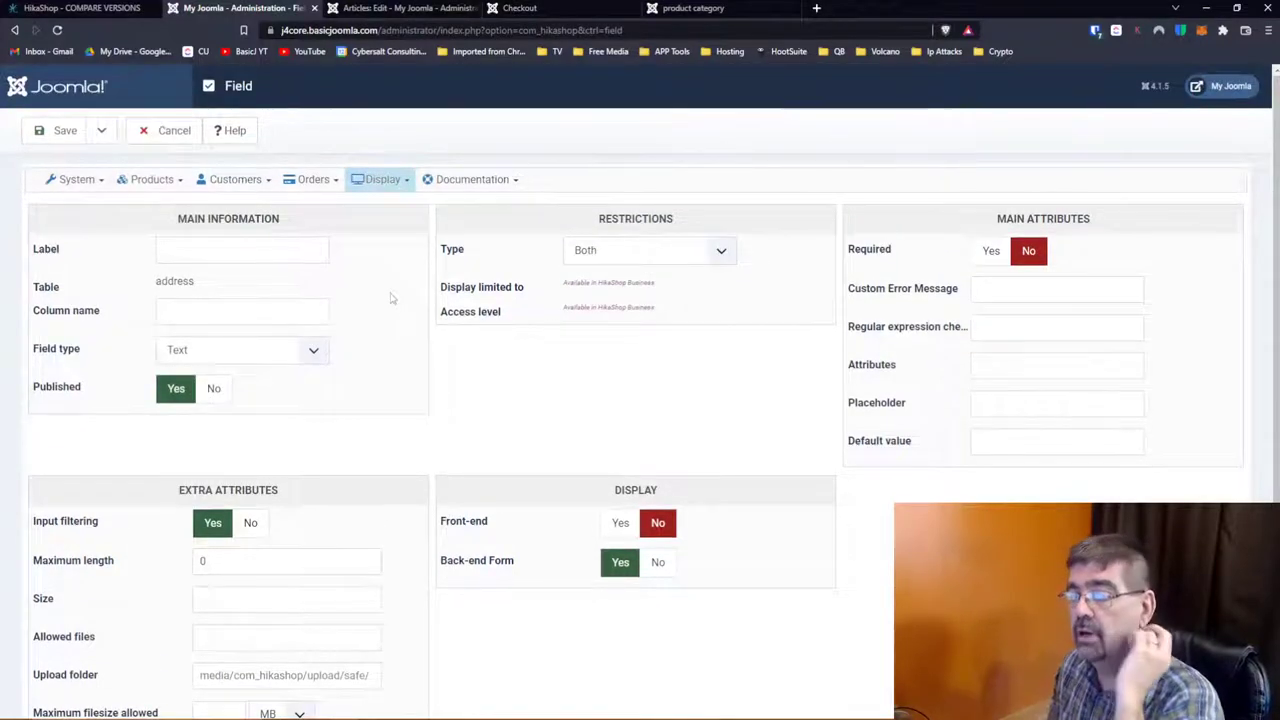
pyautogui.scroll(-1, 391, 298)
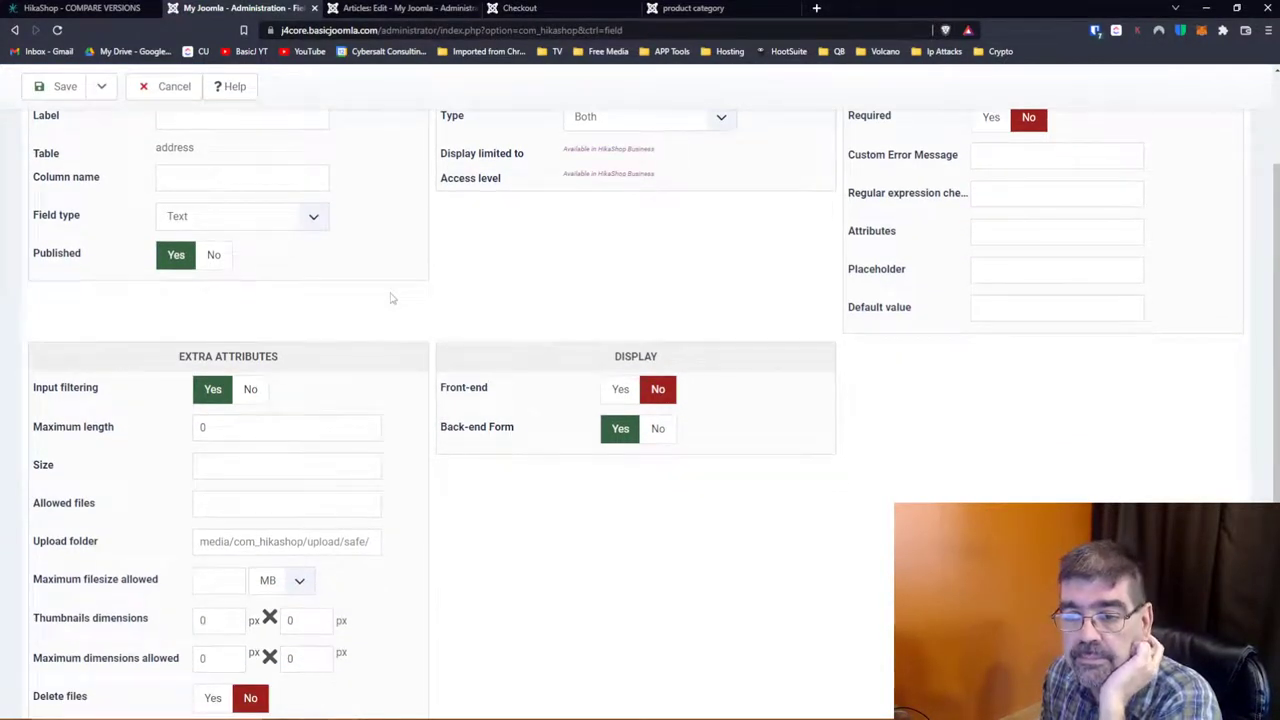
pyautogui.scroll(-1, 391, 296)
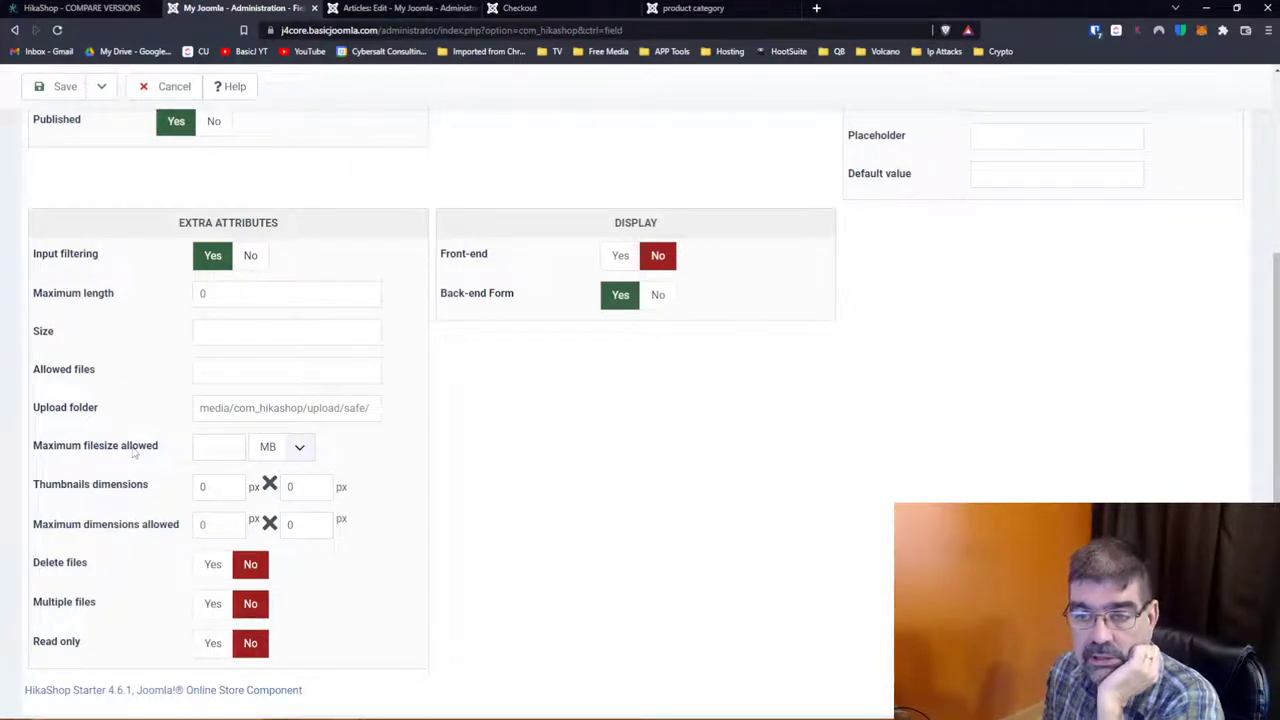
pyautogui.scroll(3, 391, 497)
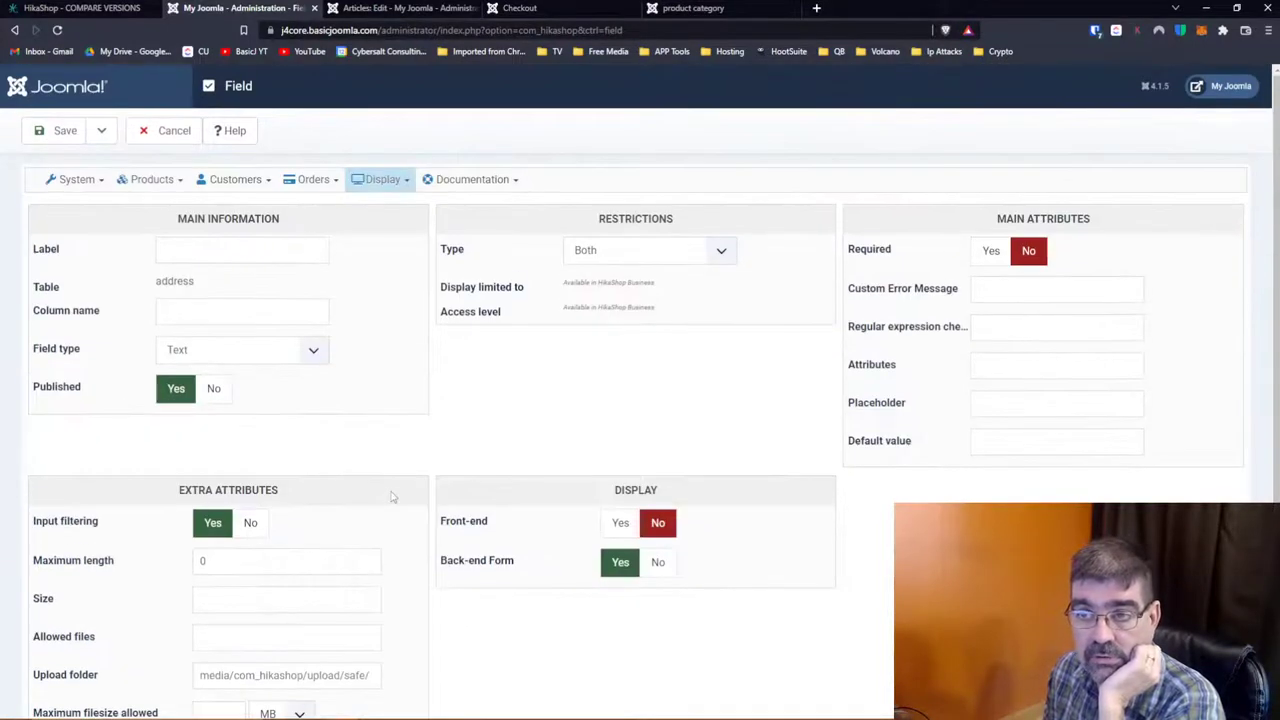
pyautogui.scroll(-3, 370, 303)
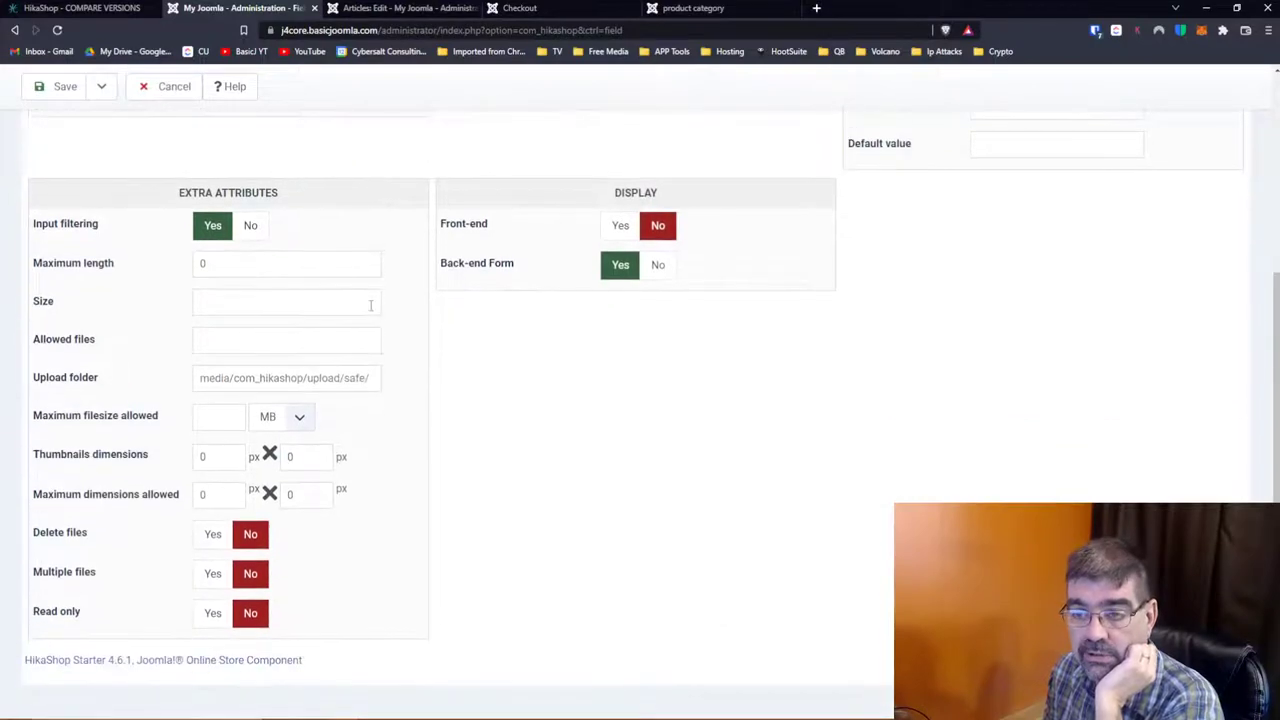
pyautogui.scroll(3, 370, 305)
pyautogui.scroll(-2, 370, 305)
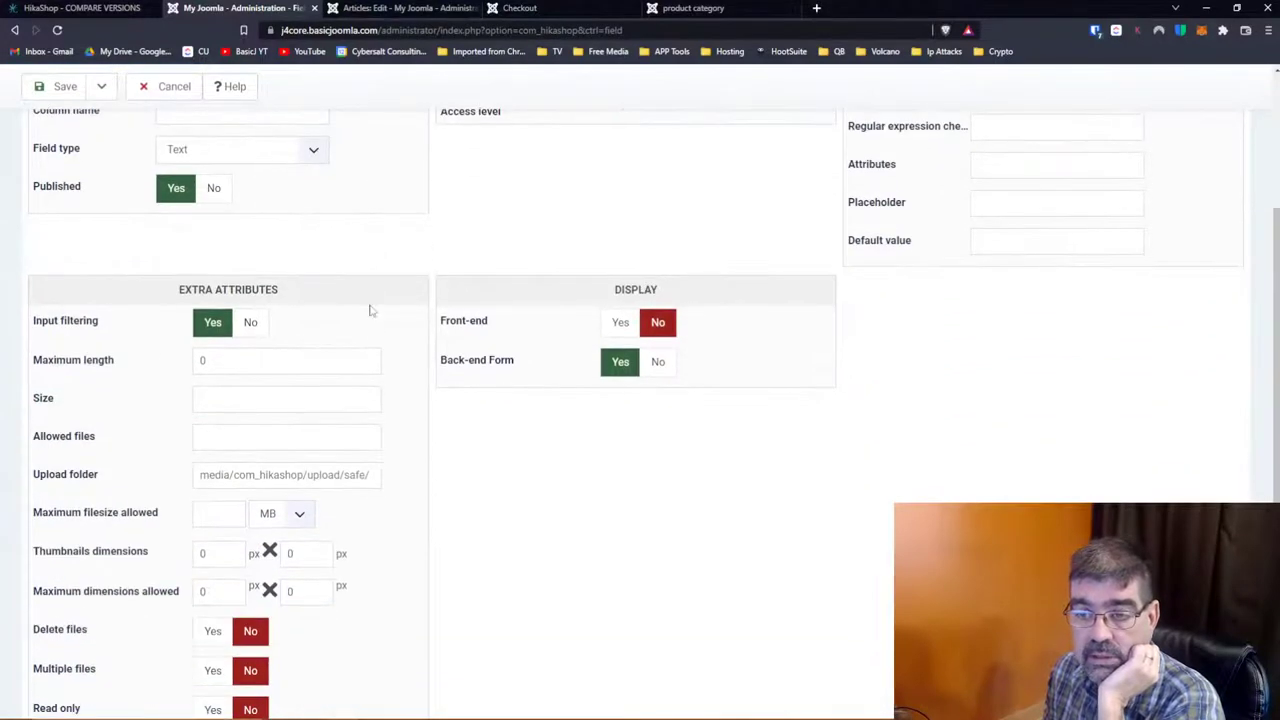
pyautogui.scroll(-1, 370, 311)
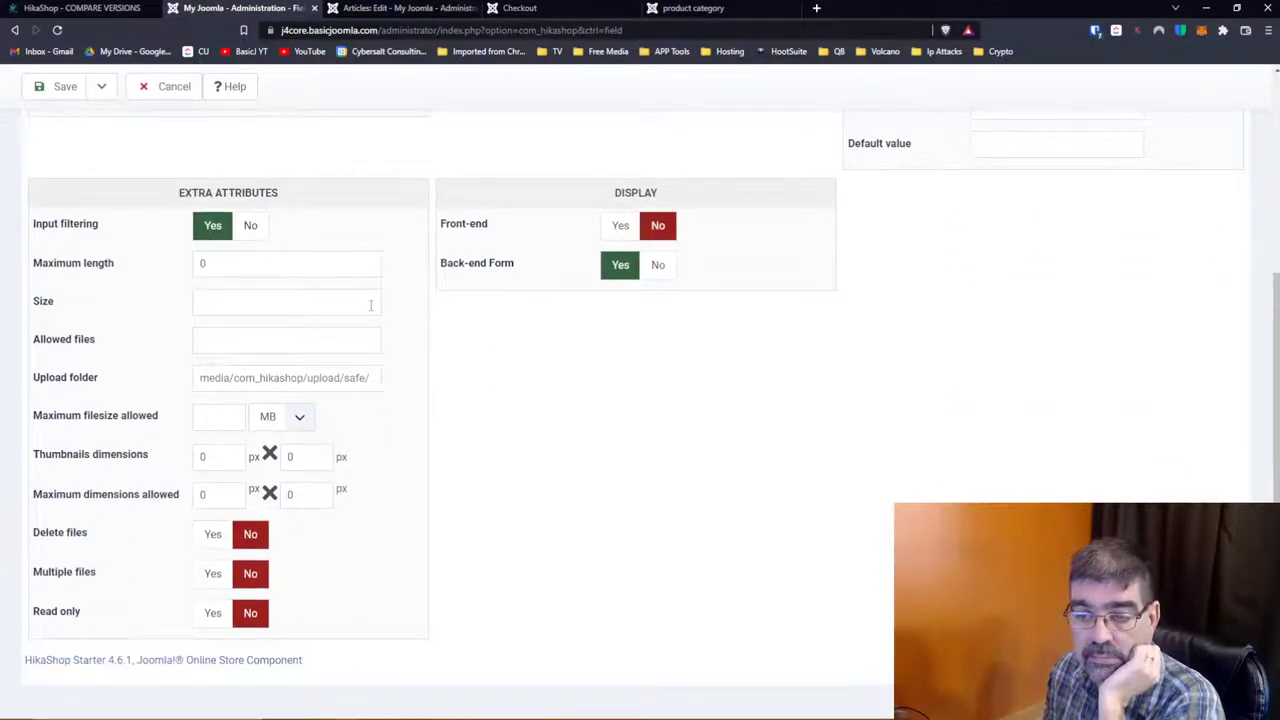
pyautogui.scroll(3, 370, 305)
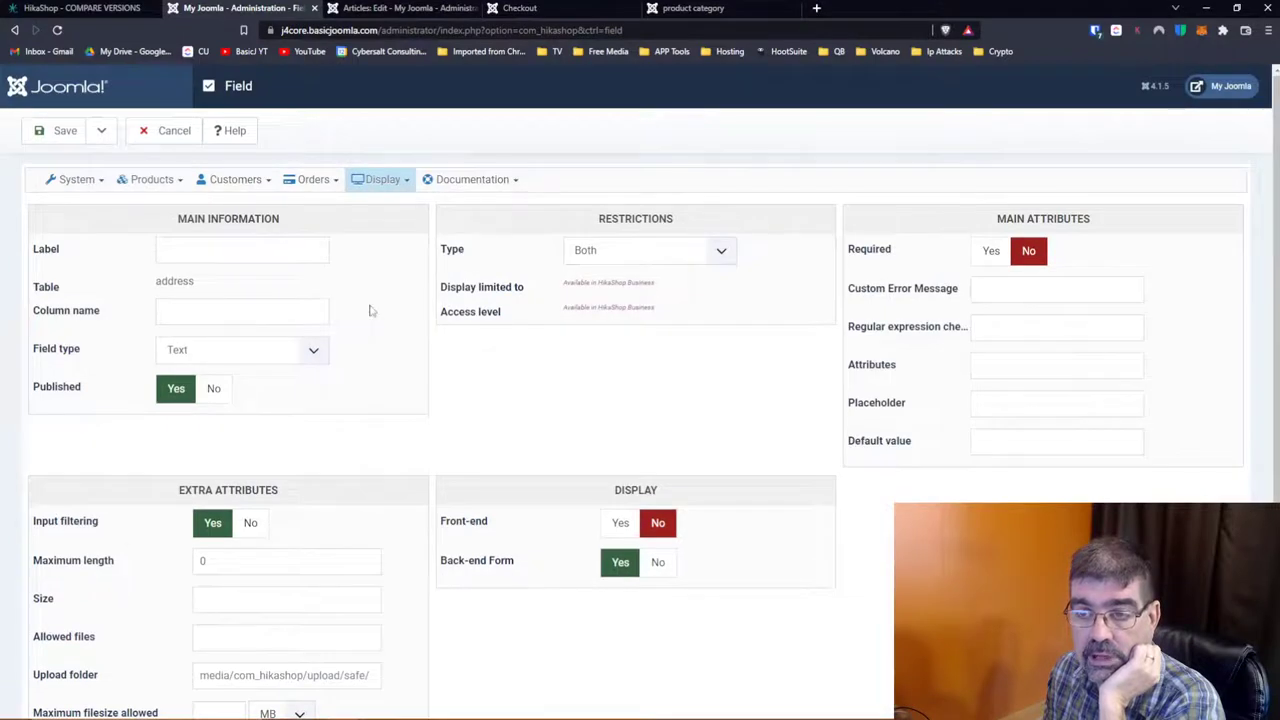
pyautogui.click(321, 351)
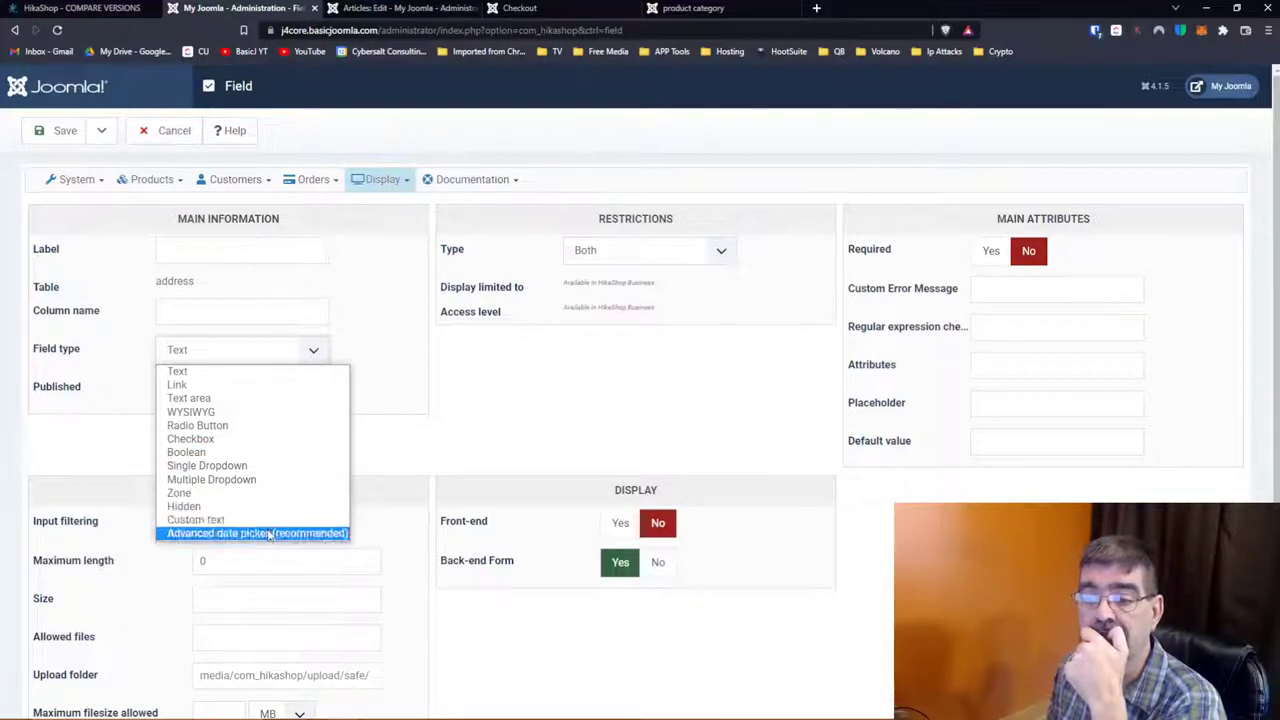
pyautogui.click(398, 370)
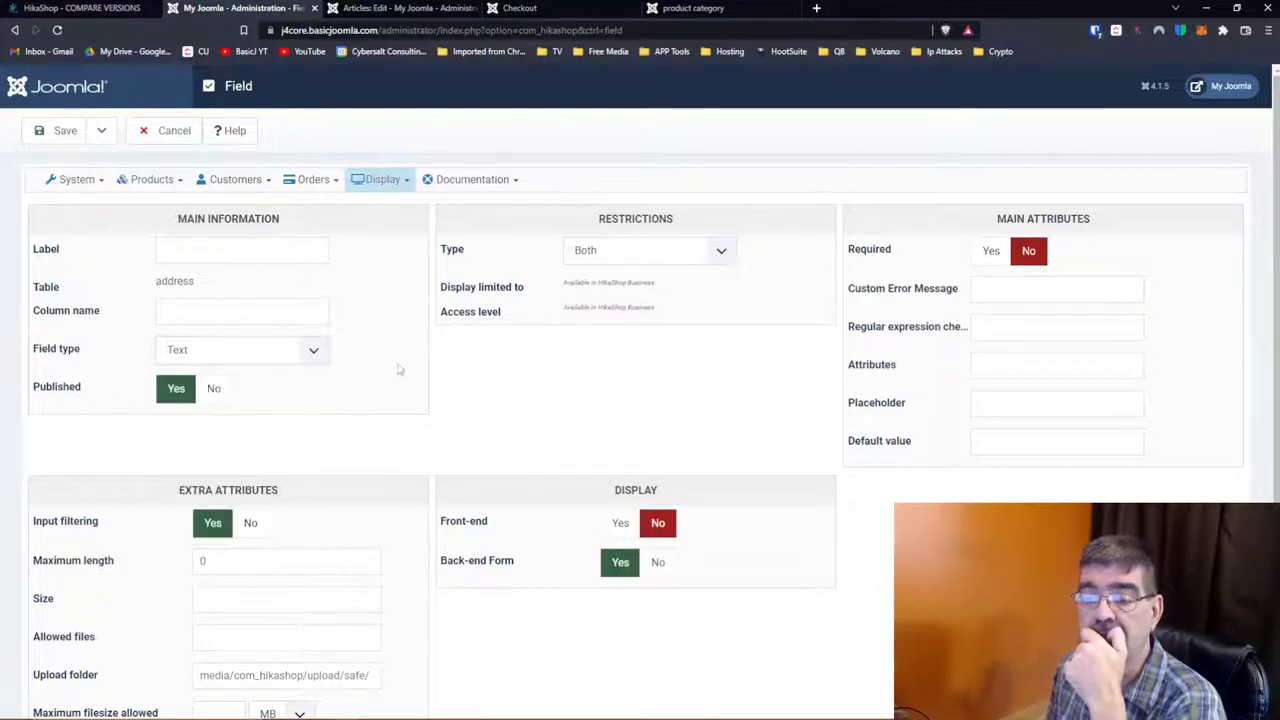
pyautogui.scroll(-3, 420, 378)
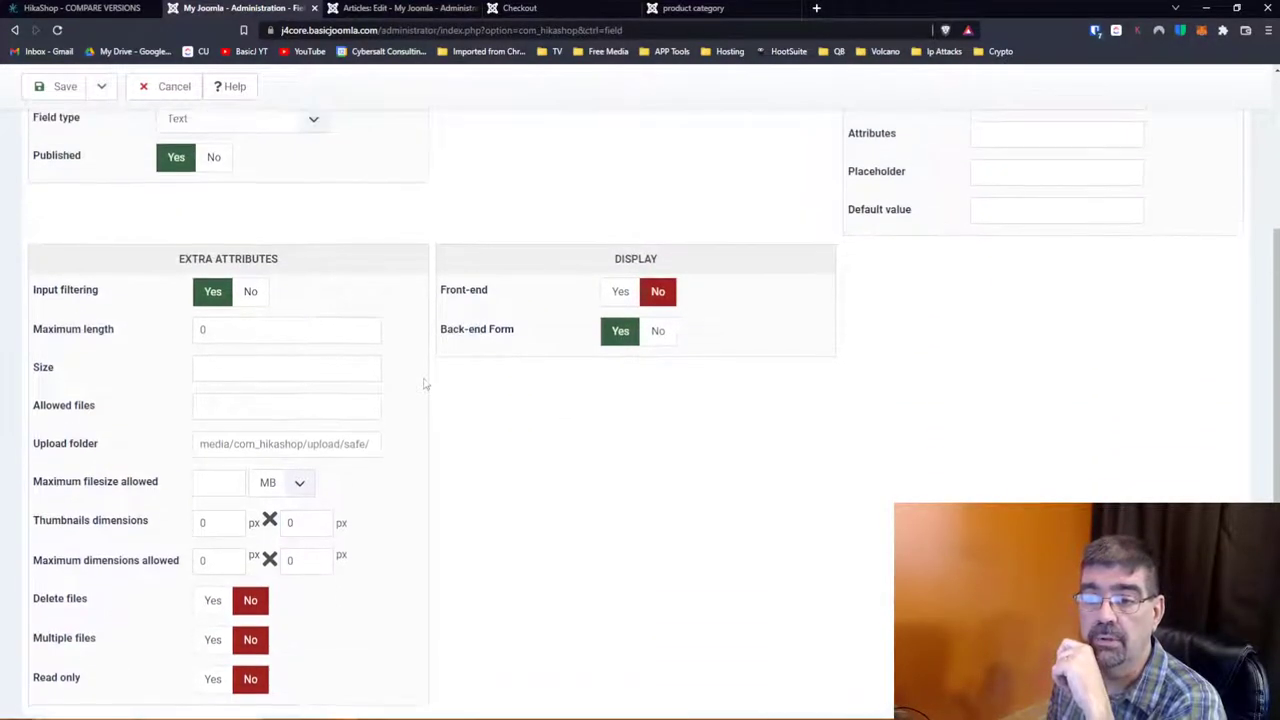
pyautogui.scroll(1, 424, 383)
pyautogui.scroll(-1, 424, 383)
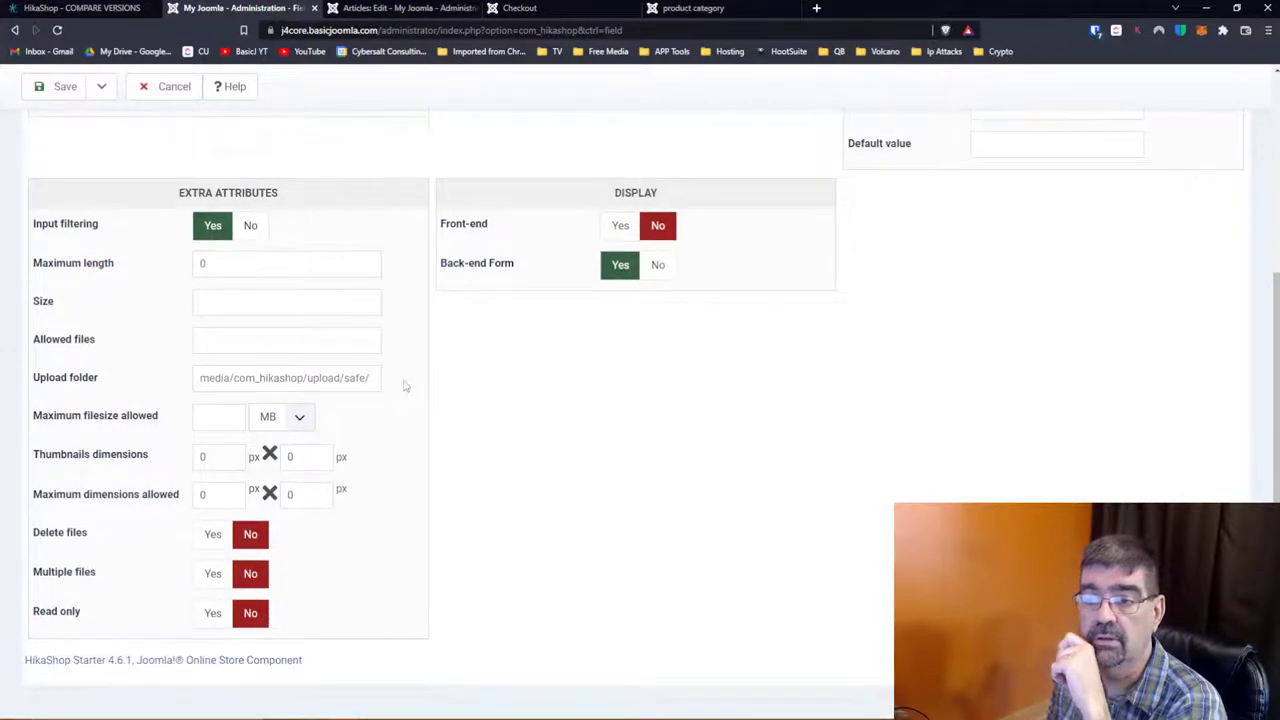
pyautogui.scroll(4, 405, 386)
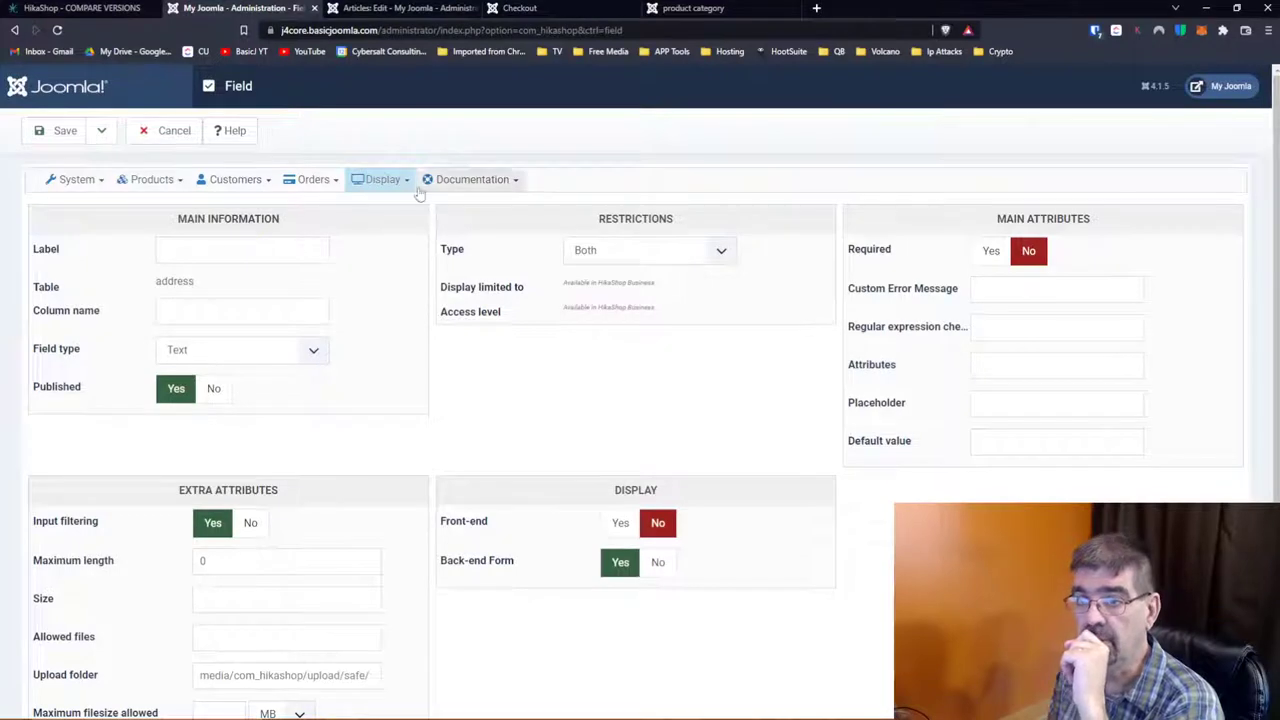
pyautogui.moveTo(410, 190)
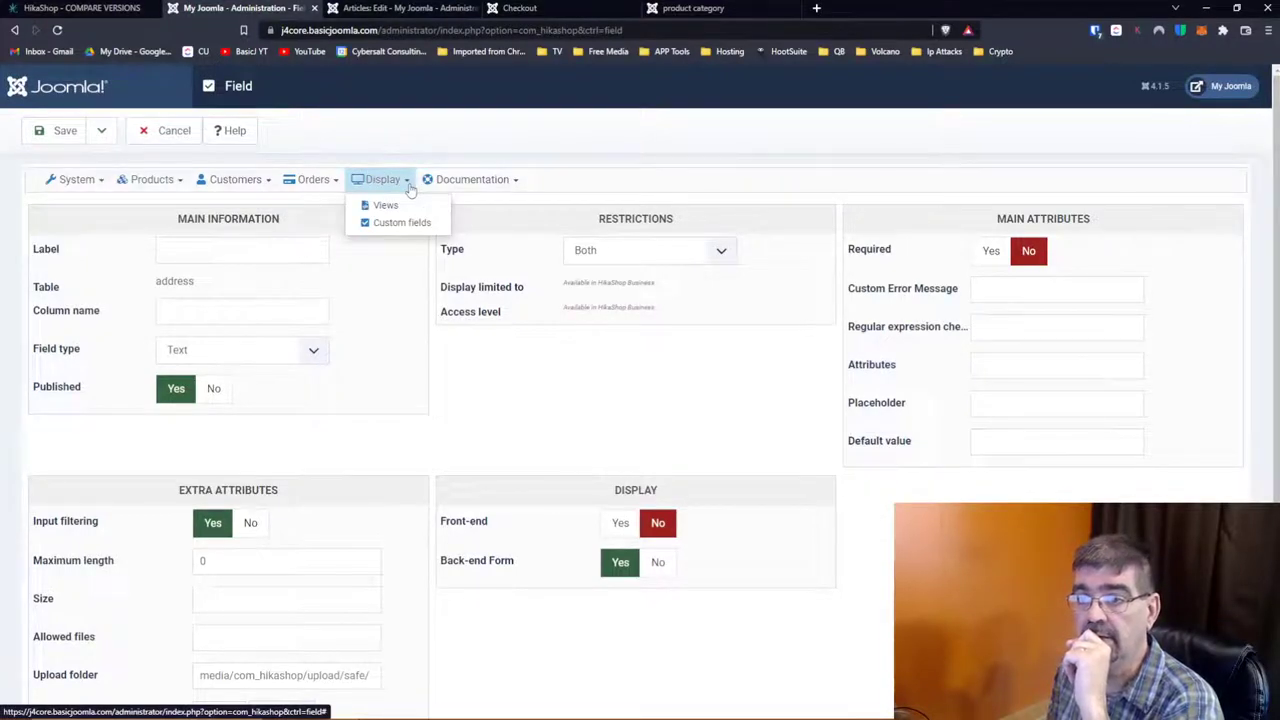
pyautogui.moveTo(471, 189)
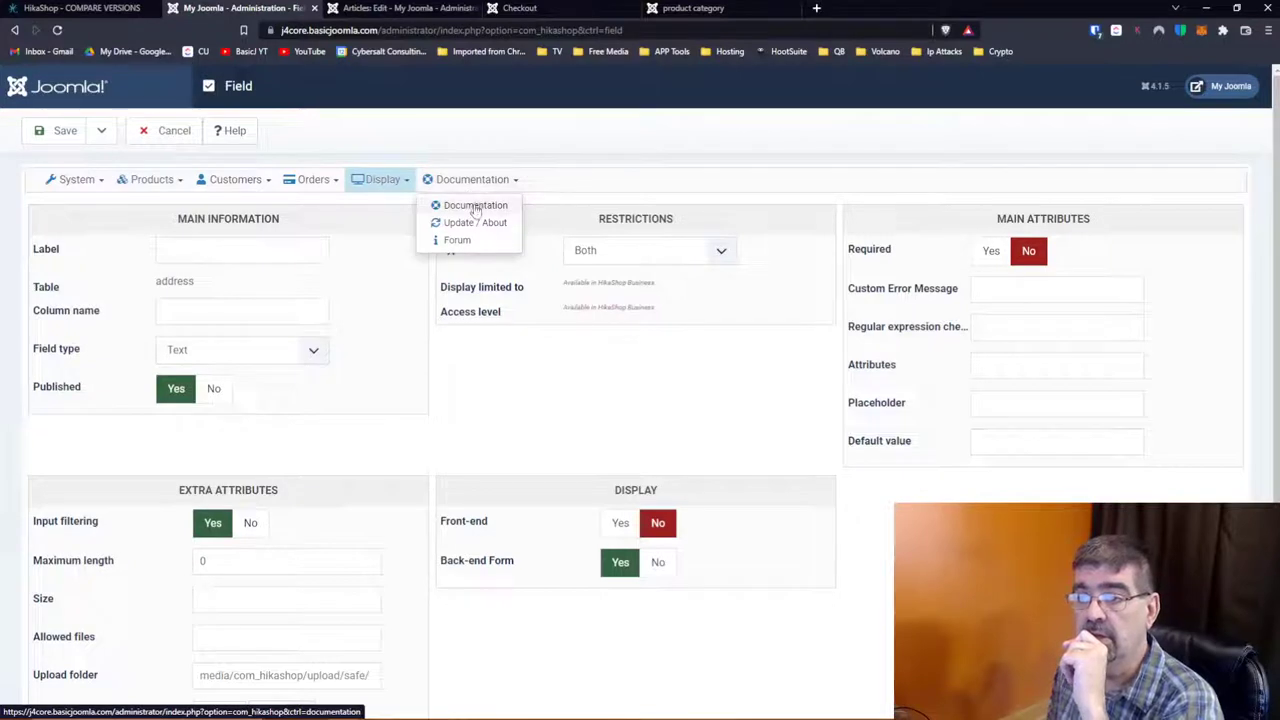
# Step: Open the HikaShop documentation page, then the Update / About version page
pyautogui.click(475, 206)
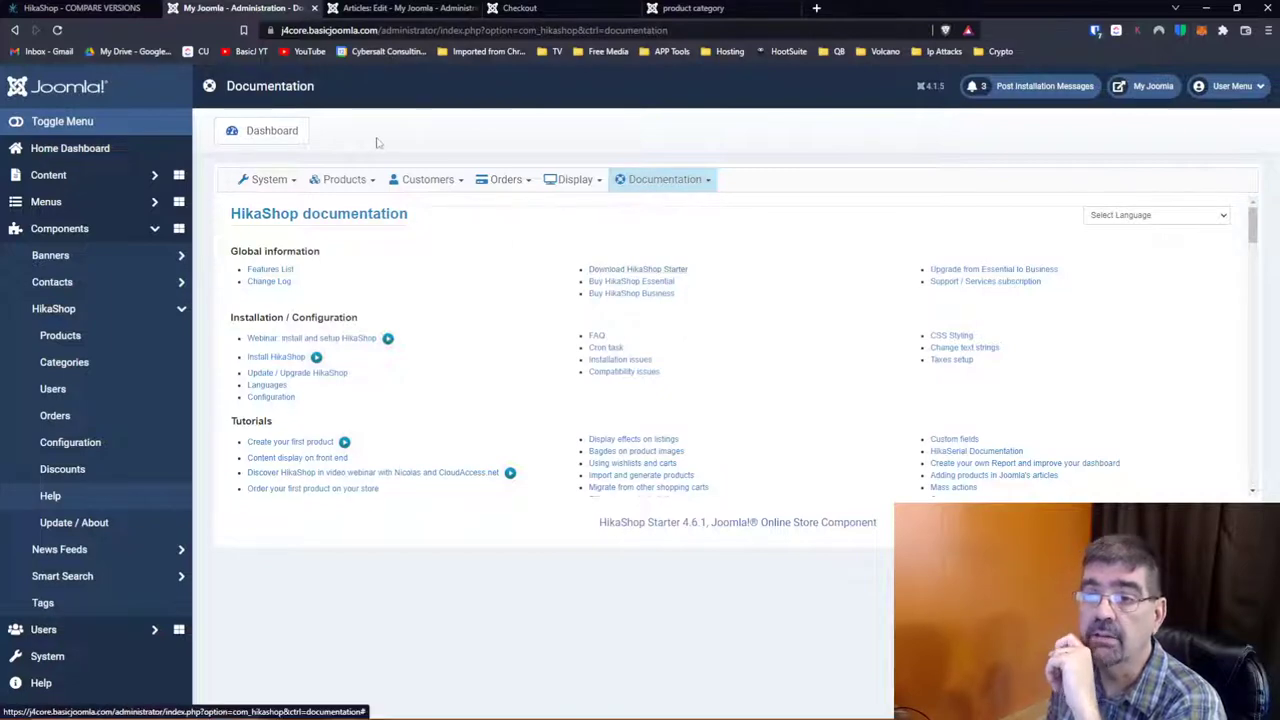
pyautogui.click(657, 182)
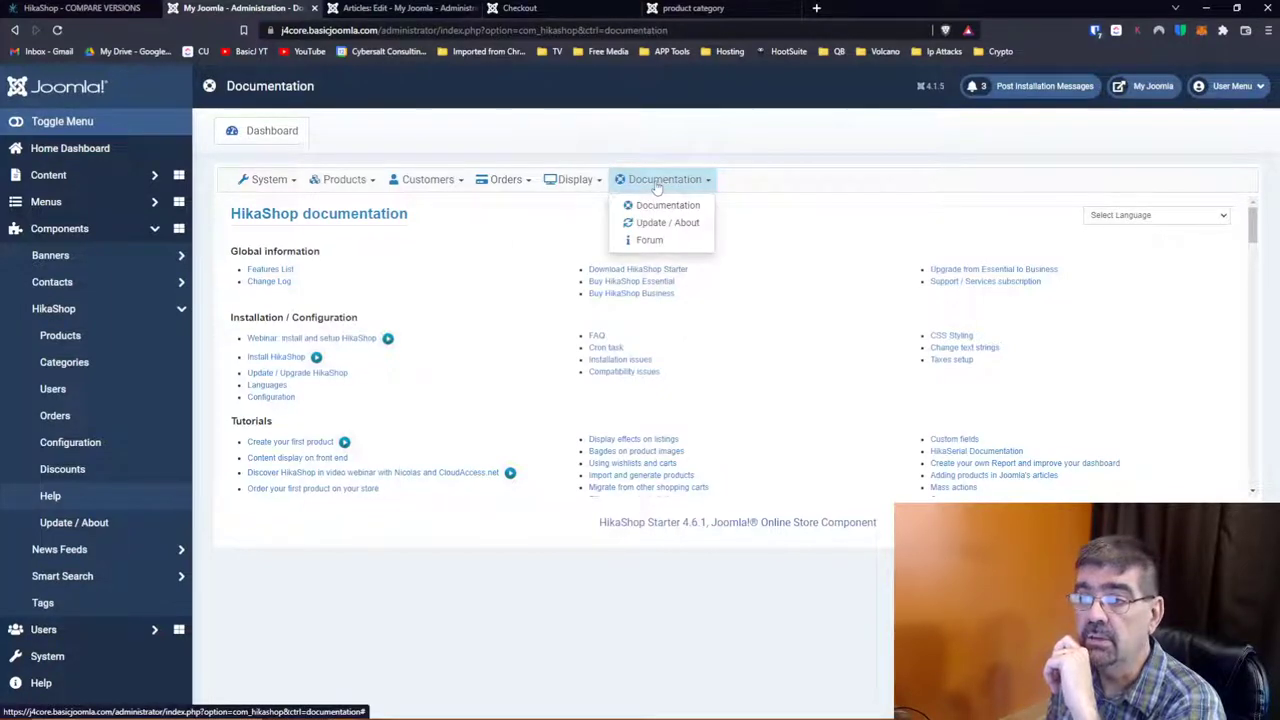
pyautogui.click(655, 223)
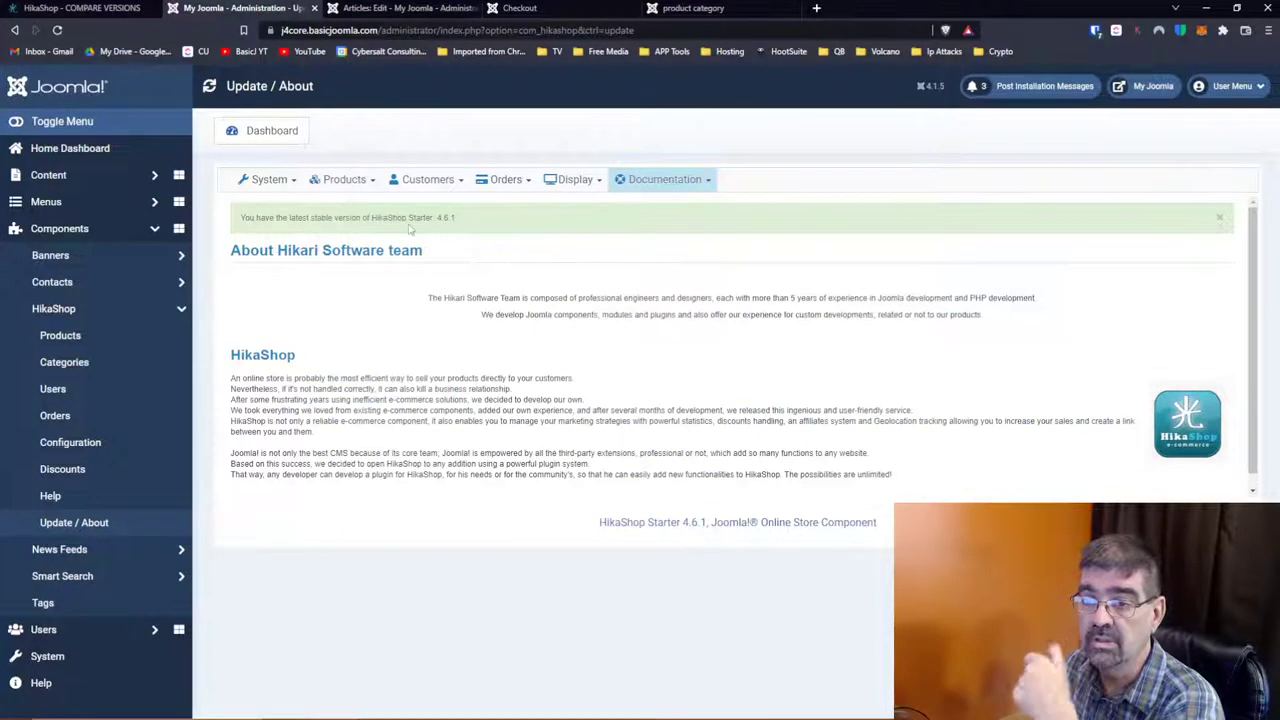
# Step: Check the Update / About page, then open the HikaShop support forum in a new tab
pyautogui.scroll(-1, 440, 270)
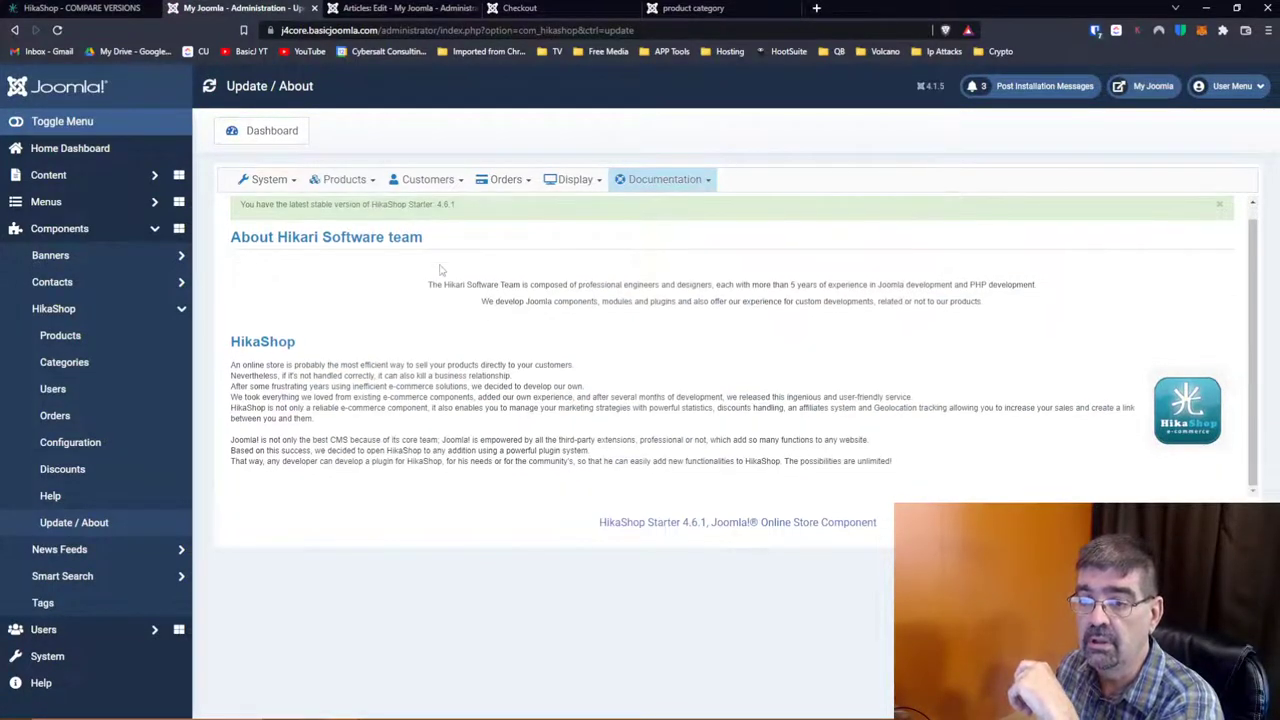
pyautogui.scroll(1, 440, 270)
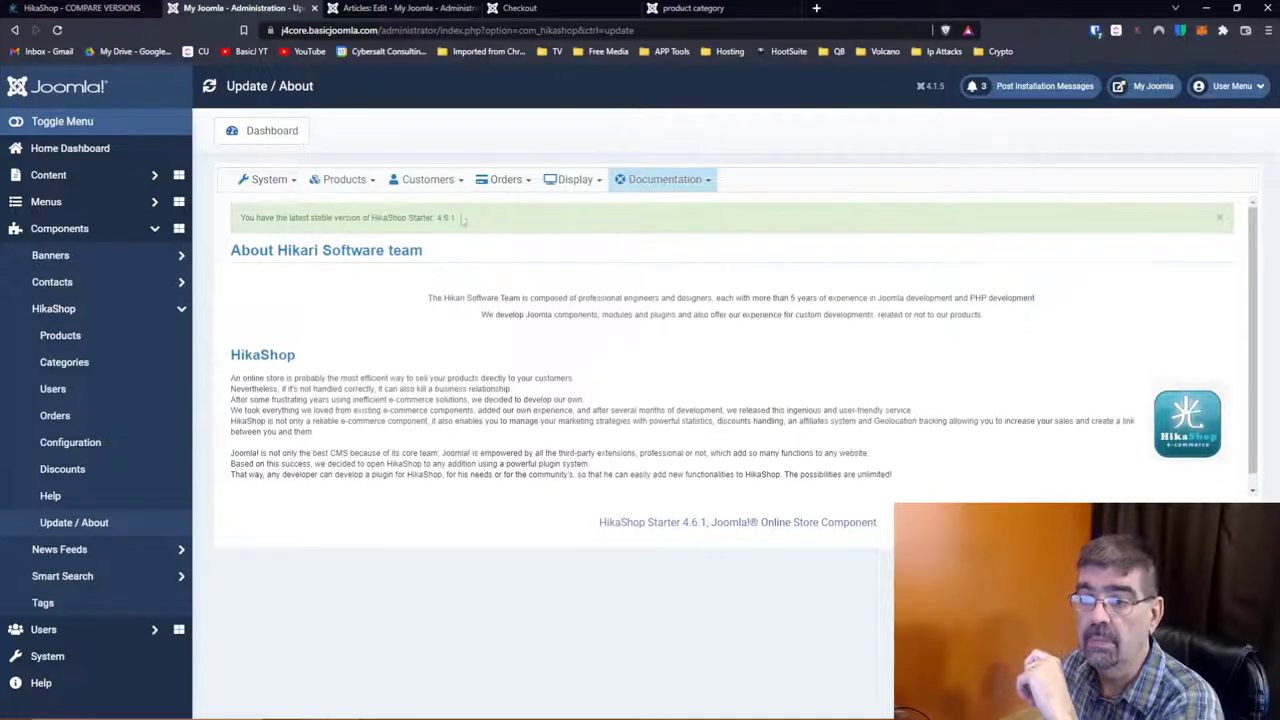
pyautogui.click(662, 179)
pyautogui.click(650, 241)
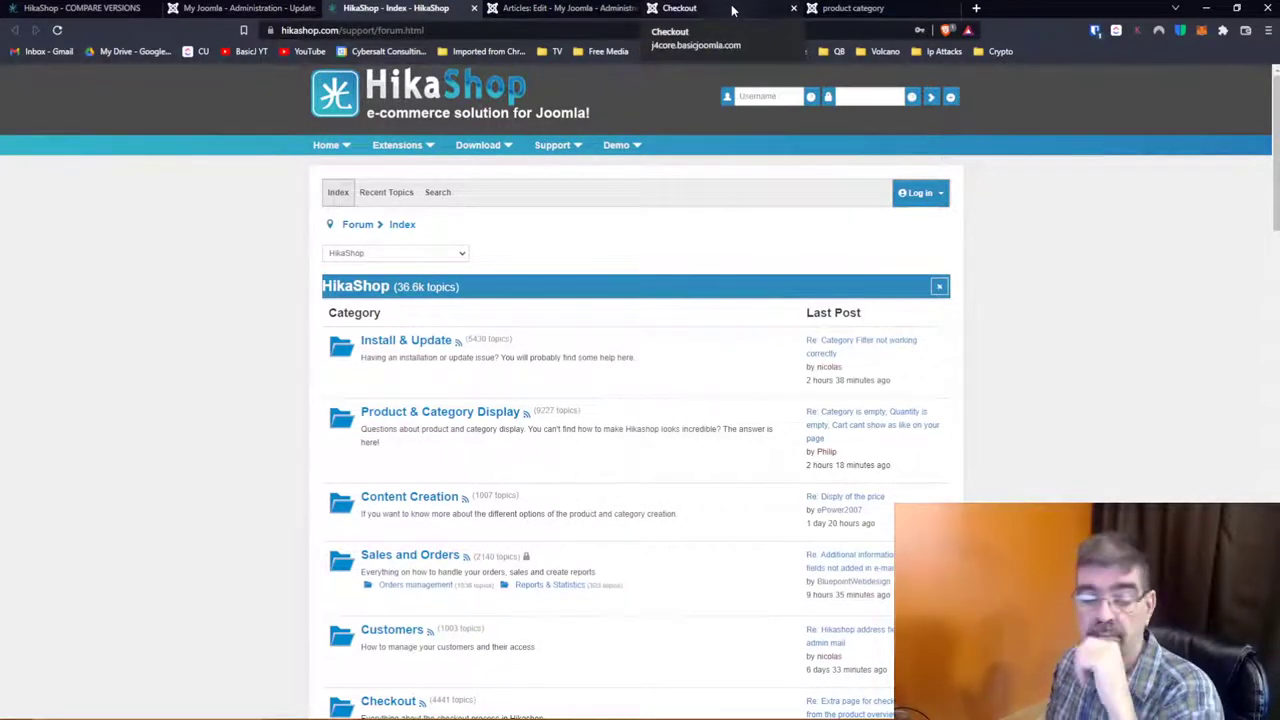
# Step: View the storefront checkout page, then return via the forum tab to the admin Update / About page
pyautogui.click(731, 8)
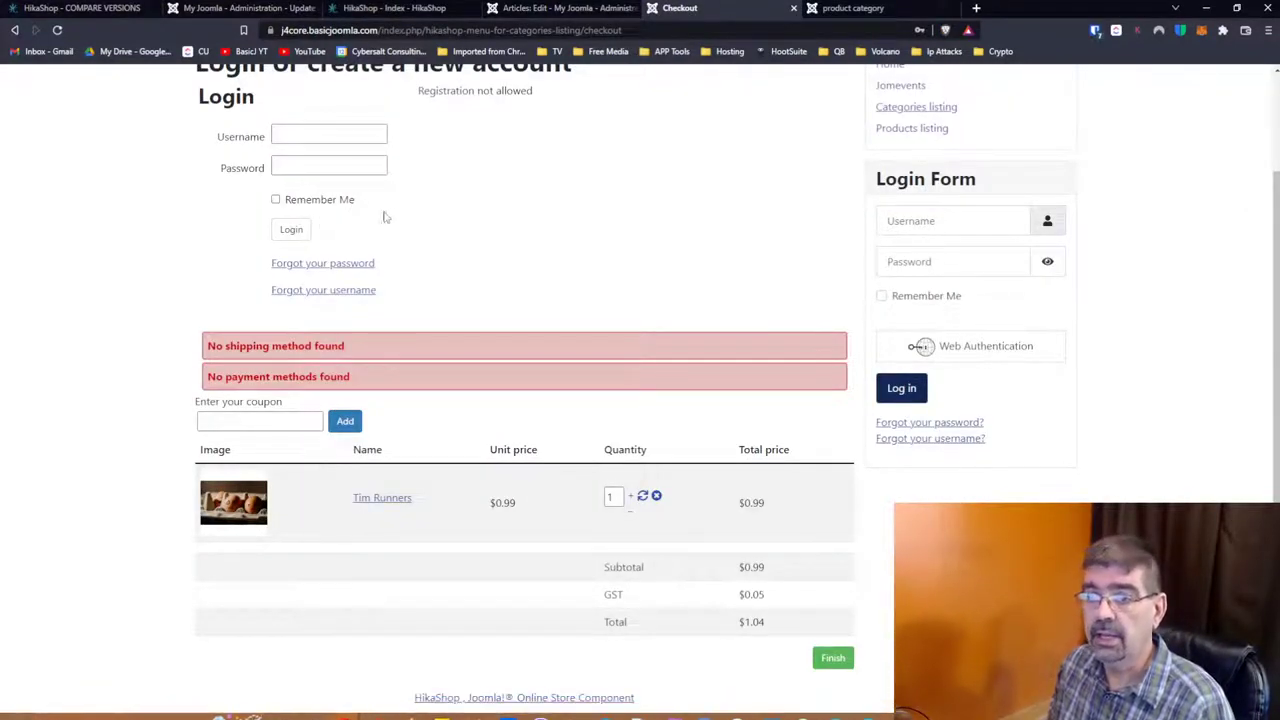
pyautogui.scroll(2, 443, 217)
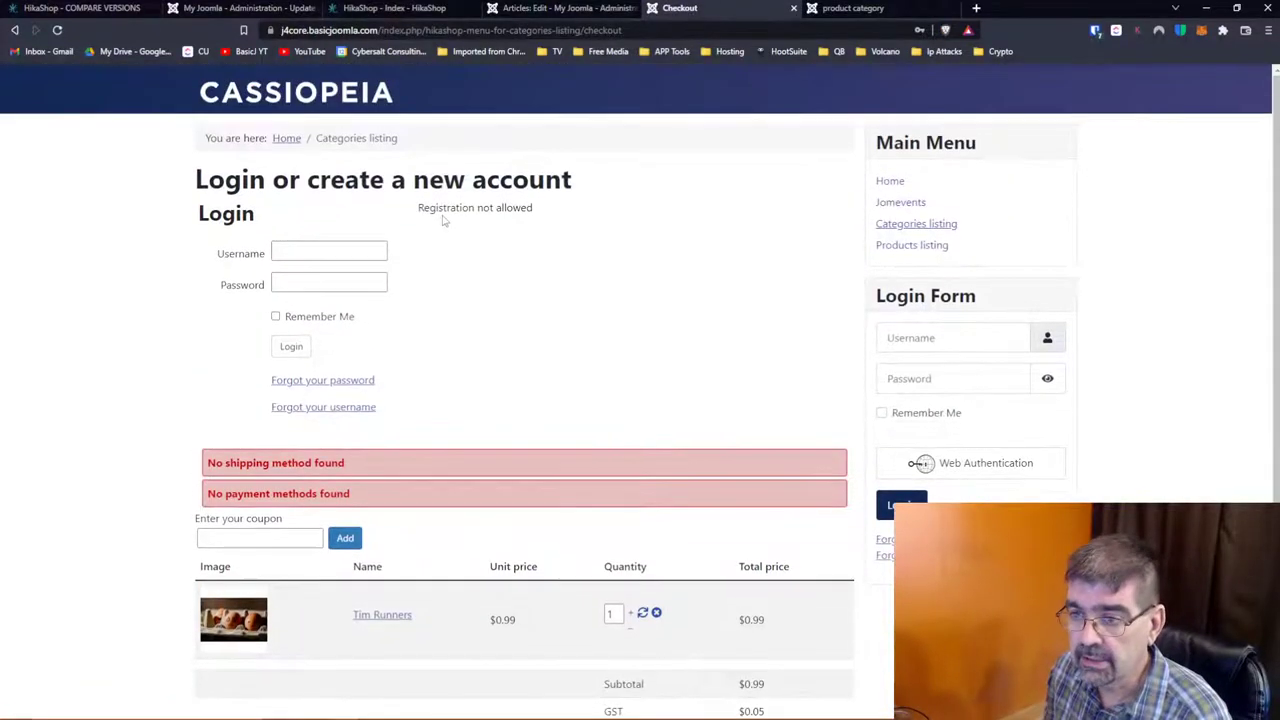
pyautogui.click(377, 10)
pyautogui.click(232, 10)
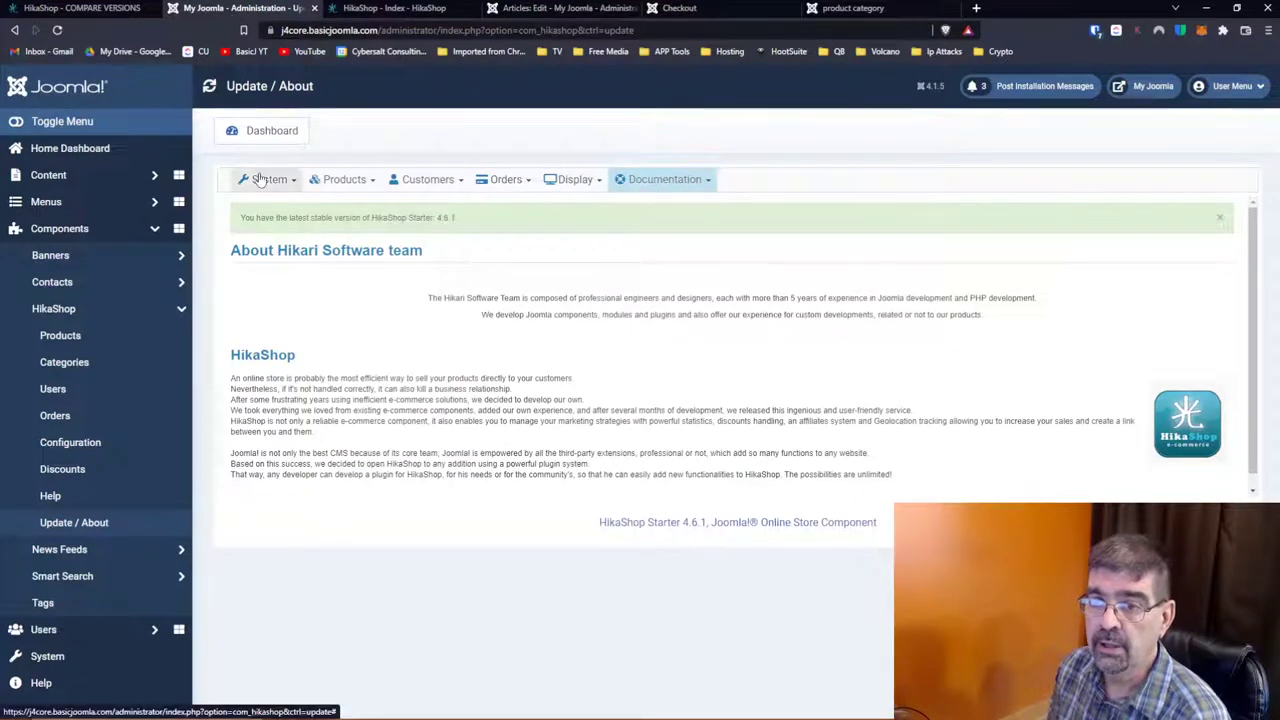
pyautogui.click(262, 136)
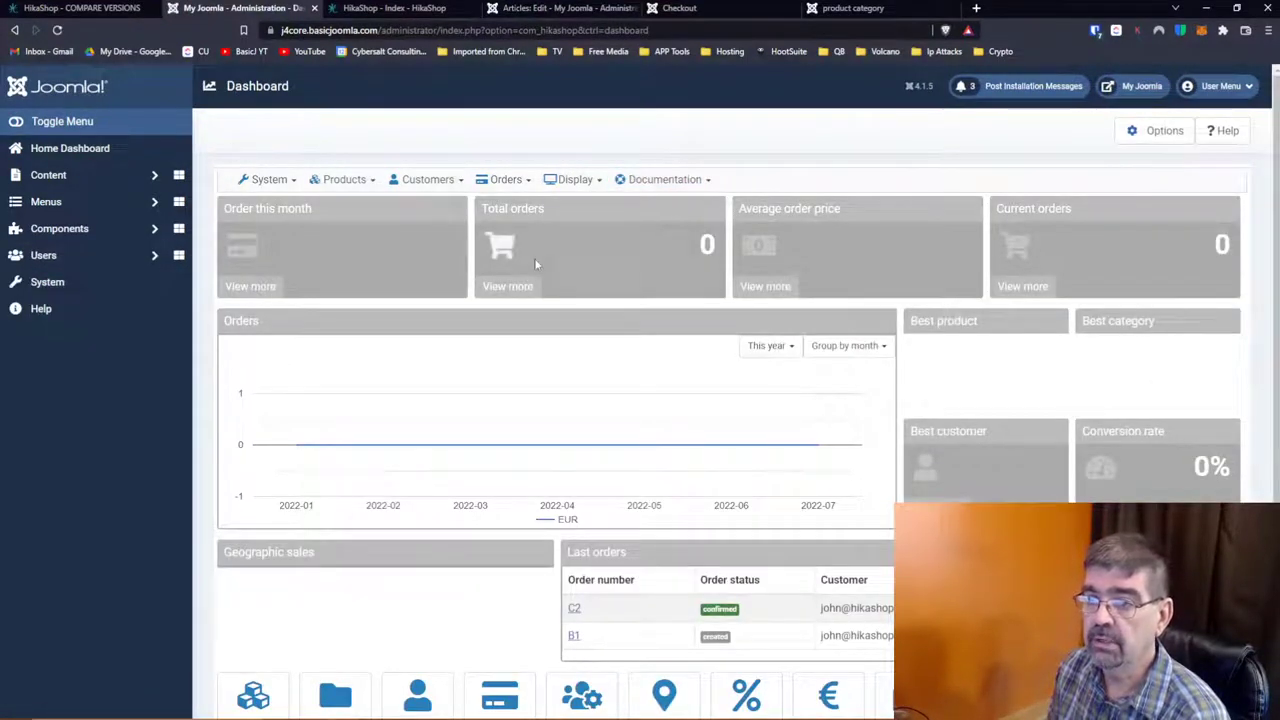
pyautogui.scroll(-1, 528, 220)
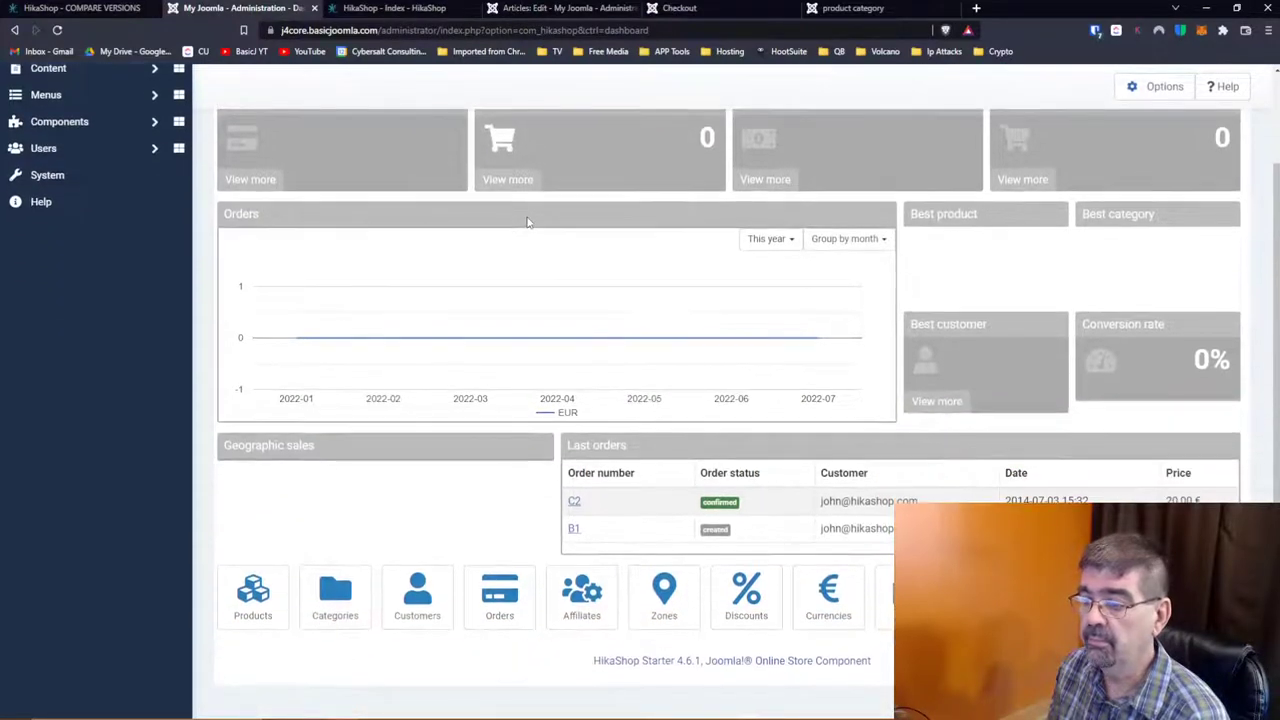
pyautogui.scroll(1, 528, 222)
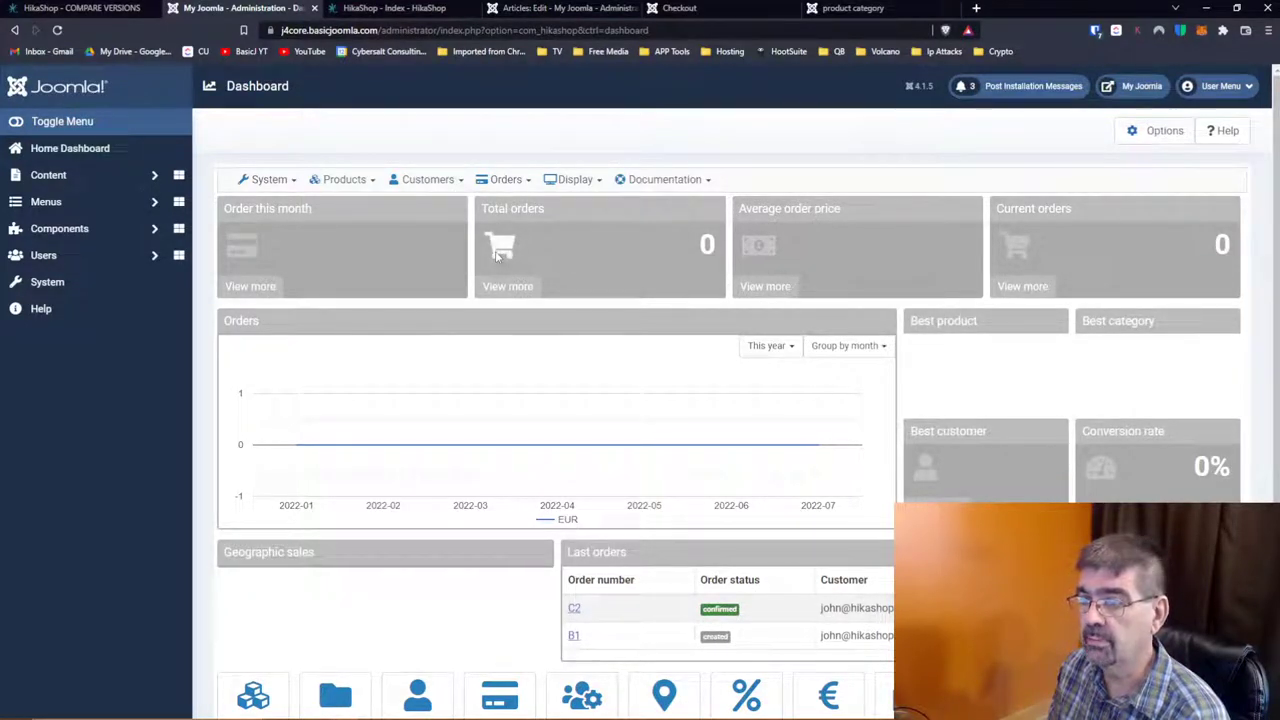
pyautogui.scroll(-2, 1045, 348)
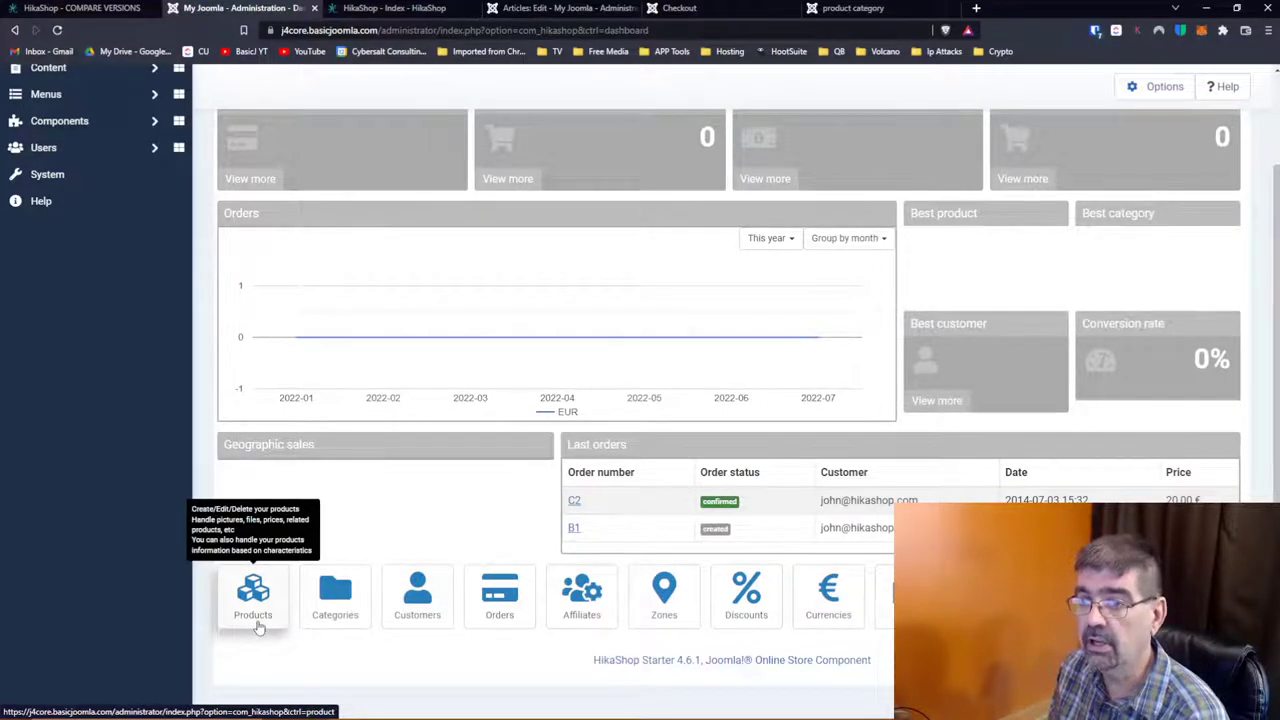
pyautogui.scroll(3, 408, 508)
pyautogui.scroll(-1, 408, 508)
pyautogui.scroll(-1, 408, 508)
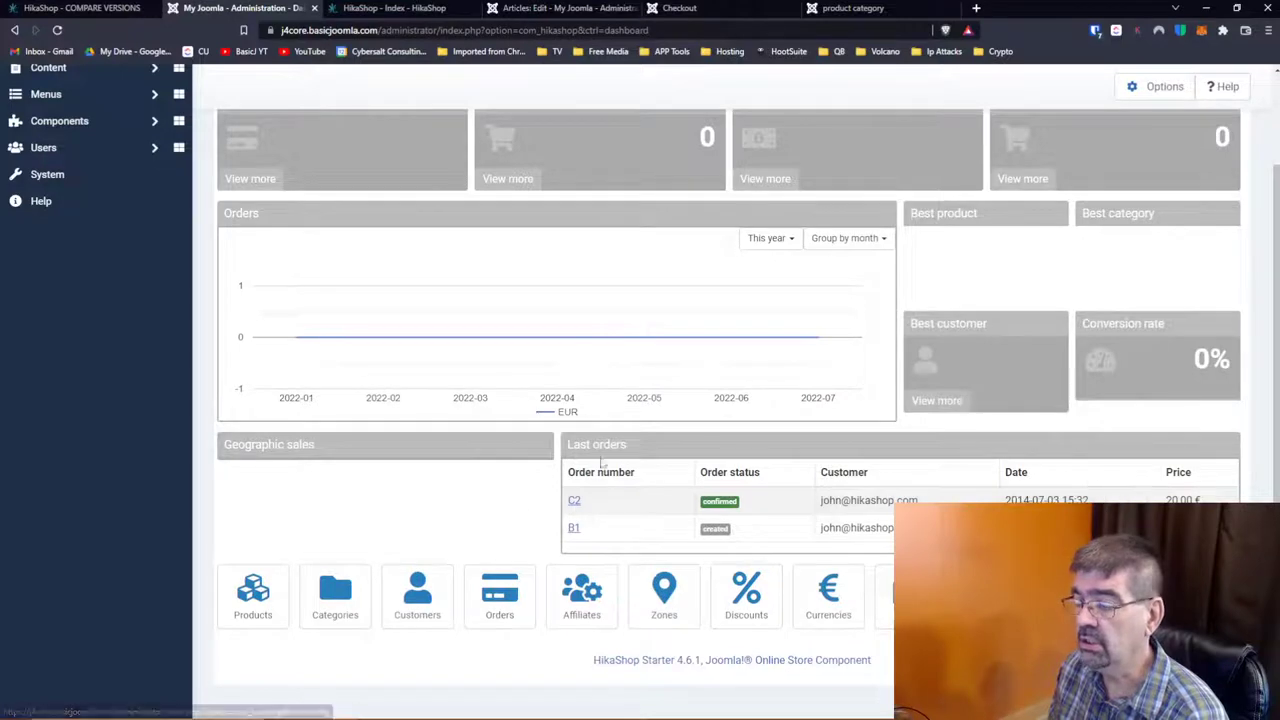
pyautogui.scroll(2, 501, 535)
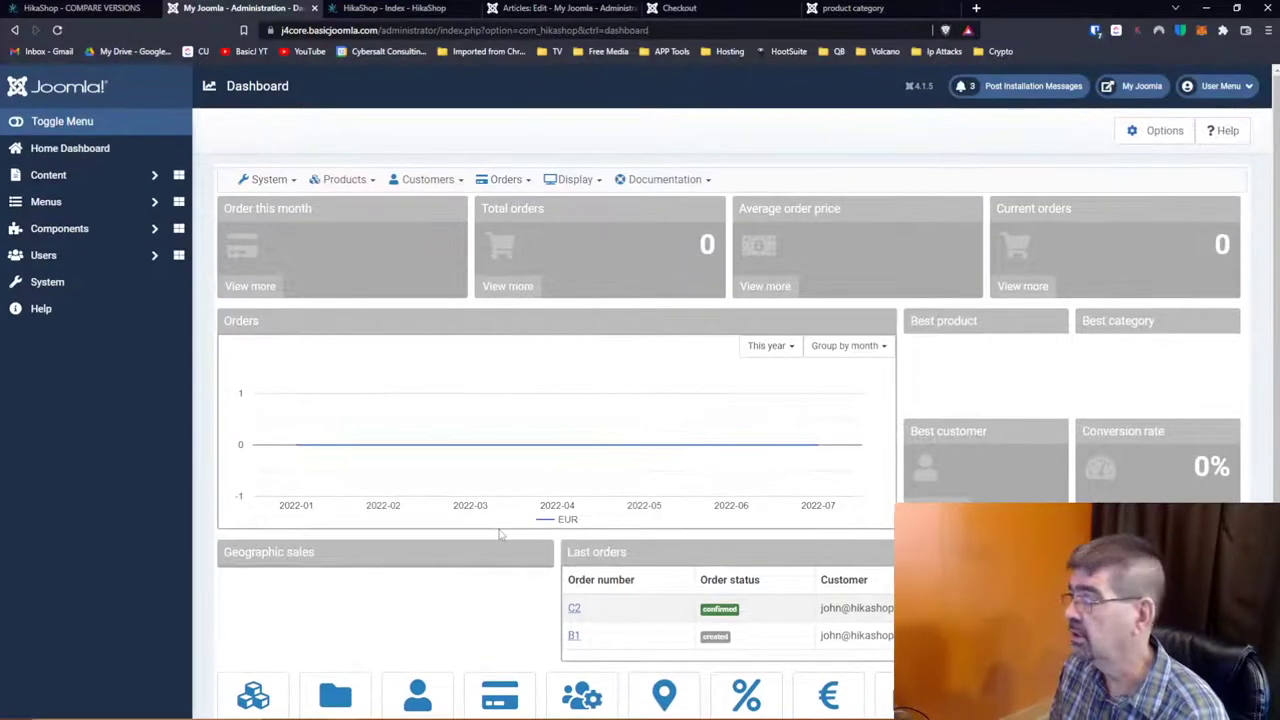
pyautogui.scroll(-2, 501, 535)
pyautogui.scroll(2, 501, 535)
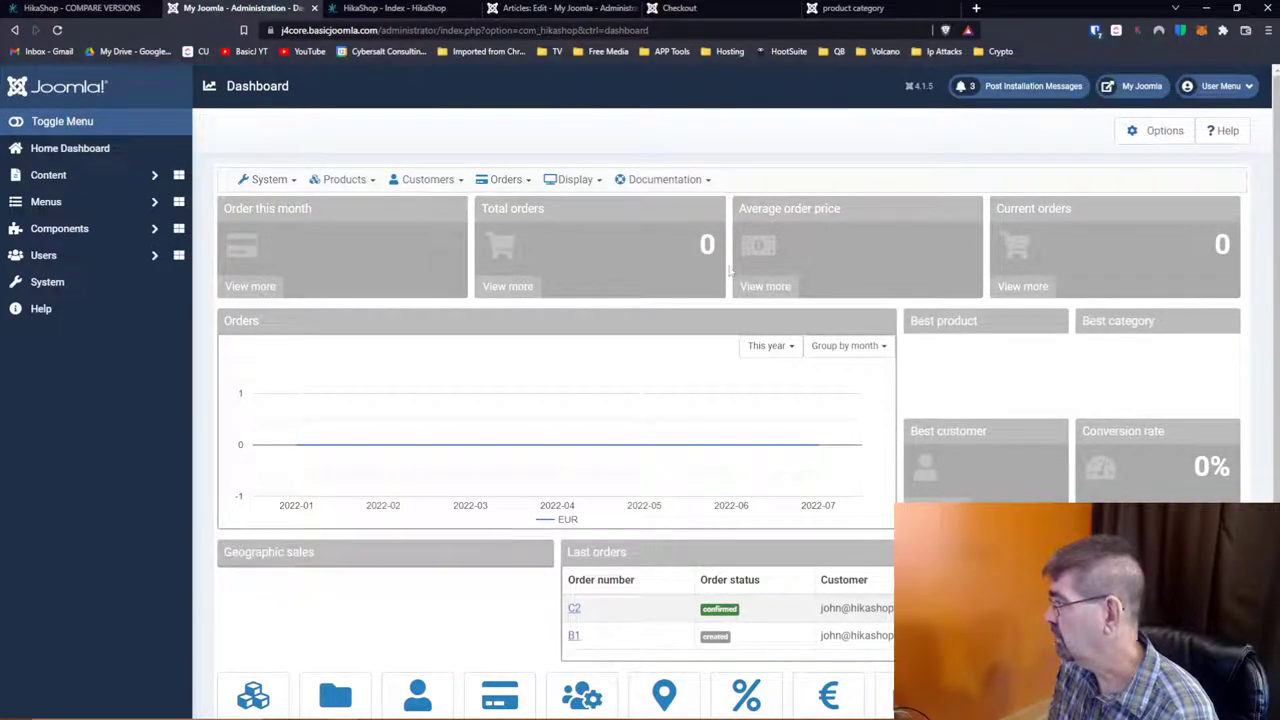
# Step: From the storefront products tab, search Google for 'hikashop withdrawal form'
pyautogui.click(905, 10)
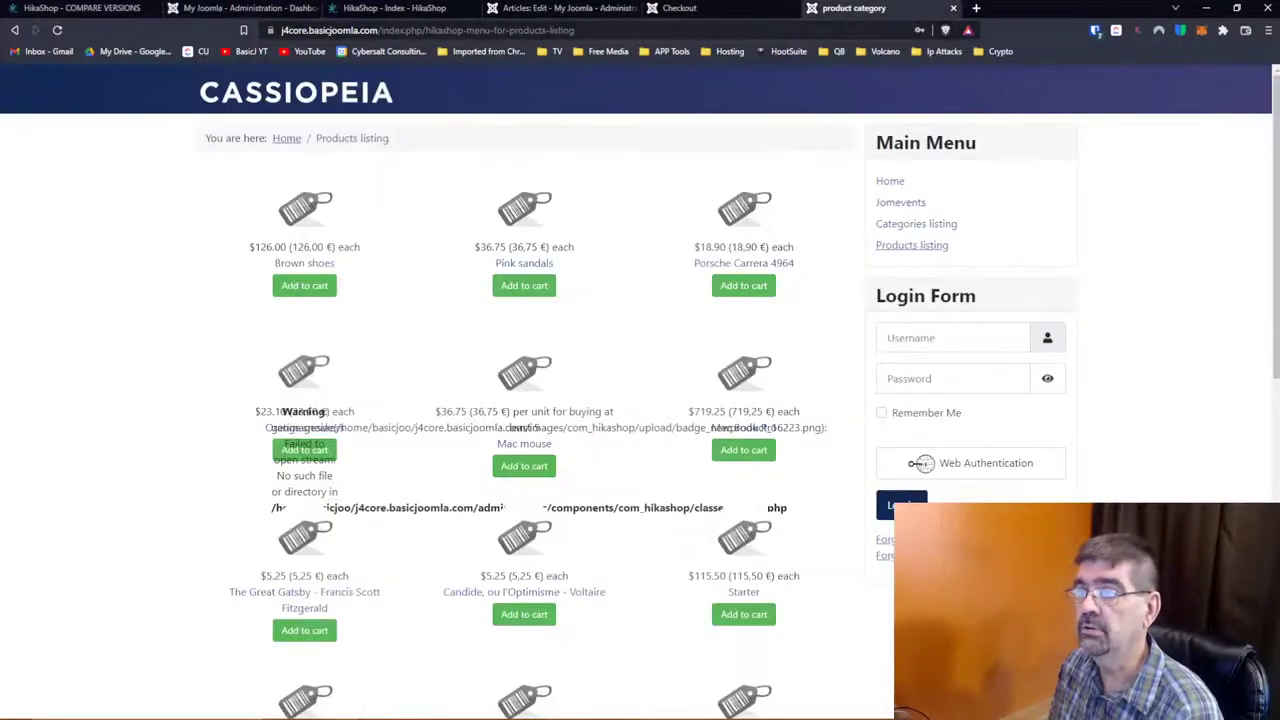
pyautogui.hotkey('ctrl', 'l')
pyautogui.write('hika')
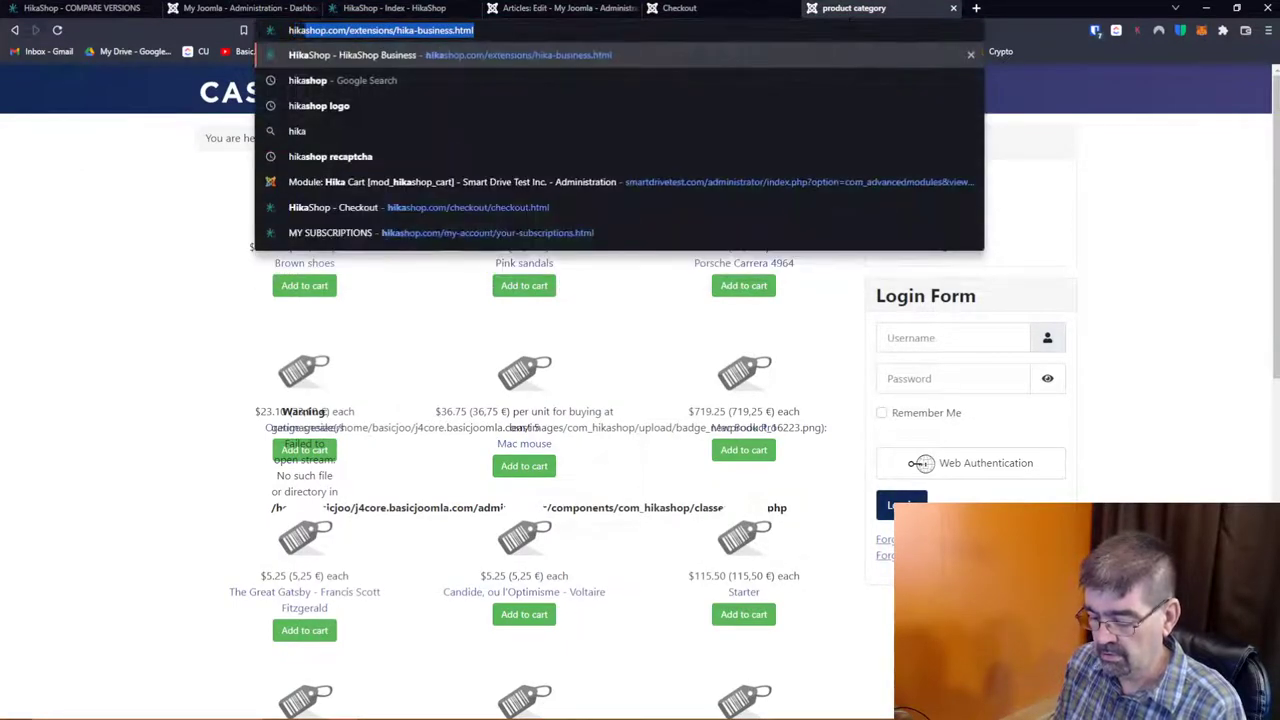
pyautogui.write('shop w')
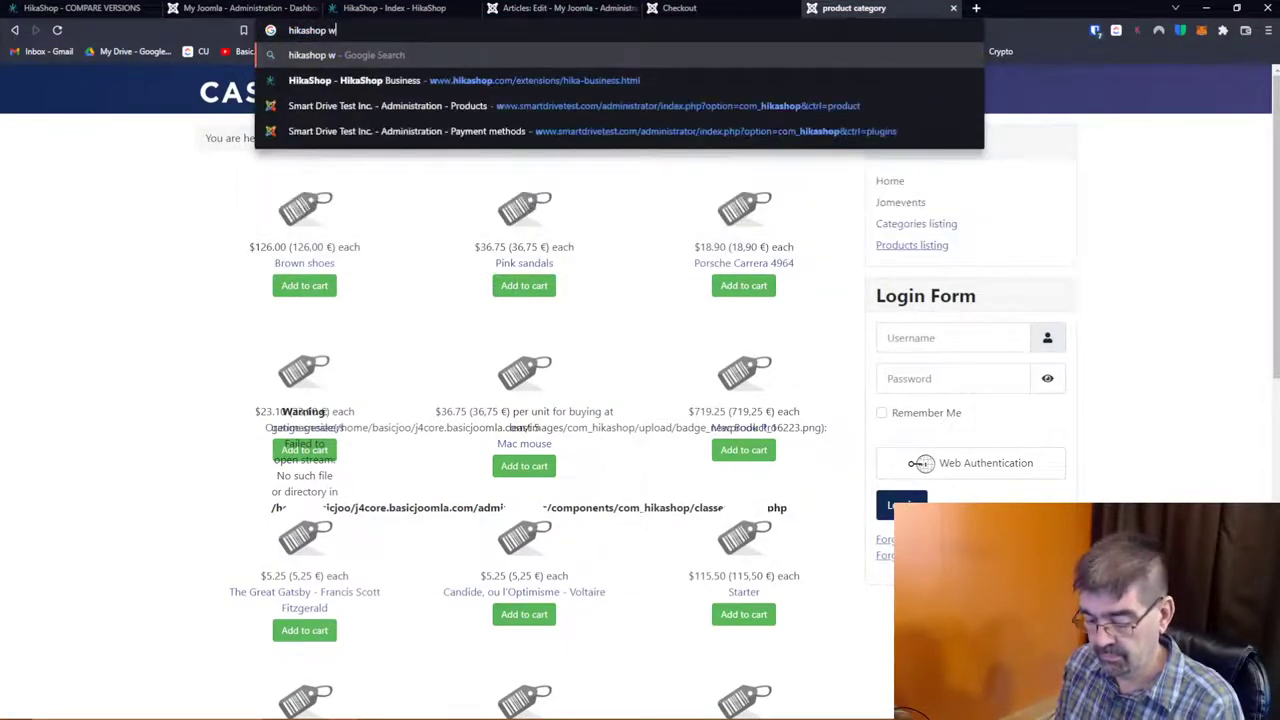
pyautogui.write('ithdrawal form')
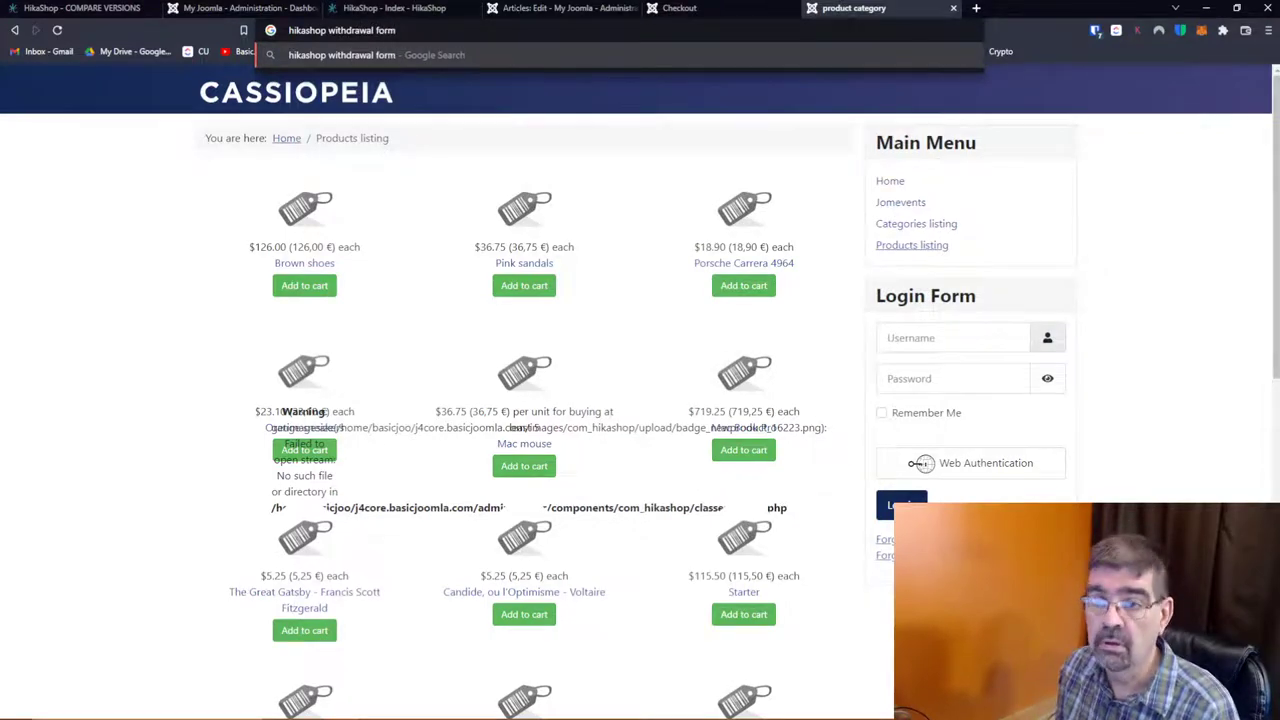
pyautogui.press('Return')
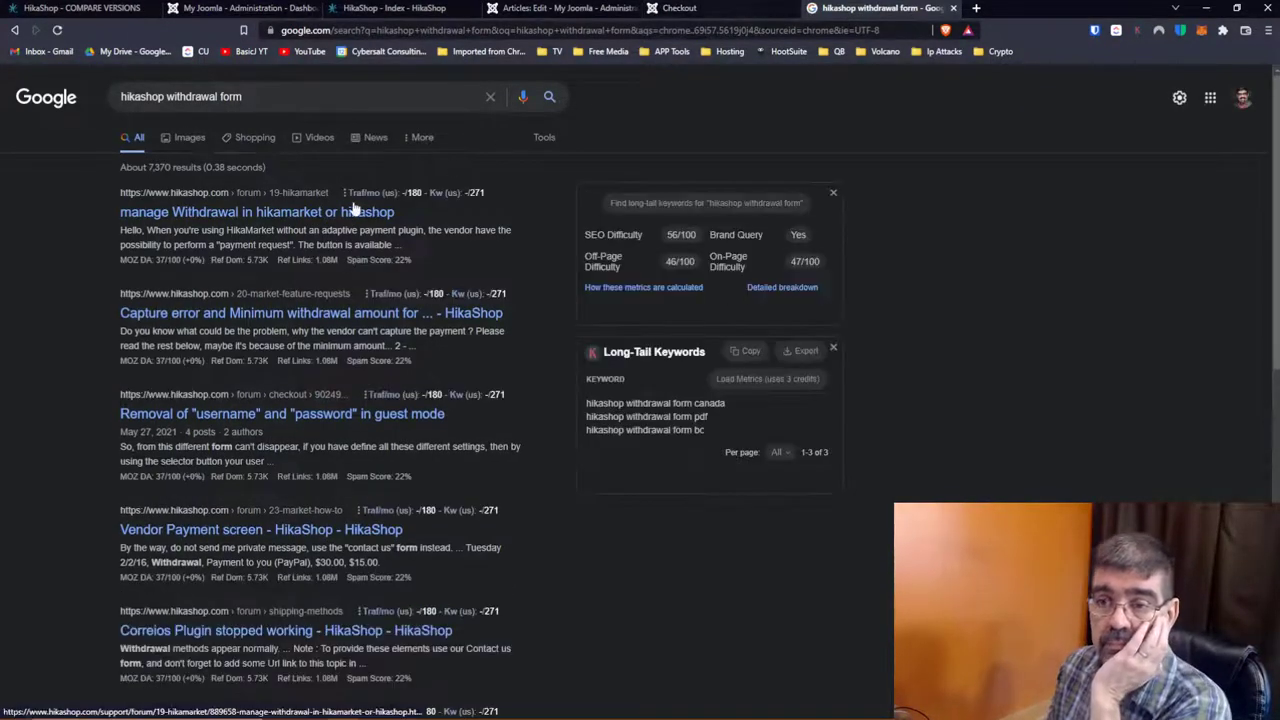
# Step: Read the HikaShop forum thread on managing withdrawals, then return to the results
pyautogui.click(322, 213)
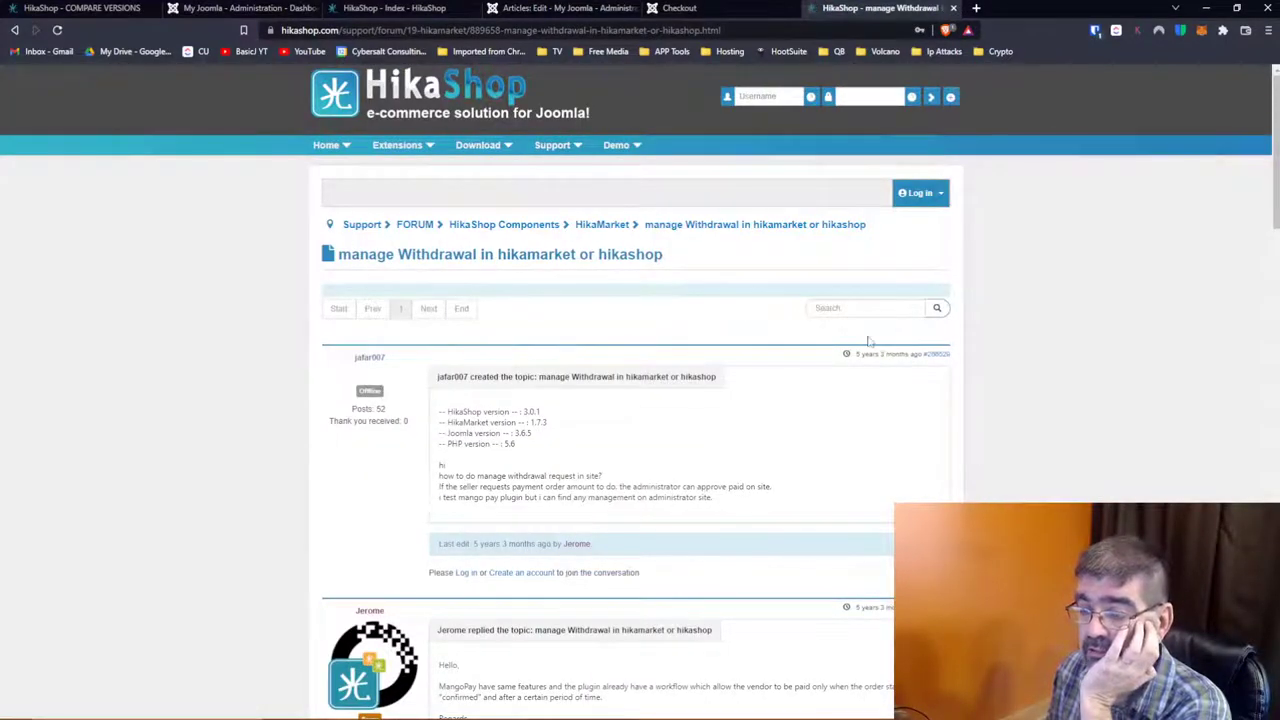
pyautogui.scroll(-2, 868, 341)
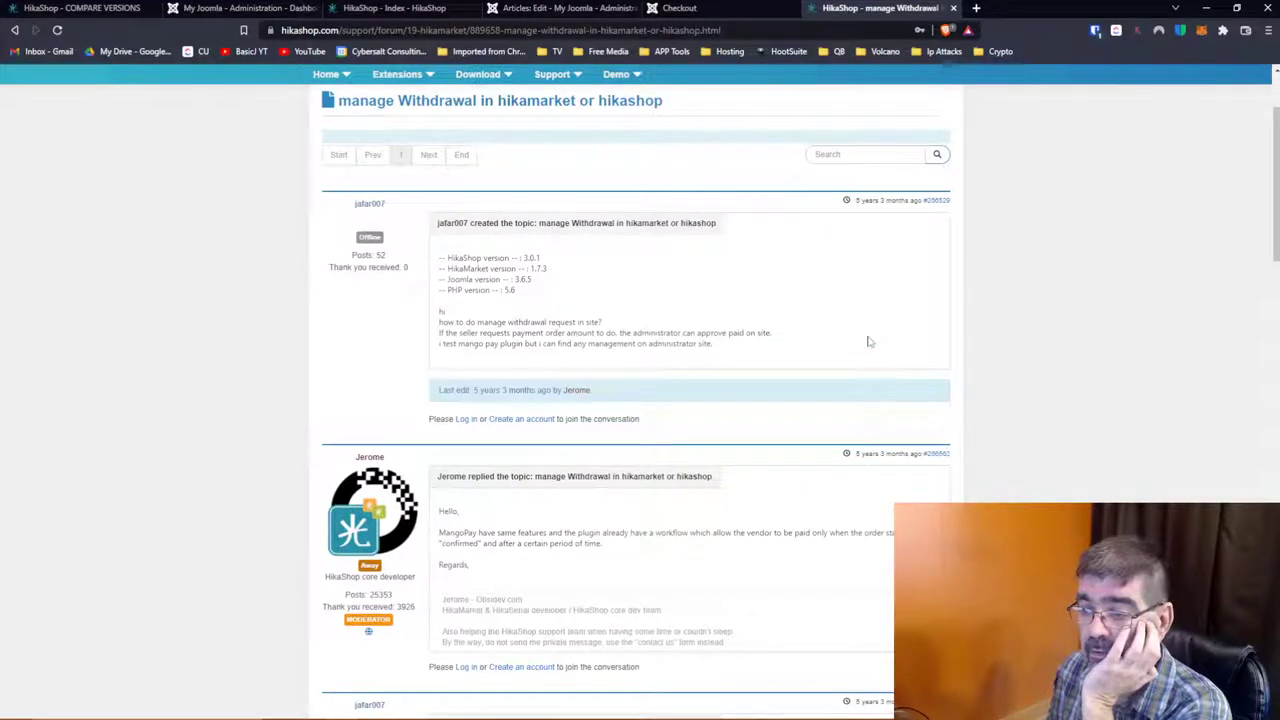
pyautogui.scroll(-2, 868, 341)
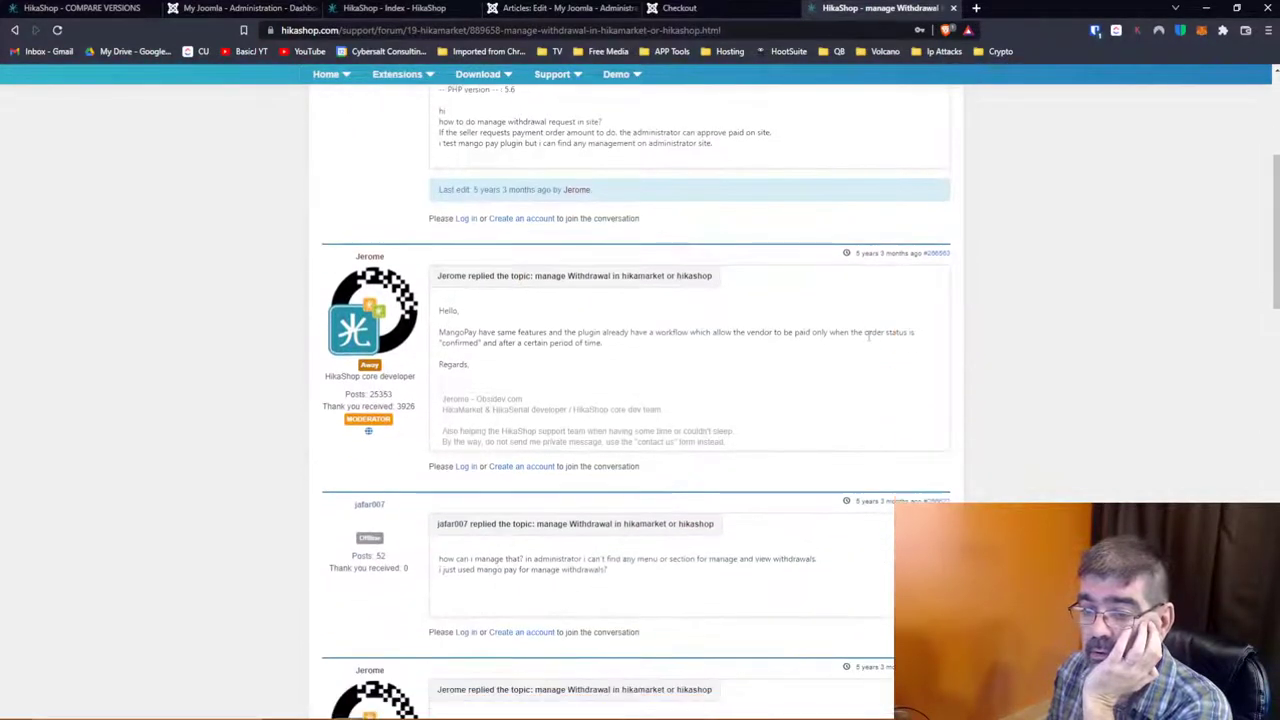
pyautogui.scroll(-4, 868, 338)
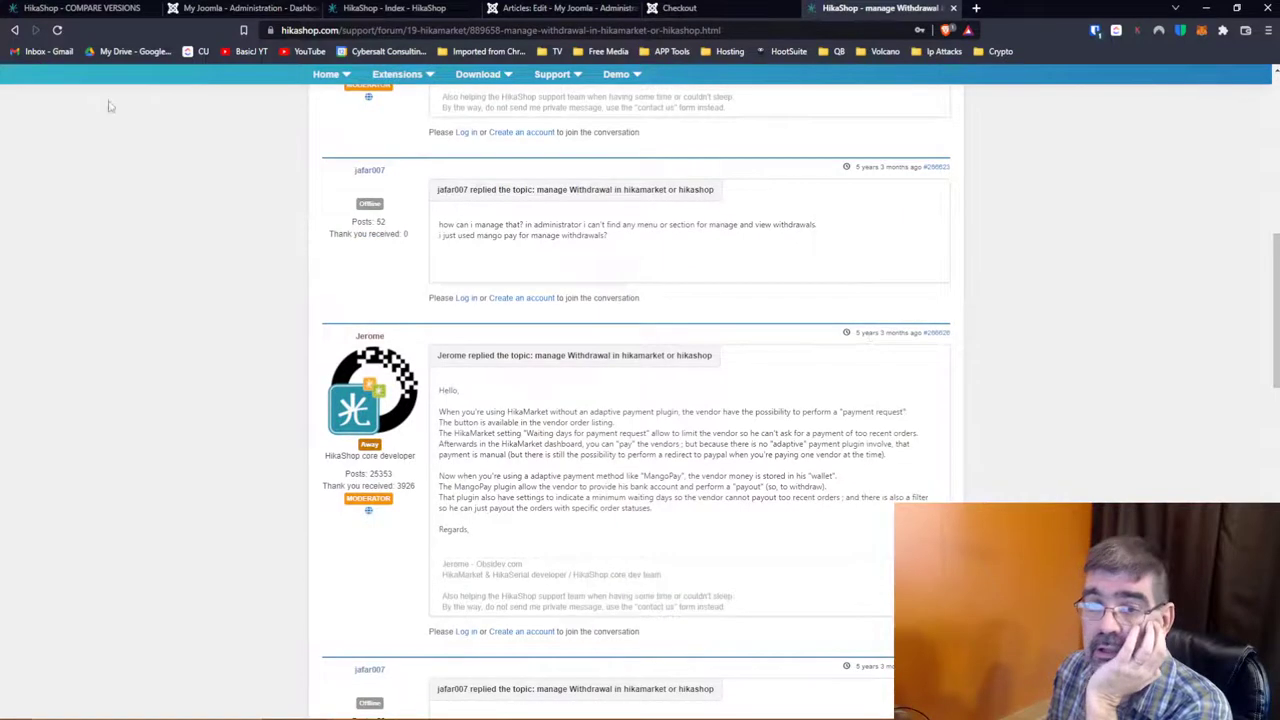
pyautogui.click(15, 31)
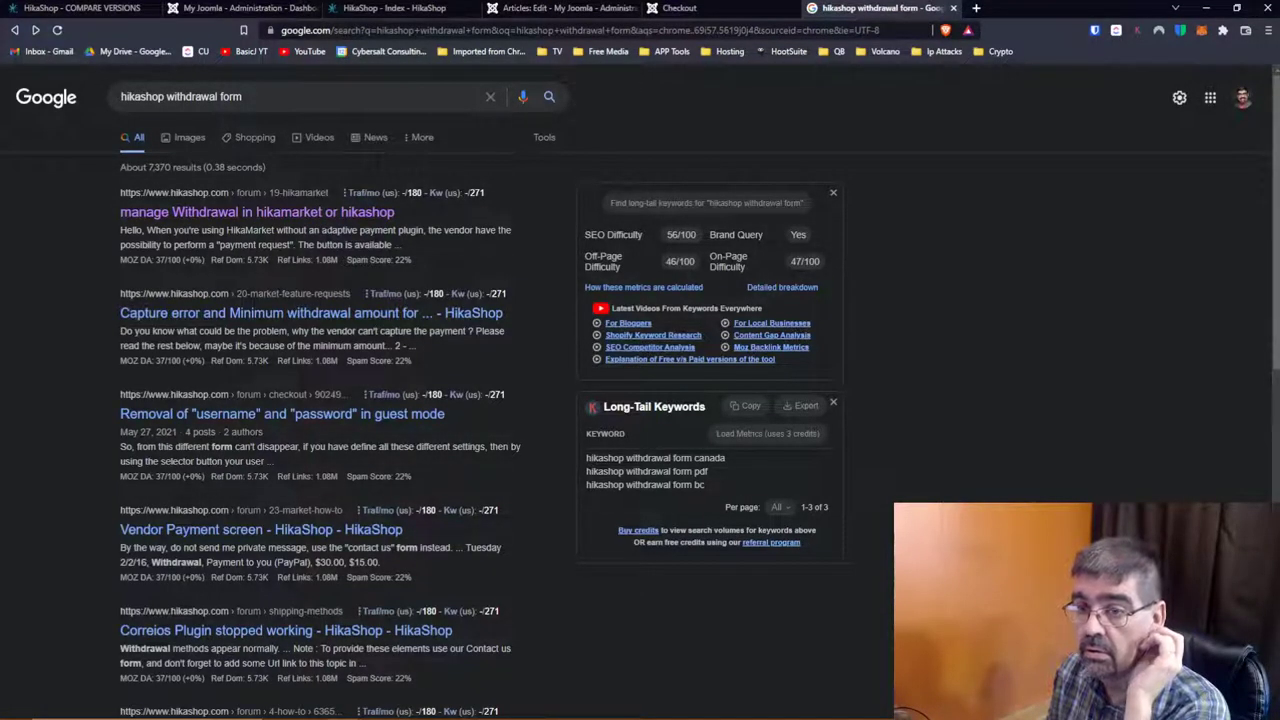
# Step: Change the Google query to 'hikashop handling returns form' and run the search
pyautogui.scroll(-2, 325, 232)
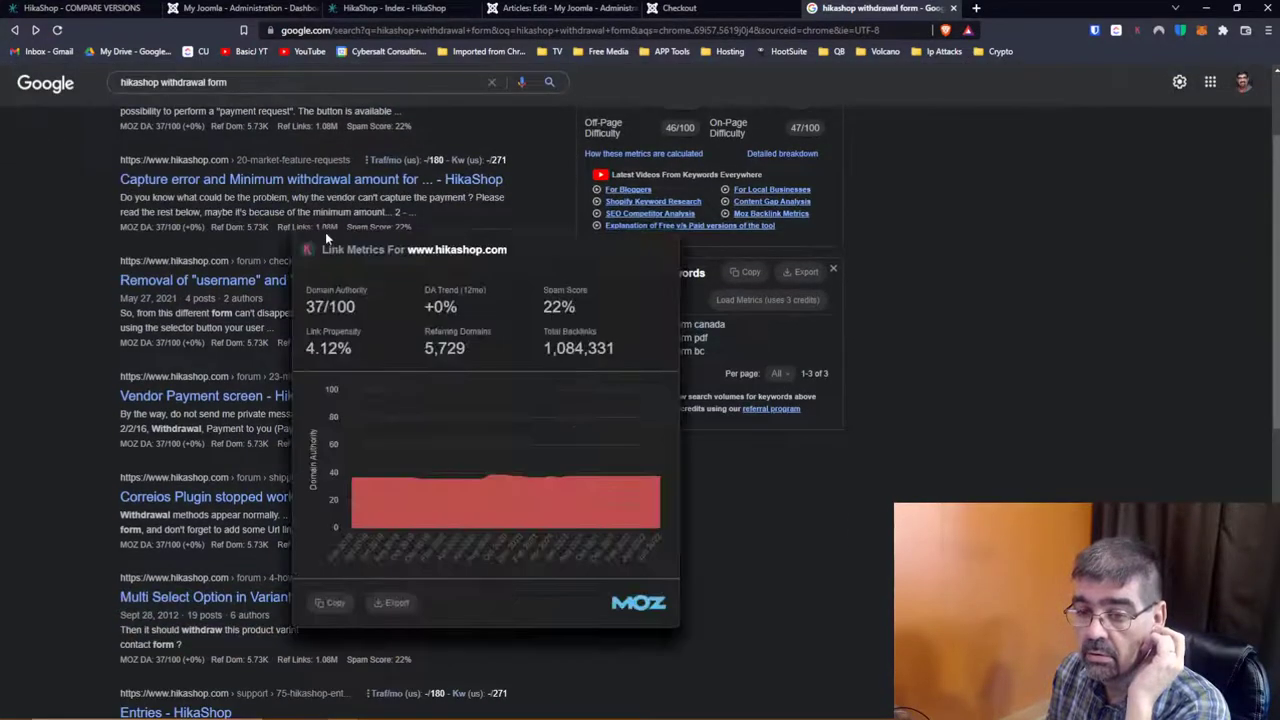
pyautogui.scroll(2, 110, 275)
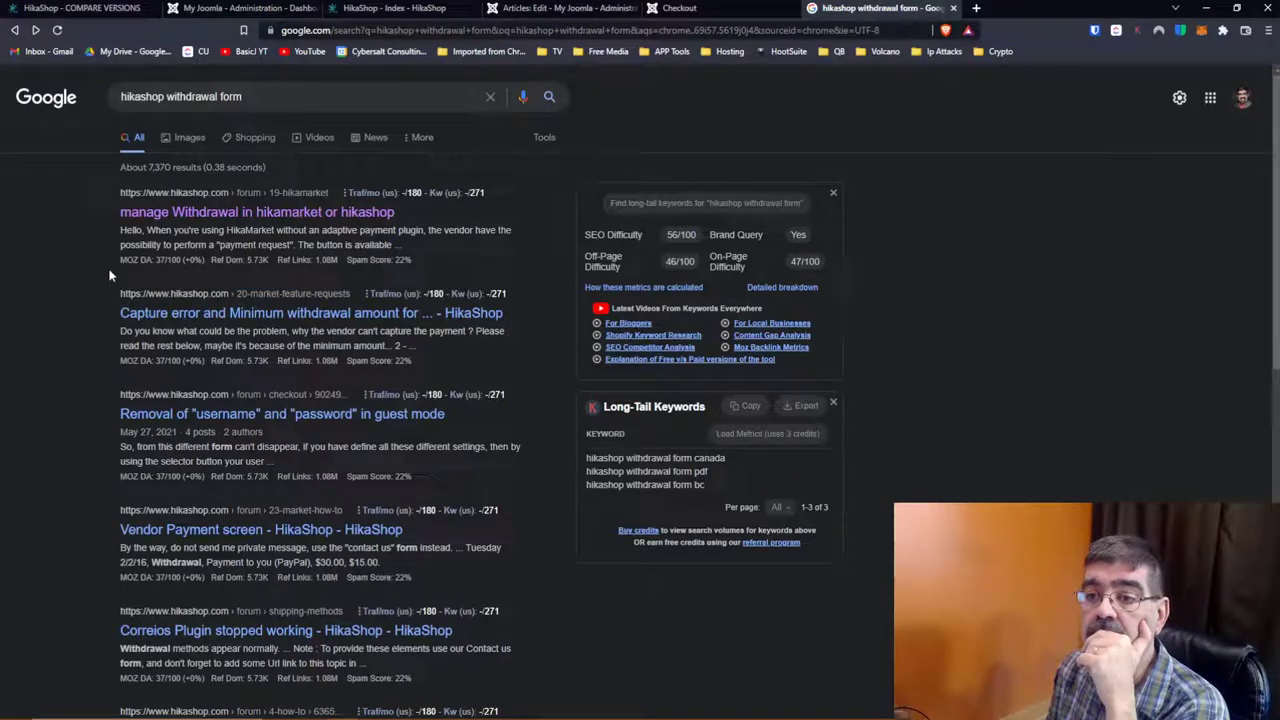
pyautogui.scroll(-4, 110, 275)
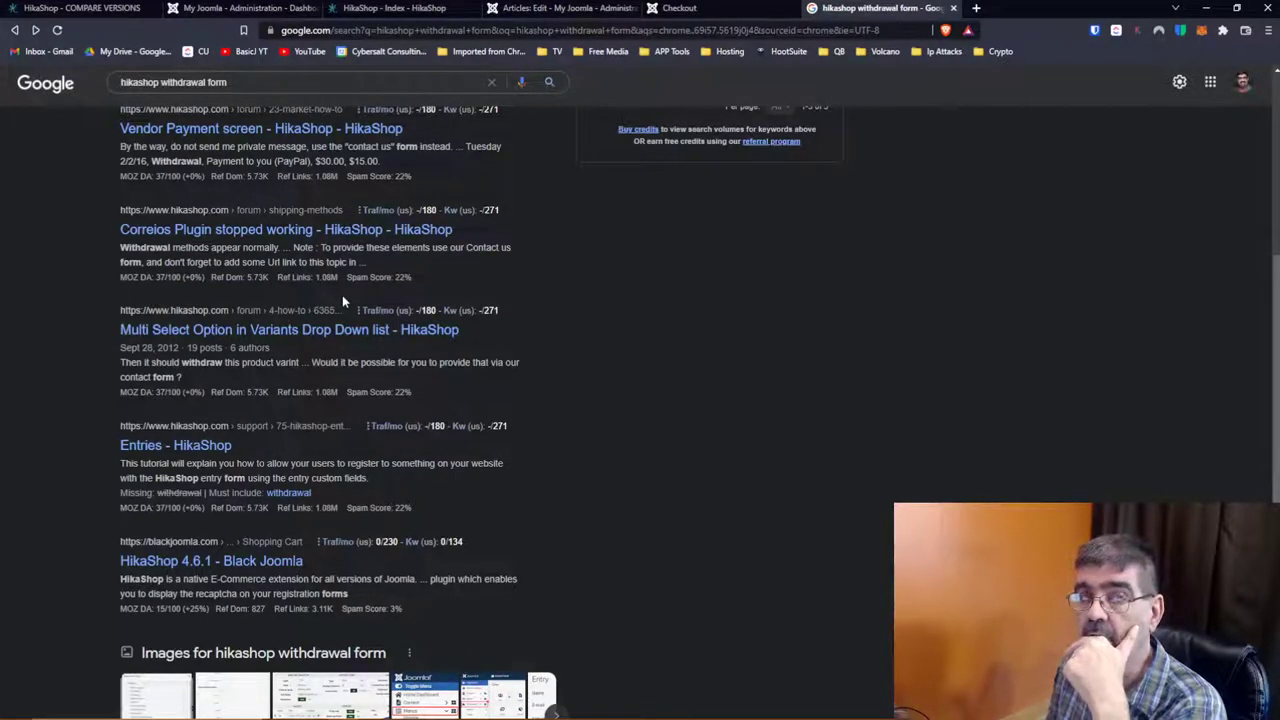
pyautogui.scroll(1, 342, 300)
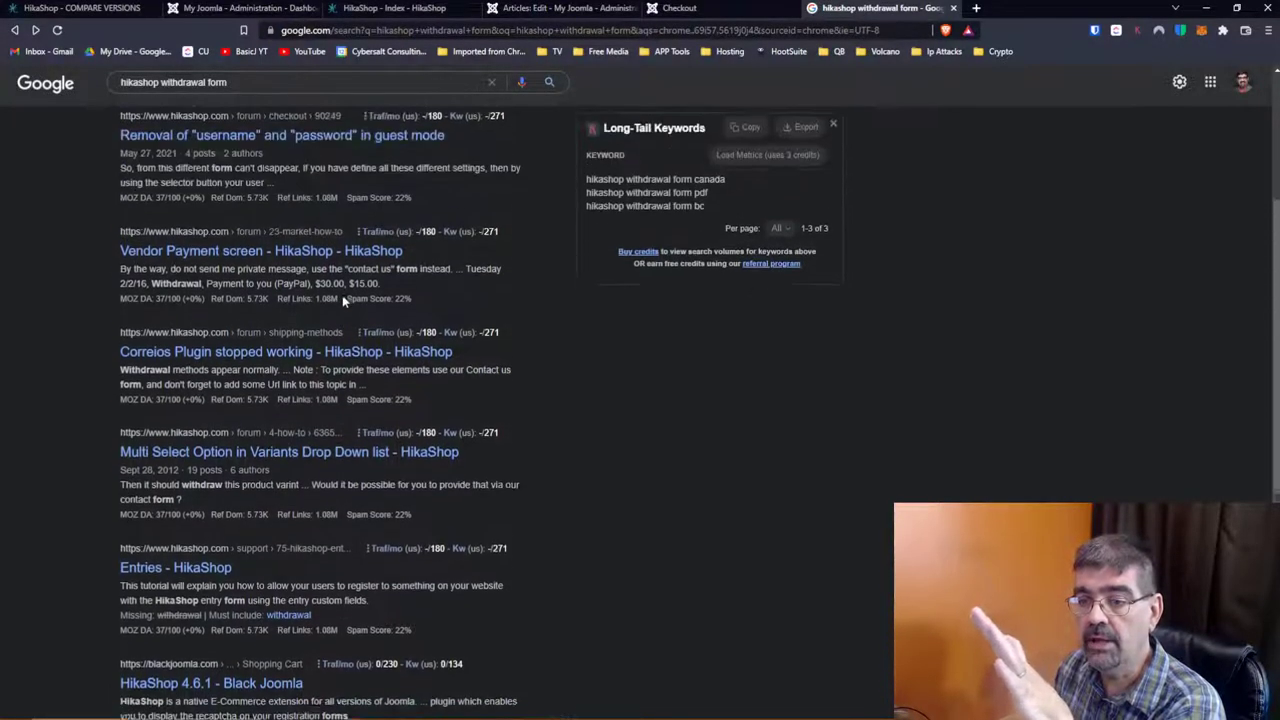
pyautogui.scroll(3, 342, 300)
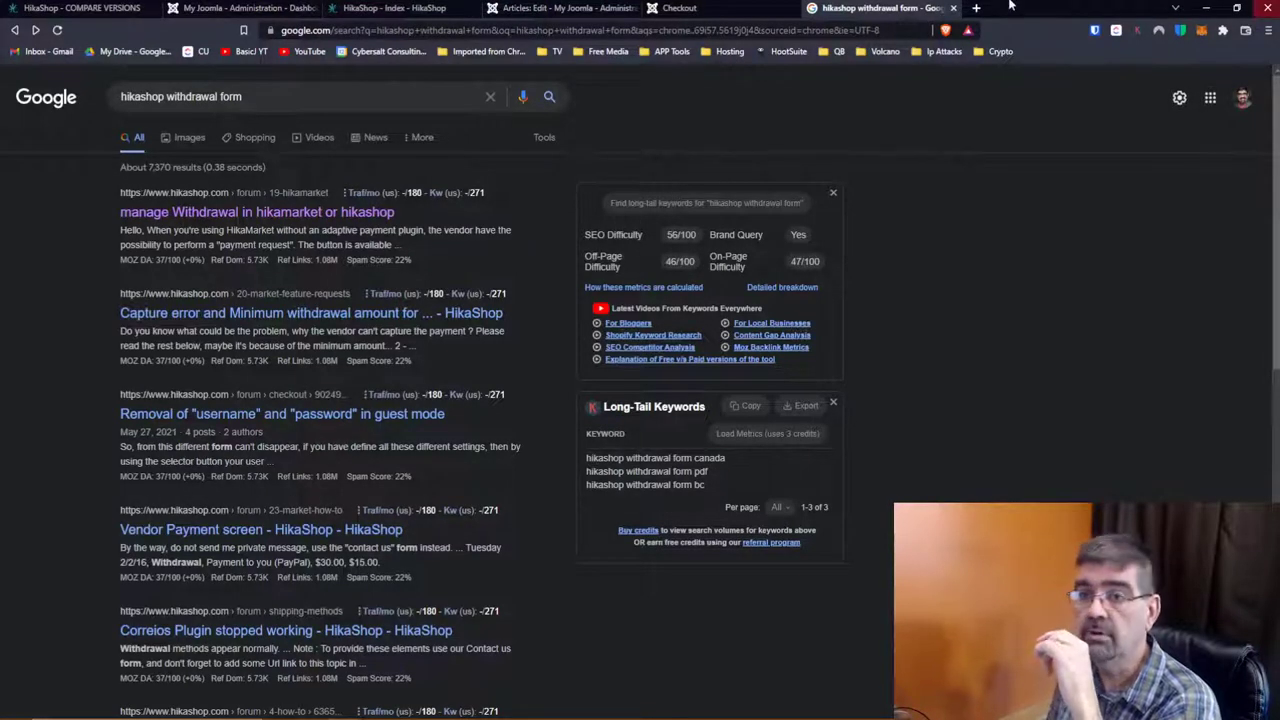
pyautogui.moveTo(167, 96); pyautogui.dragTo(242, 96)
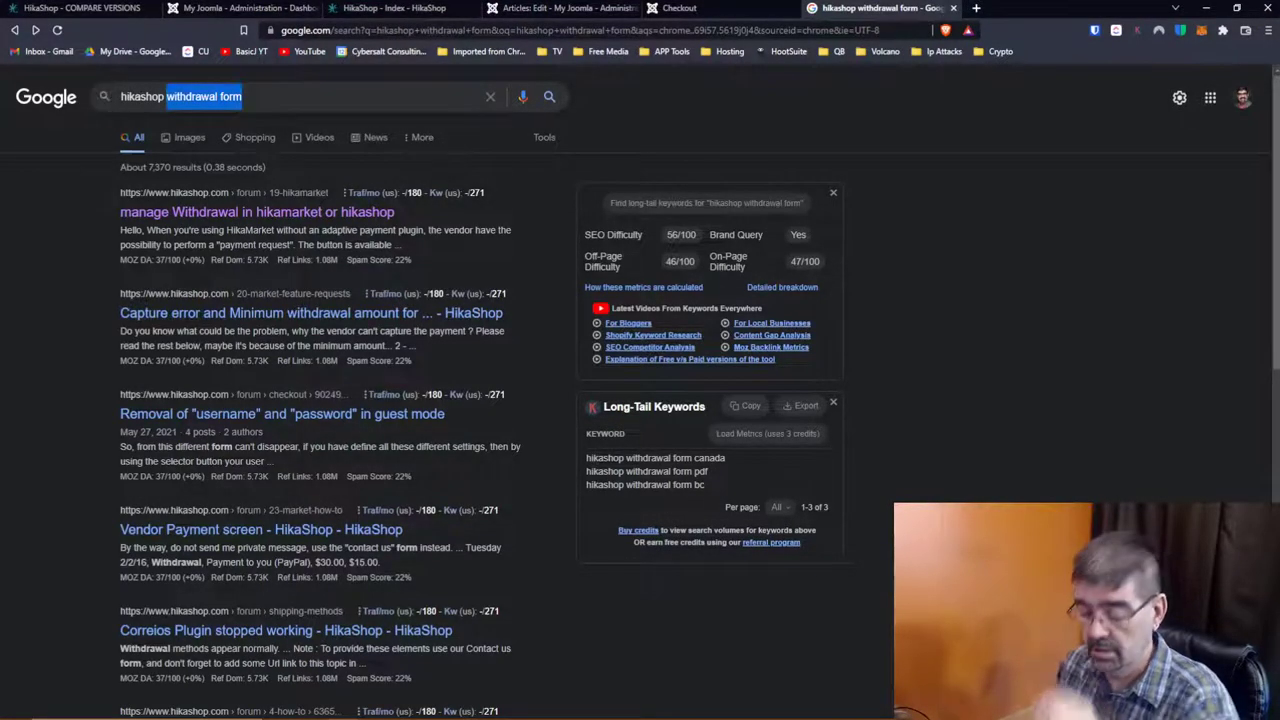
pyautogui.write('handling')
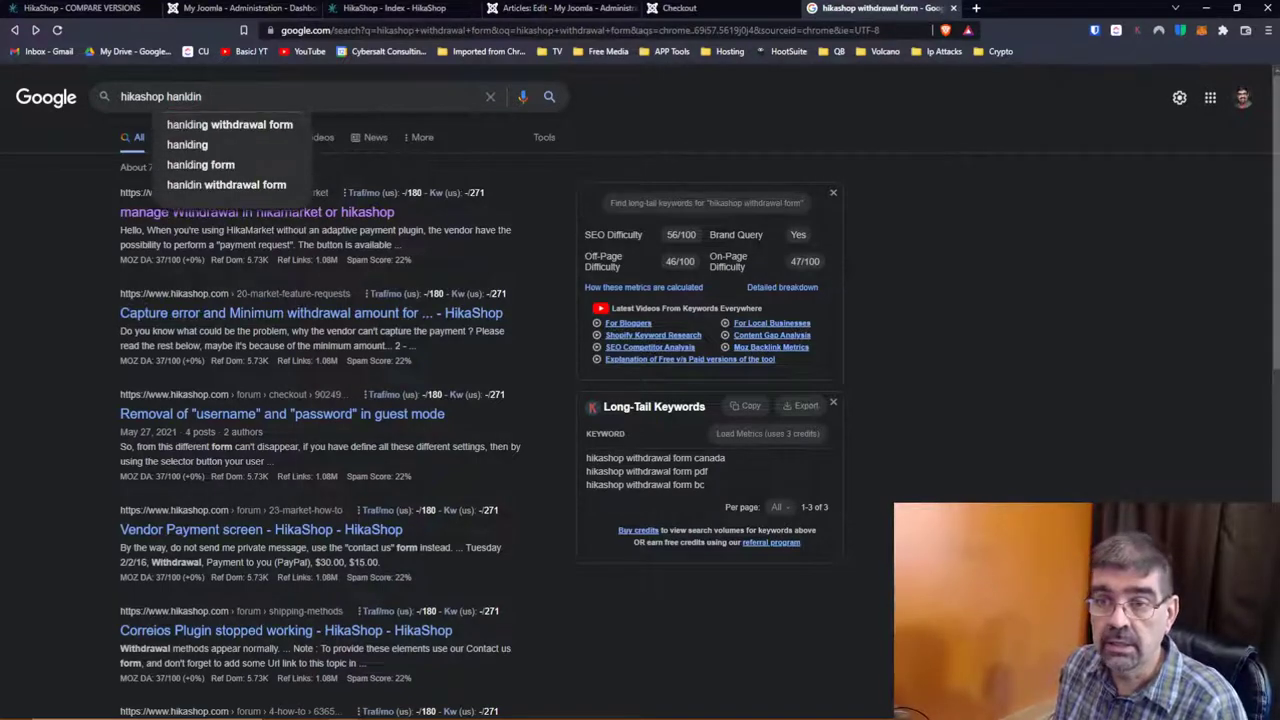
pyautogui.press('BackSpace')
pyautogui.press('BackSpace')
pyautogui.press('BackSpace')
pyautogui.press('BackSpace')
pyautogui.press('BackSpace')
pyautogui.write('l')
pyautogui.press('BackSpace')
pyautogui.write('dling r')
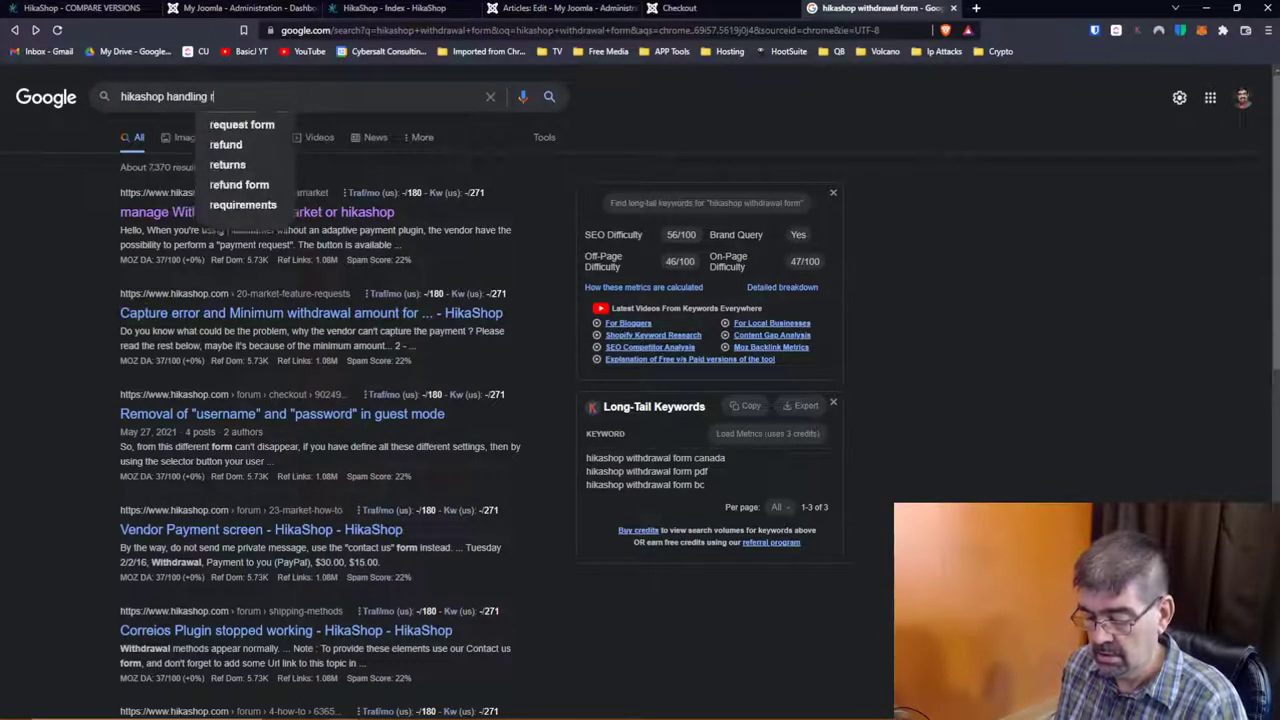
pyautogui.write('eturns')
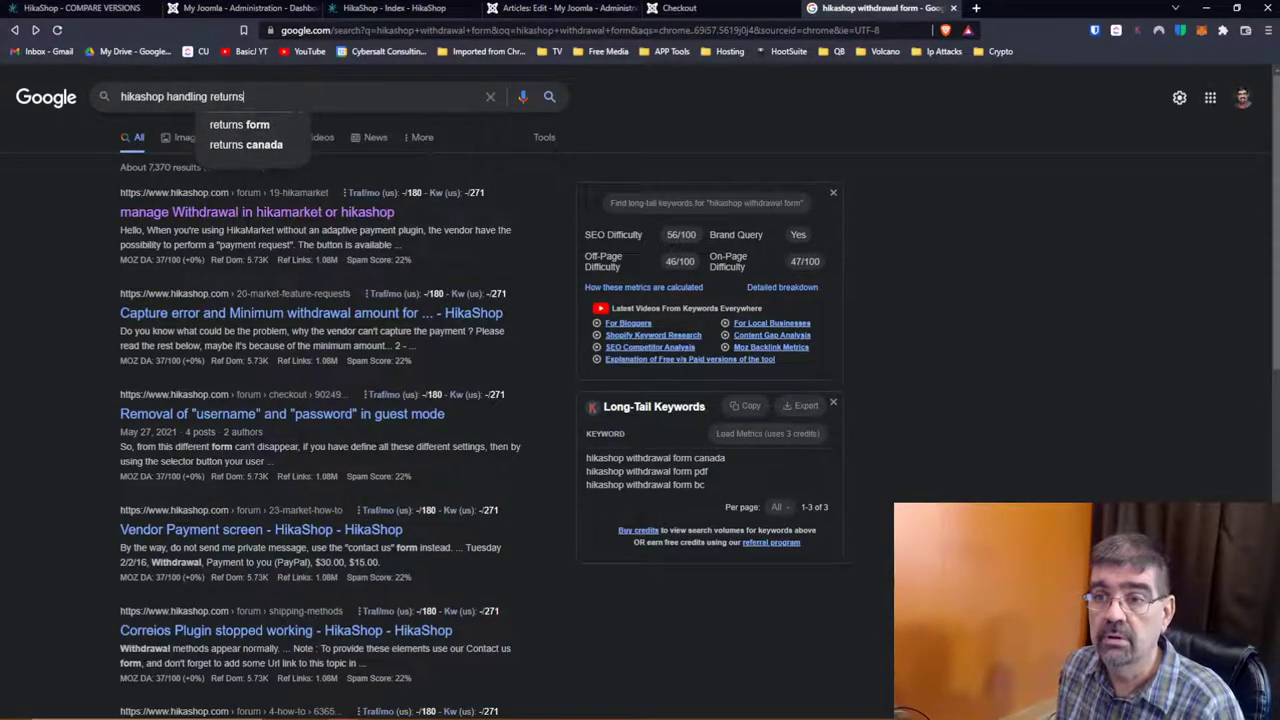
pyautogui.write(' form')
pyautogui.press('Return')
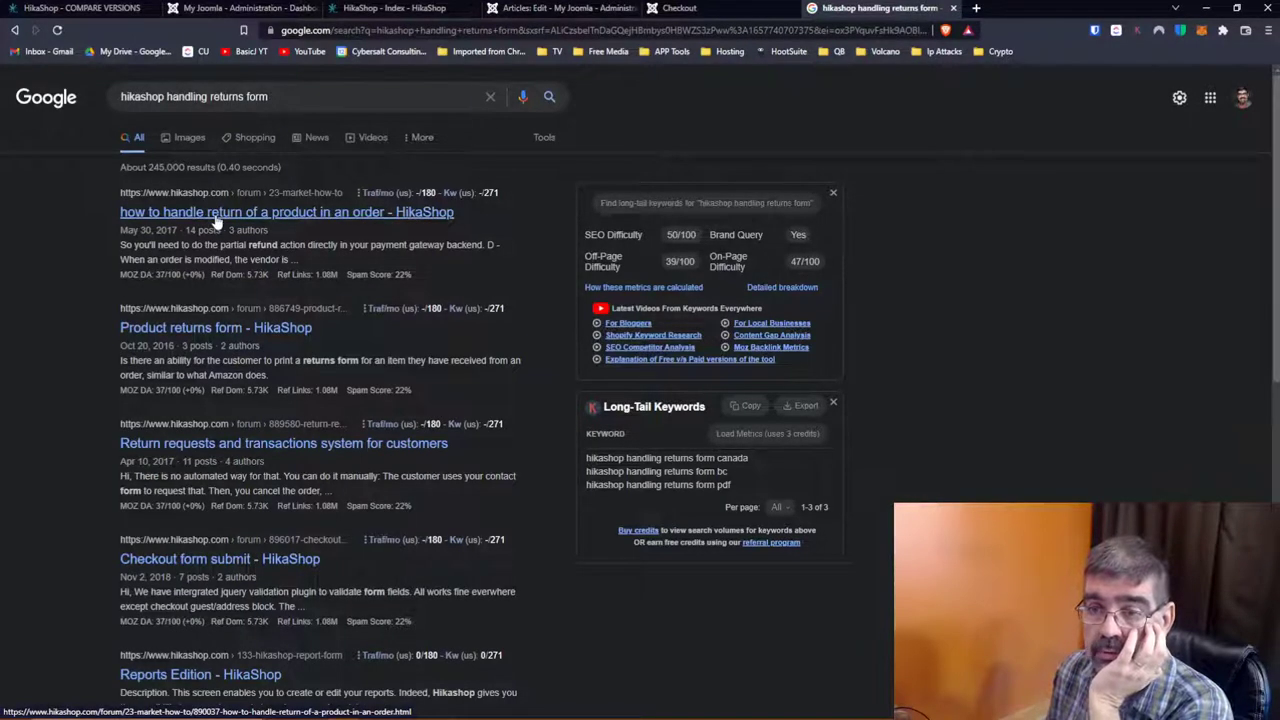
# Step: Open the first result, the product-returns thread, in a new tab and scroll through it
pyautogui.rightClick(215, 220)
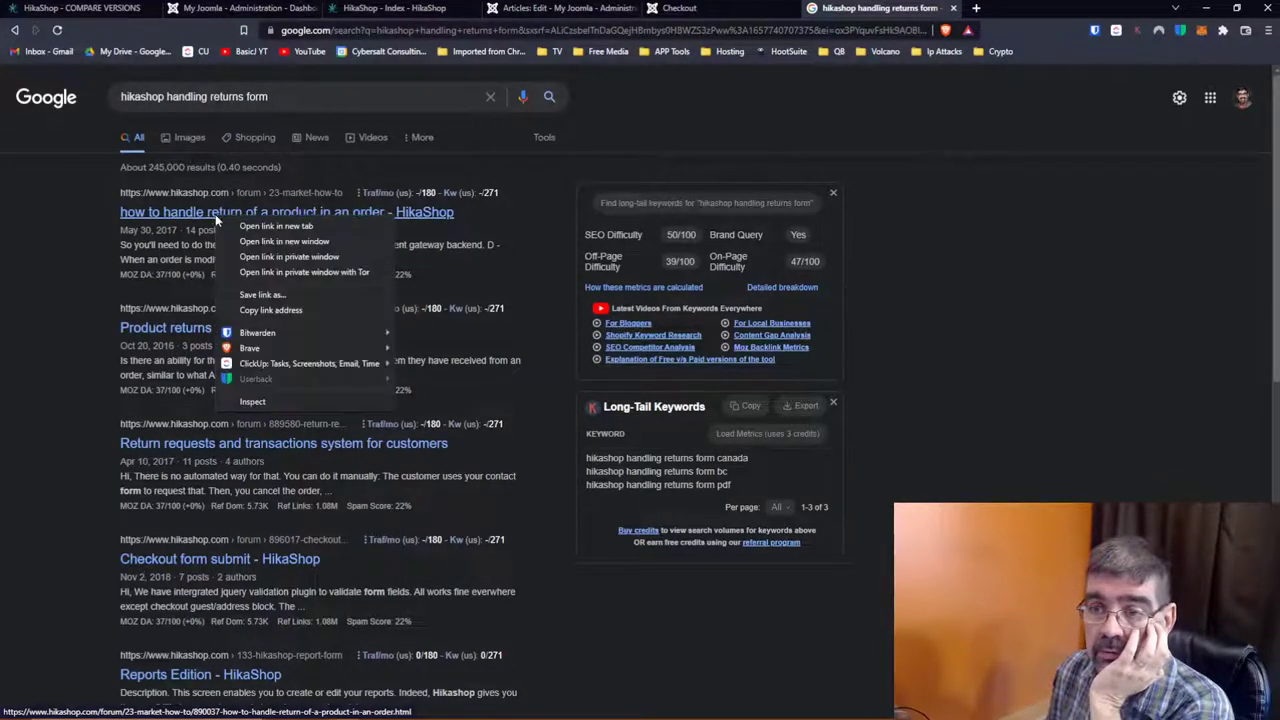
pyautogui.click(255, 224)
pyautogui.click(984, 10)
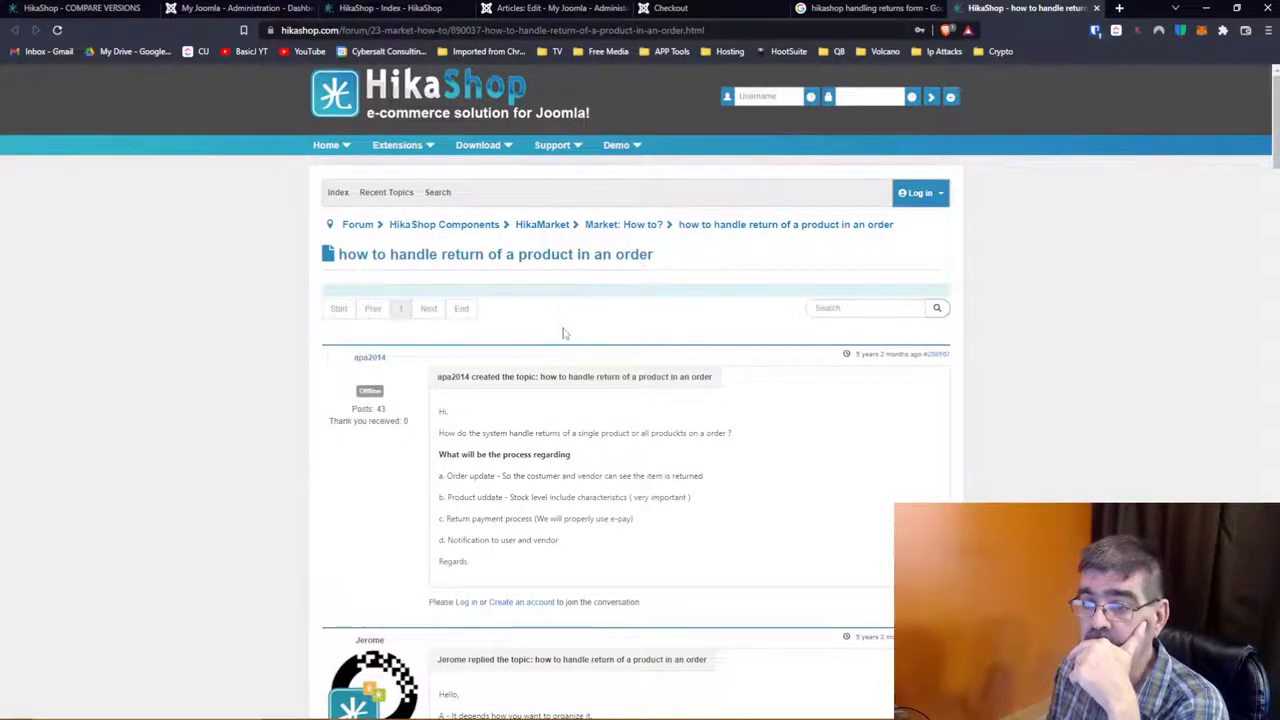
pyautogui.scroll(-3, 563, 333)
pyautogui.scroll(-3, 563, 333)
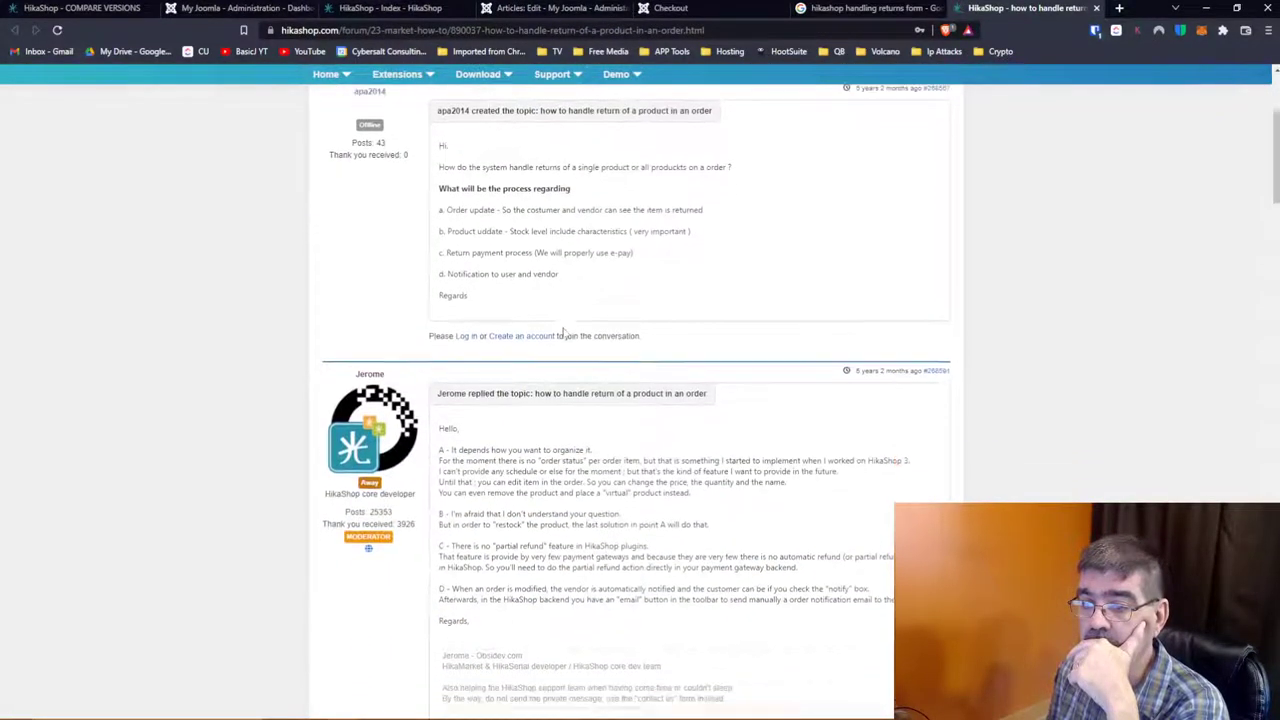